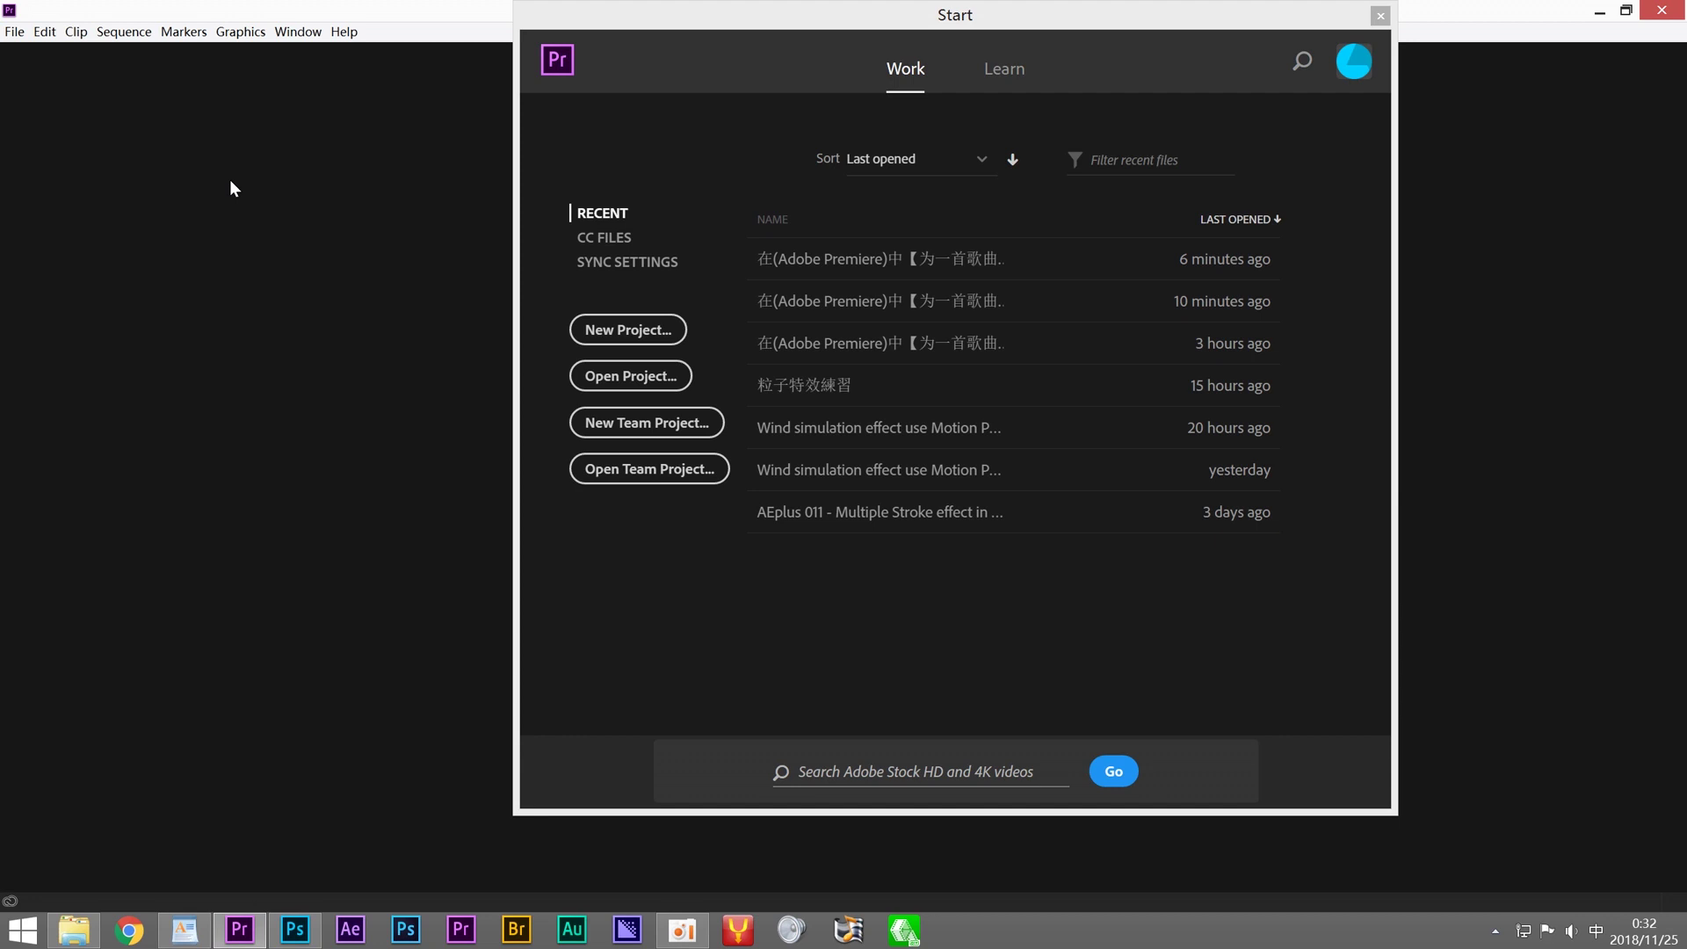
# Step: Begin a new Premiere Pro project from the Start screen
pyautogui.click(608, 329)
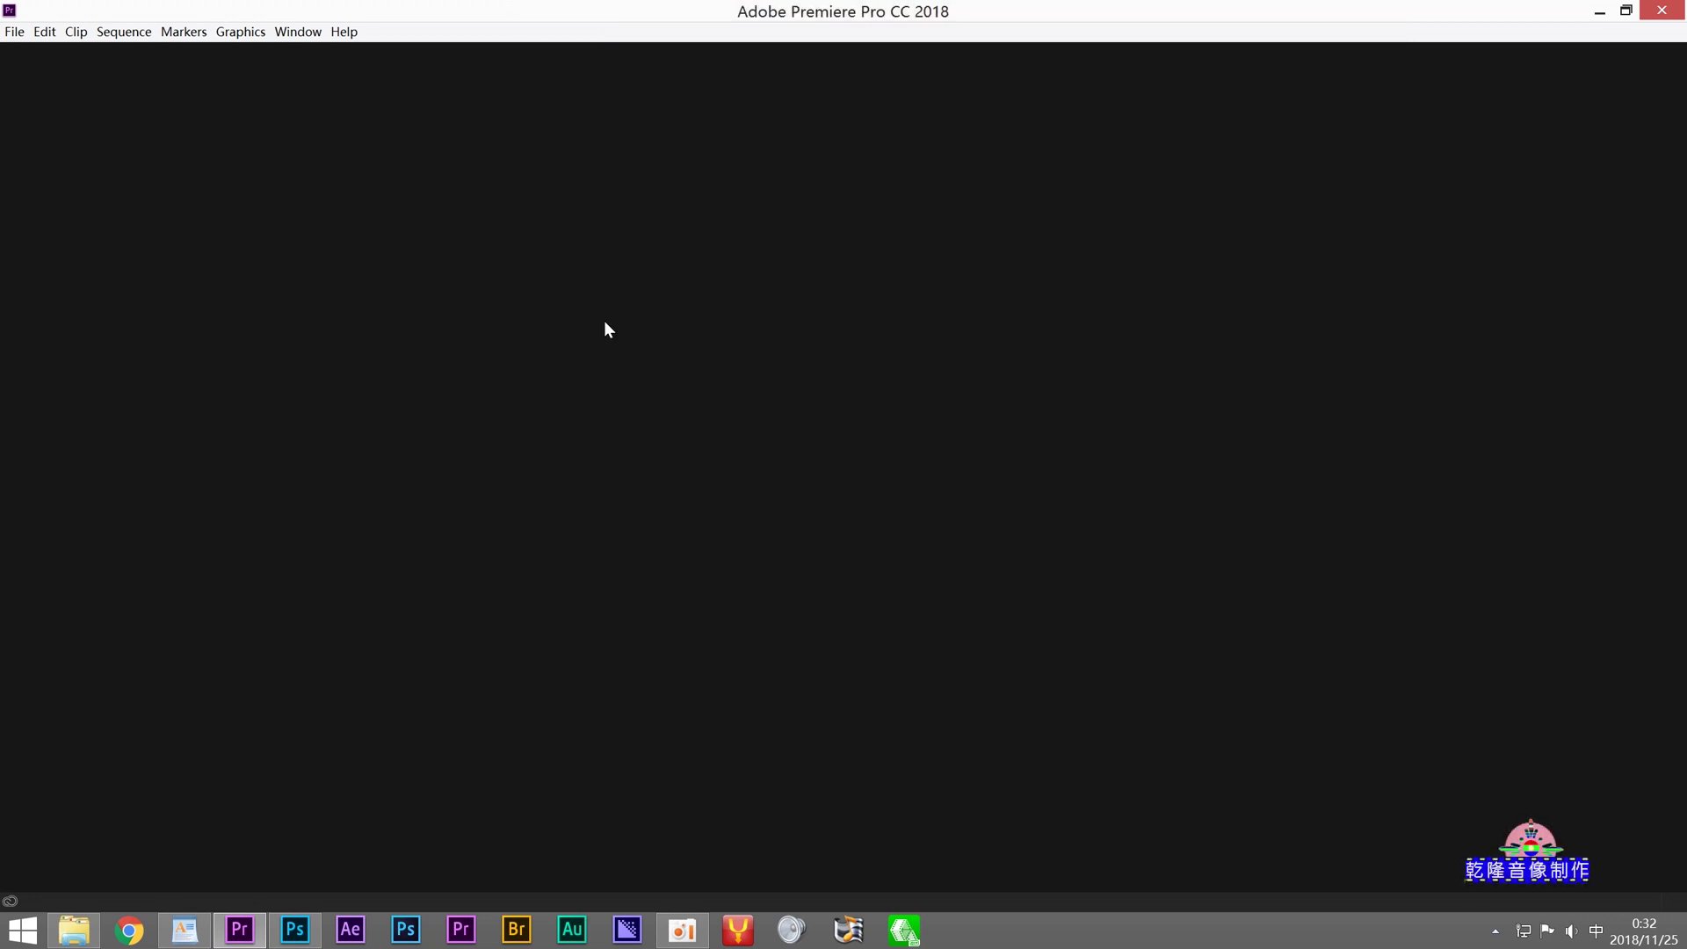
# Step: Copy the F: drive folder name 在(Adobe Premiere)中【为一首歌曲添加字幕】 from Explorer, then minimize it
pyautogui.moveTo(69, 943)
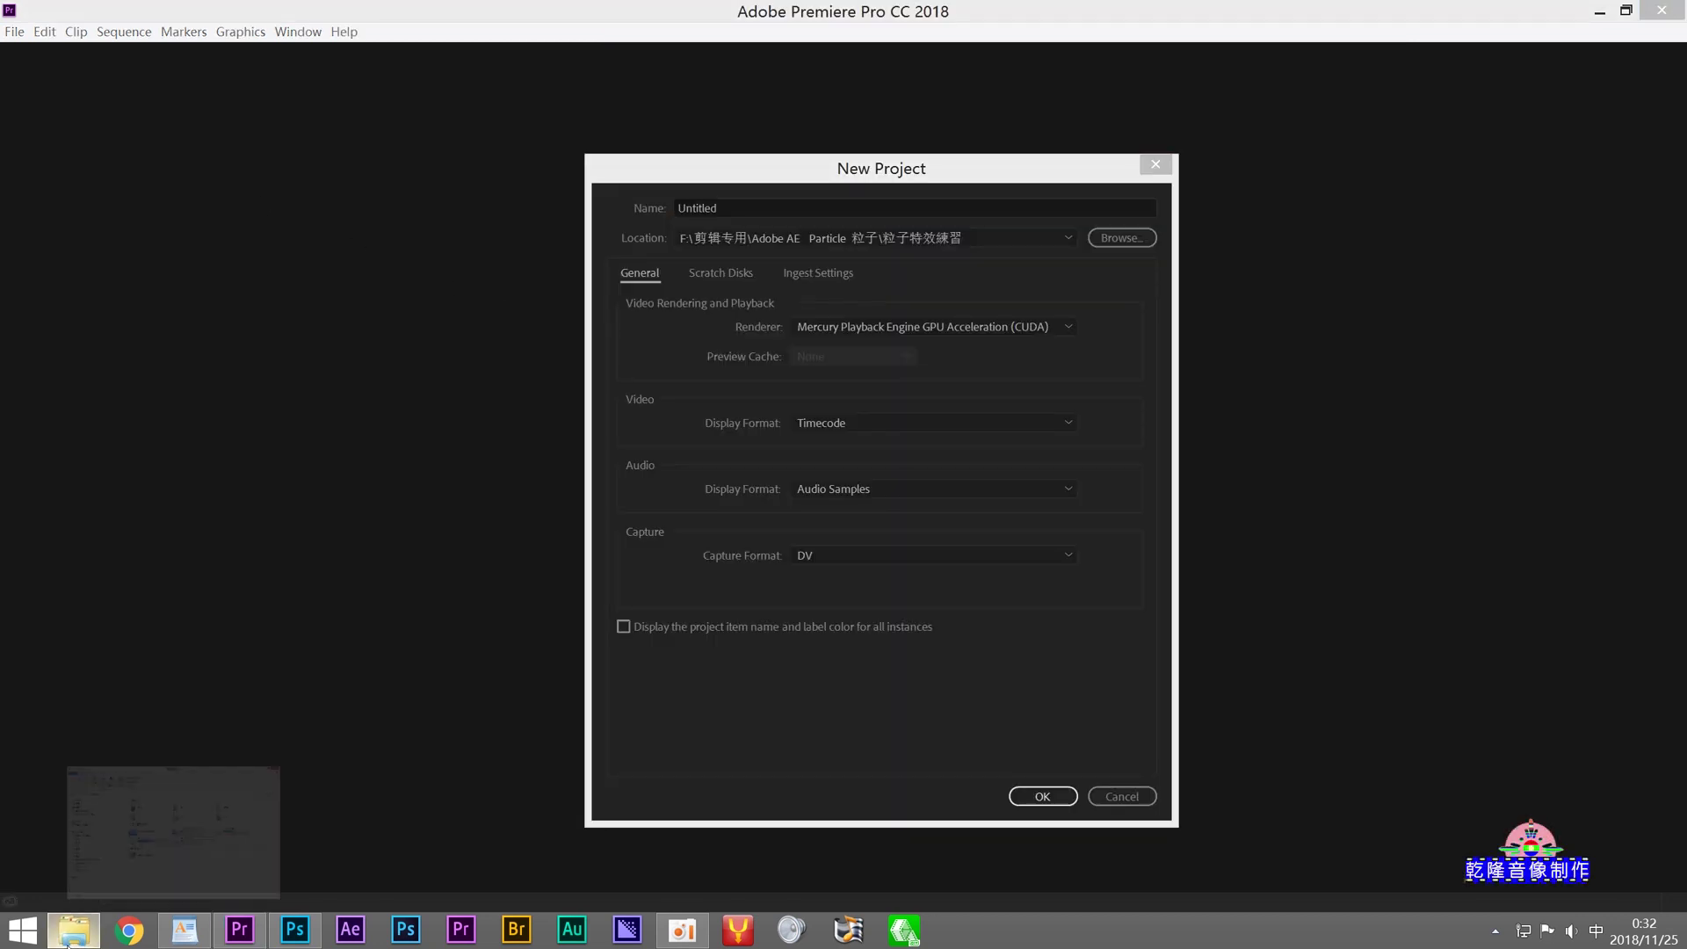
pyautogui.click(68, 943)
pyautogui.doubleClick(765, 494)
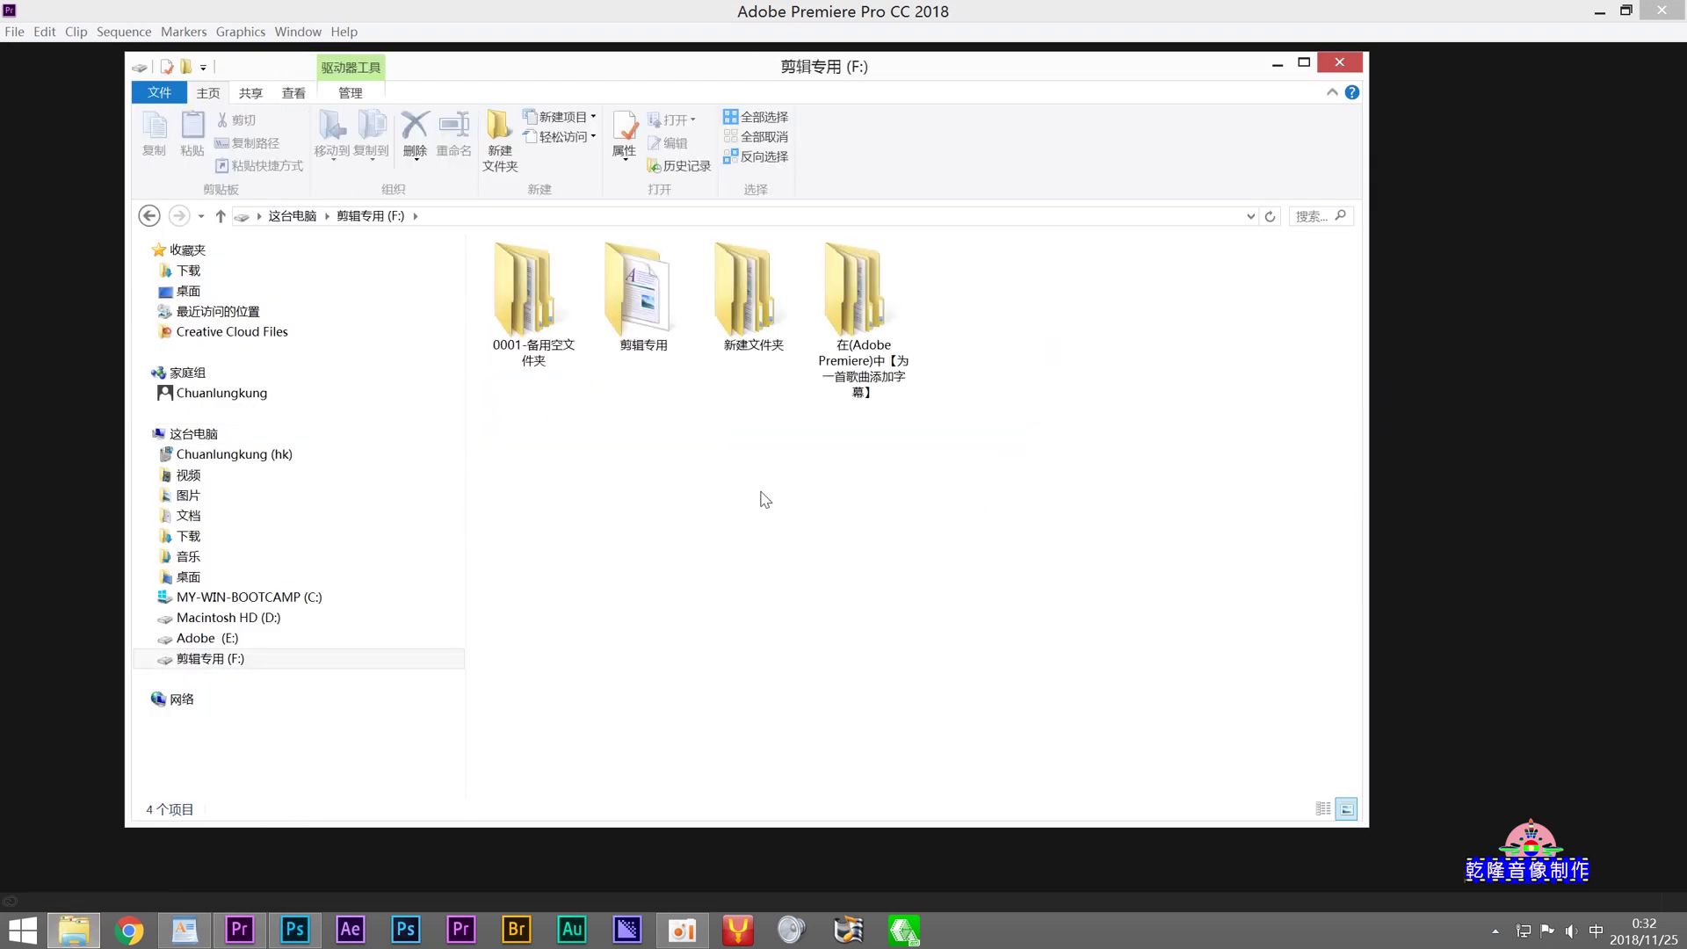
pyautogui.rightClick(845, 313)
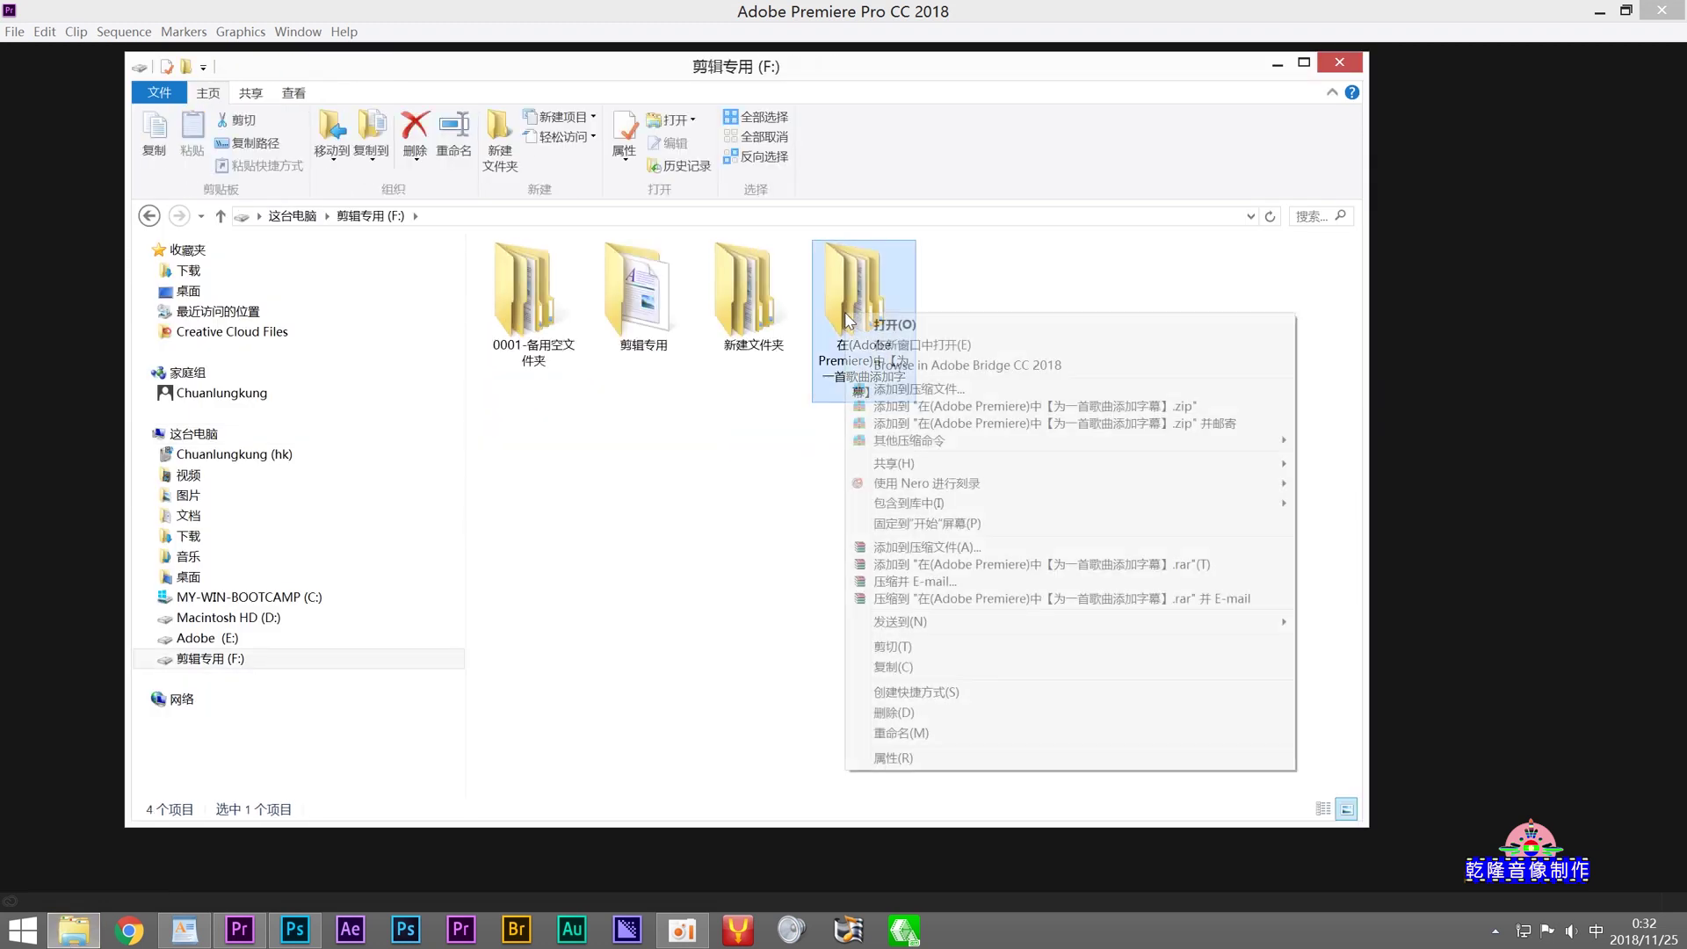
pyautogui.click(902, 734)
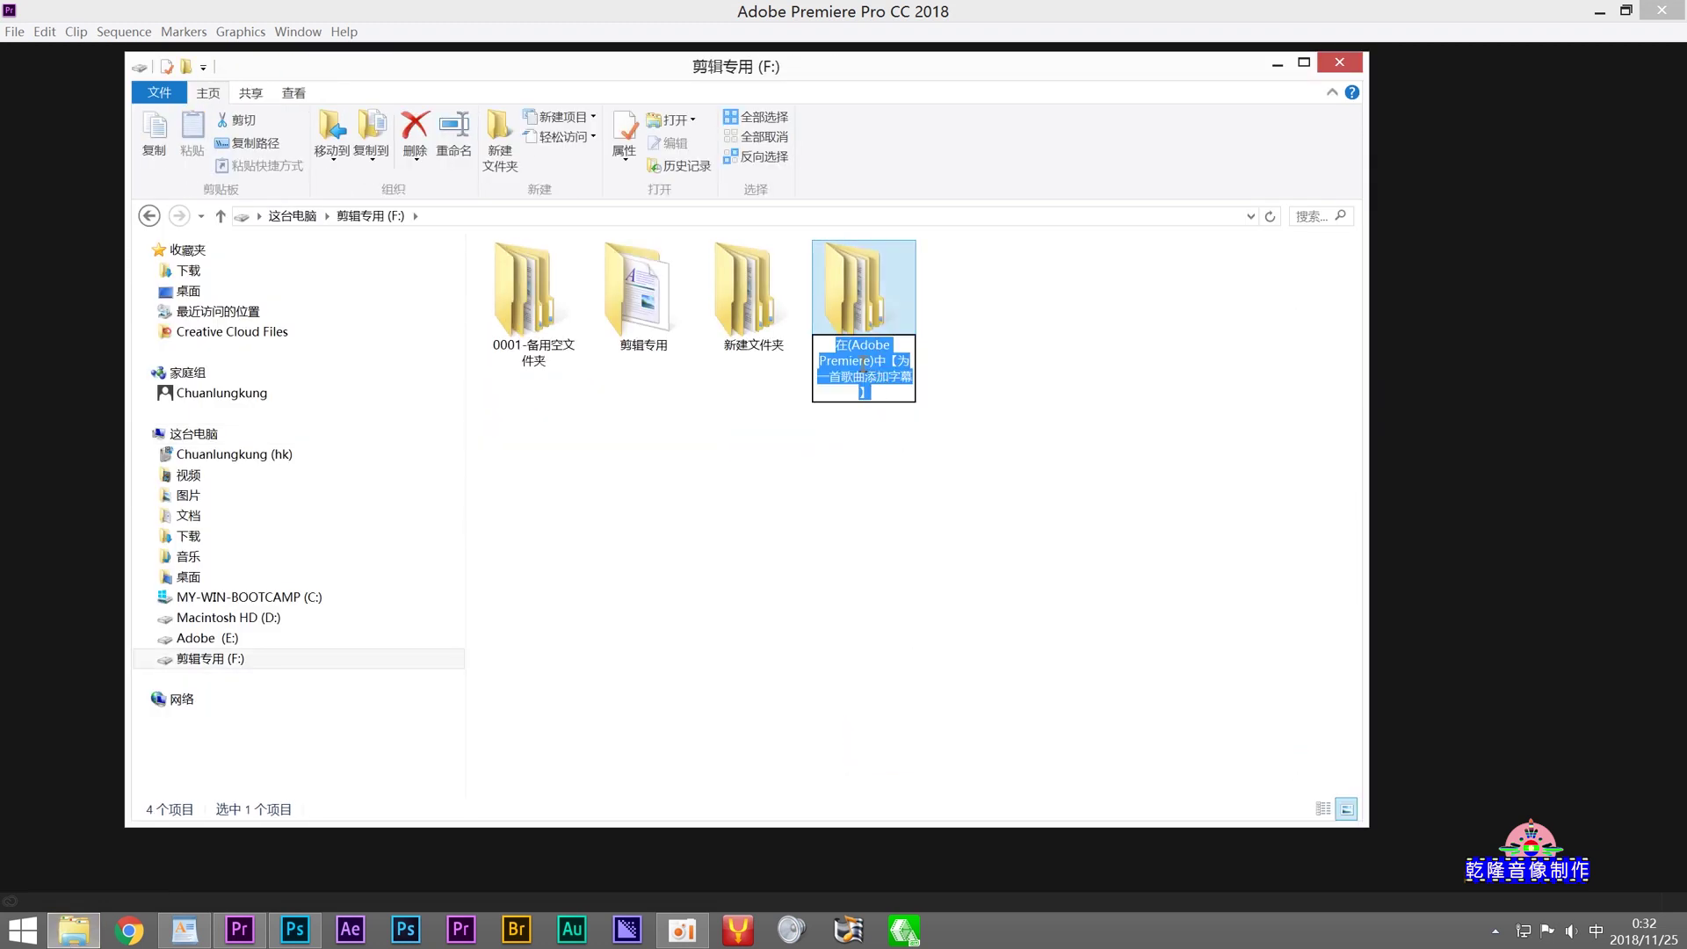
pyautogui.rightClick(862, 360)
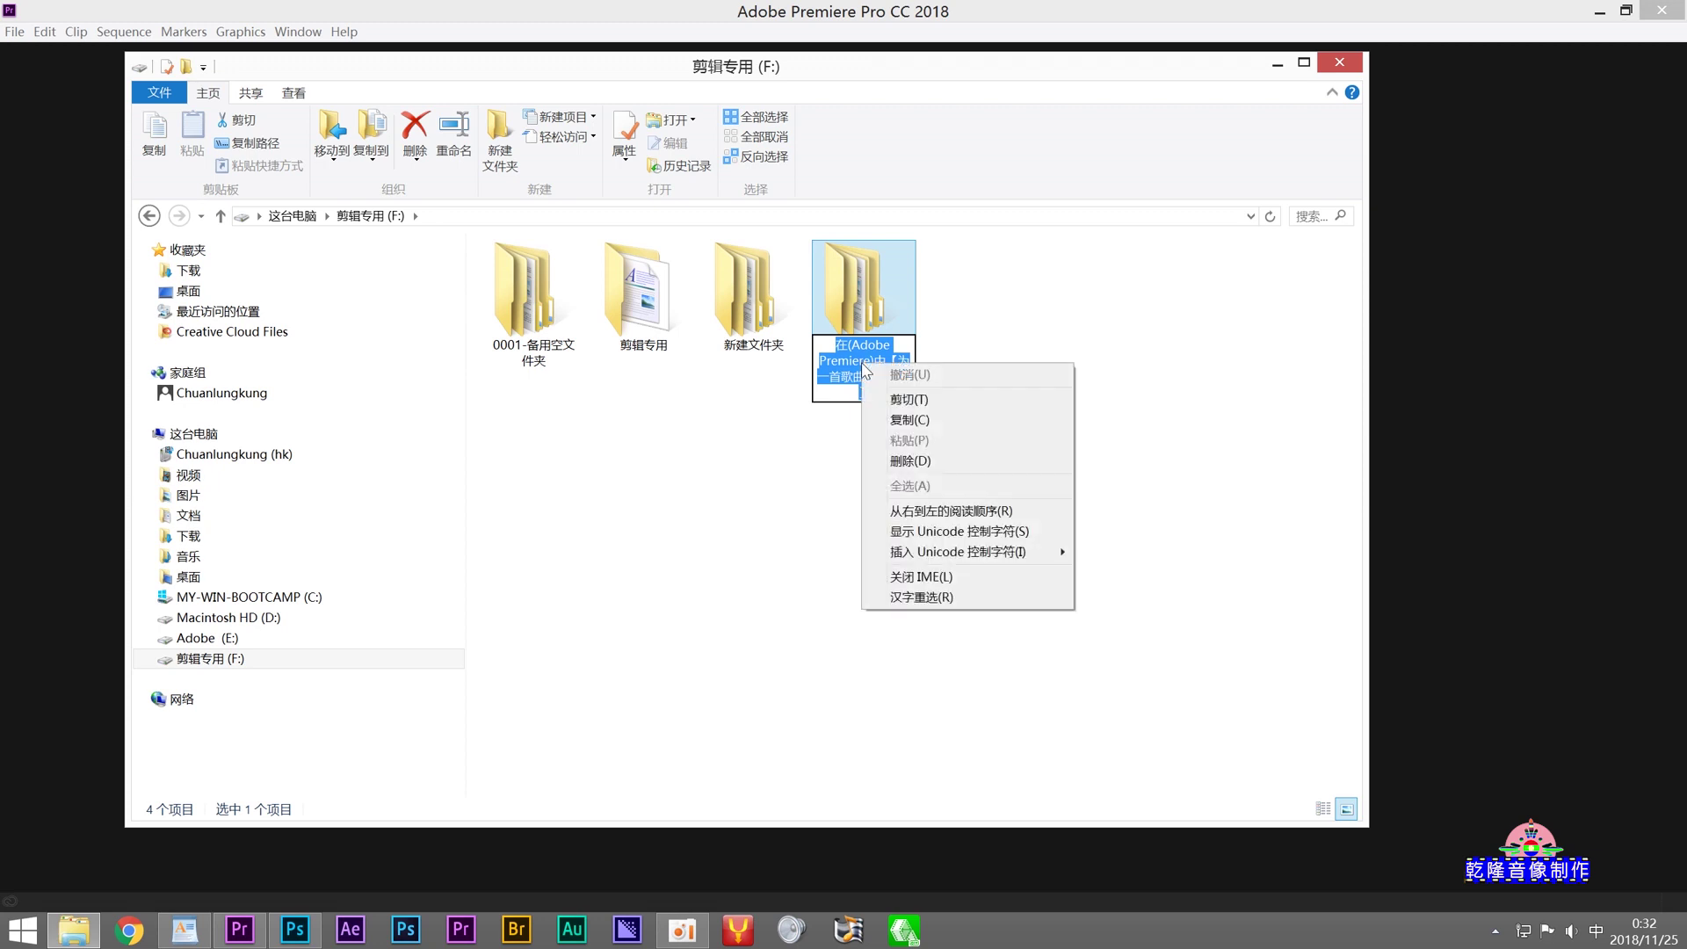
pyautogui.click(907, 421)
pyautogui.click(1277, 64)
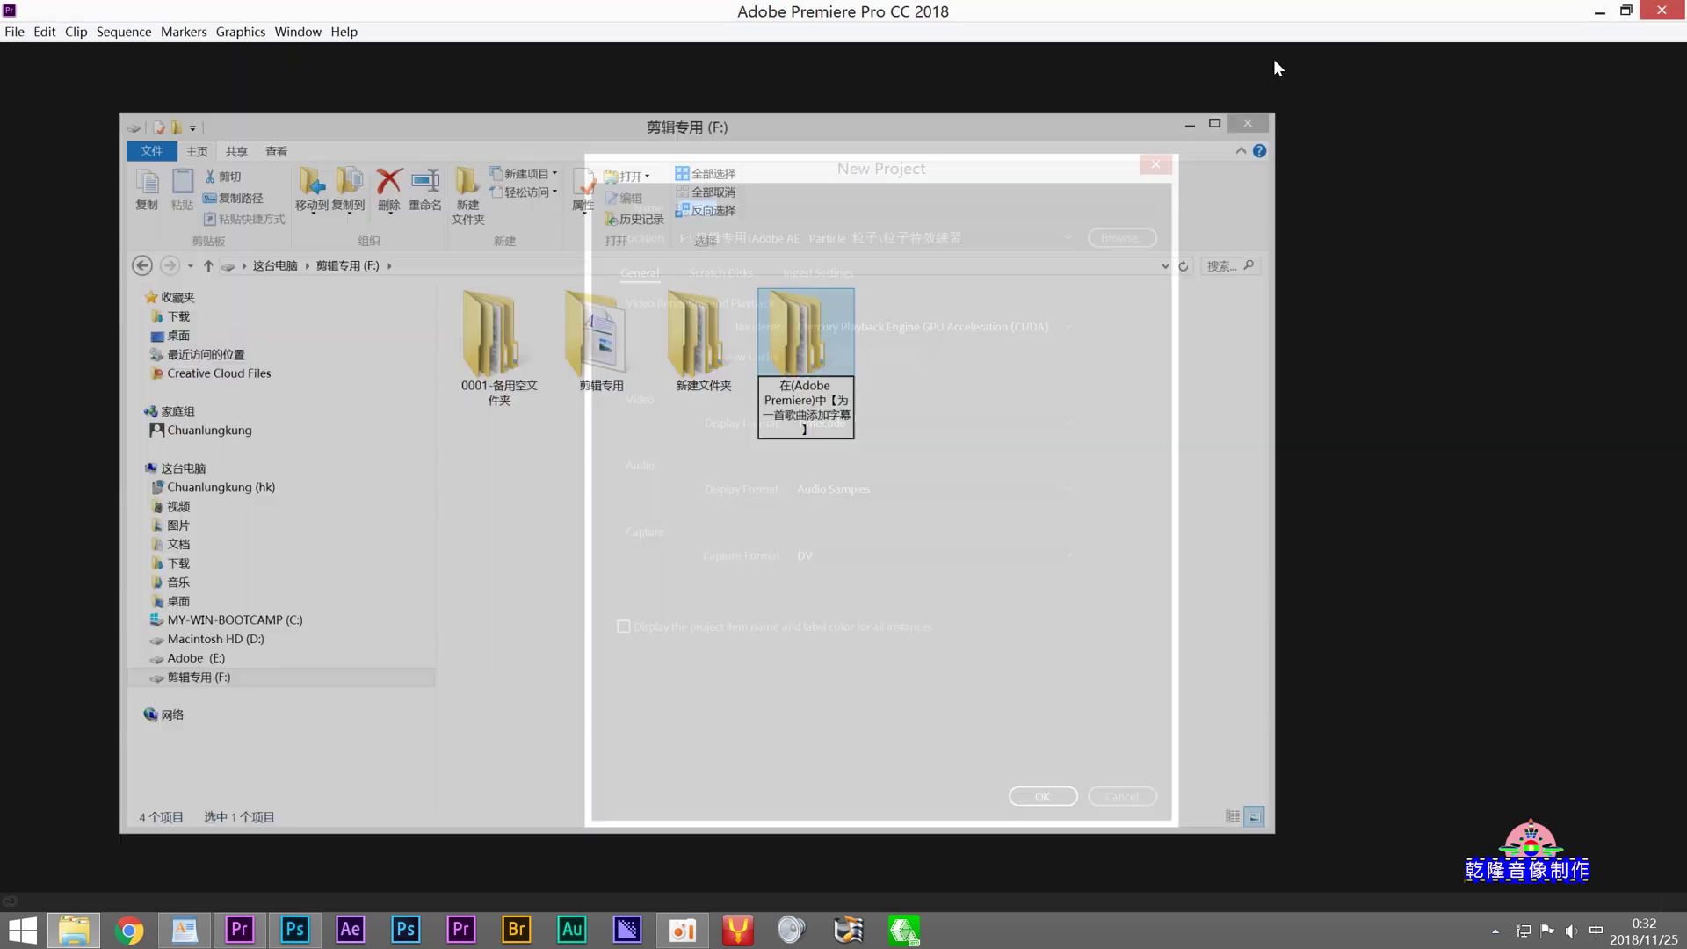
# Step: Create project 在(Adobe Premiere)中【为一首歌曲添加字幕】 in that F: folder, keeping the GPU renderer
pyautogui.rightClick(708, 205)
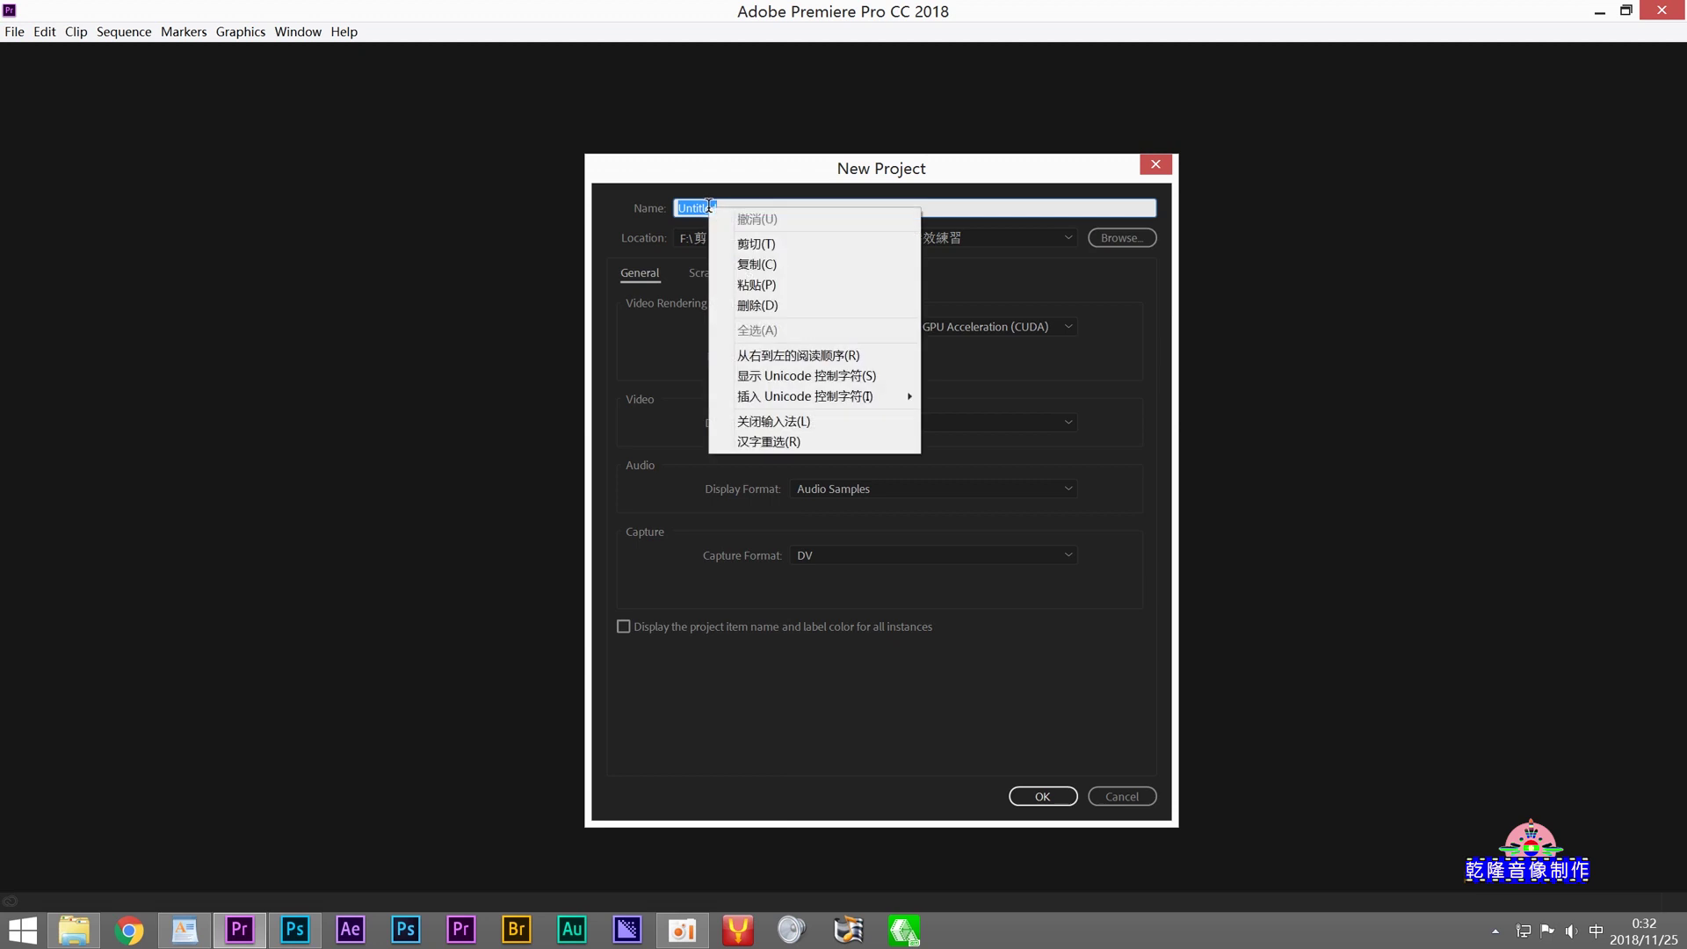
pyautogui.click(755, 283)
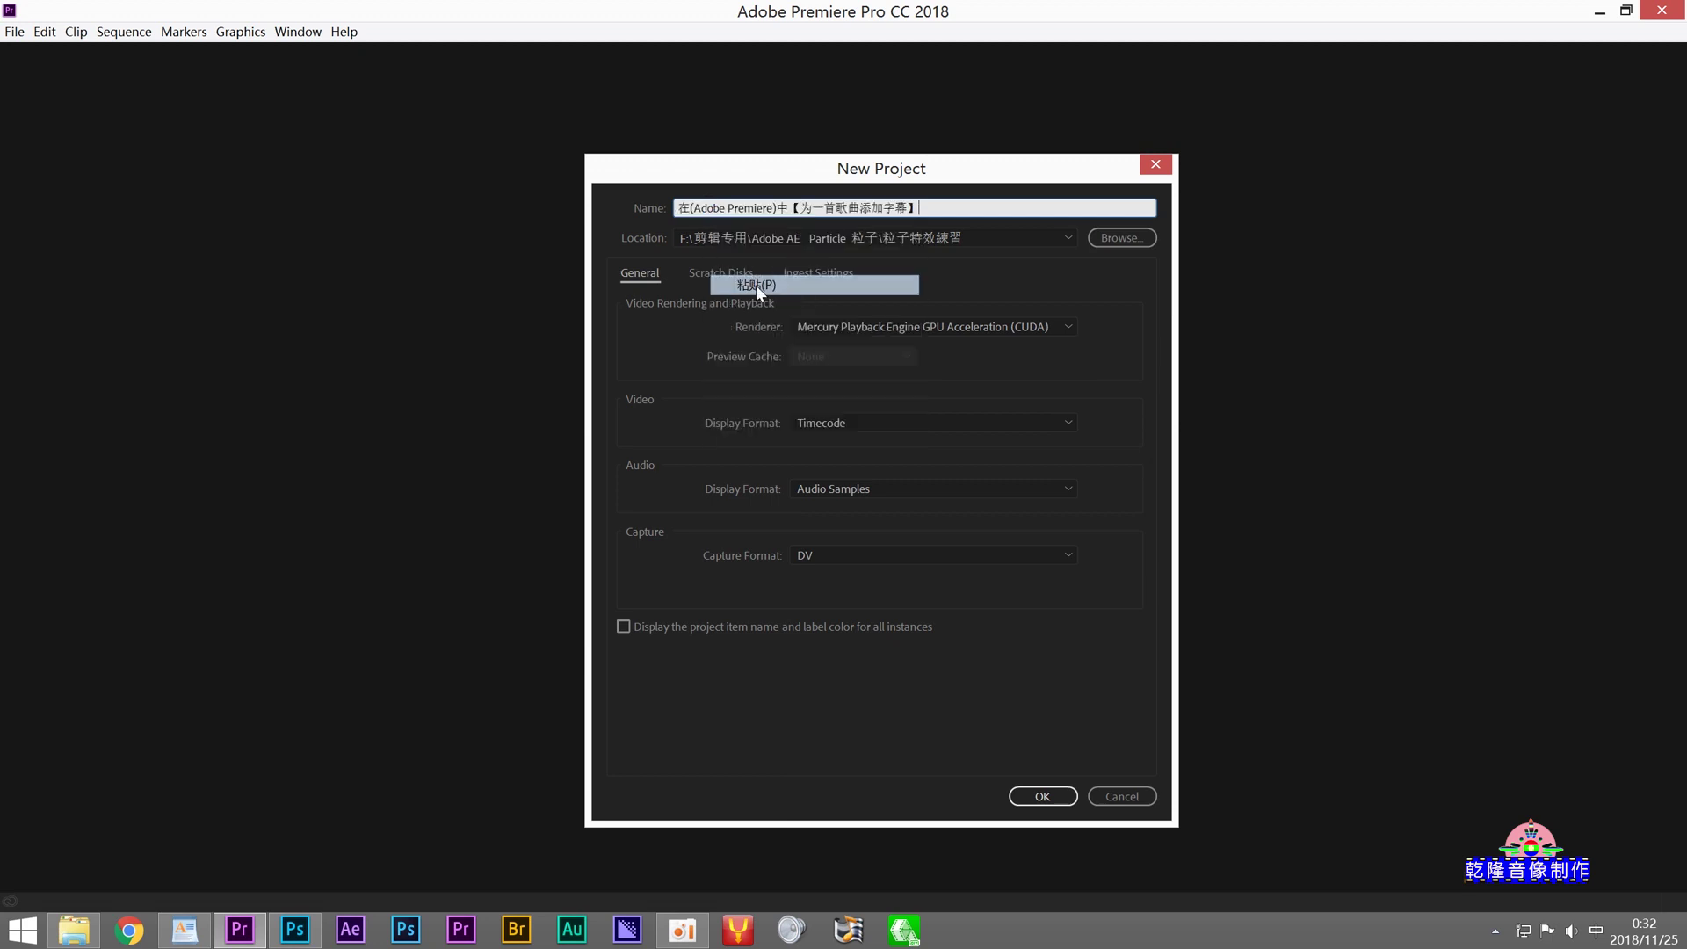
pyautogui.click(1116, 238)
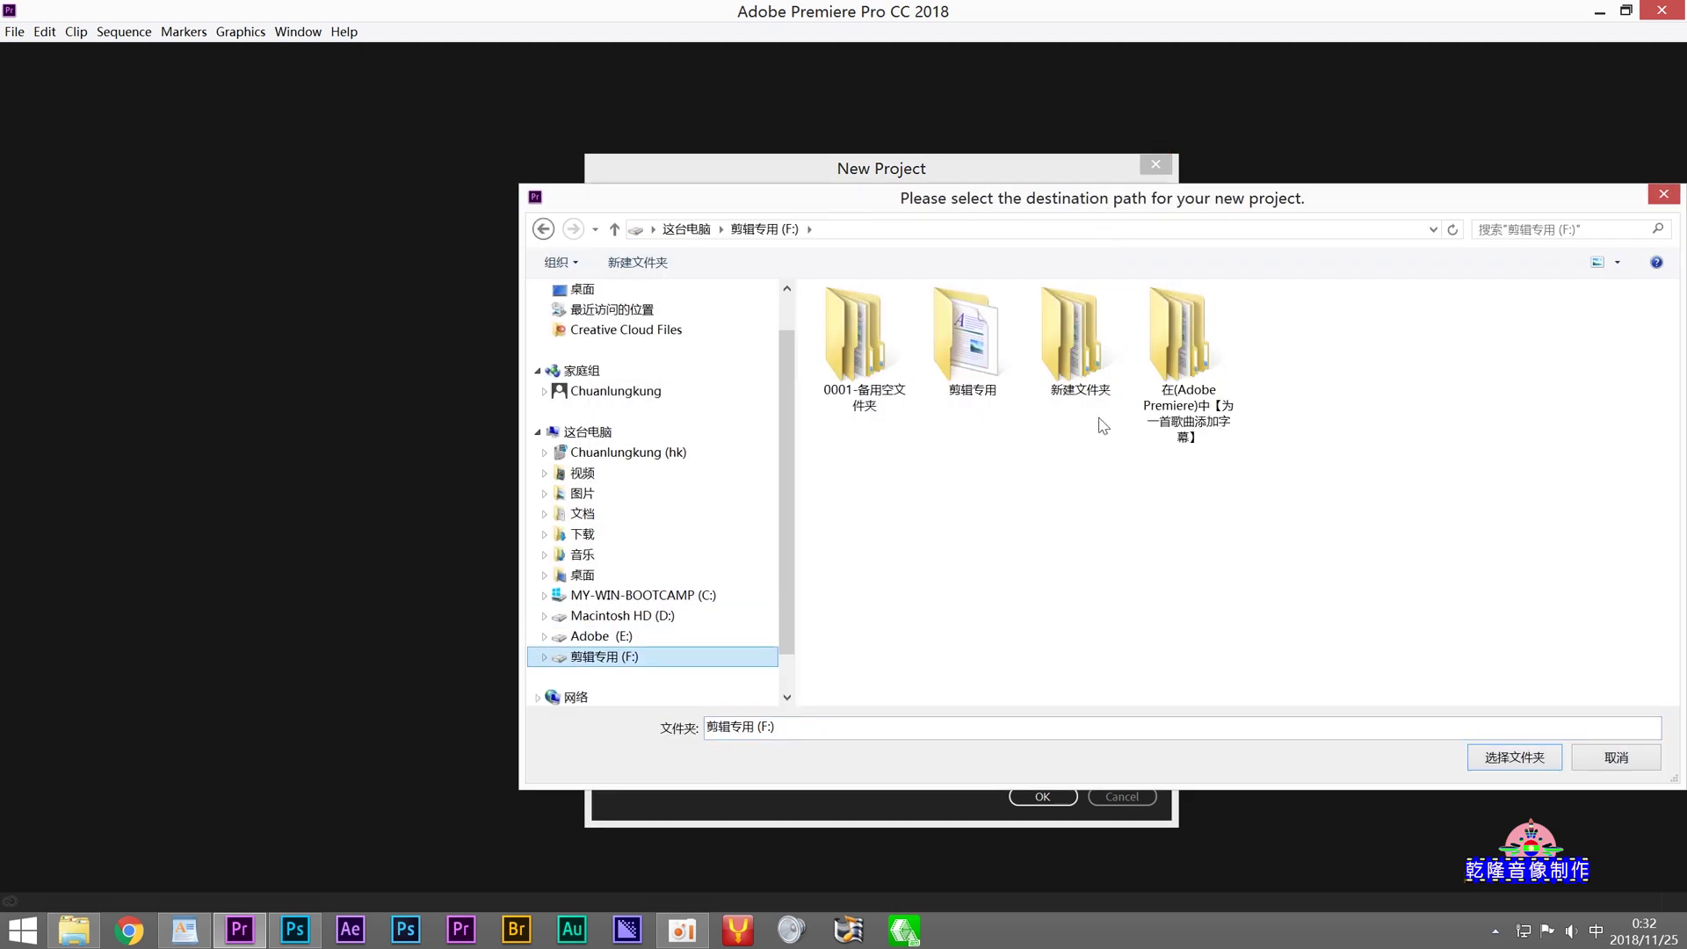
pyautogui.doubleClick(1170, 355)
pyautogui.click(1500, 764)
pyautogui.click(893, 327)
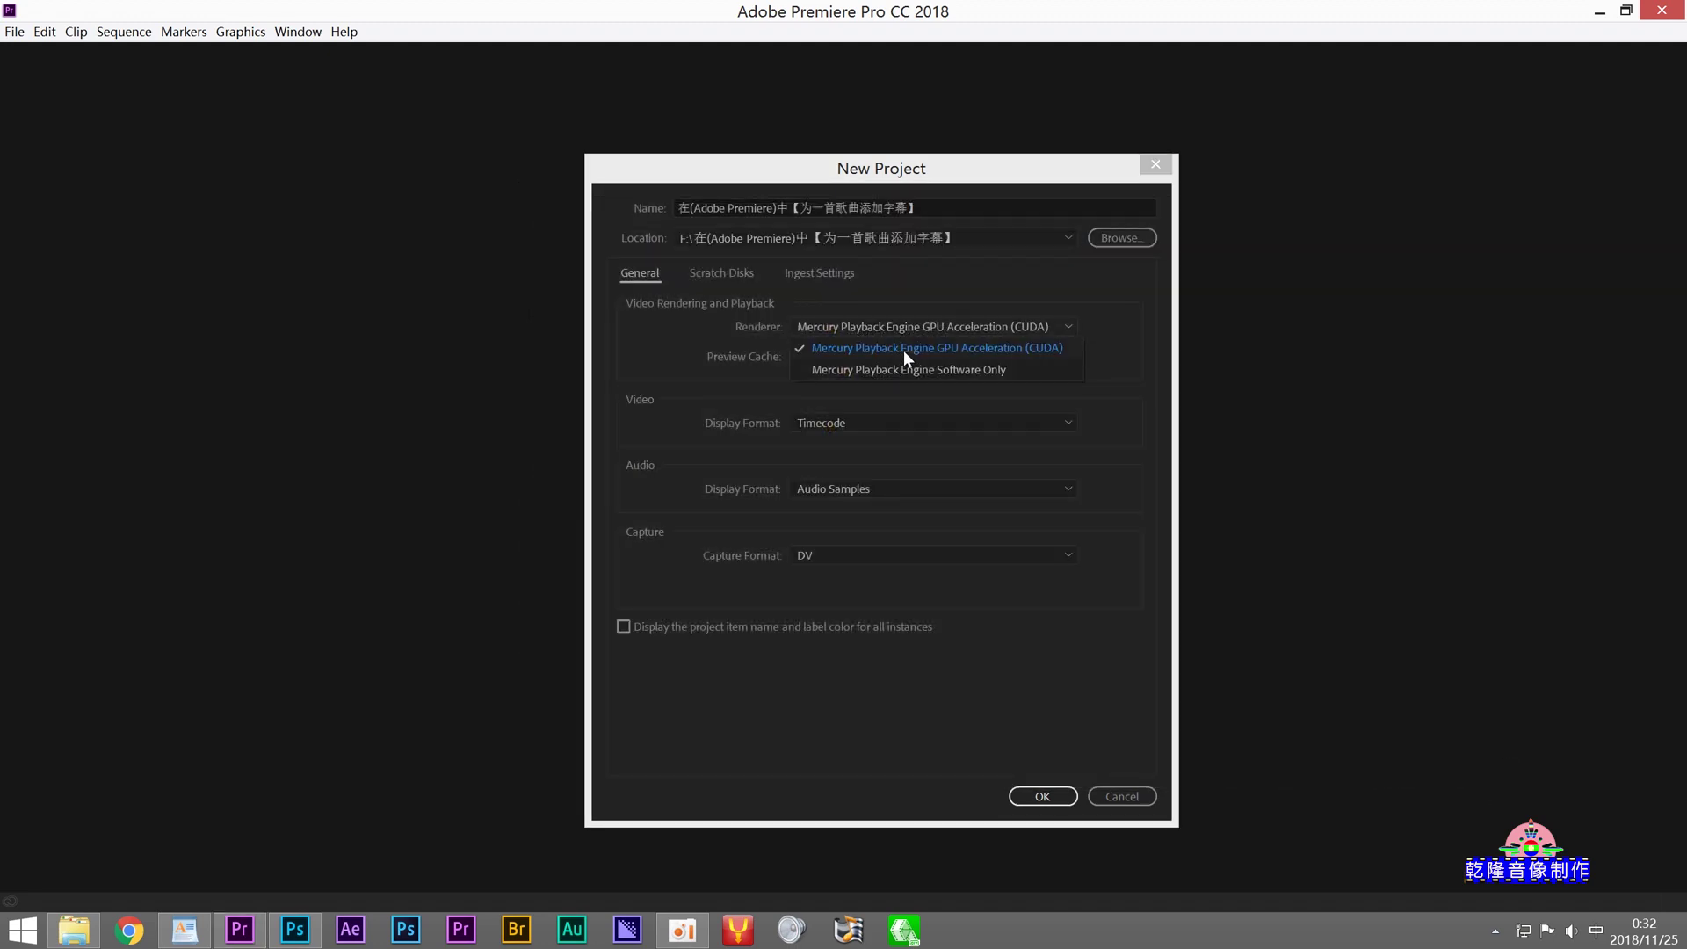
pyautogui.click(942, 355)
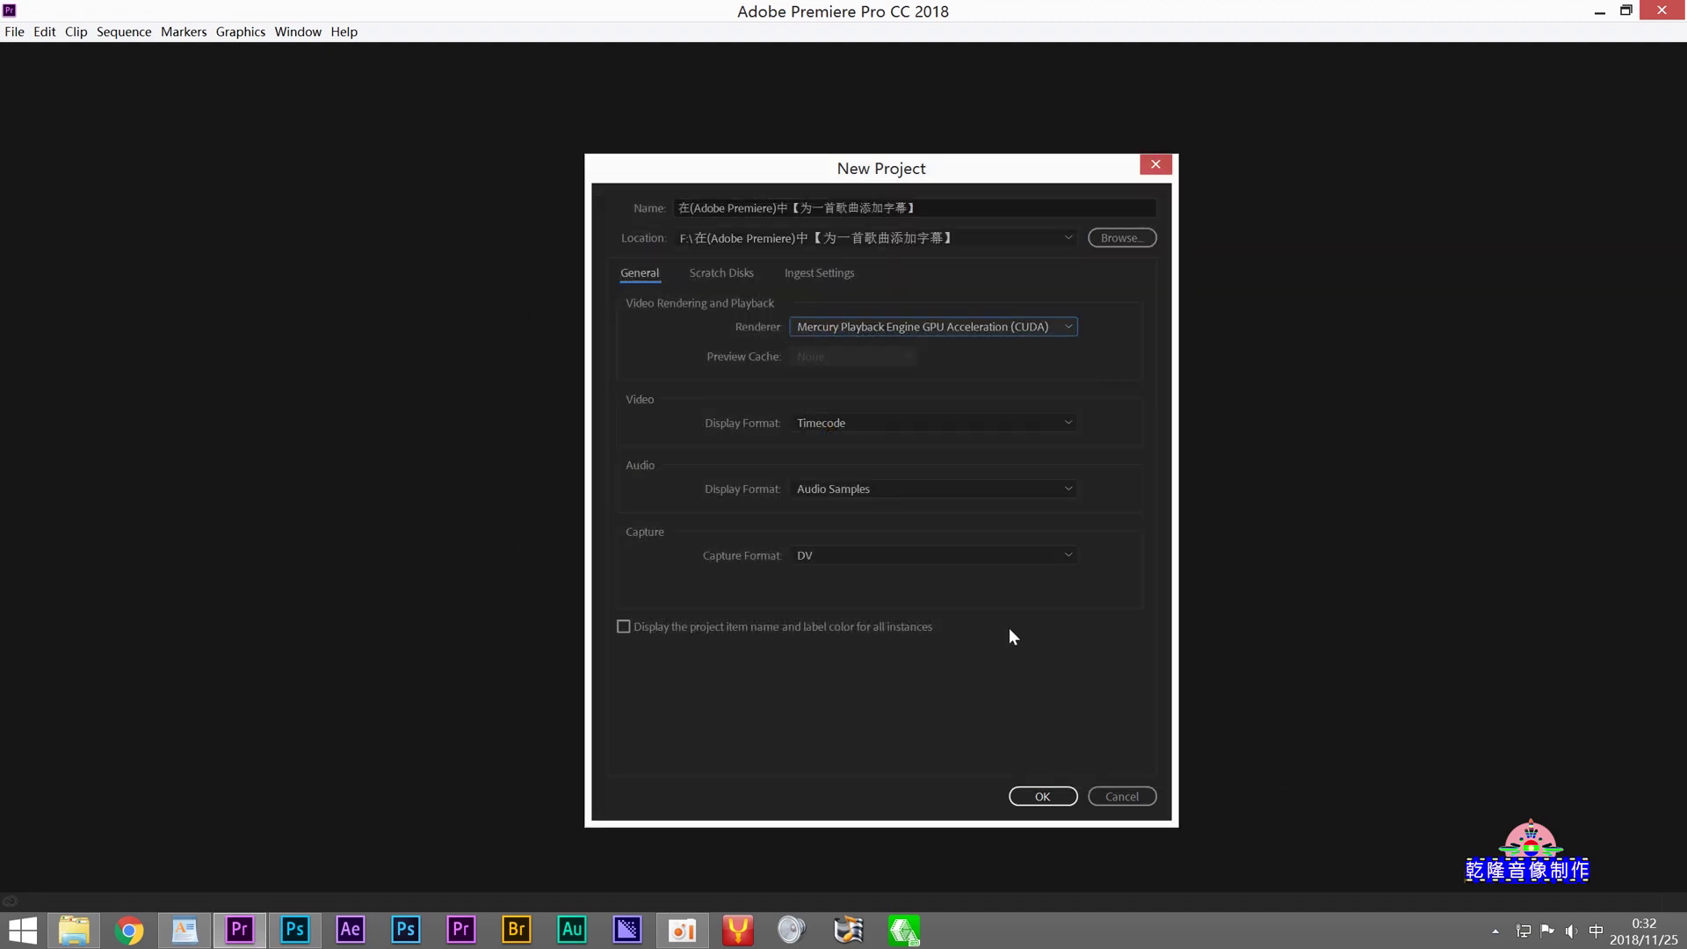
pyautogui.click(1037, 797)
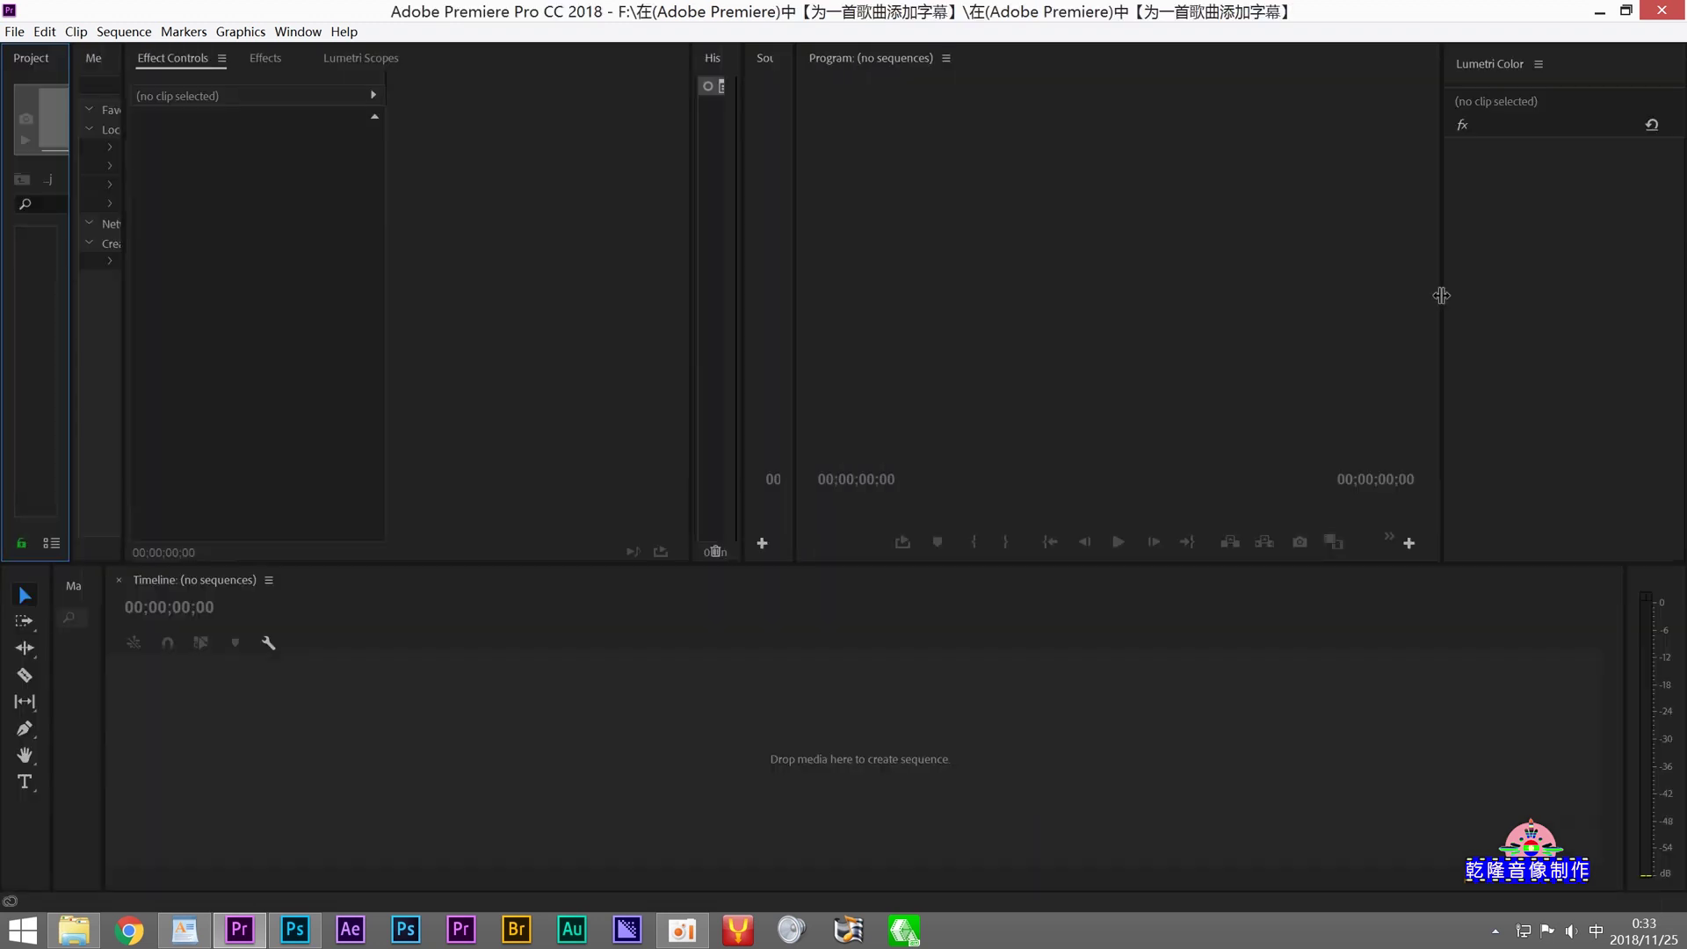
# Step: Widen the Program and Media Browser panels, browse to F:\…\原视频素材, and drag the concert video to the timeline
pyautogui.moveTo(1442, 295); pyautogui.dragTo(1683, 293)
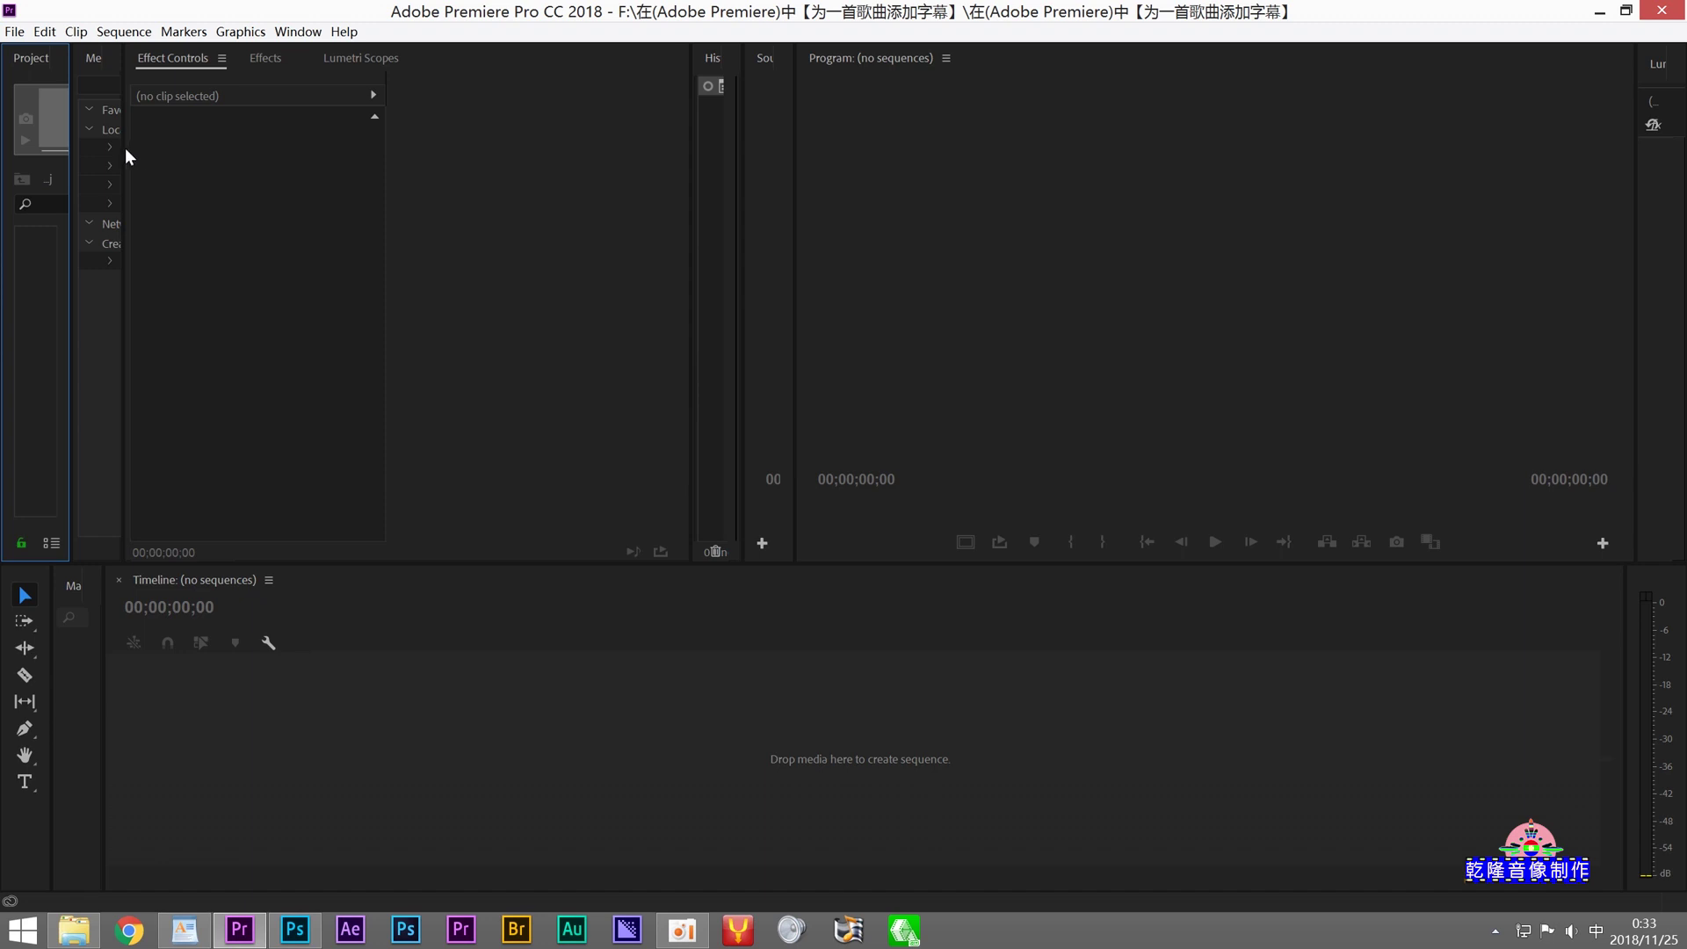
pyautogui.moveTo(126, 148); pyautogui.dragTo(702, 224)
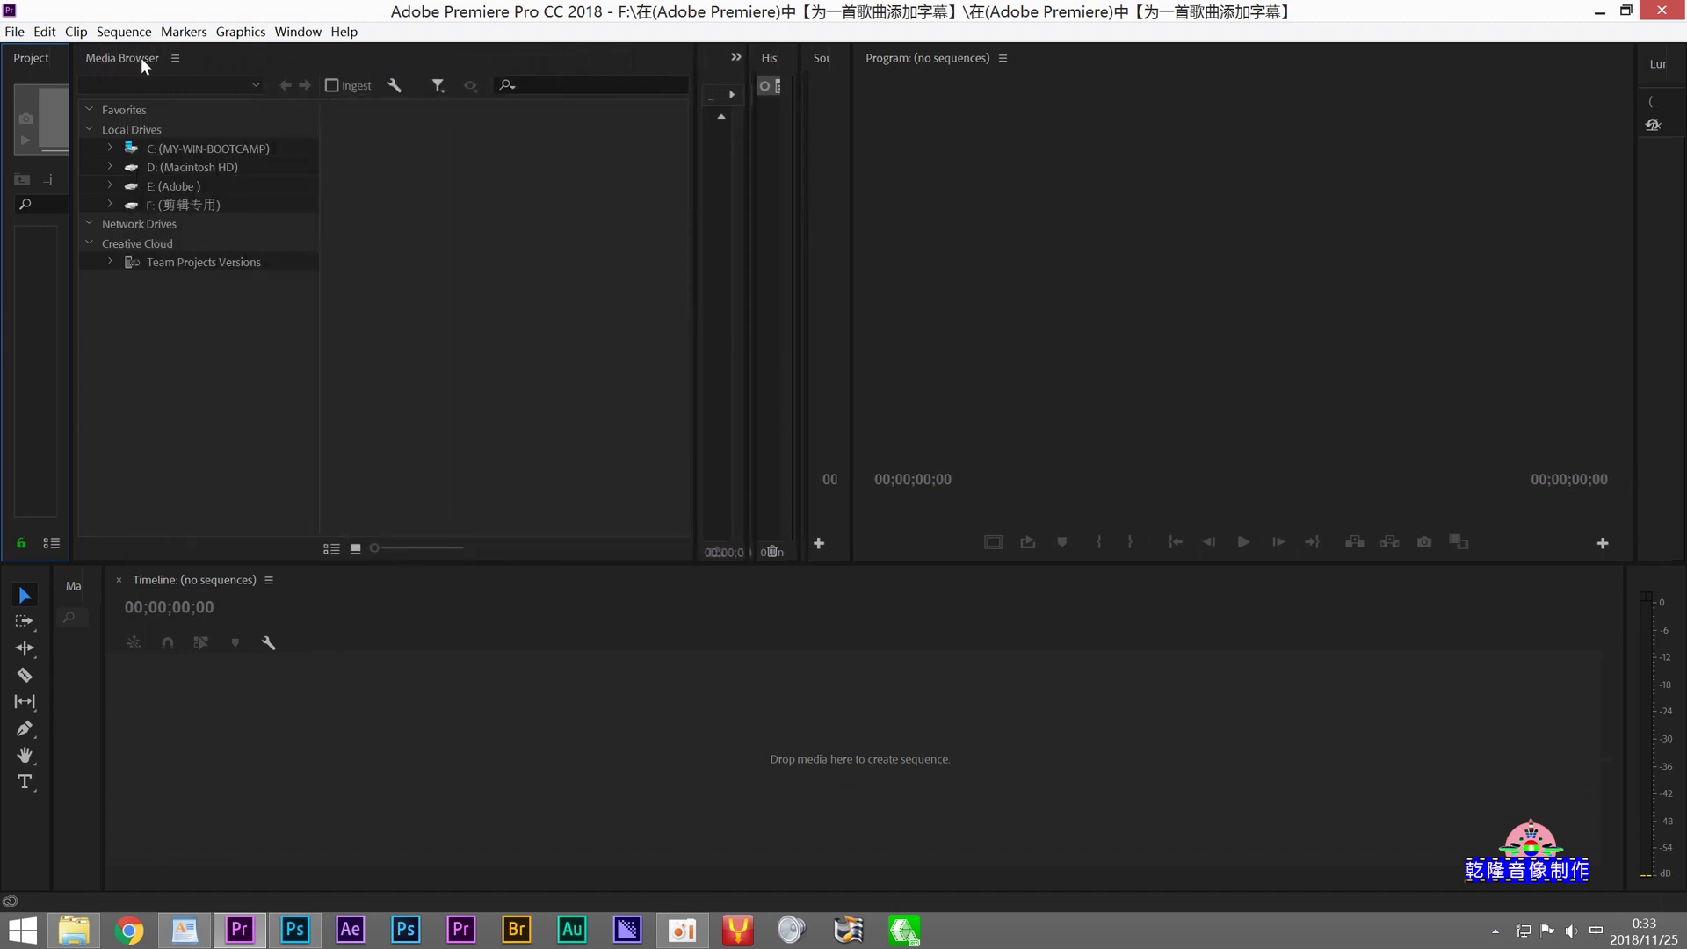
pyautogui.click(146, 204)
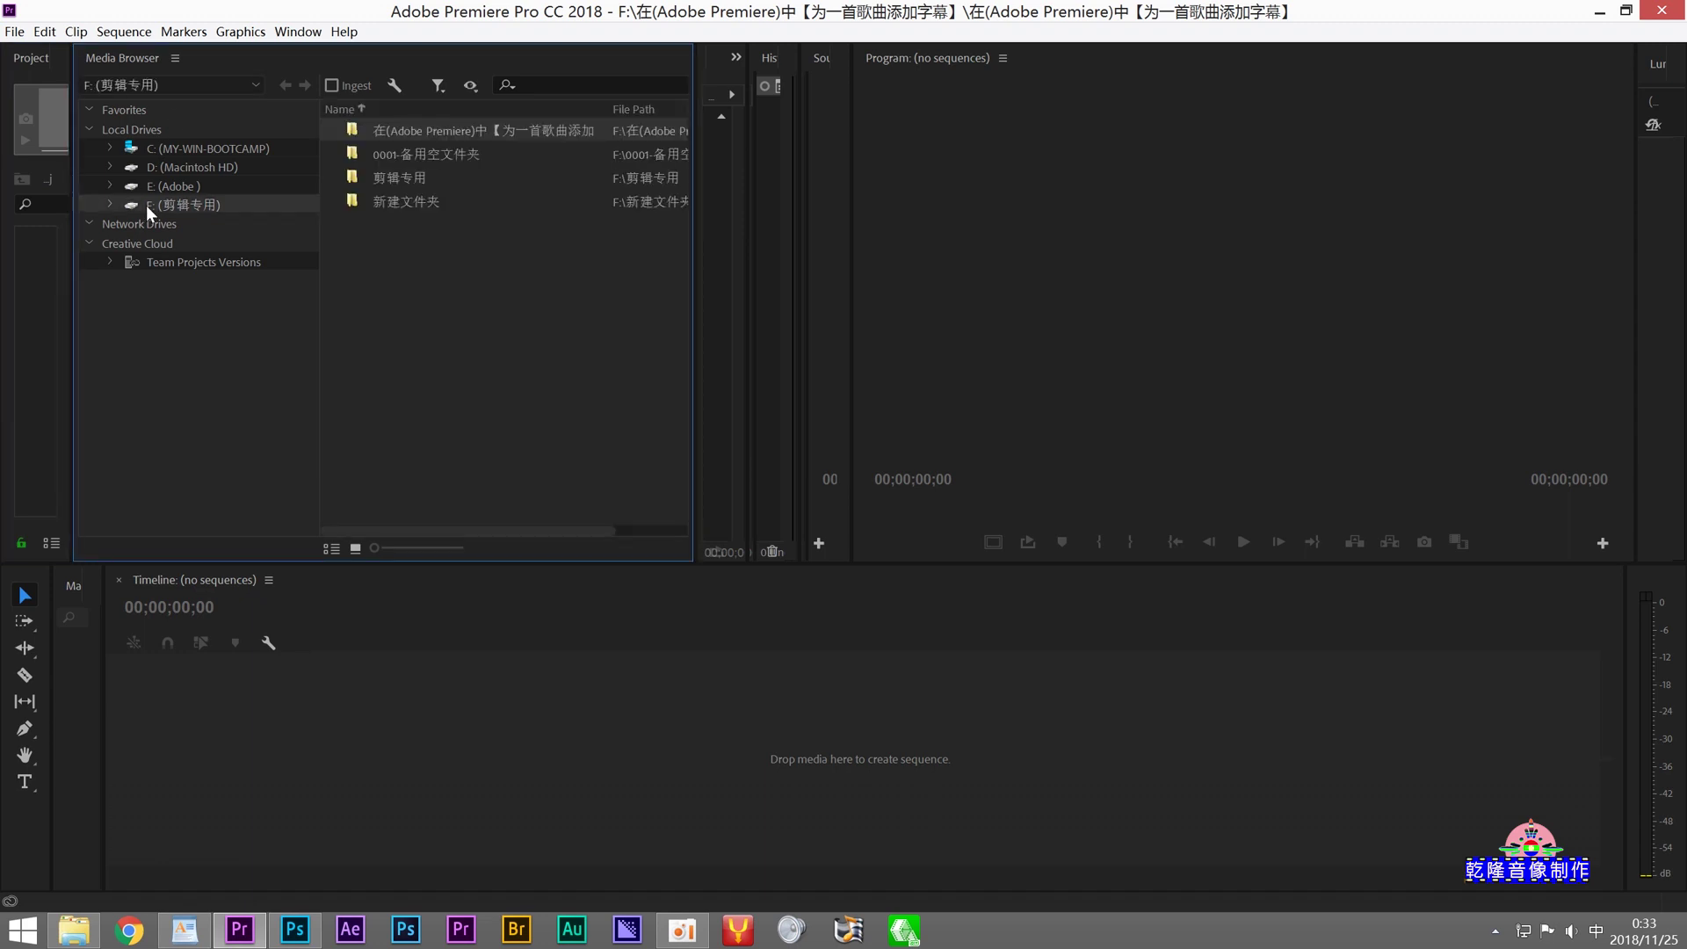
pyautogui.doubleClick(353, 130)
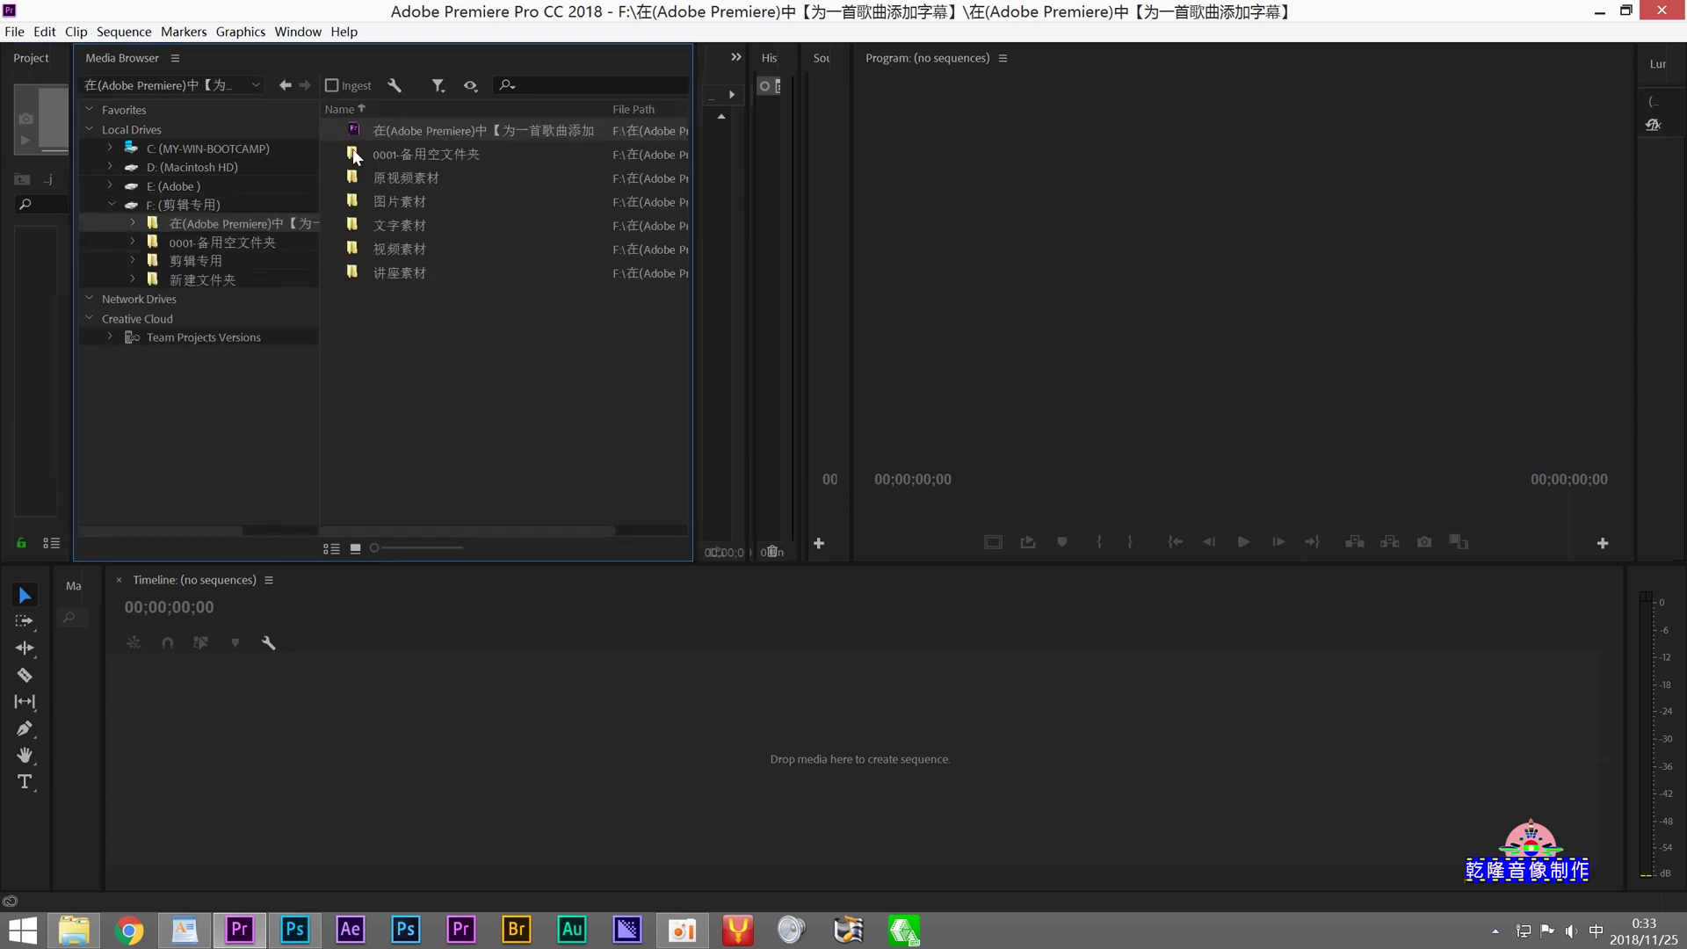
pyautogui.doubleClick(352, 178)
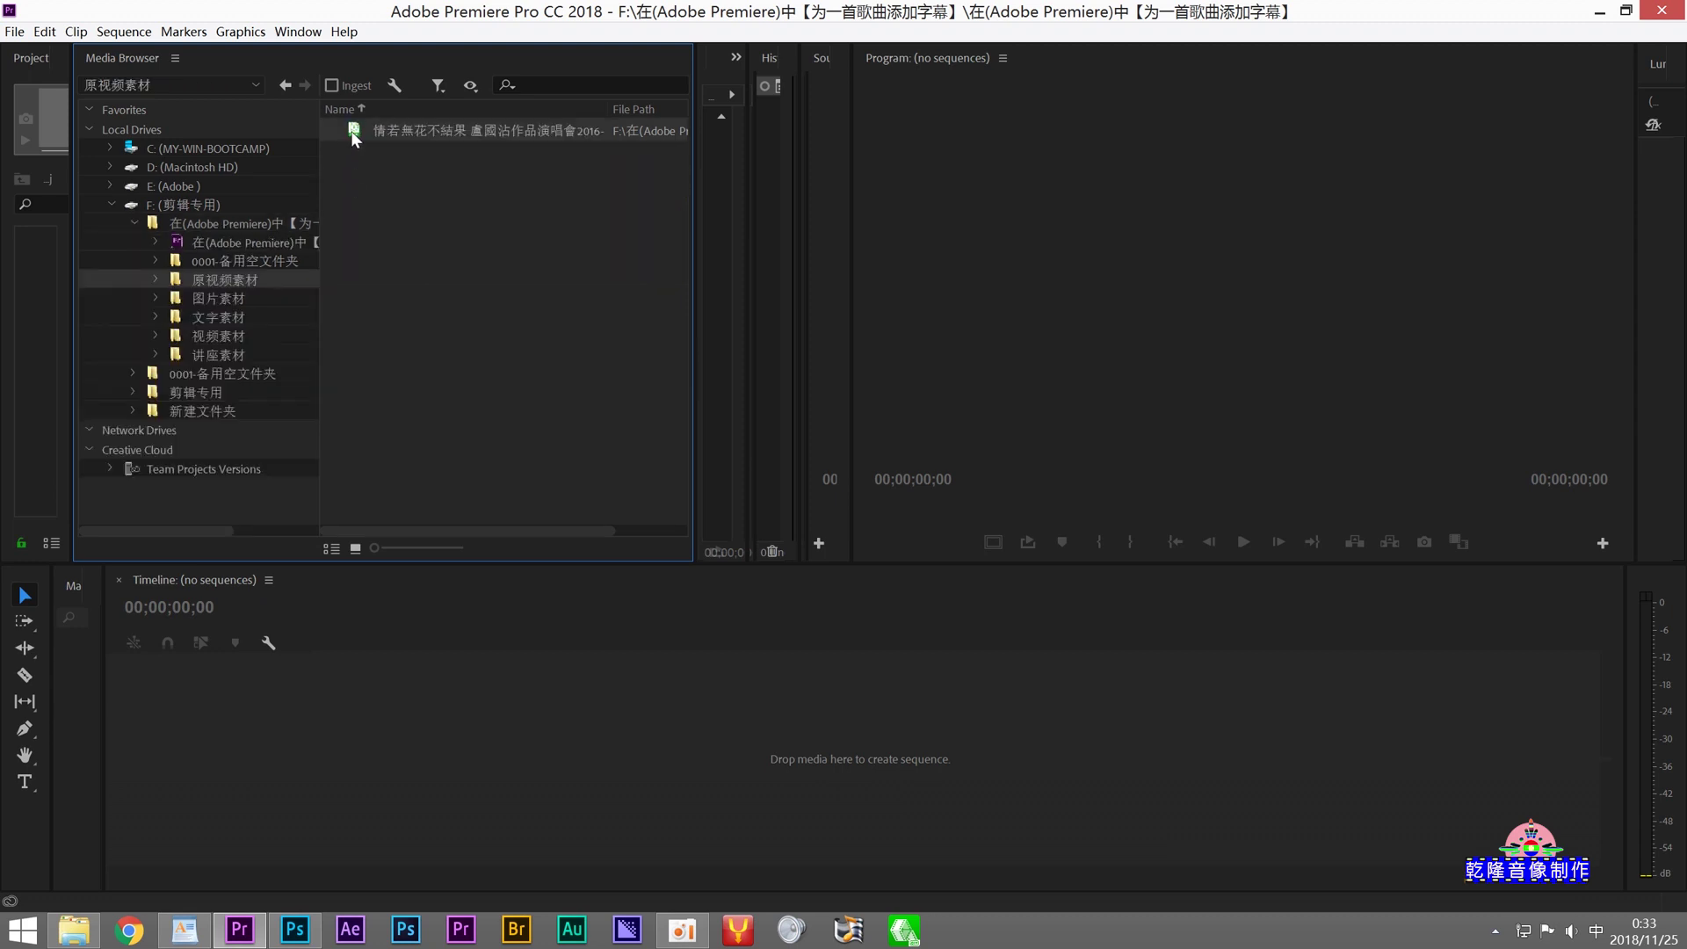
pyautogui.moveTo(275, 680); pyautogui.dragTo(276, 678)
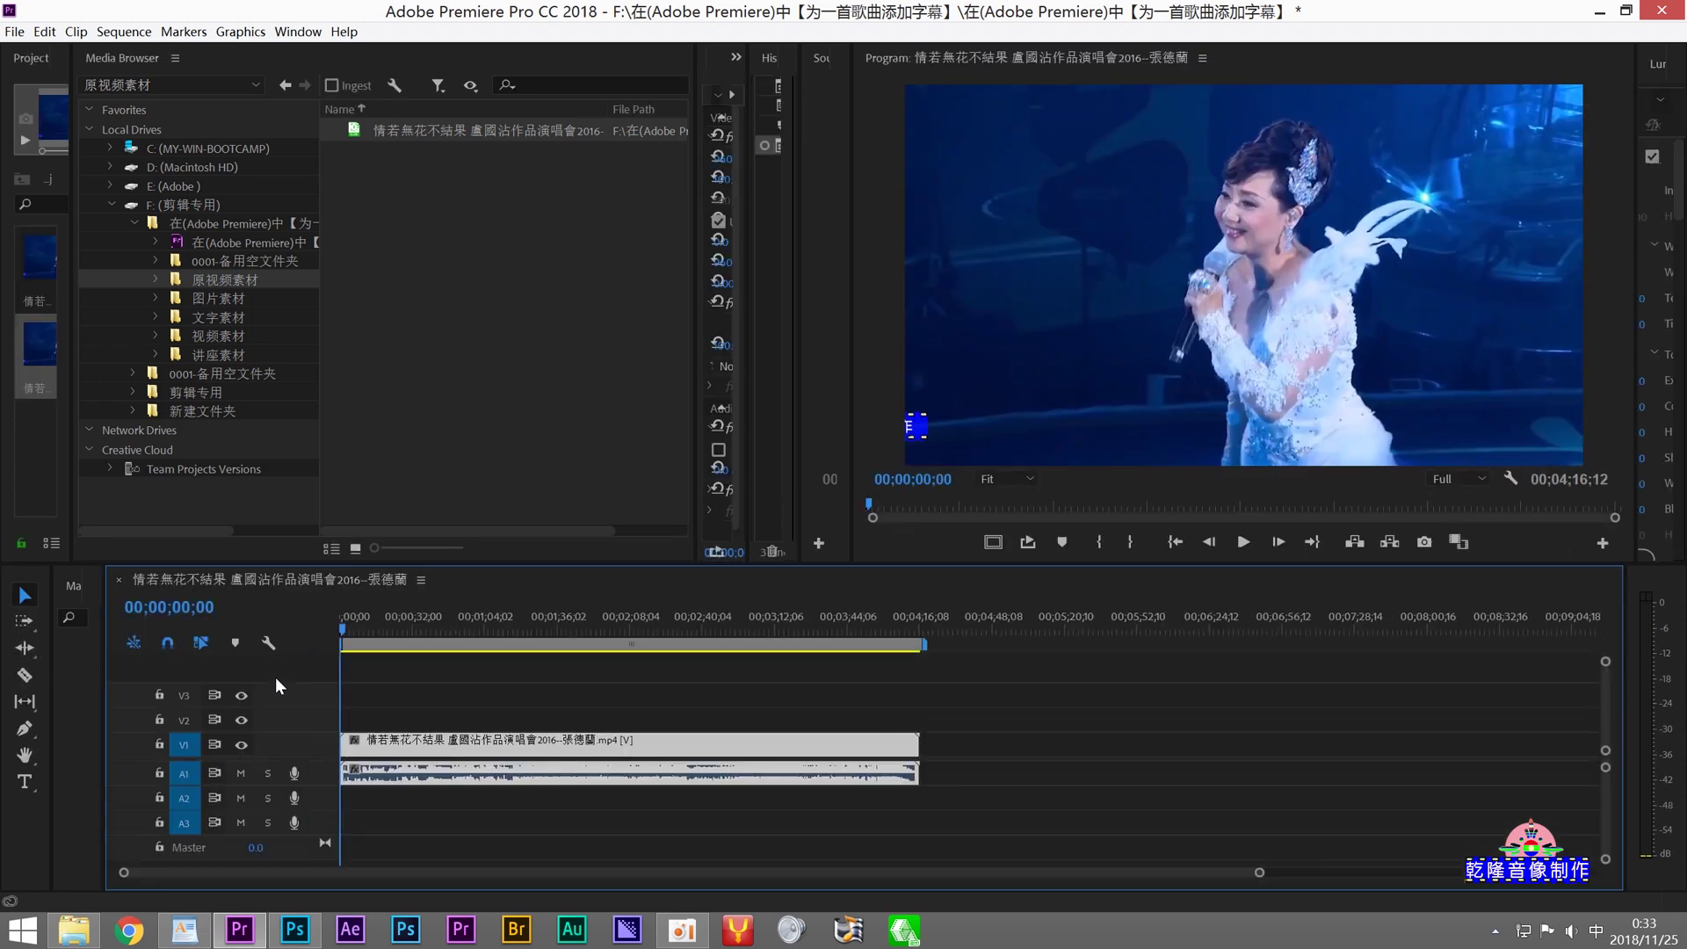
# Step: Play the concert sequence while zooming the timeline and enlarging A1, stopping around 00;00;50;10
pyautogui.click(1241, 543)
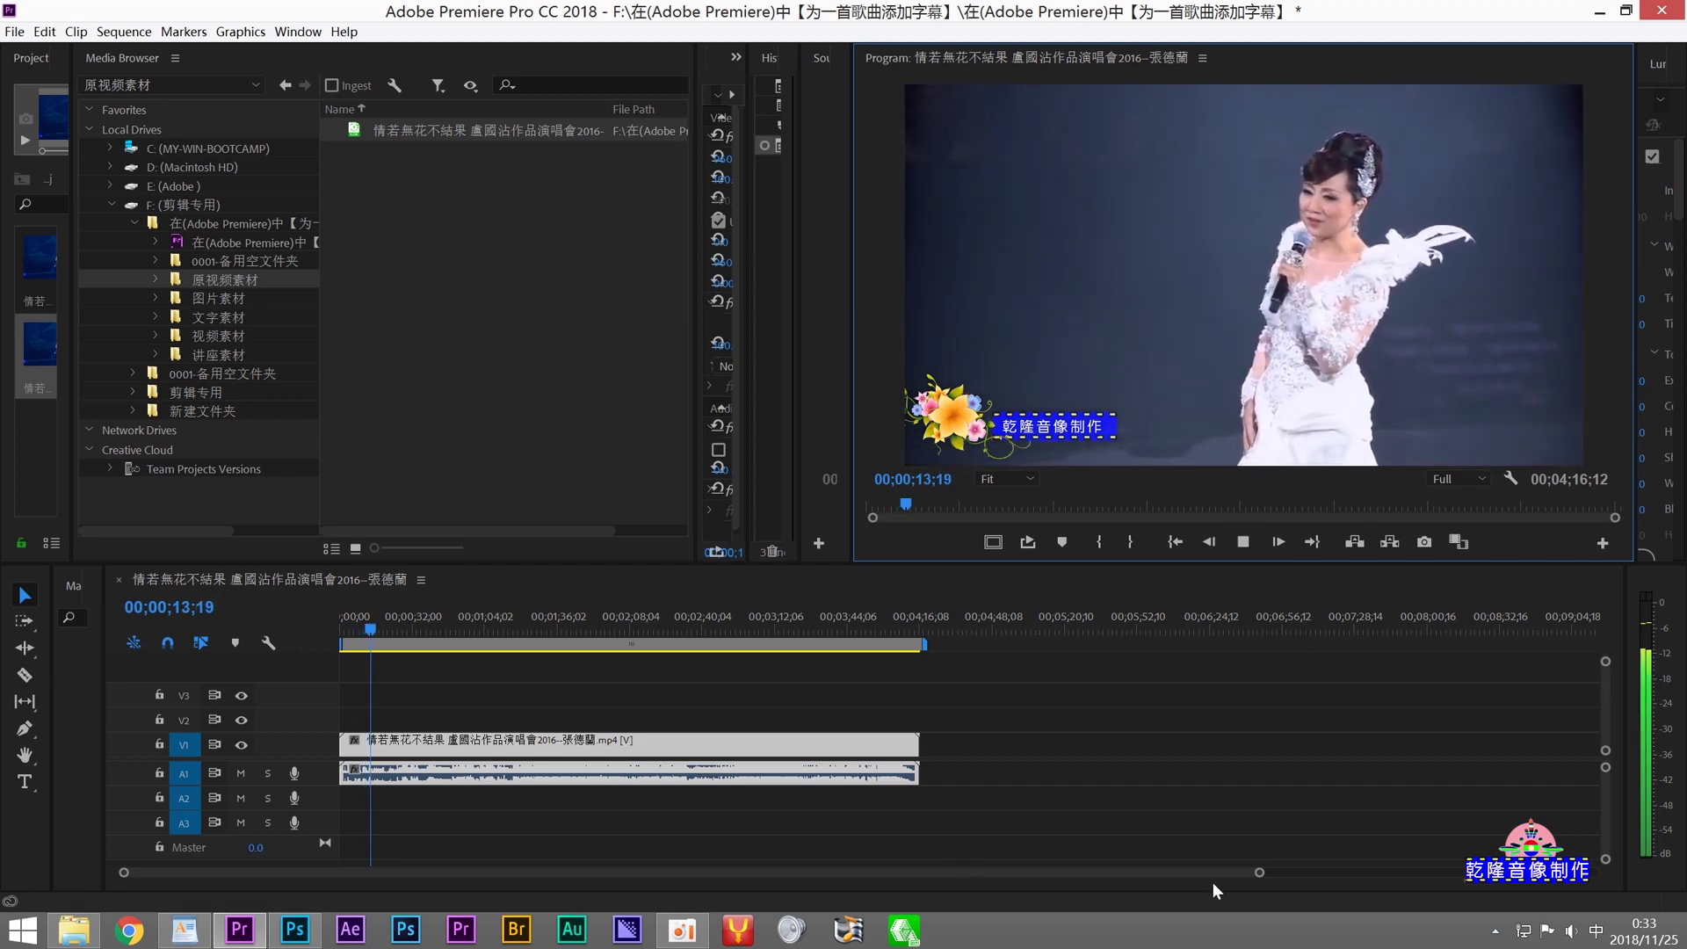
pyautogui.scroll(3, 1071, 890)
pyautogui.scroll(5, 1071, 890)
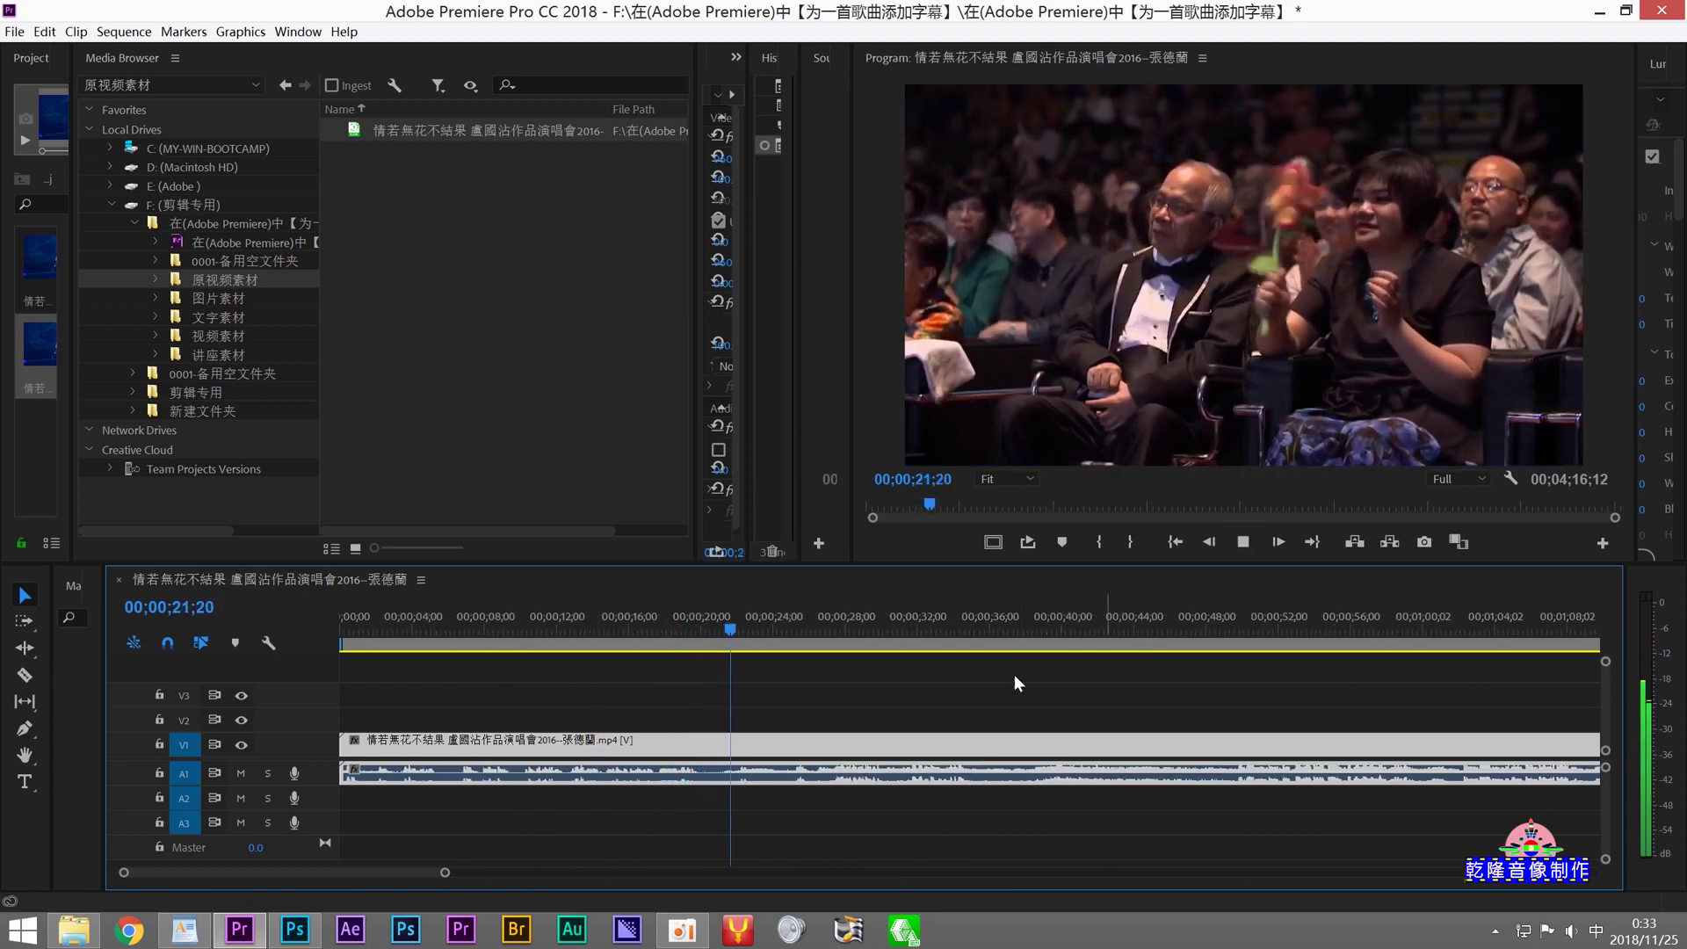
pyautogui.moveTo(445, 872); pyautogui.dragTo(354, 872)
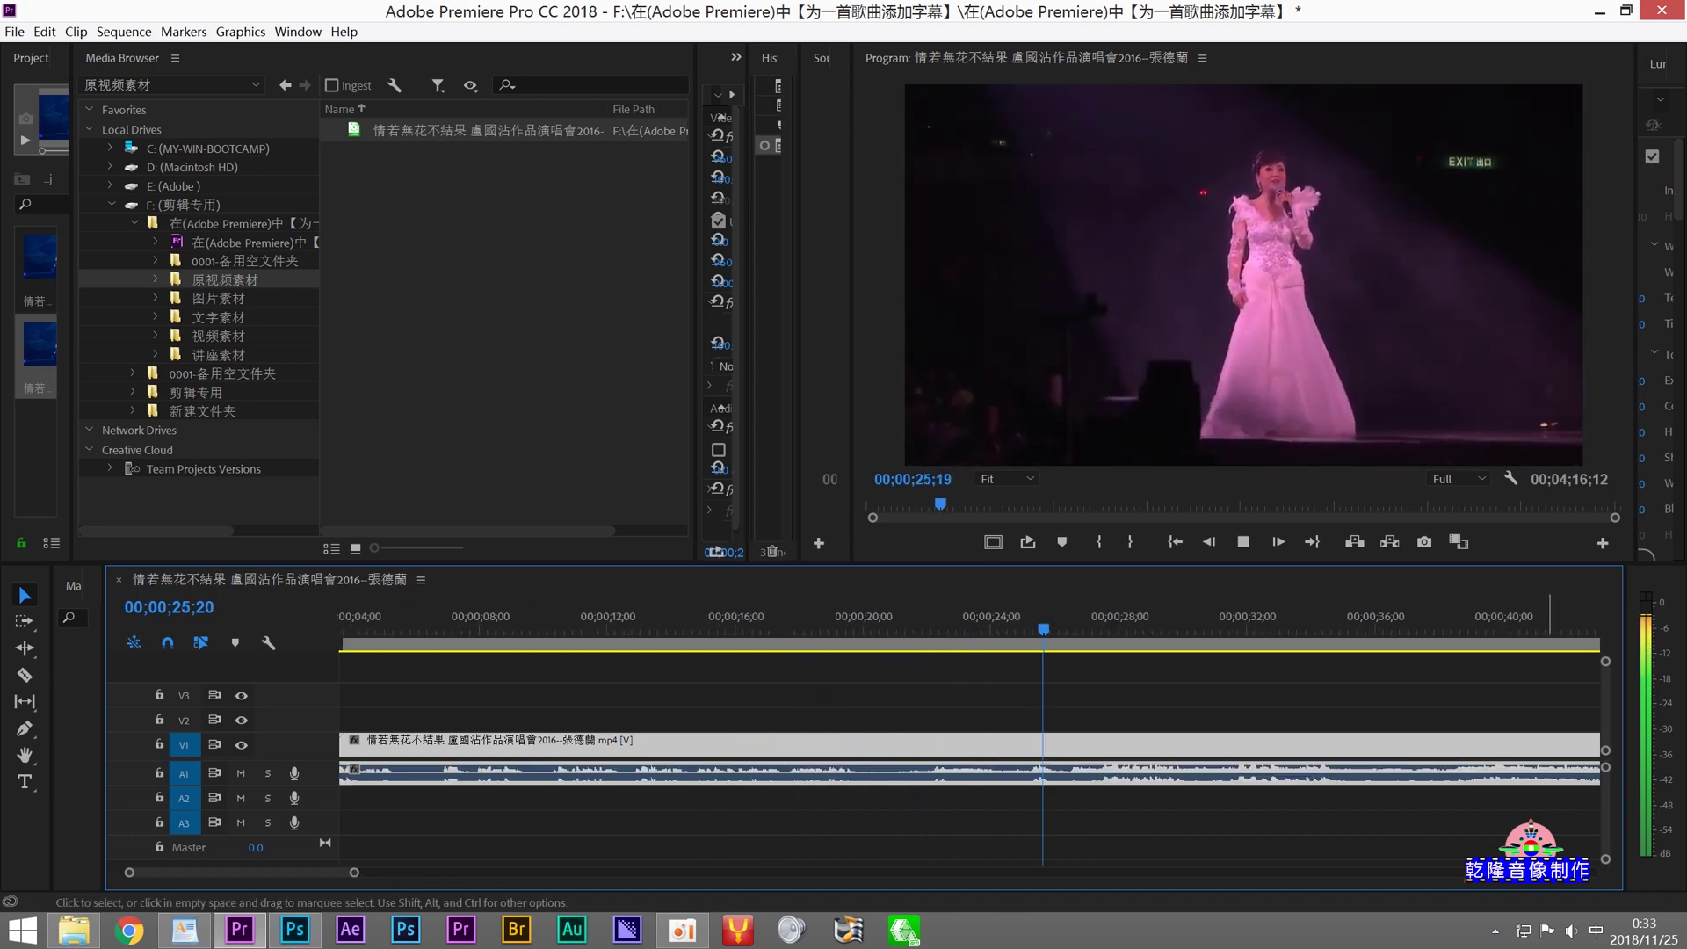
pyautogui.moveTo(1605, 858); pyautogui.dragTo(1605, 773)
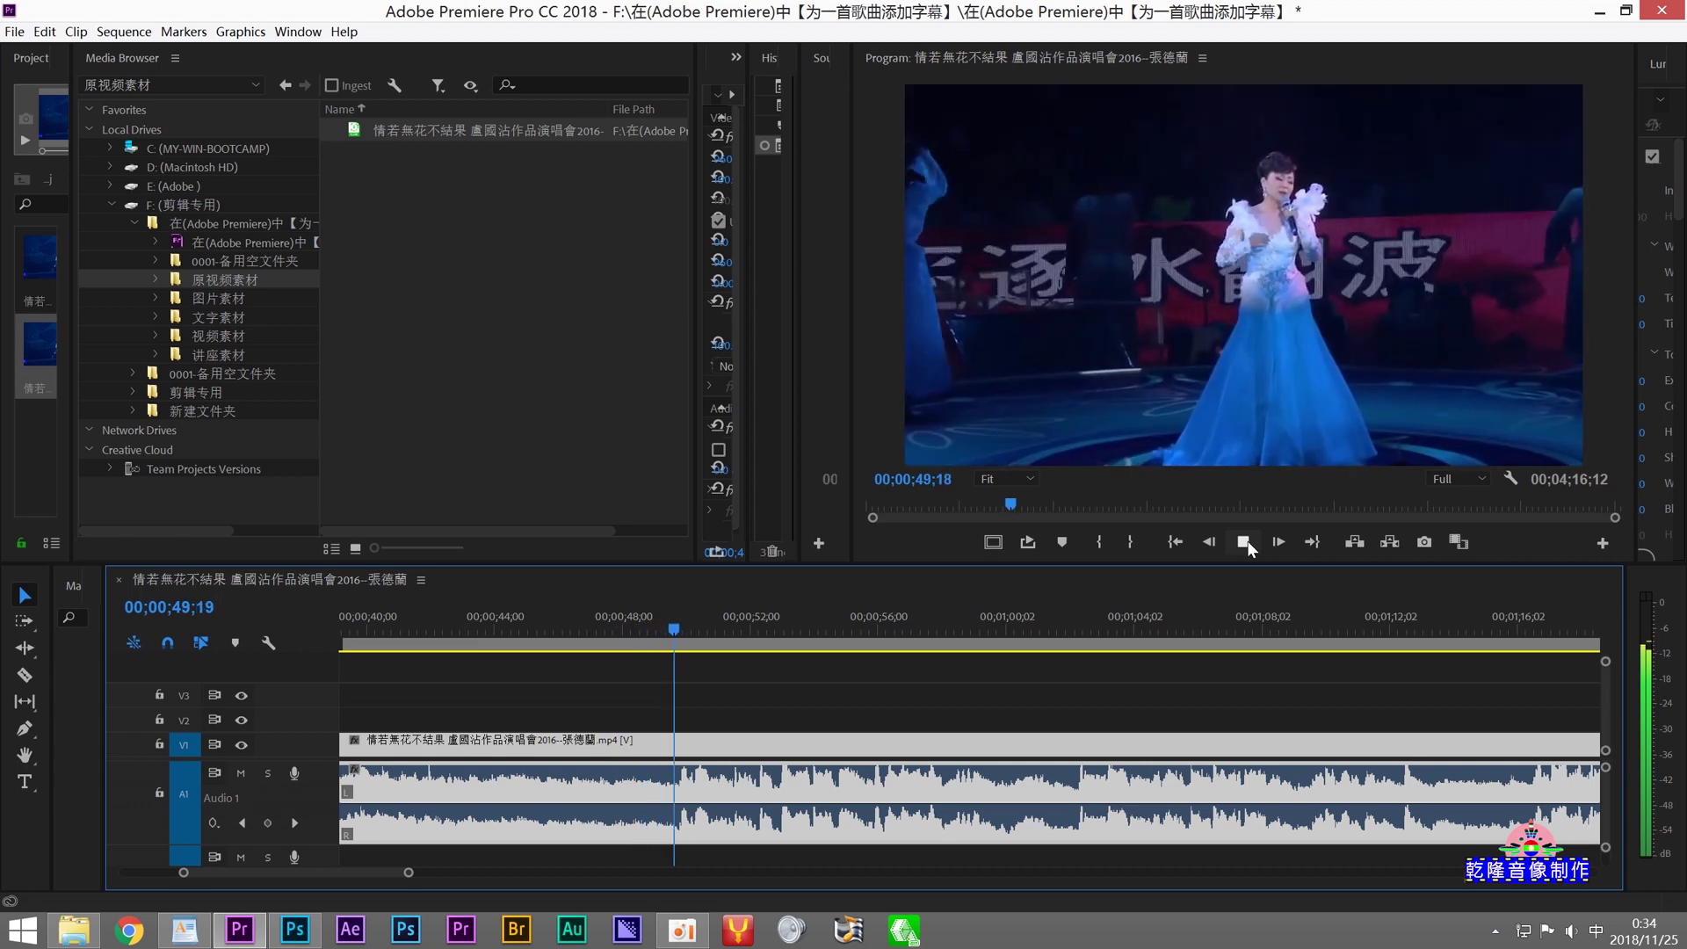
pyautogui.click(1246, 541)
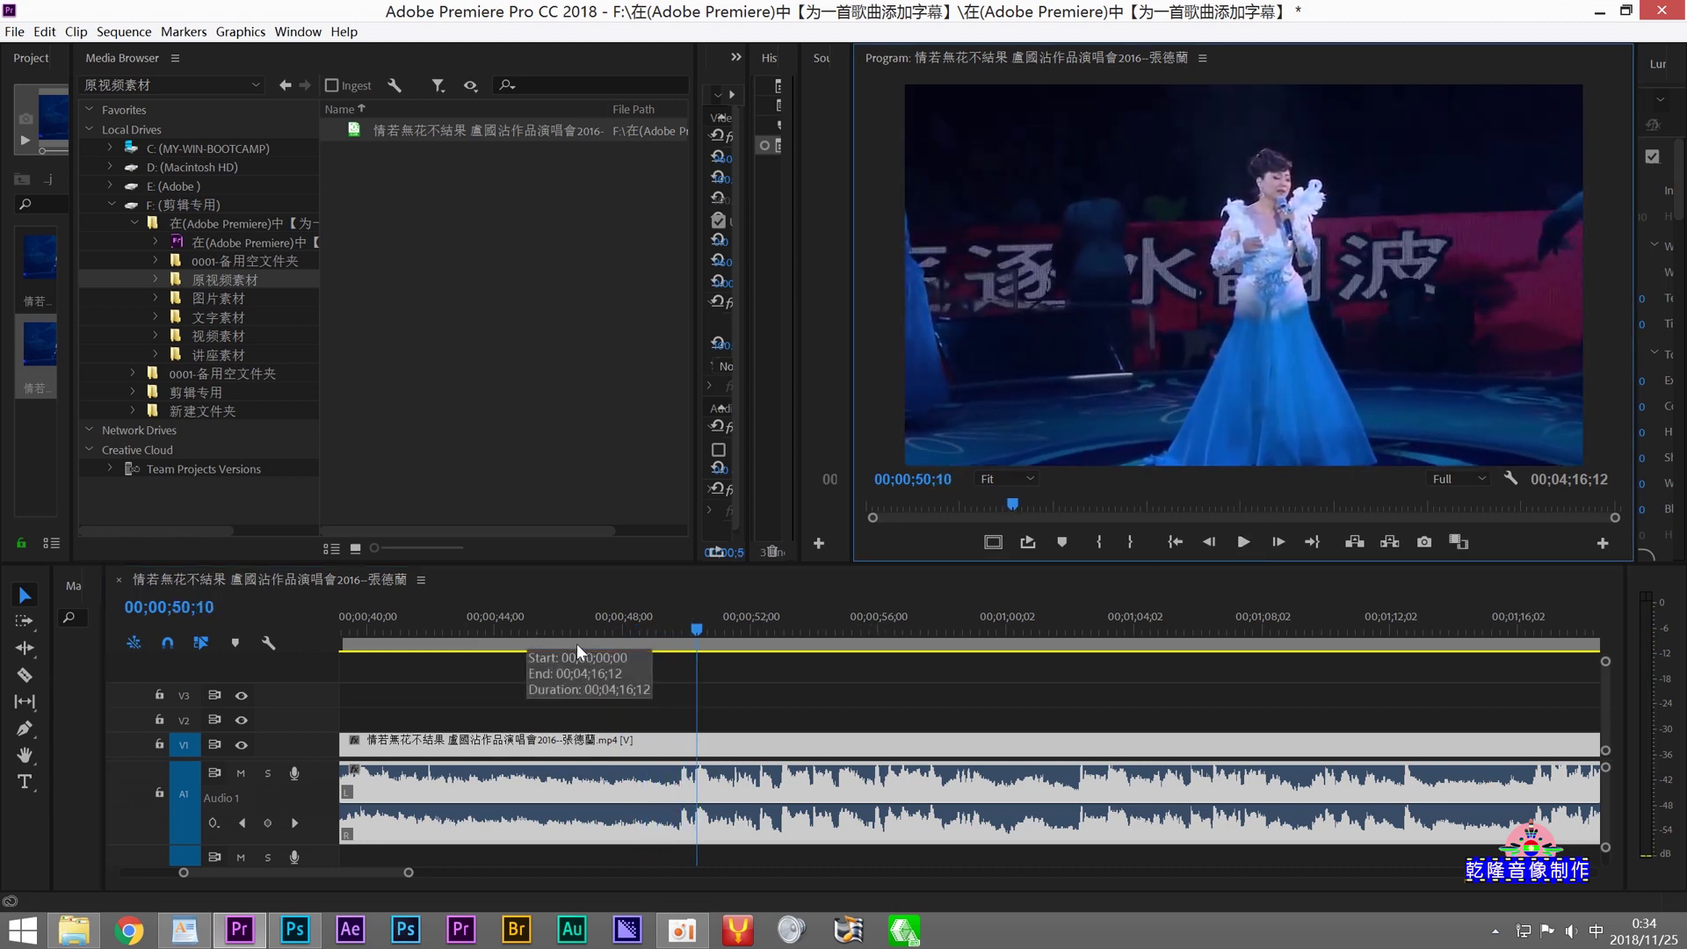
# Step: Put 字幕位置定位.psd from 图片素材 on track V2 starting at 00;00;49;19
pyautogui.moveTo(678, 627); pyautogui.dragTo(674, 629)
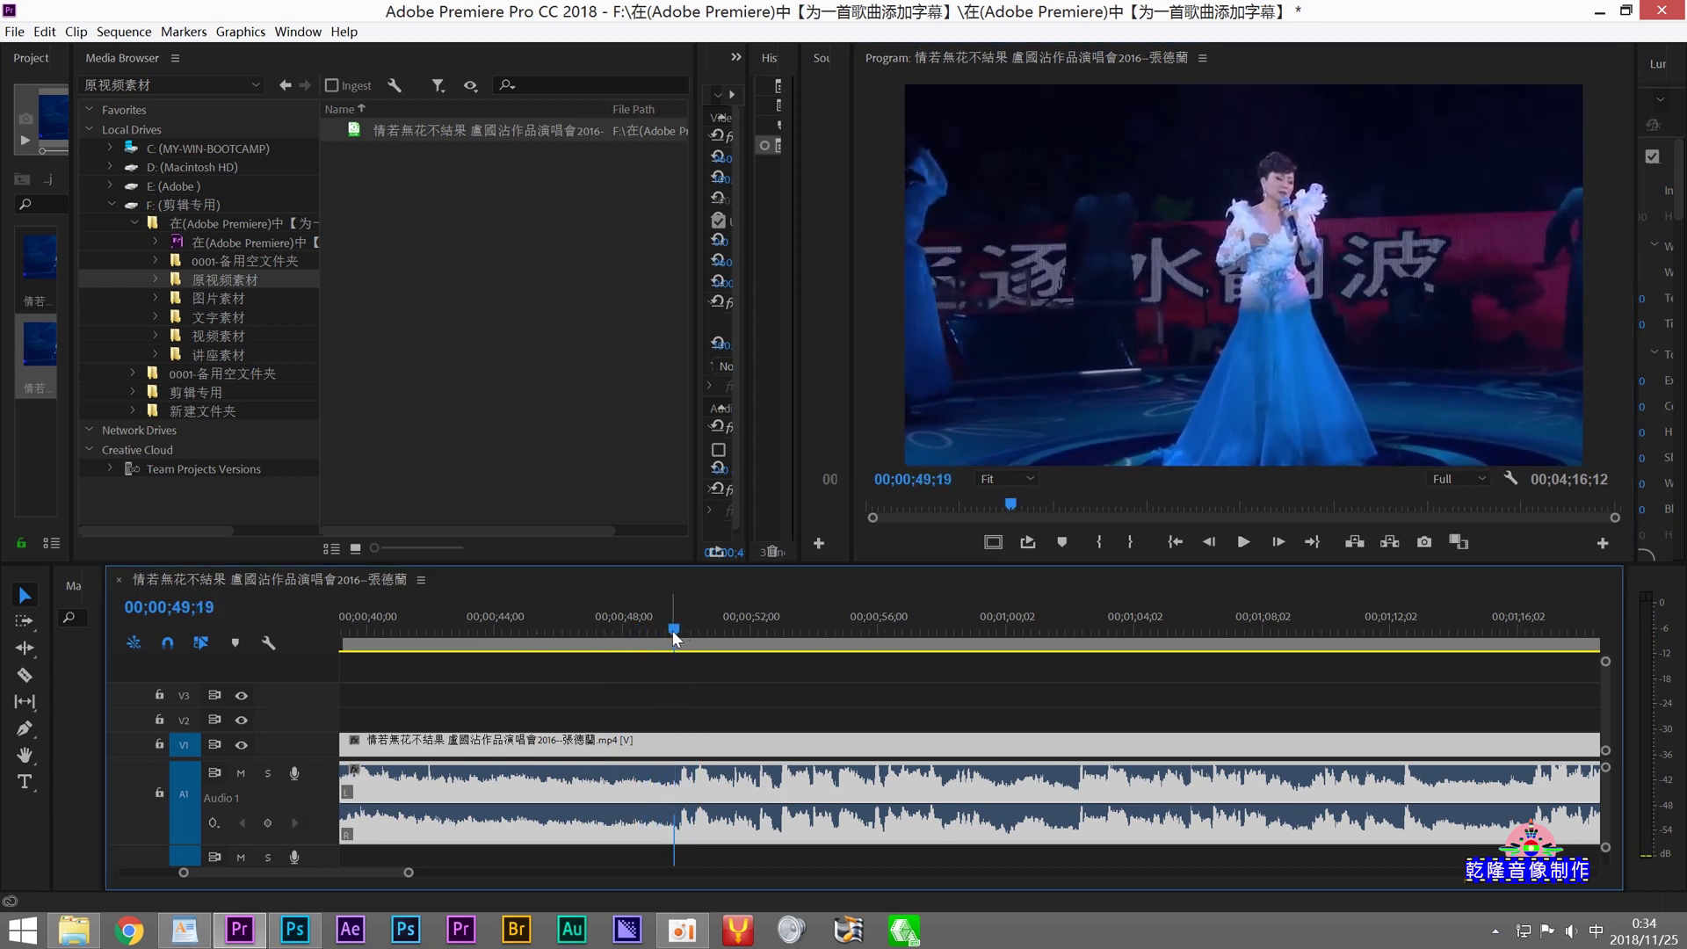
pyautogui.press('-')
pyautogui.press('-')
pyautogui.click(215, 298)
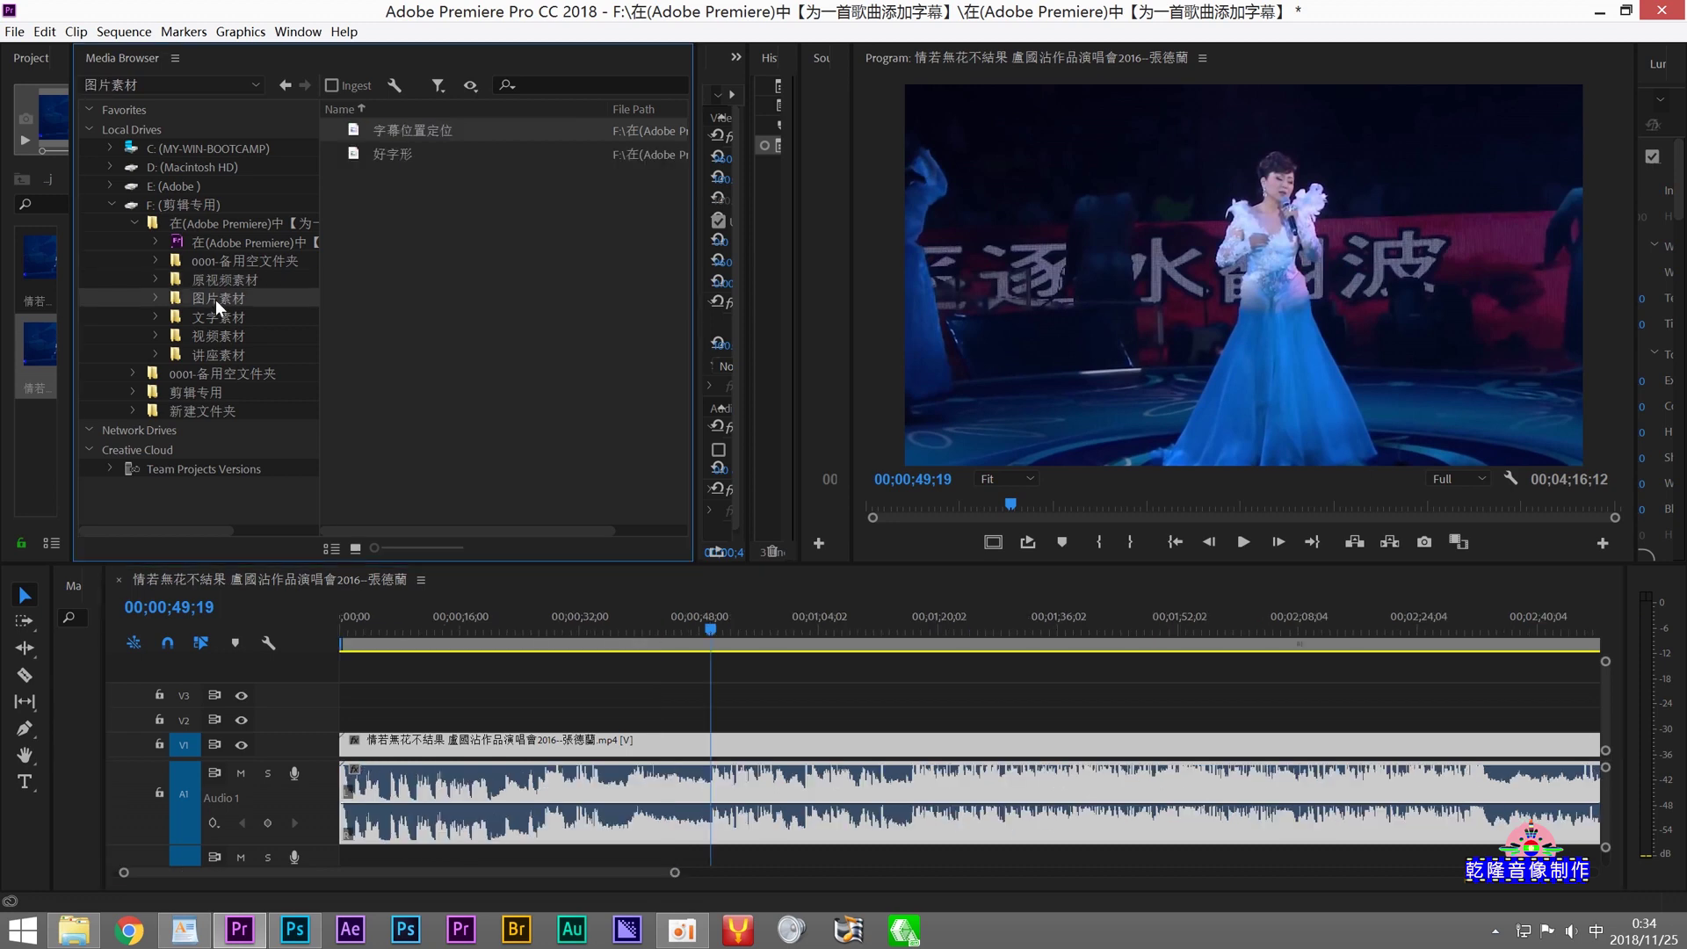
pyautogui.moveTo(354, 131); pyautogui.dragTo(360, 138)
pyautogui.moveTo(745, 674)
pyautogui.mouseDown()
pyautogui.moveTo(719, 727)
pyautogui.moveTo(1265, 719)
pyautogui.mouseUp()
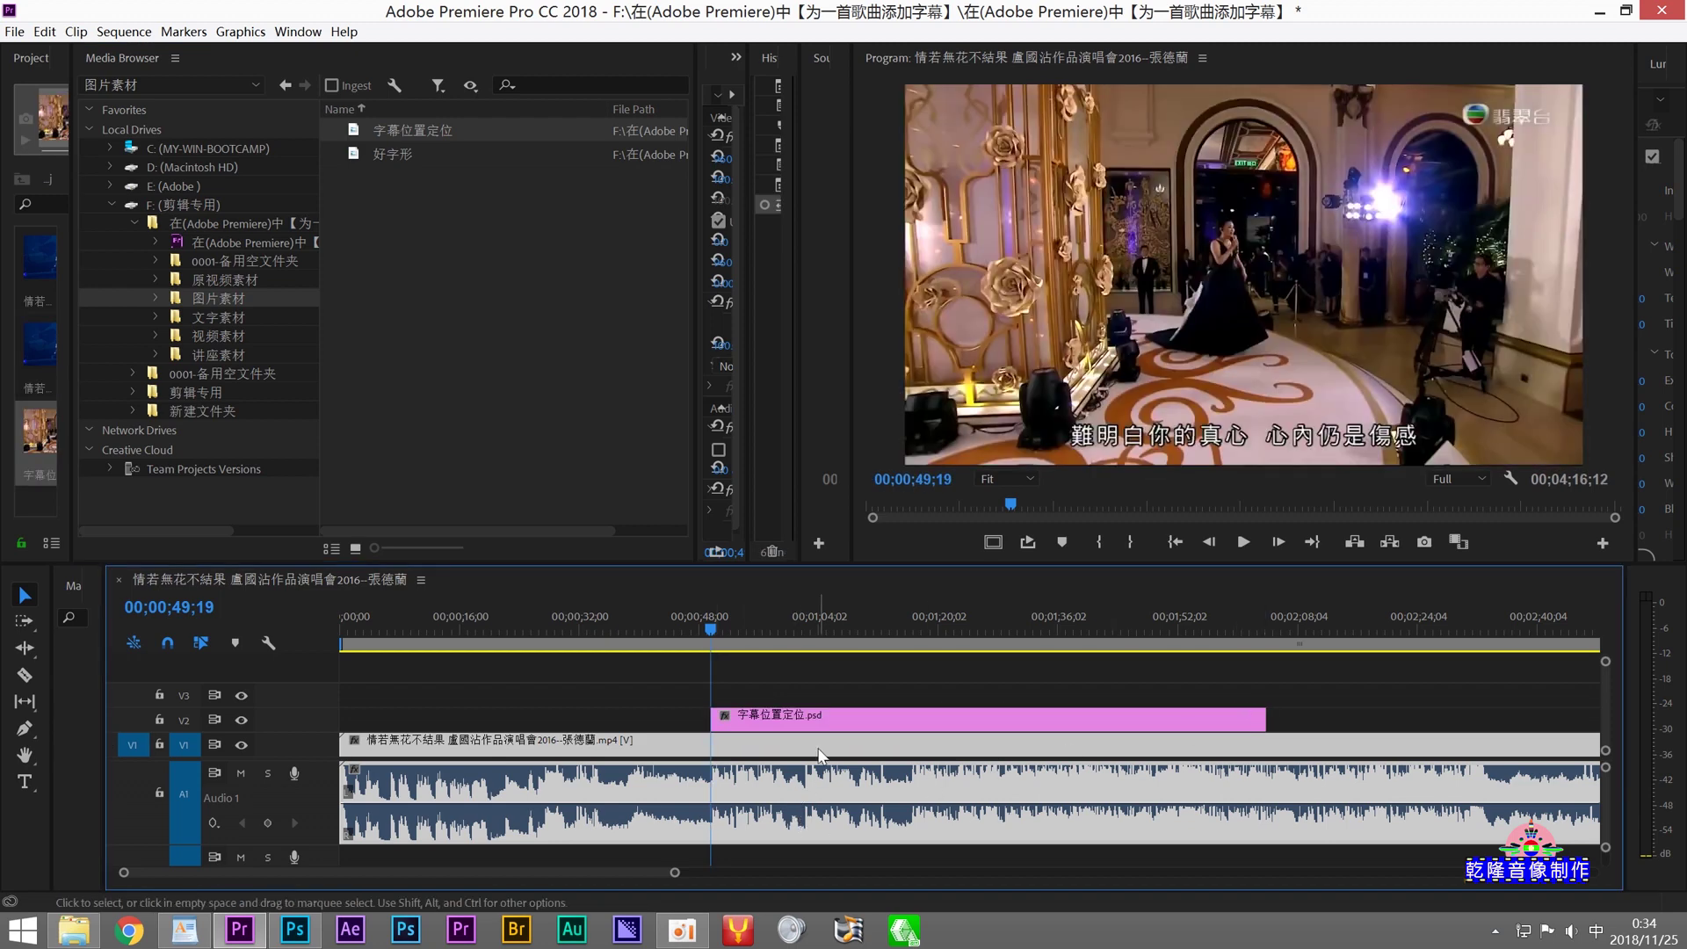
pyautogui.rightClick(854, 724)
# Step: Edit the V2 subtitle image in Photoshop and add a vertical guide at the frame's centre
pyautogui.click(918, 216)
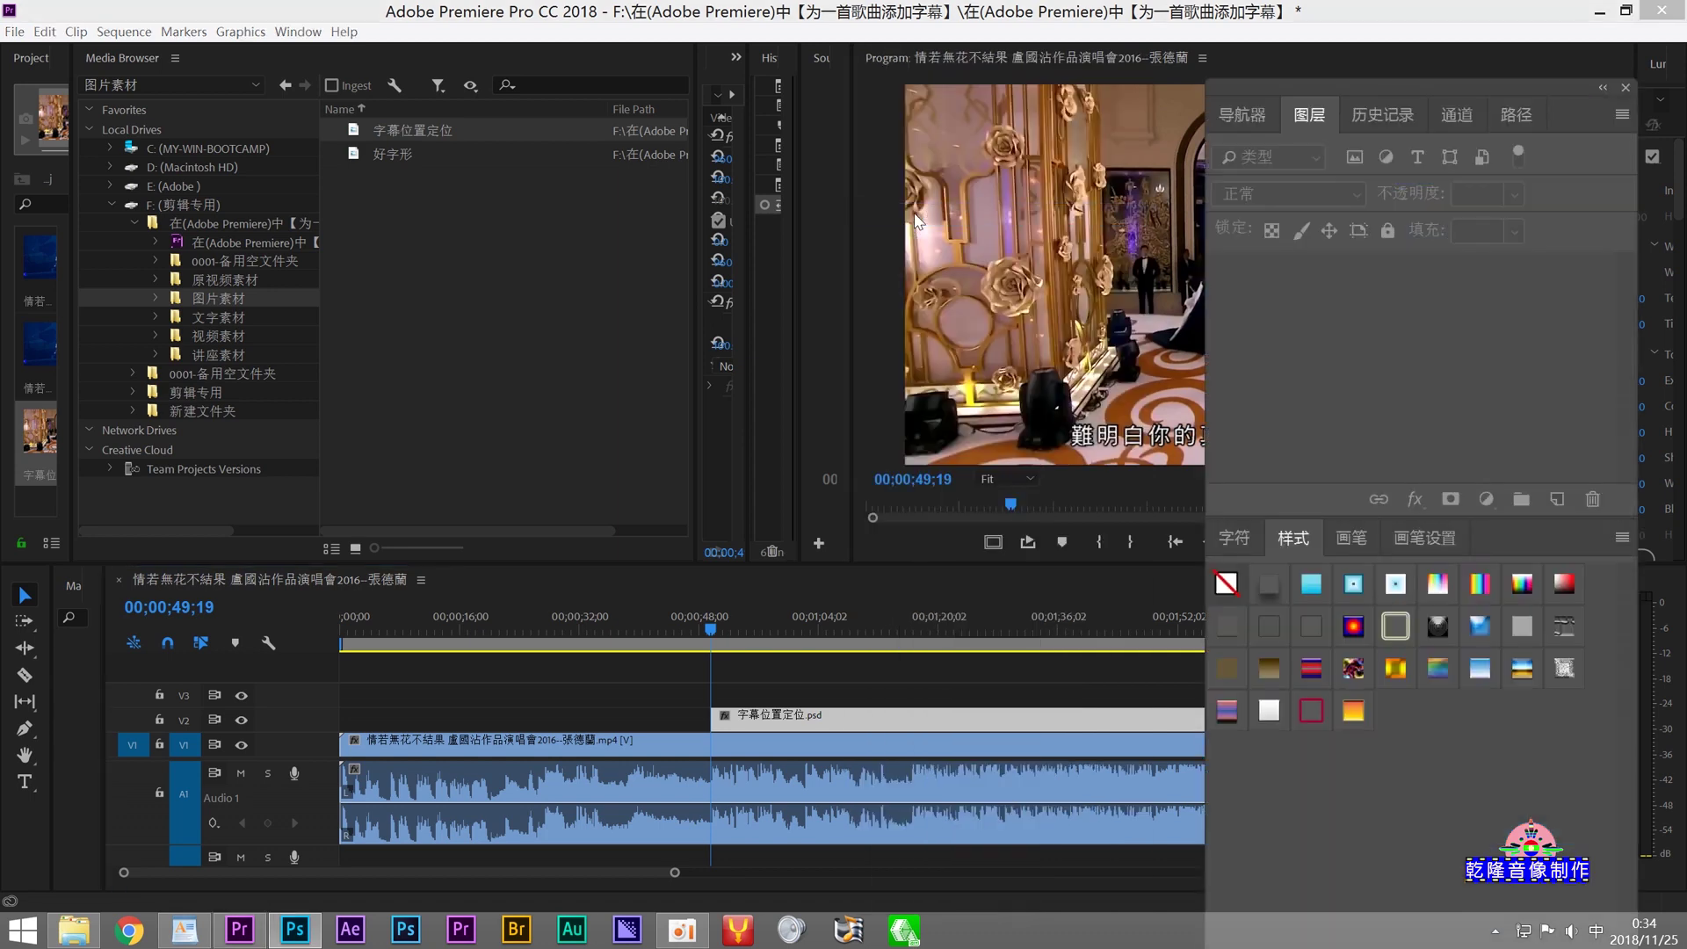
pyautogui.click(313, 942)
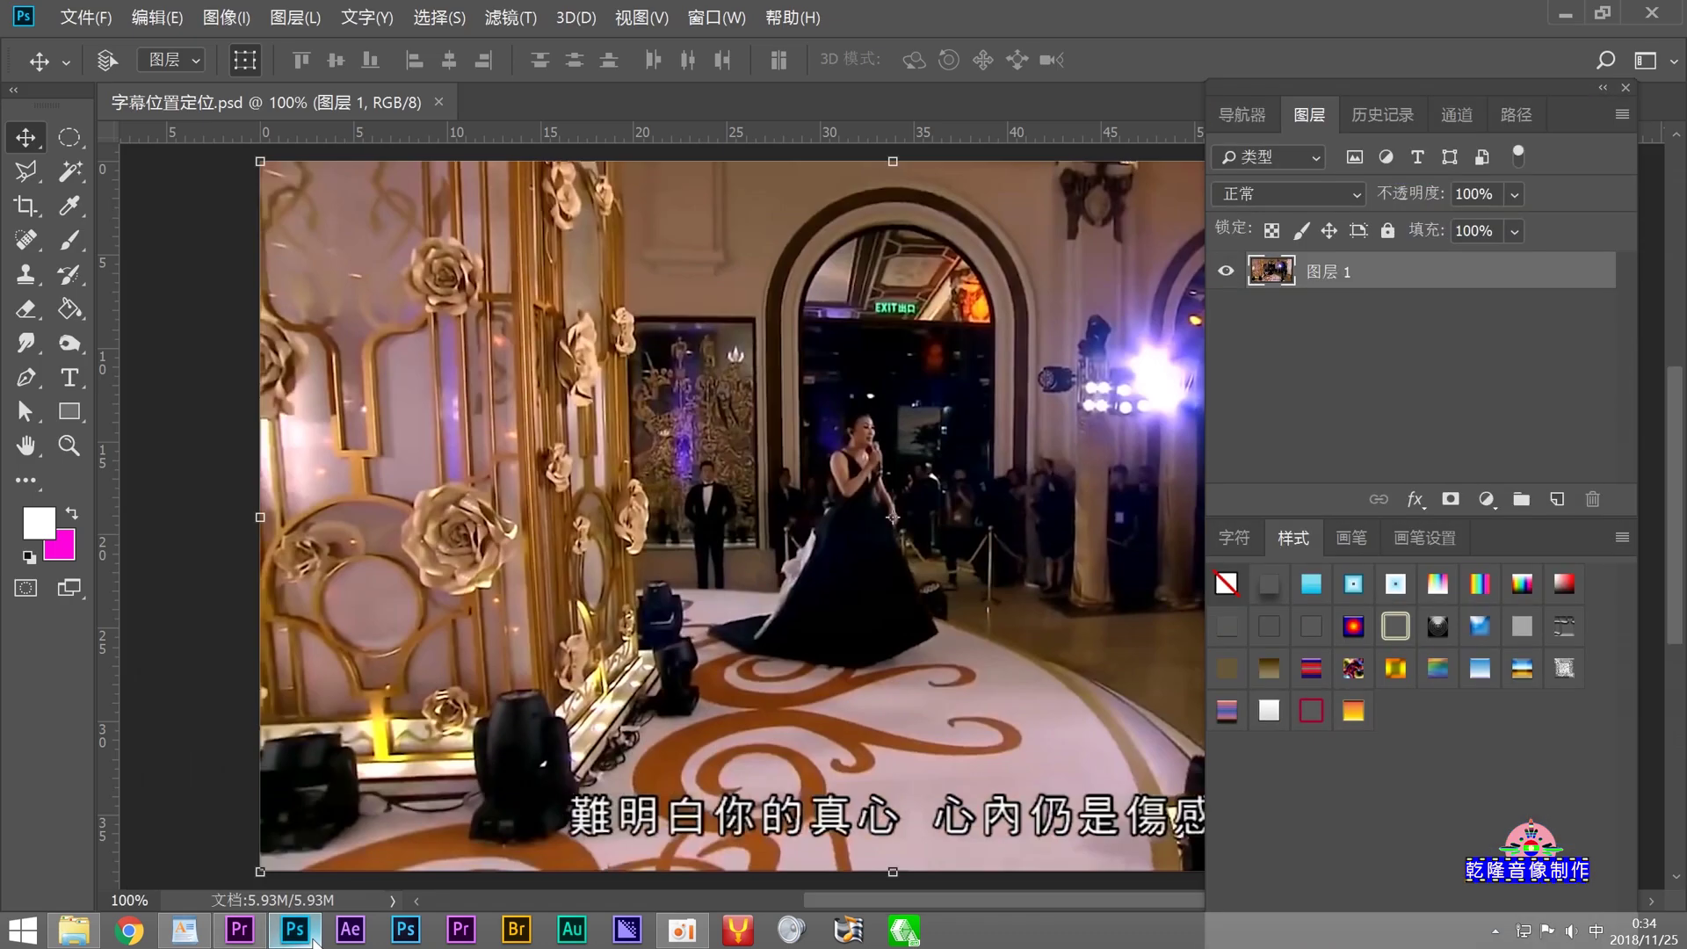
pyautogui.moveTo(108, 622); pyautogui.dragTo(888, 794)
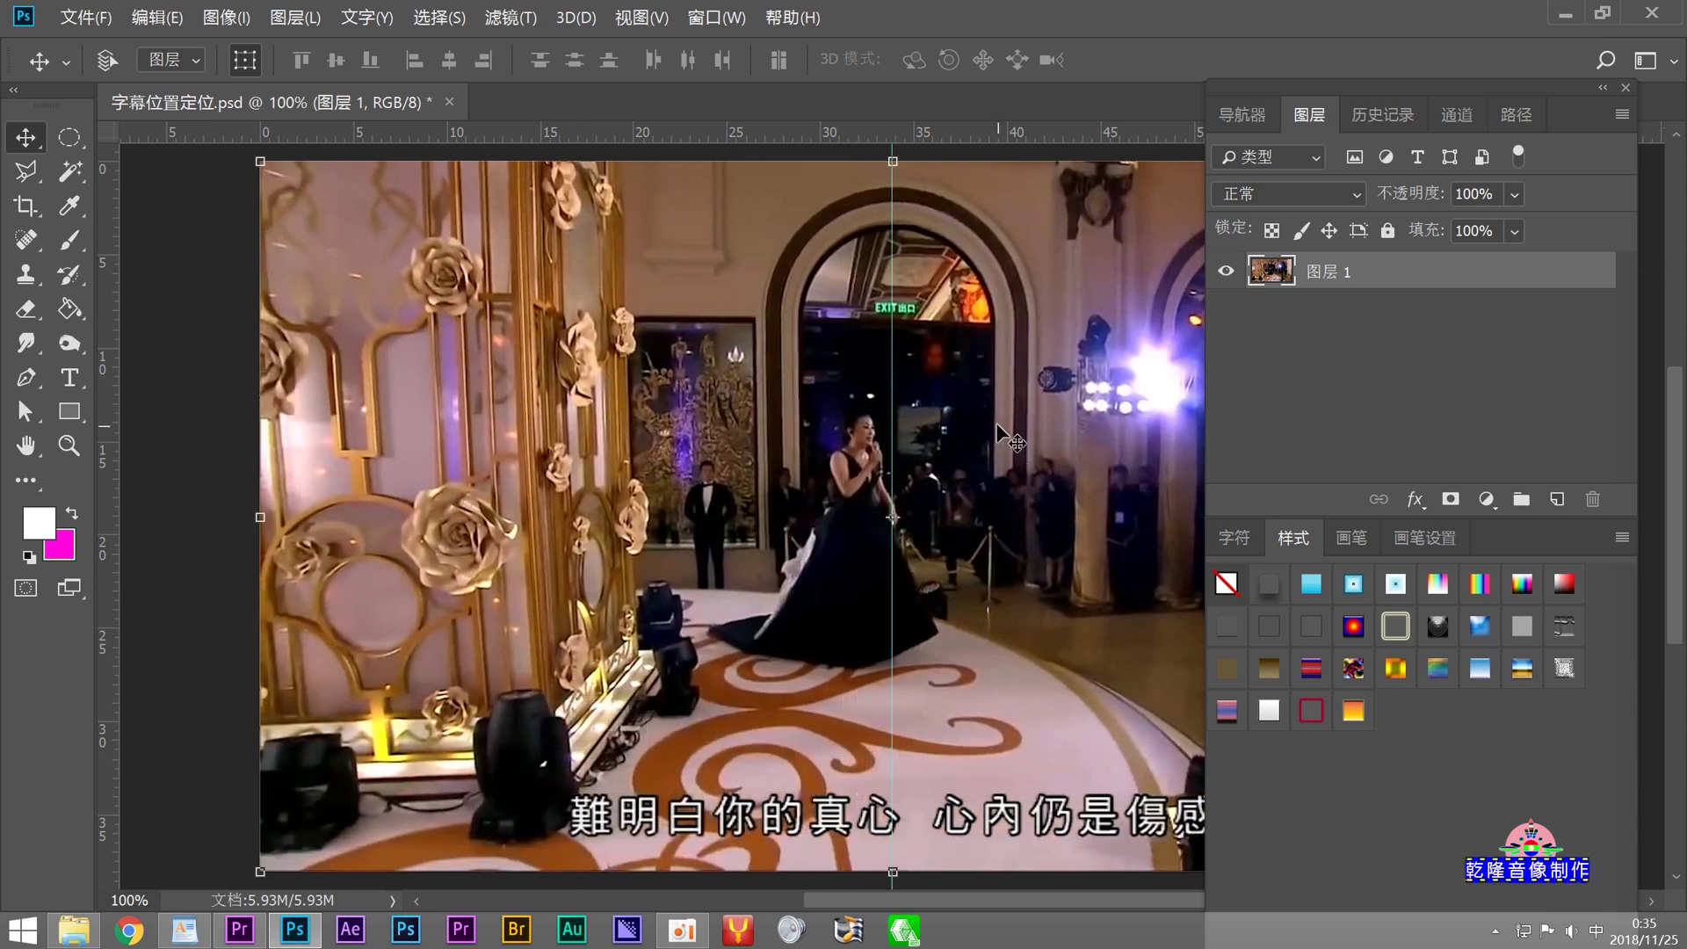
# Step: Add two horizontal guides near the bottom, bracketing the lyric line
pyautogui.moveTo(634, 136); pyautogui.dragTo(565, 842)
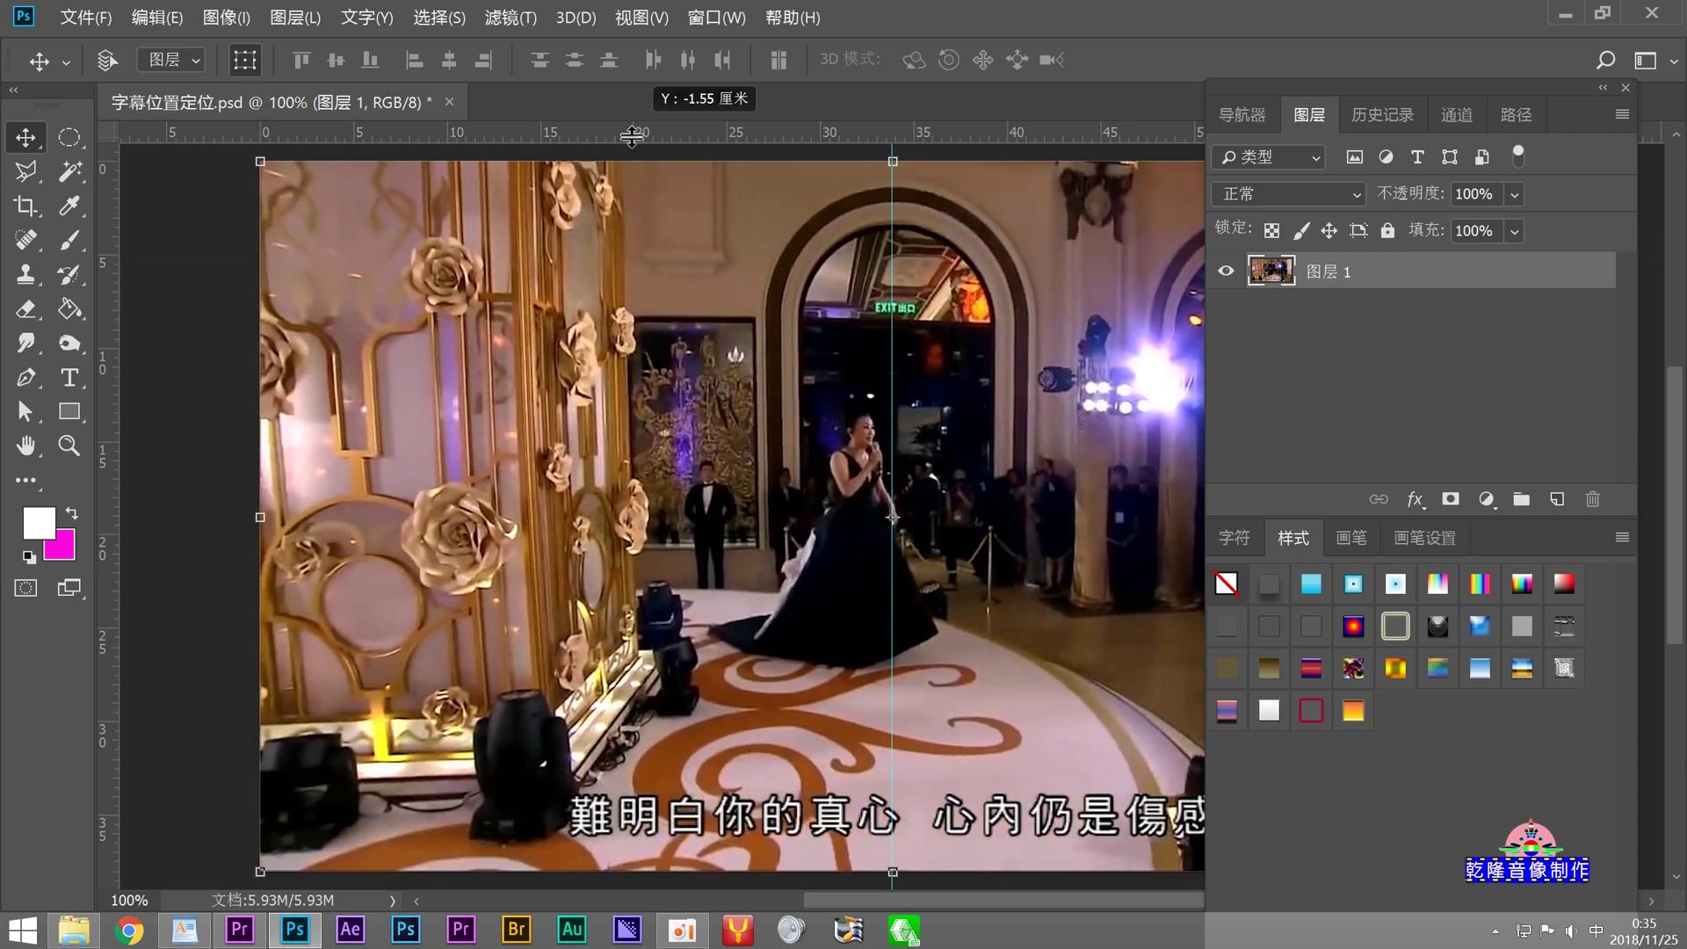
pyautogui.moveTo(565, 841); pyautogui.dragTo(566, 839)
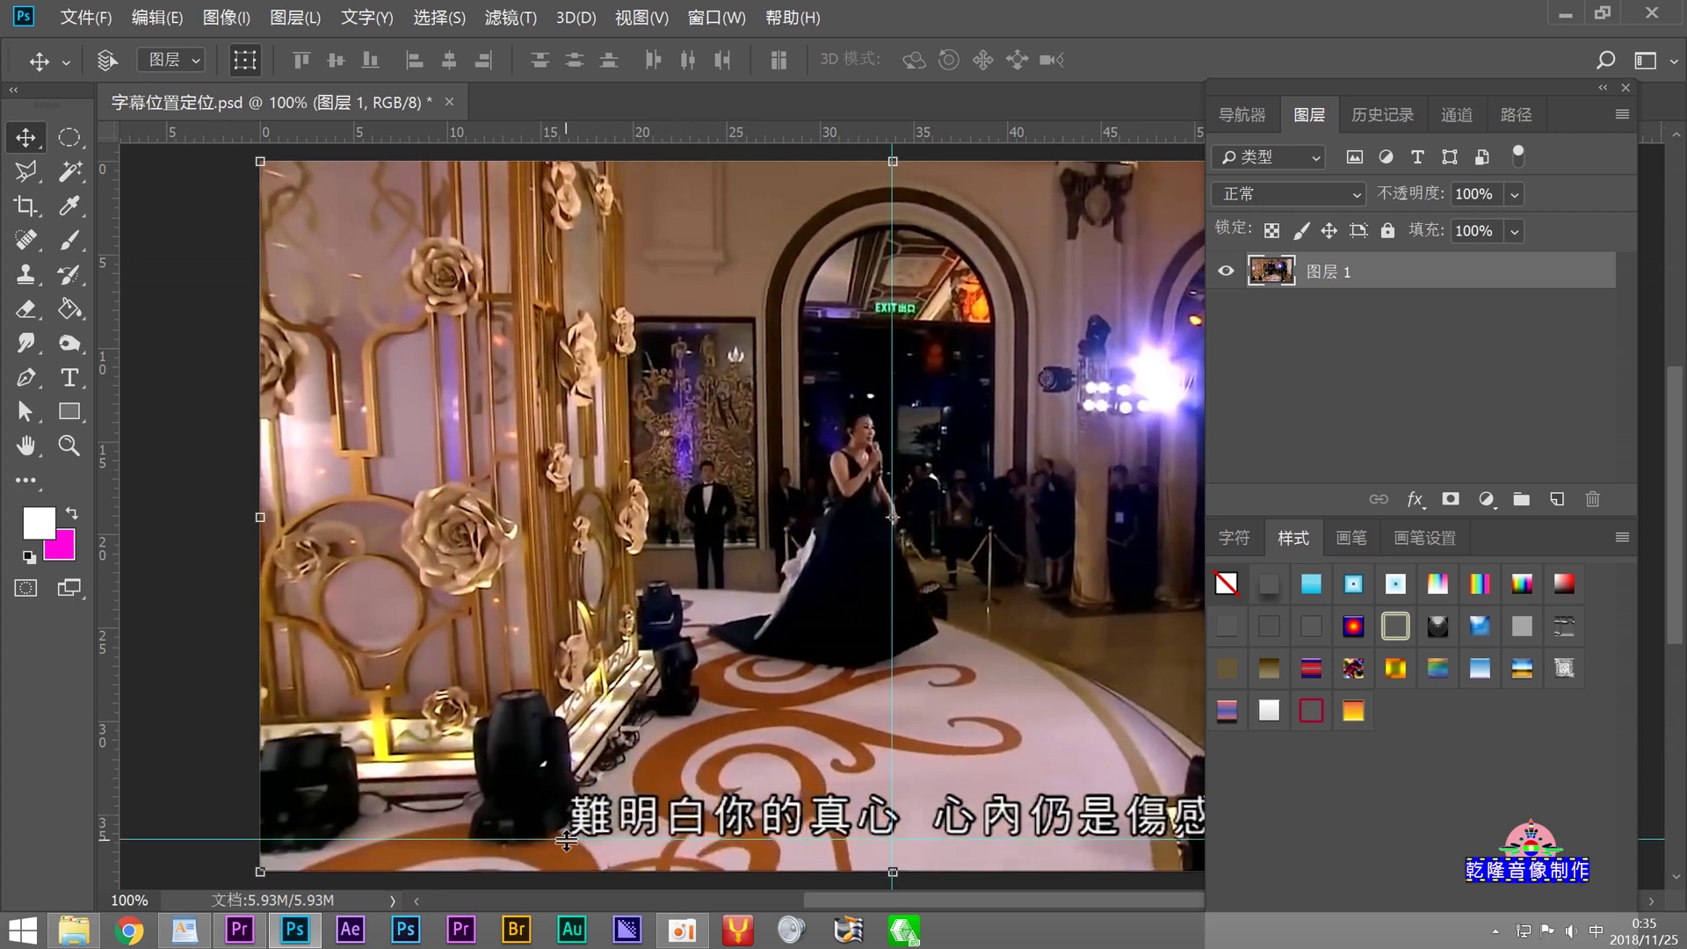
pyautogui.moveTo(777, 132); pyautogui.dragTo(778, 779)
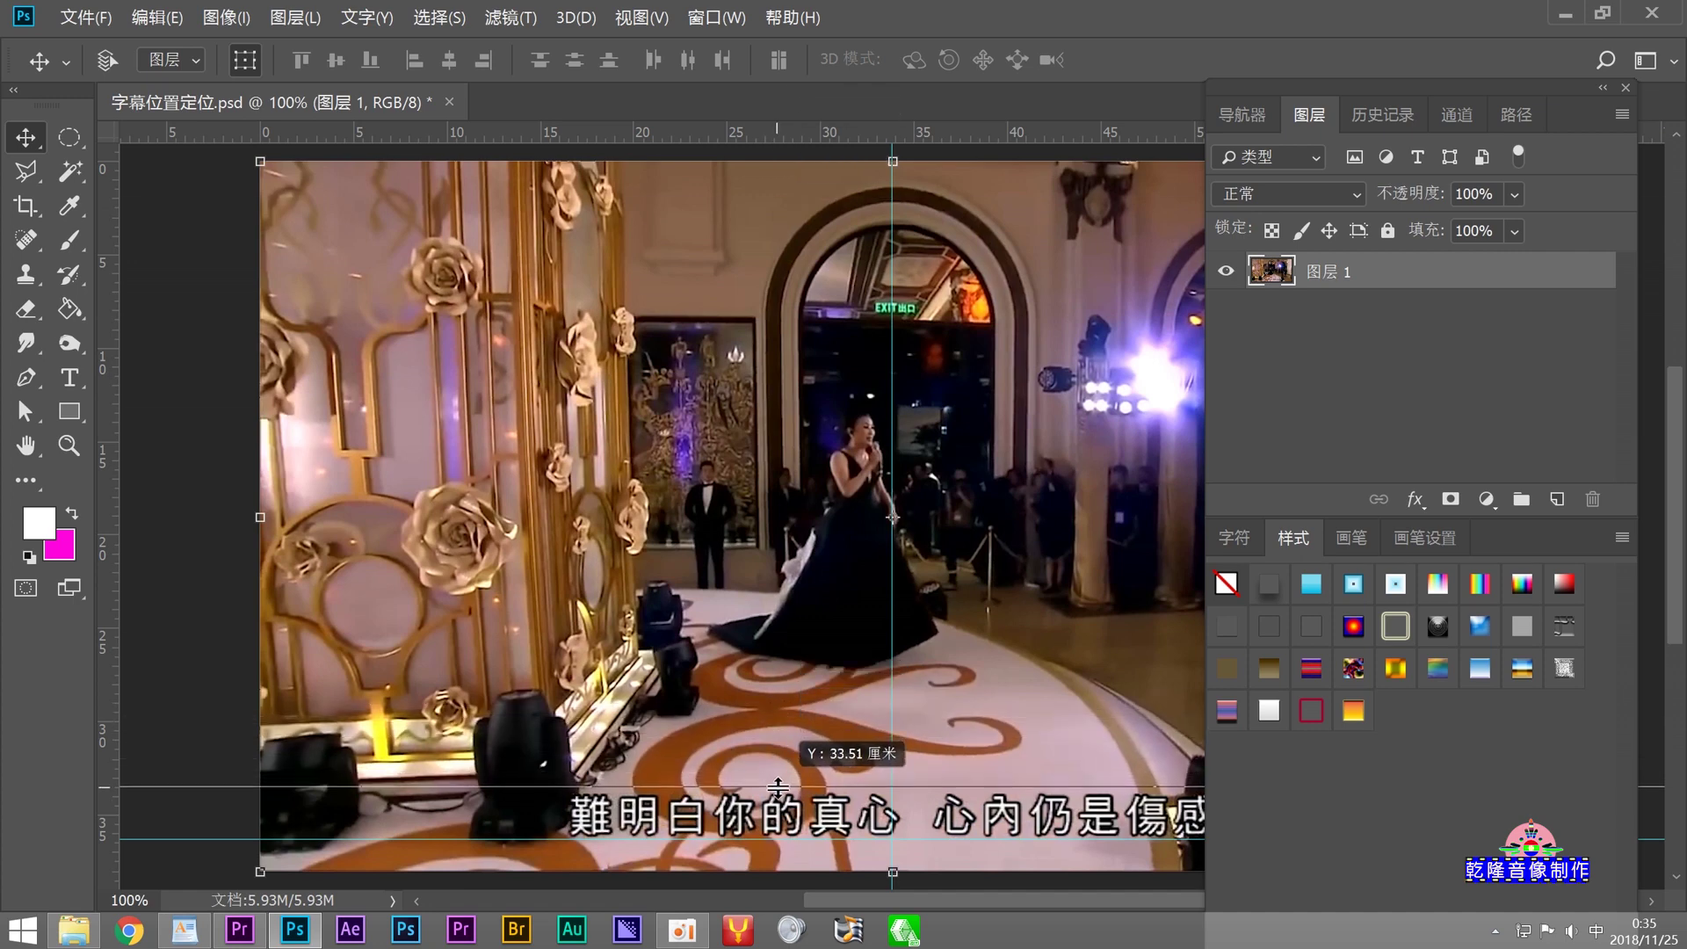
pyautogui.moveTo(779, 780); pyautogui.dragTo(778, 789)
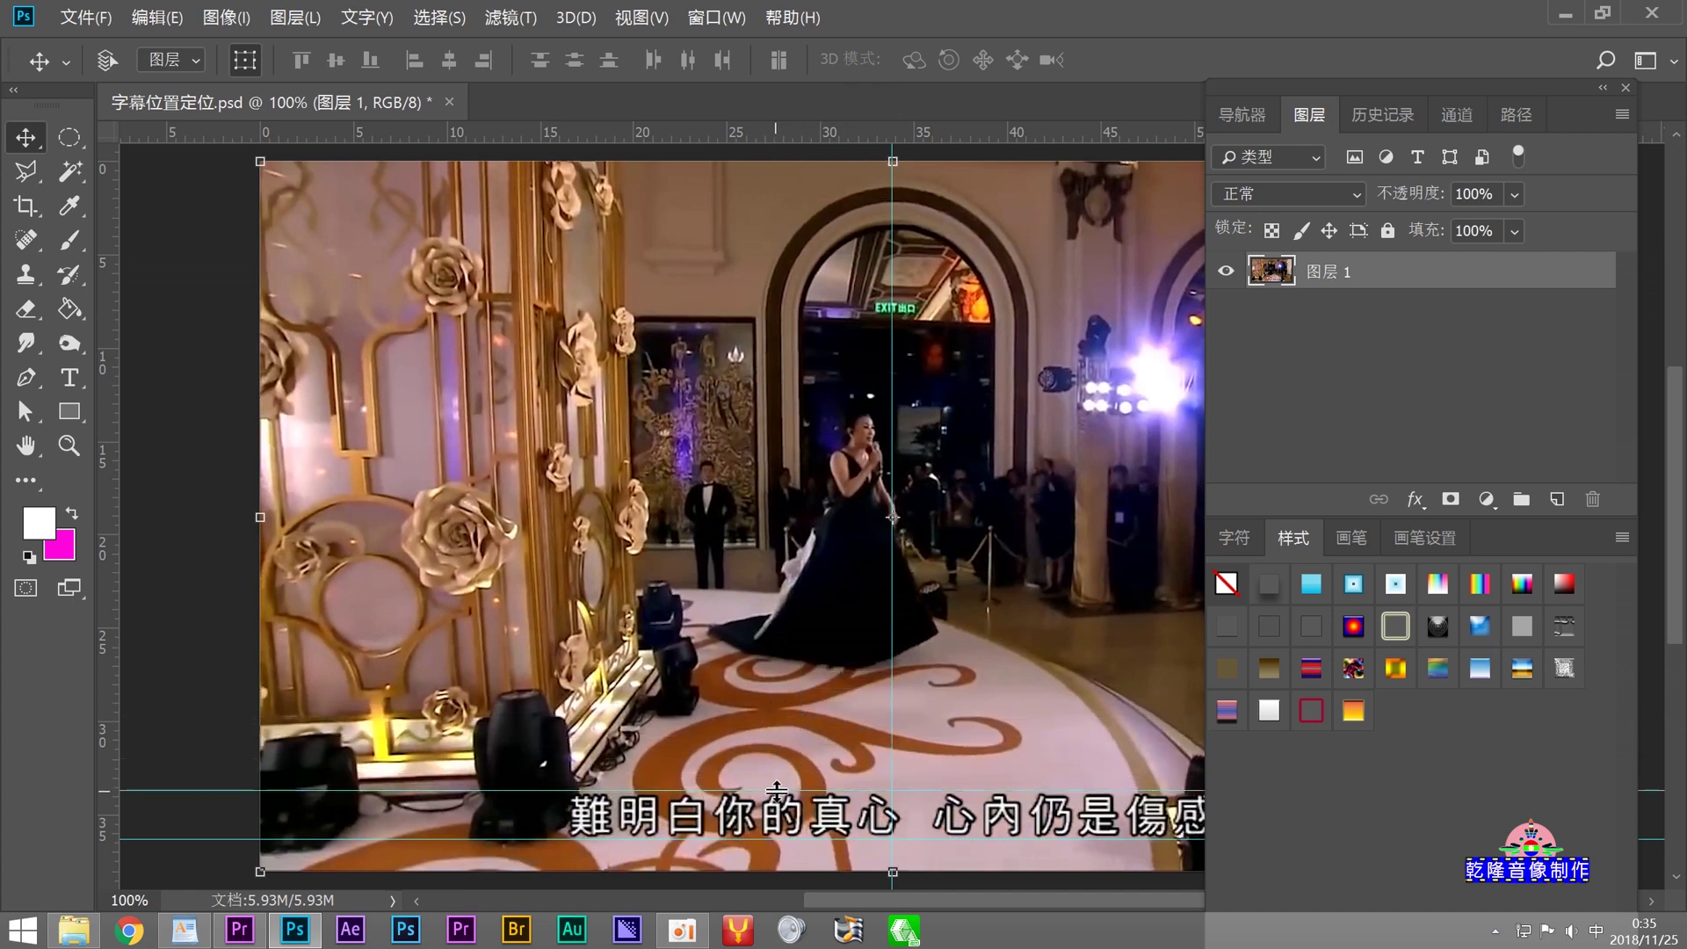
pyautogui.click(88, 19)
pyautogui.click(97, 72)
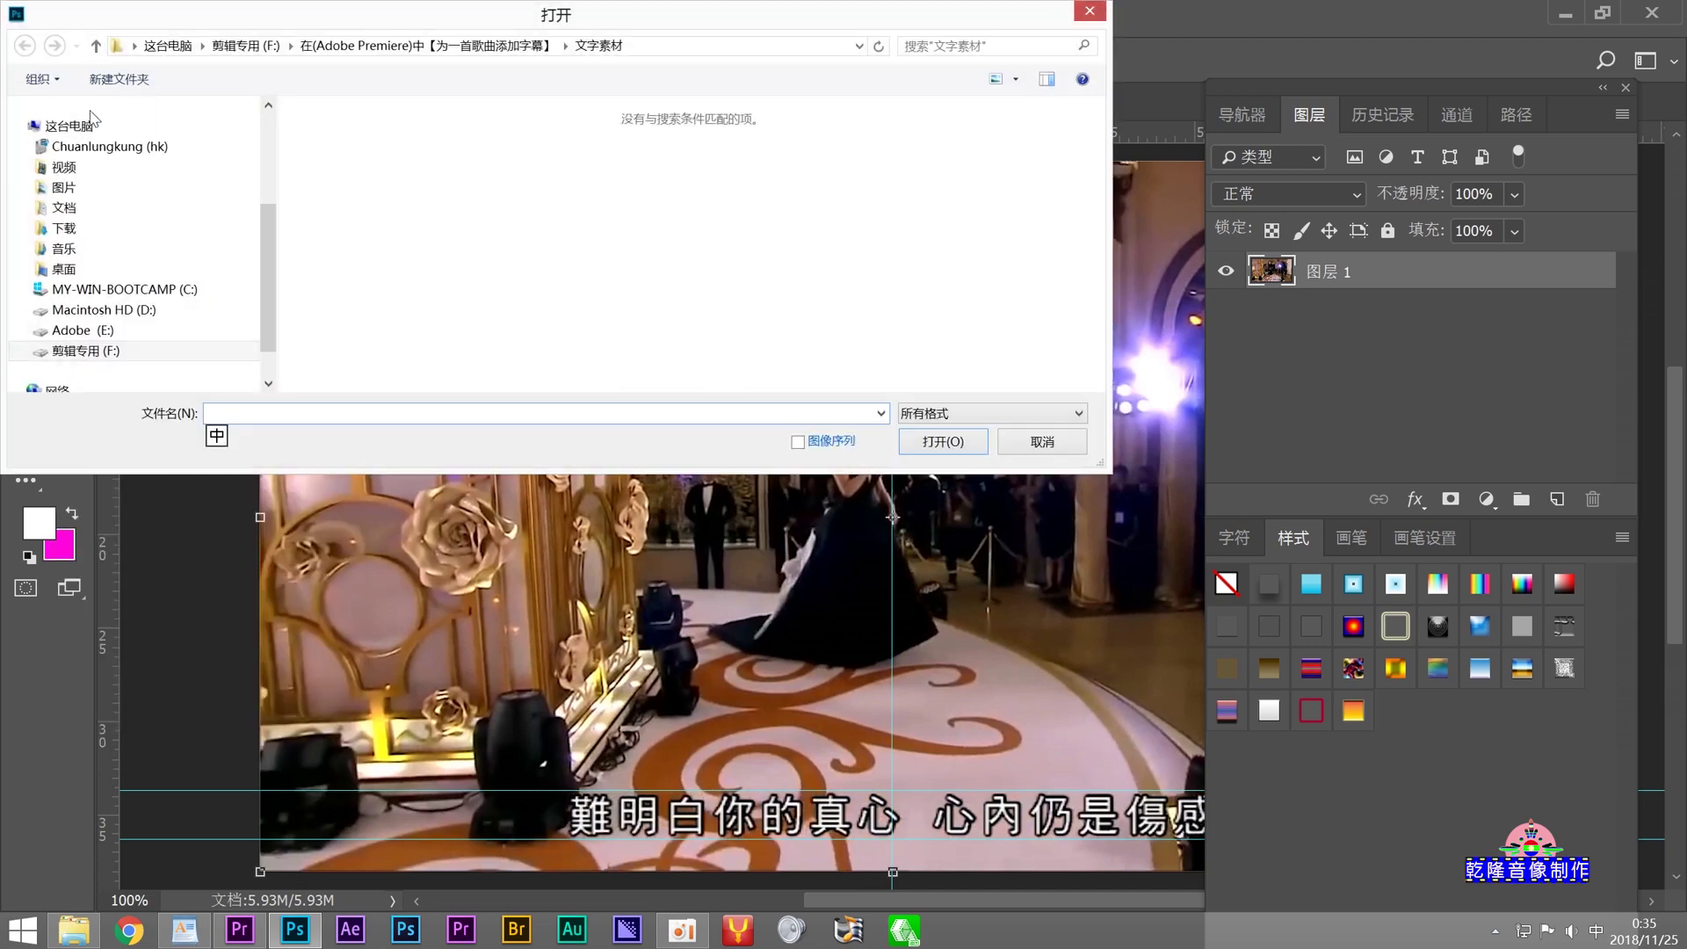
# Step: Open 好字形.psd from the 图片素材 folder on drive F:
pyautogui.click(151, 351)
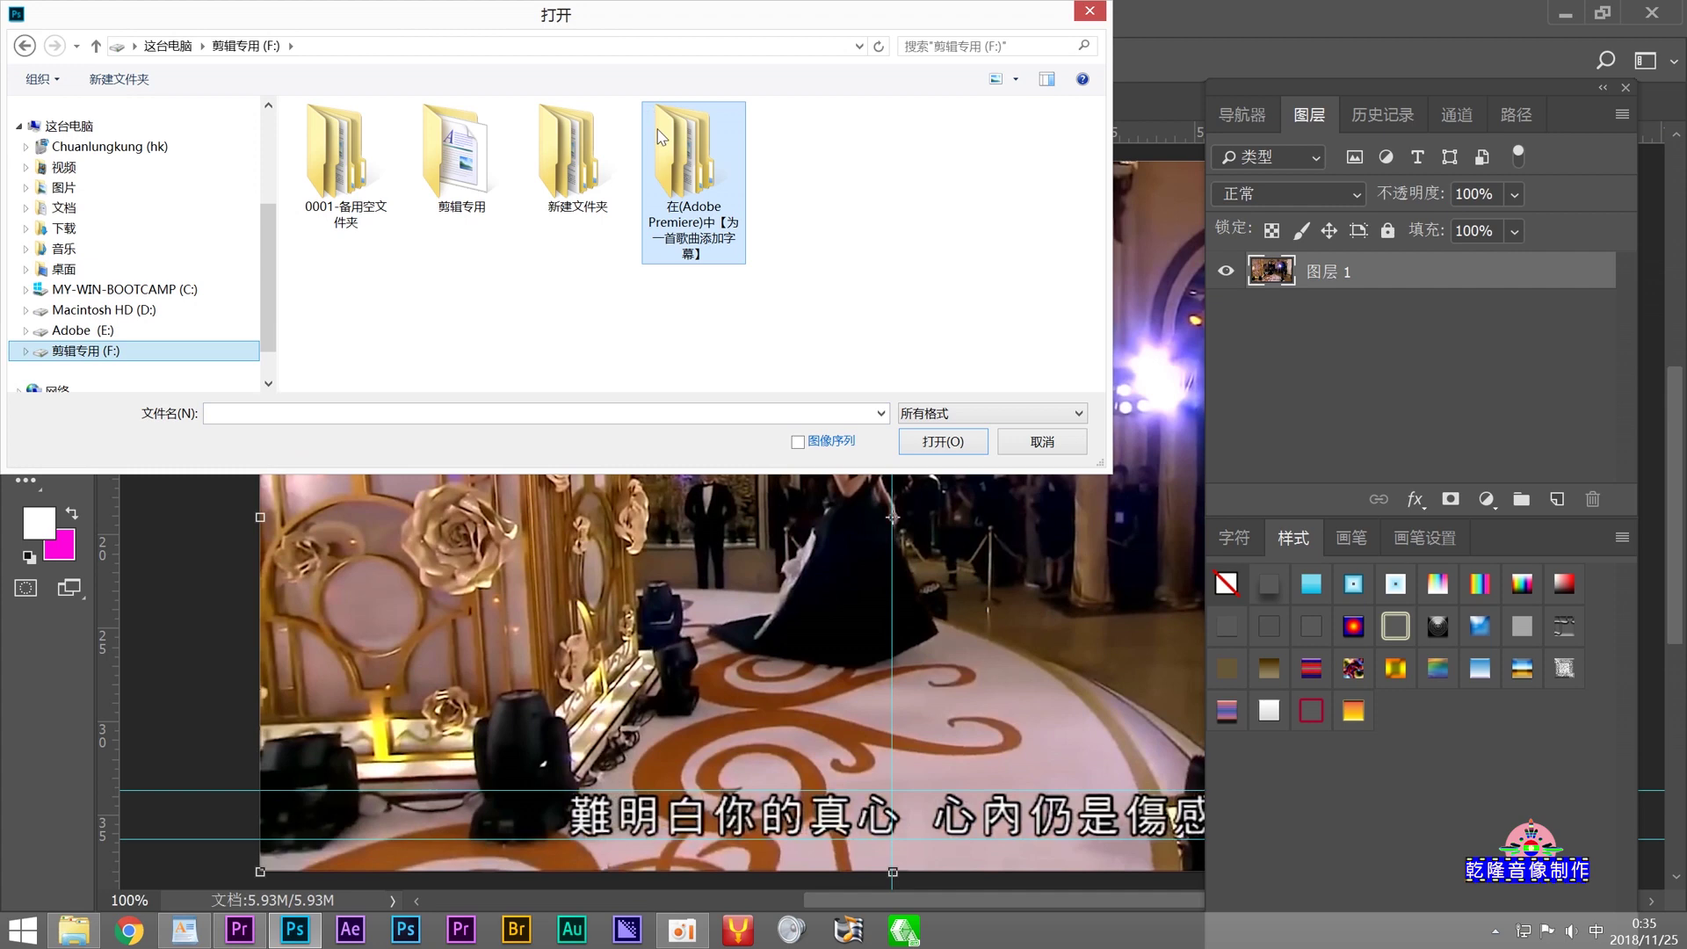
pyautogui.doubleClick(660, 136)
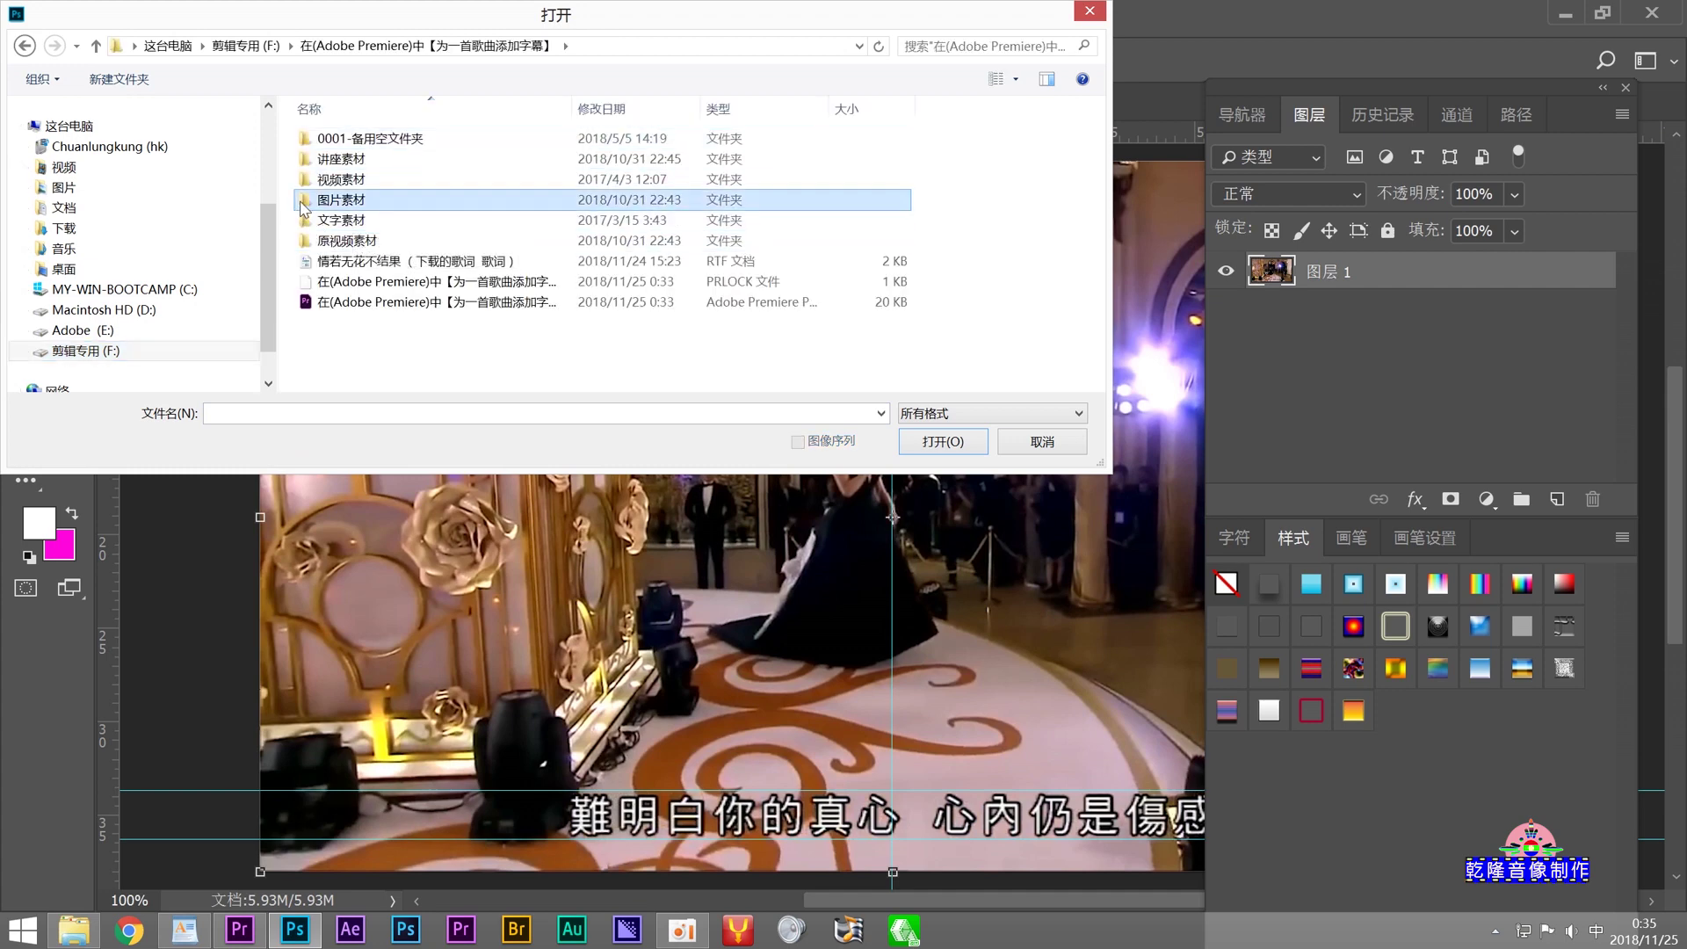
pyautogui.doubleClick(303, 204)
pyautogui.doubleClick(344, 170)
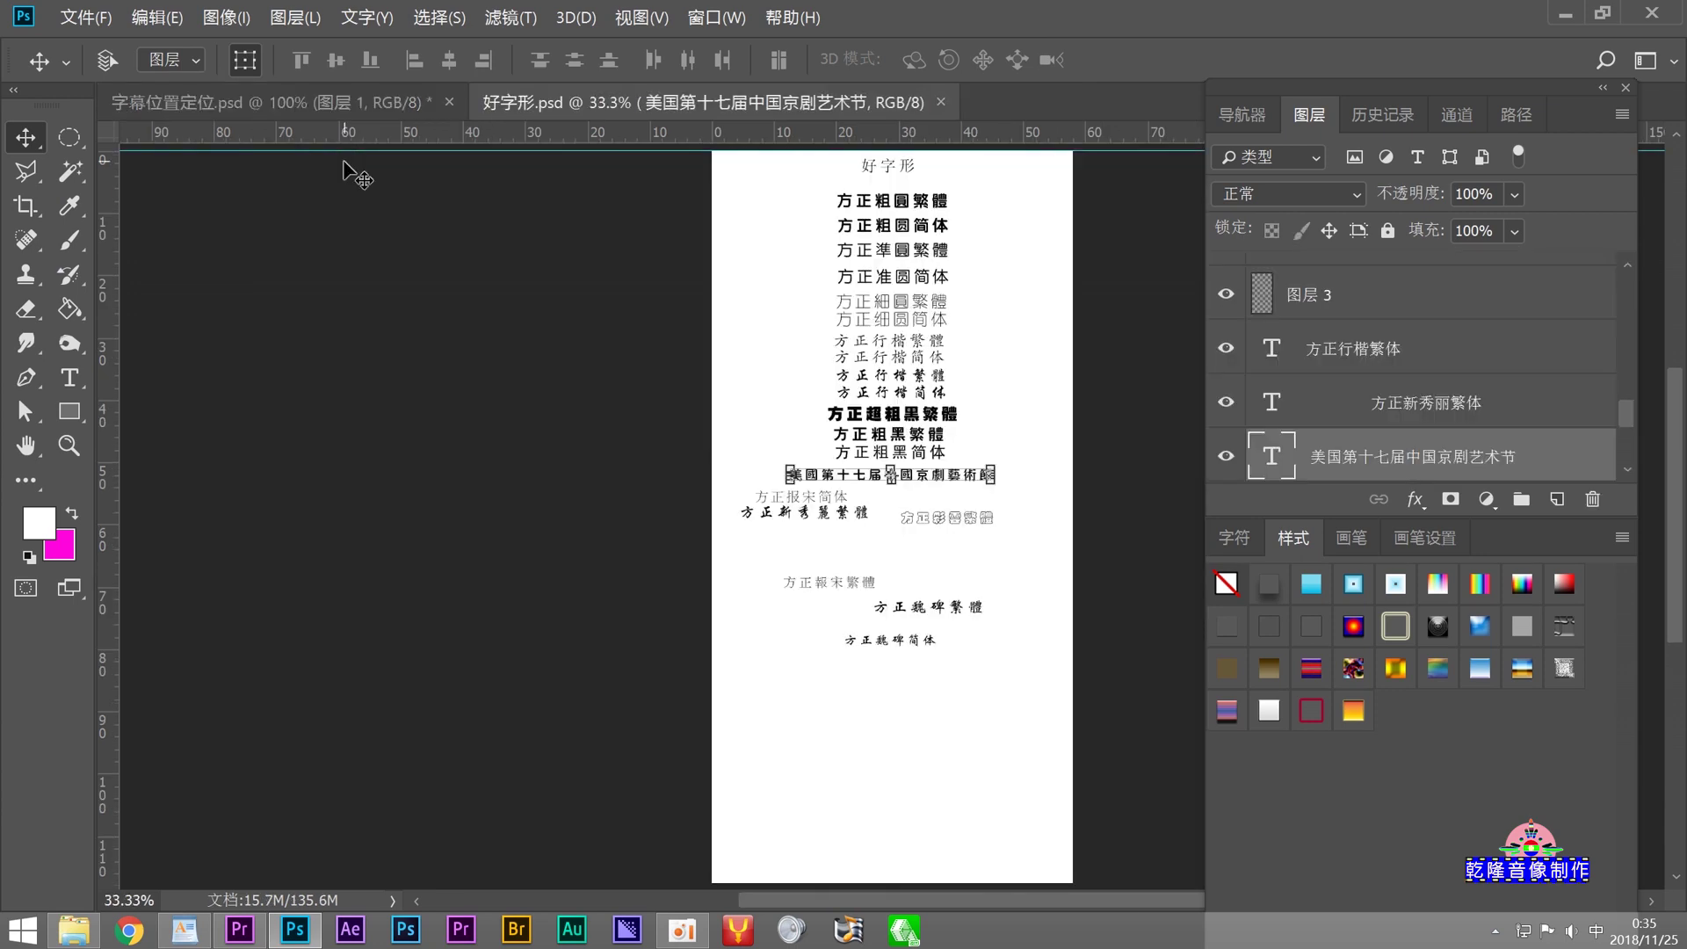
# Step: Copy the 方正準圓繁體 sample text from its text layer
pyautogui.click(70, 379)
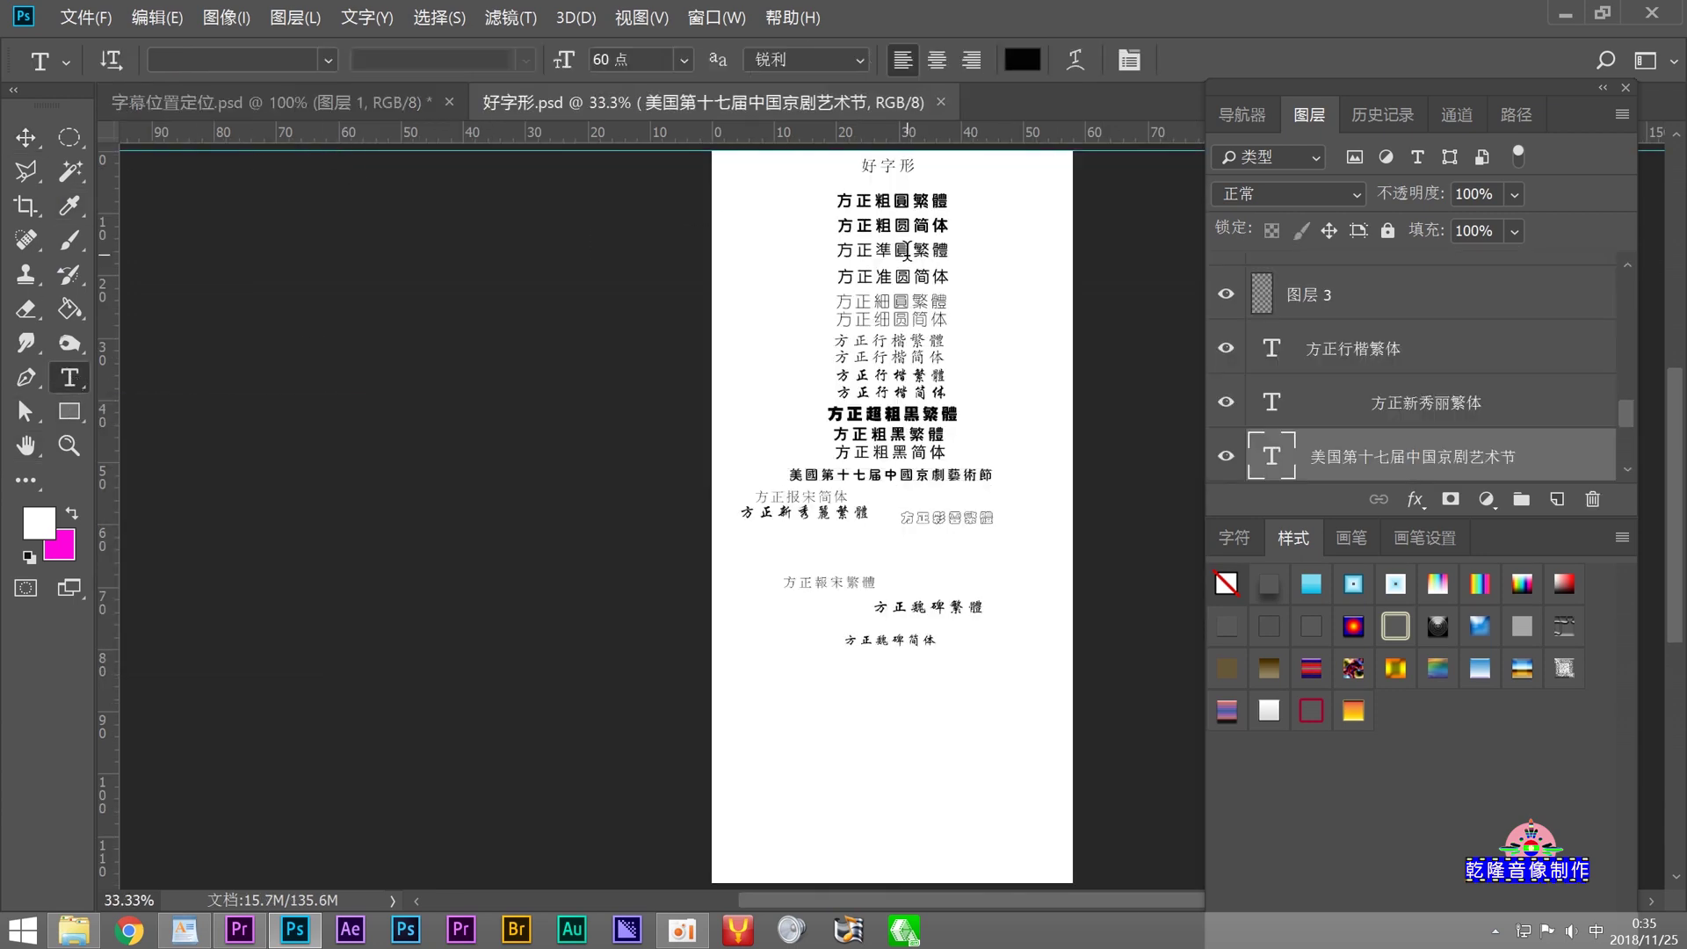
pyautogui.click(907, 251)
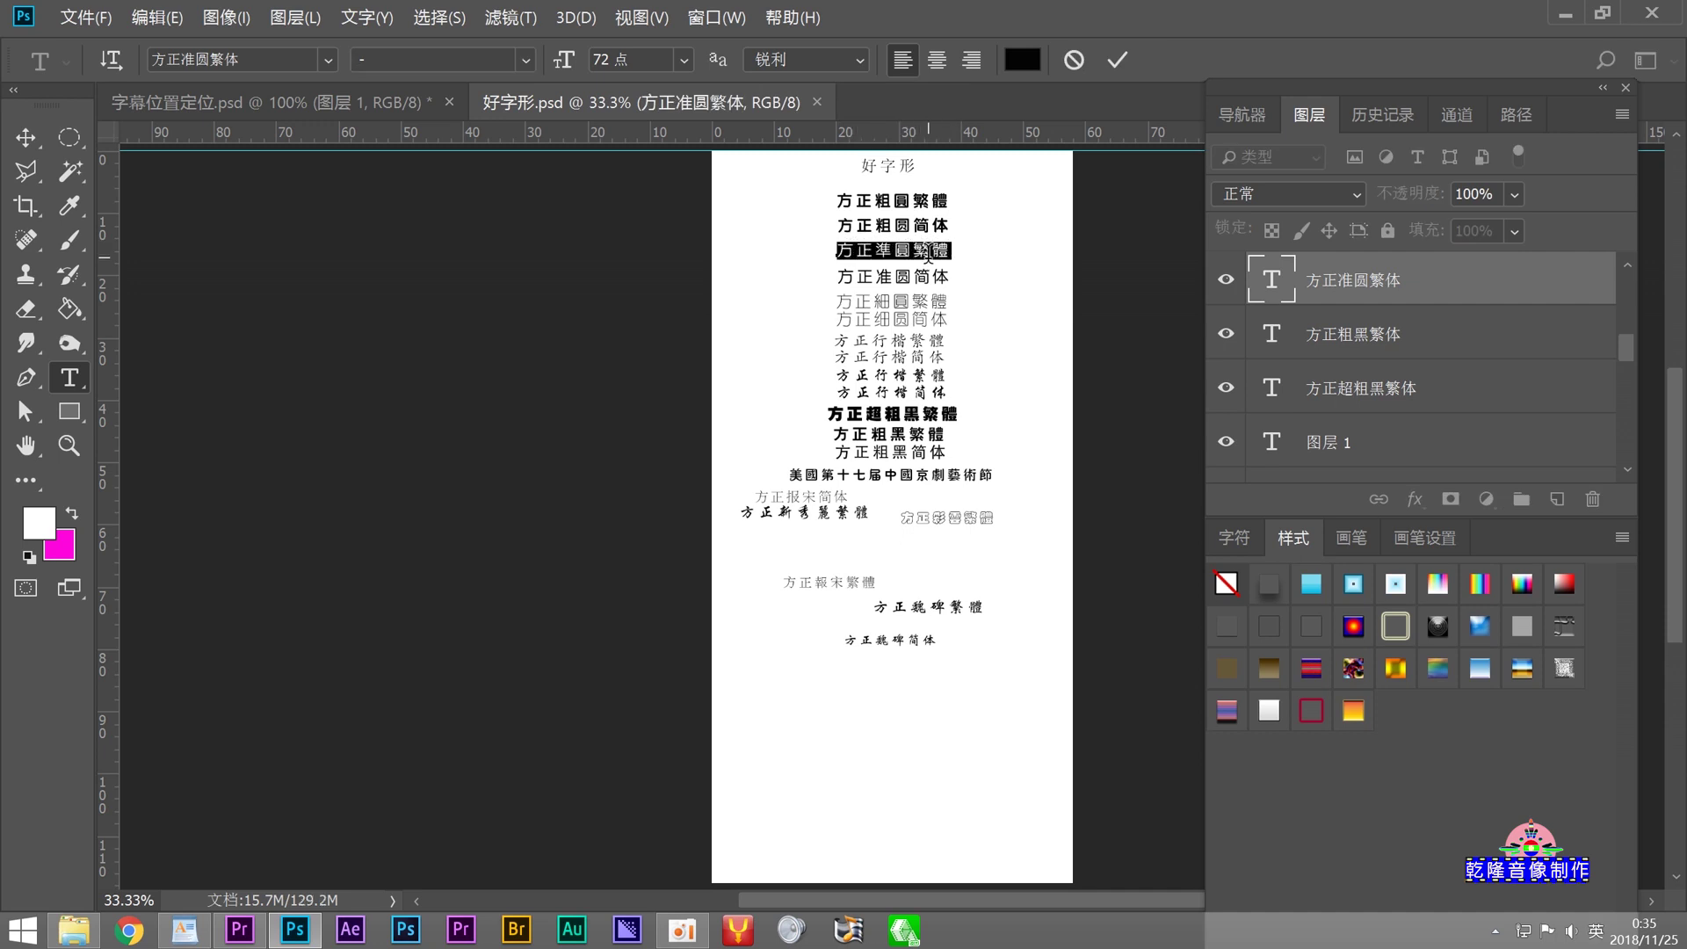
pyautogui.rightClick(933, 249)
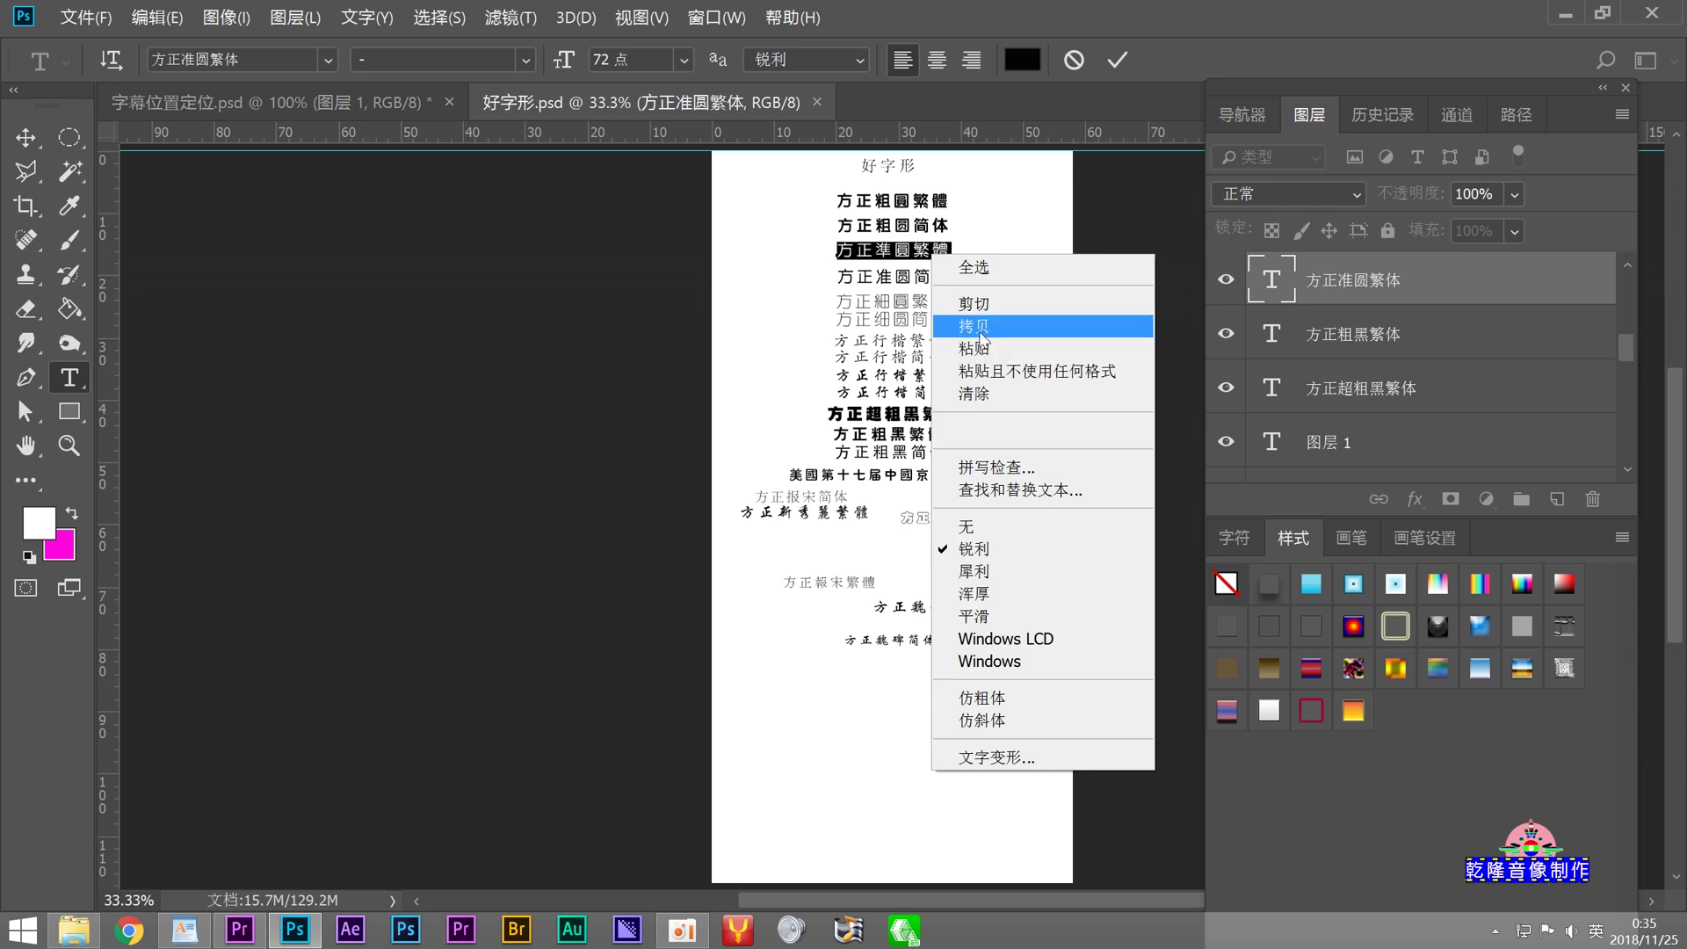
pyautogui.click(982, 327)
pyautogui.hotkey('ctrl', 'Return')
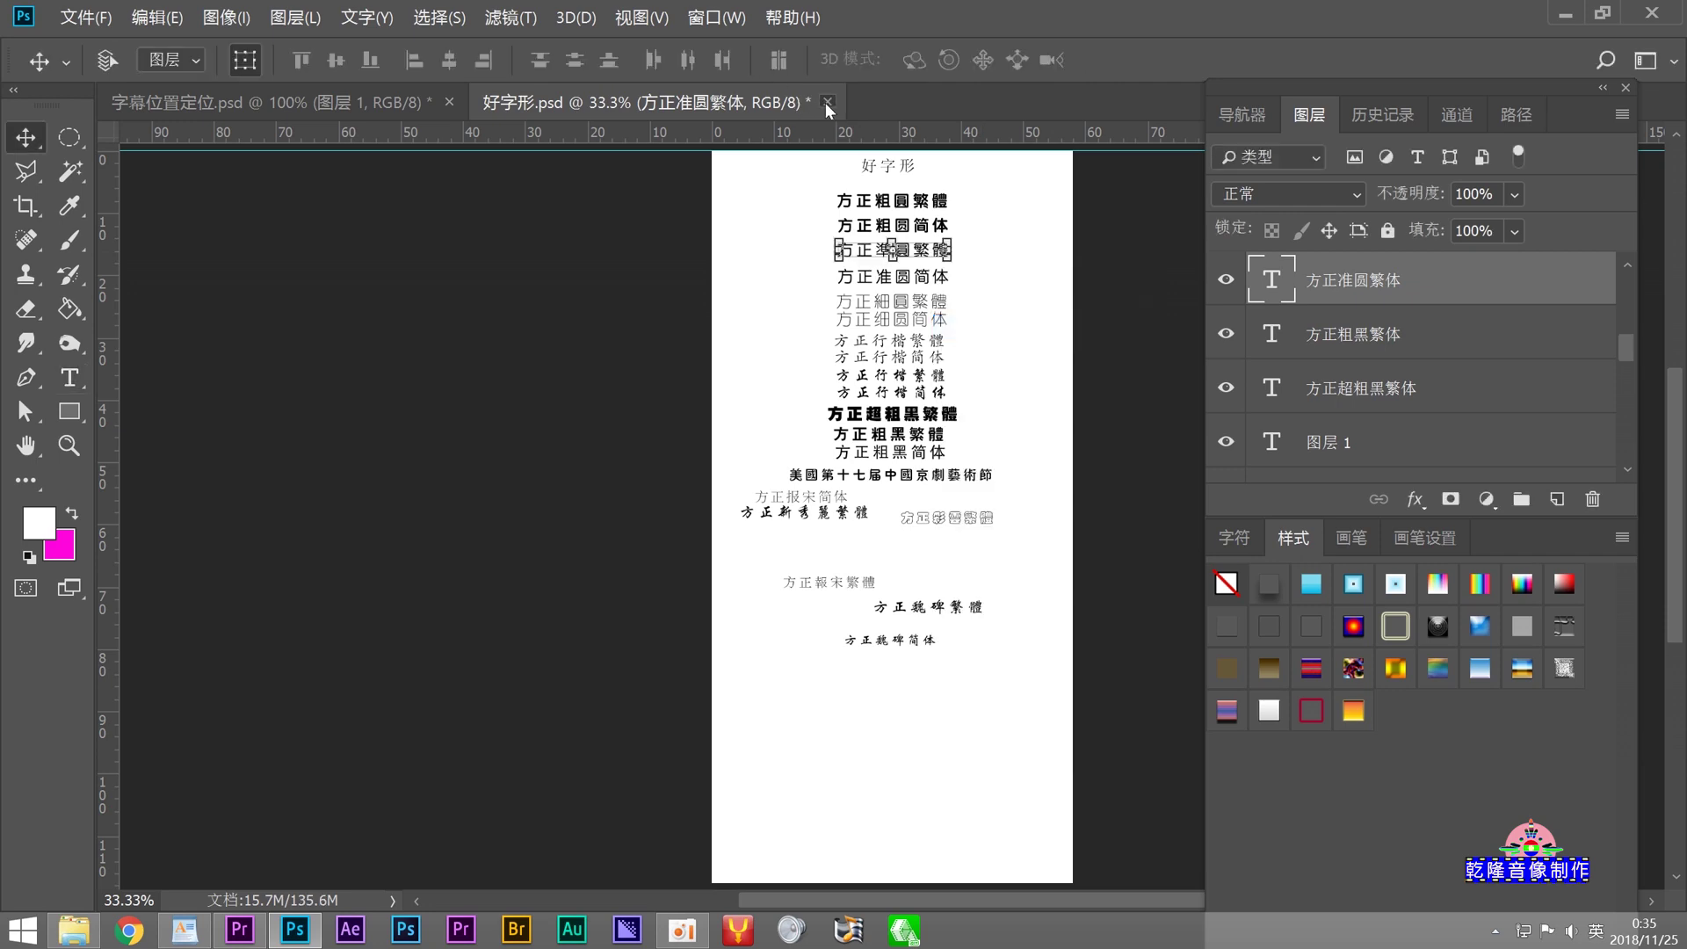
# Step: Close 好字形.psd without saving and paste the 方正準圓繁體 text as a new text layer
pyautogui.click(826, 103)
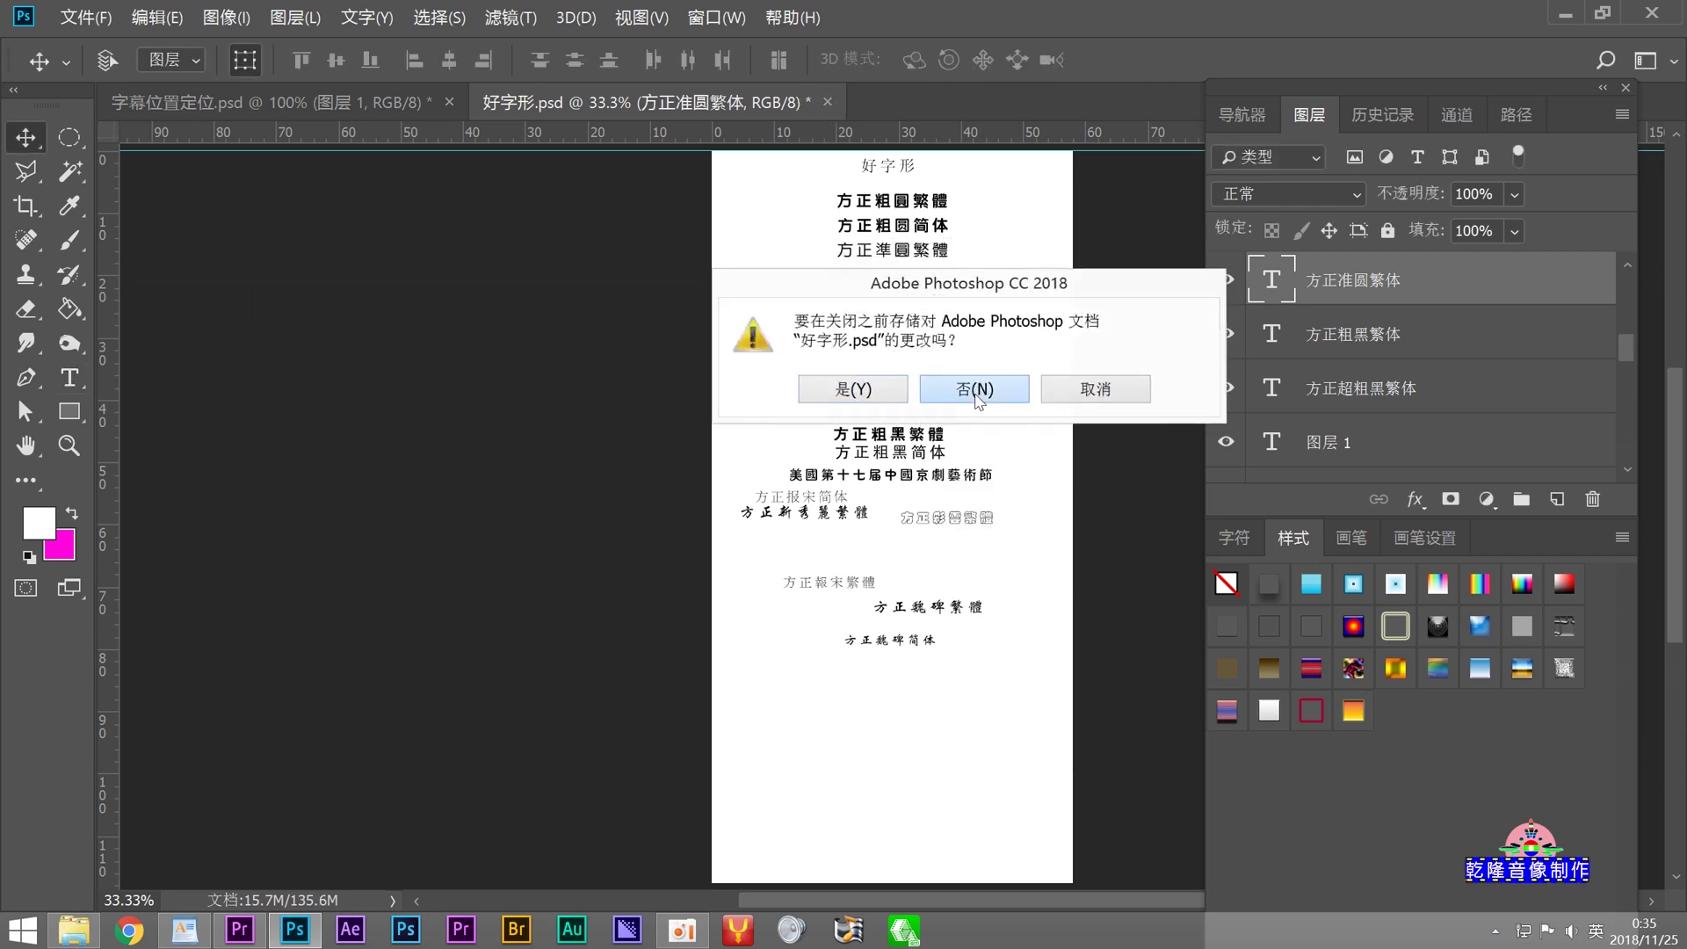
pyautogui.click(967, 395)
pyautogui.click(79, 374)
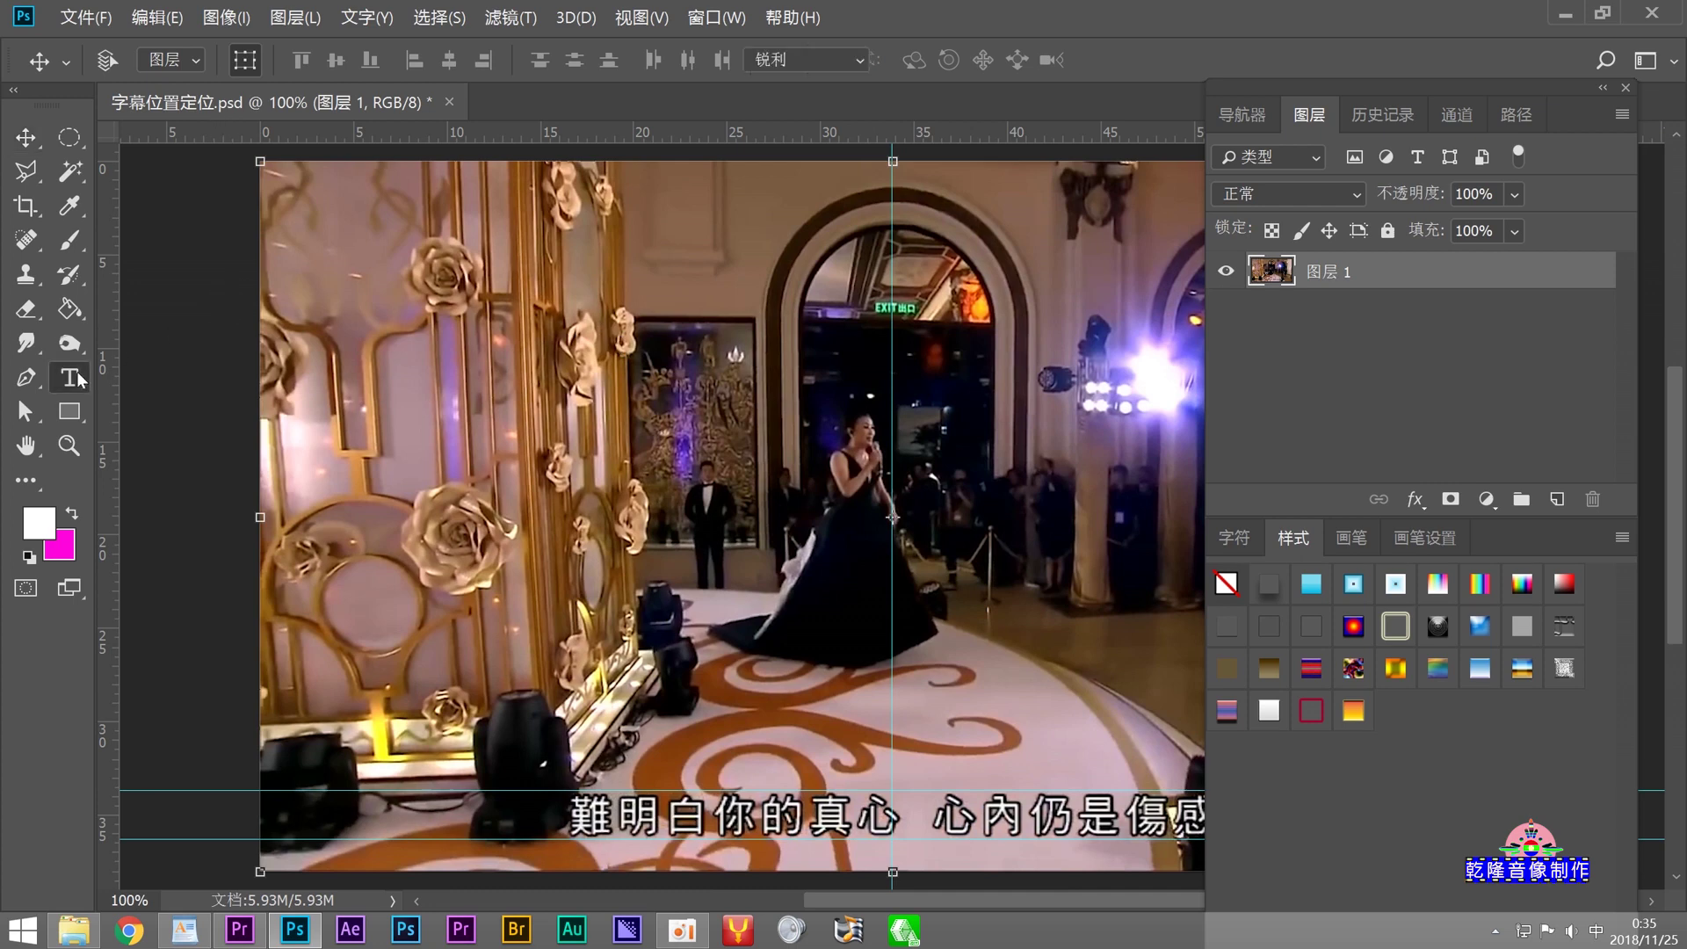
pyautogui.click(658, 271)
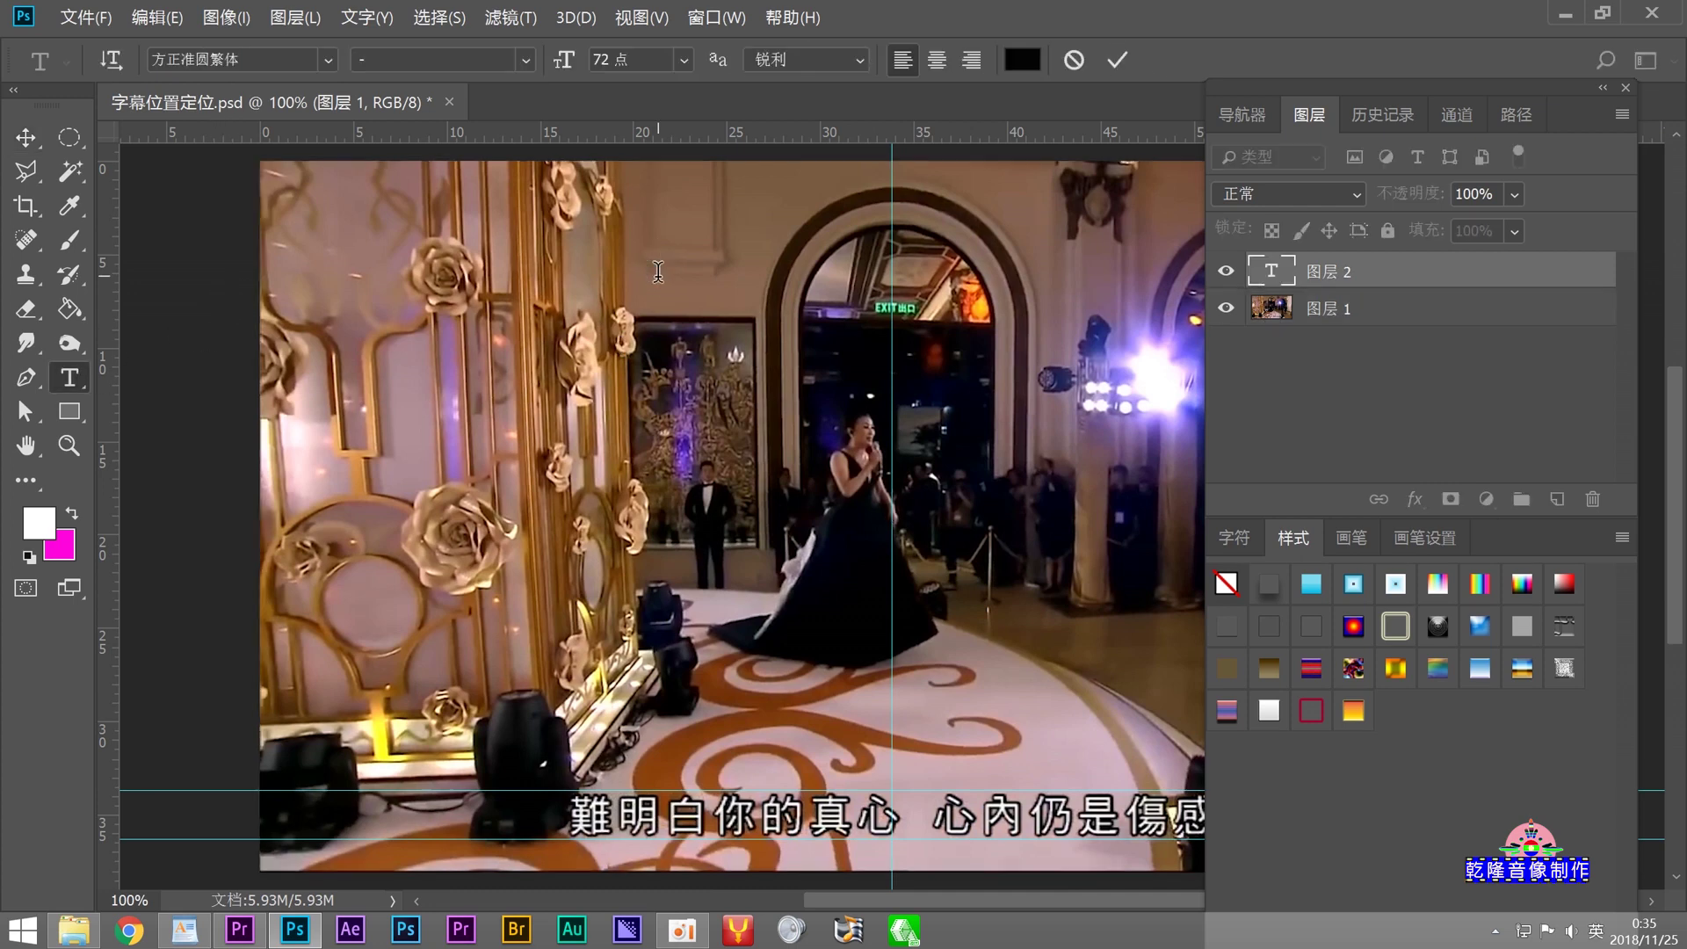
pyautogui.rightClick(659, 278)
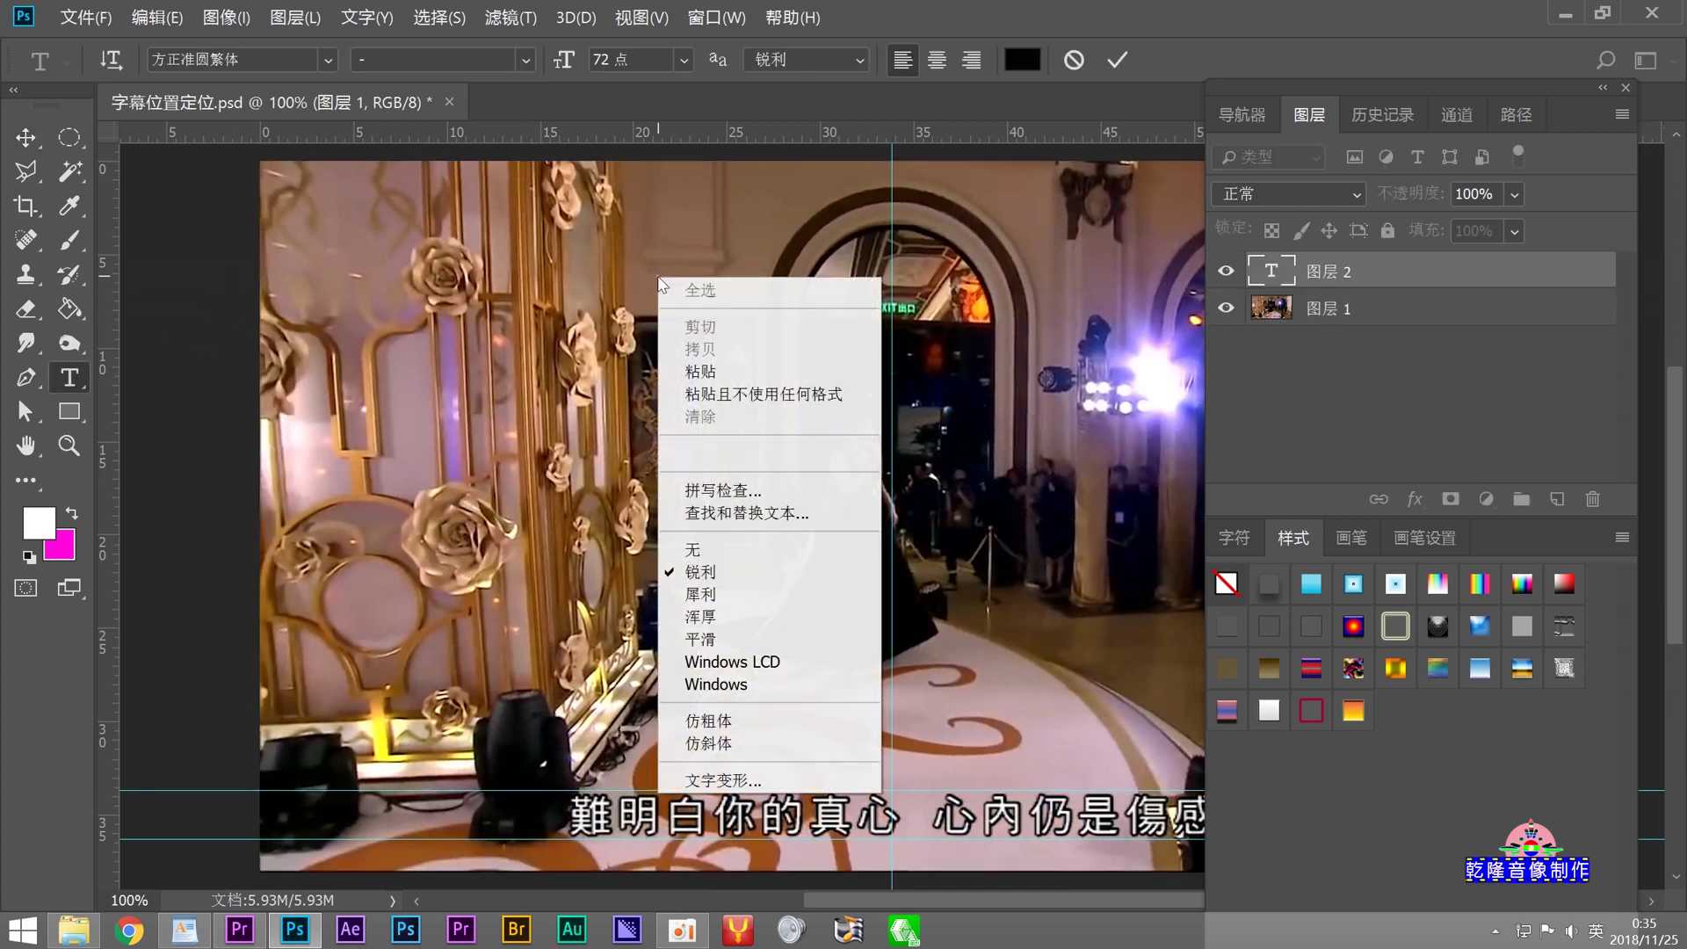
pyautogui.click(709, 373)
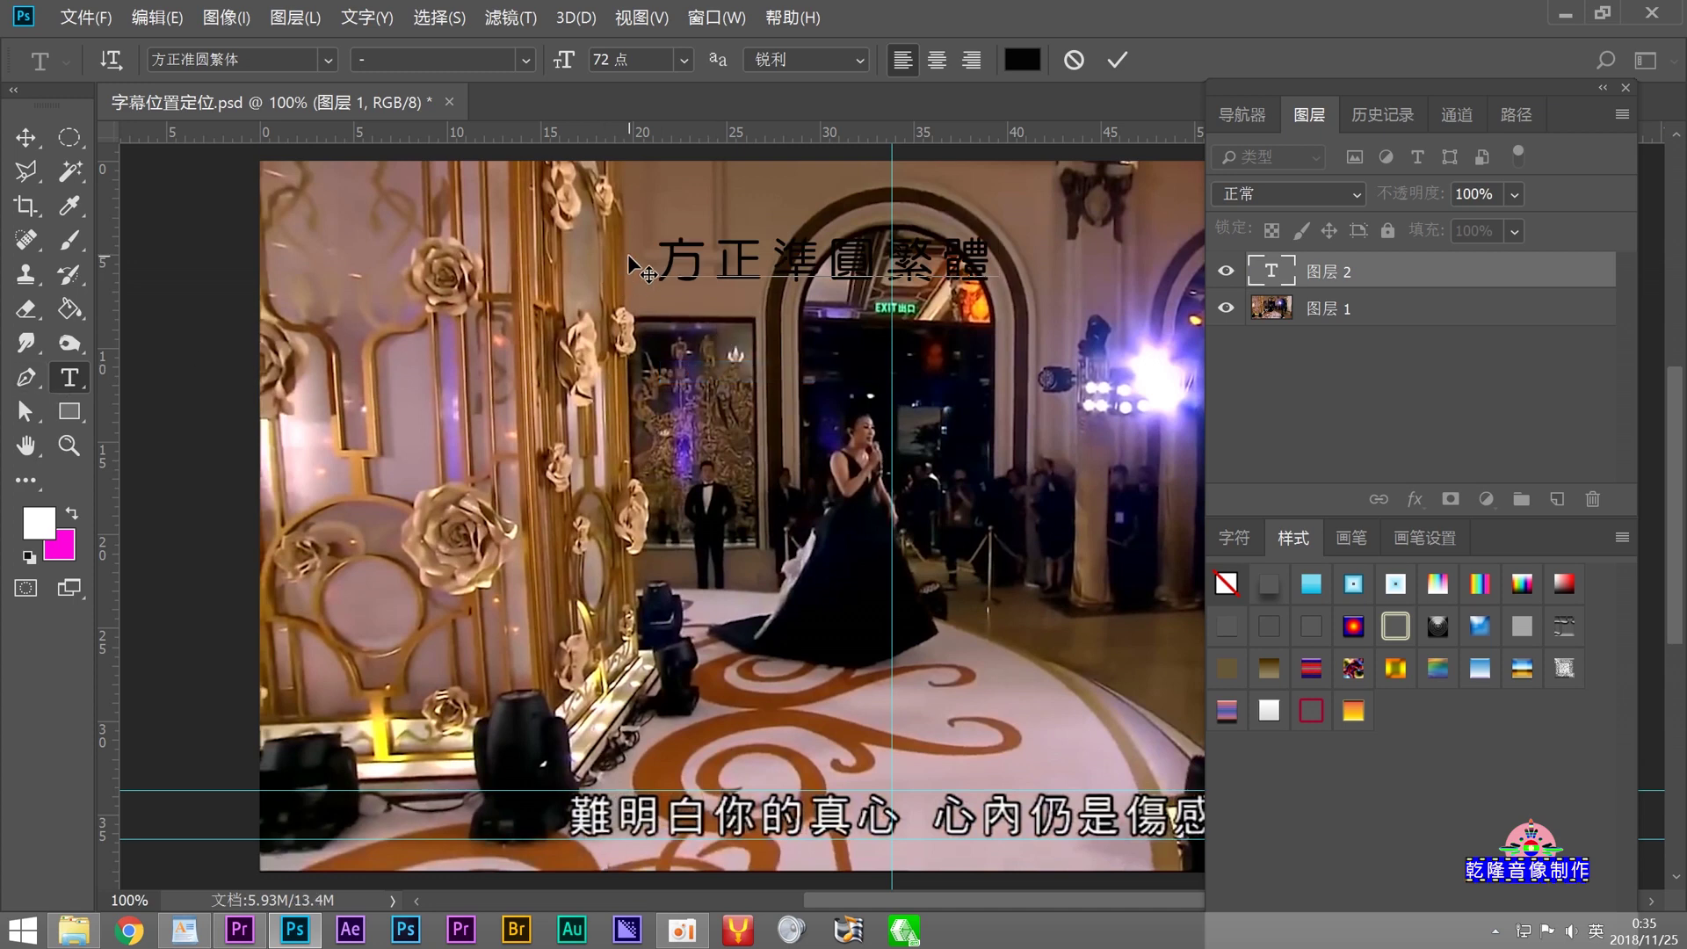
# Step: Make the text white with a red stroke style and hide the photo background layer
pyautogui.moveTo(670, 253); pyautogui.dragTo(1032, 264)
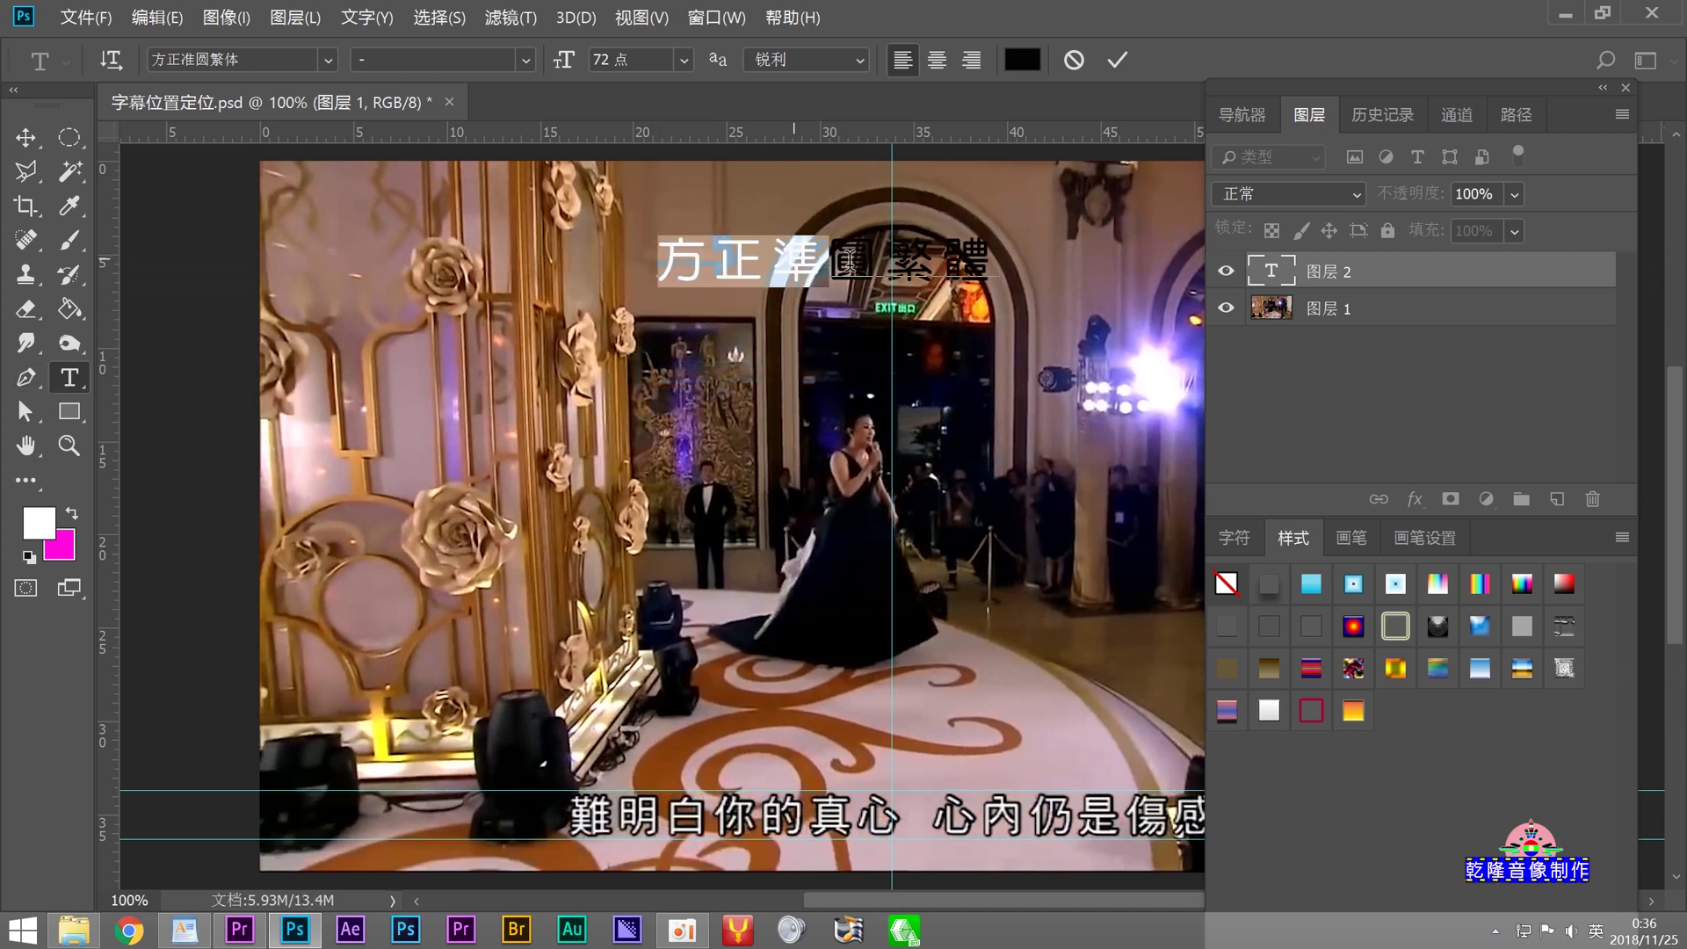
pyautogui.click(1023, 60)
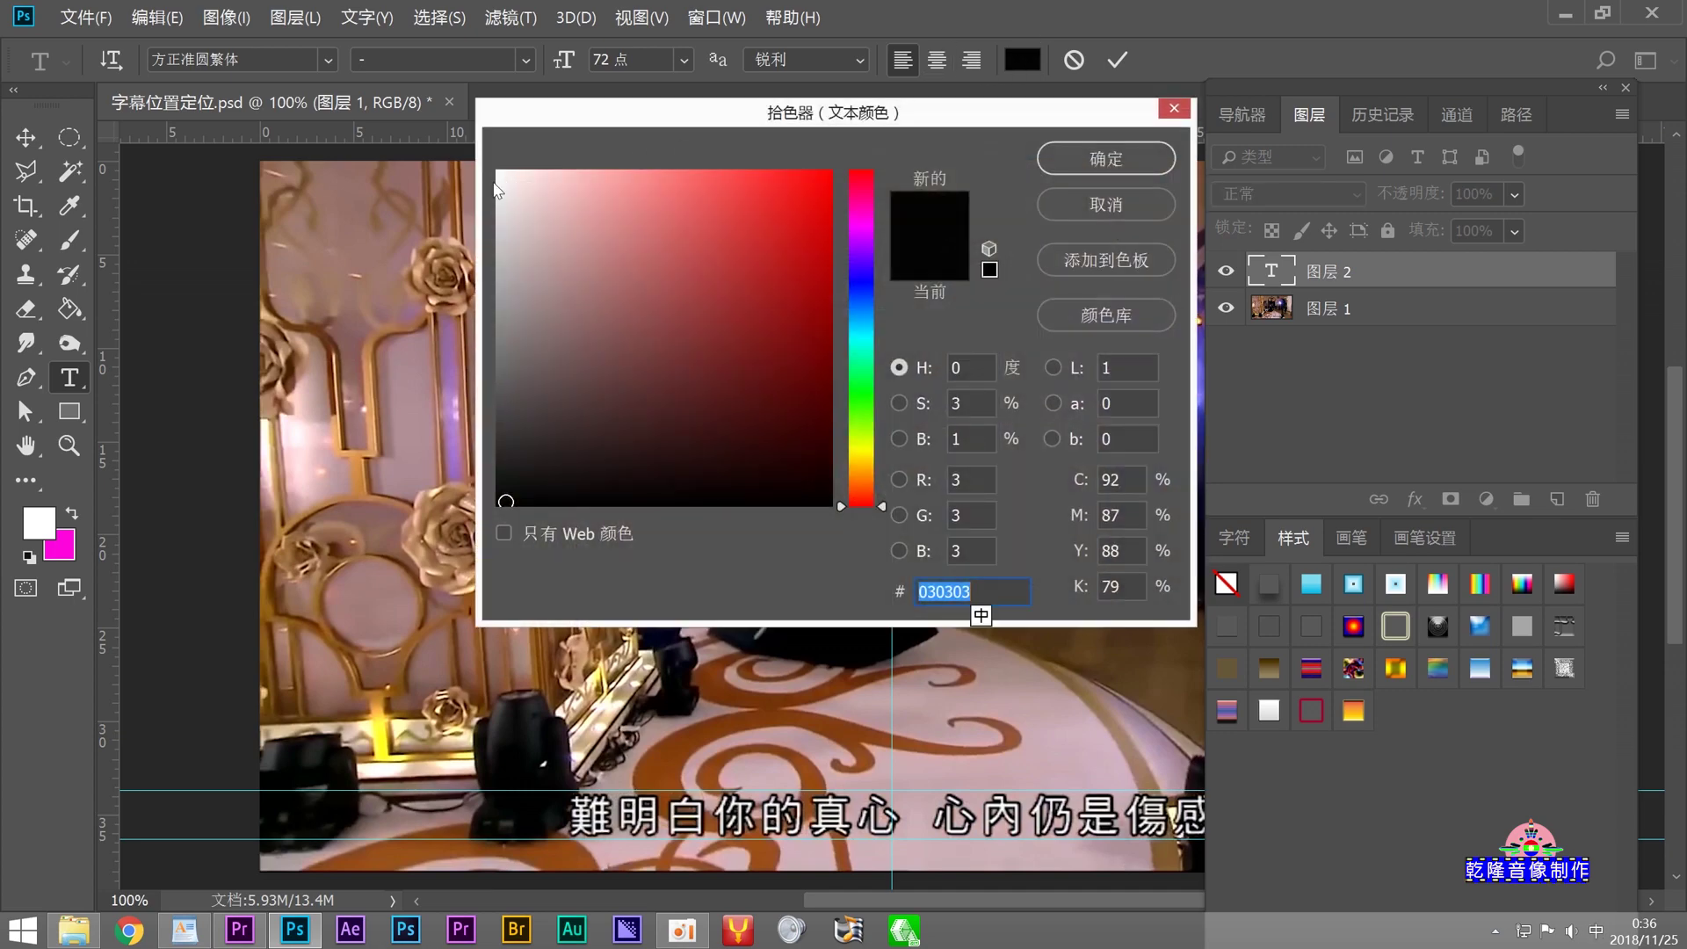
pyautogui.click(497, 170)
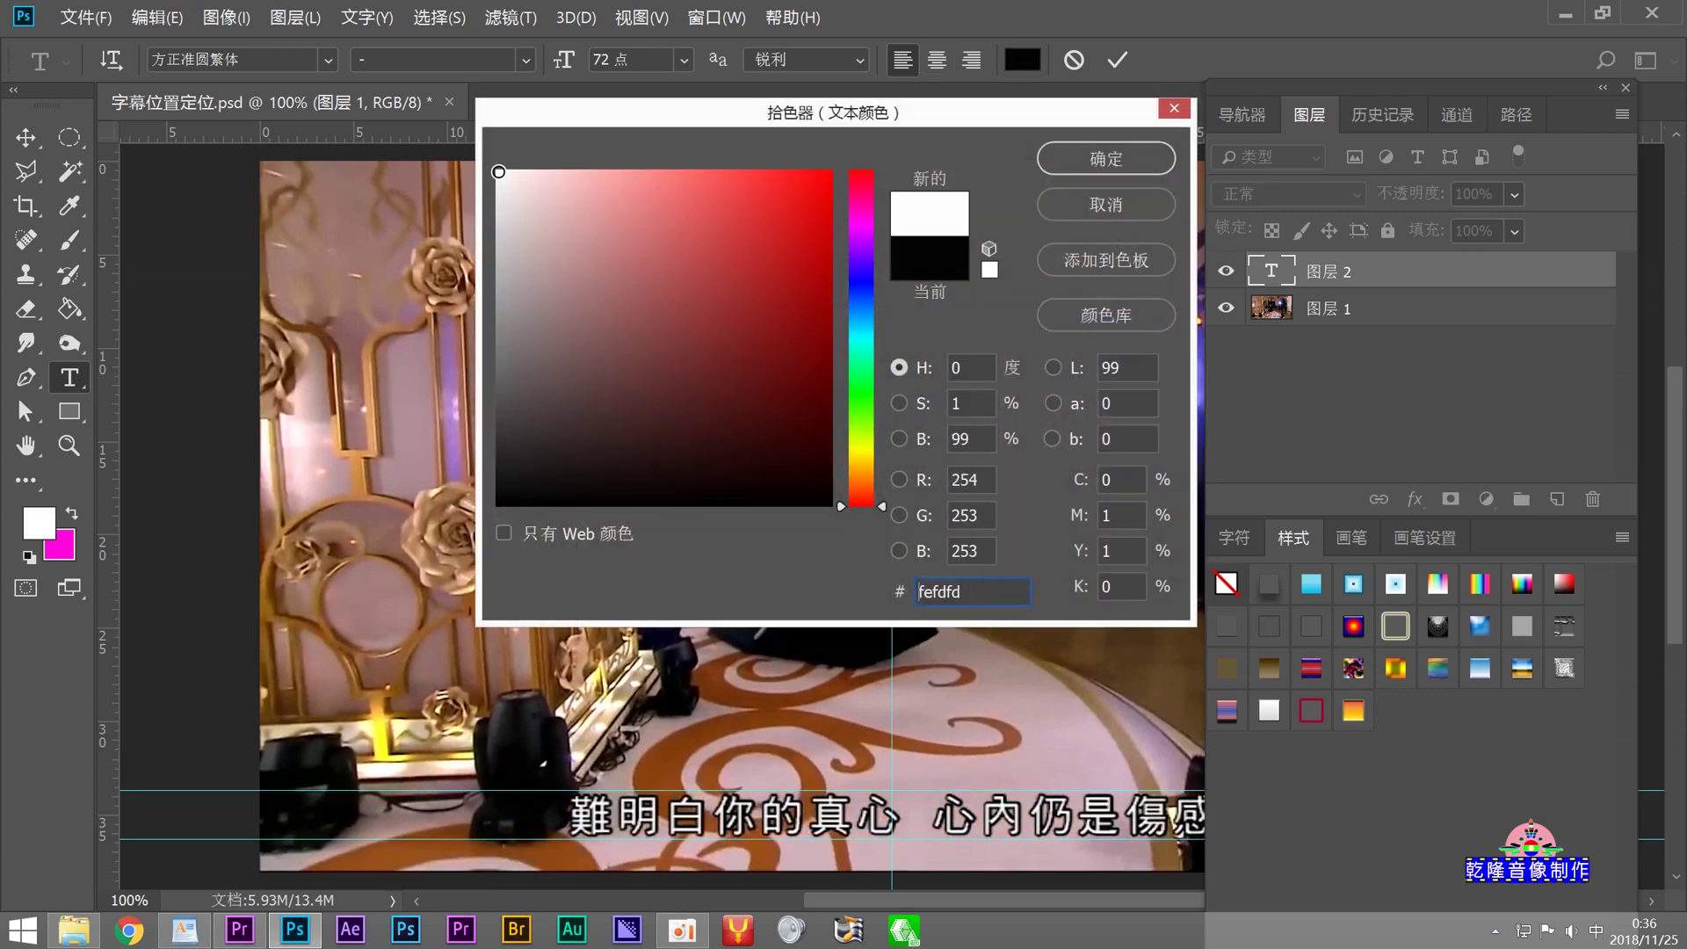
pyautogui.click(1098, 162)
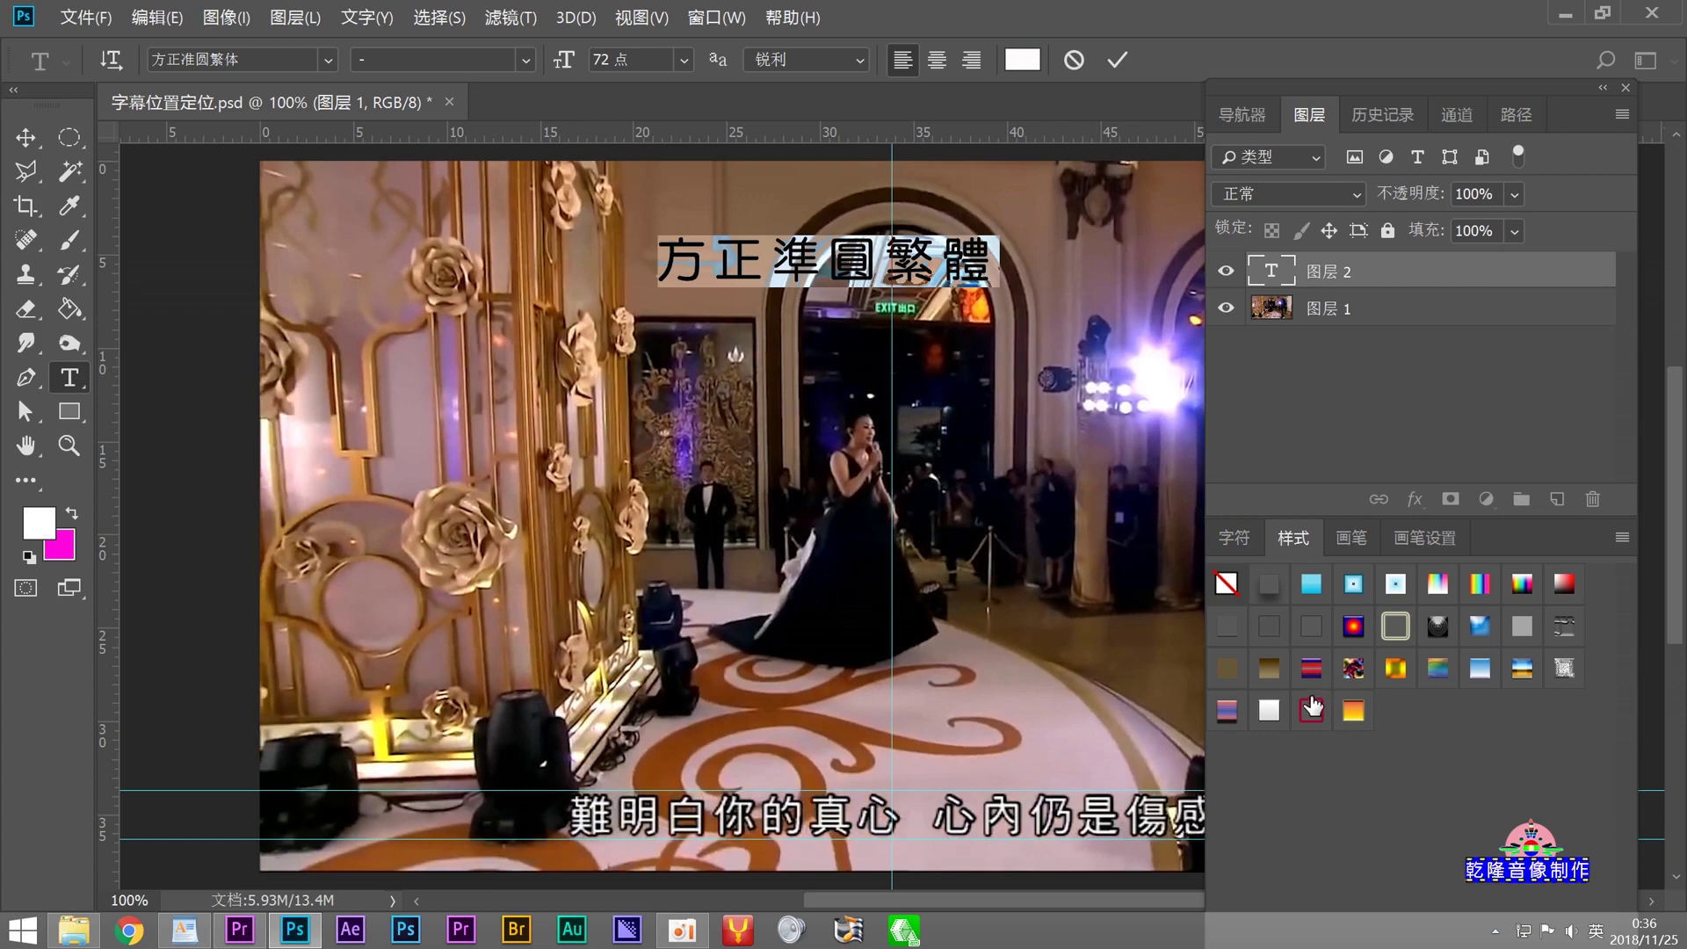
pyautogui.click(1311, 713)
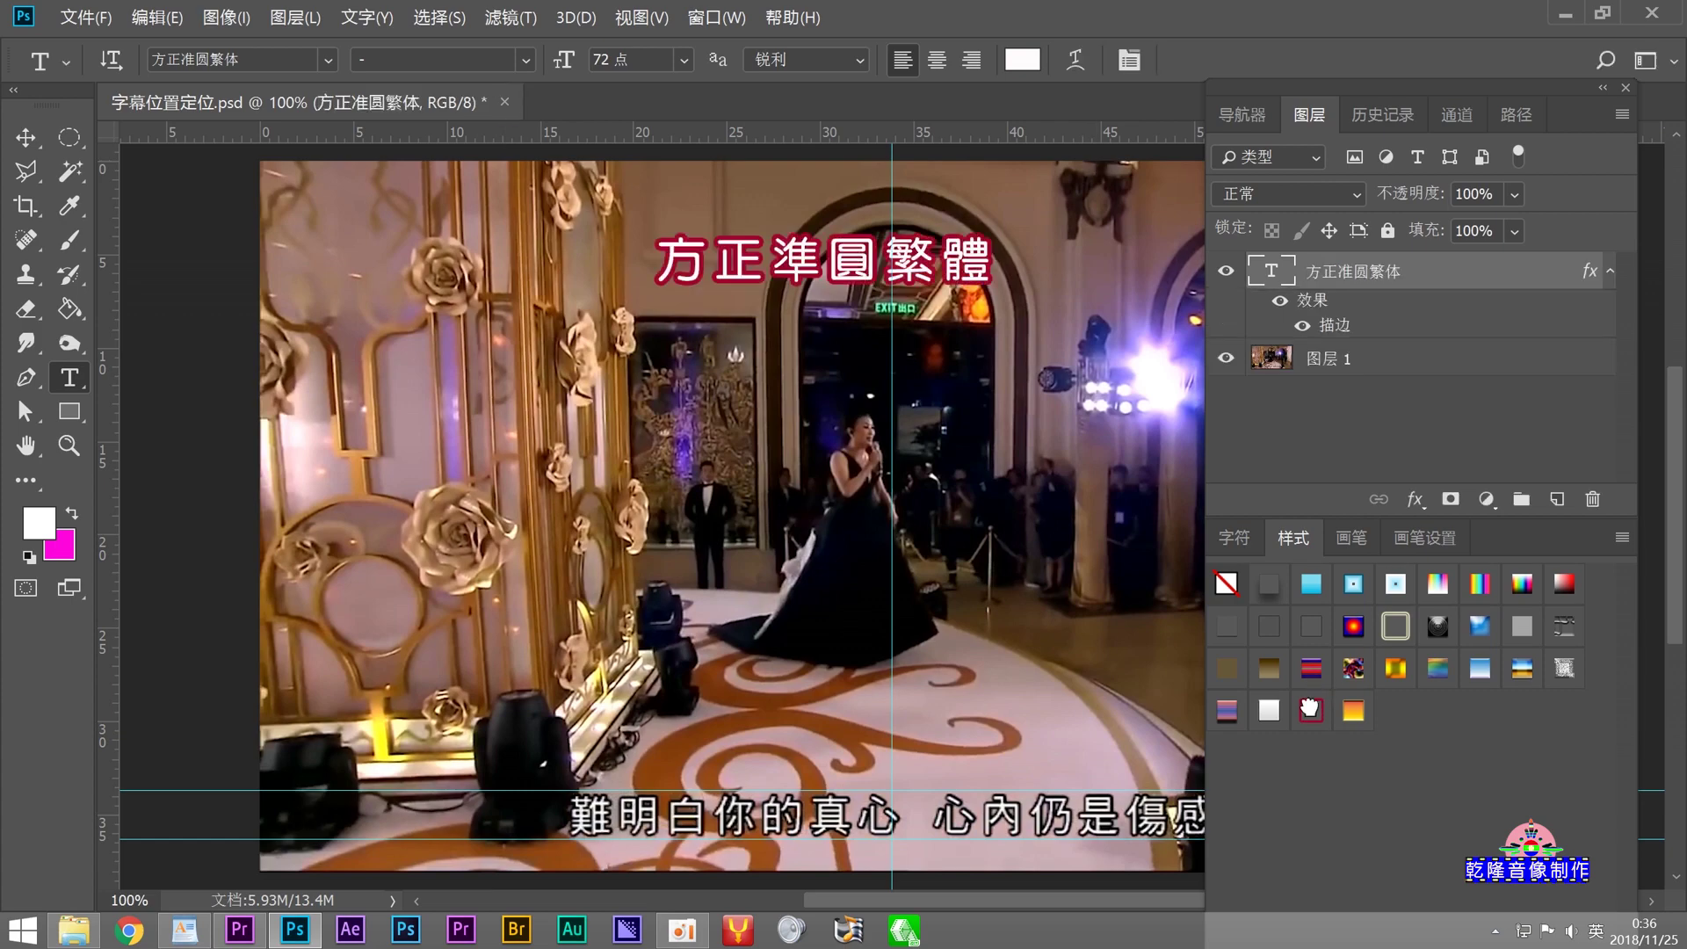
pyautogui.click(1228, 361)
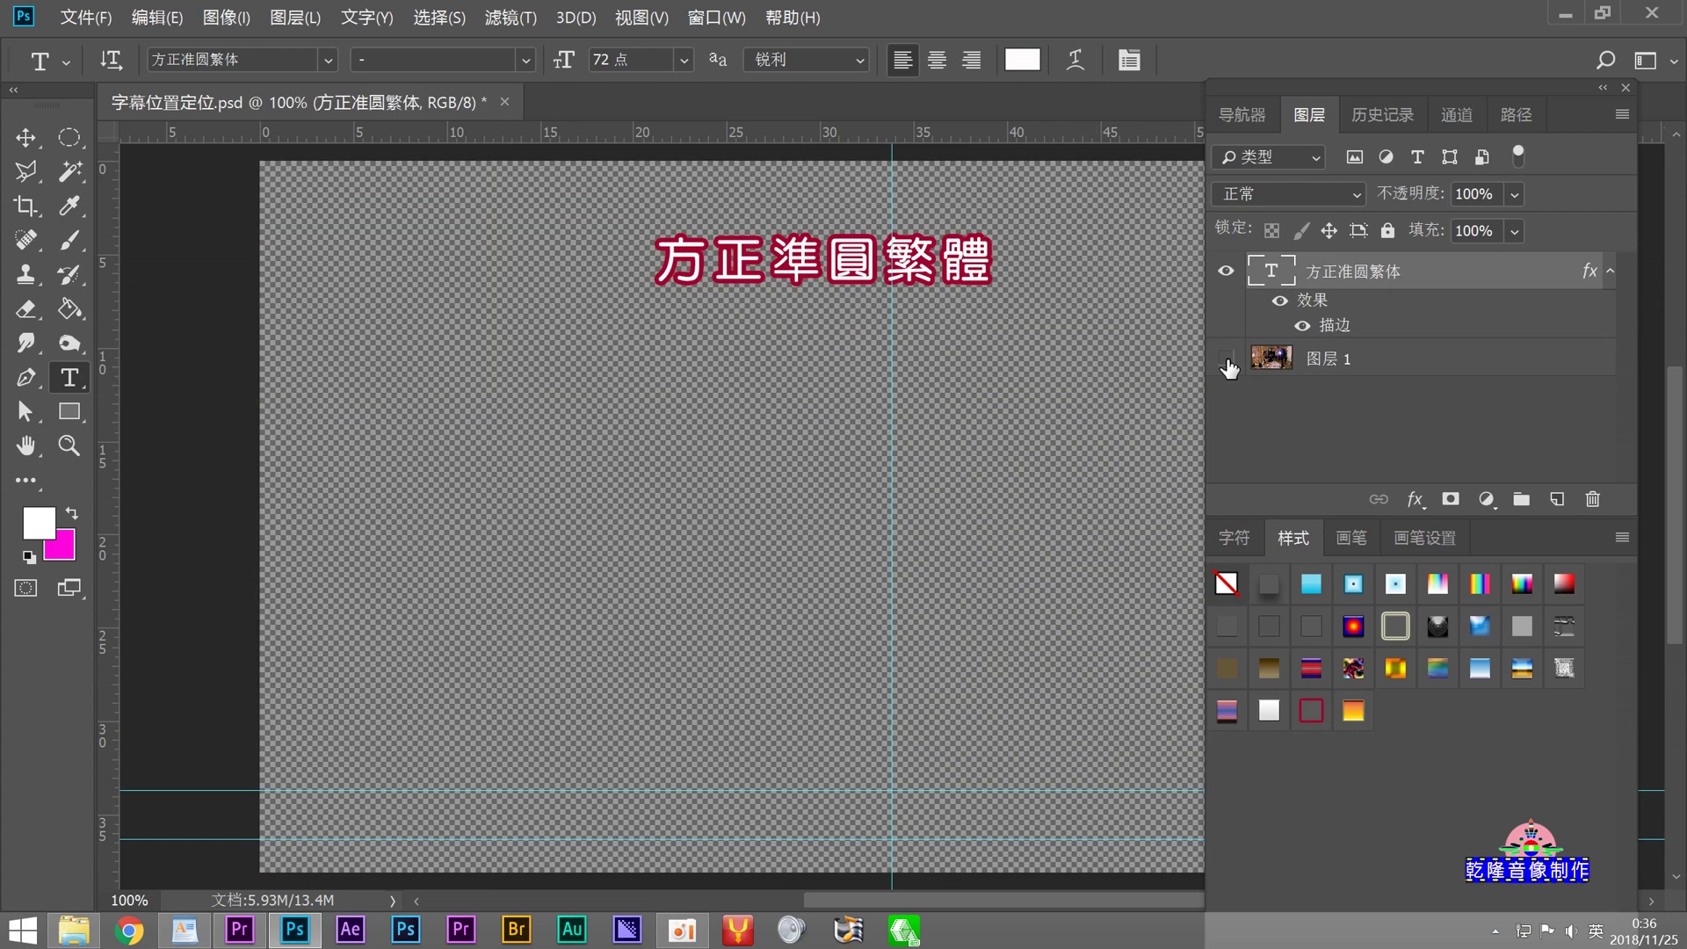
# Step: Move the text down, centred between the two bottom guides
pyautogui.press('v')
pyautogui.moveTo(969, 281); pyautogui.dragTo(1016, 827)
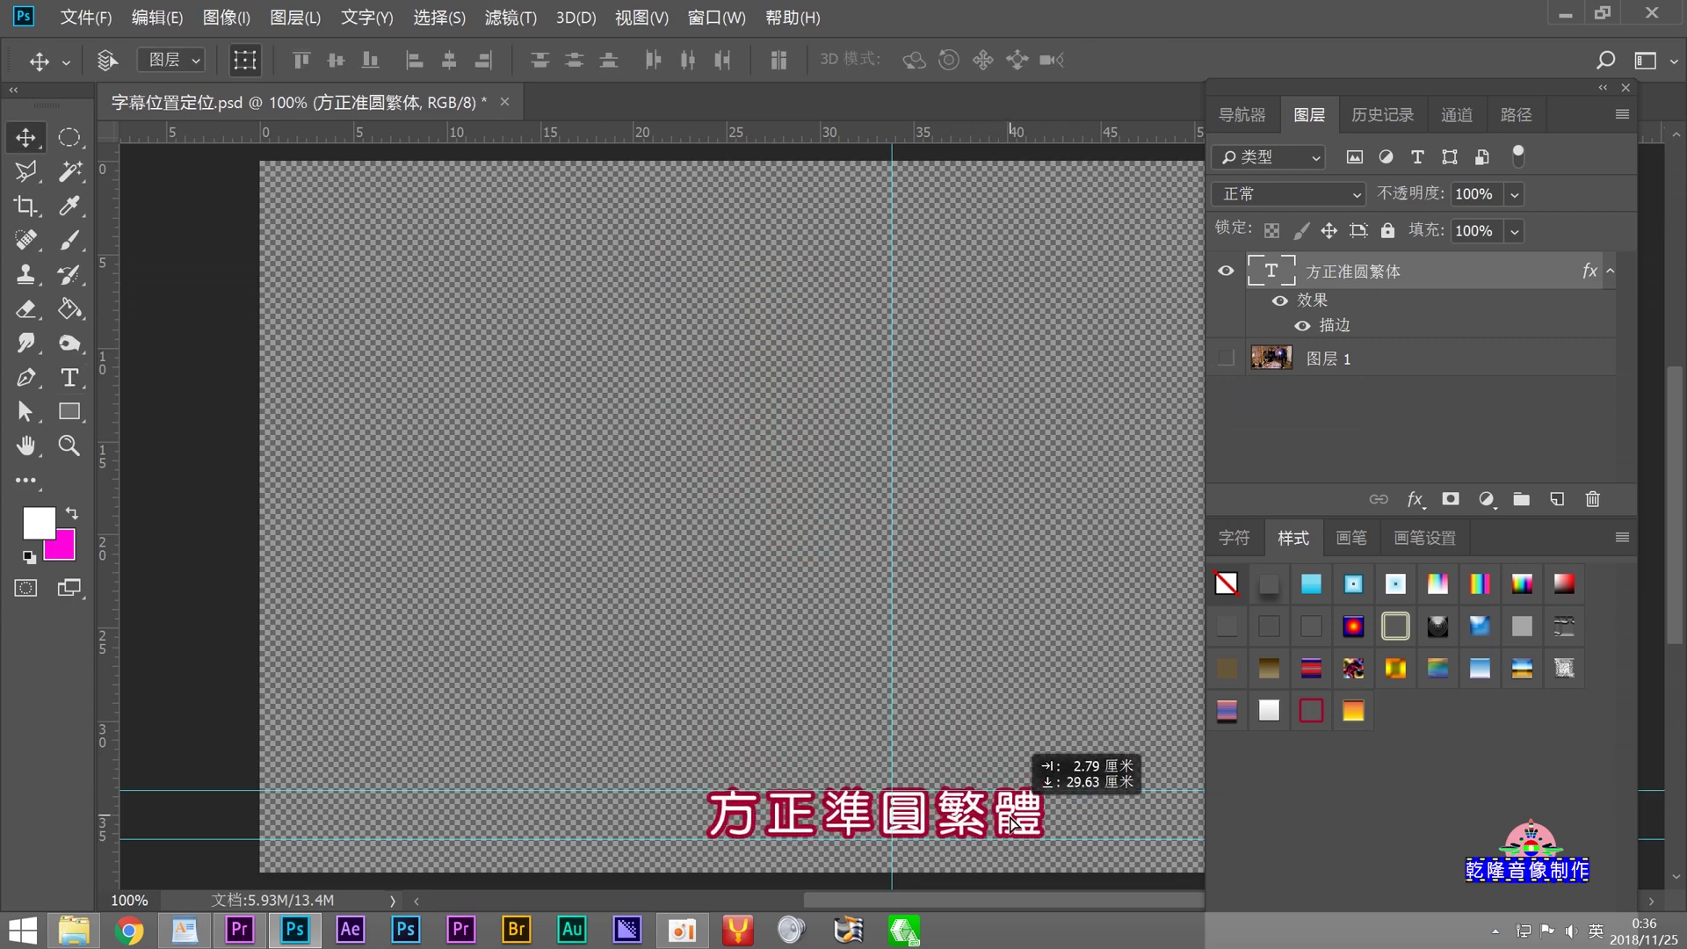
pyautogui.moveTo(1015, 824); pyautogui.dragTo(1025, 817)
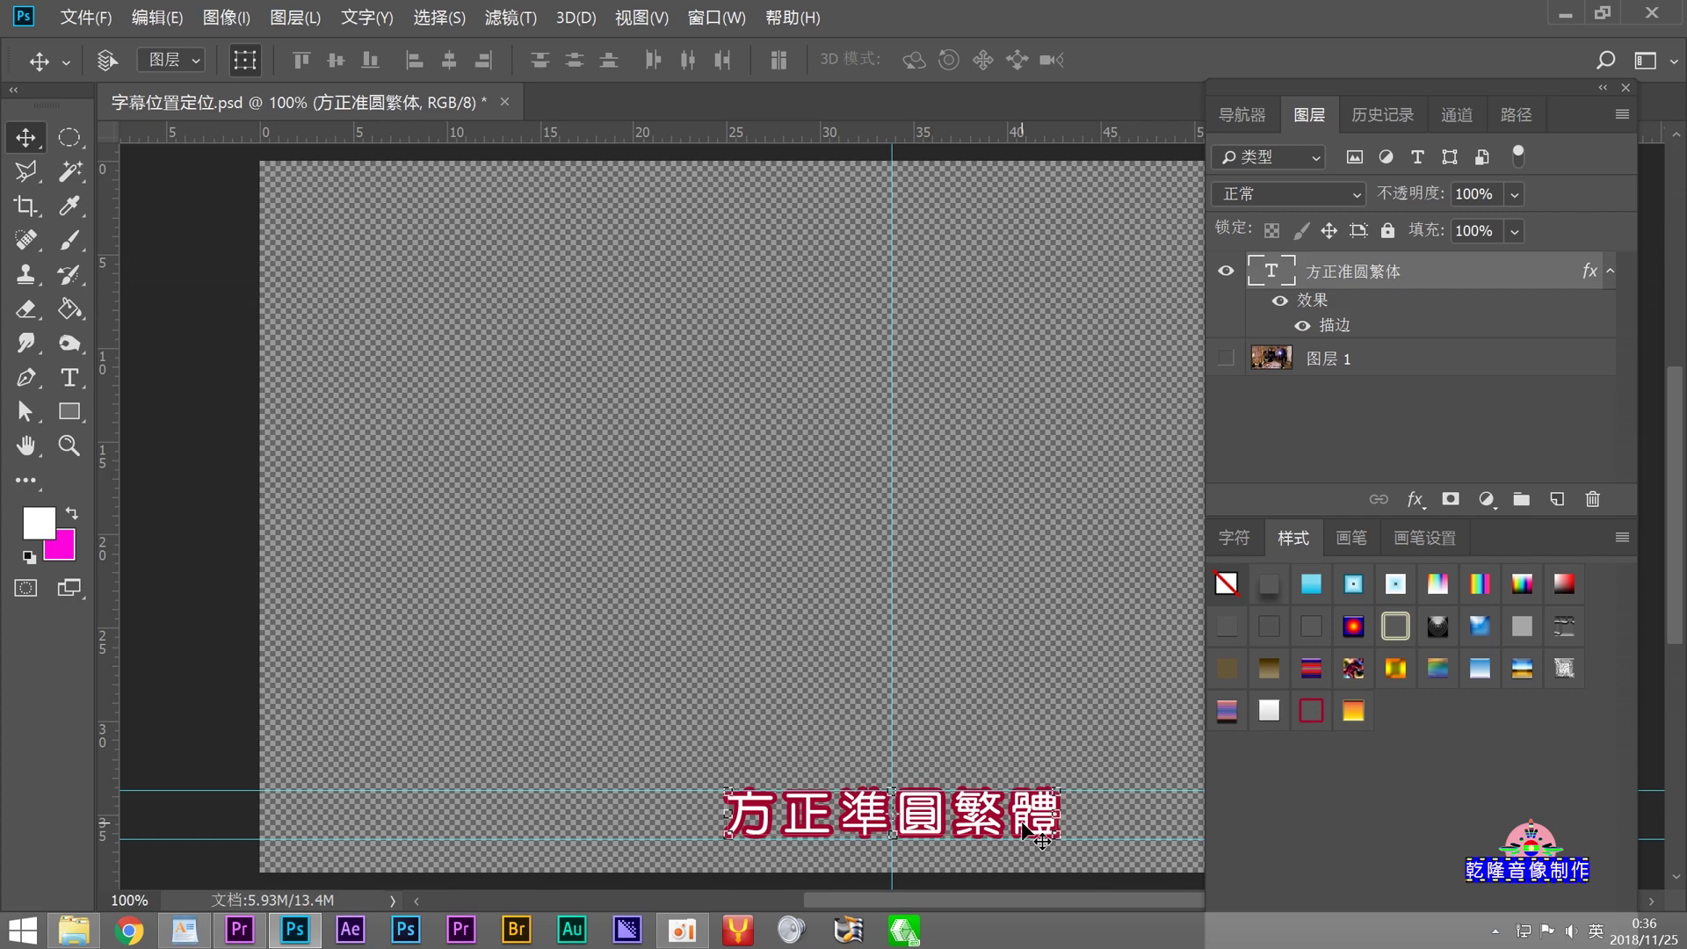
# Step: Set the subtitle text to the 方正准圆繁体 font at 60 点
pyautogui.press('t')
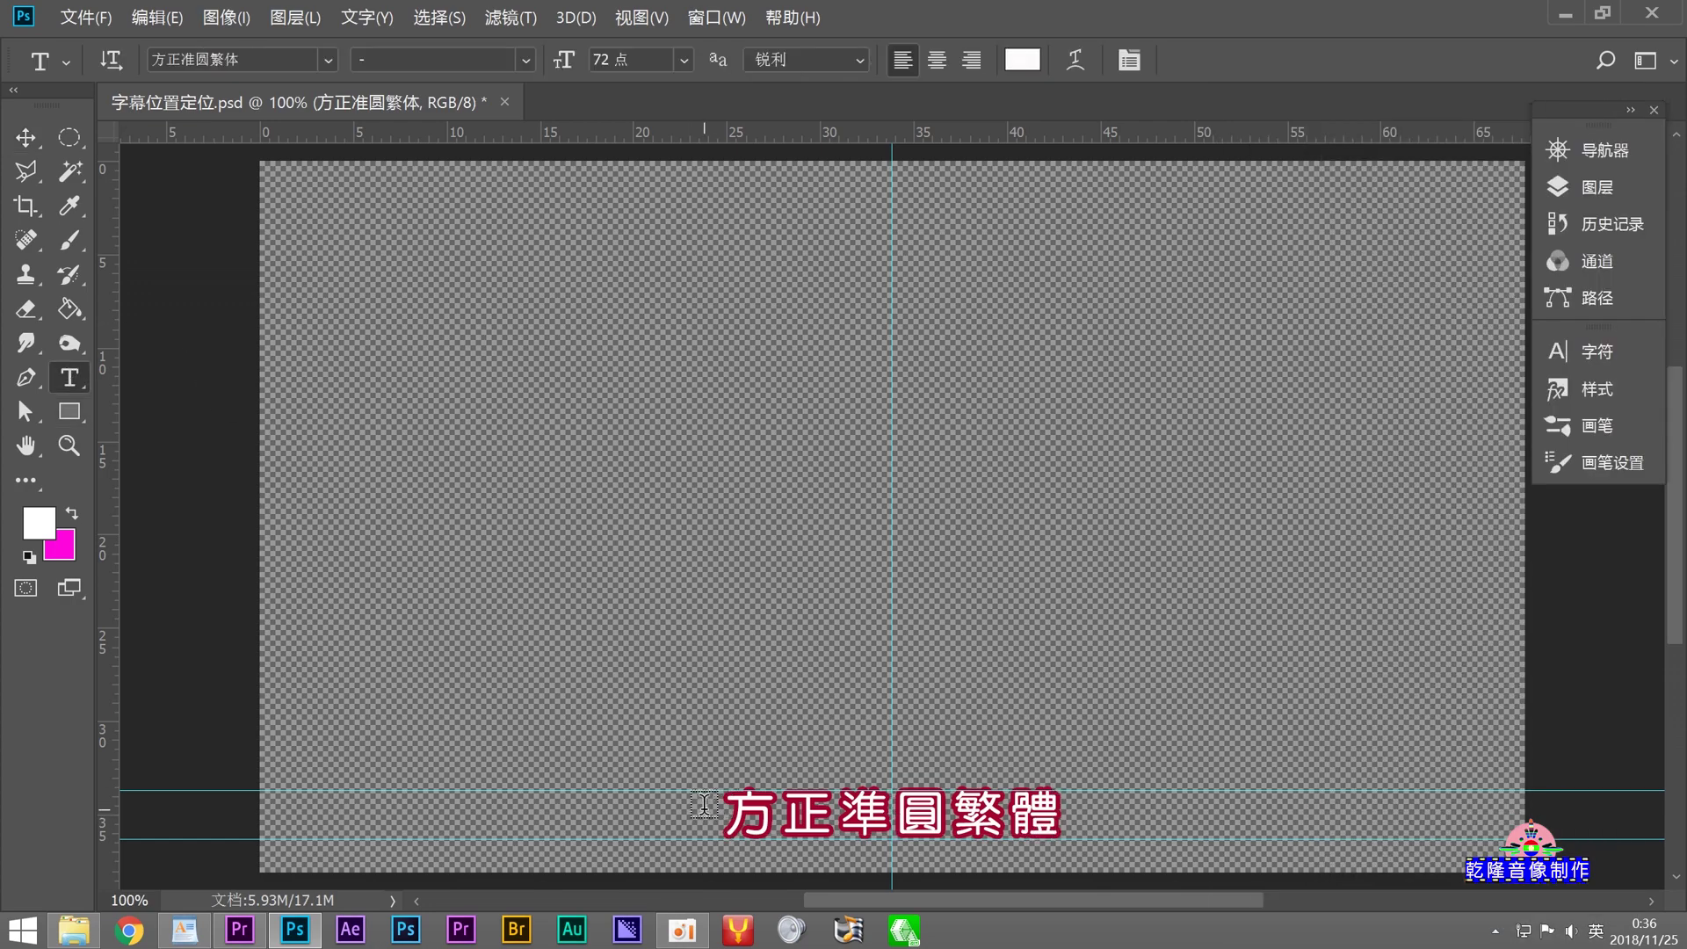
pyautogui.moveTo(731, 813); pyautogui.dragTo(1059, 825)
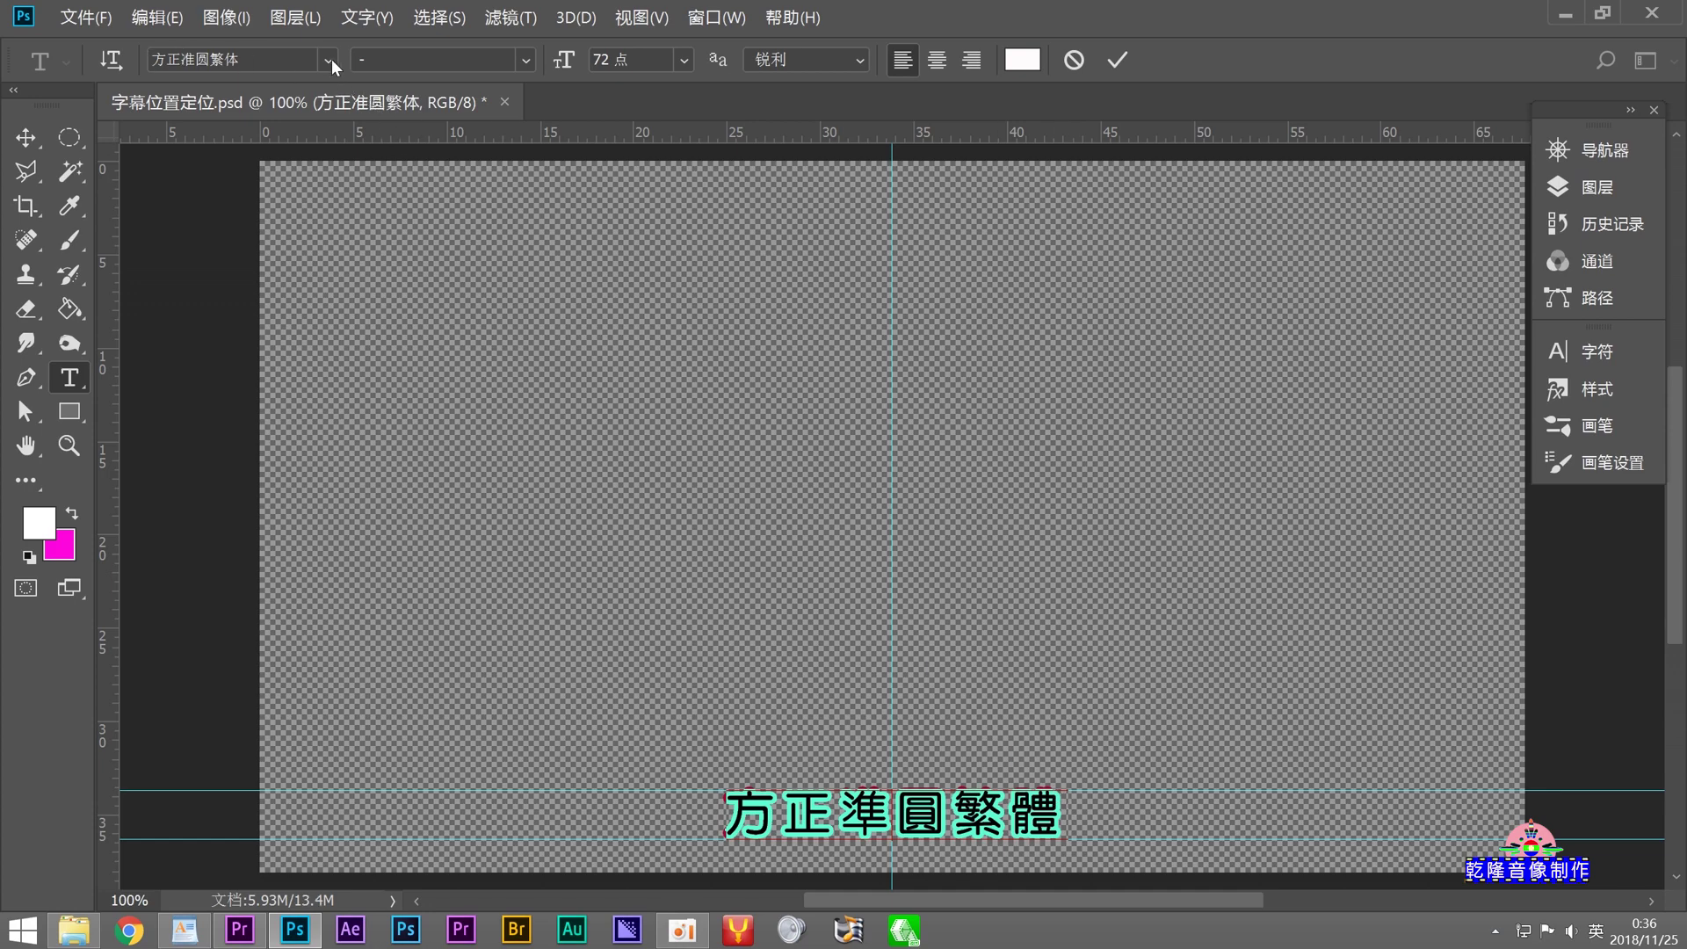
pyautogui.click(330, 60)
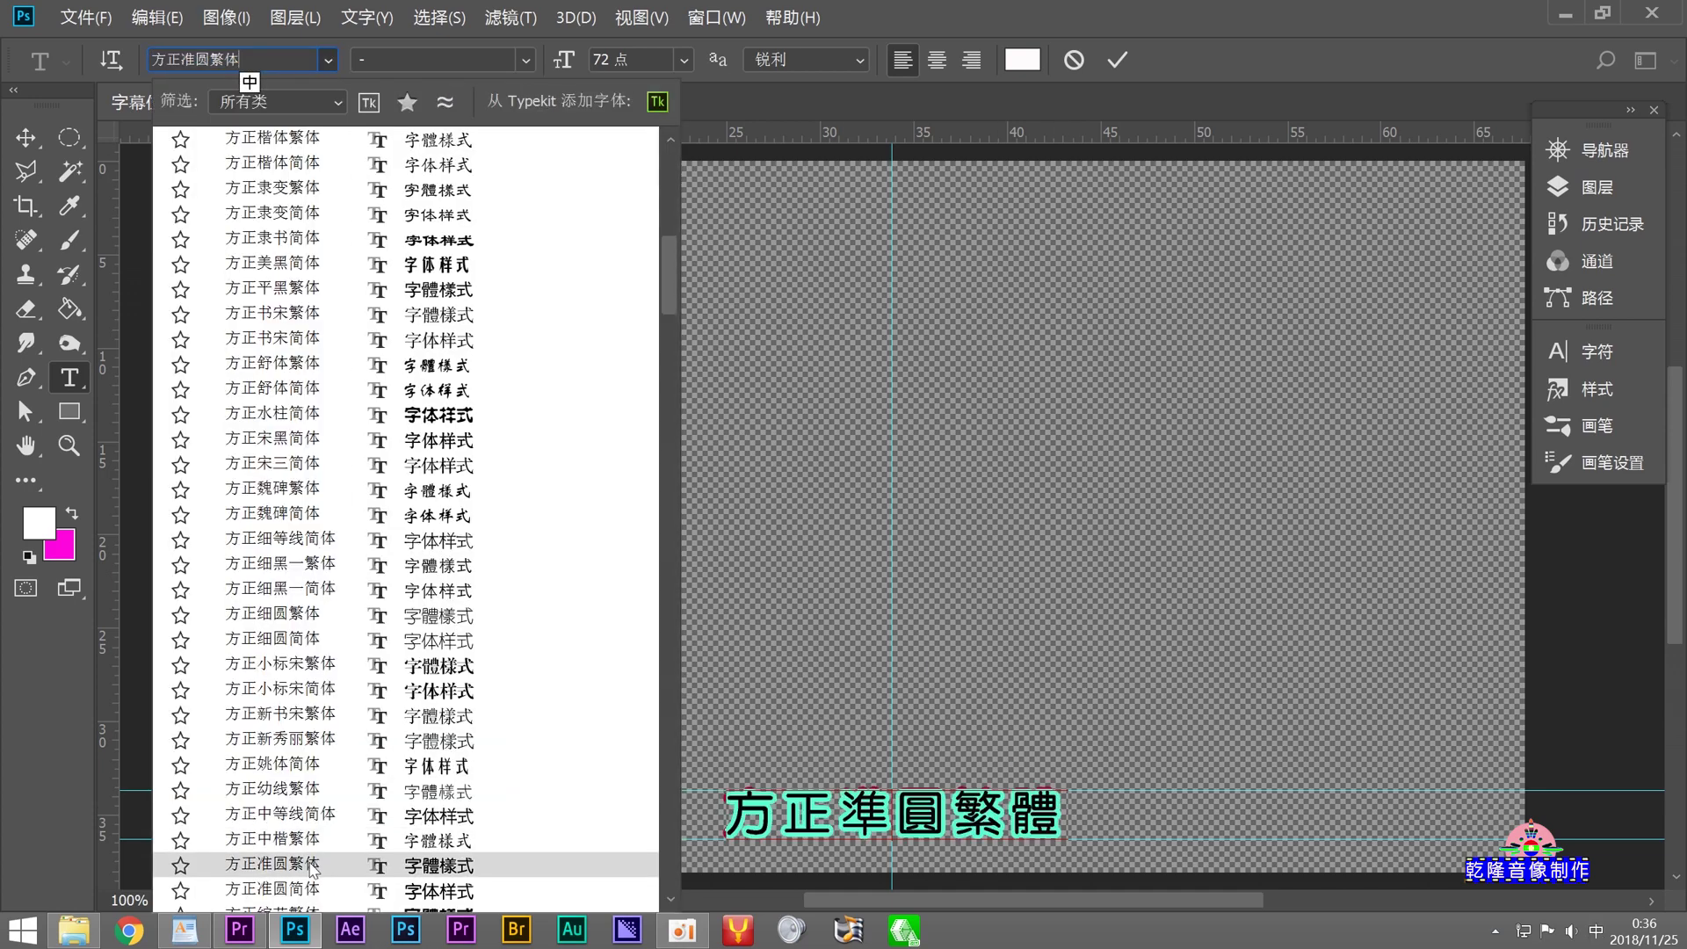
pyautogui.click(311, 867)
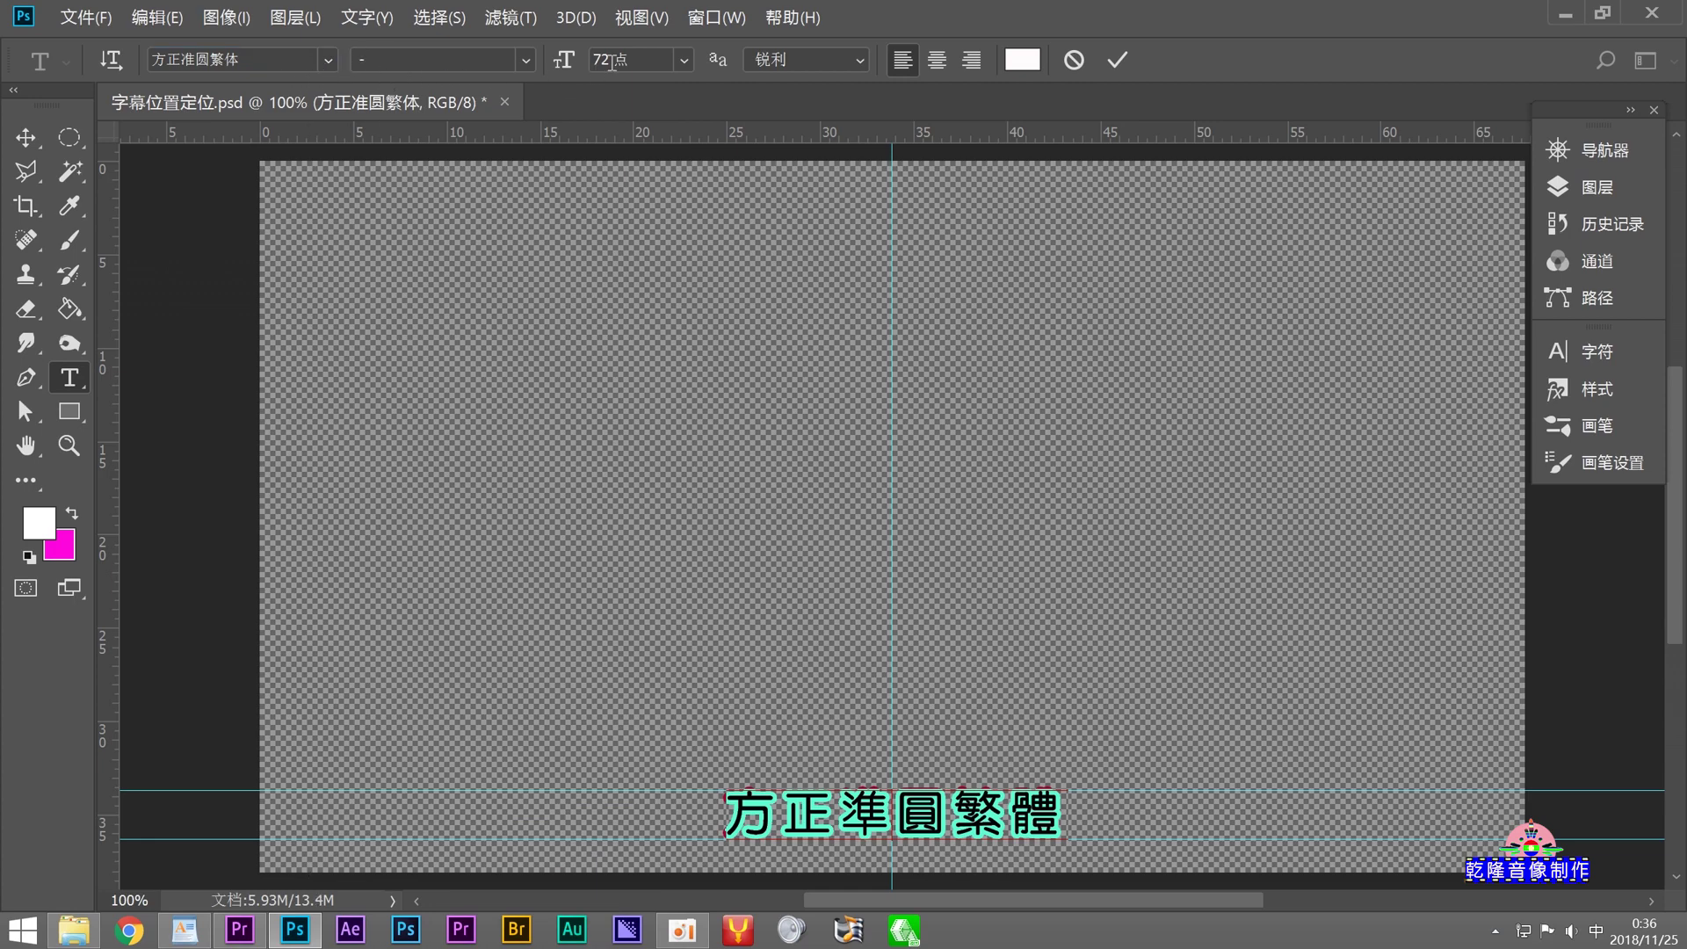
pyautogui.click(685, 61)
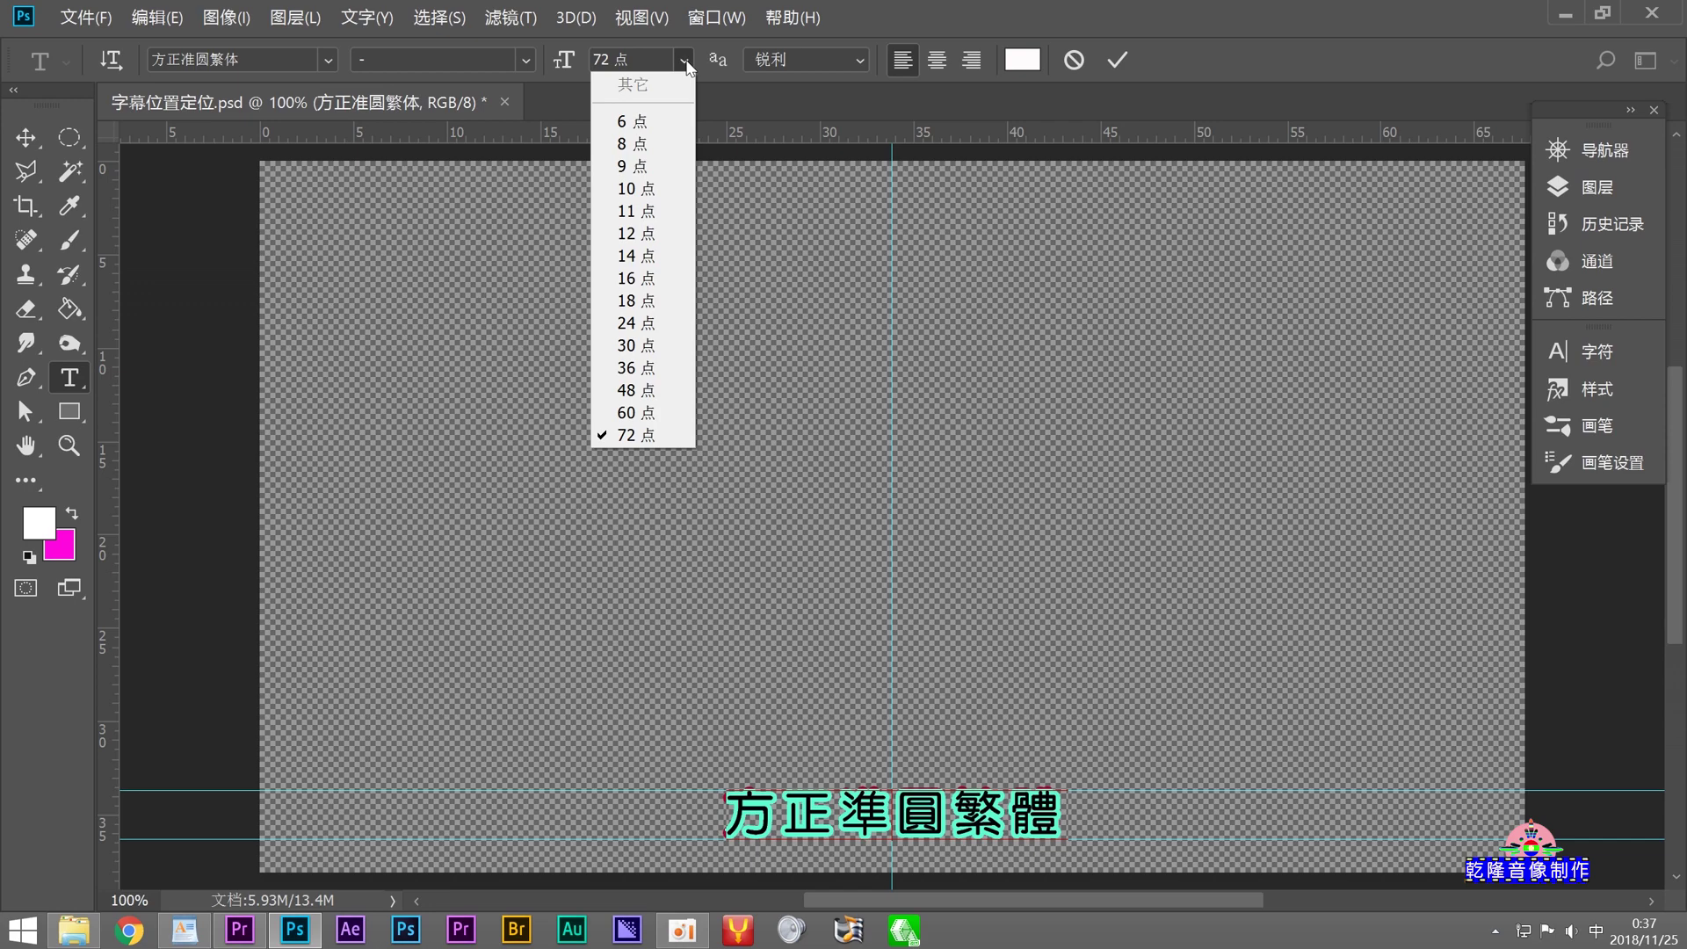
pyautogui.click(629, 419)
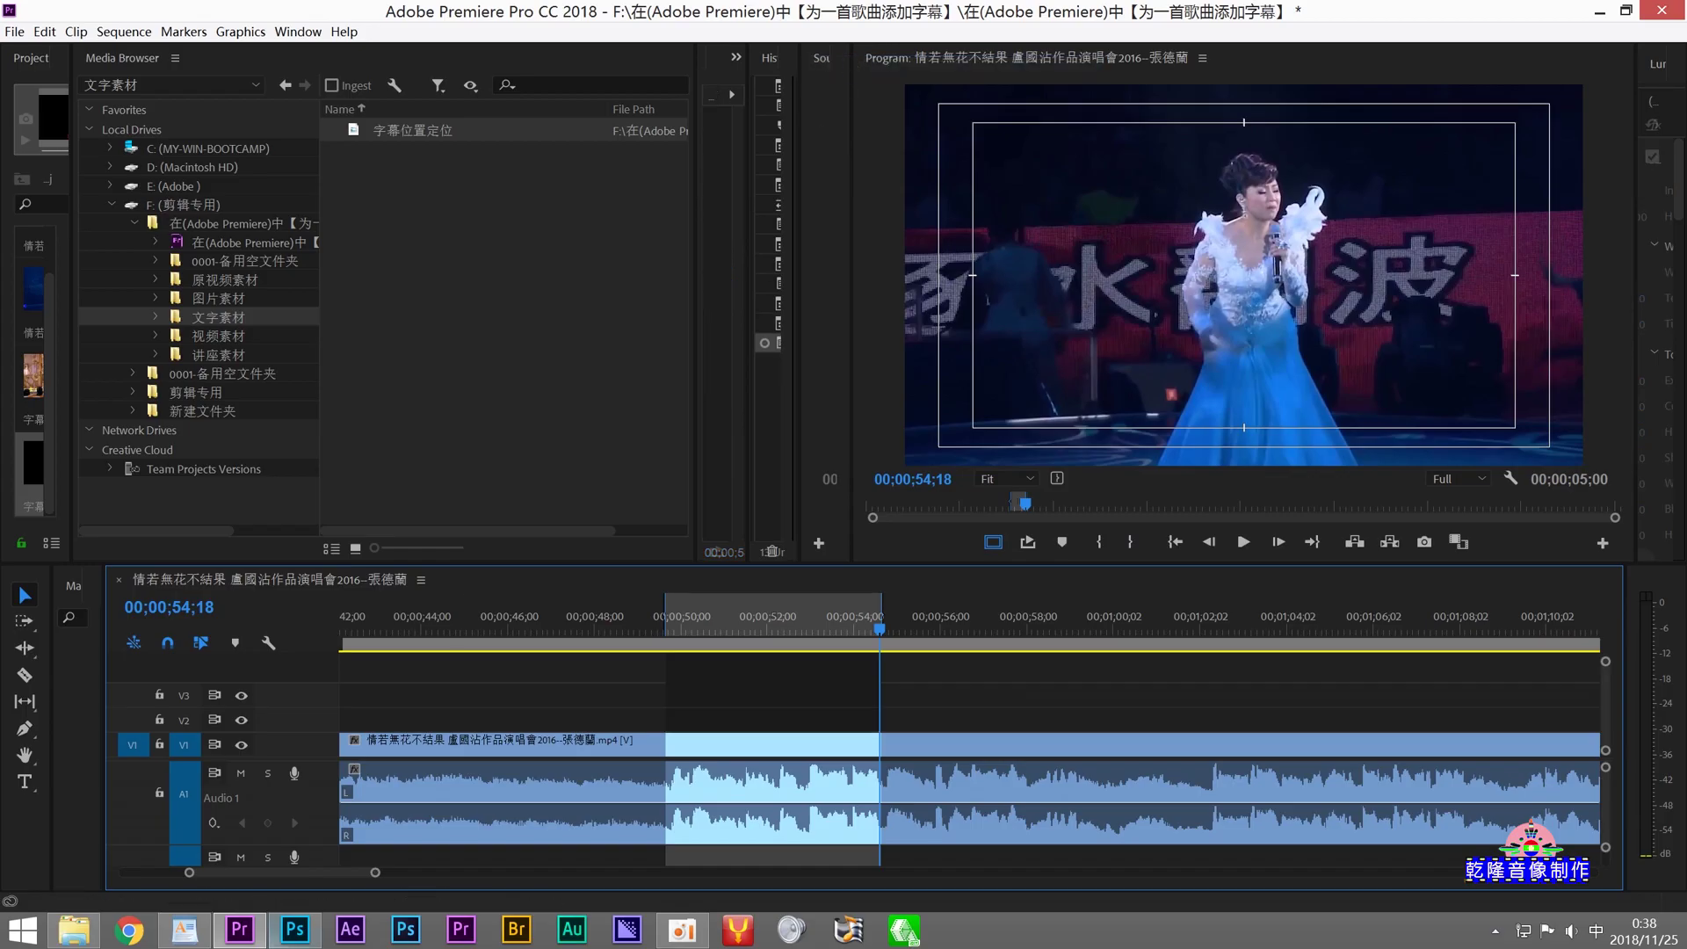
# Step: Select and copy the first lyric line 滾滾逐逐水翻波 at the top of the lyrics document
pyautogui.click(180, 933)
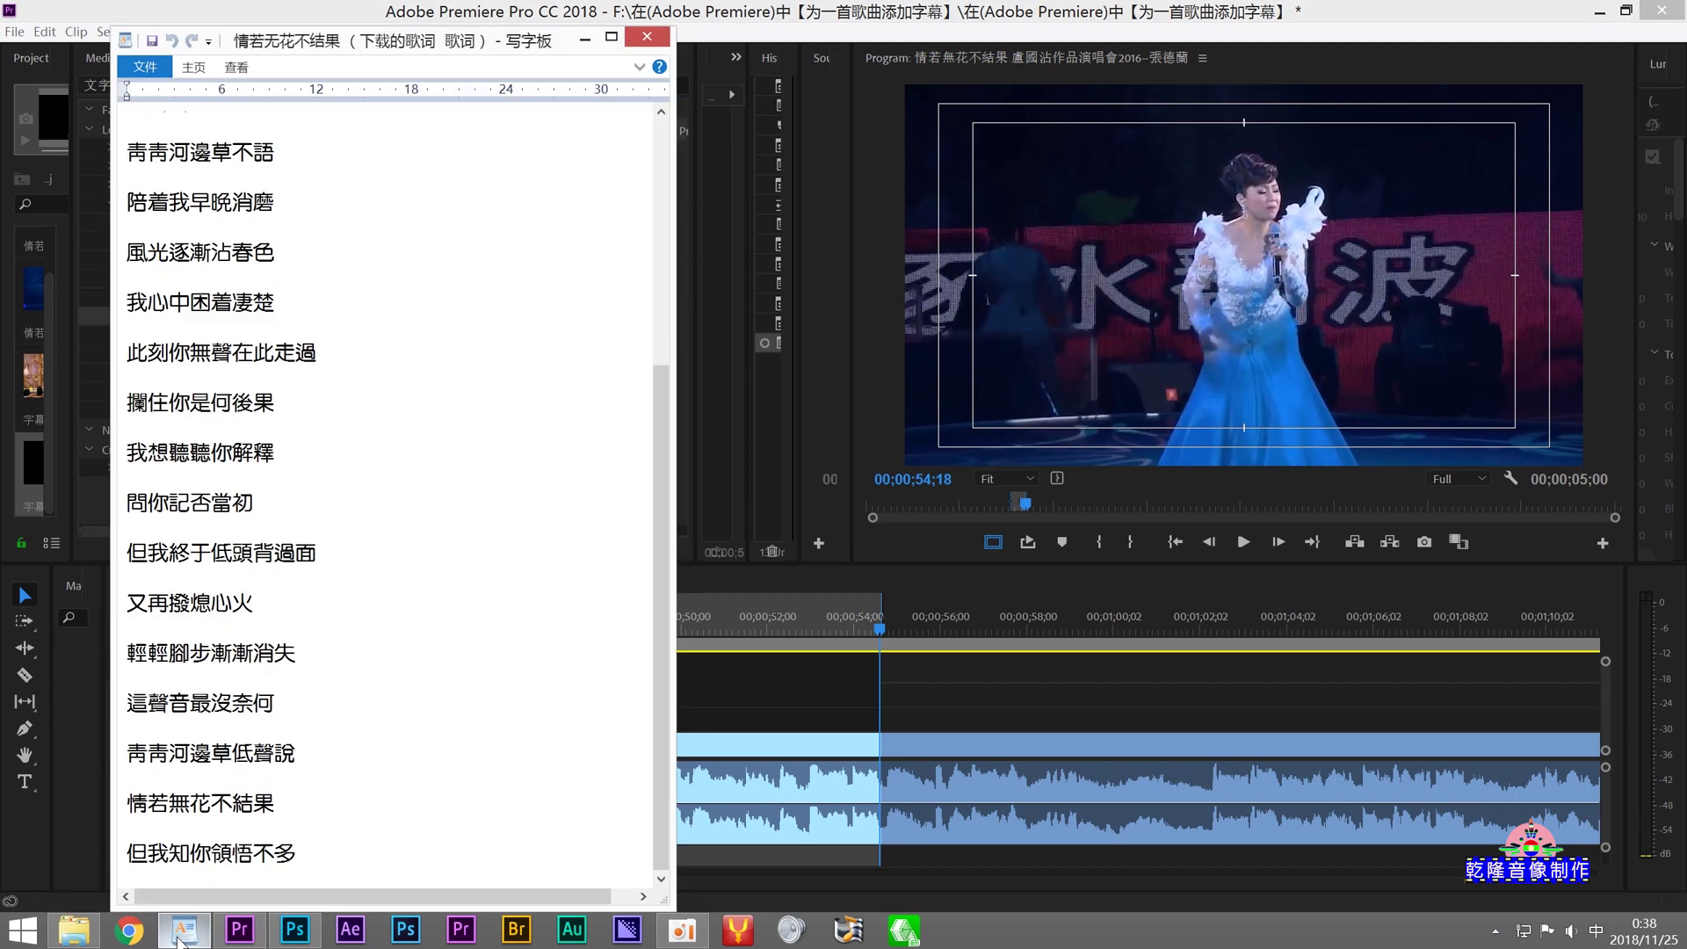
pyautogui.scroll(5, 298, 446)
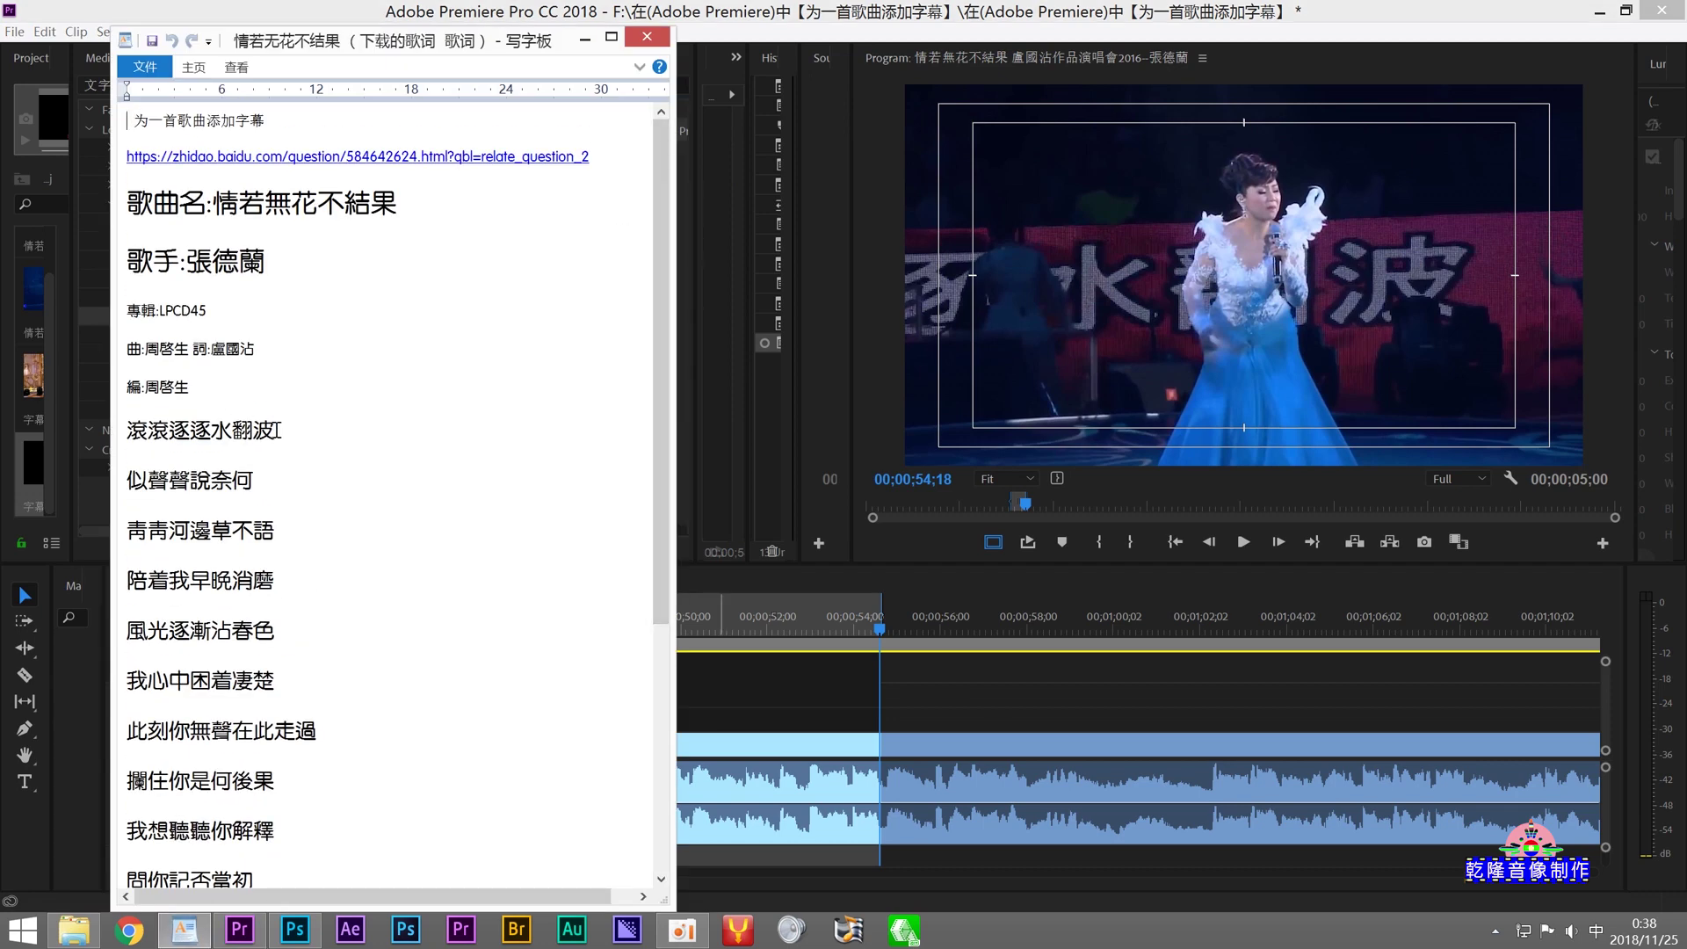
pyautogui.moveTo(280, 429); pyautogui.dragTo(129, 431)
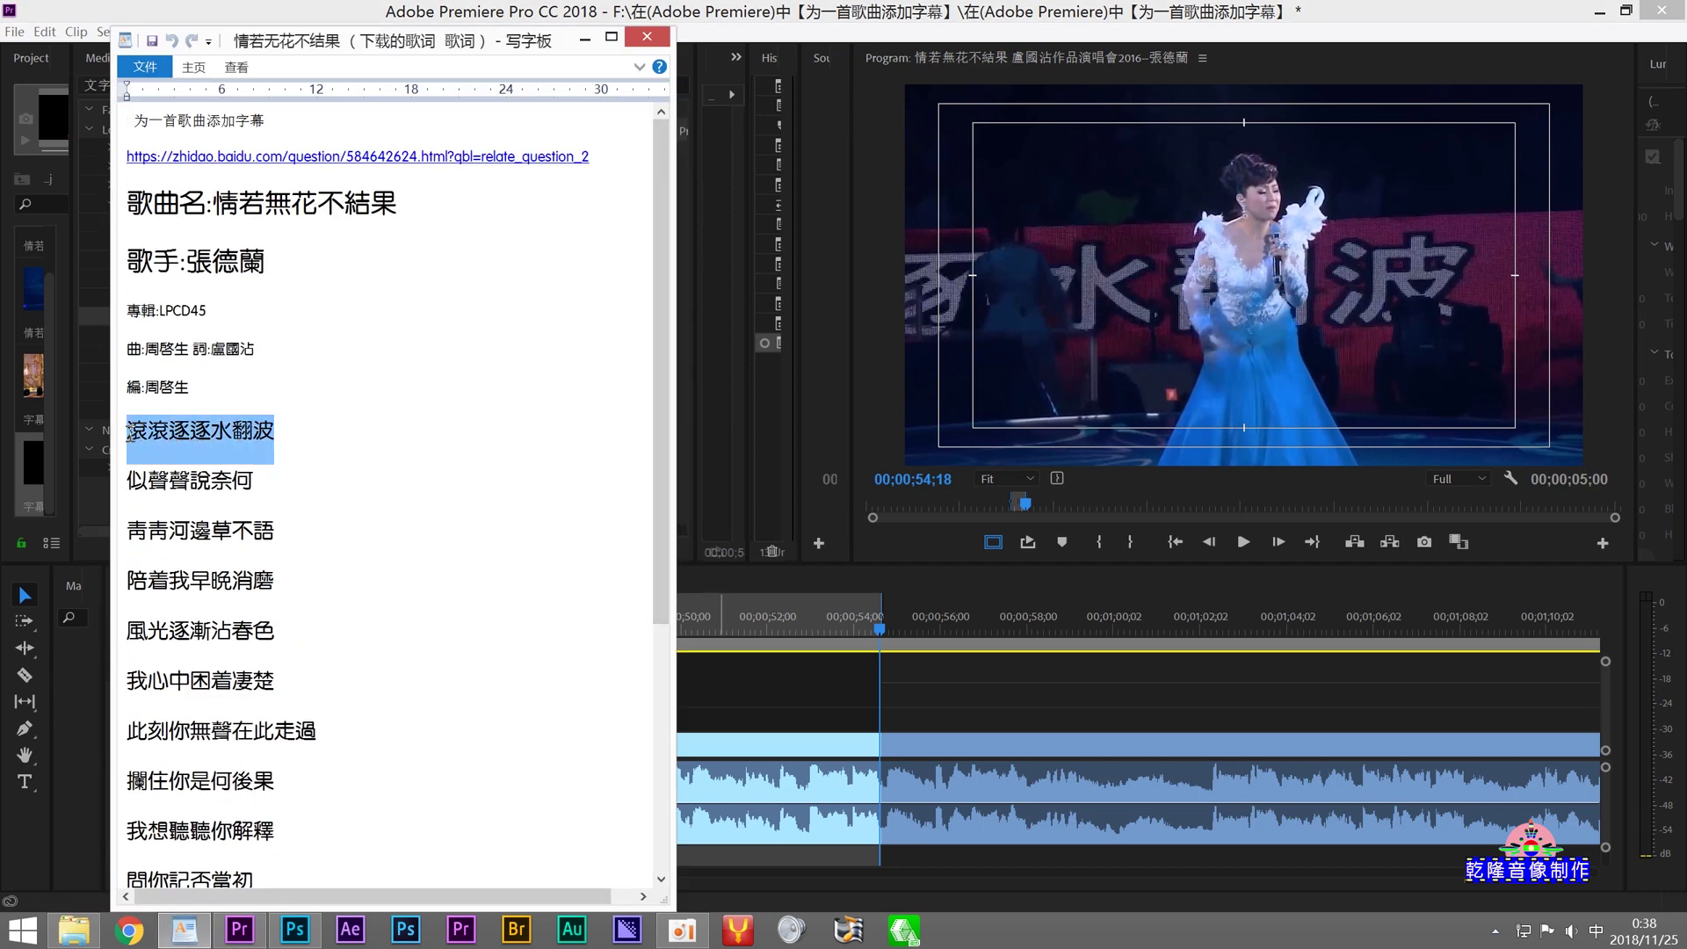
pyautogui.rightClick(187, 439)
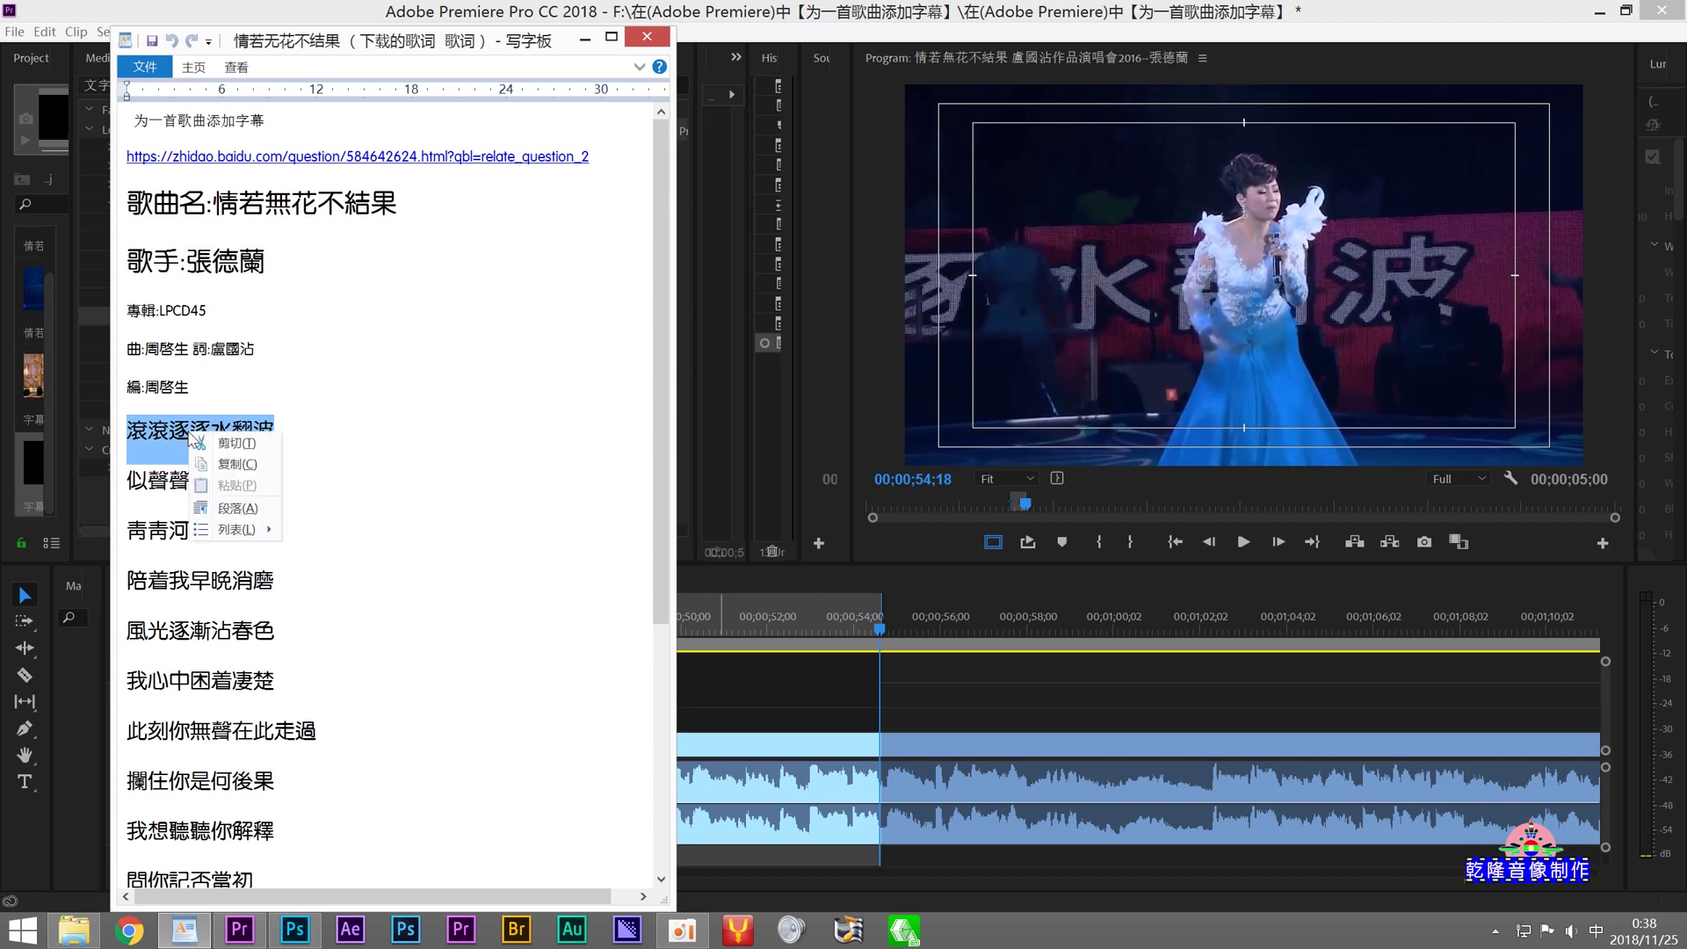
pyautogui.click(231, 464)
# Step: Switch the keyboard to Chinese input and return to the Photoshop subtitle text
pyautogui.press('shift')
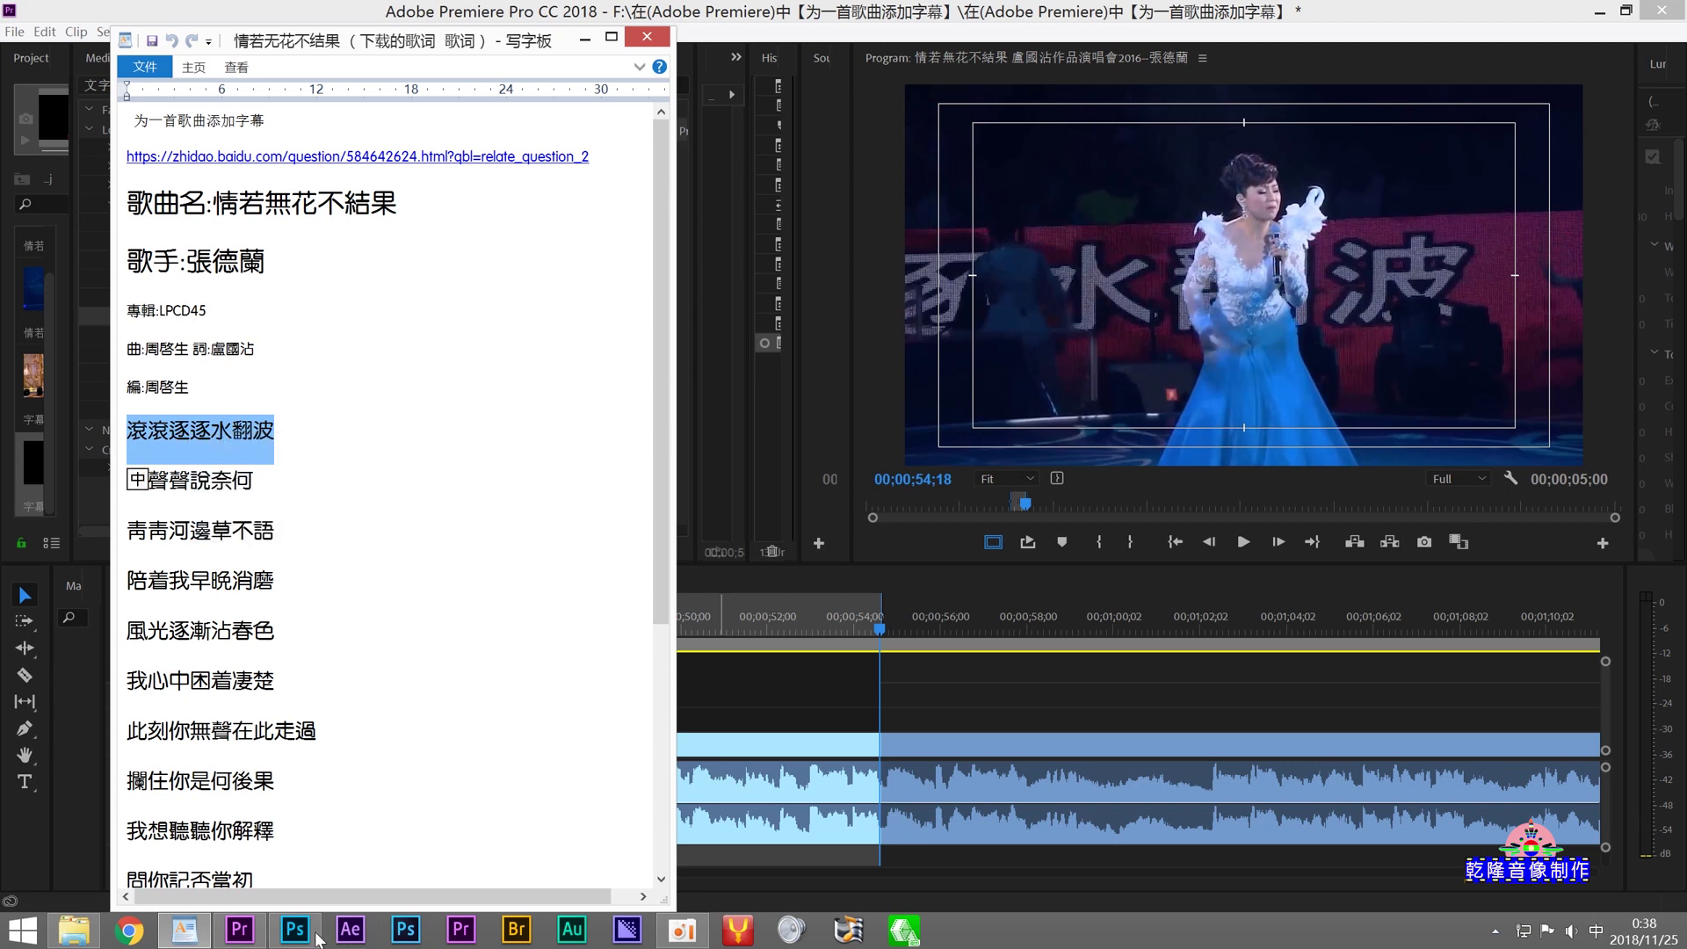
pyautogui.click(314, 938)
pyautogui.click(70, 380)
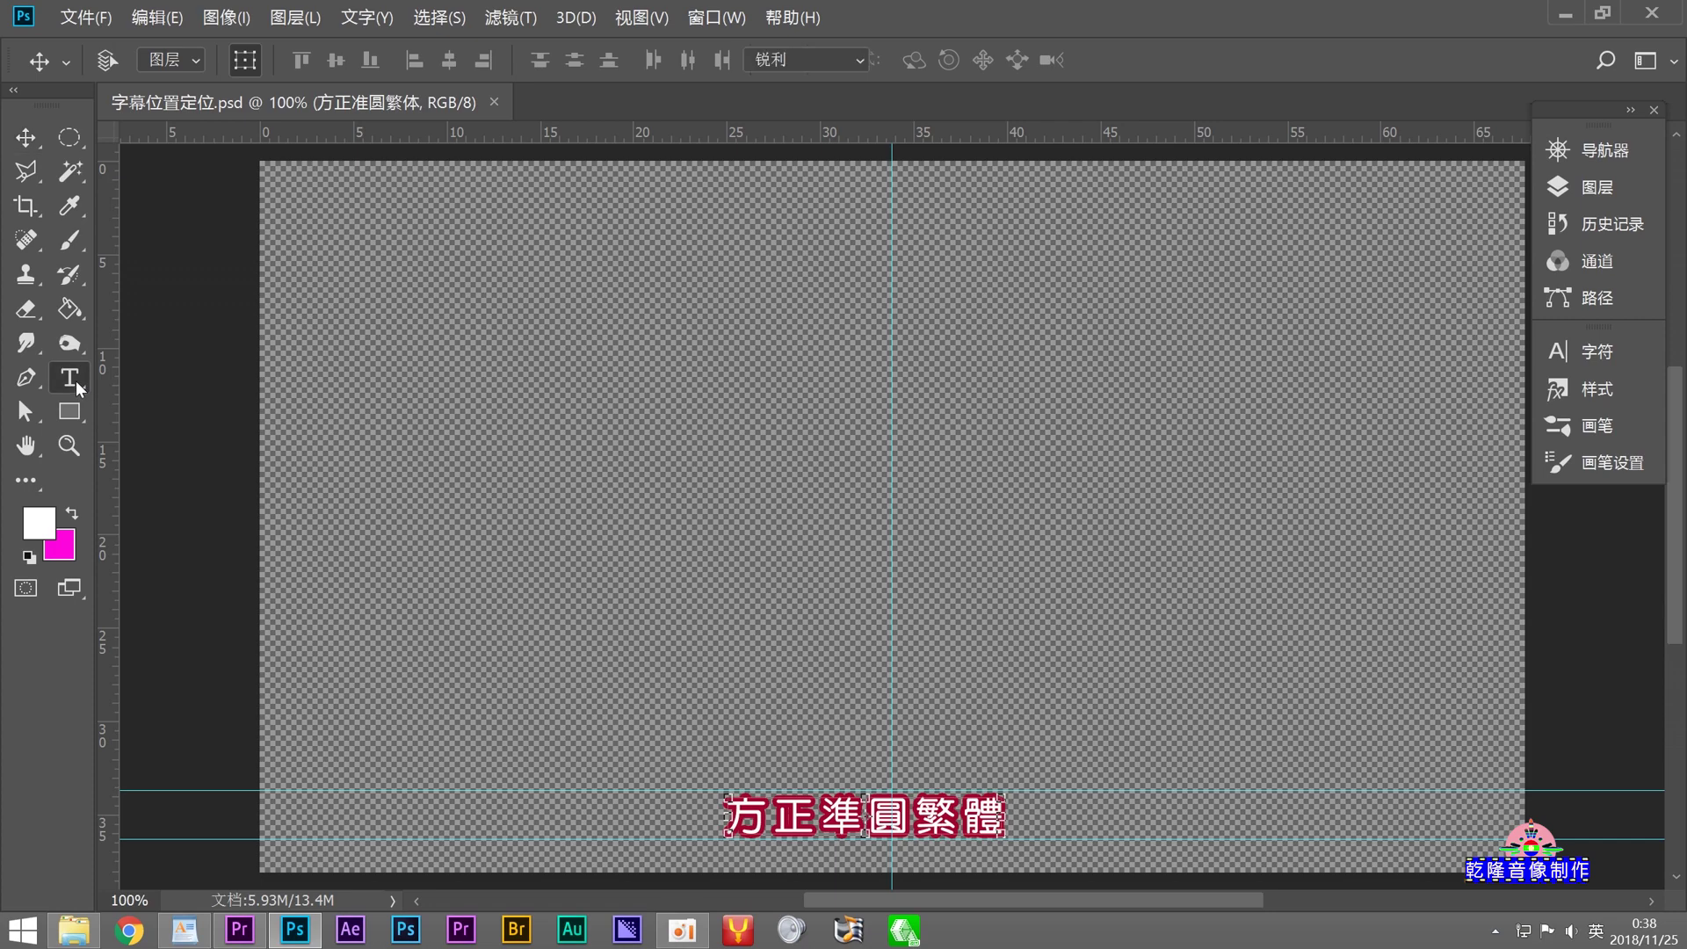
# Step: Replace the subtitle text with the pasted line 滚滚逐逐水翻波 and commit it
pyautogui.moveTo(723, 817); pyautogui.dragTo(770, 813)
pyautogui.hotkey('ctrl', 'a')
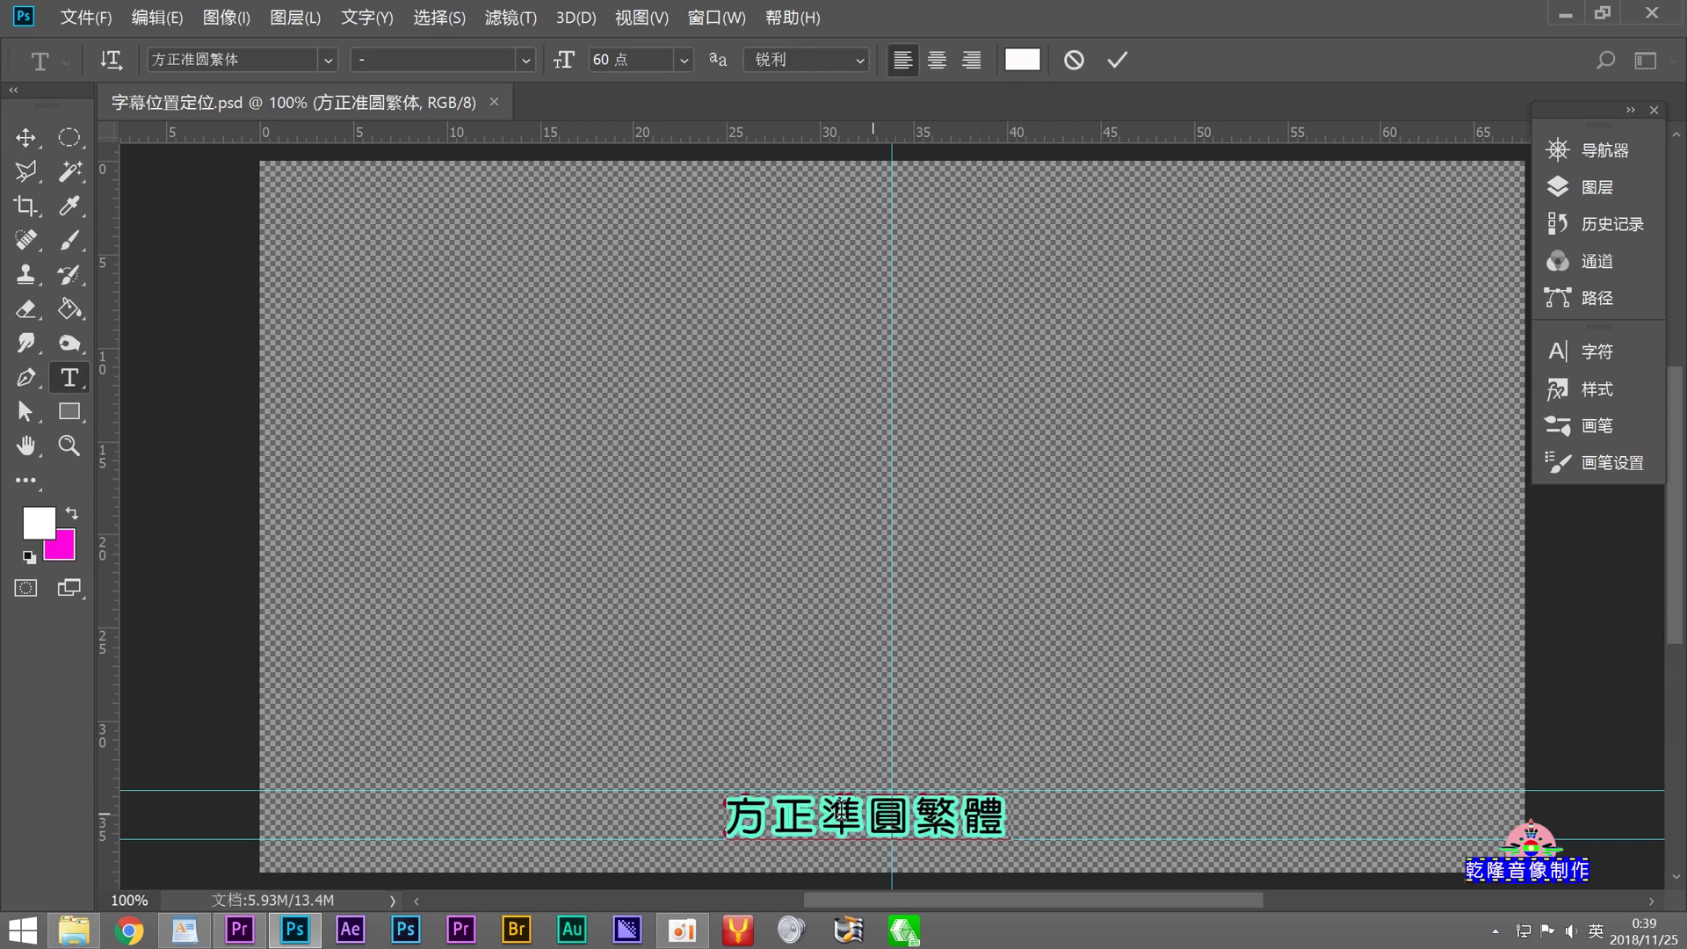
pyautogui.rightClick(794, 813)
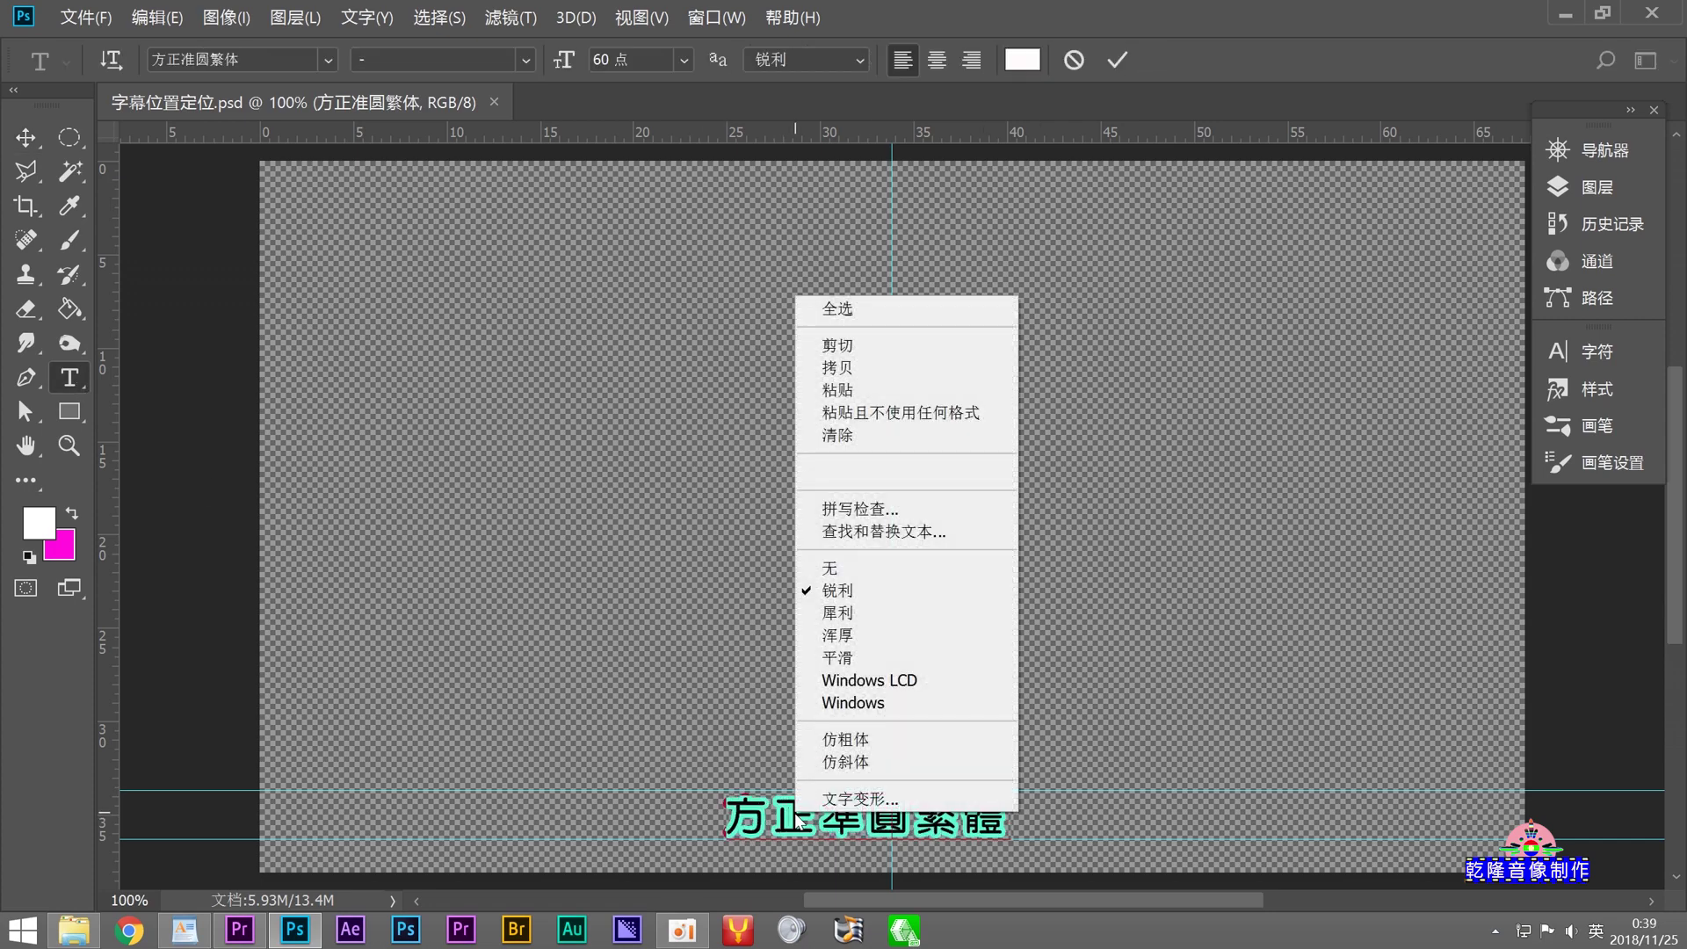
pyautogui.click(896, 391)
pyautogui.click(25, 137)
# Step: Save the subtitle as 滚滚逐逐水翻波.psd and select it in Premiere's media list
pyautogui.click(76, 21)
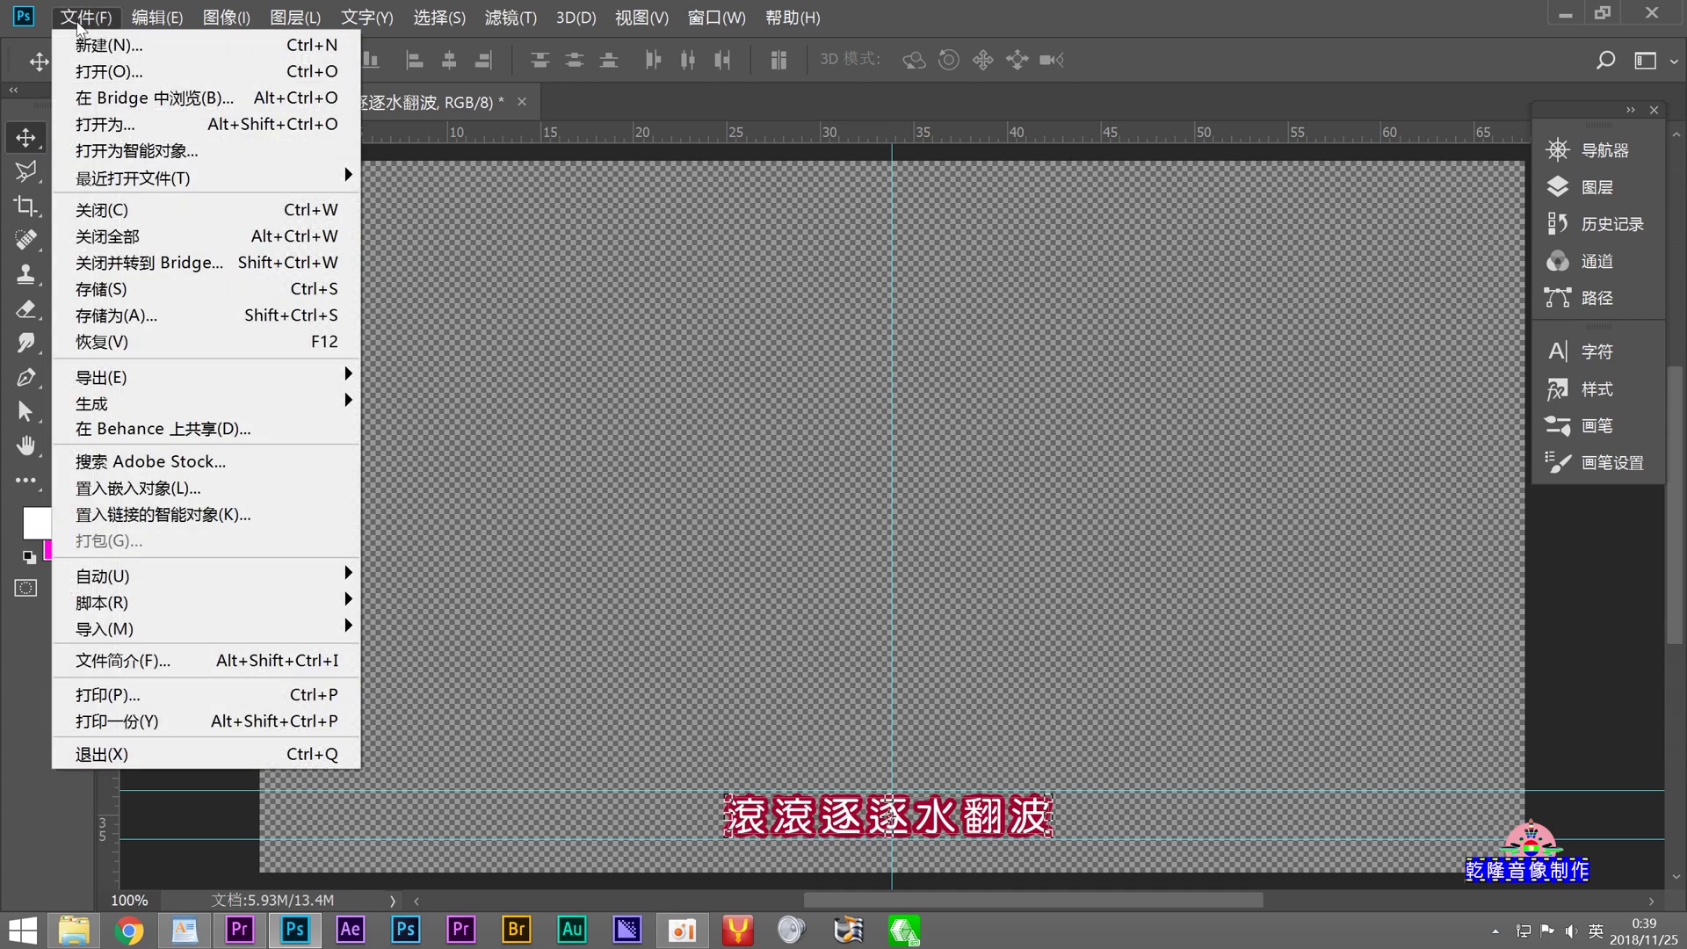
pyautogui.click(122, 318)
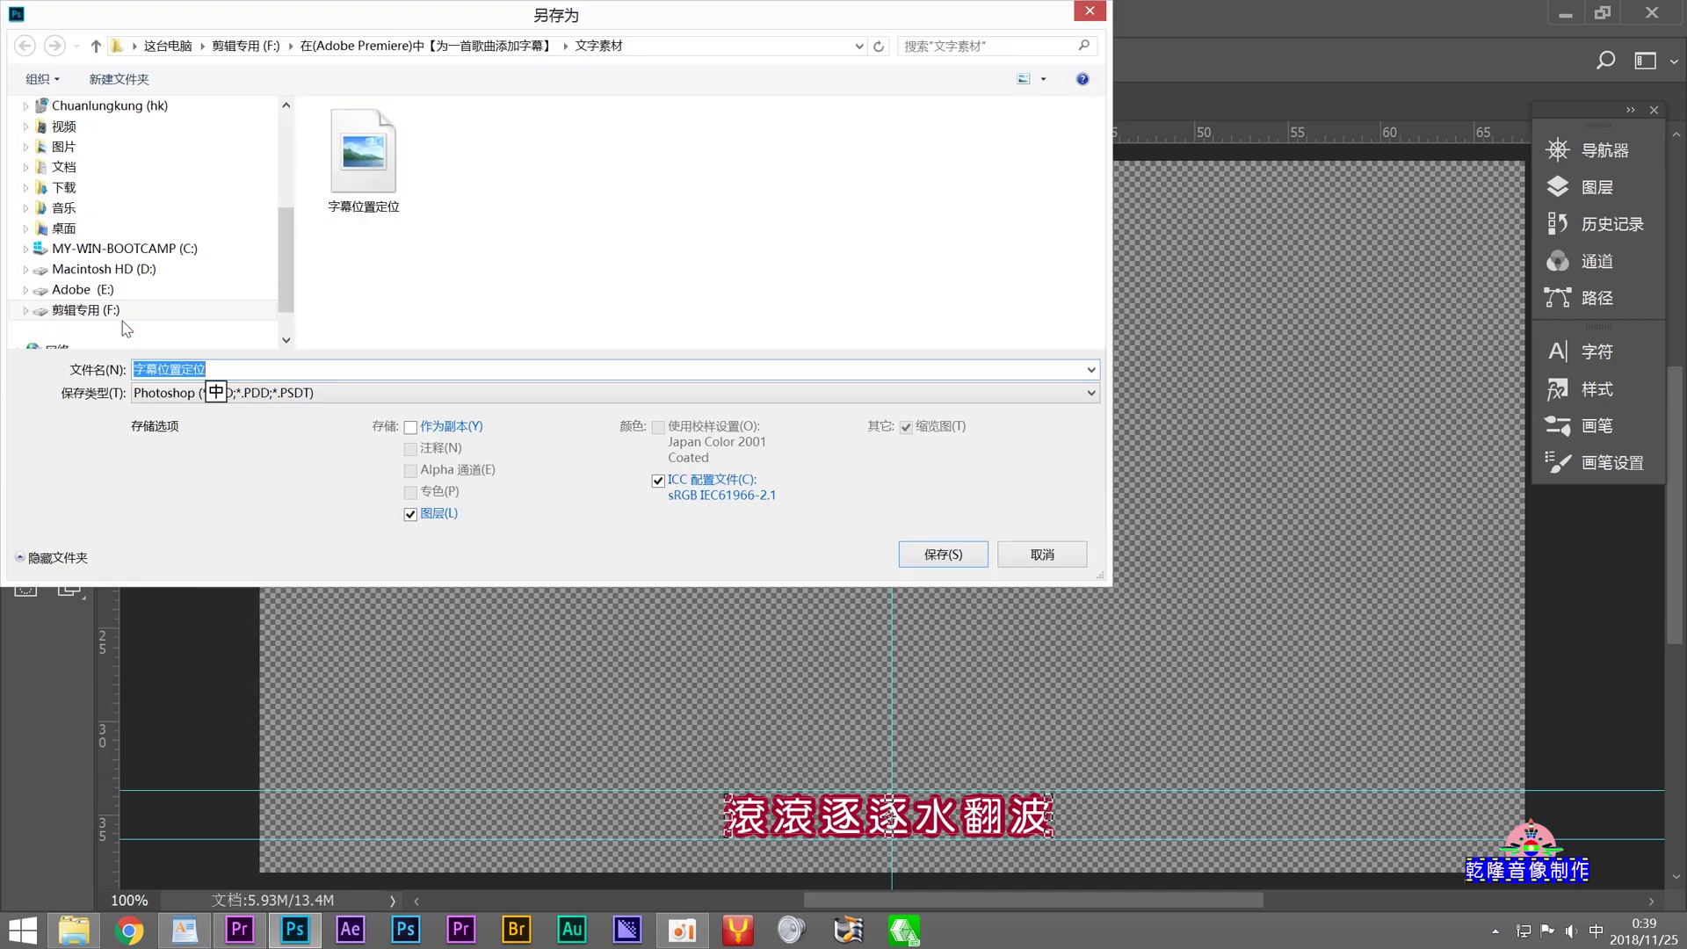
pyautogui.rightClick(171, 371)
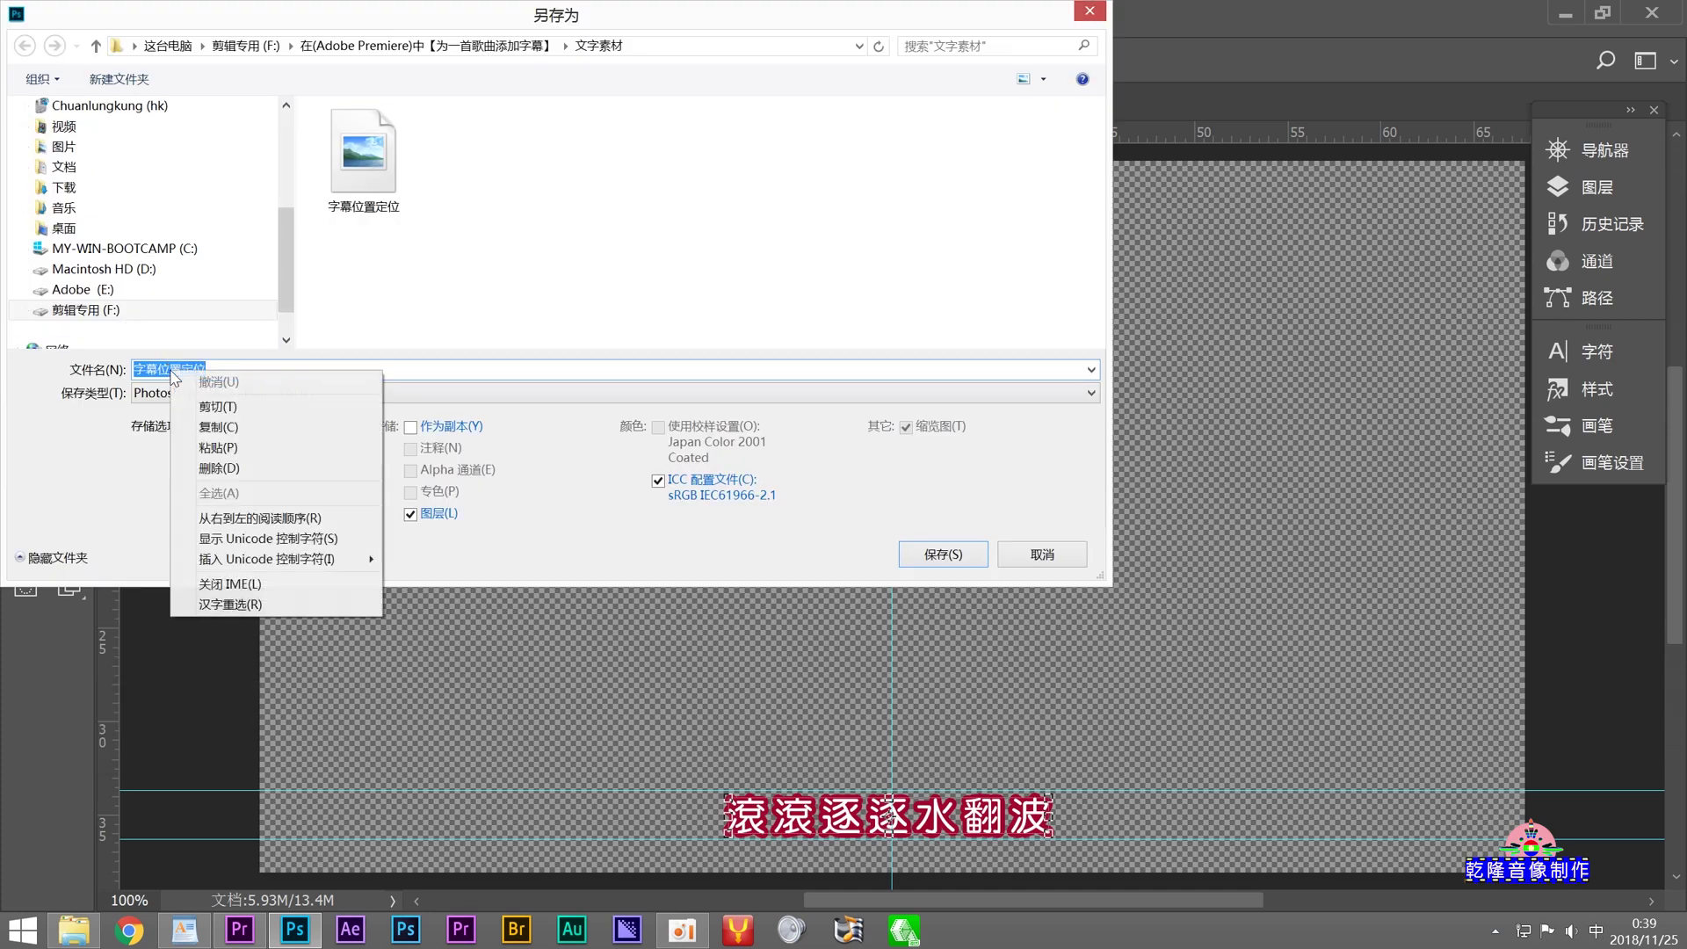
pyautogui.click(207, 450)
pyautogui.click(971, 554)
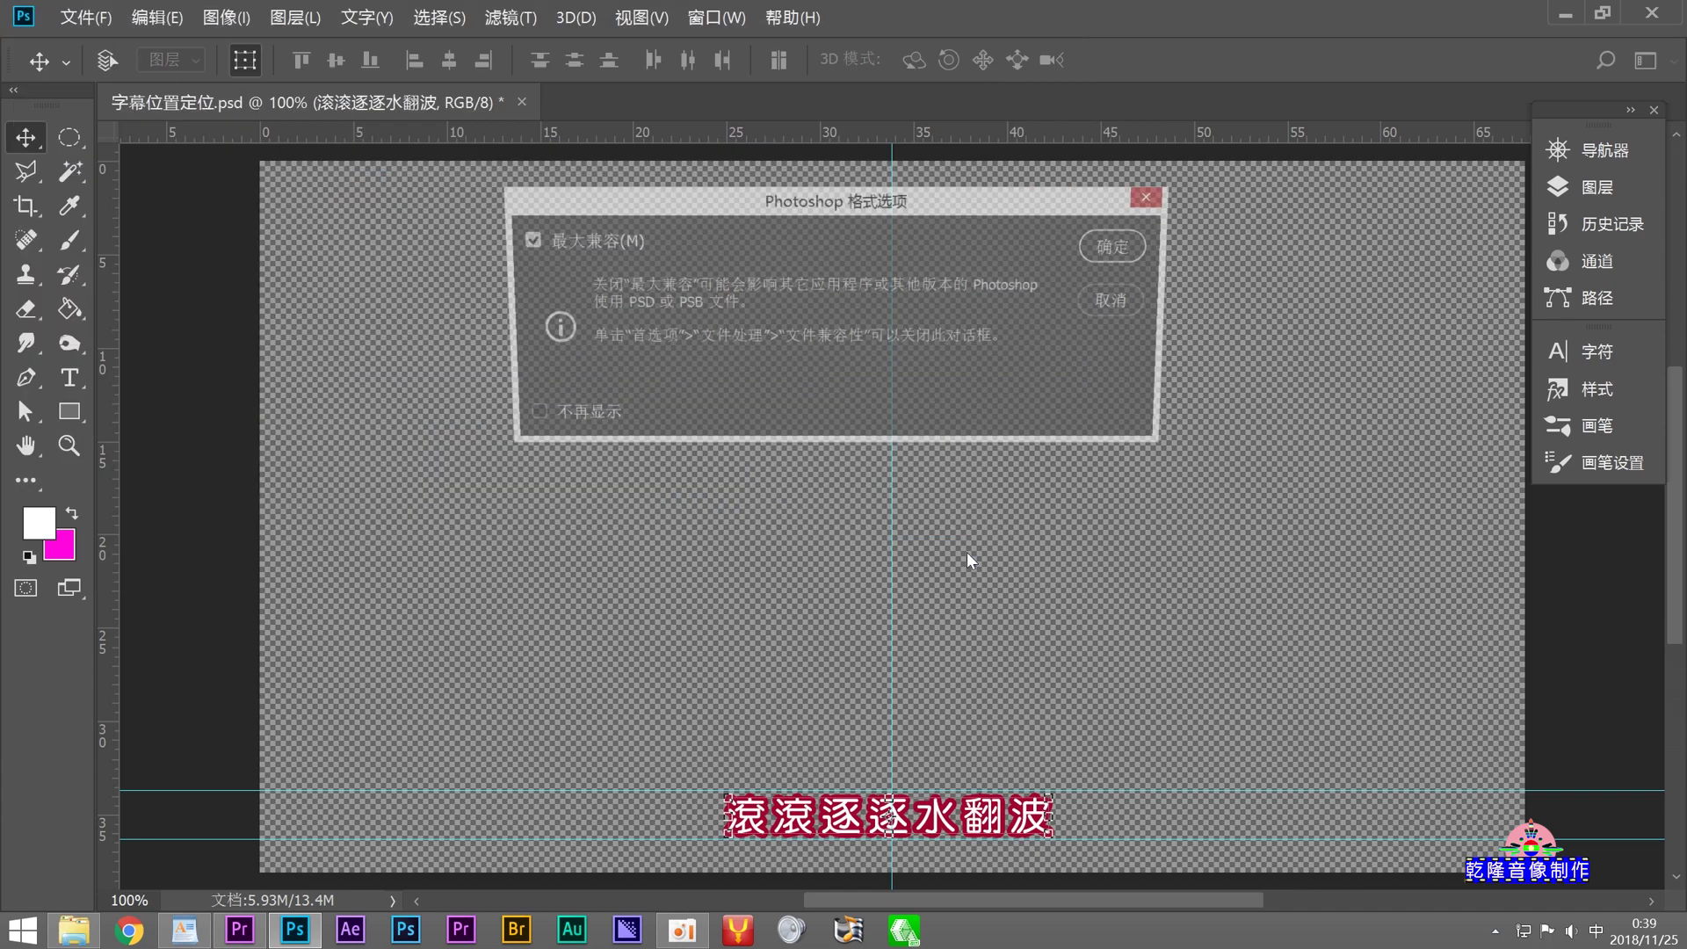
pyautogui.click(1114, 250)
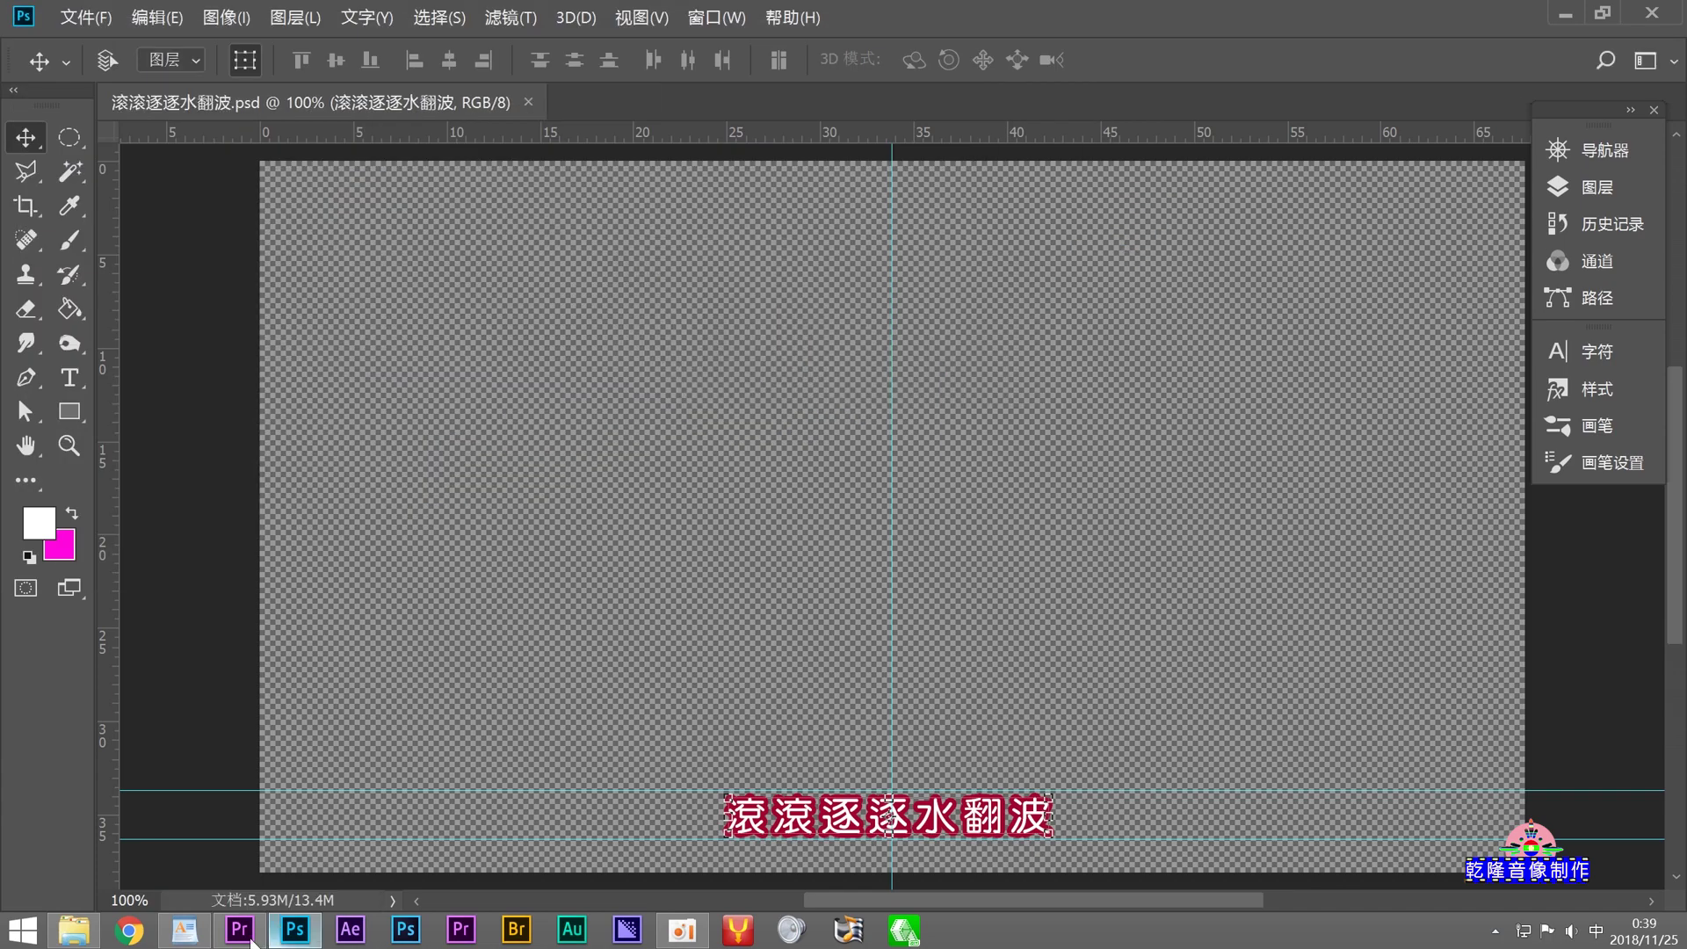
pyautogui.click(238, 929)
pyautogui.click(353, 158)
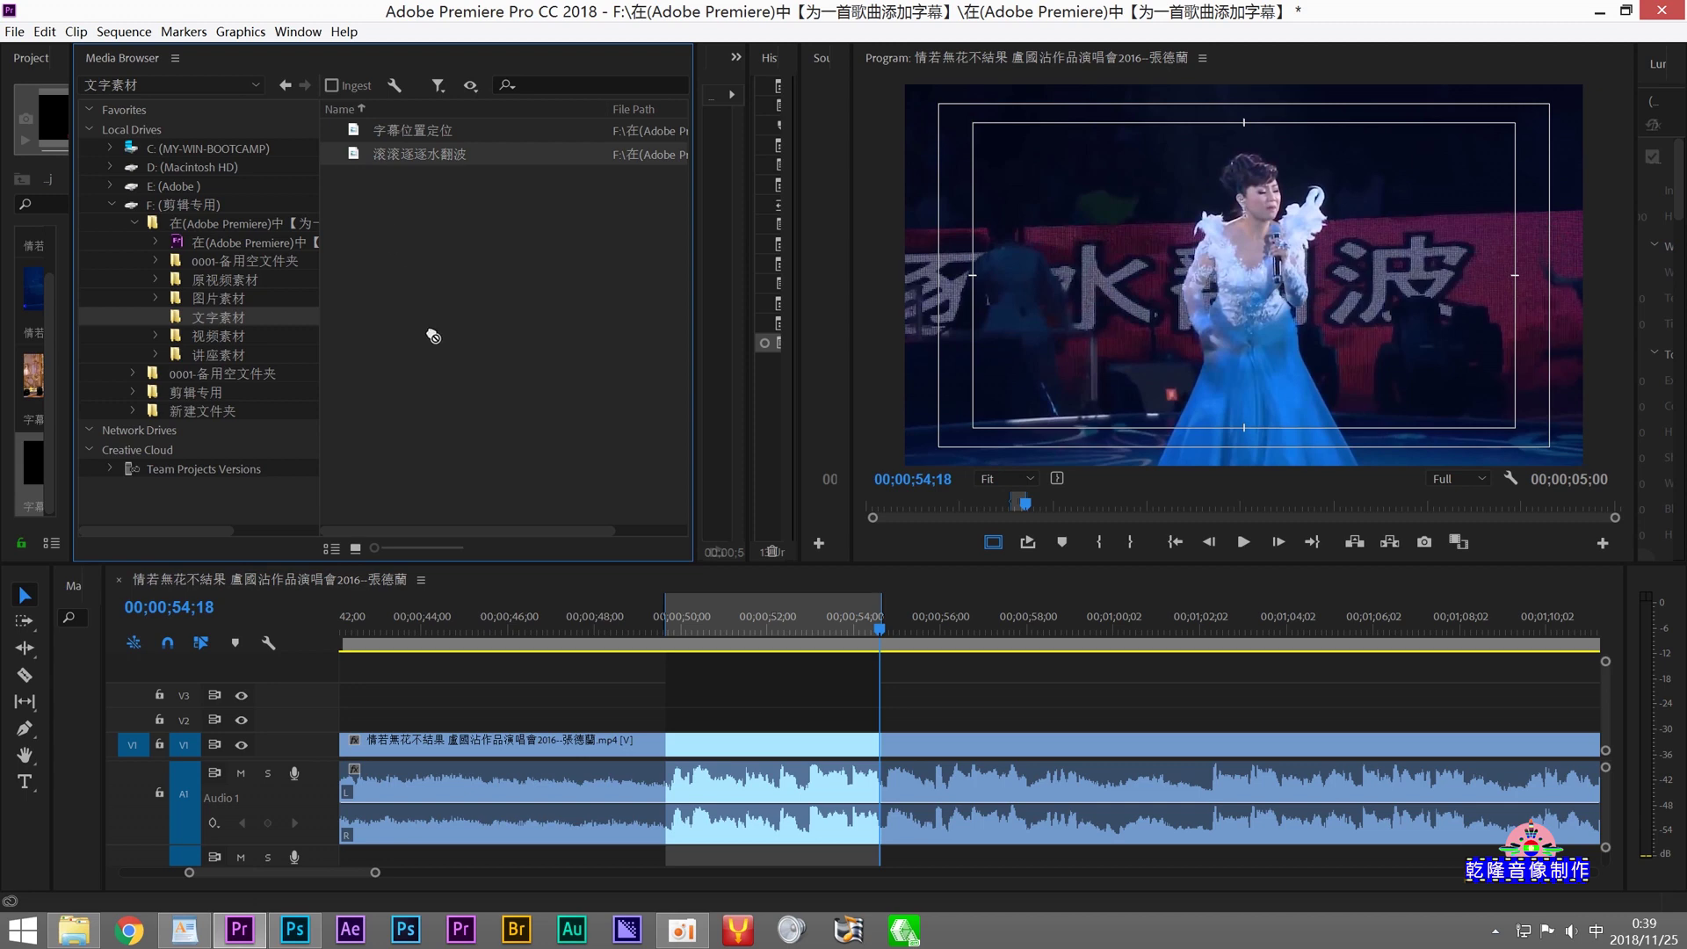
# Step: Place 滚滚逐逐水翻波.psd on track V2 at the in point and preview it
pyautogui.moveTo(624, 617); pyautogui.dragTo(690, 716)
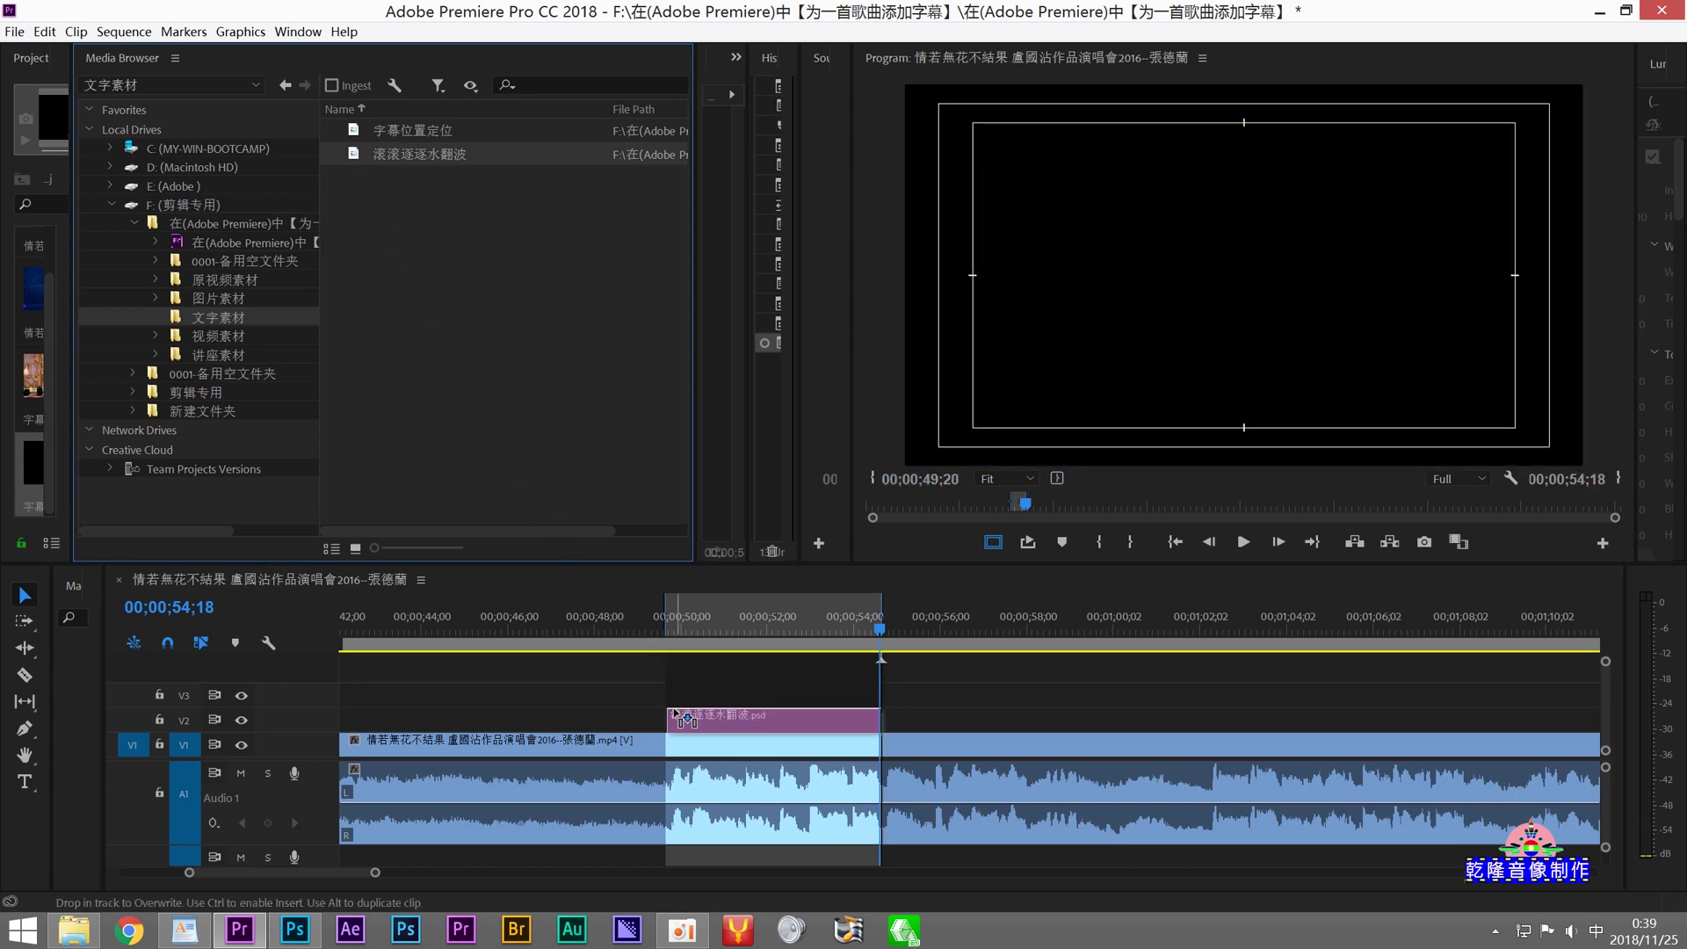
pyautogui.click(1241, 542)
pyautogui.click(1240, 543)
# Step: Extend the subtitle's end to about 00;00;55;22, set the out point, and step forward three frames
pyautogui.moveTo(880, 716); pyautogui.dragTo(928, 716)
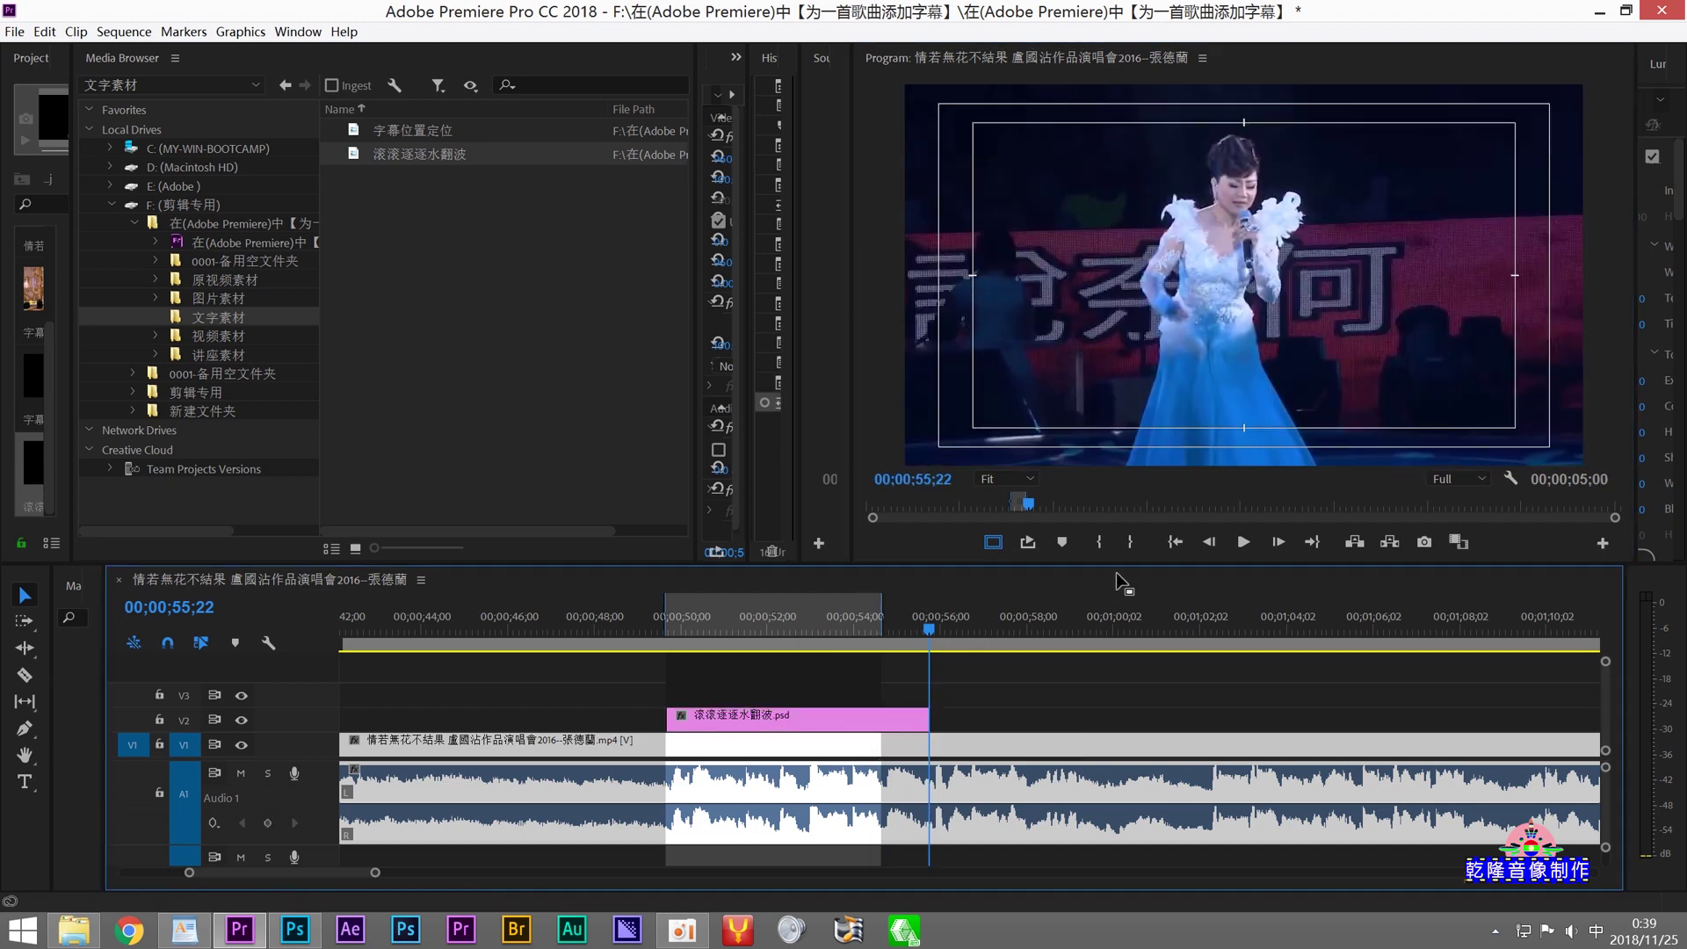
pyautogui.click(1125, 545)
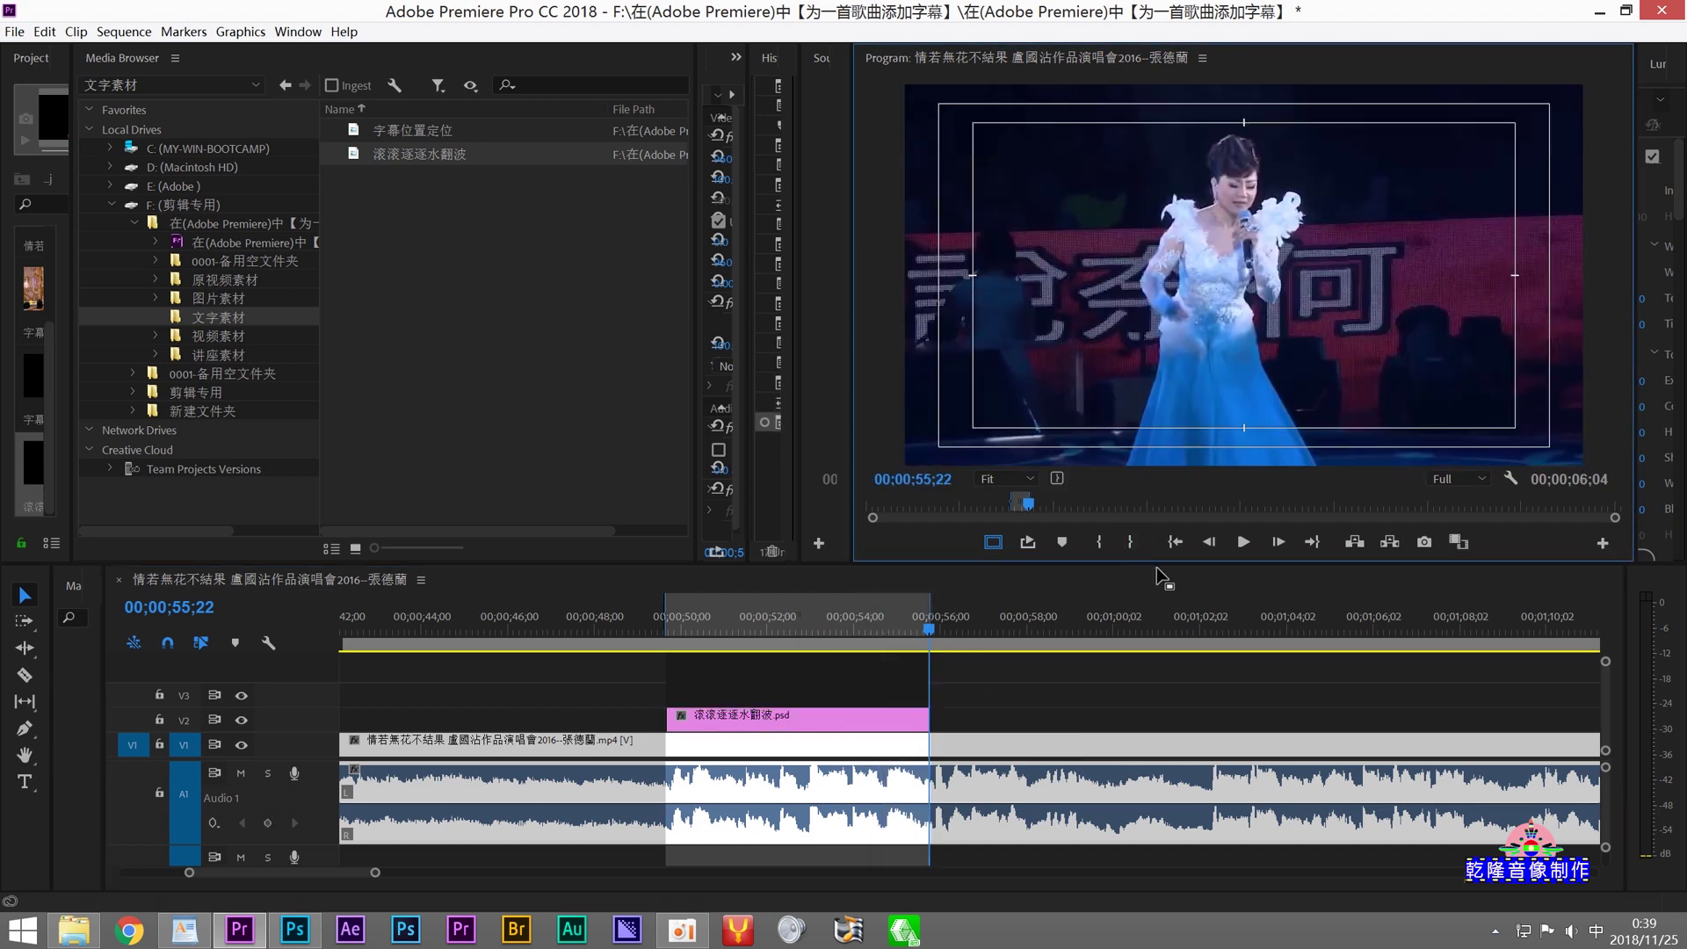
pyautogui.click(1273, 541)
pyautogui.click(1273, 541)
pyautogui.click(1272, 542)
pyautogui.click(1273, 542)
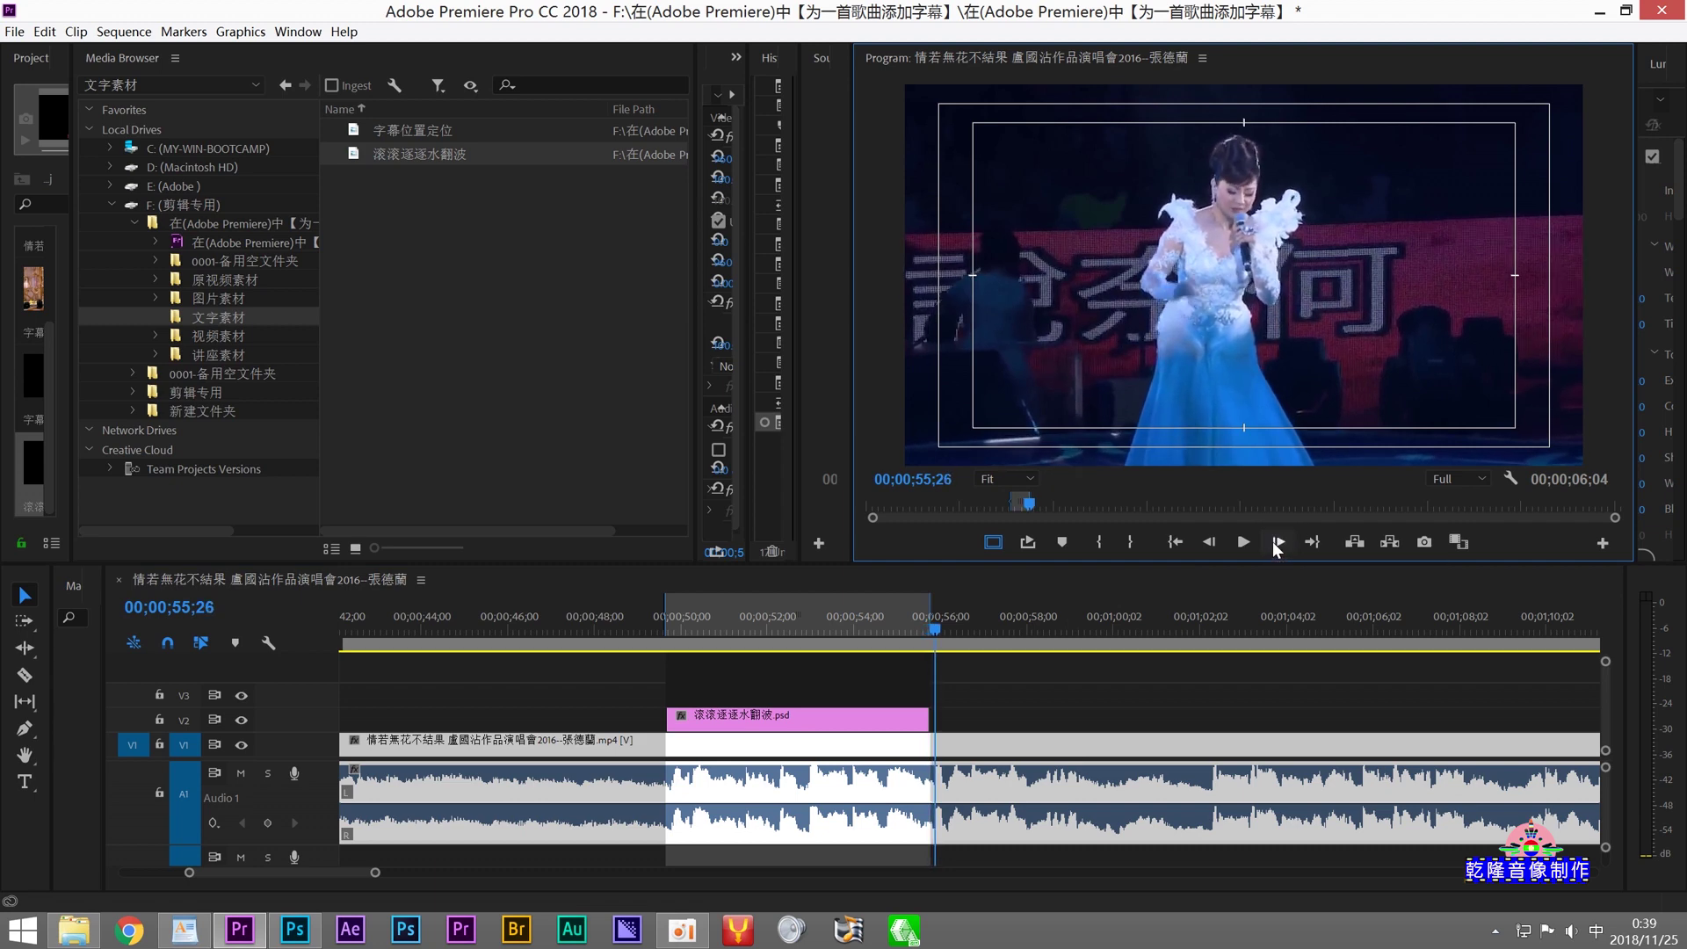
pyautogui.click(181, 931)
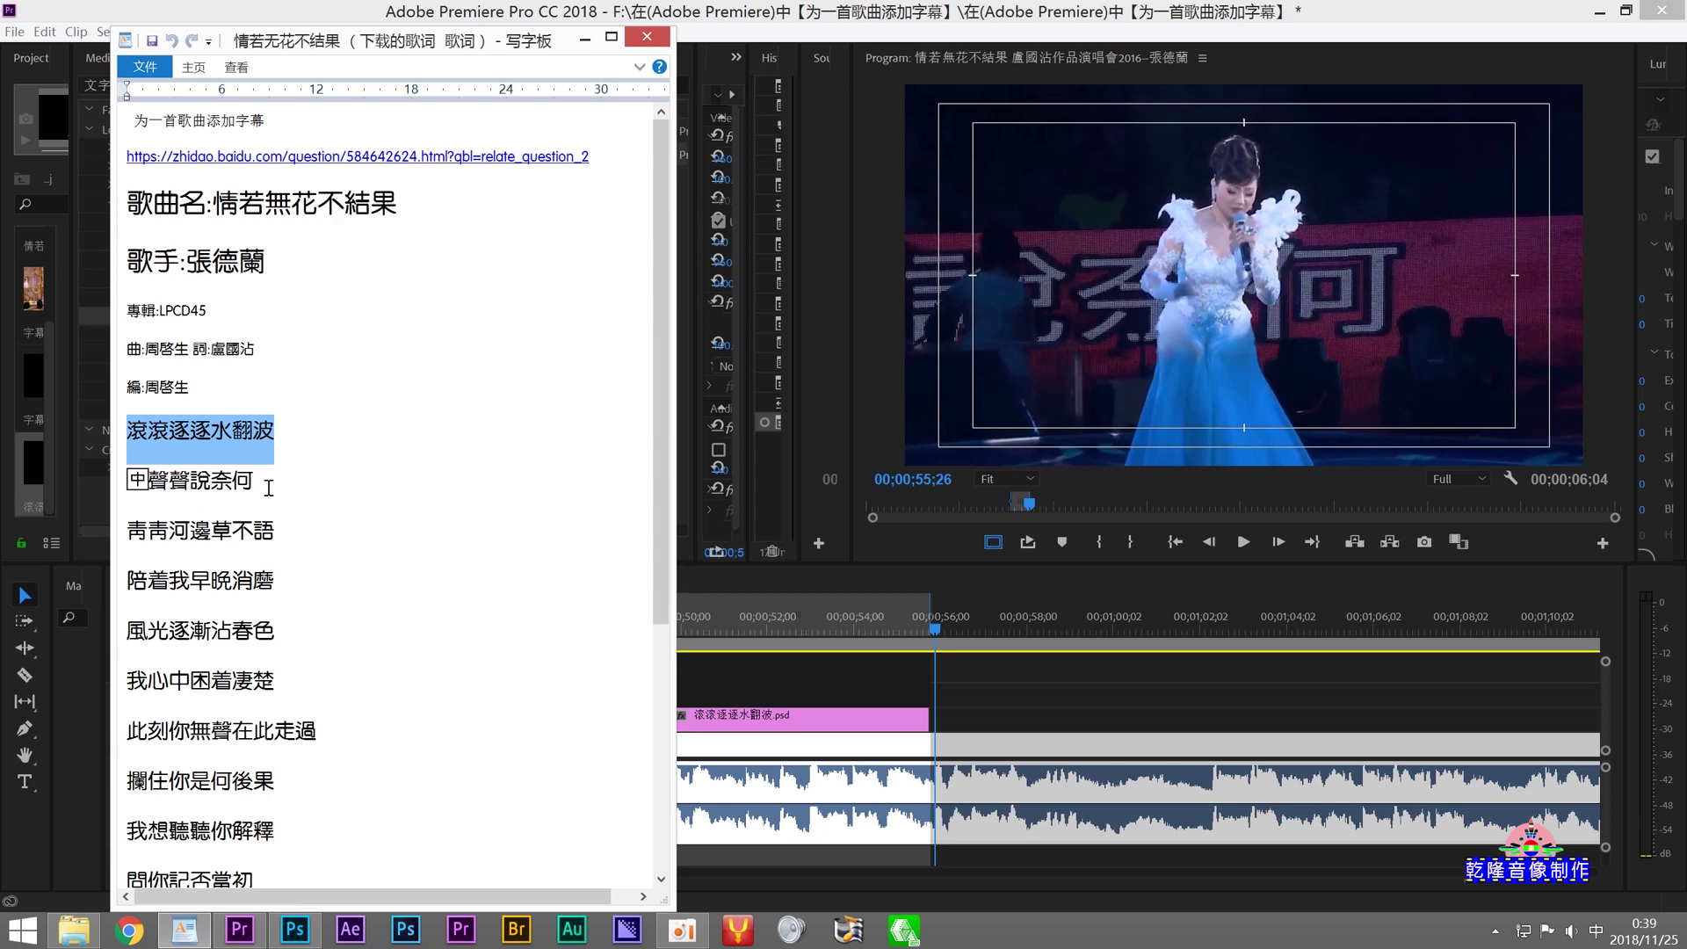
# Step: Select and copy the second lyric line 似聲聲說奈何, then return to Photoshop
pyautogui.moveTo(268, 486); pyautogui.dragTo(134, 484)
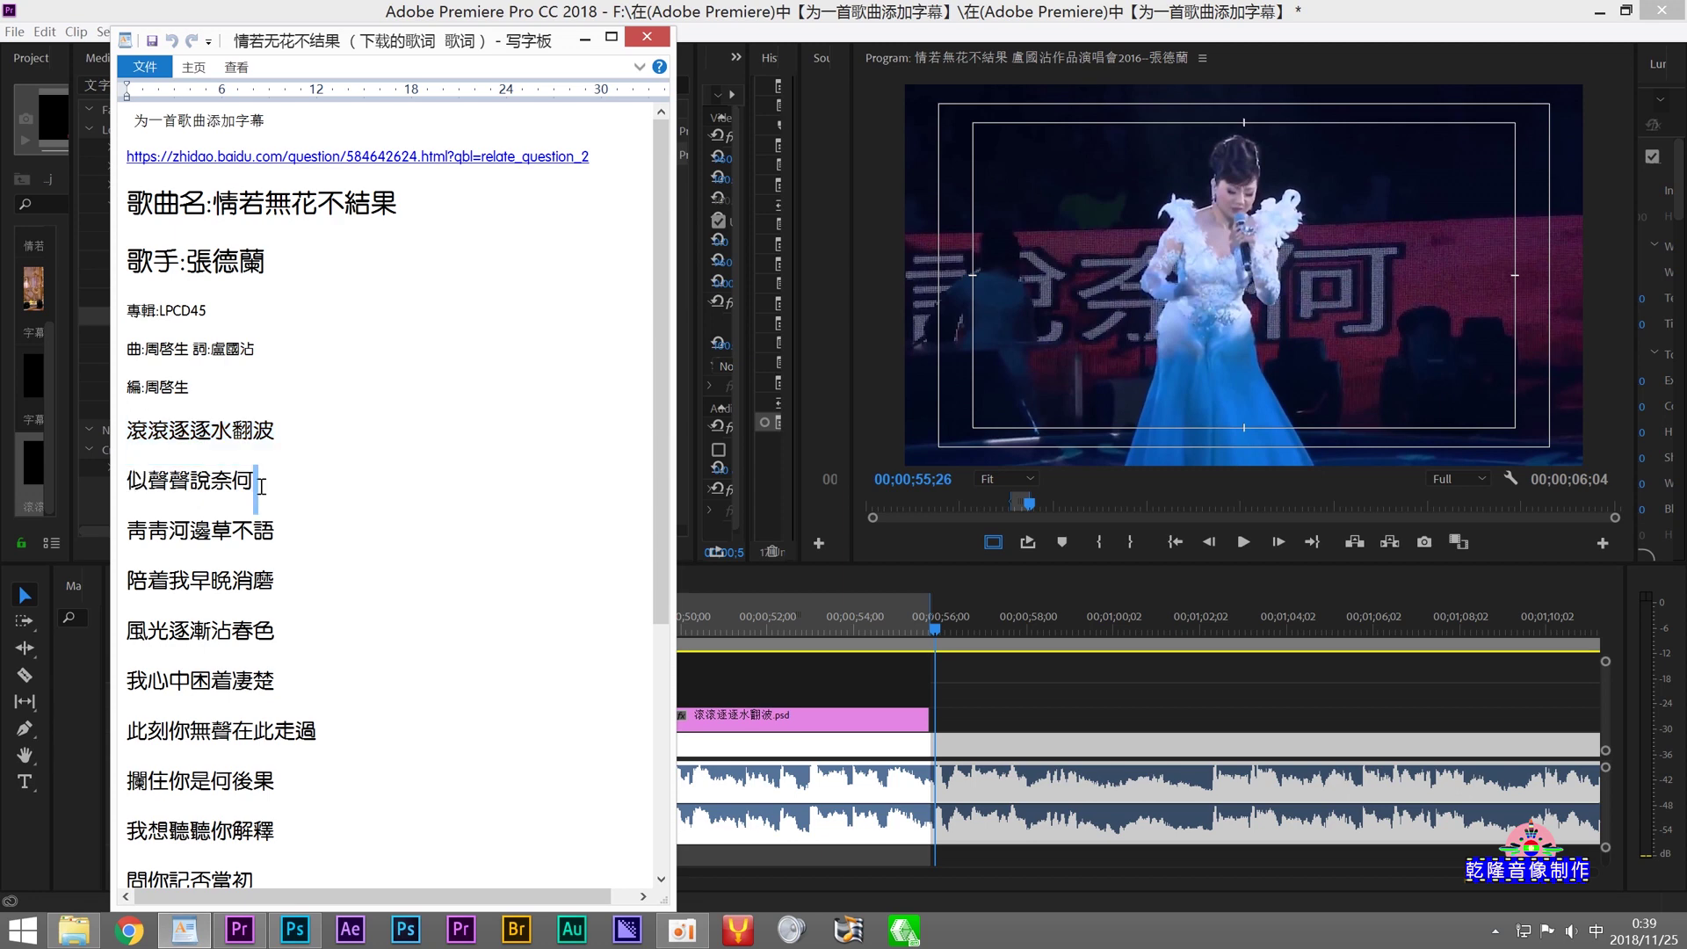
pyautogui.rightClick(163, 488)
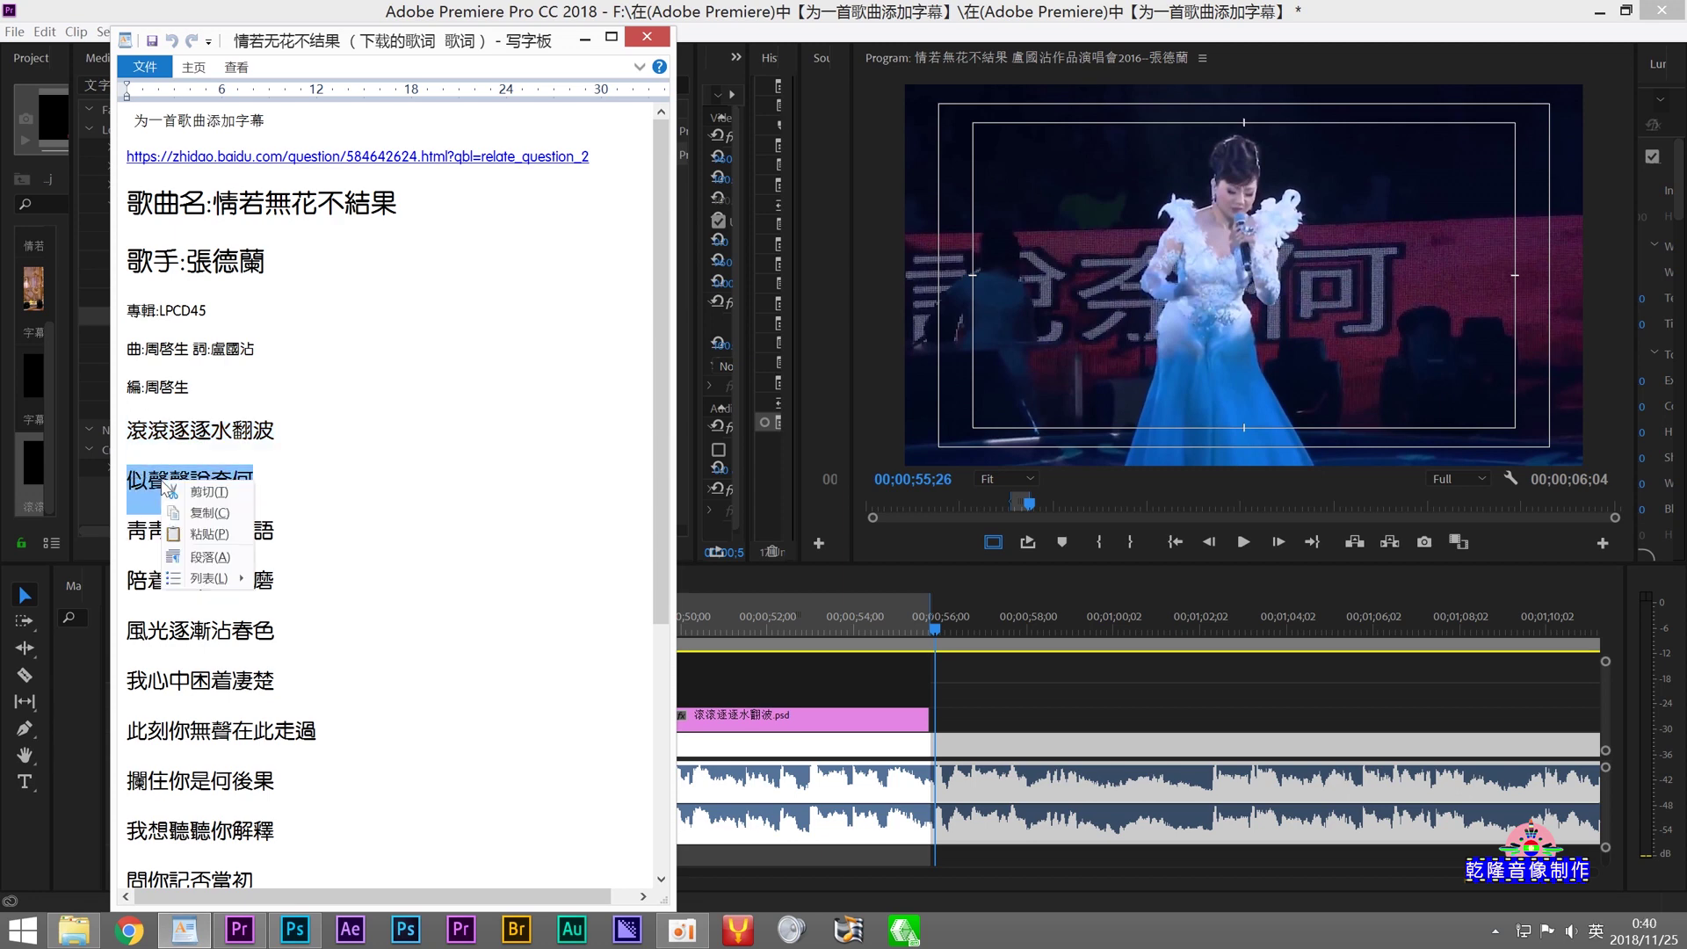
pyautogui.click(223, 514)
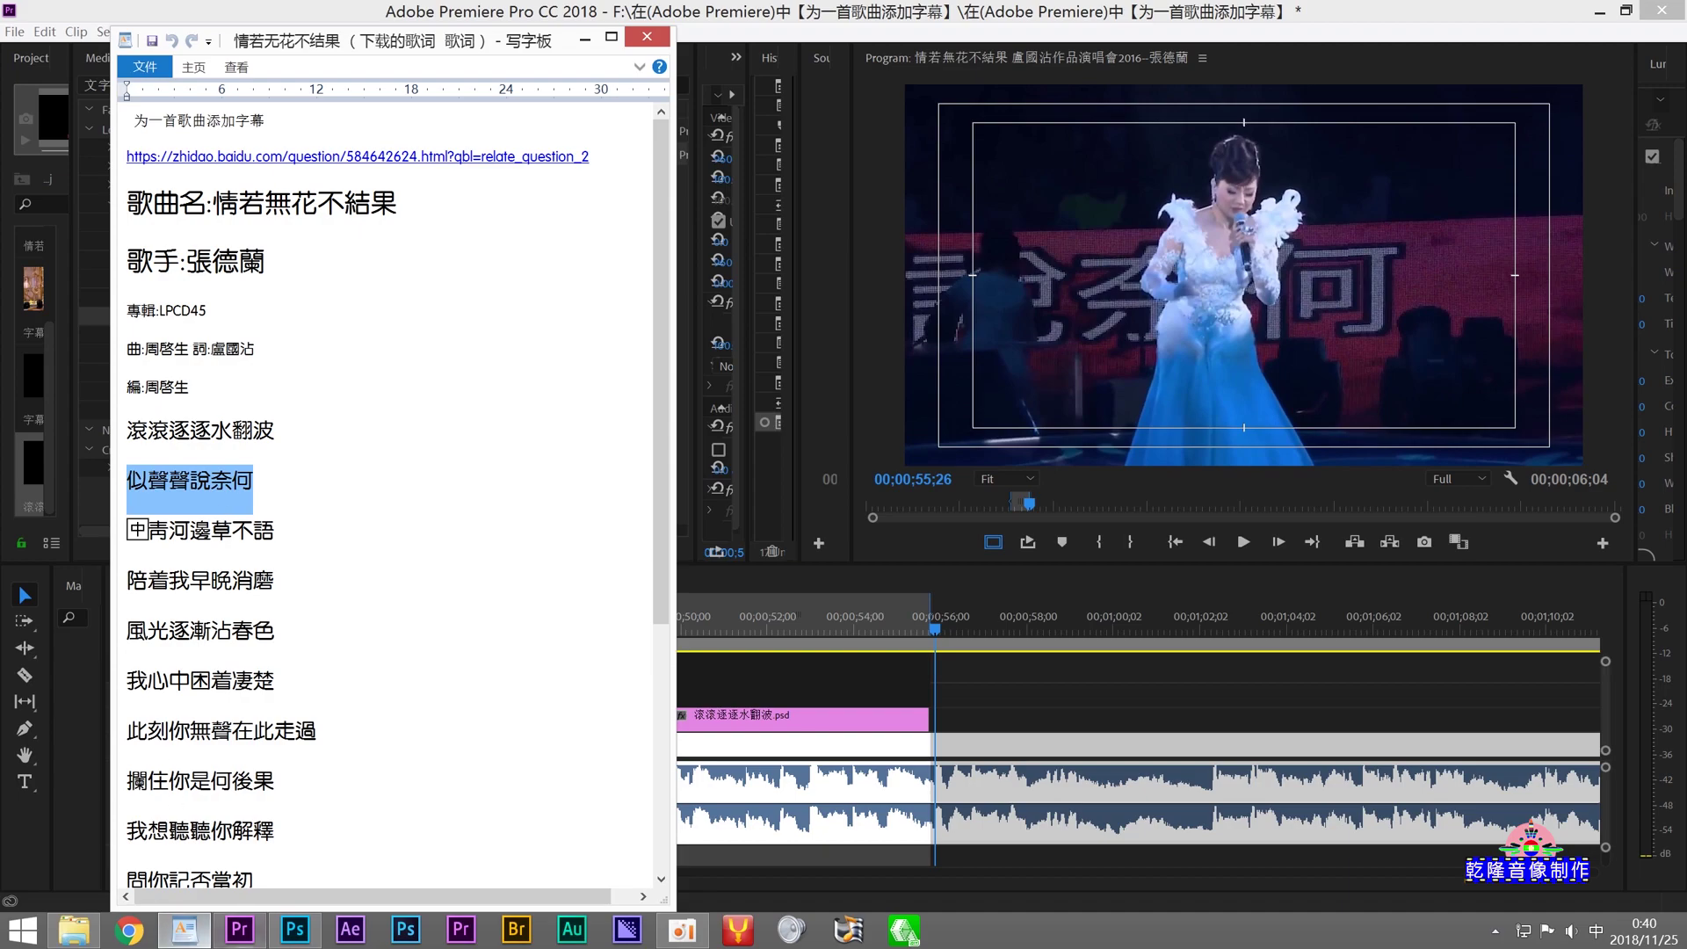
pyautogui.click(295, 930)
# Step: Replace the caption text with the pasted line 似聲聲說奈何 and commit it
pyautogui.press('t')
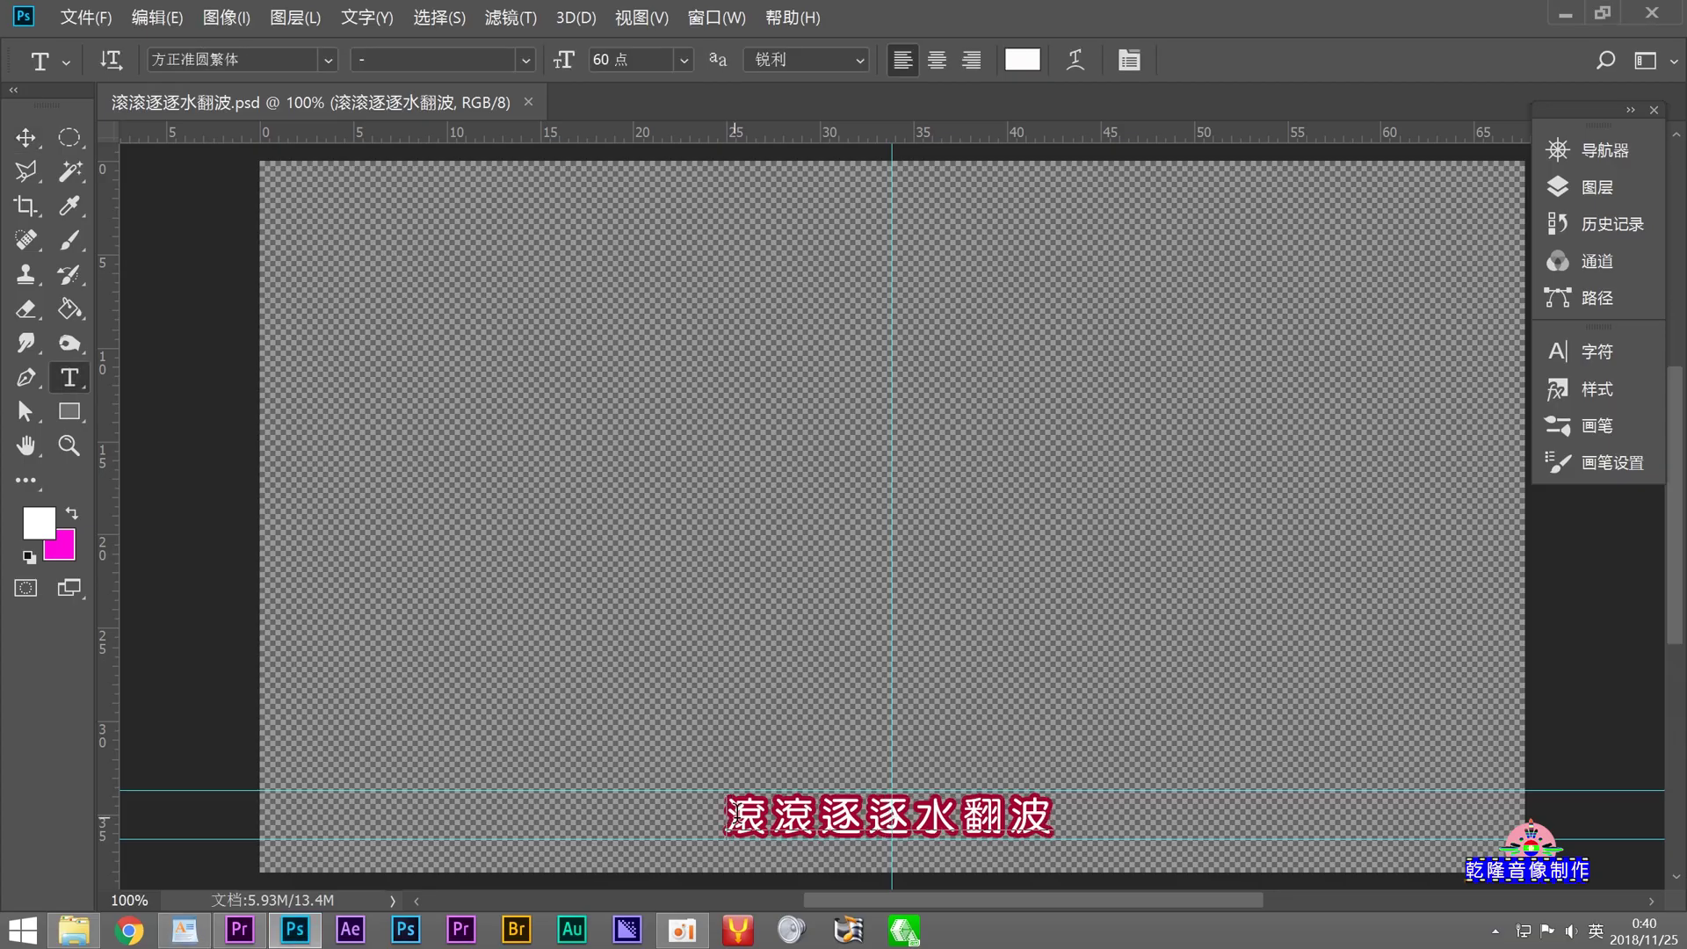
pyautogui.moveTo(726, 817); pyautogui.dragTo(1052, 816)
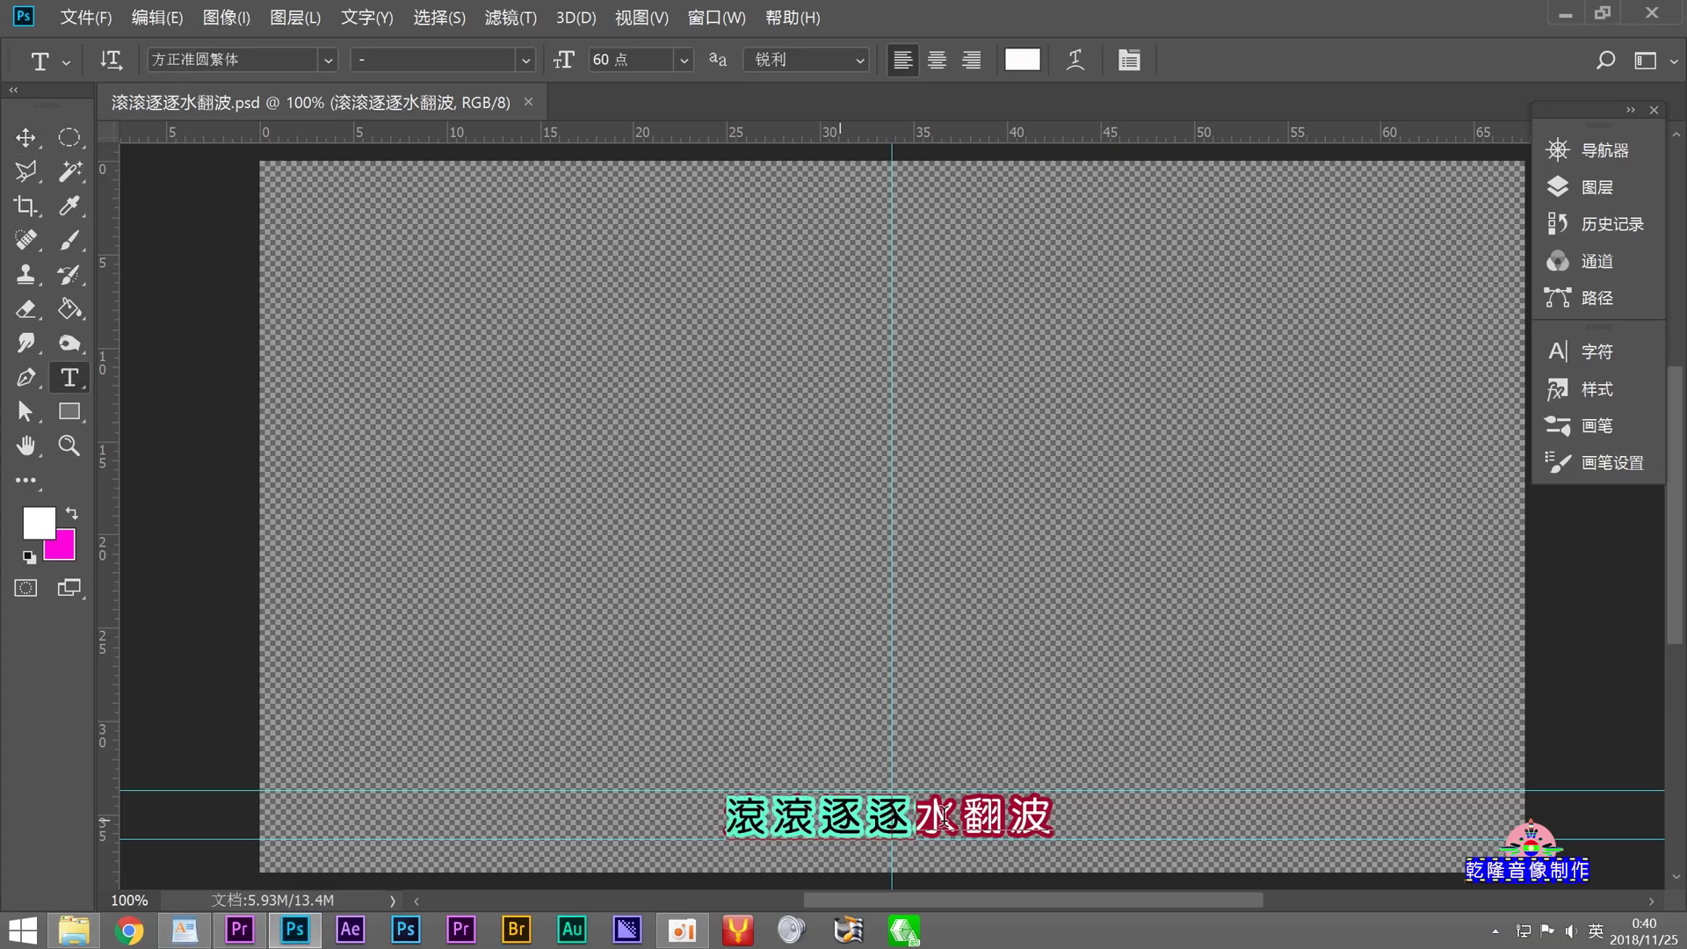
pyautogui.rightClick(794, 817)
pyautogui.click(824, 398)
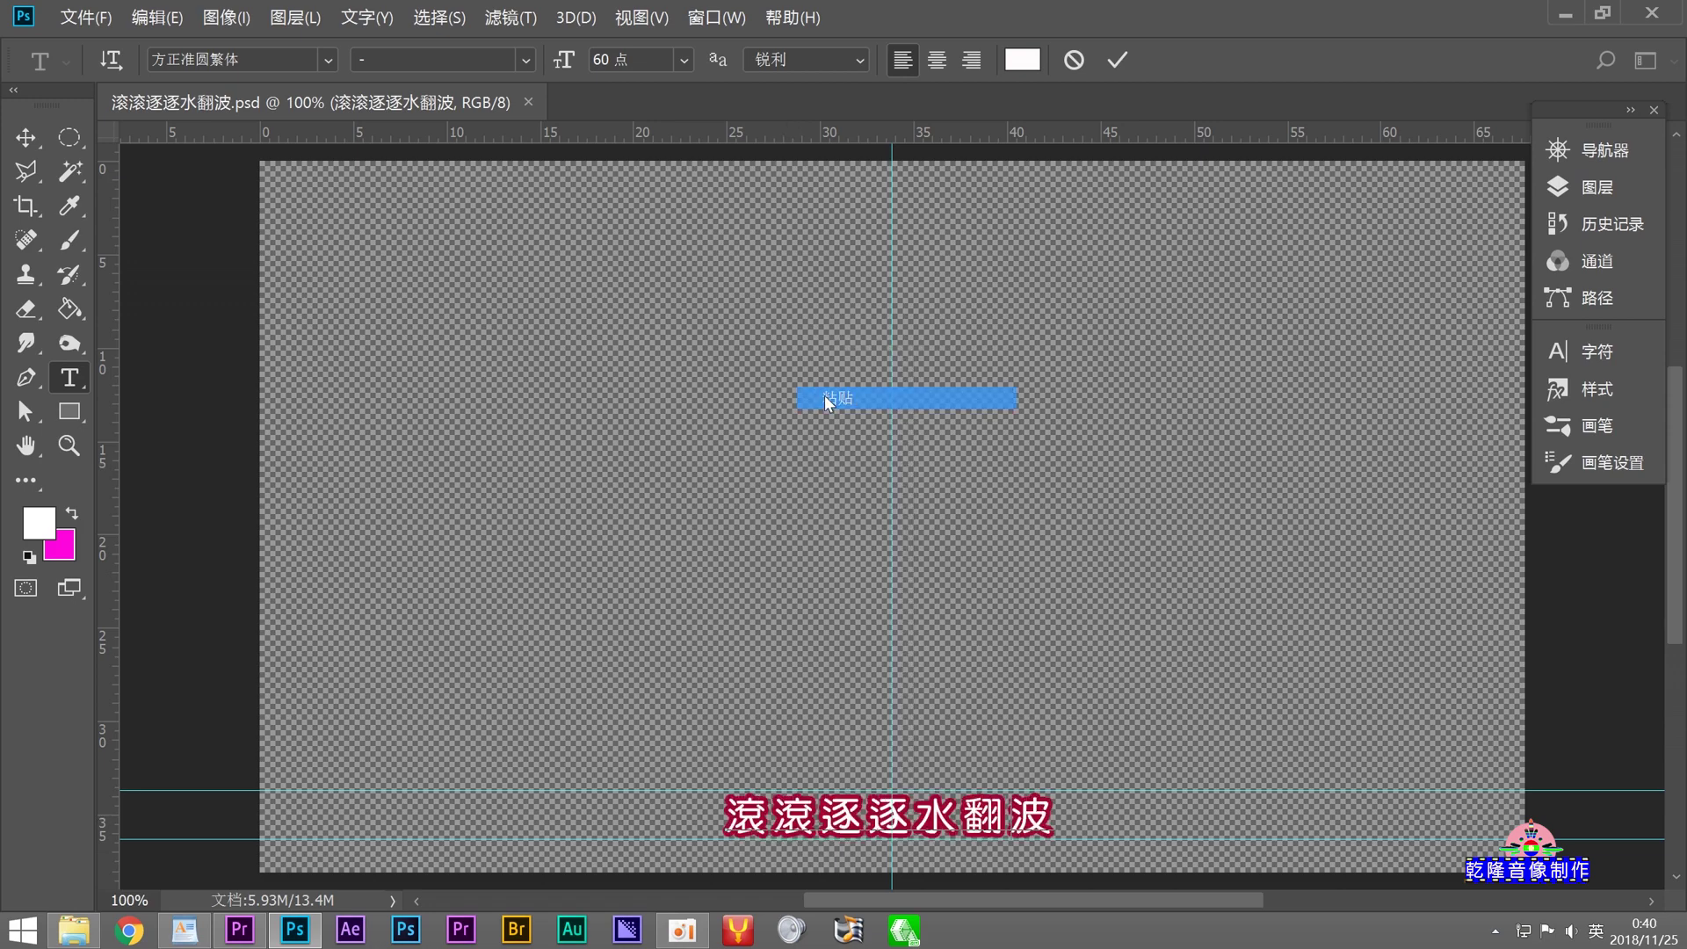
pyautogui.click(824, 398)
pyautogui.hotkey('ctrl', 't')
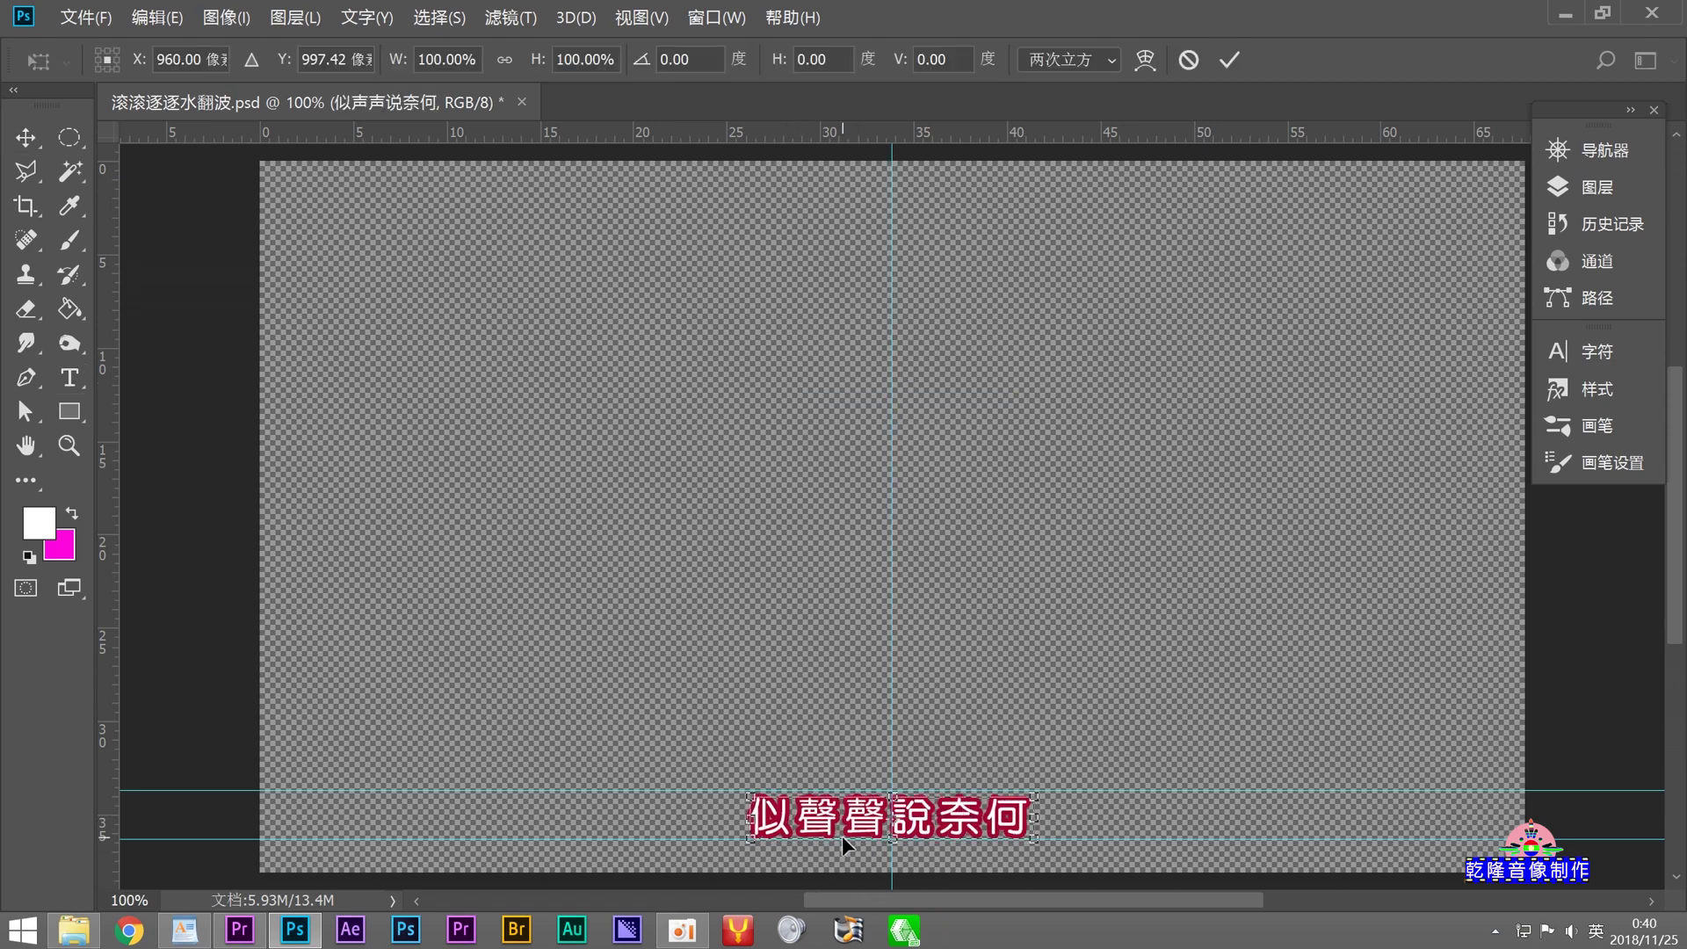
pyautogui.press('Return')
# Step: Save the subtitle as a new file 似声声说奈何.psd and switch to Premiere
pyautogui.click(77, 18)
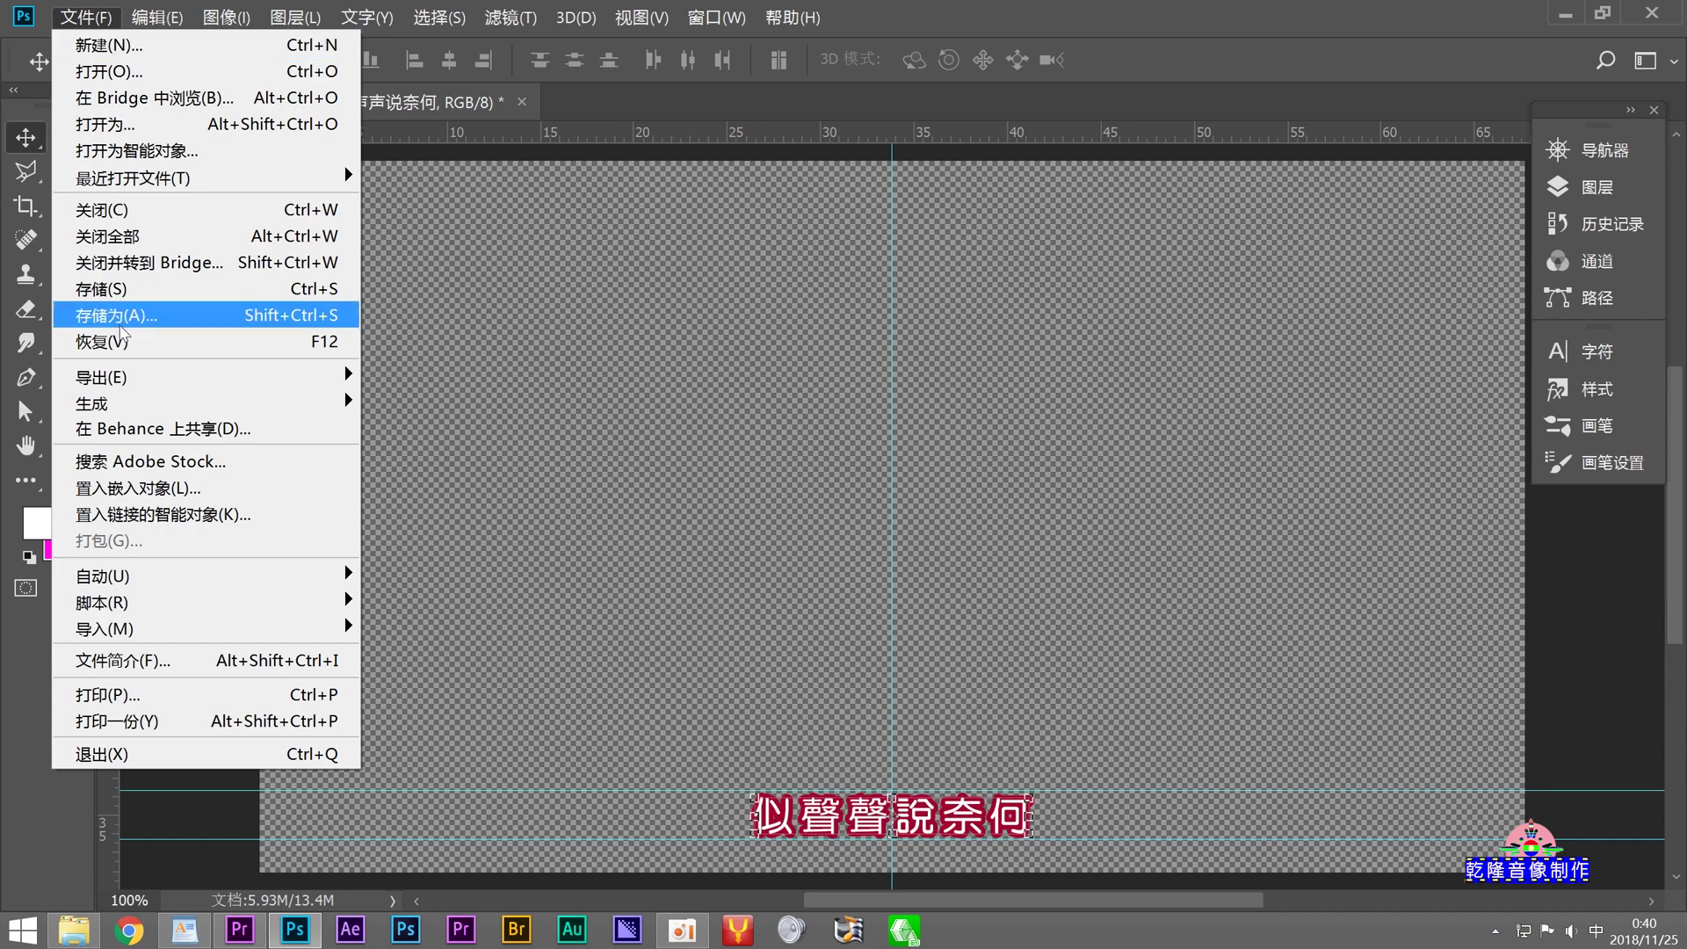
pyautogui.click(123, 315)
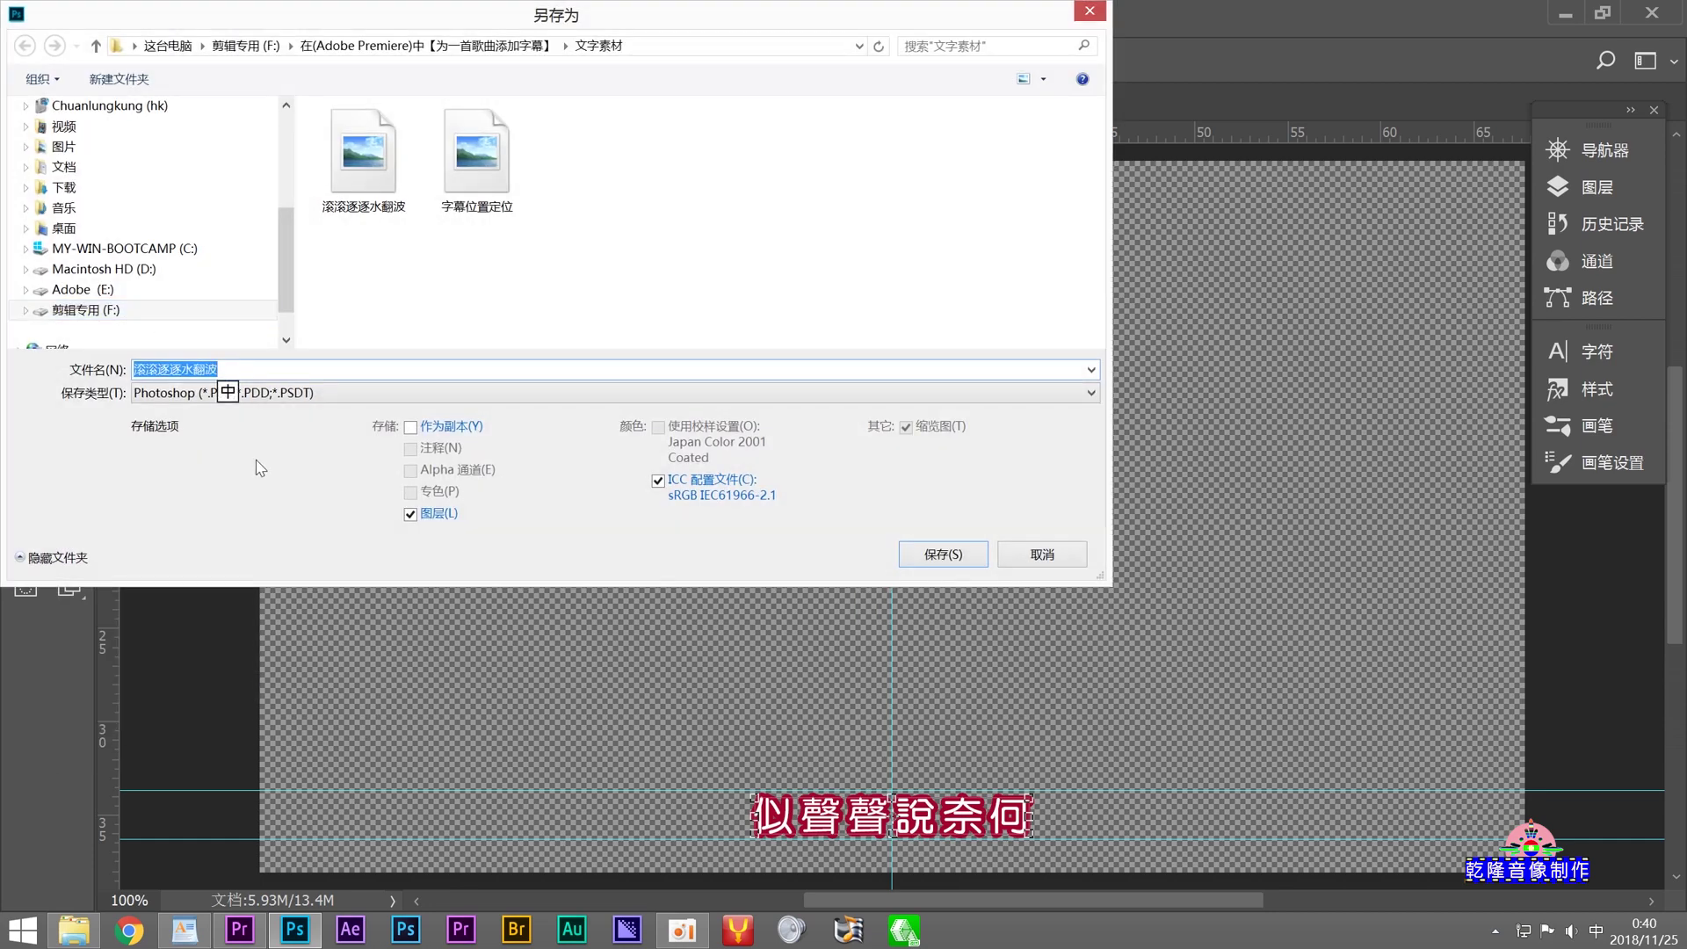
pyautogui.rightClick(194, 375)
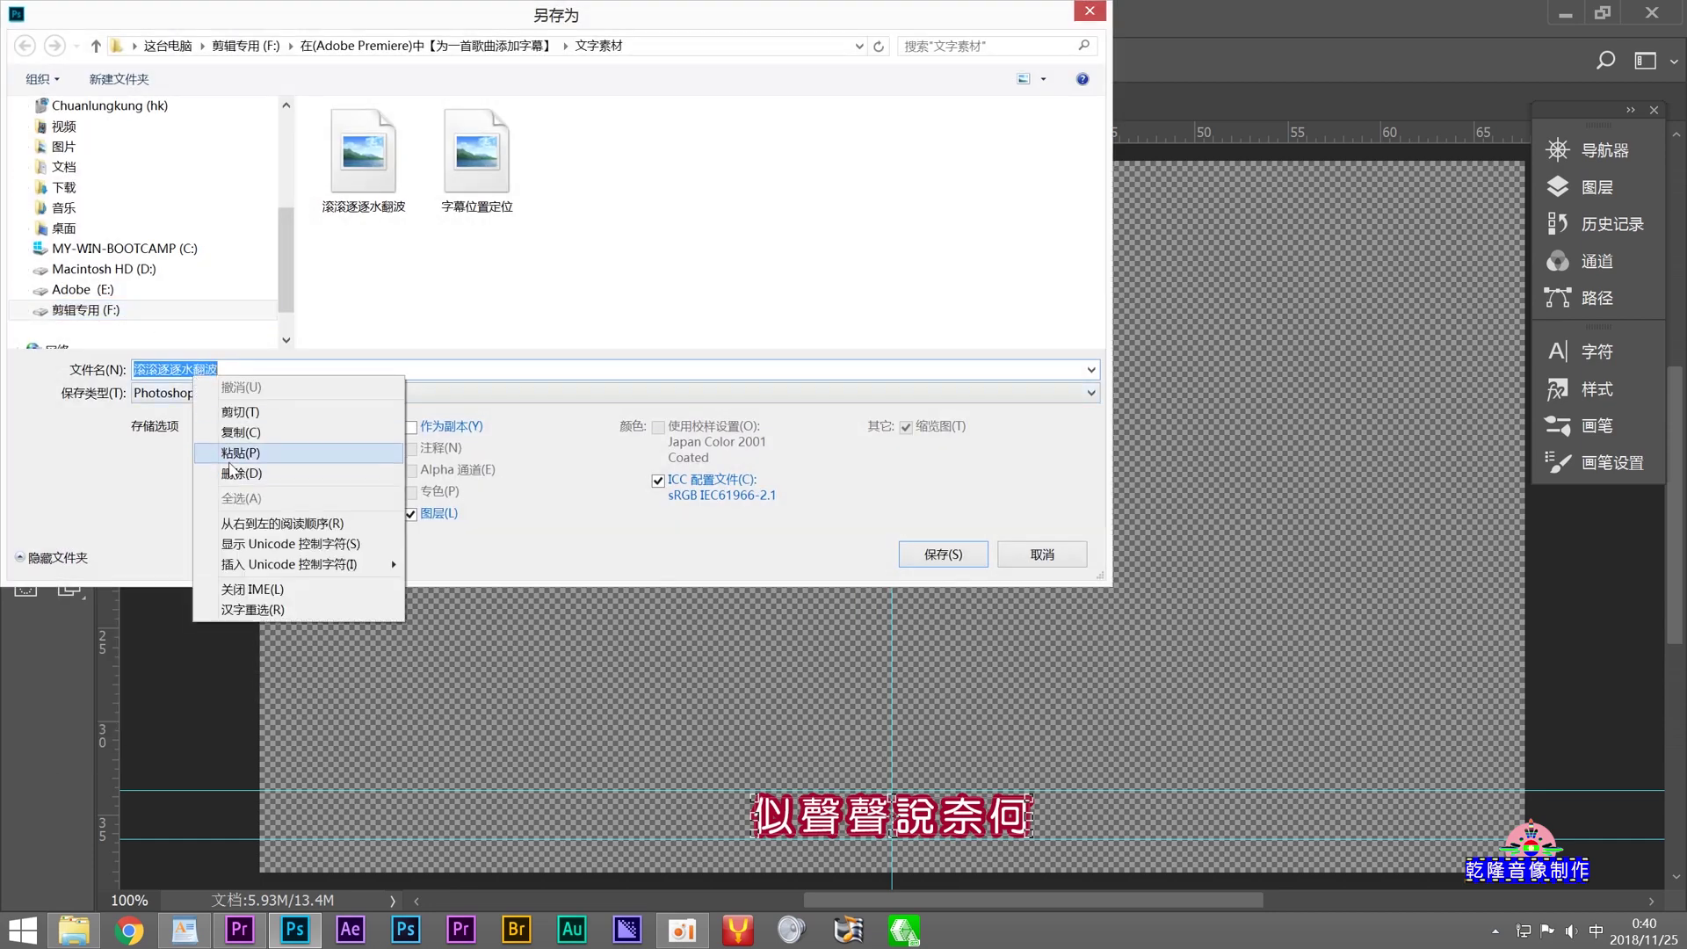
pyautogui.click(233, 453)
pyautogui.click(939, 555)
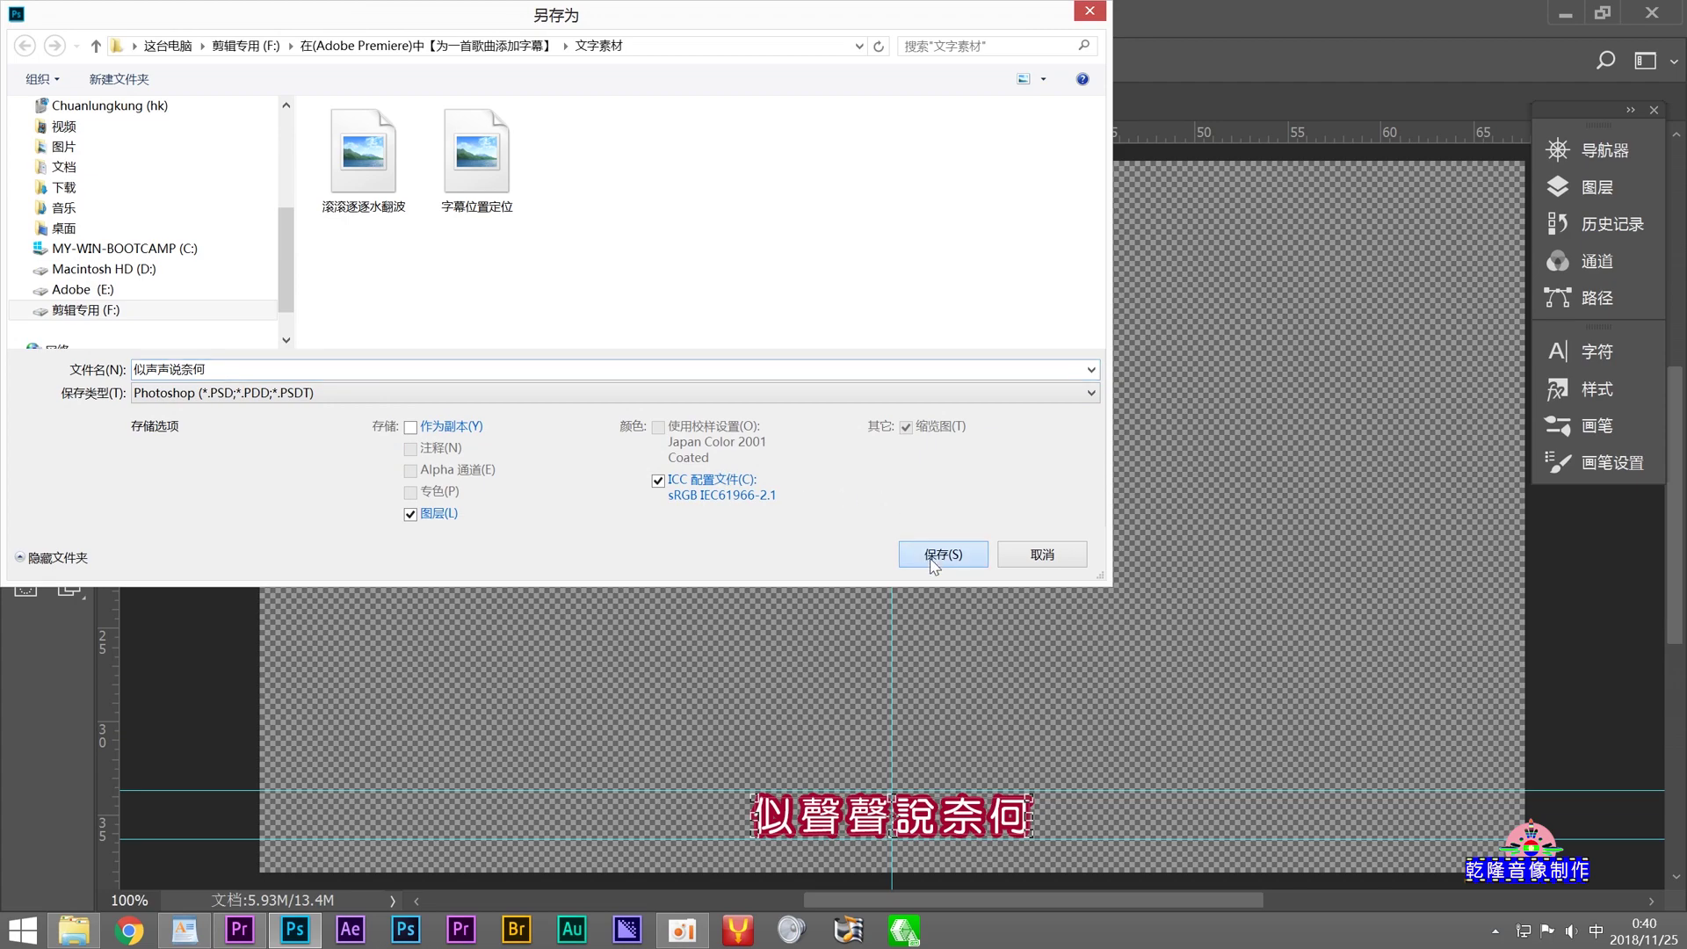
pyautogui.click(1120, 248)
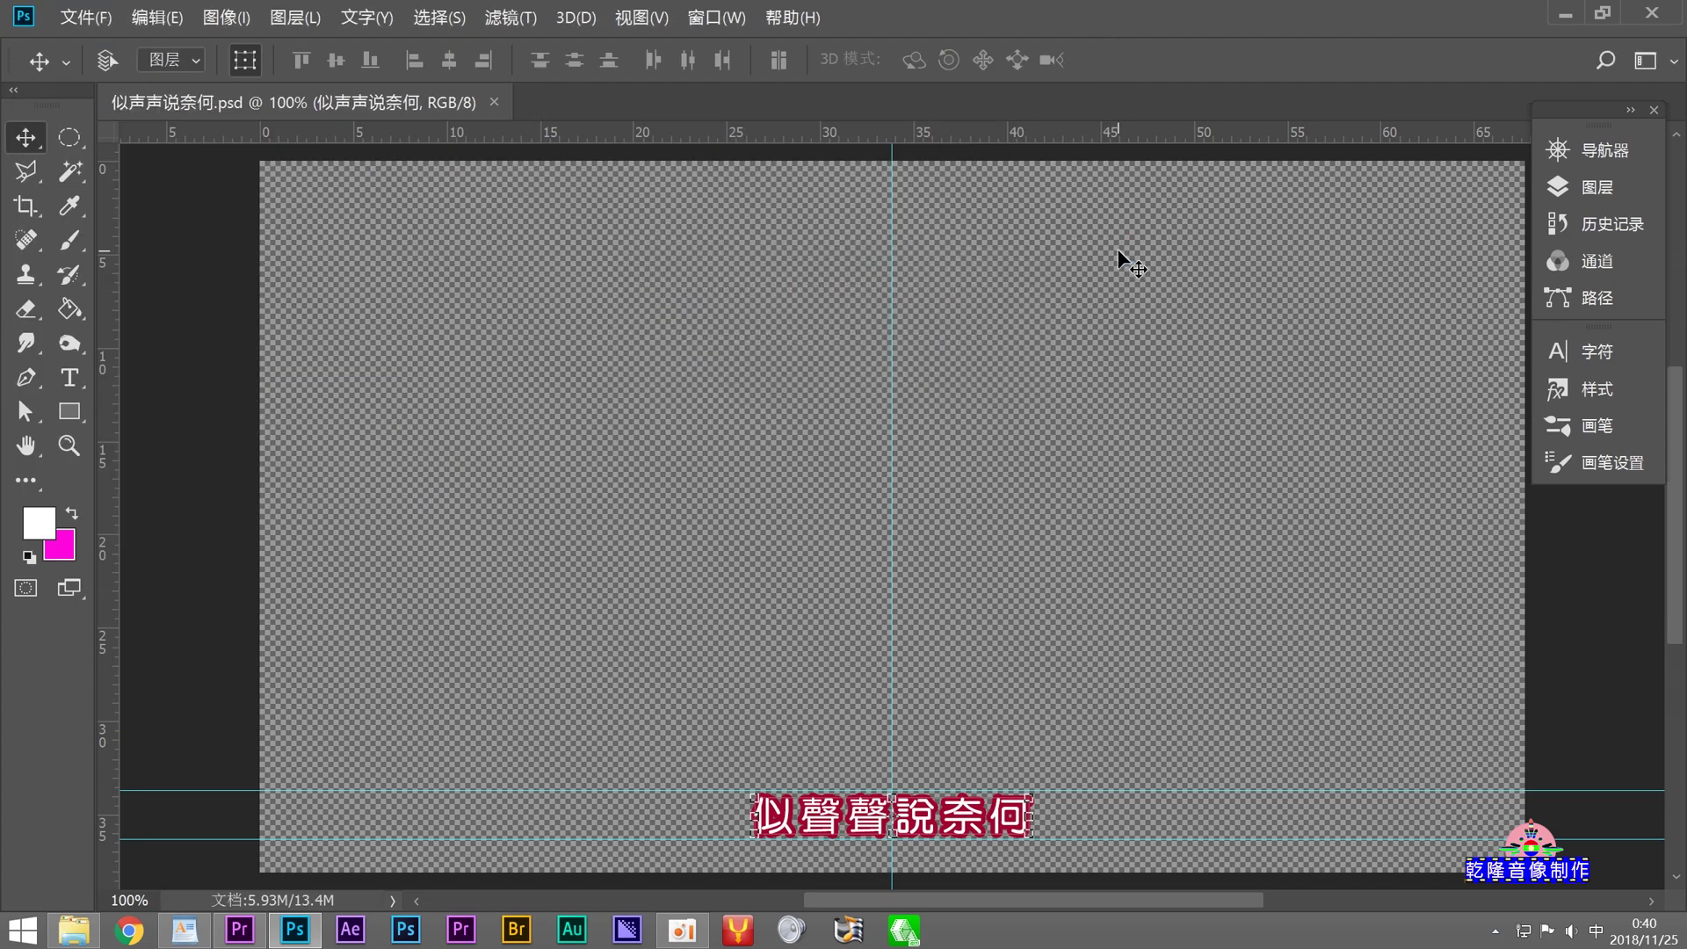
pyautogui.click(239, 928)
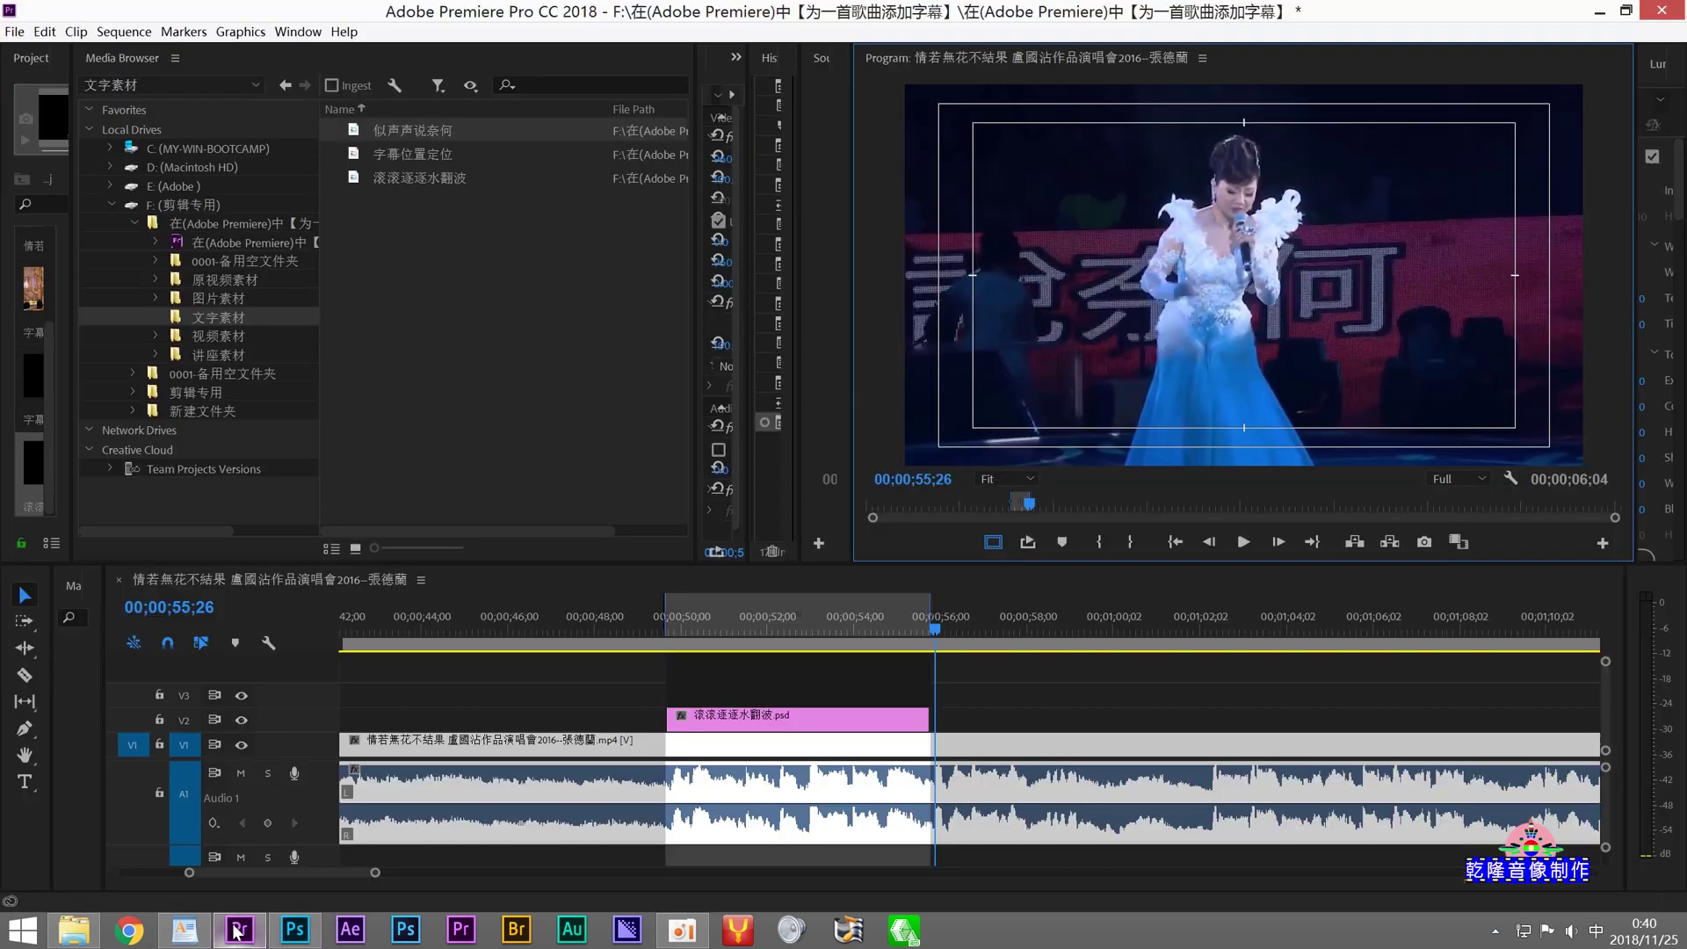
# Step: Place 似声声说奈何.psd on V2 right after the first subtitle and set an in point
pyautogui.click(359, 134)
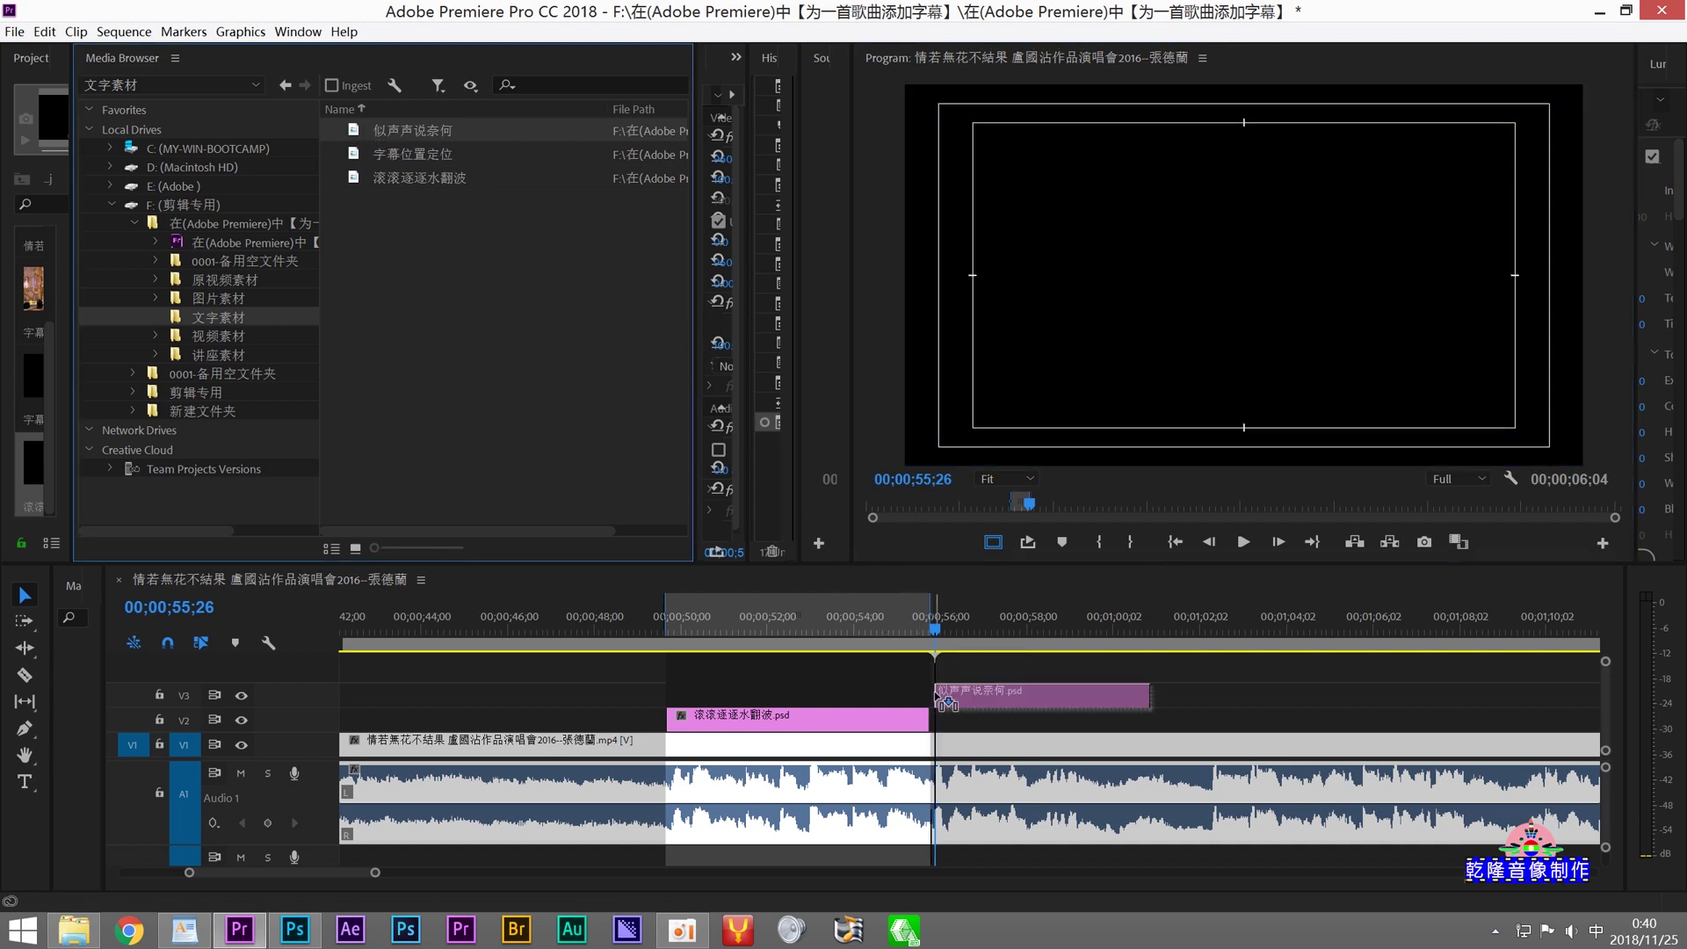
pyautogui.moveTo(840, 572); pyautogui.dragTo(957, 716)
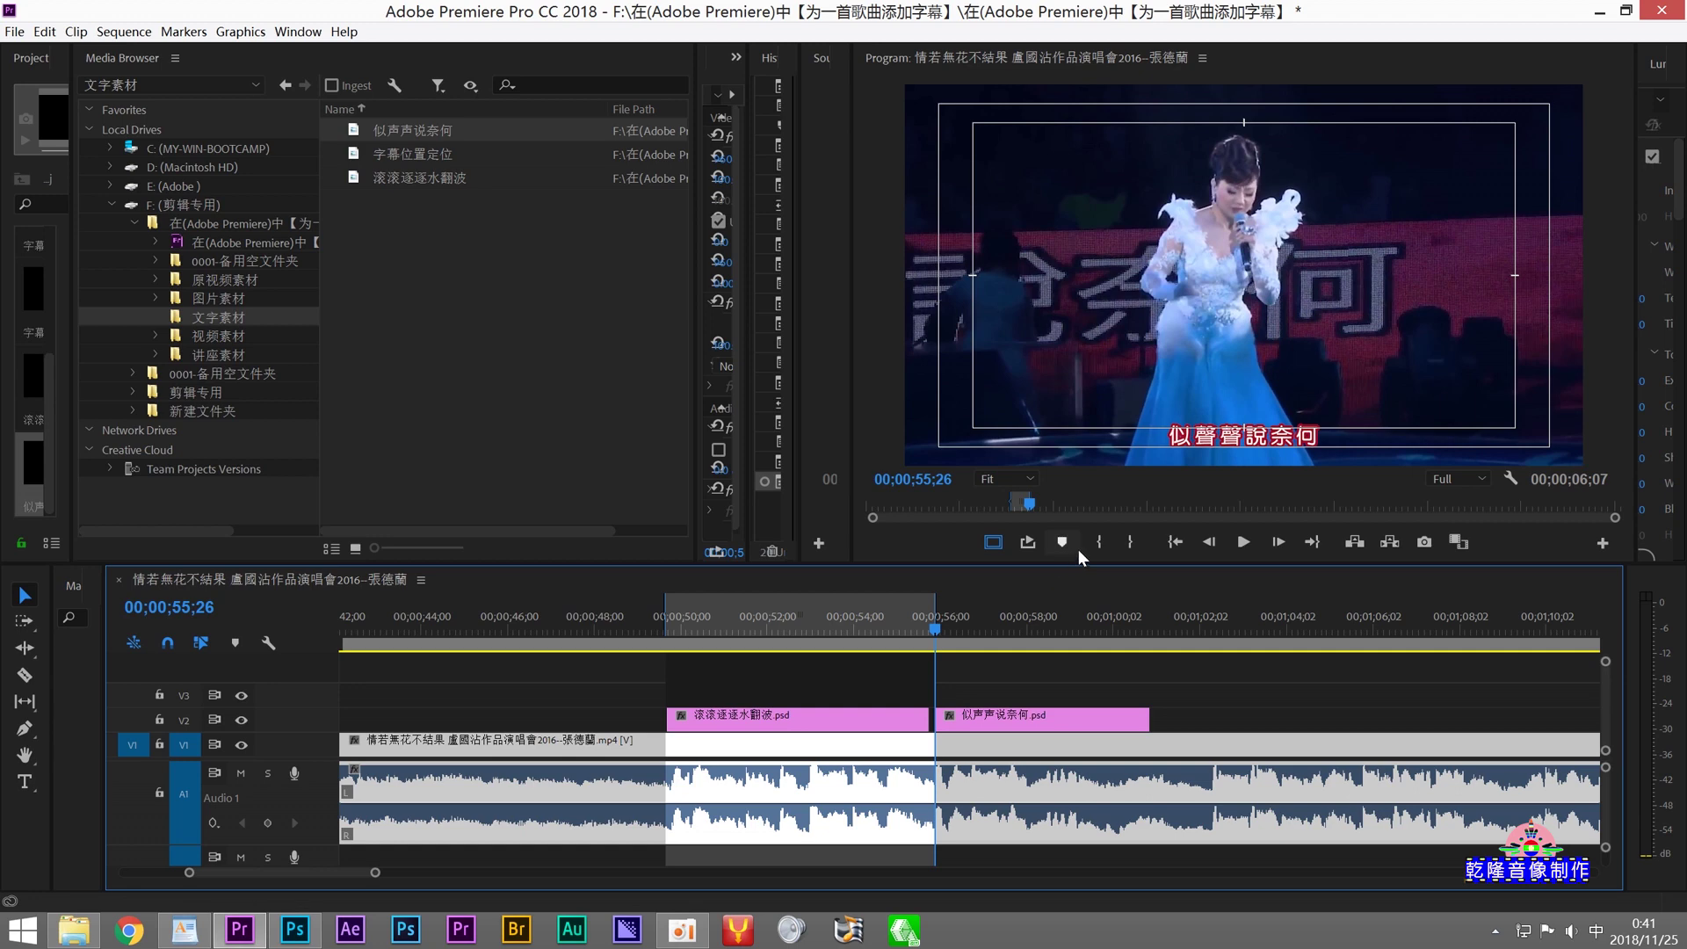
pyautogui.click(1102, 541)
# Step: Trim the clip to end where the line finishes at 00;01;02;04, then set the next in point three frames later
pyautogui.click(1242, 542)
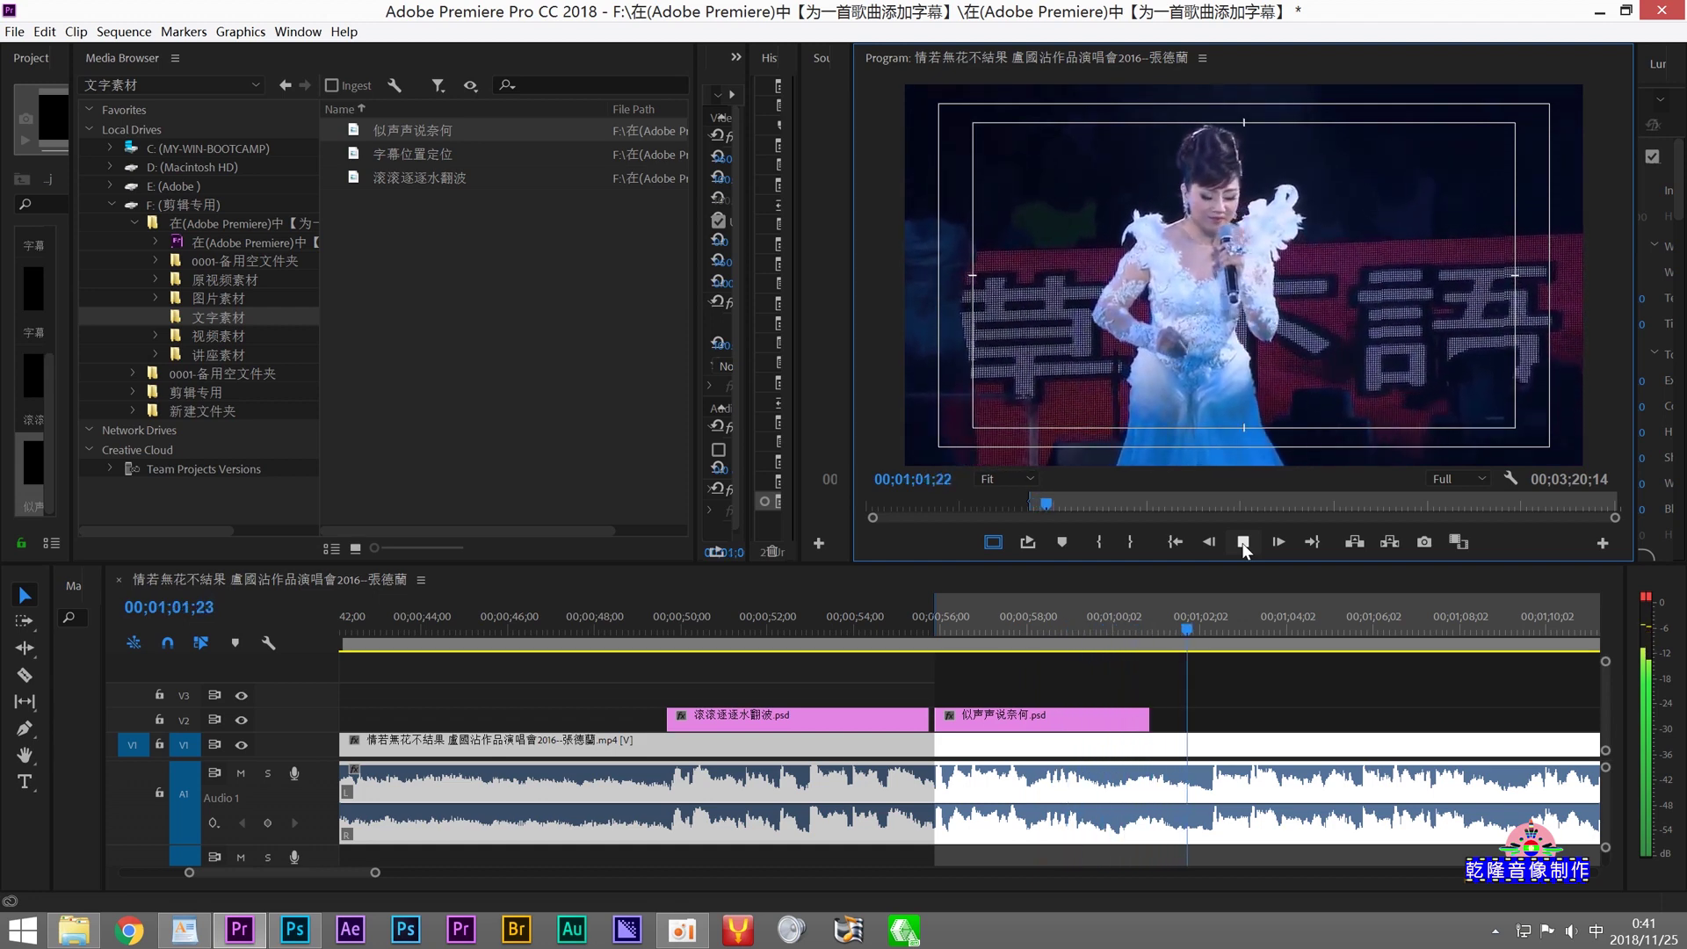
pyautogui.click(1241, 541)
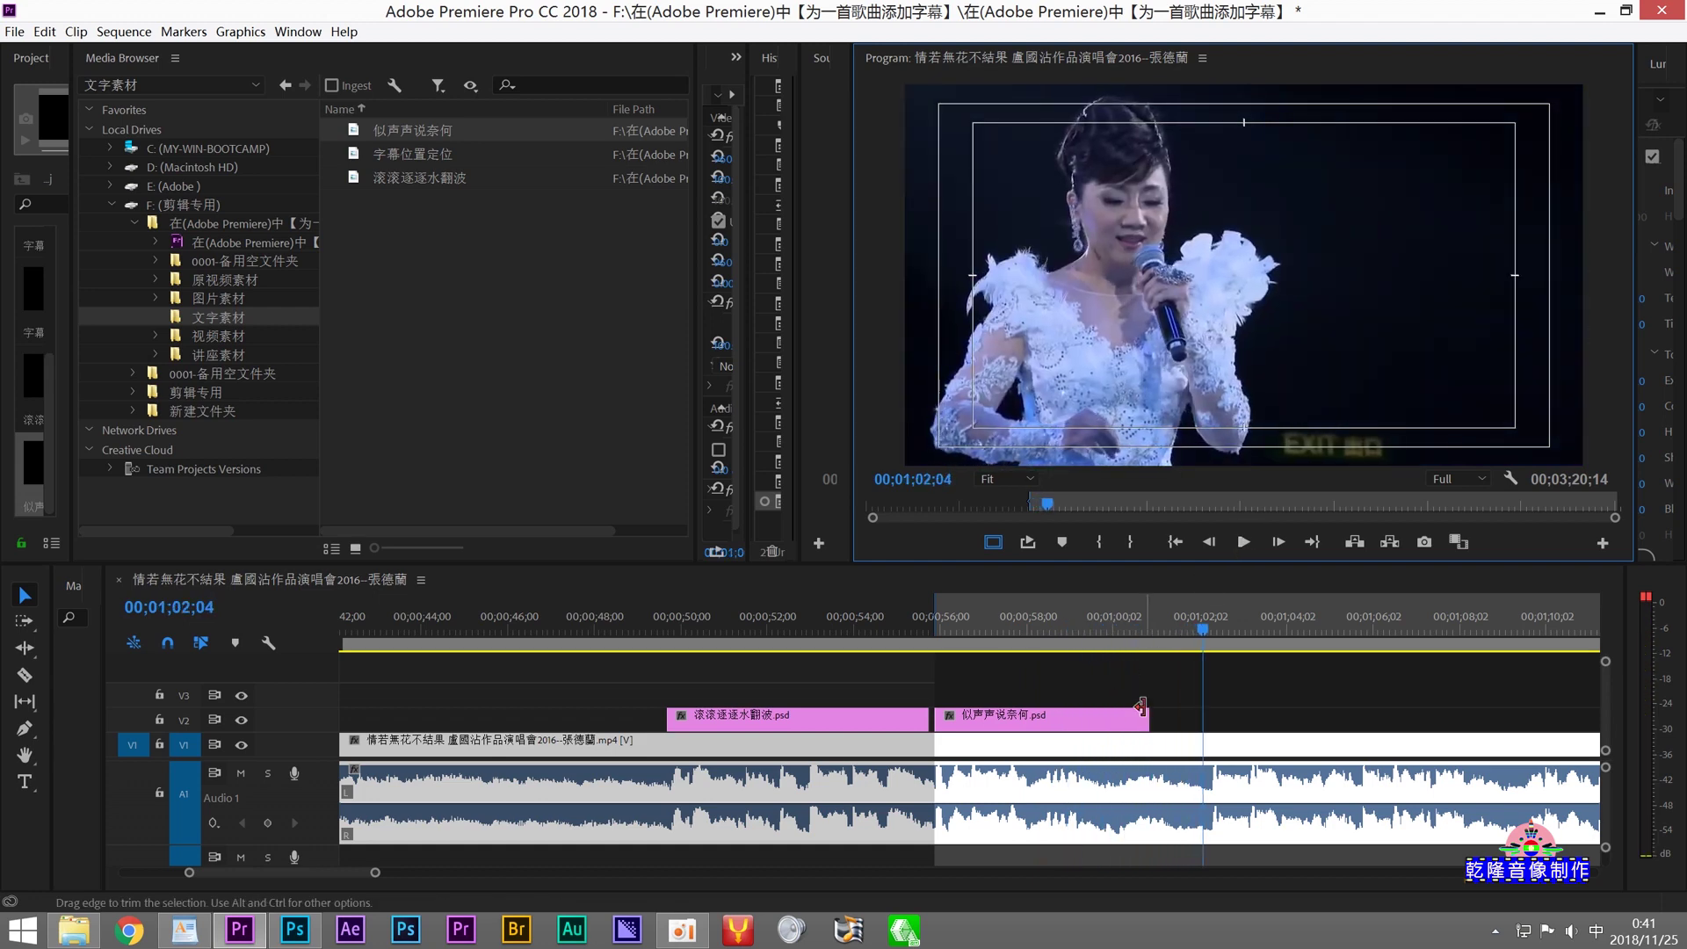
pyautogui.moveTo(1139, 716); pyautogui.dragTo(1200, 713)
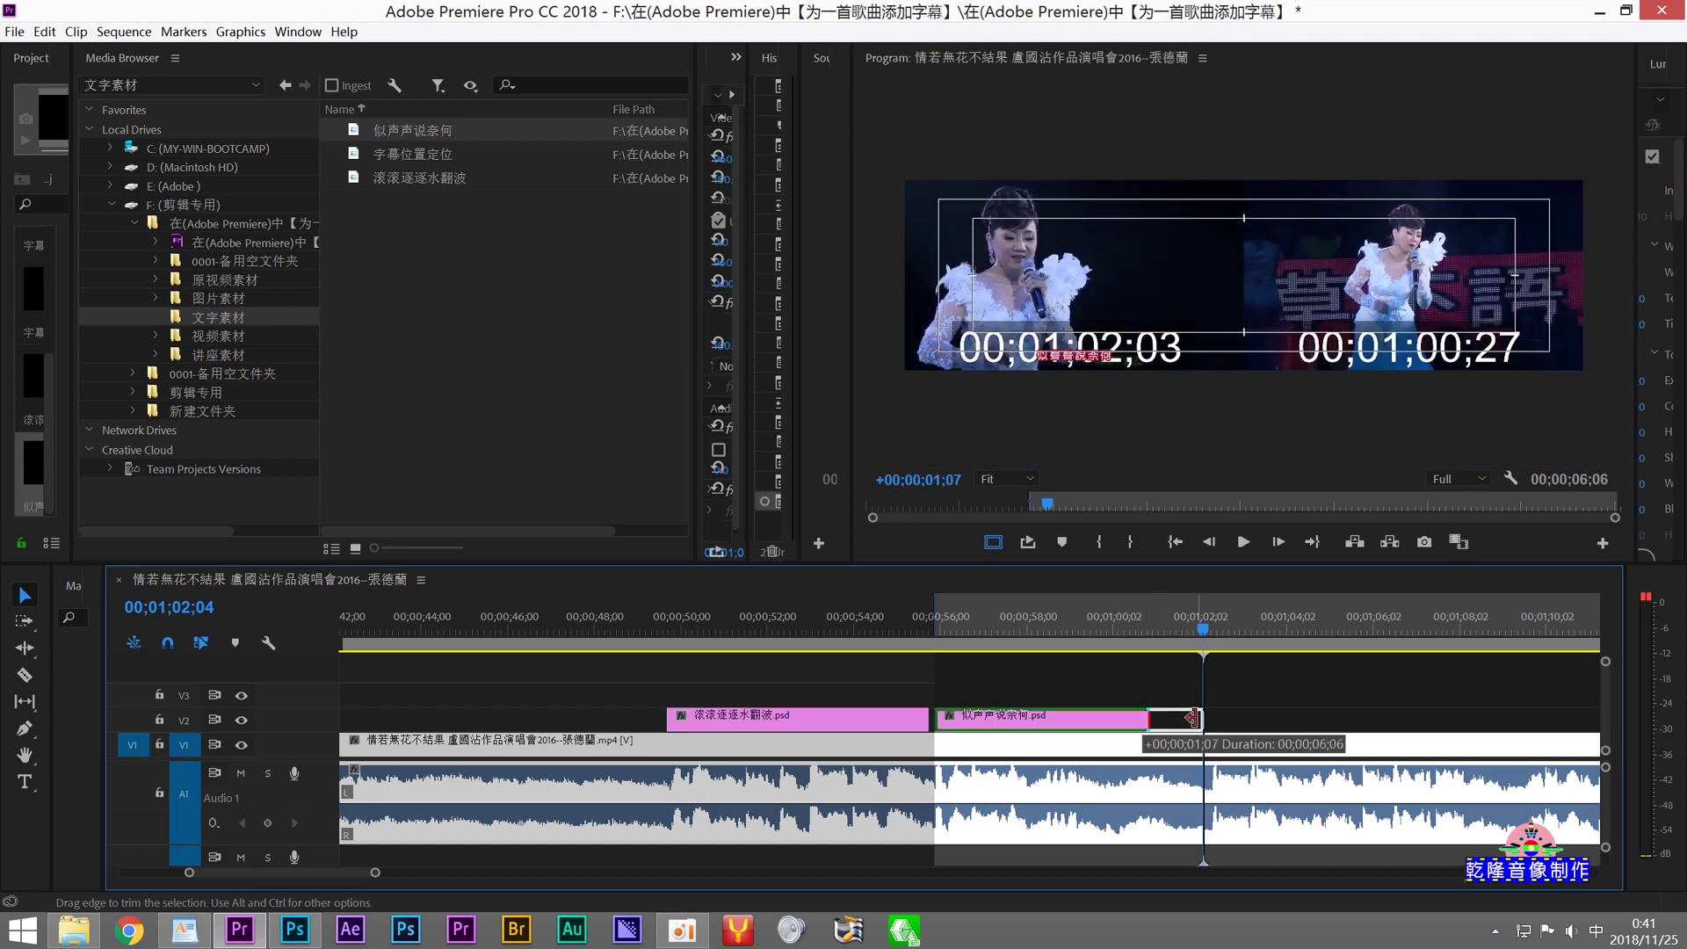
pyautogui.click(1094, 542)
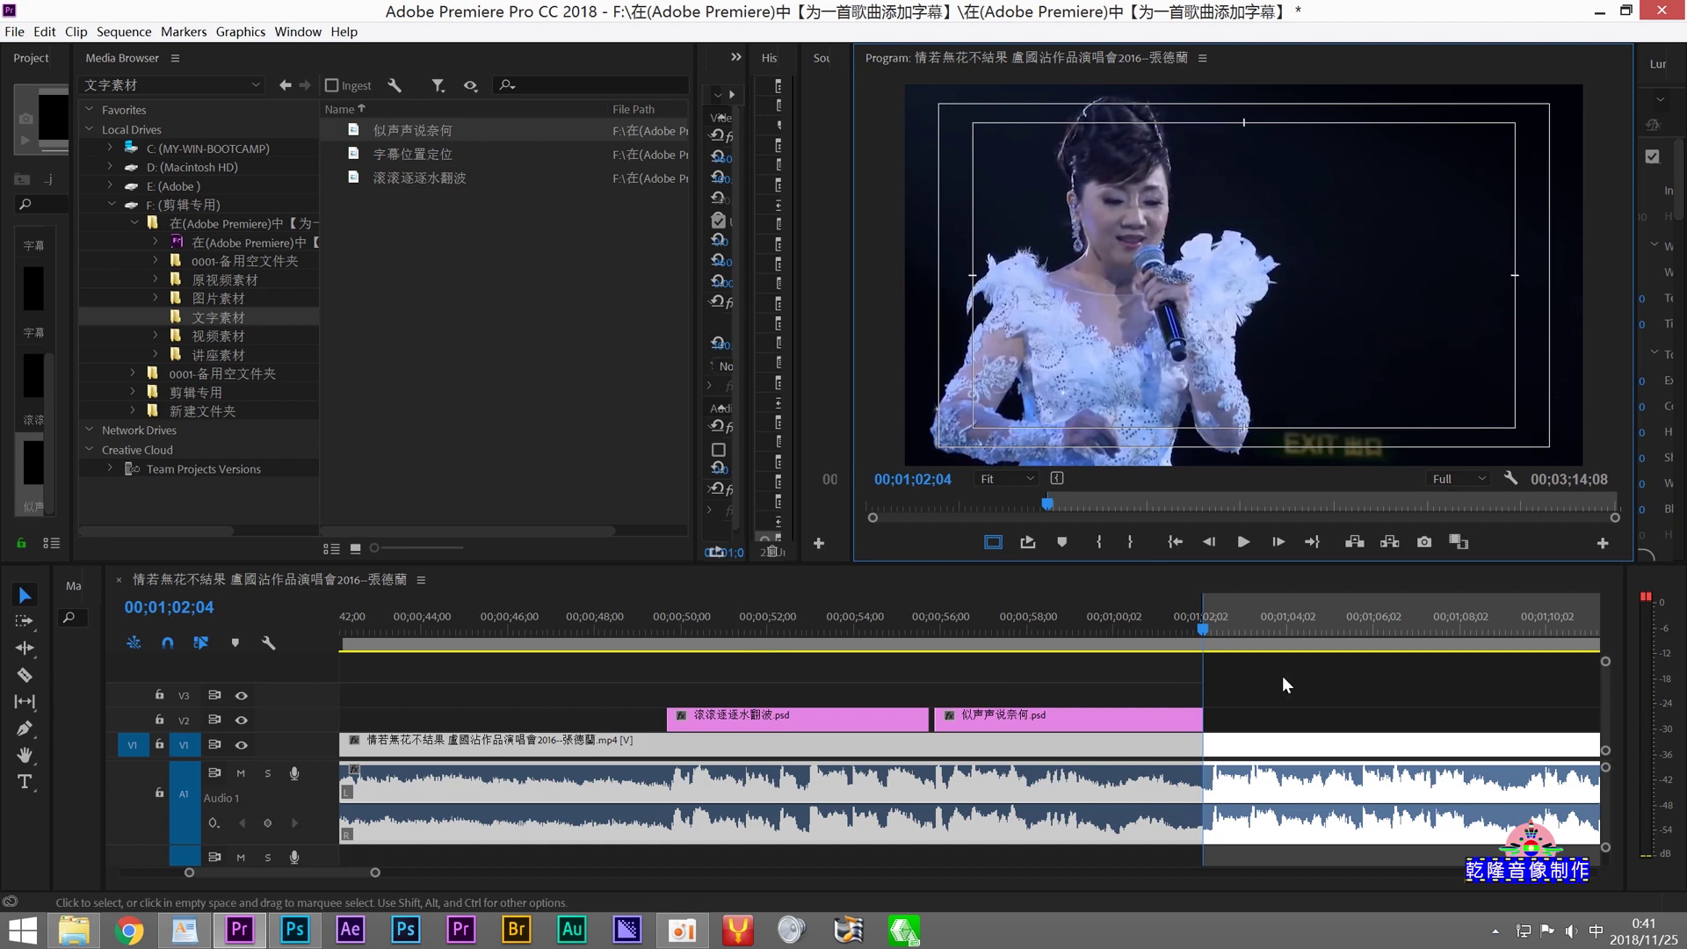
pyautogui.click(1271, 541)
pyautogui.click(1272, 540)
pyautogui.click(1272, 540)
pyautogui.click(1272, 540)
pyautogui.click(1272, 540)
pyautogui.click(1100, 540)
pyautogui.click(184, 929)
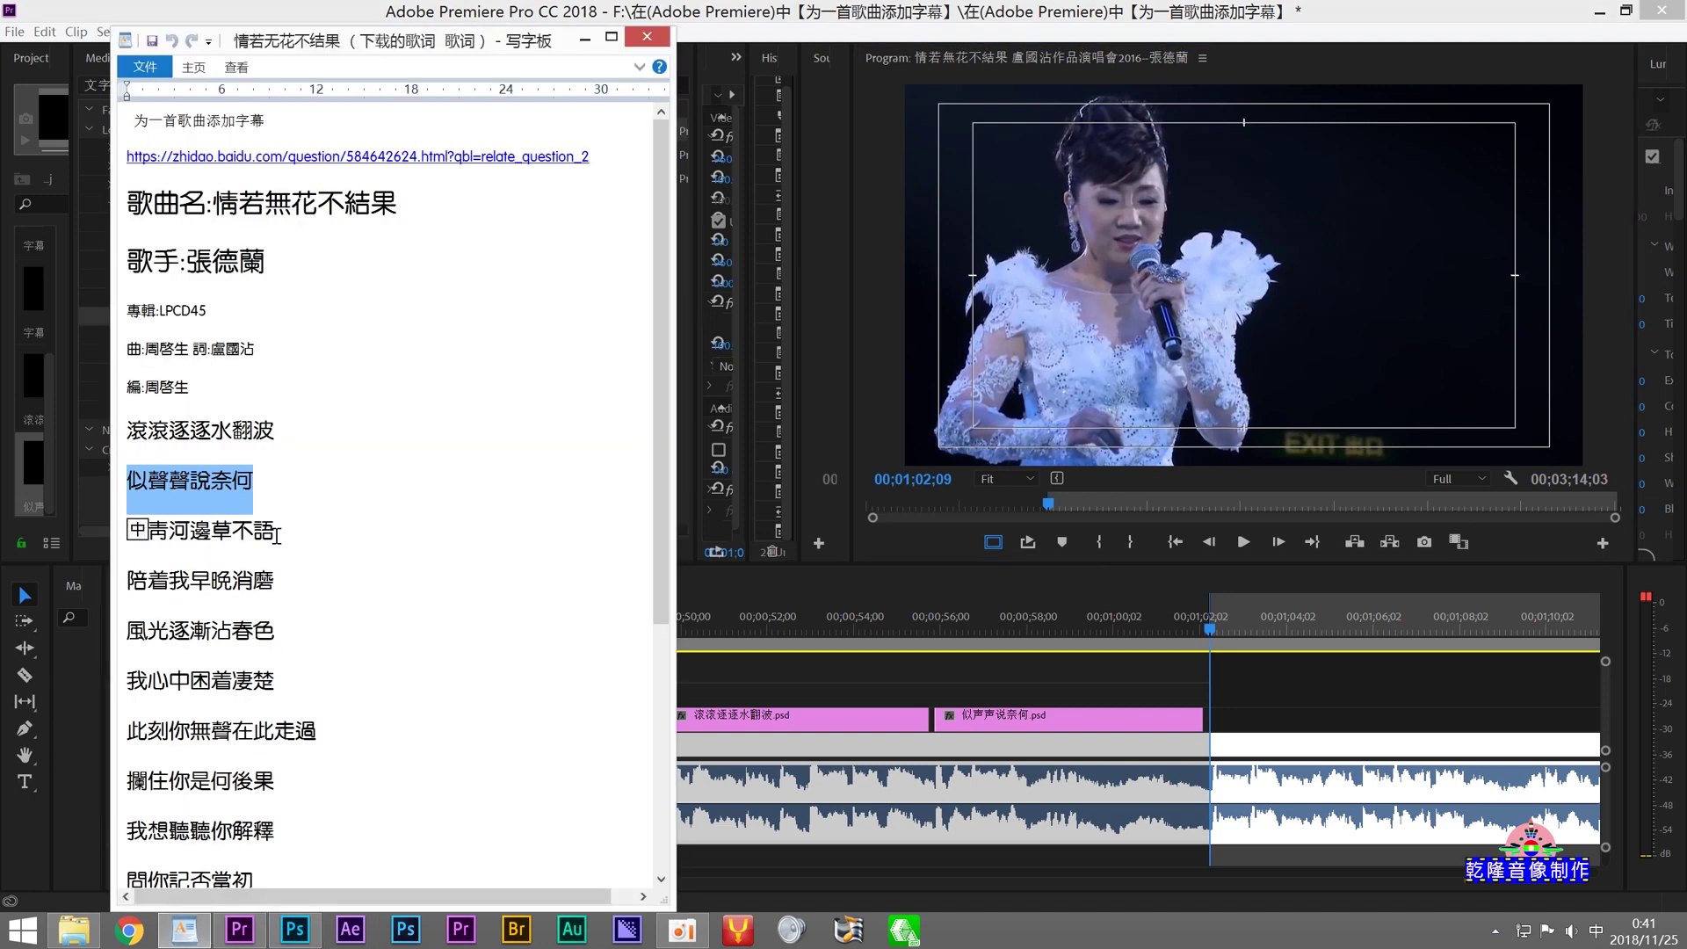
# Step: Select and copy the third lyric line 青青河邊草不語, then return to Photoshop
pyautogui.moveTo(277, 533); pyautogui.dragTo(119, 532)
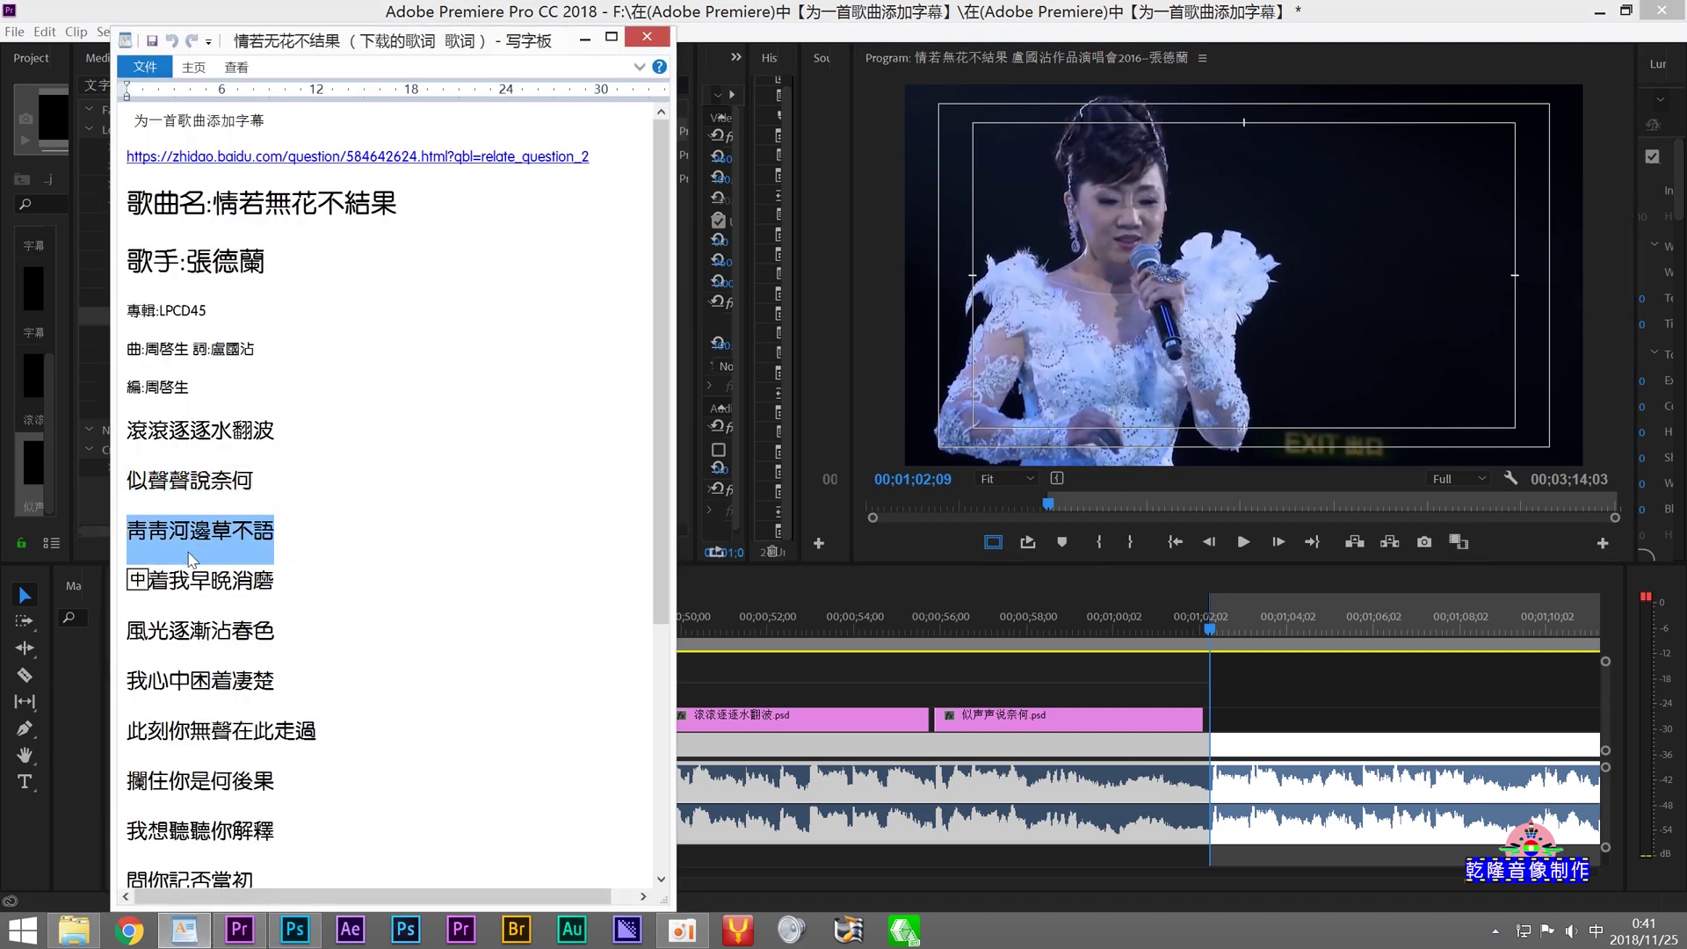
pyautogui.rightClick(210, 539)
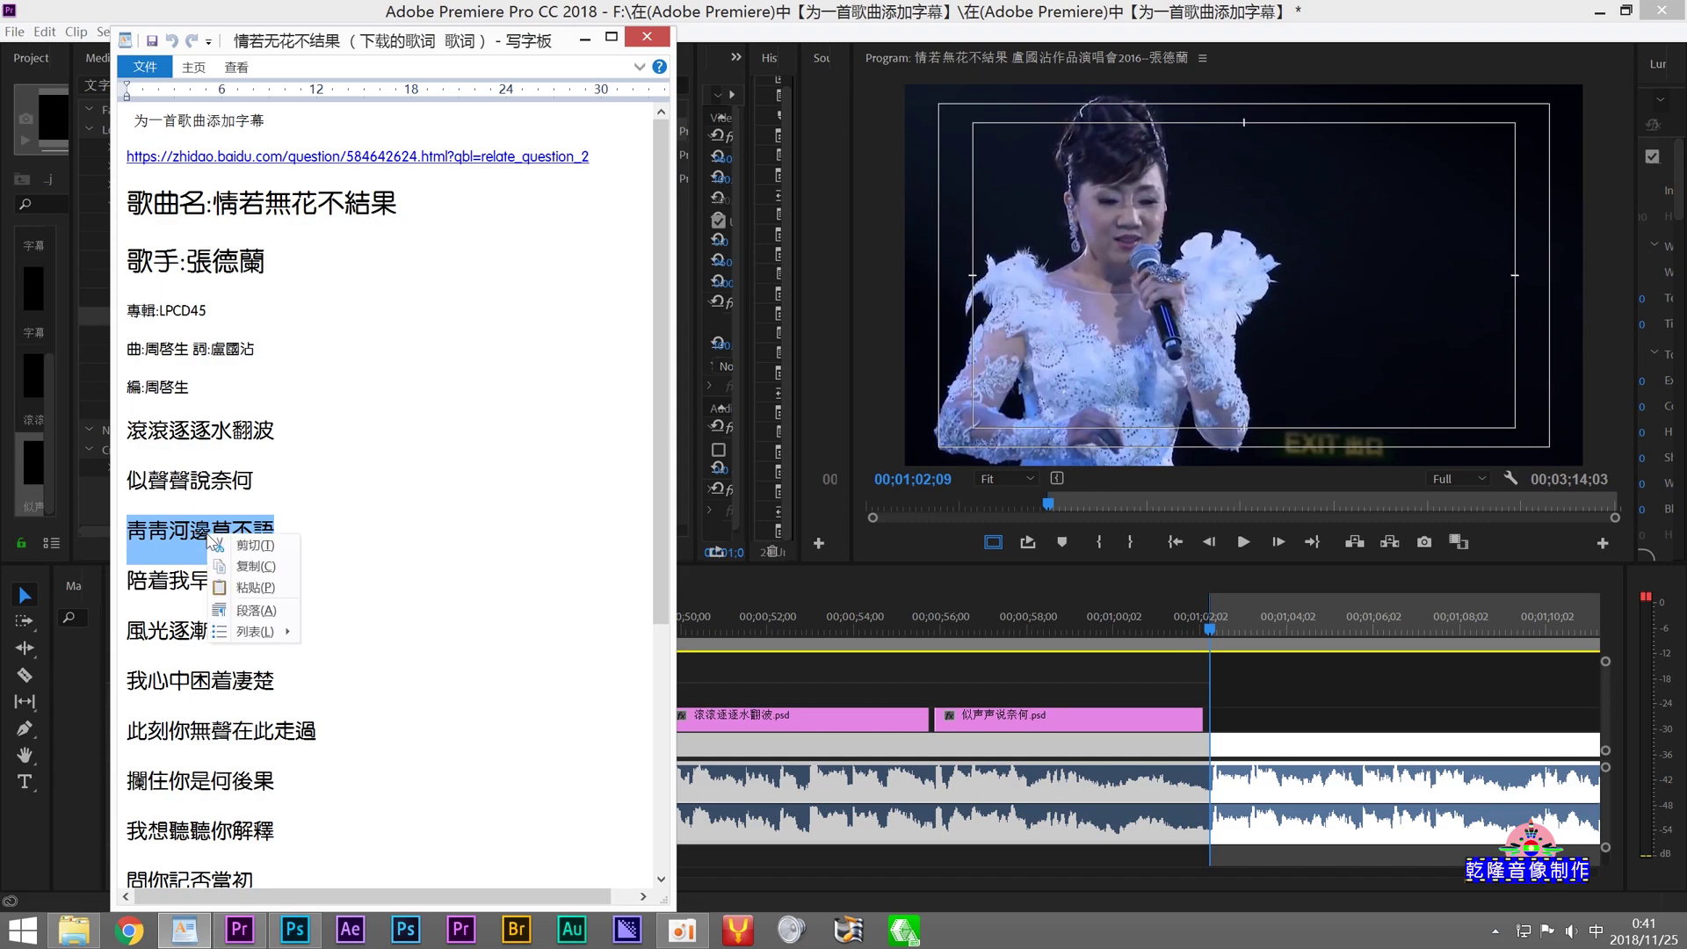
pyautogui.click(251, 569)
pyautogui.click(405, 927)
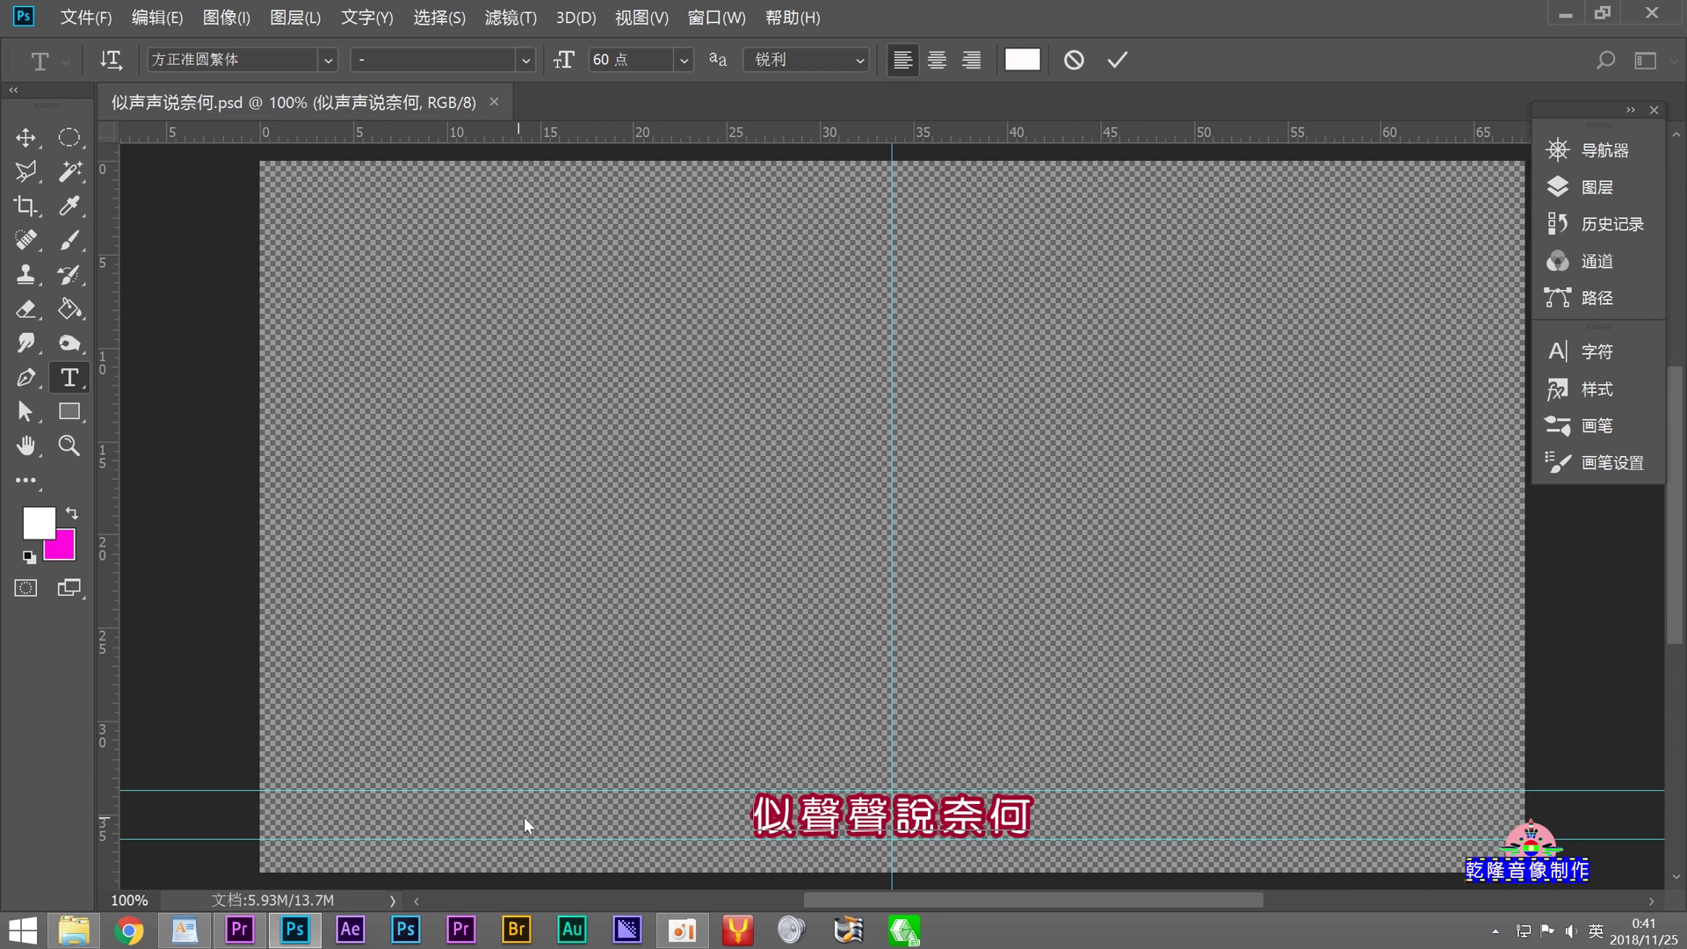
# Step: Paste 青青河邊草不語 over the caption and shift it left to centre it between the guides
pyautogui.moveTo(755, 818); pyautogui.dragTo(1064, 827)
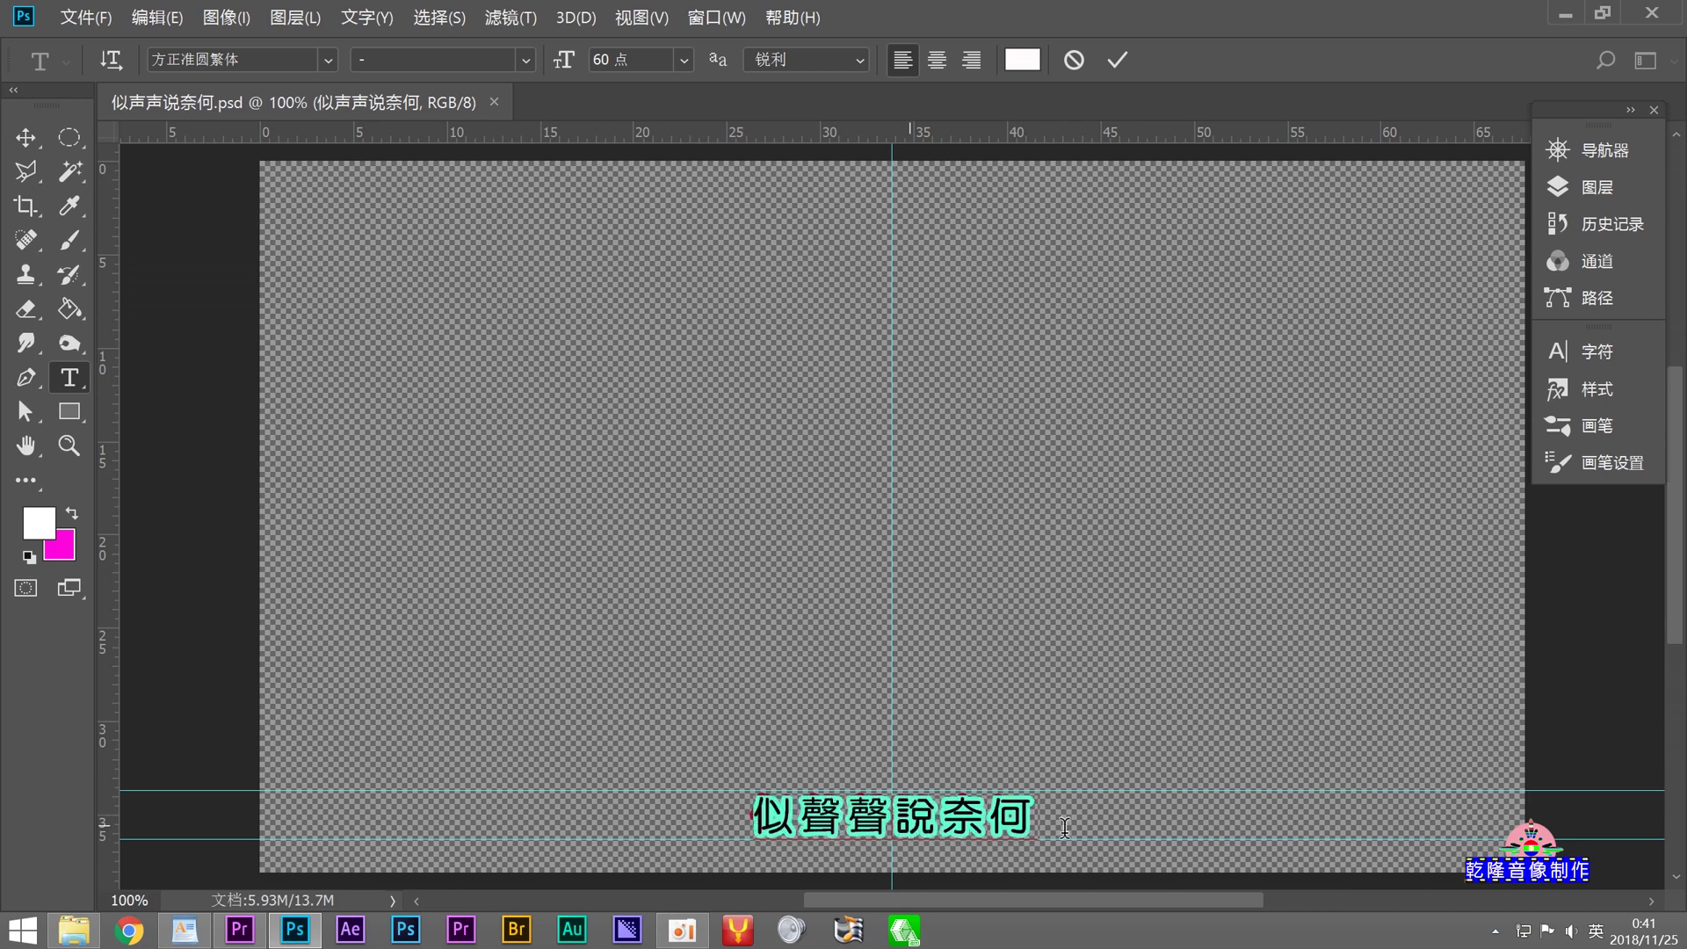
pyautogui.rightClick(872, 817)
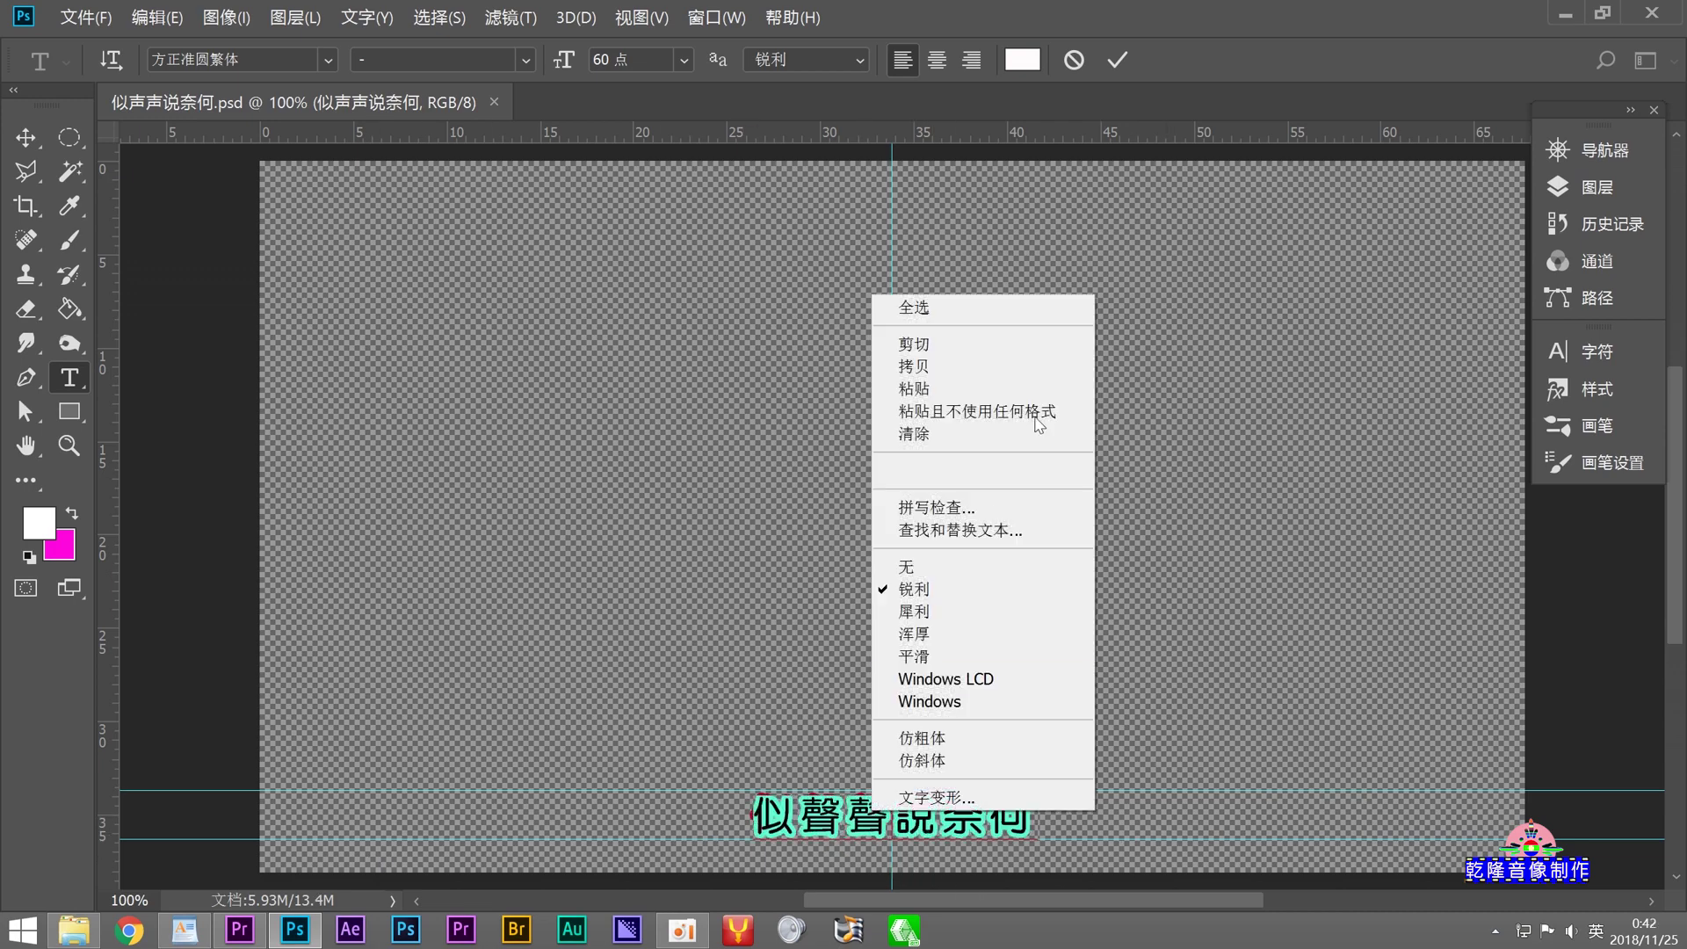
pyautogui.click(930, 389)
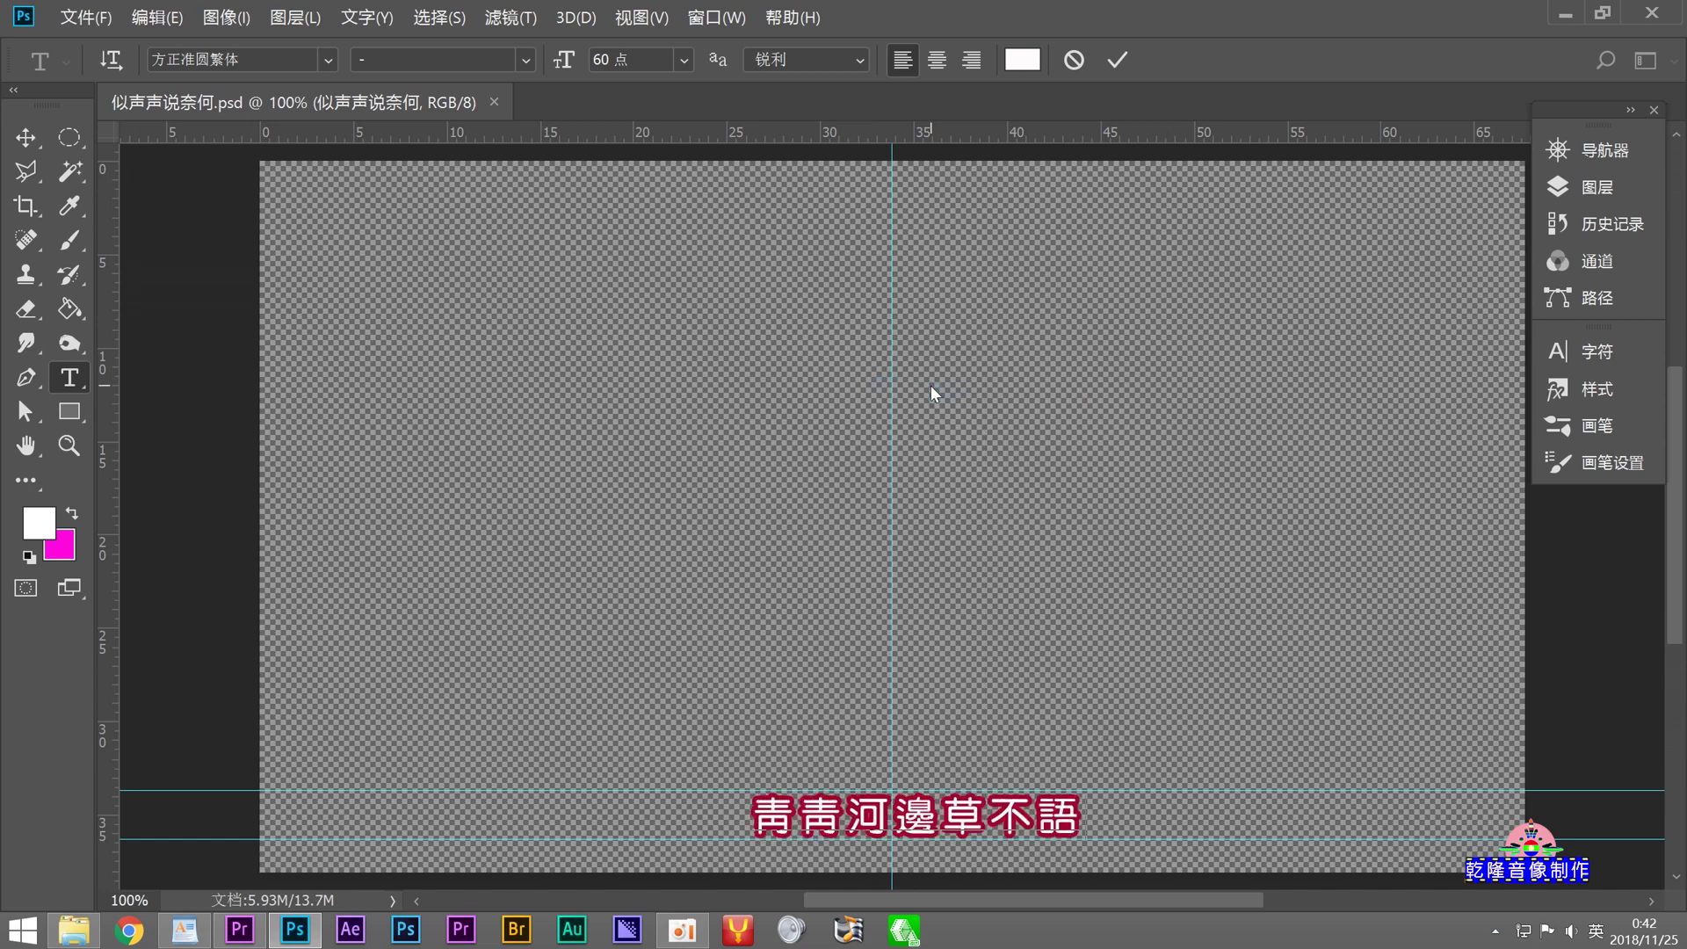
pyautogui.click(26, 137)
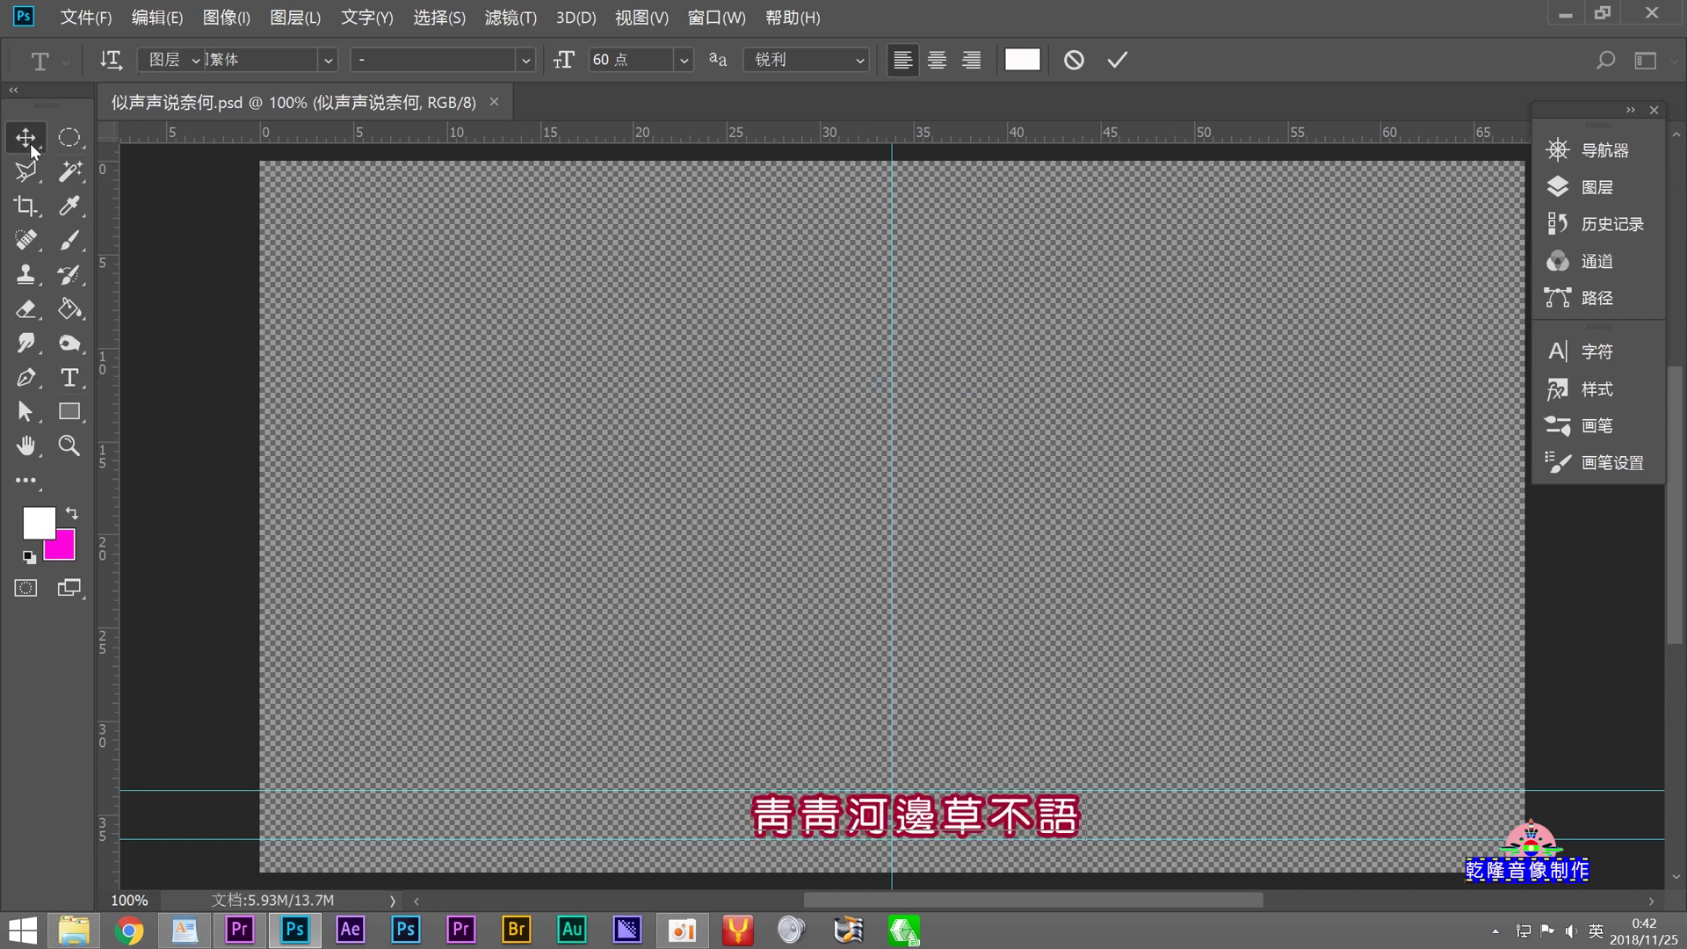
pyautogui.moveTo(830, 819); pyautogui.dragTo(792, 765)
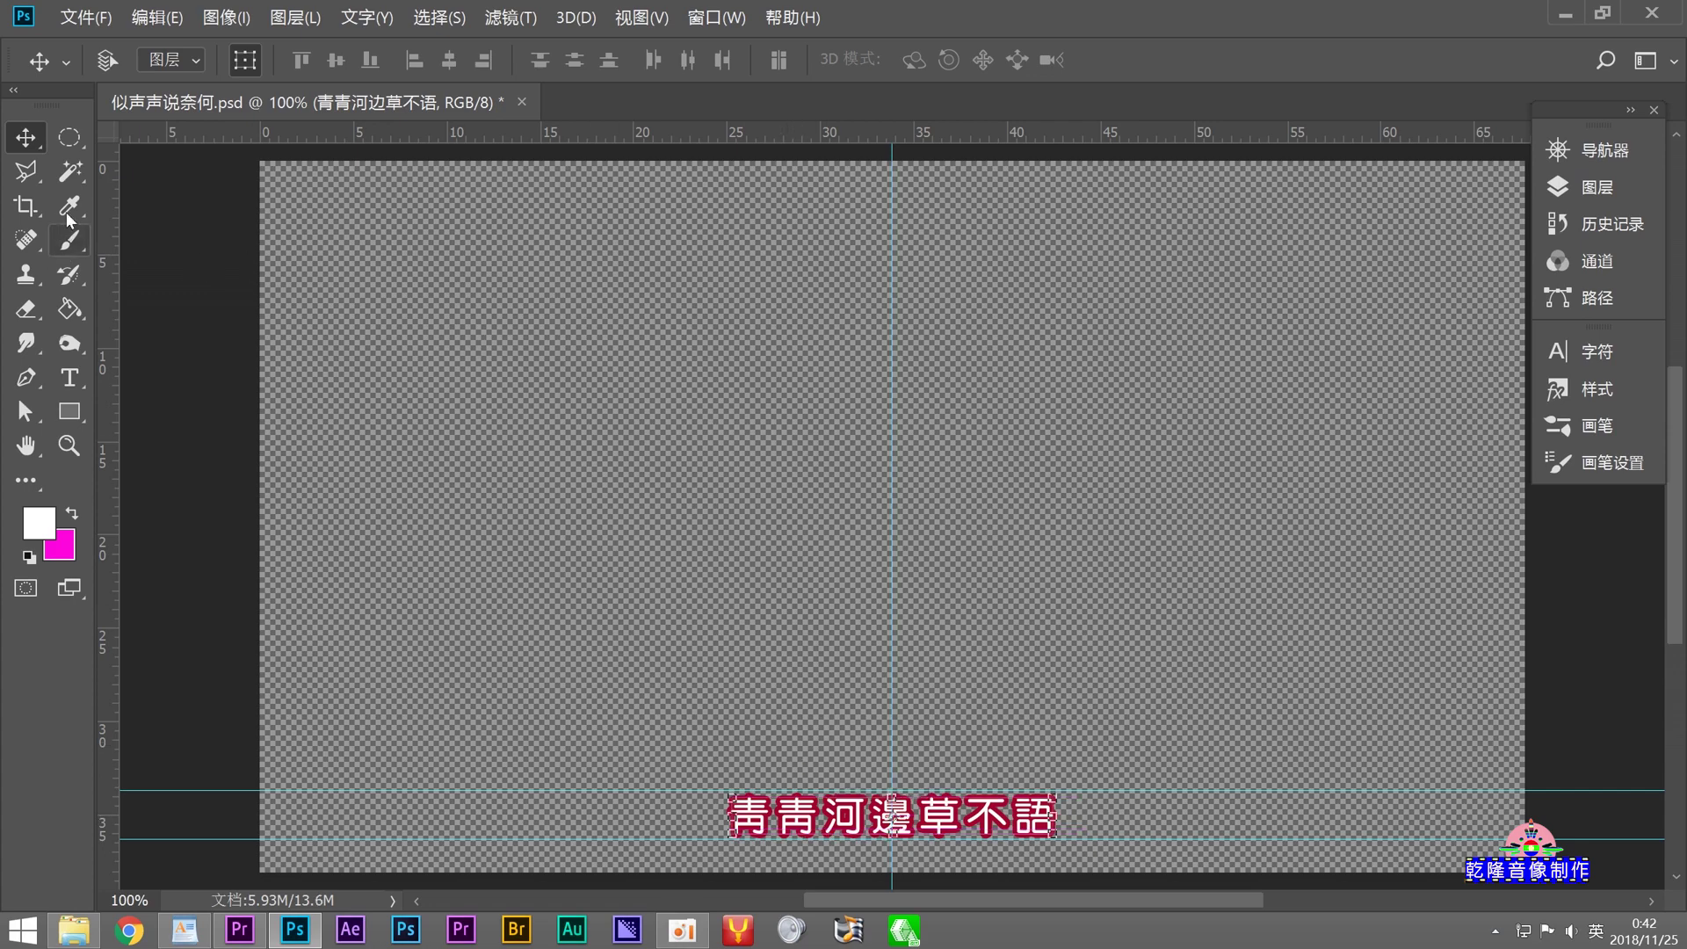
# Step: Save the subtitle as the new file 青青河边草不语.psd
pyautogui.click(72, 19)
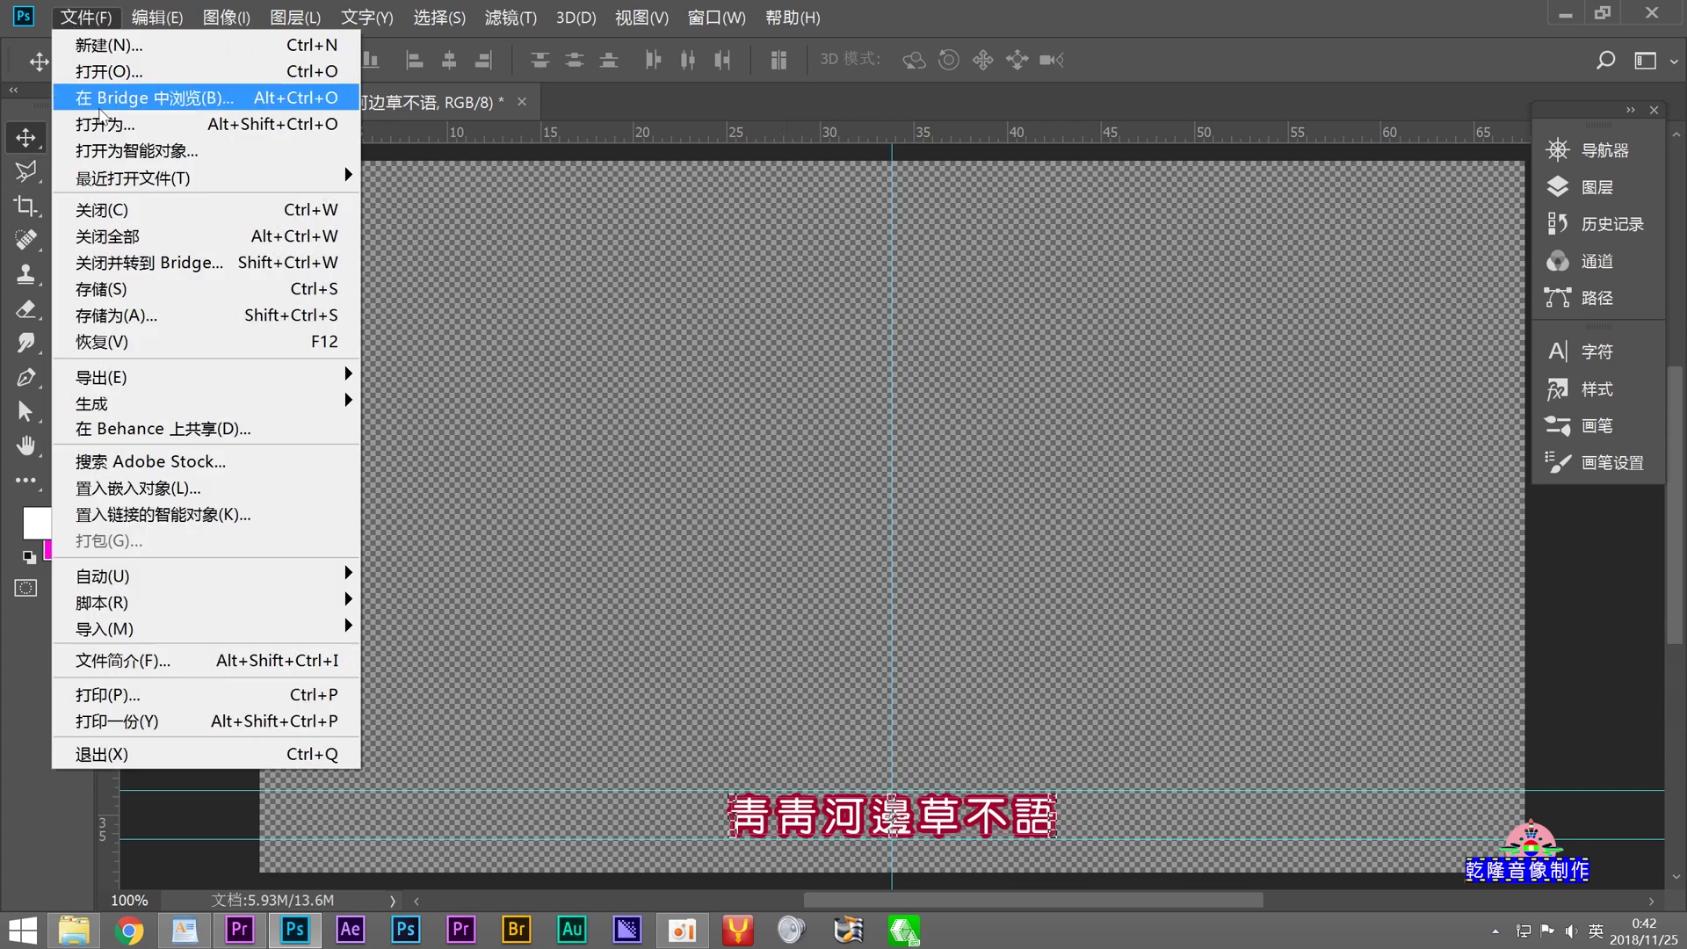
pyautogui.click(115, 313)
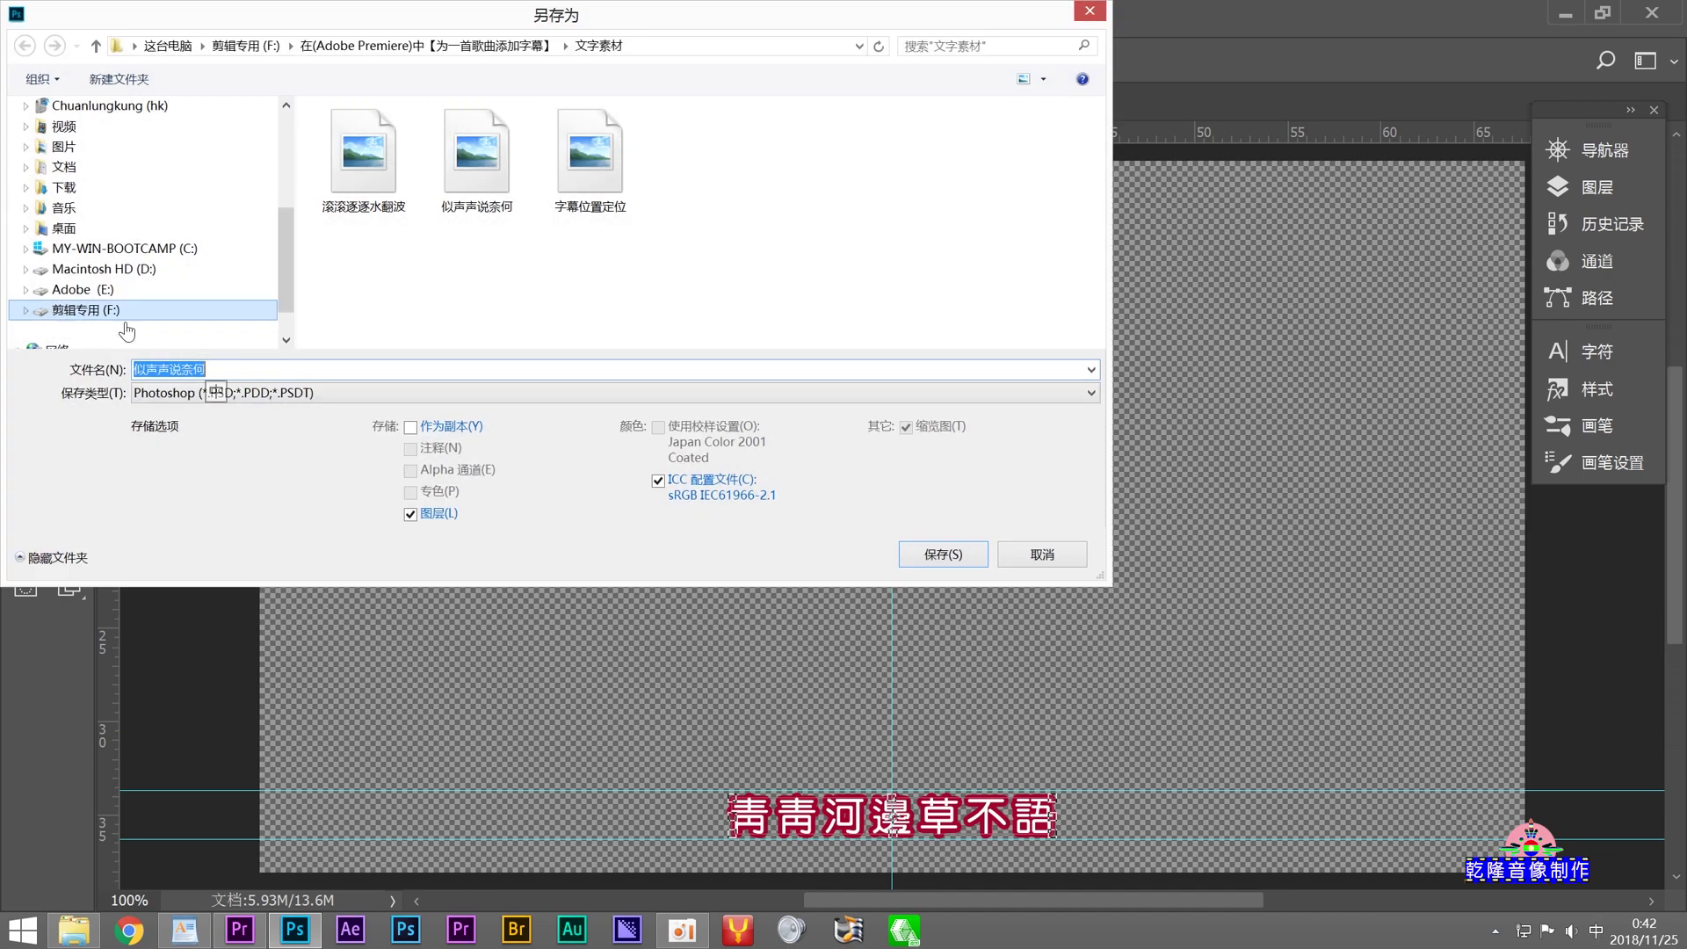
pyautogui.rightClick(148, 377)
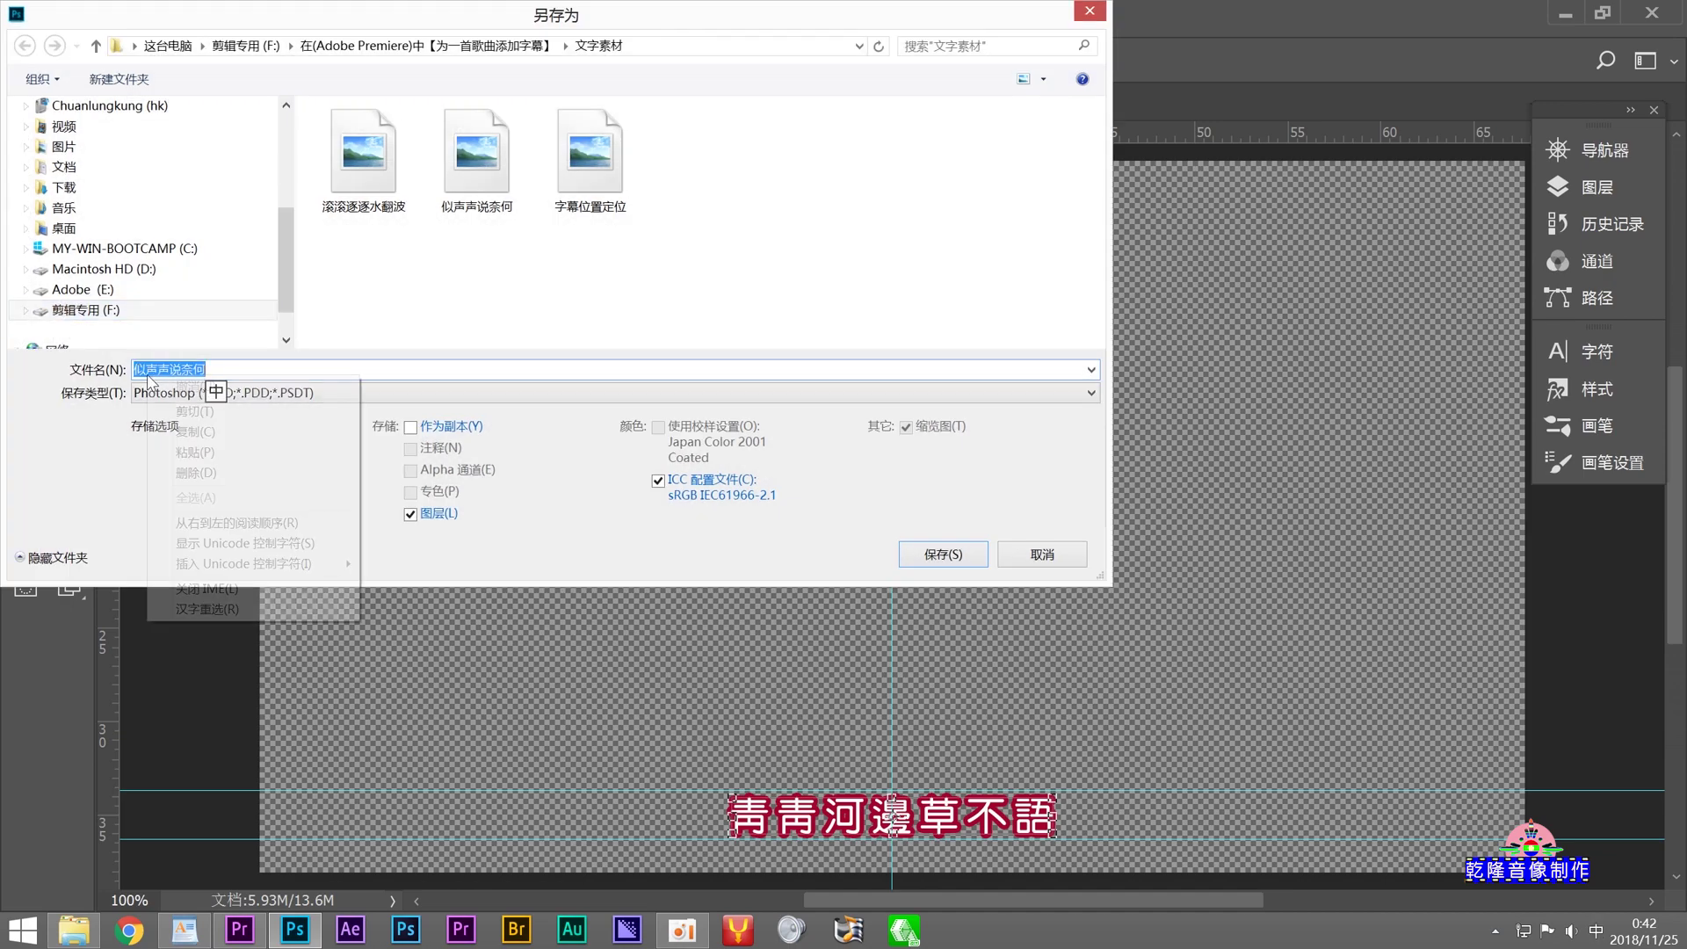
pyautogui.click(215, 453)
pyautogui.click(973, 546)
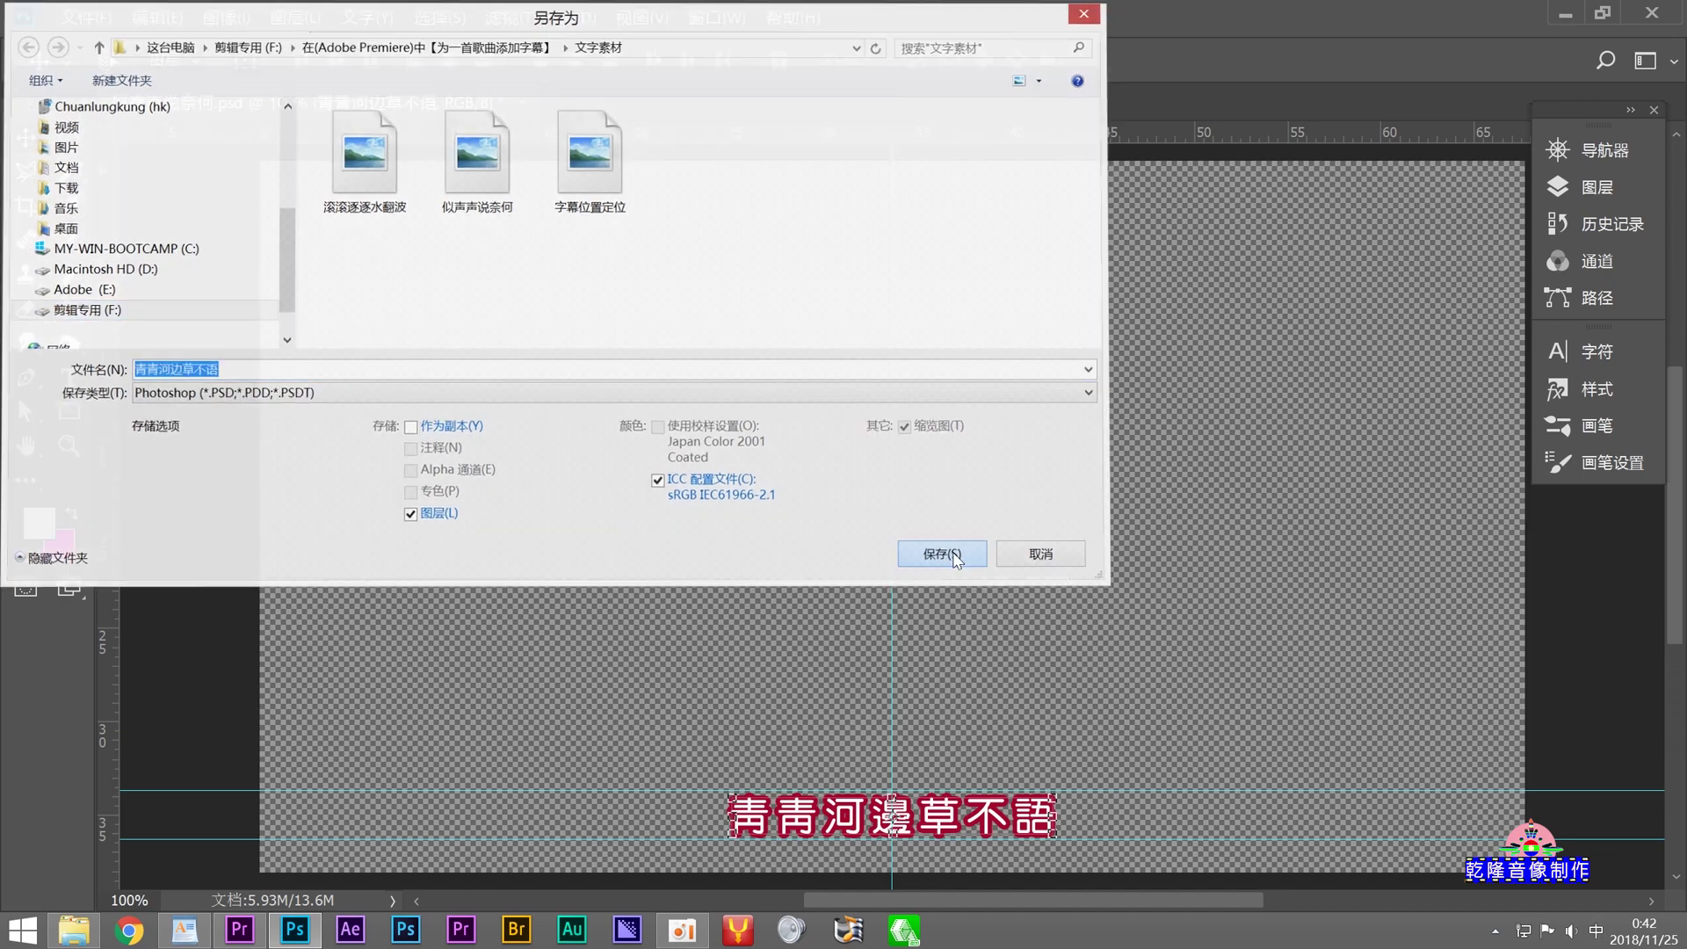
pyautogui.click(1129, 254)
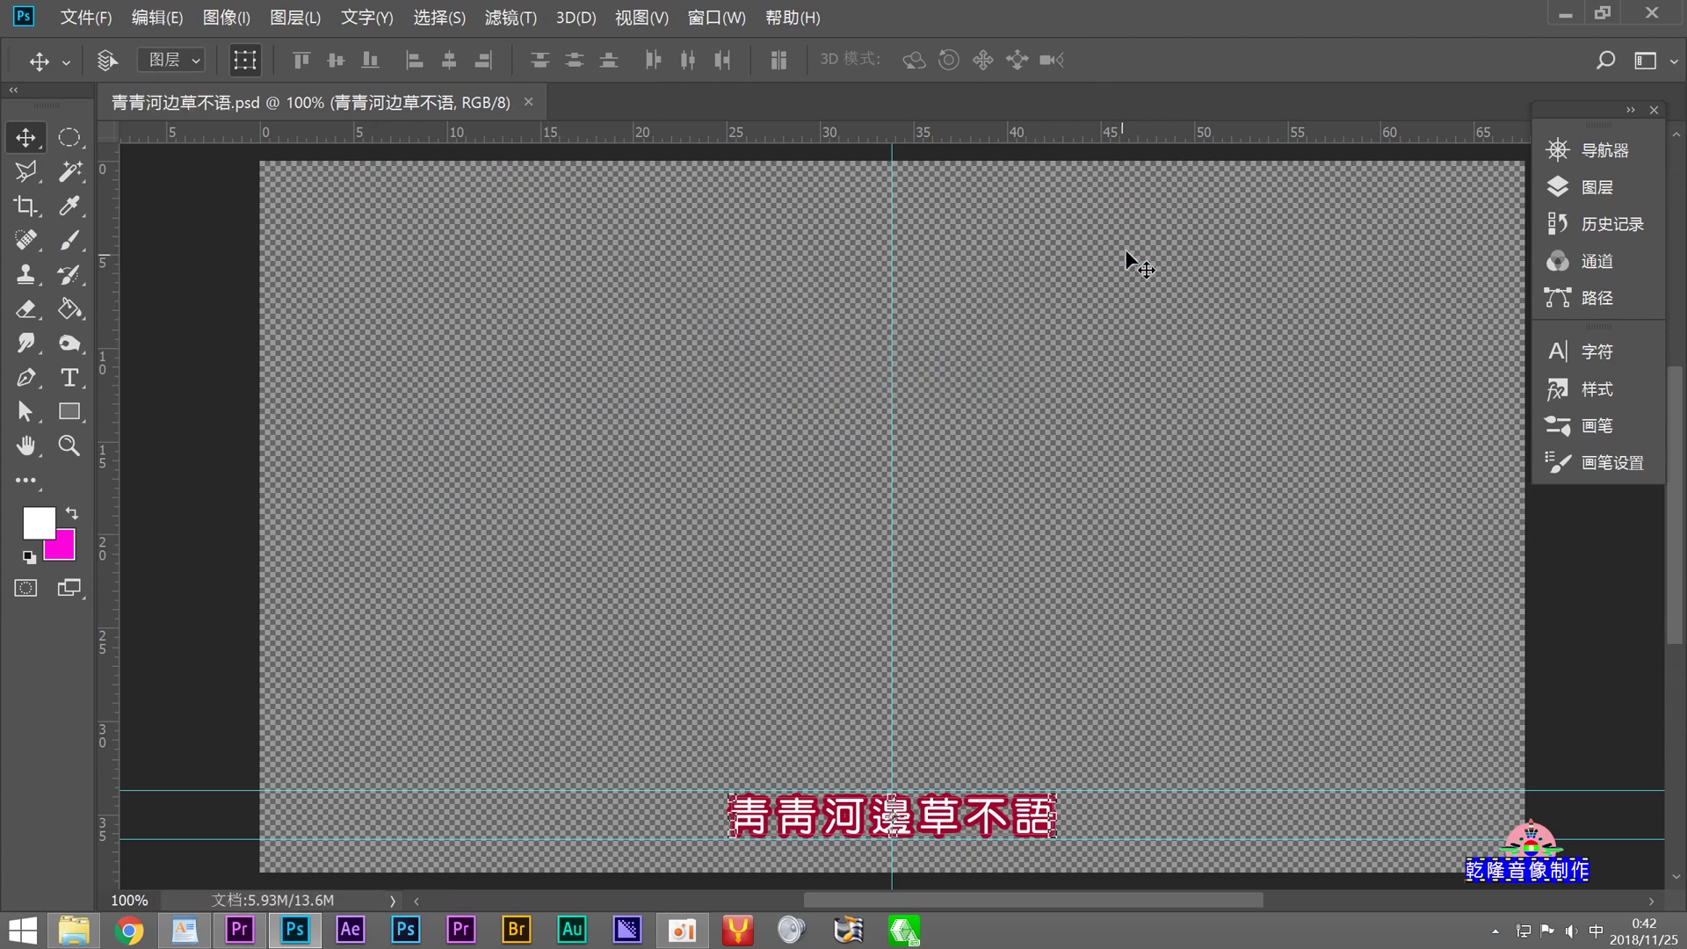
# Step: Place 青青河边草不语.psd on V2 after the second subtitle and extend its end to about 00;01;09;17
pyautogui.click(250, 928)
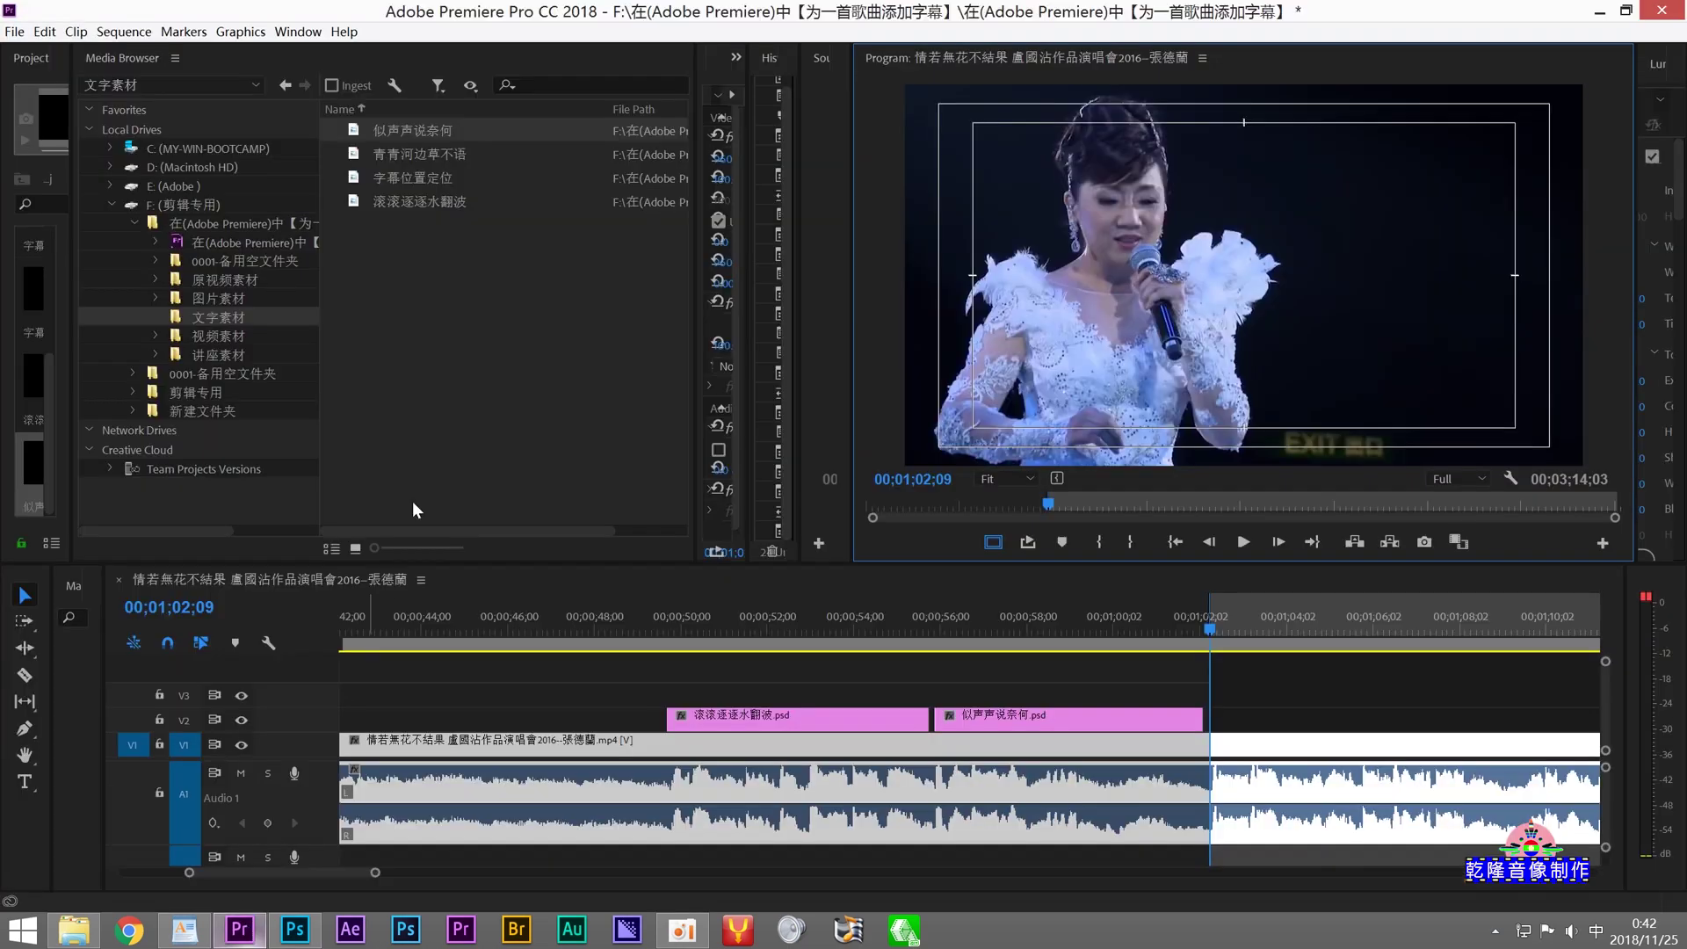
pyautogui.moveTo(355, 156)
pyautogui.mouseDown()
pyautogui.moveTo(1227, 689)
pyautogui.moveTo(1230, 717)
pyautogui.mouseUp()
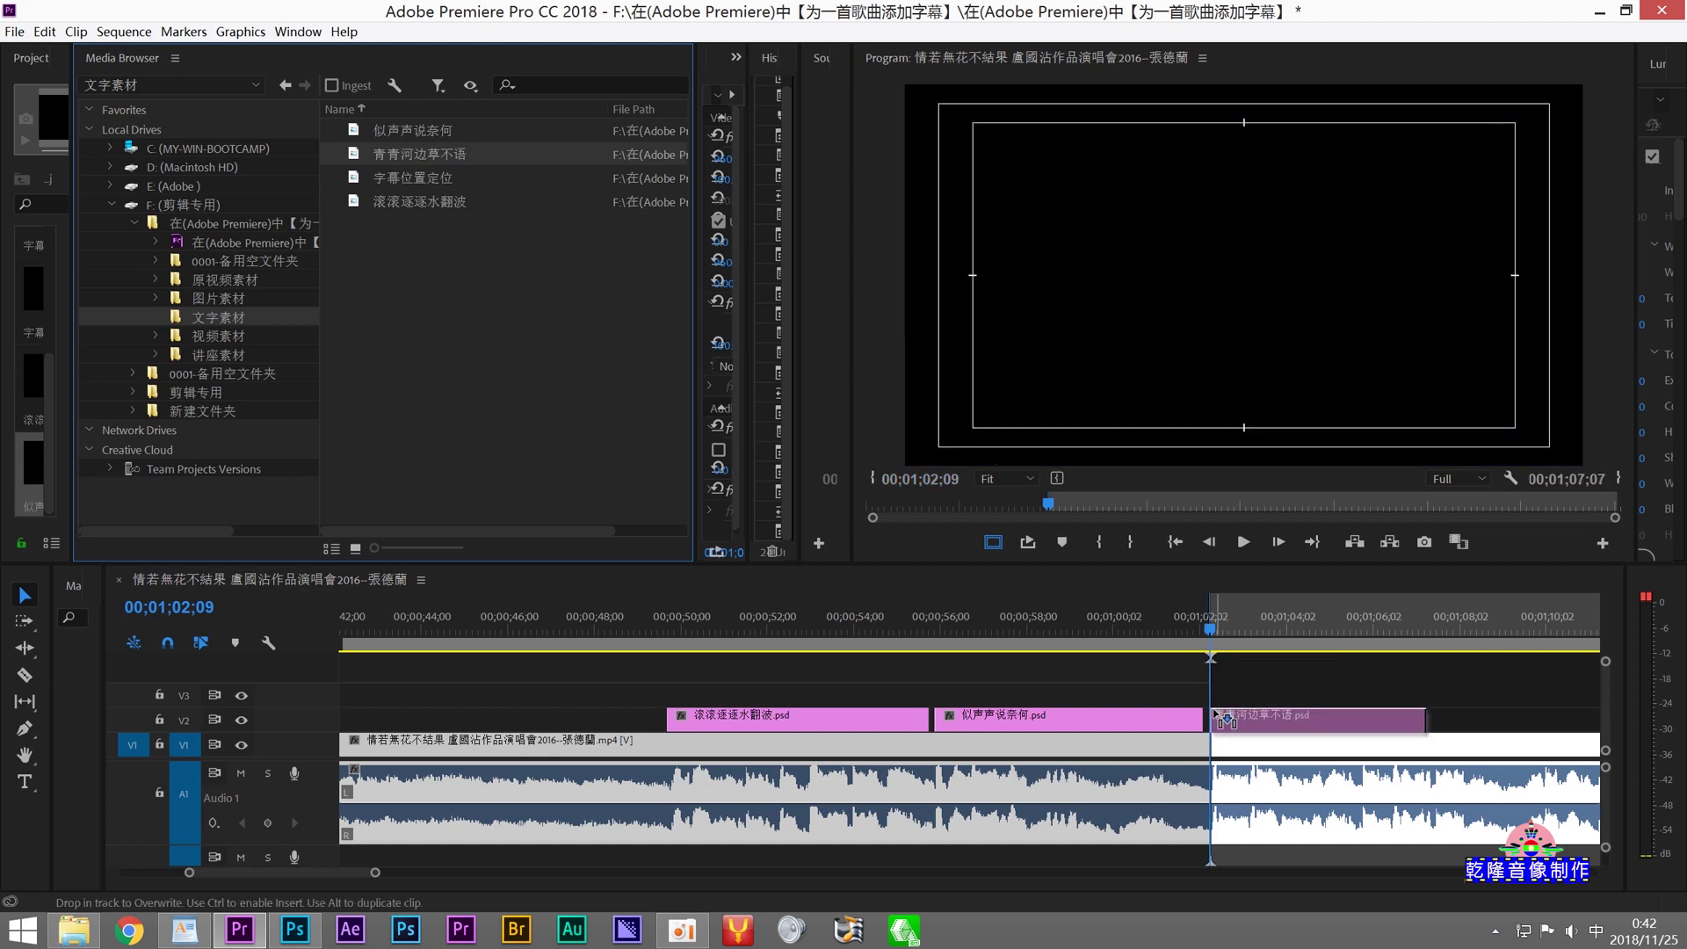
pyautogui.click(1241, 542)
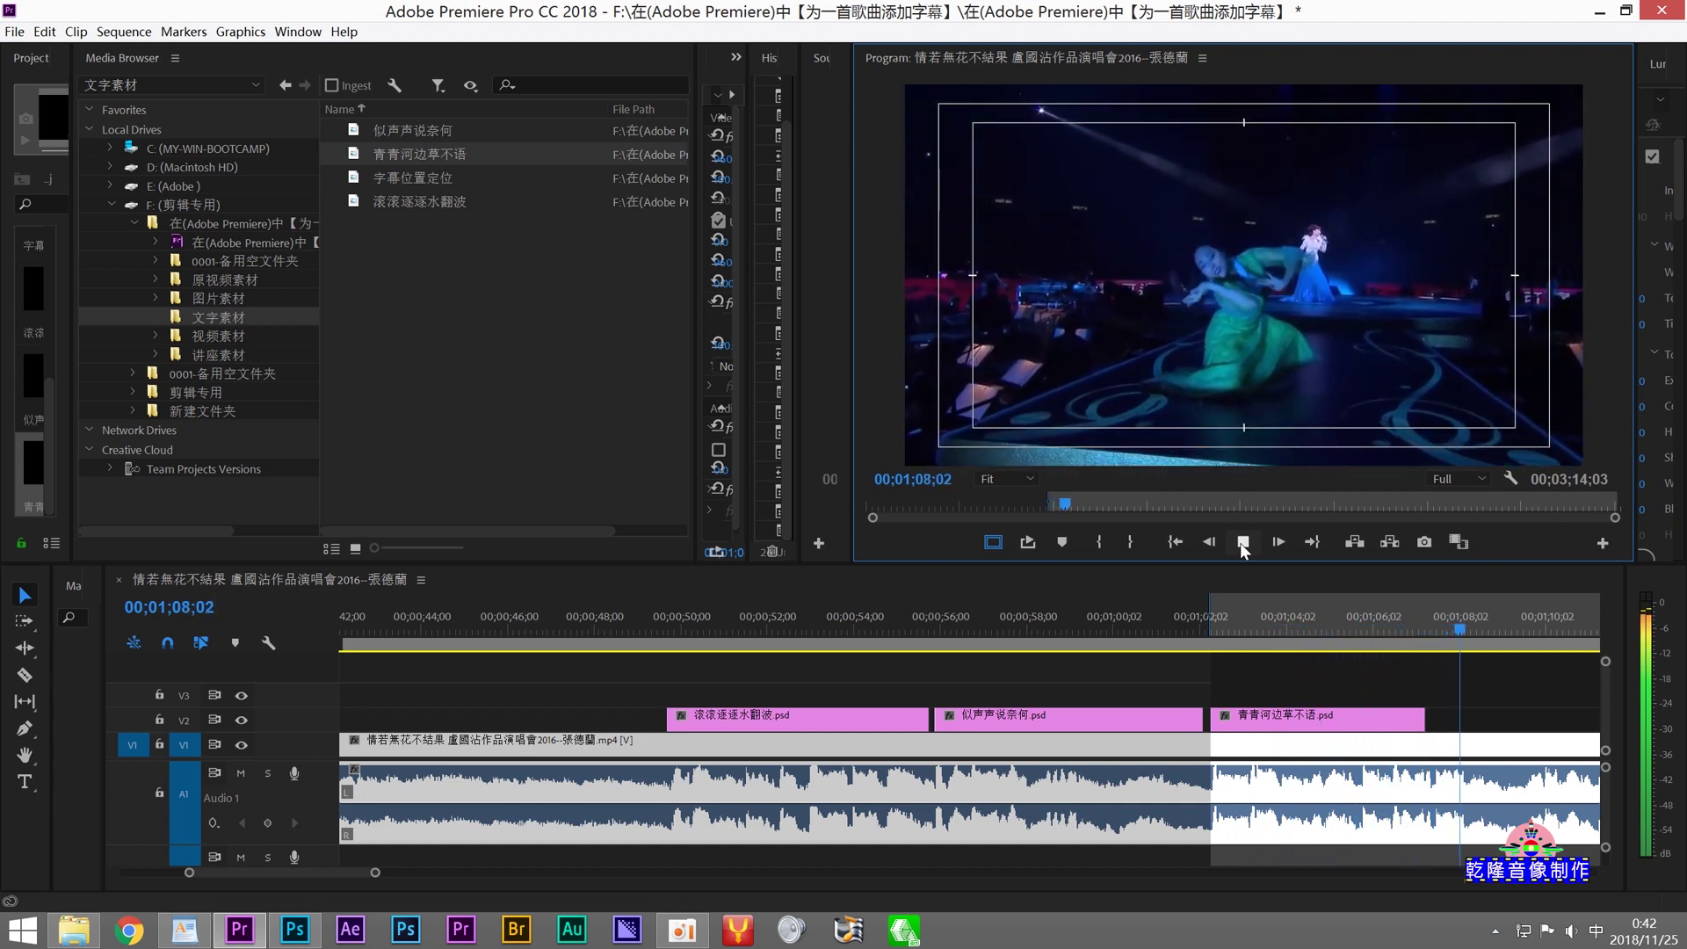
pyautogui.click(1242, 545)
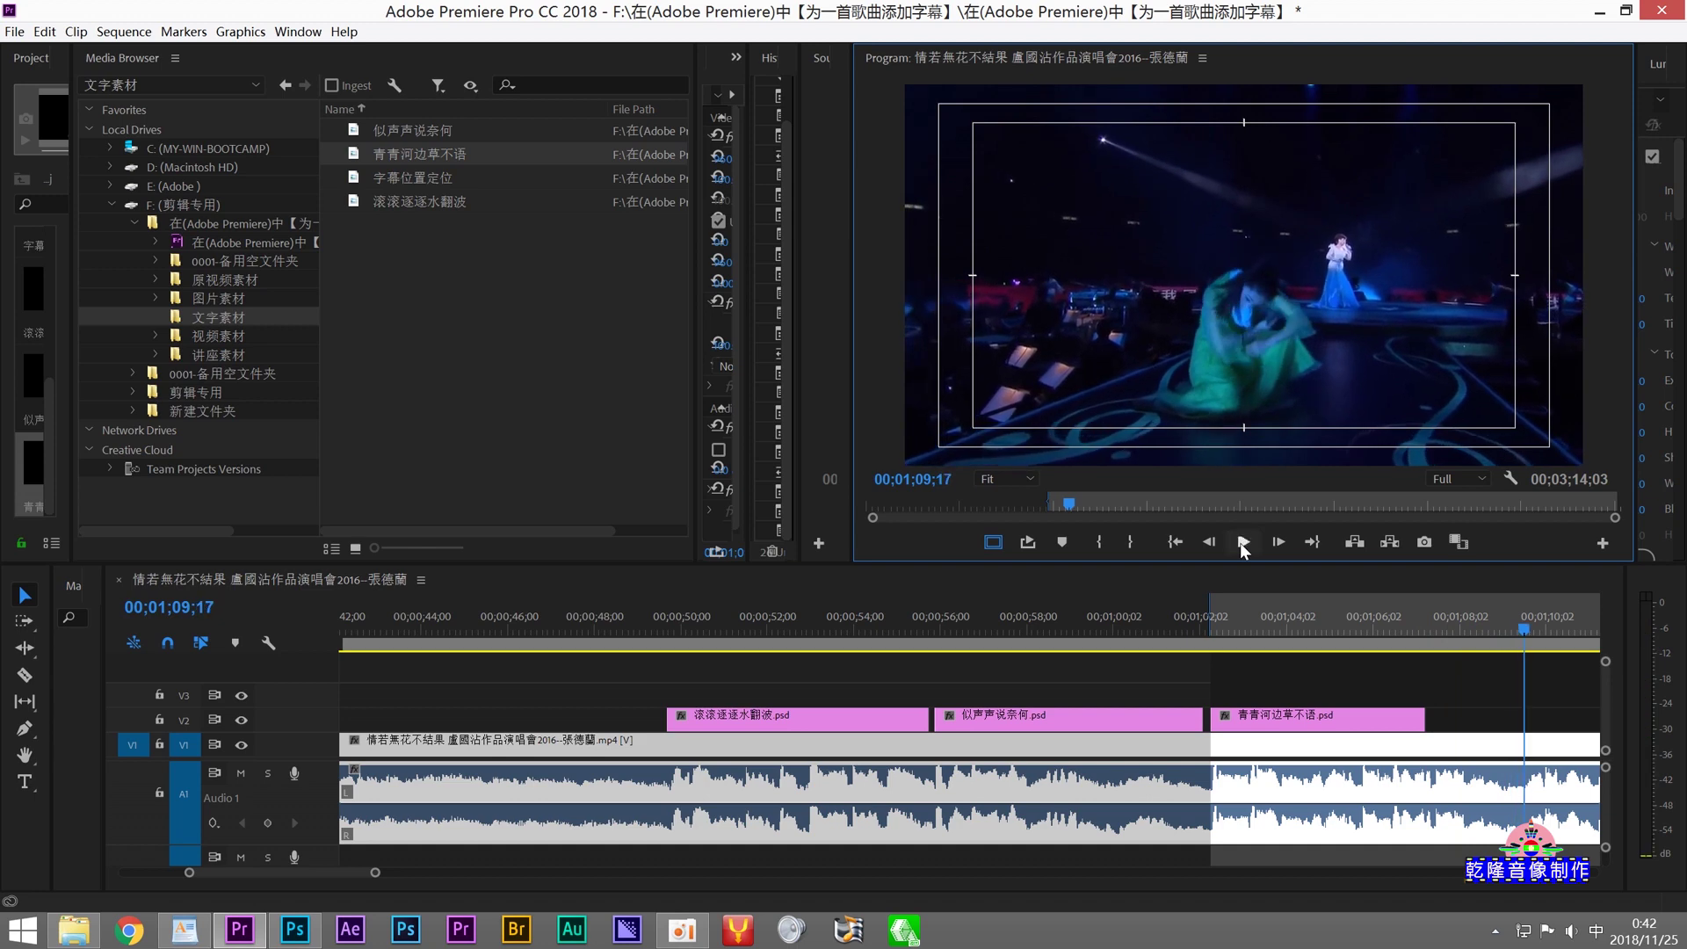
pyautogui.moveTo(1424, 718); pyautogui.dragTo(1529, 721)
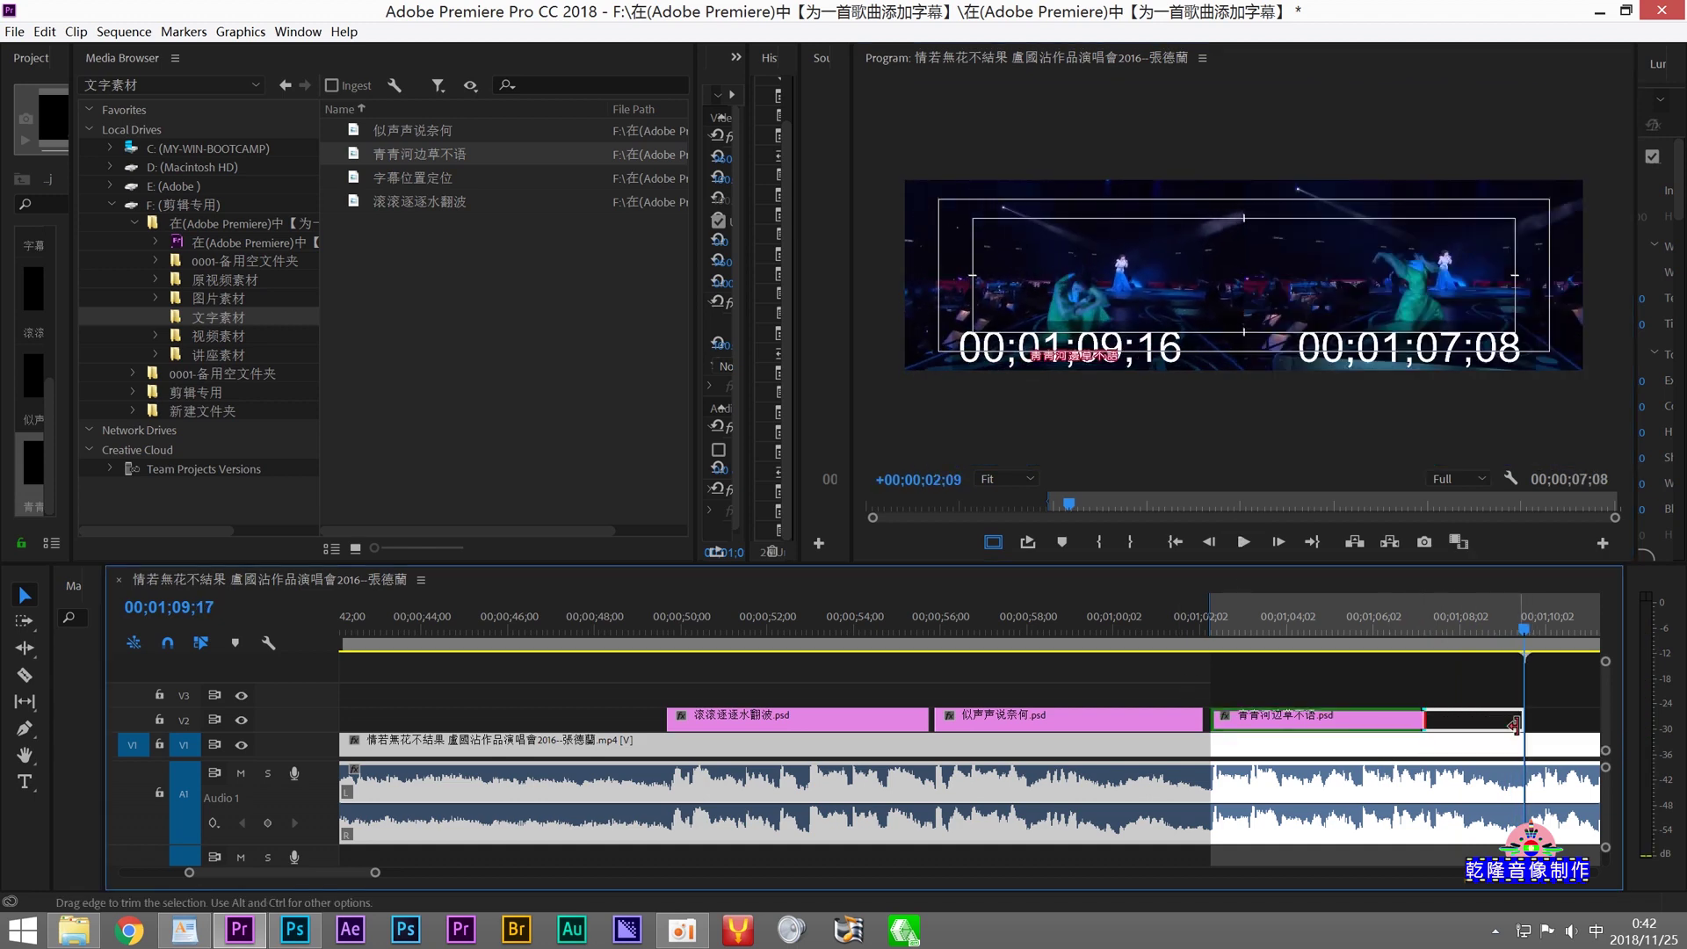
pyautogui.moveTo(1529, 720); pyautogui.dragTo(1524, 720)
pyautogui.moveTo(307, 872); pyautogui.dragTo(336, 876)
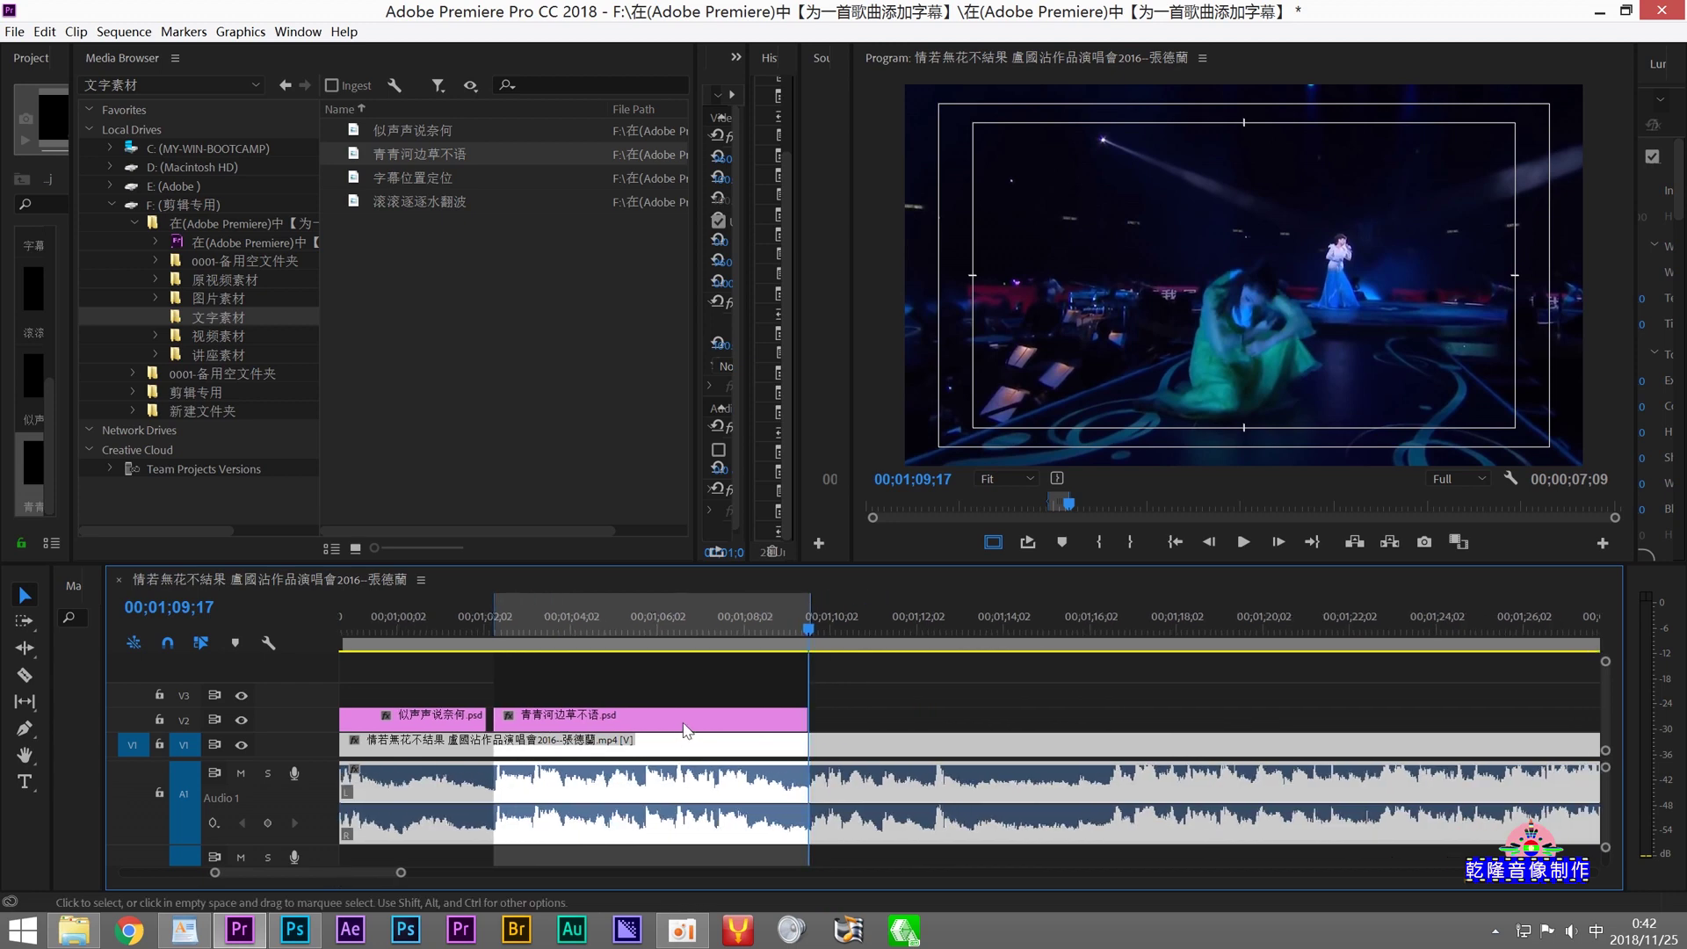
# Step: Mark the next lyric's span, in just past the clip's end, out at 00;01;16;15
pyautogui.click(1279, 543)
pyautogui.click(1278, 543)
pyautogui.click(1279, 543)
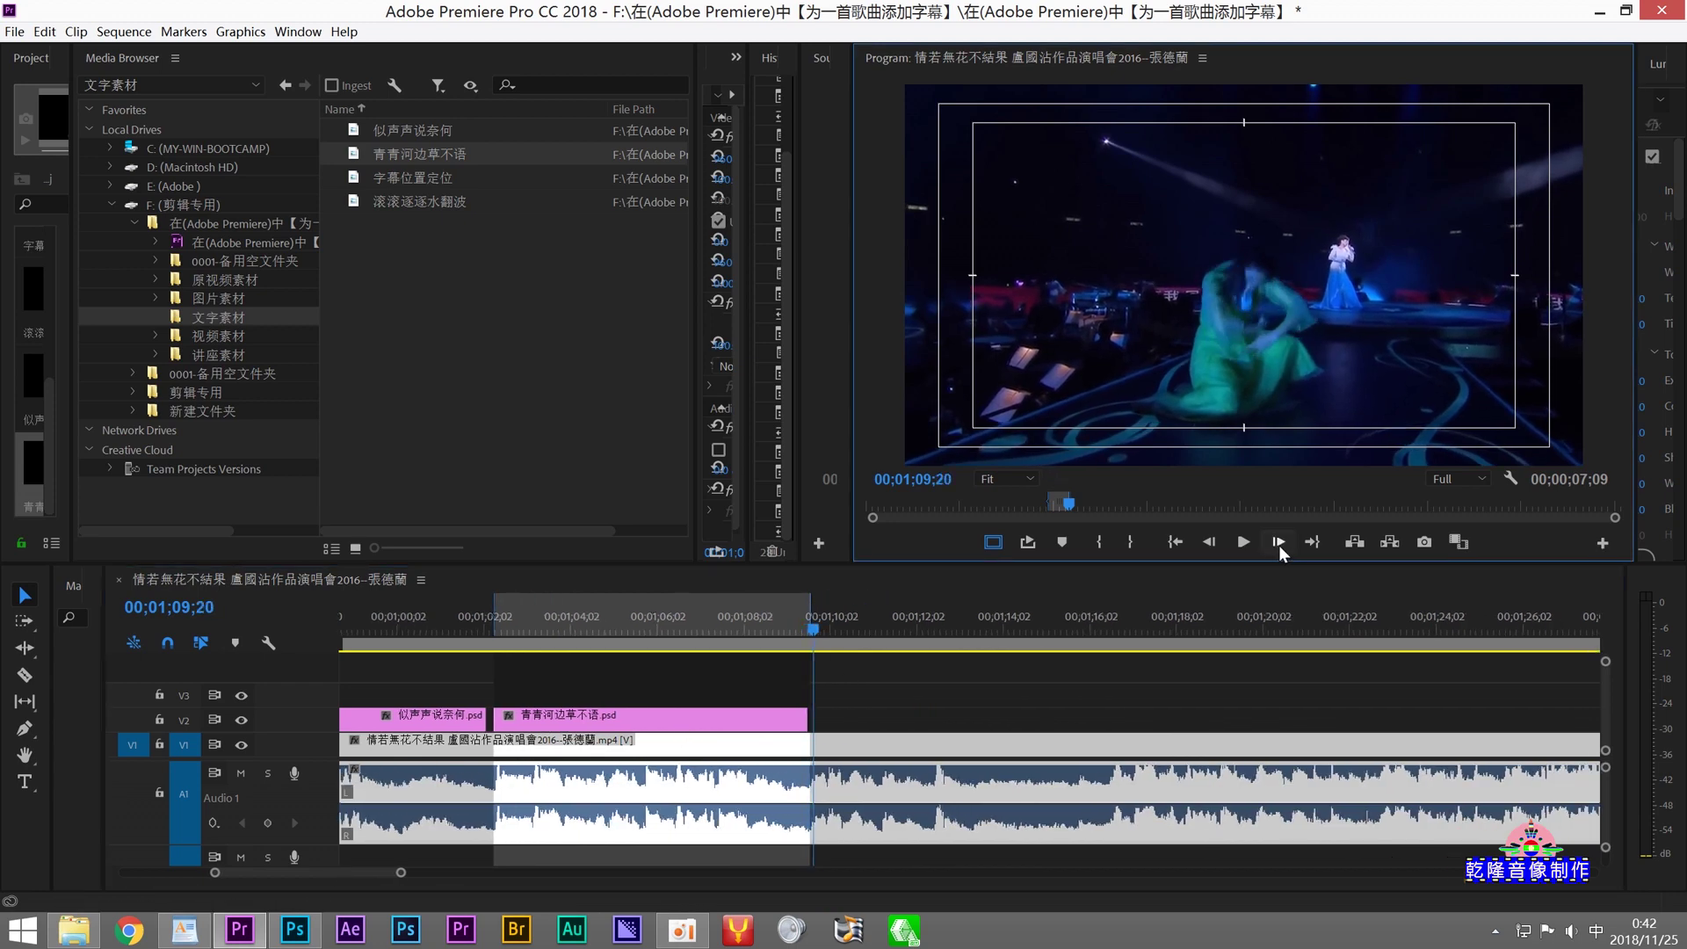
pyautogui.click(1099, 541)
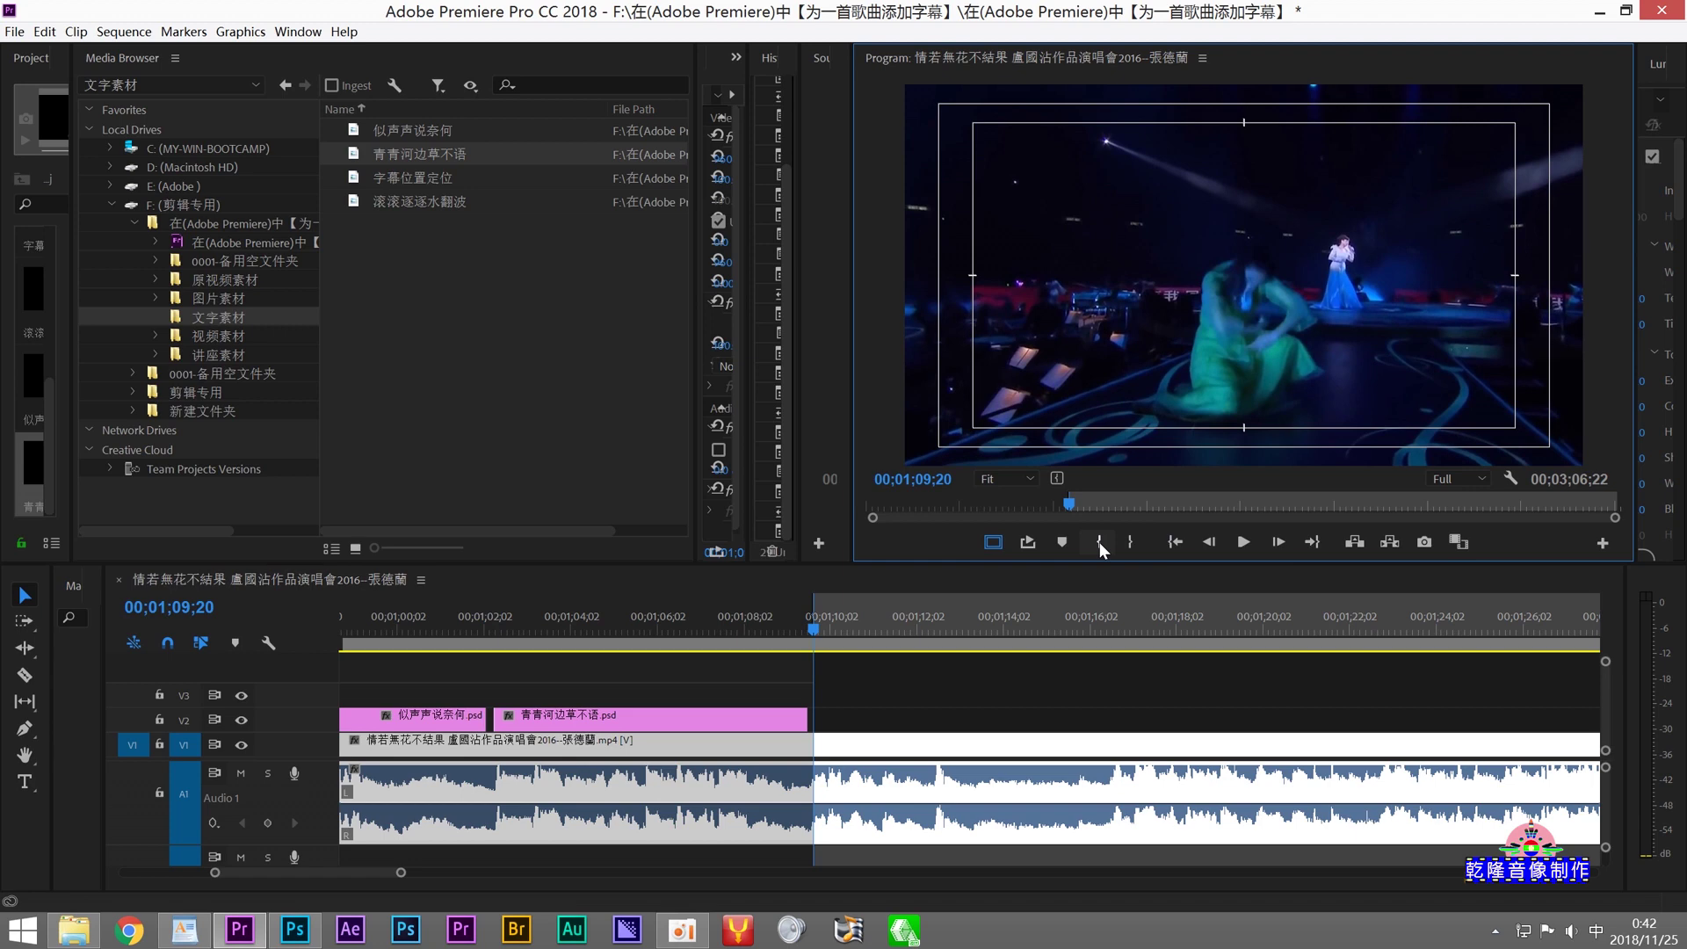
pyautogui.click(1243, 542)
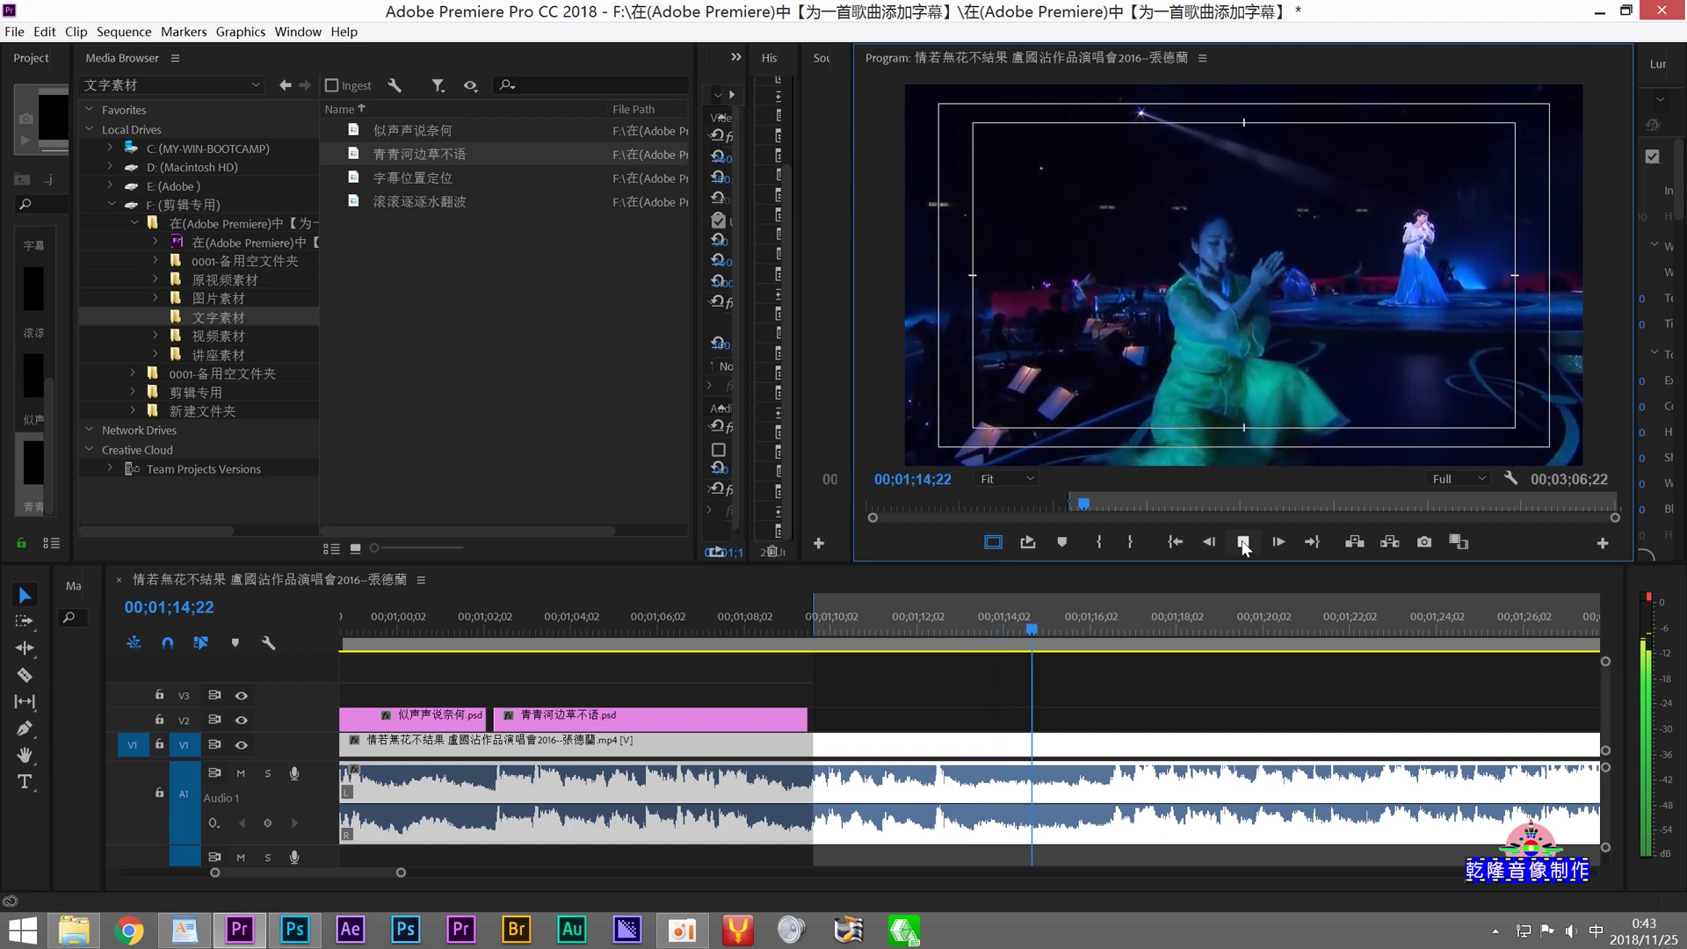
pyautogui.click(1243, 543)
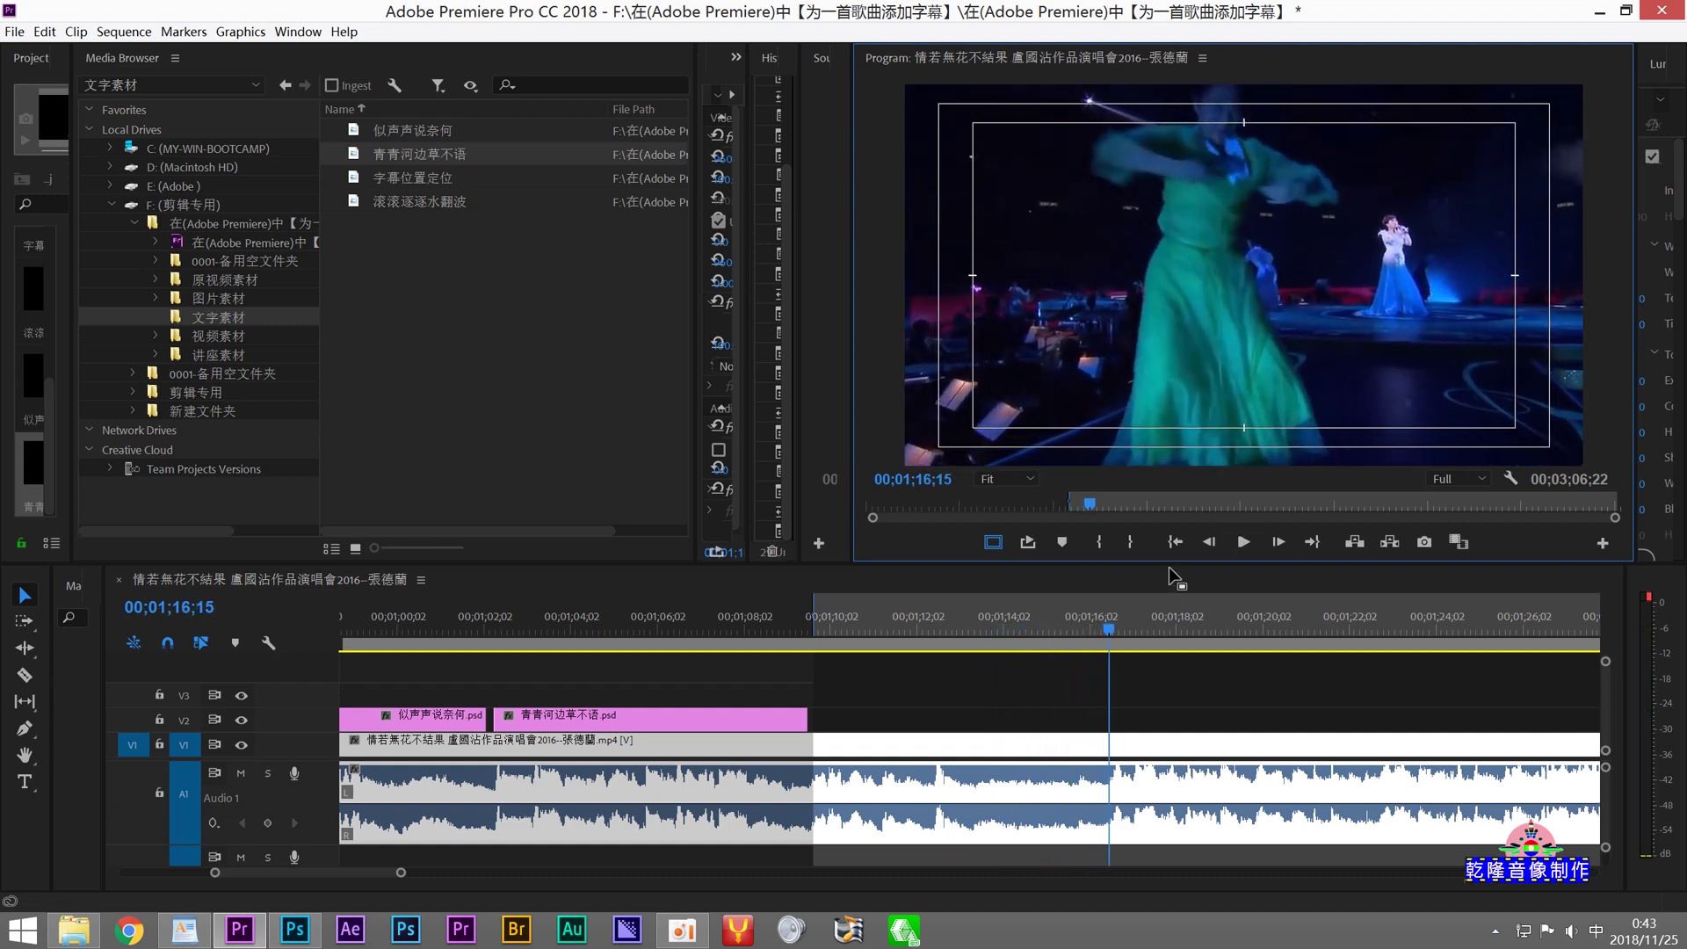
pyautogui.click(1131, 542)
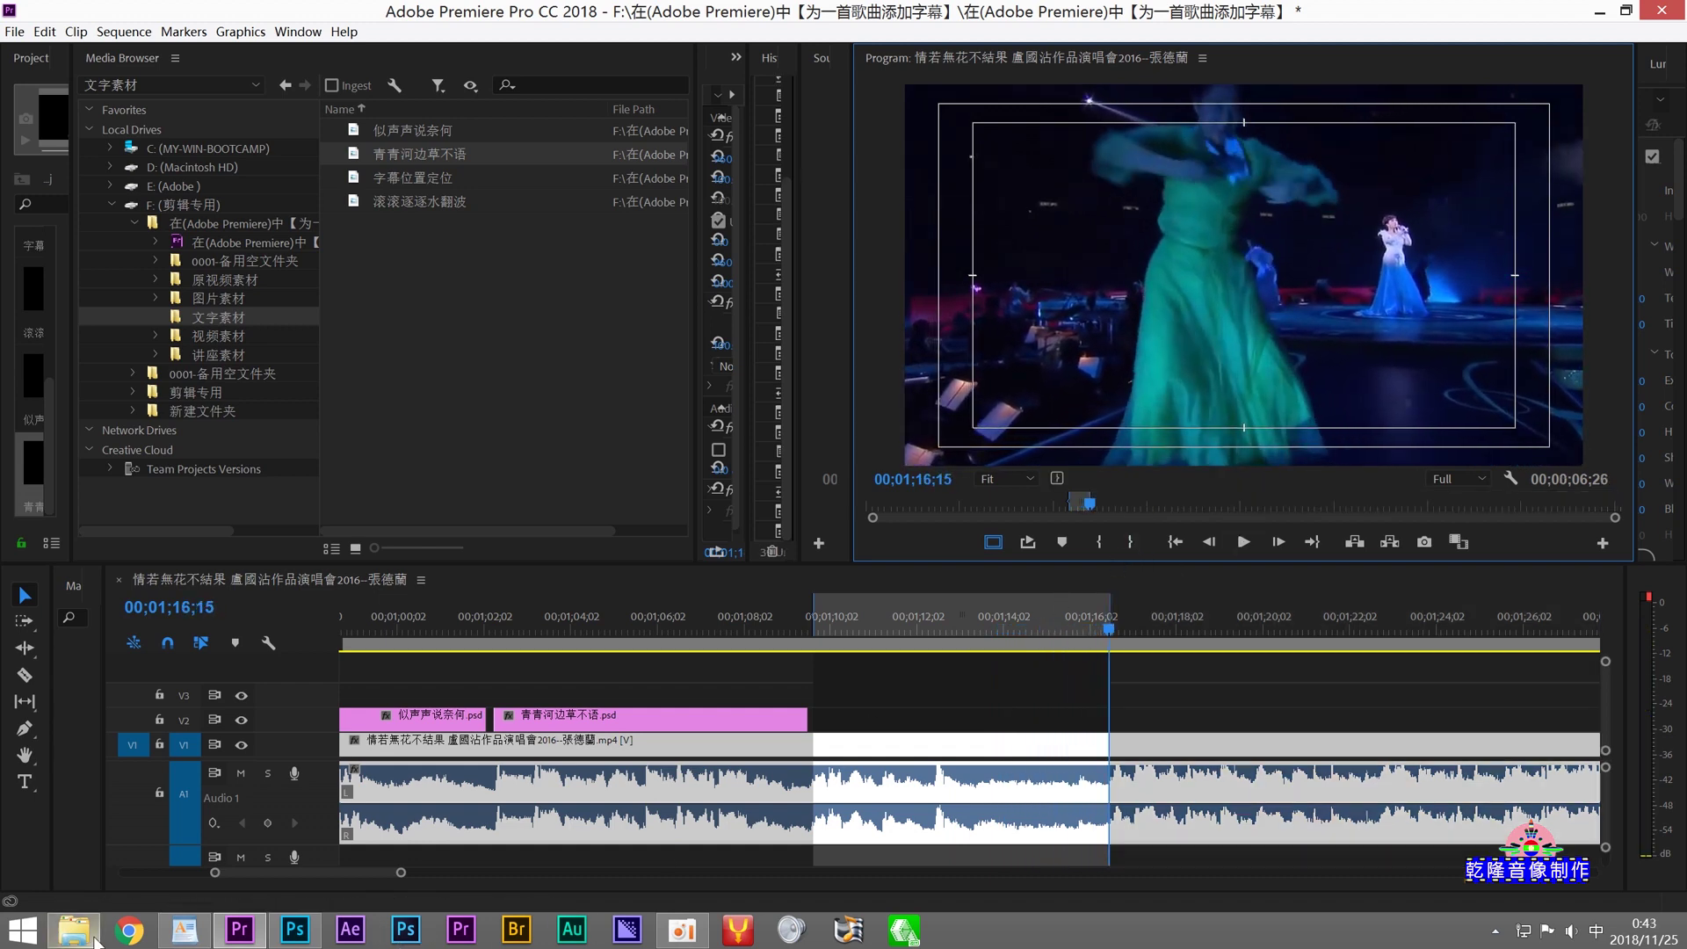
# Step: Copy the fourth lyric line 陪着我早晚消磨 from WordPad and return to the Photoshop subtitle
pyautogui.click(184, 929)
pyautogui.click(296, 580)
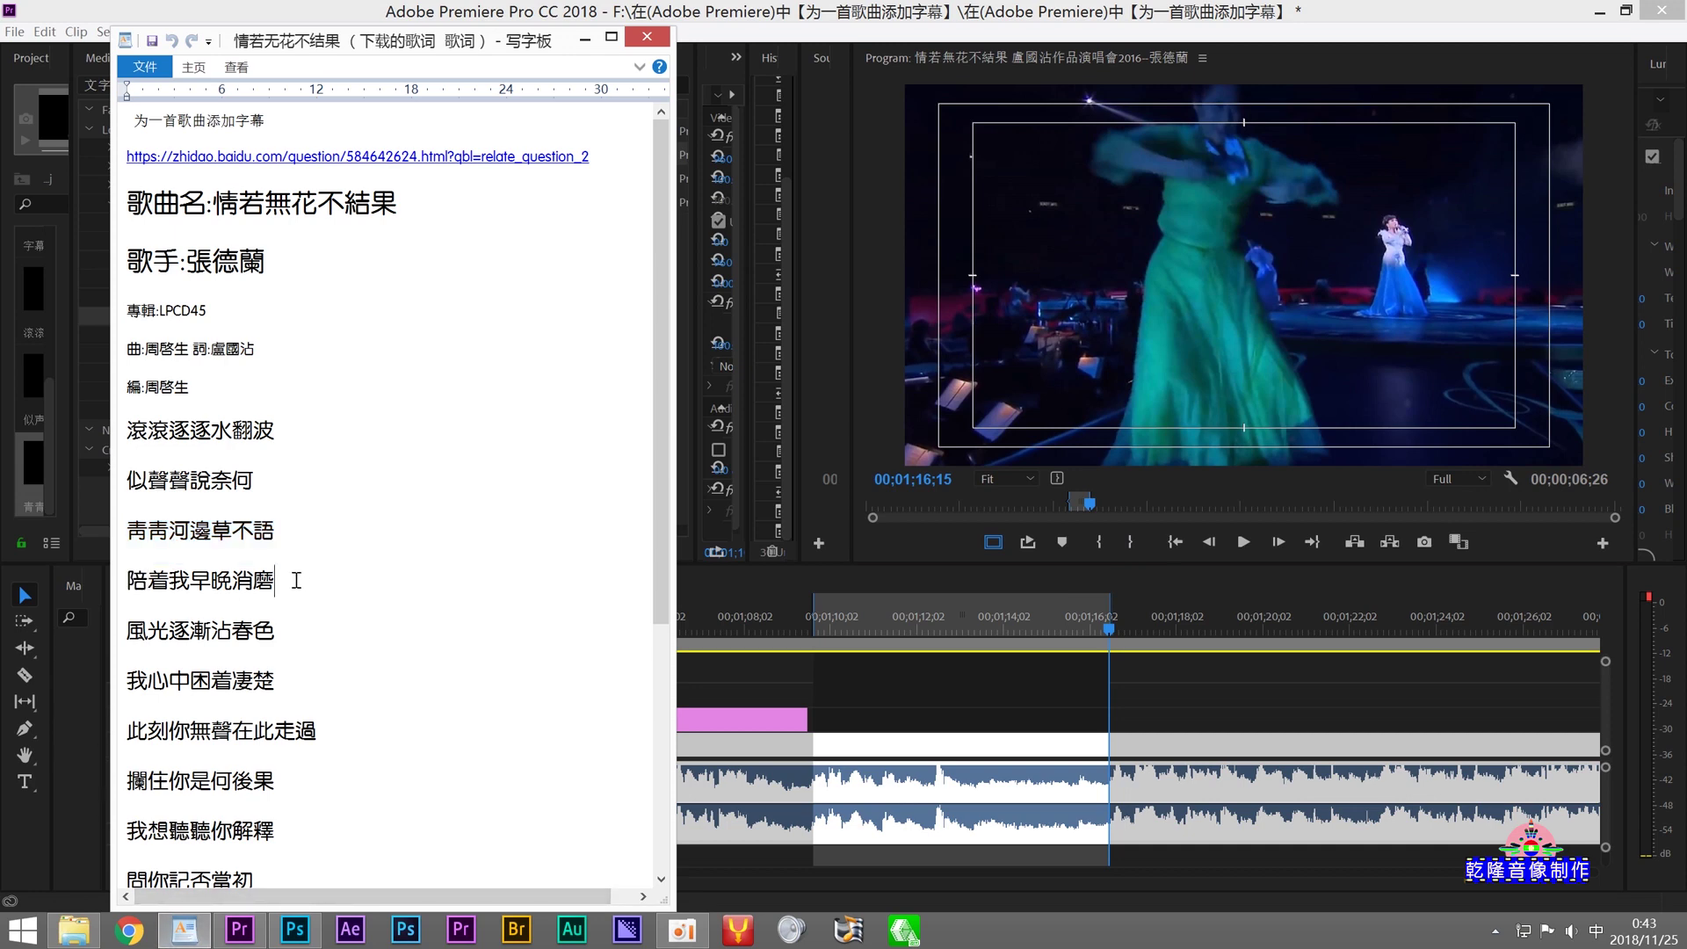
pyautogui.moveTo(276, 580); pyautogui.dragTo(128, 581)
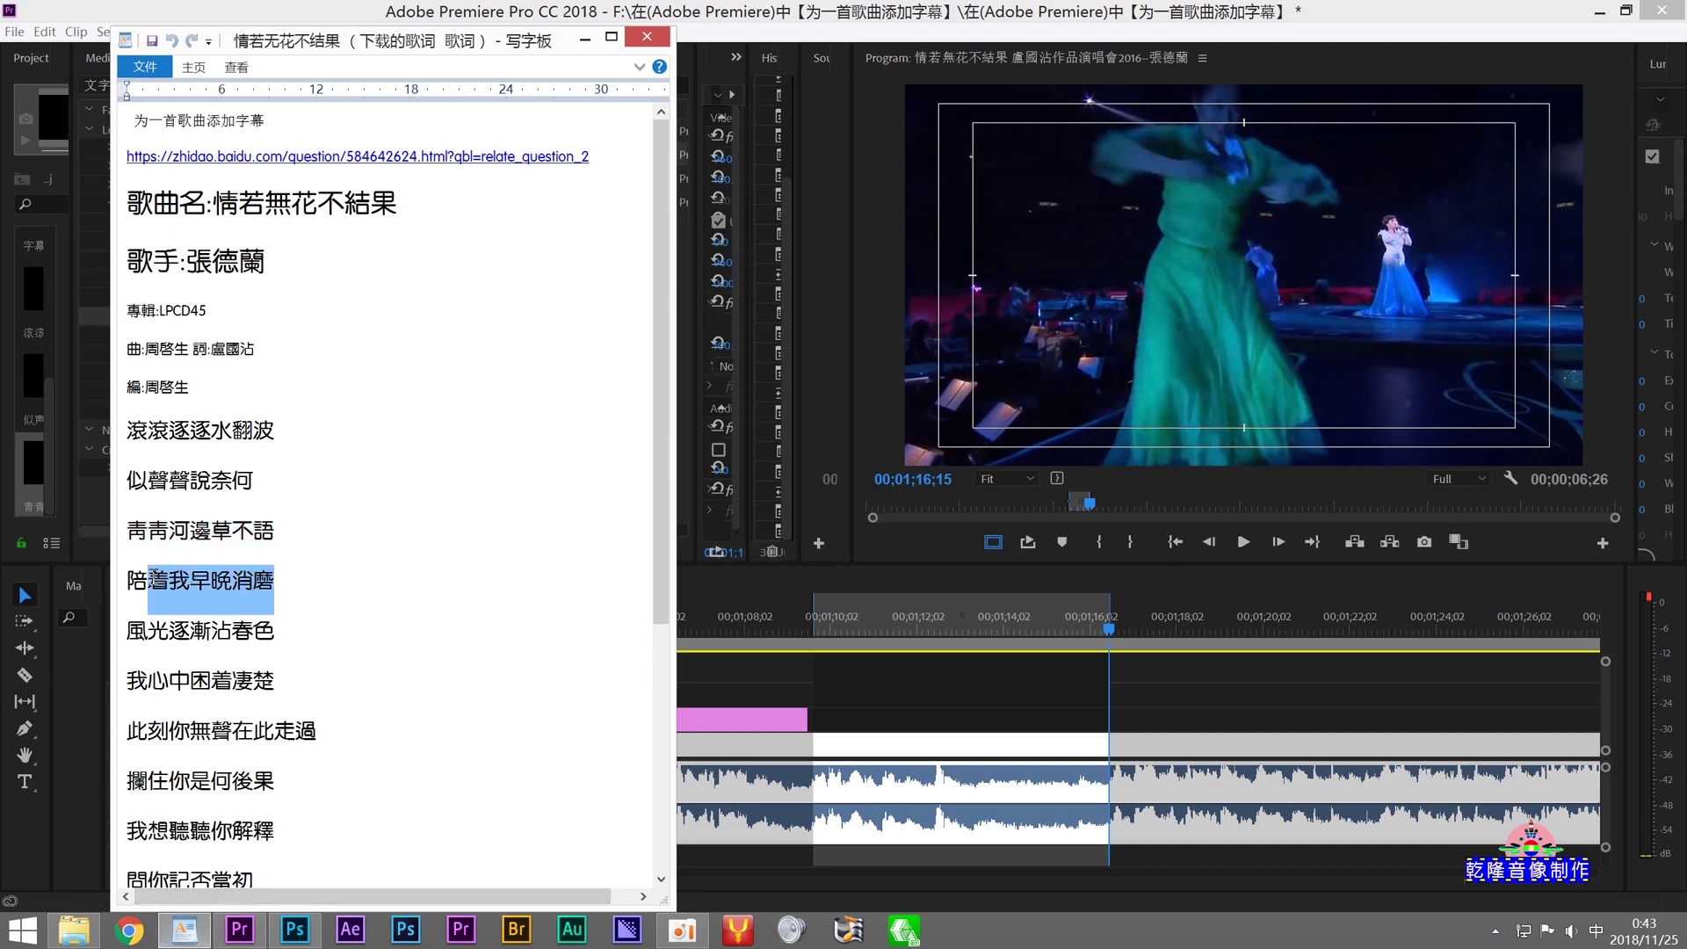
pyautogui.rightClick(170, 589)
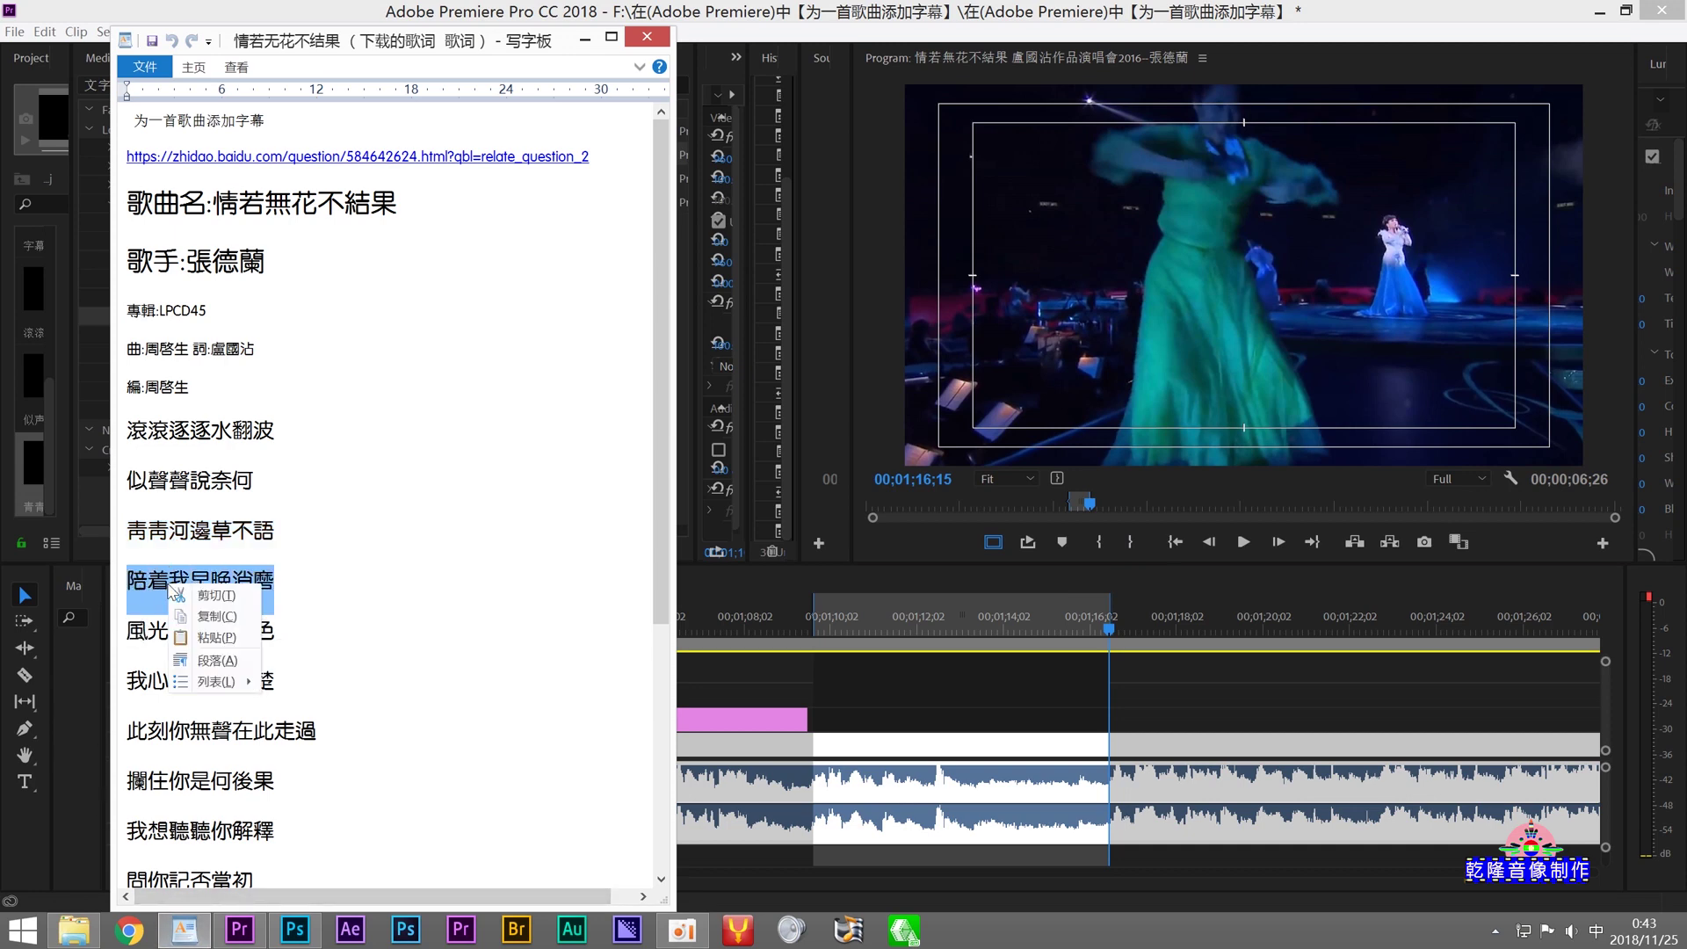
pyautogui.click(216, 616)
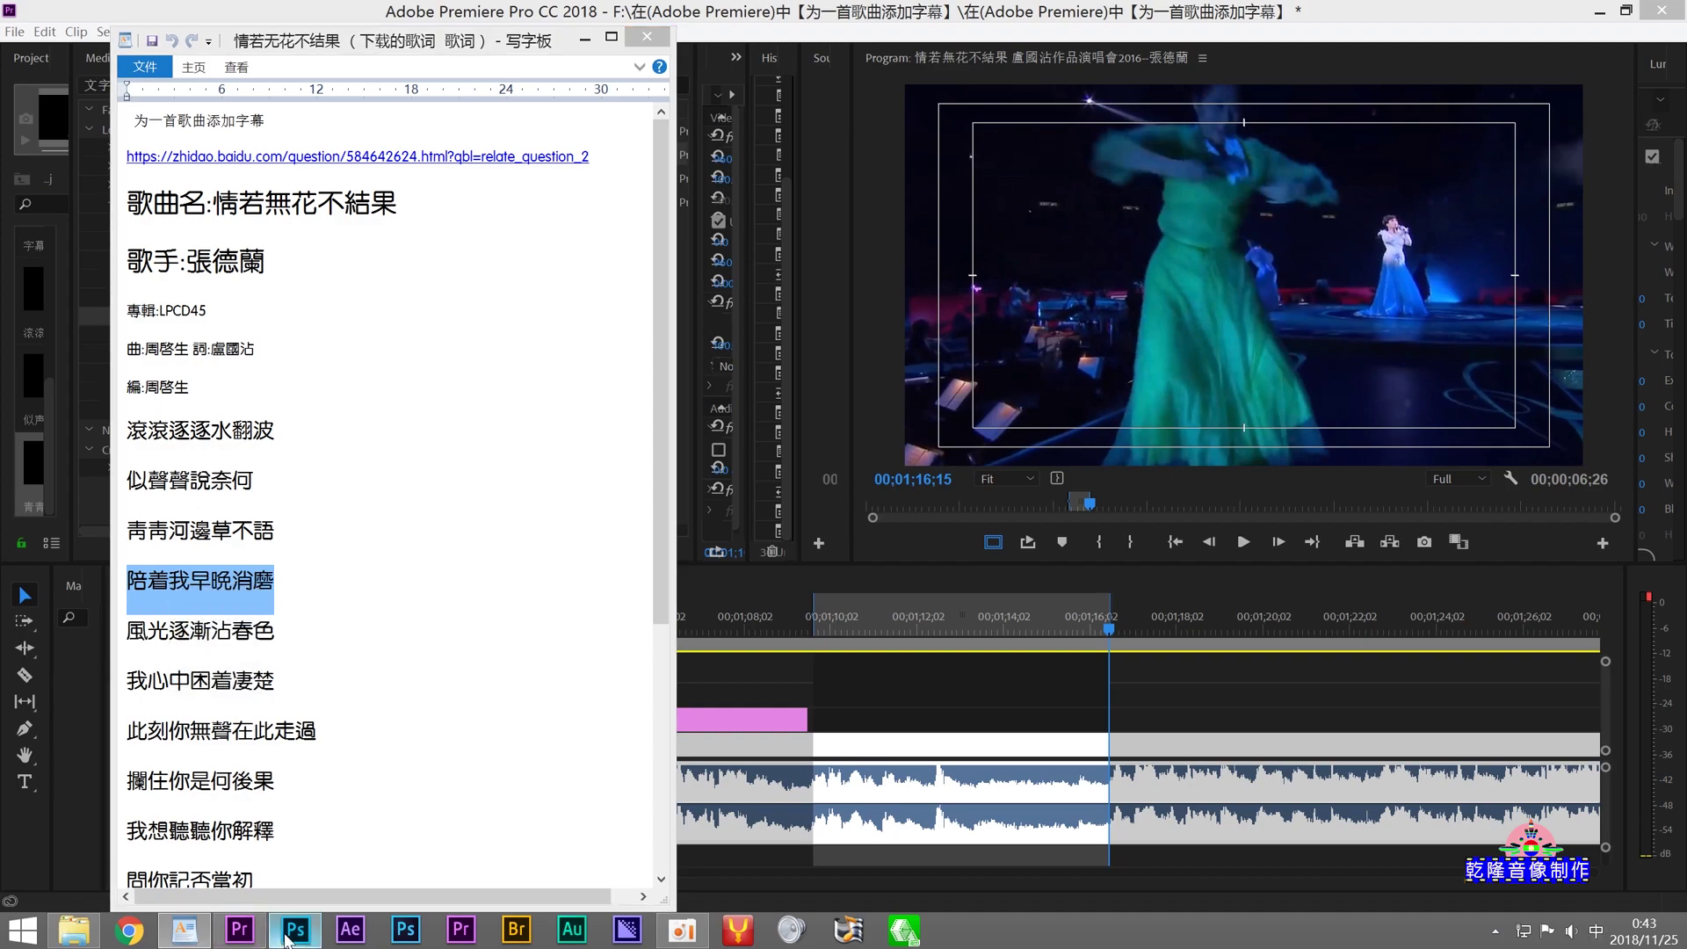
pyautogui.click(295, 929)
# Step: Replace the subtitle text with the pasted lyric 陪着我早晚消磨
pyautogui.moveTo(733, 817); pyautogui.dragTo(1073, 823)
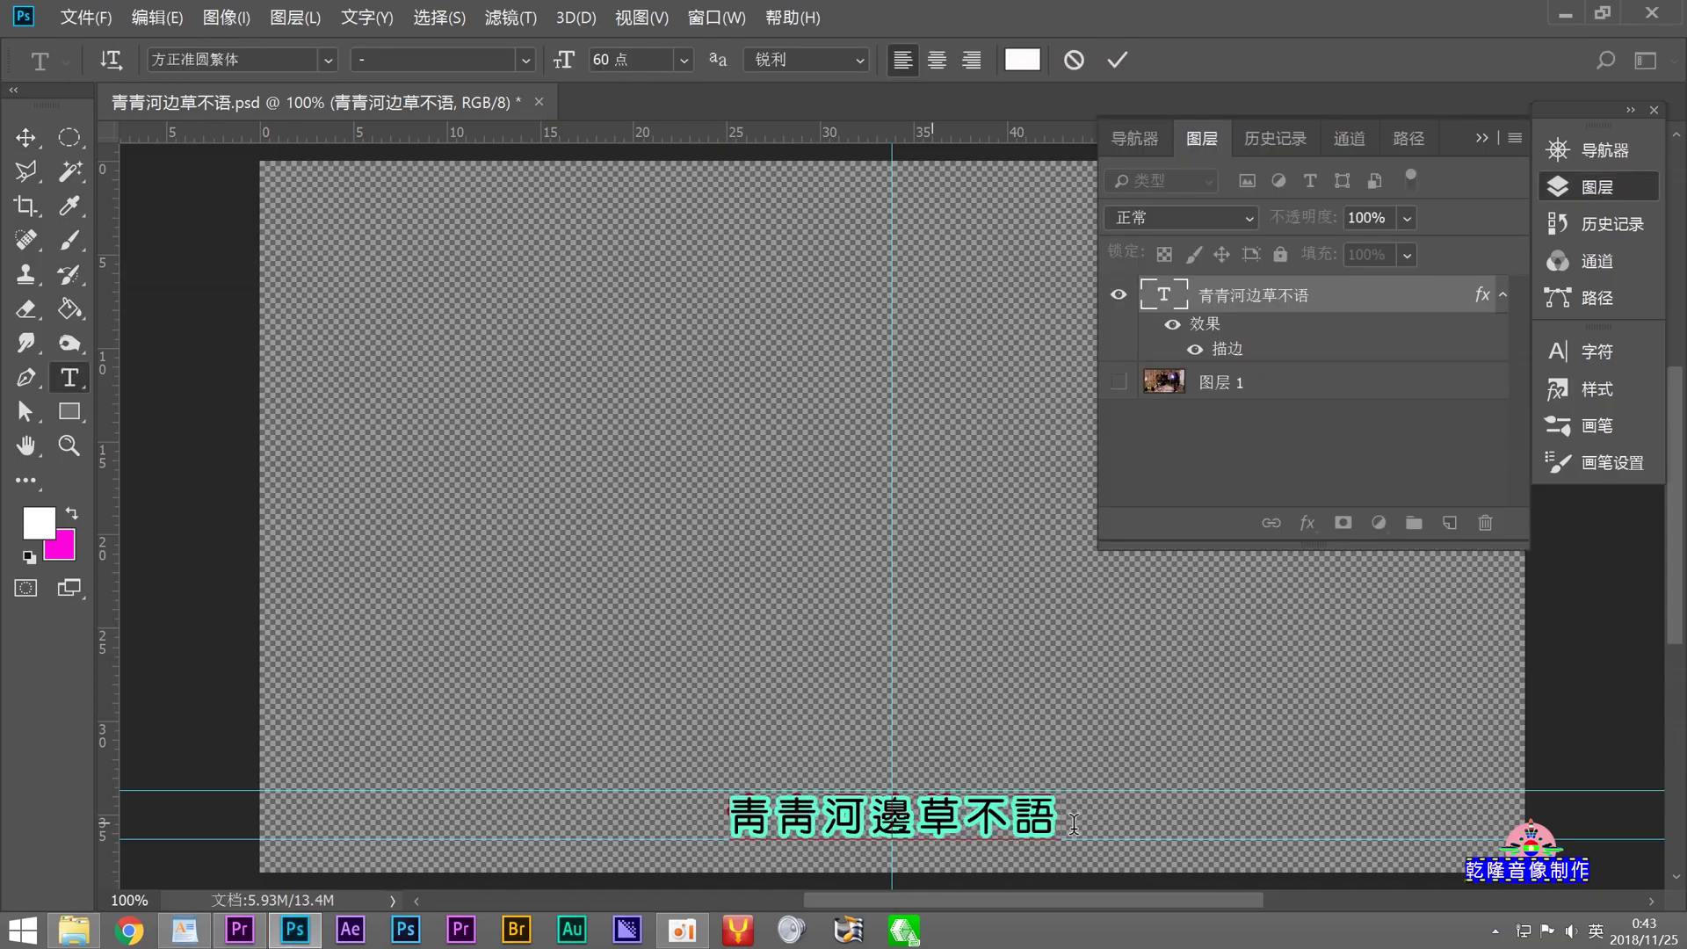
pyautogui.rightClick(834, 824)
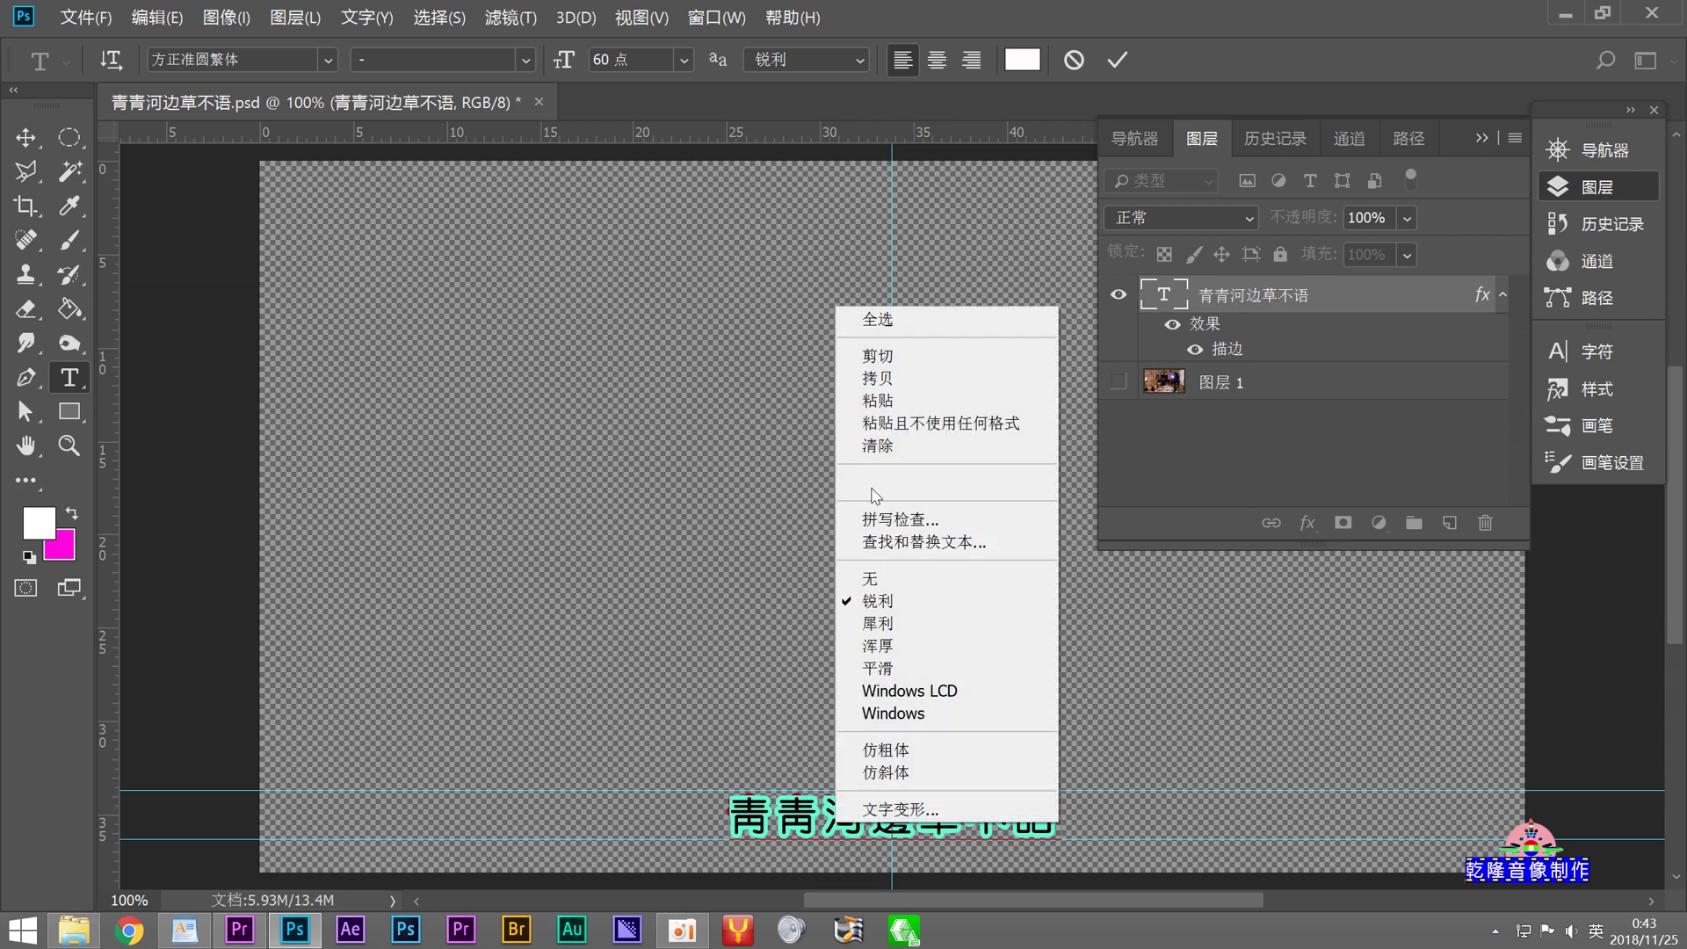
pyautogui.click(881, 402)
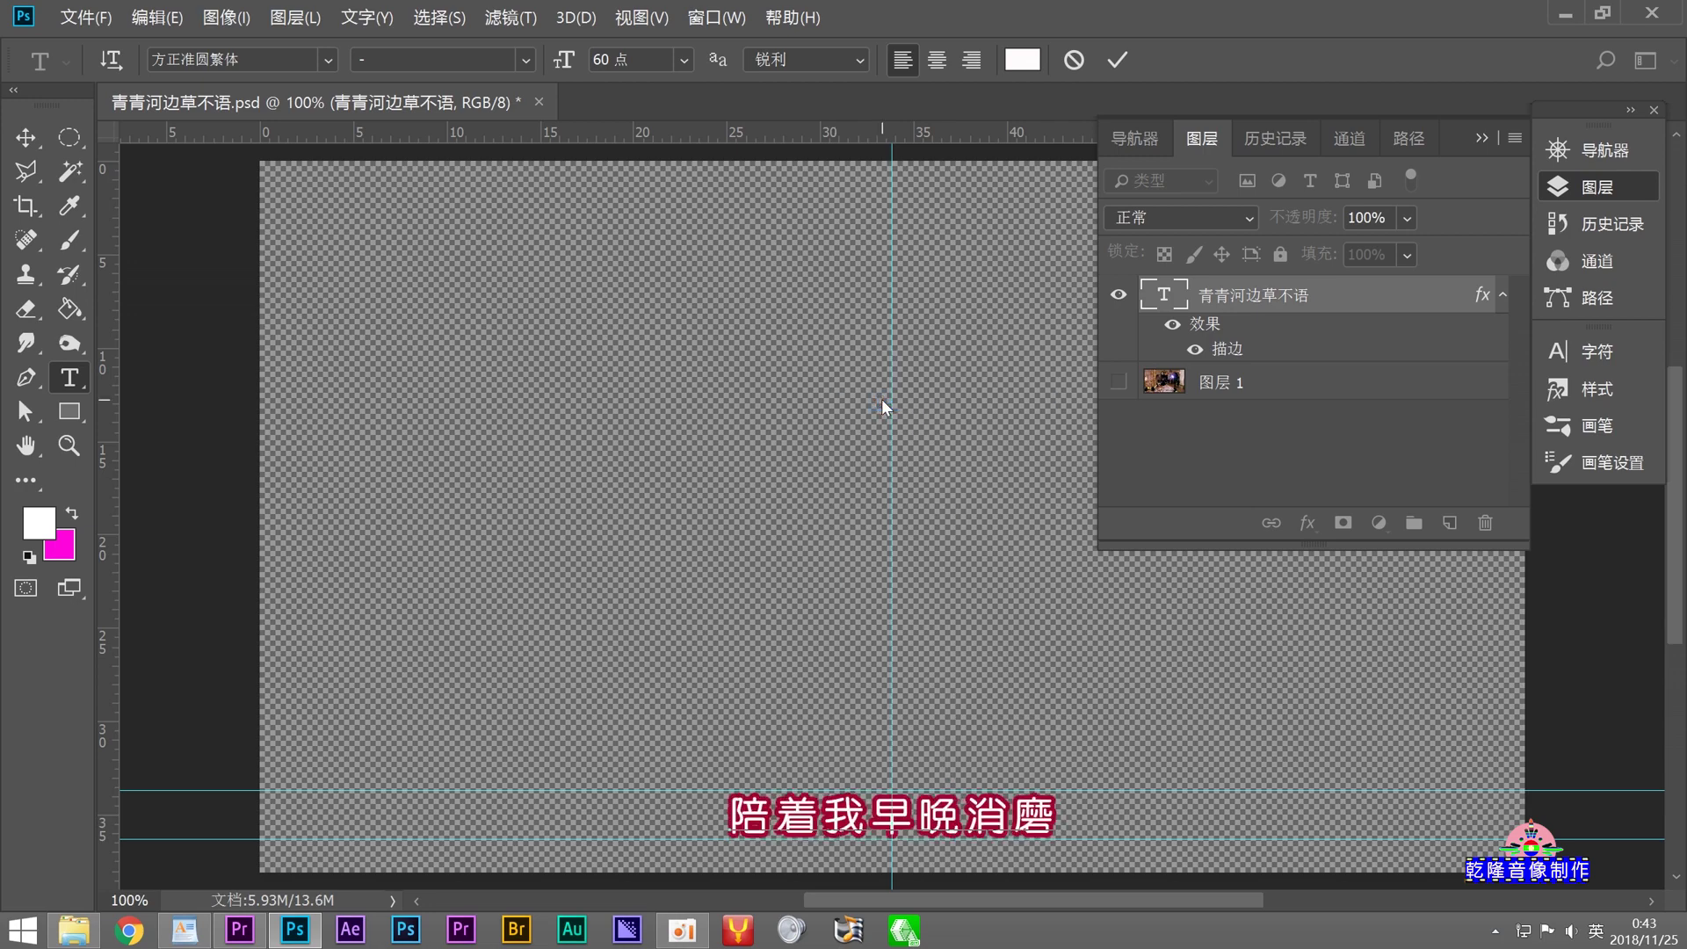
pyautogui.click(25, 137)
# Step: Save the subtitle as a new PSD named 陪着我早晚消磨.psd
pyautogui.click(85, 18)
pyautogui.moveTo(111, 182)
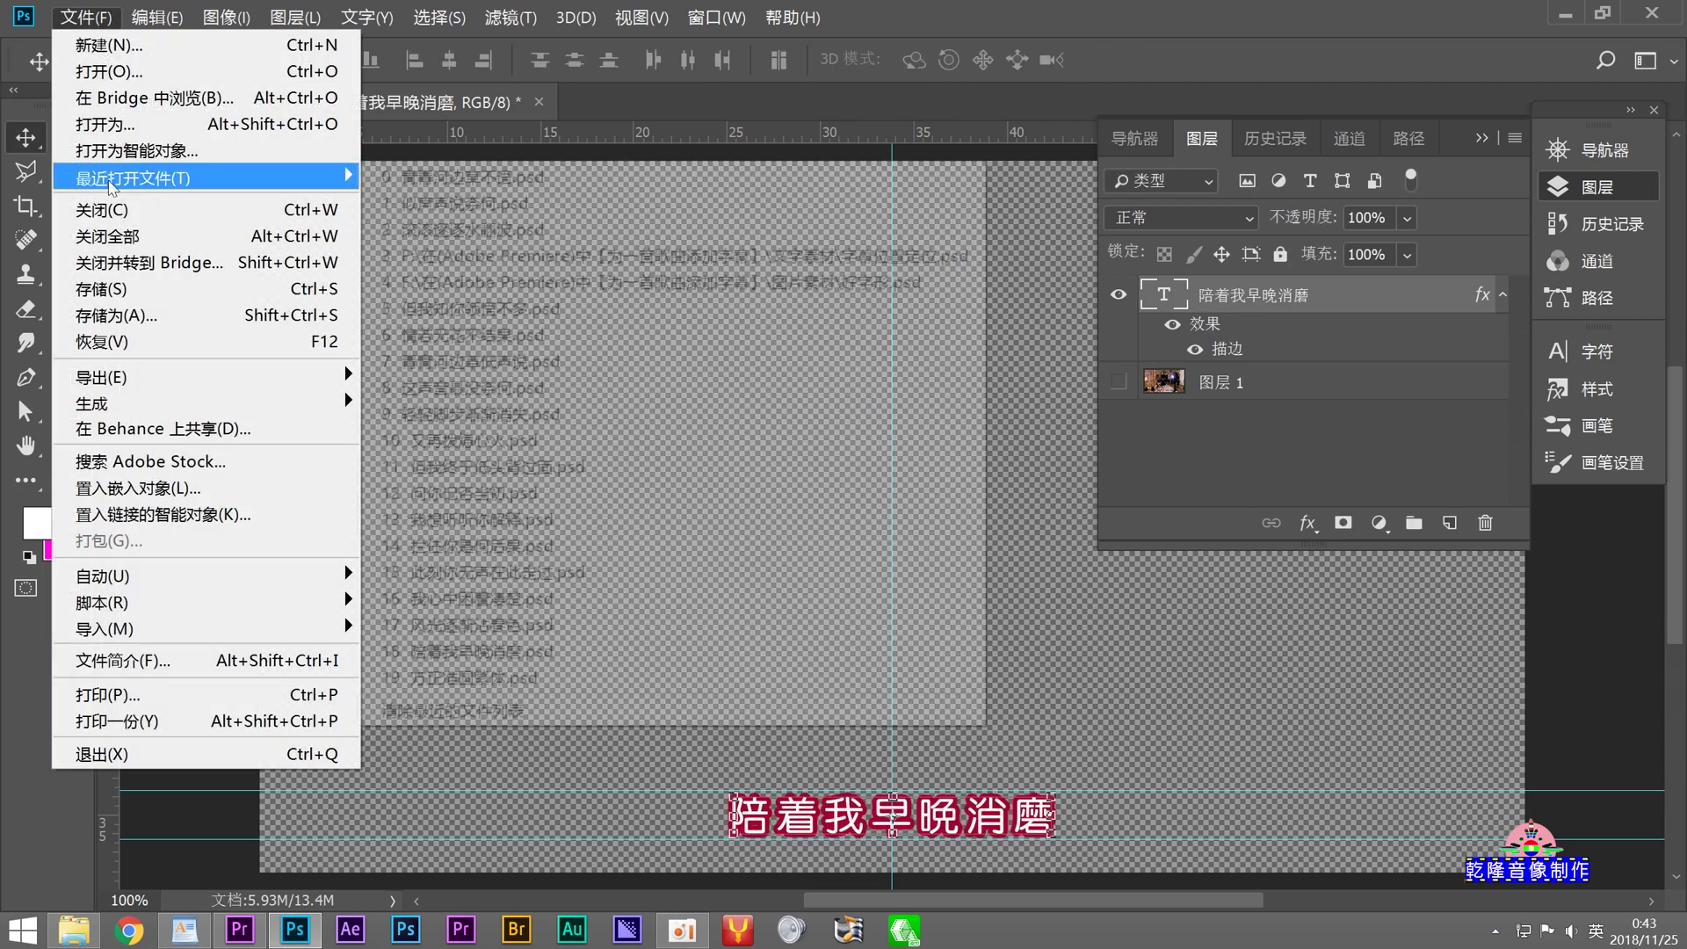
pyautogui.click(141, 316)
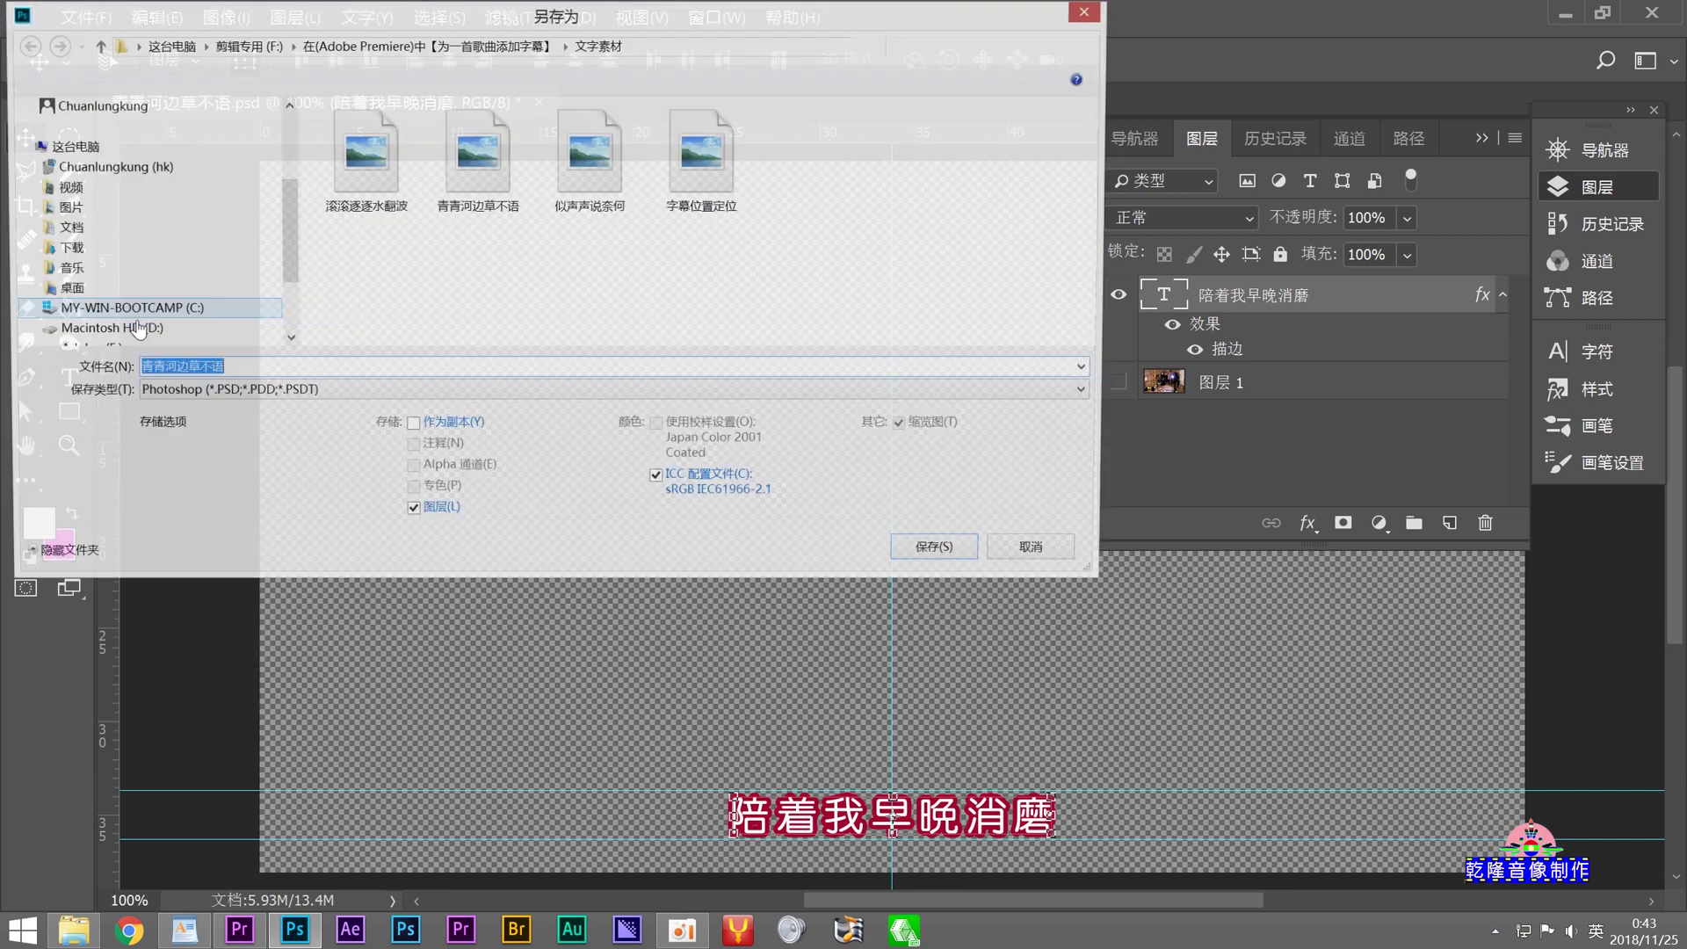
pyautogui.rightClick(187, 374)
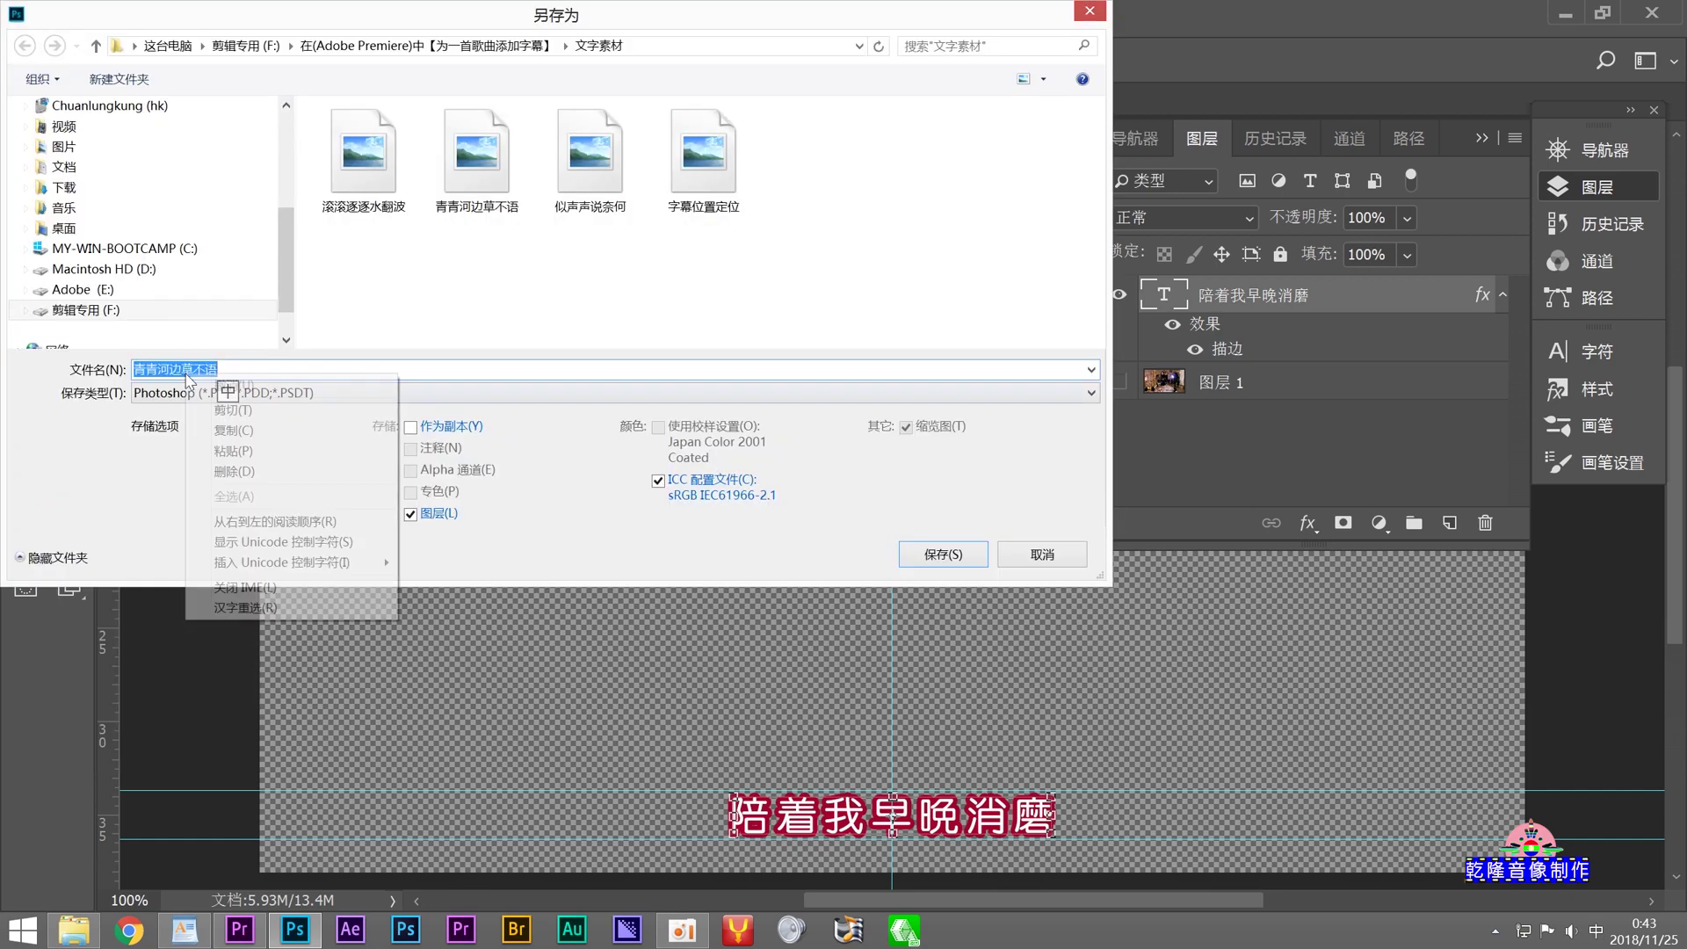
pyautogui.click(226, 451)
pyautogui.click(922, 549)
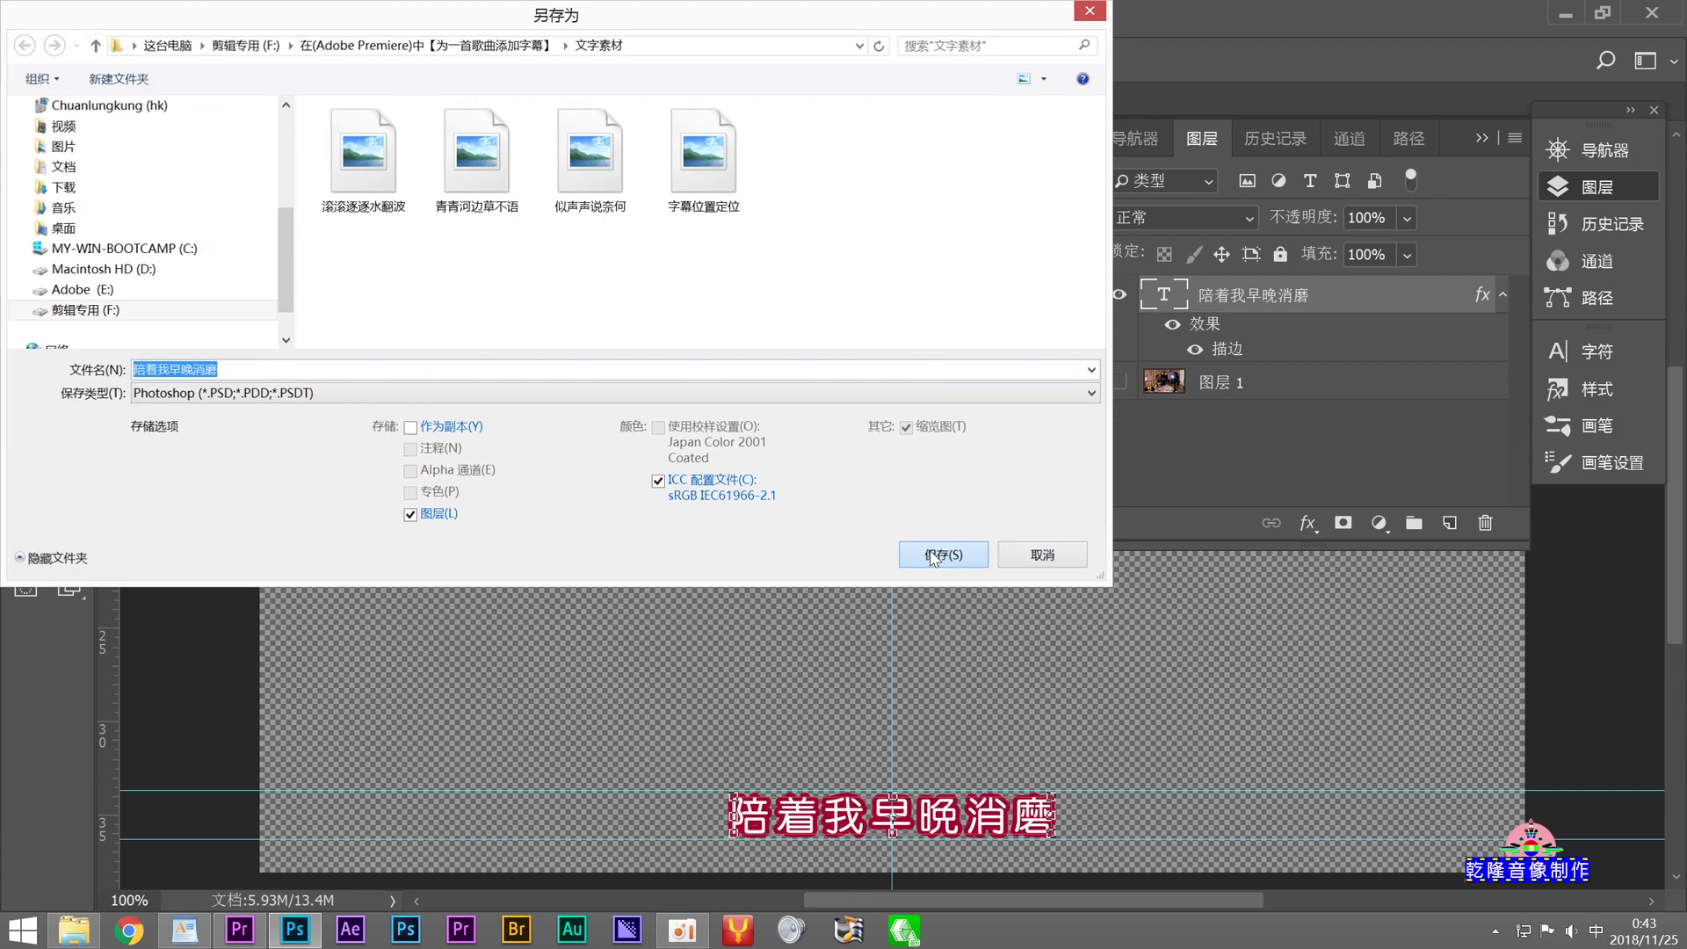
pyautogui.click(1117, 250)
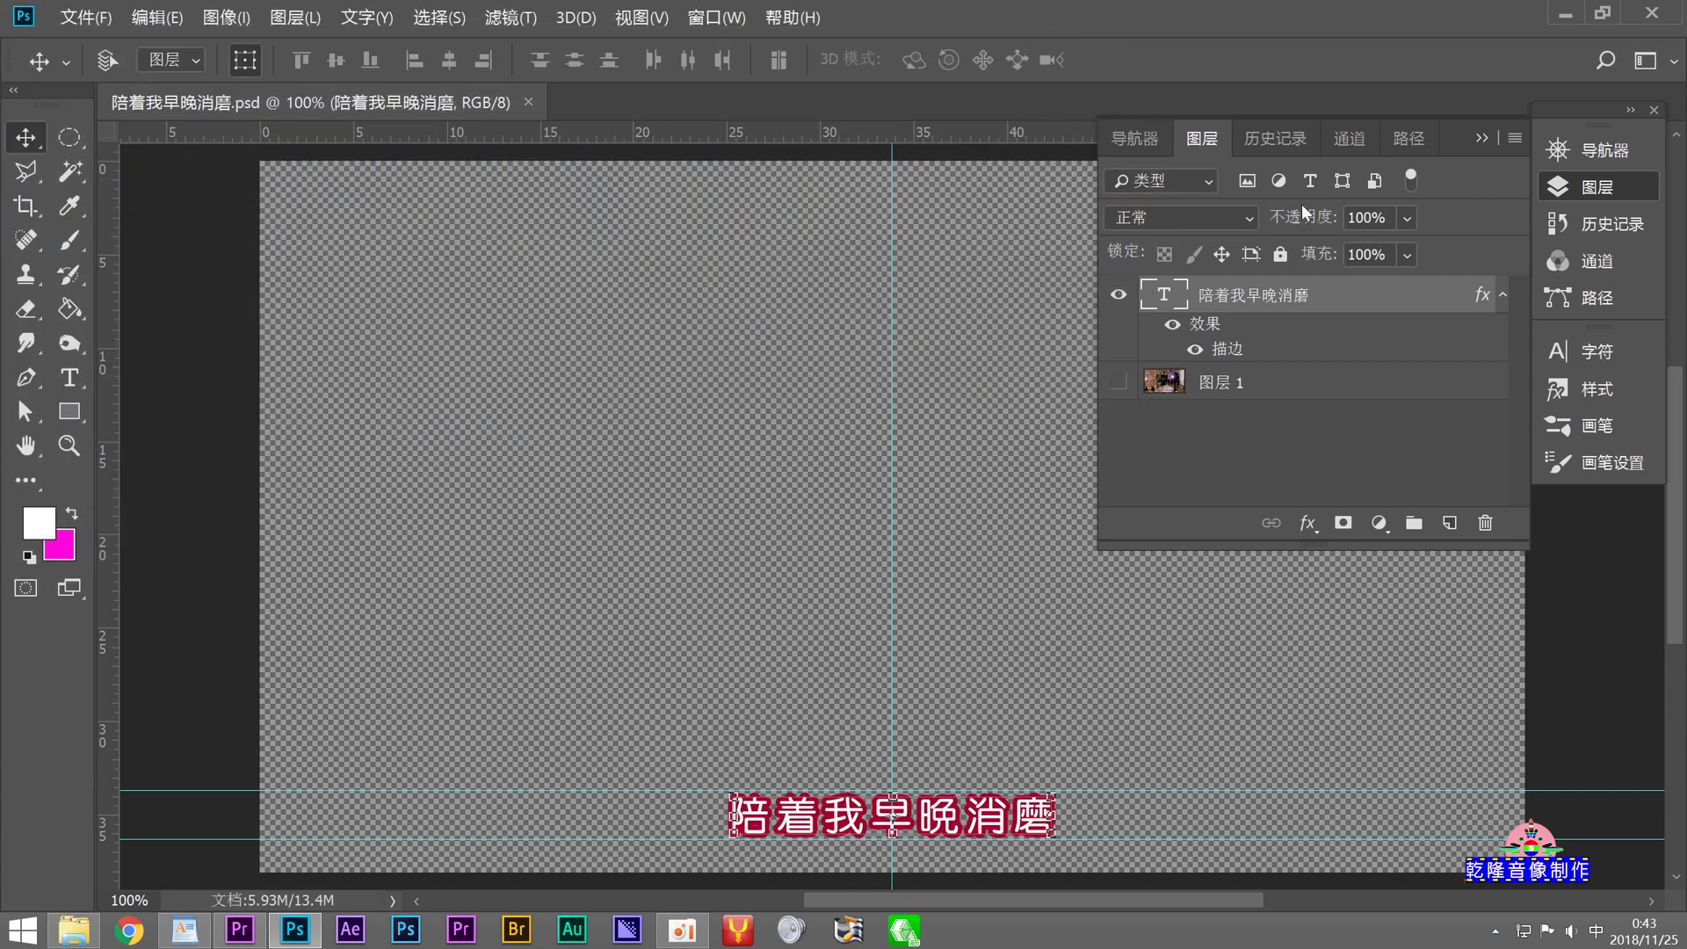
pyautogui.click(238, 933)
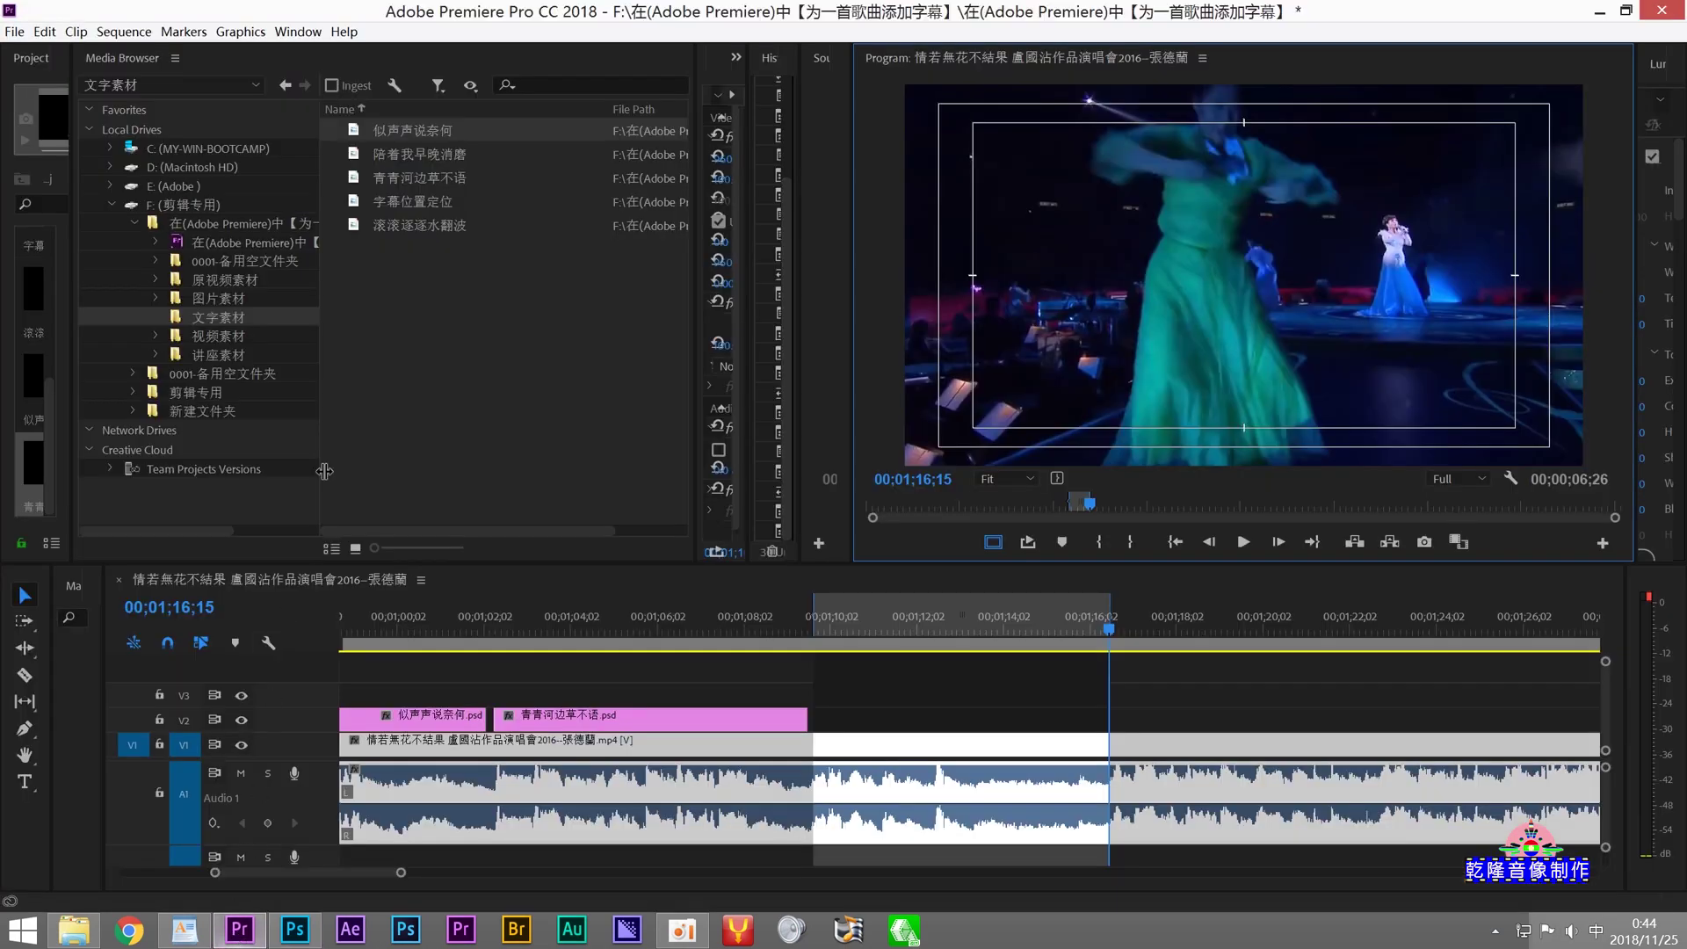
# Step: Place 陪着我早晚消磨.psd on V2 at 00;01;10;02 and extend it to the playhead
pyautogui.click(351, 158)
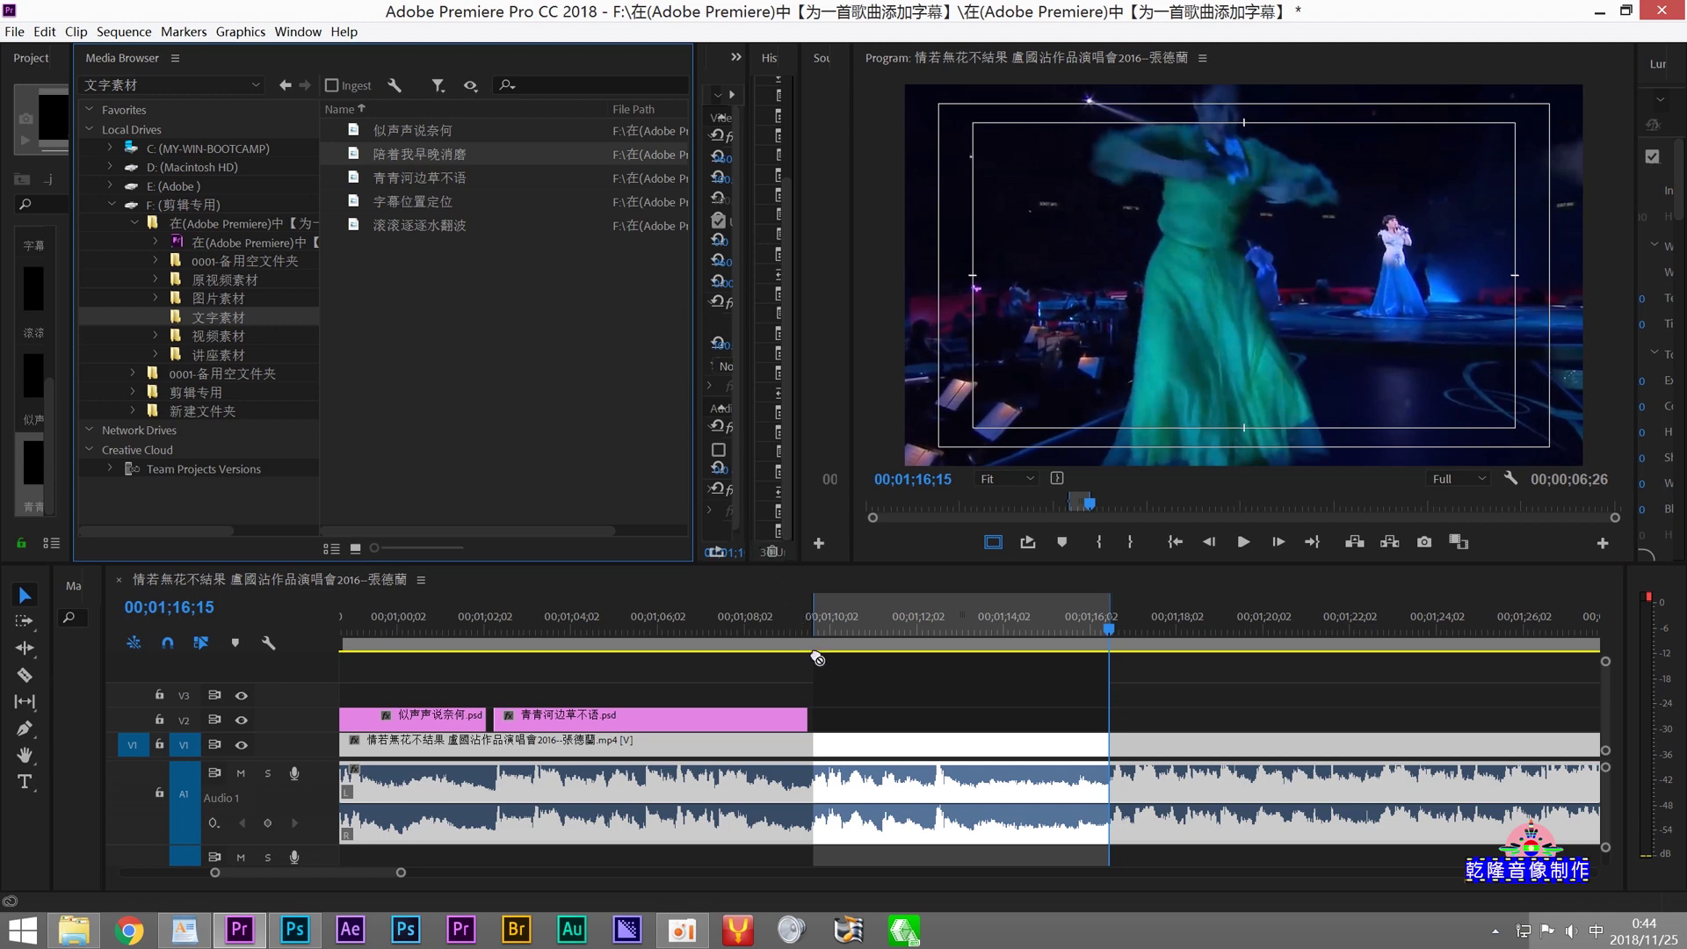
pyautogui.moveTo(816, 652); pyautogui.dragTo(821, 719)
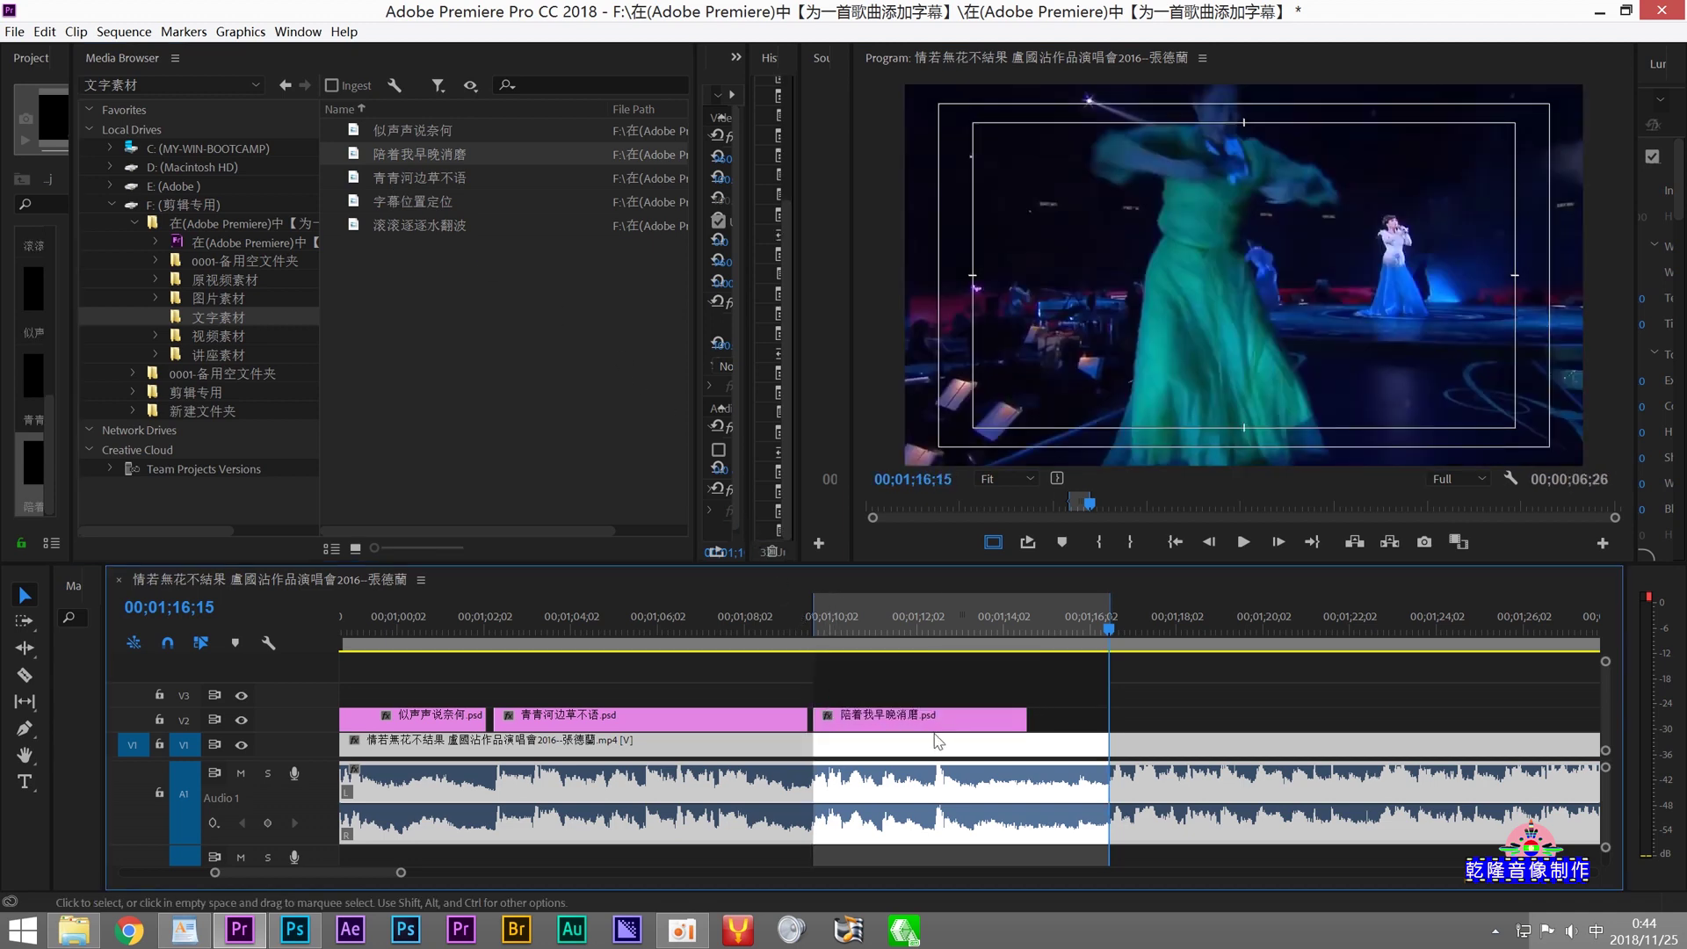
pyautogui.moveTo(1016, 723); pyautogui.dragTo(1101, 716)
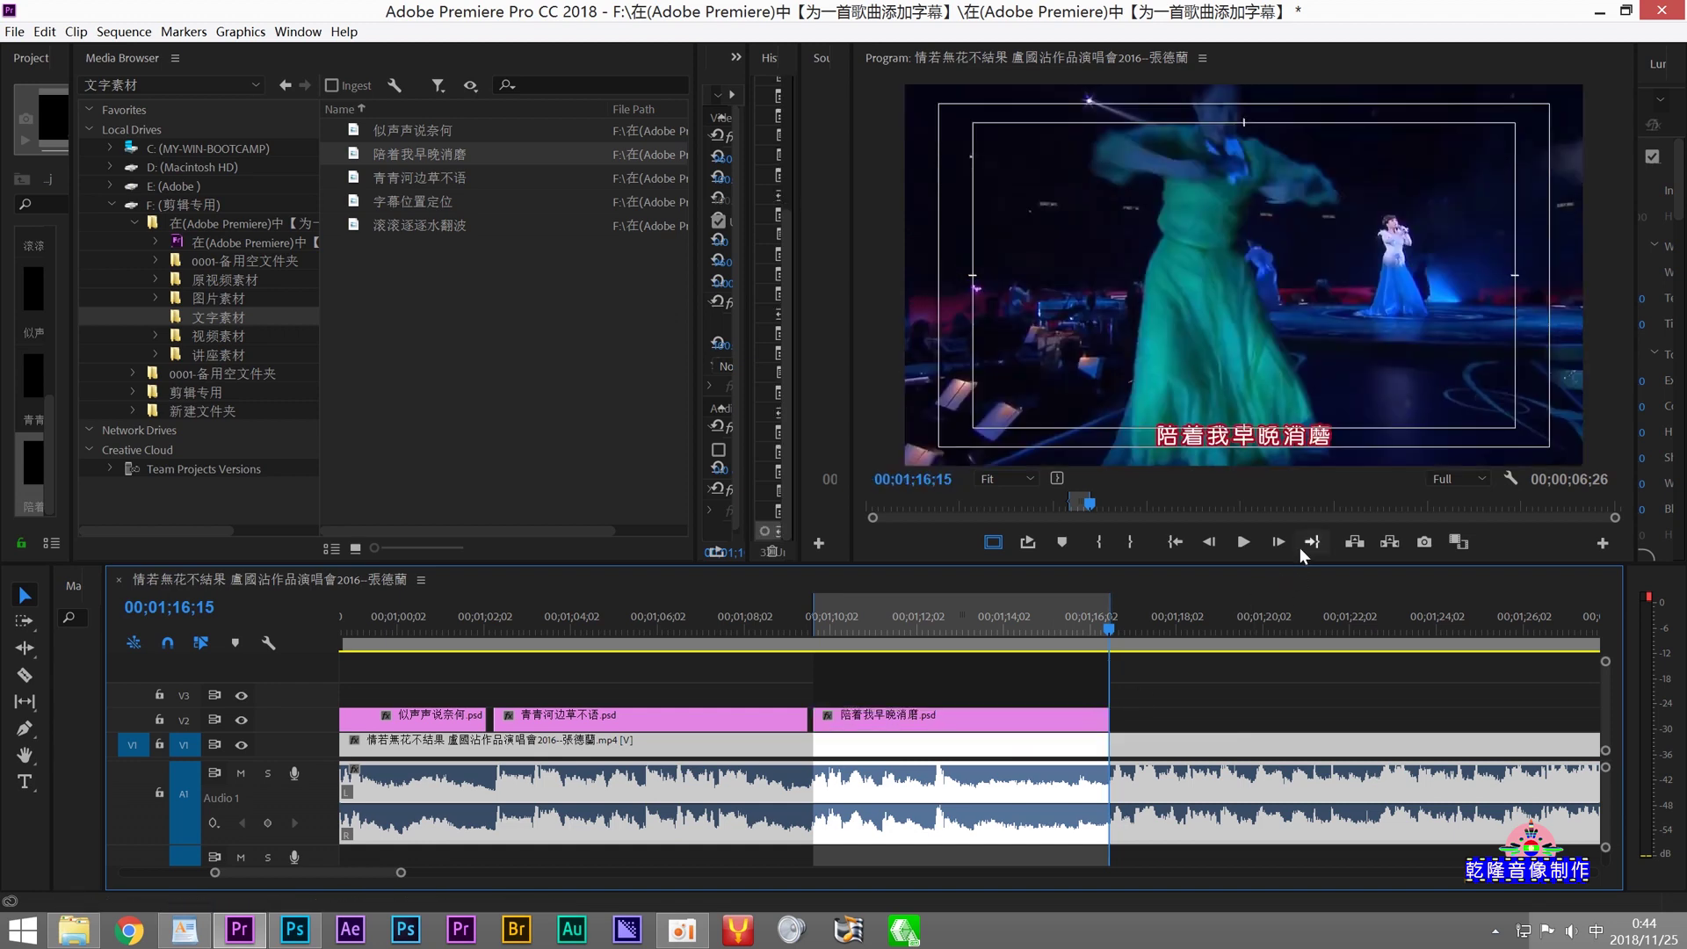
# Step: Mark In and Out points spanning the next lyric line, up to 00;01;22;21
pyautogui.click(1278, 543)
pyautogui.click(1279, 542)
pyautogui.click(1278, 543)
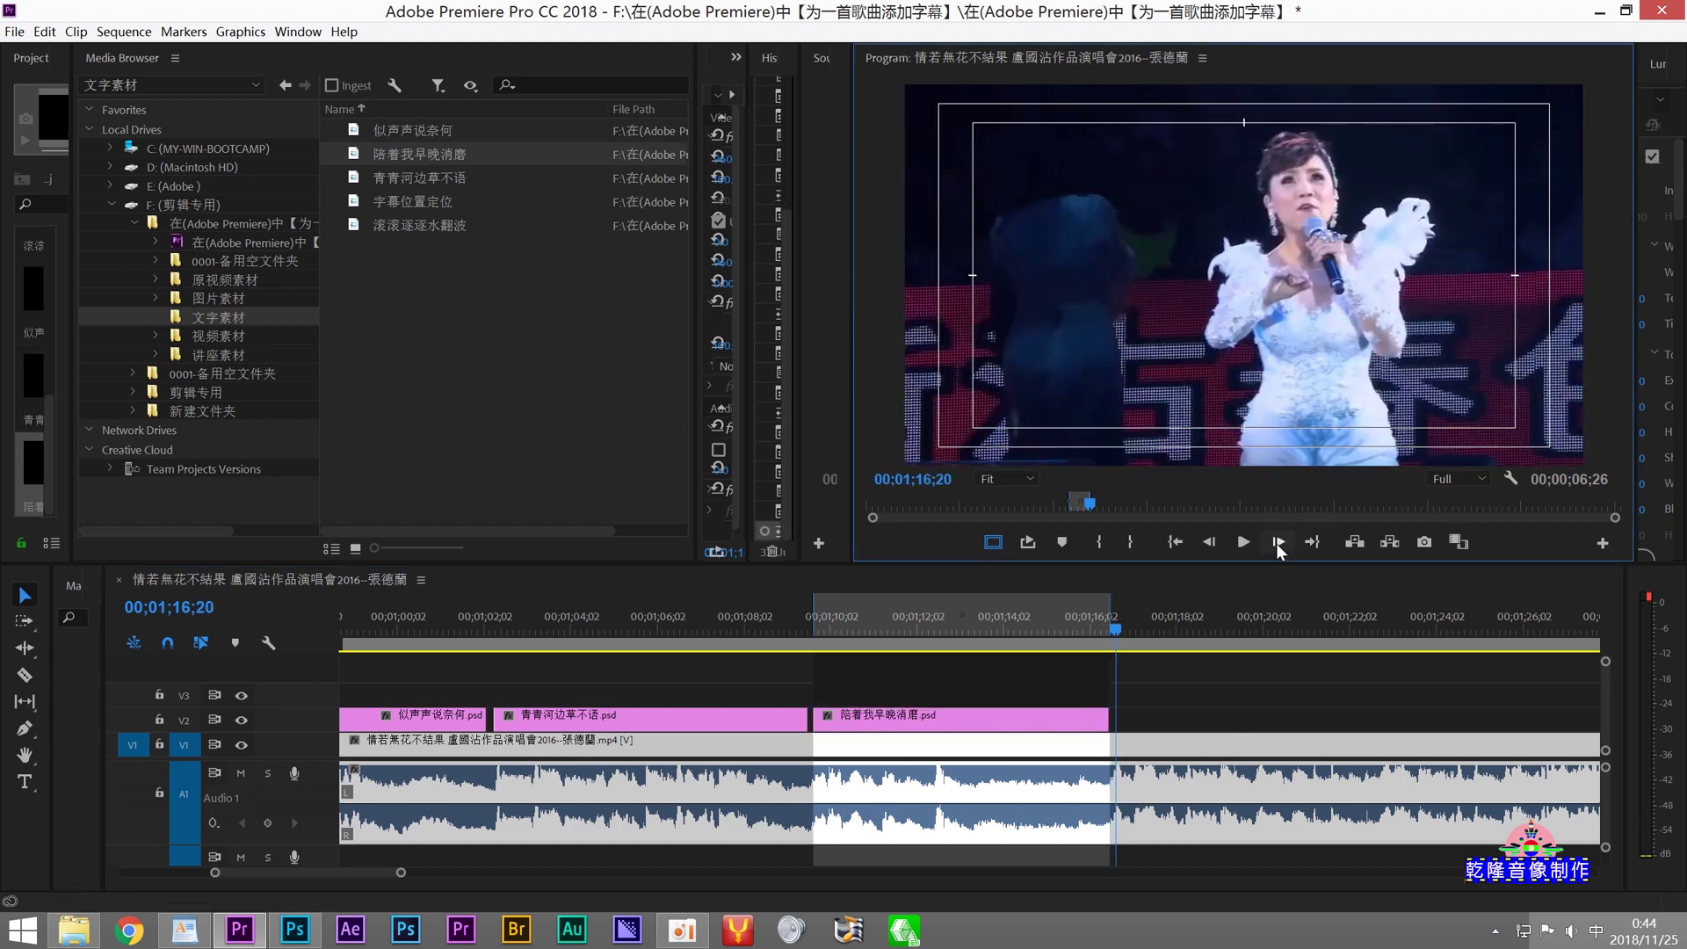
pyautogui.click(1098, 541)
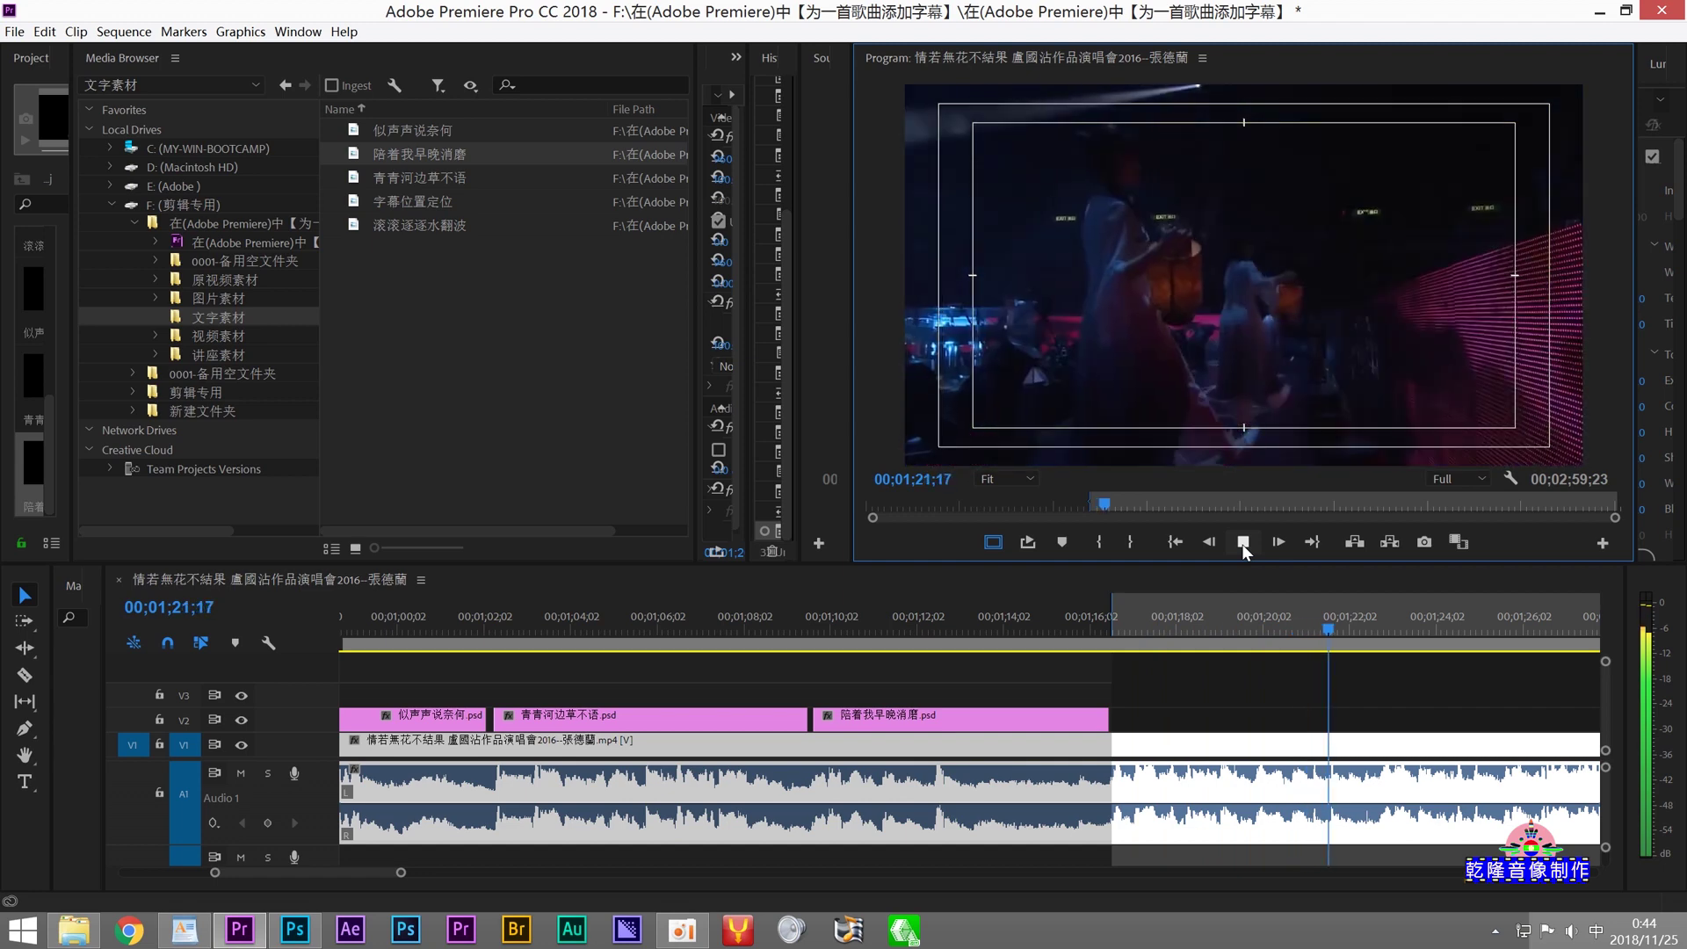
pyautogui.click(1241, 544)
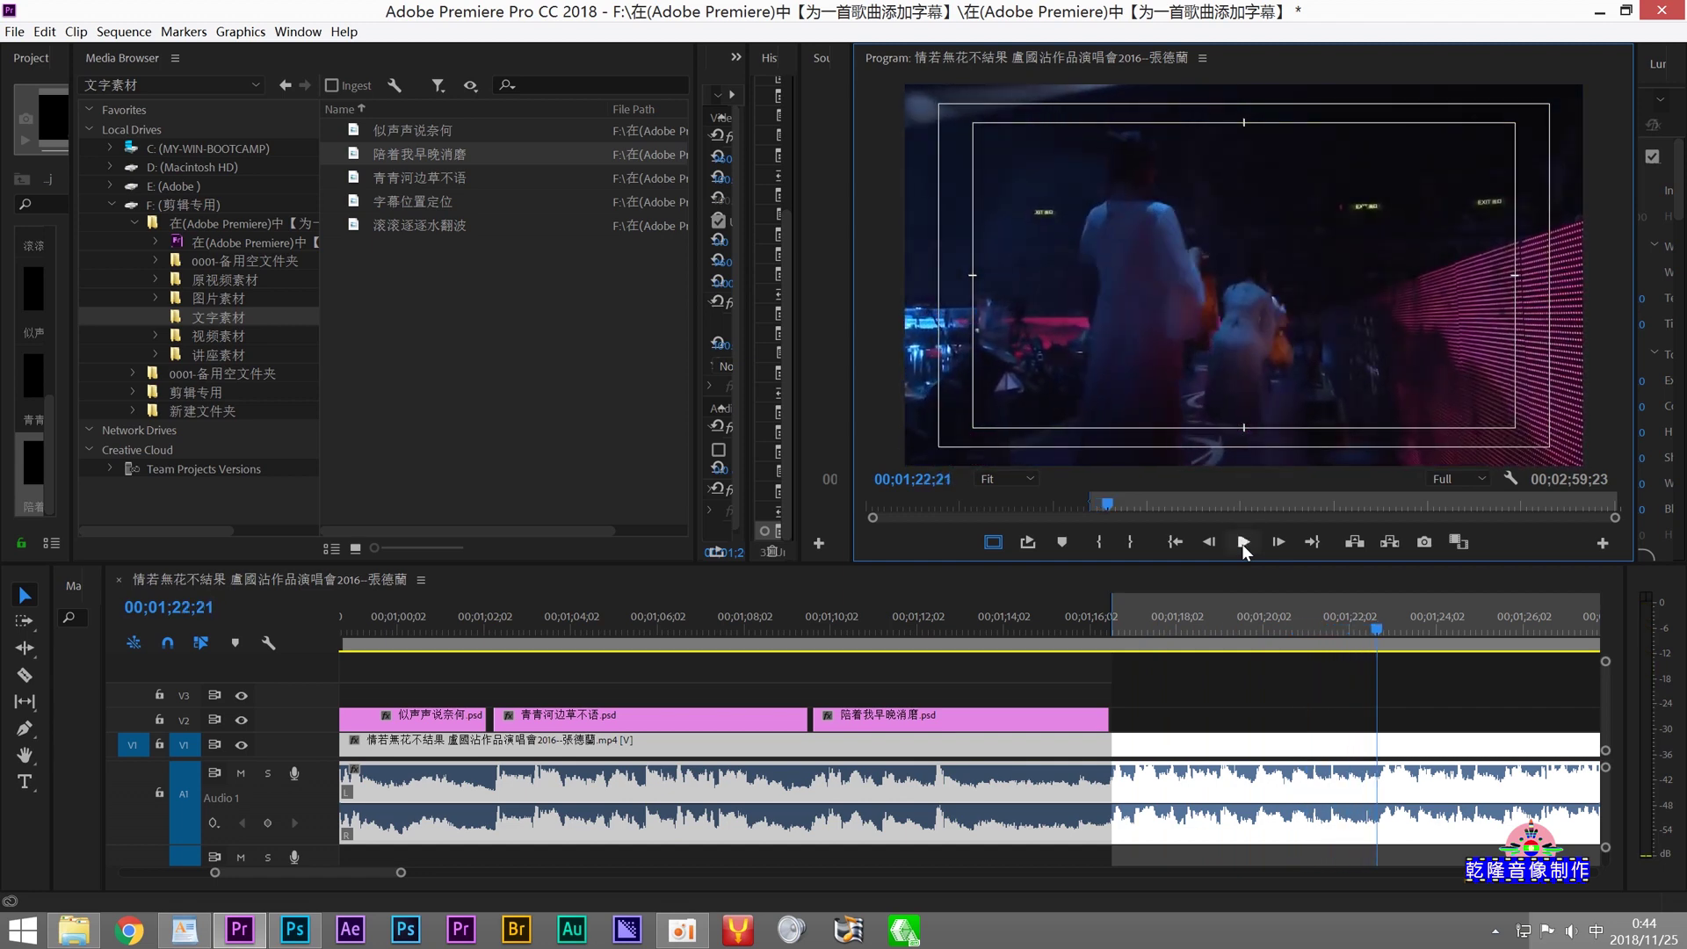
pyautogui.click(1129, 542)
pyautogui.click(1181, 620)
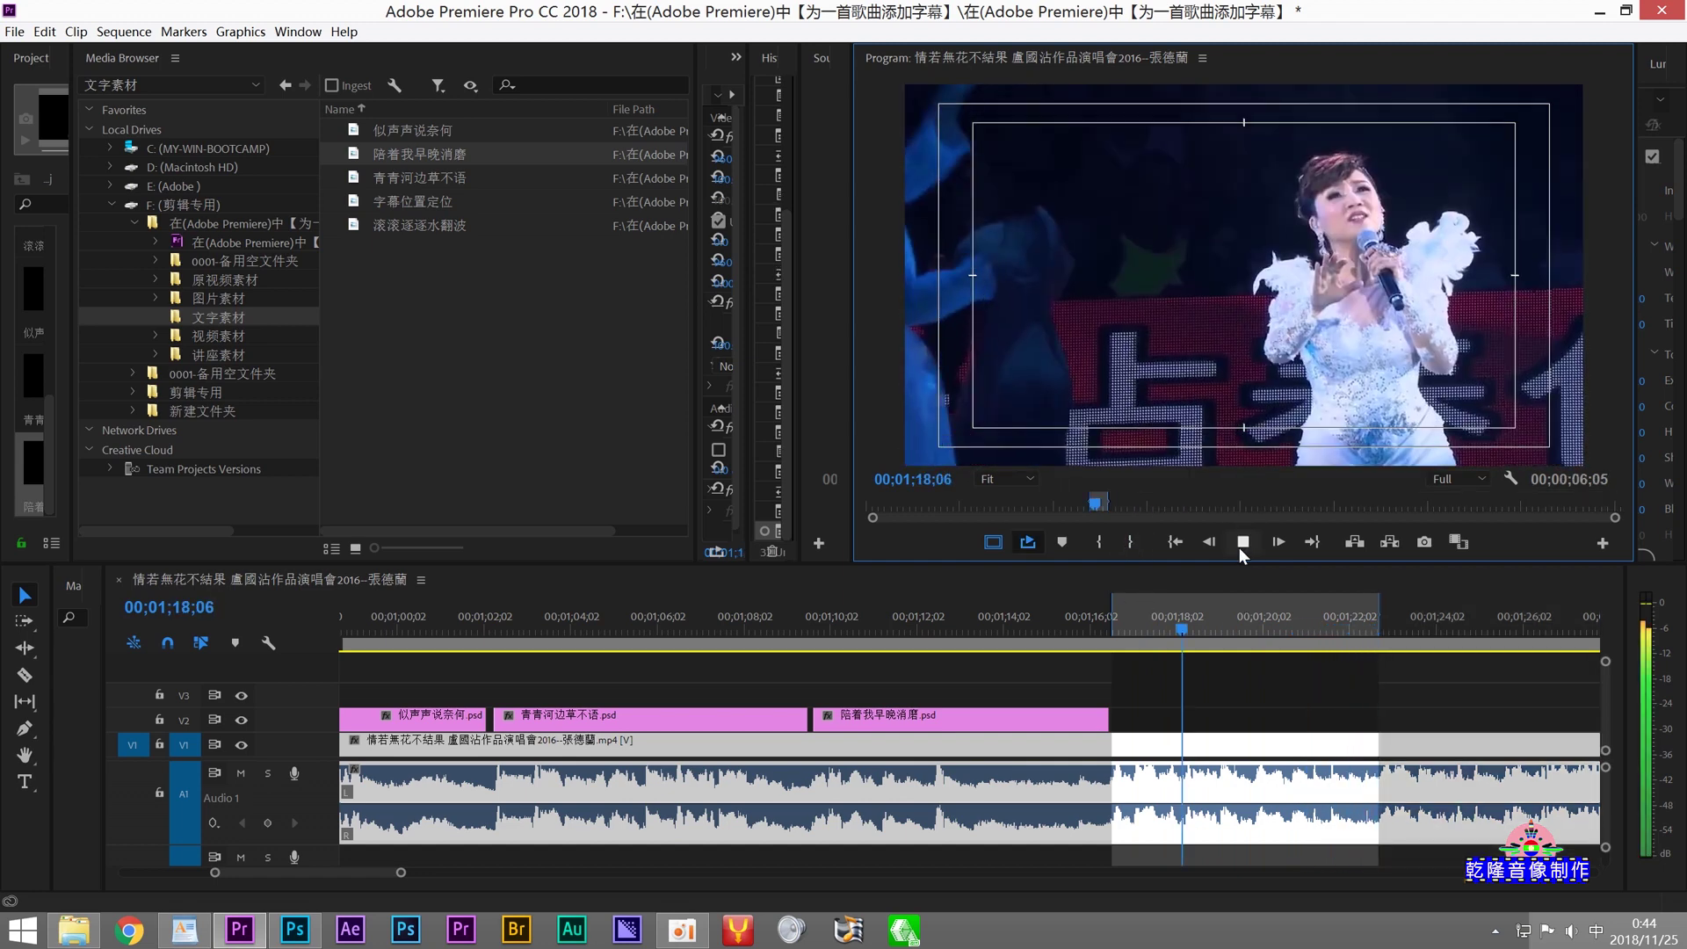
pyautogui.click(187, 936)
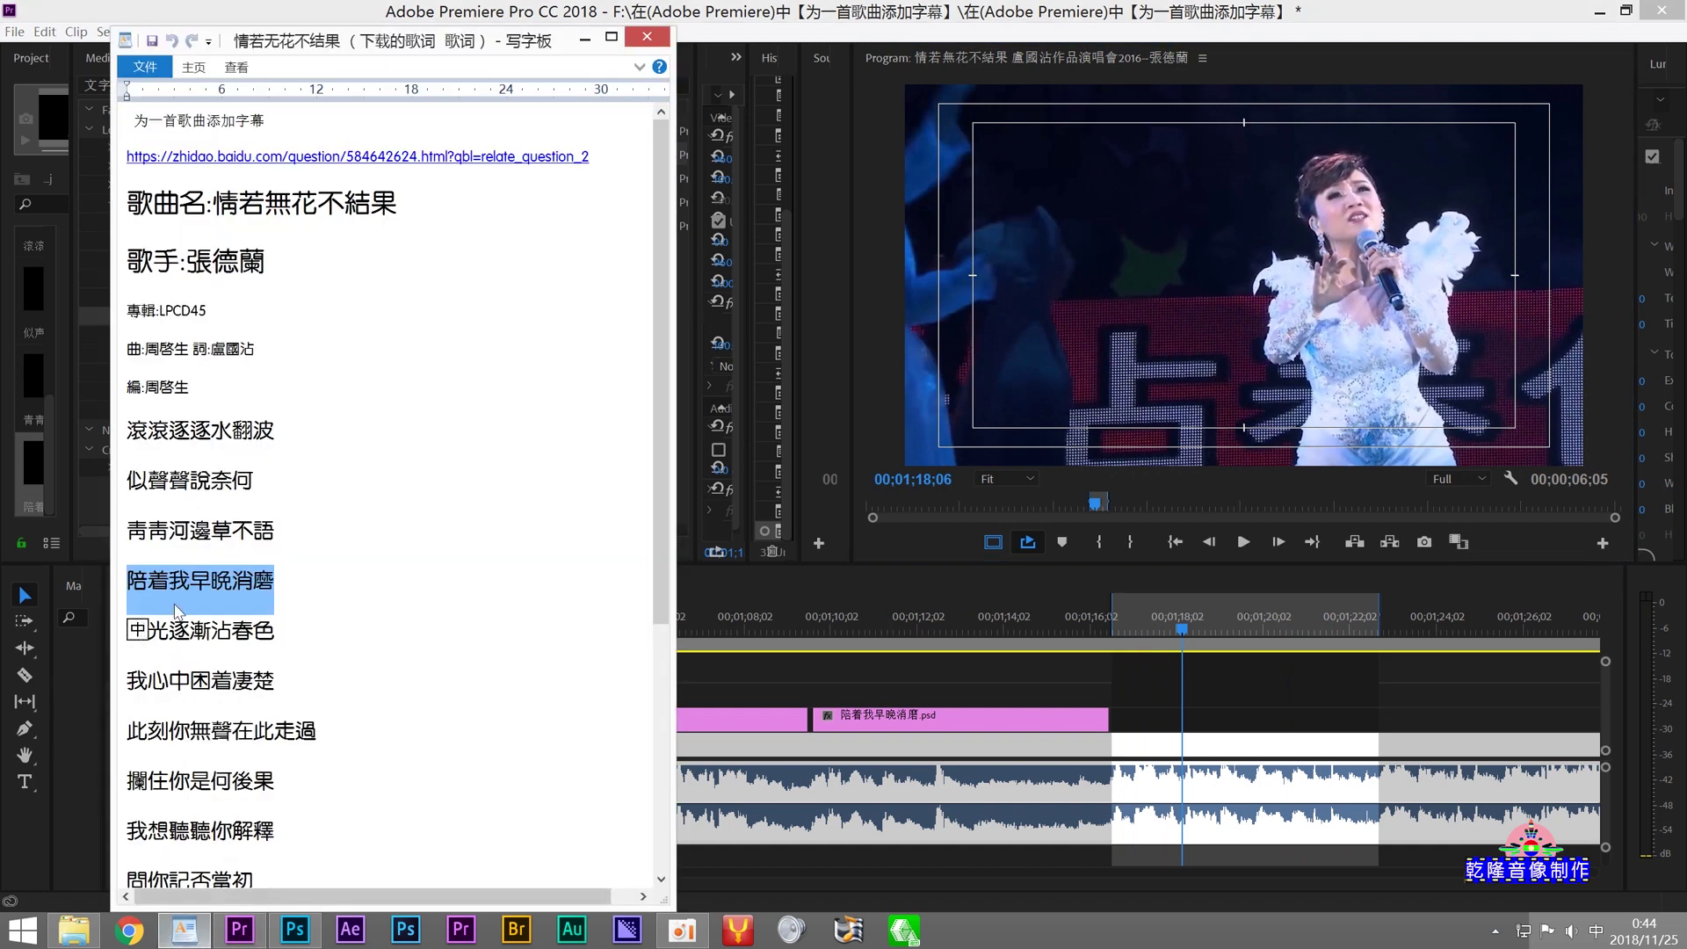
# Step: Select and copy the WordPad lyric line 風光逐漸沾春色
pyautogui.click(304, 635)
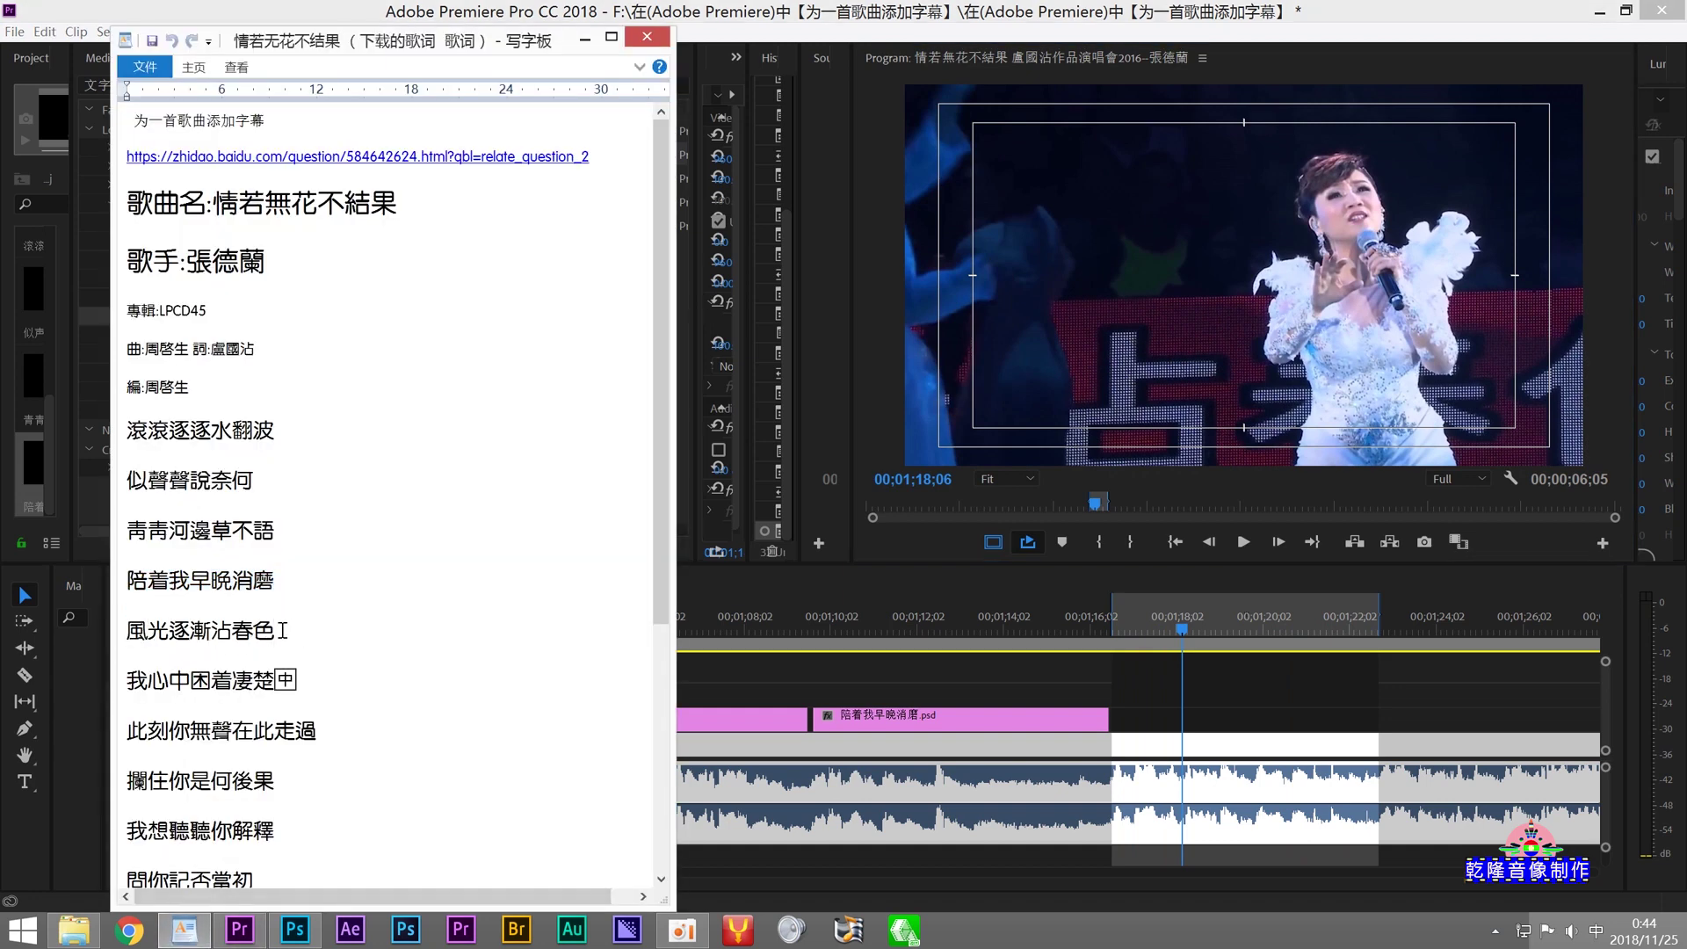
pyautogui.moveTo(284, 631); pyautogui.dragTo(123, 632)
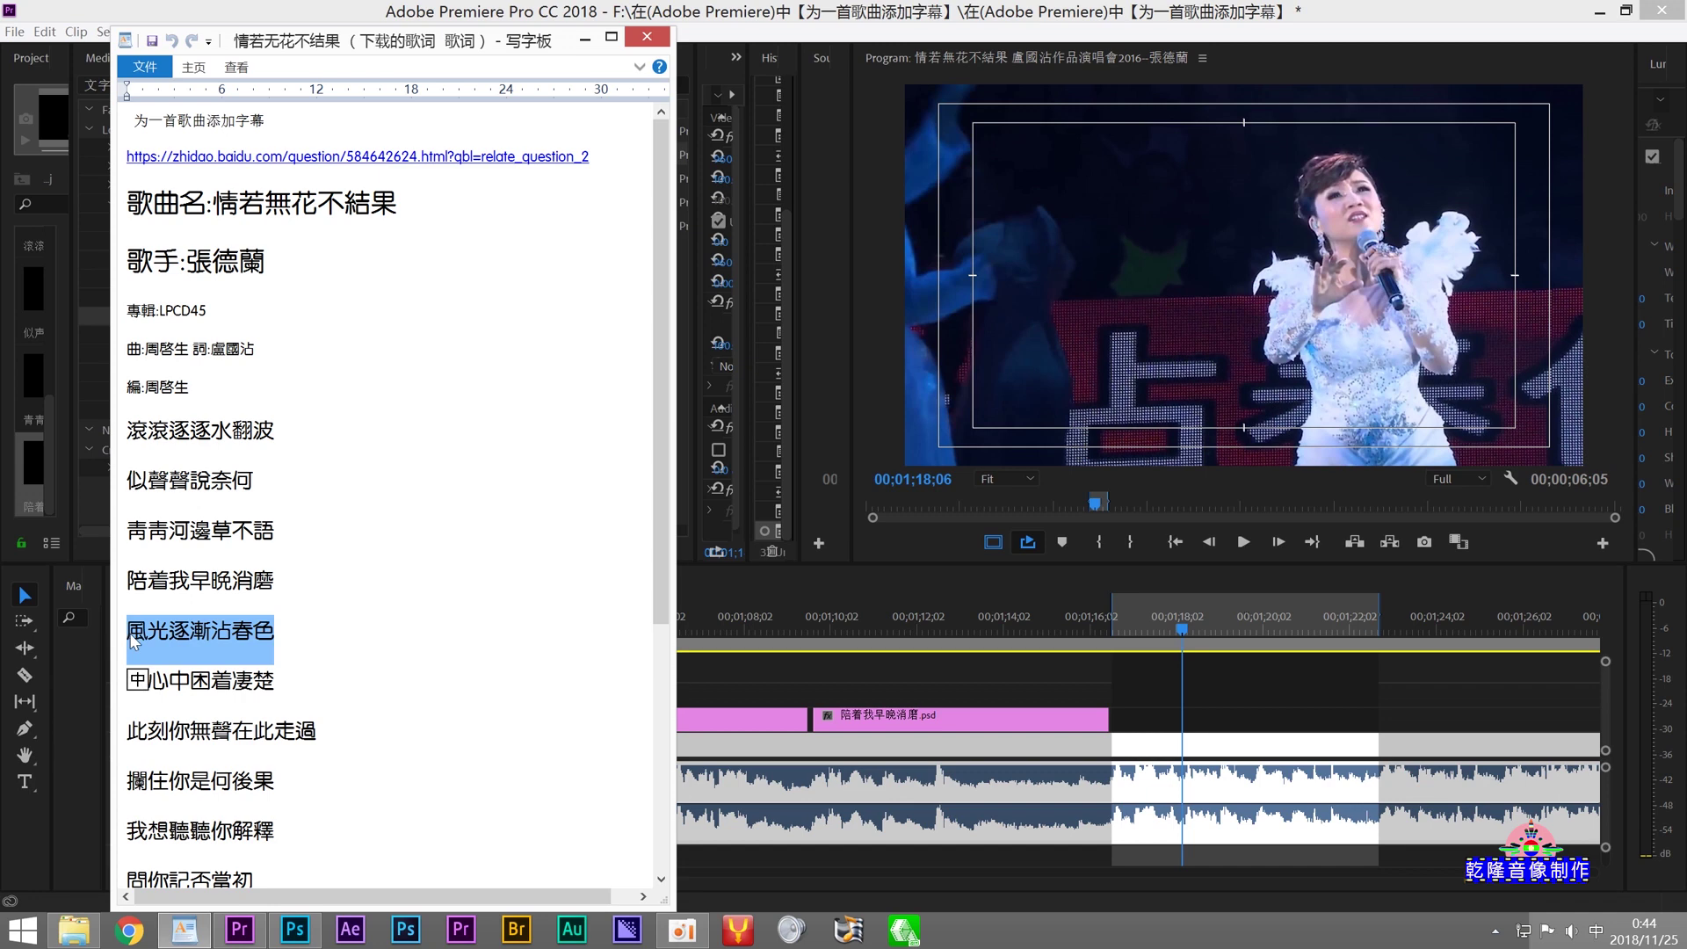
pyautogui.rightClick(162, 634)
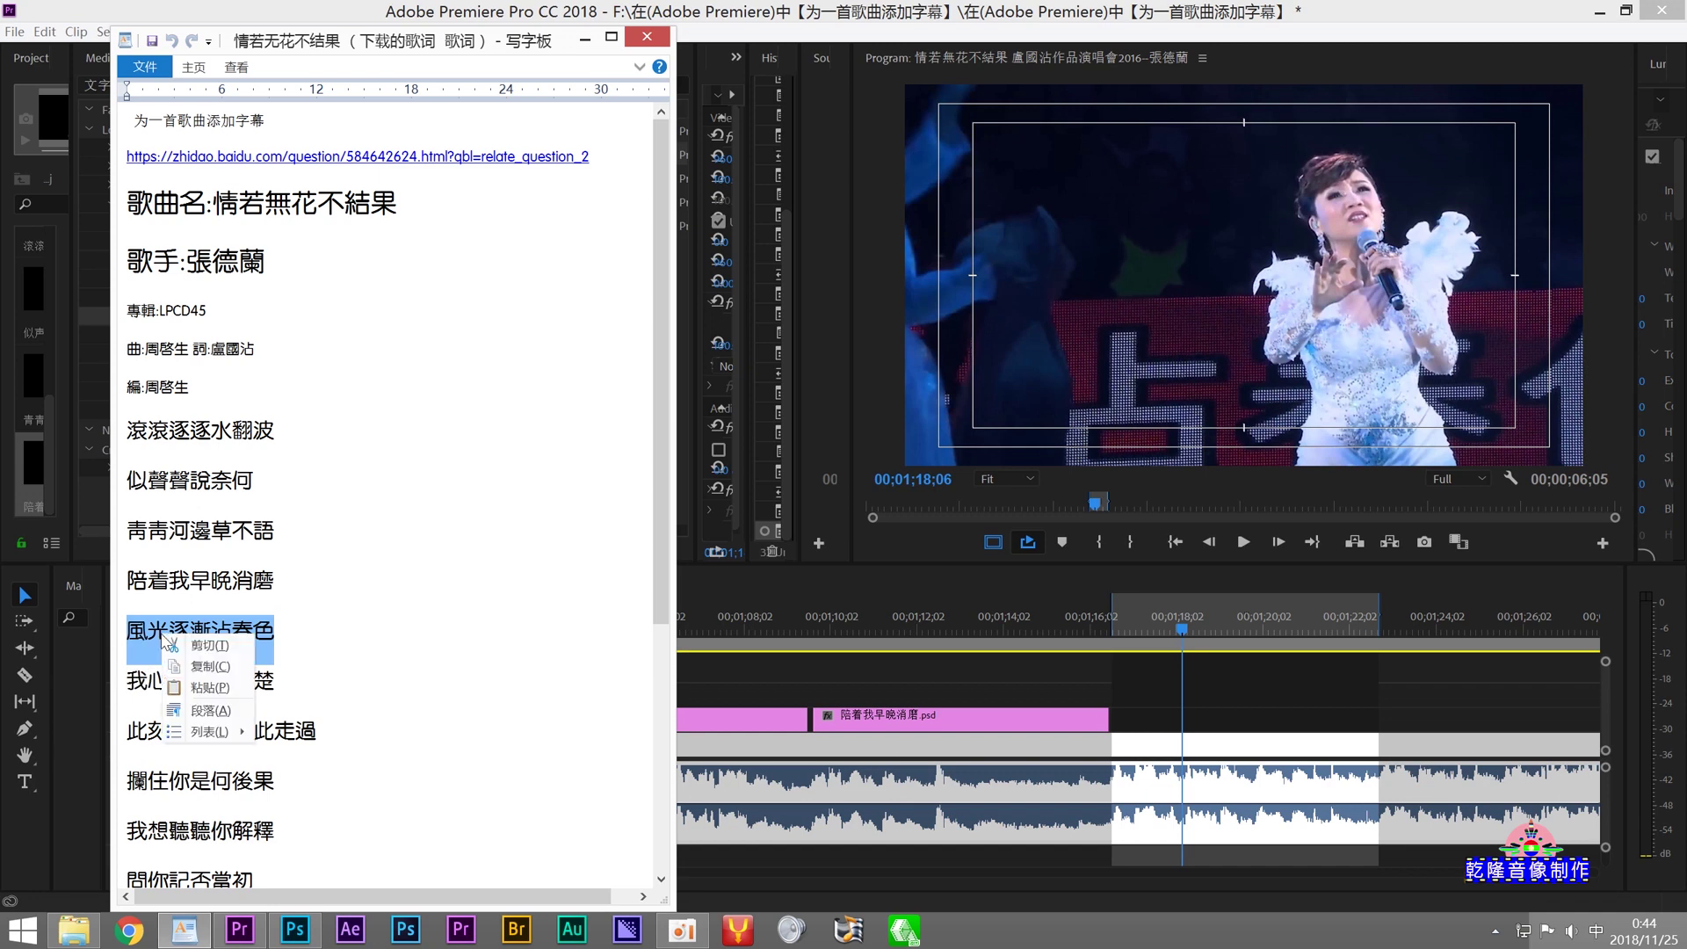
pyautogui.click(220, 667)
pyautogui.press('shift')
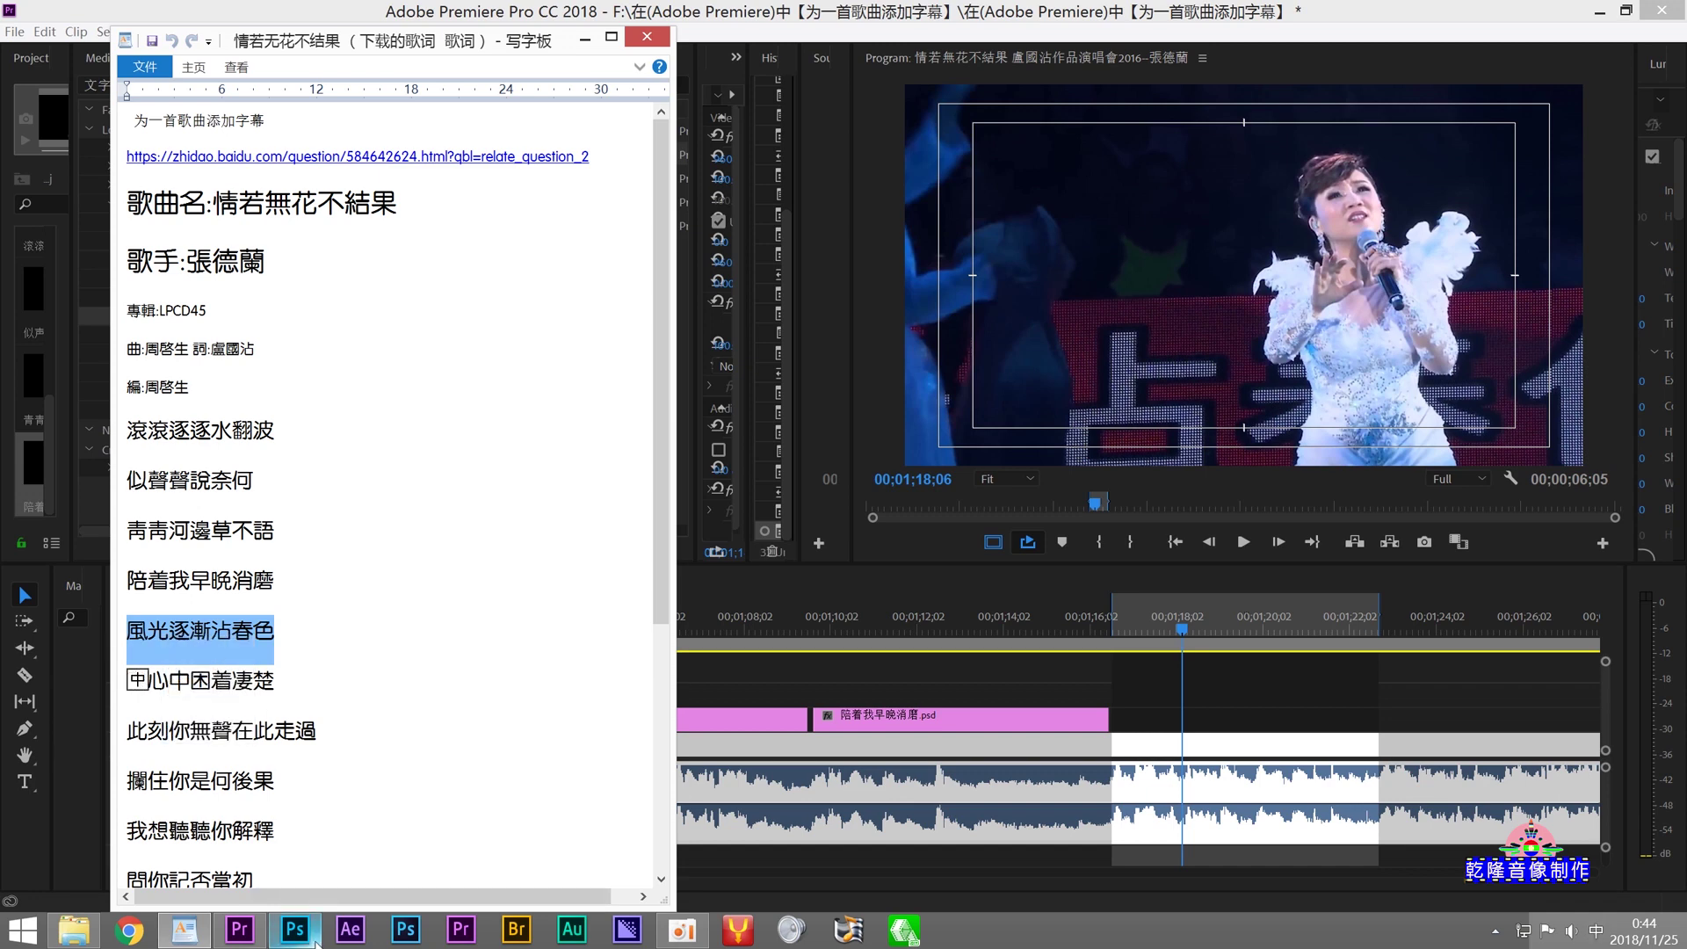
pyautogui.click(299, 933)
pyautogui.click(74, 385)
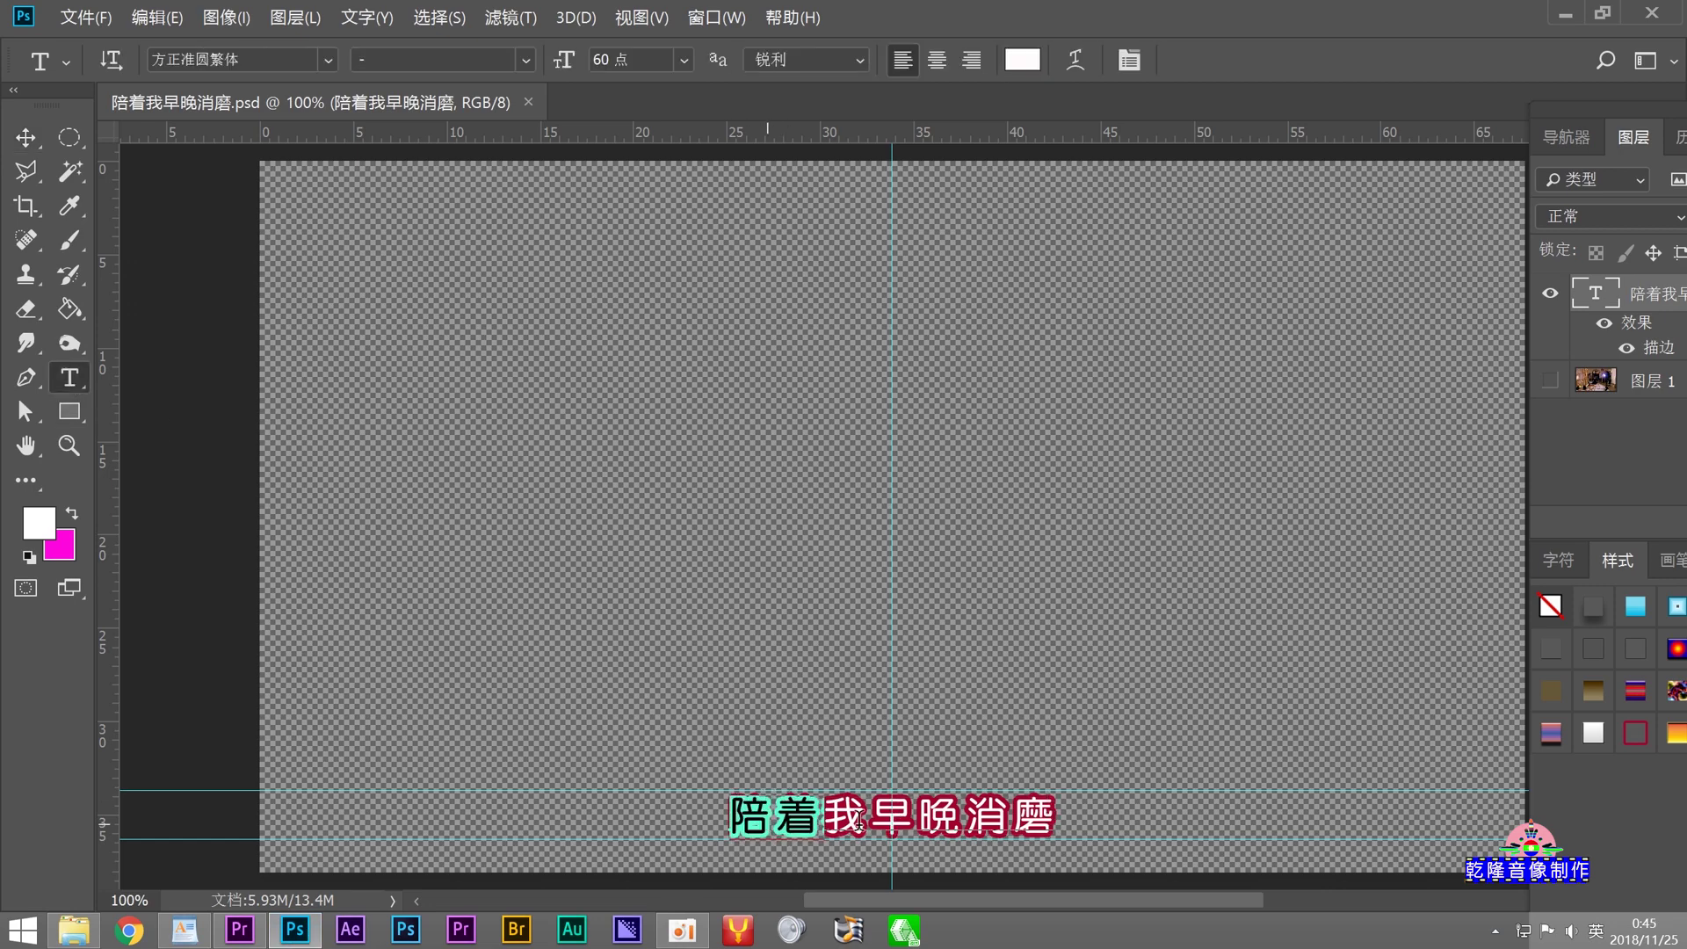
# Step: Replace the subtitle text 陪着我早晚消磨 with the pasted lyric 風光逐漸沾春色
pyautogui.moveTo(736, 818); pyautogui.dragTo(1058, 819)
pyautogui.rightClick(865, 819)
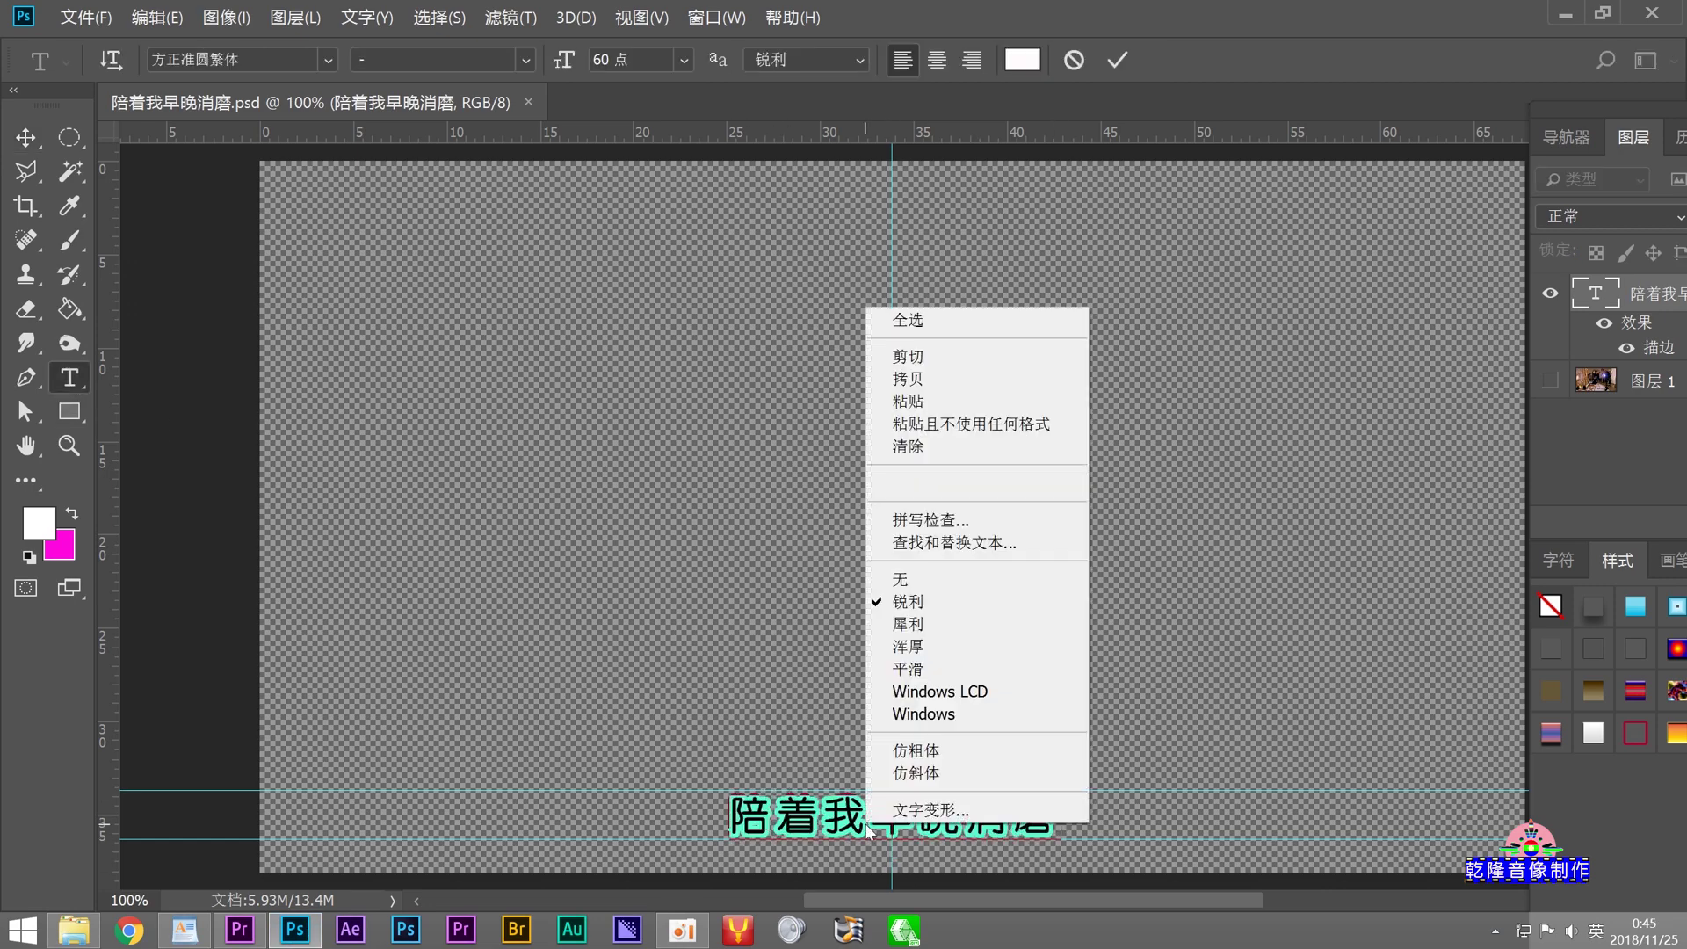
pyautogui.click(954, 403)
pyautogui.click(953, 404)
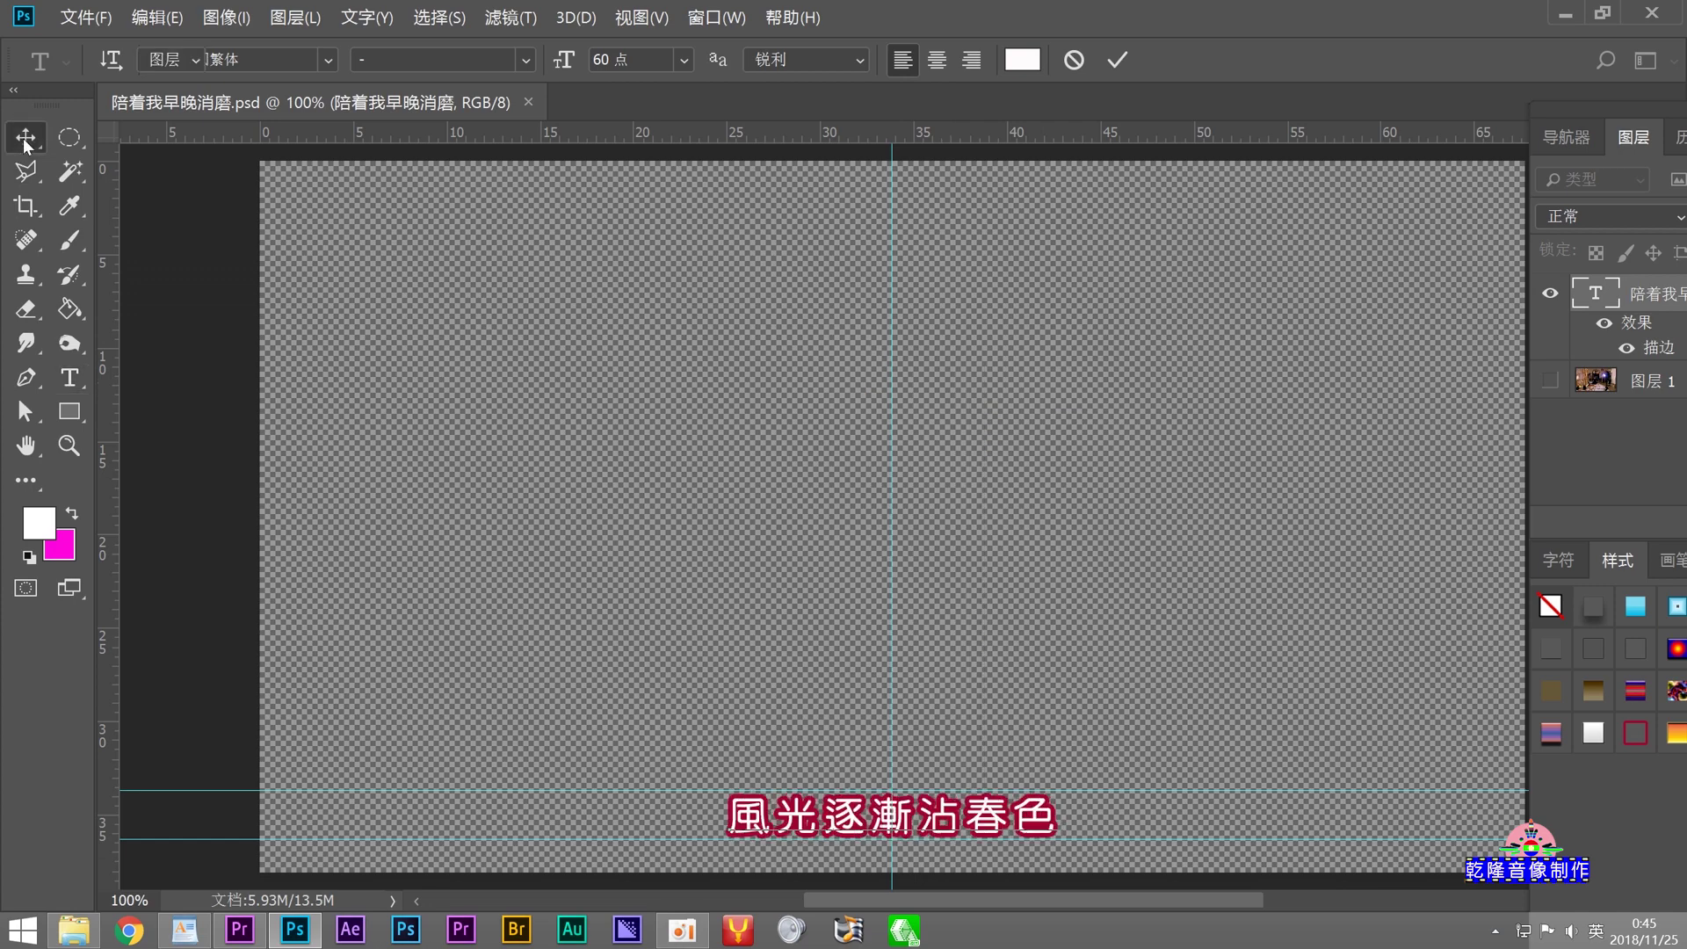
pyautogui.click(25, 138)
# Step: Save as 风光逐渐沾春色.psd, accepting maximum compatibility
pyautogui.click(85, 17)
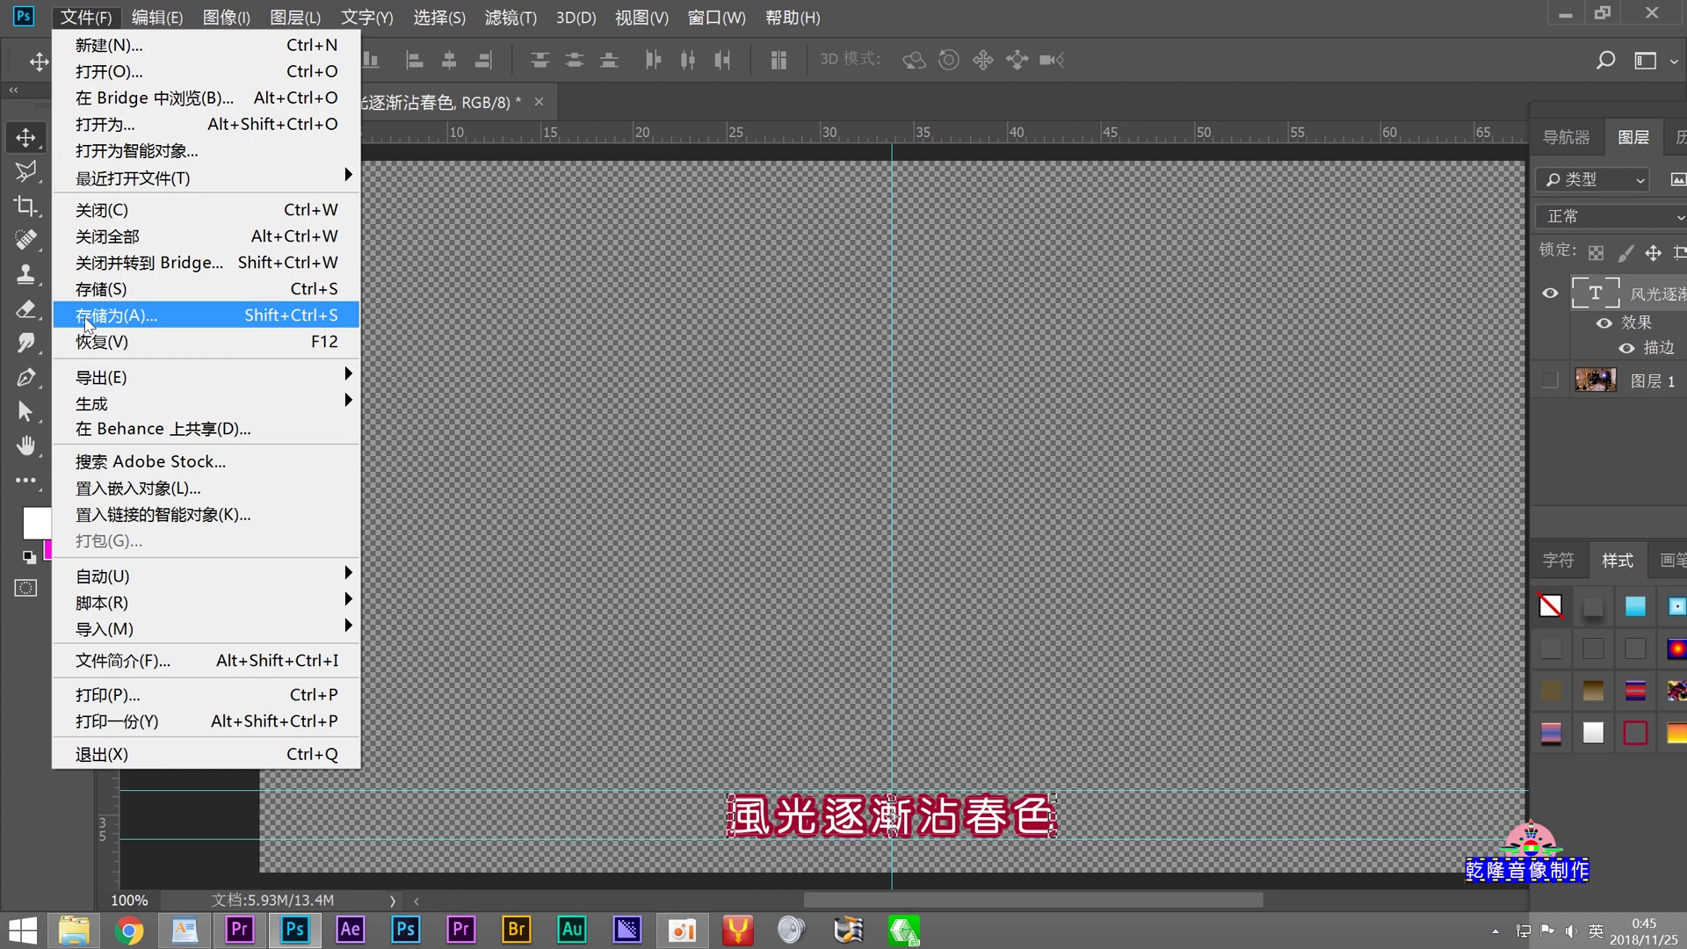
pyautogui.click(78, 323)
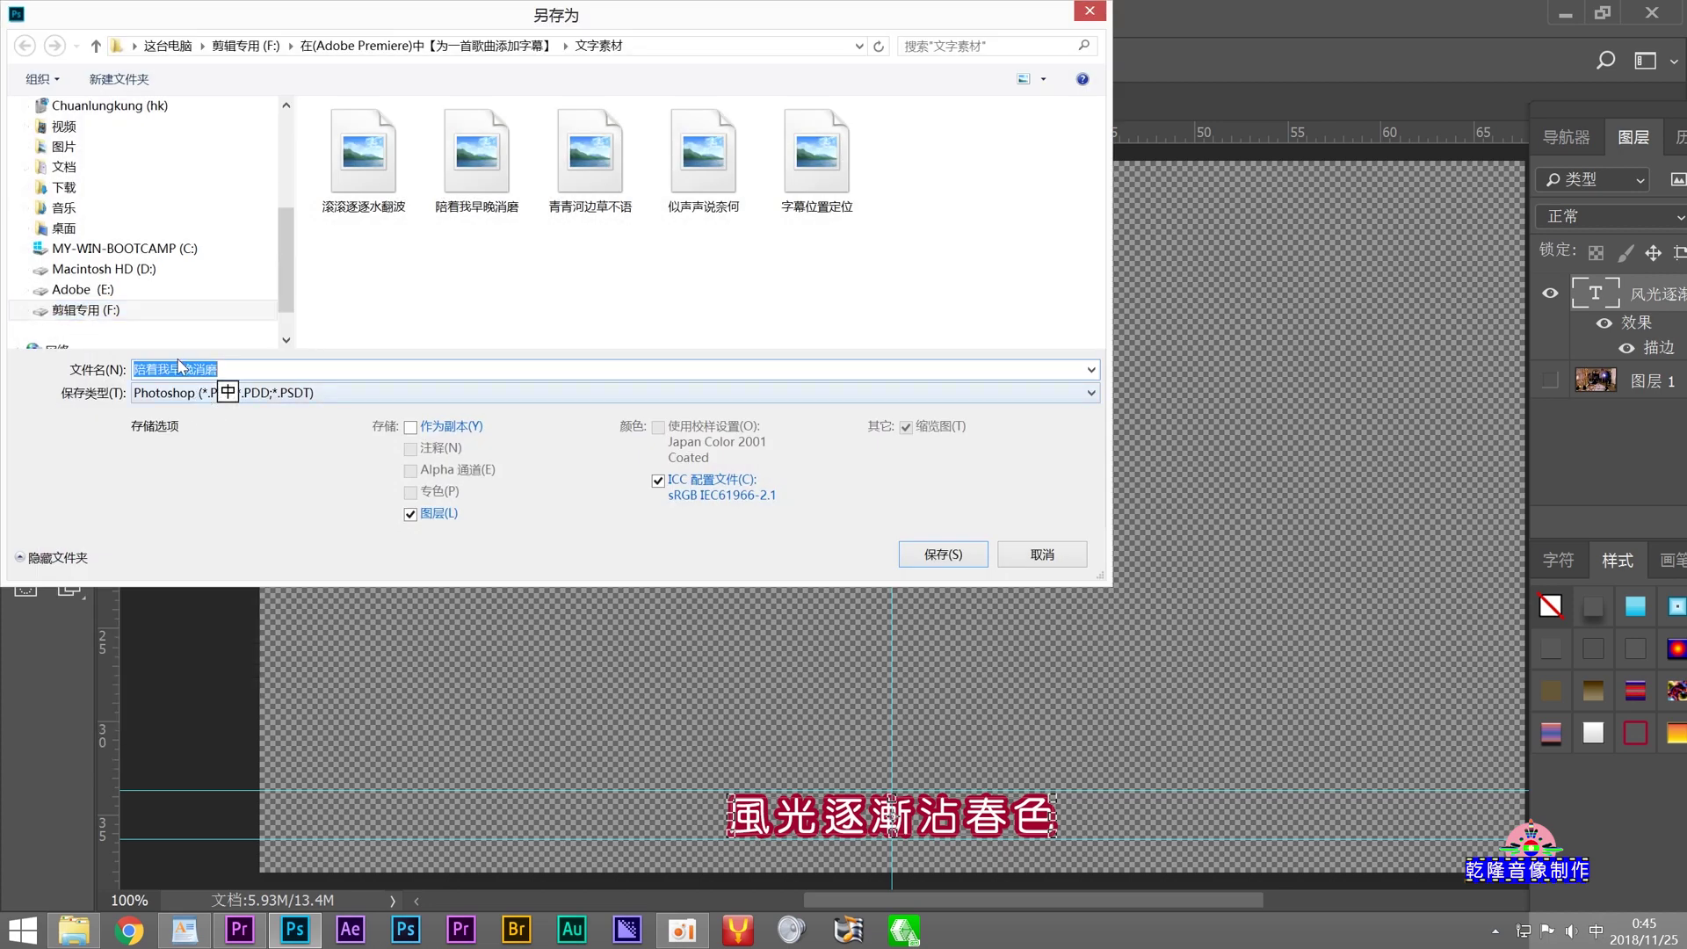
pyautogui.rightClick(175, 370)
pyautogui.click(208, 448)
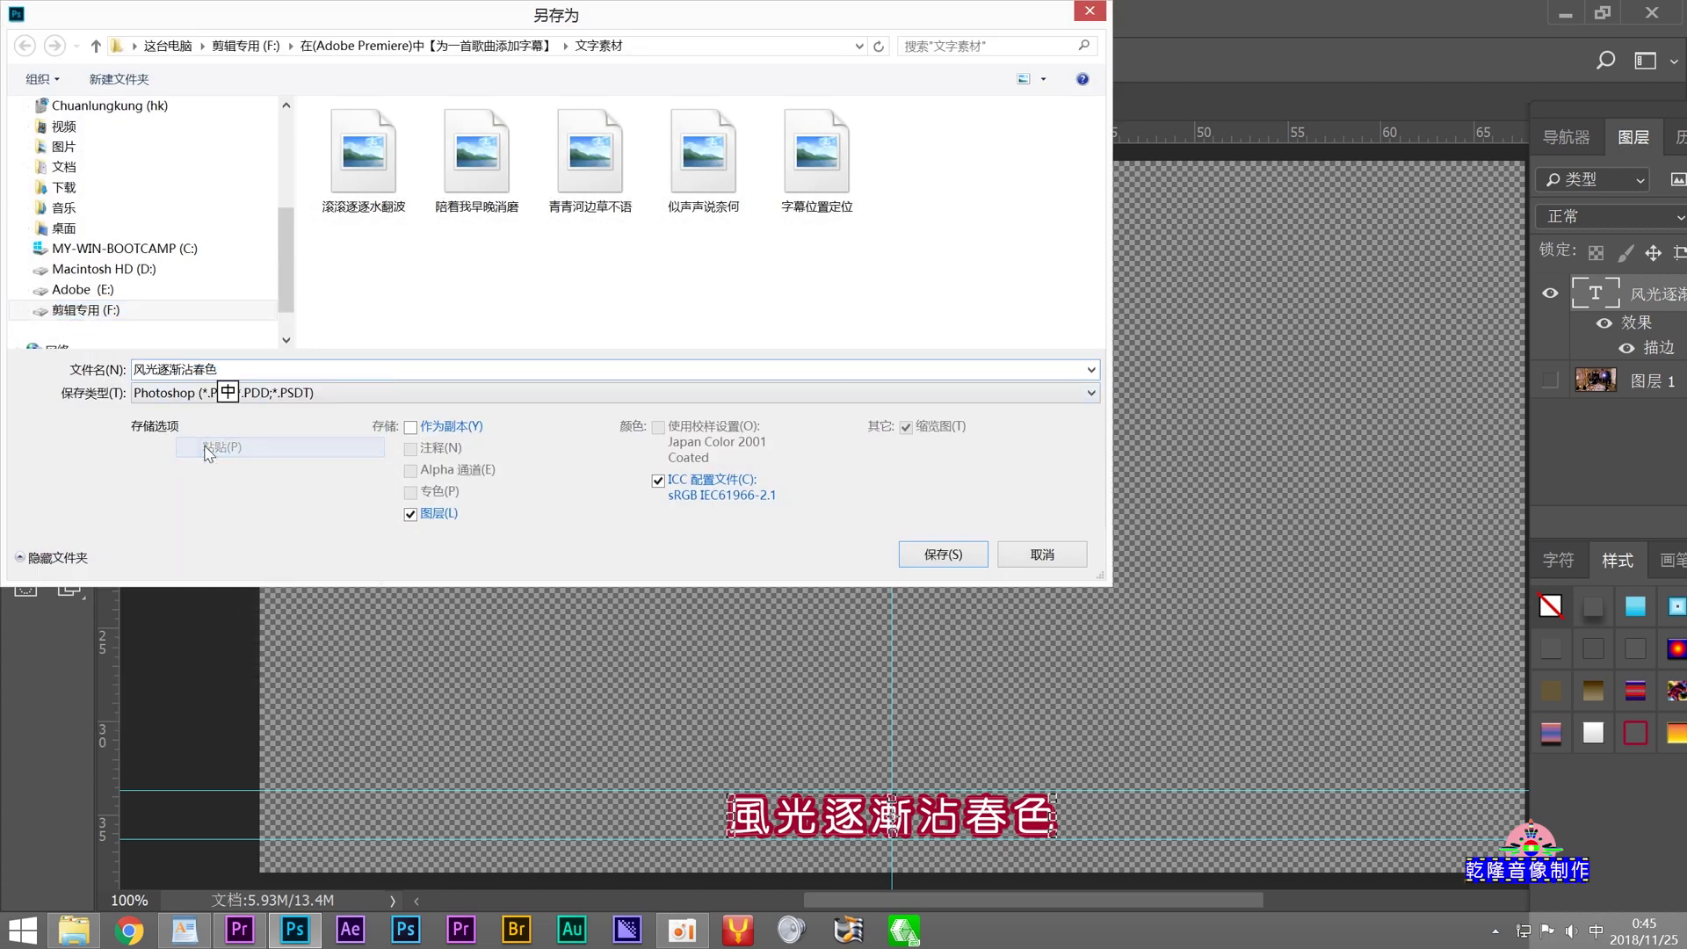
pyautogui.click(927, 555)
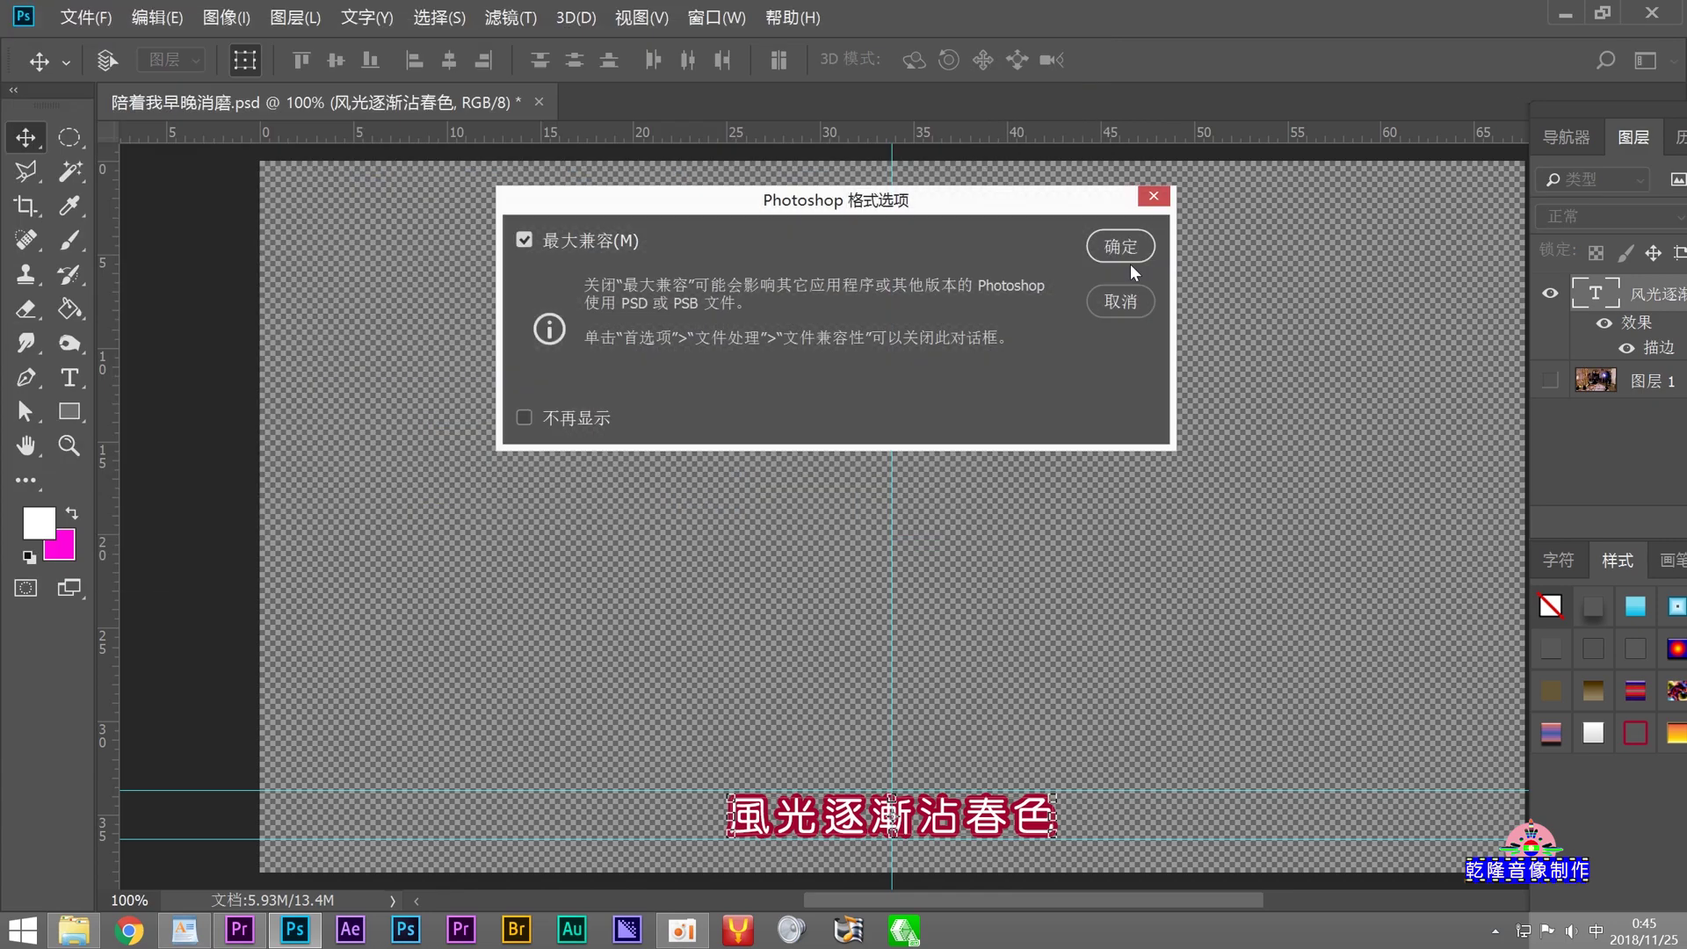
pyautogui.click(1128, 254)
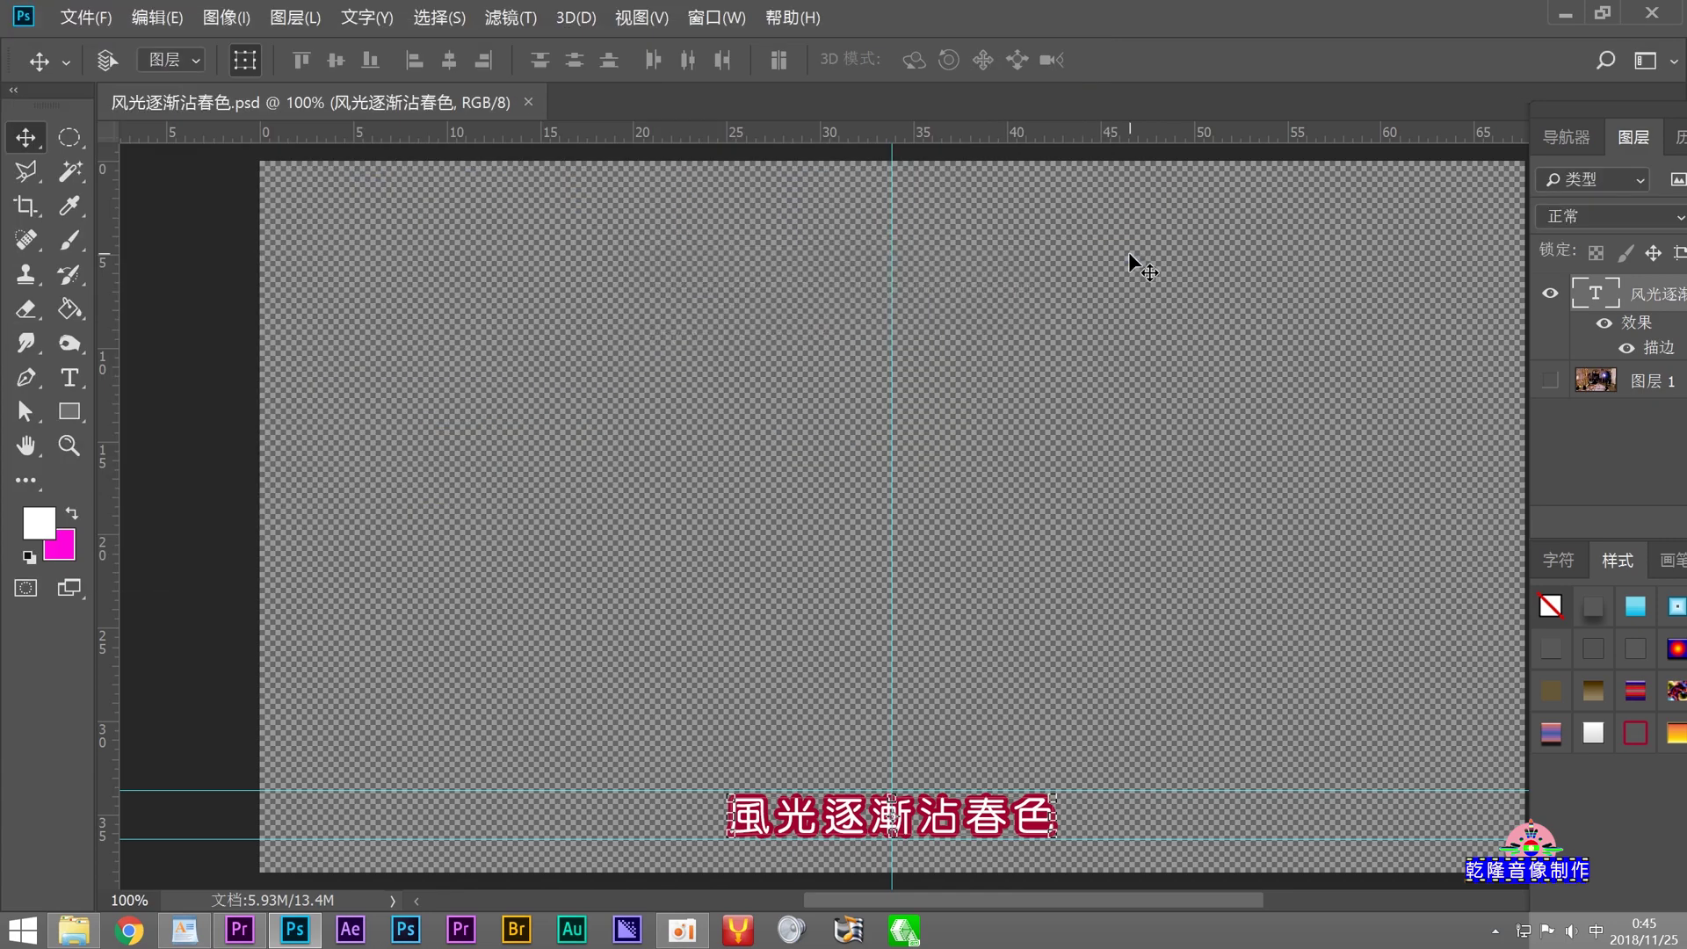
pyautogui.click(241, 929)
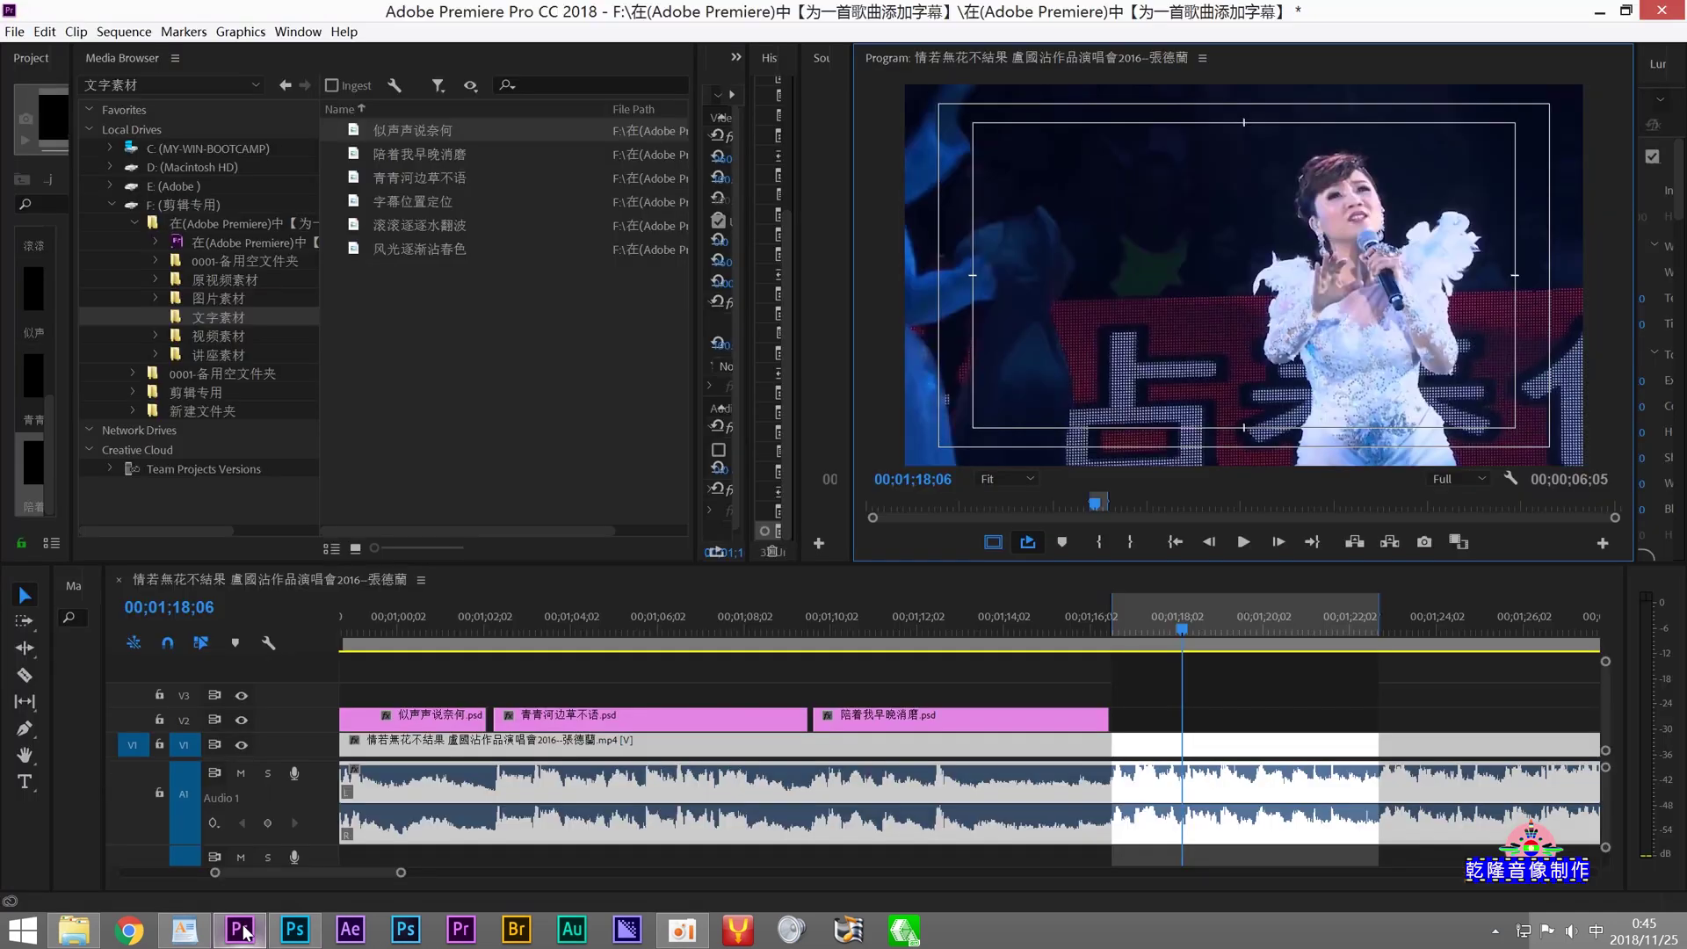
# Step: Place 风光逐渐沾春色.psd on V2 after 陪着我早晚消磨 and lengthen it to the lyric's end
pyautogui.moveTo(348, 247); pyautogui.dragTo(1136, 727)
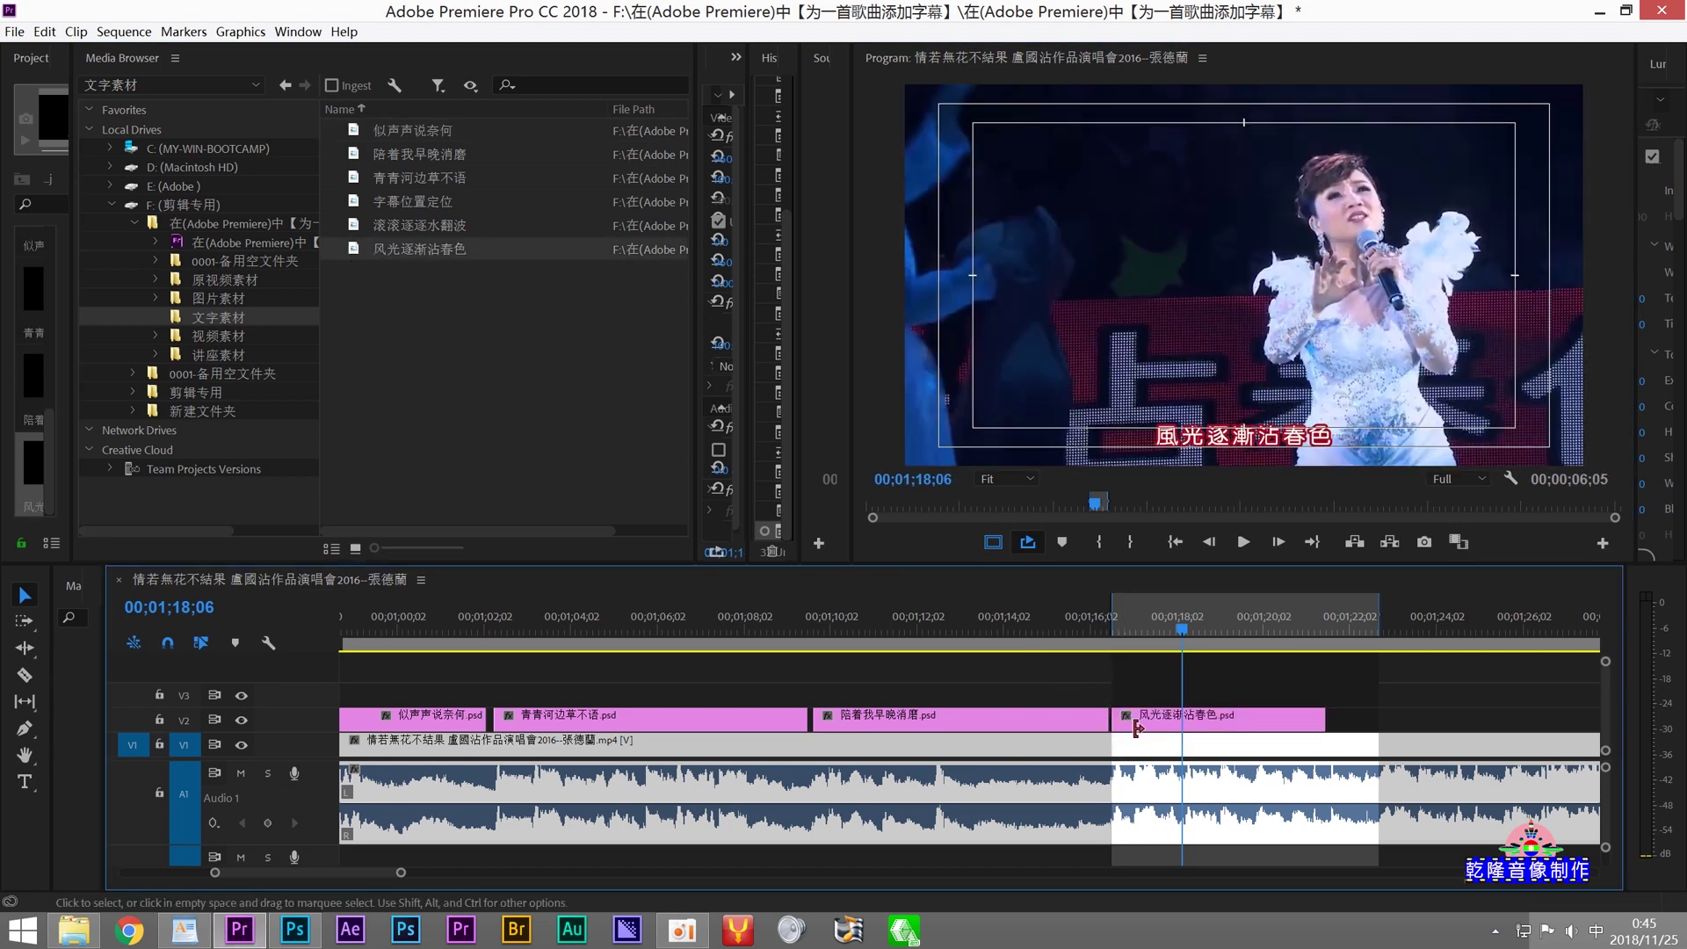
pyautogui.moveTo(1315, 720); pyautogui.dragTo(1376, 720)
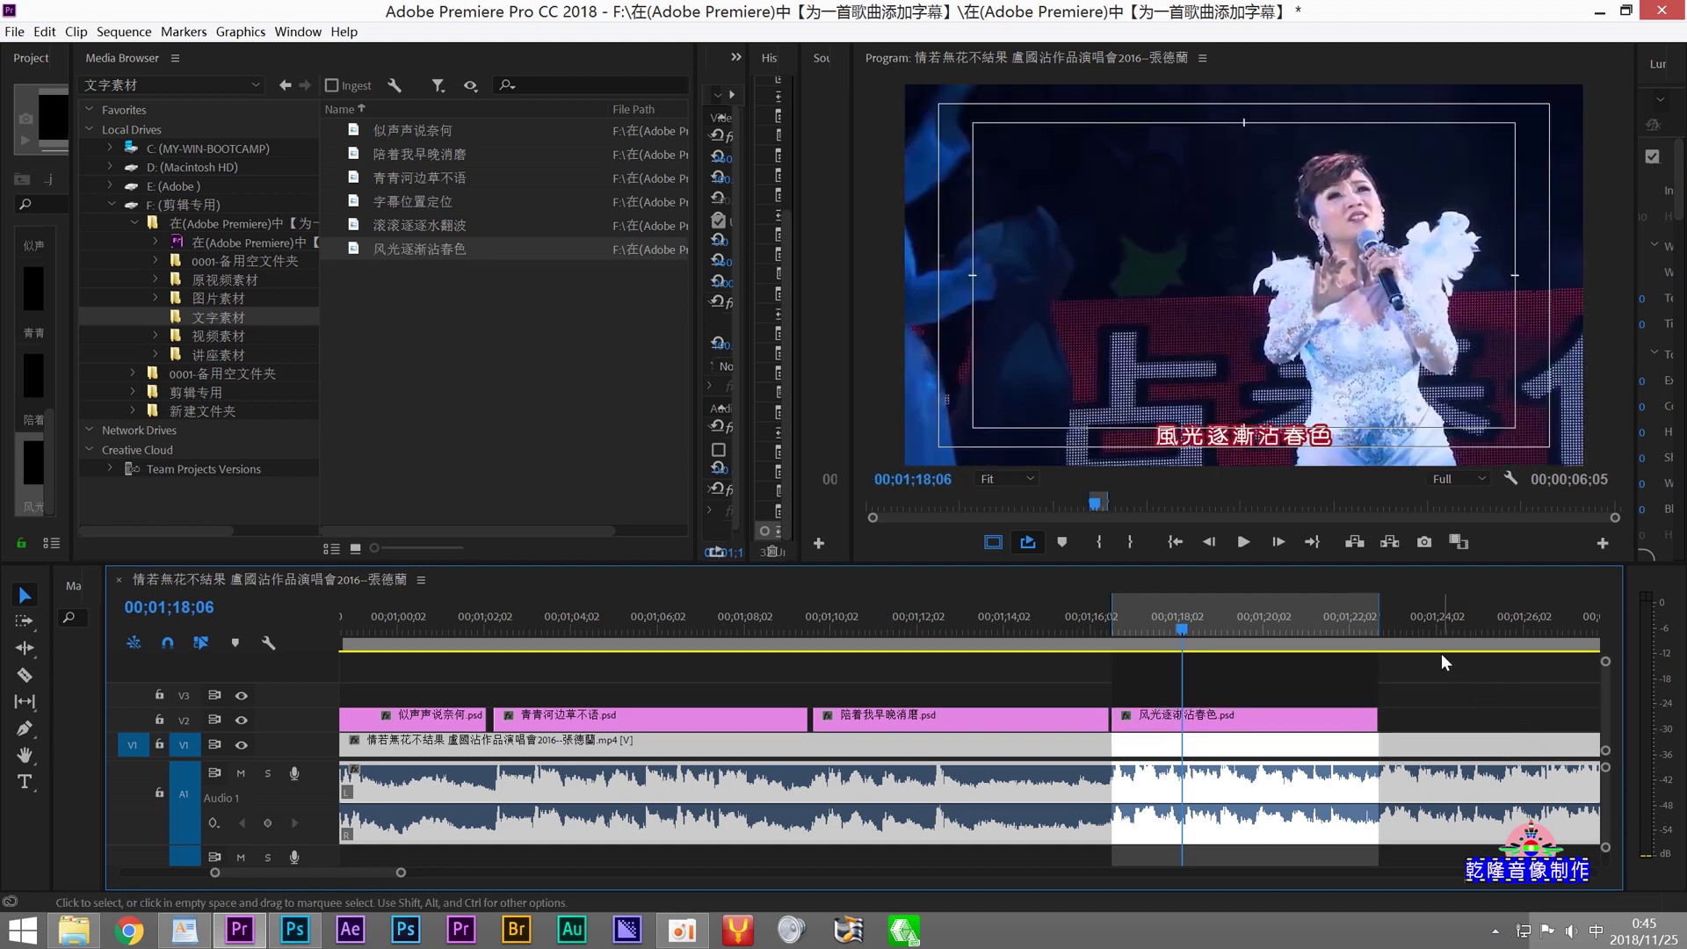
pyautogui.click(1375, 622)
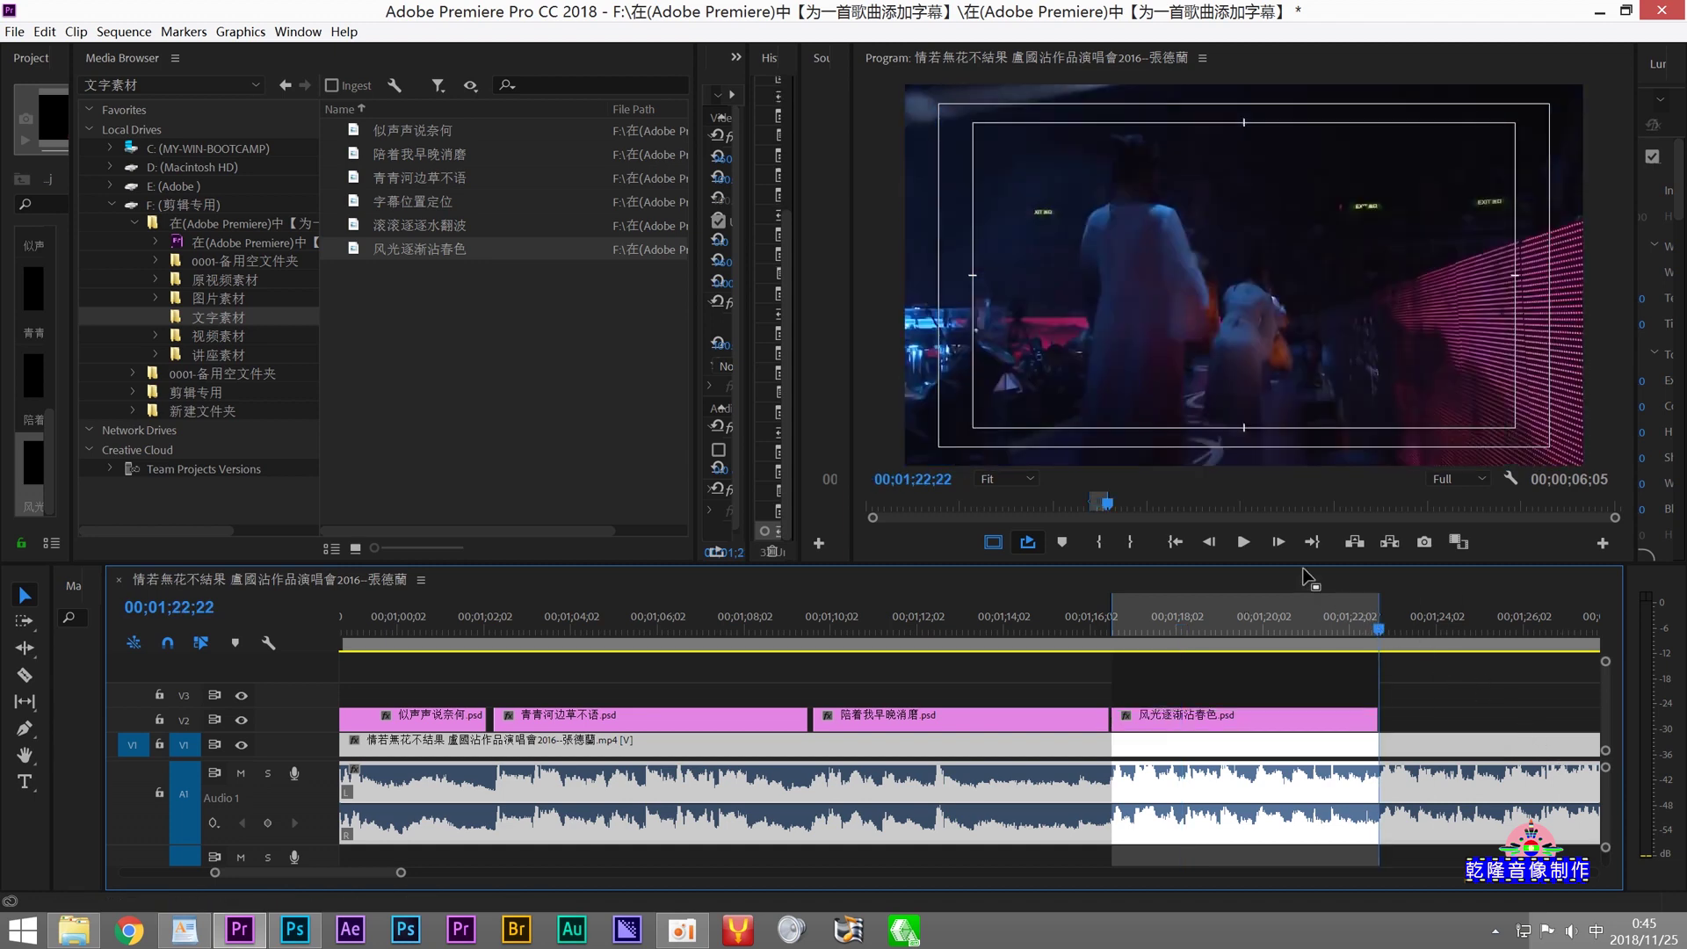
# Step: Set an In point just after the clip and preview playback from there
pyautogui.click(1283, 550)
pyautogui.click(1283, 550)
pyautogui.click(1283, 550)
pyautogui.click(1283, 550)
pyautogui.click(1283, 550)
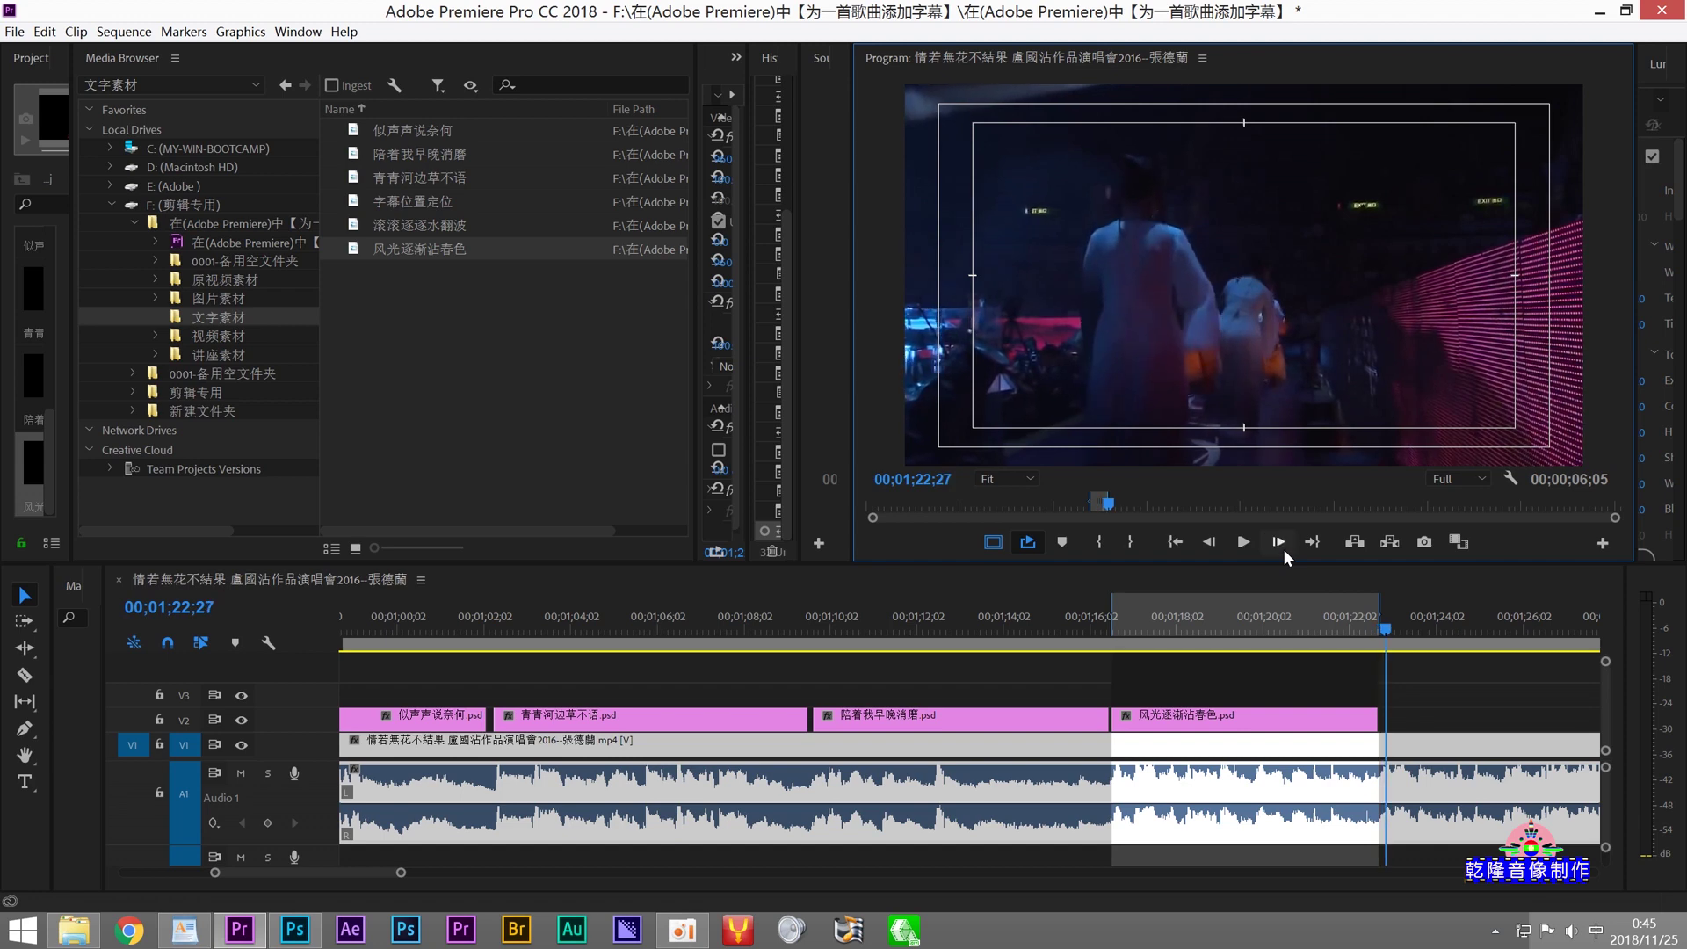
pyautogui.click(1092, 544)
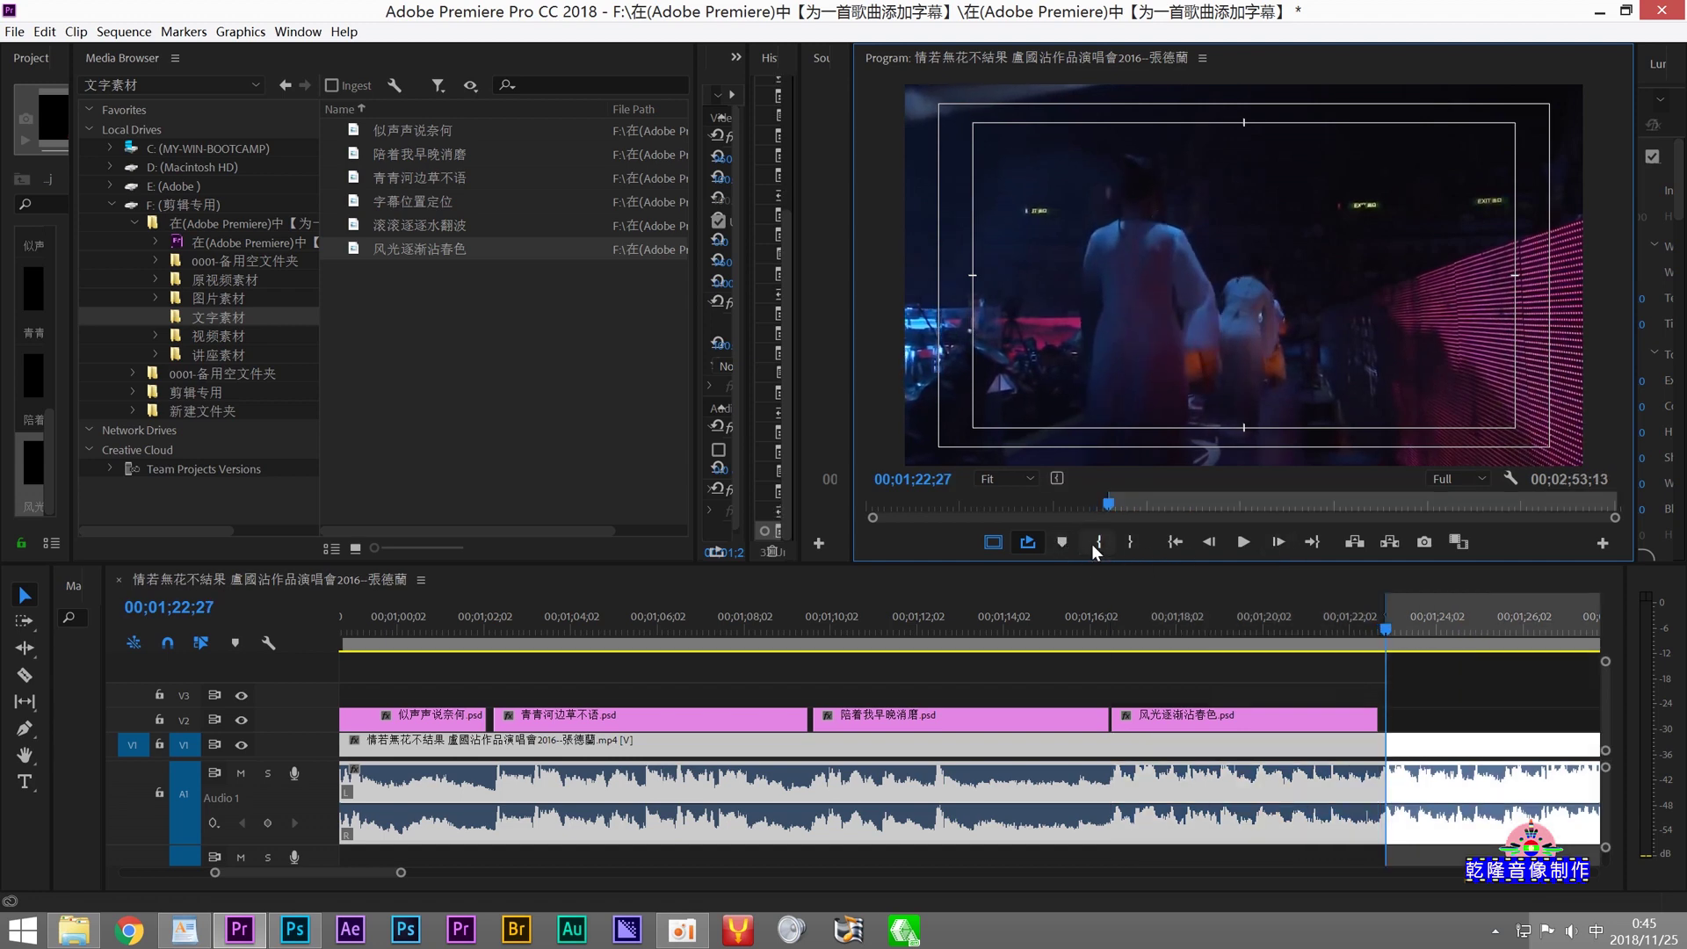
pyautogui.click(1240, 546)
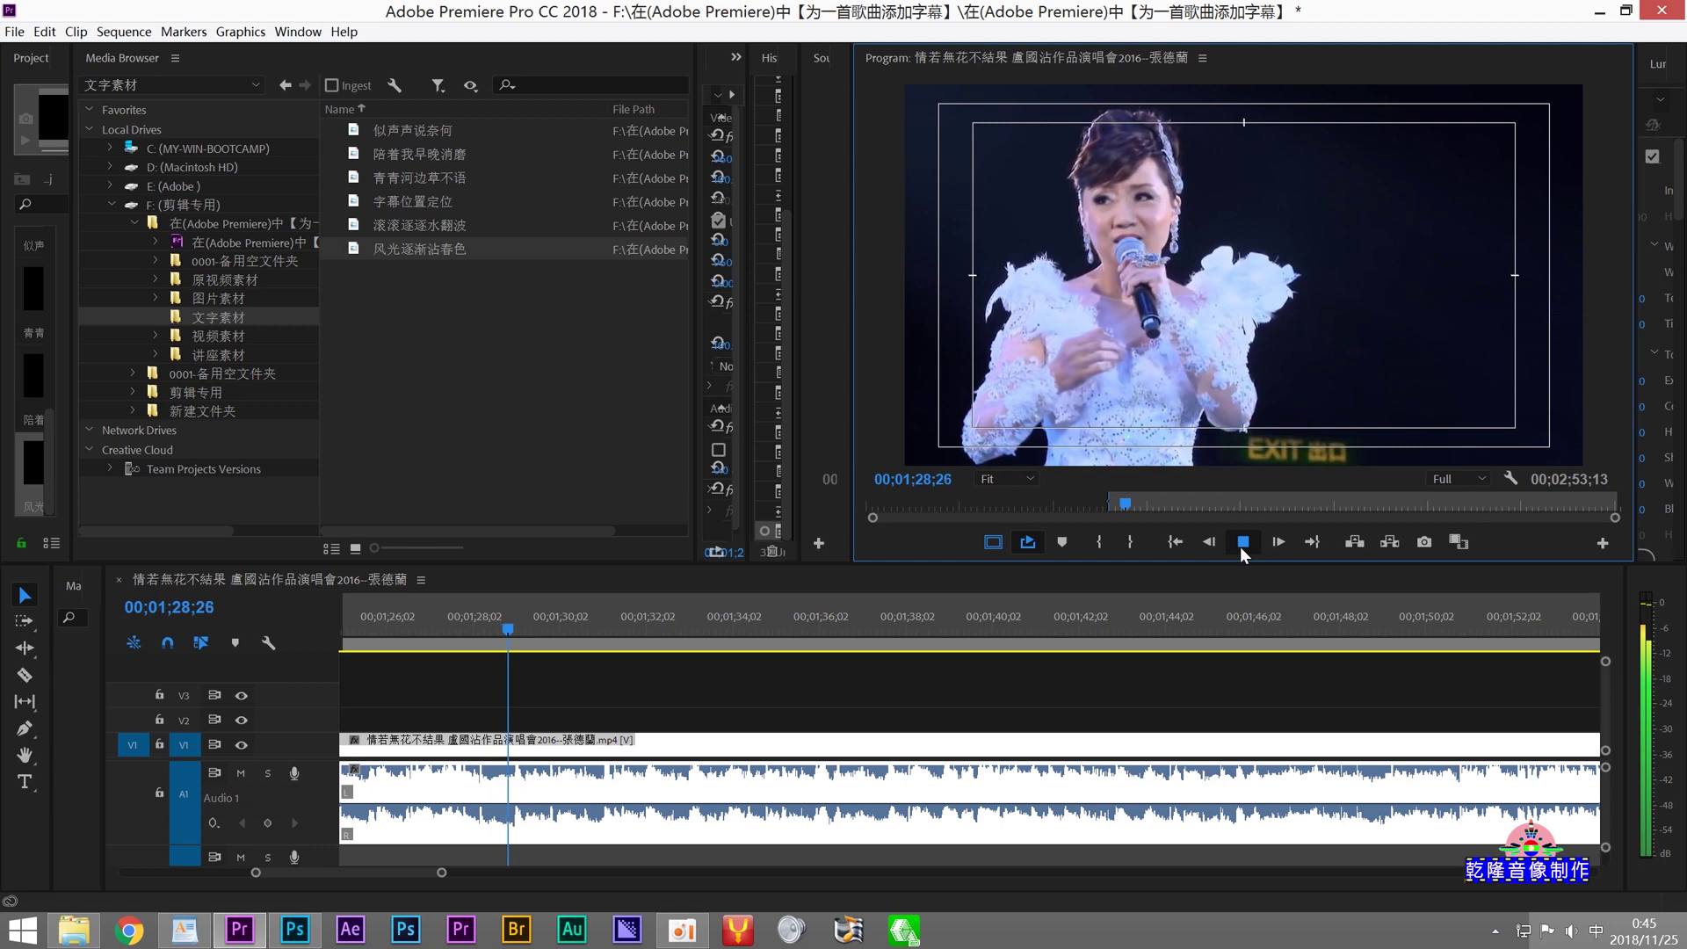
pyautogui.click(1241, 547)
pyautogui.moveTo(404, 876); pyautogui.dragTo(398, 884)
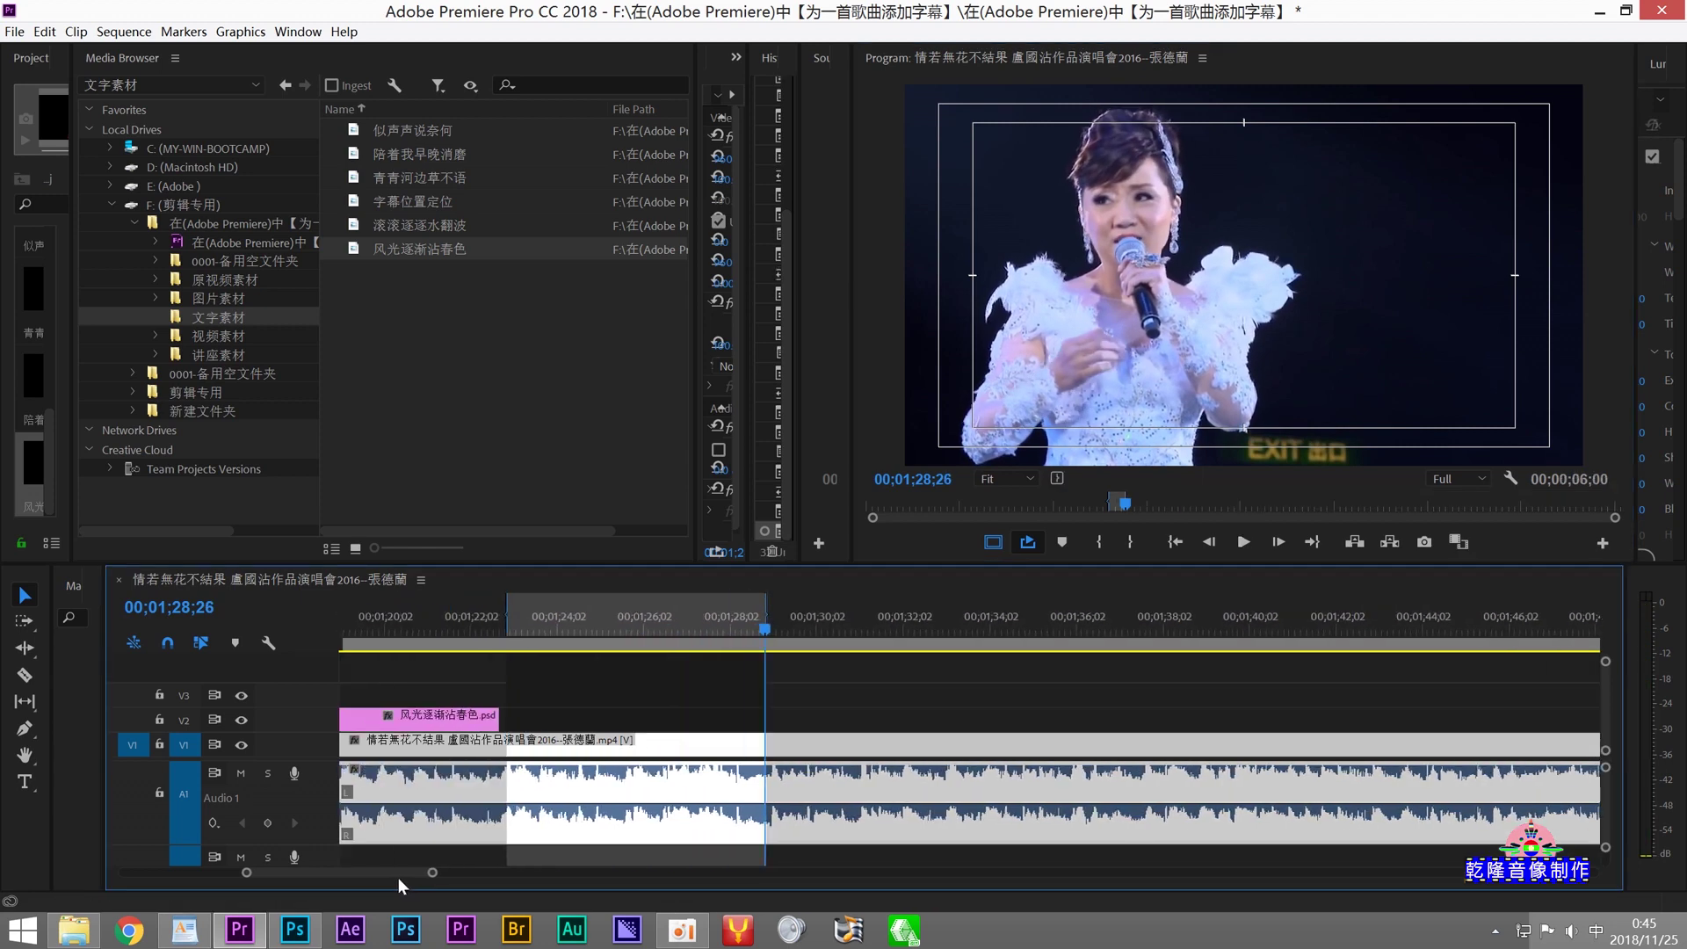
pyautogui.click(186, 928)
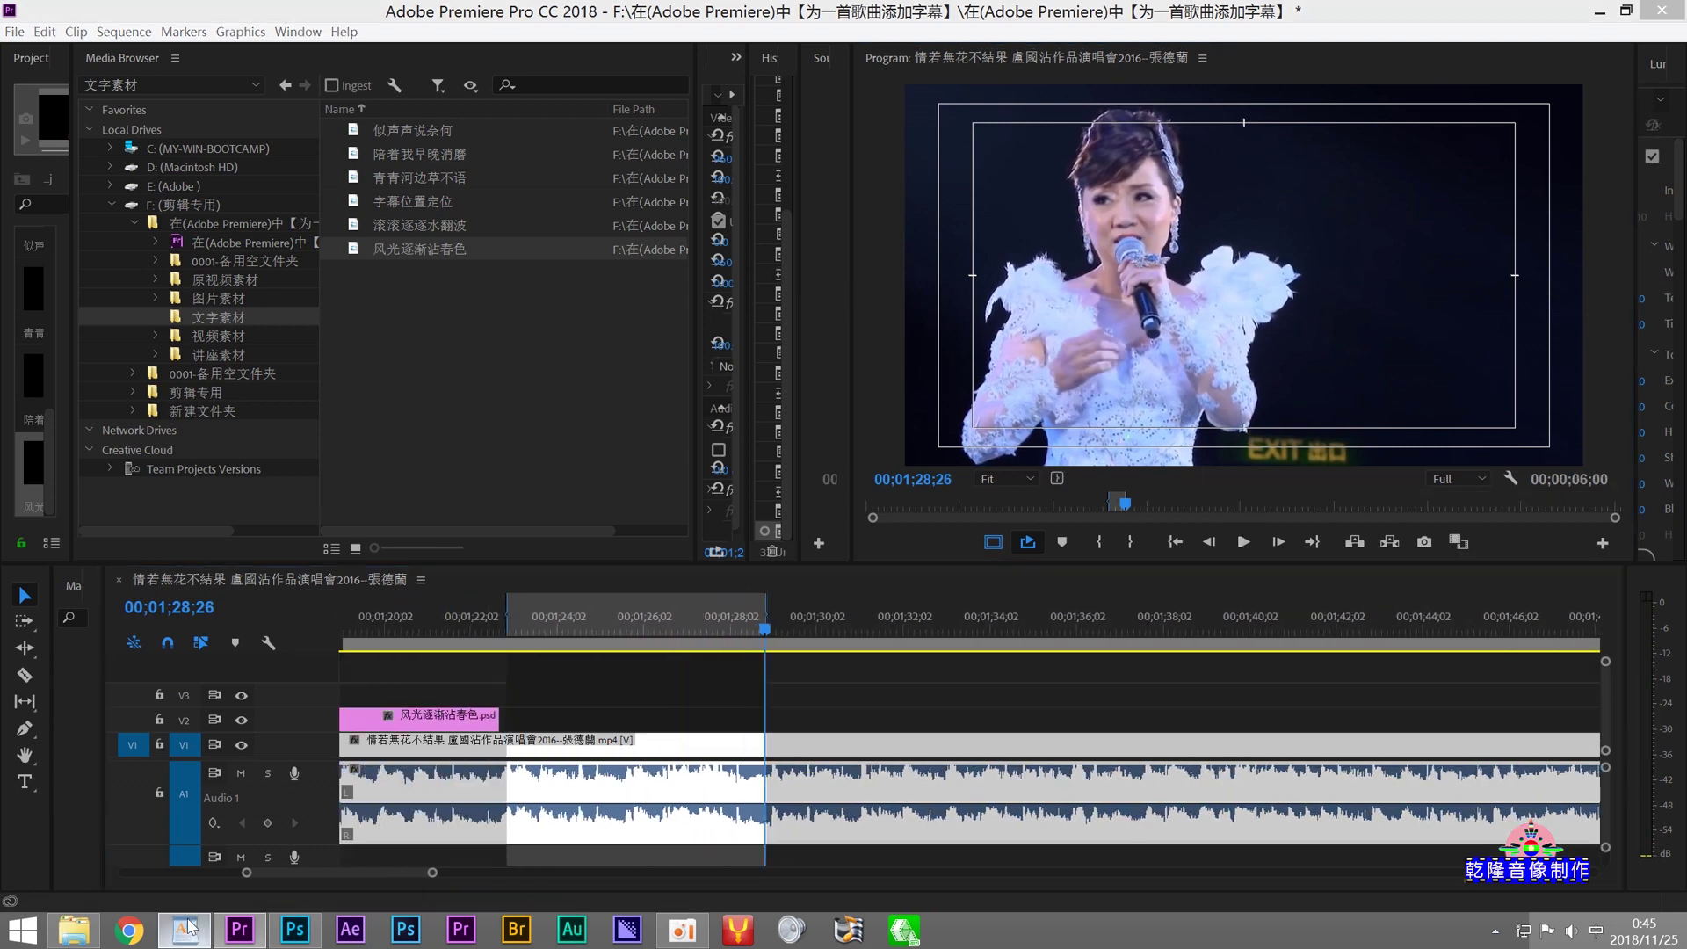
# Step: Select and copy the WordPad lyric line 我心中困着凄楚
pyautogui.click(287, 685)
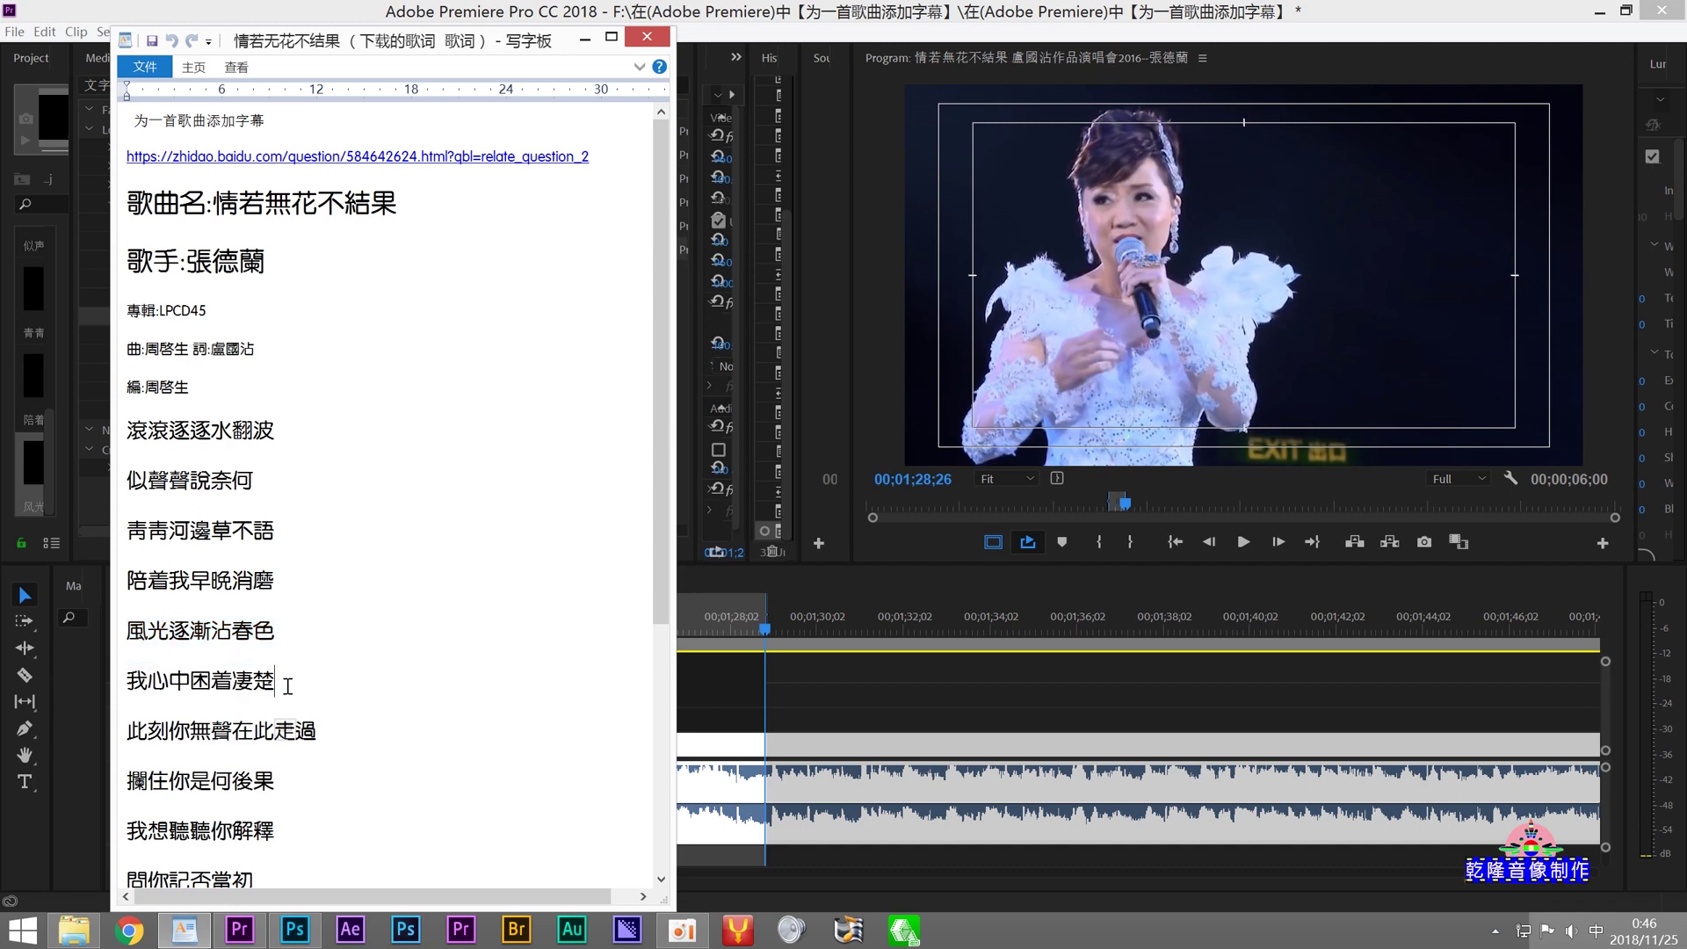
pyautogui.moveTo(287, 685); pyautogui.dragTo(133, 684)
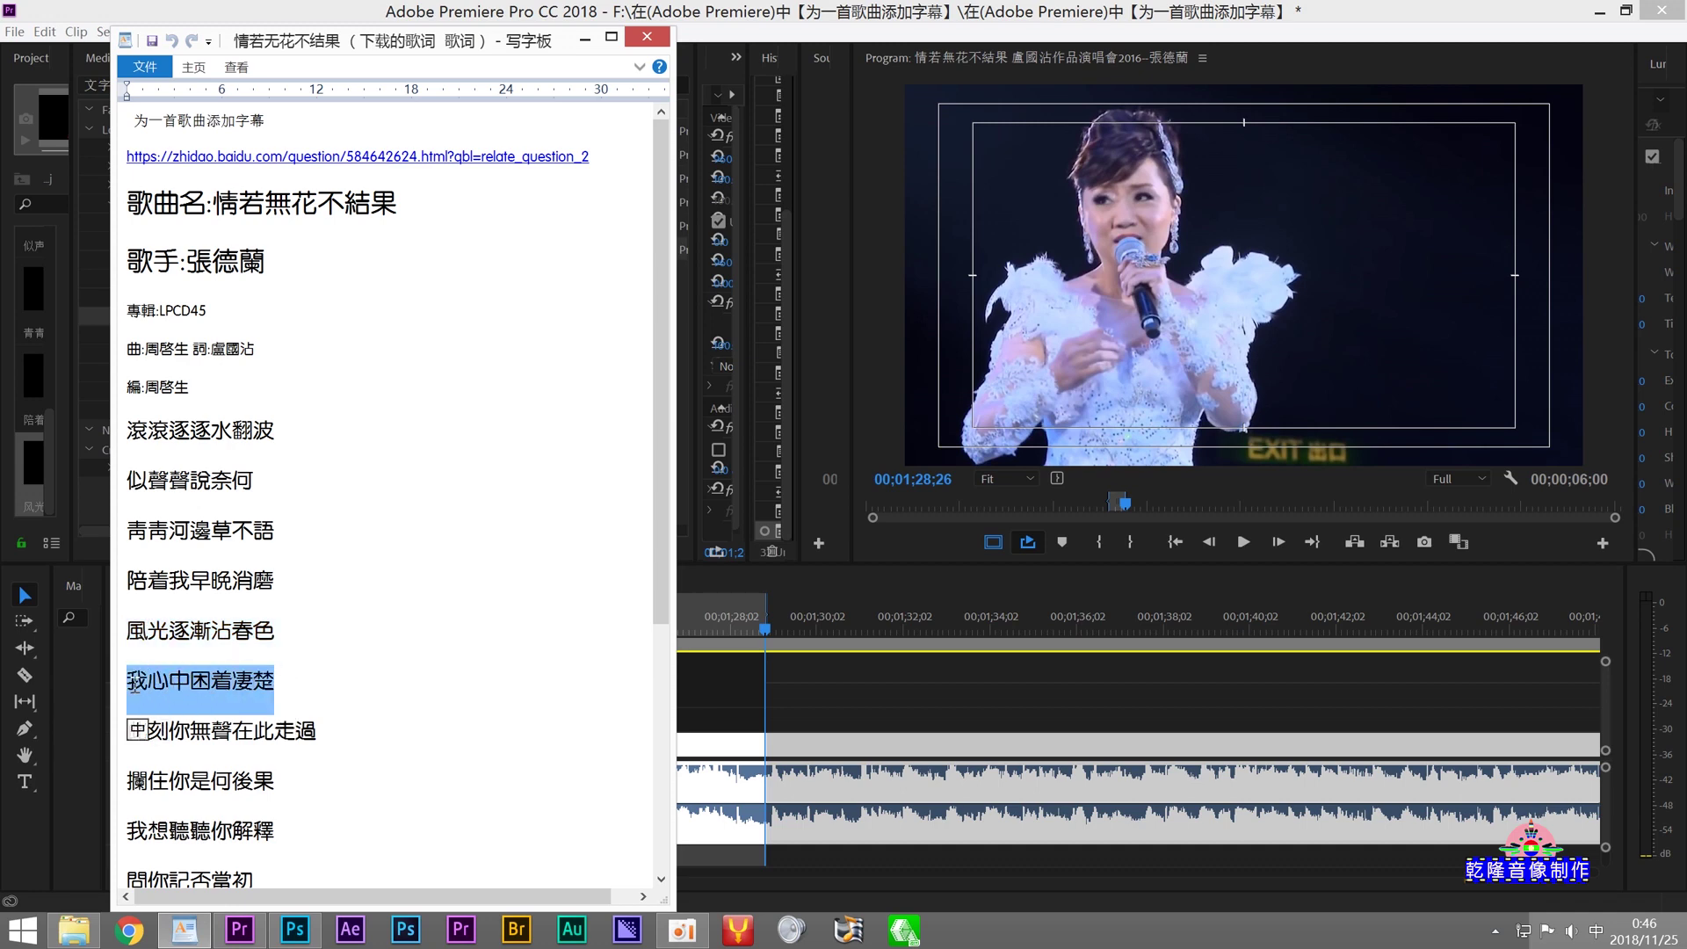
pyautogui.rightClick(173, 695)
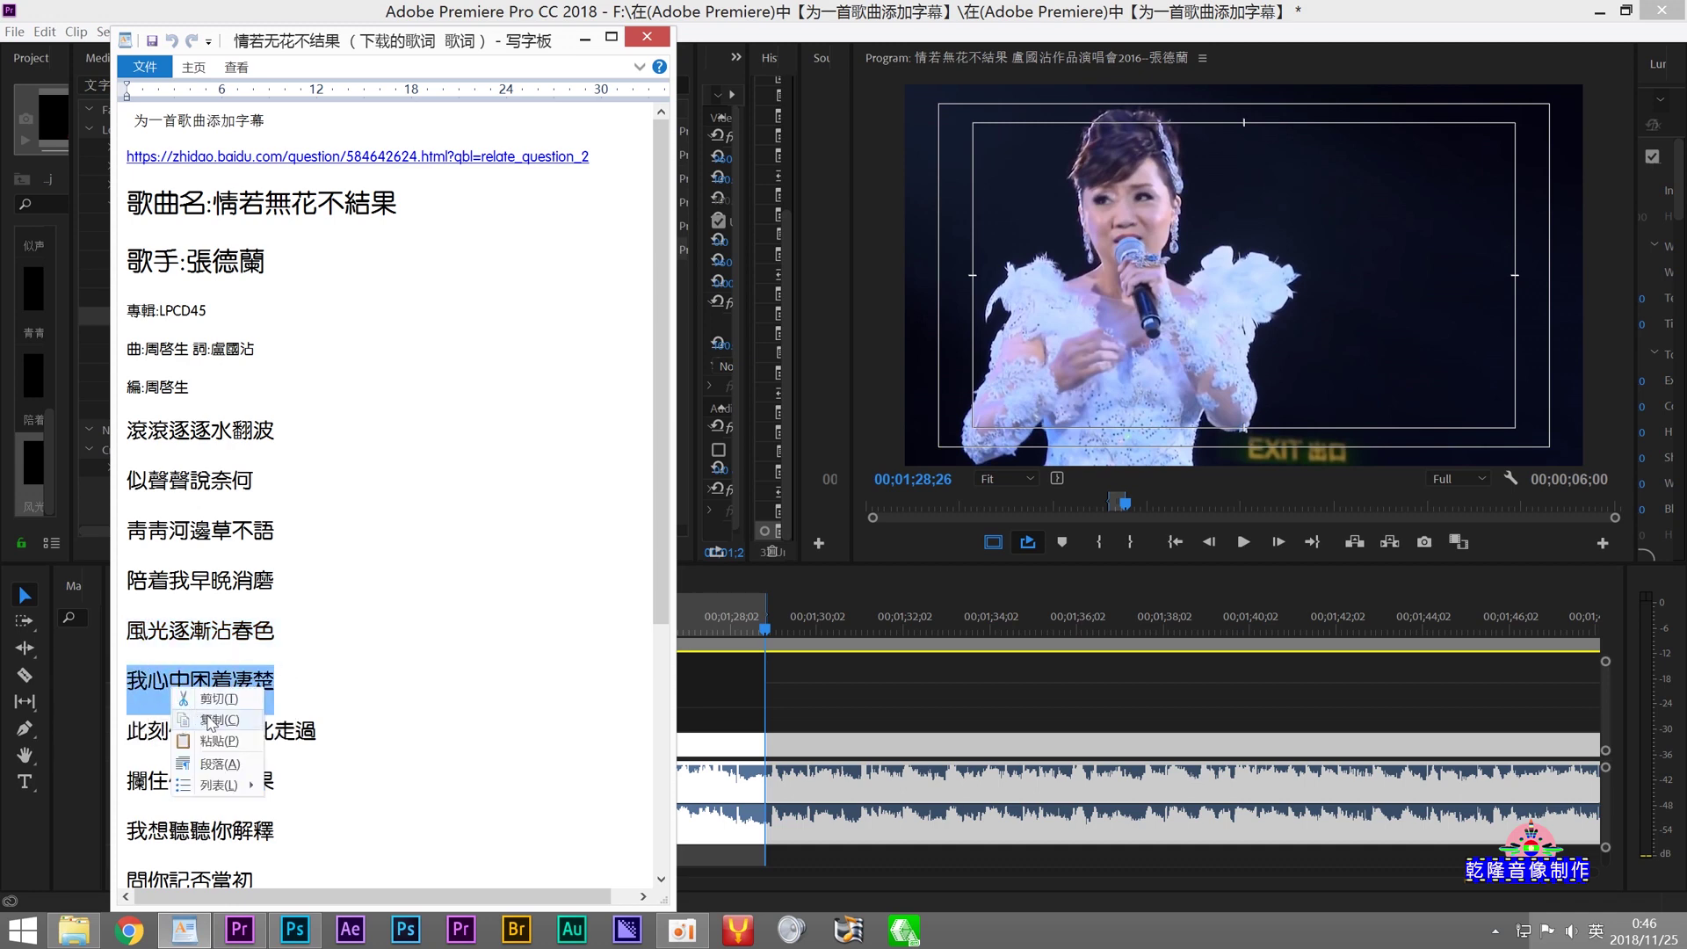
pyautogui.click(211, 720)
pyautogui.press('shift')
pyautogui.click(296, 937)
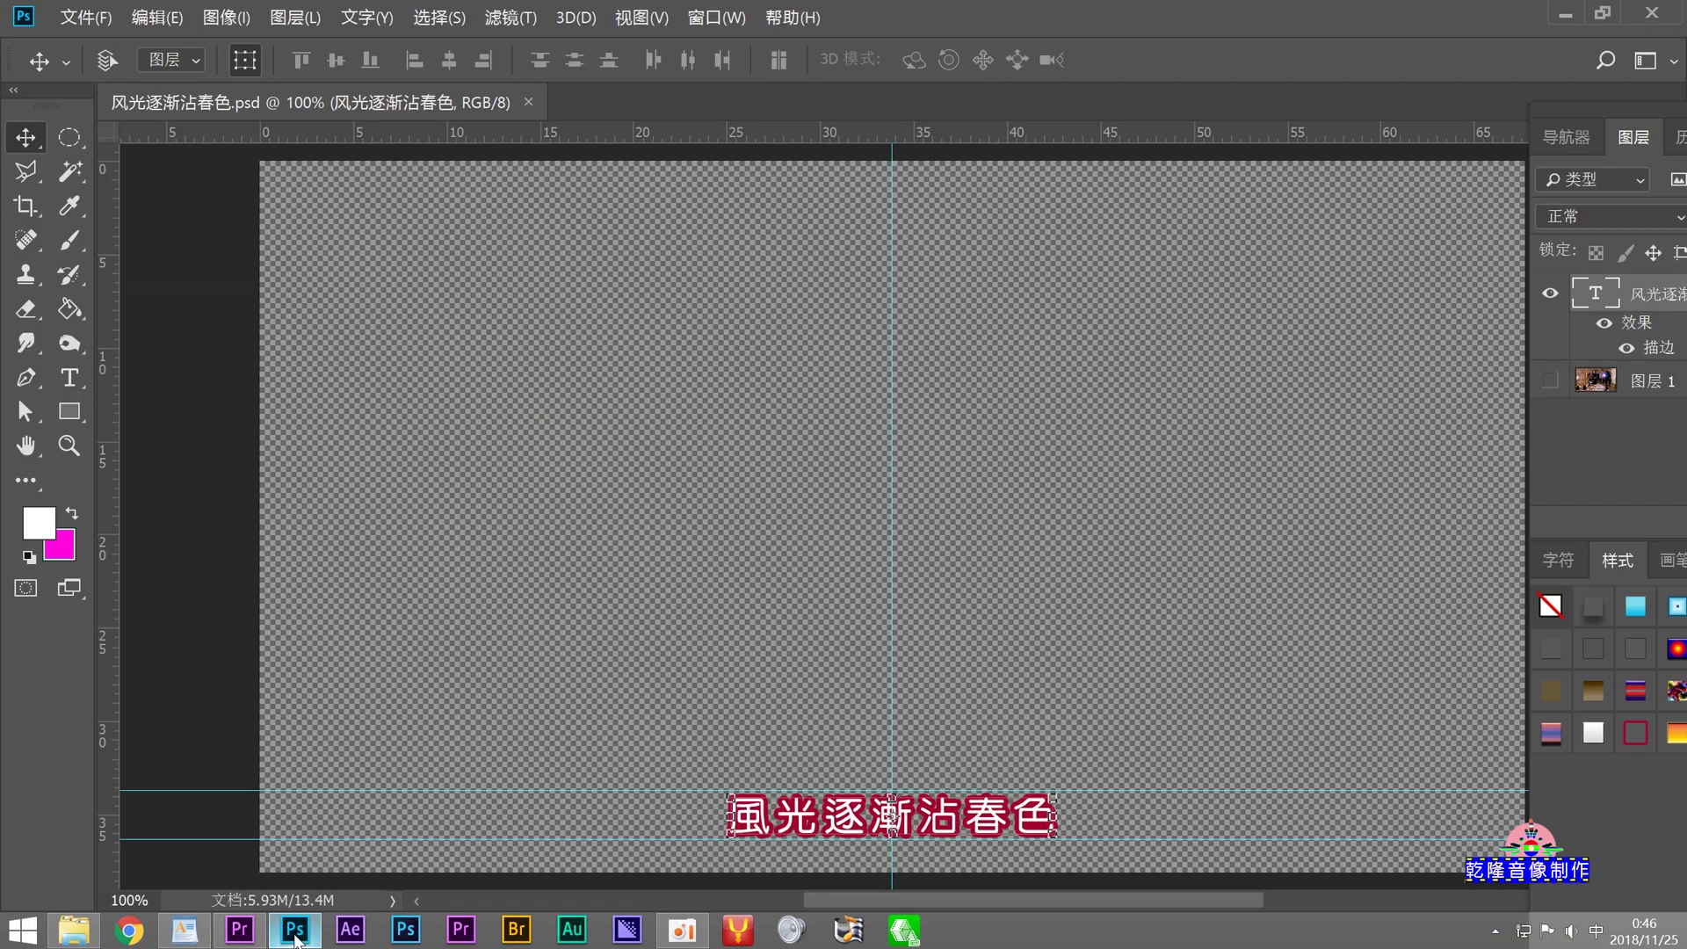
# Step: Replace the subtitle text 風光逐漸沾春色 with the pasted lyric 我心中困着凄楚
pyautogui.click(72, 382)
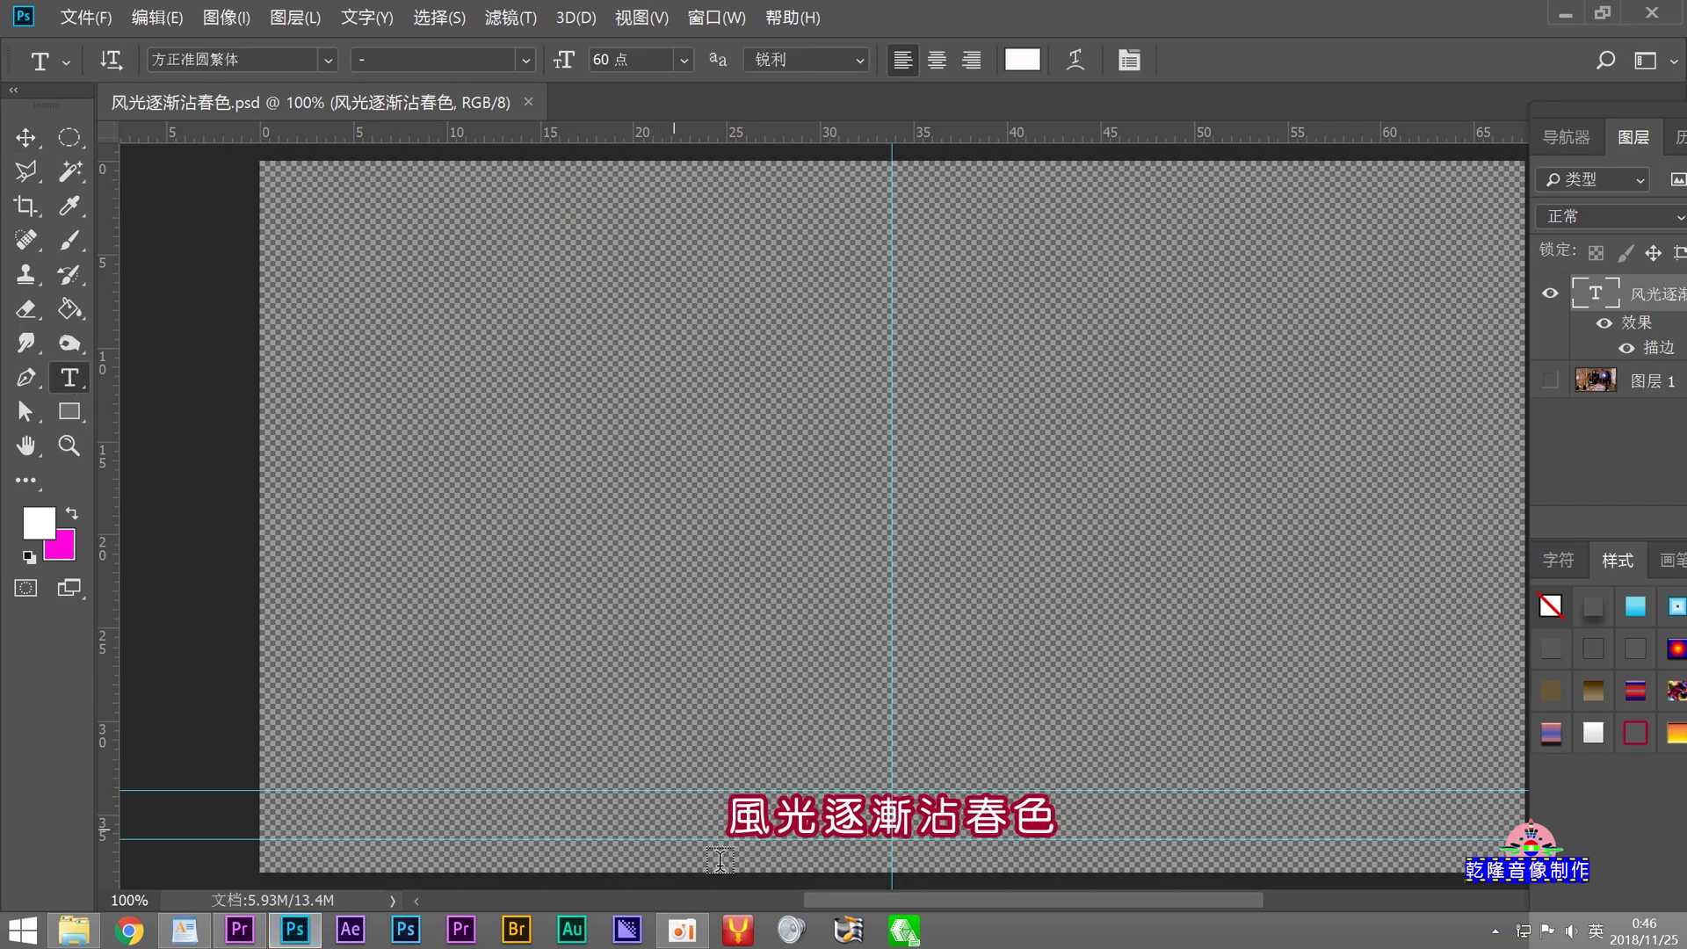
pyautogui.moveTo(736, 815); pyautogui.dragTo(1058, 817)
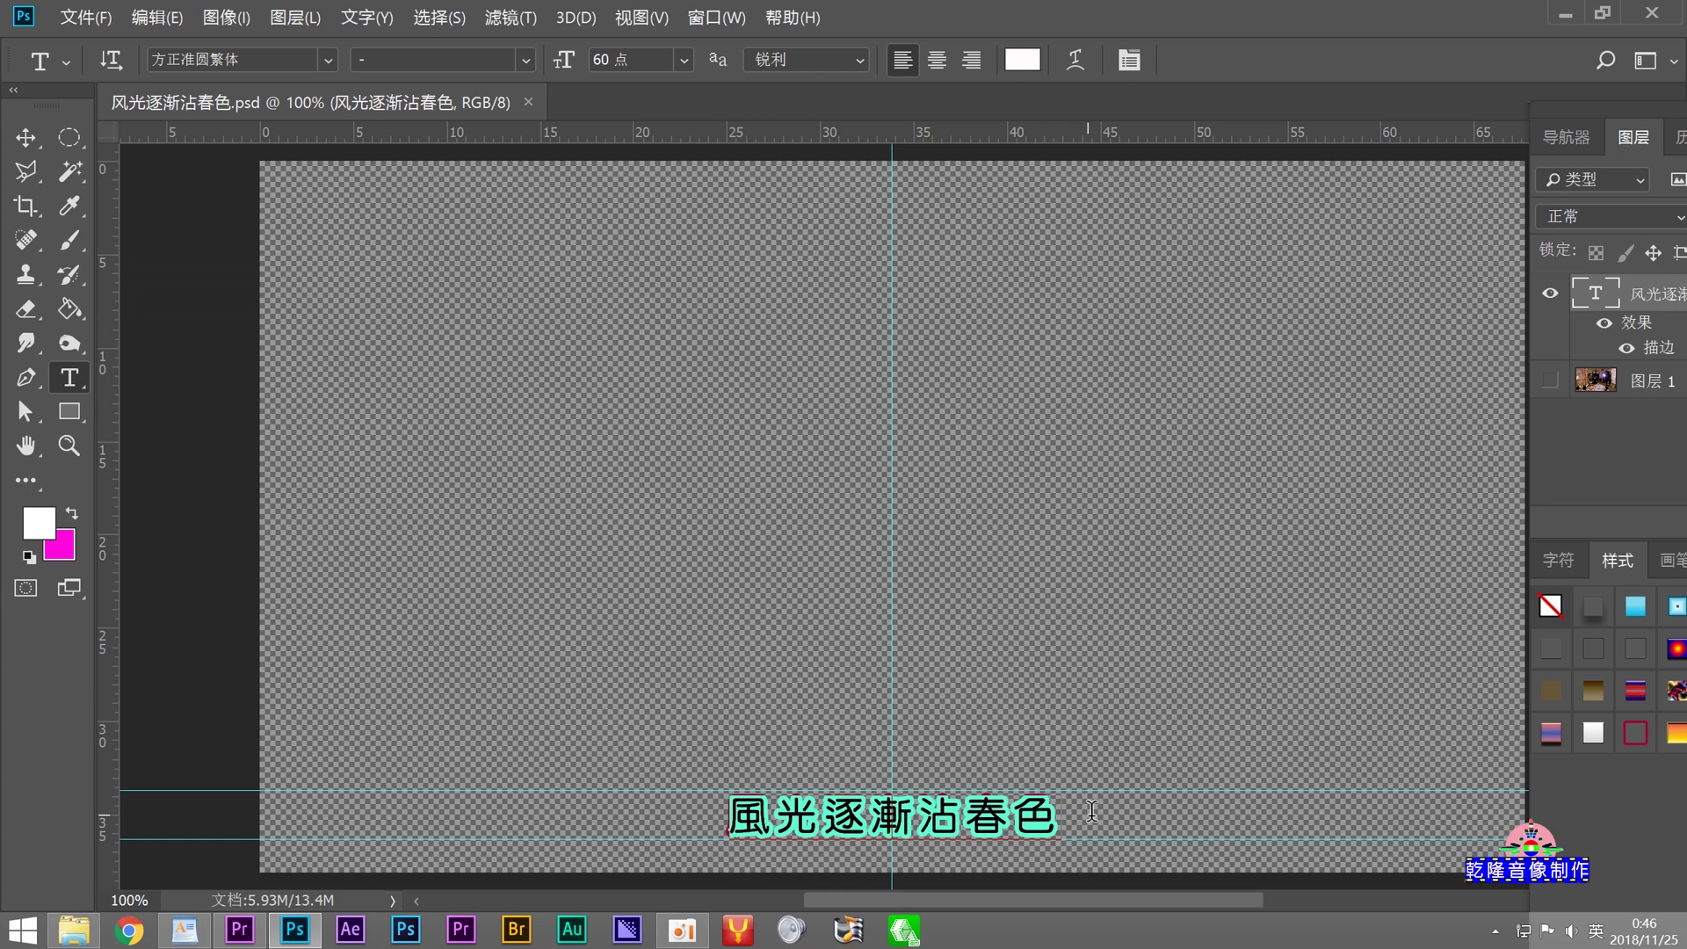
pyautogui.rightClick(867, 825)
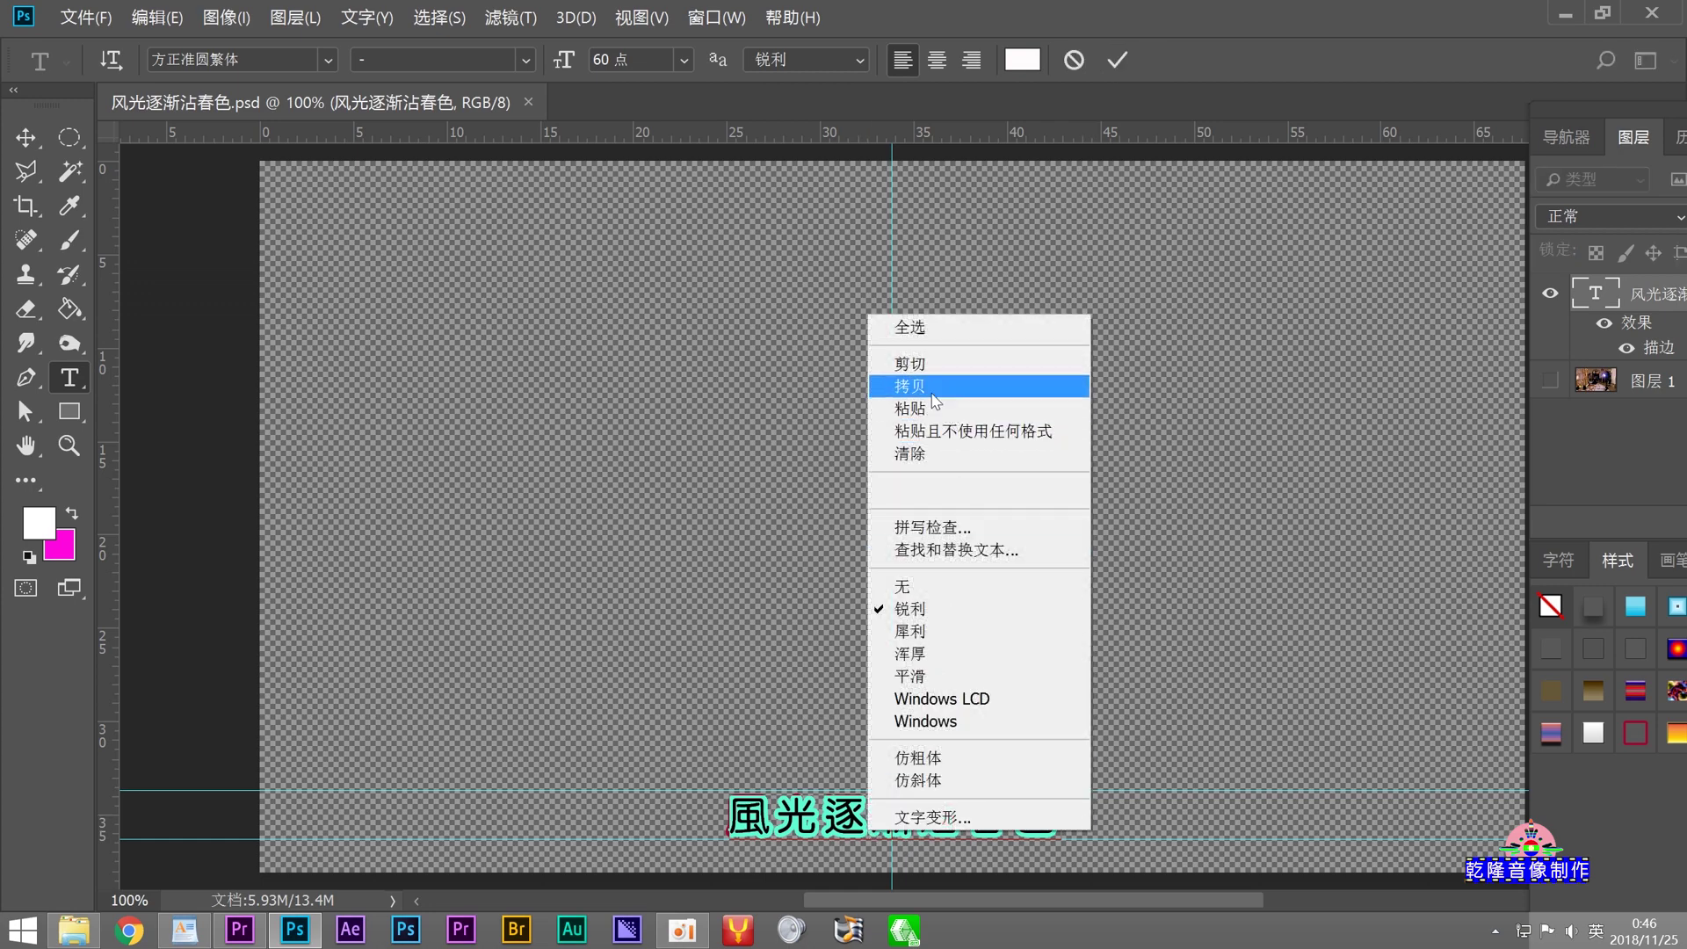
pyautogui.click(926, 397)
pyautogui.click(33, 143)
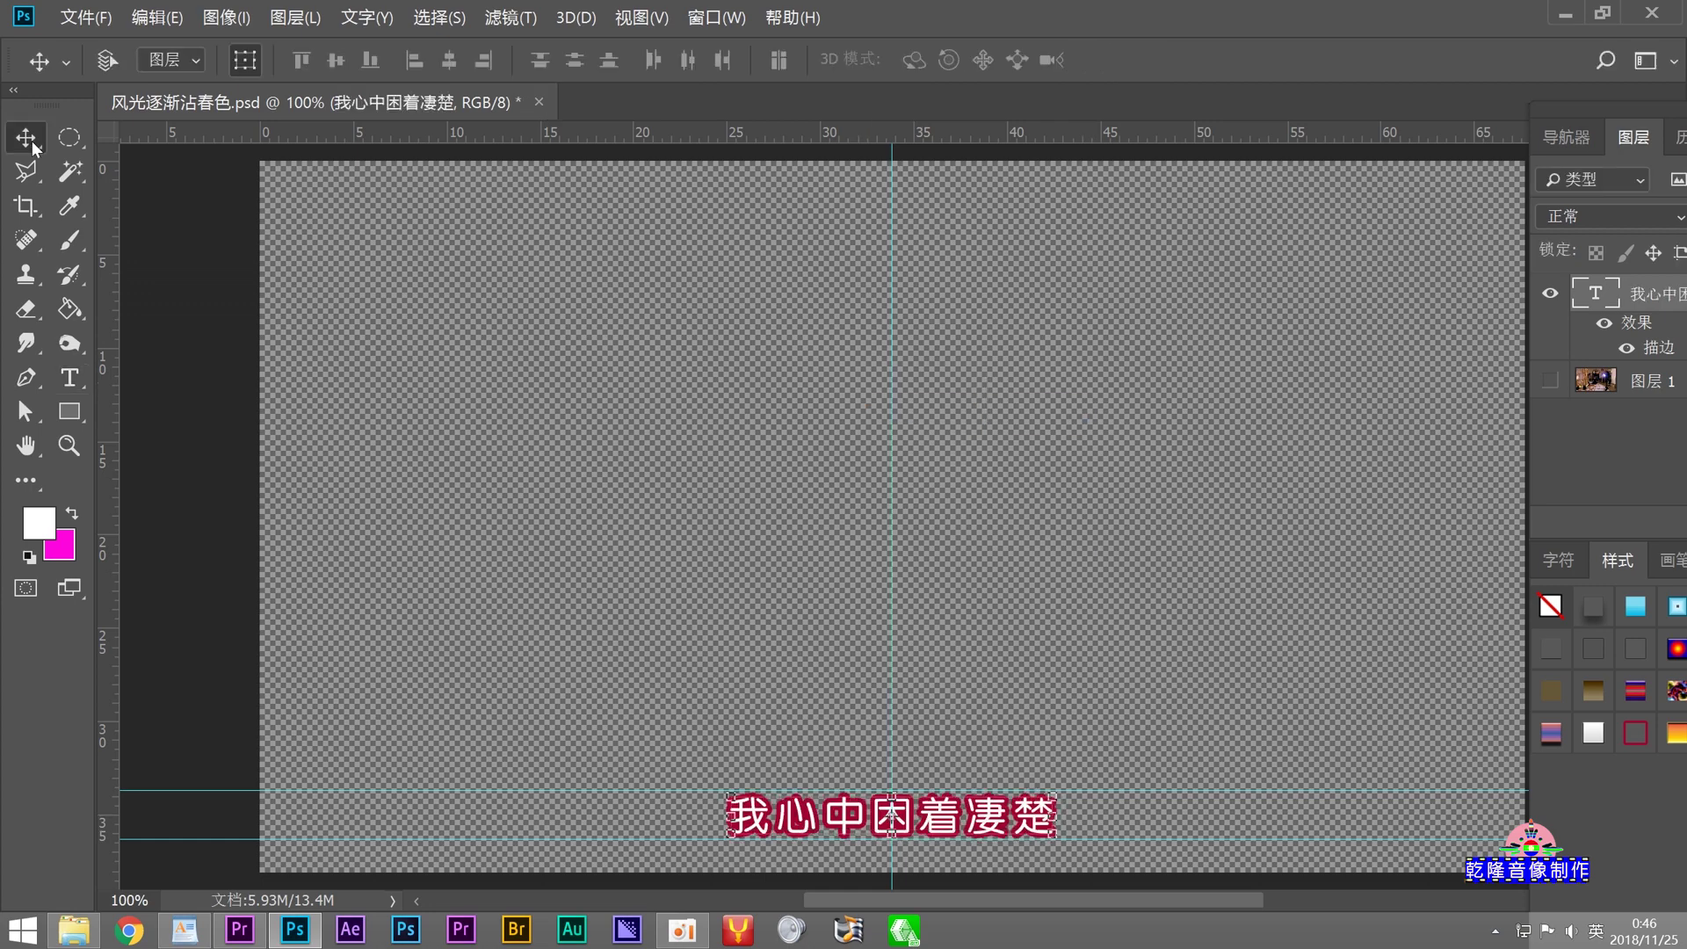
# Step: Save as 我心中困着凄楚.psd, accepting maximum compatibility
pyautogui.click(72, 20)
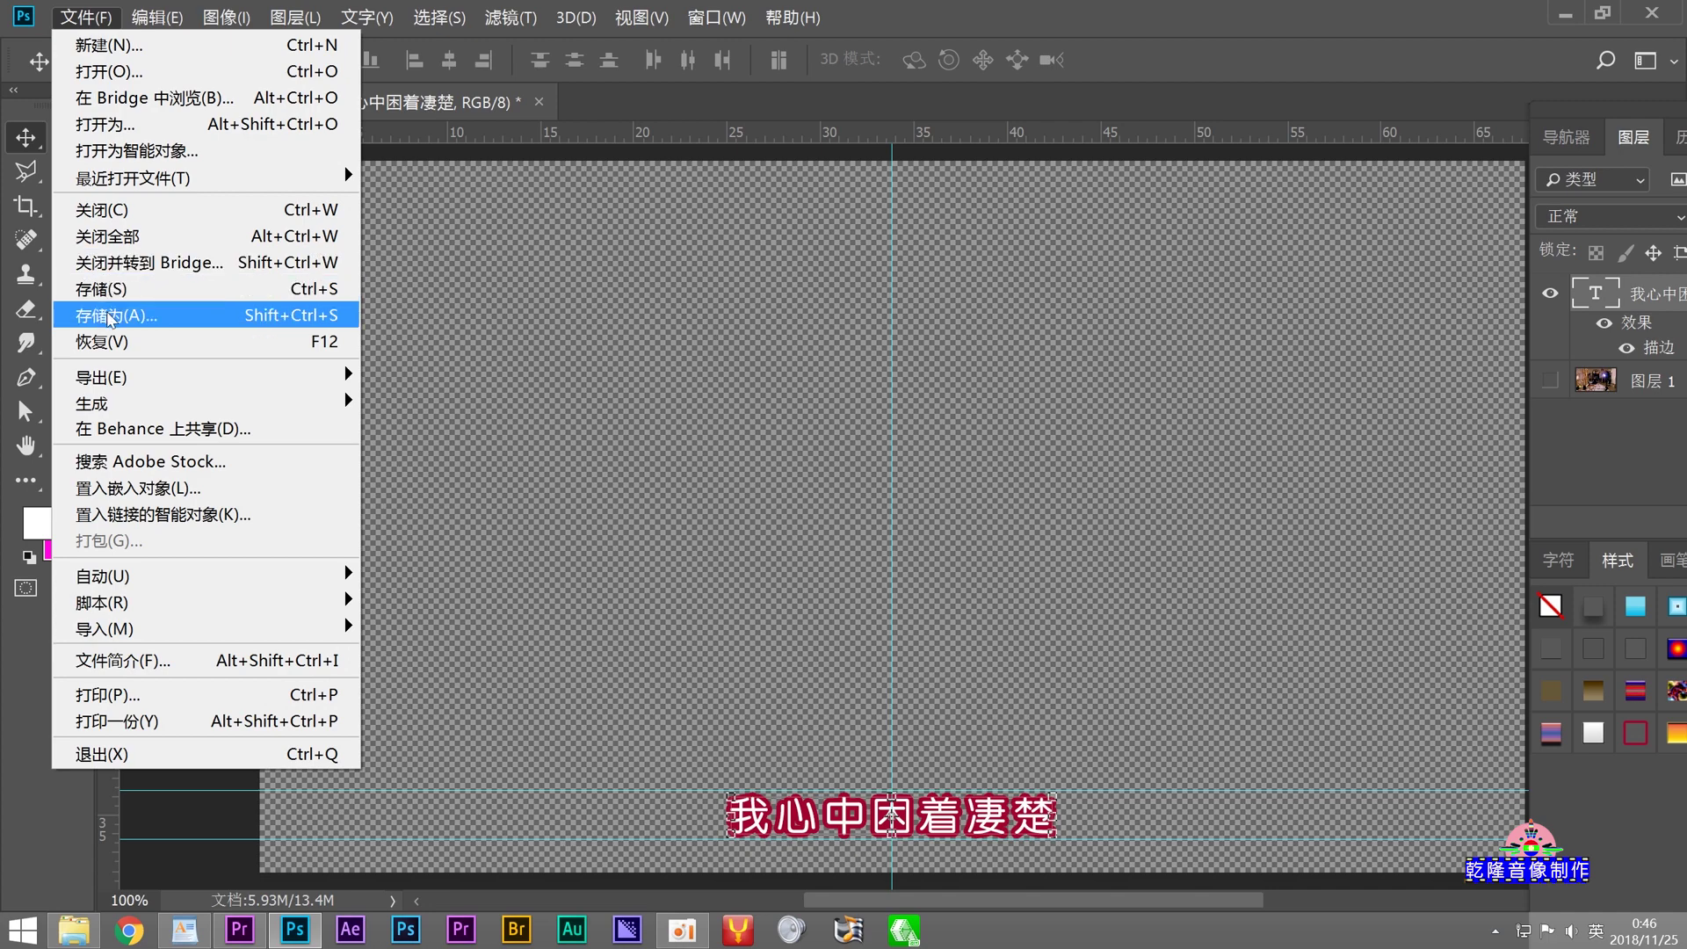
pyautogui.click(132, 315)
pyautogui.rightClick(174, 362)
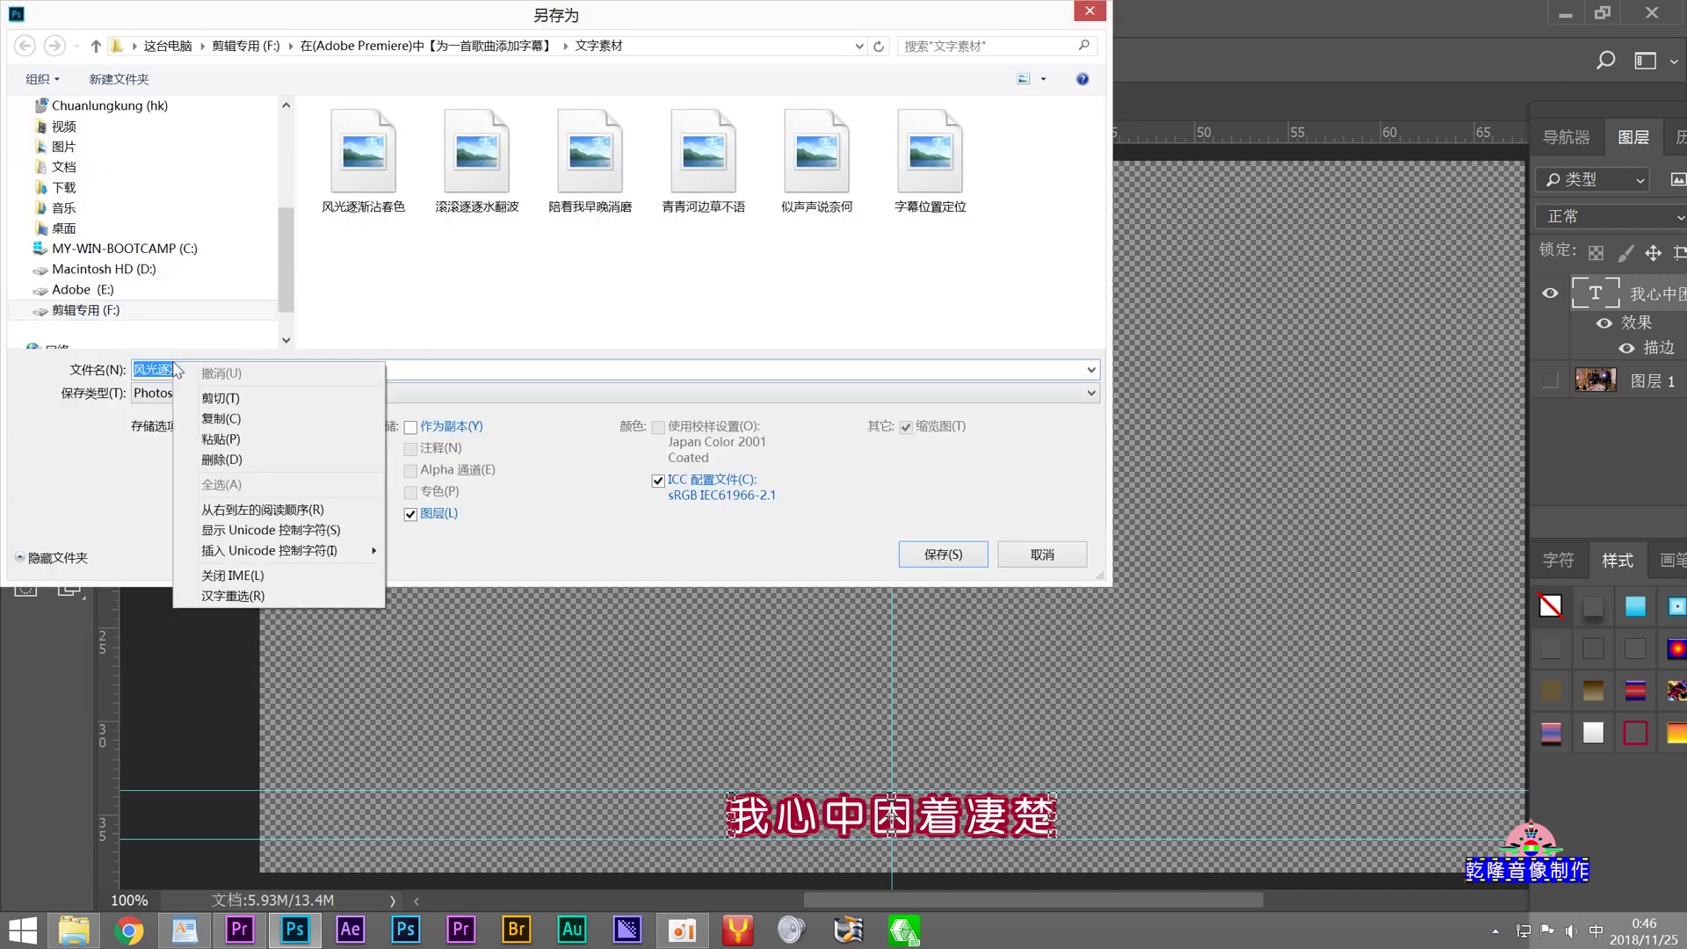
pyautogui.click(219, 439)
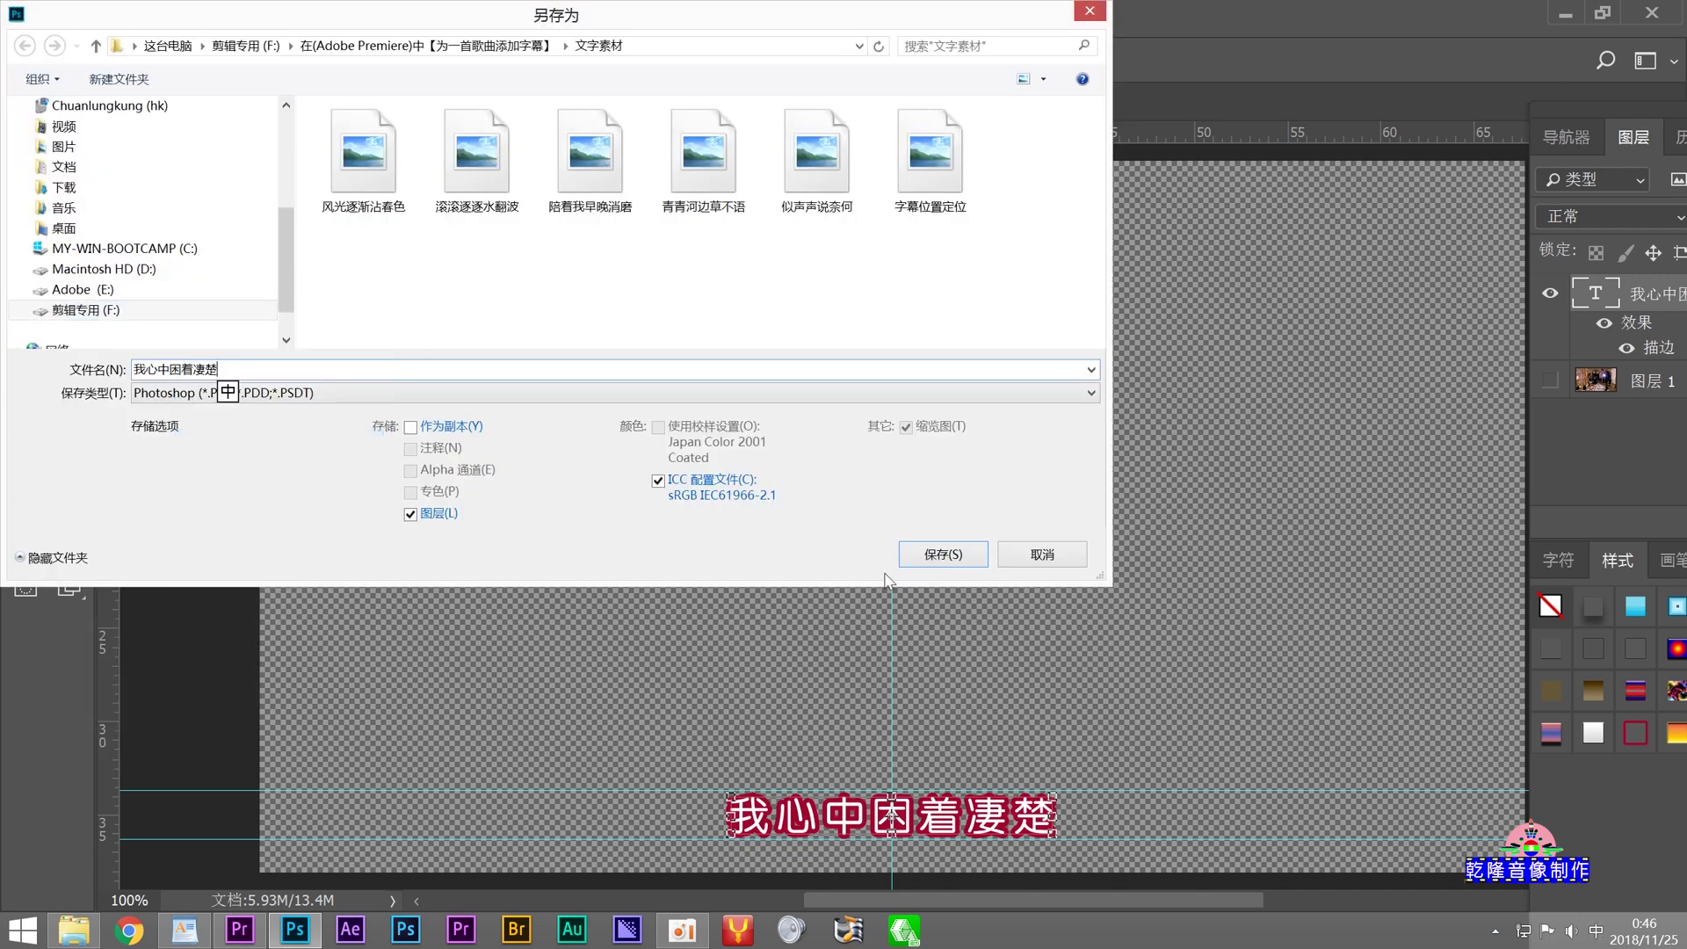
pyautogui.click(935, 556)
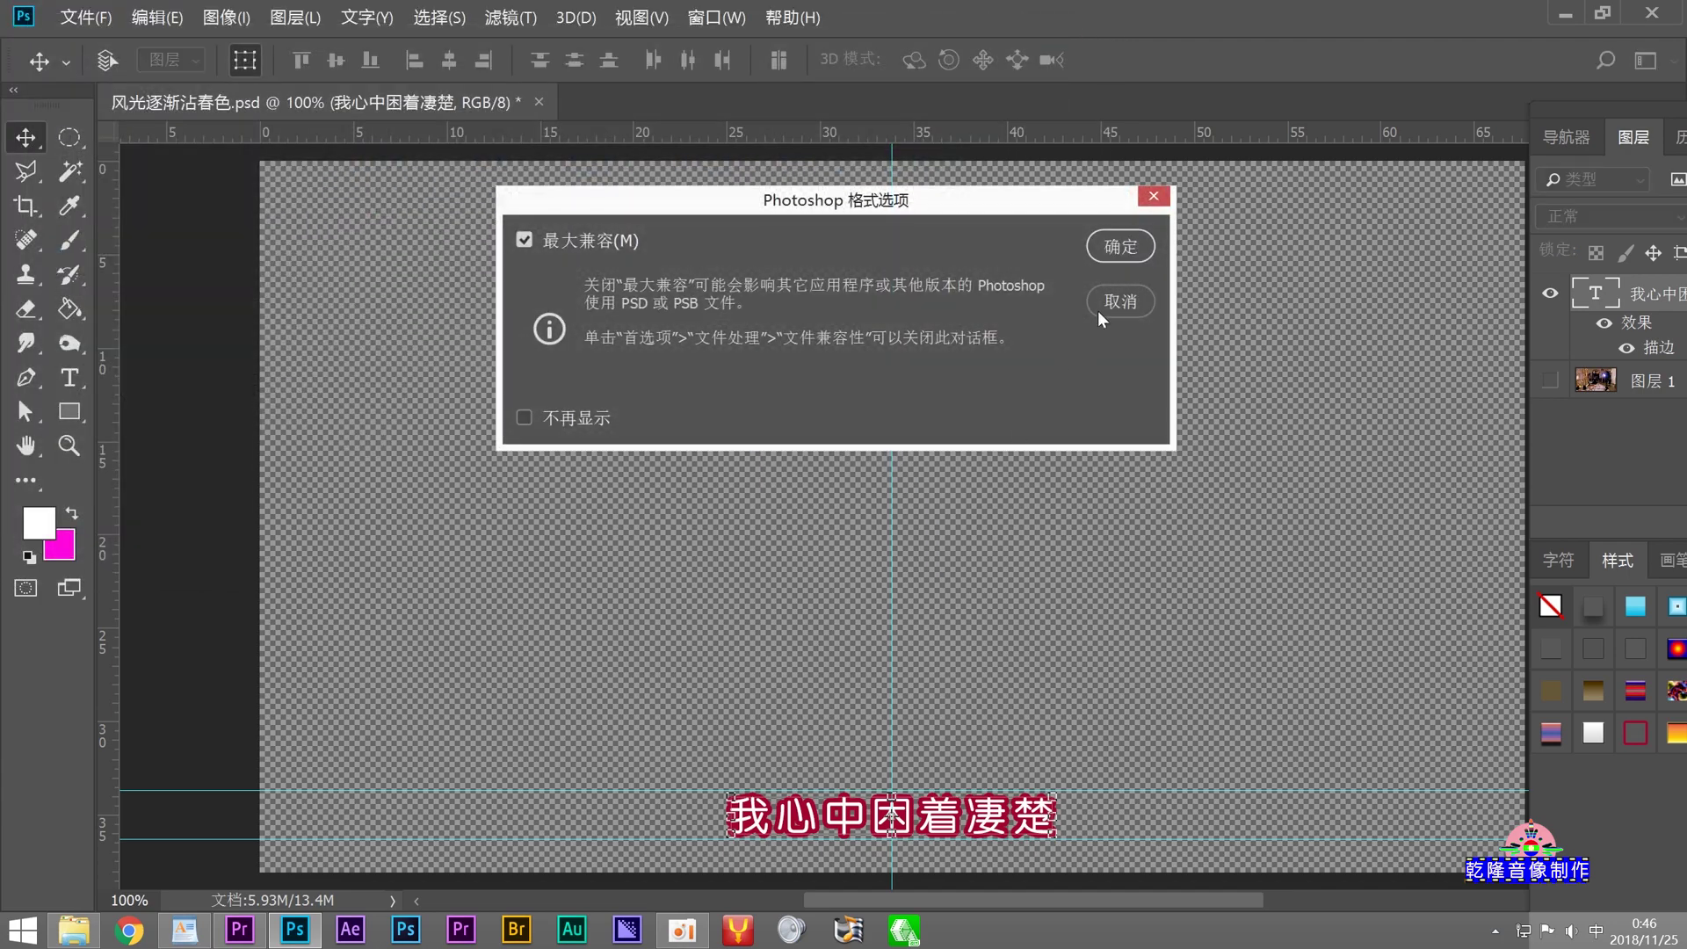
pyautogui.click(1115, 254)
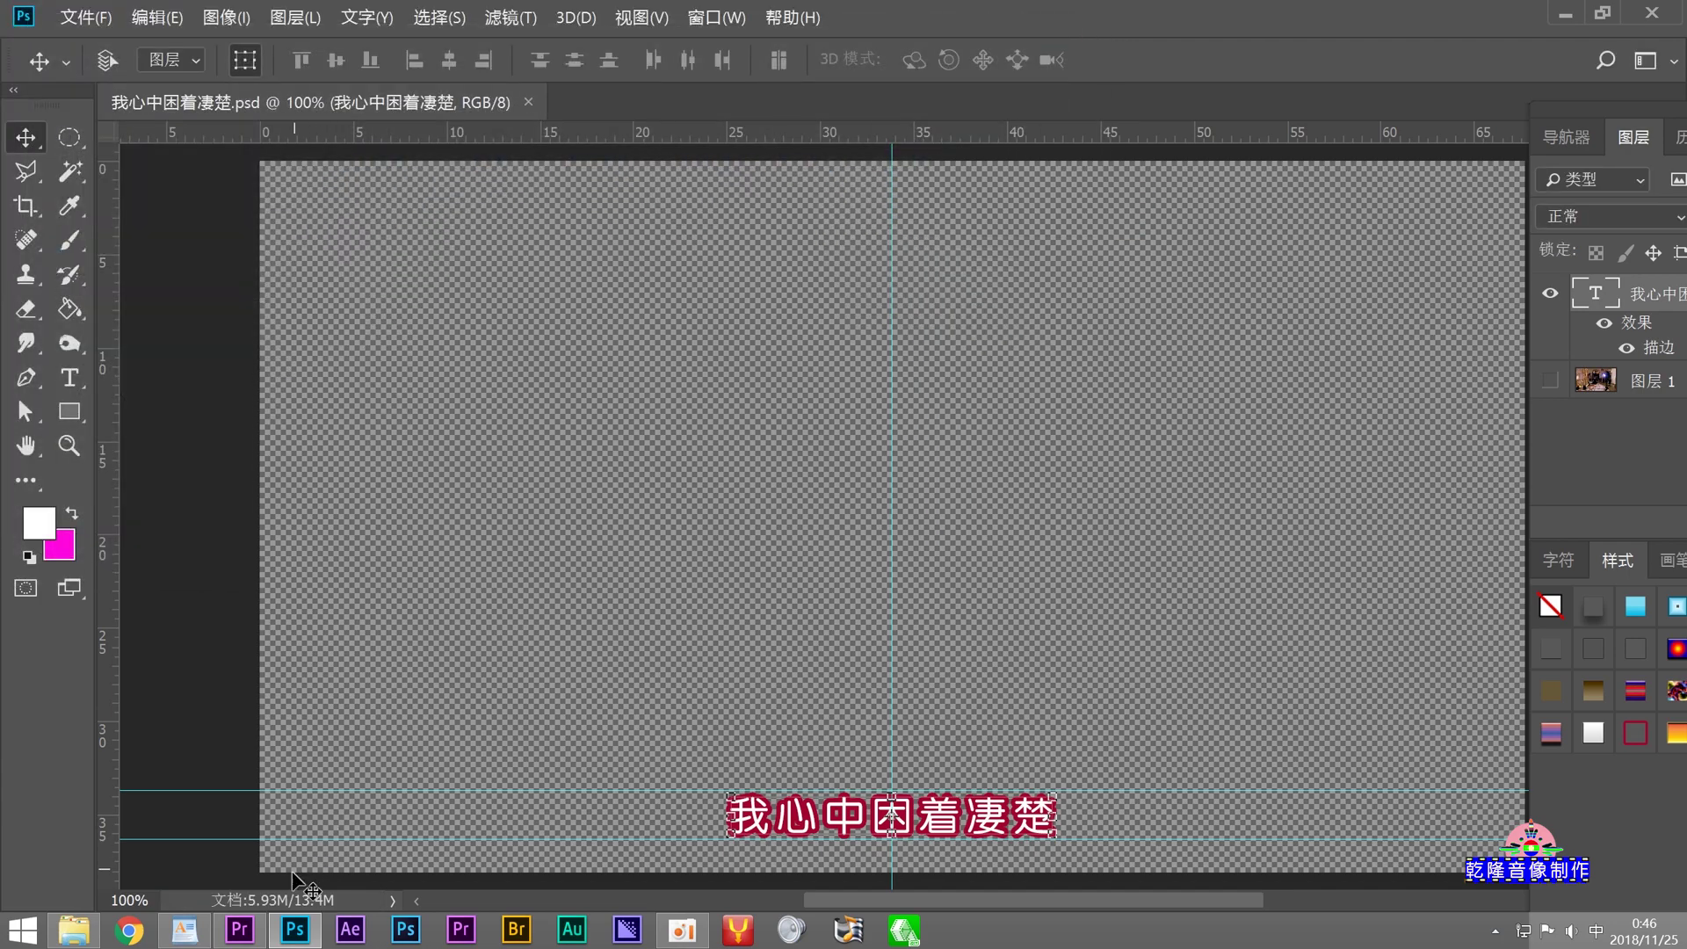
pyautogui.click(243, 933)
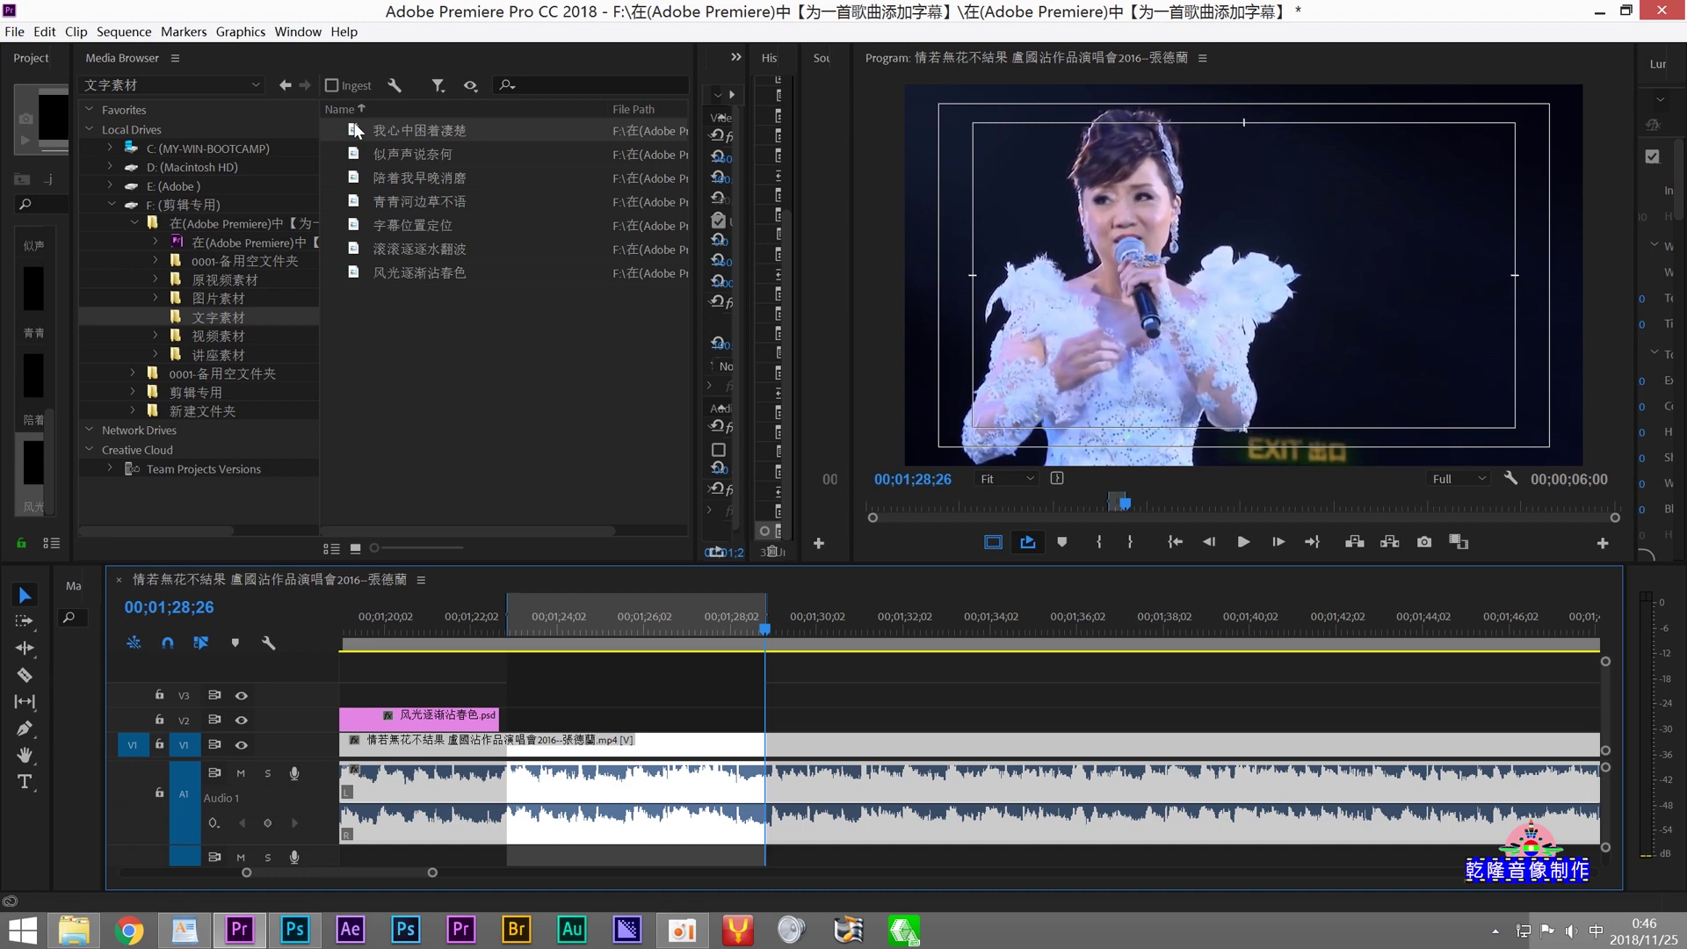
# Step: Place 我心中困着凄楚.psd on V2, trim it to end at 00;01;28;26, and check playback
pyautogui.moveTo(354, 132); pyautogui.dragTo(518, 727)
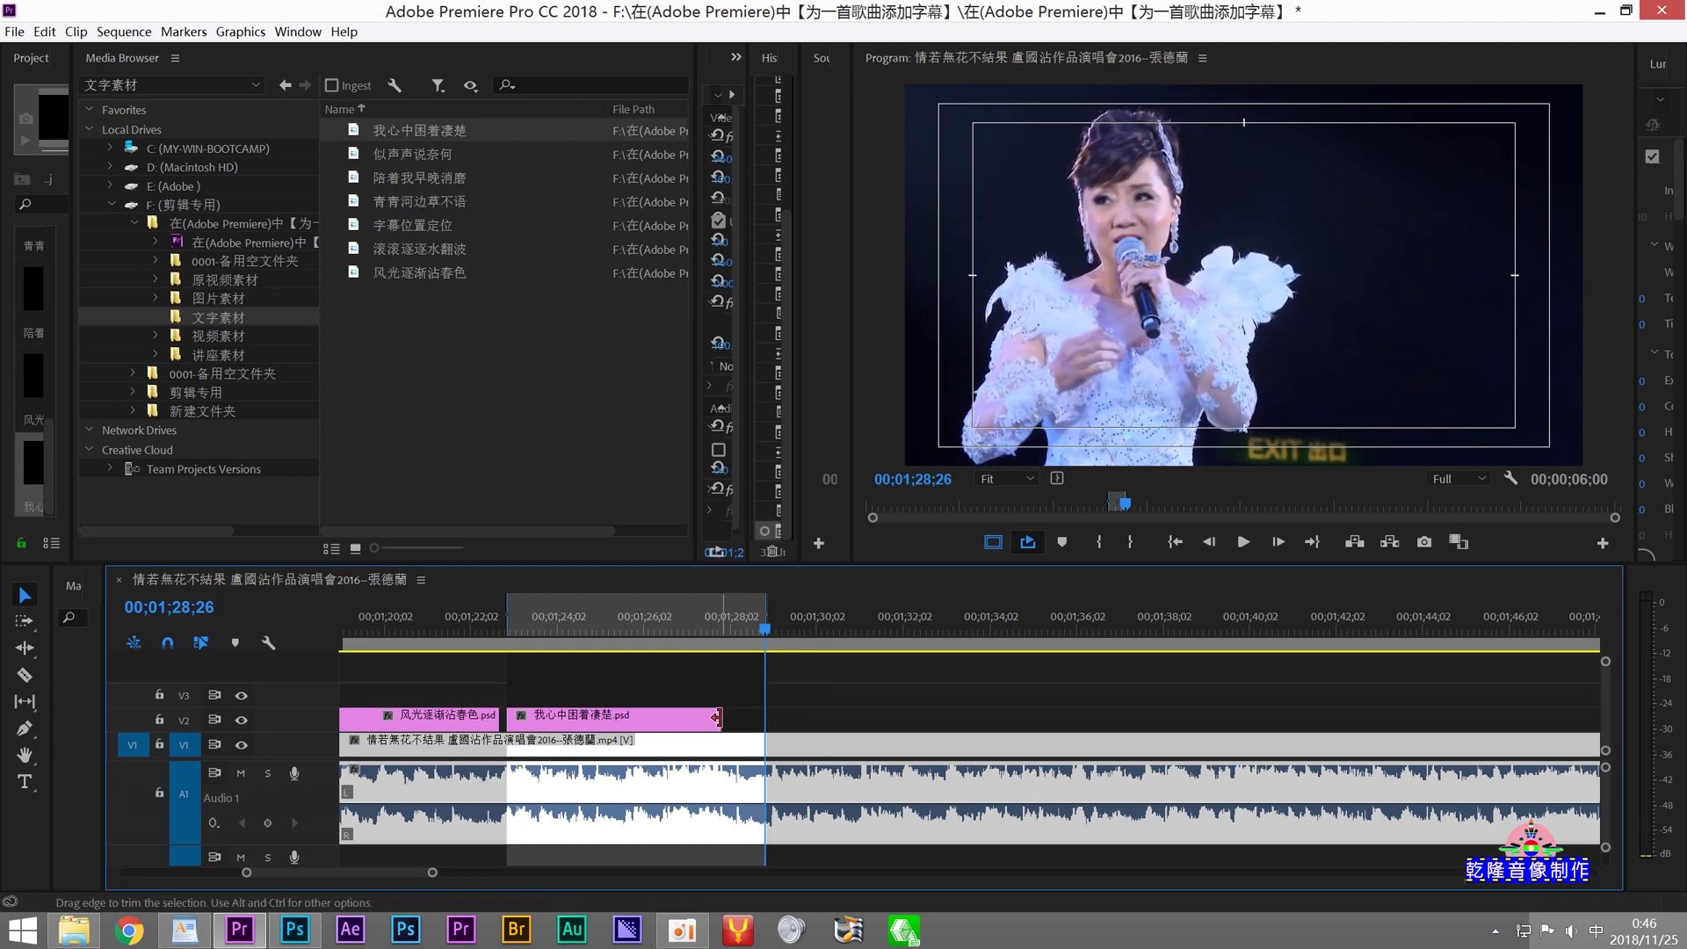
pyautogui.moveTo(729, 718); pyautogui.dragTo(764, 718)
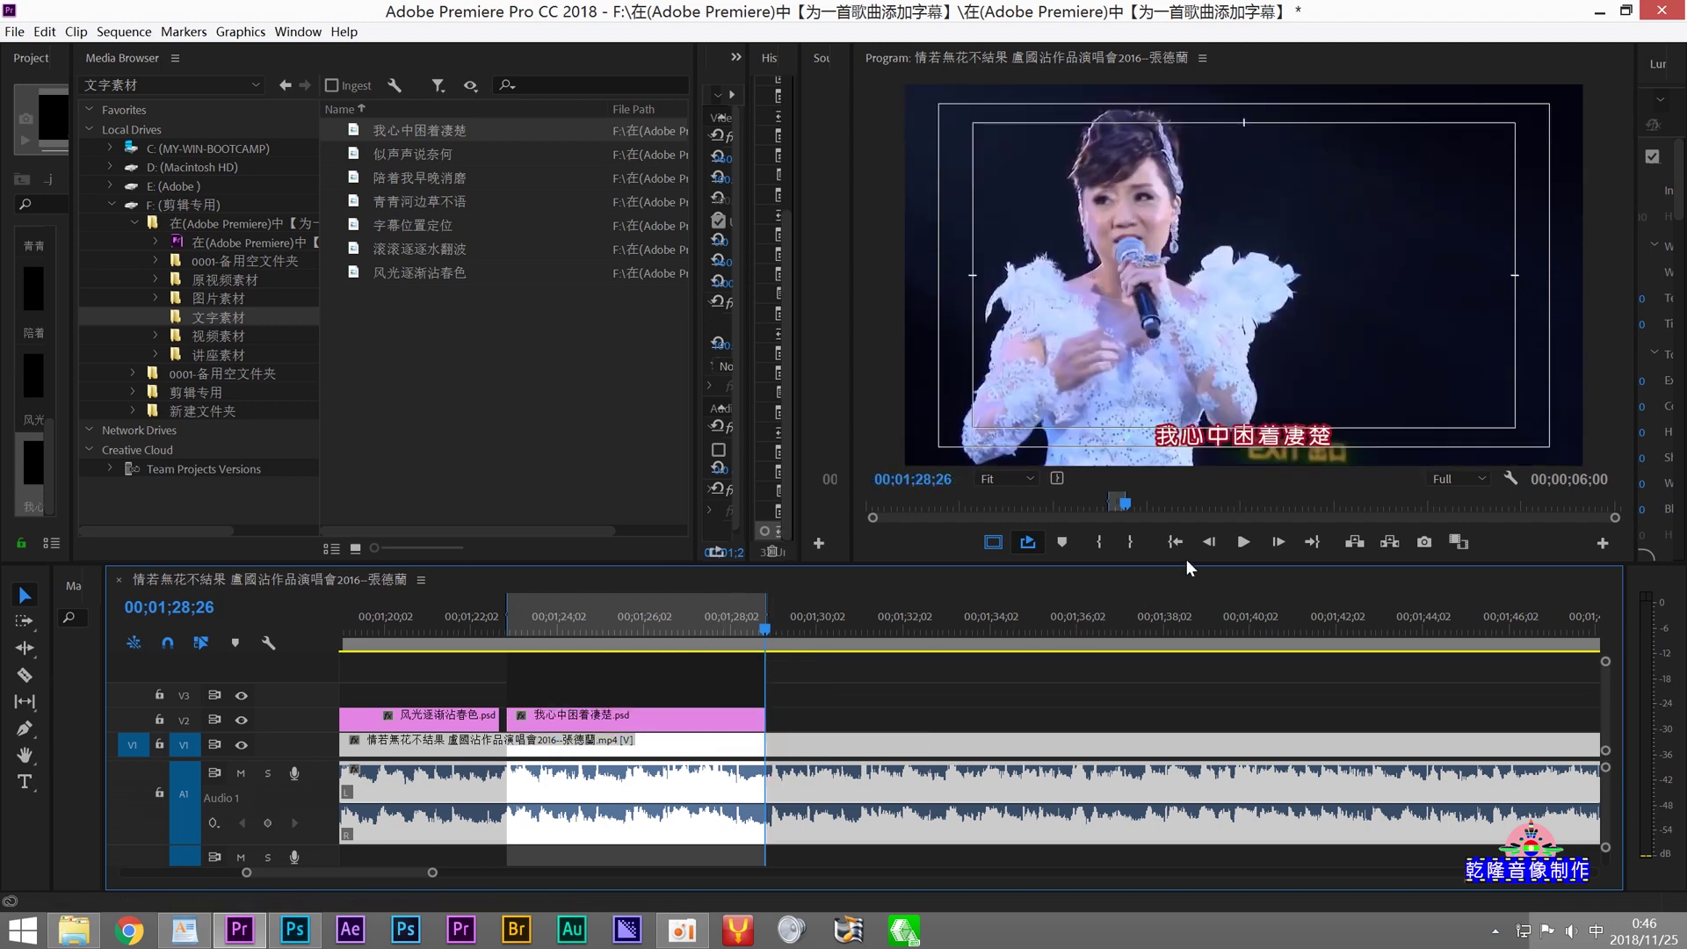
pyautogui.click(1249, 541)
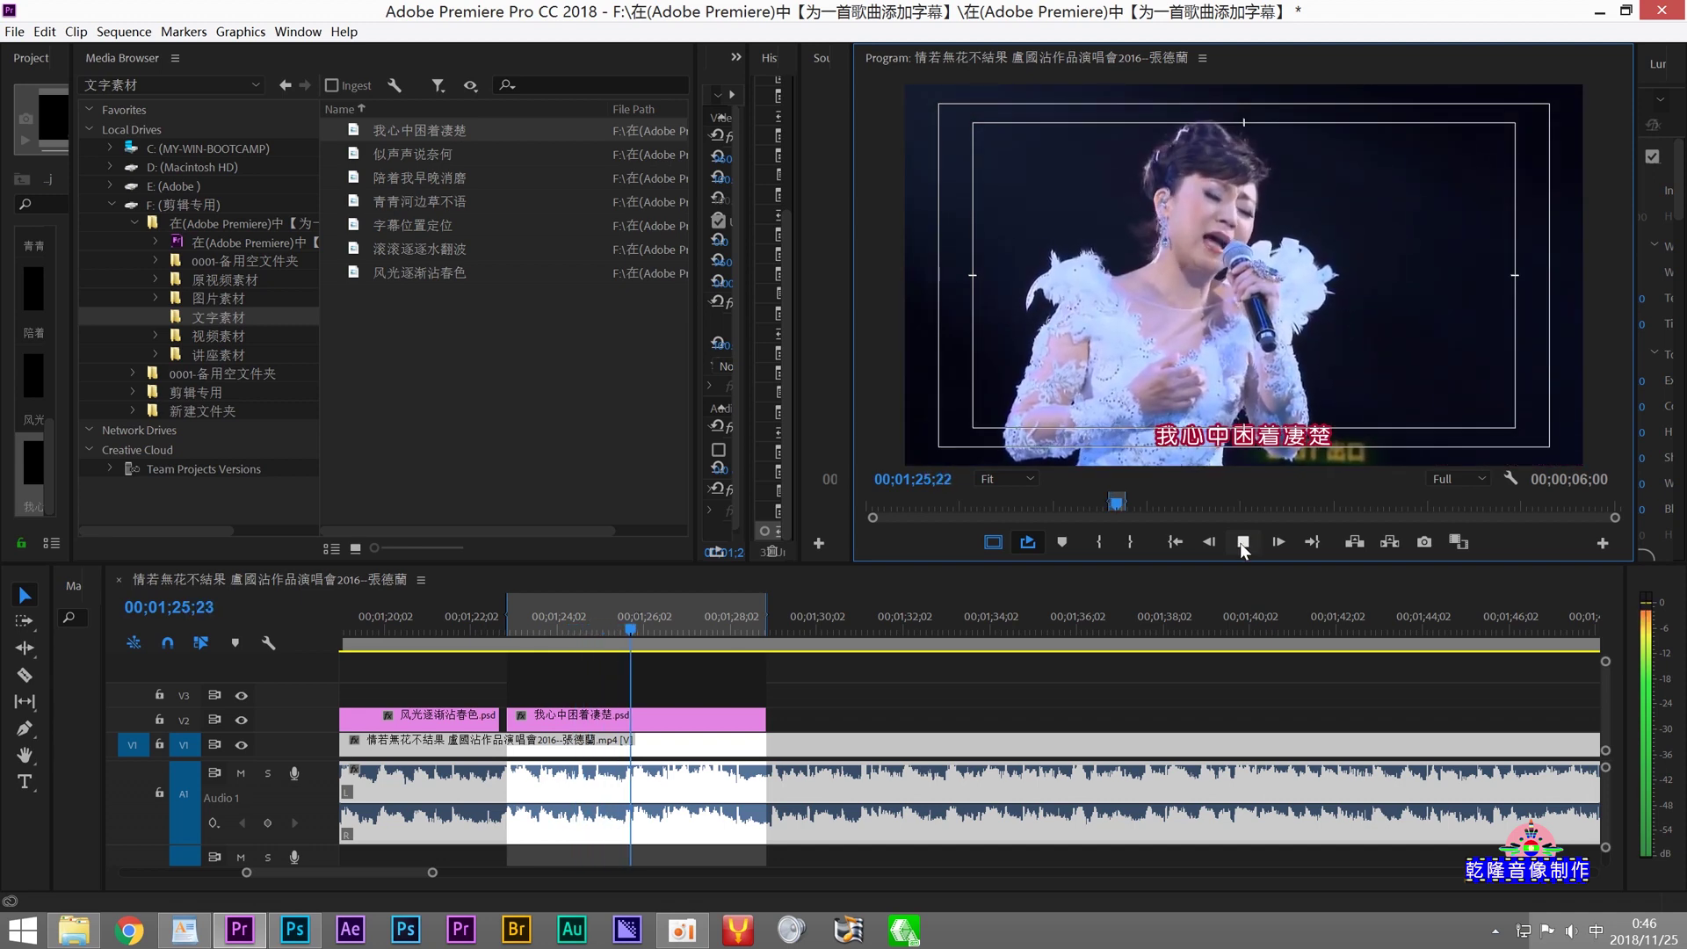
pyautogui.click(1241, 541)
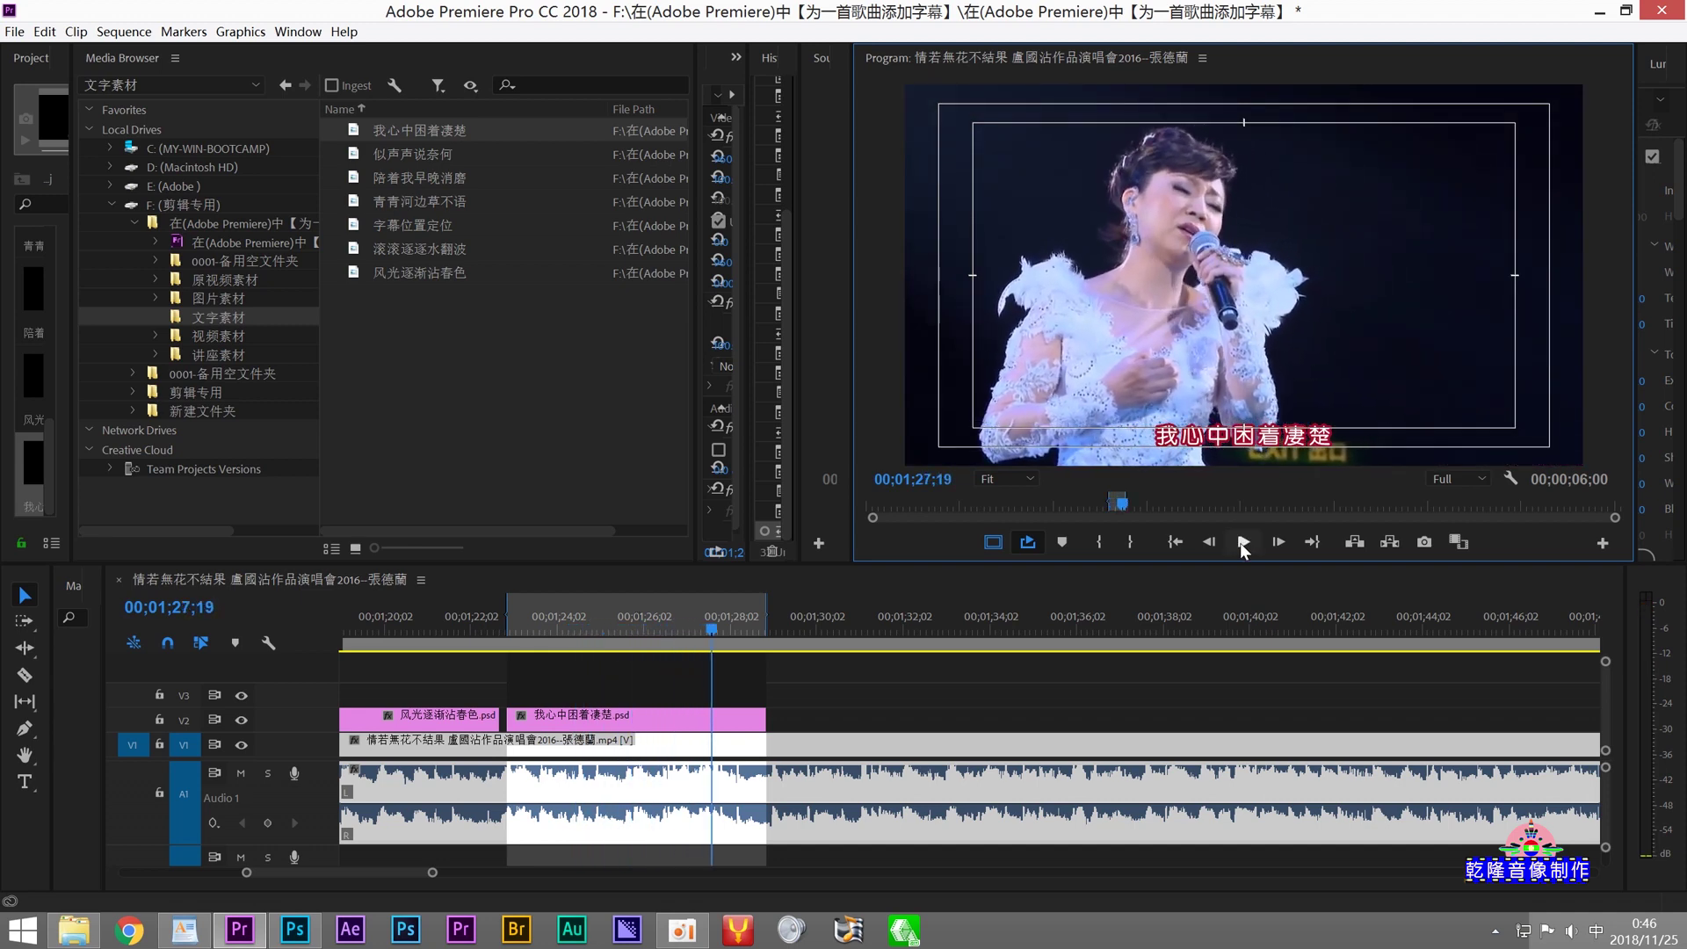
pyautogui.click(1244, 541)
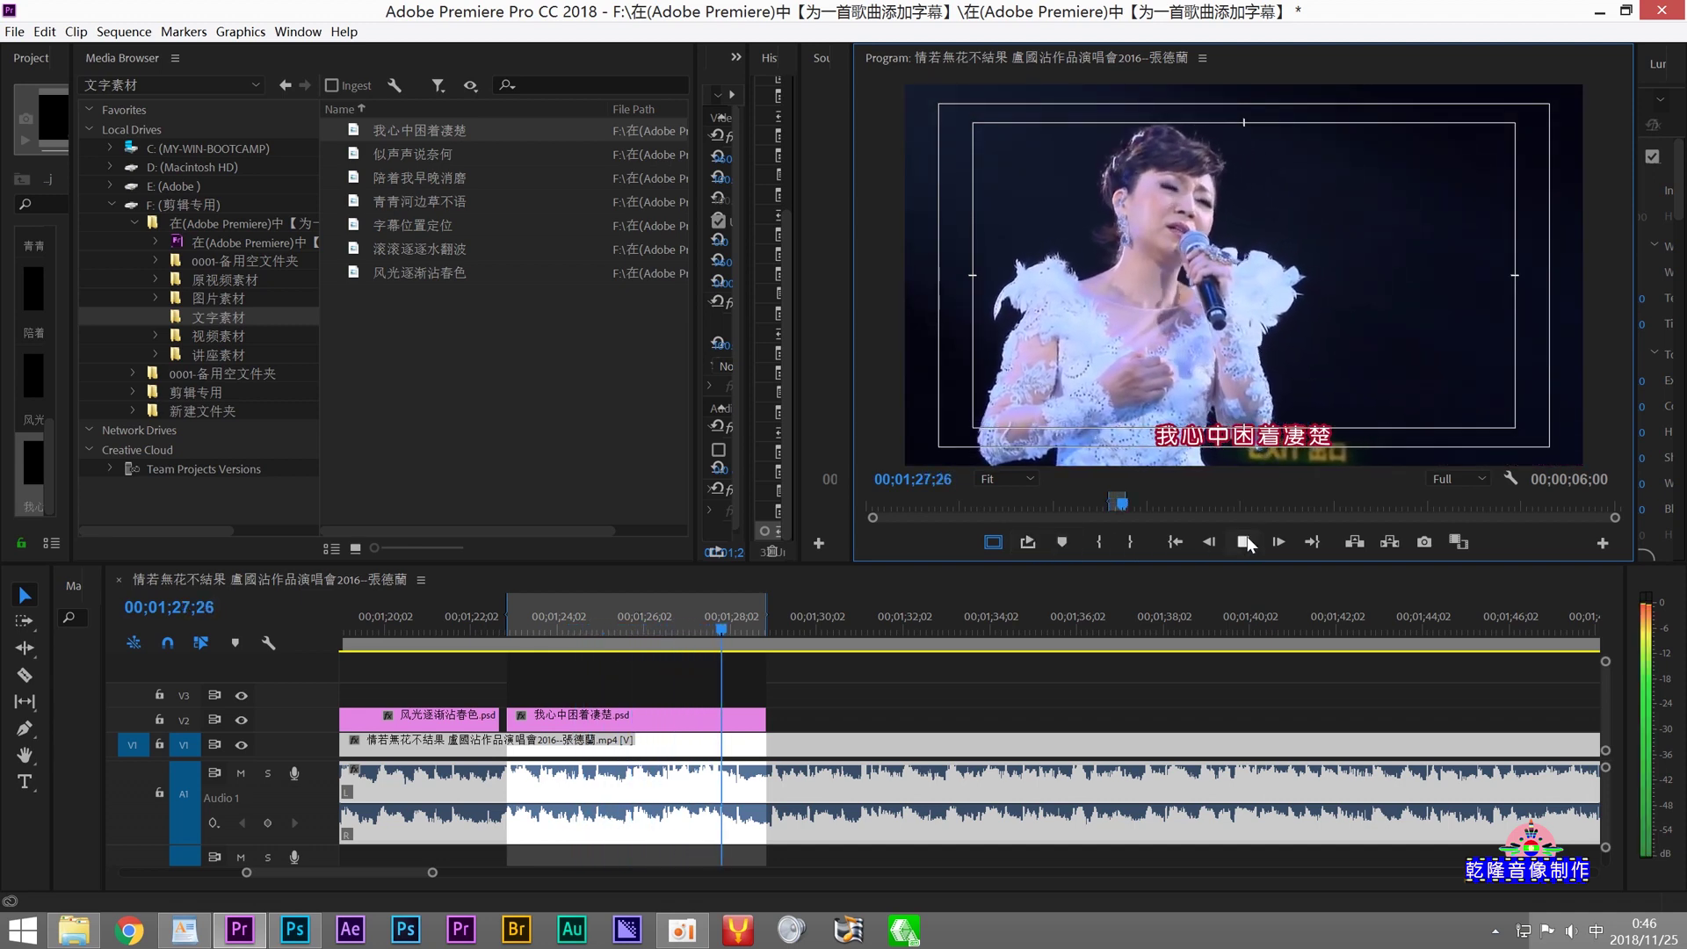
# Step: Mark the next lyric's span with In at 00;01;29;01 and Out at 00;01;35;25
pyautogui.click(1279, 543)
pyautogui.click(1279, 542)
pyautogui.click(1103, 542)
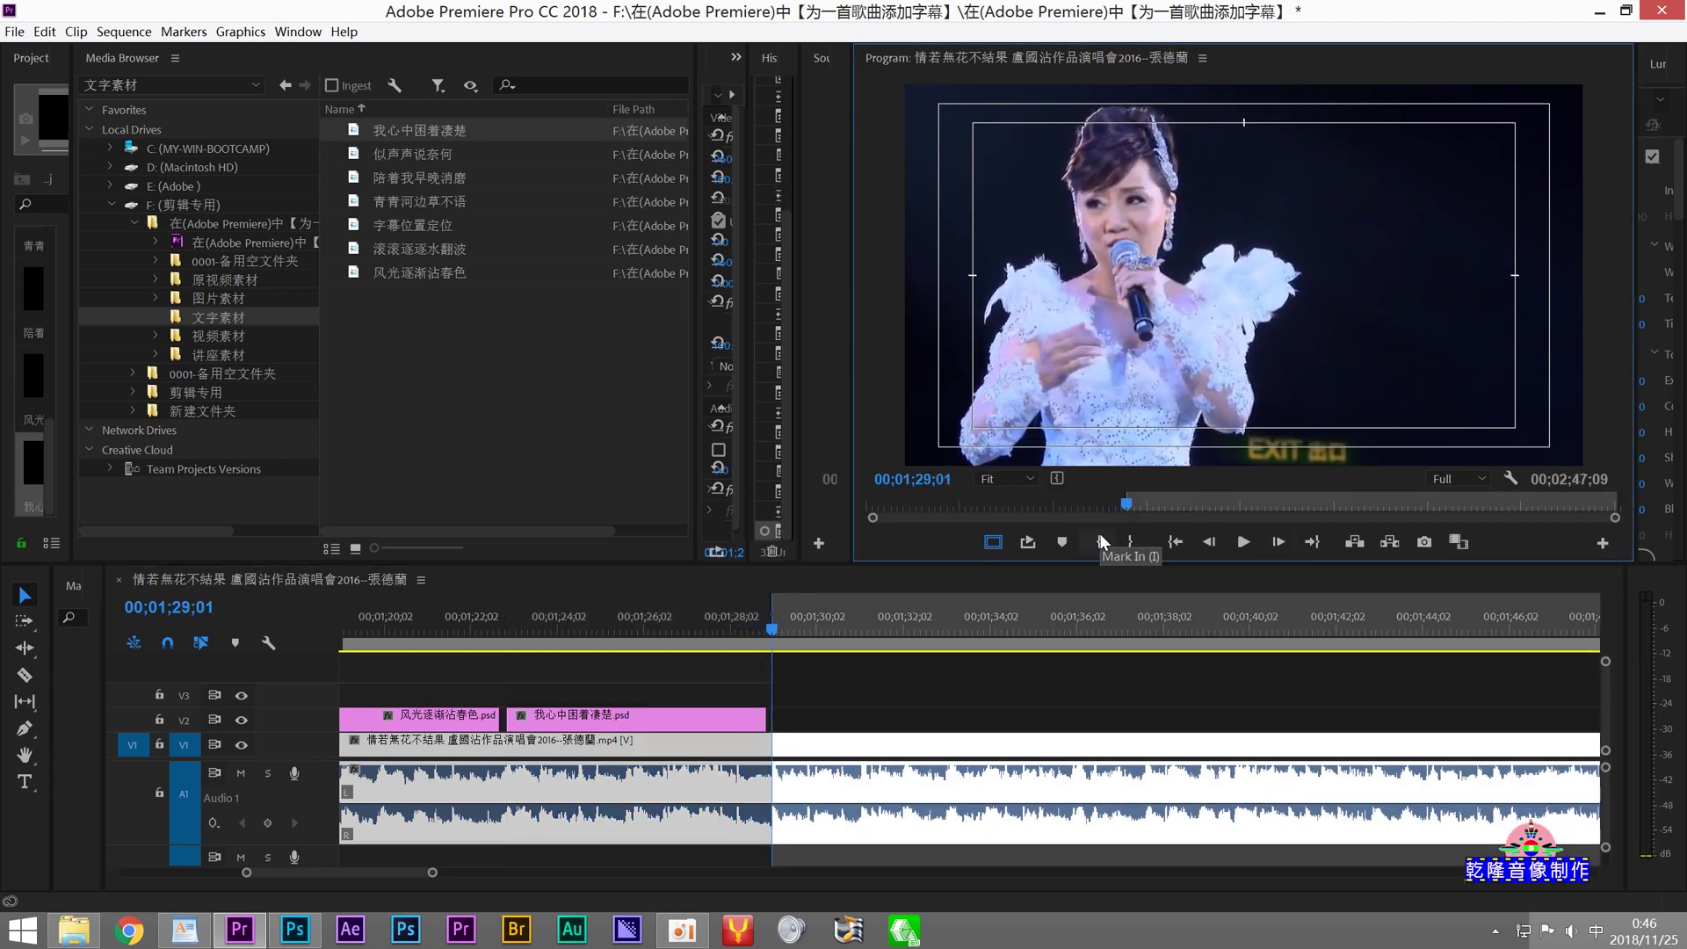
pyautogui.click(1233, 544)
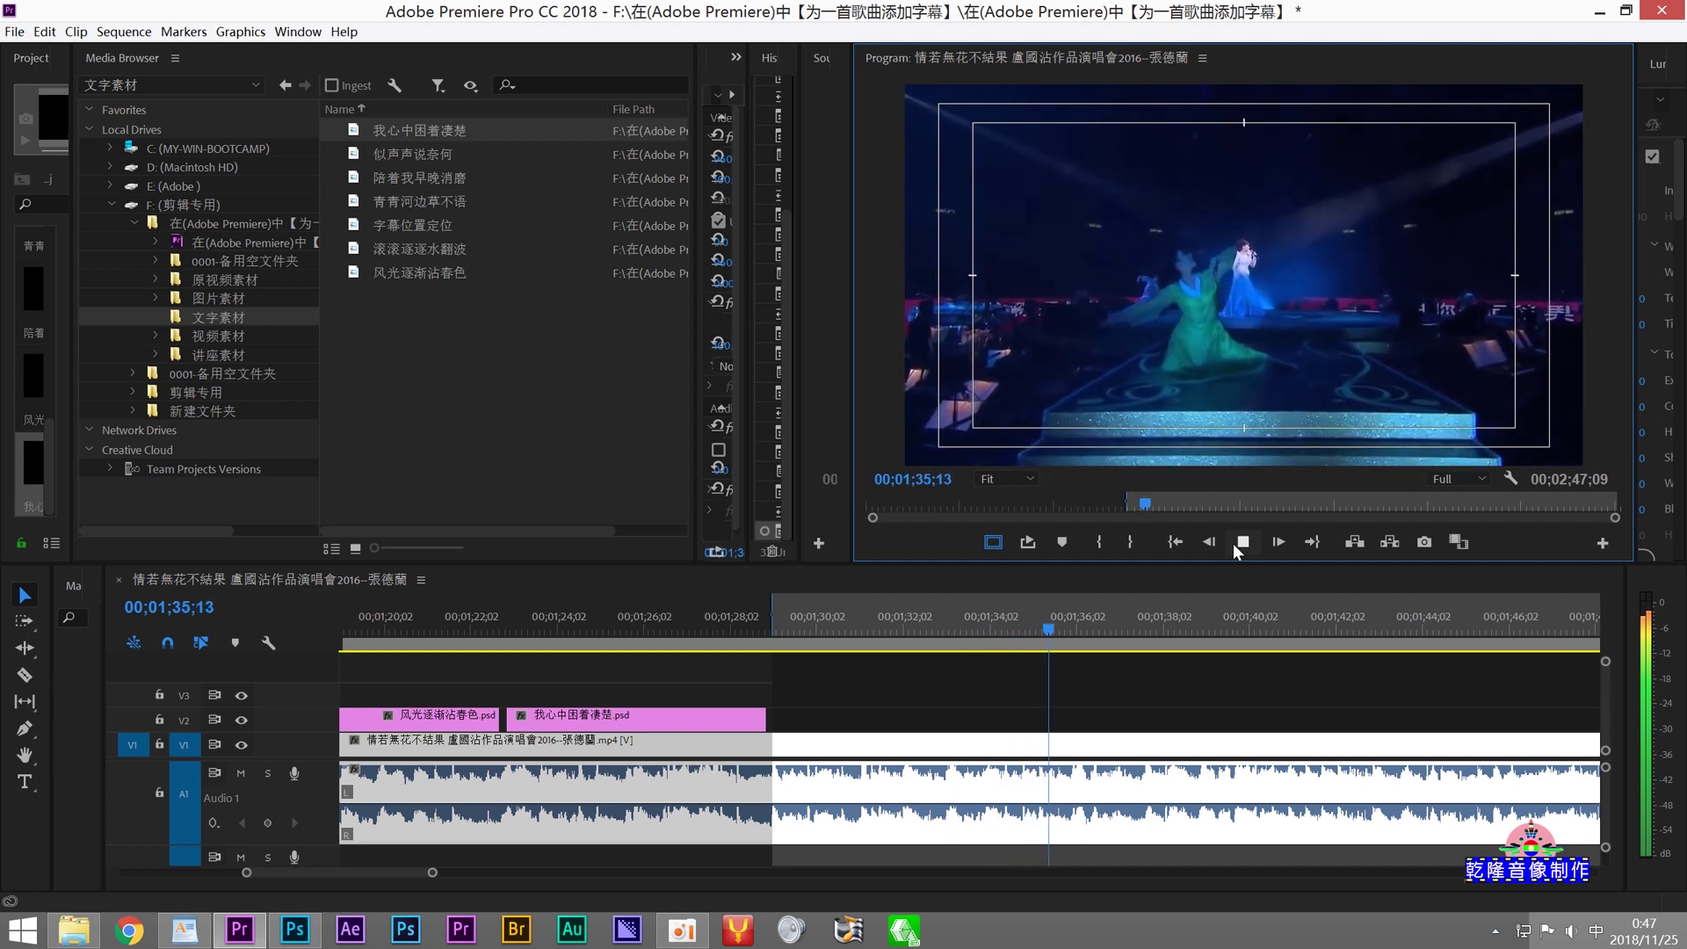
pyautogui.click(1231, 543)
pyautogui.click(1129, 543)
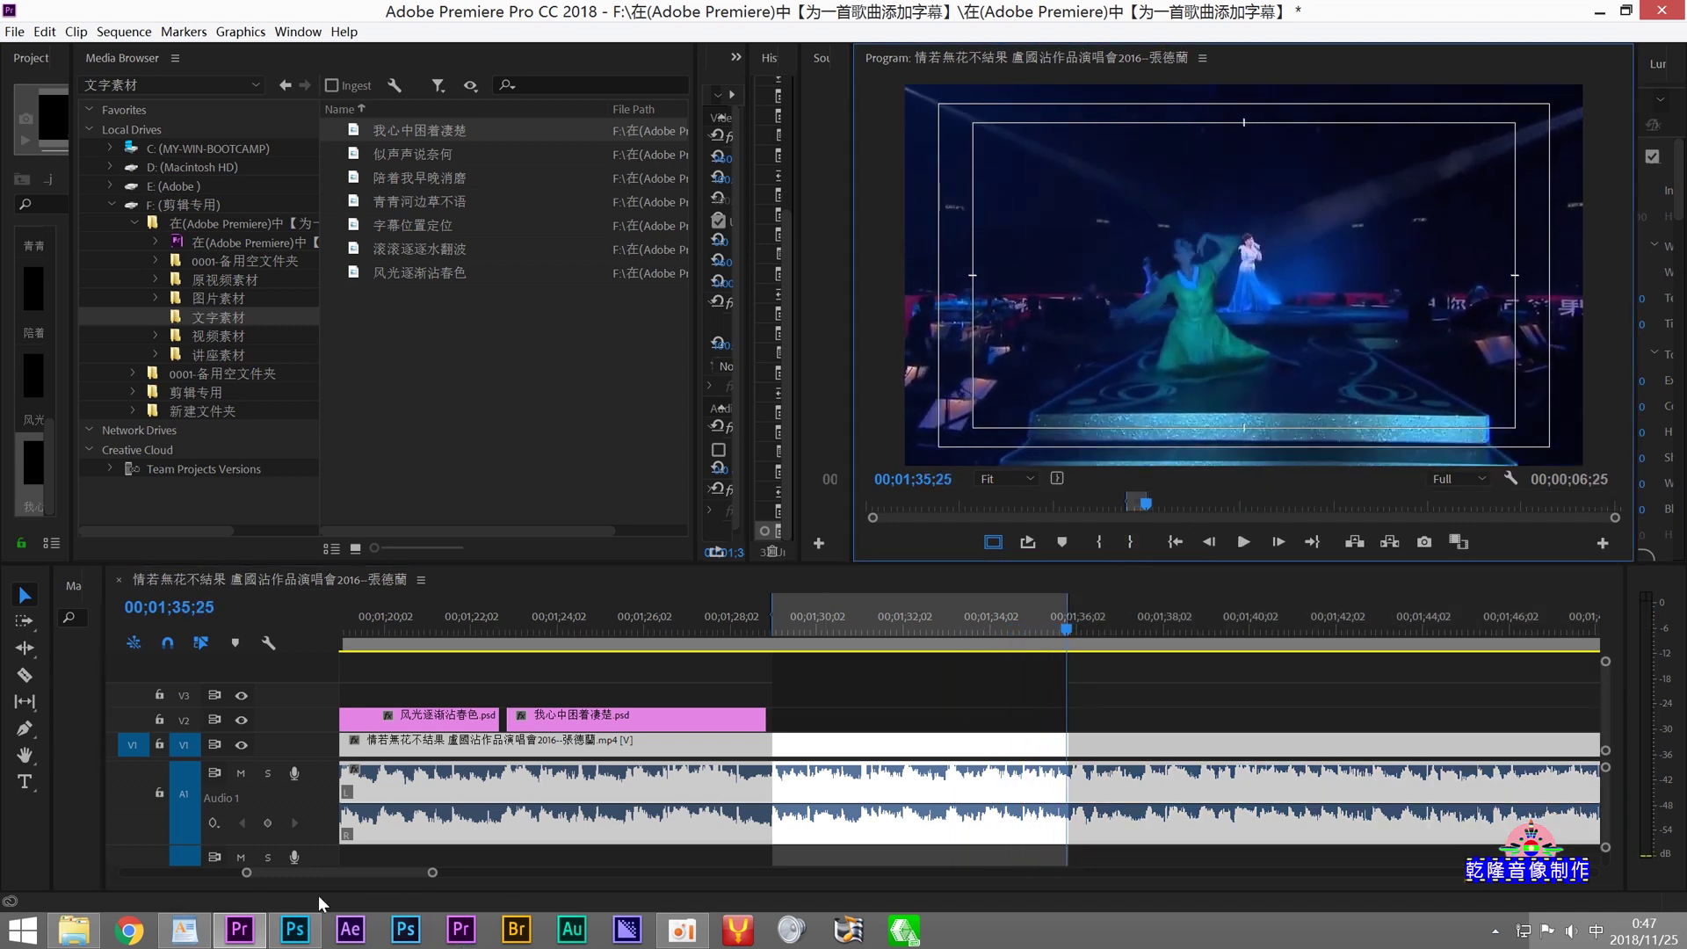
# Step: Select and copy the WordPad lyric line 此刻你無聲在此走過
pyautogui.click(162, 936)
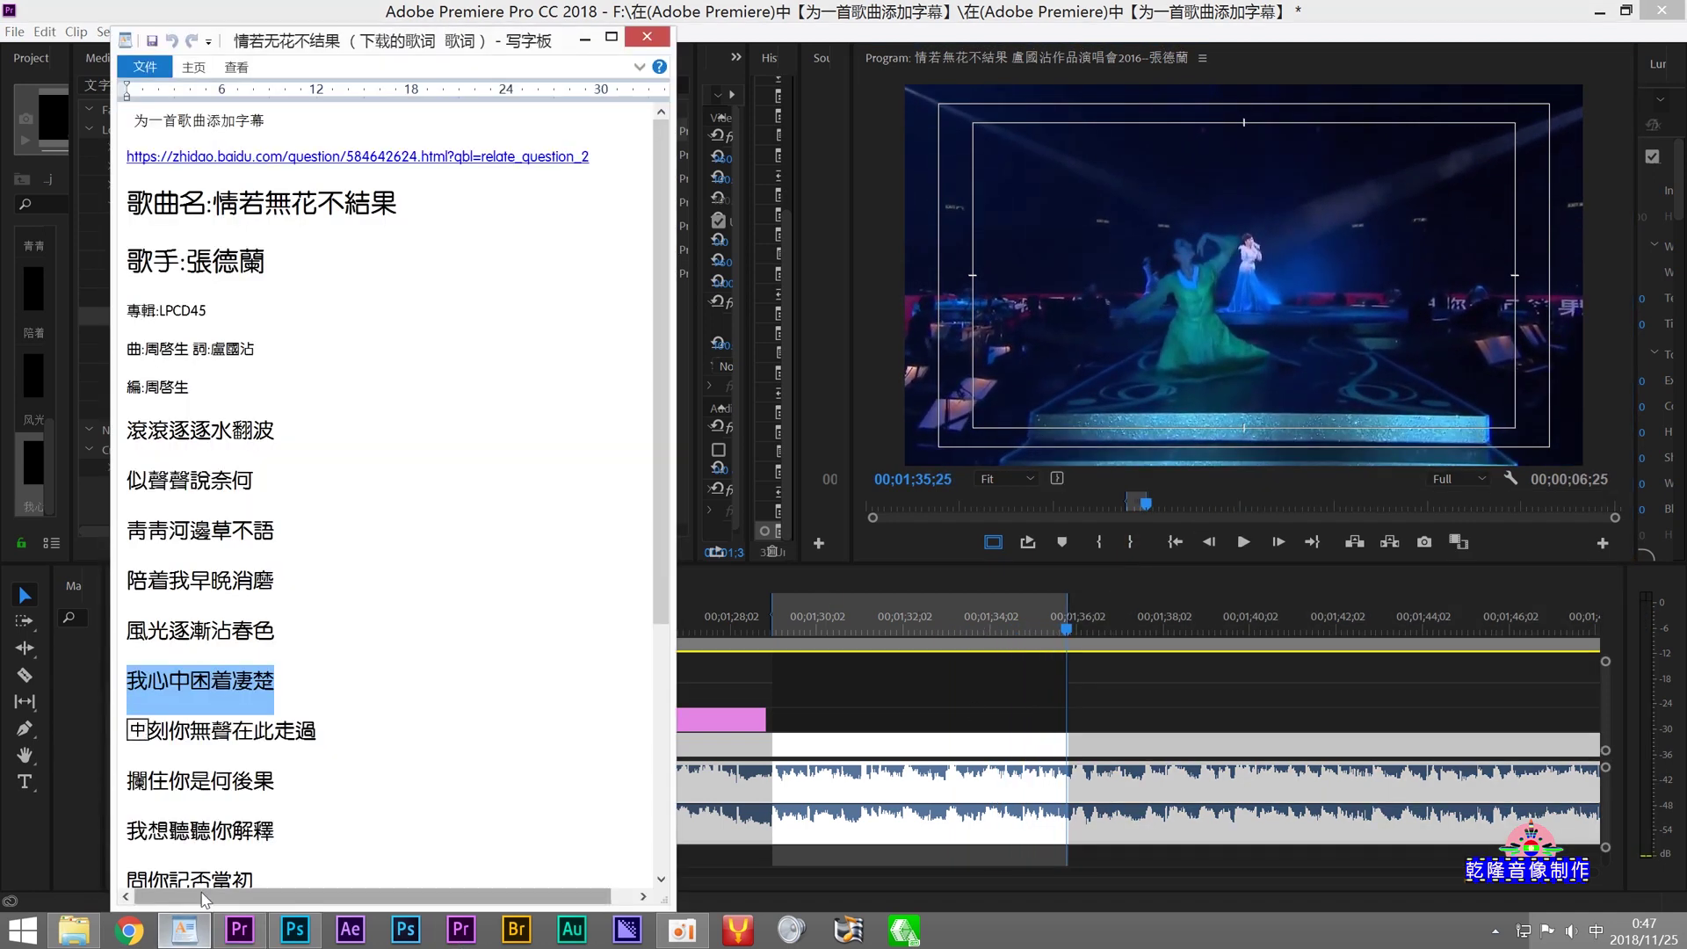
pyautogui.click(335, 730)
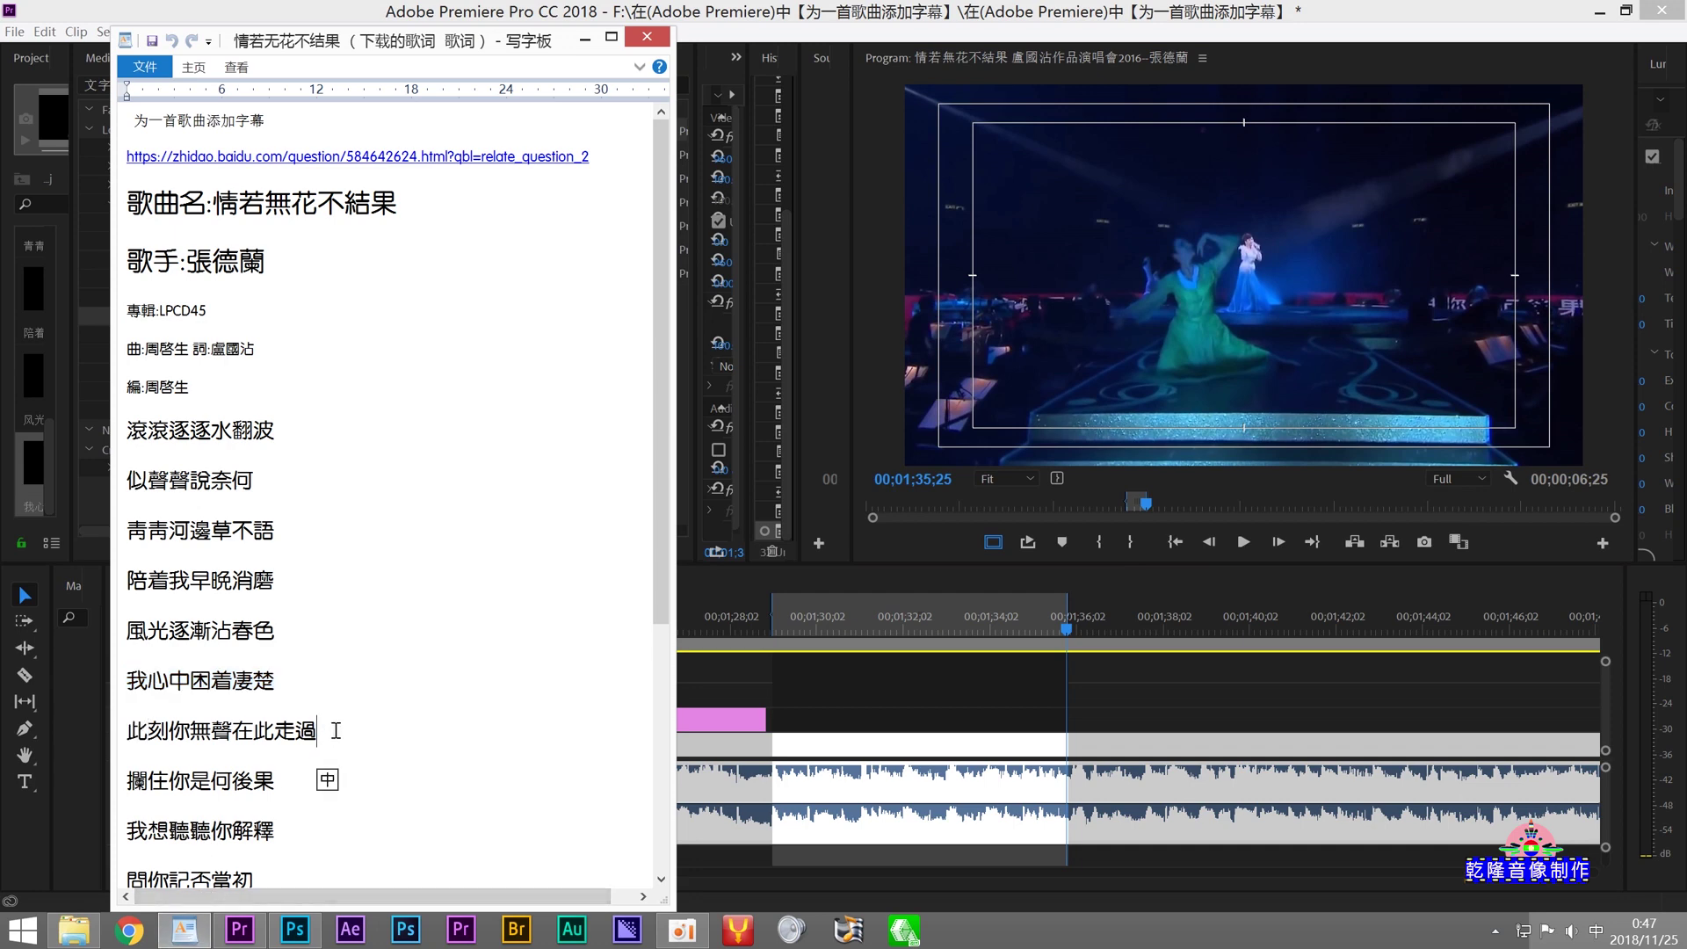
pyautogui.moveTo(325, 730); pyautogui.dragTo(132, 740)
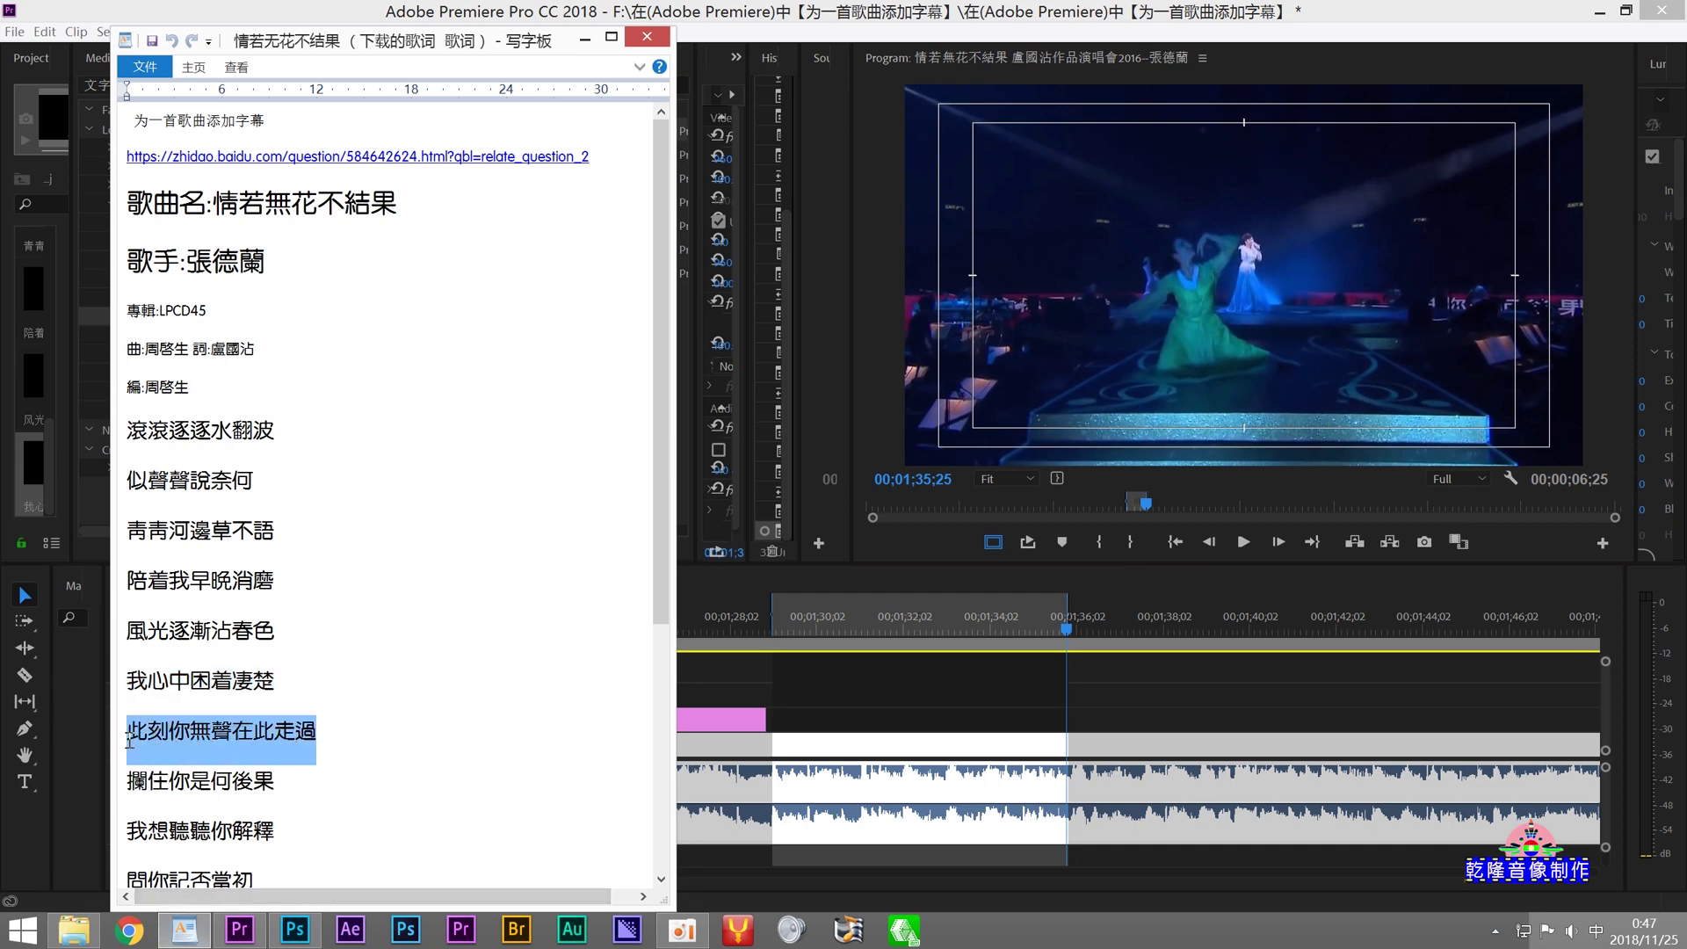
pyautogui.rightClick(167, 743)
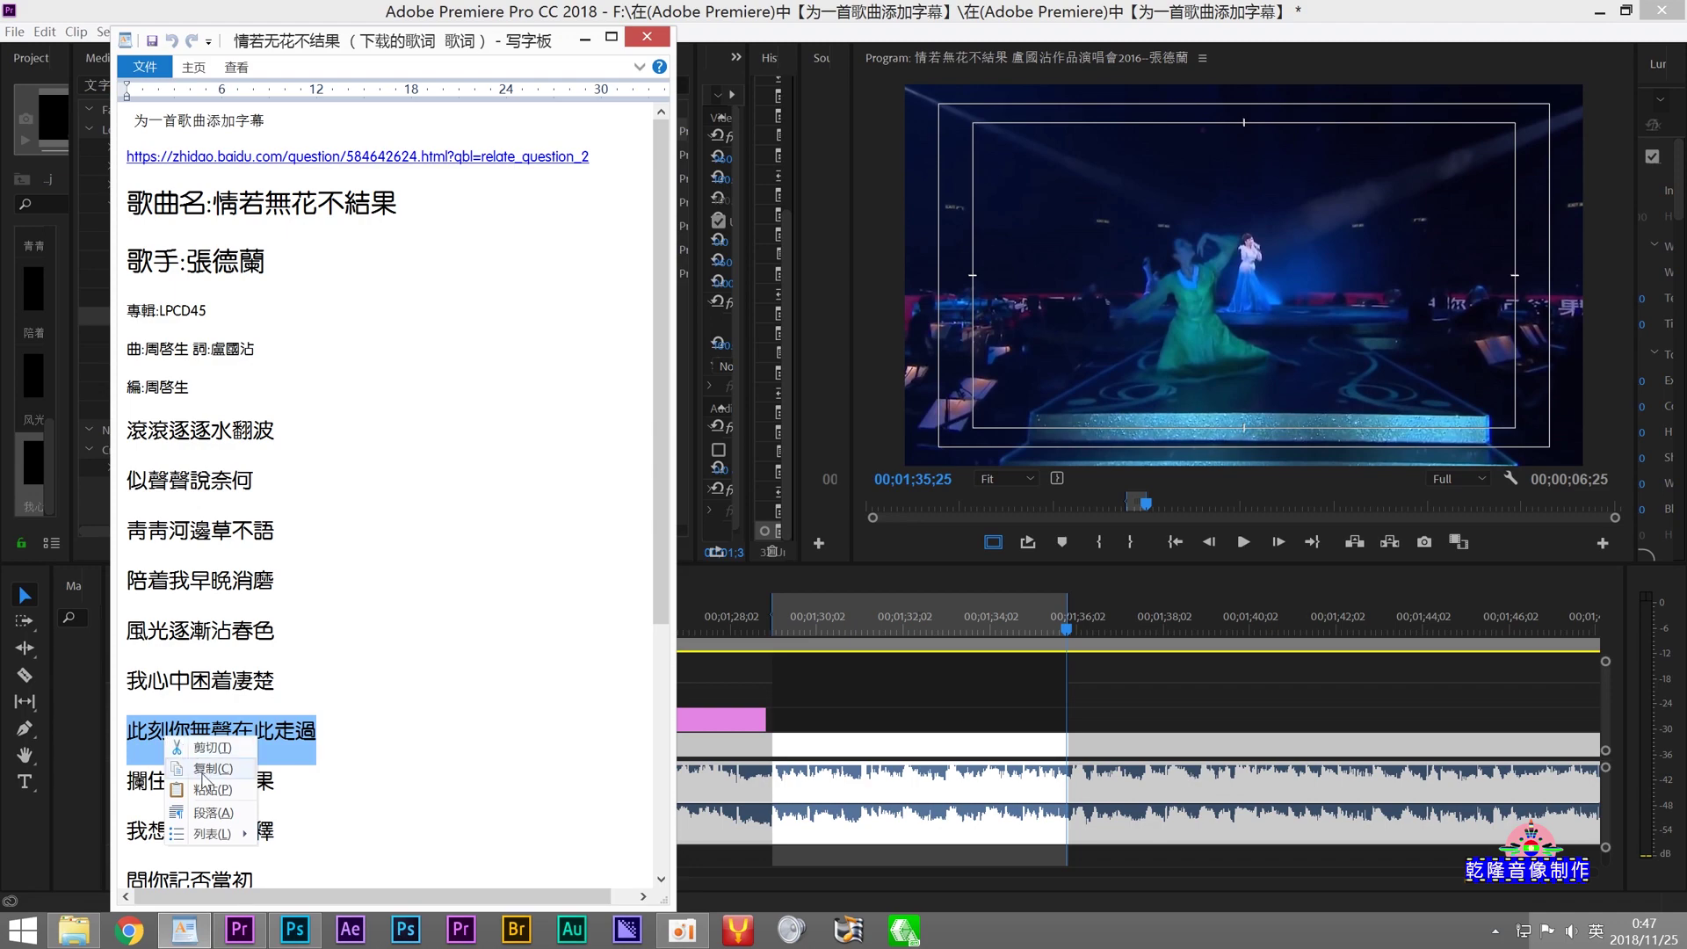
pyautogui.click(203, 769)
pyautogui.click(290, 938)
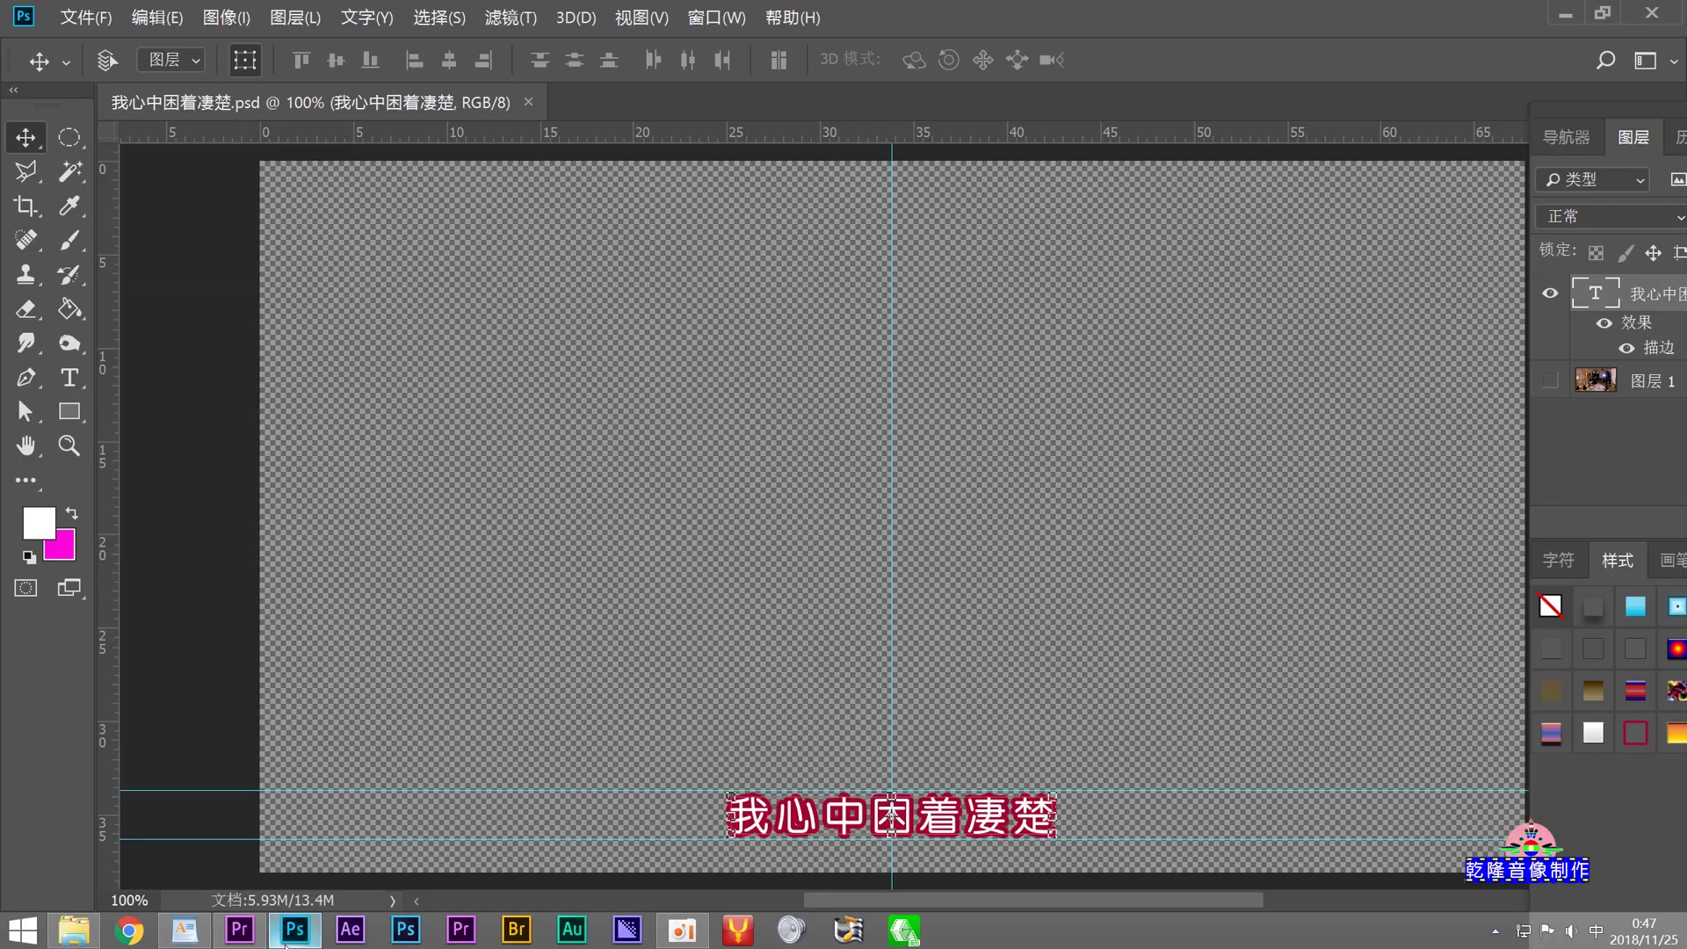
# Step: Replace the subtitle with 此刻你無聲在此走過 and re-centre the longer text
pyautogui.click(69, 378)
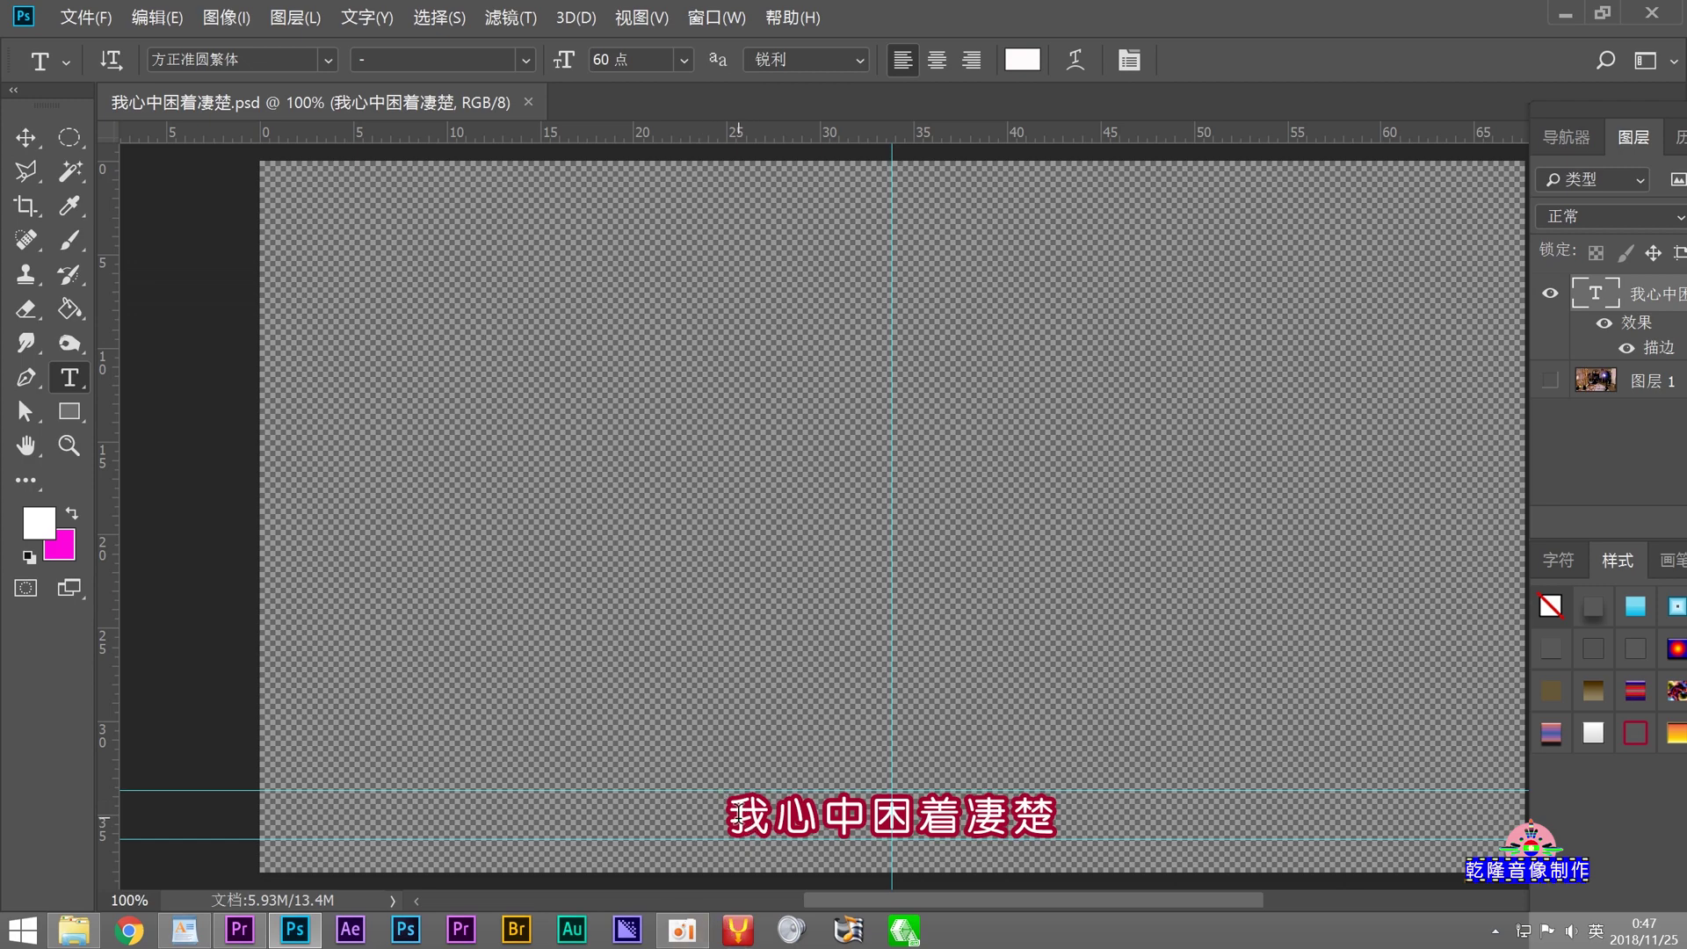
pyautogui.moveTo(736, 815); pyautogui.dragTo(1076, 816)
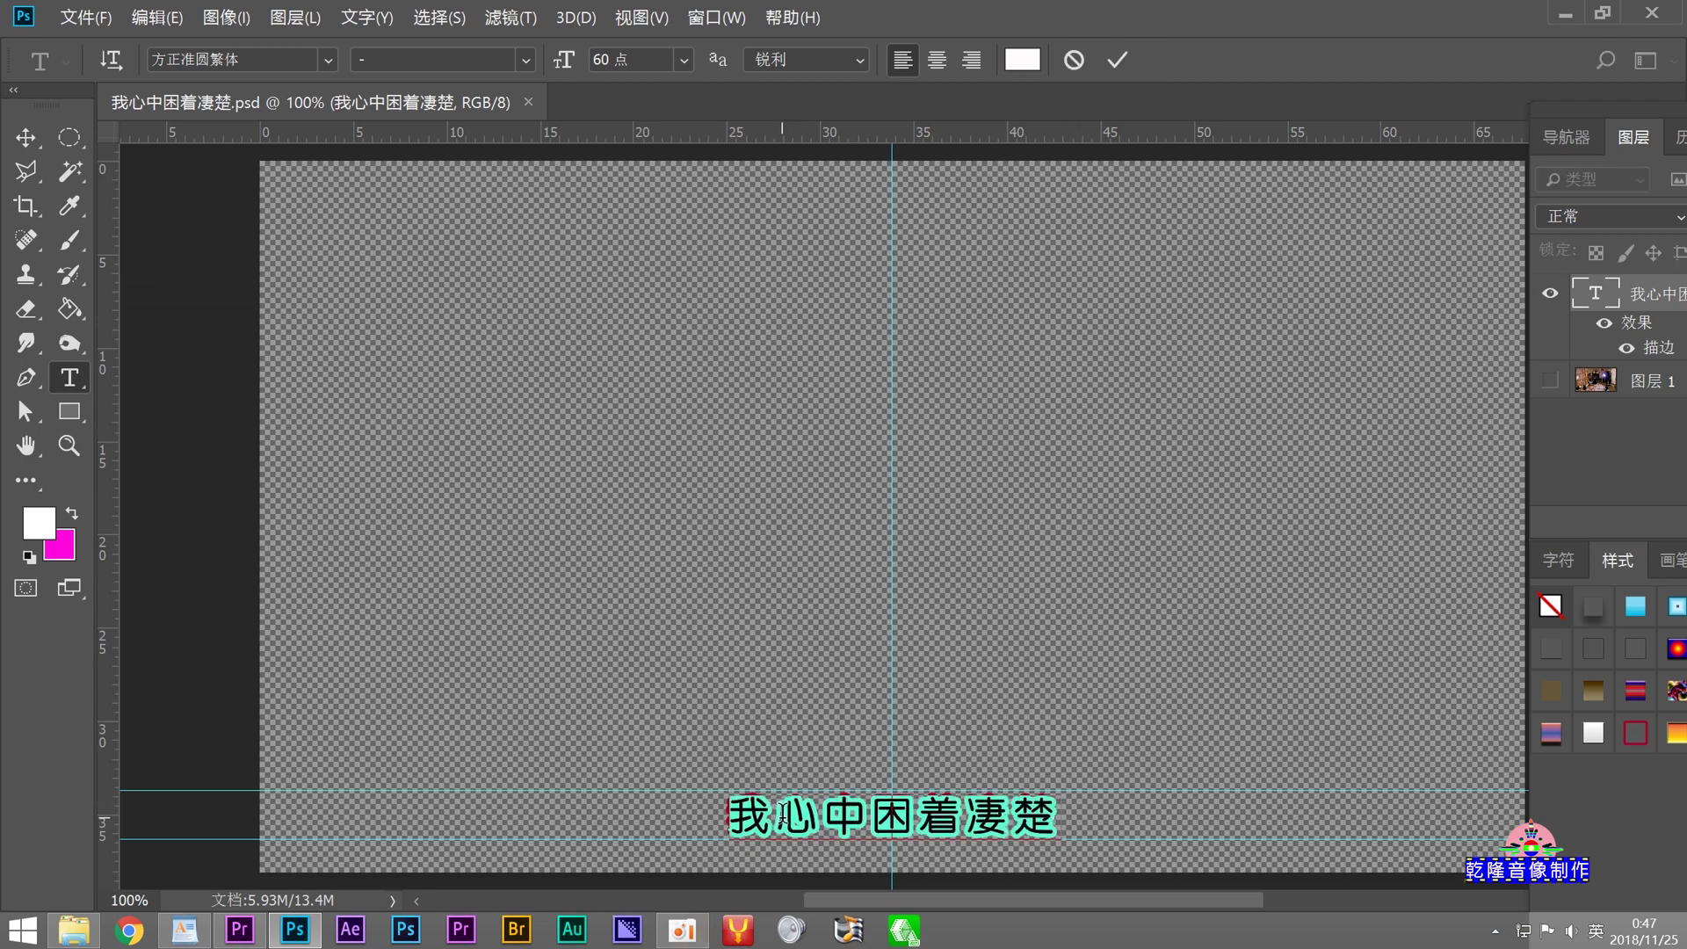
pyautogui.rightClick(774, 815)
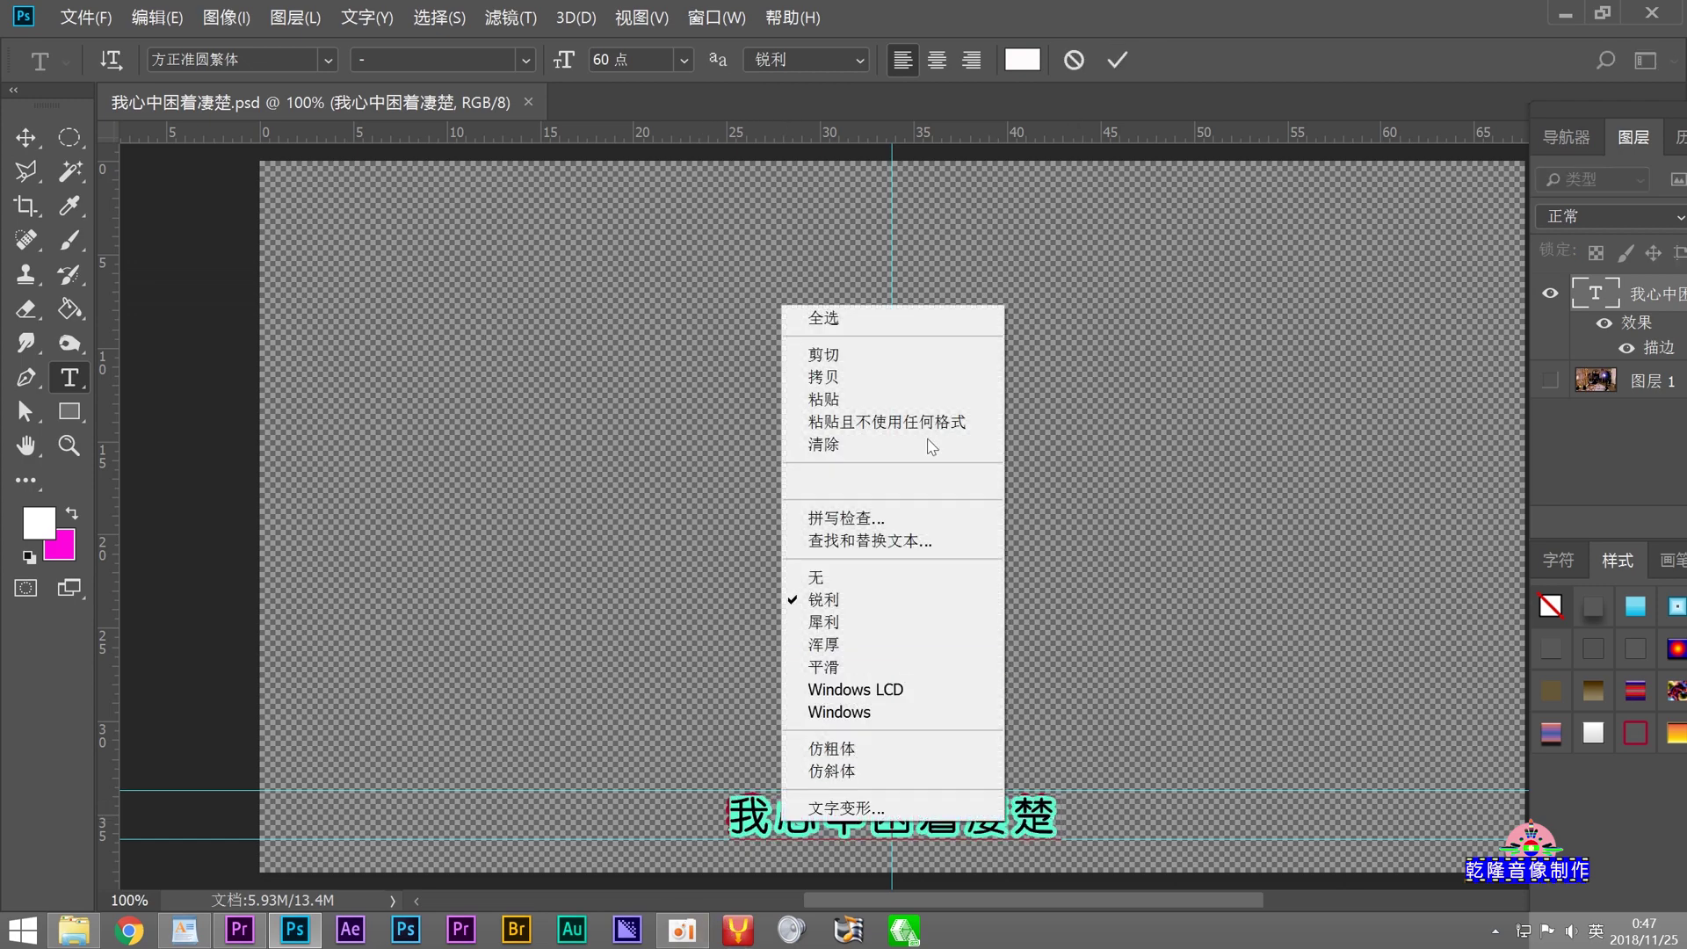
pyautogui.click(907, 403)
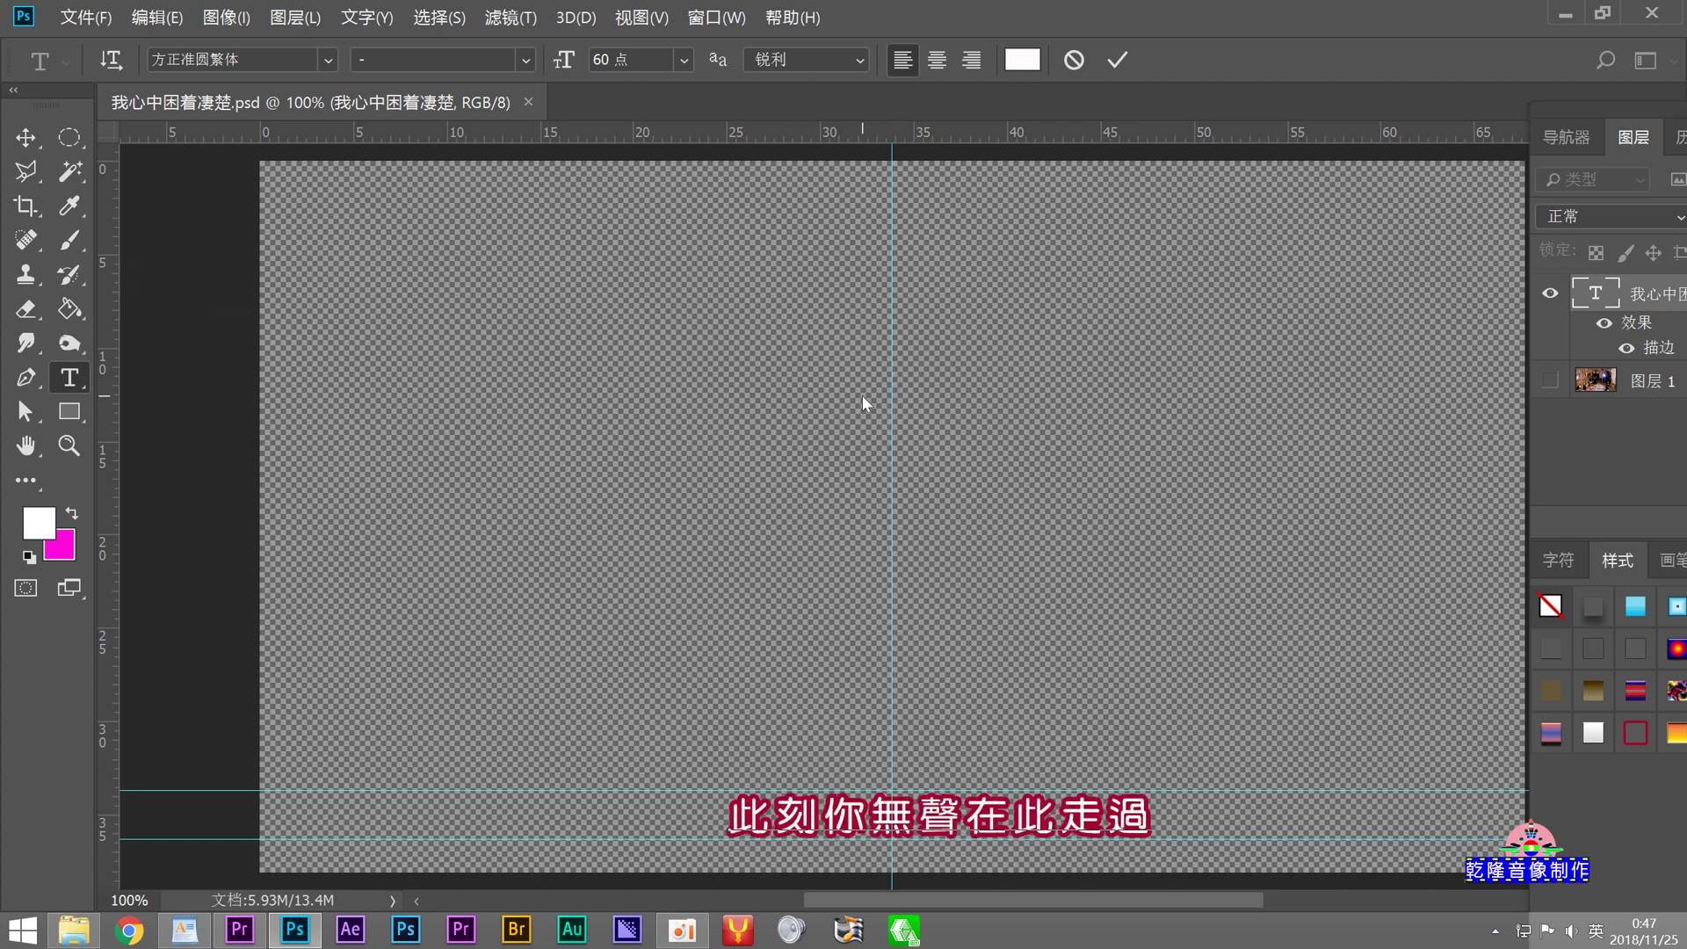
pyautogui.click(26, 137)
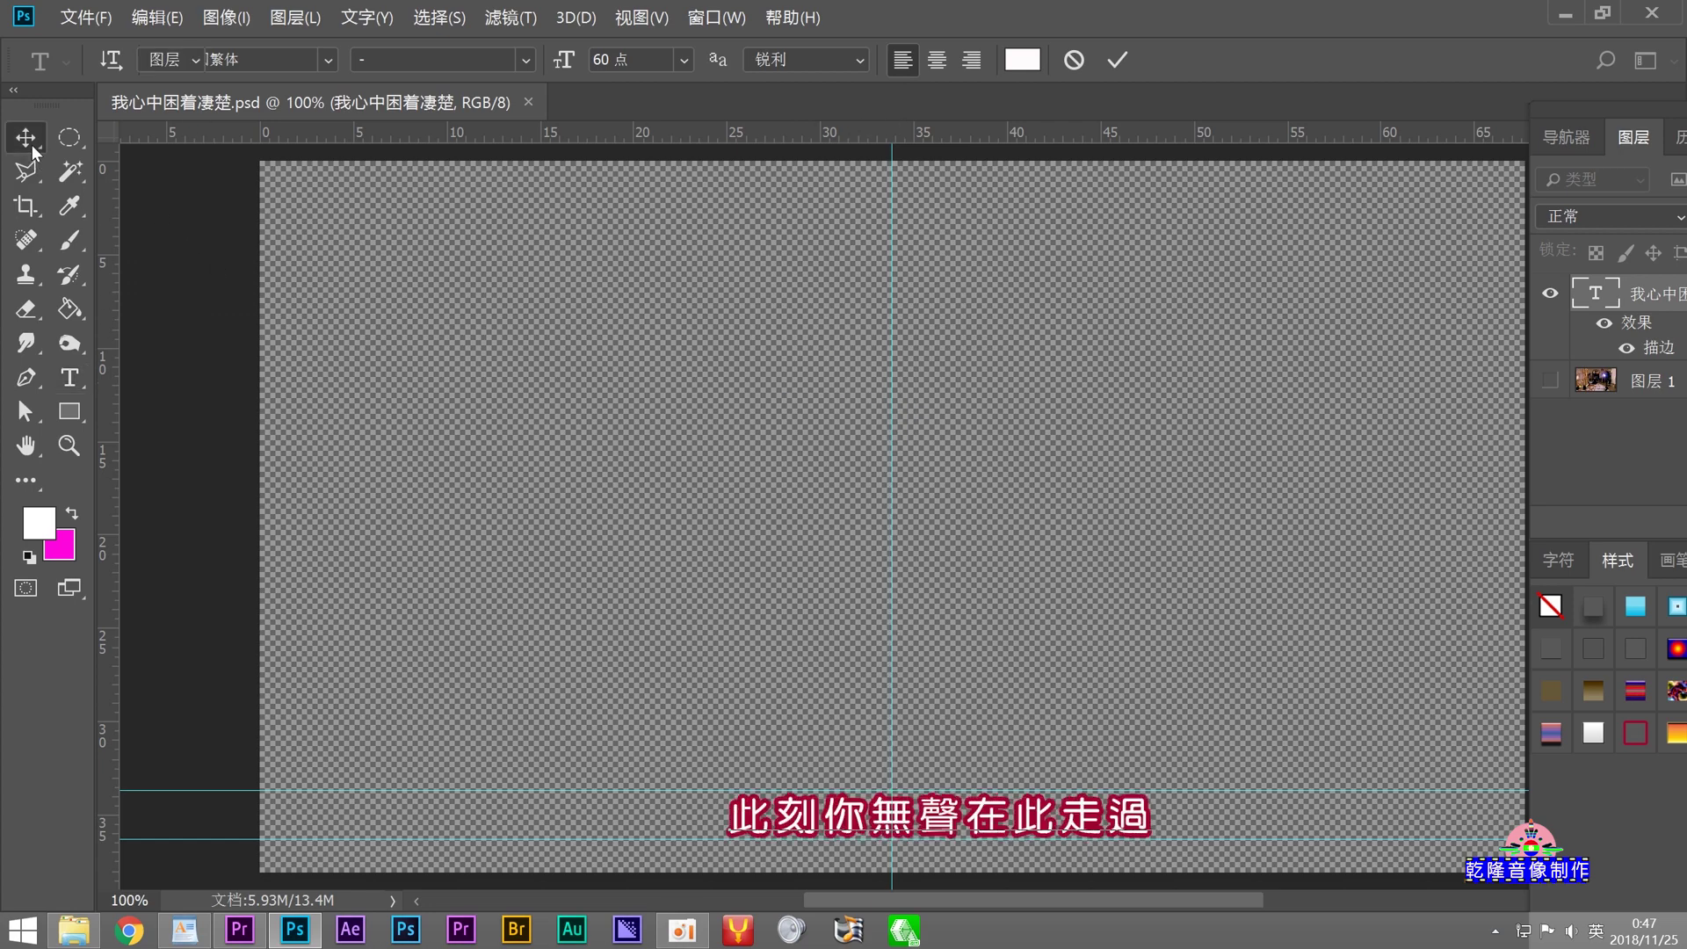
pyautogui.moveTo(813, 820); pyautogui.dragTo(765, 803)
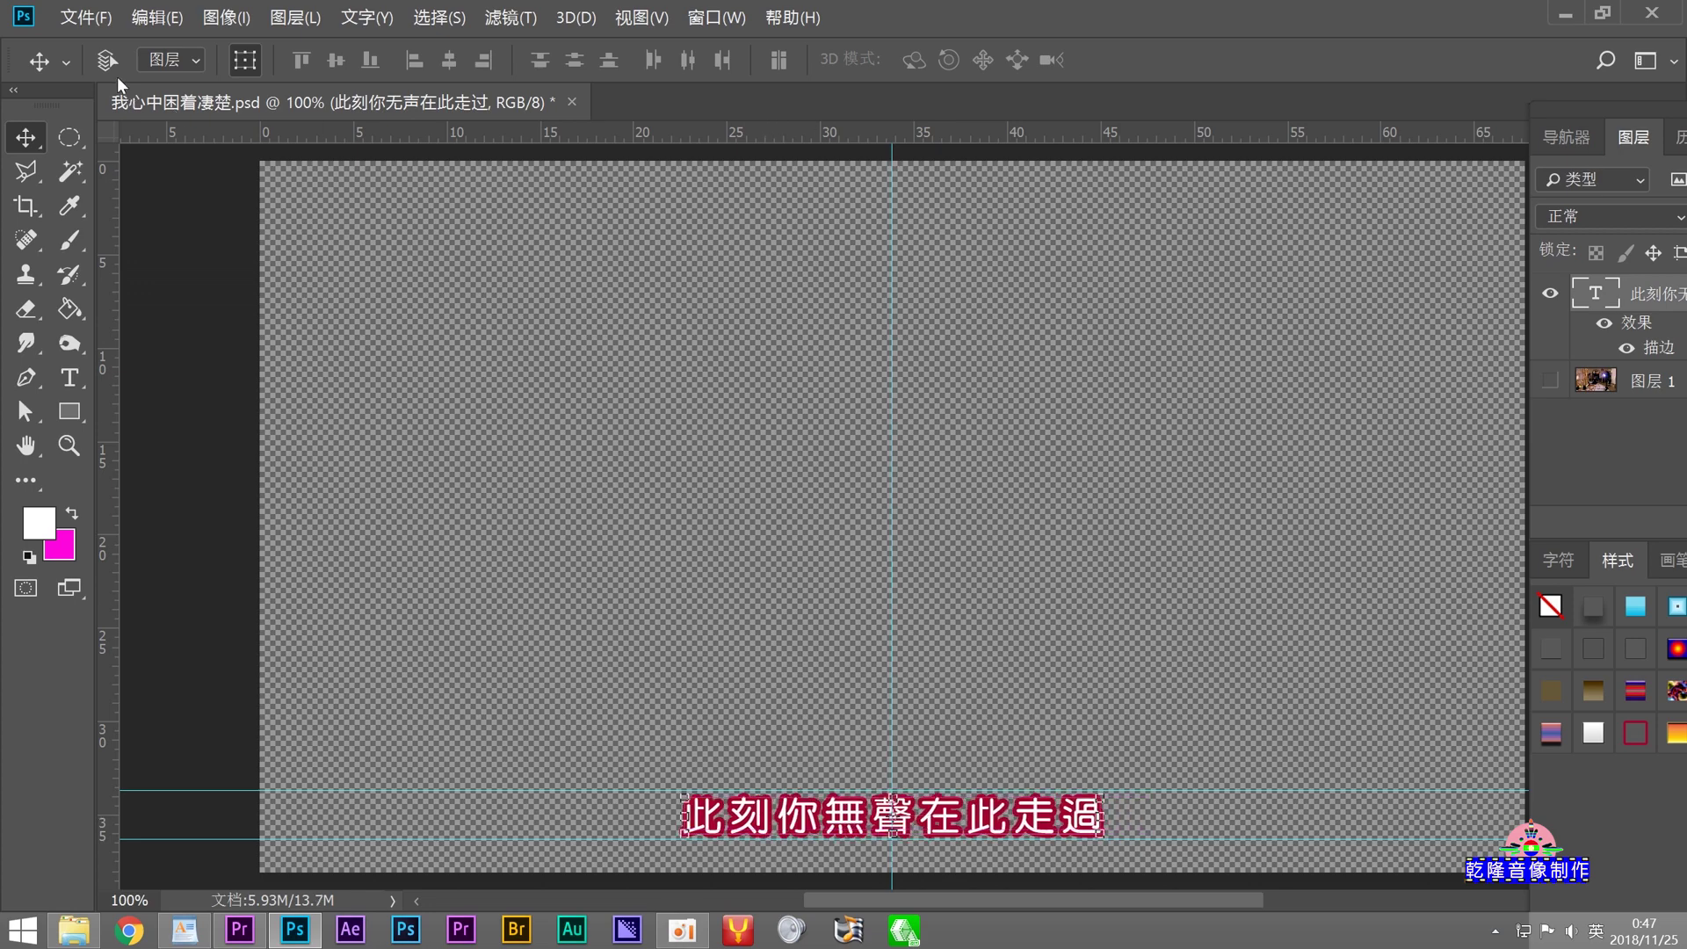
# Step: Save the subtitle as 此刻你无声在此走过.psd, confirming the format options
pyautogui.click(85, 17)
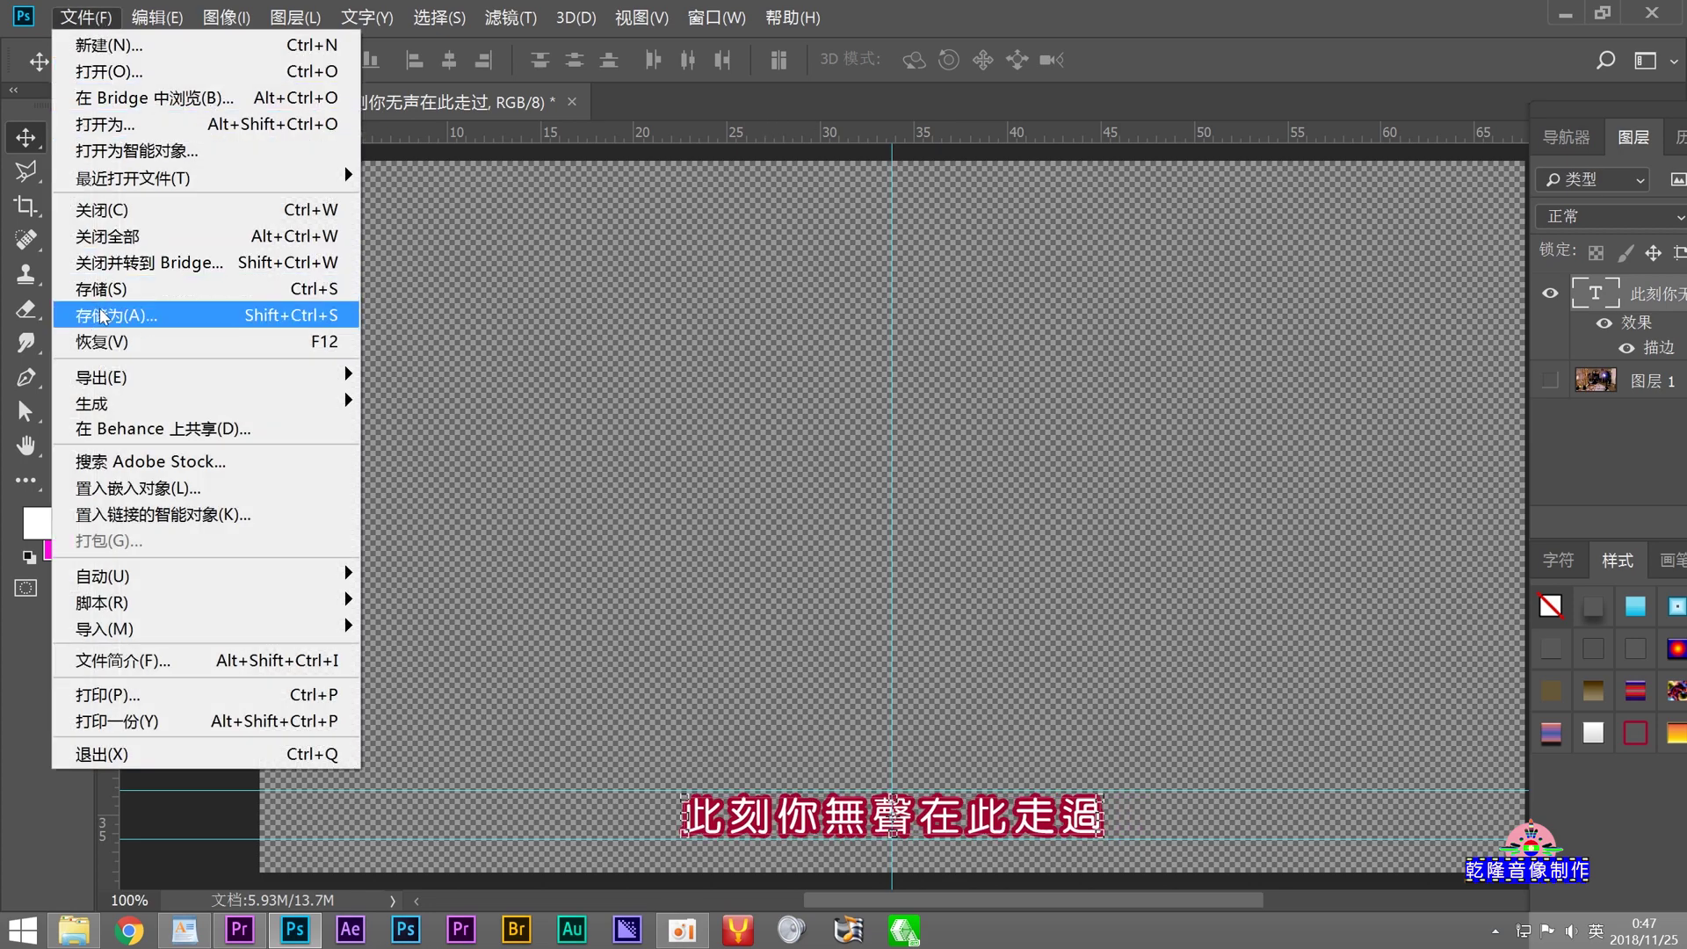
pyautogui.click(104, 316)
pyautogui.rightClick(196, 362)
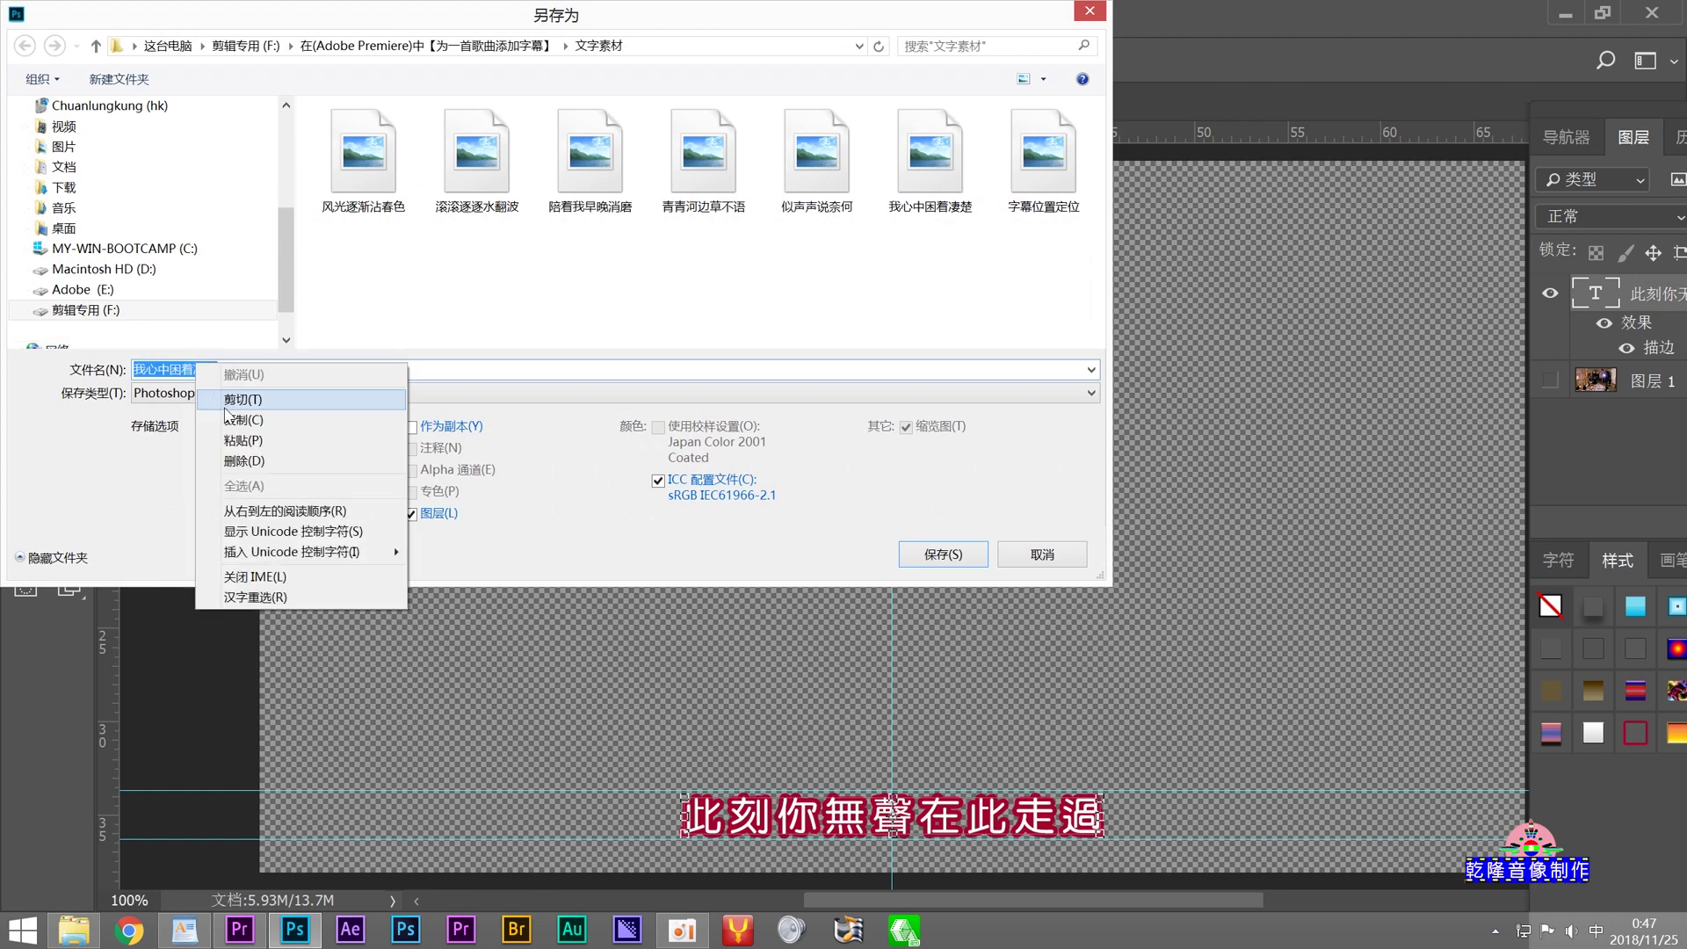
pyautogui.click(244, 439)
pyautogui.click(918, 561)
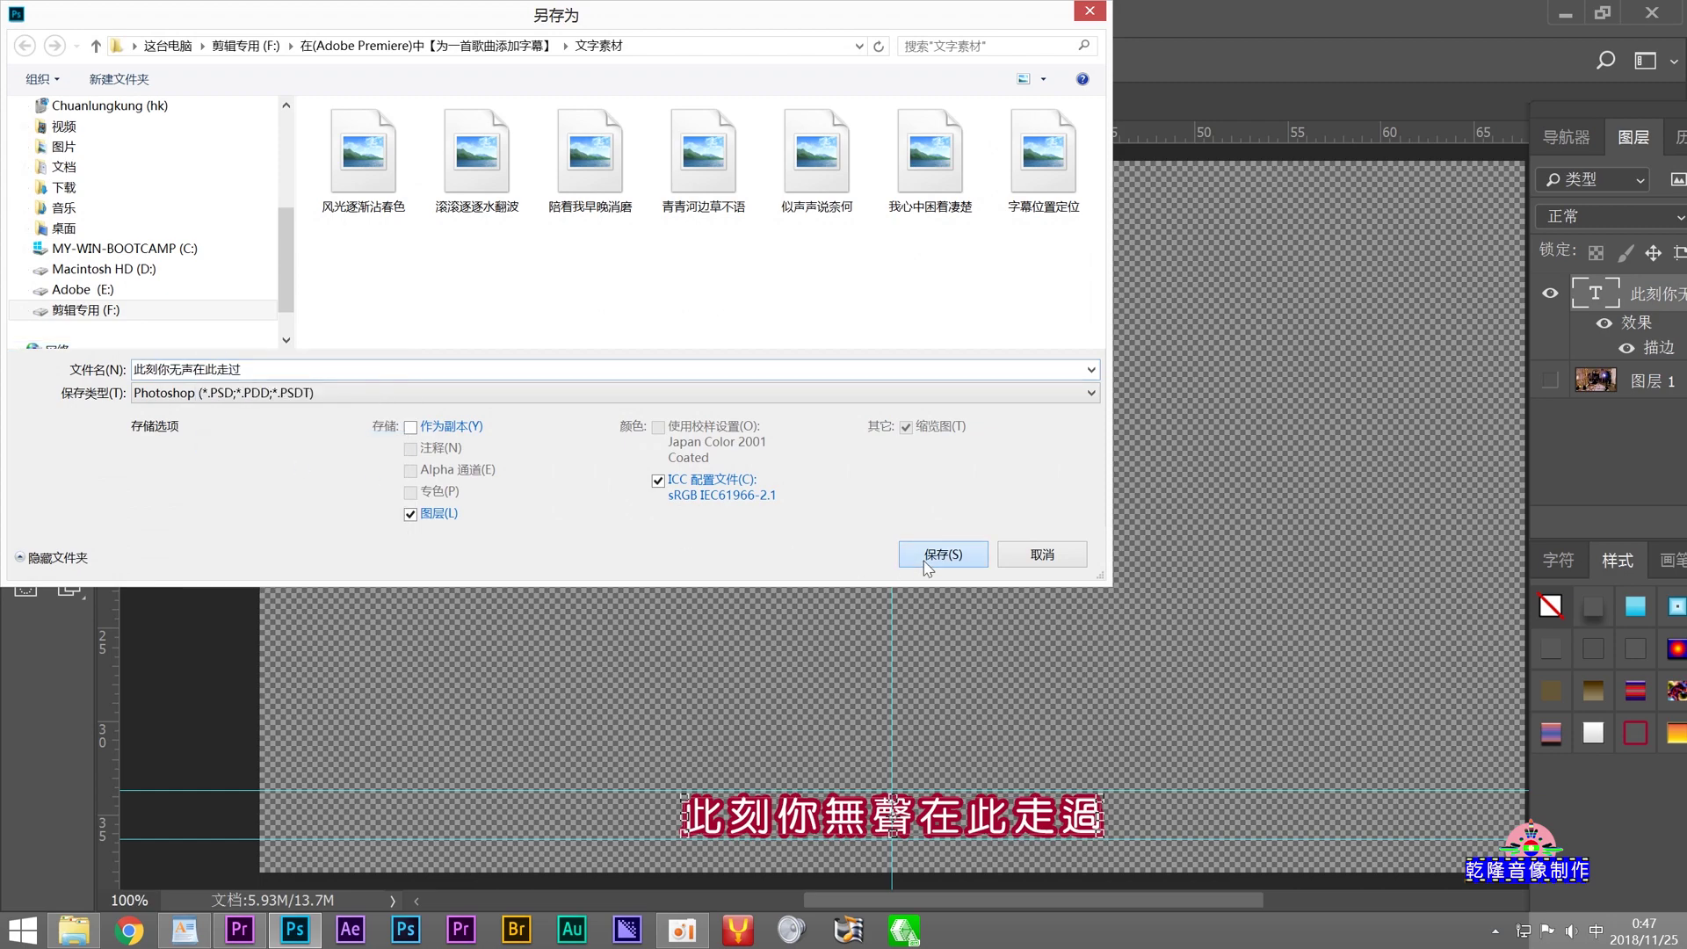
pyautogui.click(1136, 241)
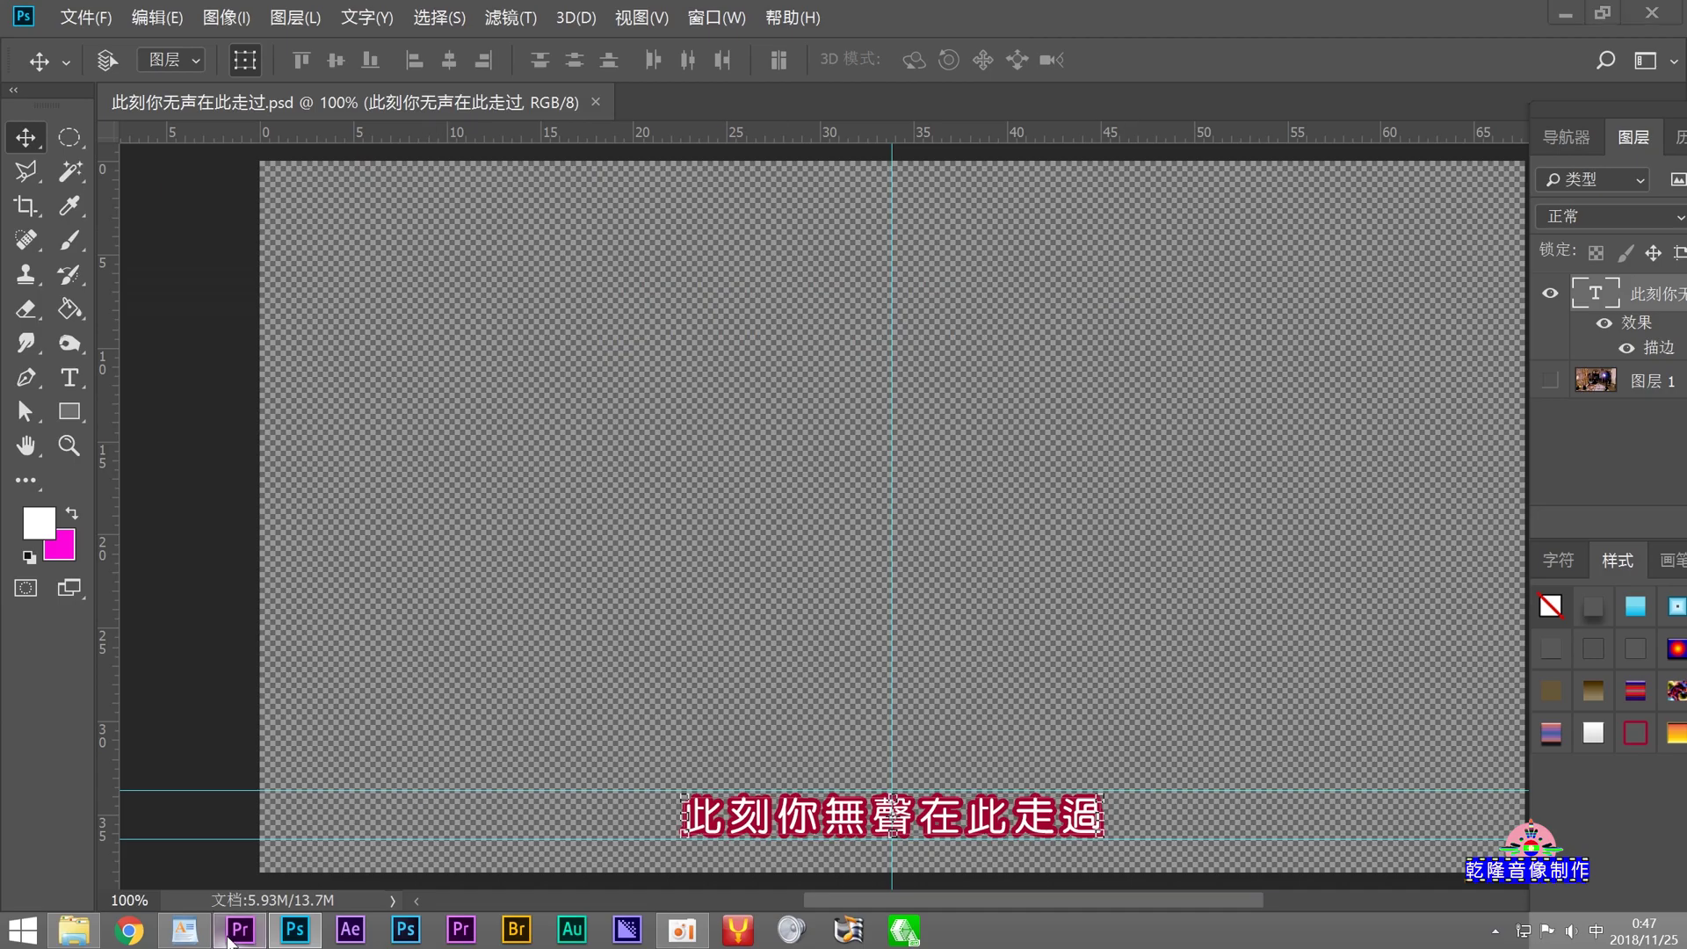
pyautogui.click(237, 931)
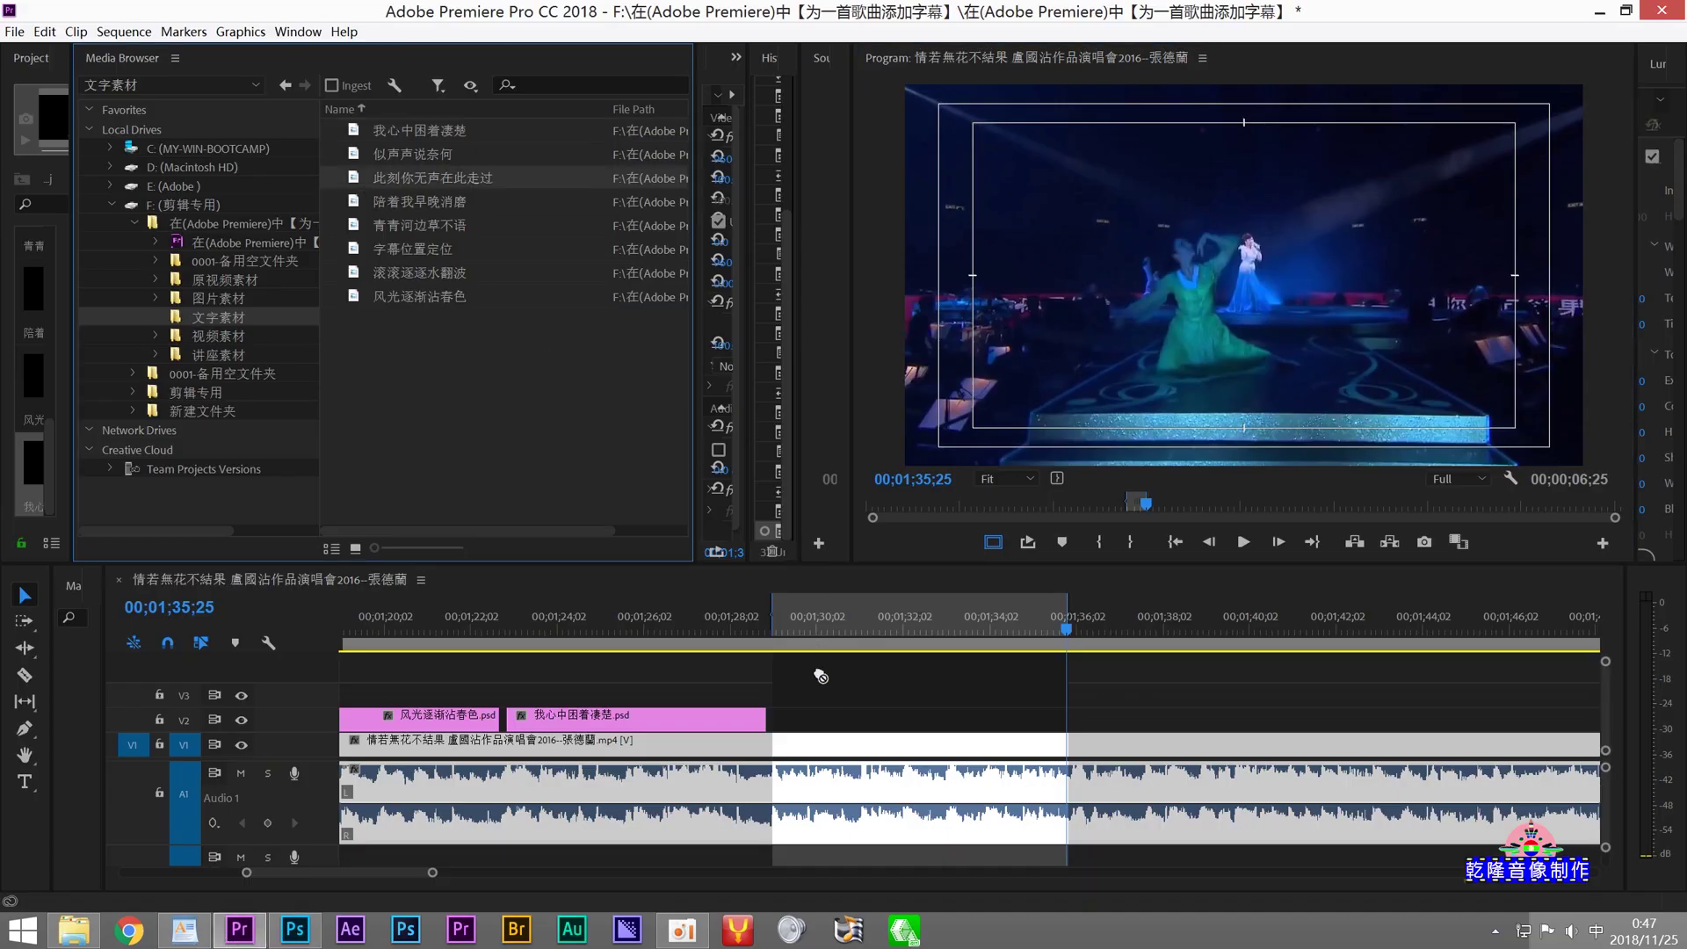
# Step: Place 此刻你无声在此走过.psd on V2 and extend its end to the playhead
pyautogui.moveTo(820, 667); pyautogui.dragTo(815, 731)
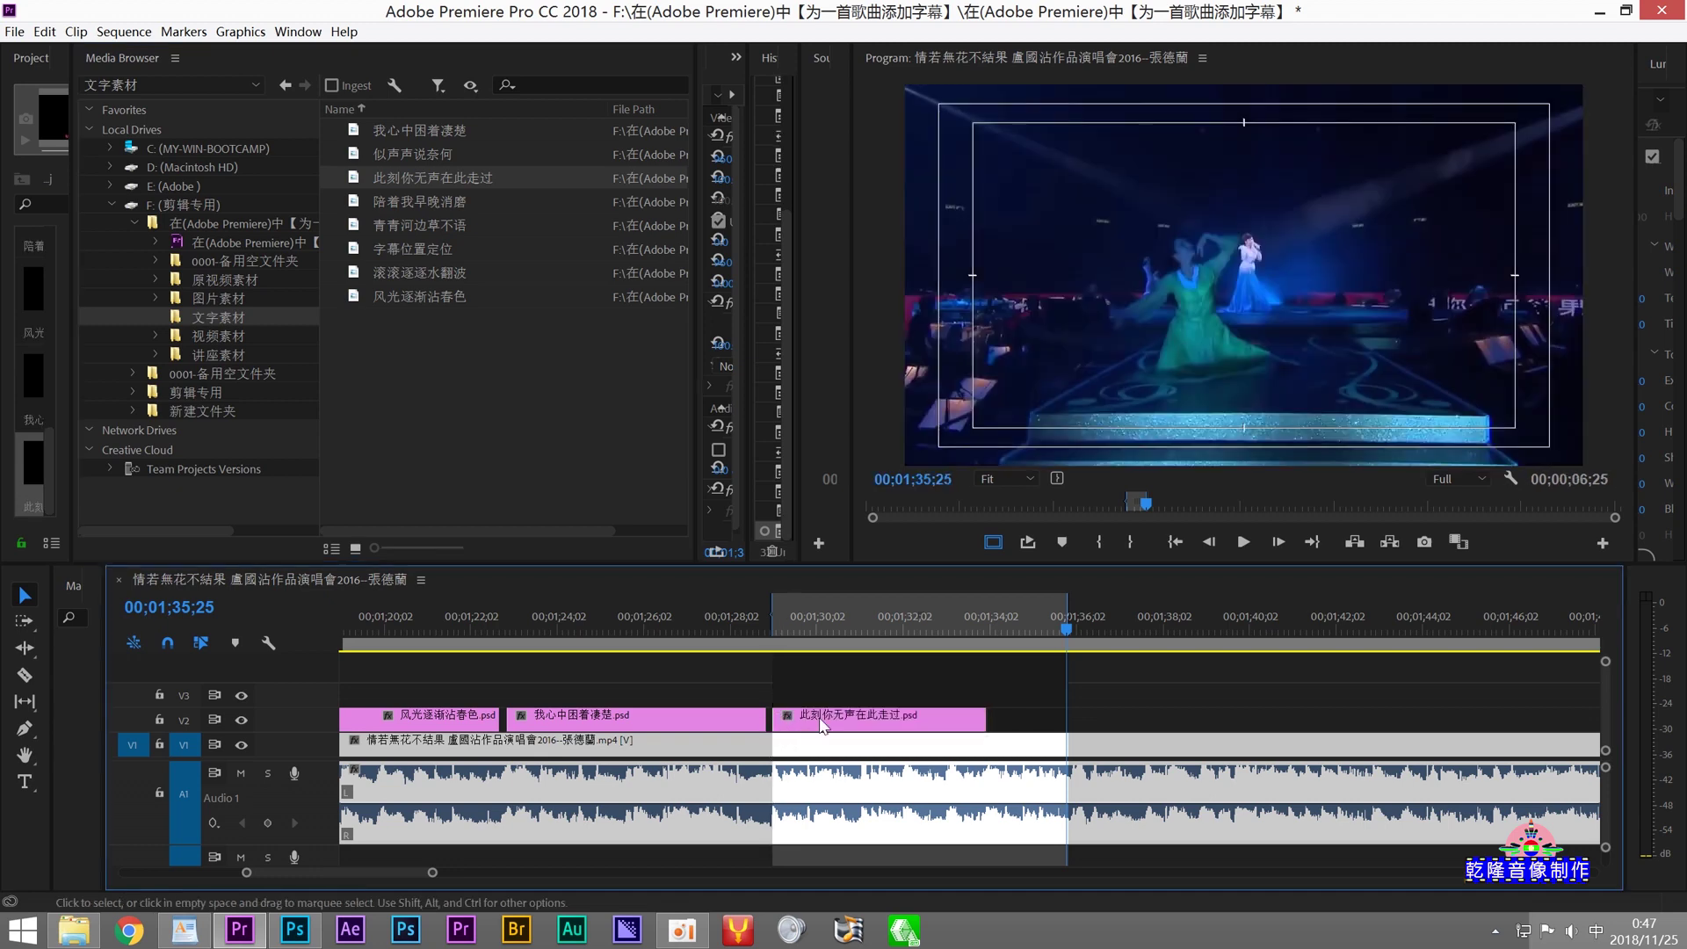
pyautogui.moveTo(984, 714); pyautogui.dragTo(1066, 714)
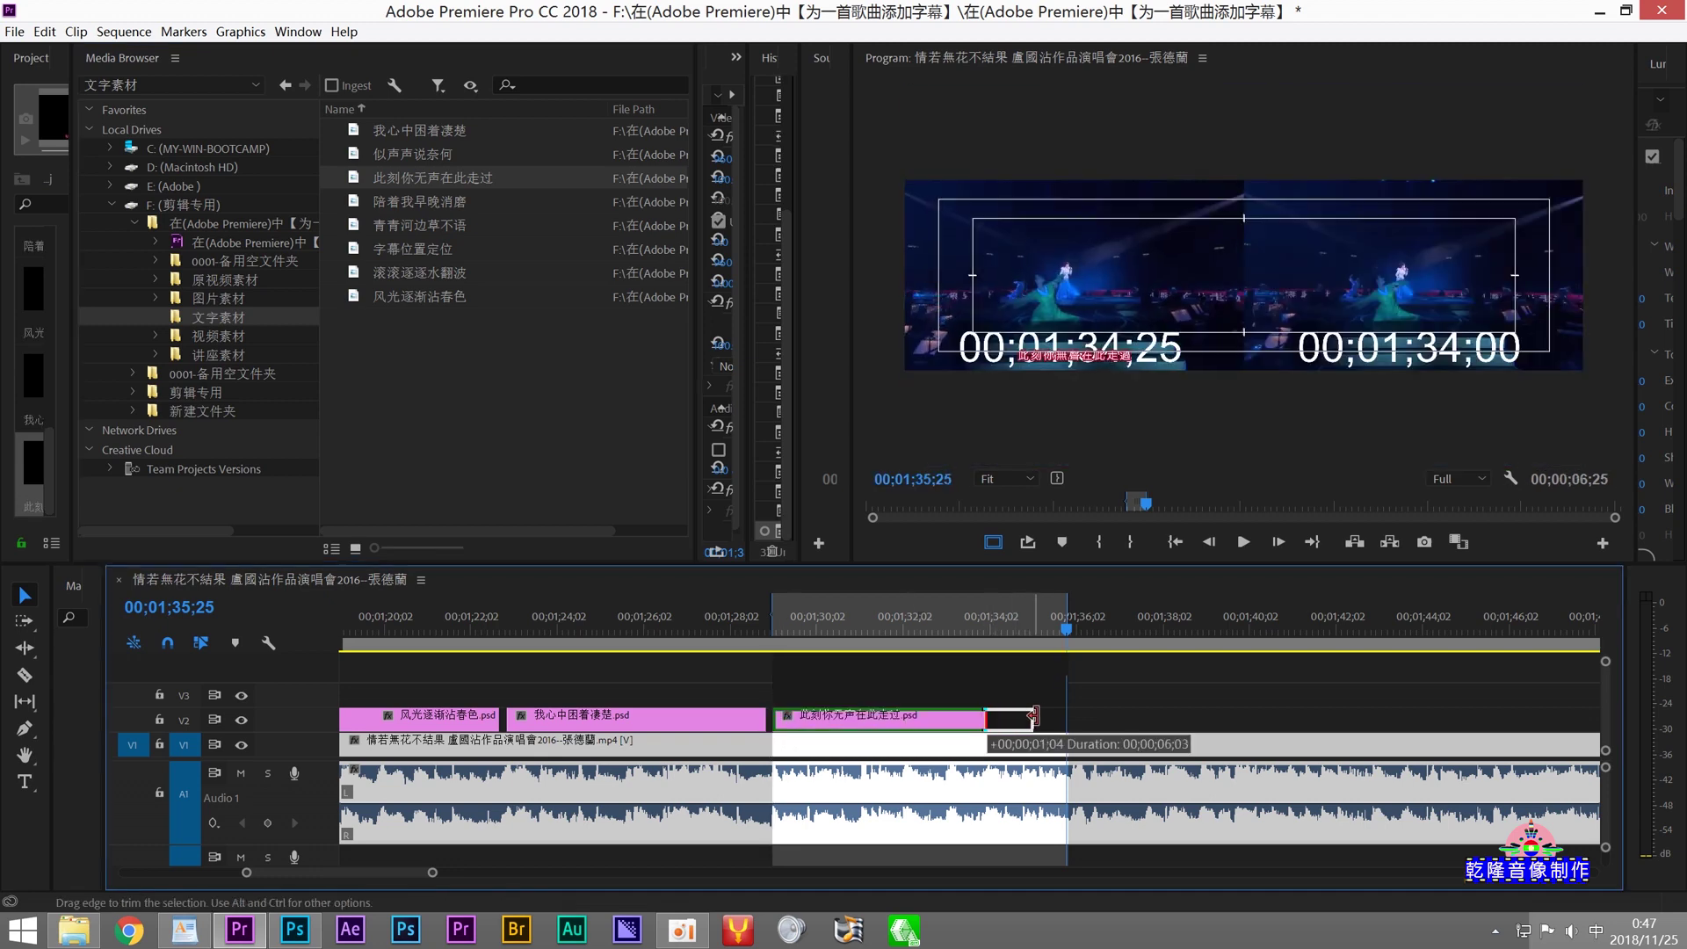
pyautogui.click(1189, 534)
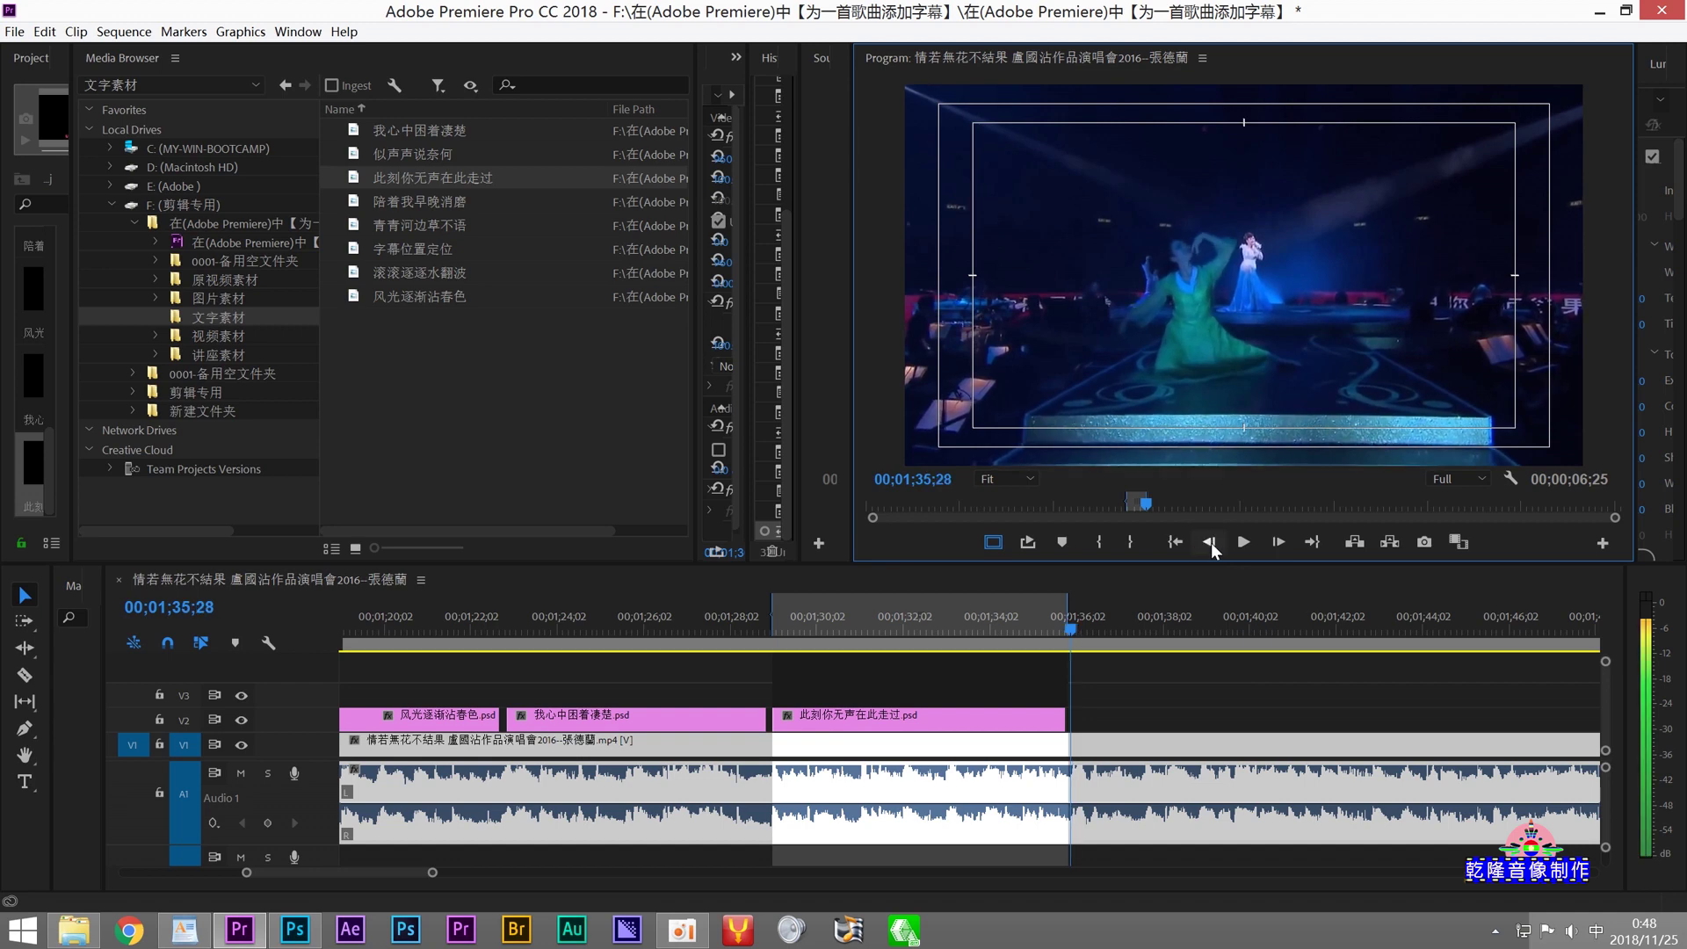
# Step: Mark the next lyric line's timing with In and Out points, the Out at 42;22
pyautogui.click(1098, 543)
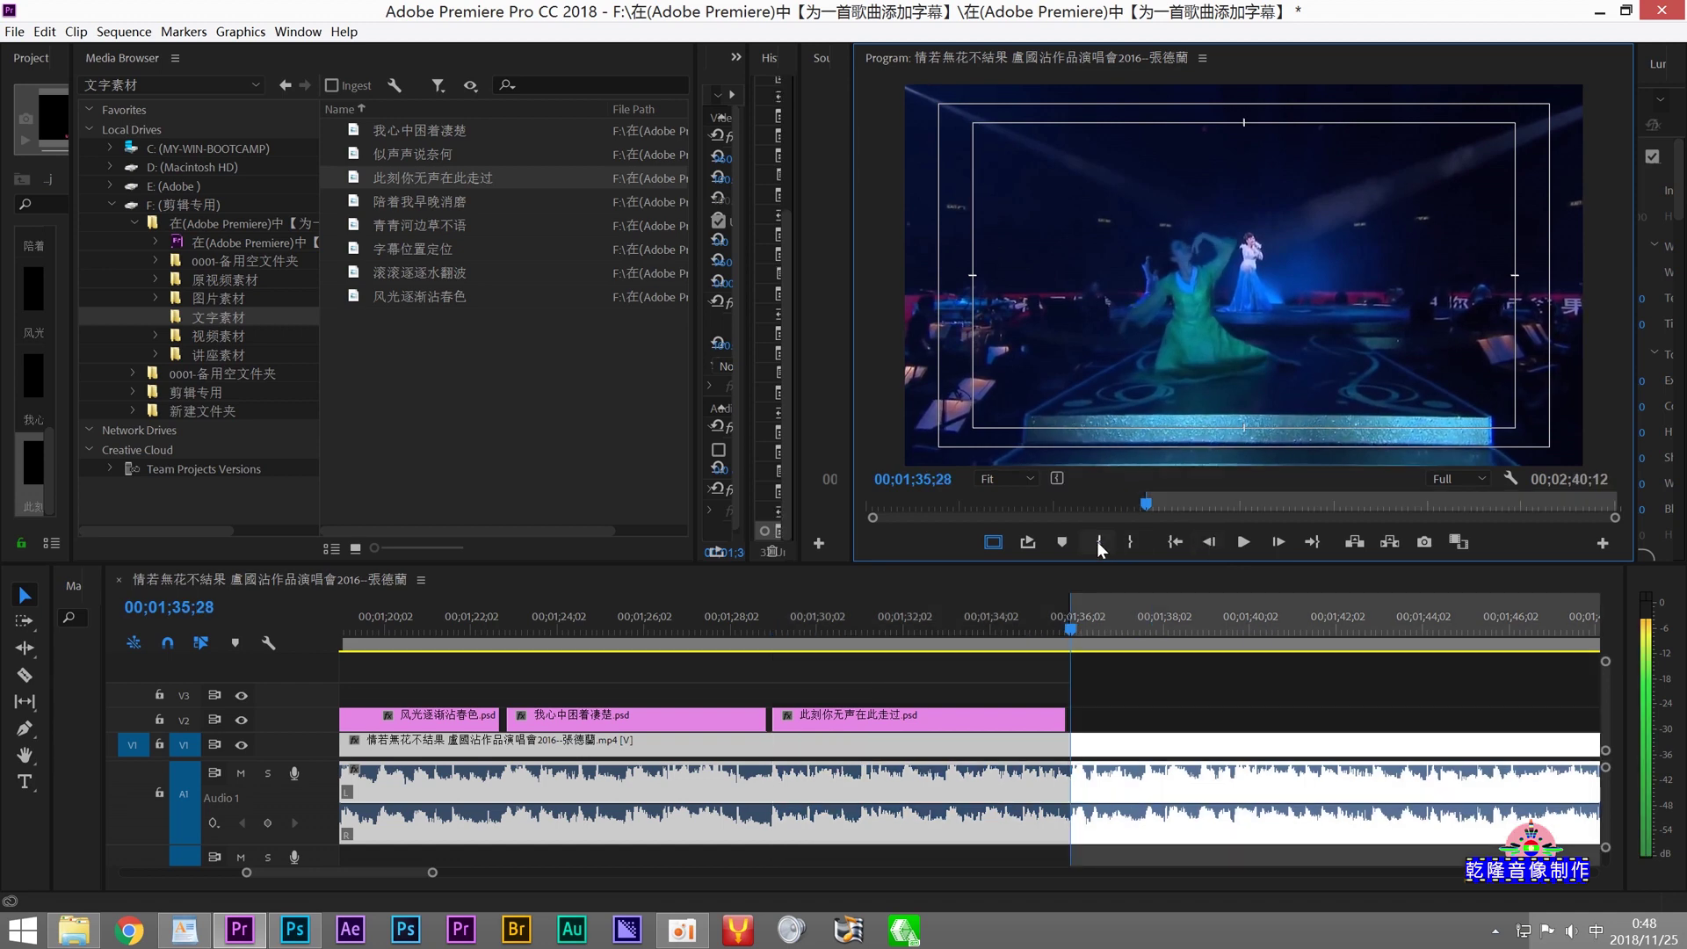
pyautogui.click(1244, 544)
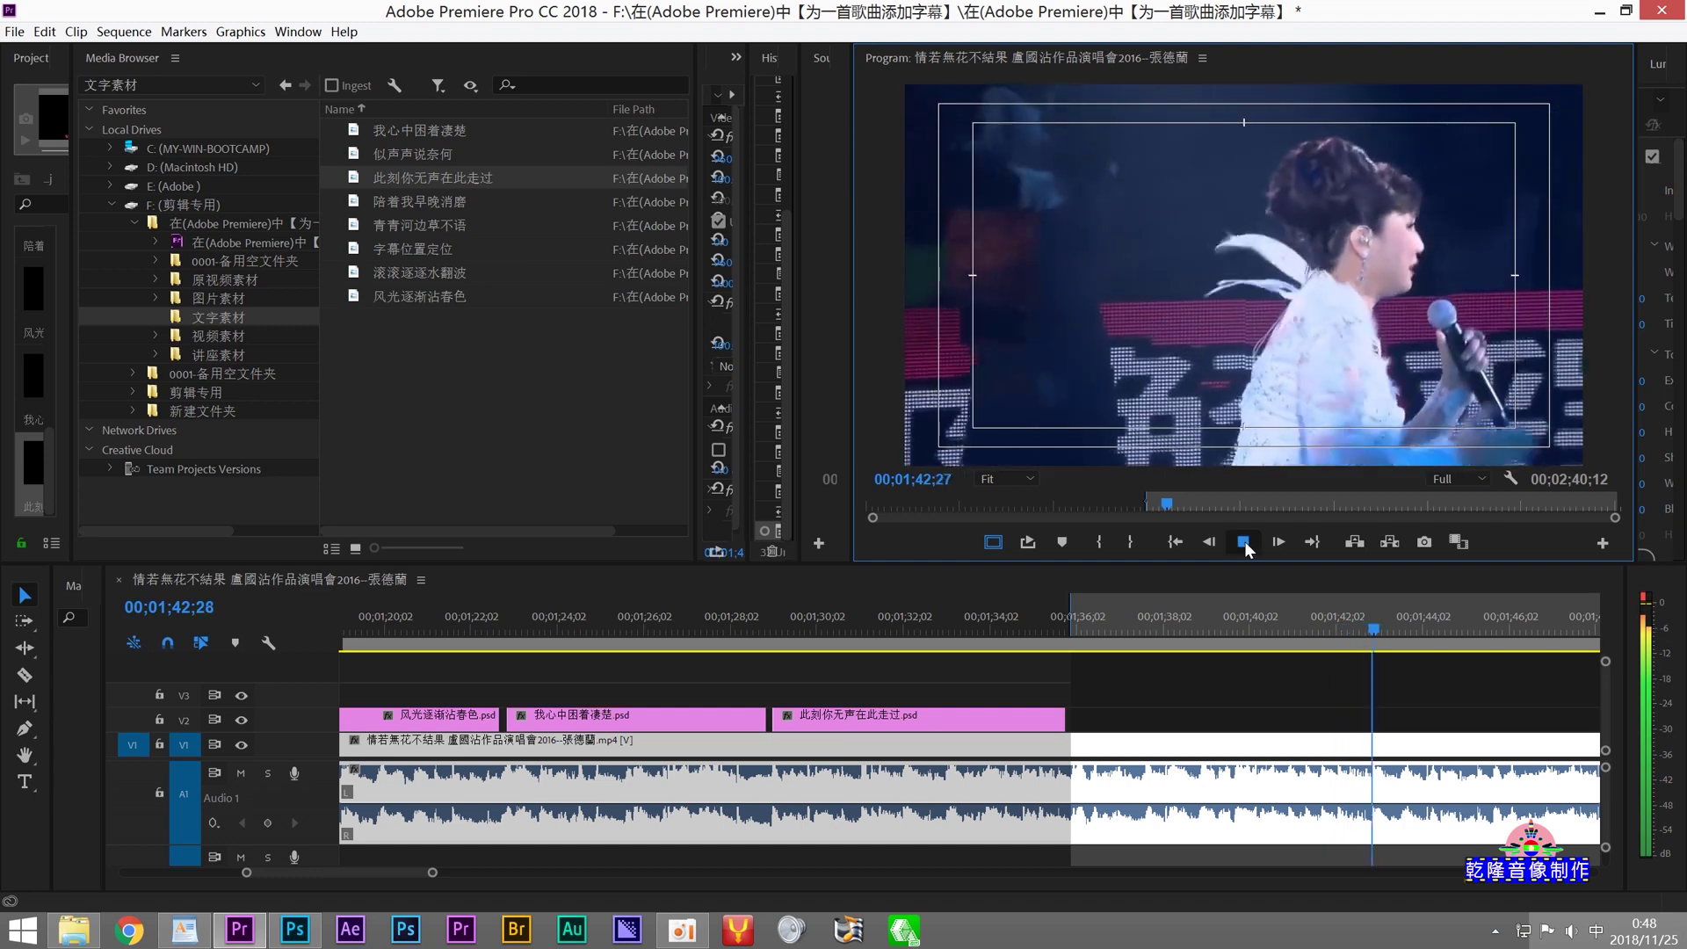
pyautogui.click(1243, 543)
pyautogui.moveTo(1372, 634); pyautogui.dragTo(1365, 635)
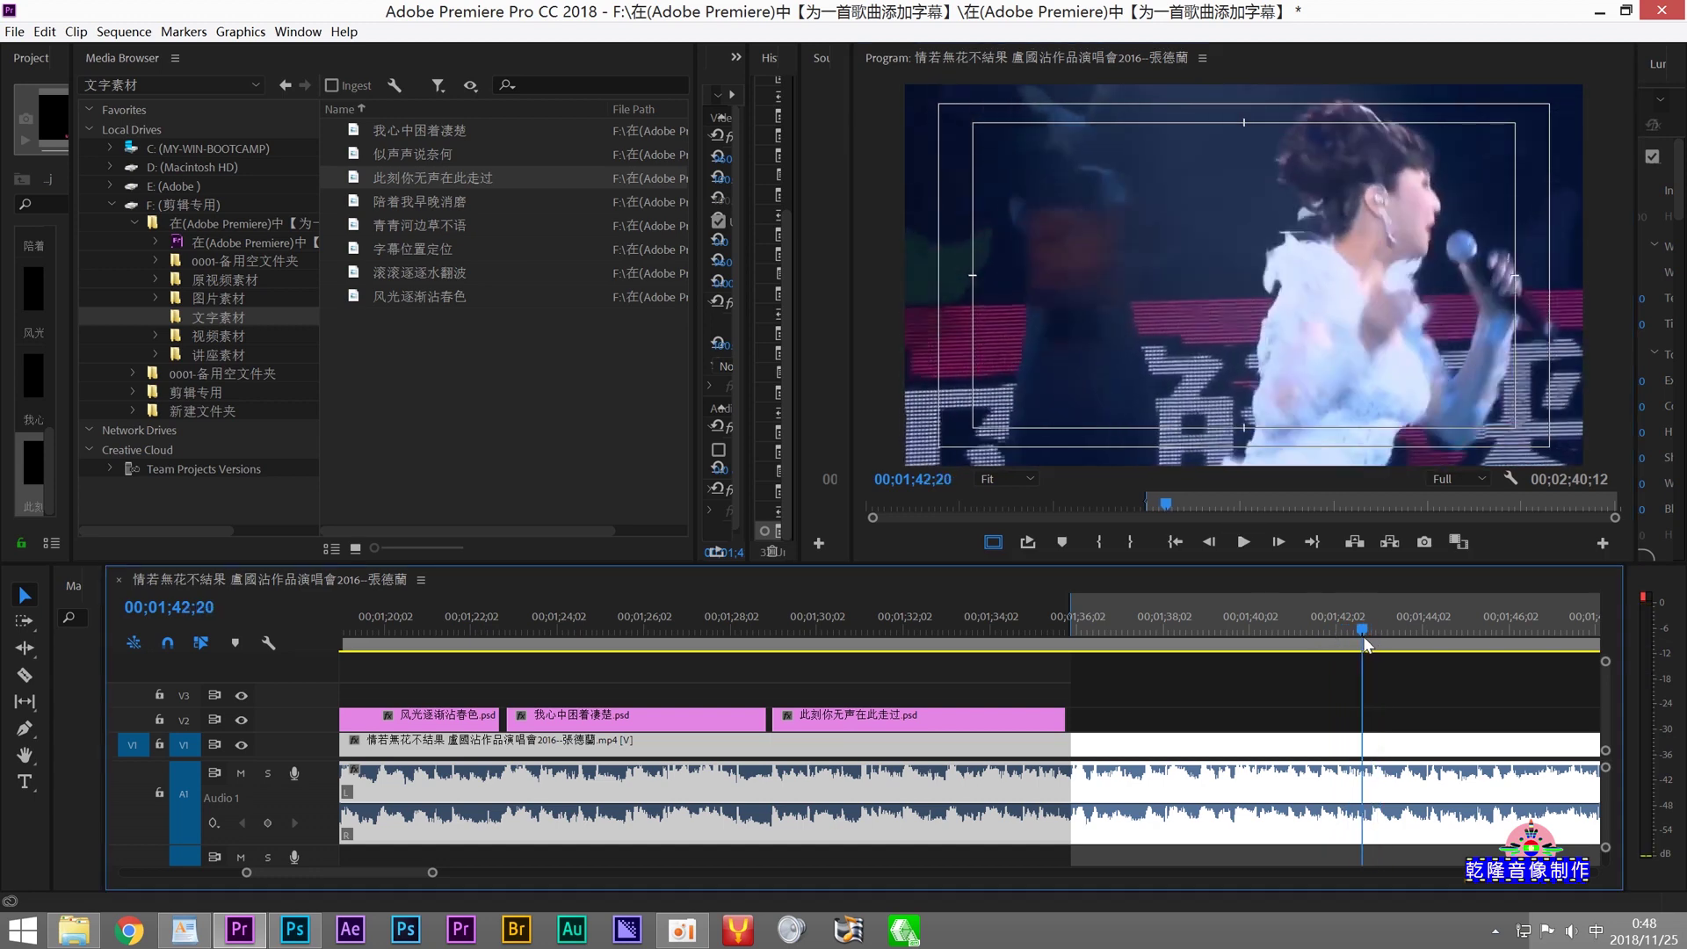
pyautogui.click(1130, 543)
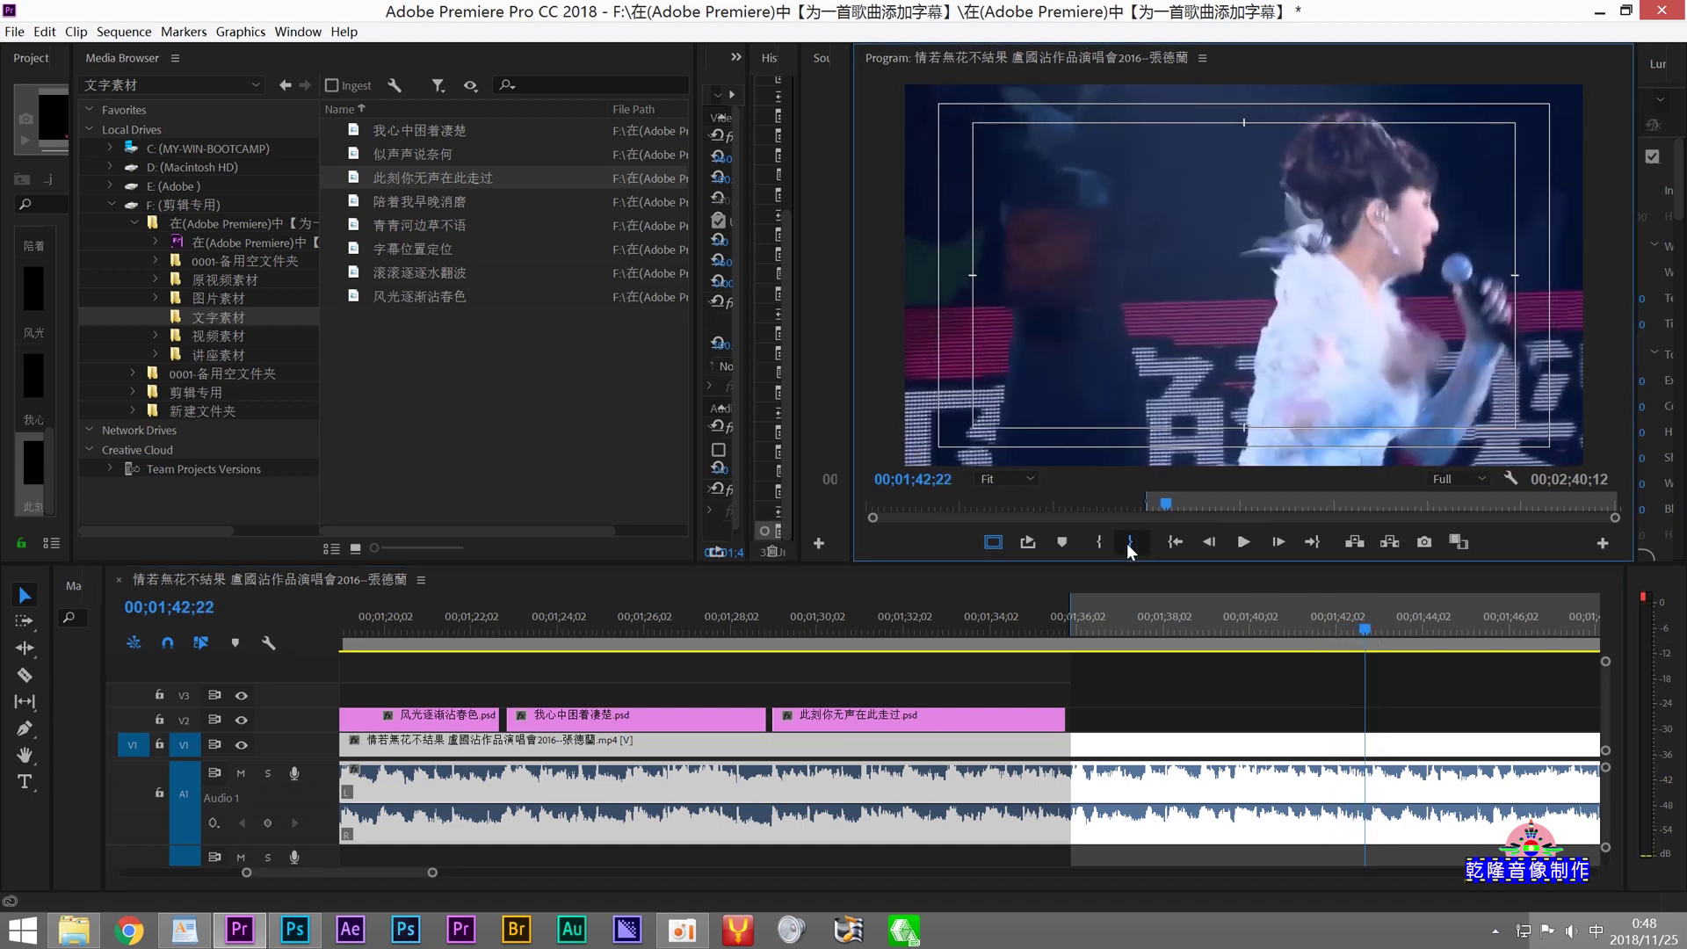
pyautogui.click(1242, 542)
# Step: Copy the next lyric line 攔住你是何後果 from the lyrics document
pyautogui.click(184, 930)
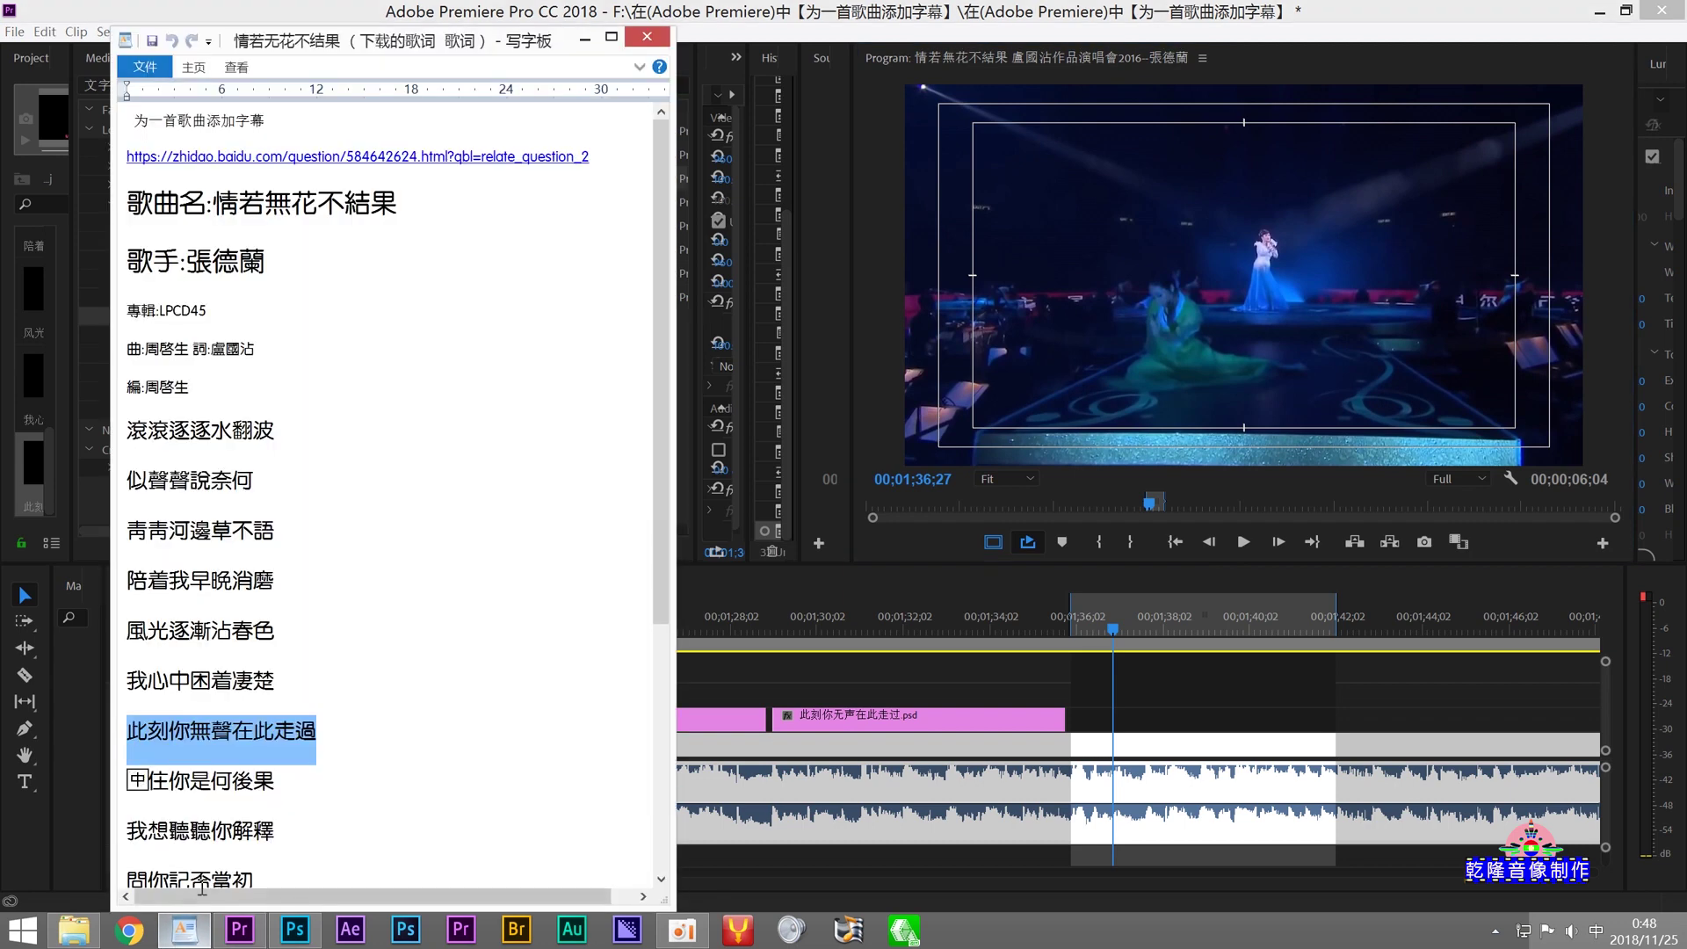
pyautogui.moveTo(288, 786); pyautogui.dragTo(127, 785)
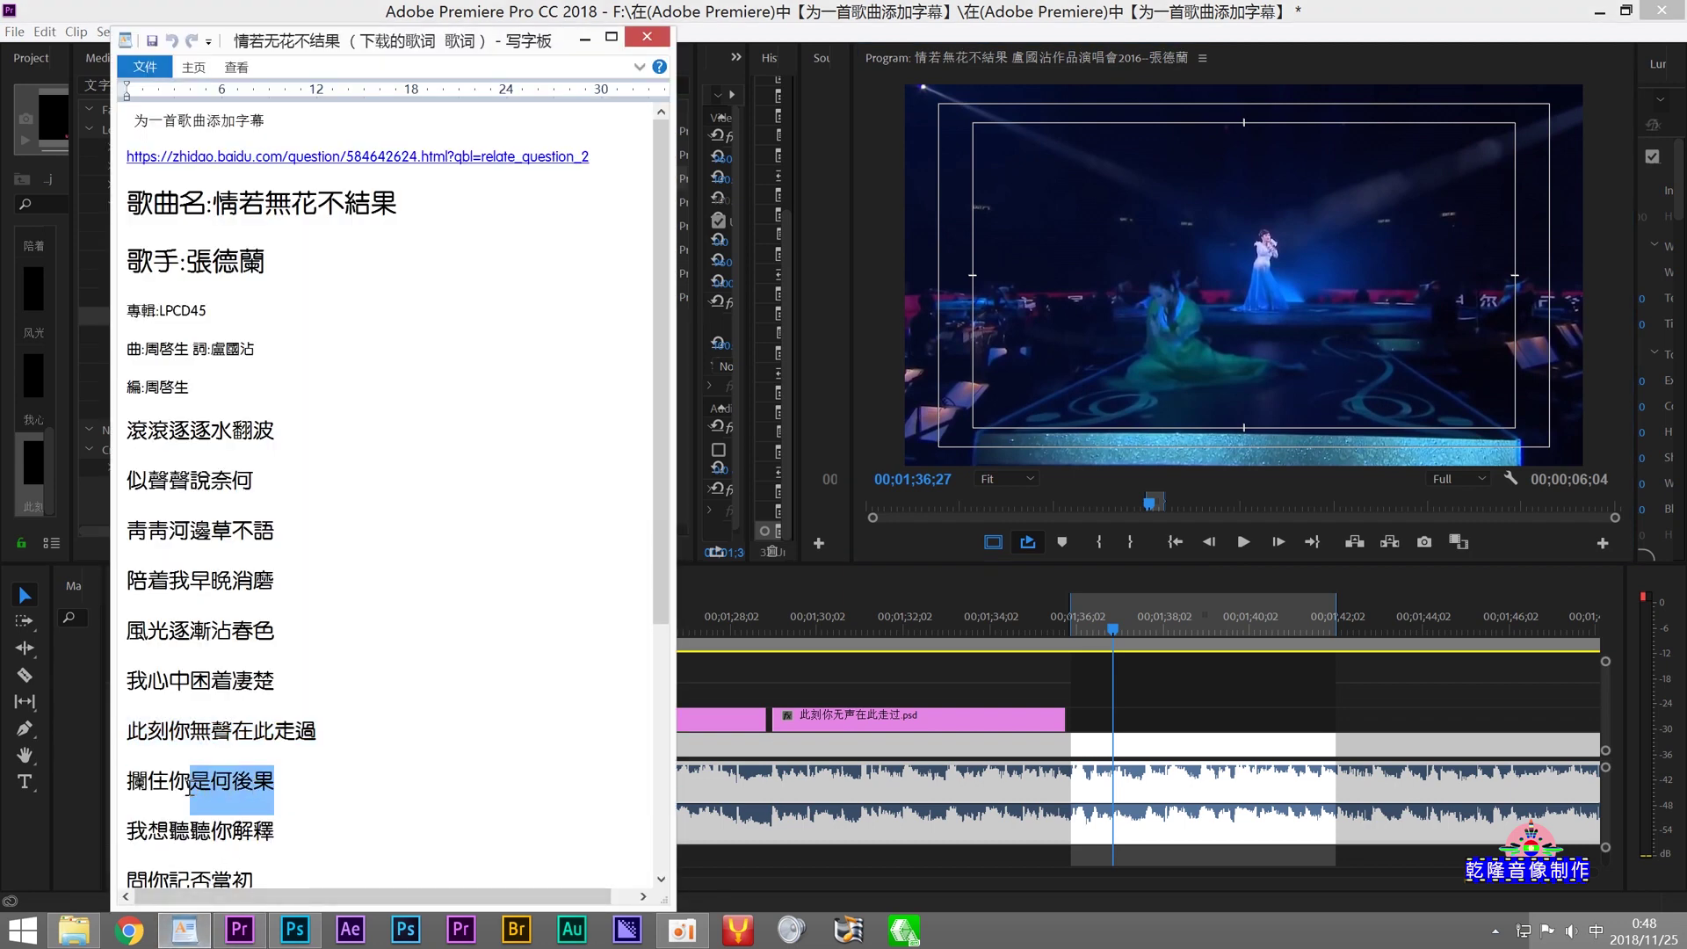
pyautogui.rightClick(138, 791)
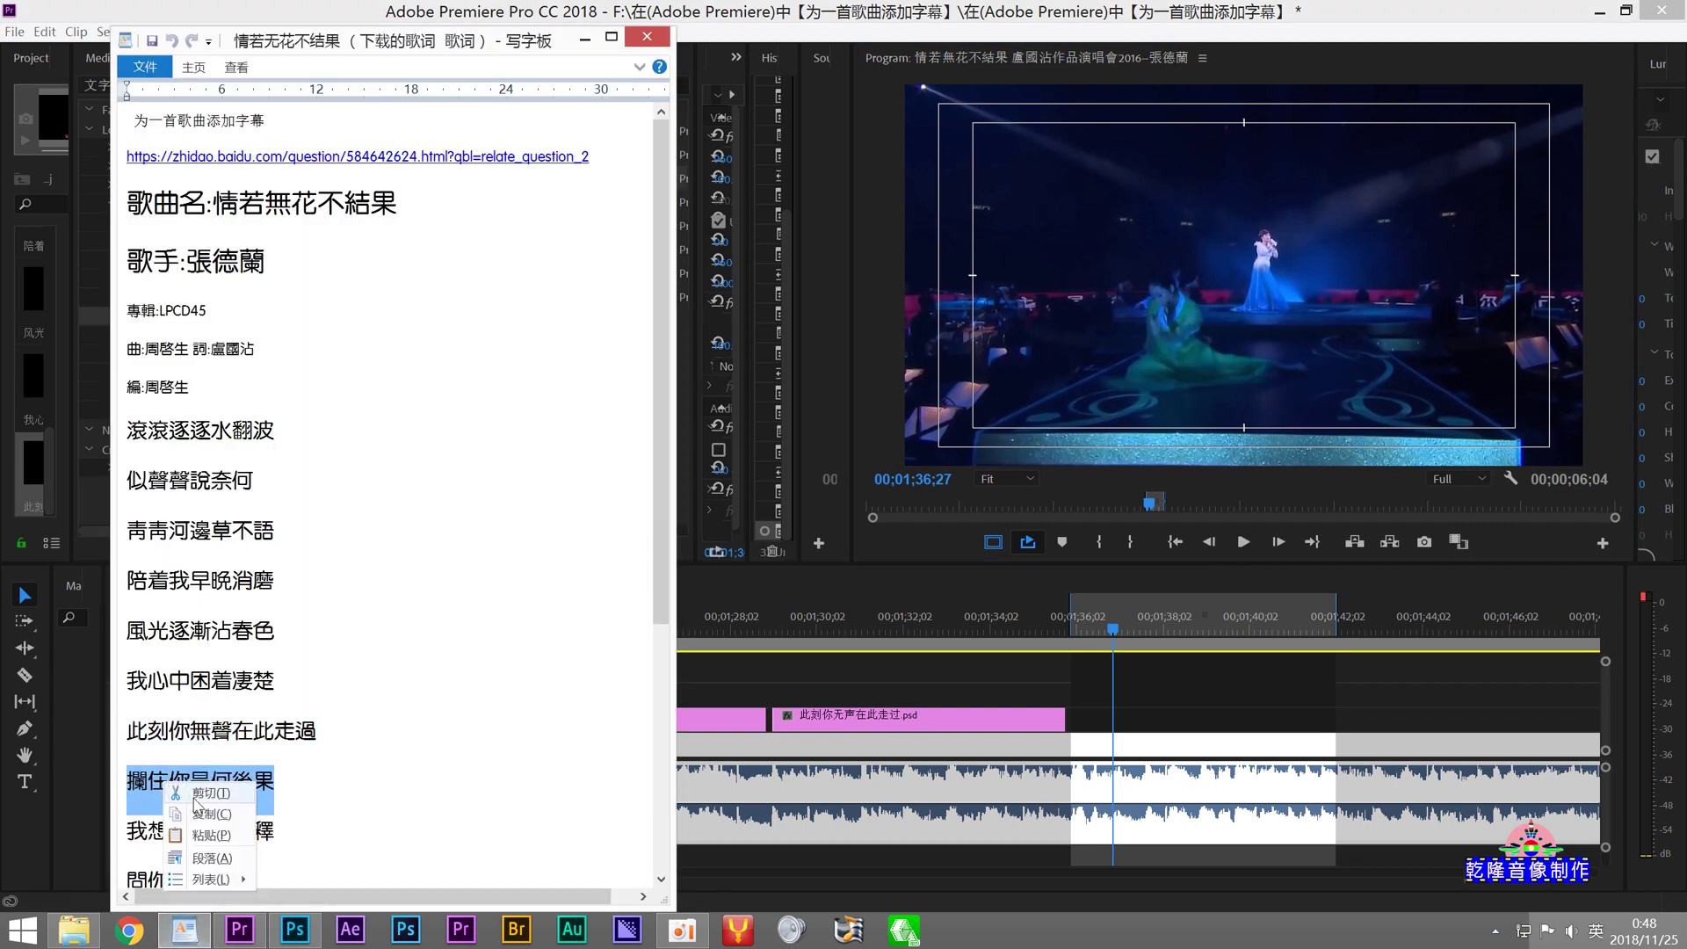
pyautogui.click(213, 821)
pyautogui.click(294, 931)
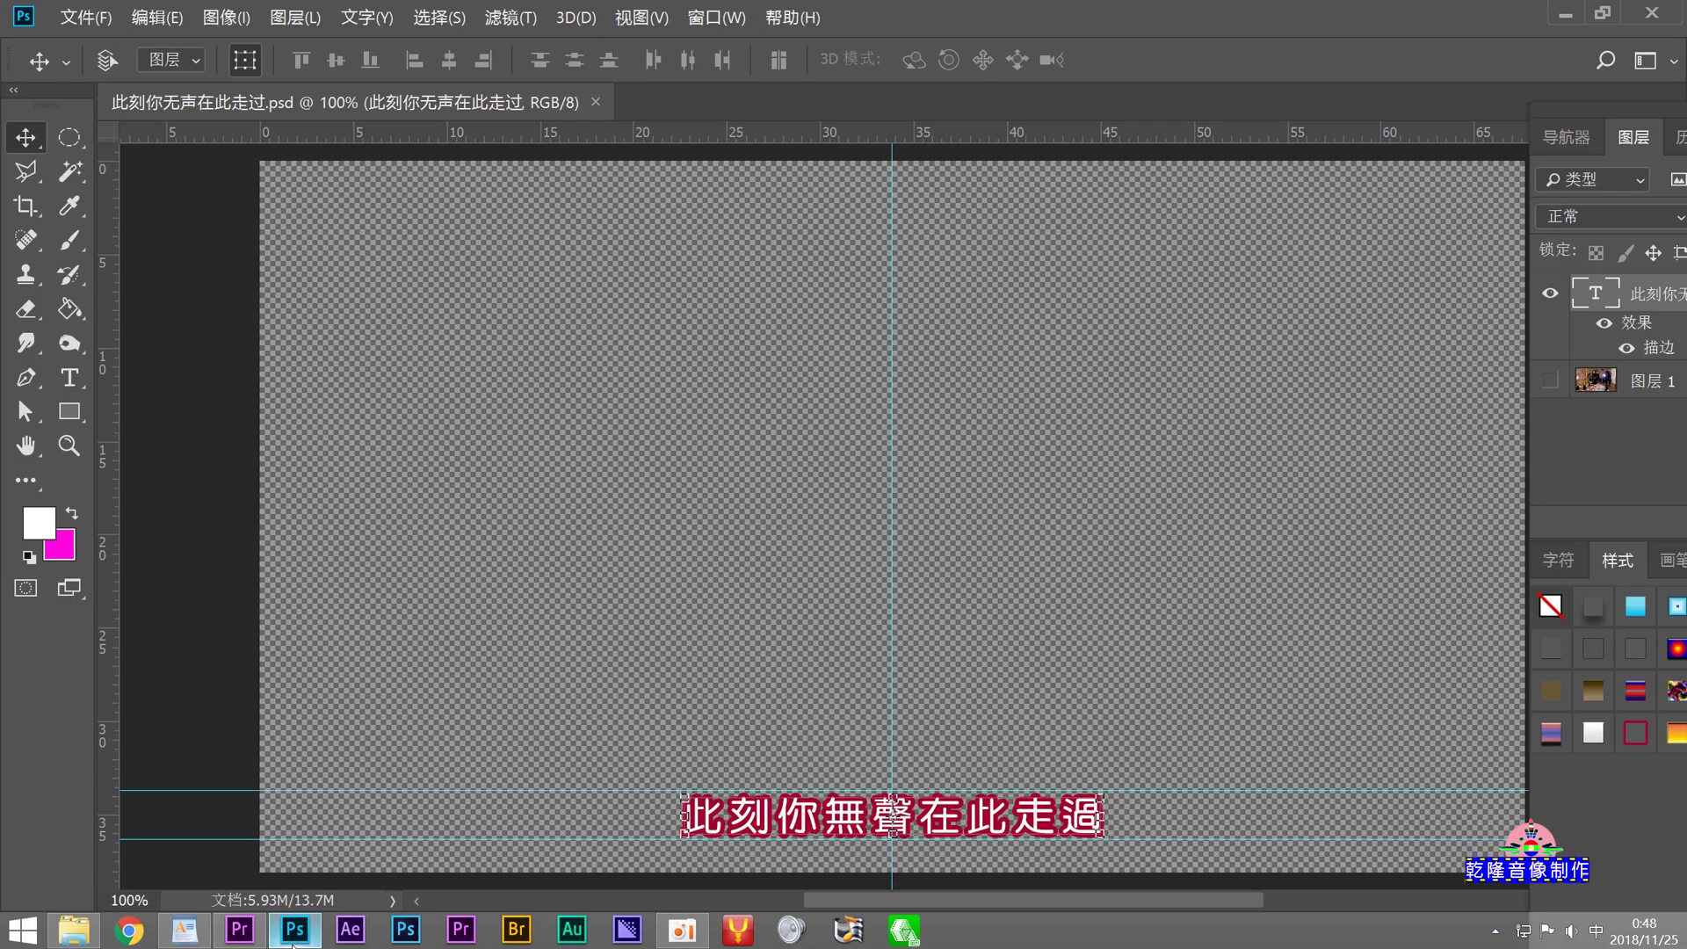
# Step: Paste 攔住你是何後果 into the text layer, then Save As 拦住你是何后果.psd with Maximize Compatibility
pyautogui.hotkey('ctrl', 'v')
pyautogui.moveTo(845, 830); pyautogui.dragTo(845, 824)
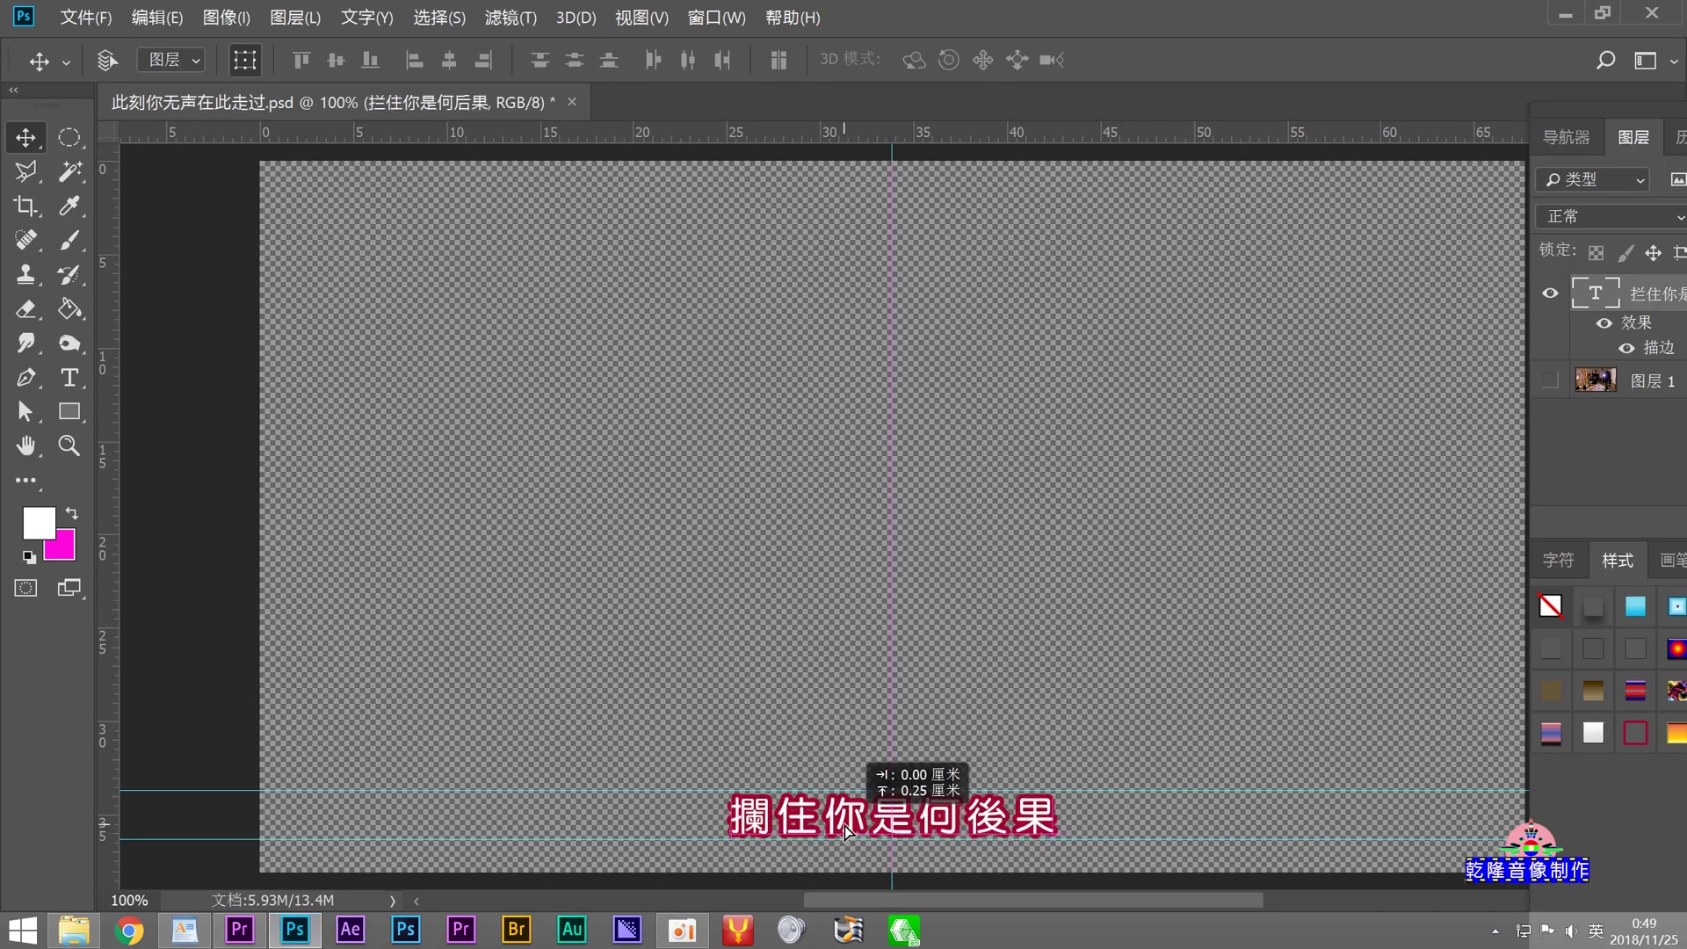
pyautogui.click(70, 18)
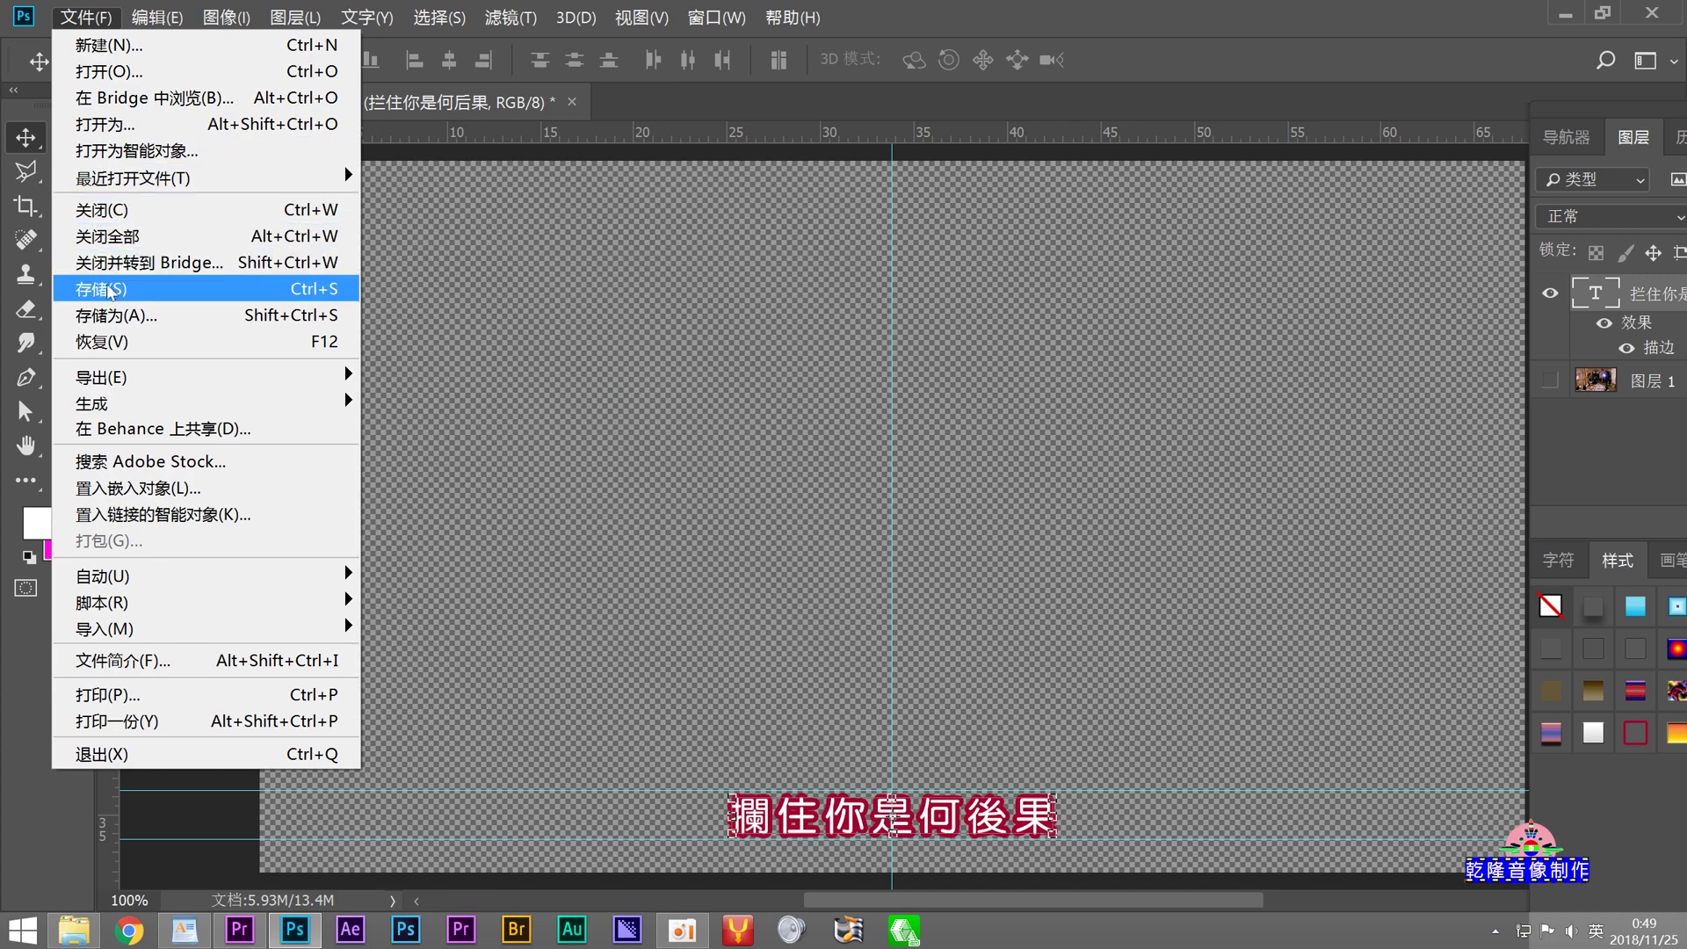
pyautogui.click(114, 317)
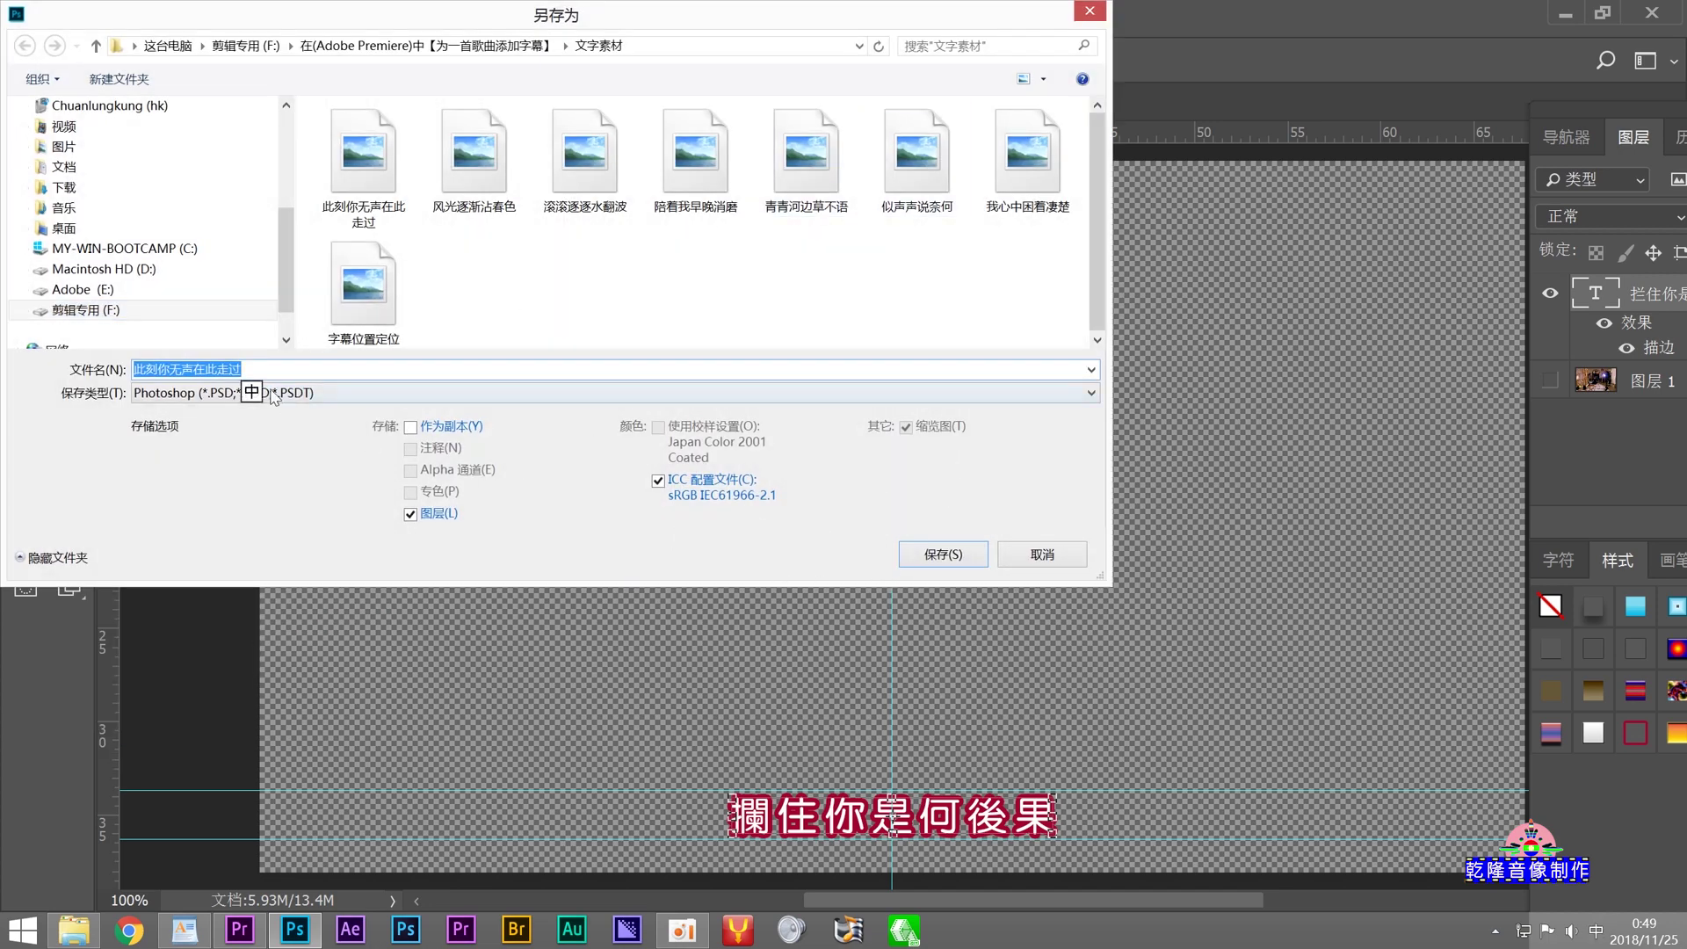
pyautogui.rightClick(233, 370)
pyautogui.click(264, 455)
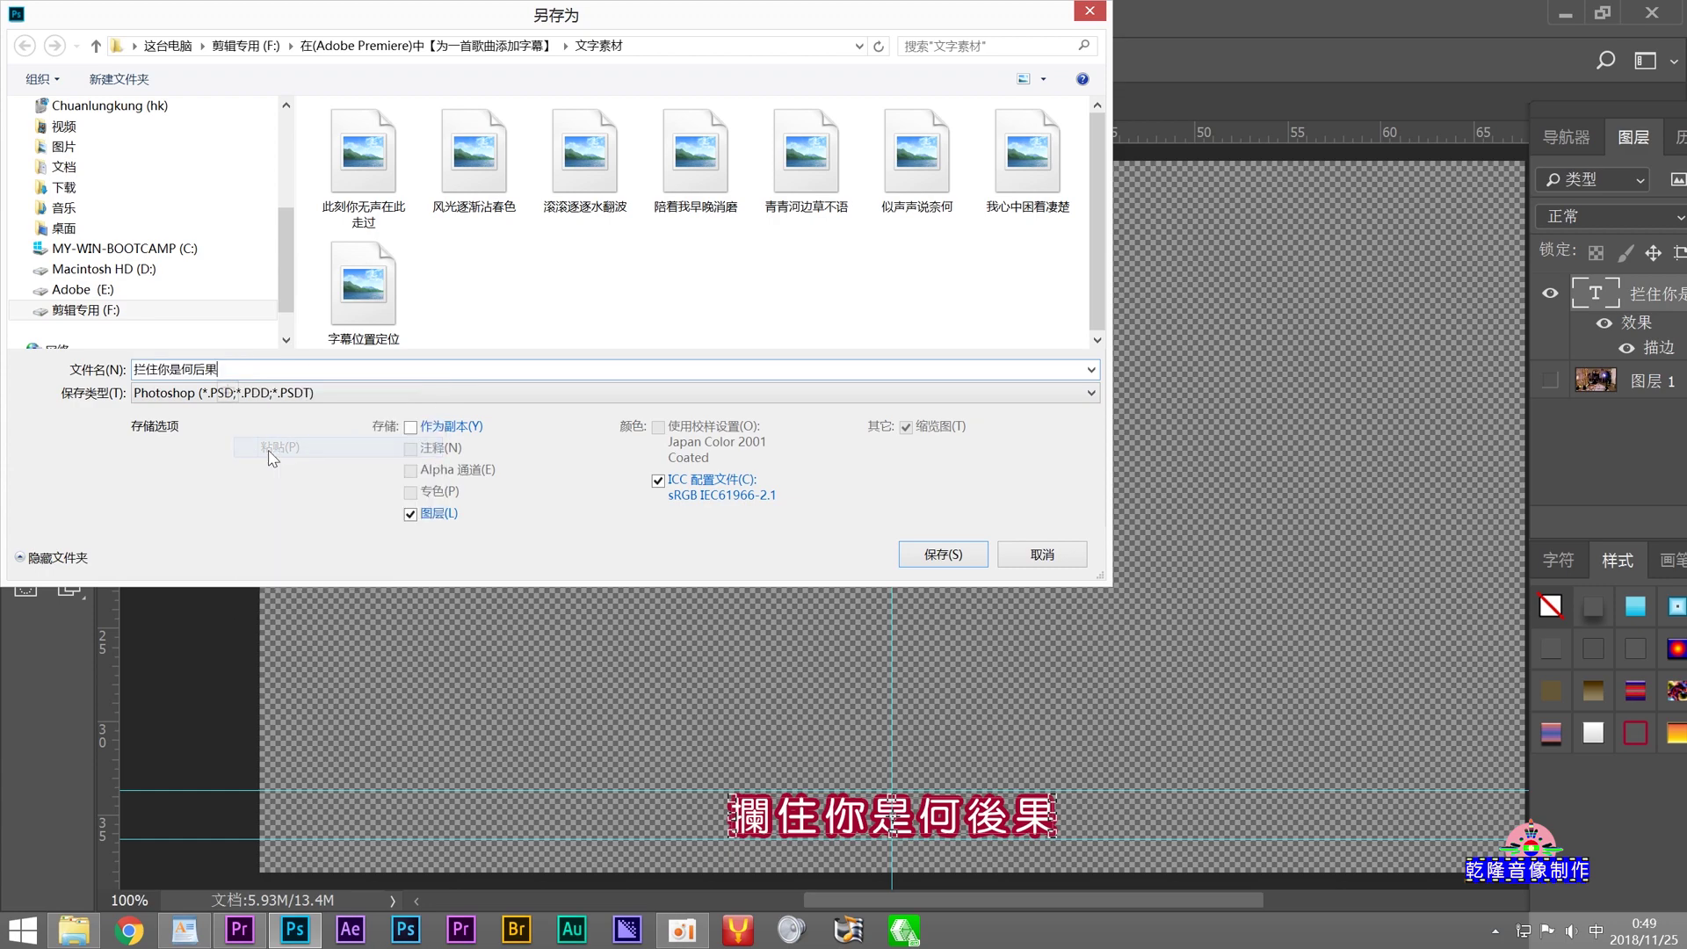
pyautogui.click(957, 562)
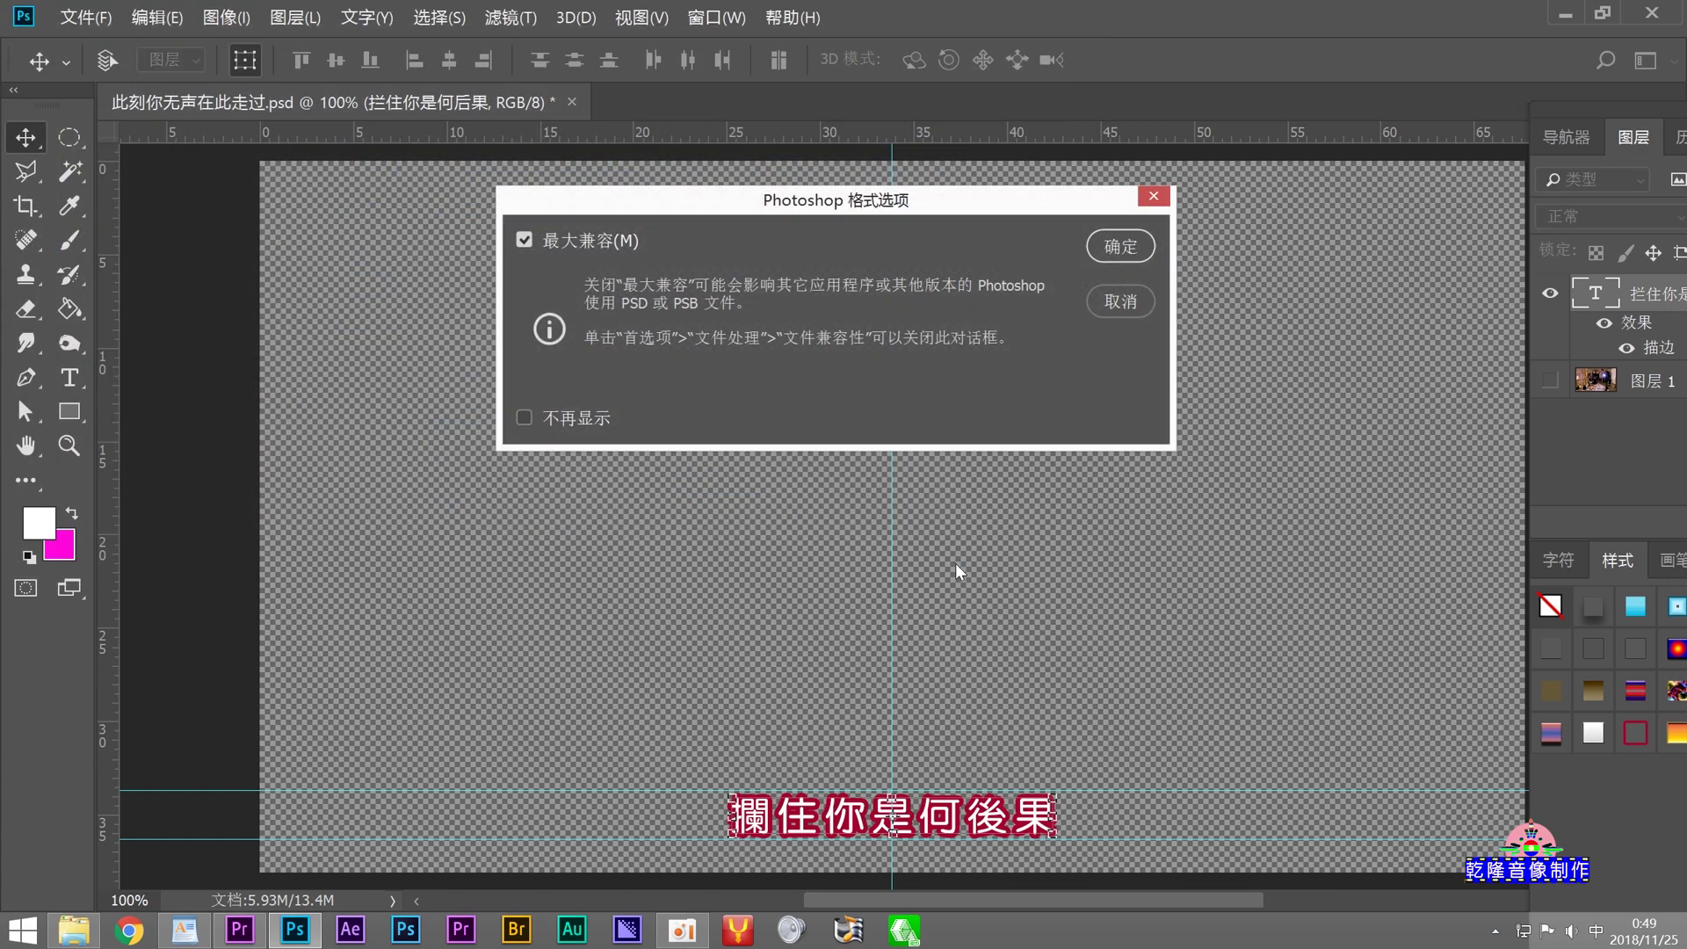
pyautogui.click(1110, 249)
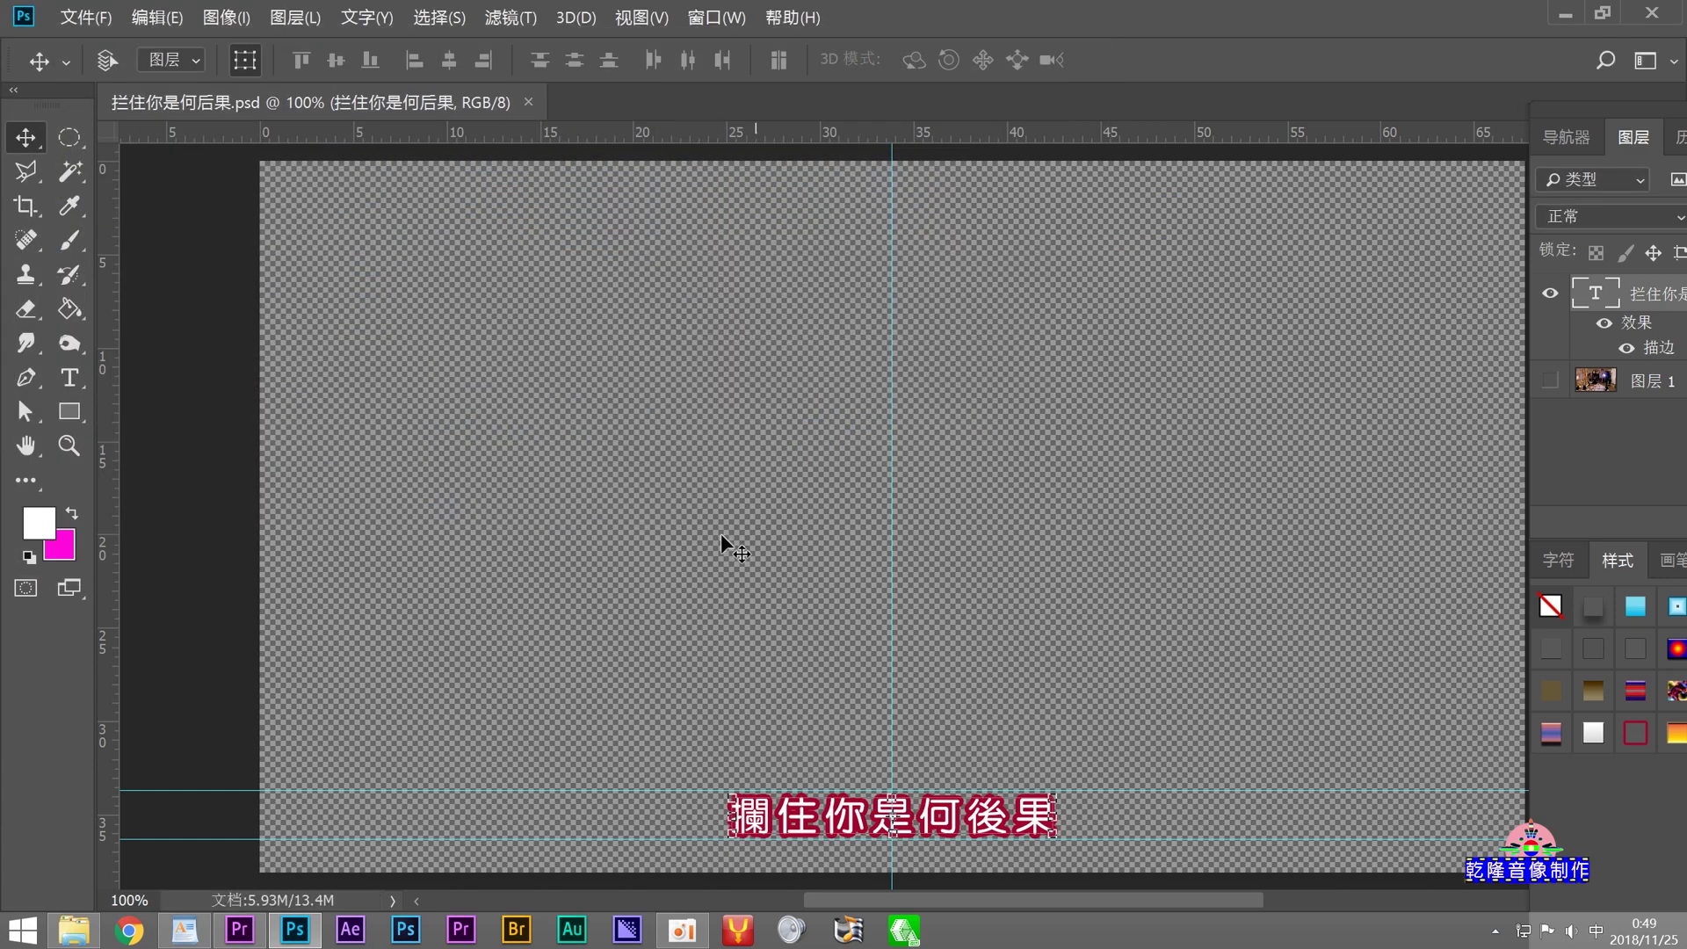
pyautogui.click(240, 931)
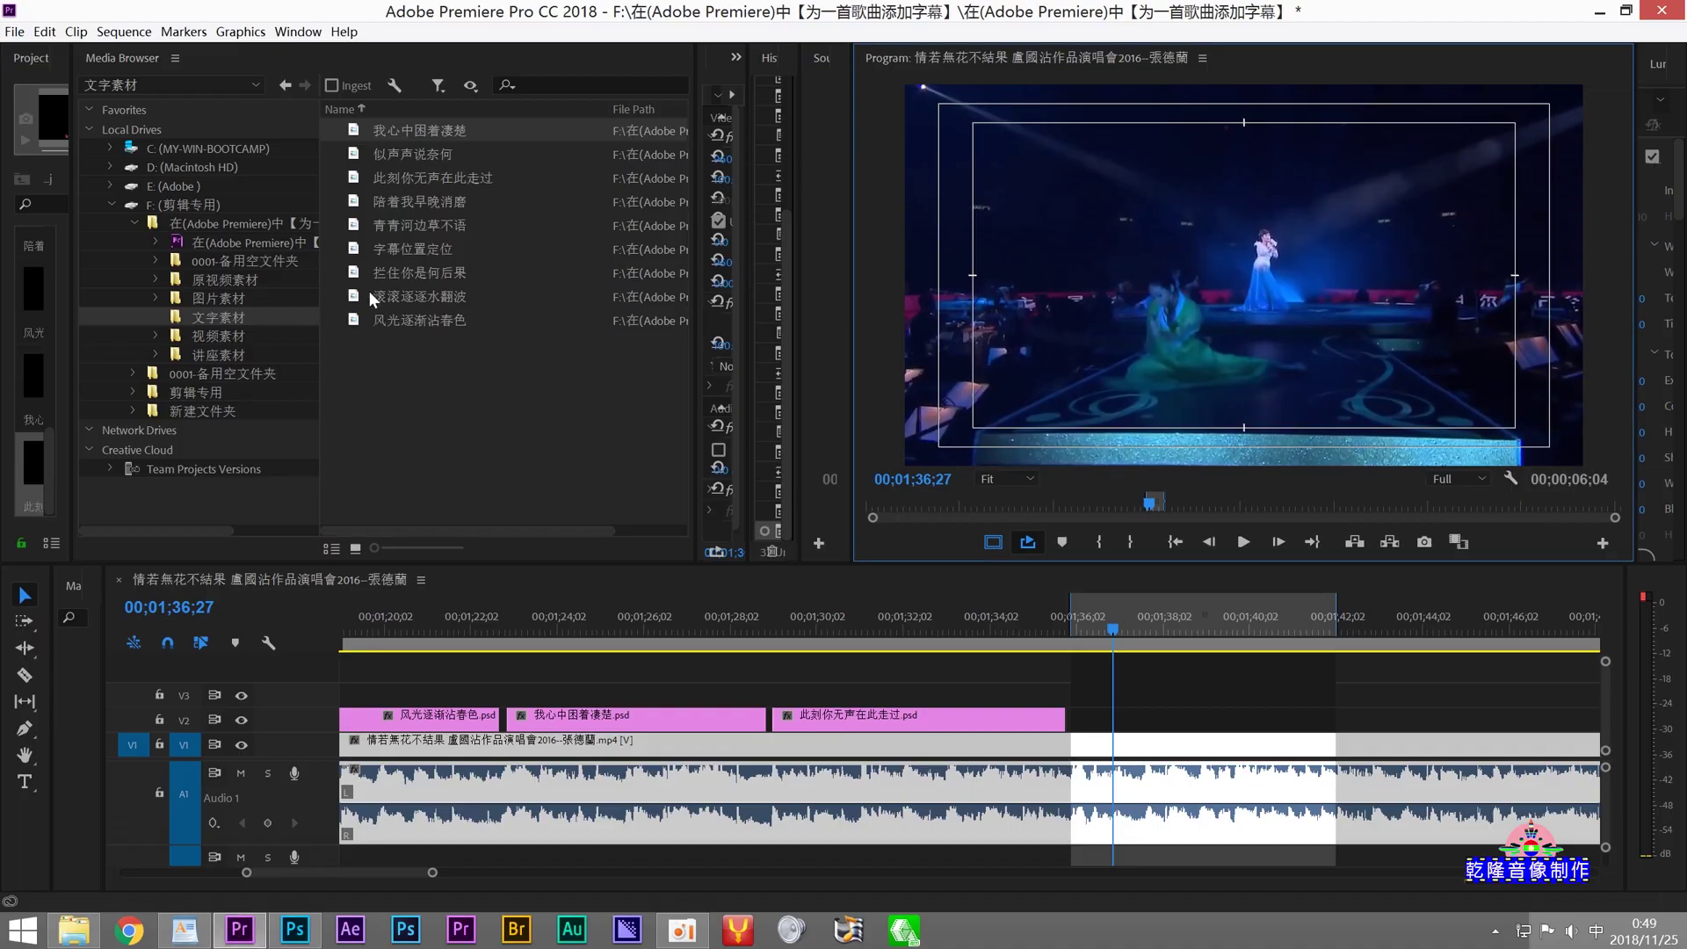
# Step: Drop 拦住你是何后果.psd onto V2 at the playhead, stretch it to the Out point, and preview
pyautogui.click(352, 277)
pyautogui.moveTo(900, 600); pyautogui.dragTo(1097, 741)
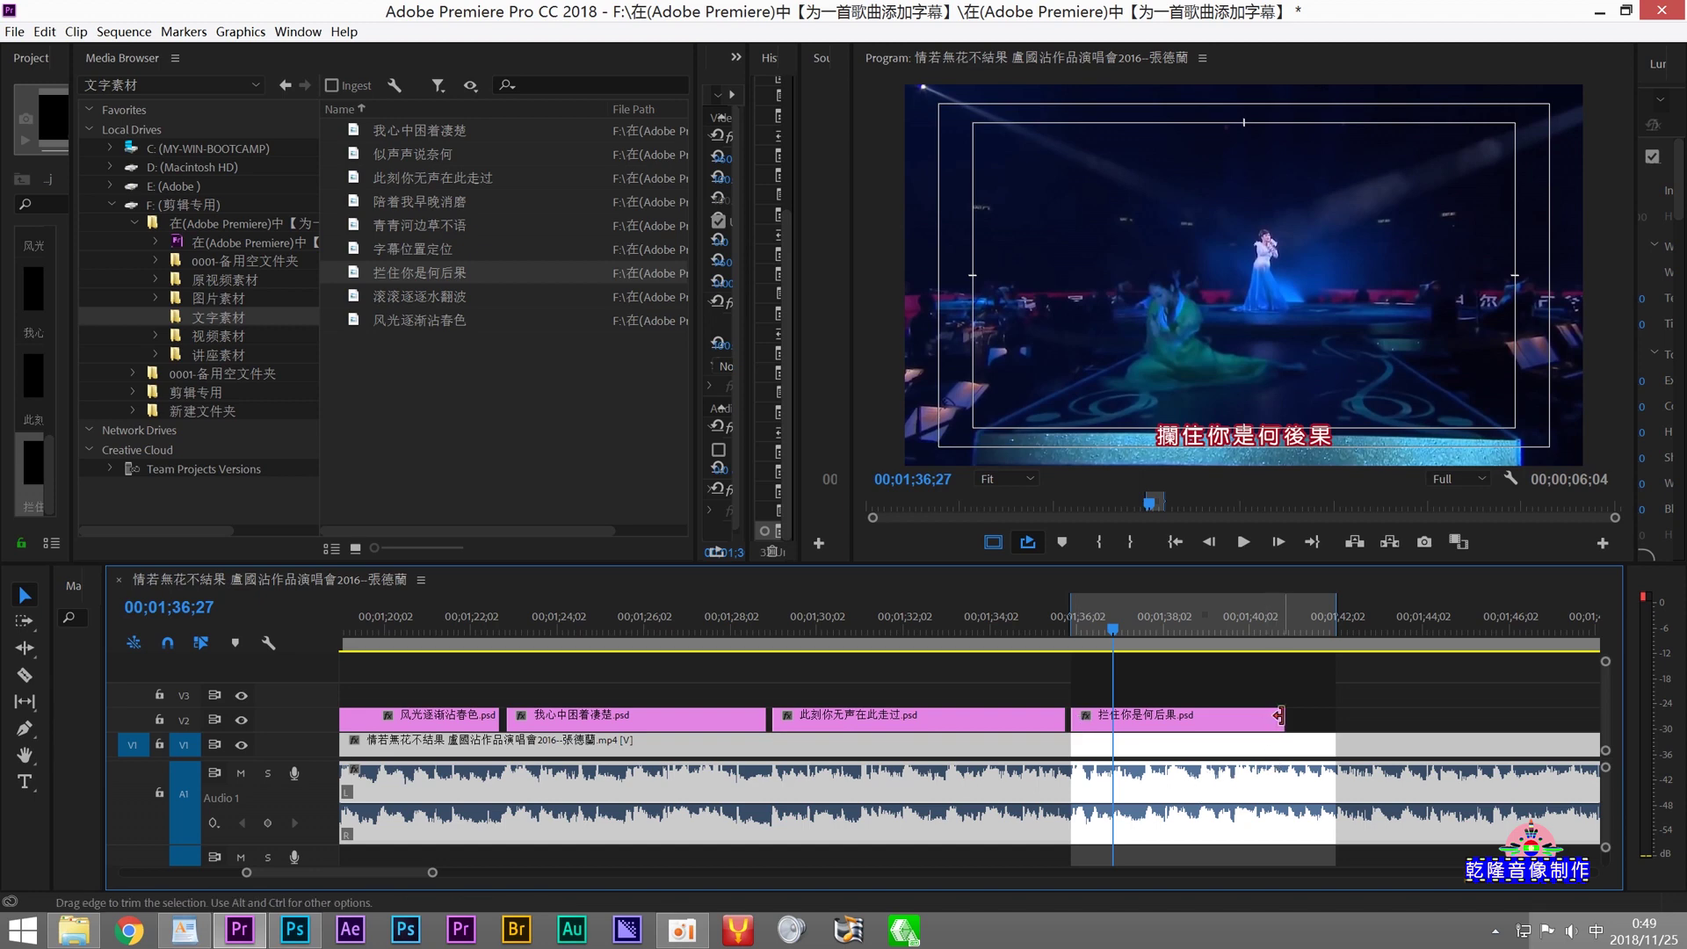
pyautogui.moveTo(1283, 716); pyautogui.dragTo(1322, 714)
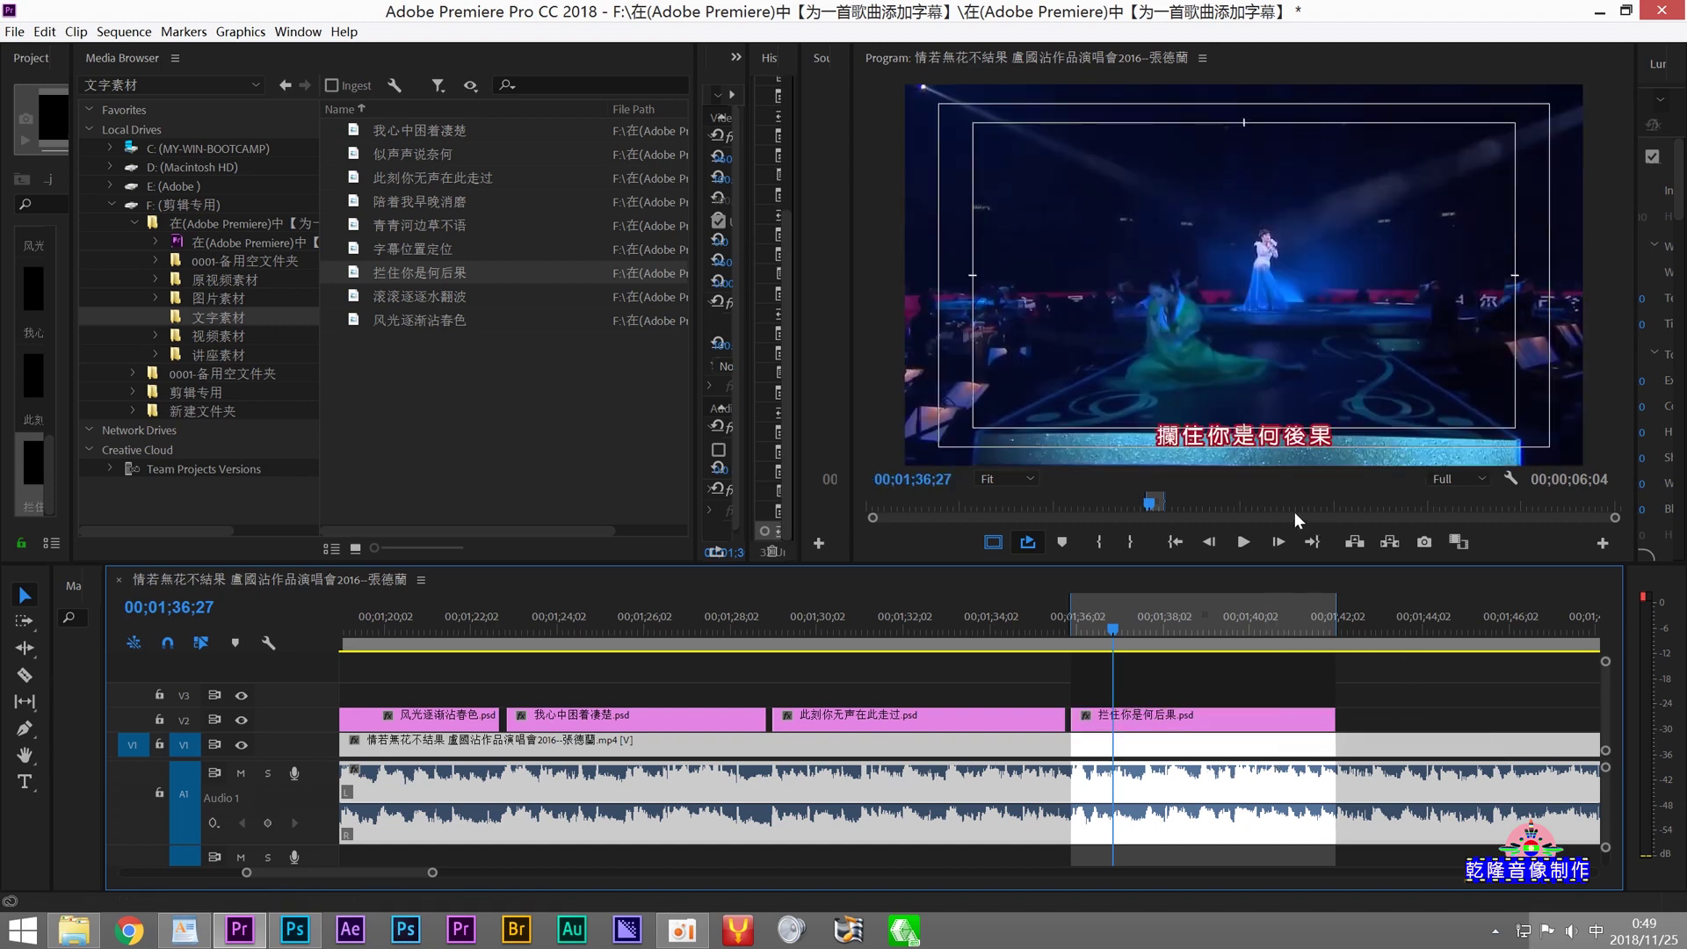
pyautogui.click(1242, 542)
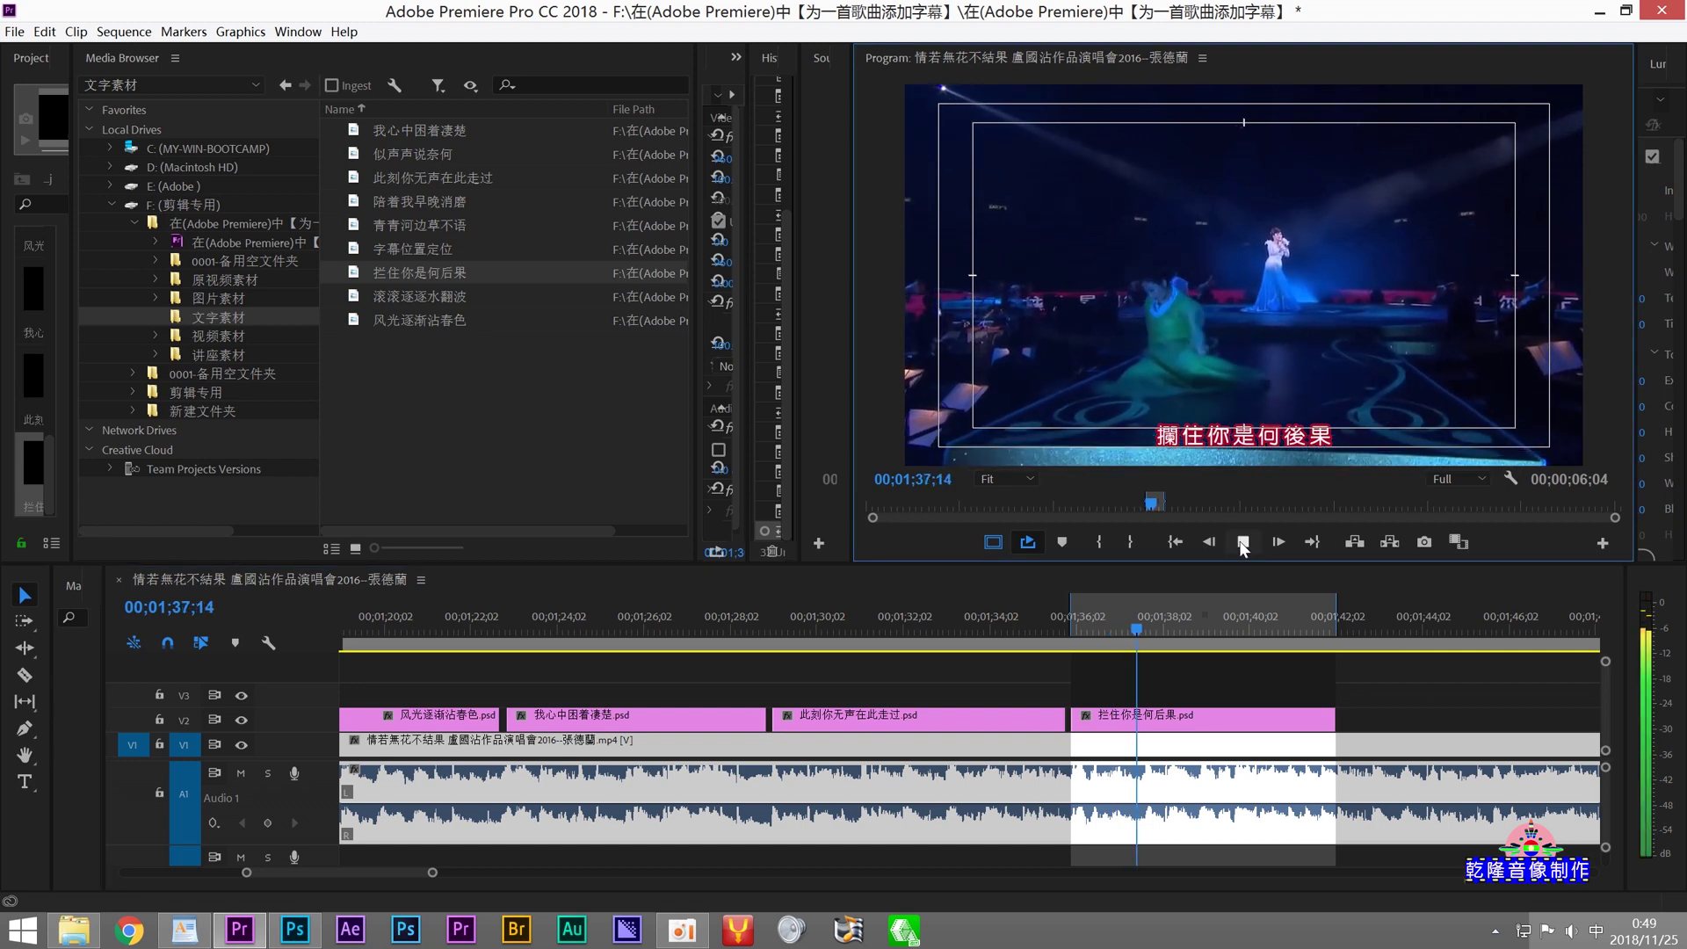
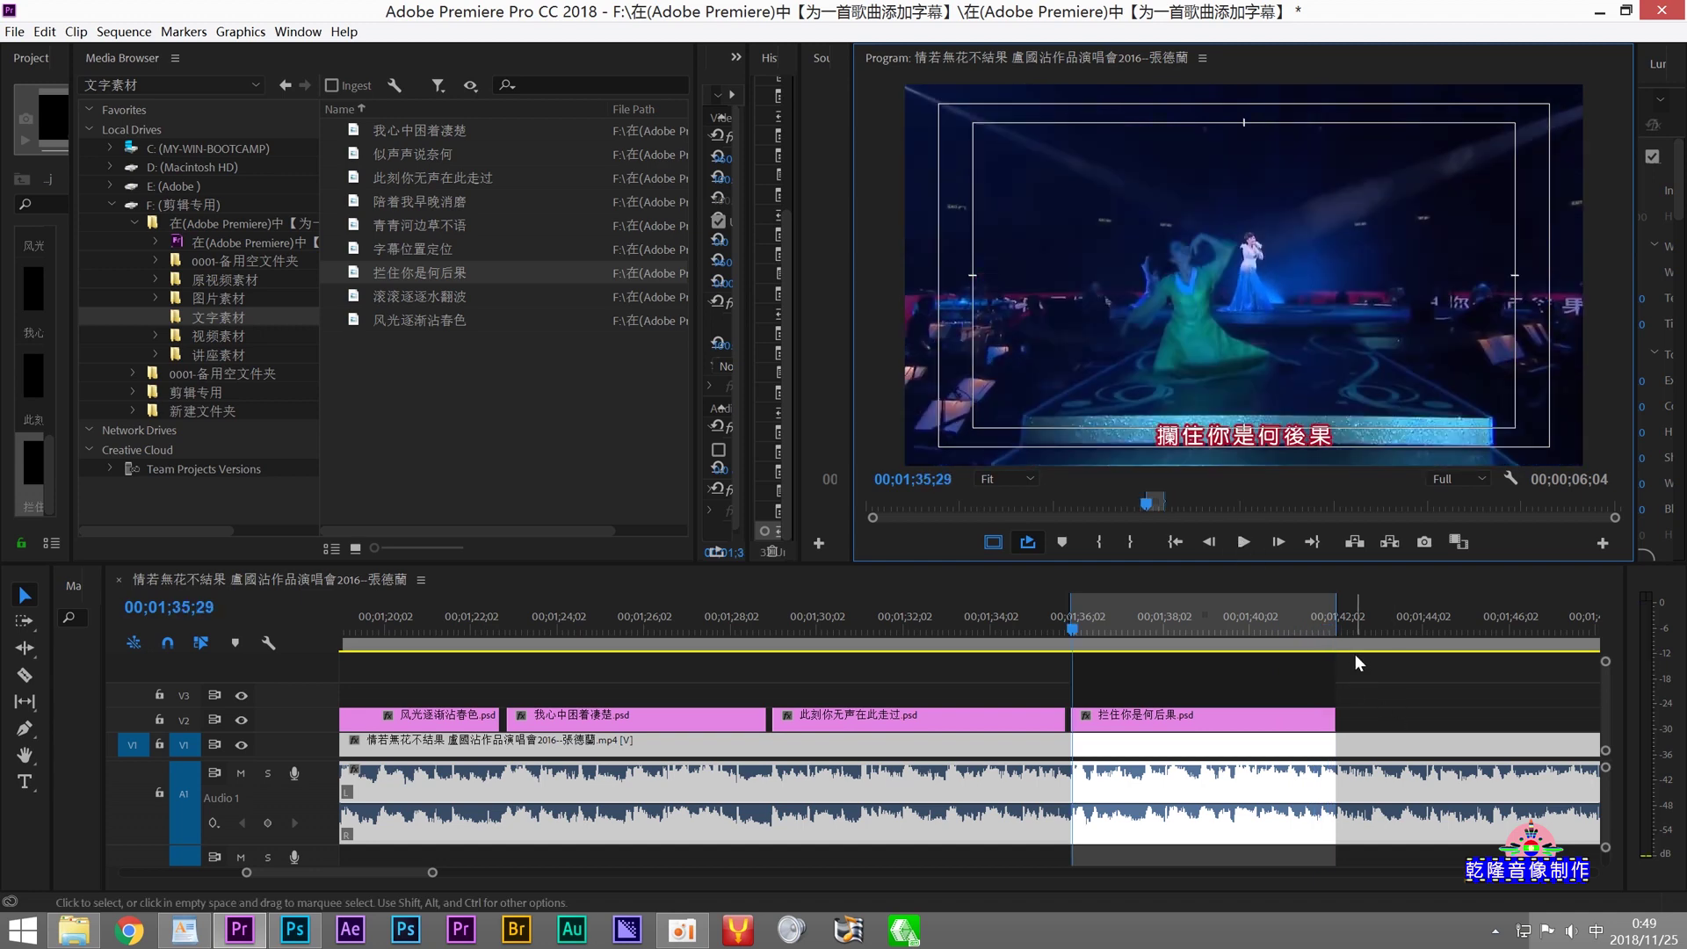
# Step: Mark the next sung line's range from 01;42;27 to 01;48;26 on the timeline
pyautogui.click(1333, 632)
pyautogui.click(1095, 542)
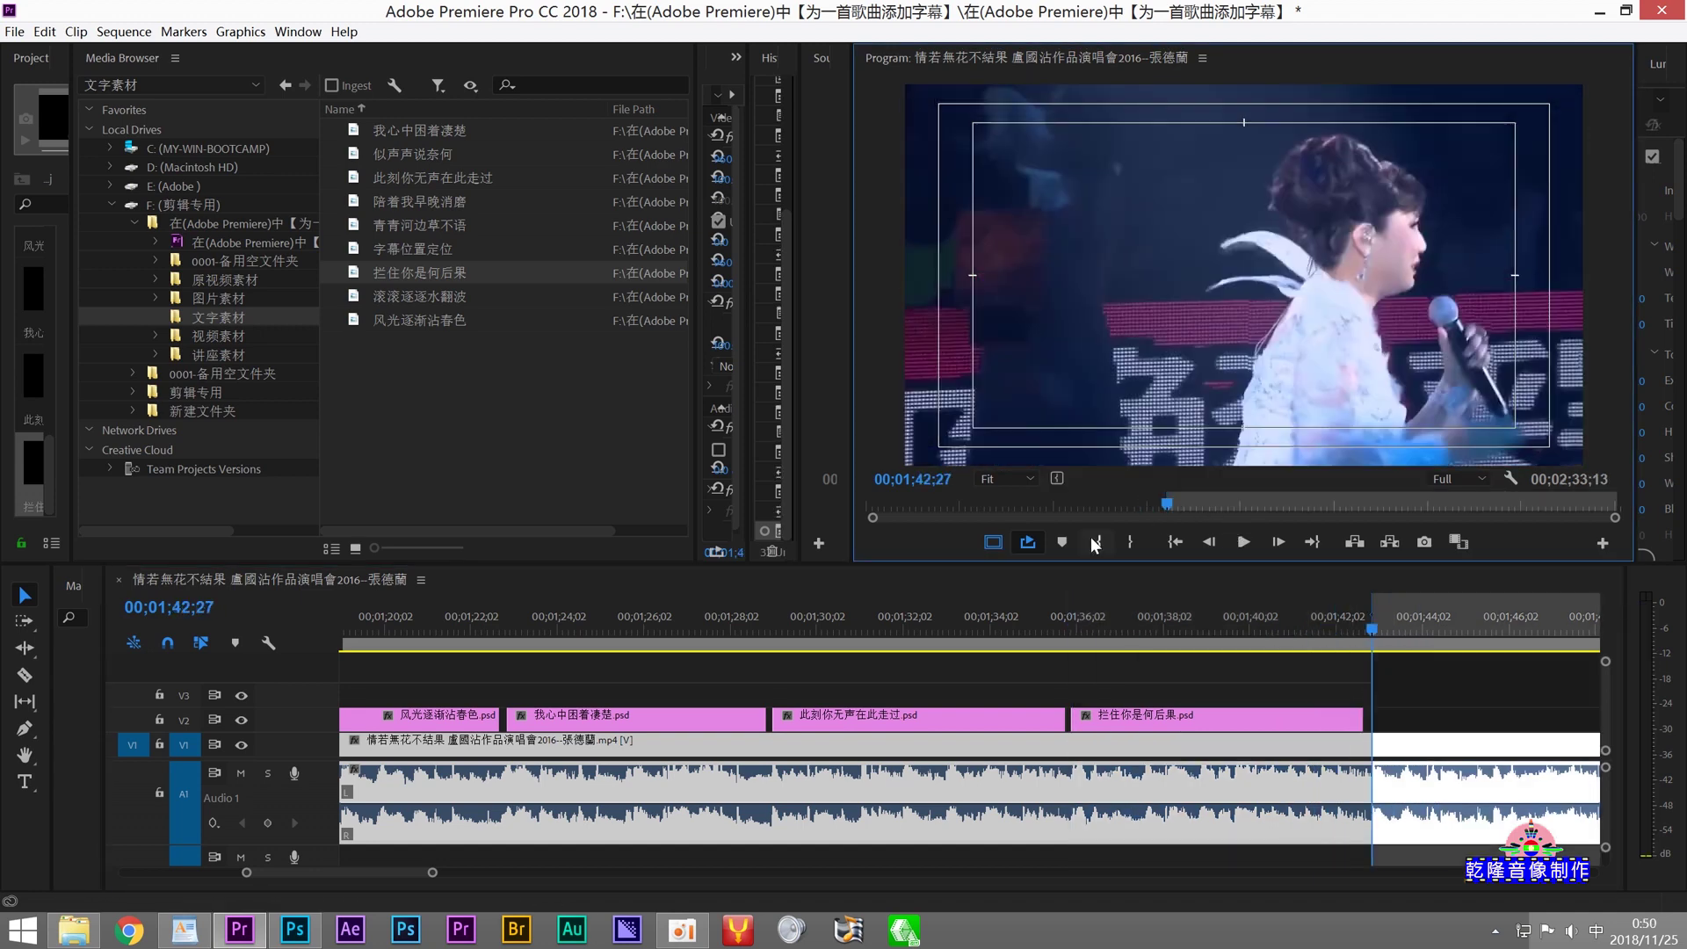
pyautogui.click(1241, 543)
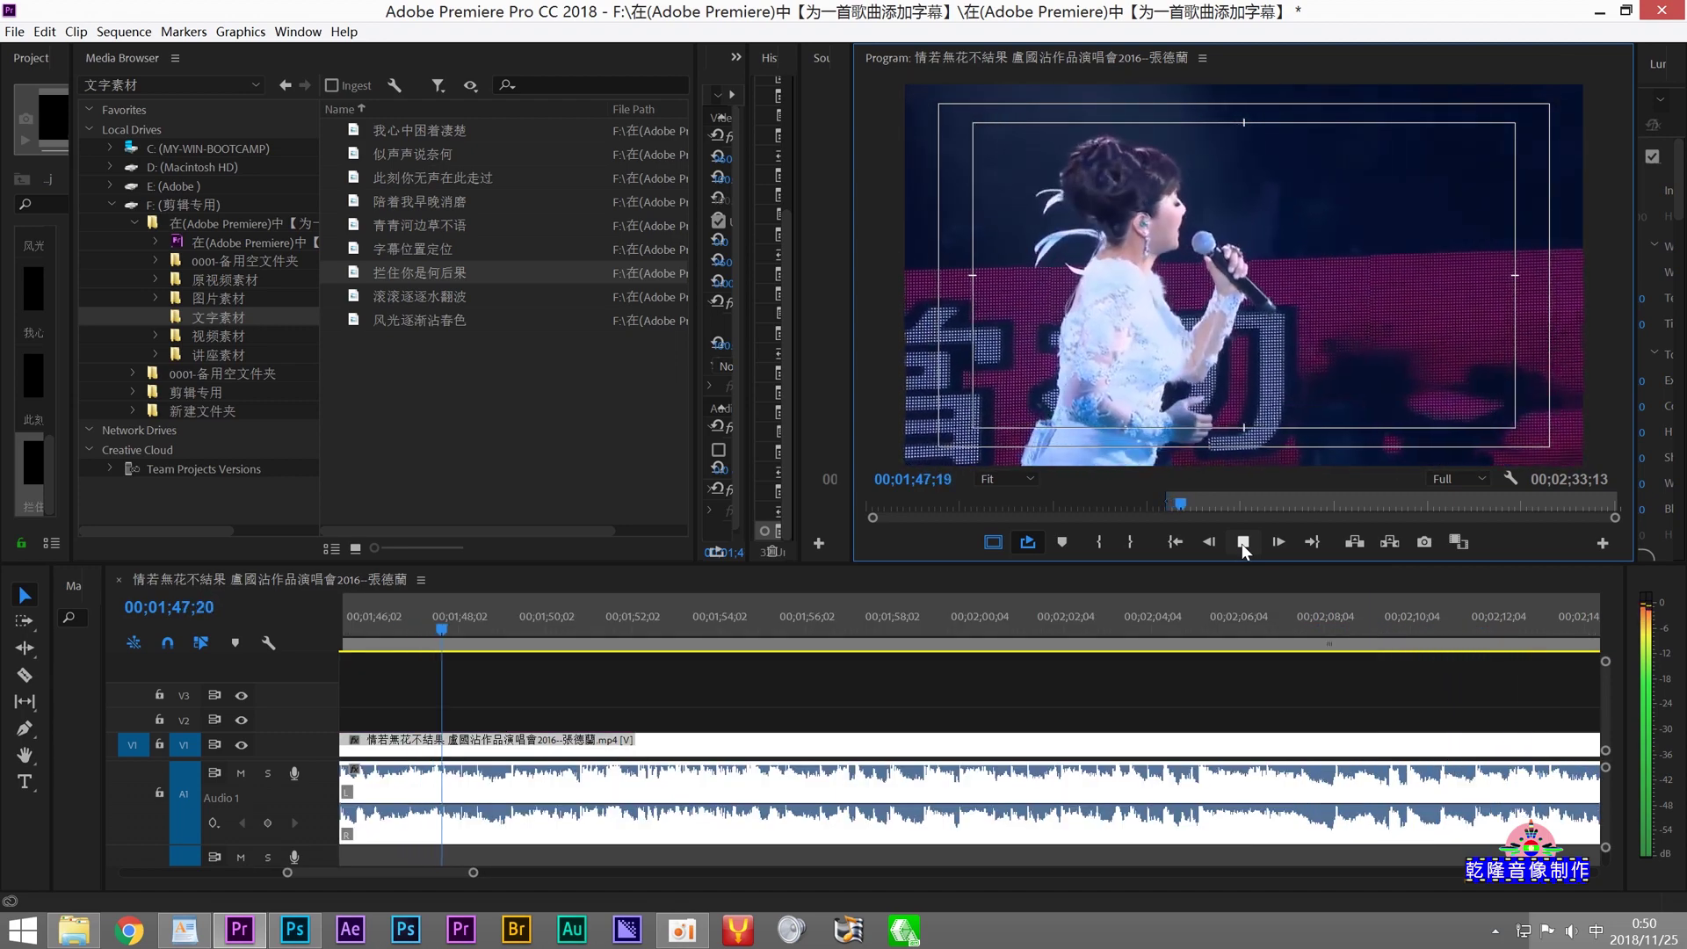
pyautogui.click(1243, 543)
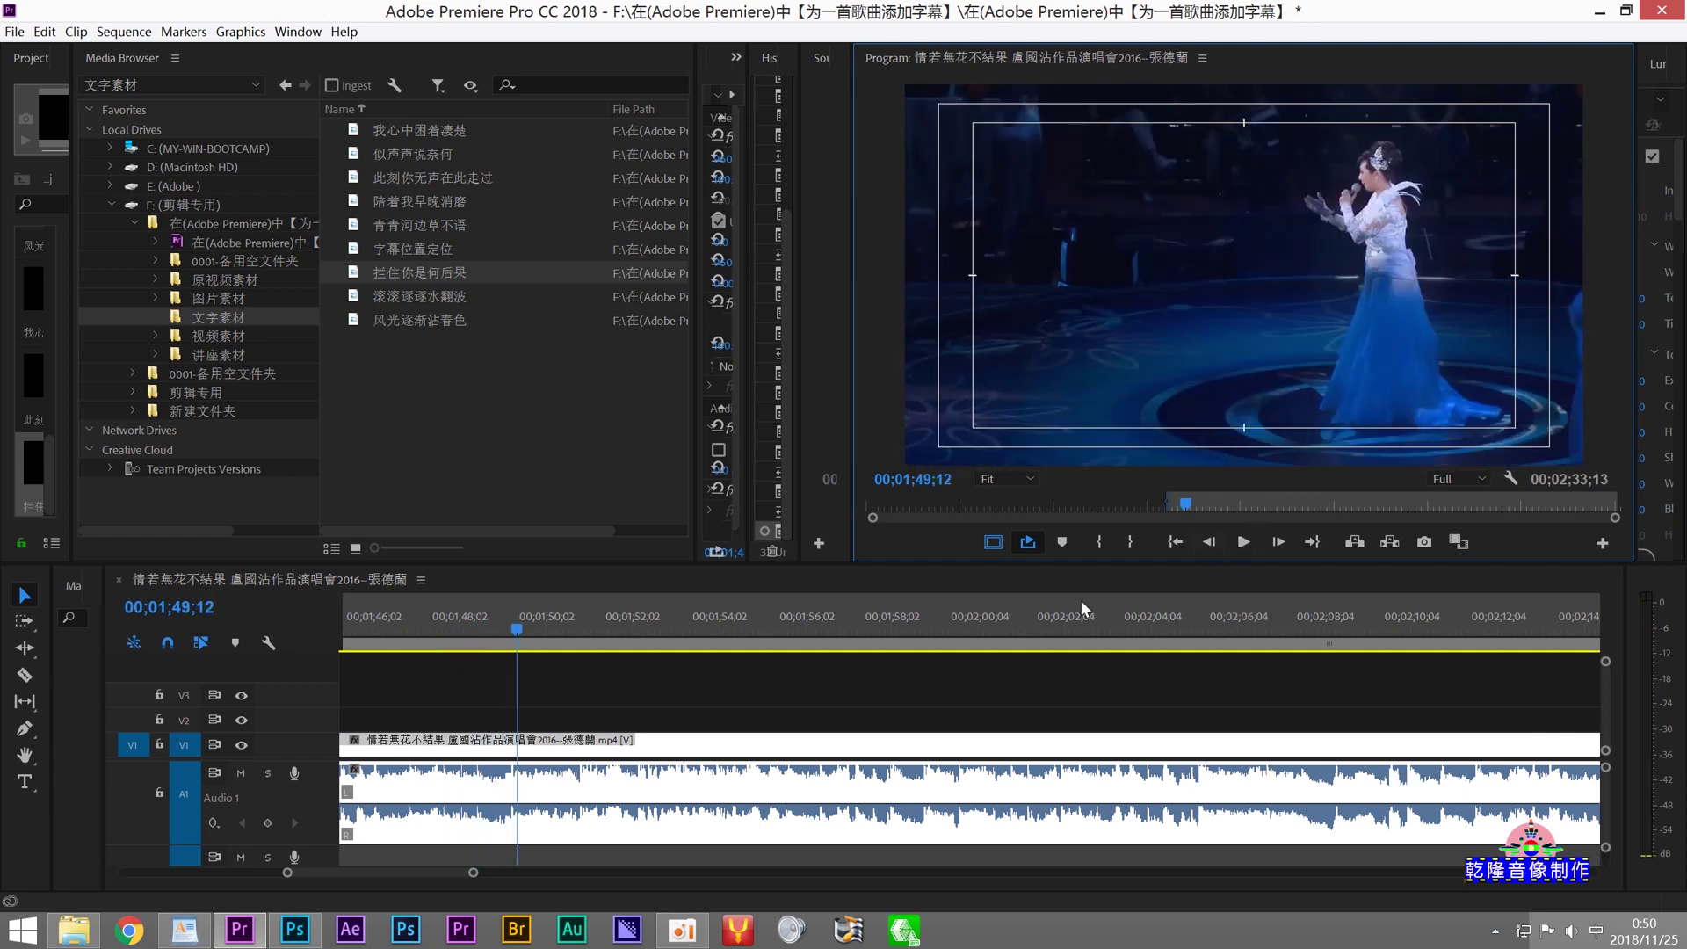
pyautogui.moveTo(517, 628); pyautogui.dragTo(493, 630)
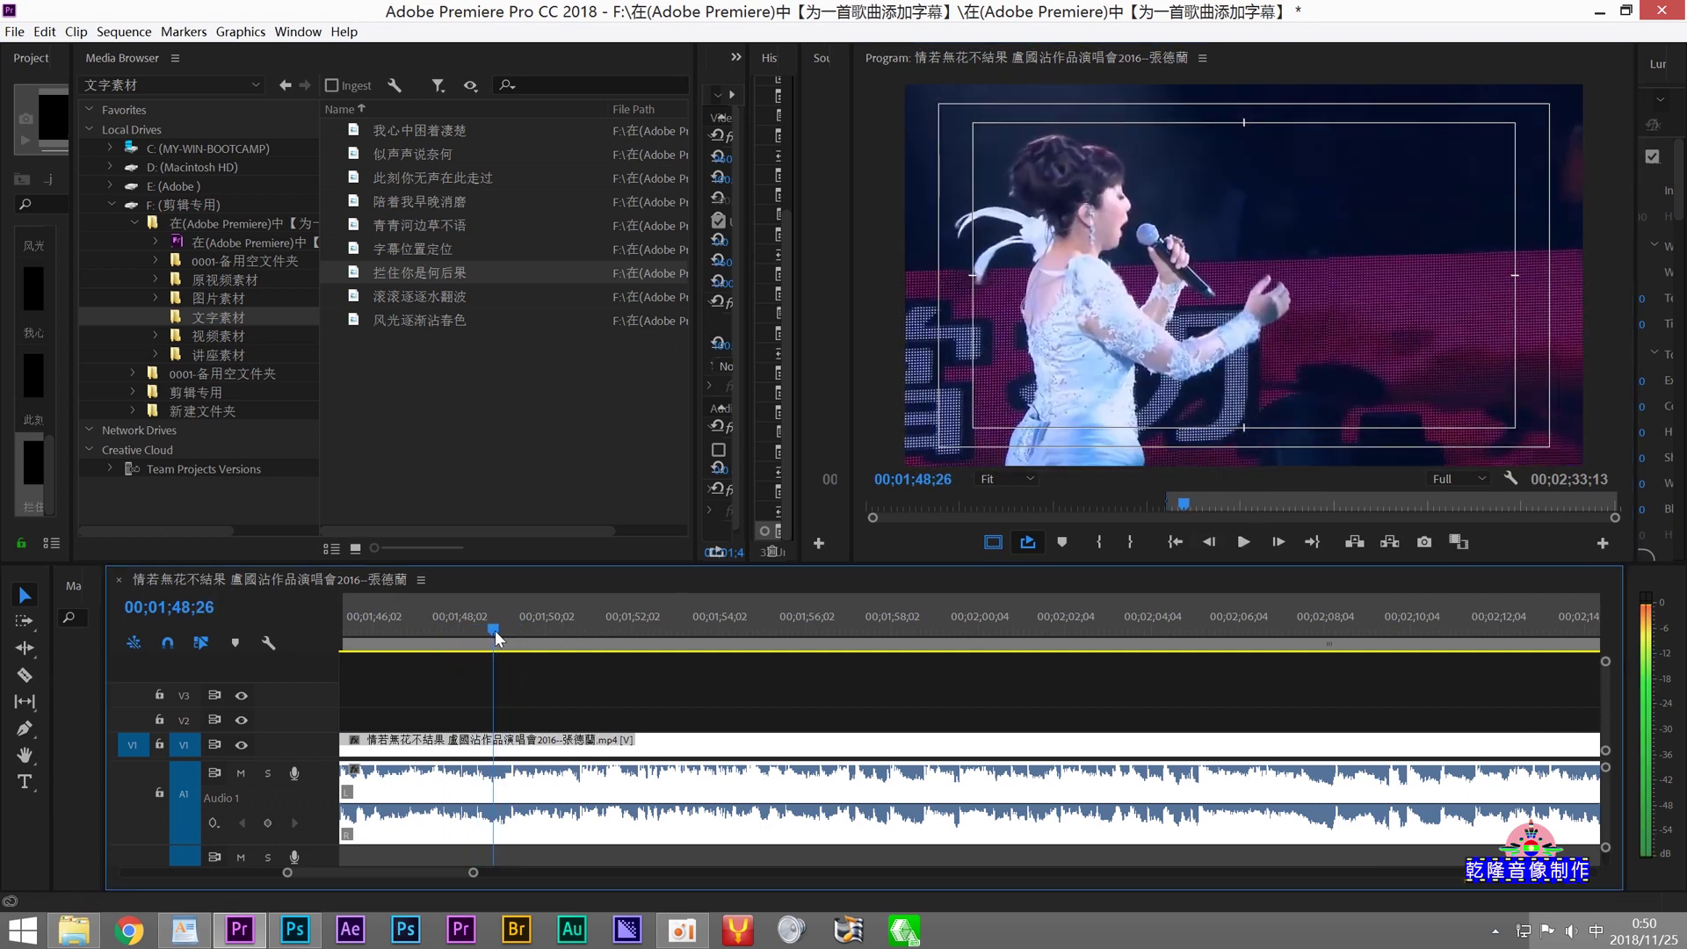
pyautogui.click(1130, 542)
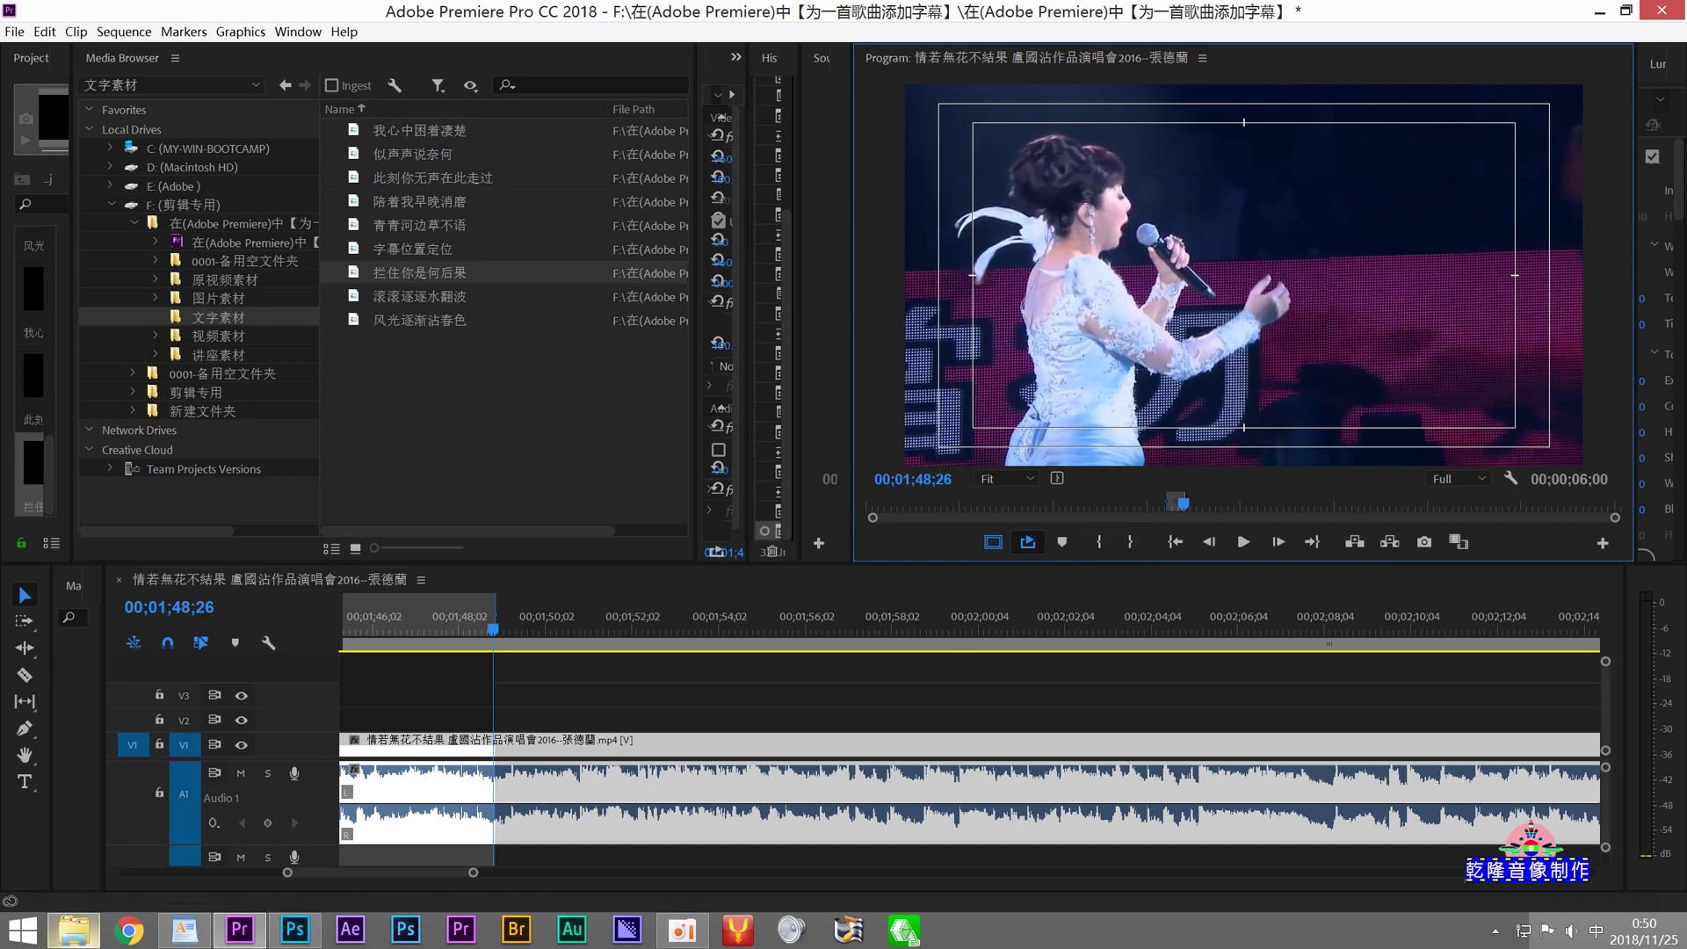
pyautogui.click(185, 930)
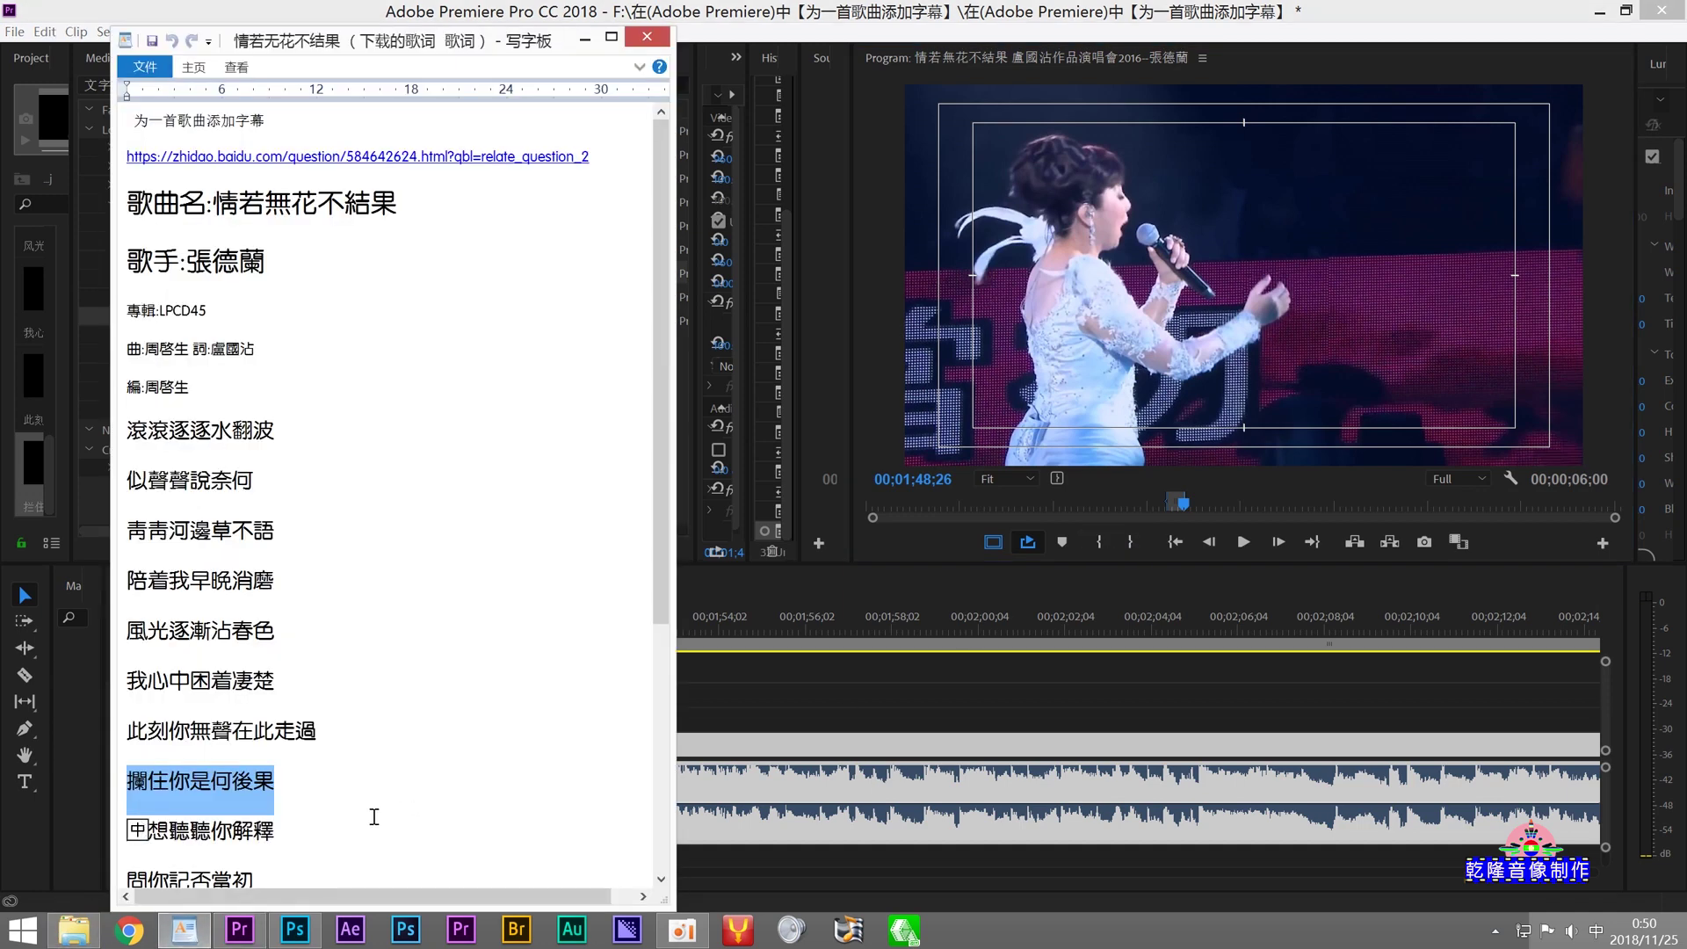
# Step: Copy the lyric line 我想聽聽你解釋 from the WordPad lyrics document
pyautogui.moveTo(278, 831); pyautogui.dragTo(122, 830)
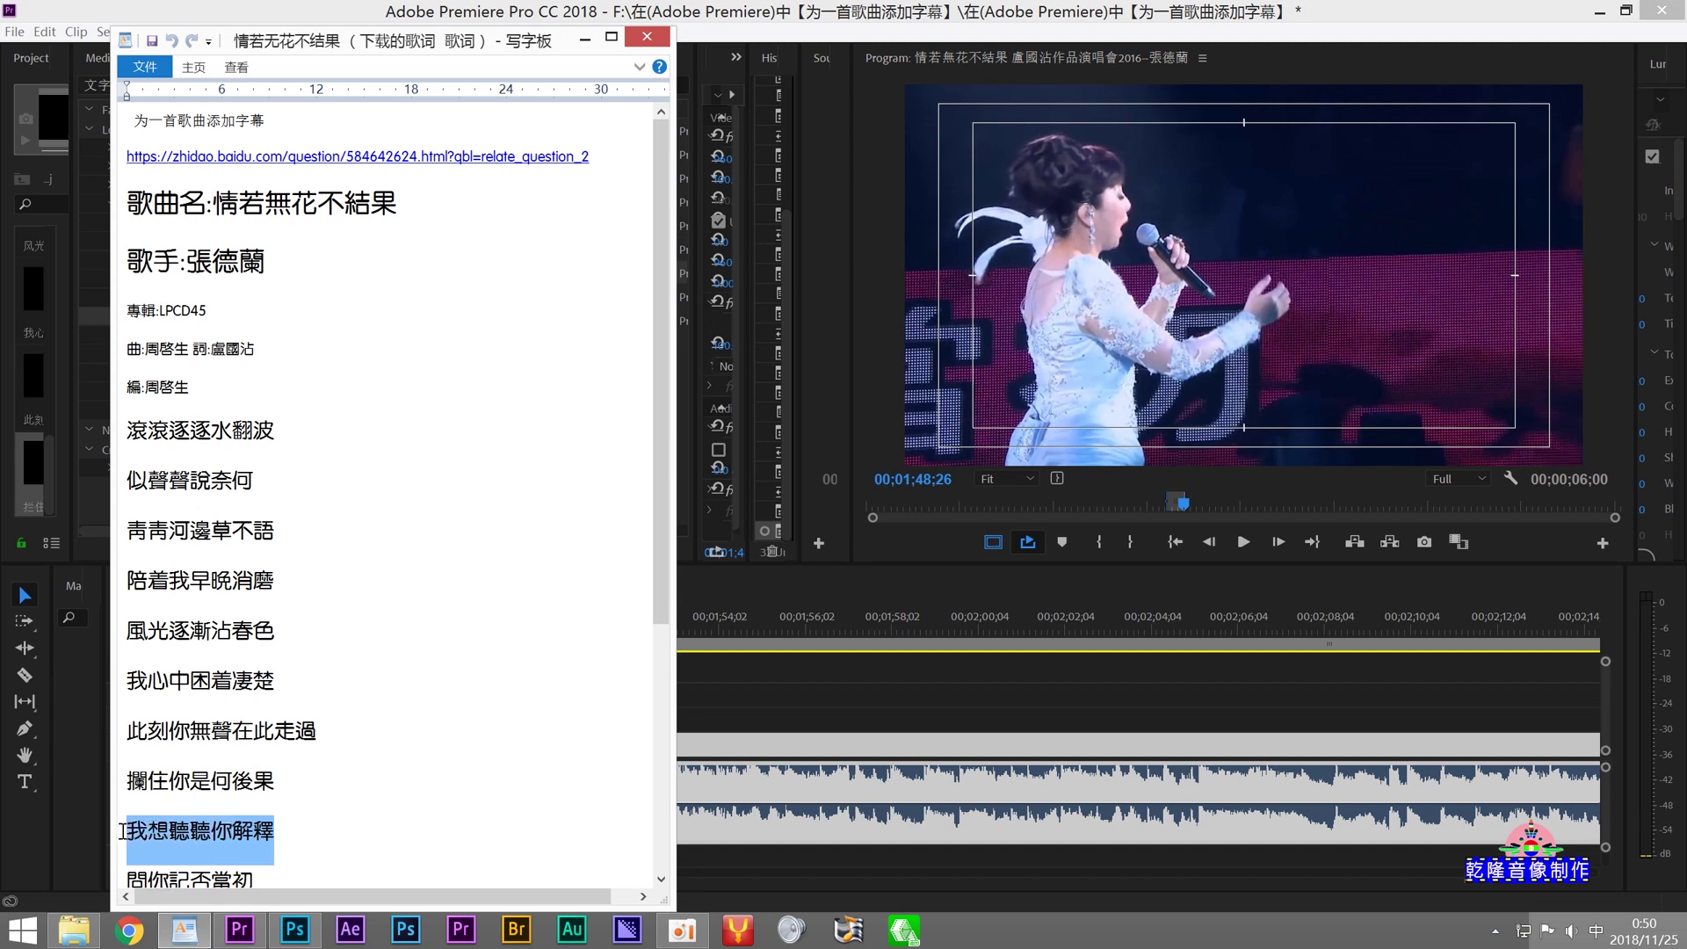
pyautogui.rightClick(156, 834)
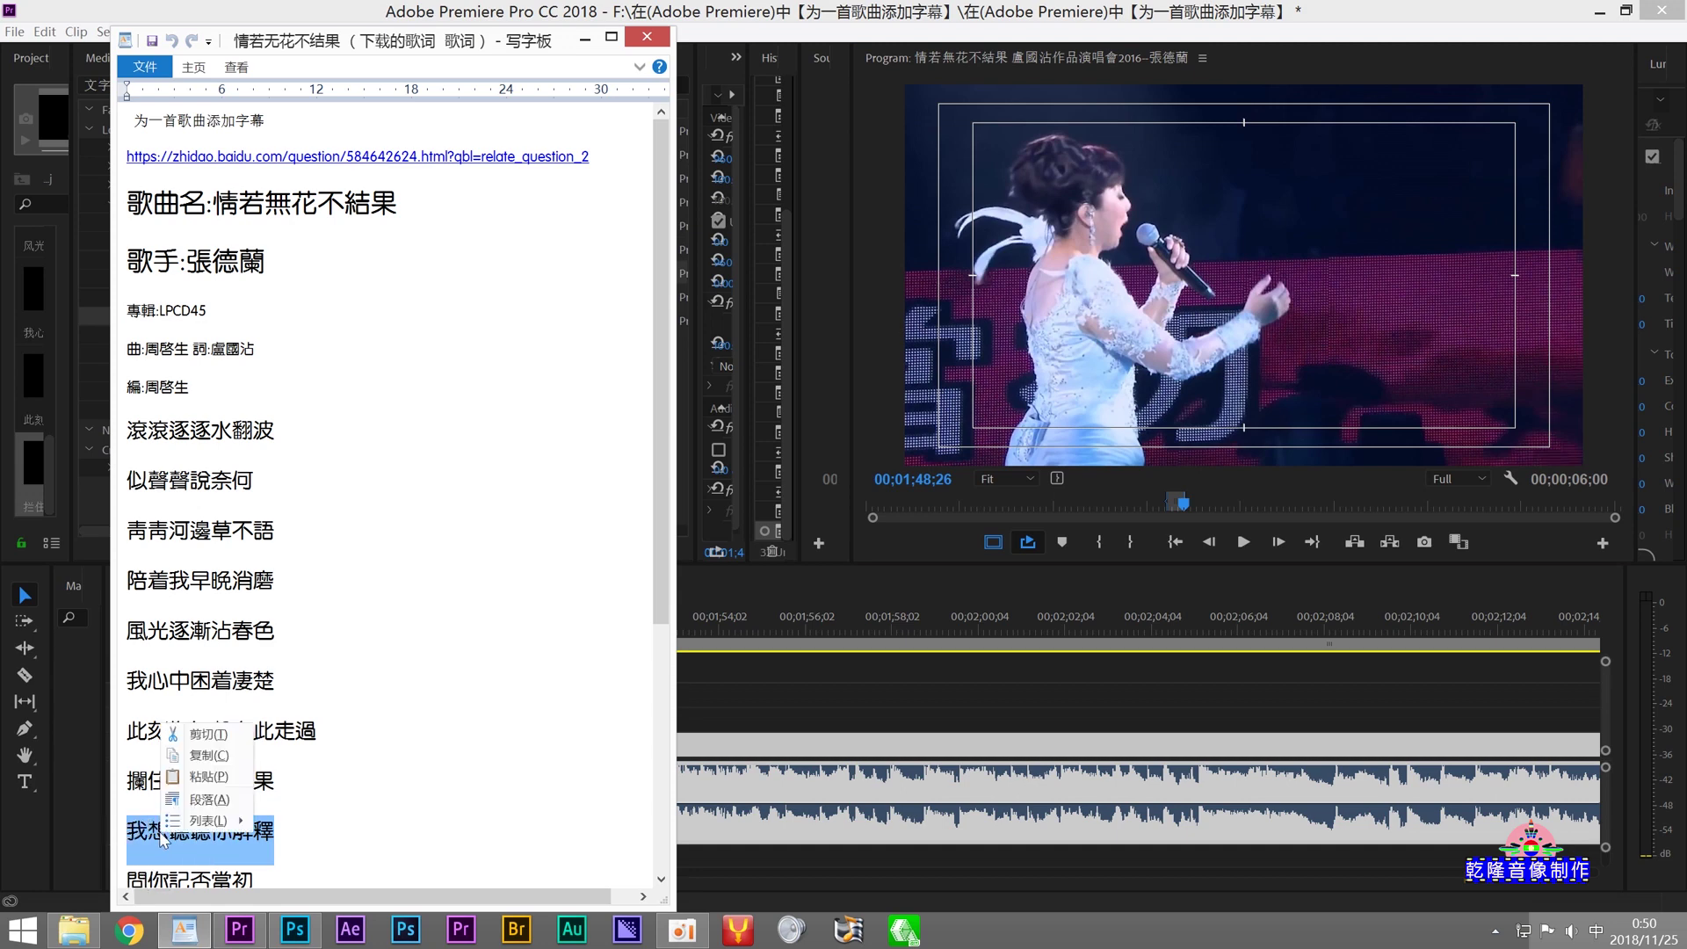
pyautogui.click(204, 756)
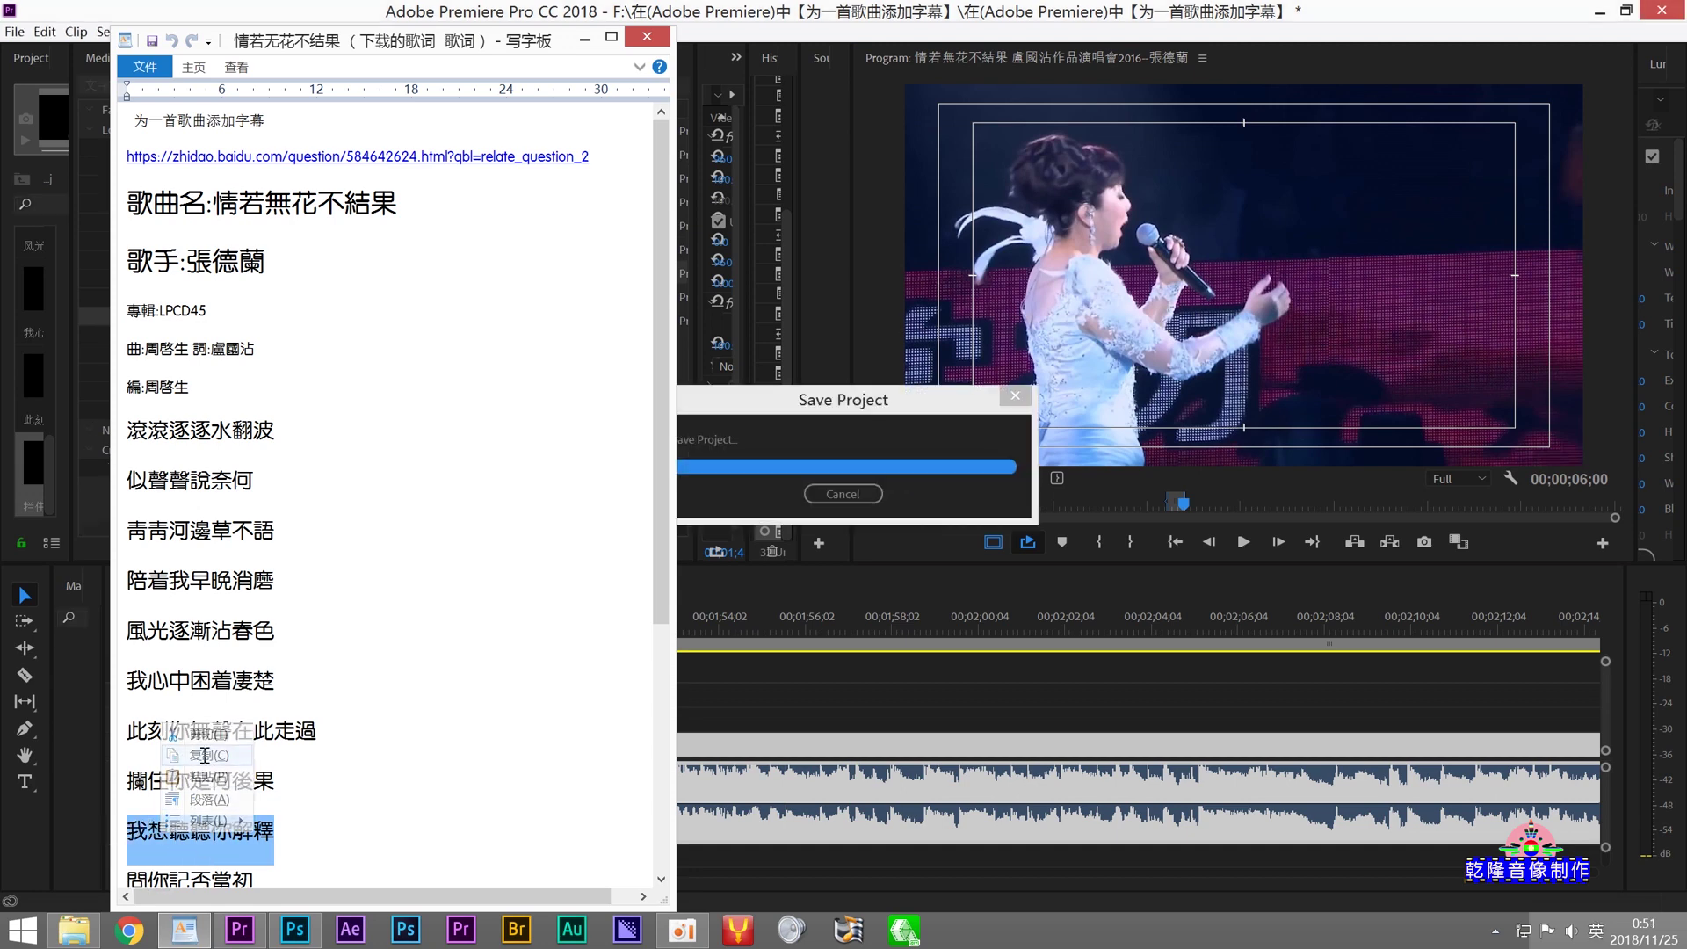
pyautogui.click(288, 938)
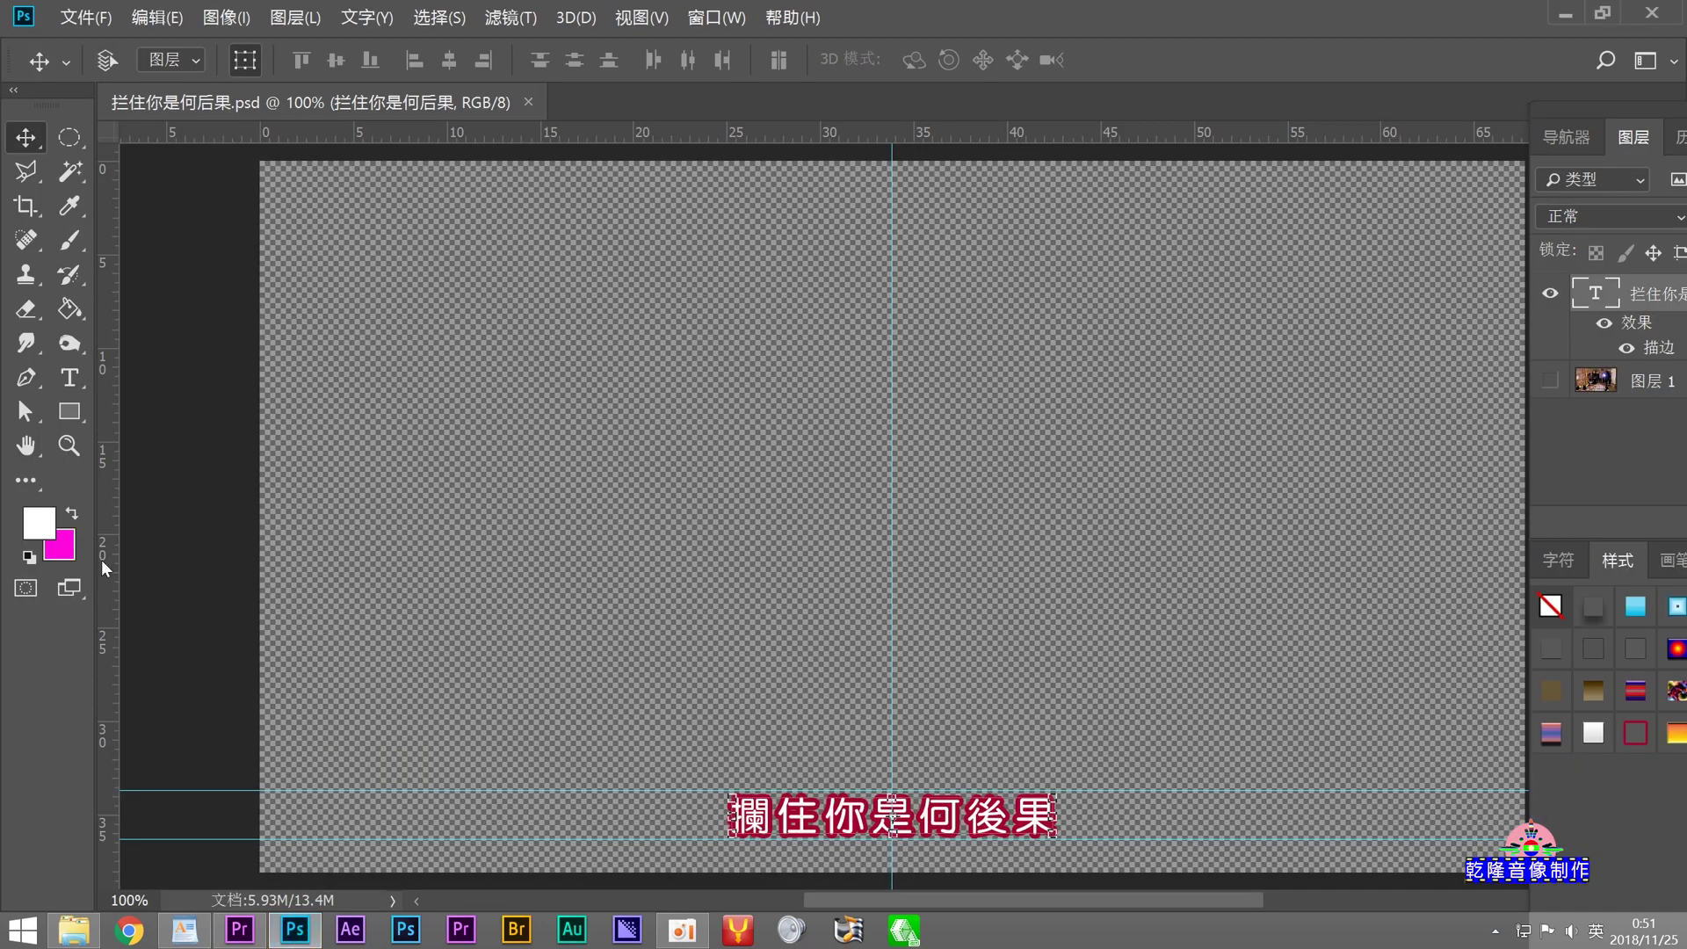
# Step: Replace the subtitle text 攔住你是何後果 with the pasted line 我想聽聽你解釋
pyautogui.click(71, 385)
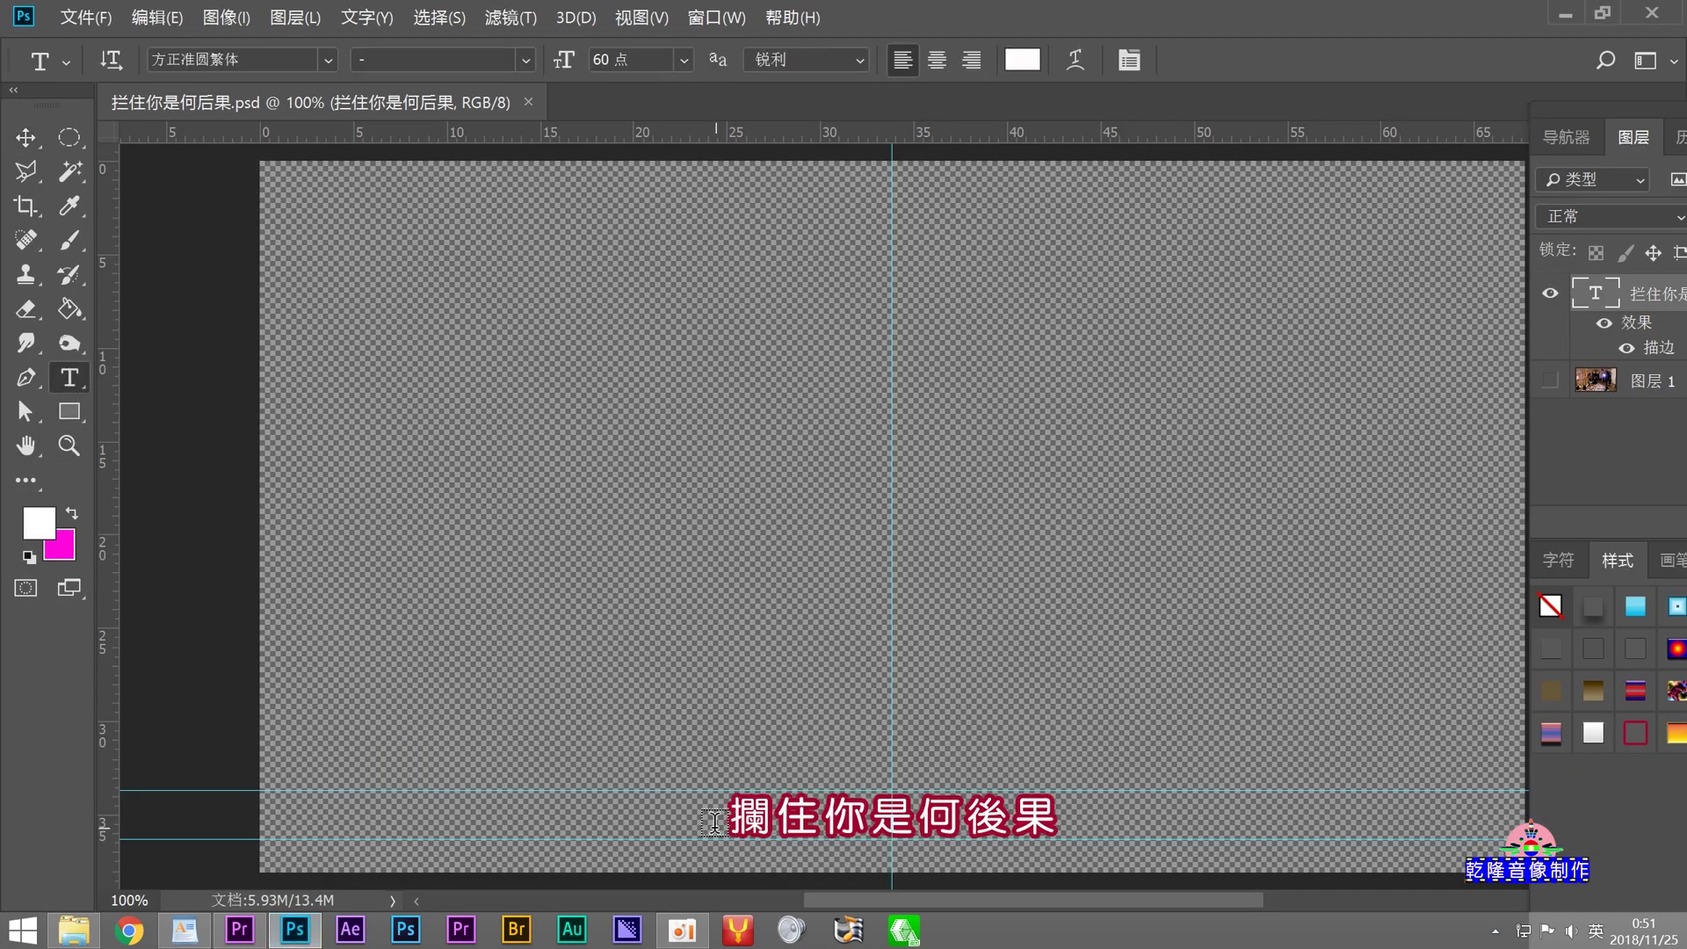
pyautogui.moveTo(736, 815); pyautogui.dragTo(1220, 856)
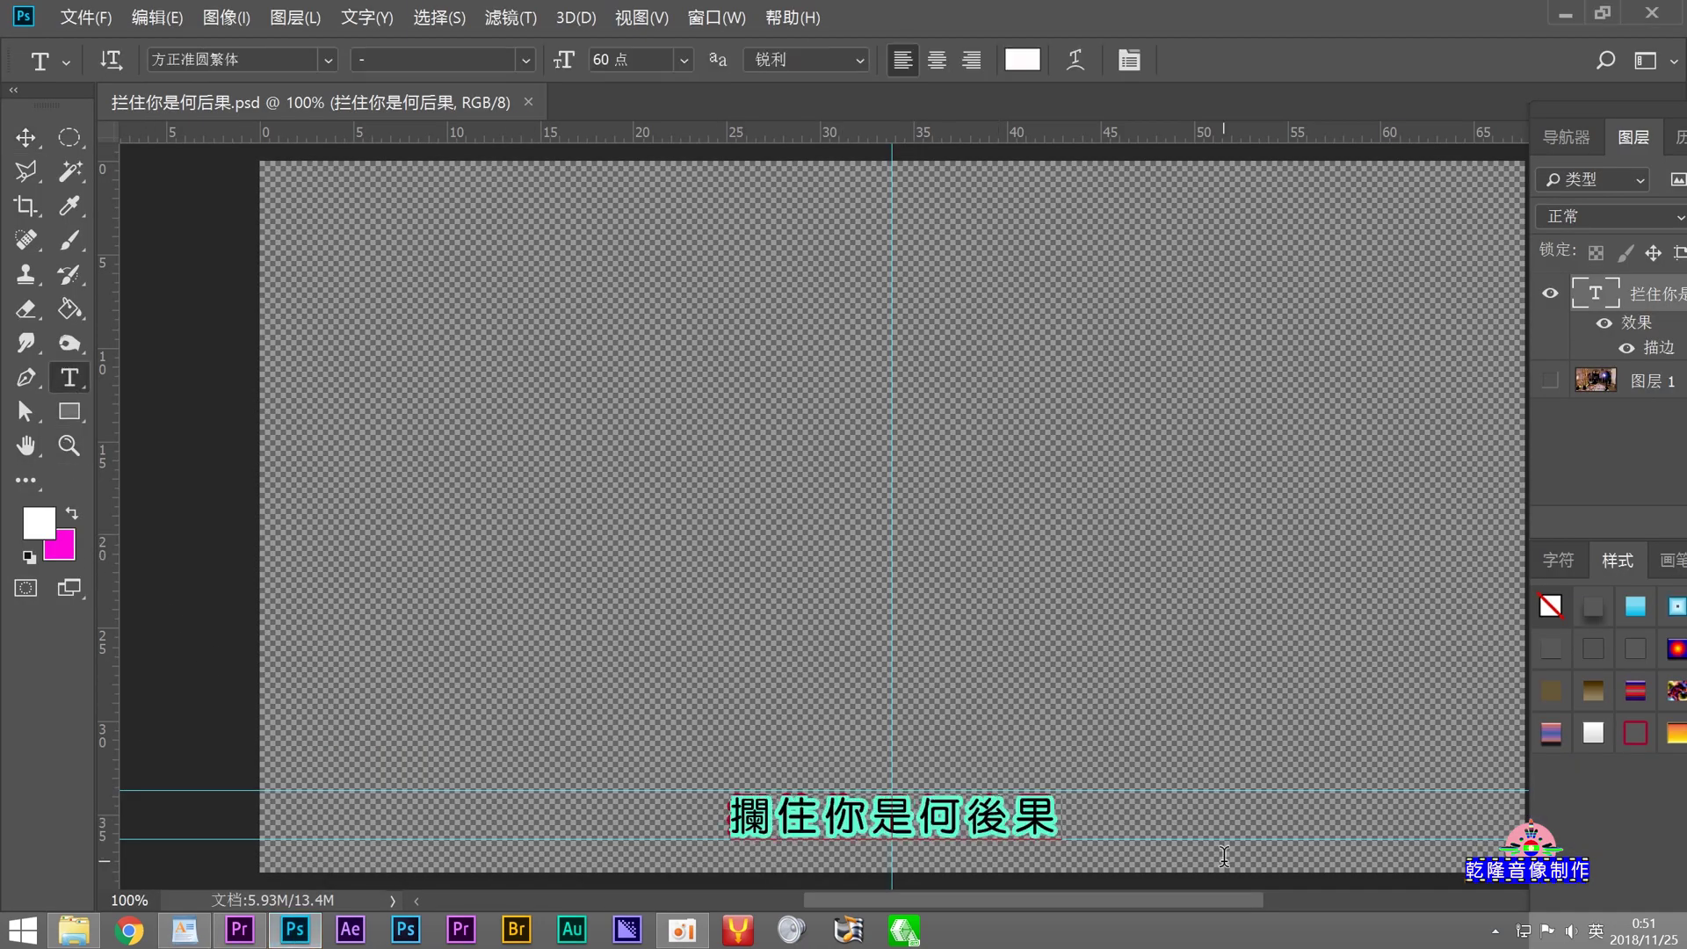
pyautogui.rightClick(865, 813)
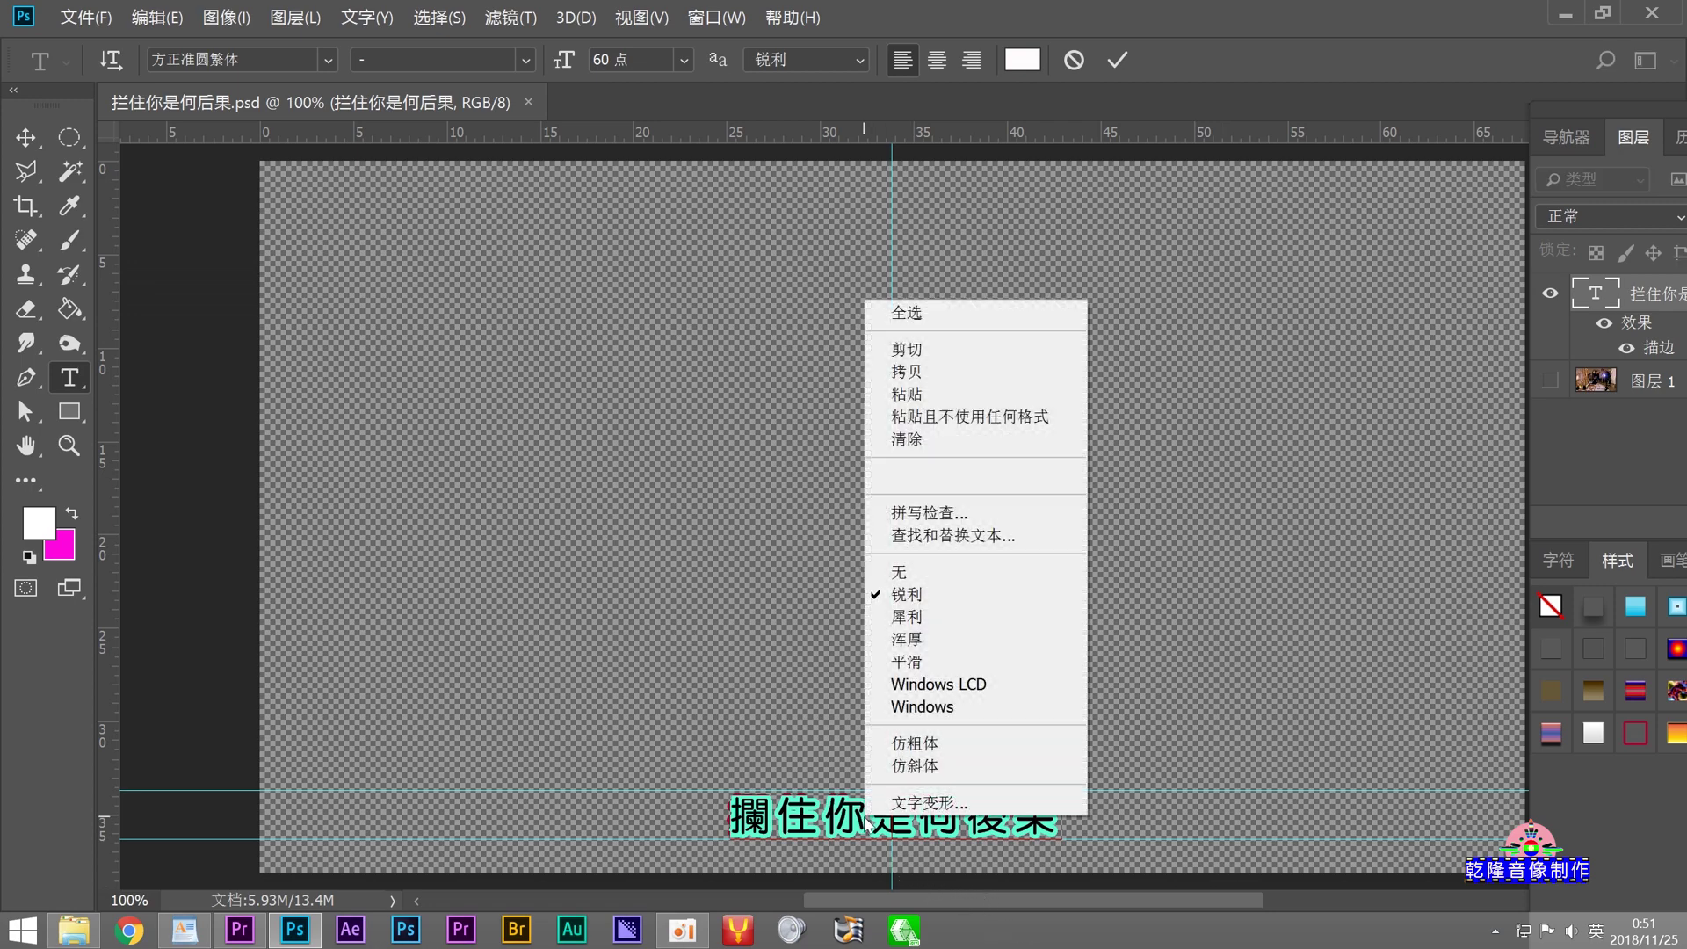
pyautogui.click(964, 395)
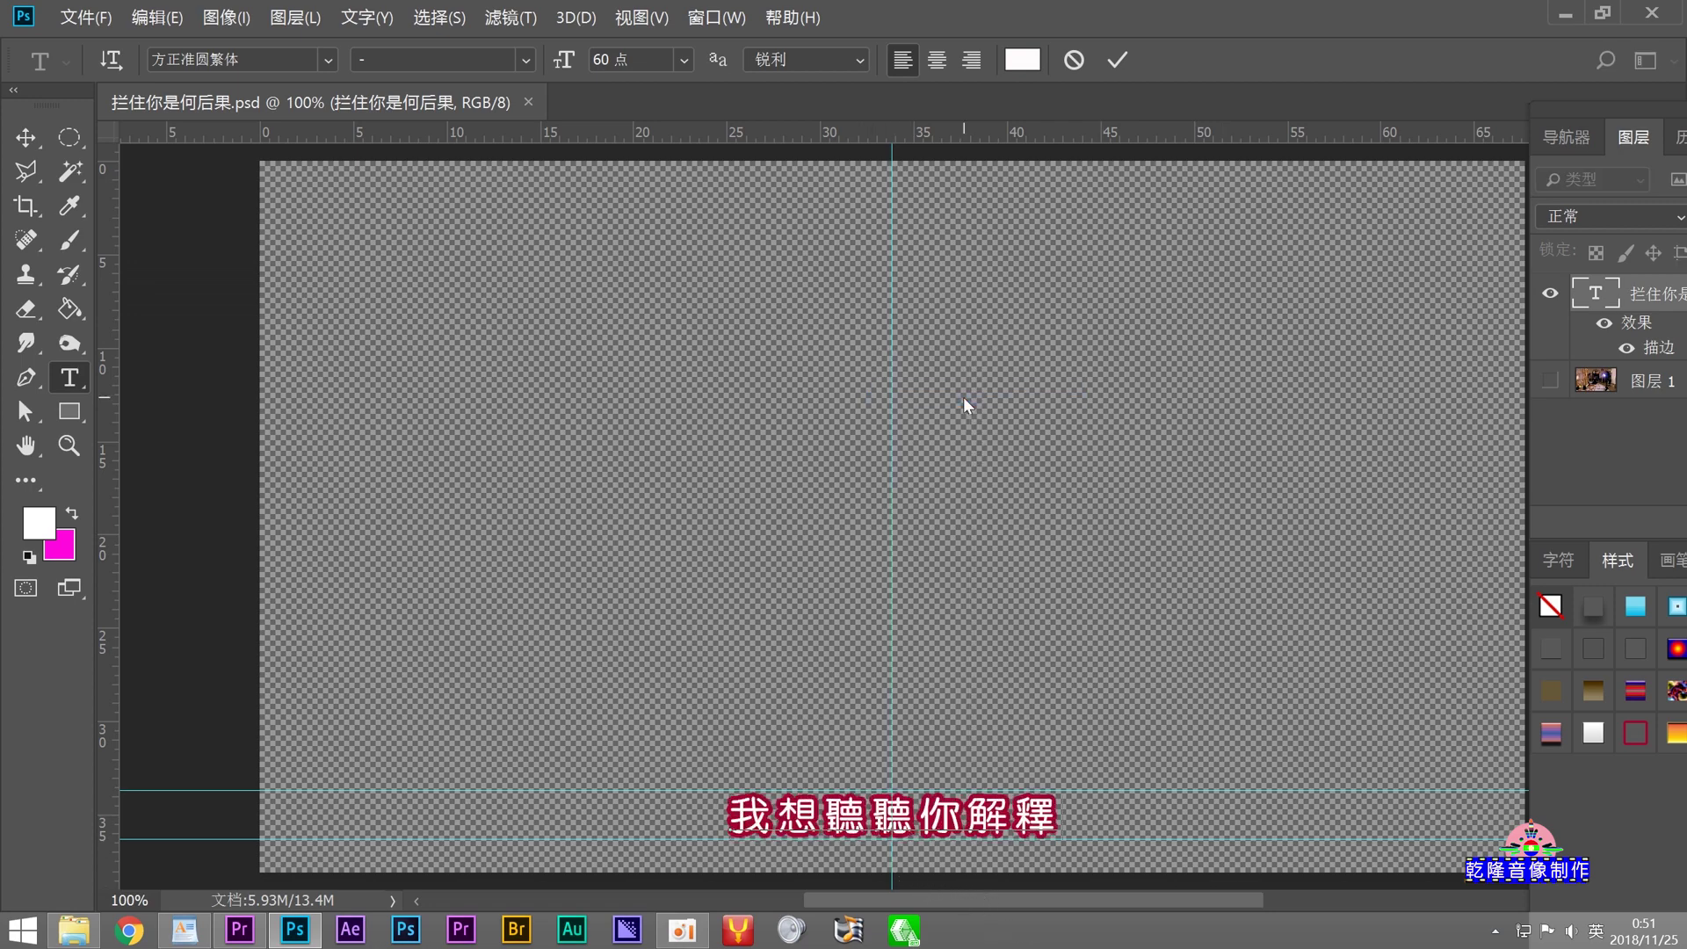
pyautogui.click(26, 137)
# Step: Save the subtitle as a new PSD named 我想听听你解释.psd
pyautogui.click(71, 17)
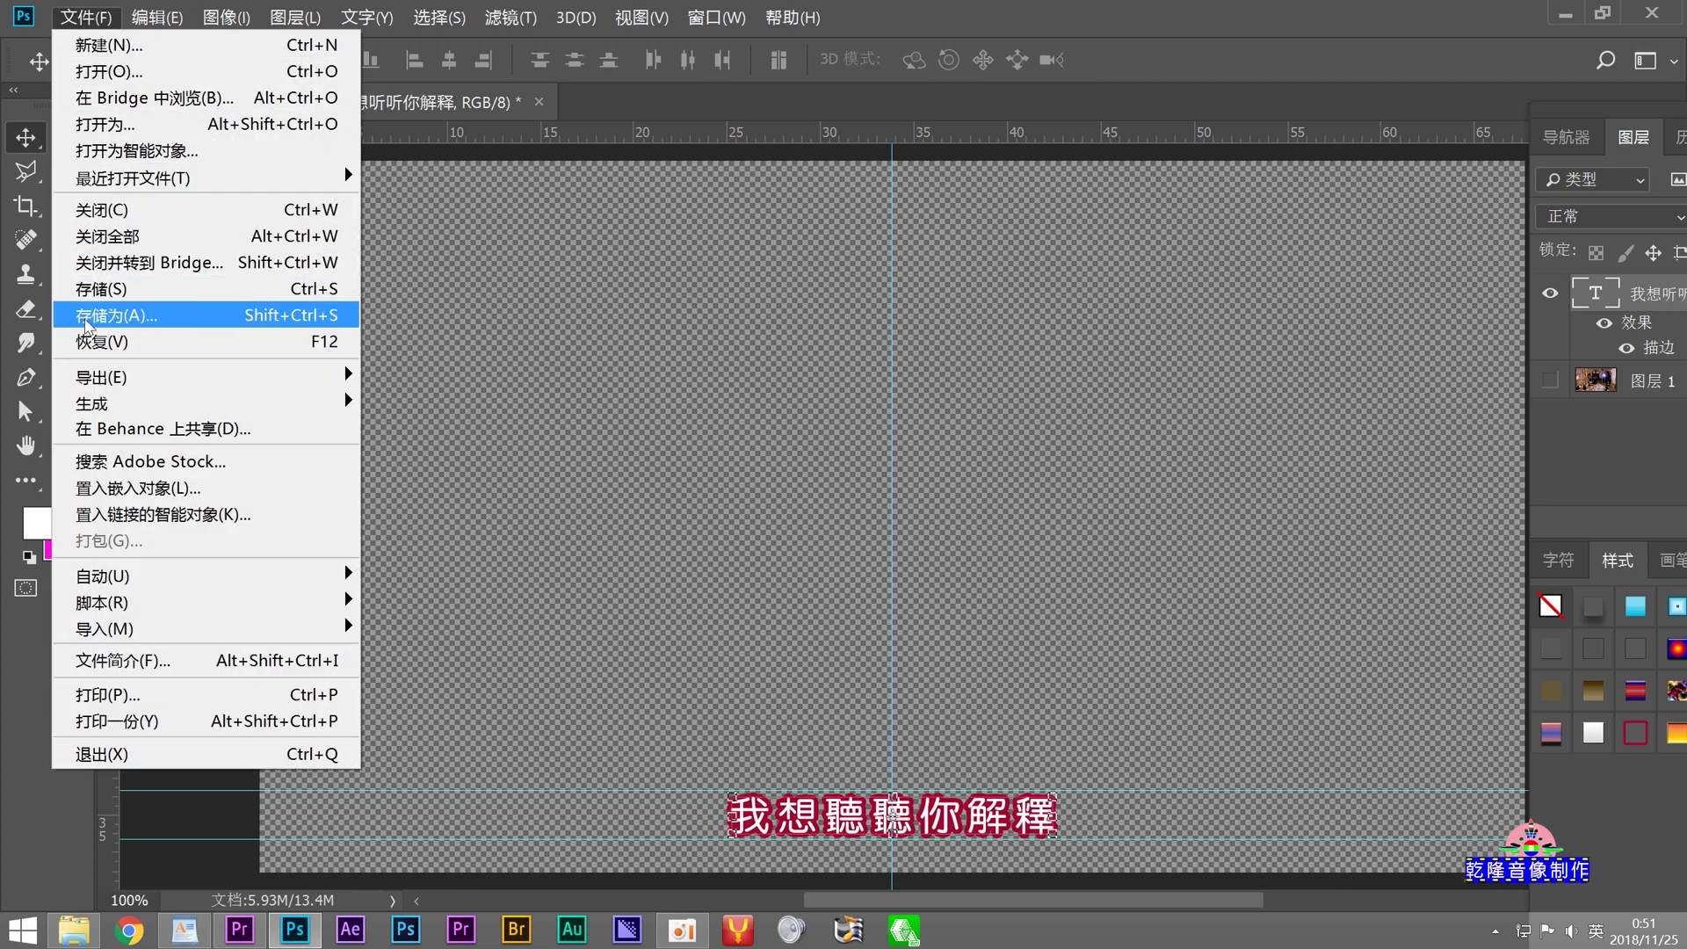
pyautogui.click(84, 316)
pyautogui.rightClick(161, 370)
pyautogui.click(193, 449)
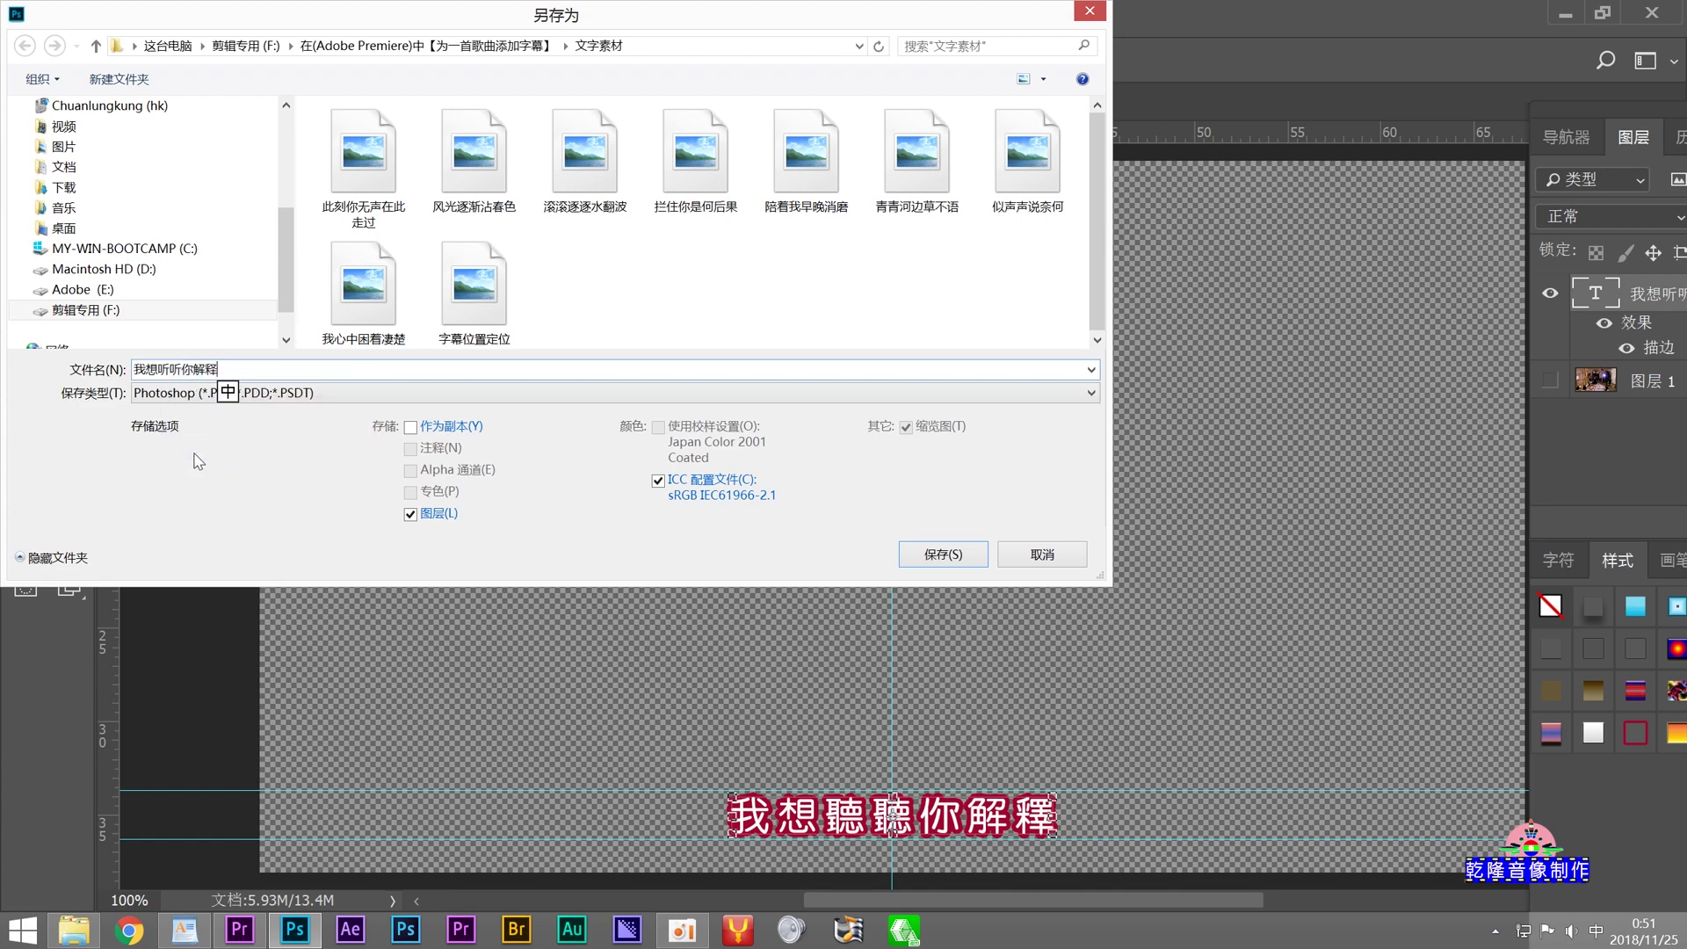
pyautogui.click(938, 563)
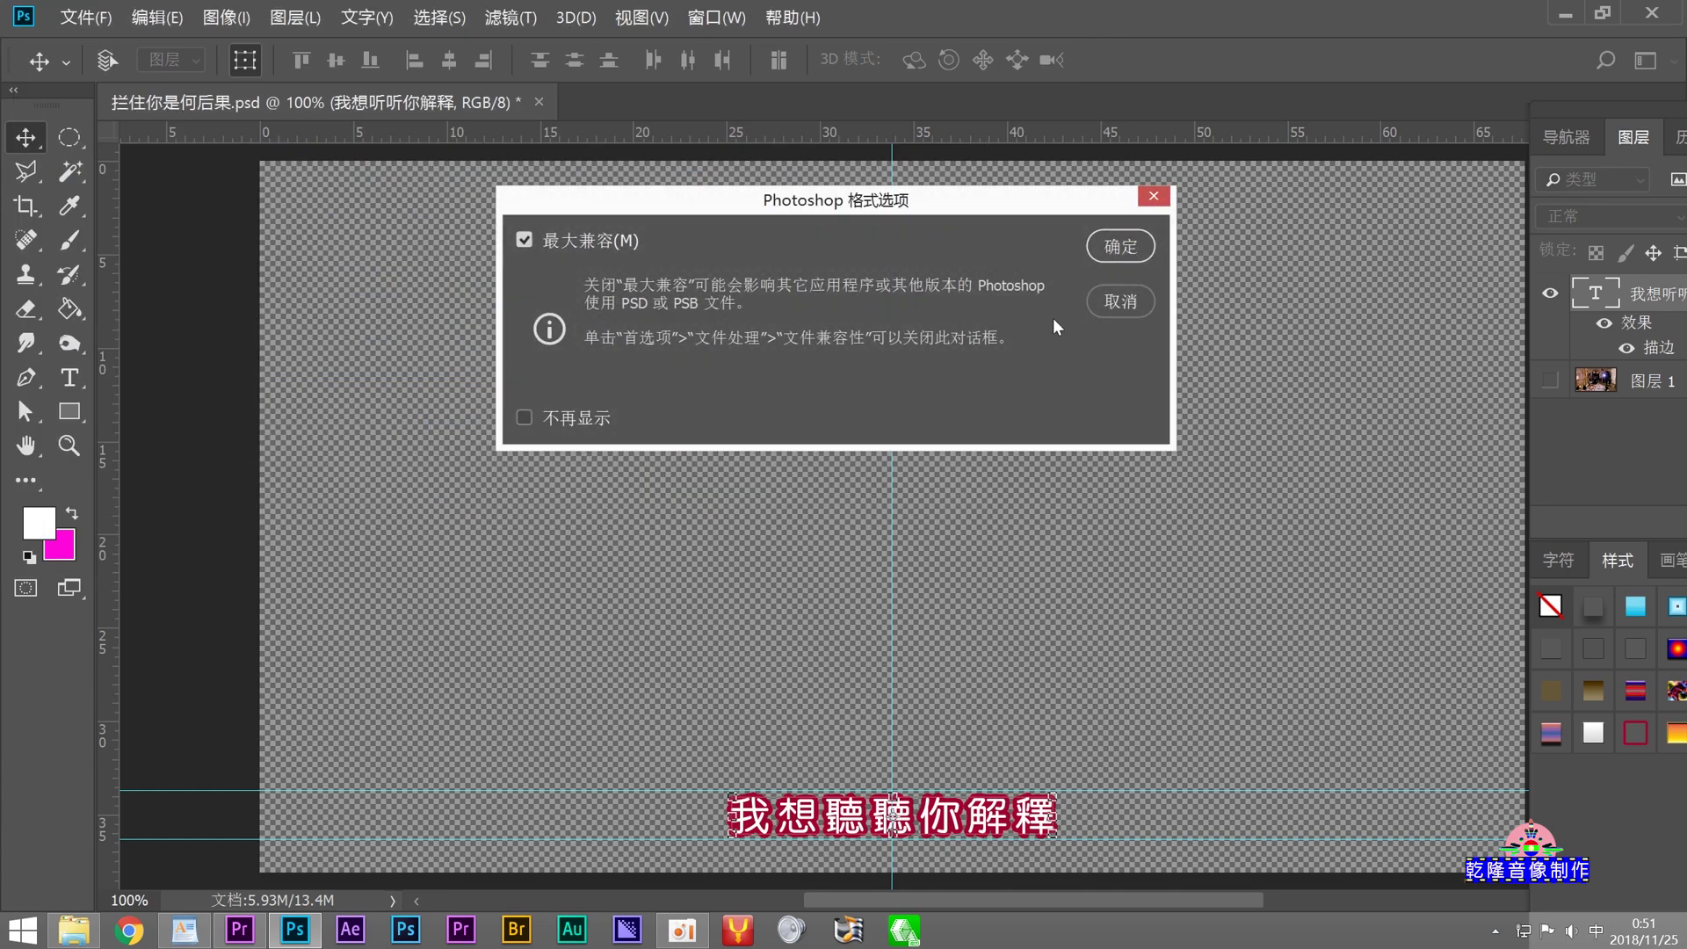
pyautogui.click(1112, 248)
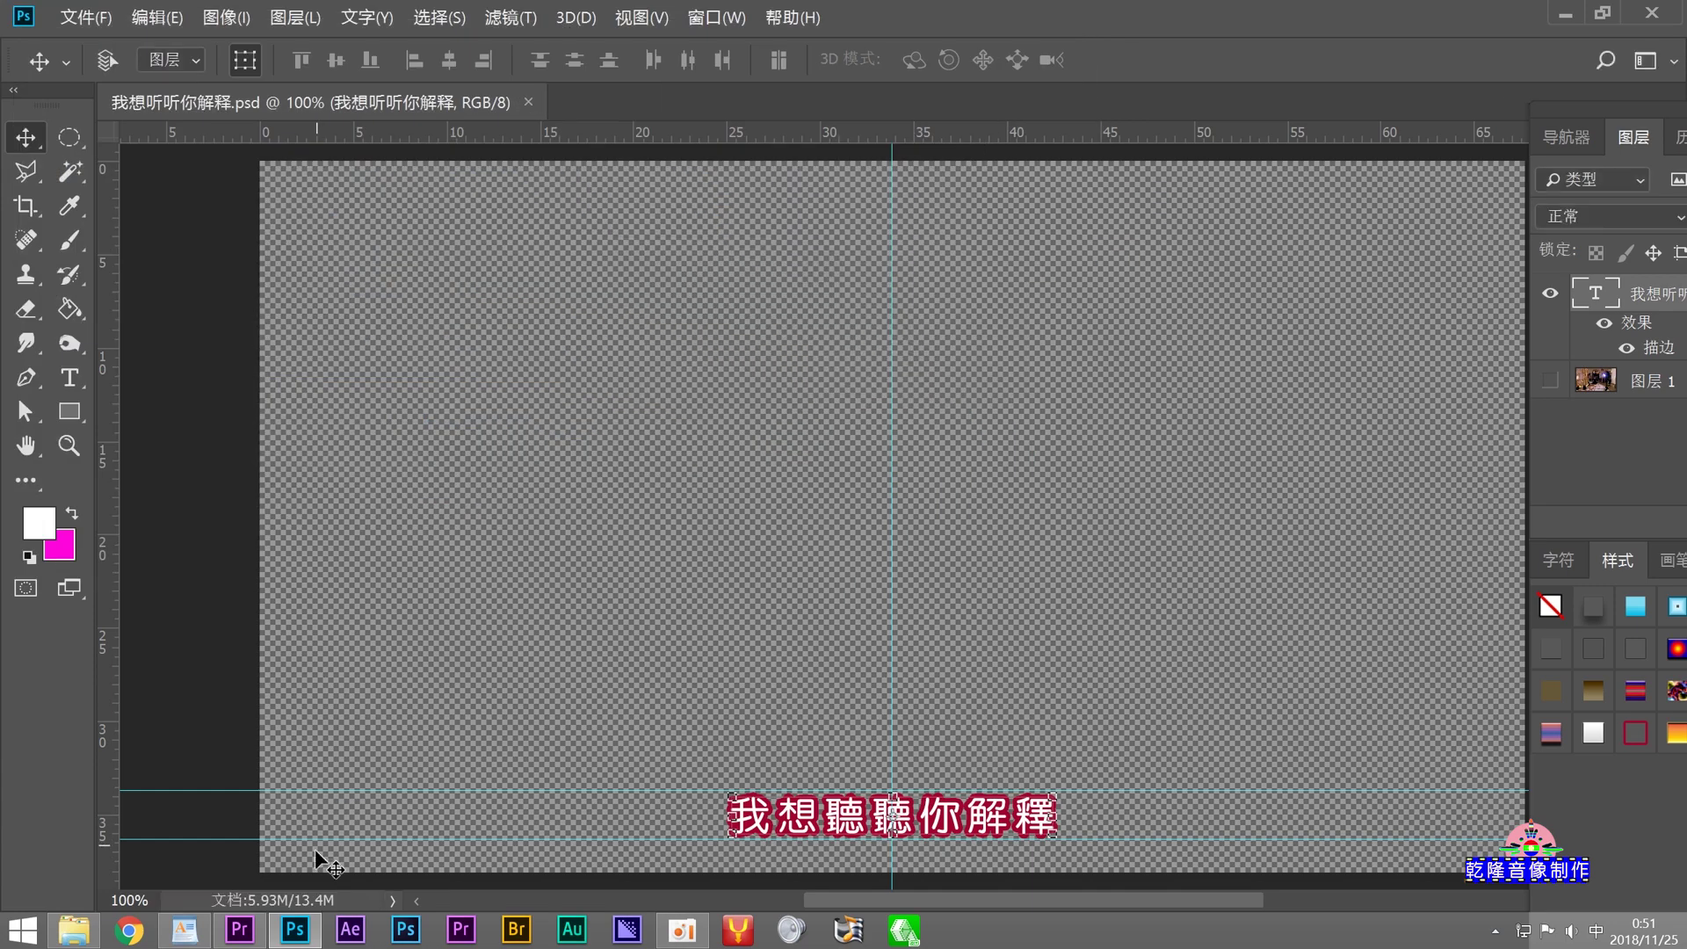
pyautogui.click(237, 929)
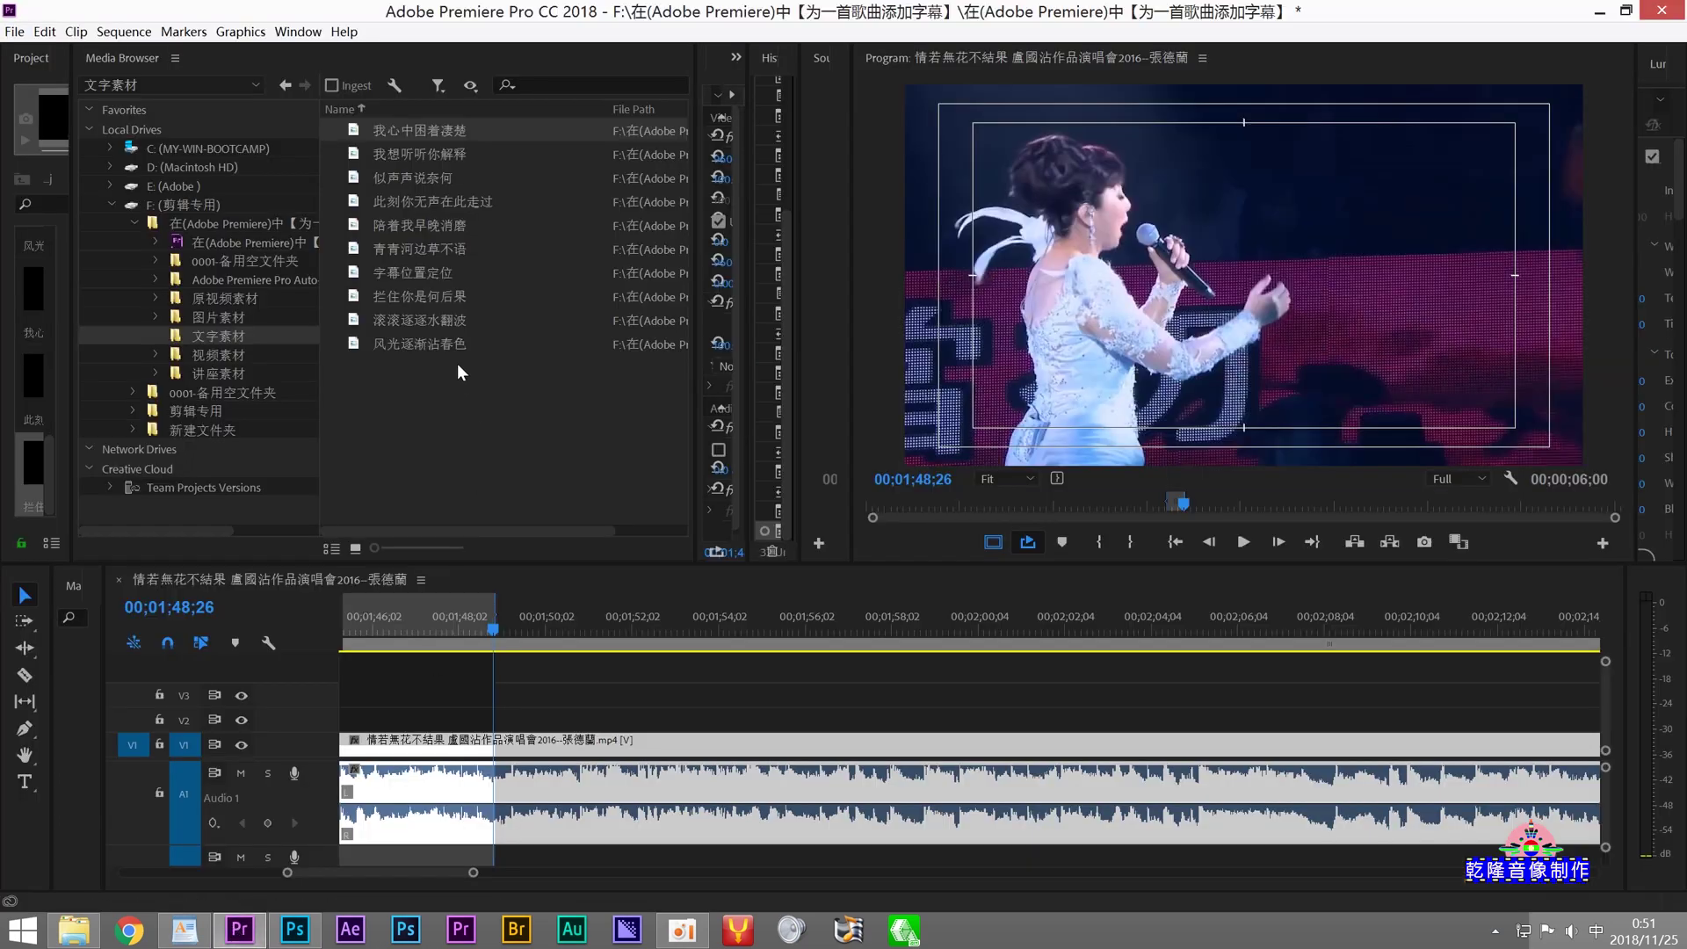
# Step: Place 我想听听你解释.psd on V2 after the previous clip, extended to fill its range
pyautogui.moveTo(354, 153); pyautogui.dragTo(520, 719)
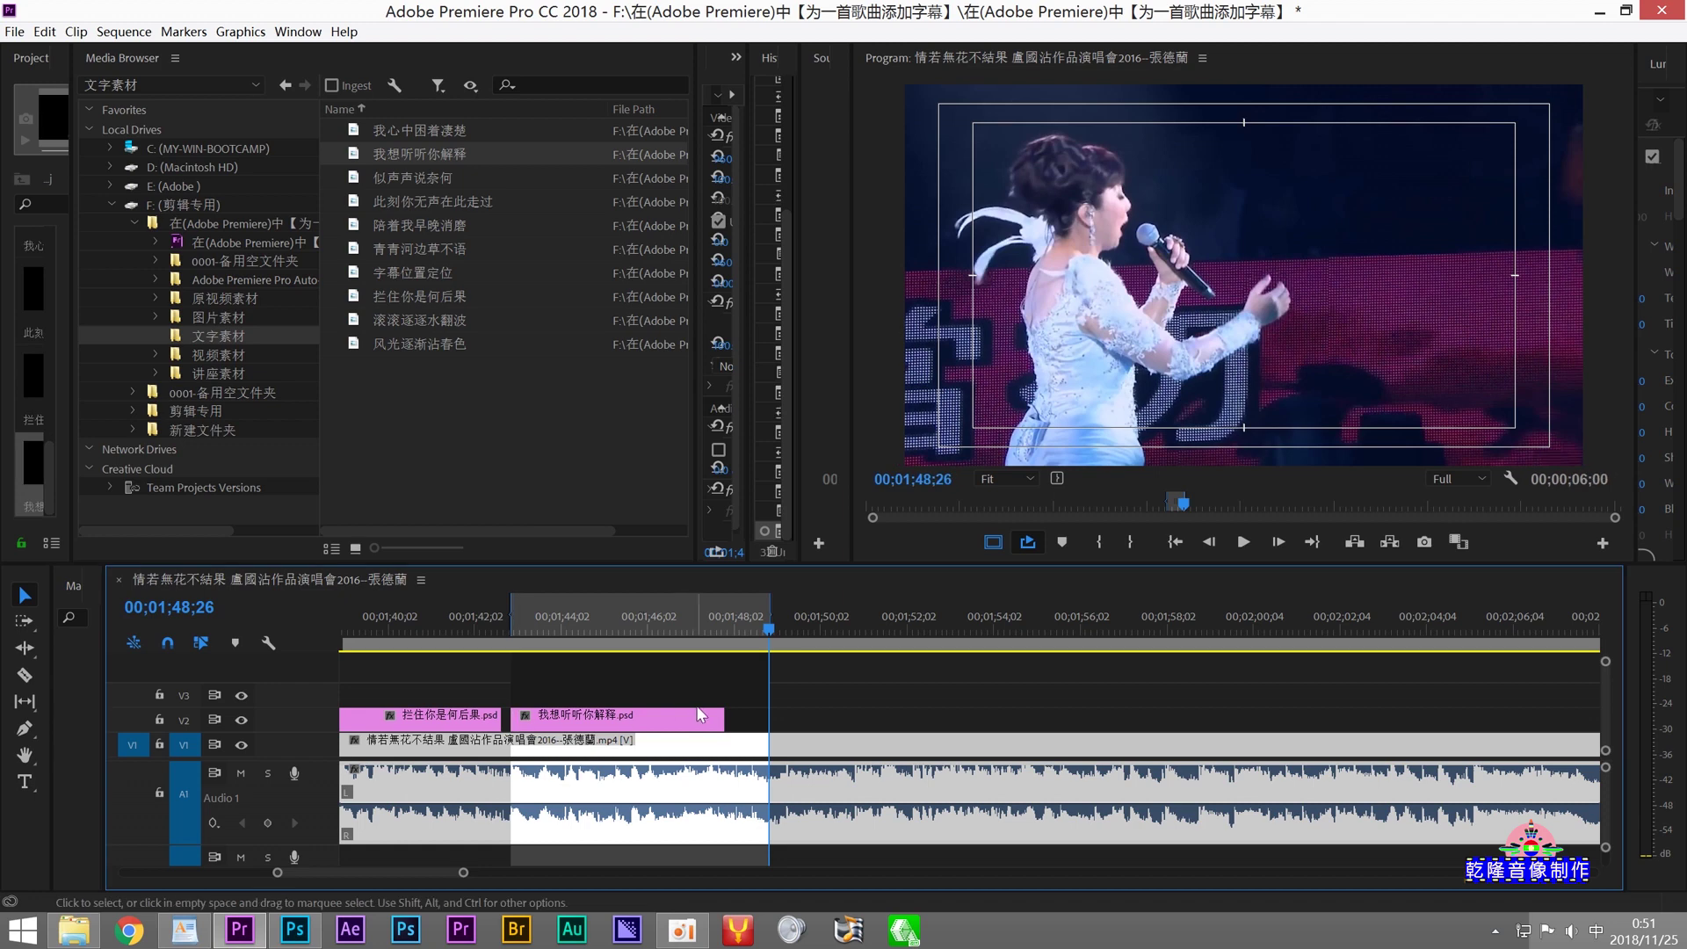
pyautogui.moveTo(728, 718); pyautogui.dragTo(769, 718)
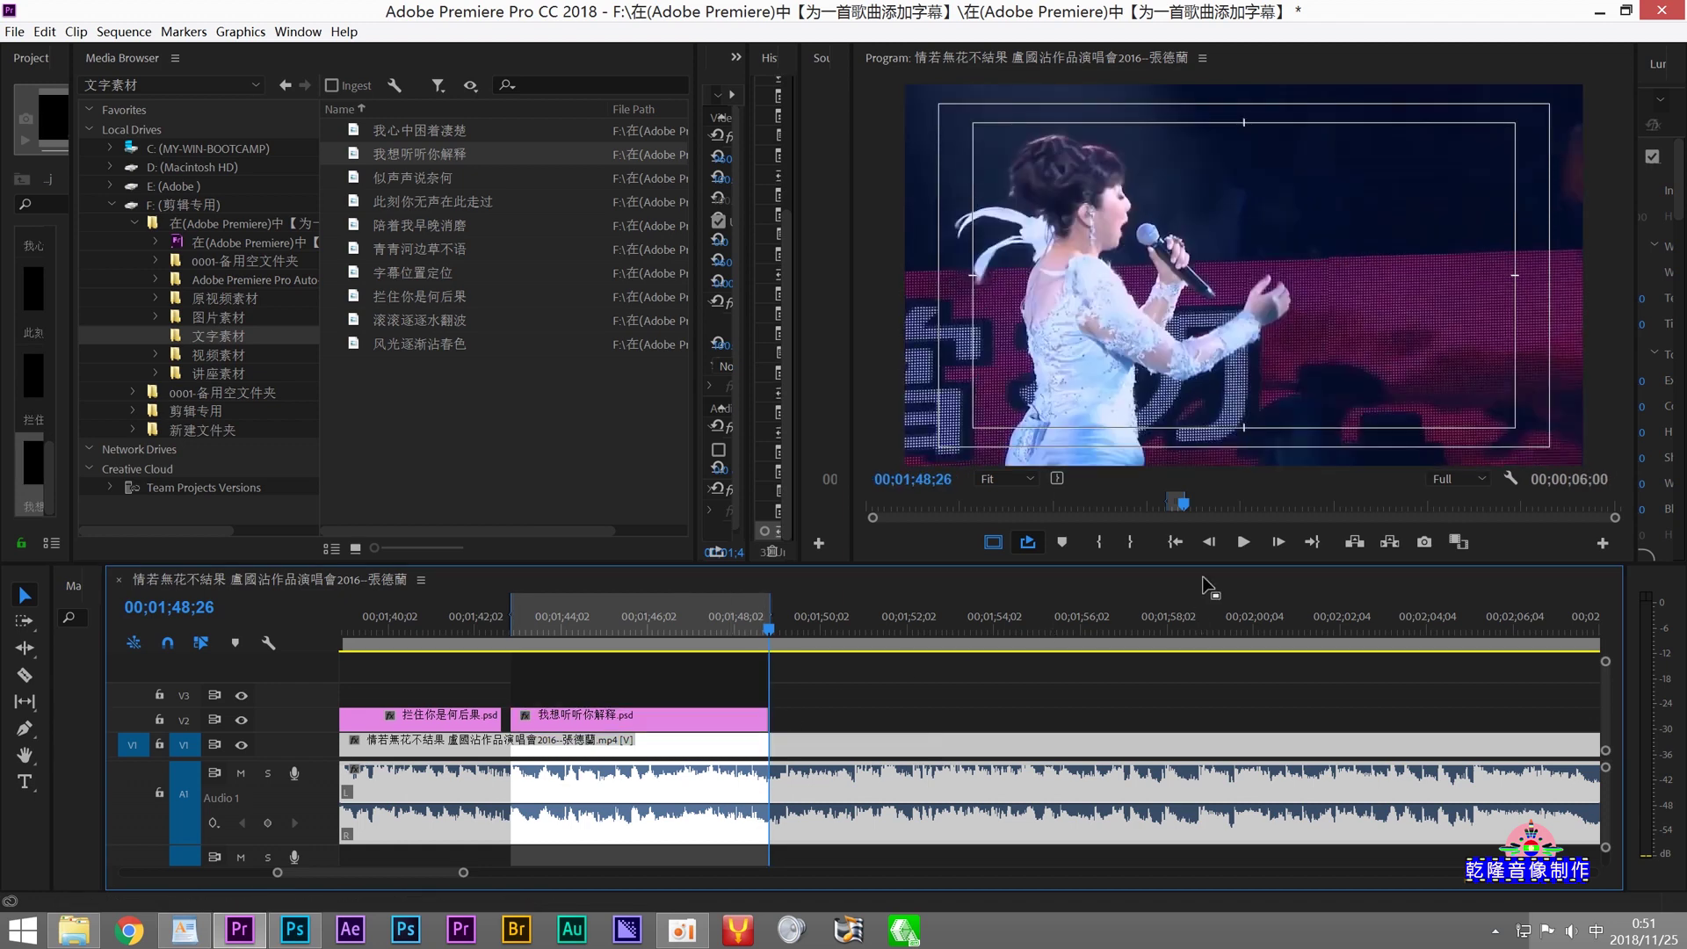
pyautogui.click(1266, 541)
pyautogui.click(1266, 541)
pyautogui.click(1267, 541)
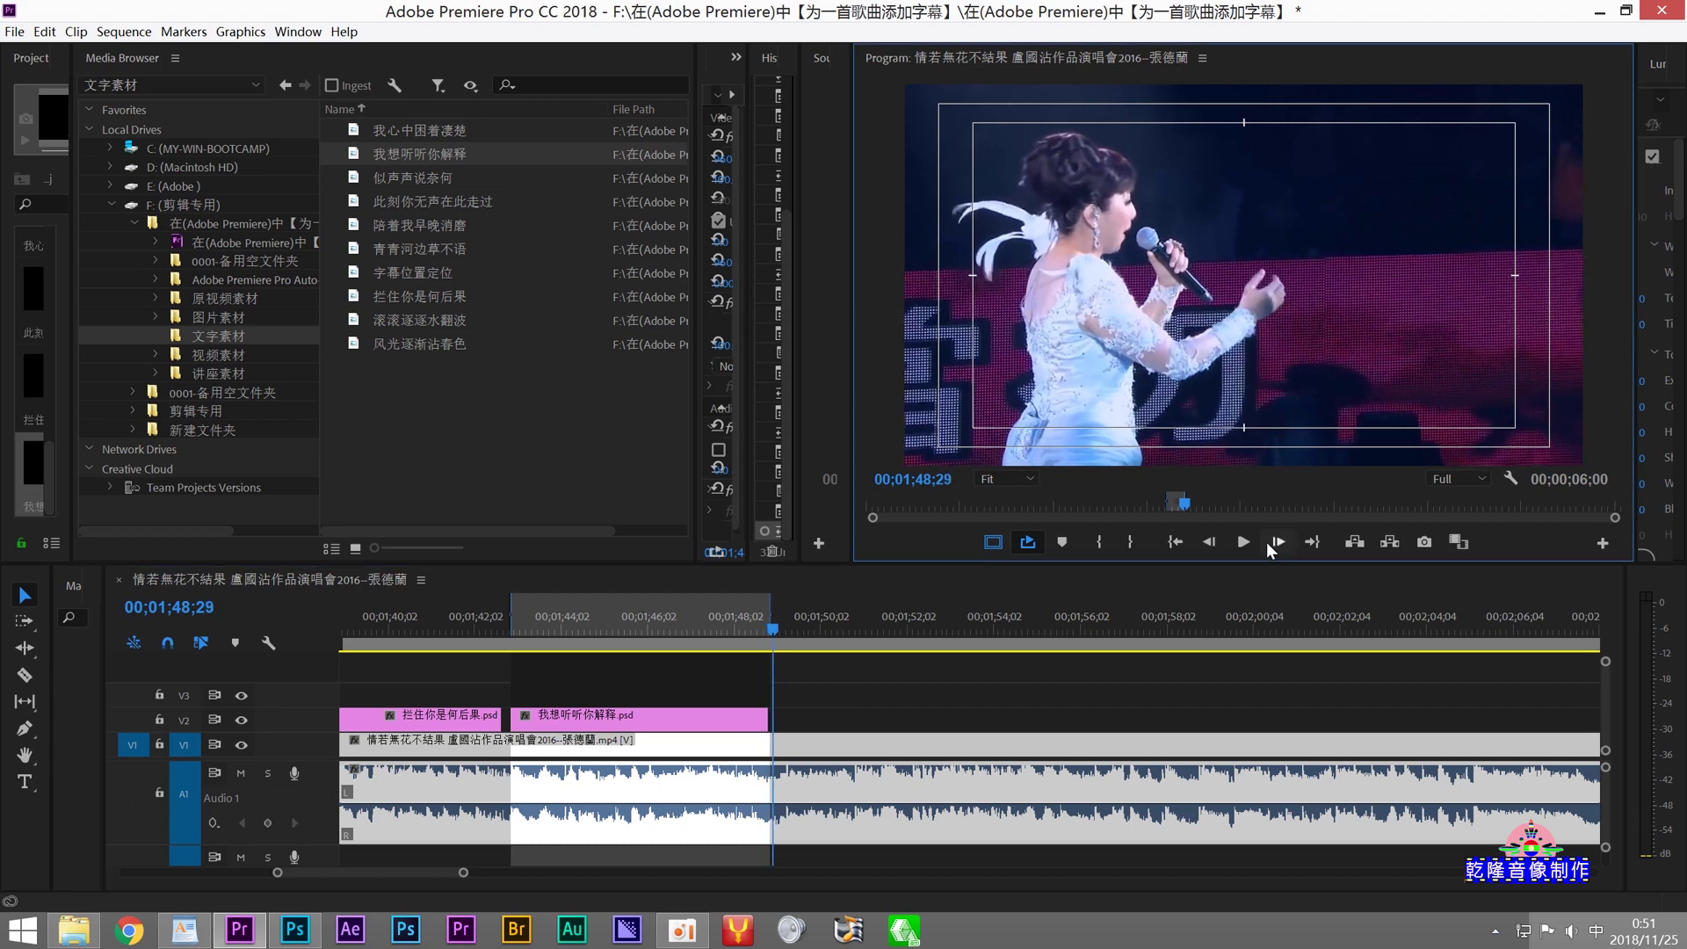
pyautogui.click(1267, 541)
pyautogui.click(1267, 541)
pyautogui.click(1267, 542)
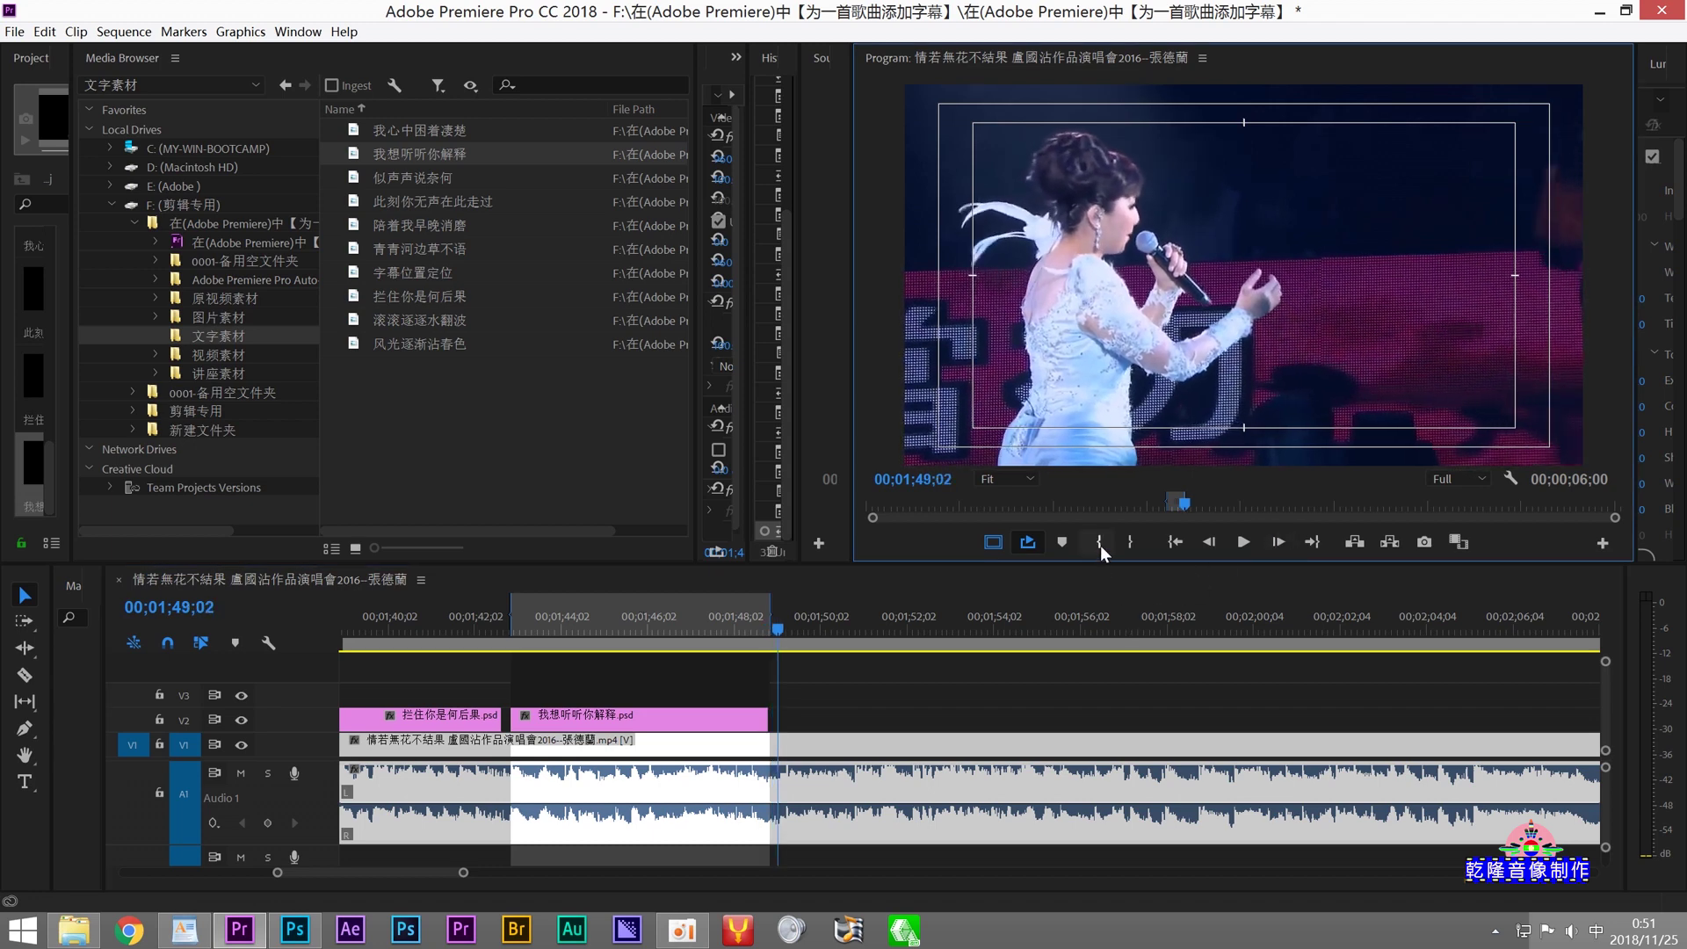
# Step: Mark the next line's range from 01;49;02 to 01;54;16
pyautogui.click(1100, 542)
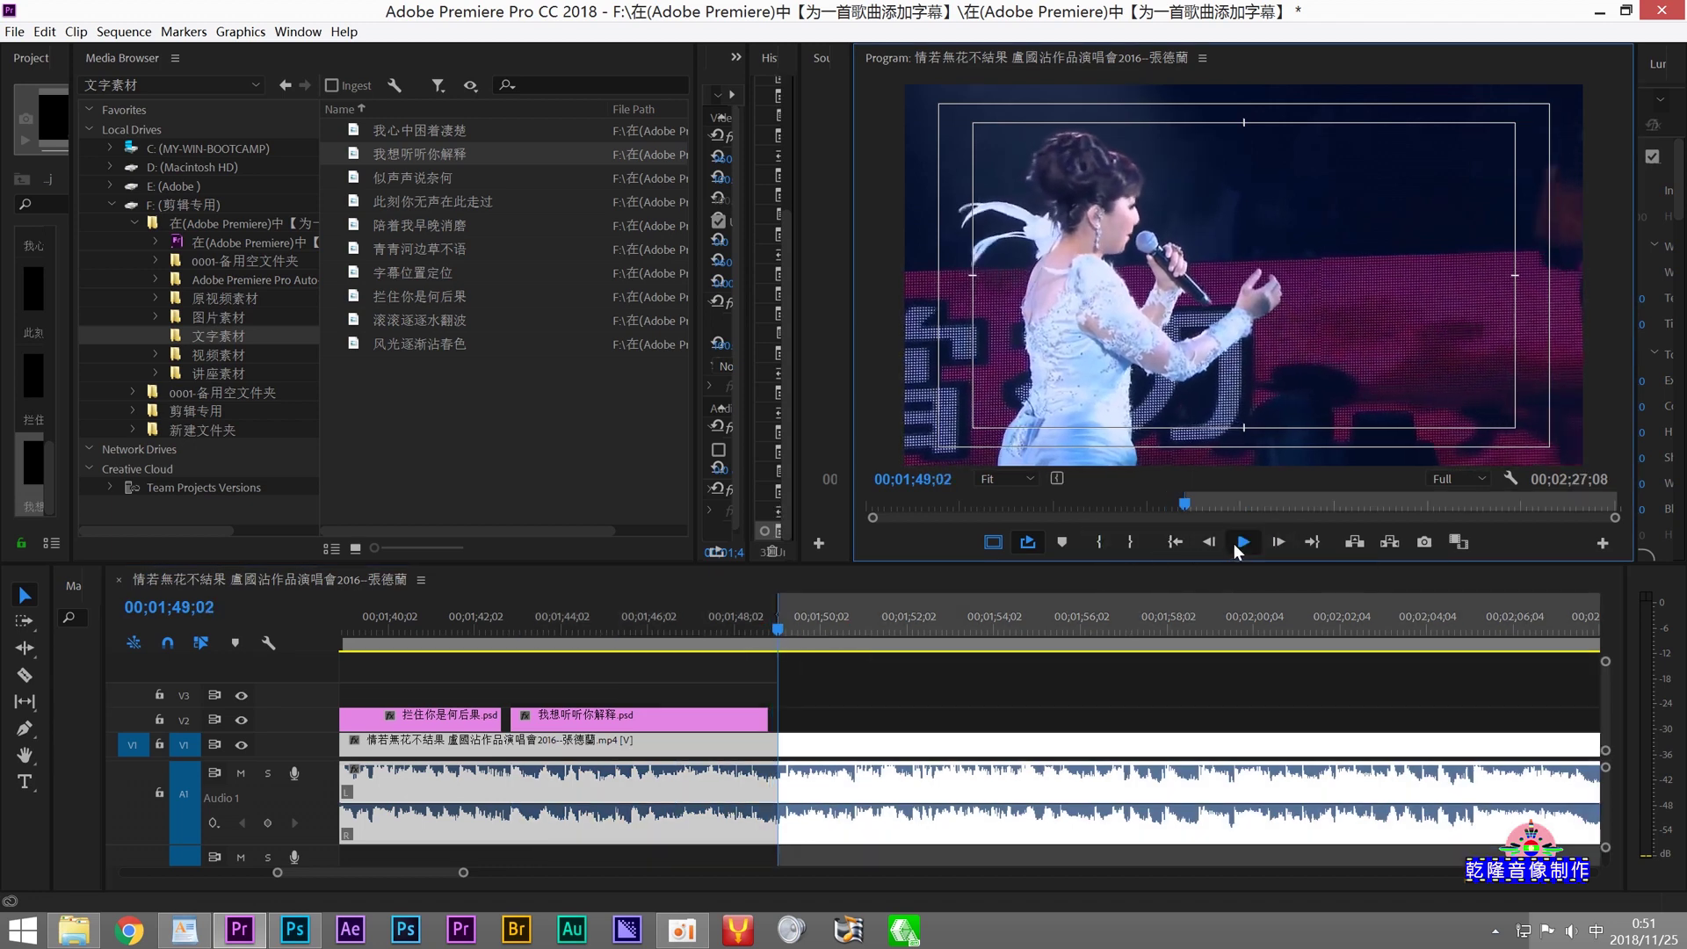
pyautogui.click(1233, 544)
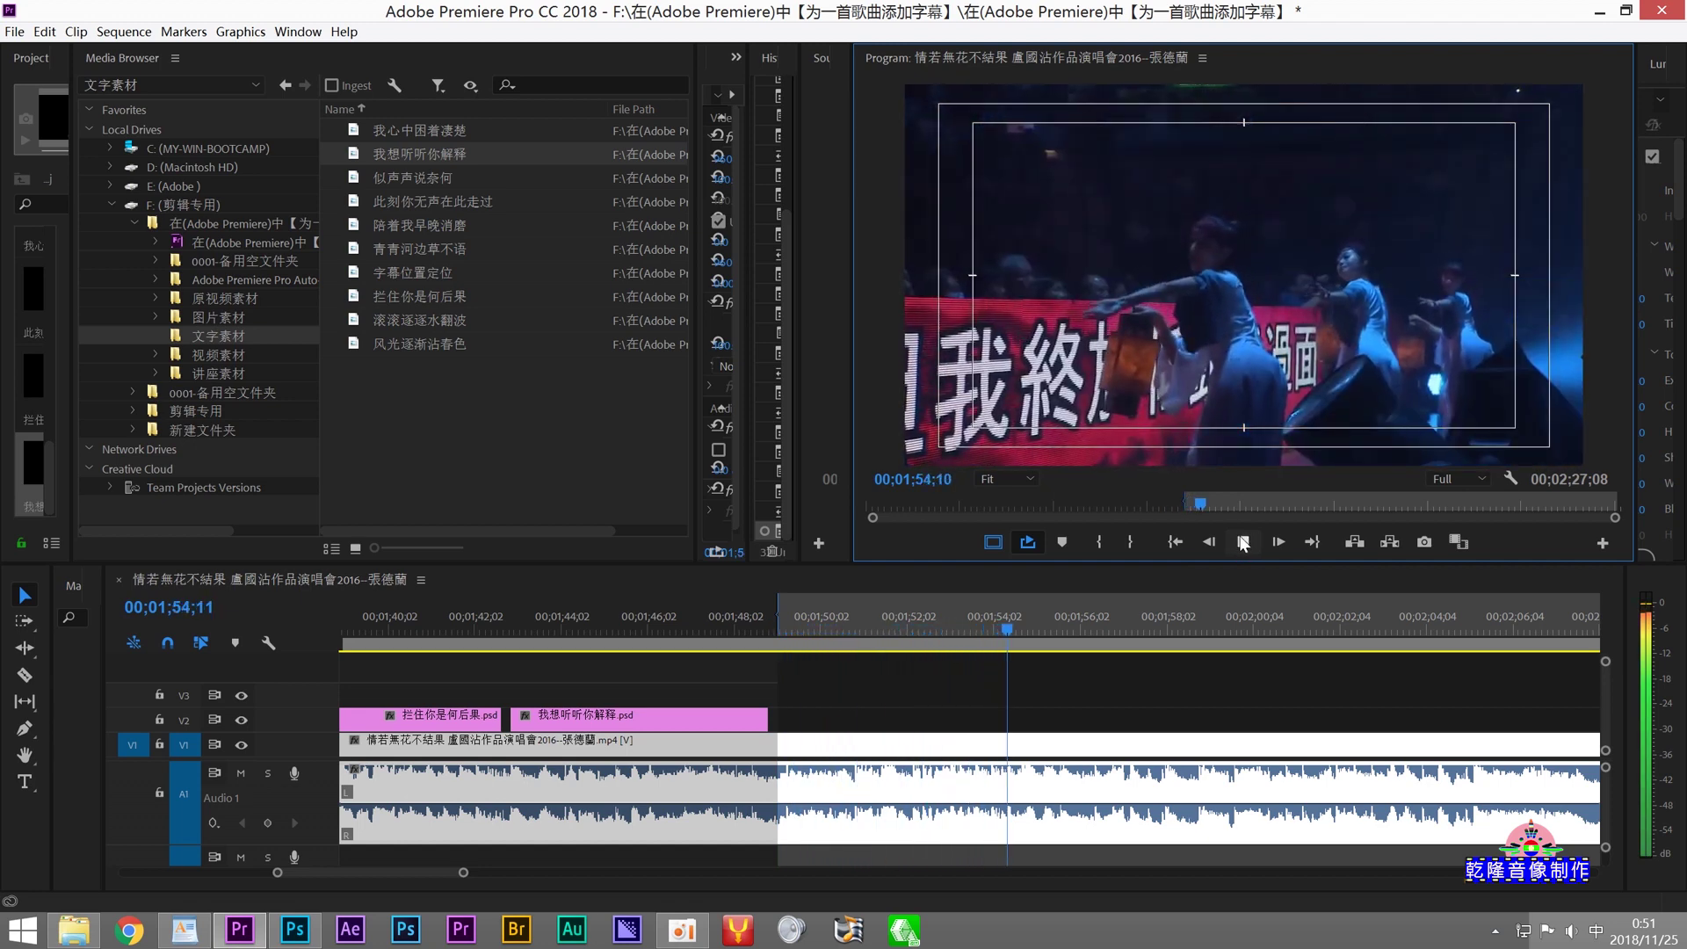
pyautogui.click(1243, 543)
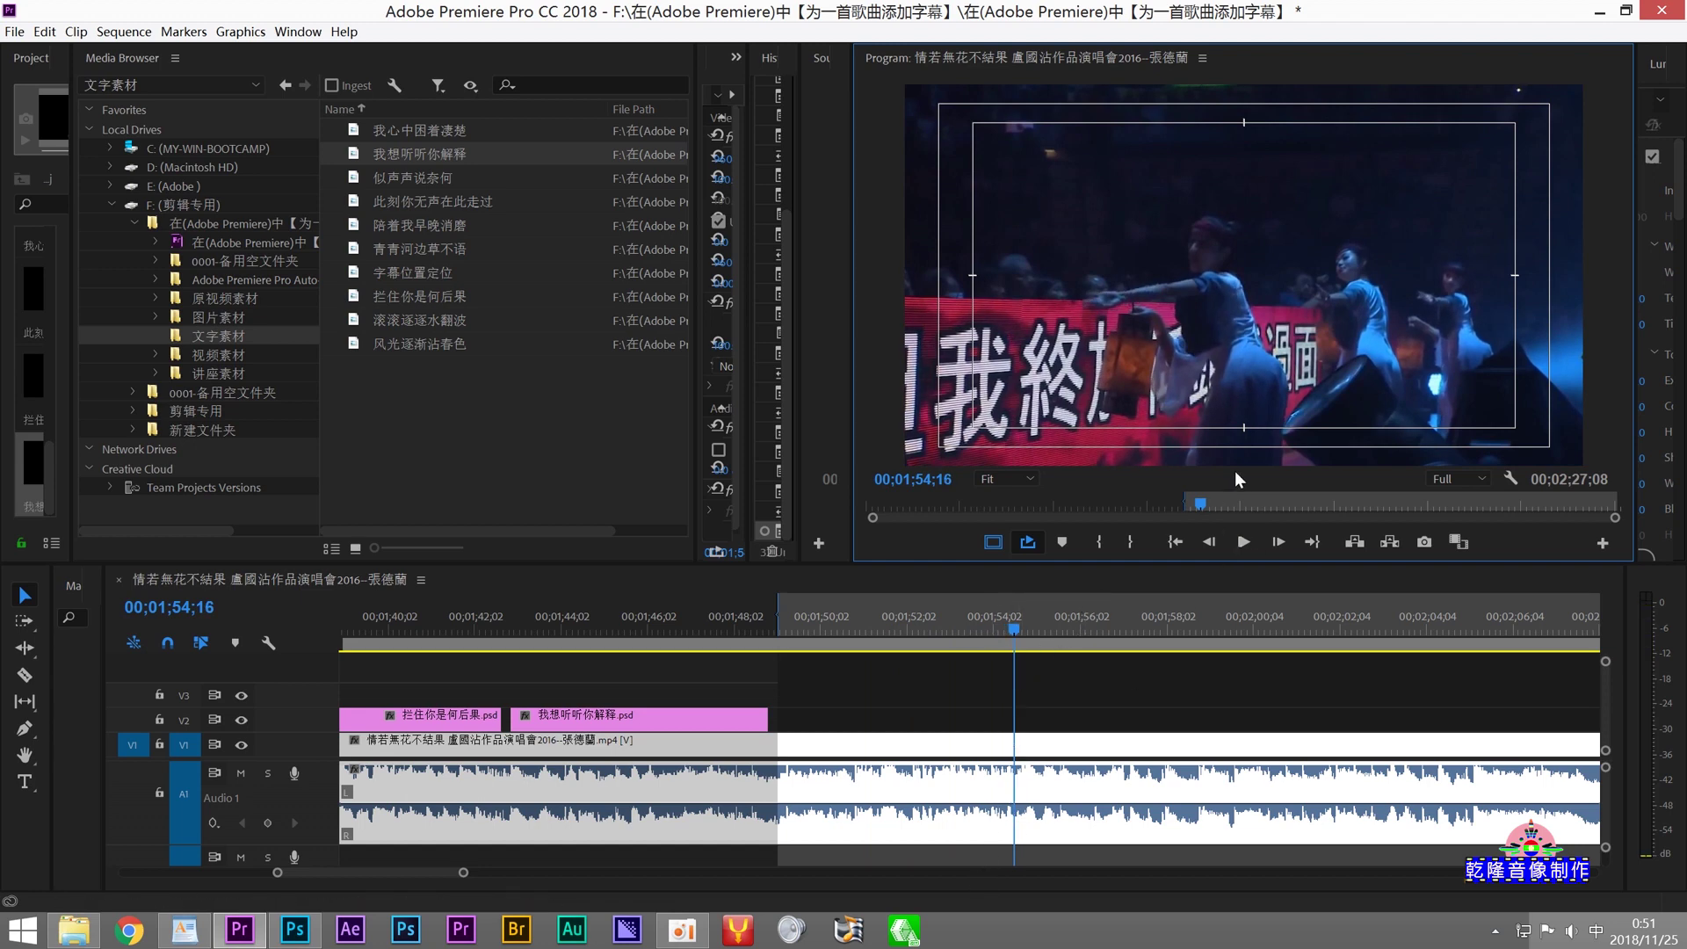
pyautogui.click(1131, 542)
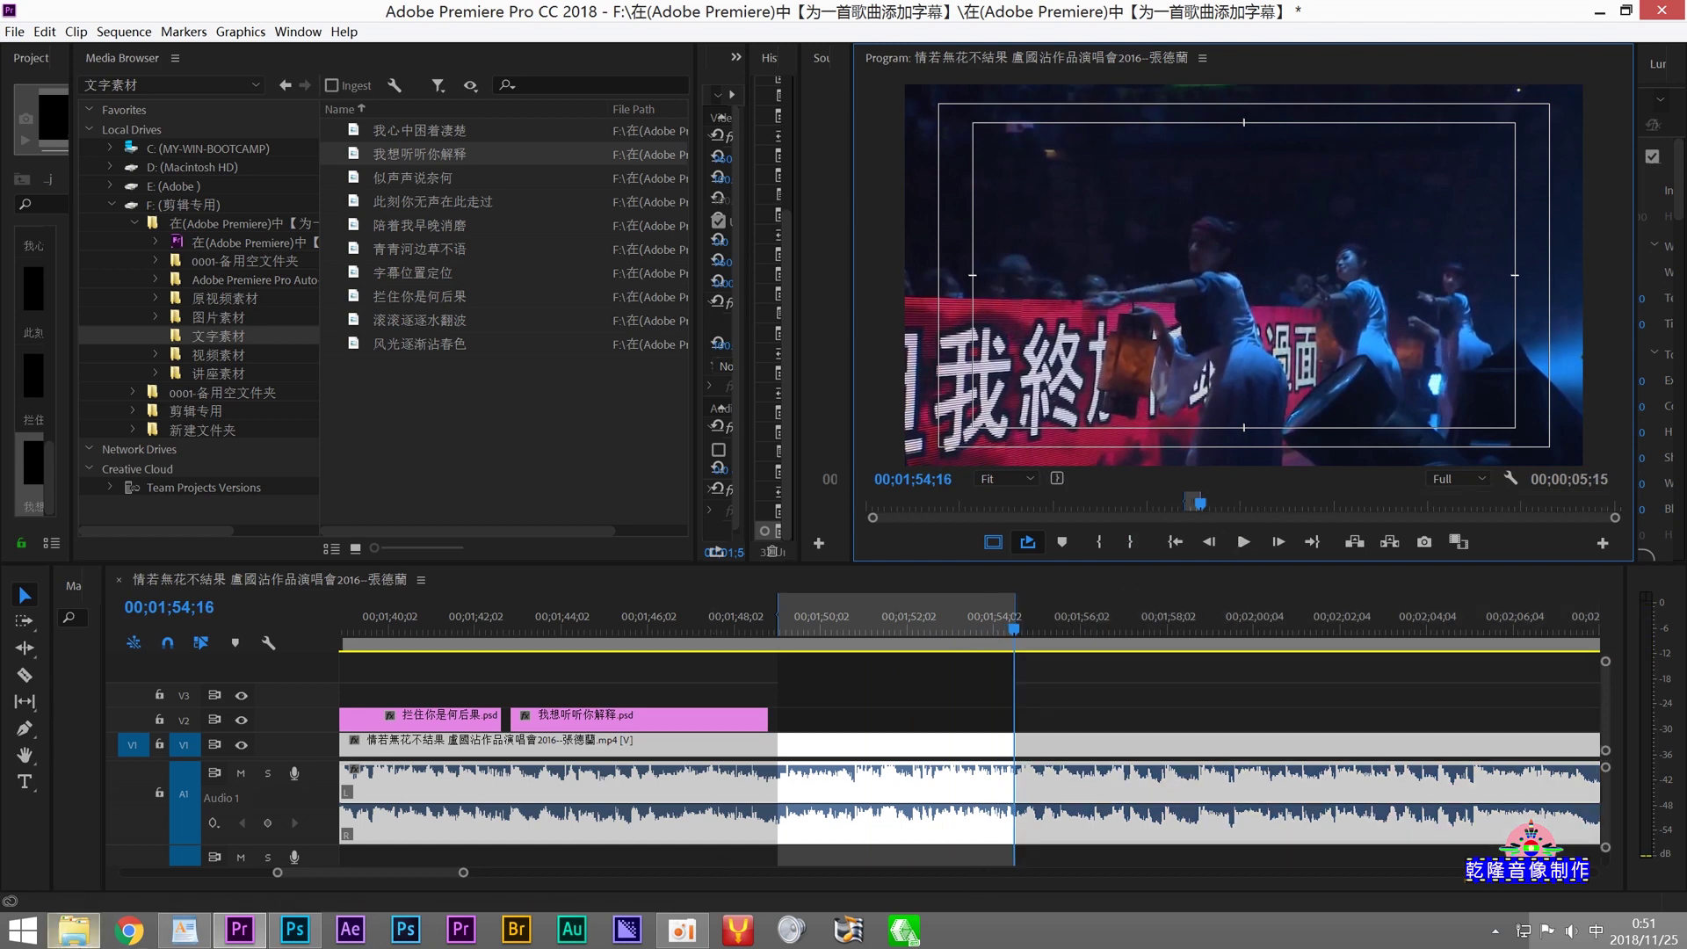
pyautogui.click(182, 930)
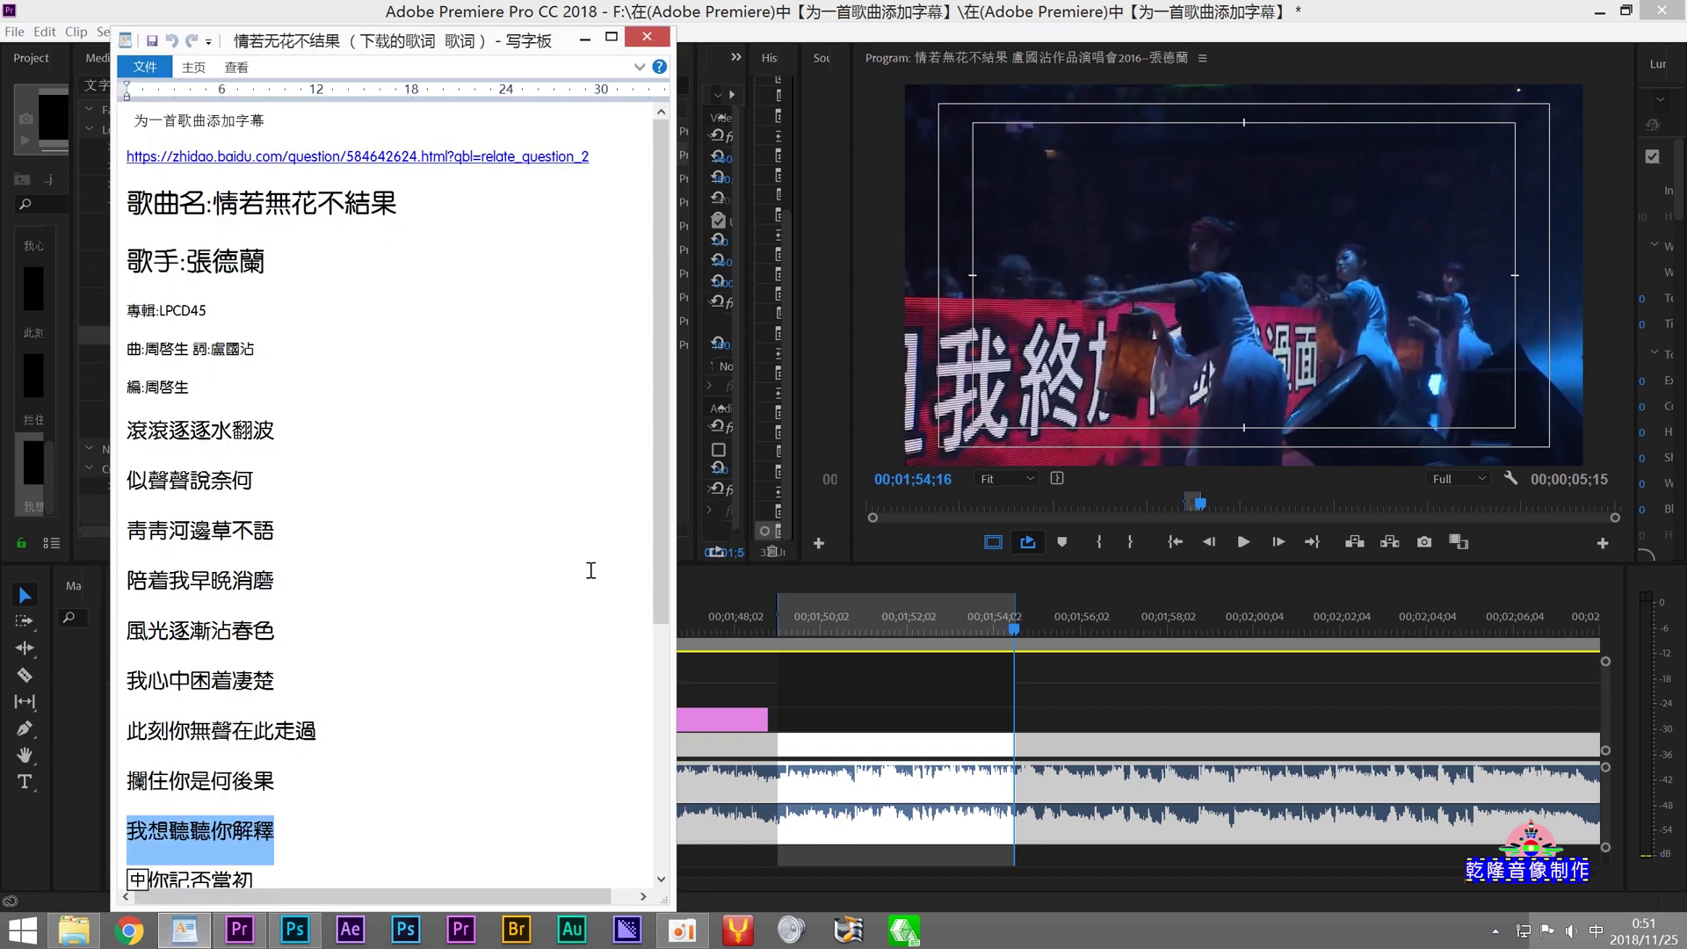
# Step: Copy the next lyric line 問你記否當初 from the WordPad lyrics document
pyautogui.scroll(-5, 615, 702)
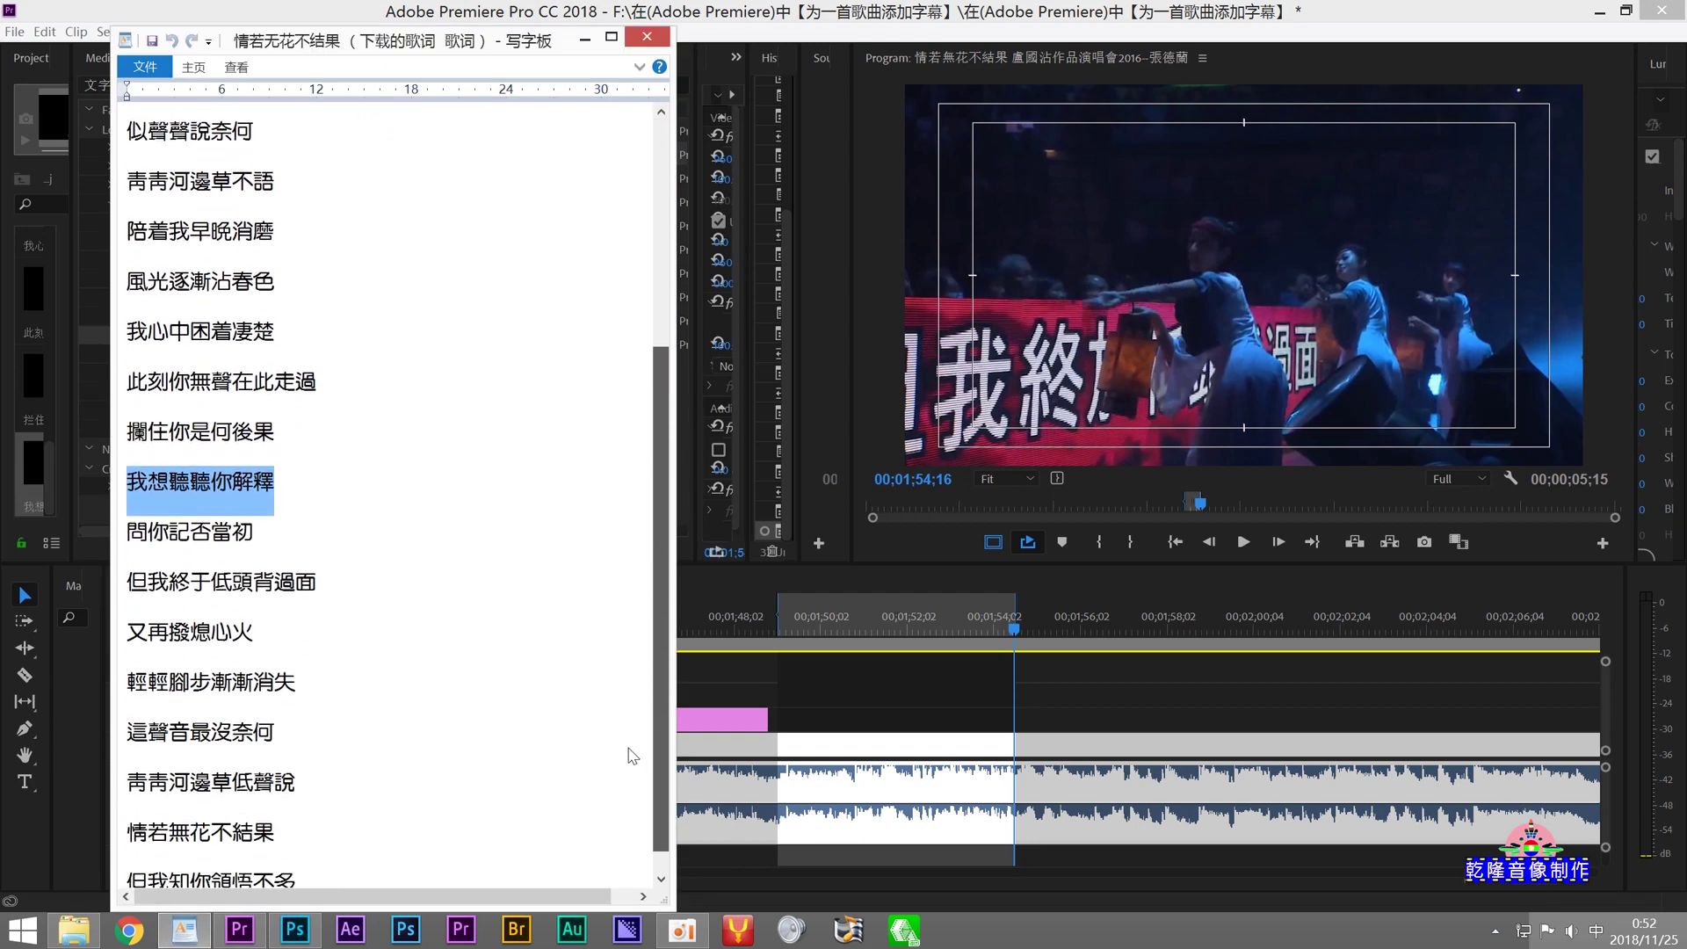
pyautogui.moveTo(262, 532); pyautogui.dragTo(138, 533)
pyautogui.rightClick(201, 535)
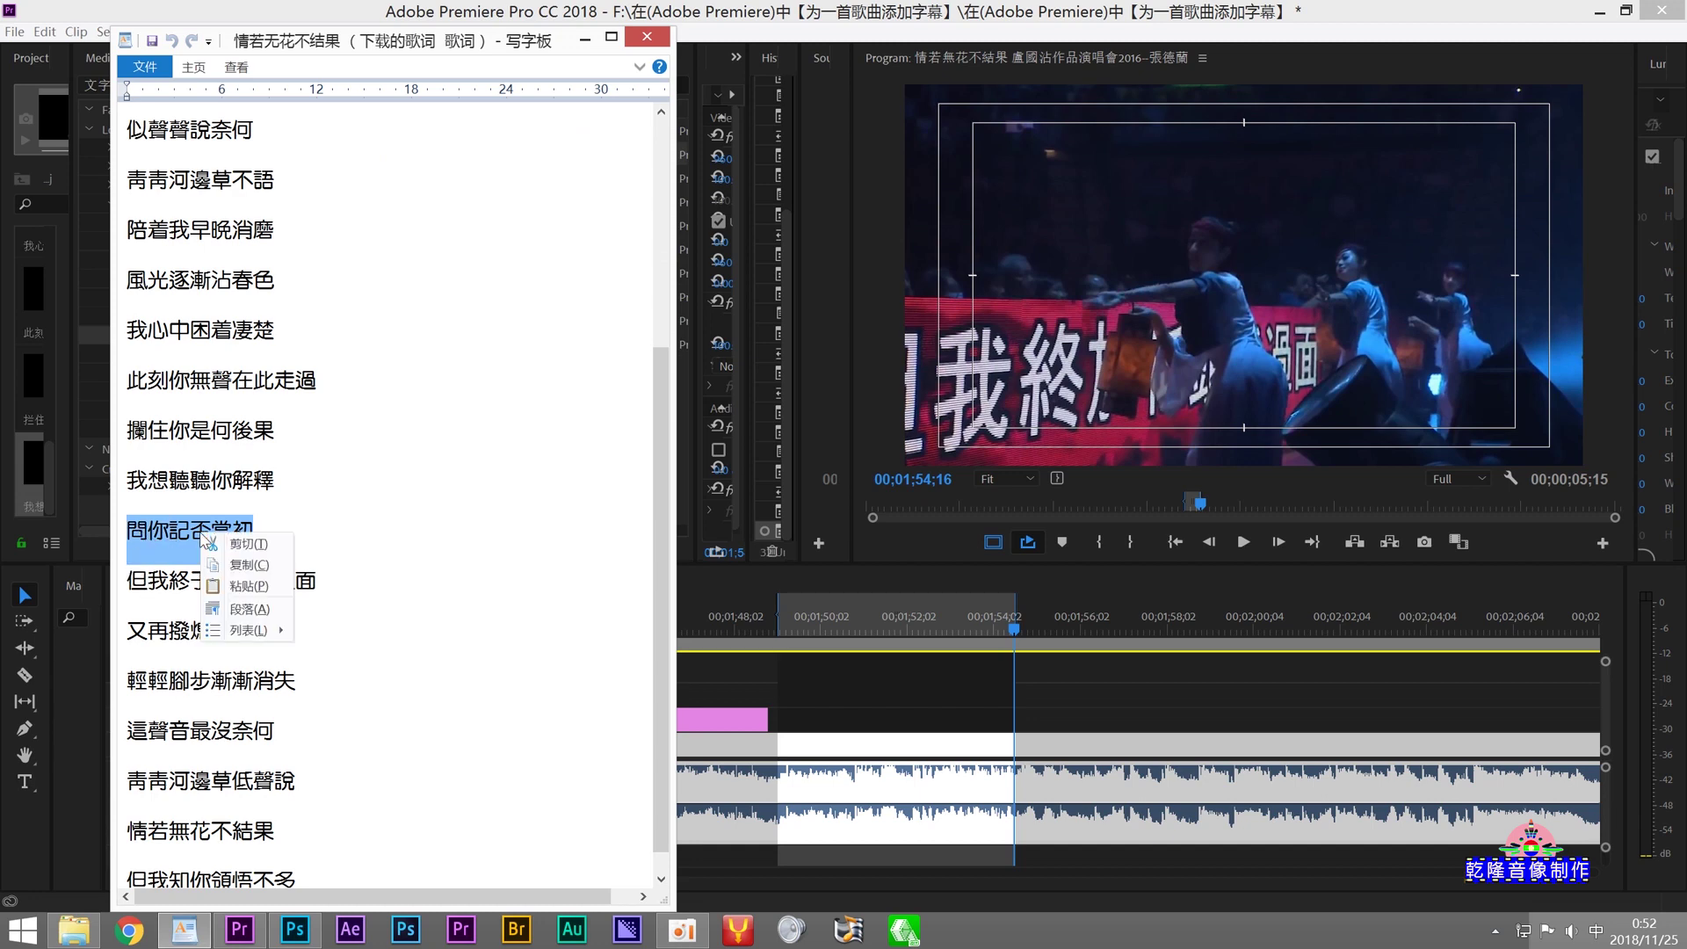
pyautogui.click(241, 567)
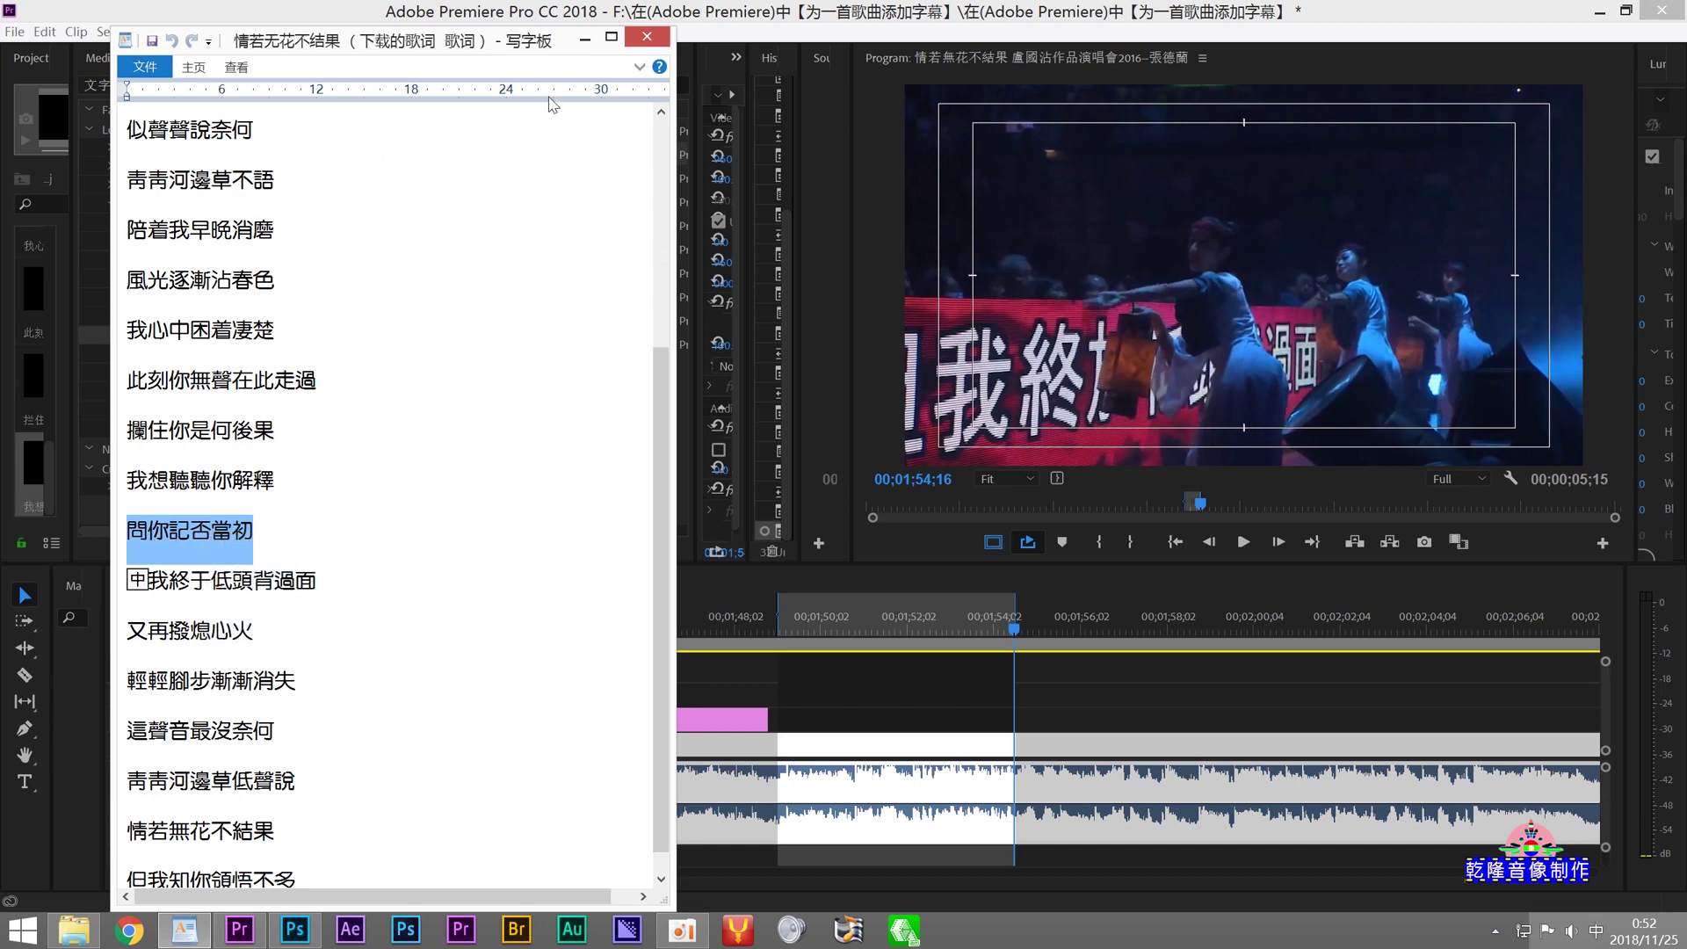
pyautogui.click(306, 940)
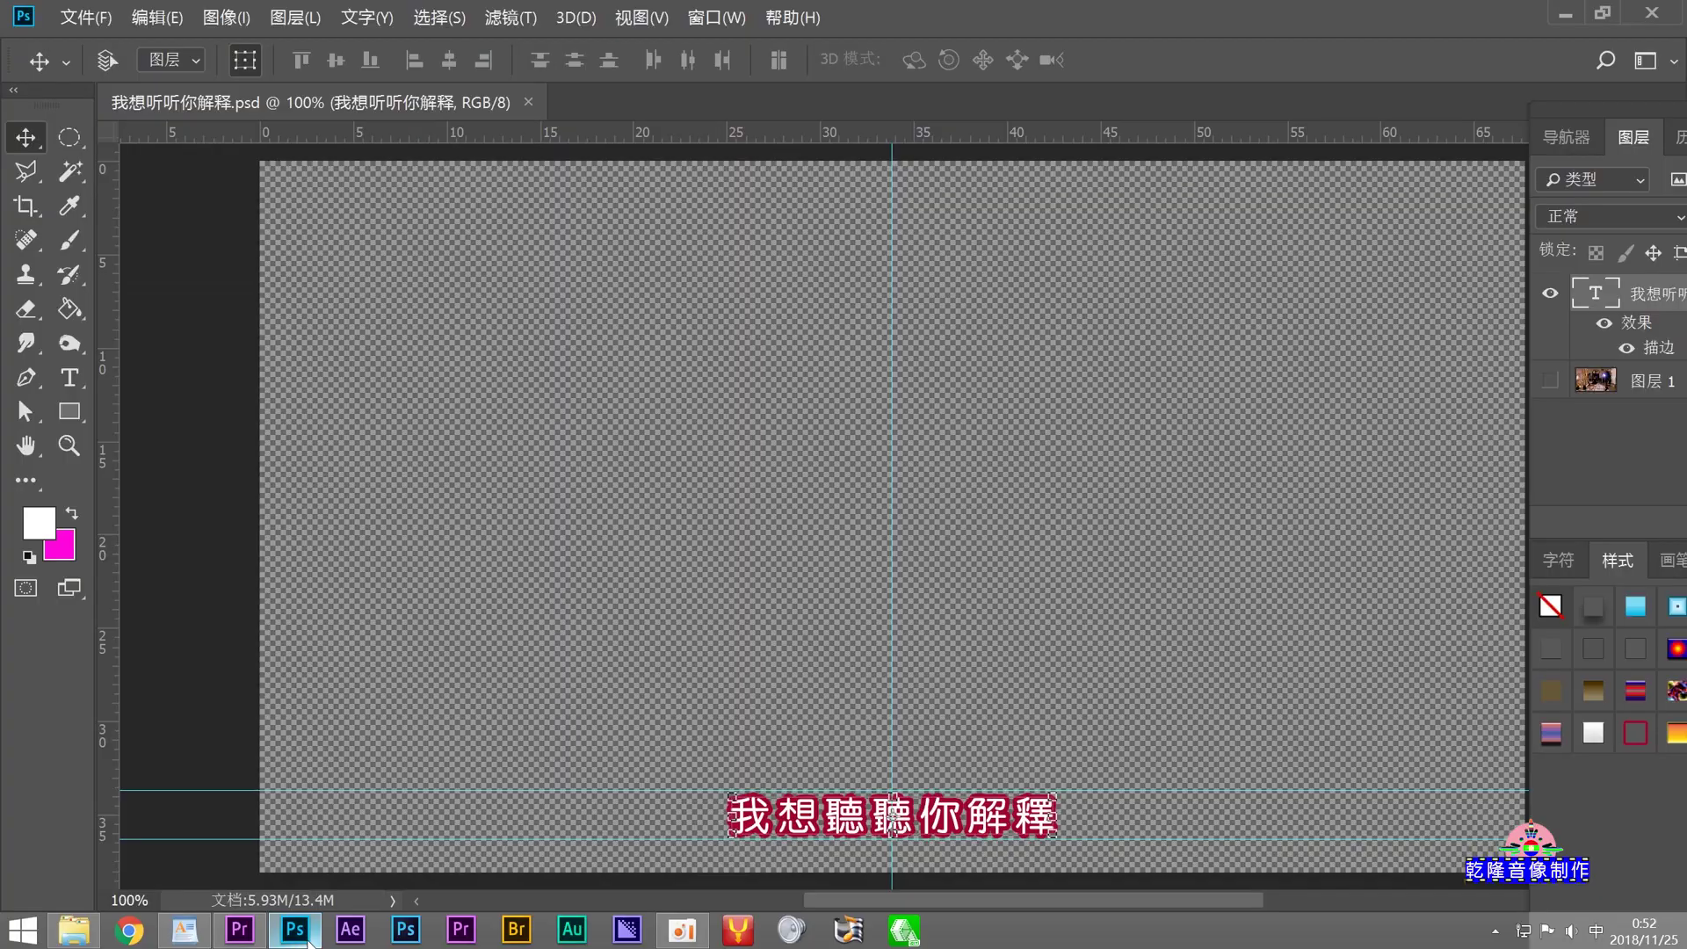
# Step: Change the subtitle text to 問你記否當初 and shift it slightly right to recentre
pyautogui.click(72, 387)
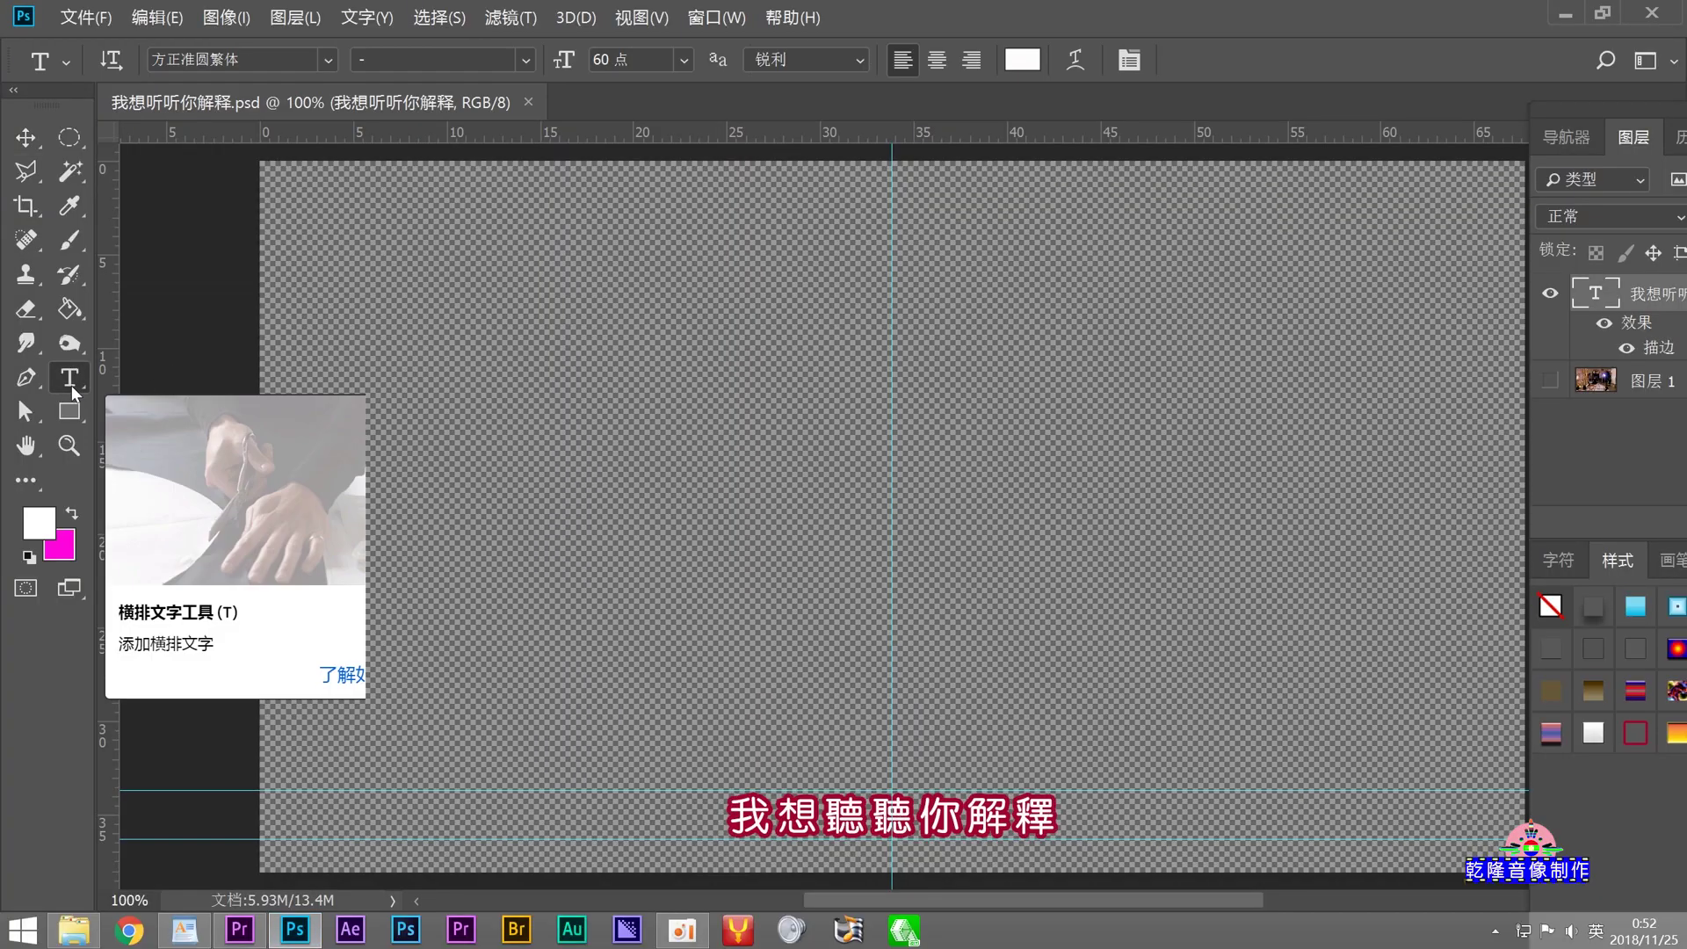
pyautogui.moveTo(732, 814); pyautogui.dragTo(1059, 817)
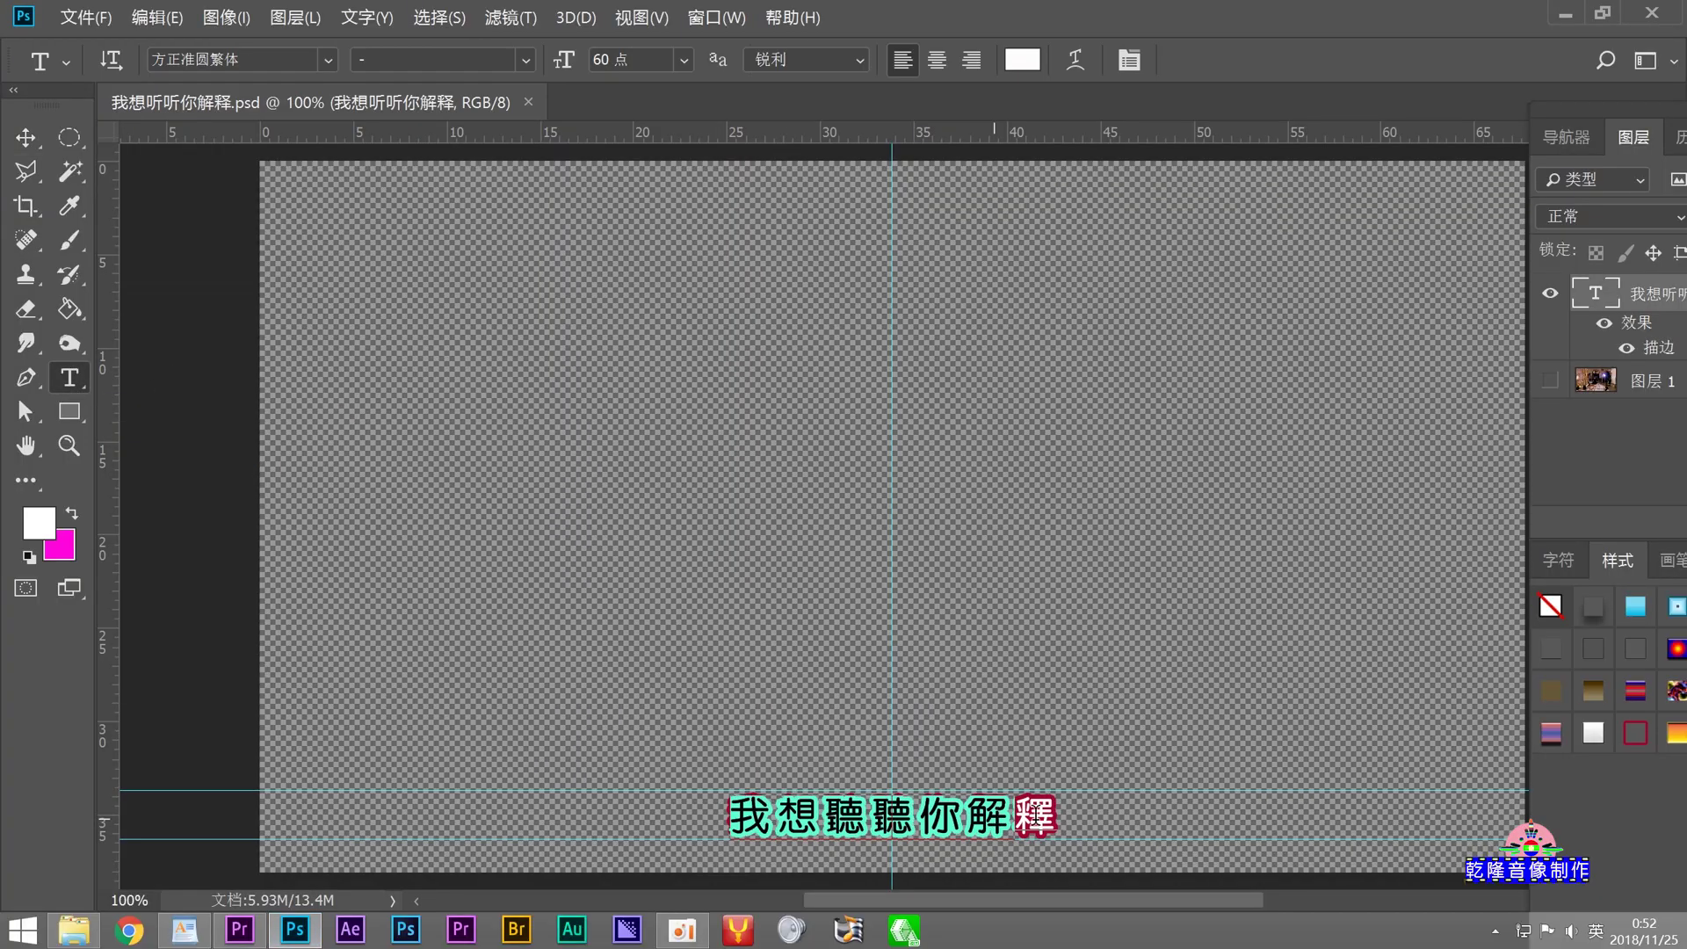
pyautogui.rightClick(904, 833)
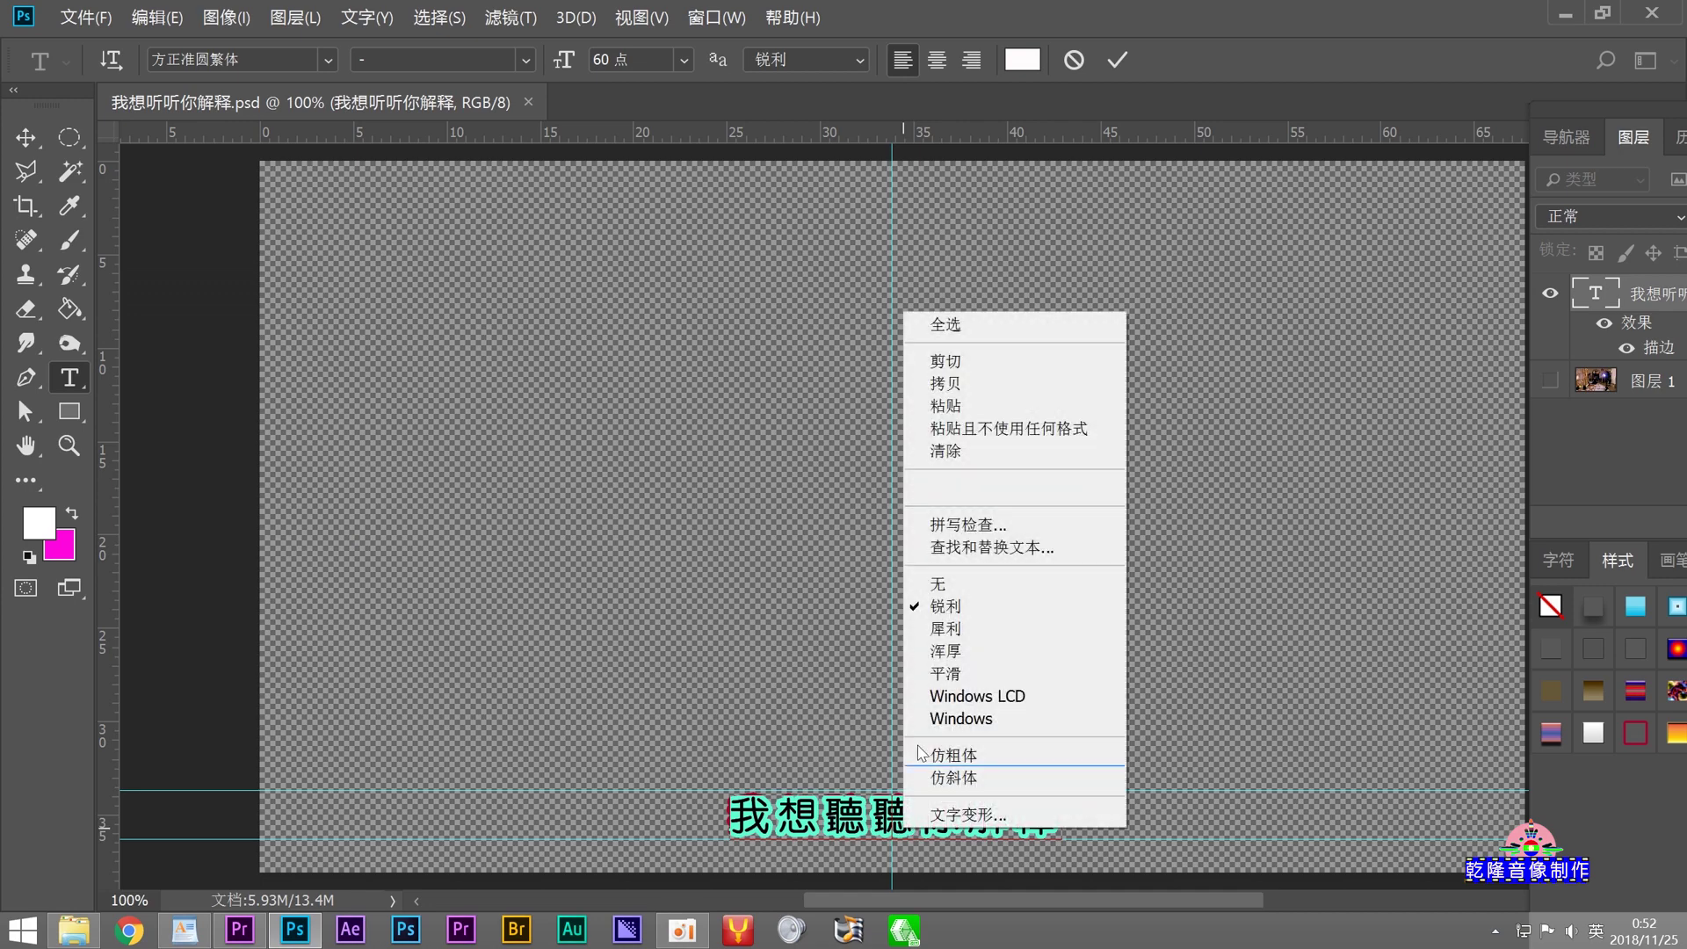
pyautogui.hotkey('ctrl', 'v')
pyautogui.hotkey('ctrl', 'Return')
pyautogui.press('v')
pyautogui.moveTo(951, 821); pyautogui.dragTo(971, 820)
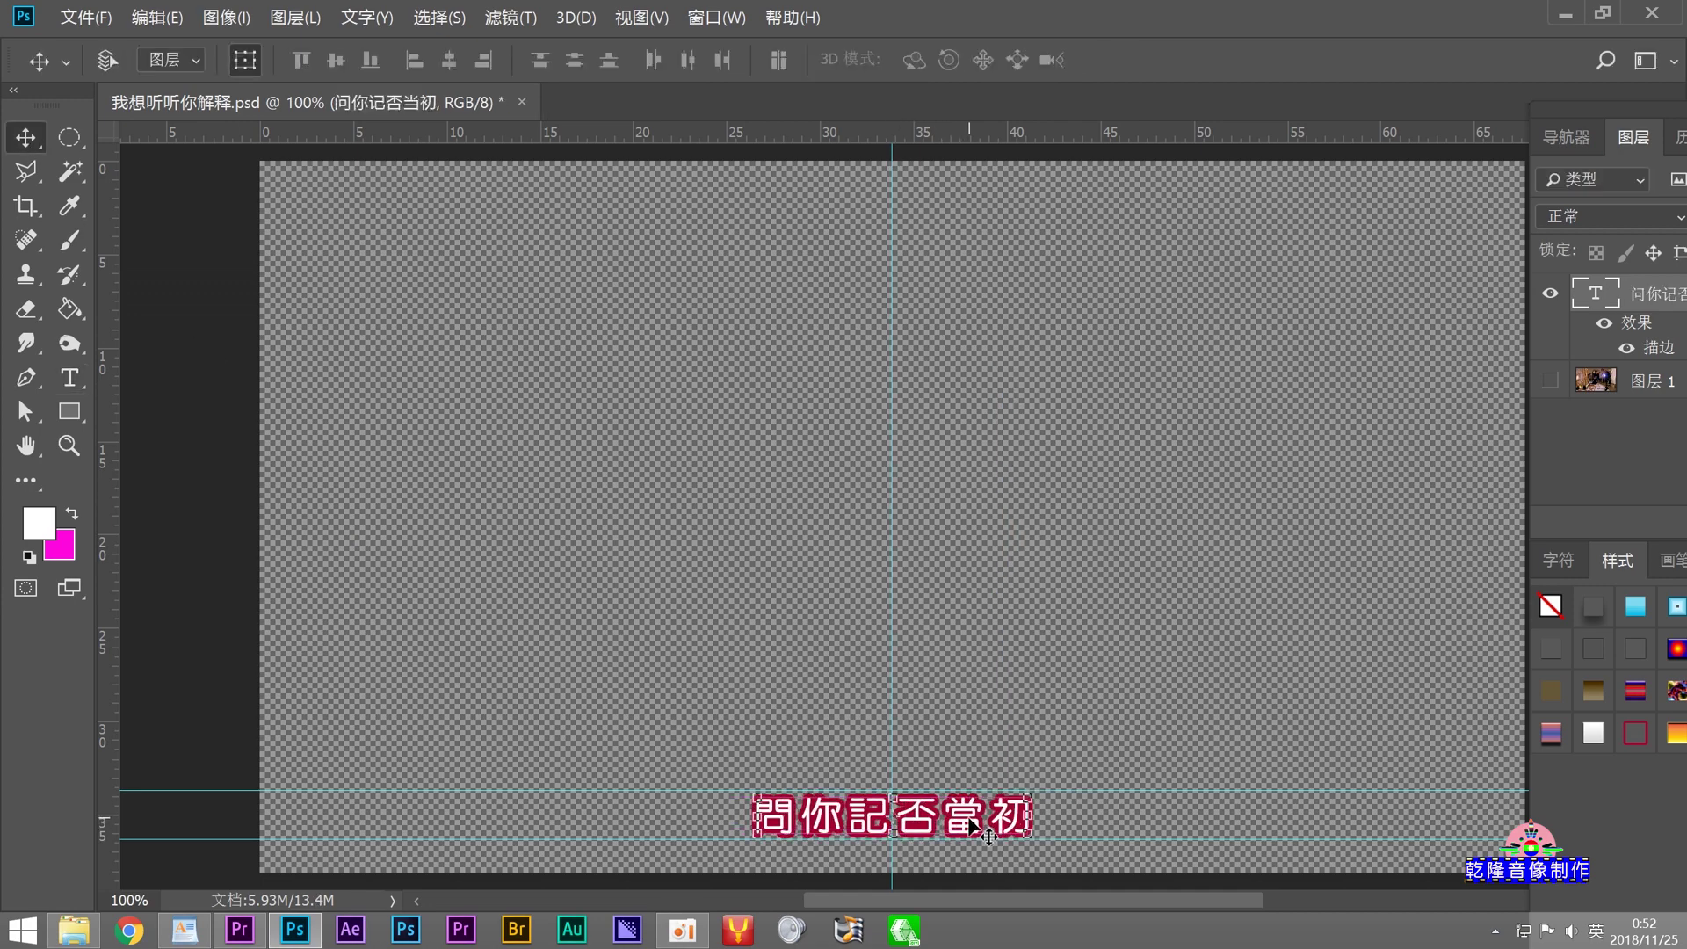
# Step: Save the subtitle as a new PSD named 问你记否当初.psd
pyautogui.click(85, 17)
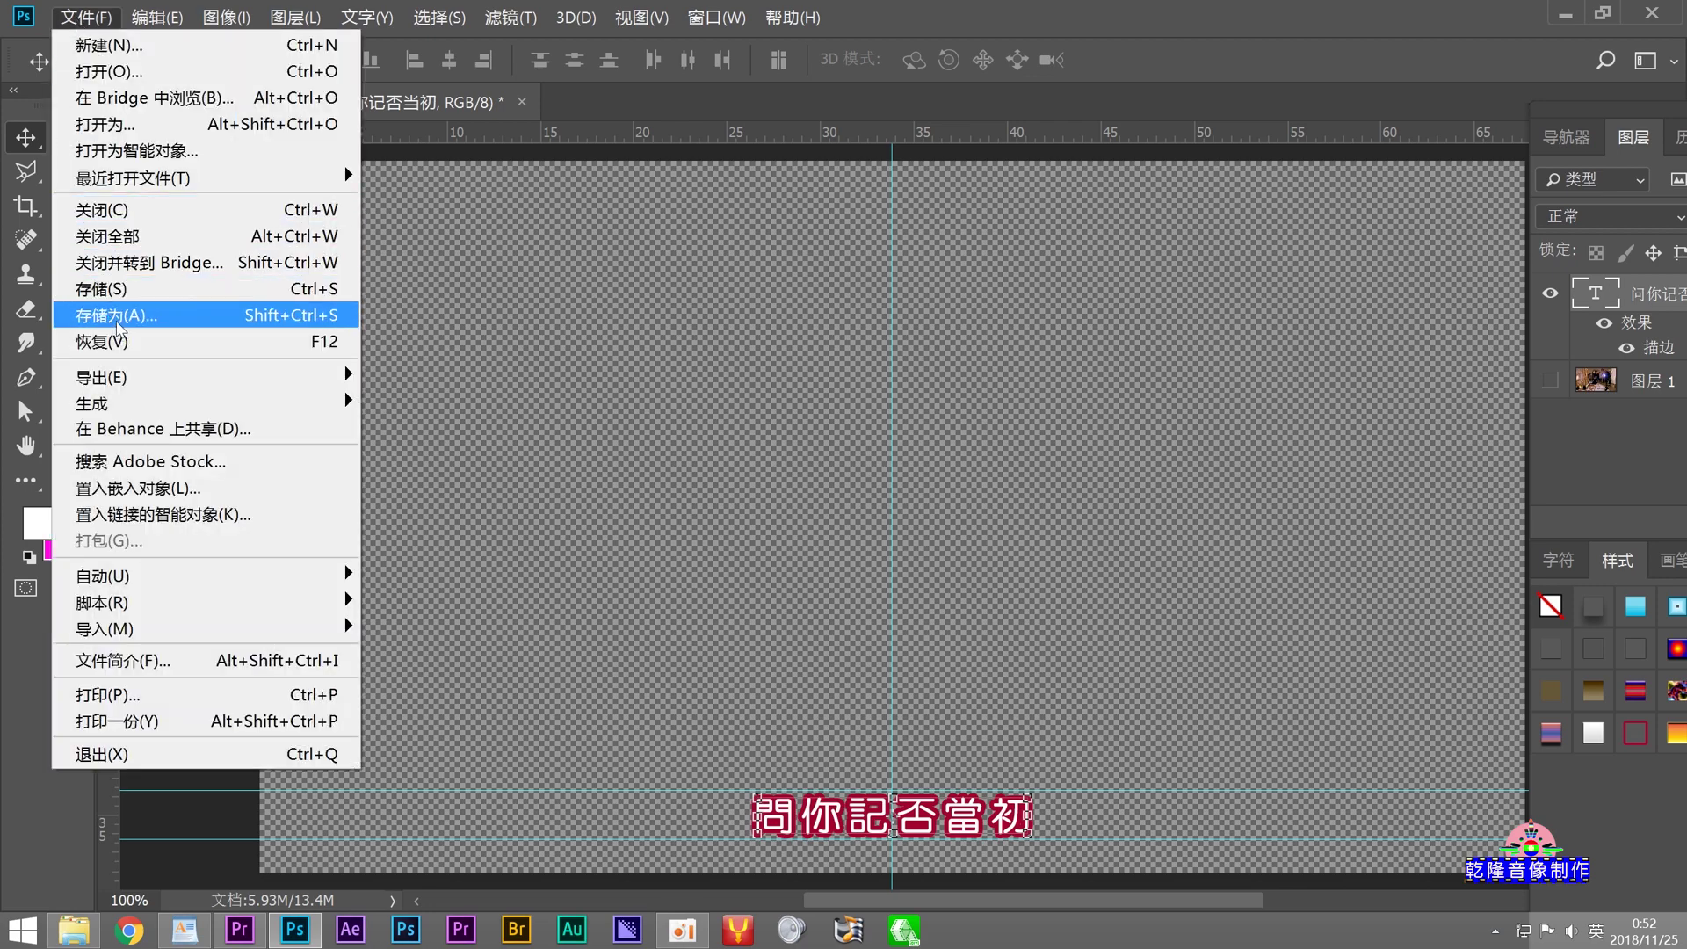
pyautogui.click(117, 323)
pyautogui.rightClick(161, 370)
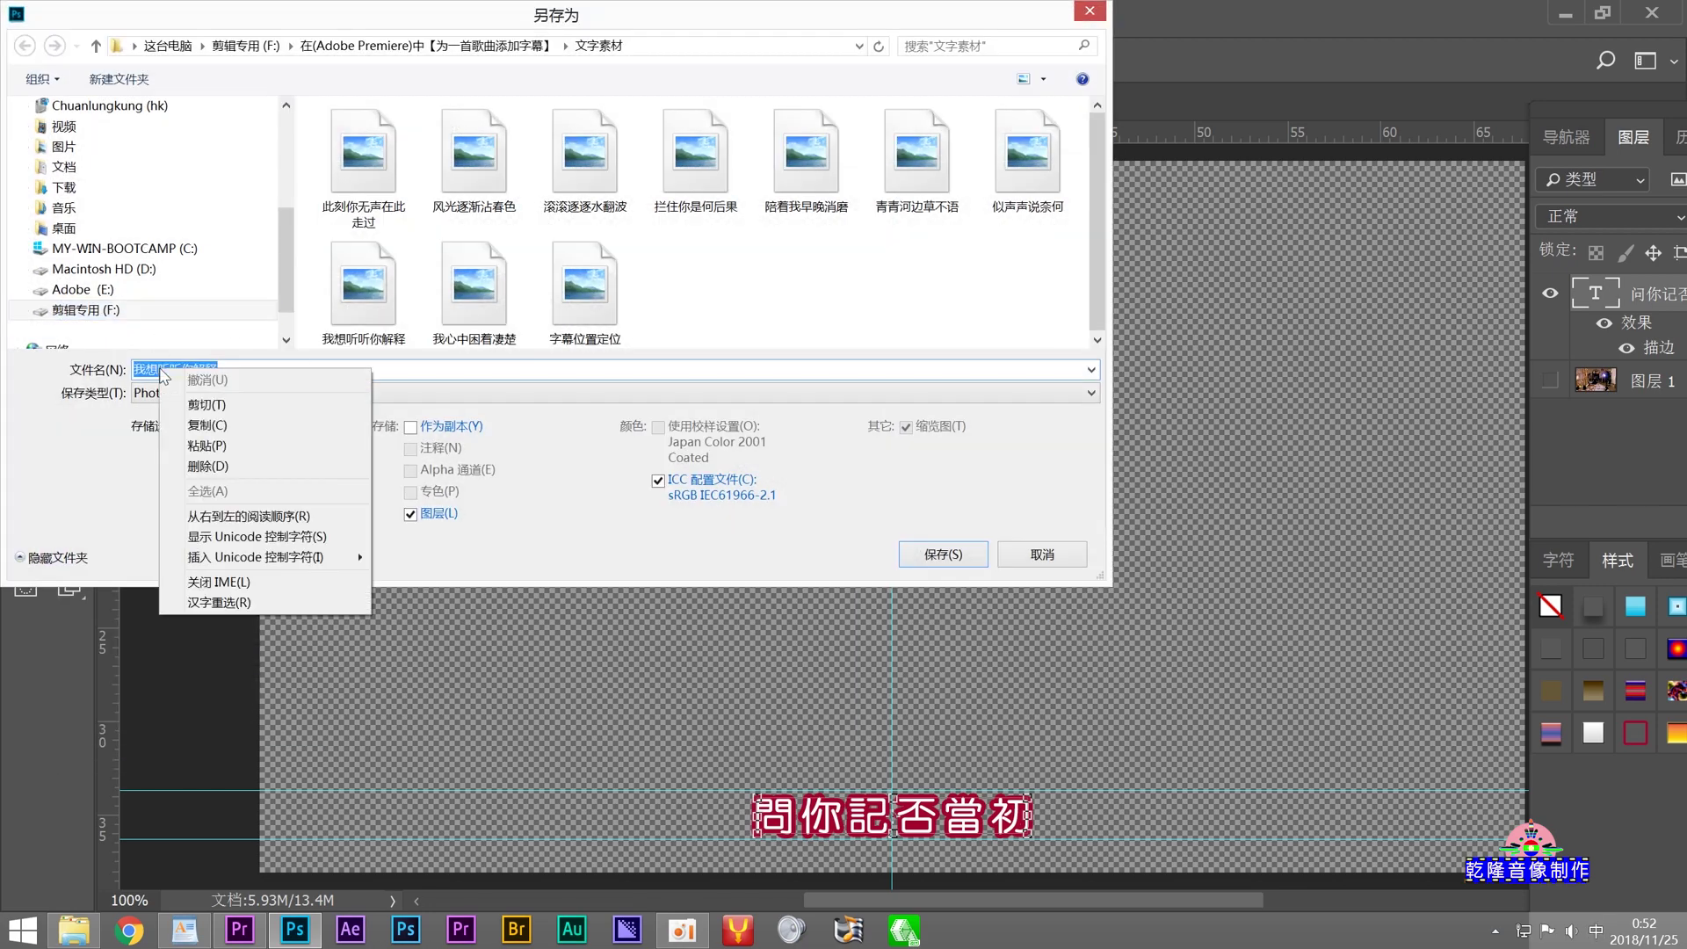
pyautogui.click(209, 445)
pyautogui.click(962, 556)
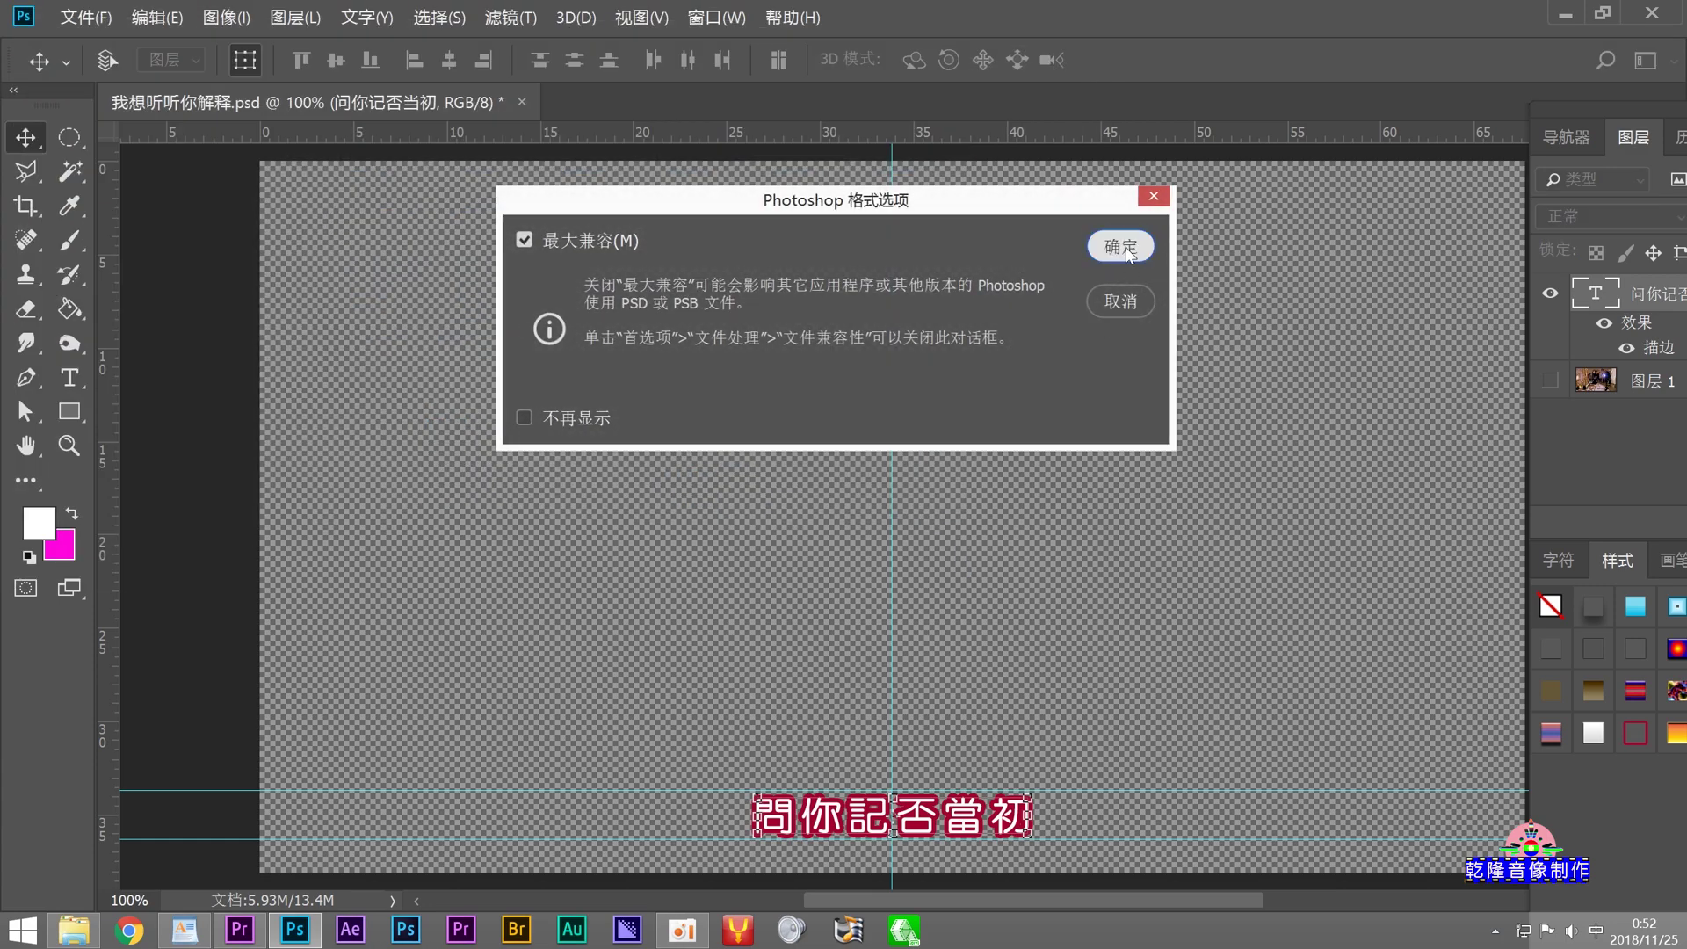
pyautogui.click(1120, 246)
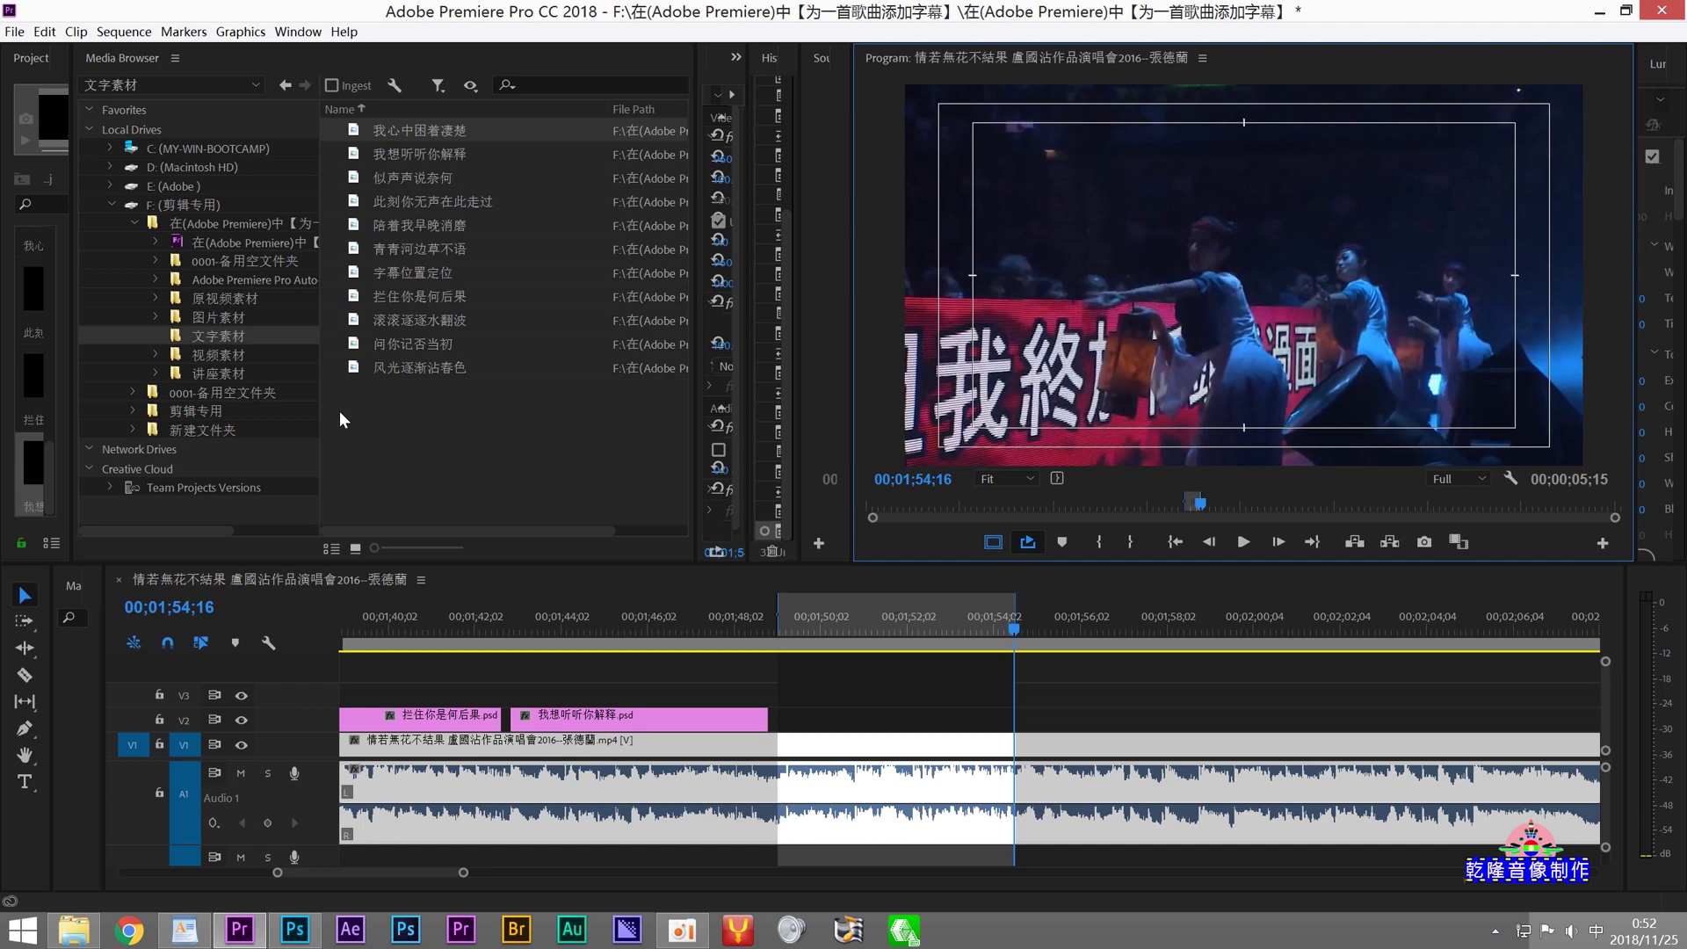
# Step: Place 问你记否当初.psd on V2 at the in point, extended to the out point
pyautogui.moveTo(355, 345); pyautogui.dragTo(633, 498)
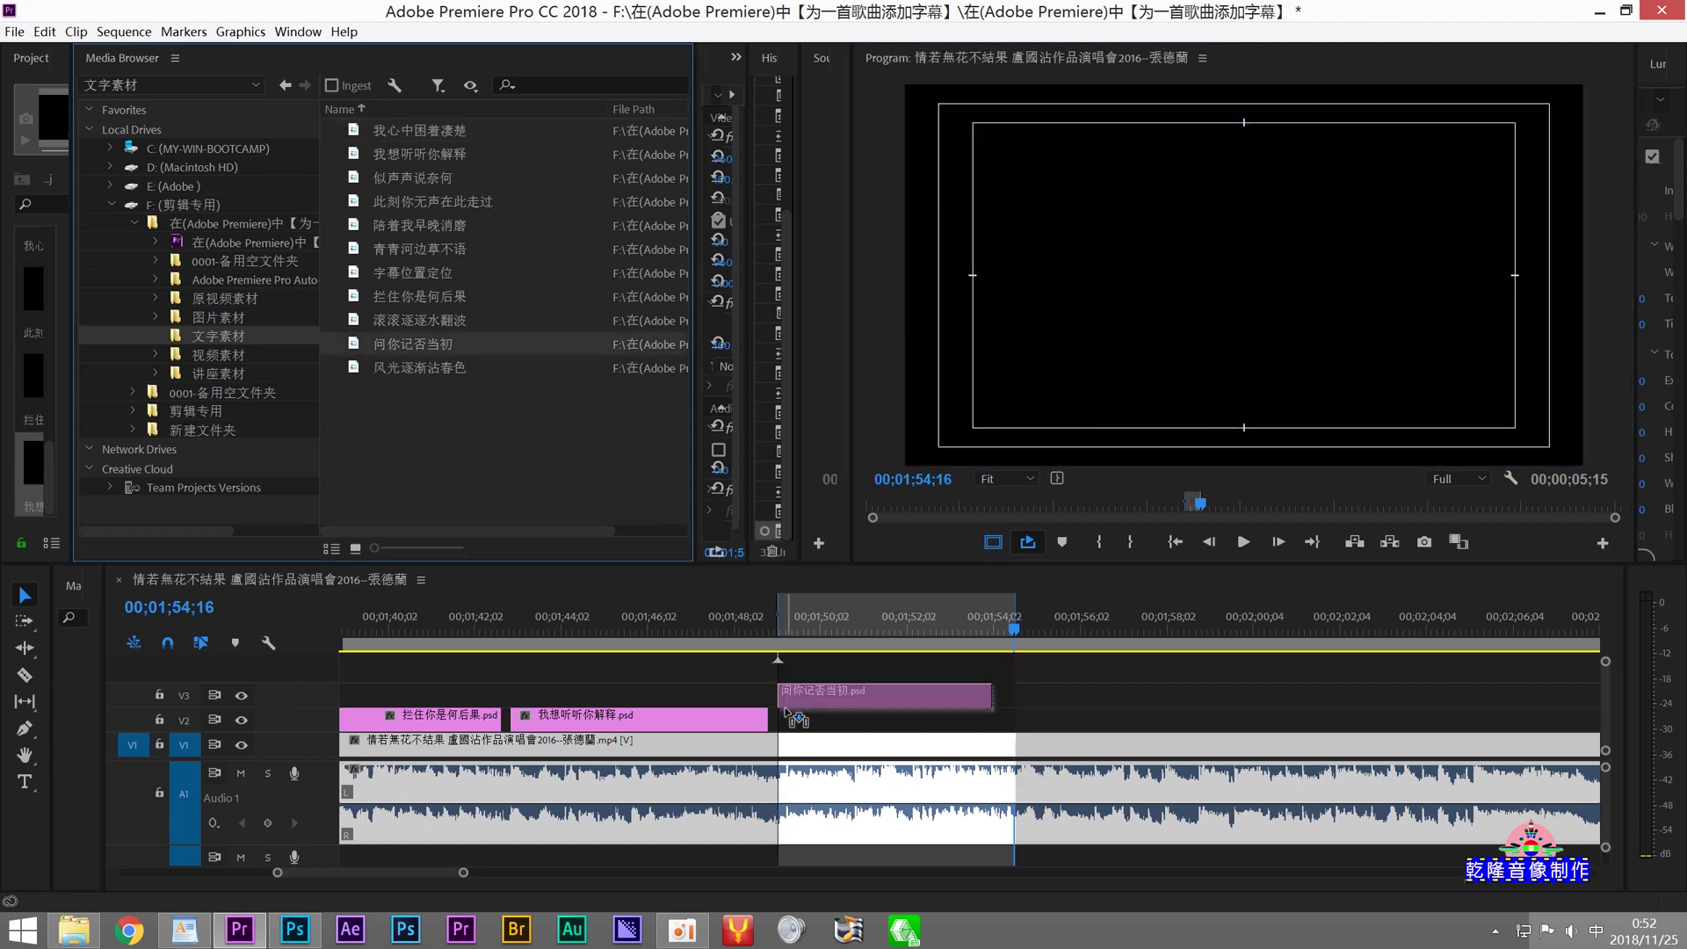
pyautogui.moveTo(764, 659); pyautogui.dragTo(773, 730)
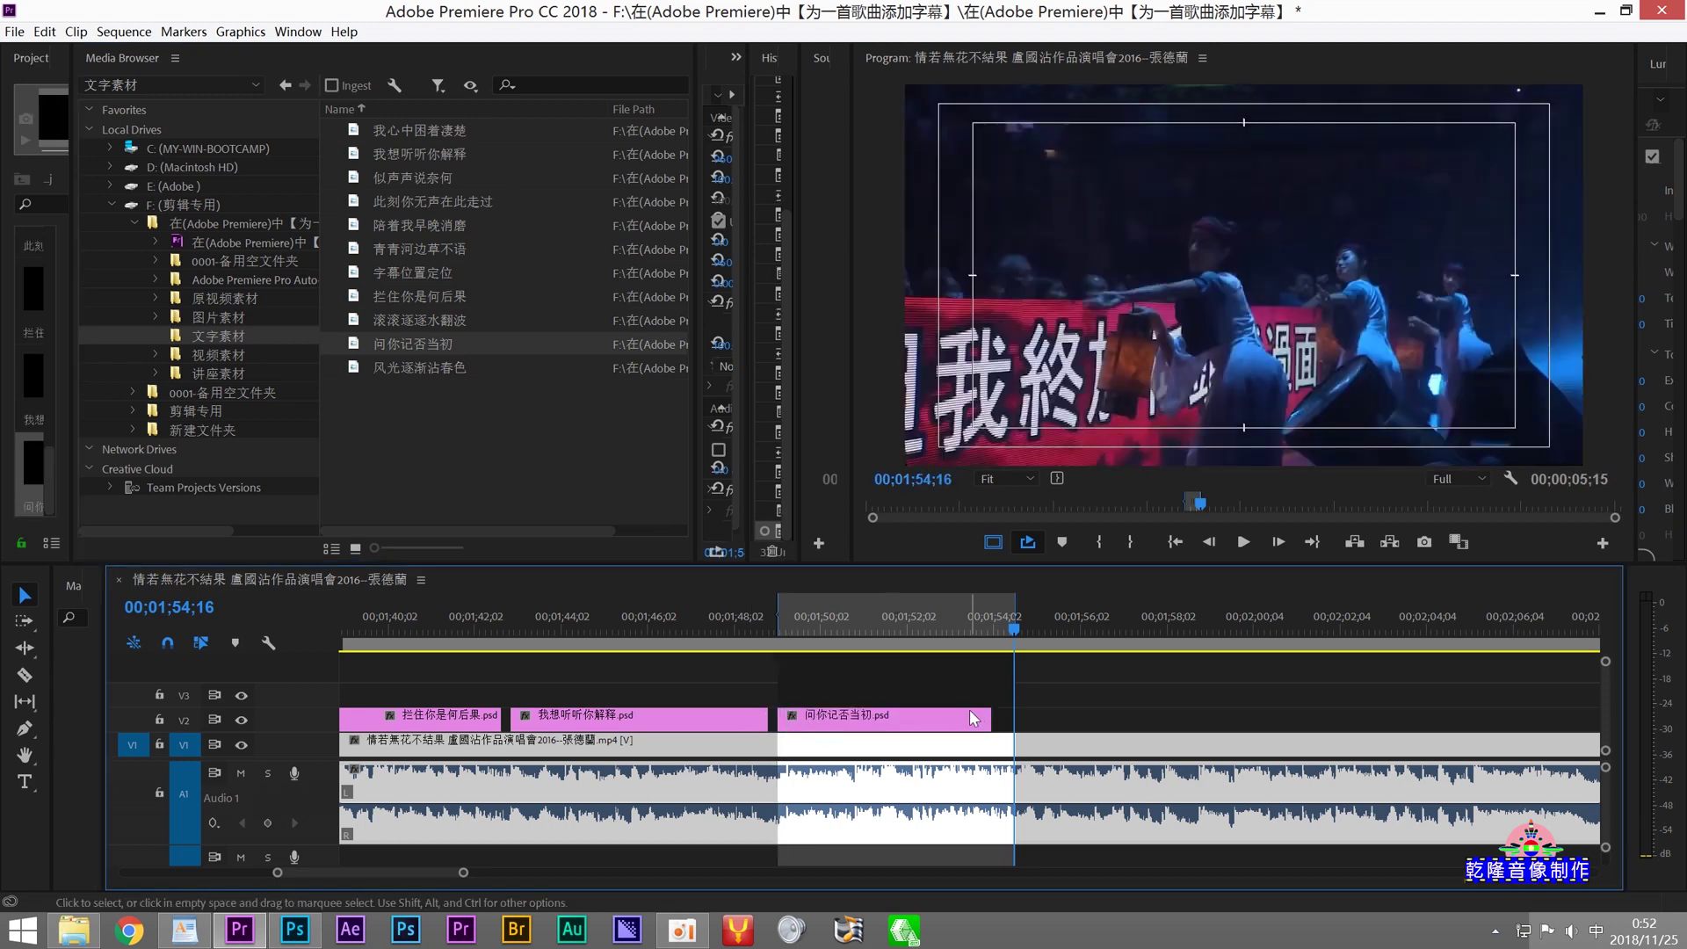
pyautogui.moveTo(990, 716); pyautogui.dragTo(1014, 714)
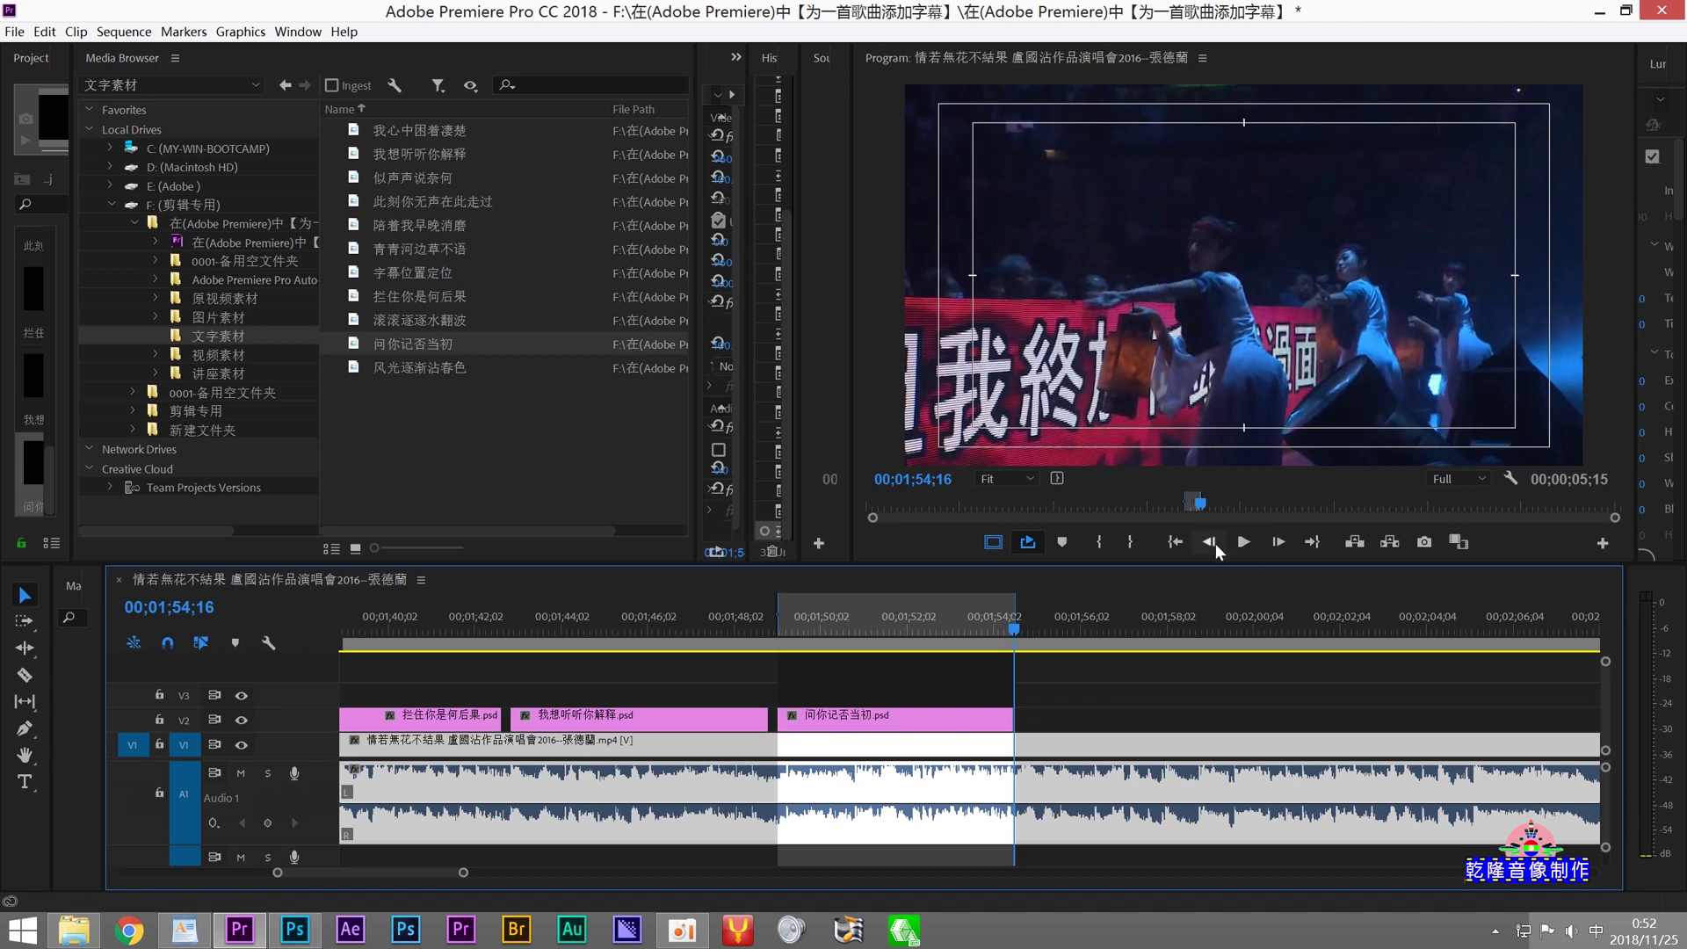
# Step: Mark the next sung line's range from 00;01;54;23 to 00;02;01;16
pyautogui.click(1279, 542)
pyautogui.click(1278, 542)
pyautogui.click(1279, 543)
pyautogui.click(1279, 543)
pyautogui.click(1099, 544)
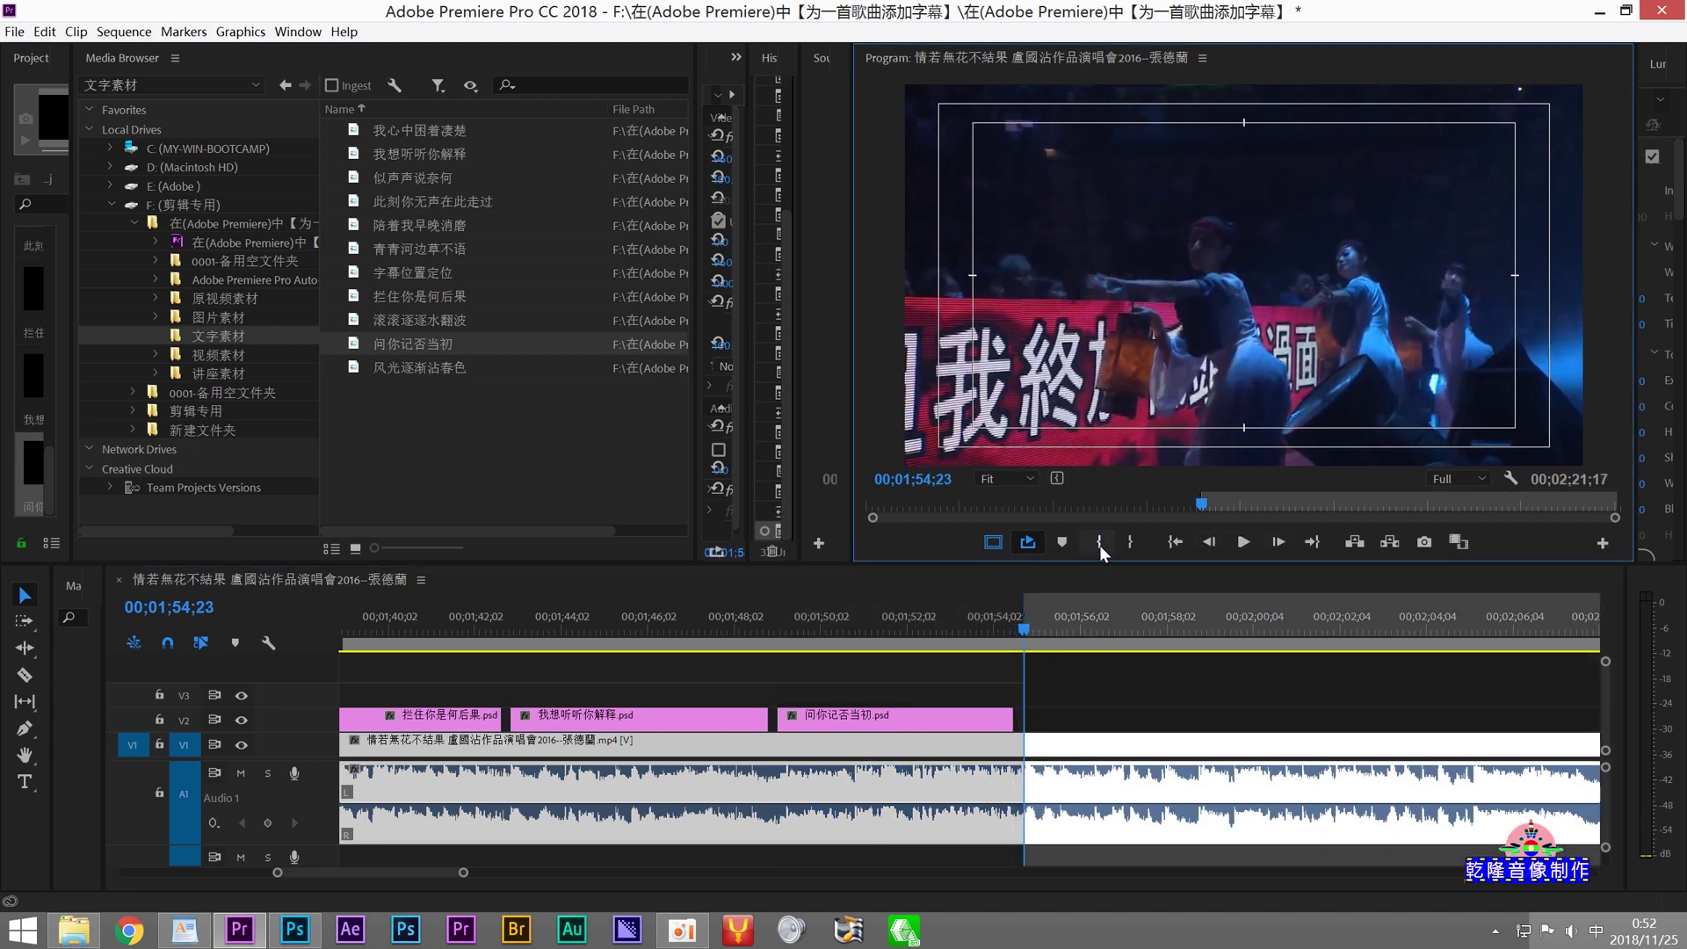
pyautogui.click(1244, 542)
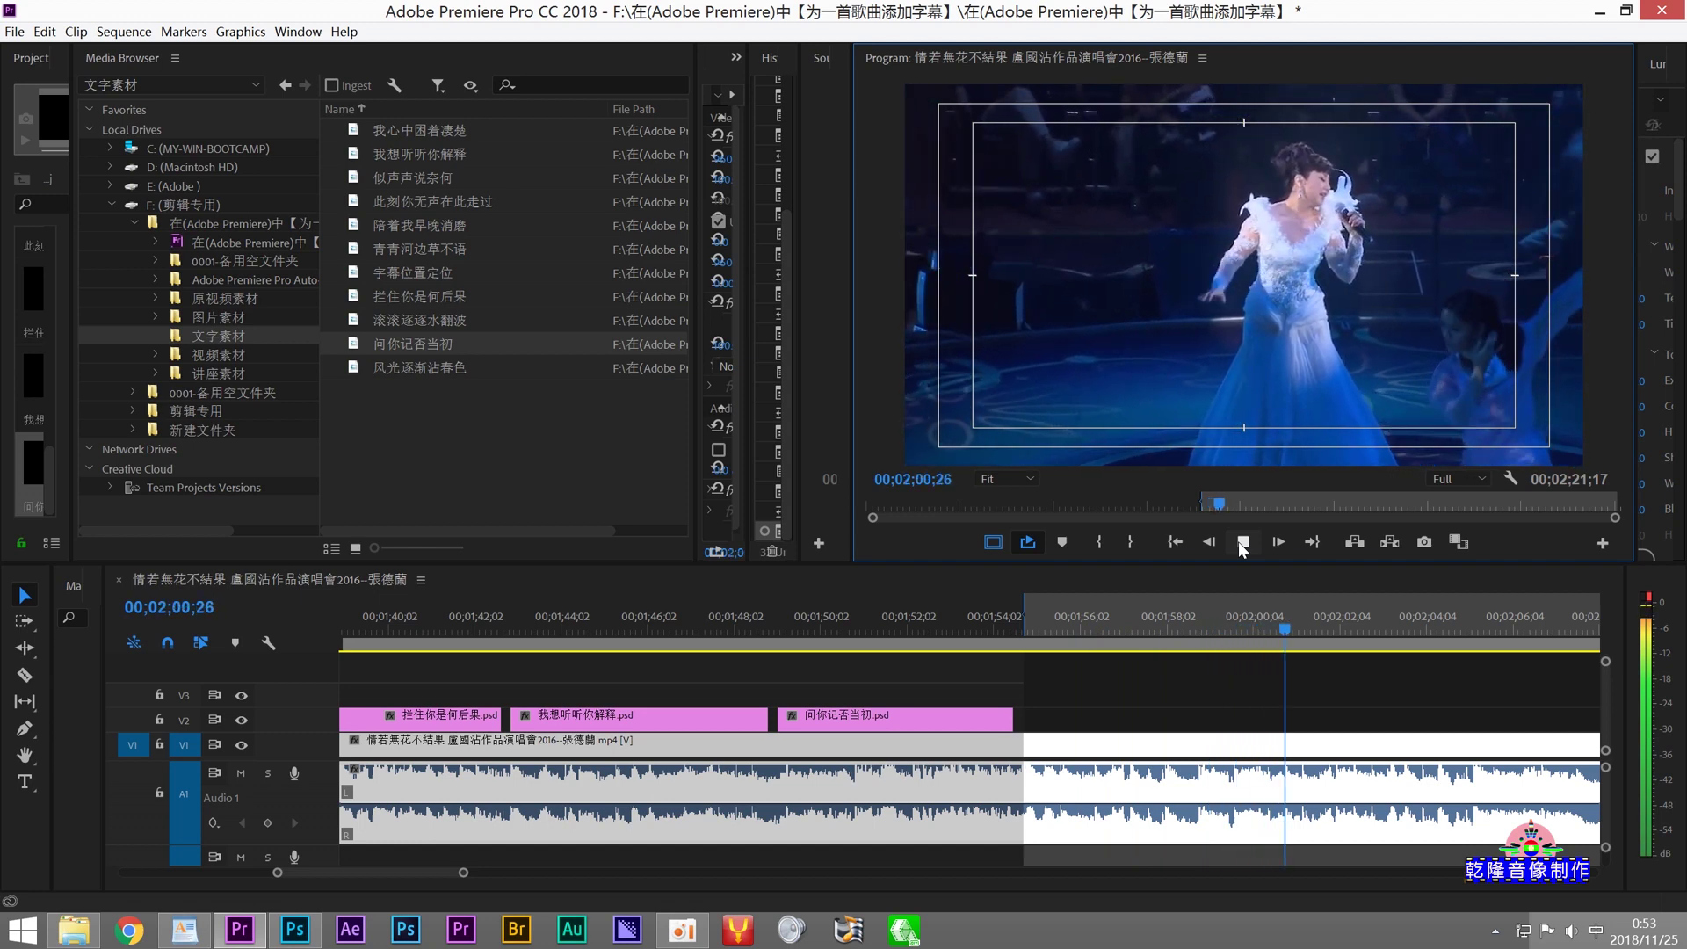
pyautogui.click(1308, 631)
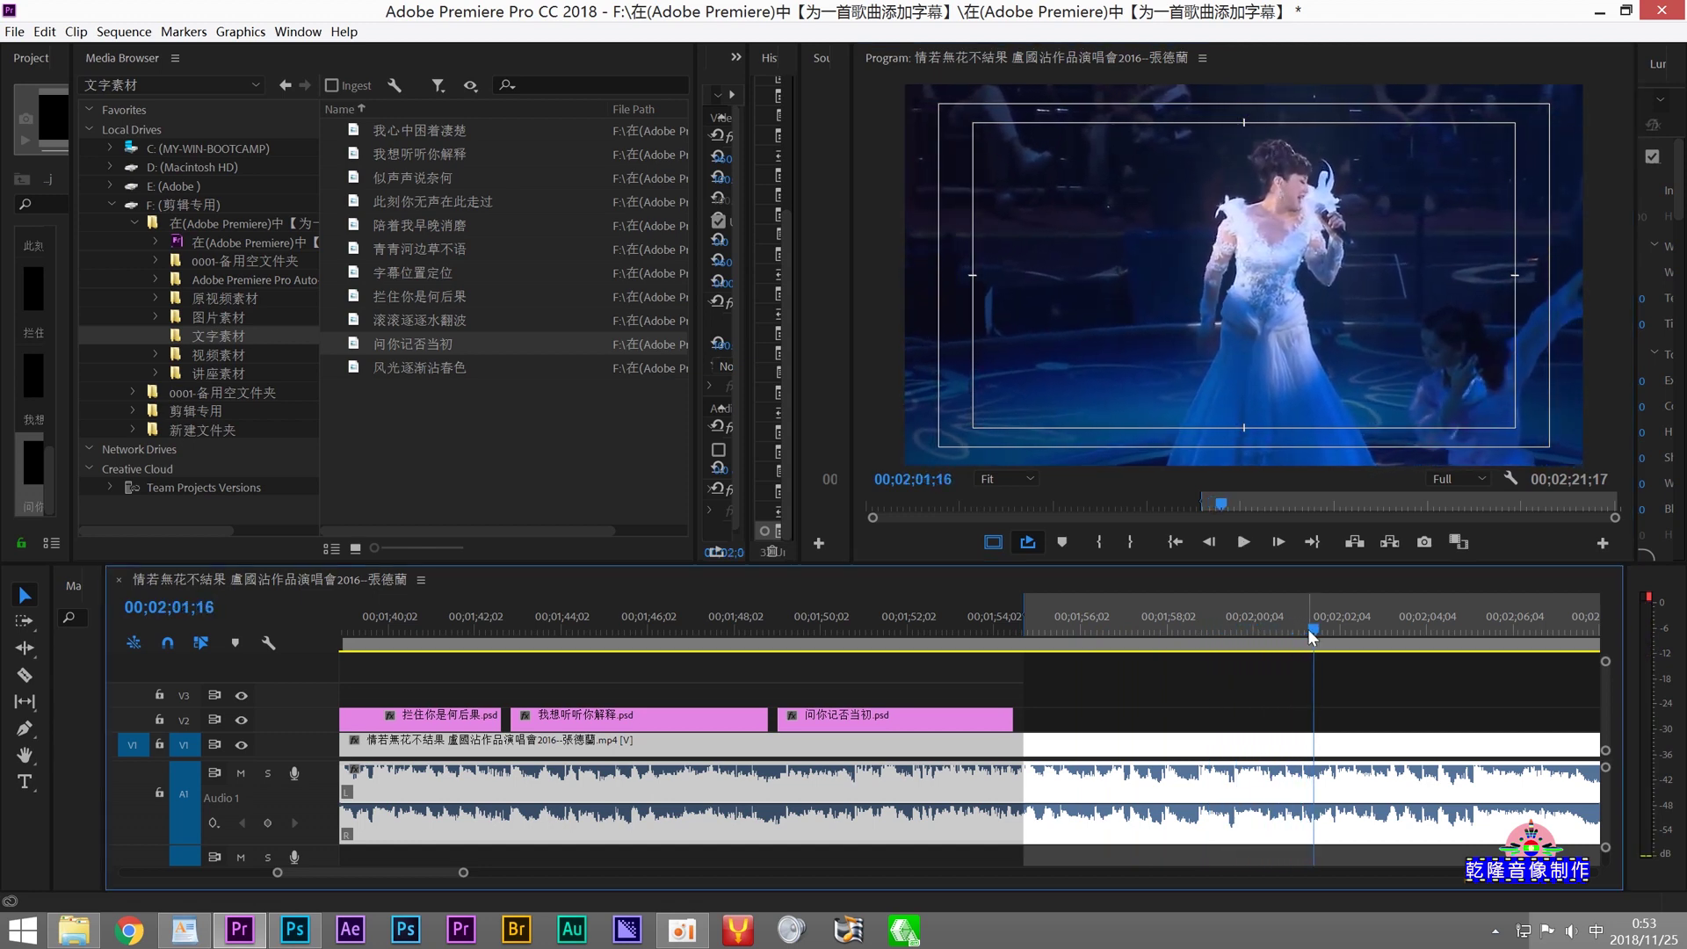
pyautogui.click(1125, 550)
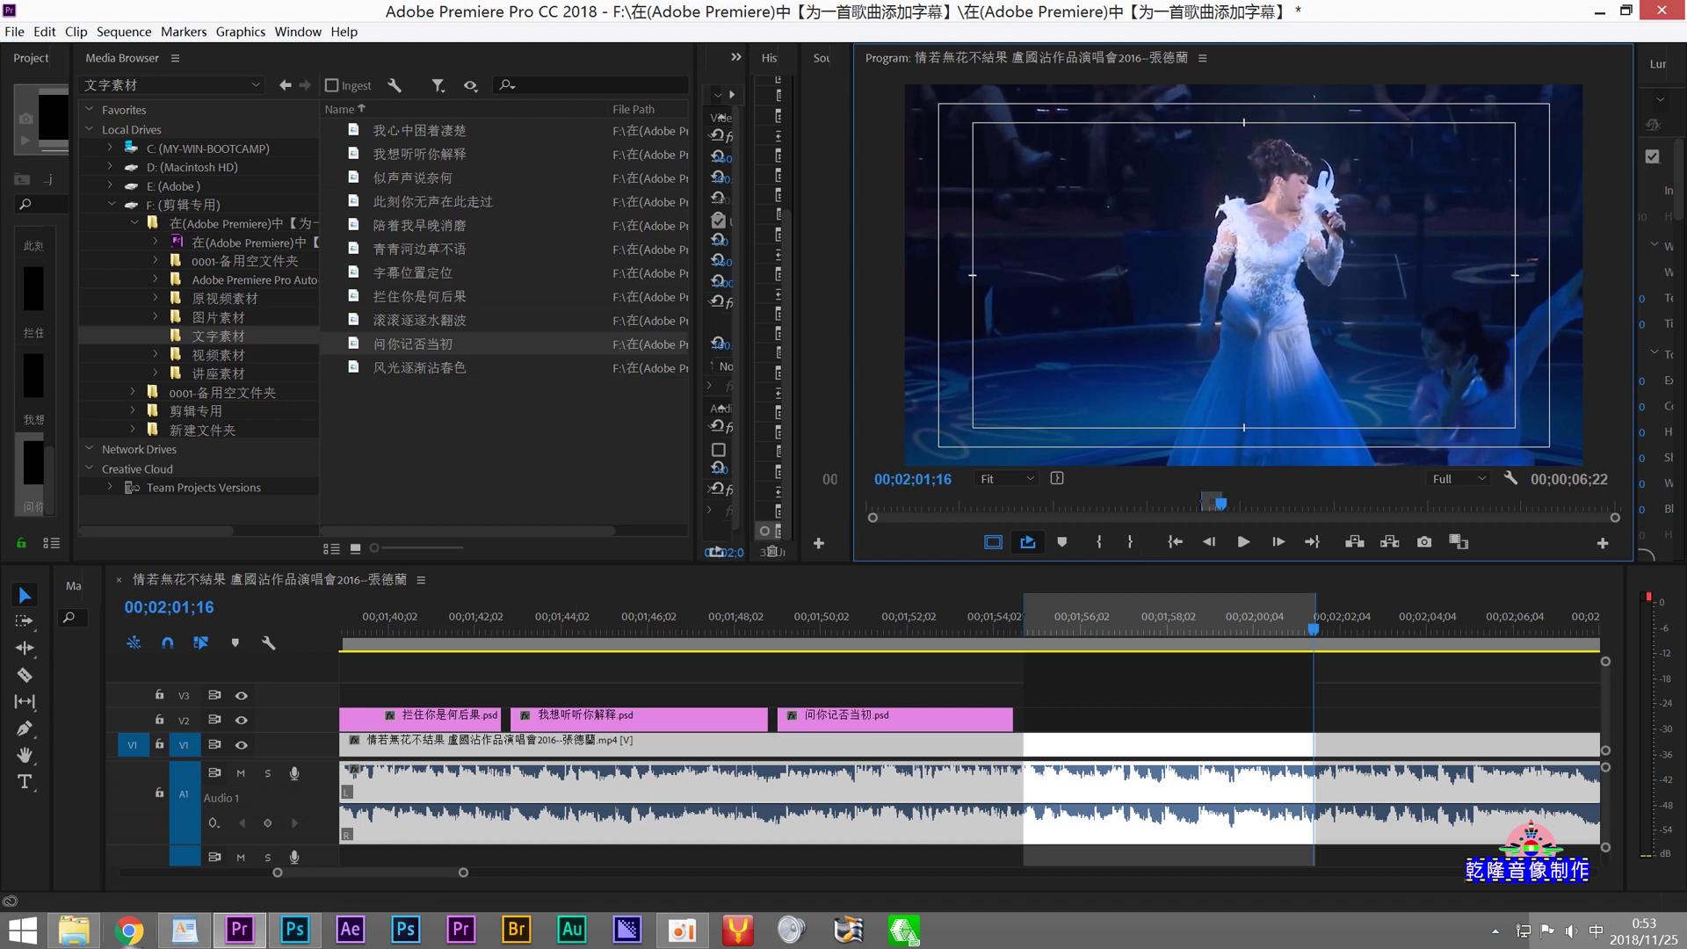
pyautogui.click(185, 929)
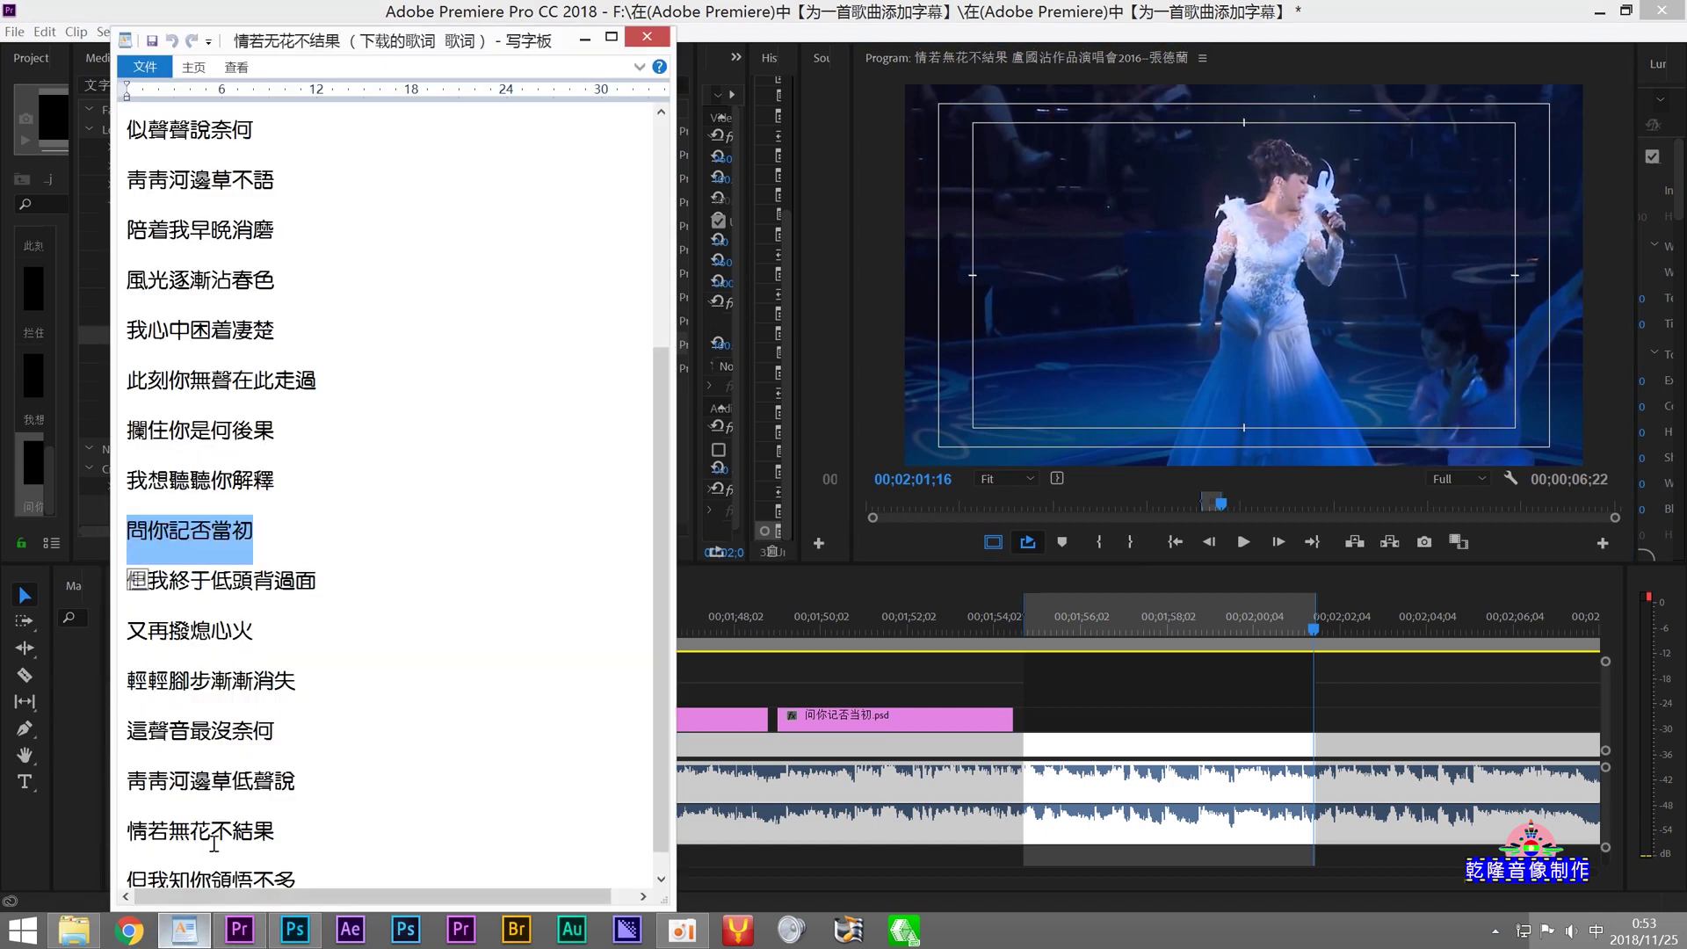
# Step: Copy the lyric line 但我終于低頭背過面 from the WordPad lyrics document
pyautogui.click(425, 579)
pyautogui.moveTo(425, 580); pyautogui.dragTo(238, 596)
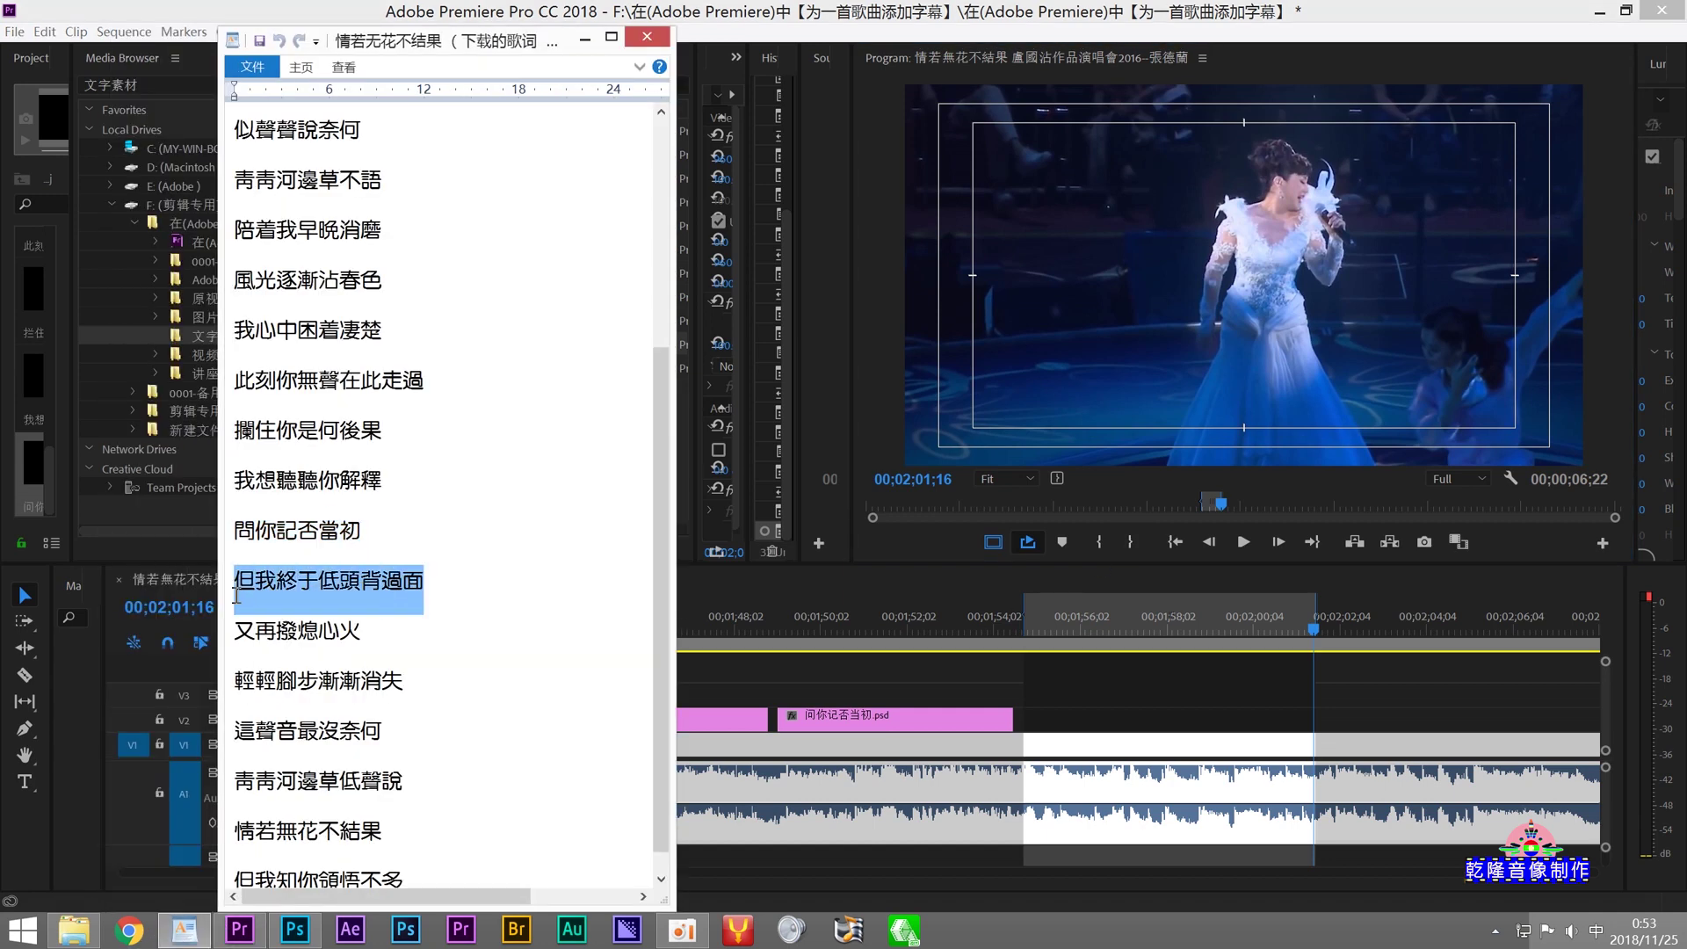
pyautogui.rightClick(299, 588)
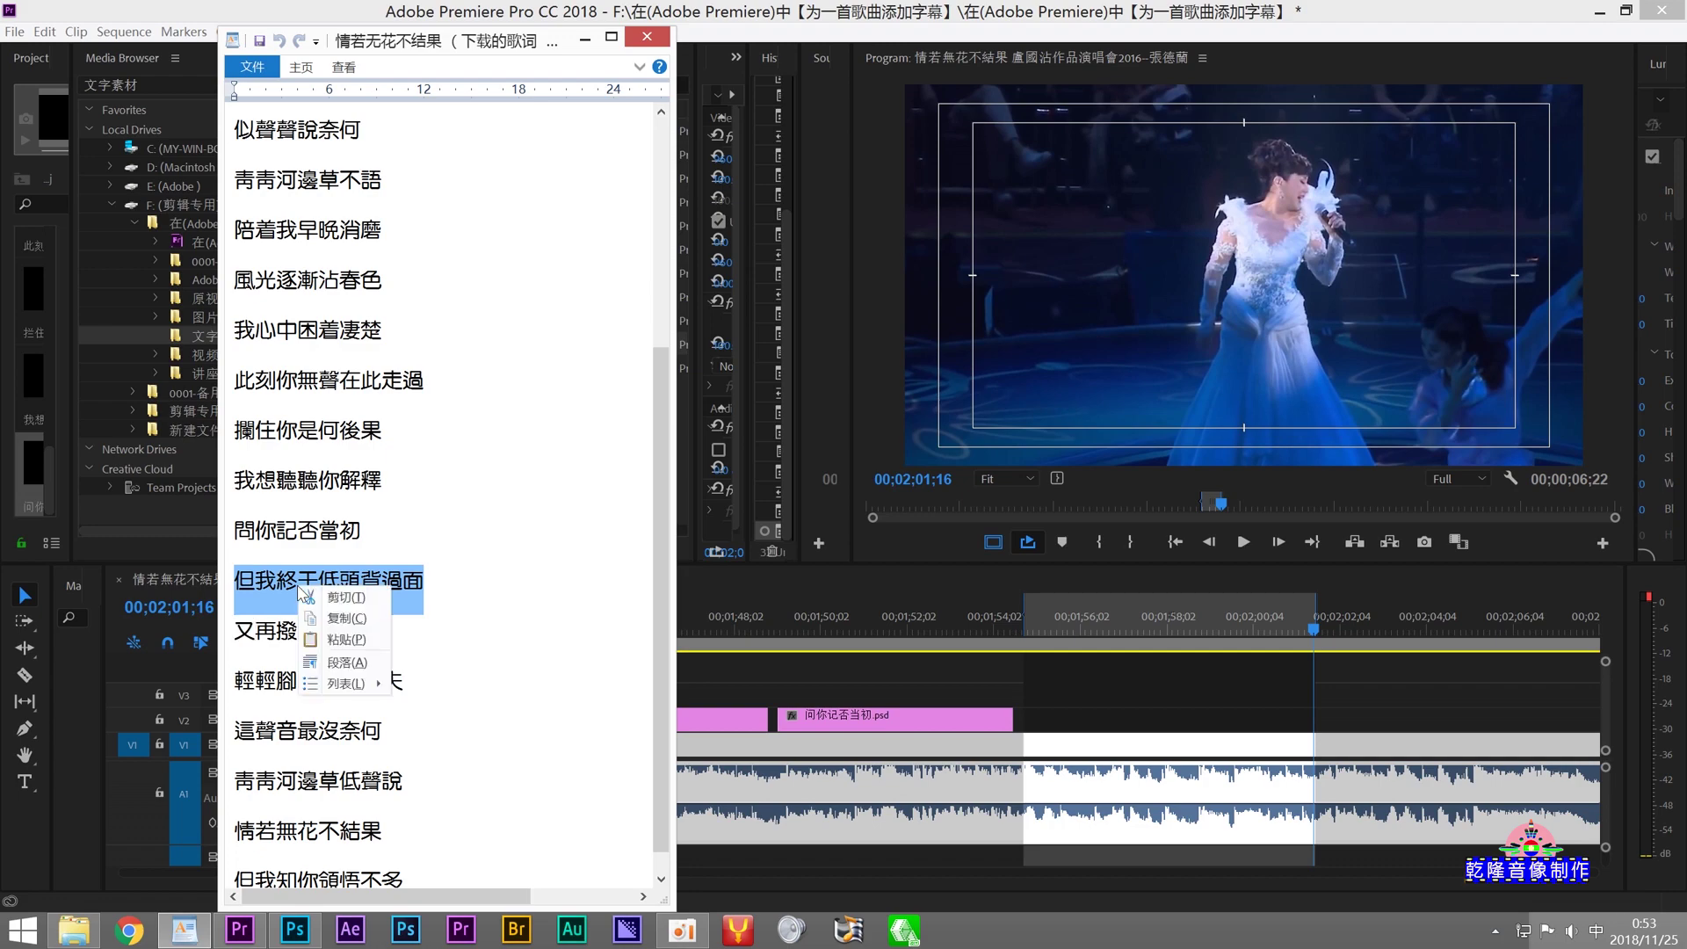
pyautogui.click(342, 619)
pyautogui.click(285, 933)
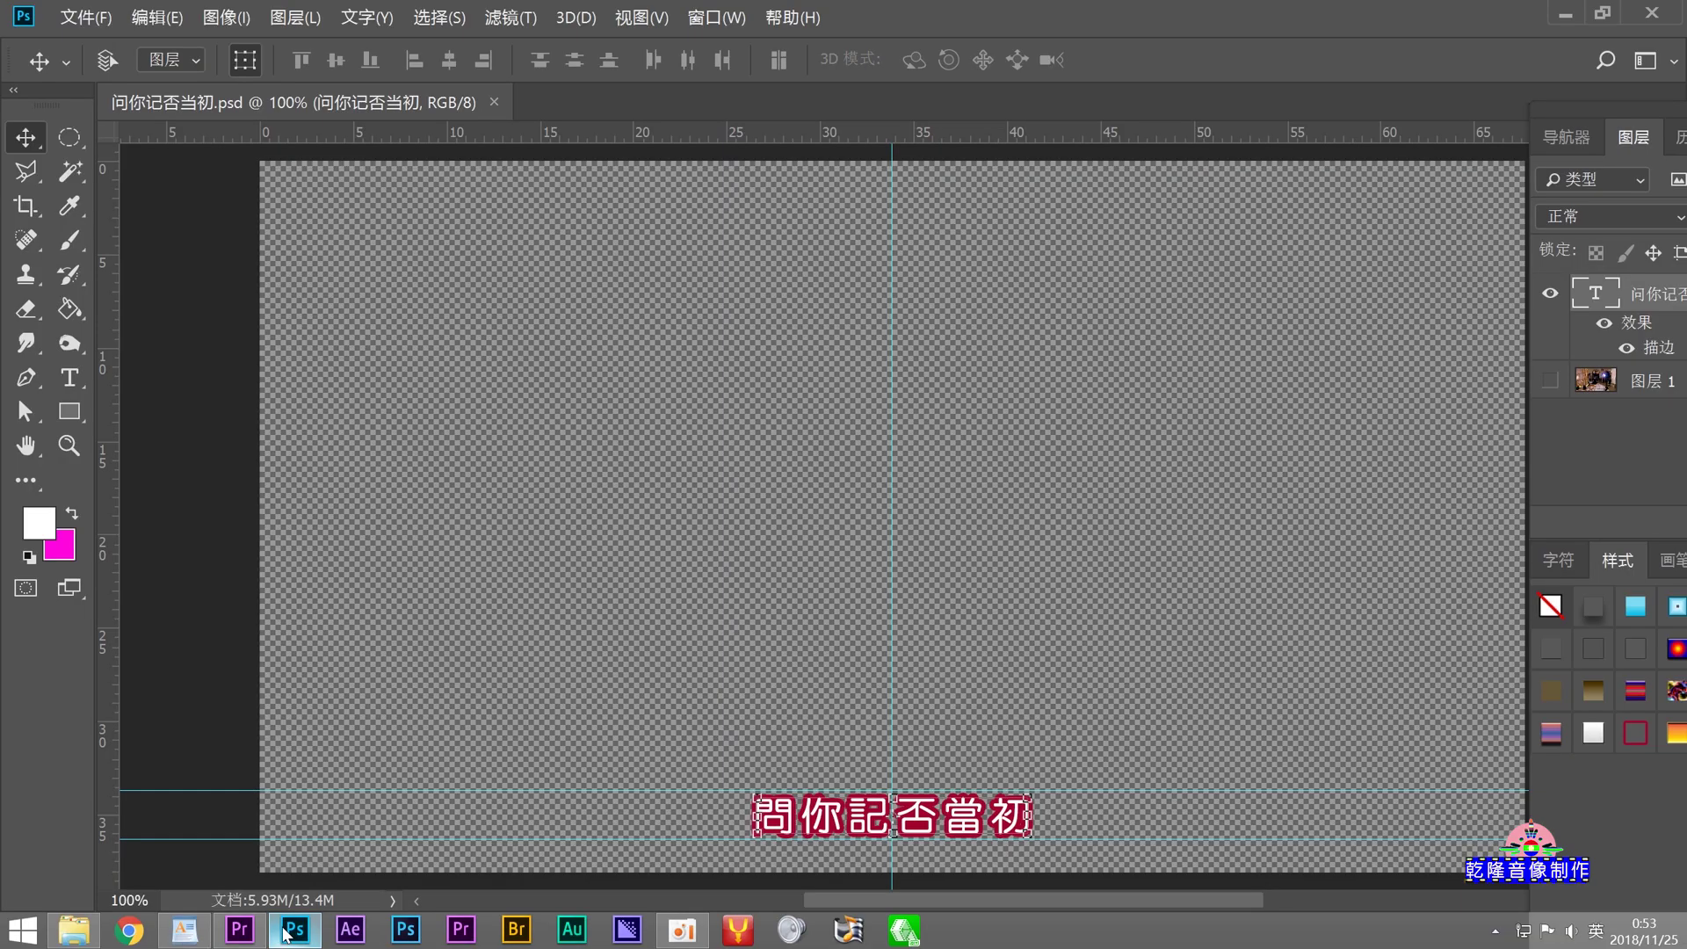
# Step: Replace the subtitle text with 但我終于低頭背過面 and shift it left to recentre
pyautogui.click(69, 378)
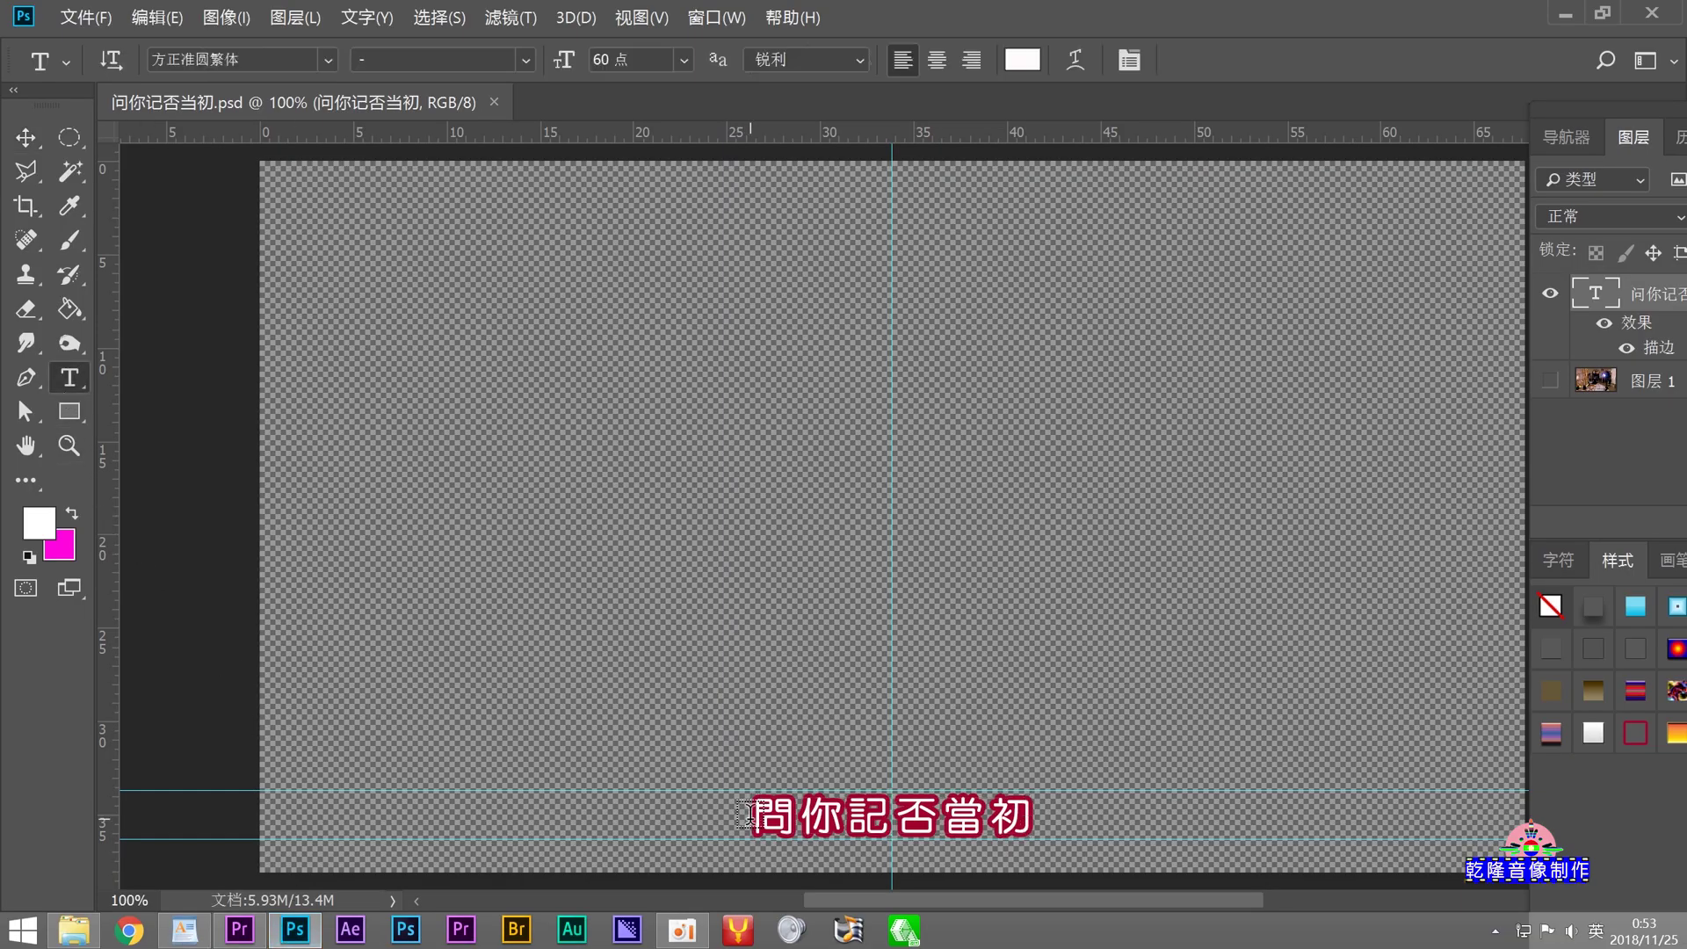
pyautogui.moveTo(760, 817); pyautogui.dragTo(1035, 817)
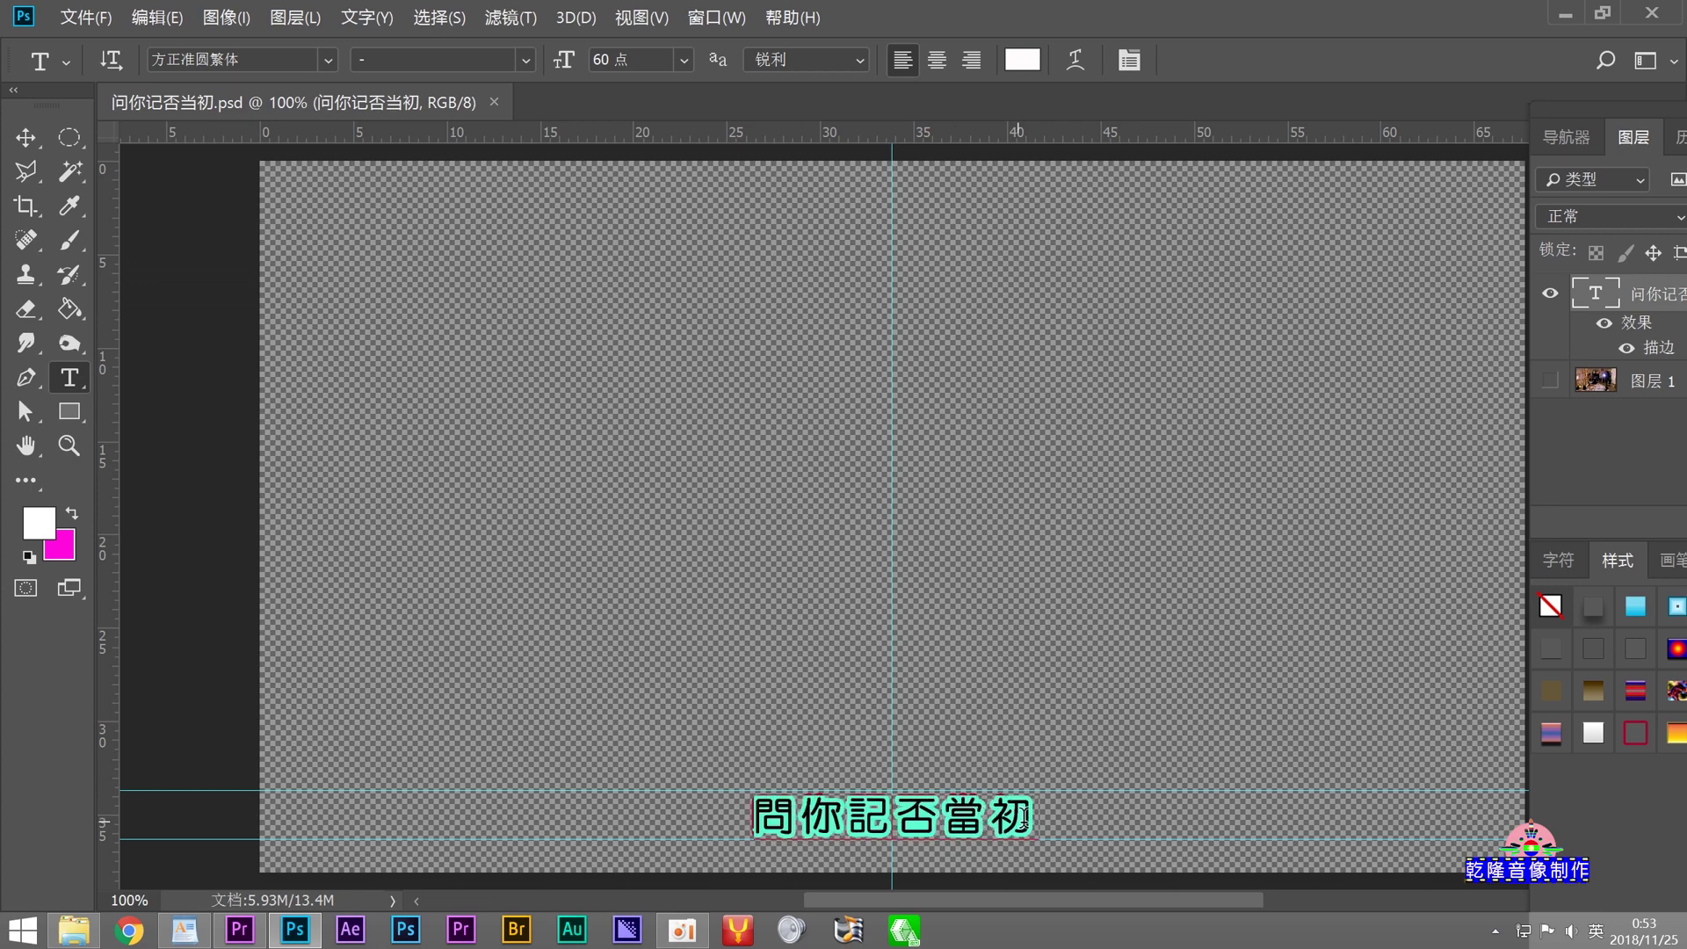
pyautogui.rightClick(768, 815)
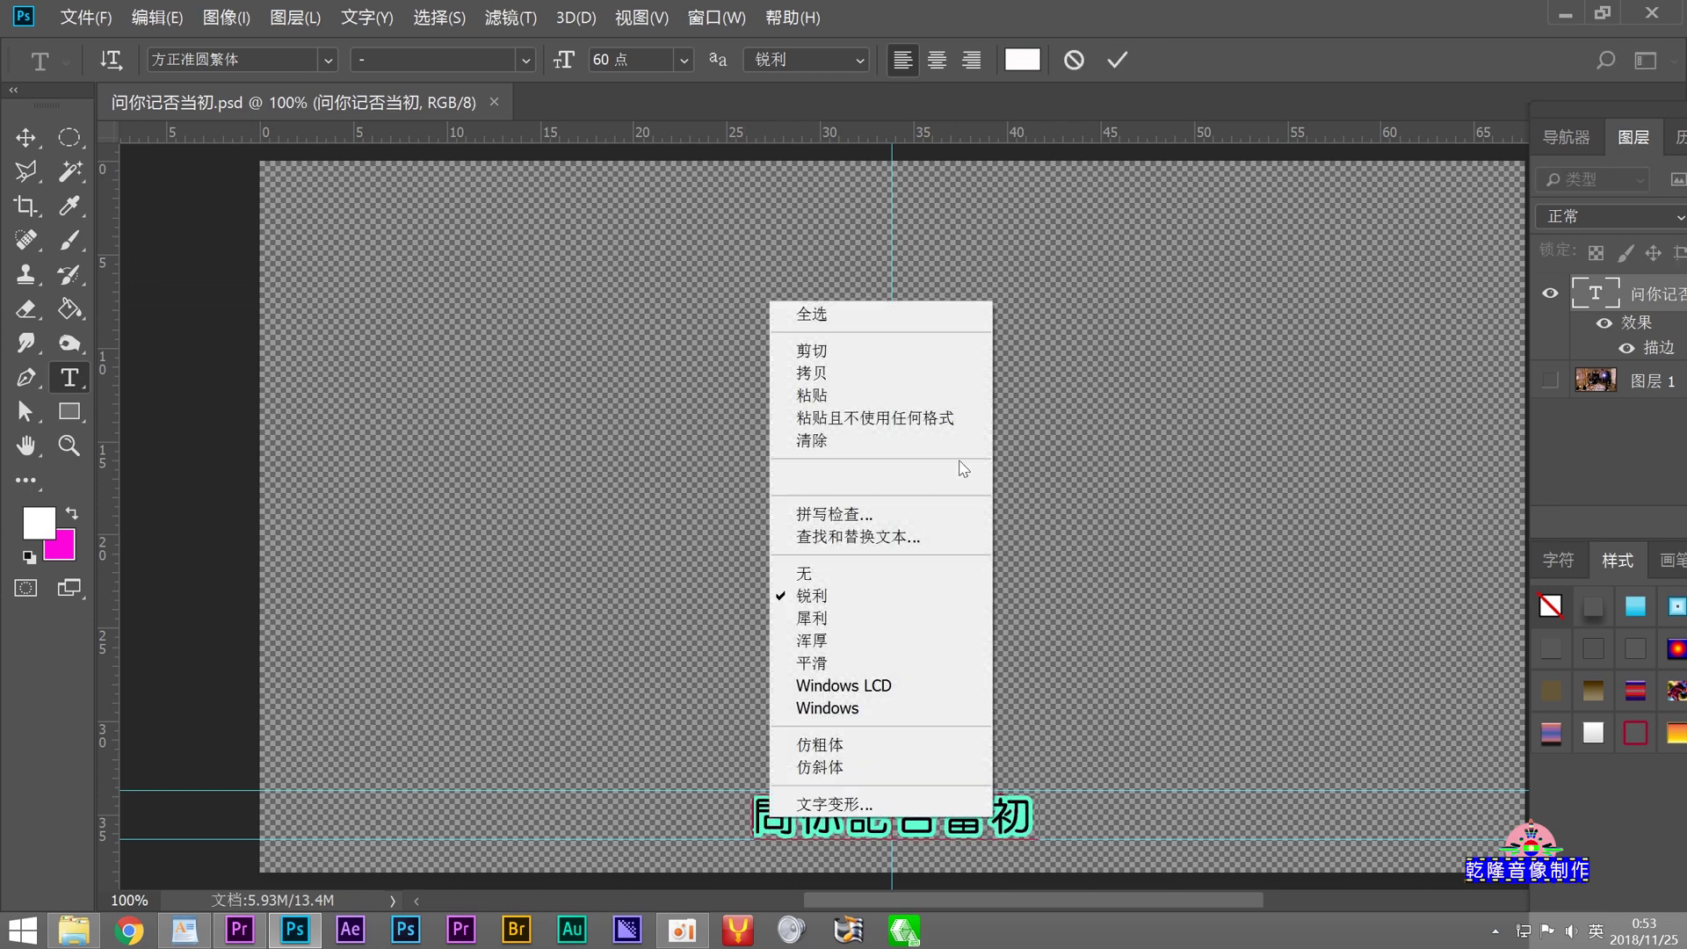
pyautogui.click(885, 397)
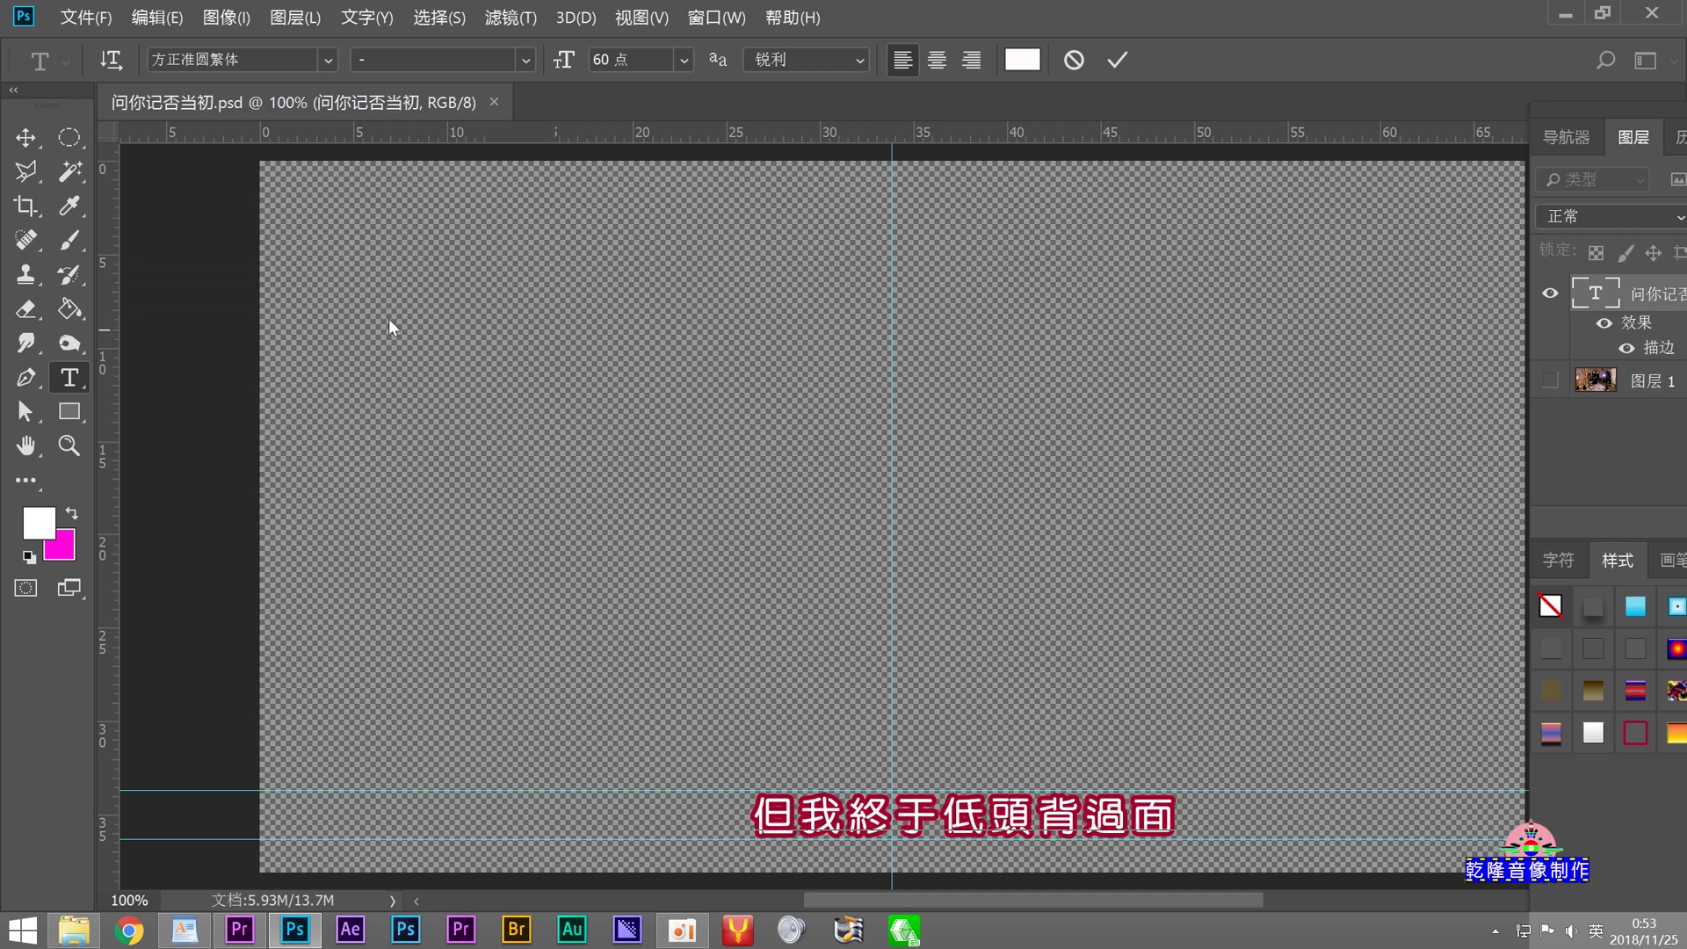
pyautogui.click(25, 137)
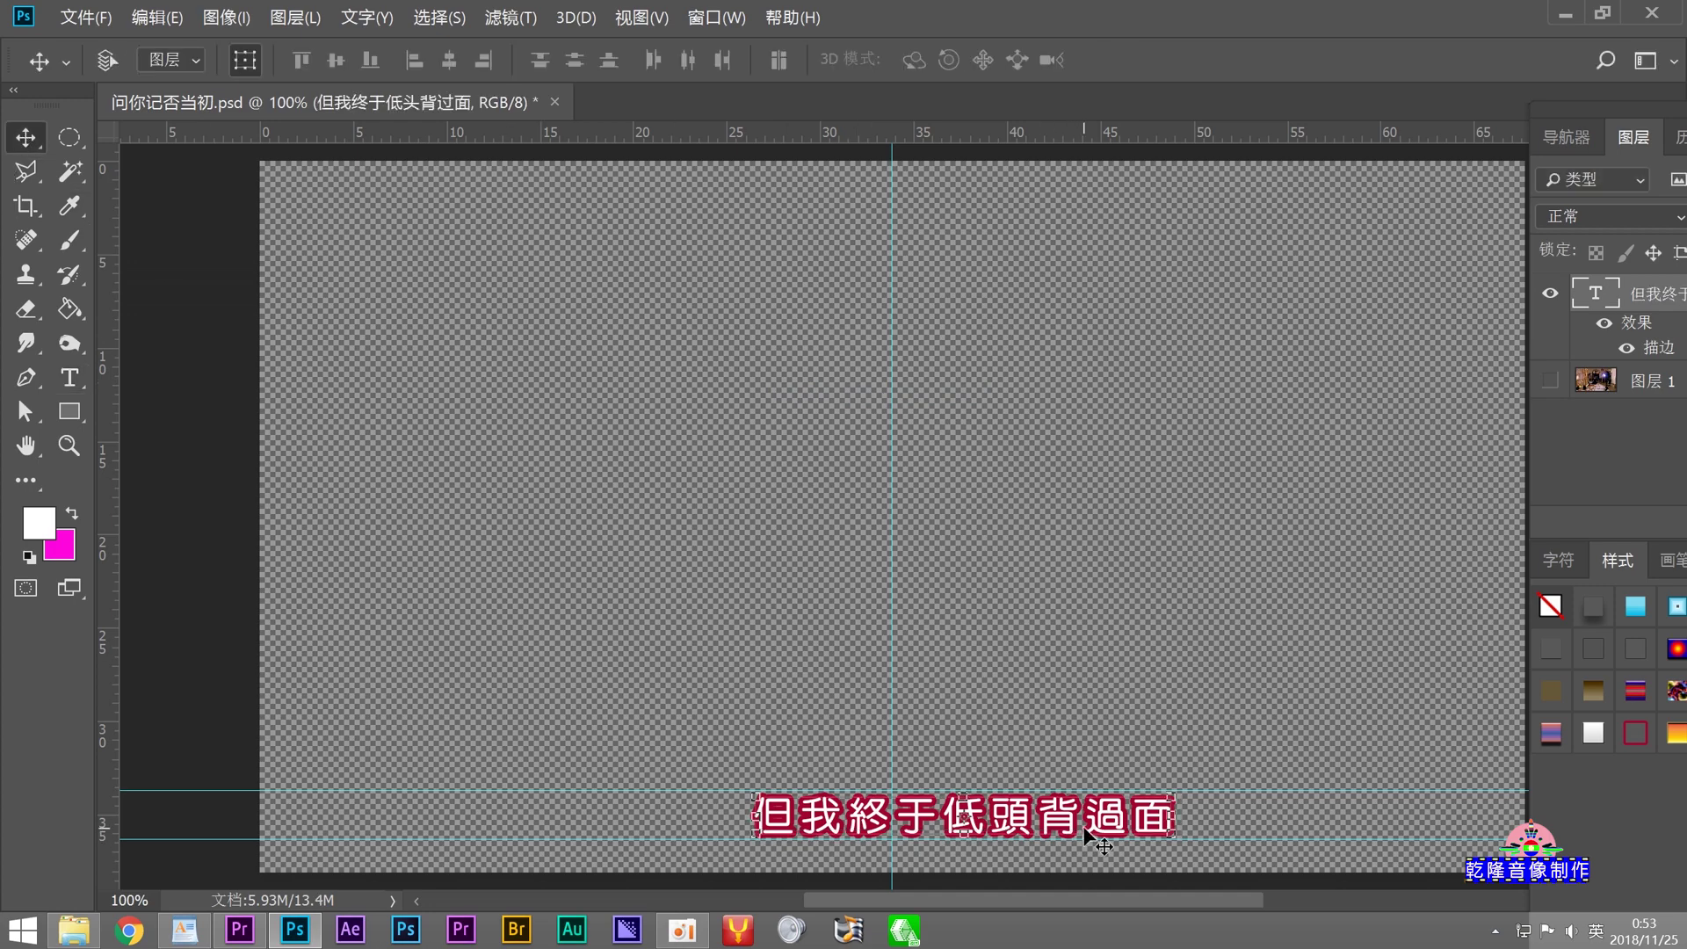
pyautogui.moveTo(1084, 828); pyautogui.dragTo(1007, 822)
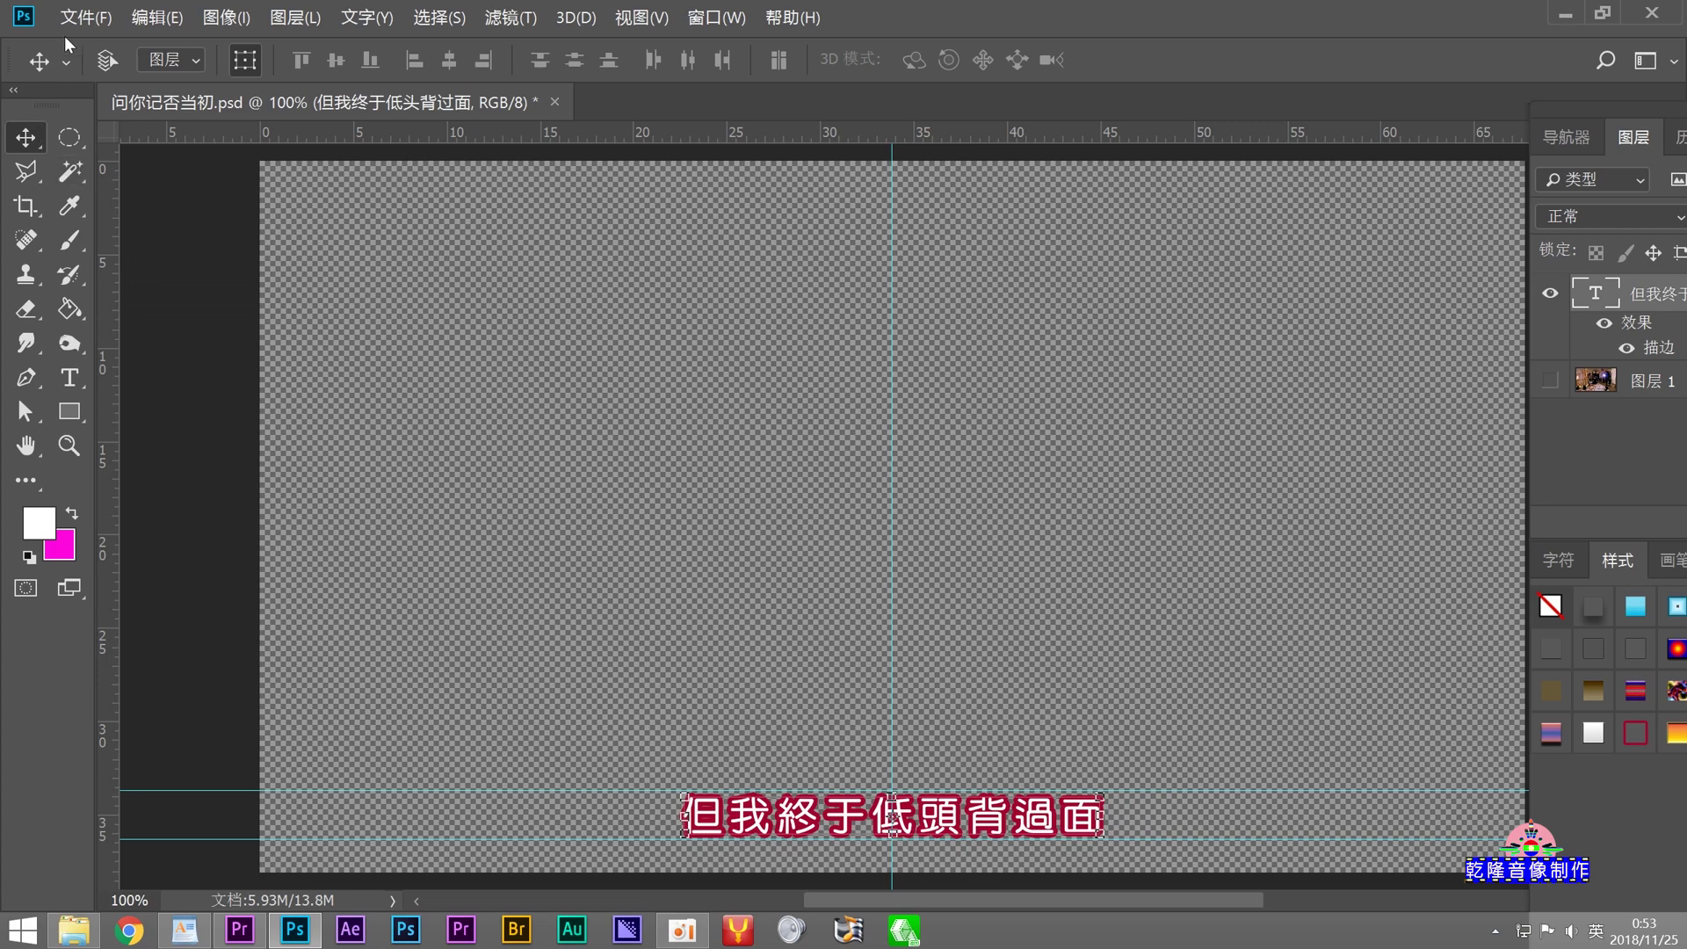
# Step: Save the subtitle as a new PSD named 但我终于低头背过面.psd
pyautogui.click(70, 17)
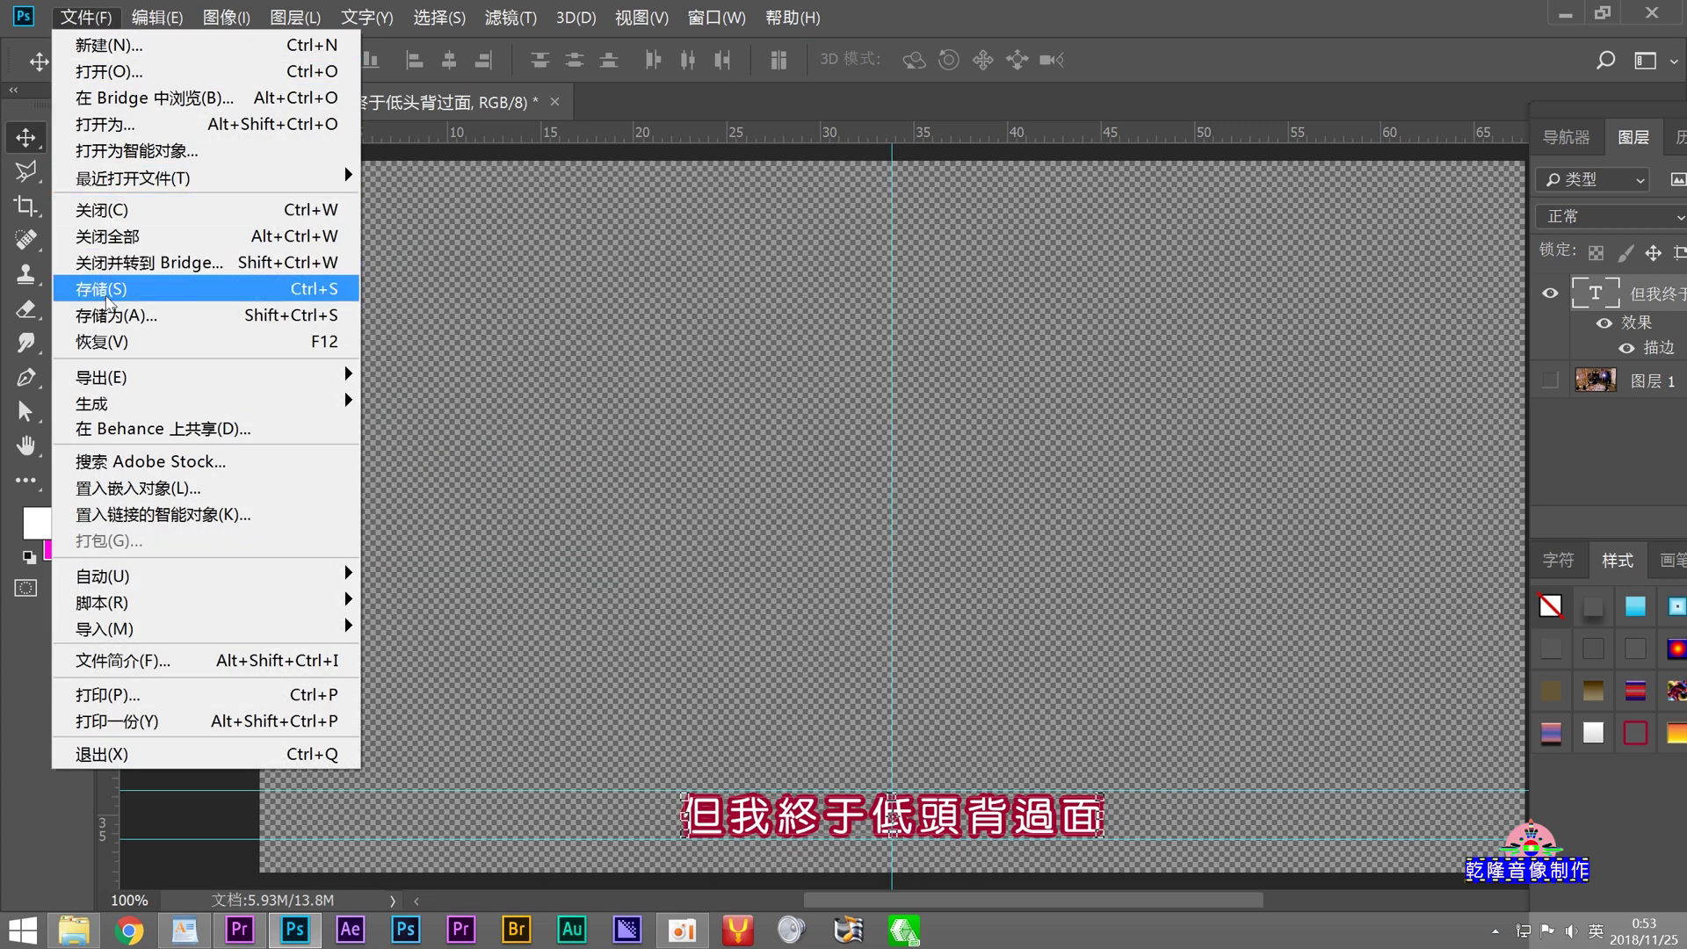
pyautogui.click(110, 316)
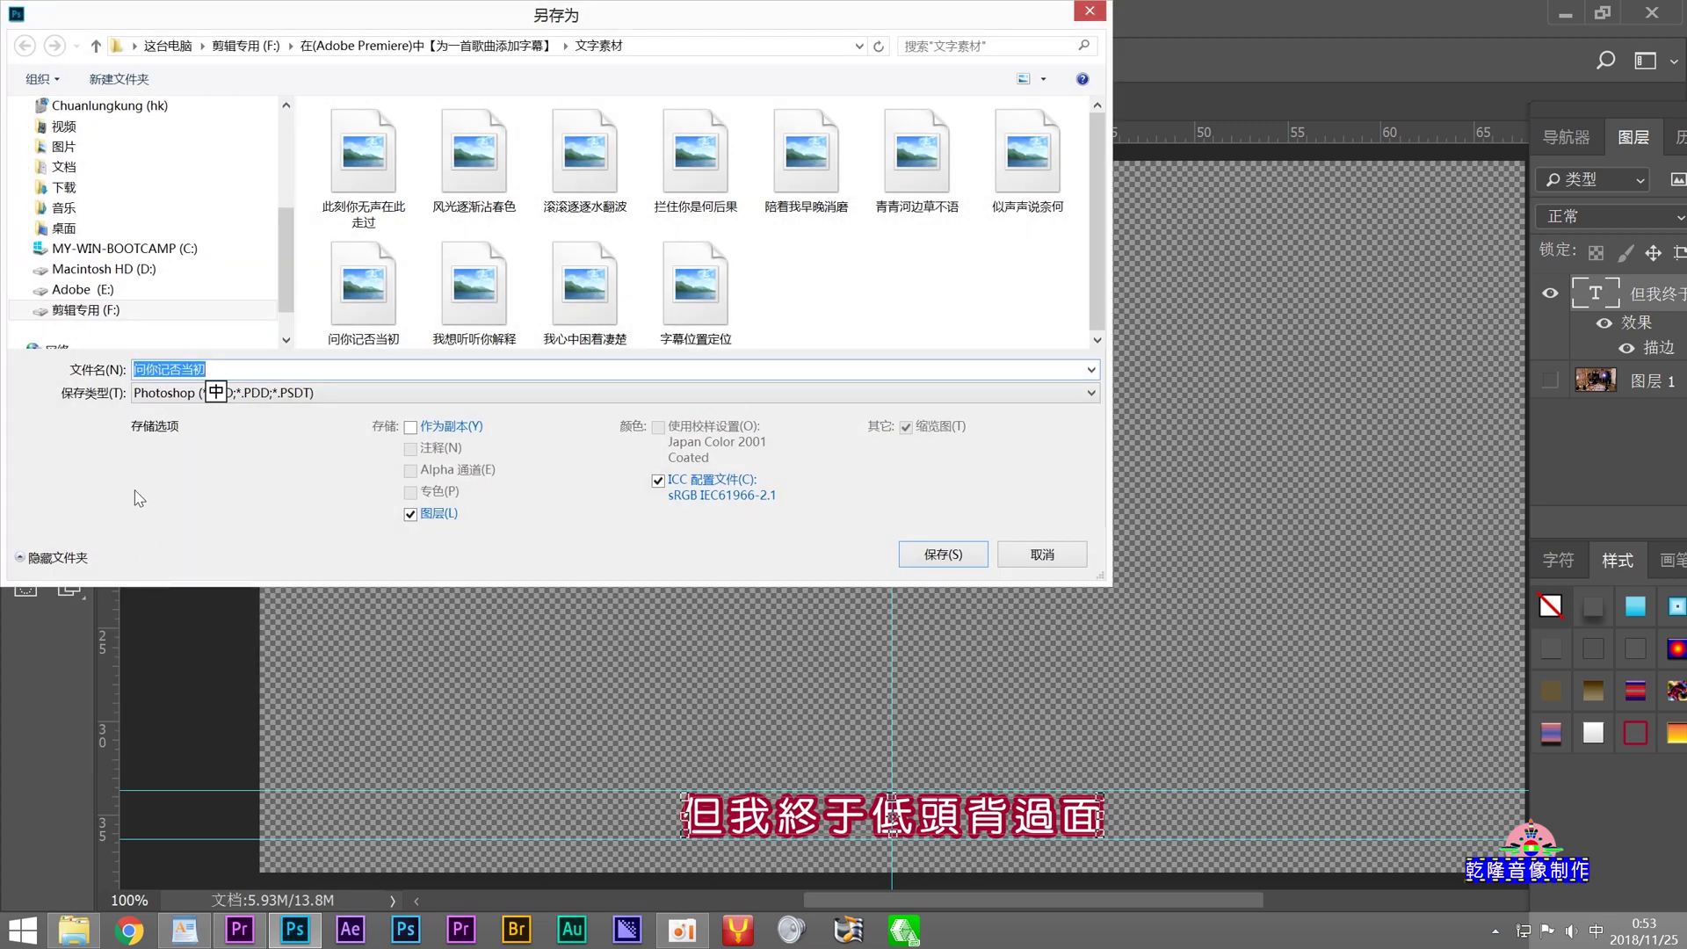
pyautogui.rightClick(186, 373)
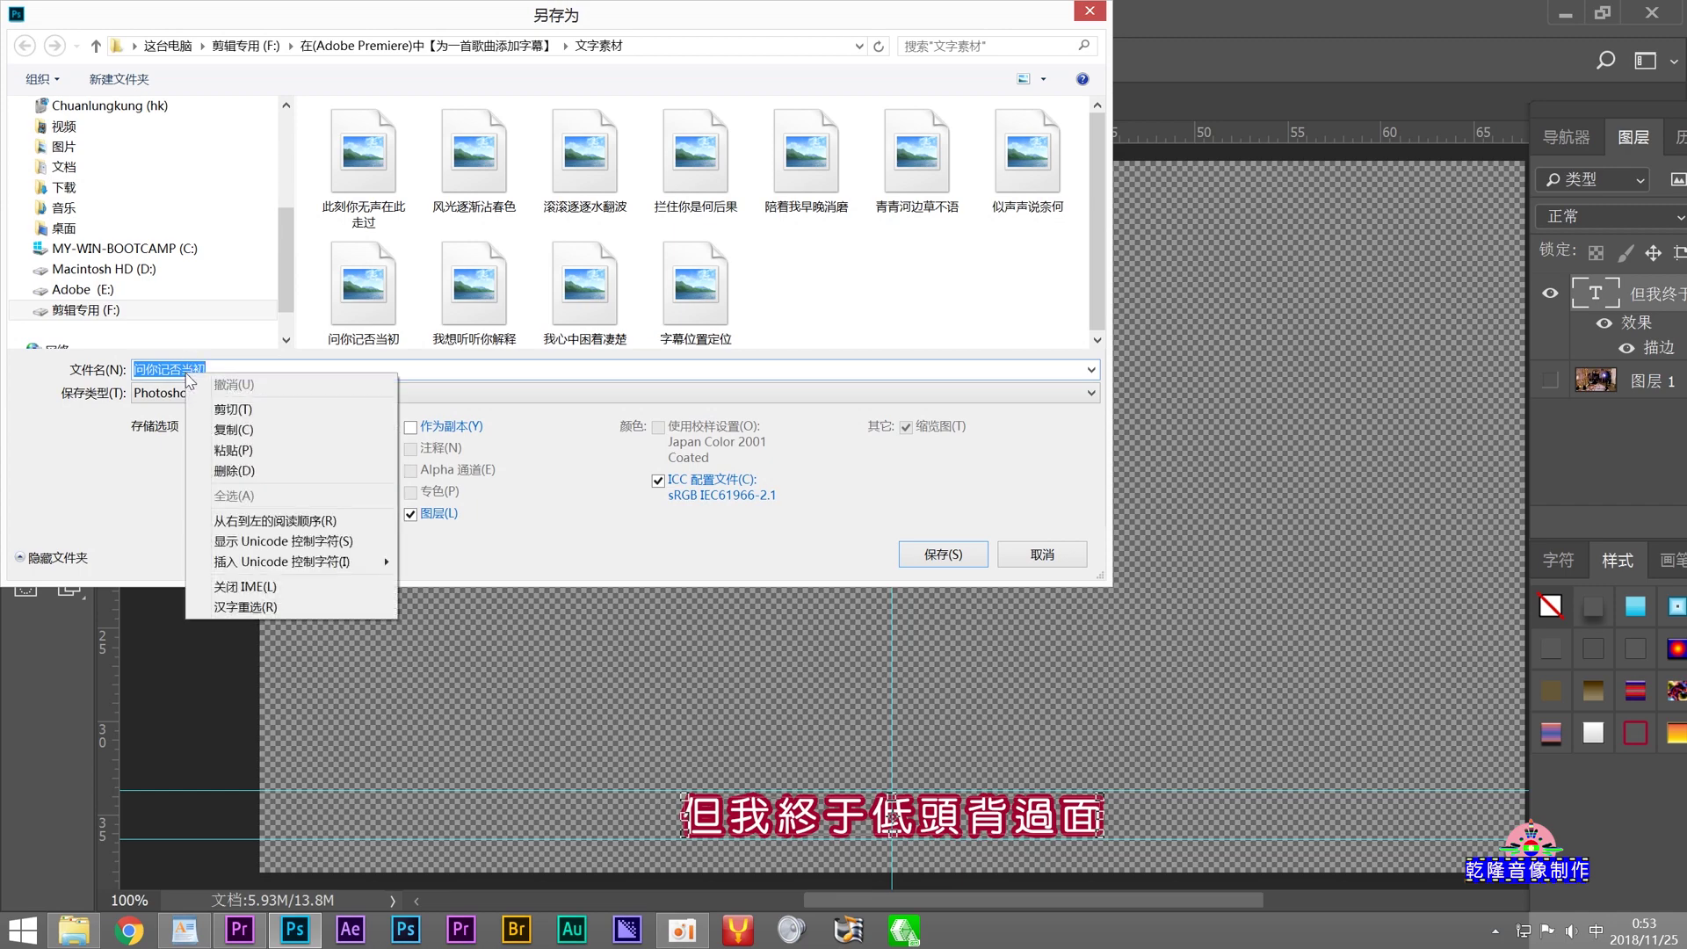
pyautogui.click(233, 449)
pyautogui.click(909, 567)
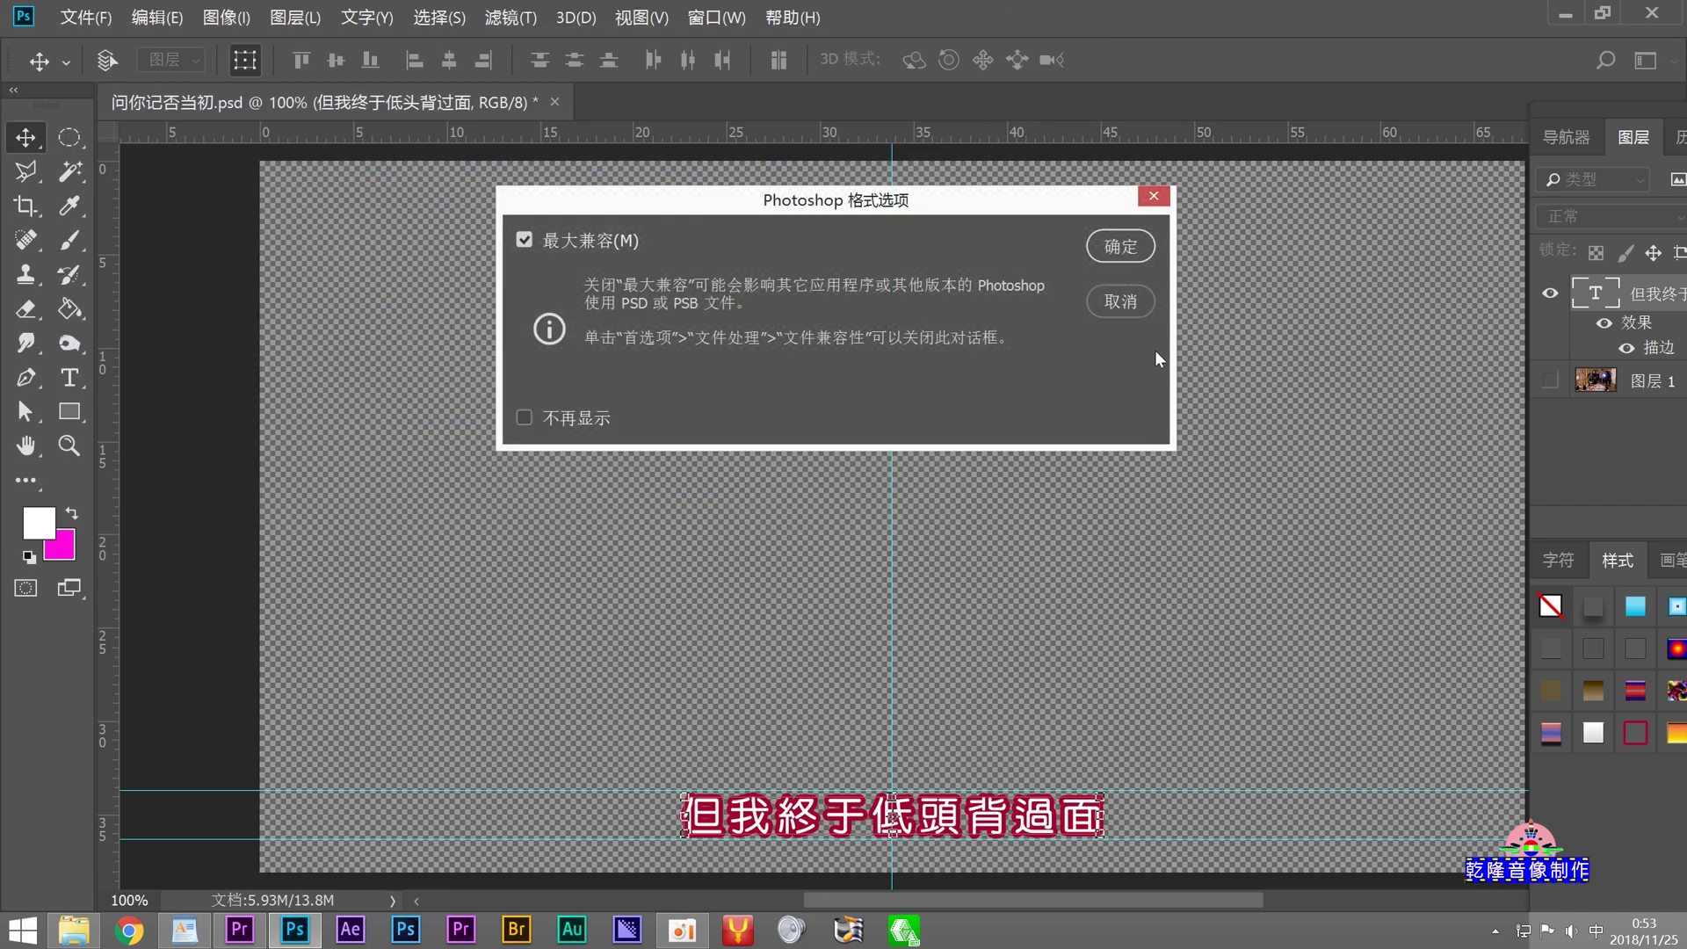
pyautogui.click(1134, 249)
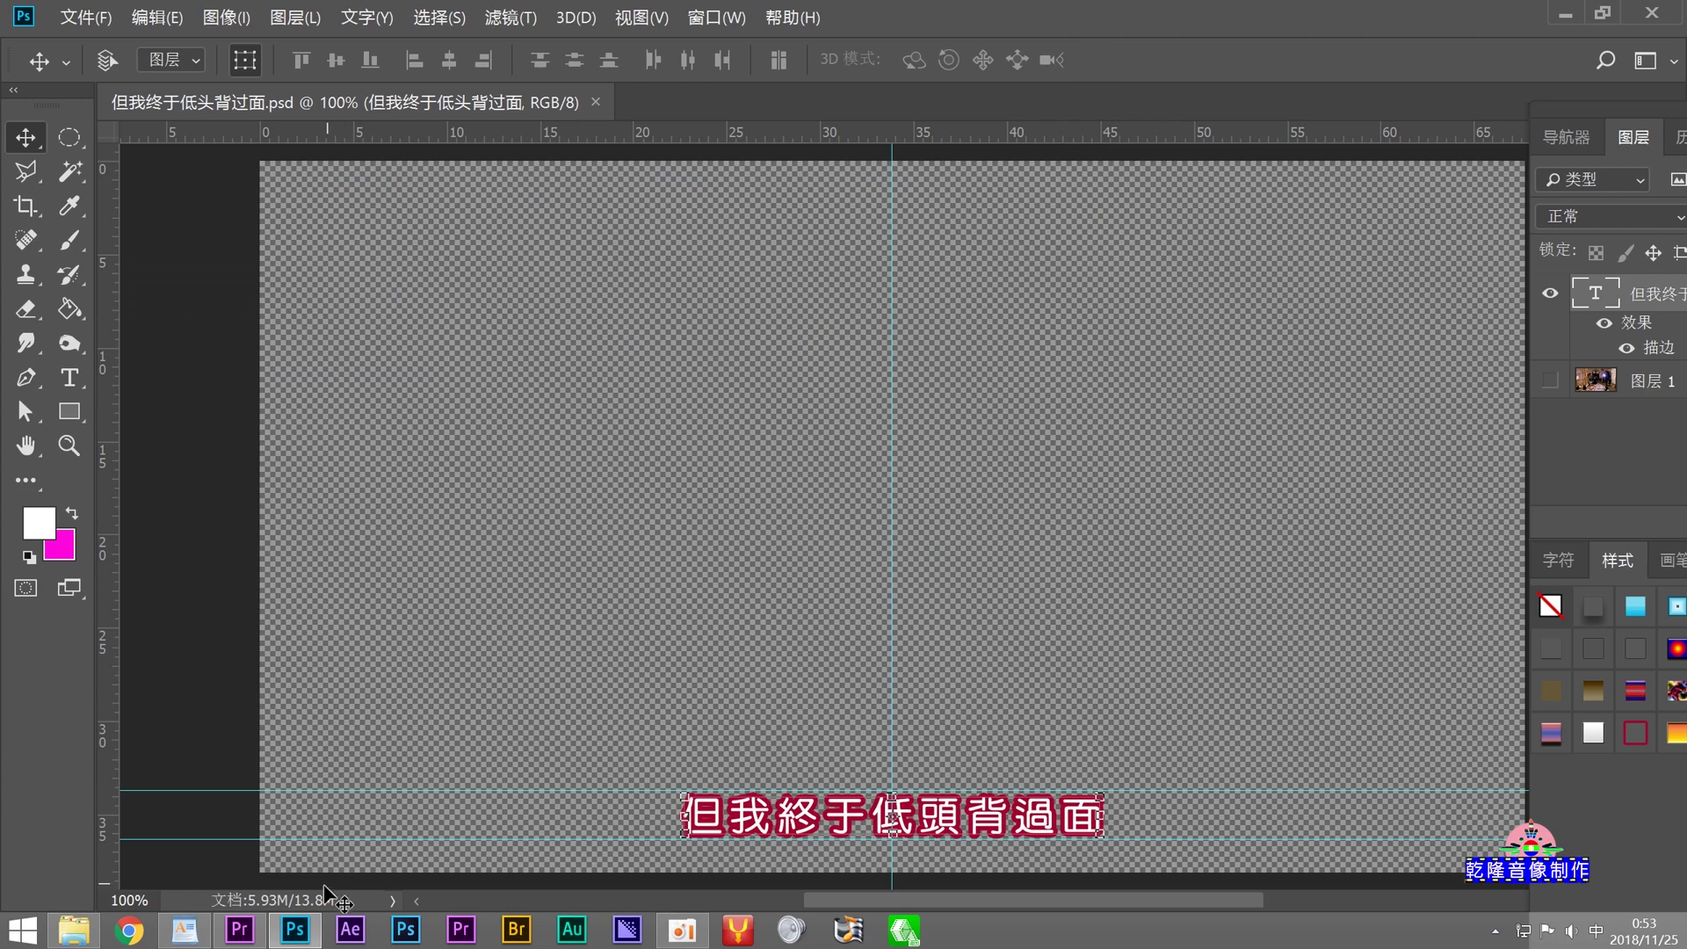
pyautogui.click(254, 934)
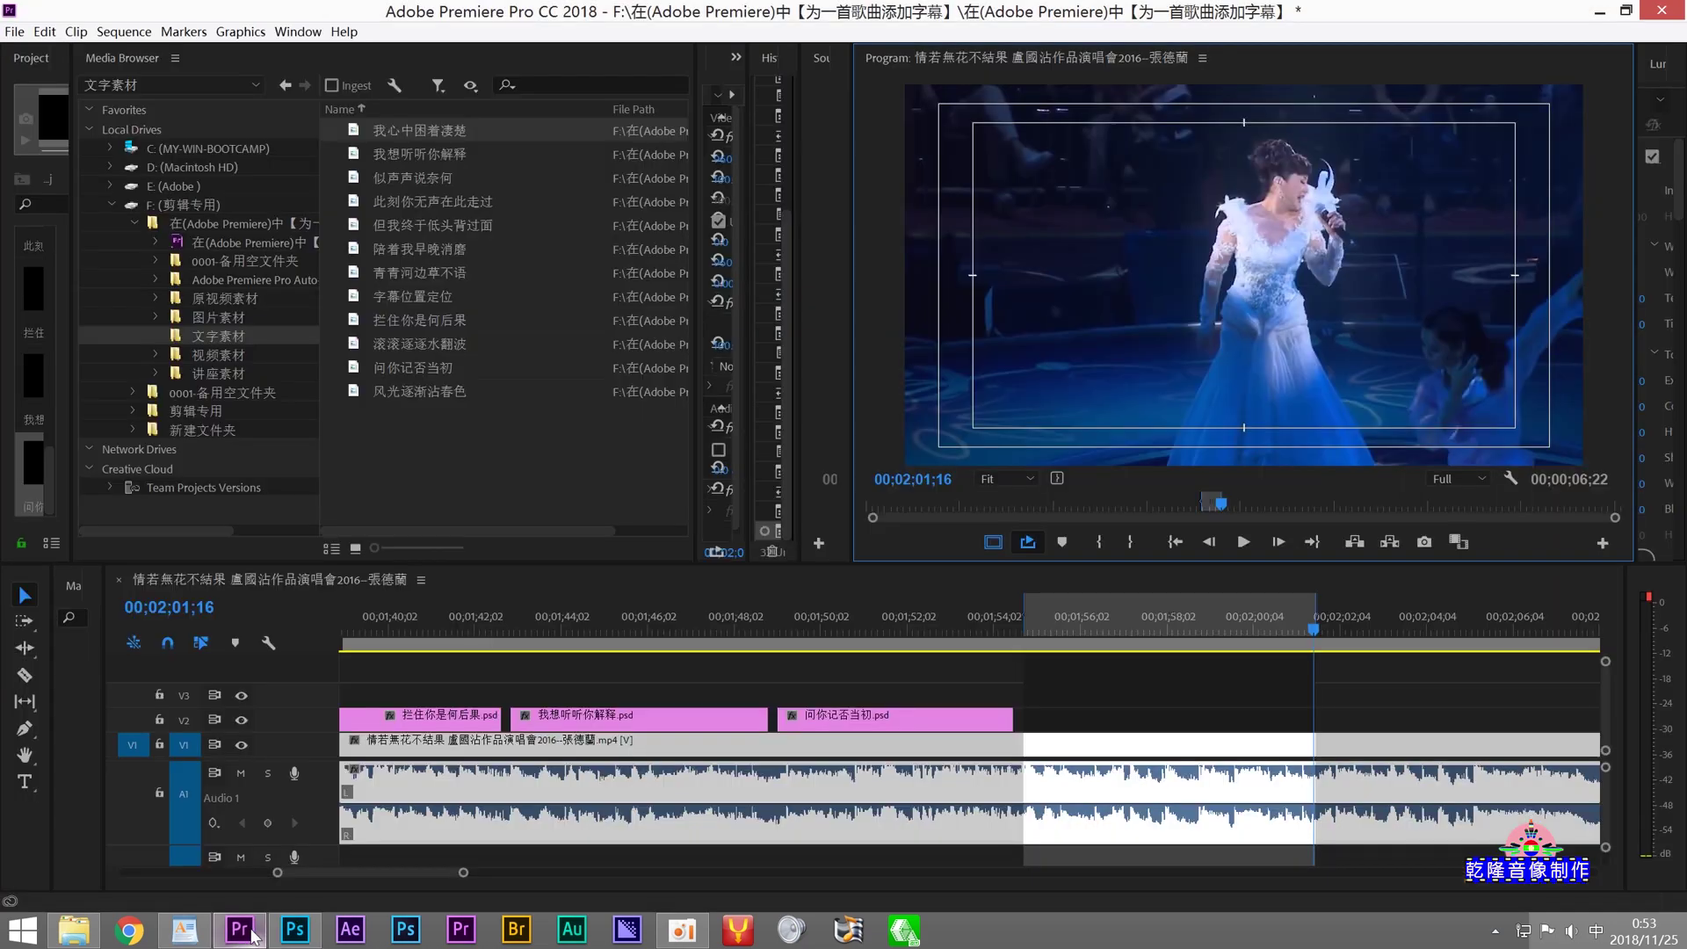
# Step: Place 但我终于低头背过面.psd on V2 after the previous clip, extended to the playhead
pyautogui.moveTo(413, 225); pyautogui.dragTo(1030, 722)
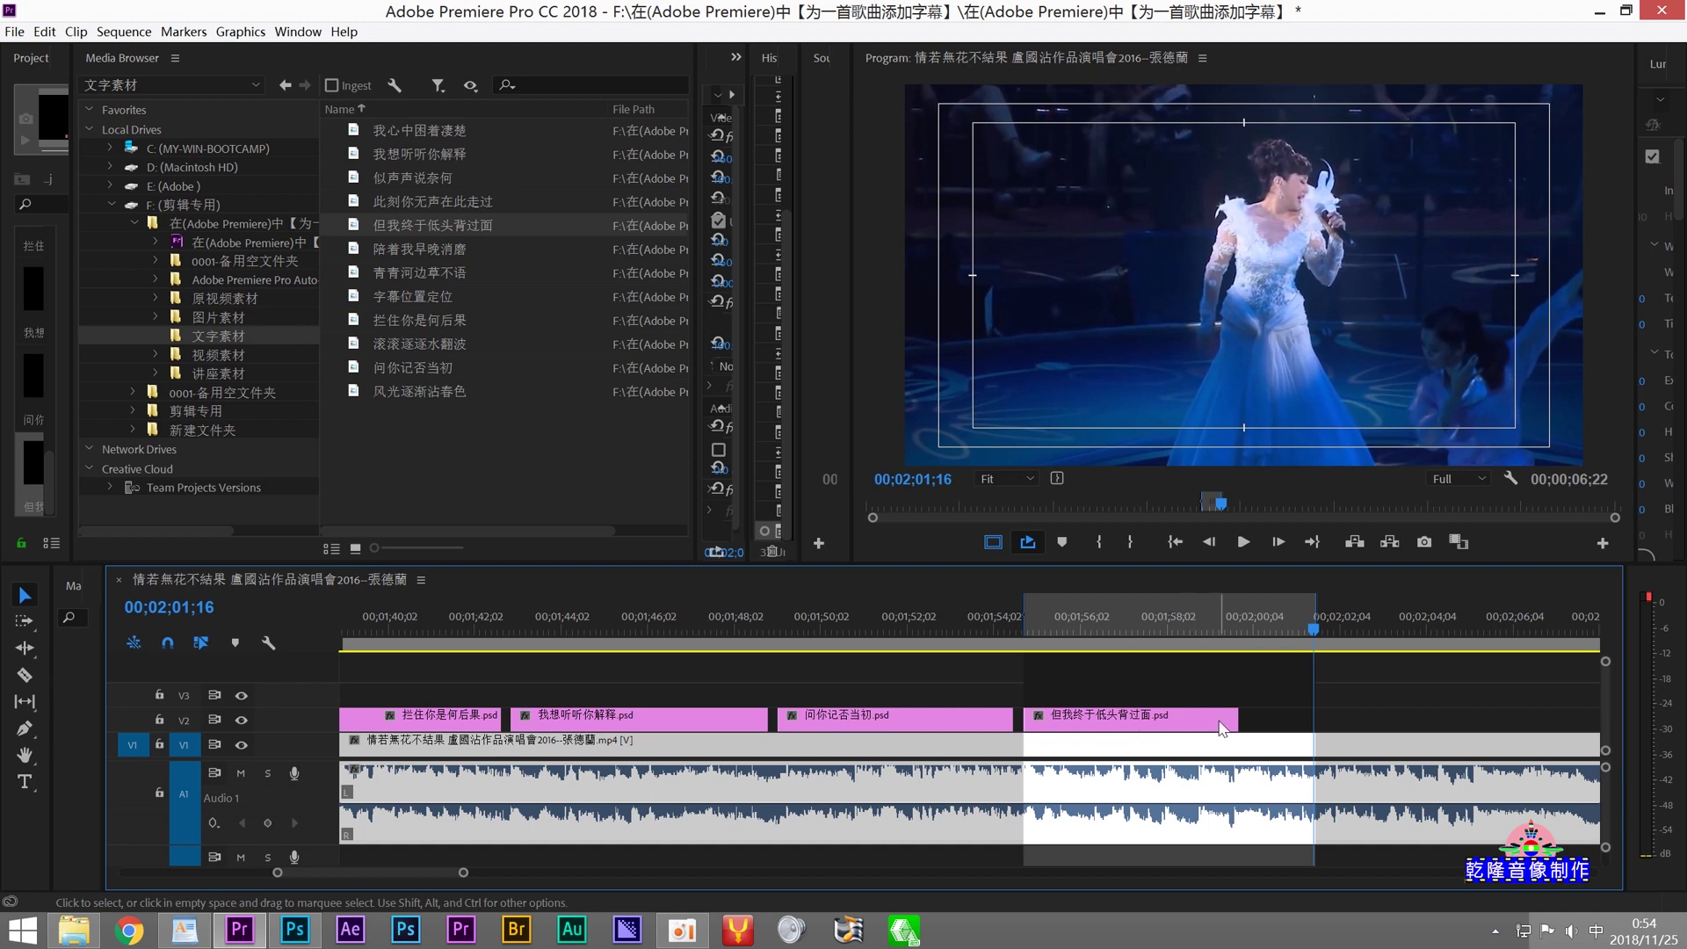
pyautogui.moveTo(1237, 718); pyautogui.dragTo(1314, 719)
pyautogui.click(1278, 542)
pyautogui.click(1278, 542)
pyautogui.click(1283, 546)
pyautogui.click(1282, 546)
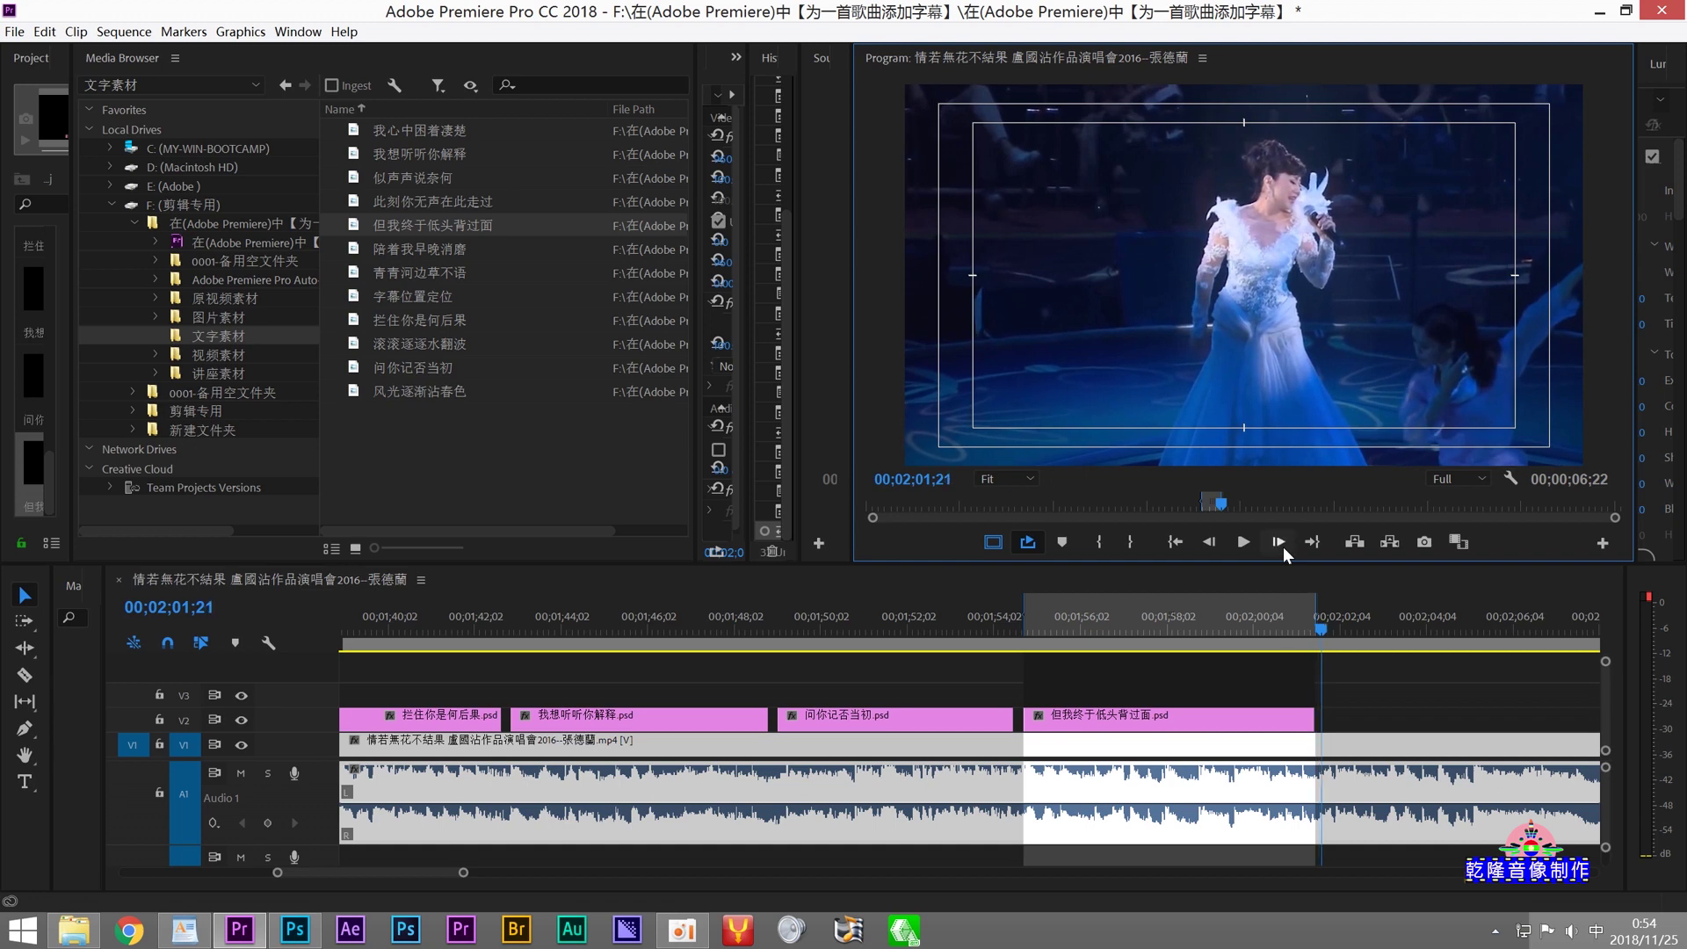
# Step: Set the next in point at 02;01;21 and play to find the line's end near 02;08;05
pyautogui.click(1102, 542)
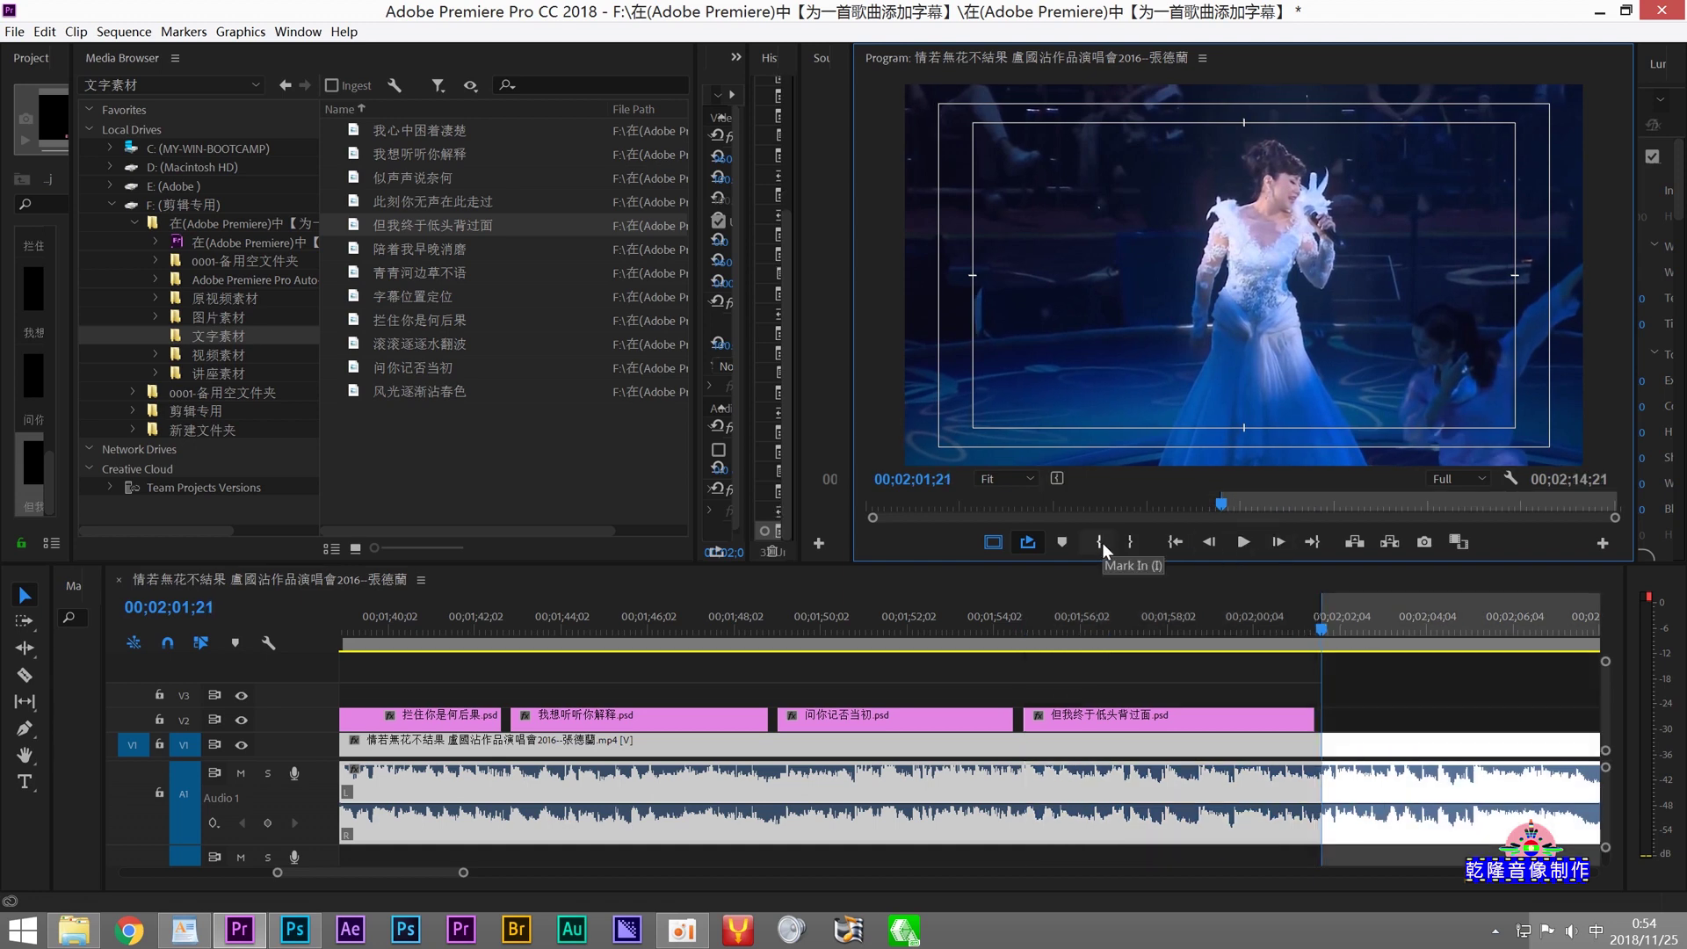
pyautogui.click(1243, 542)
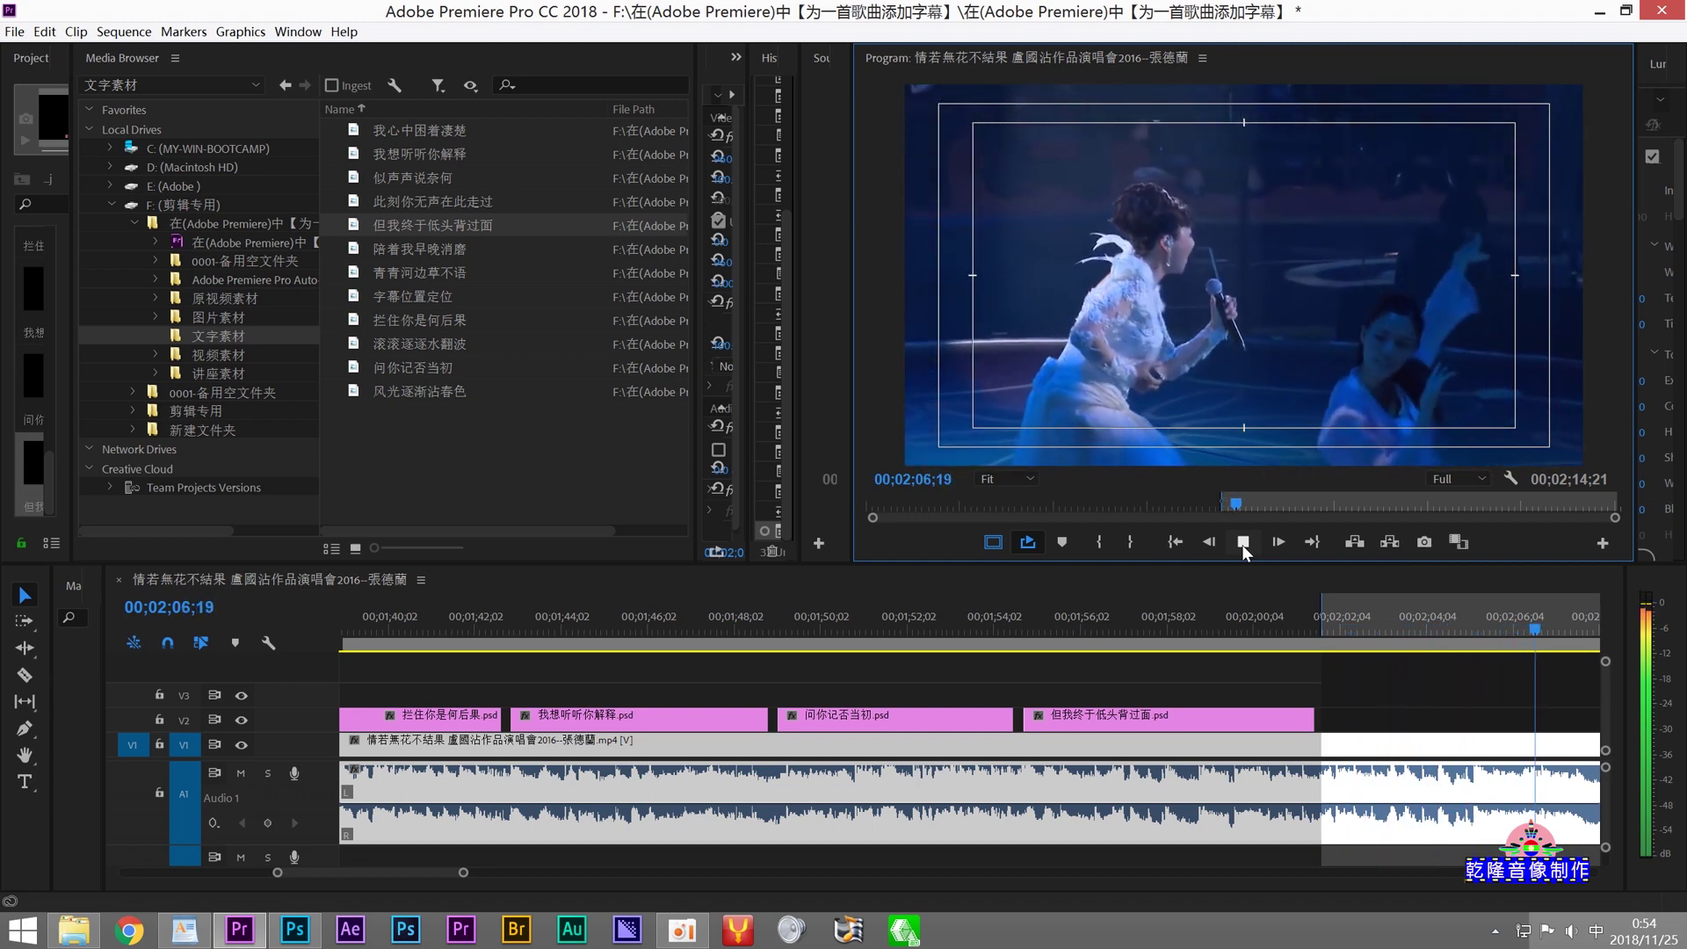
pyautogui.click(1241, 544)
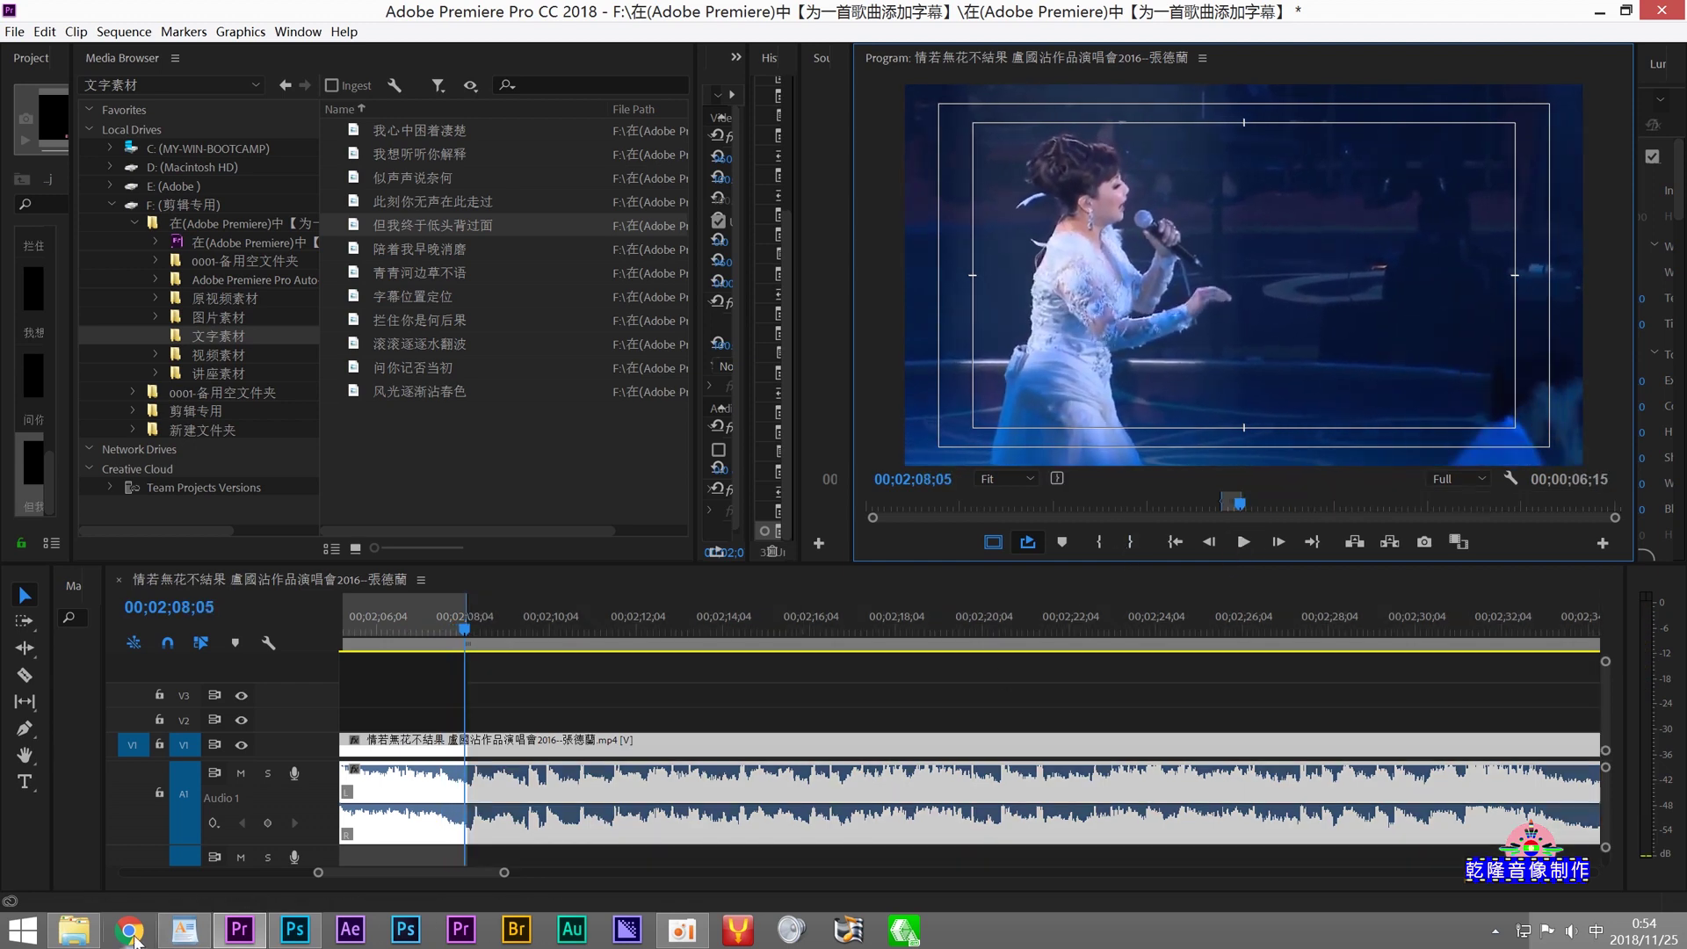
pyautogui.click(182, 935)
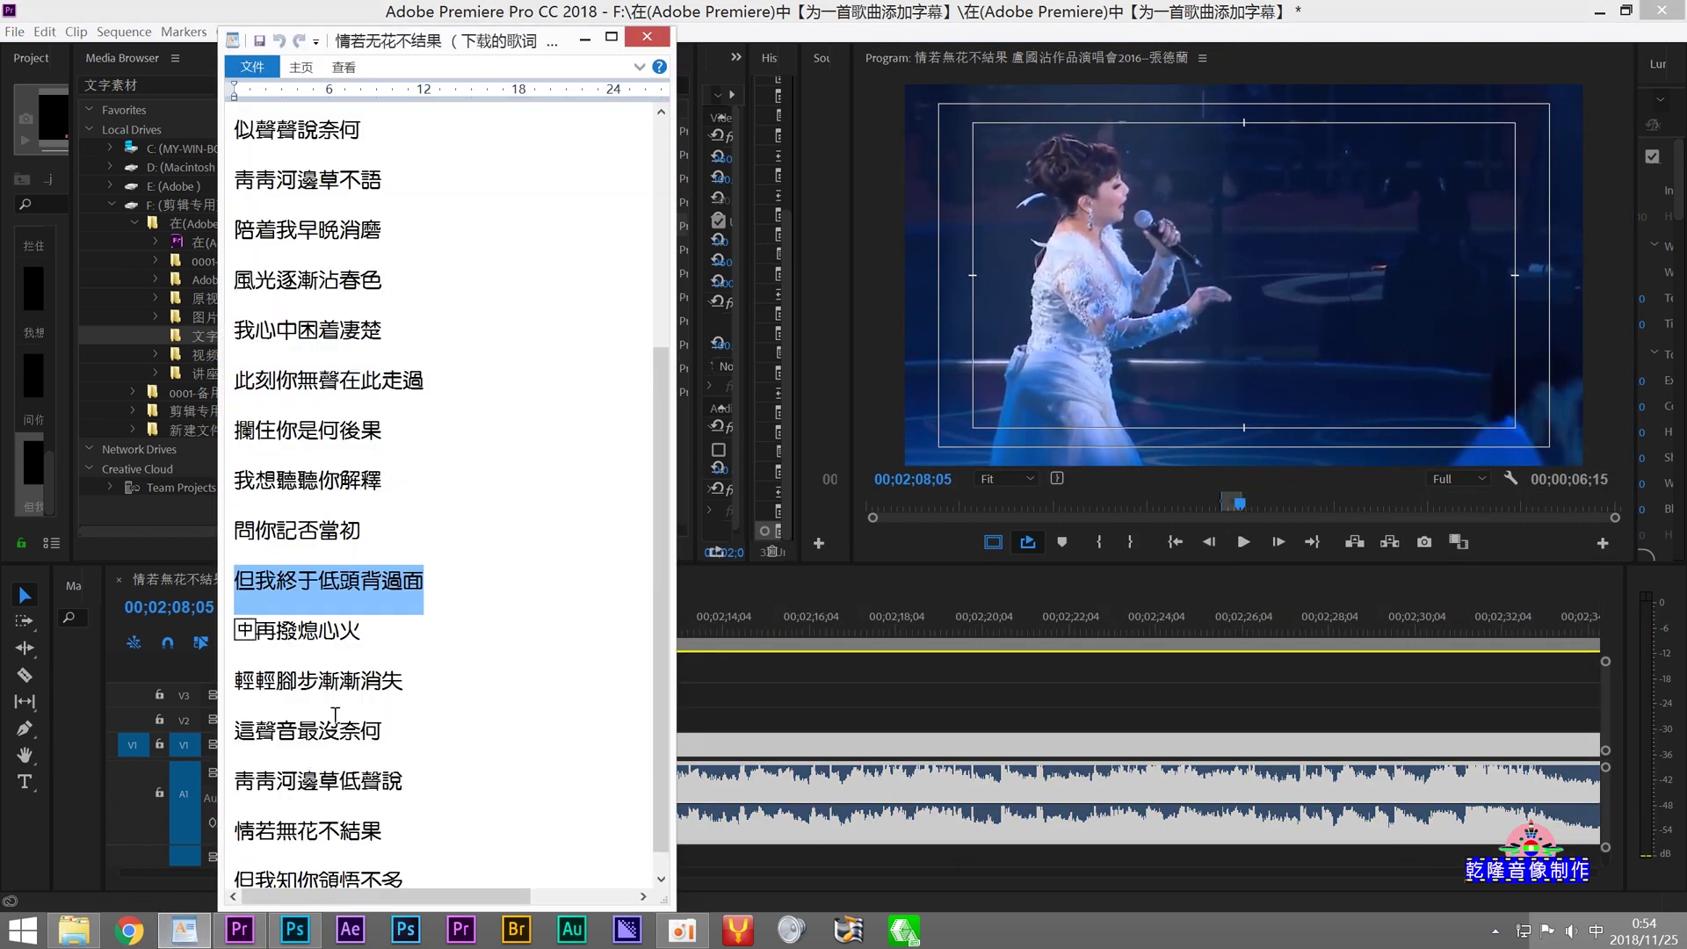
# Step: Copy the next lyric line 又再撥熄心火 from the WordPad lyrics document
pyautogui.moveTo(374, 637); pyautogui.dragTo(230, 631)
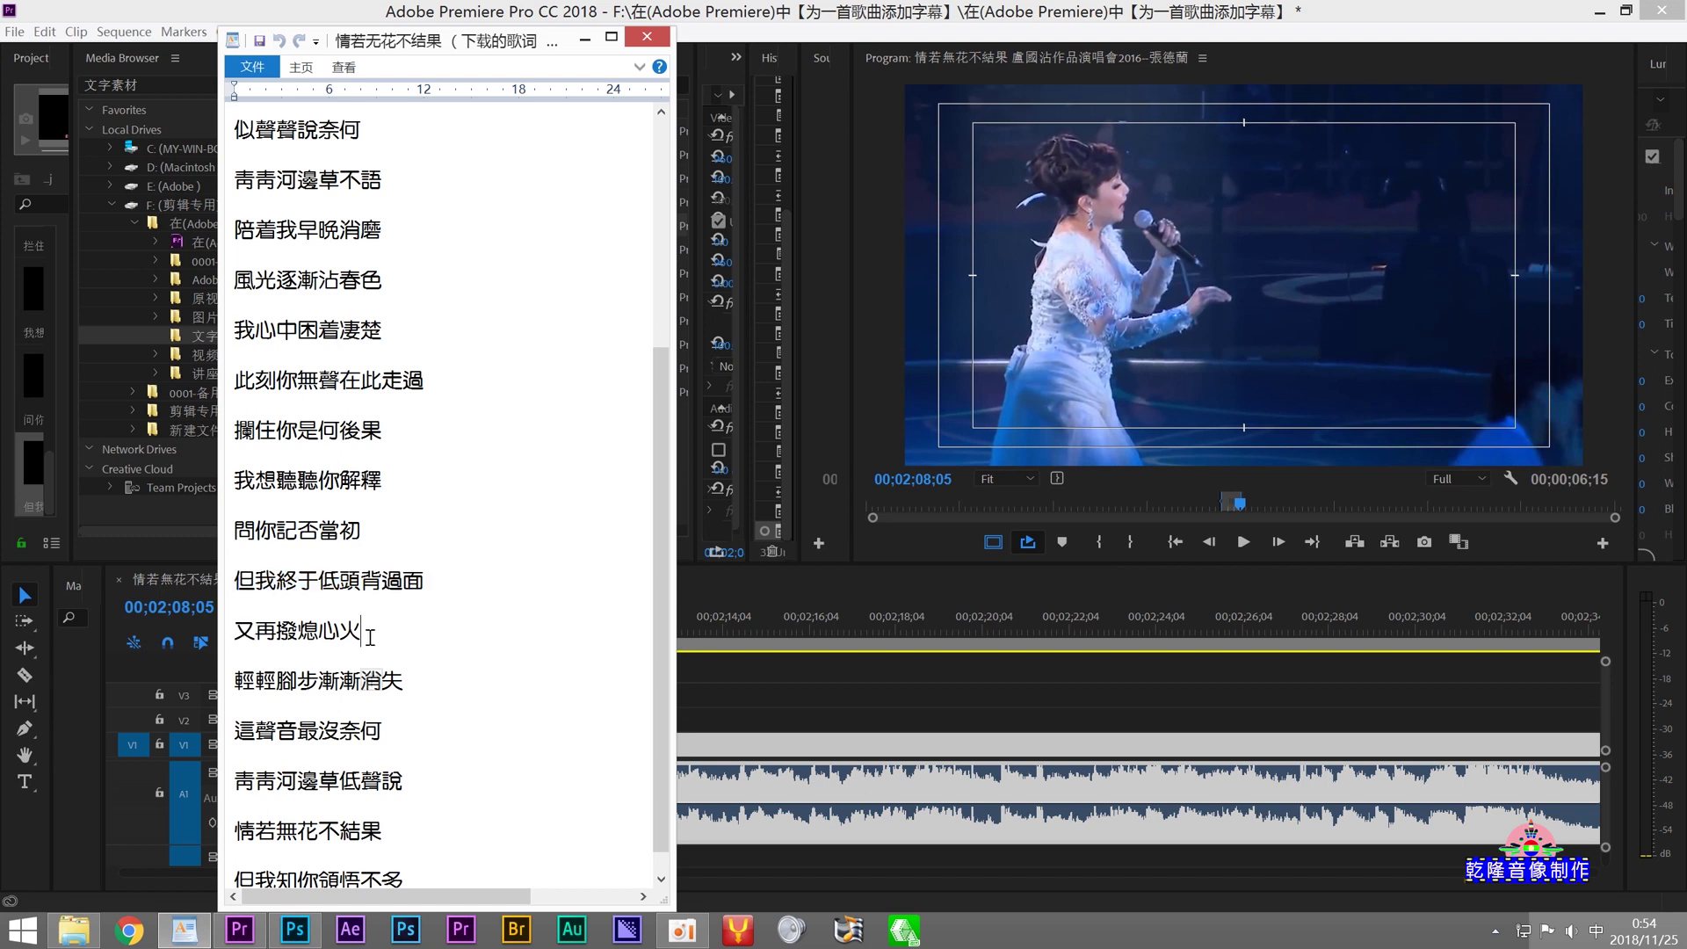
pyautogui.rightClick(260, 638)
pyautogui.click(272, 665)
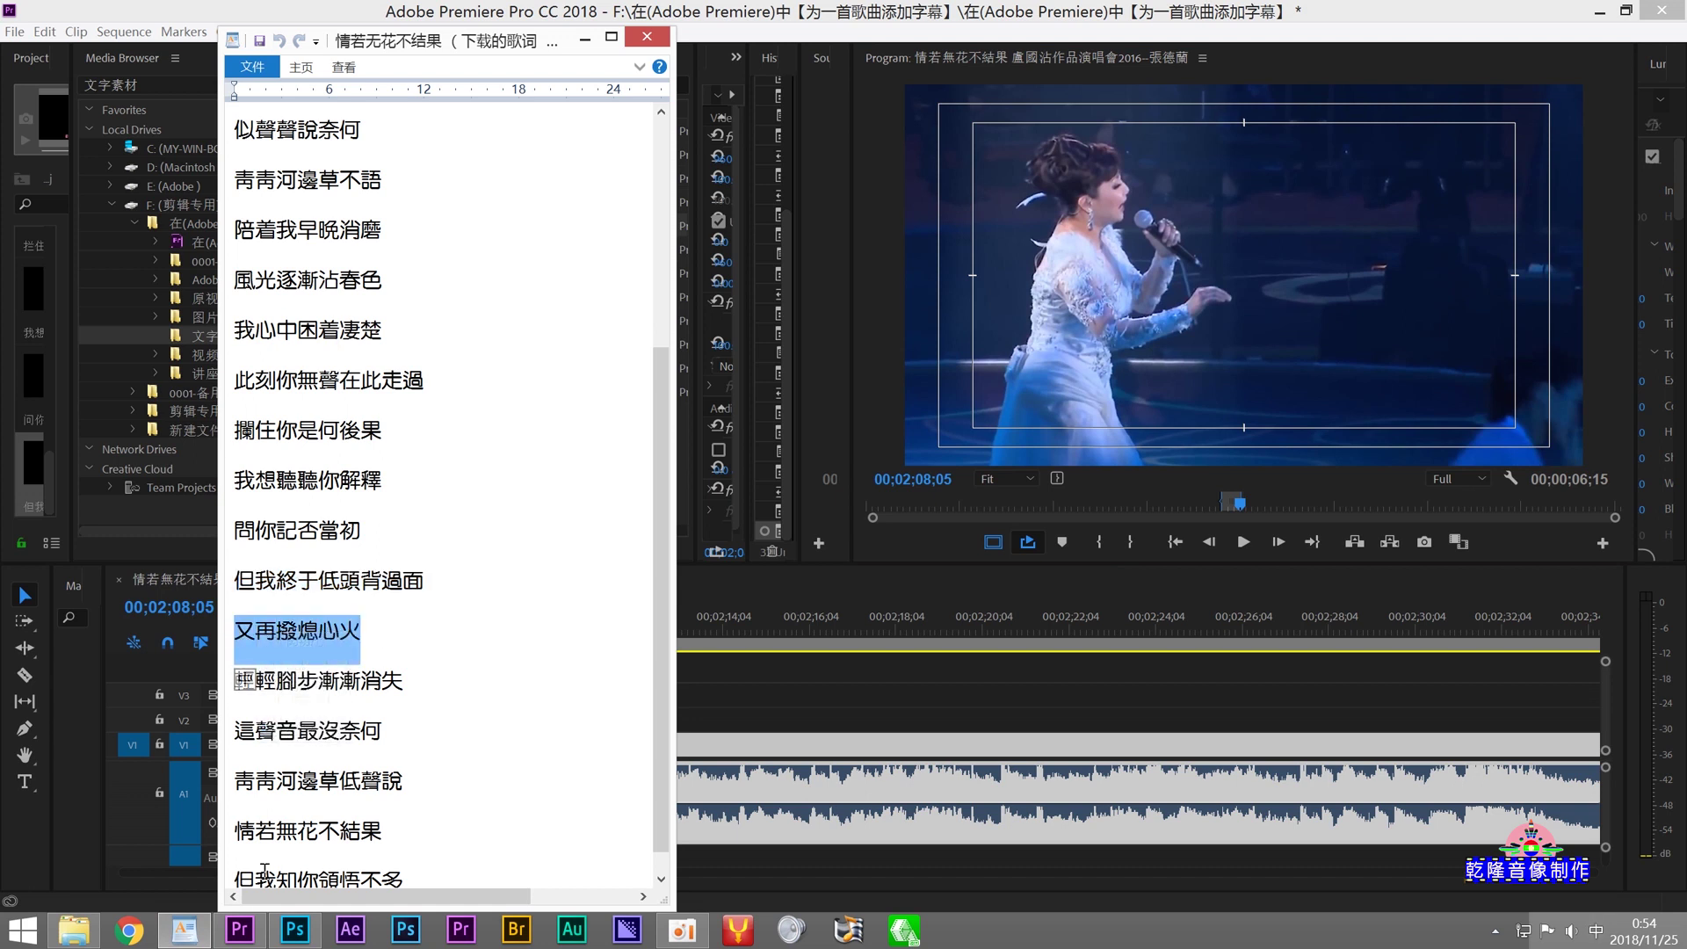
pyautogui.click(289, 929)
# Step: Replace the subtitle text with 又再撥熄心火 and recentre it horizontally on the canvas
pyautogui.click(70, 379)
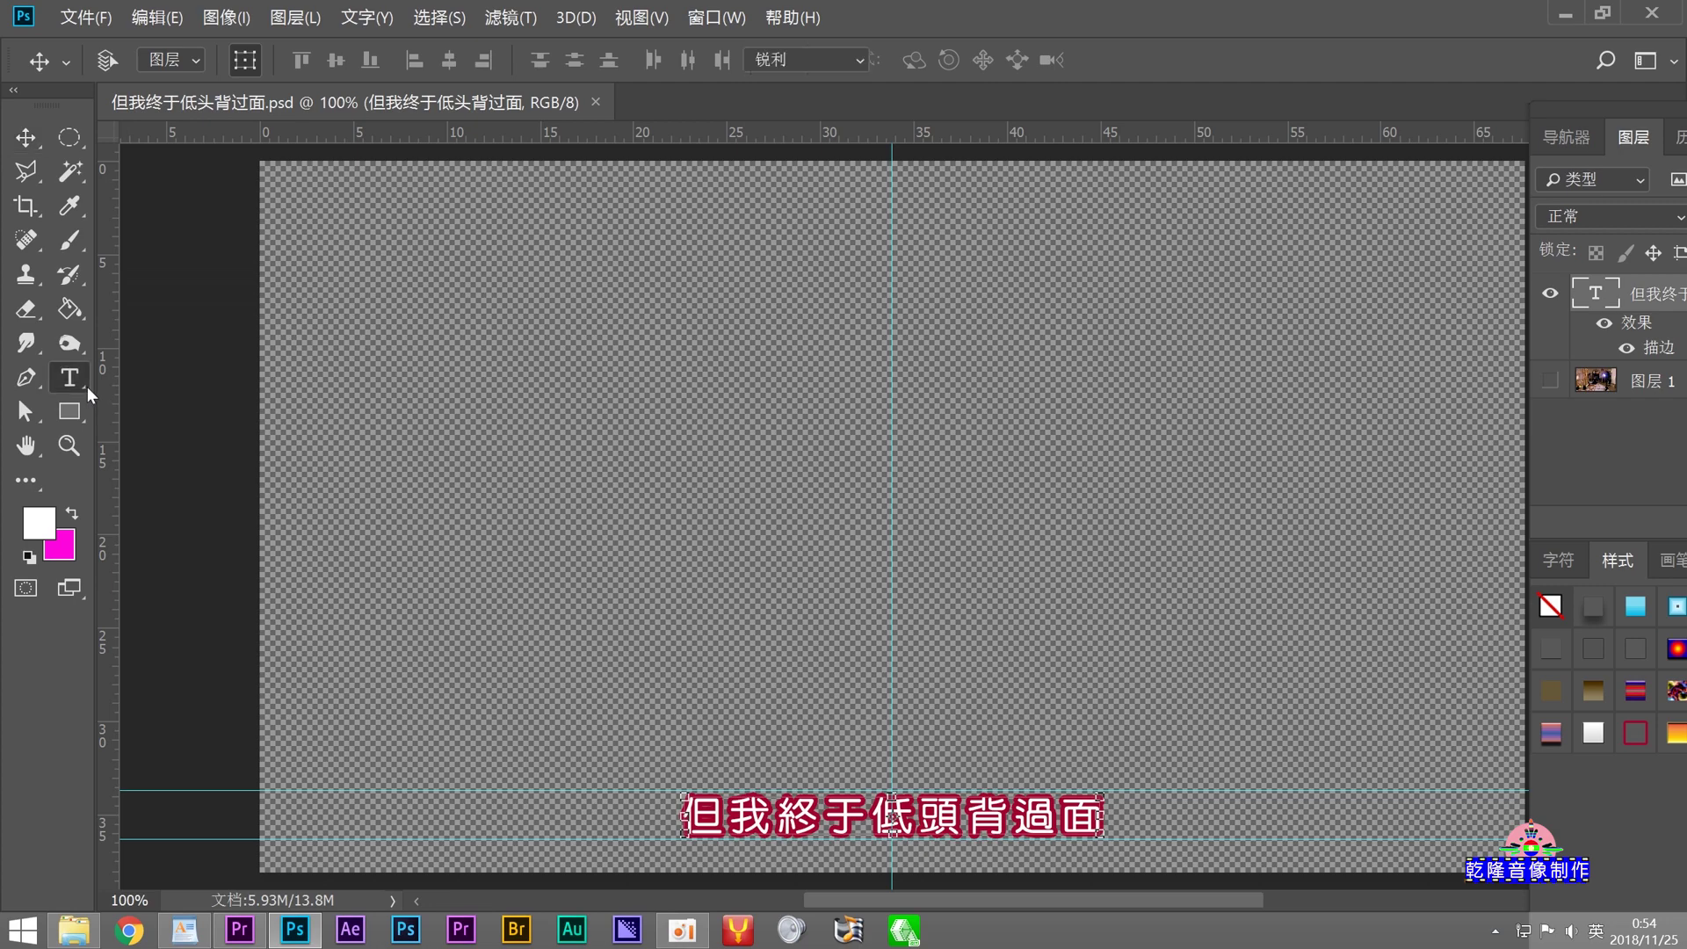
pyautogui.doubleClick(693, 813)
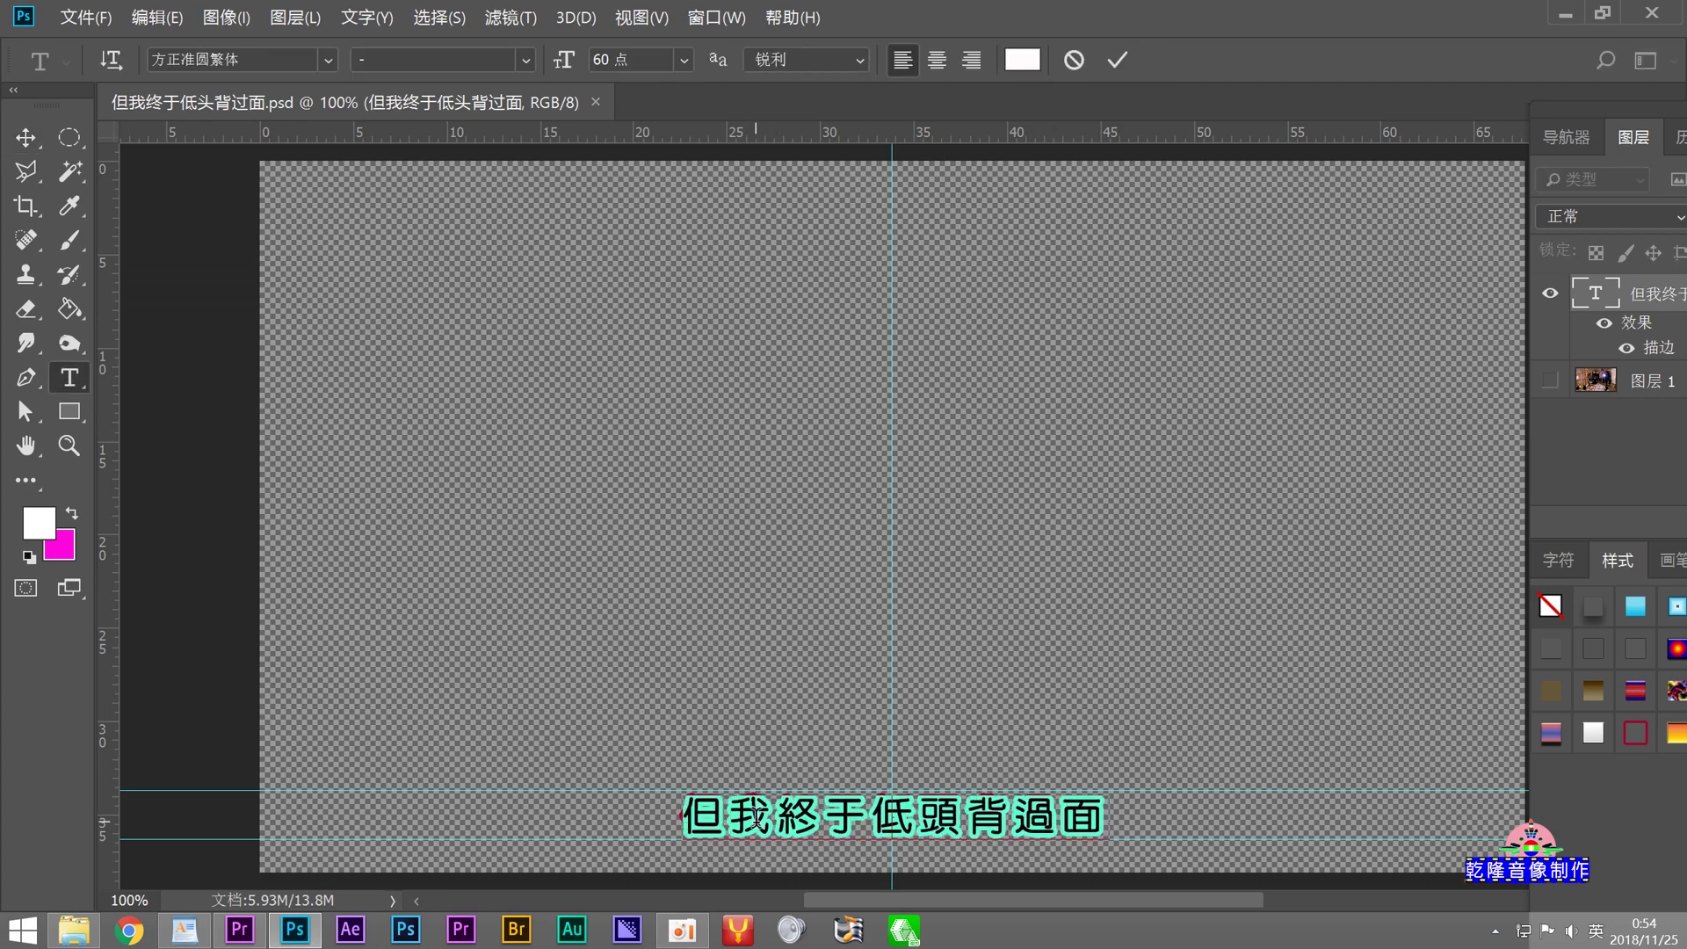
pyautogui.rightClick(757, 828)
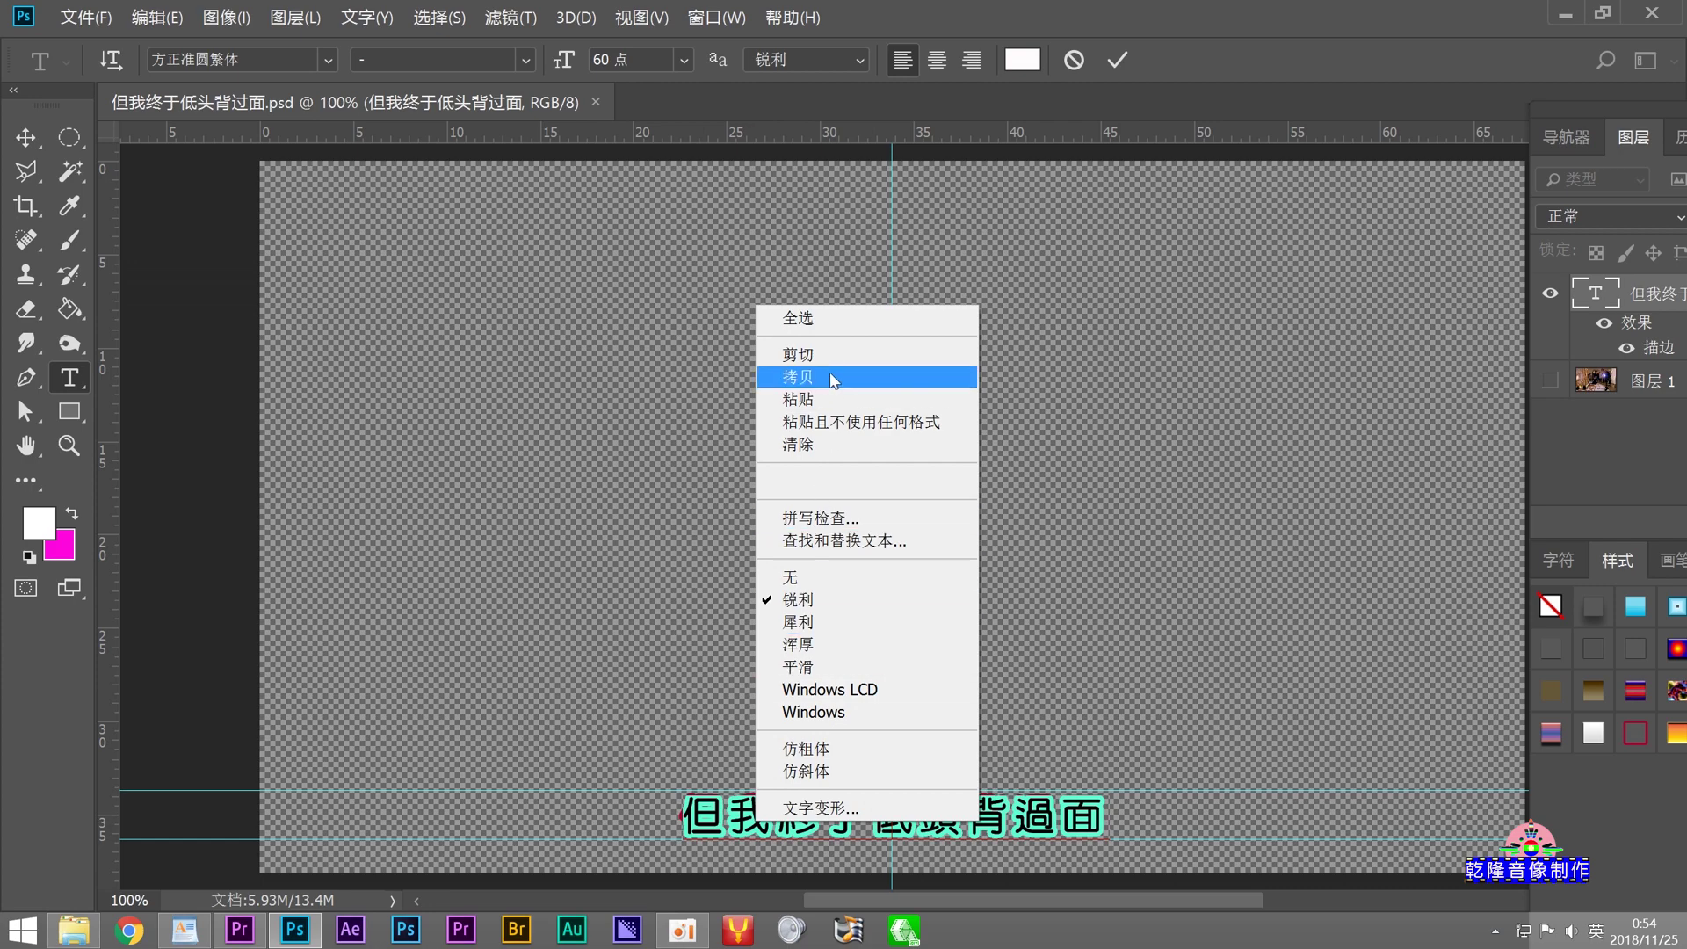
pyautogui.click(826, 400)
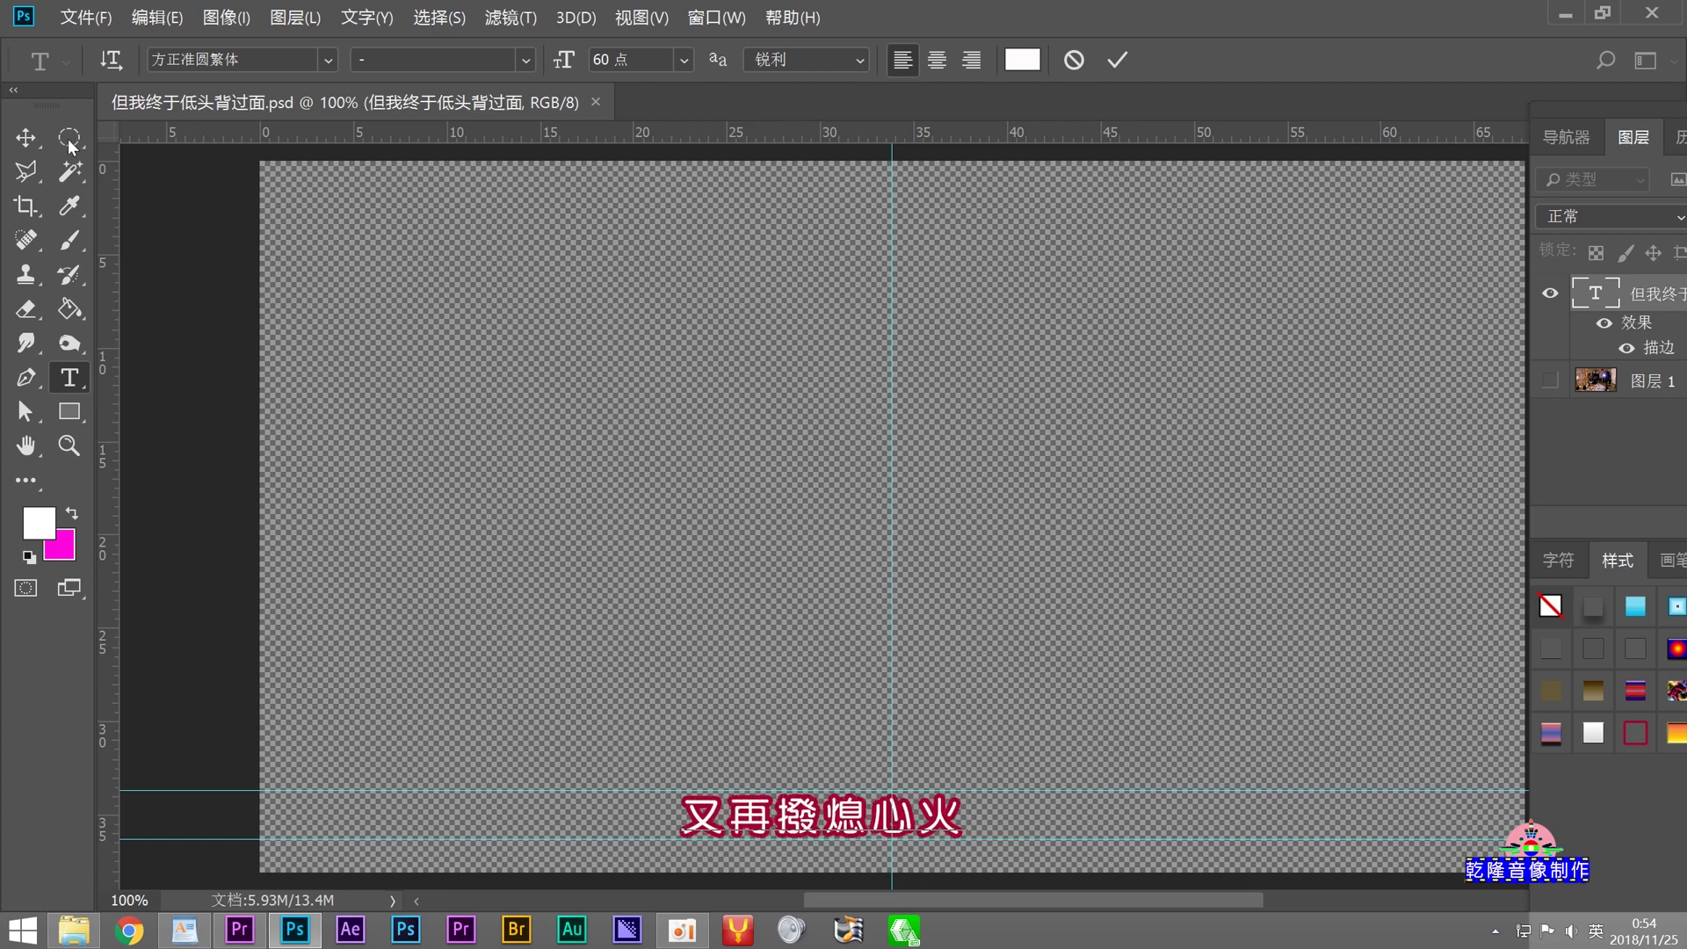
pyautogui.click(26, 137)
pyautogui.moveTo(773, 822); pyautogui.dragTo(844, 827)
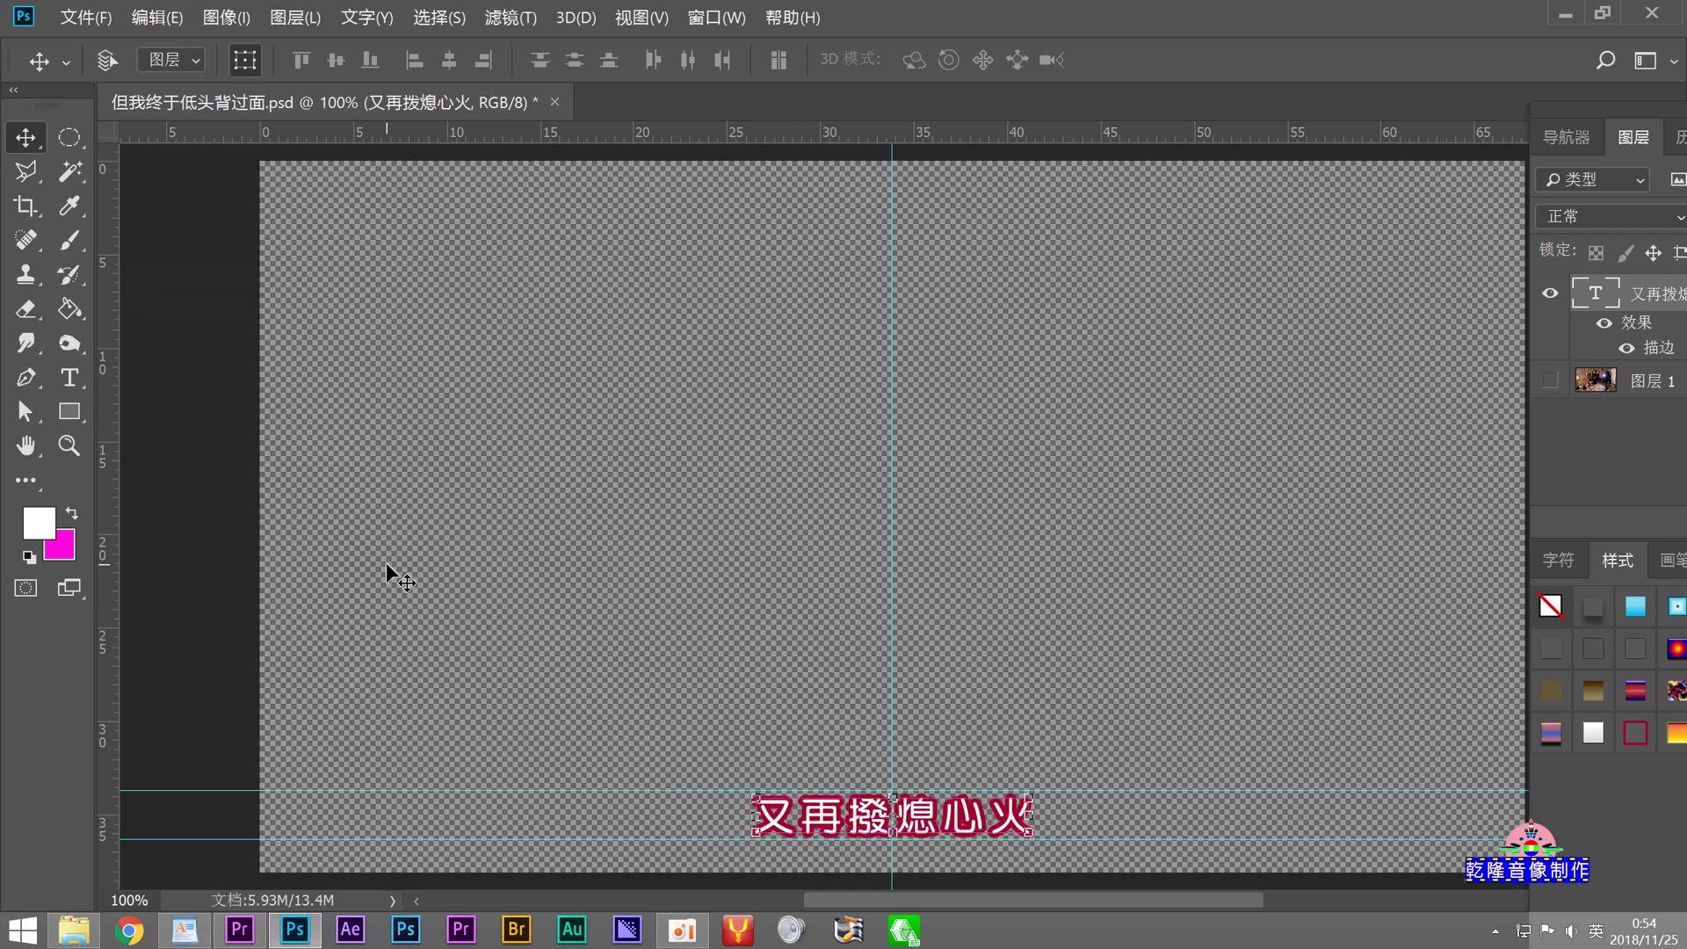
# Step: Save the subtitle as a new PSD named 又再拨熄心火.psd
pyautogui.click(85, 18)
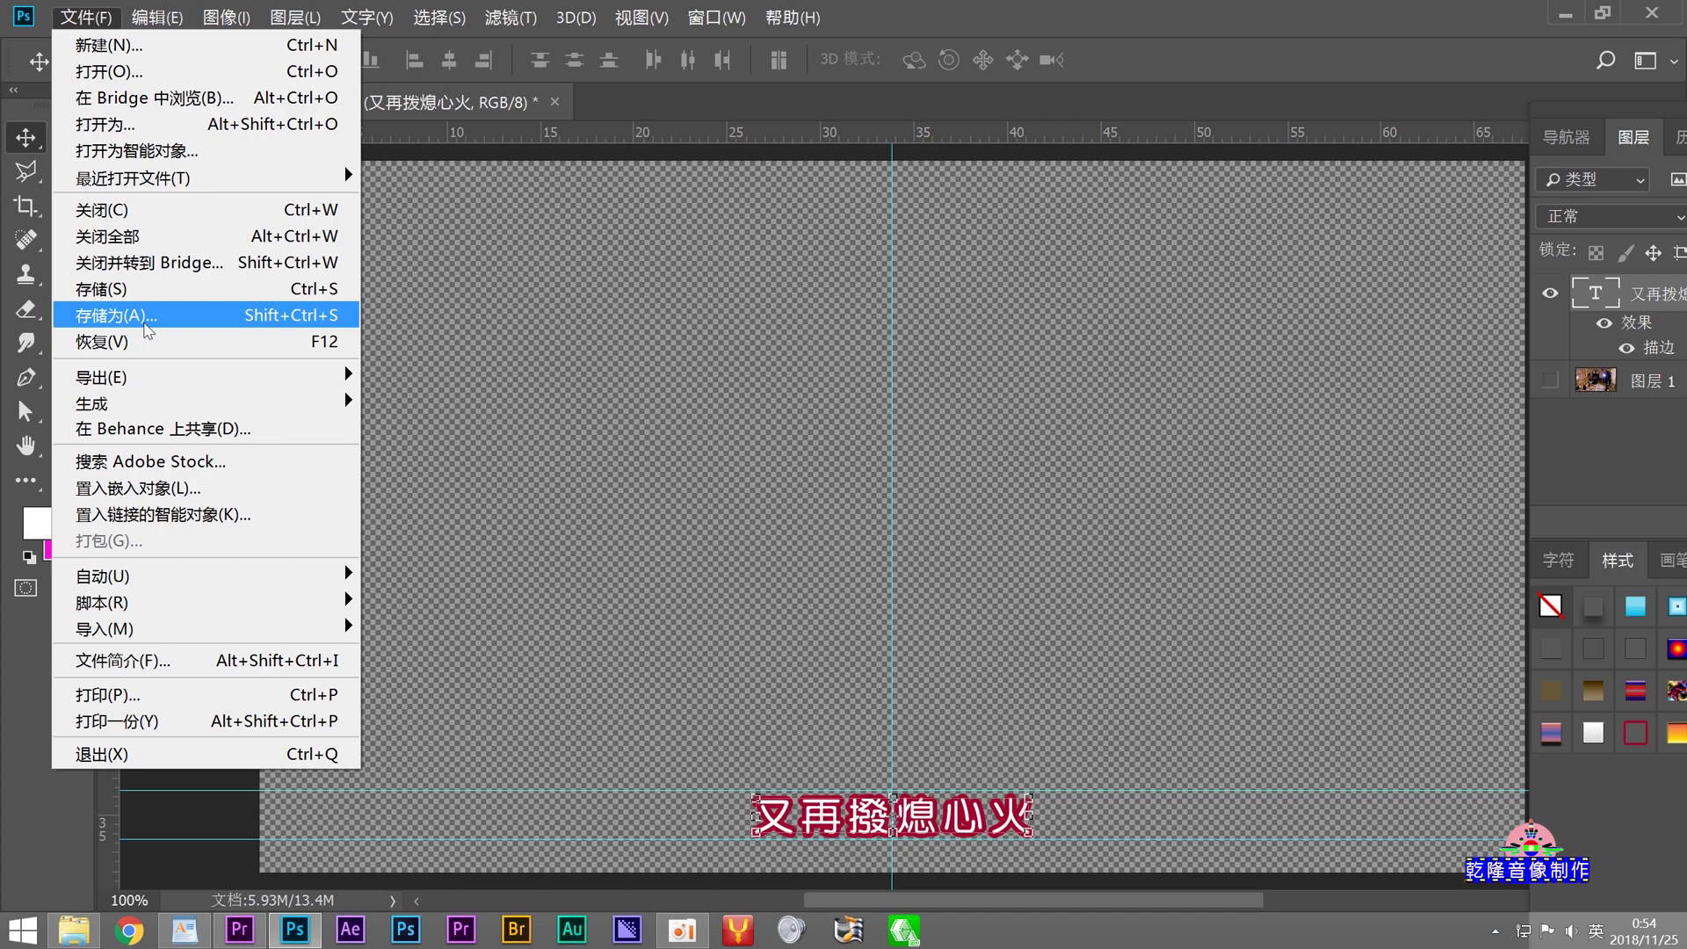
pyautogui.click(147, 316)
pyautogui.rightClick(189, 373)
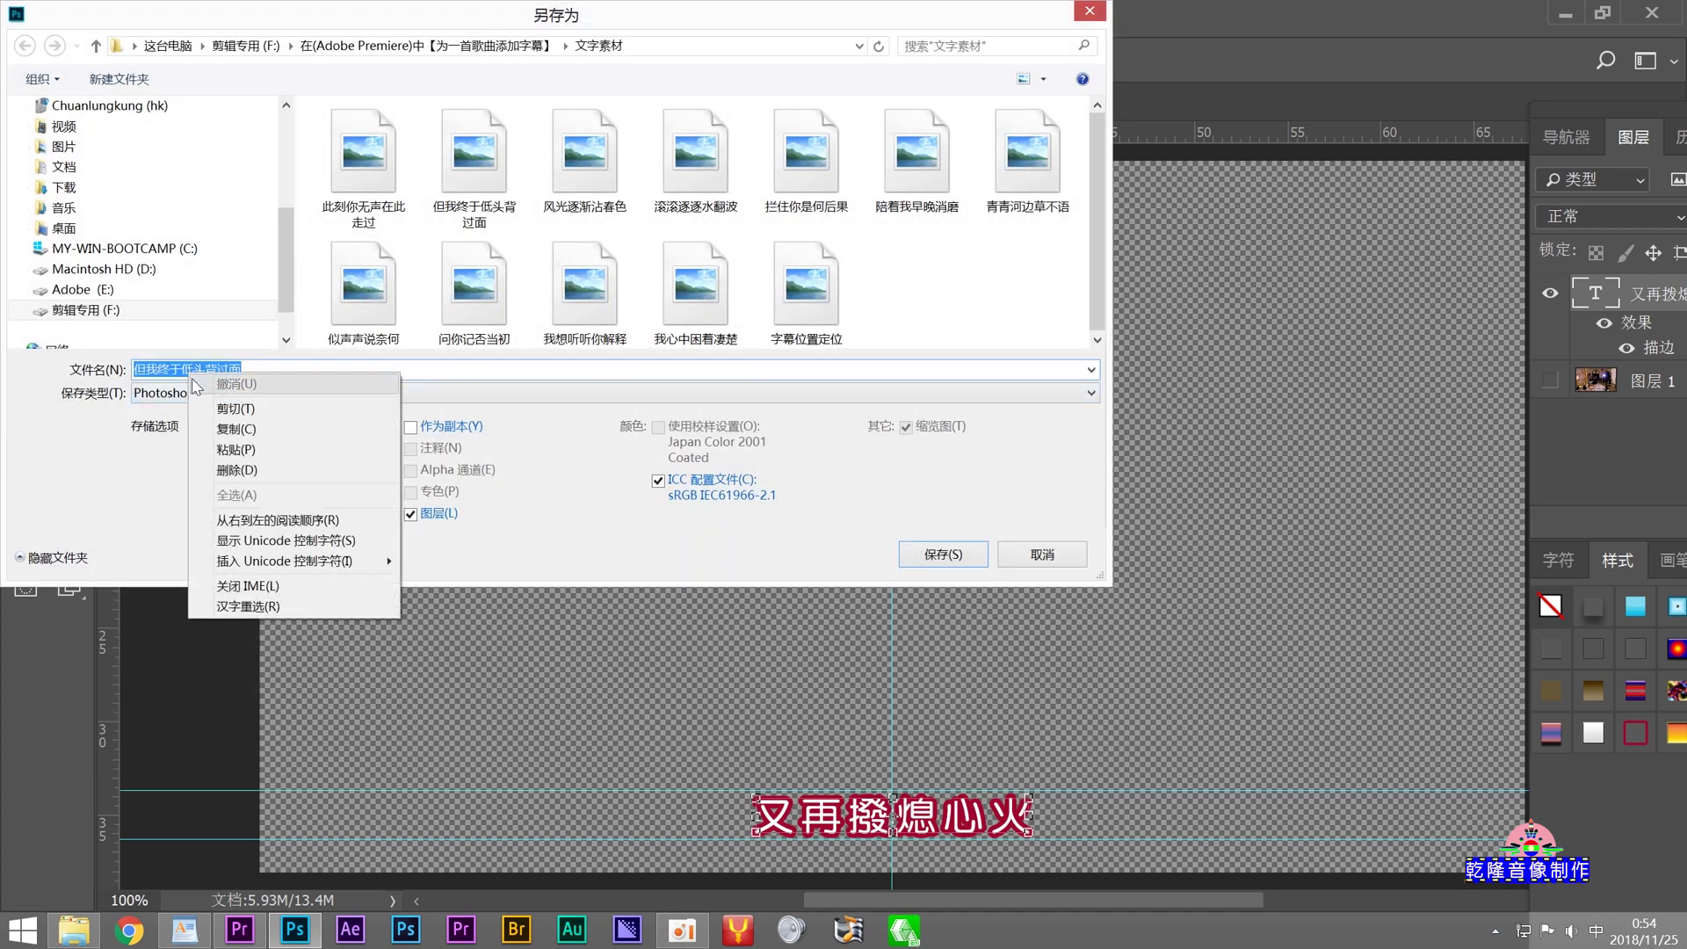
pyautogui.click(226, 450)
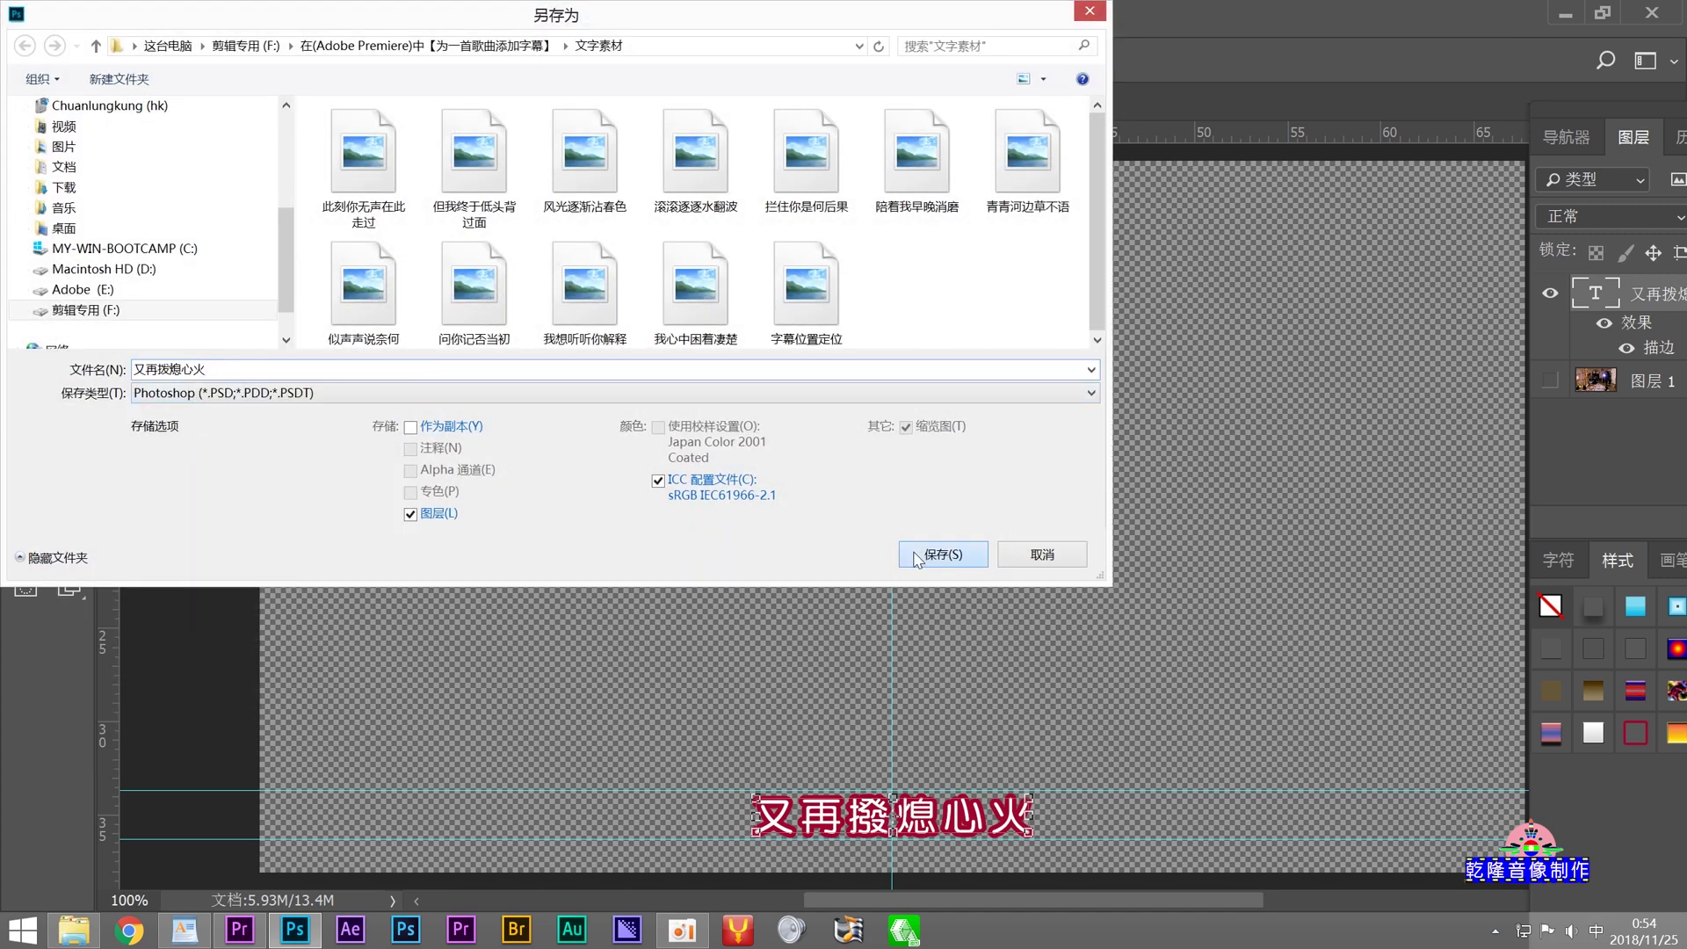
pyautogui.click(916, 556)
pyautogui.click(1111, 251)
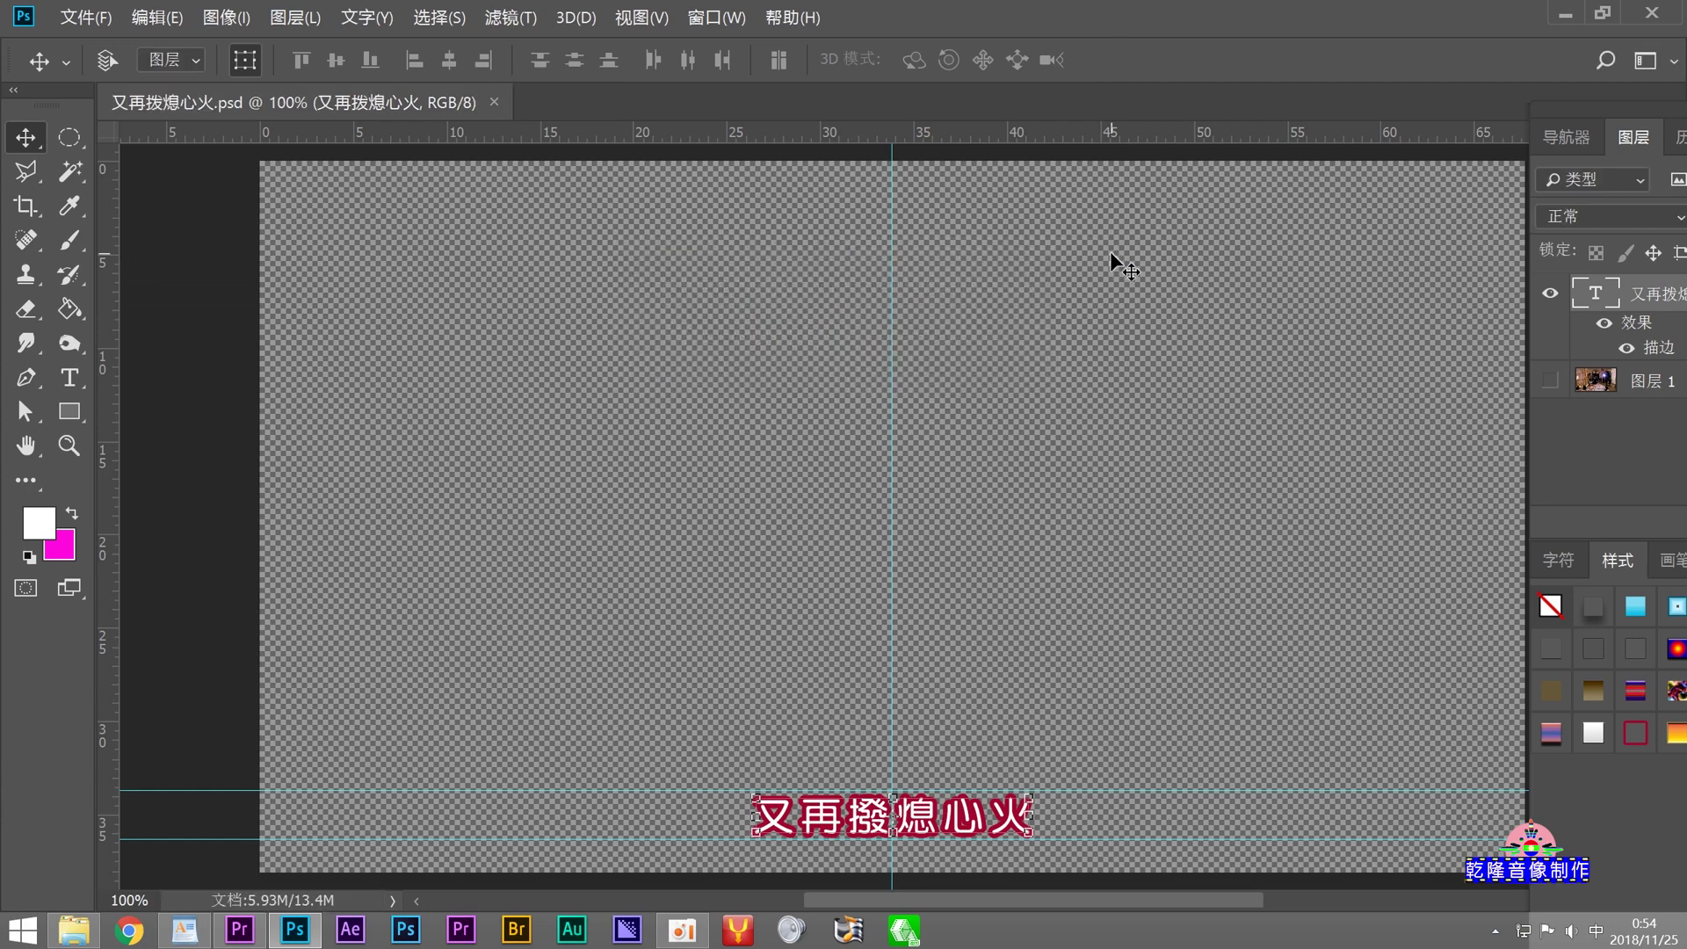
pyautogui.click(253, 941)
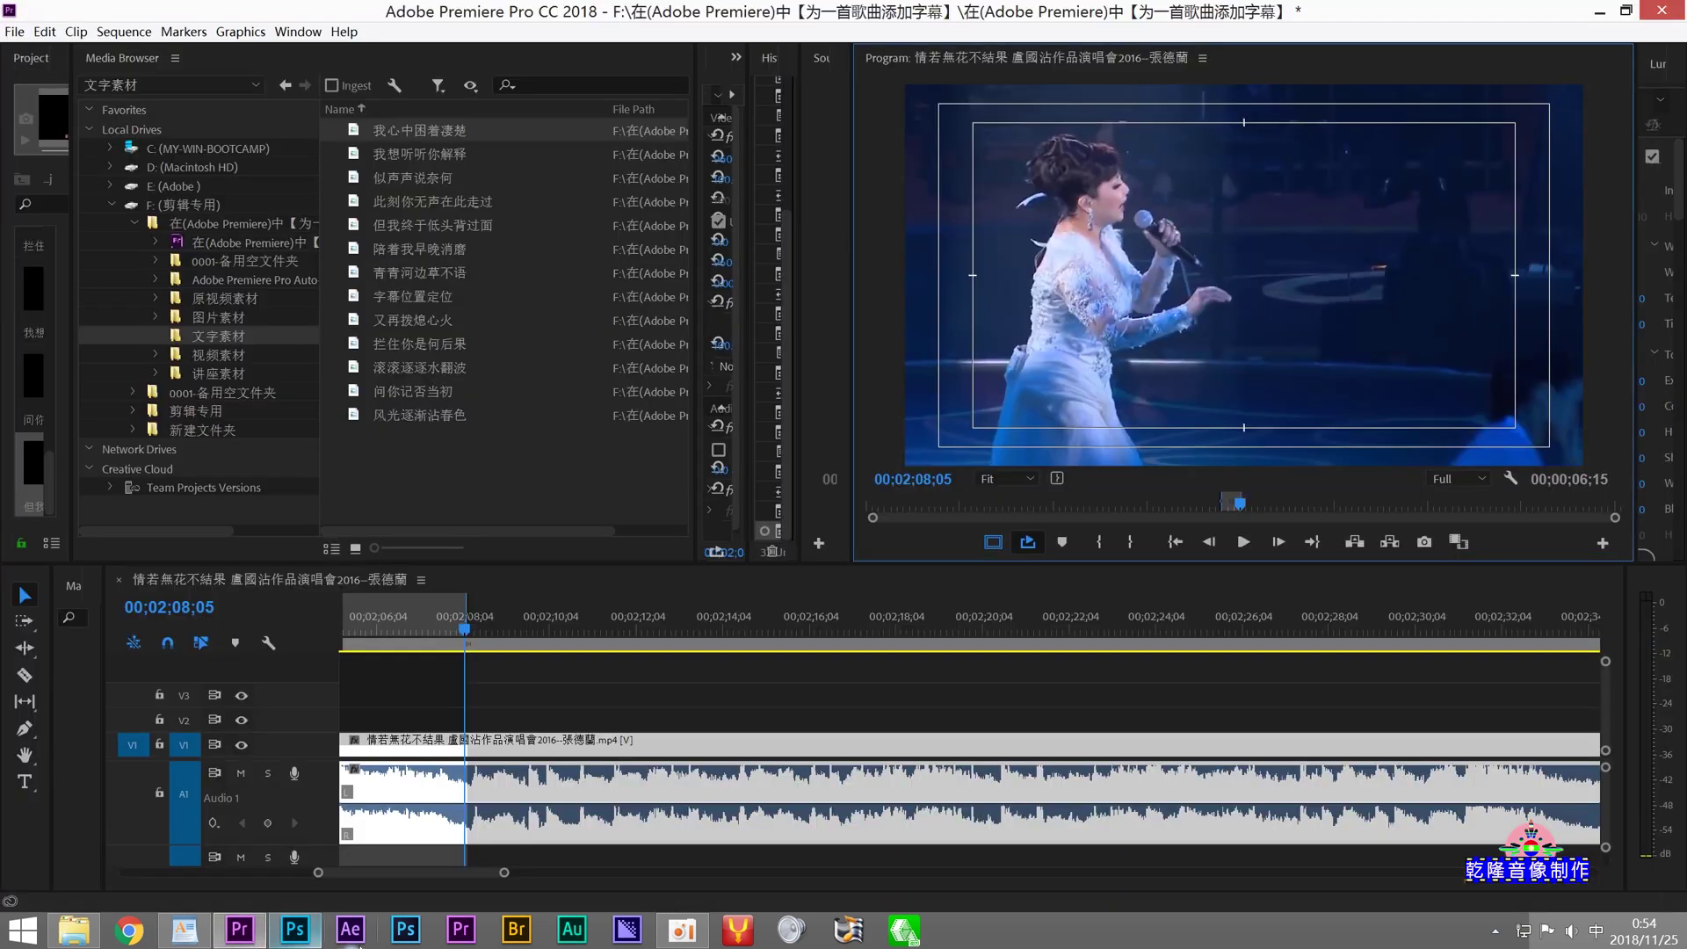
# Step: Place 又再拨熄心火.psd on V2 after the previous subtitle and extend it to the playhead
pyautogui.moveTo(369, 872); pyautogui.dragTo(359, 874)
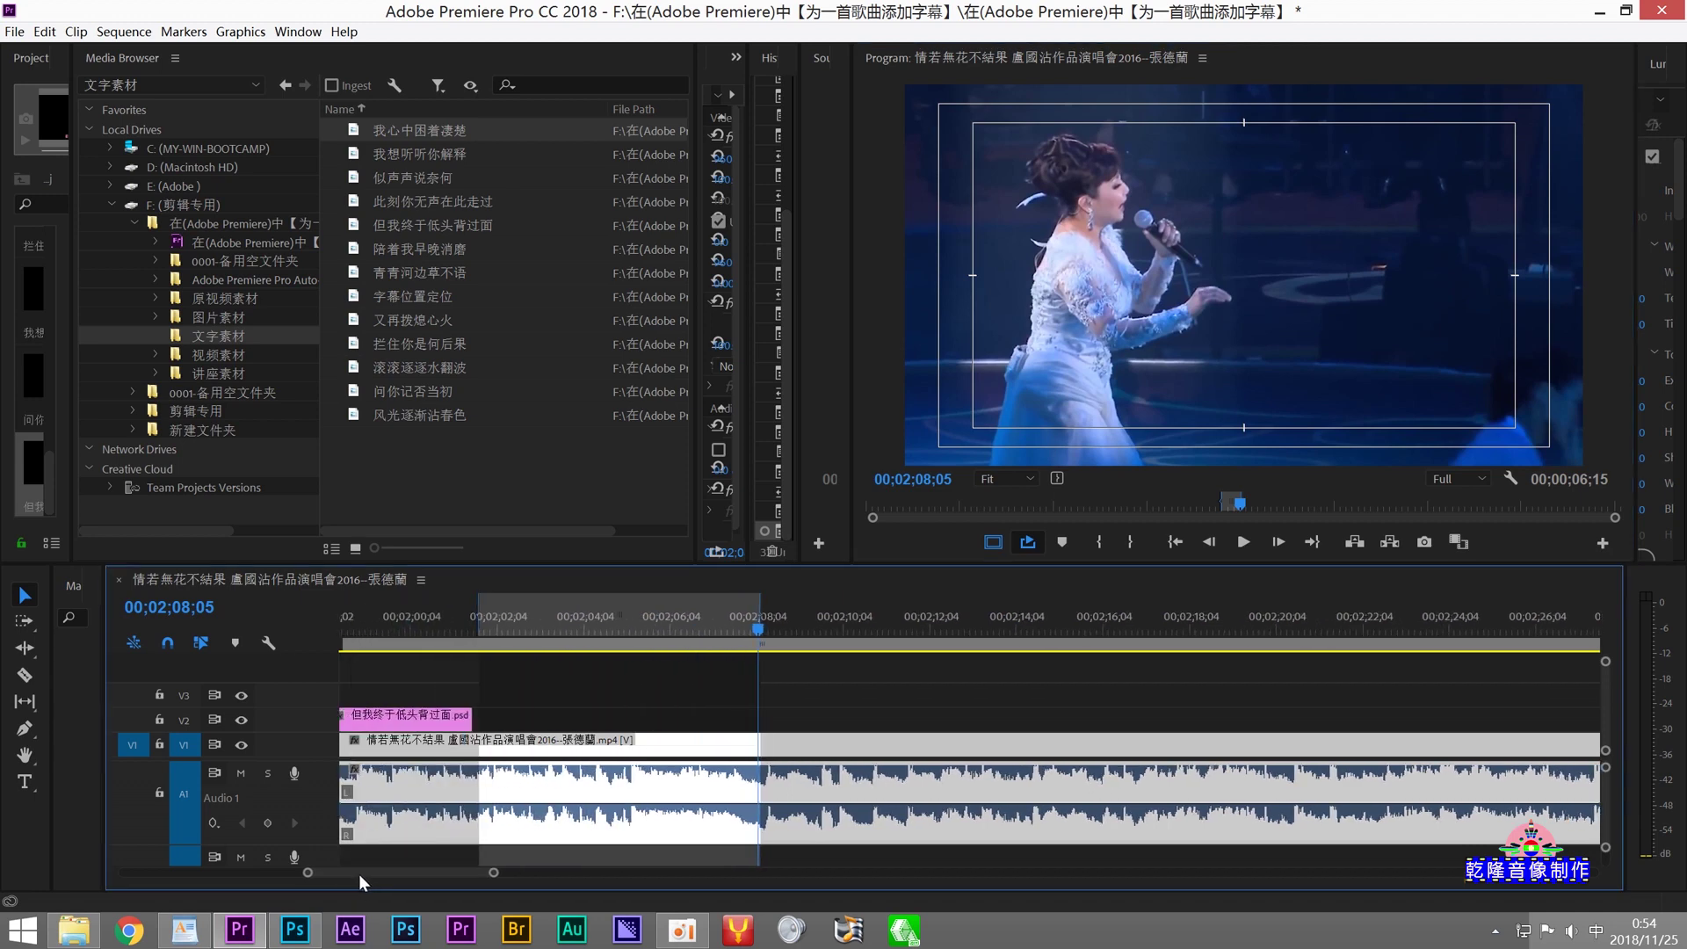
pyautogui.click(355, 323)
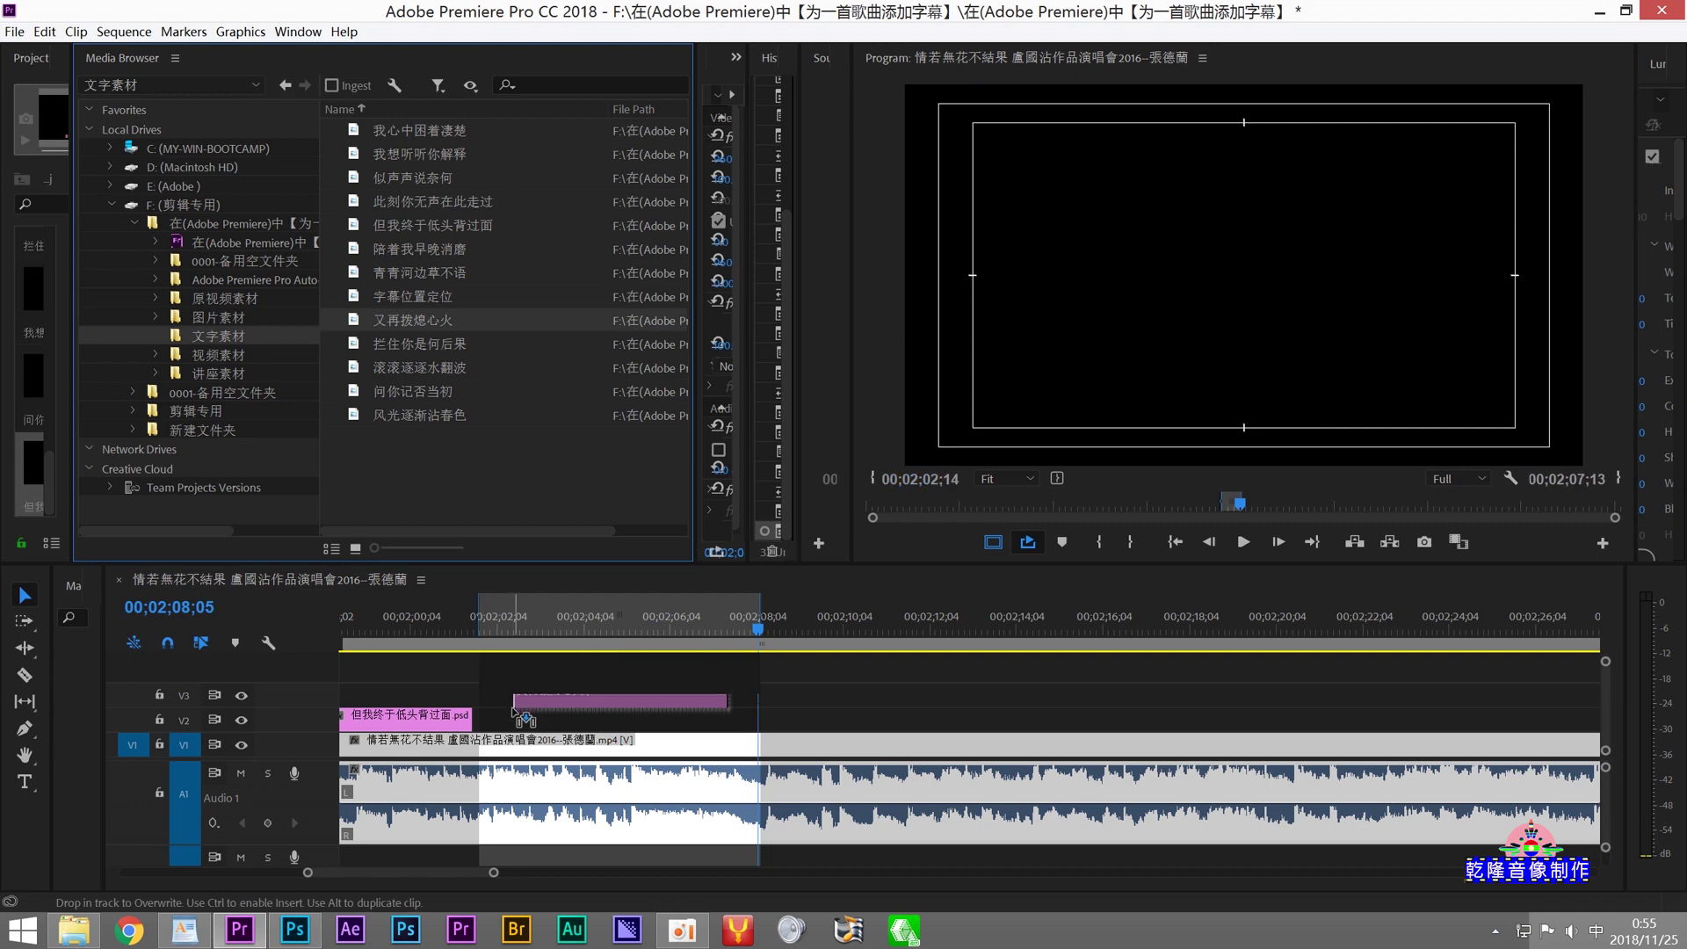
pyautogui.moveTo(507, 573); pyautogui.dragTo(538, 742)
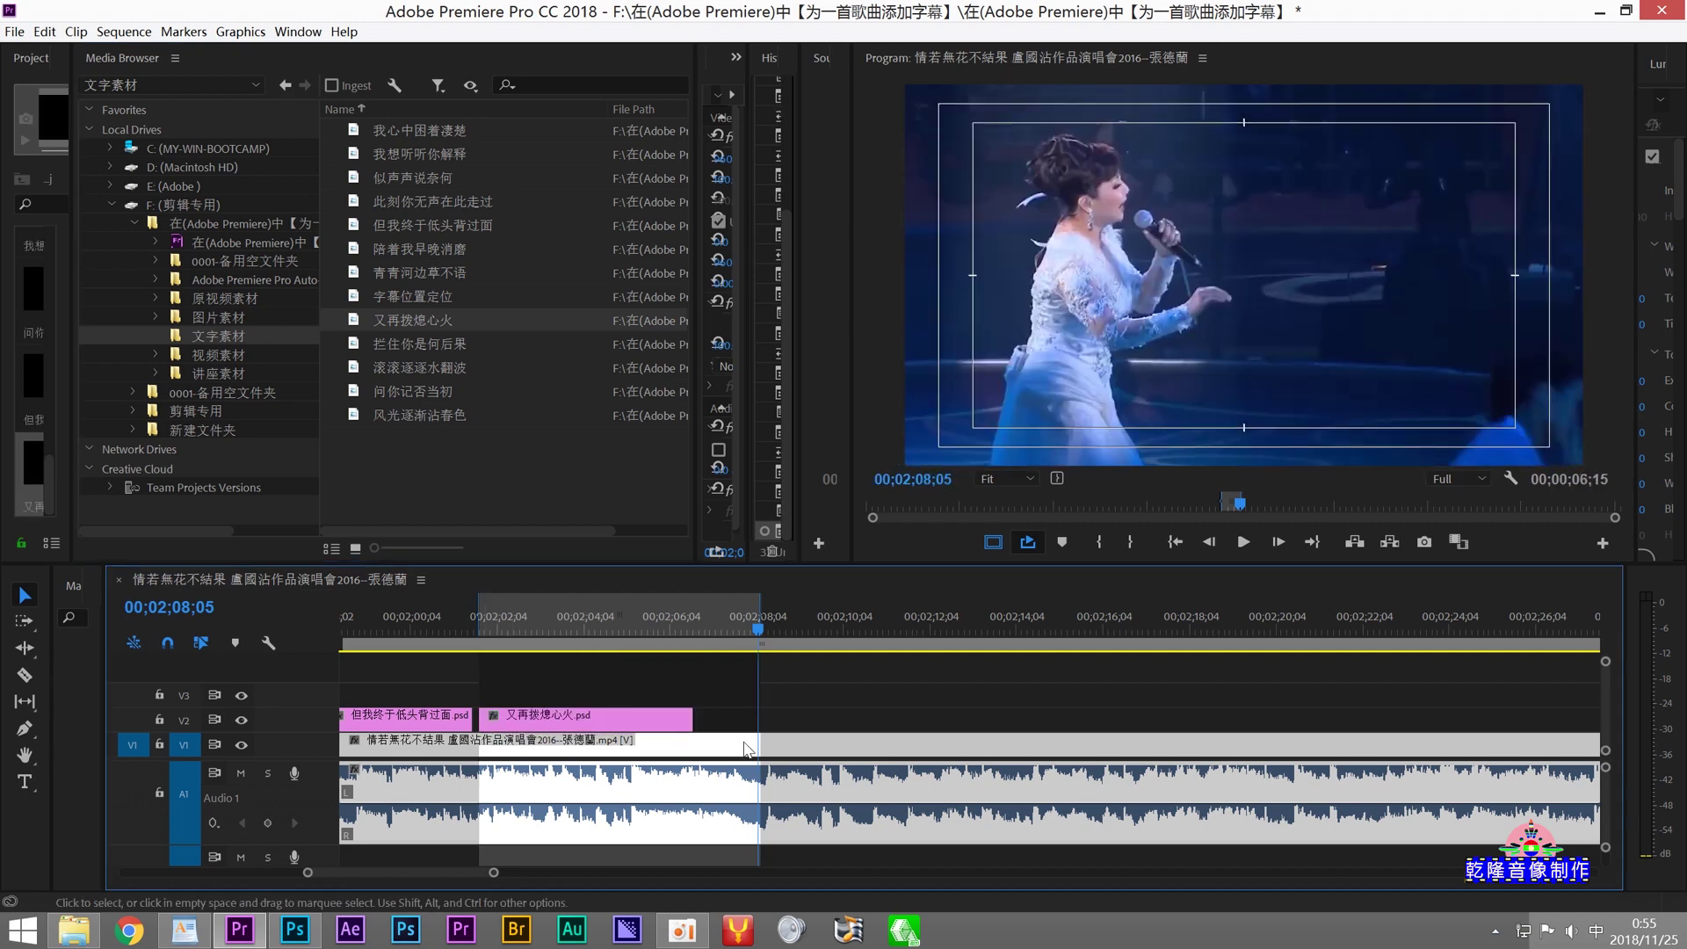
pyautogui.moveTo(686, 720); pyautogui.dragTo(772, 721)
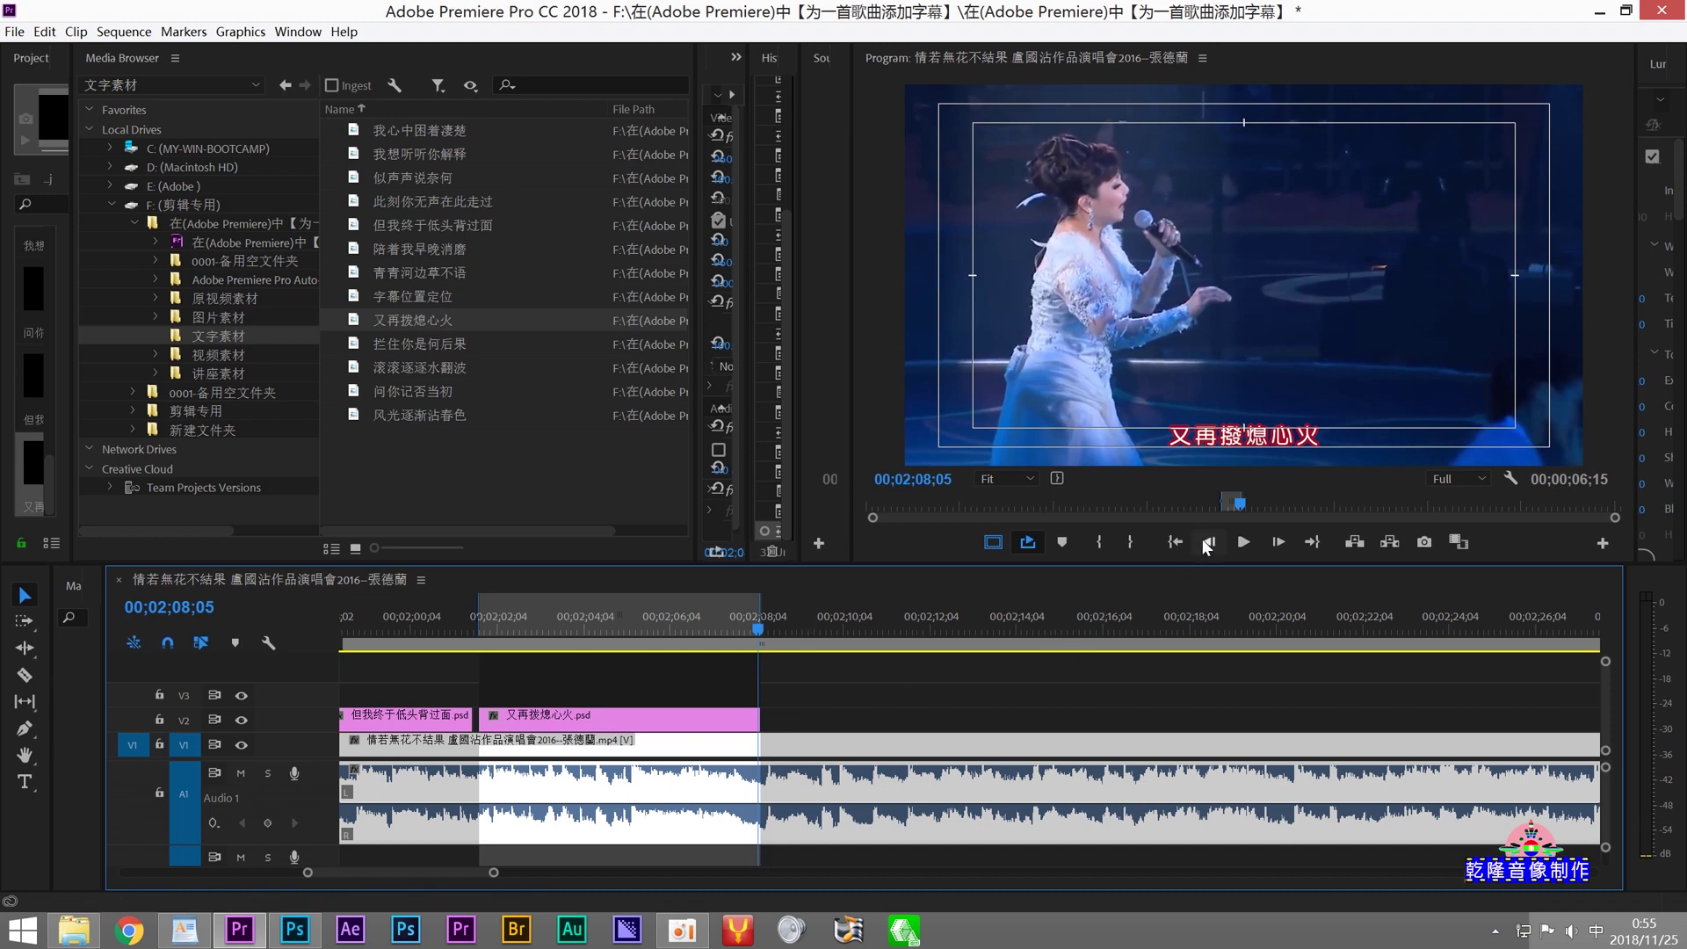
# Step: Mark In and Out points around the next sung line, a six-second range ending 02;14;13
pyautogui.click(1275, 542)
pyautogui.click(1275, 542)
pyautogui.click(1275, 542)
pyautogui.click(1275, 542)
pyautogui.click(1276, 542)
pyautogui.click(1275, 542)
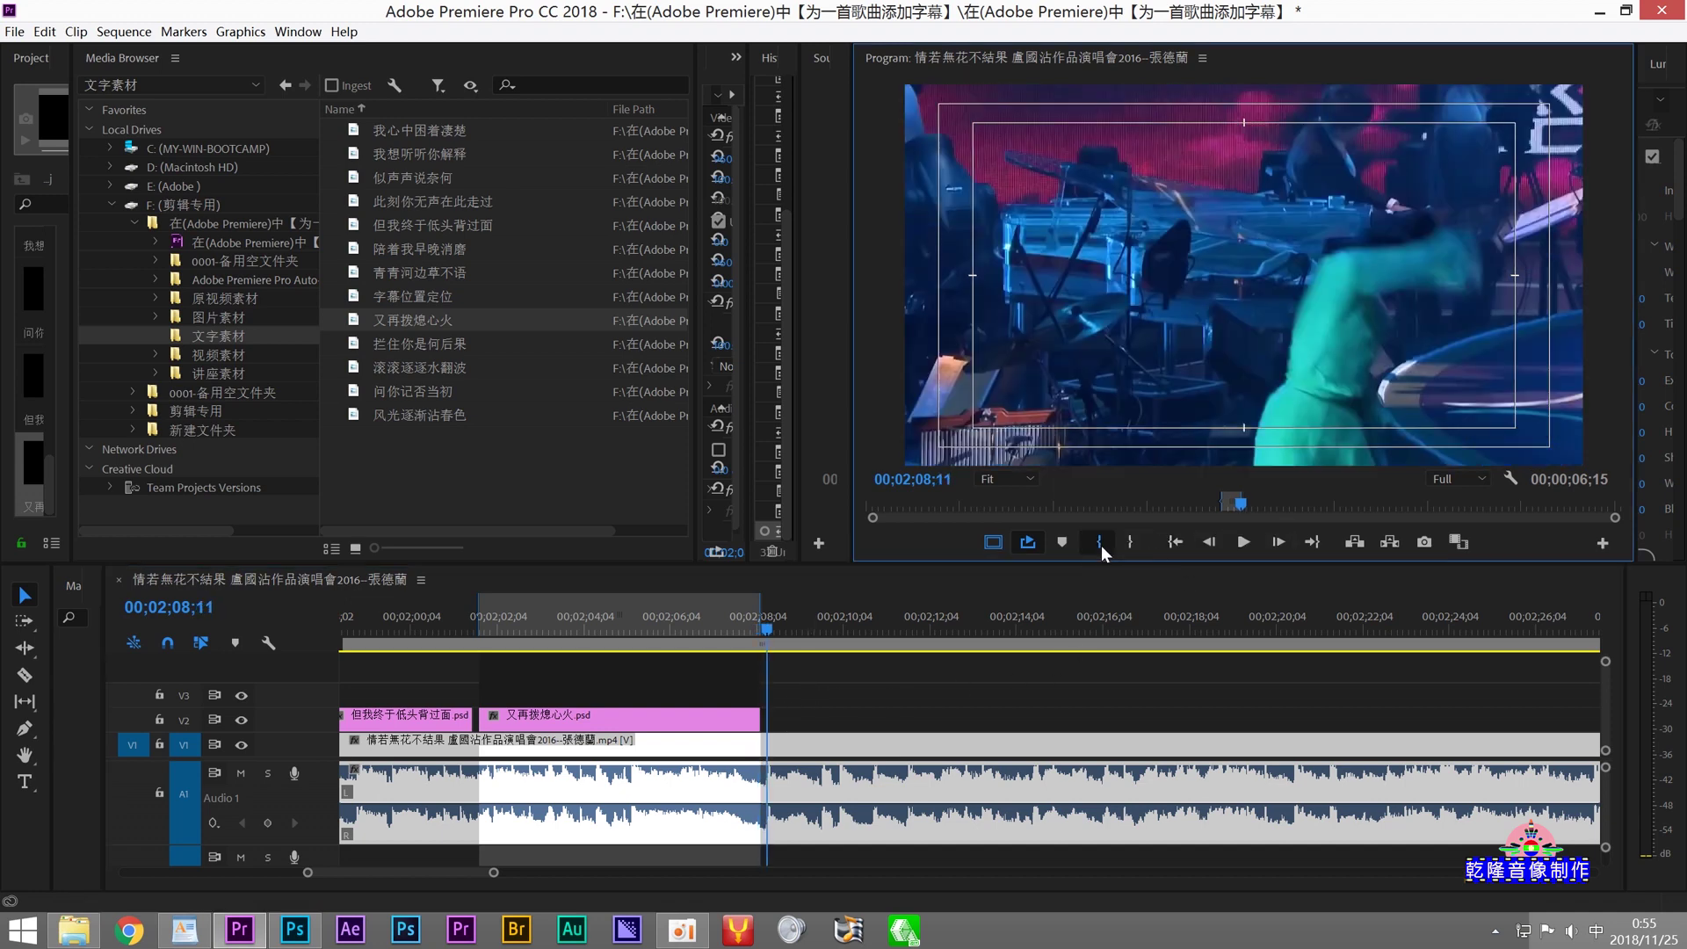
pyautogui.click(1100, 542)
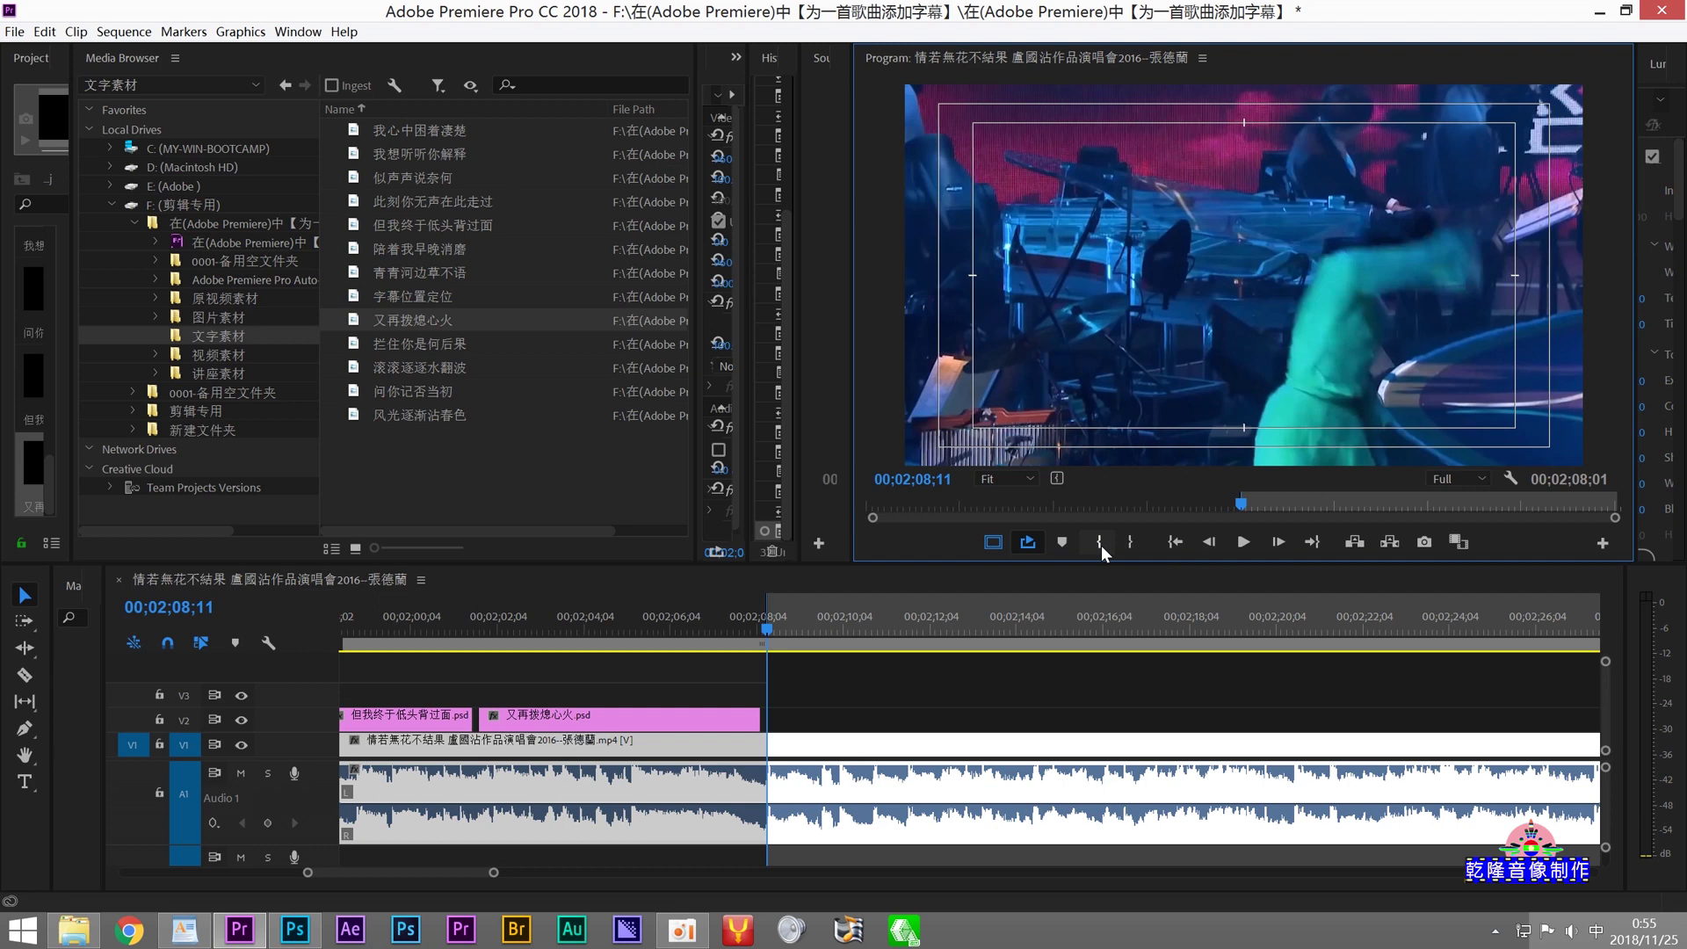
pyautogui.click(1237, 545)
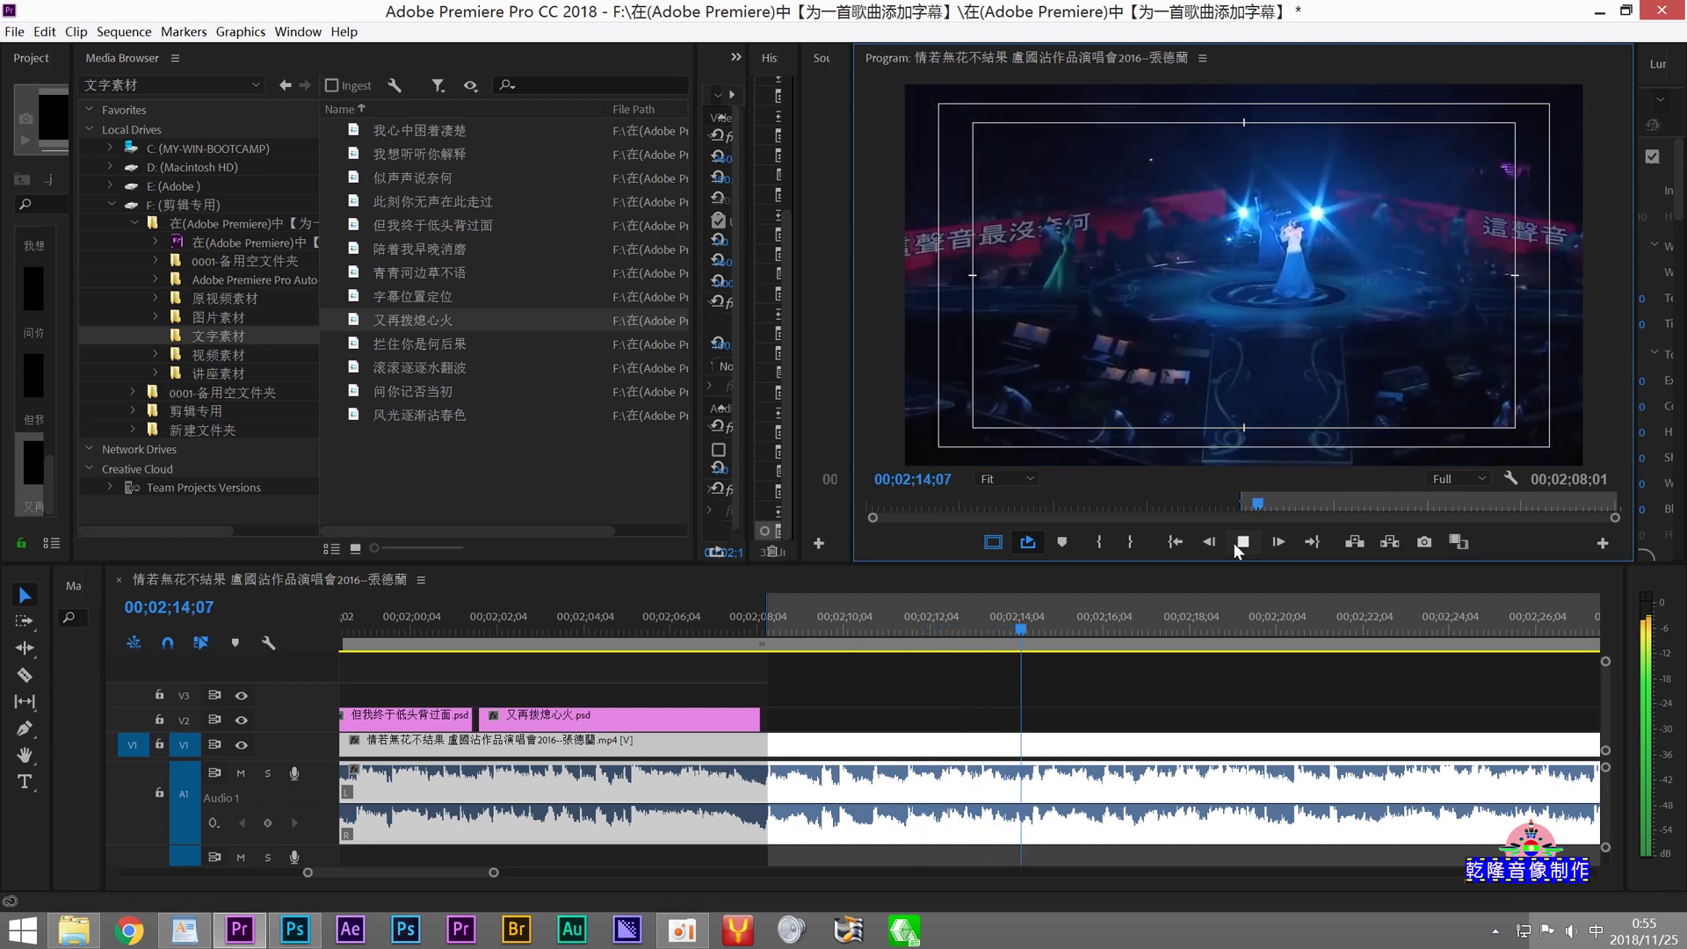
pyautogui.click(1233, 542)
pyautogui.click(1040, 625)
pyautogui.moveTo(1041, 628); pyautogui.dragTo(1026, 631)
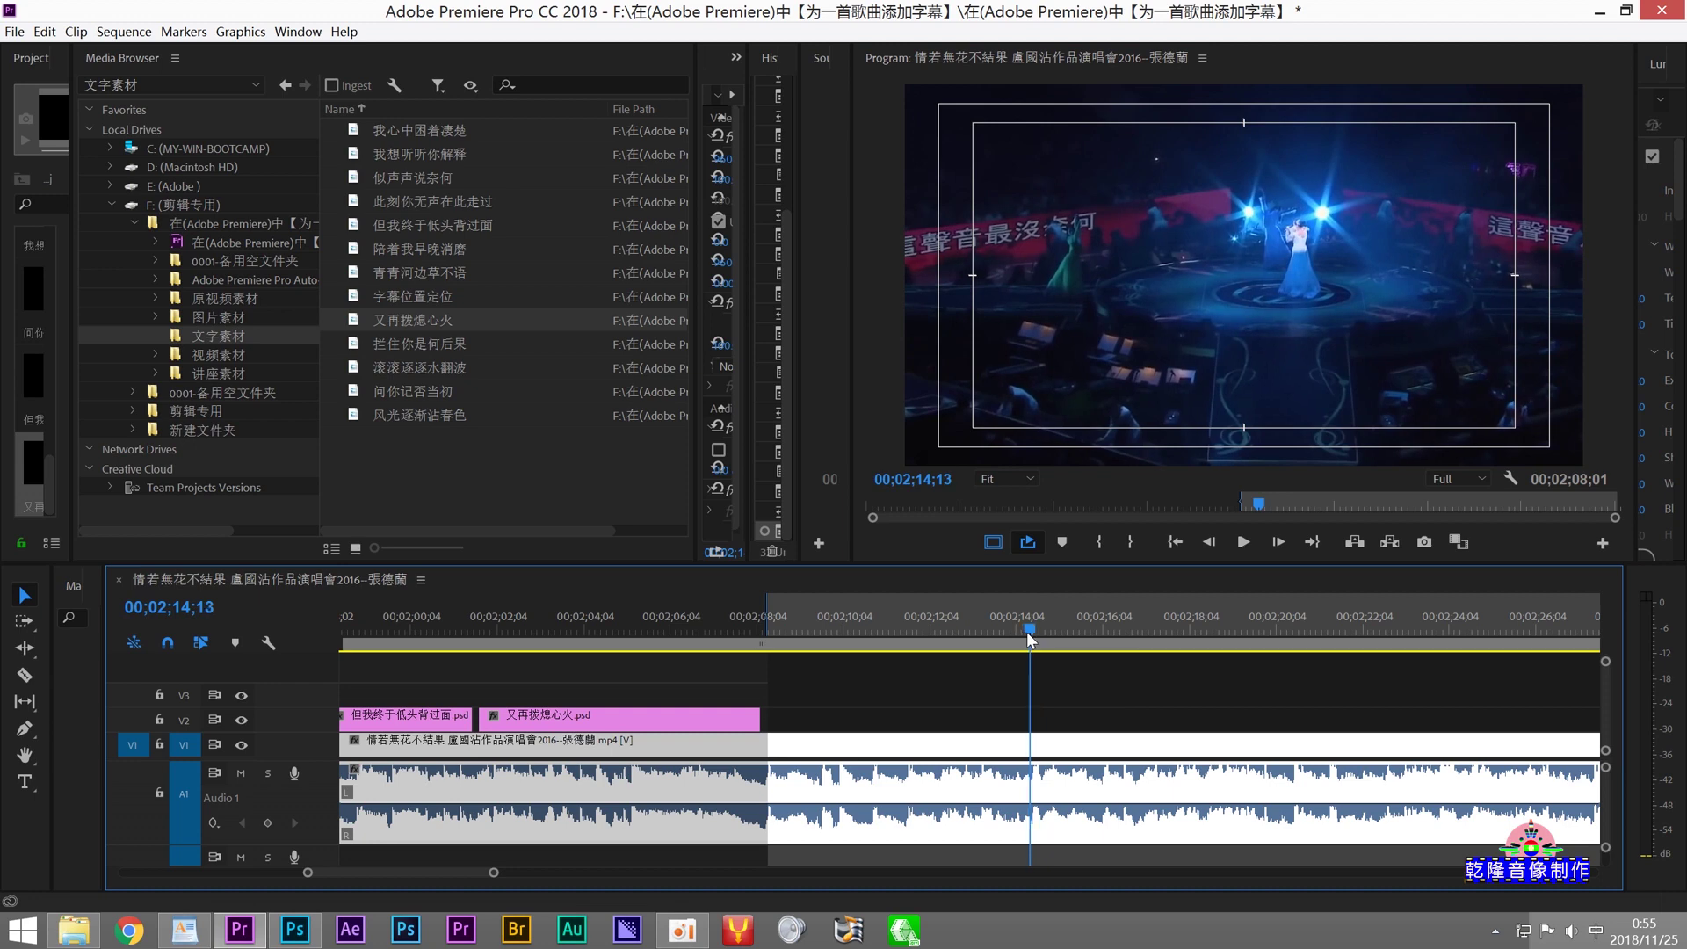
pyautogui.click(1134, 545)
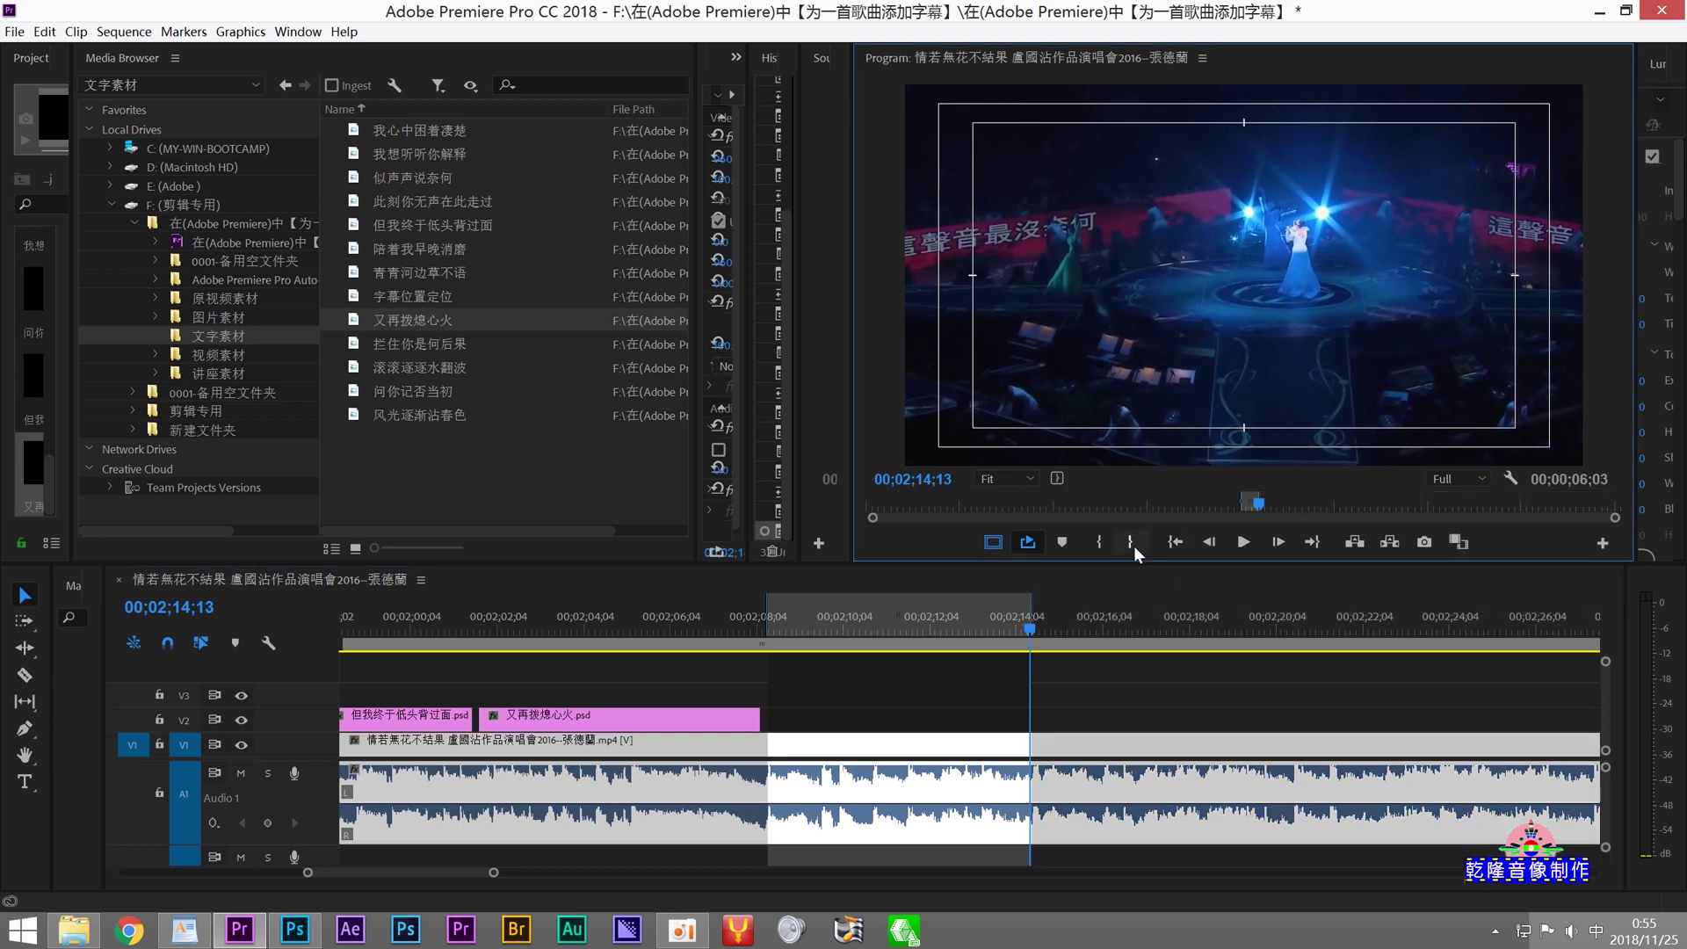
# Step: Copy the lyric line 輕輕腳步漸漸消失 from the lyrics document
pyautogui.click(182, 930)
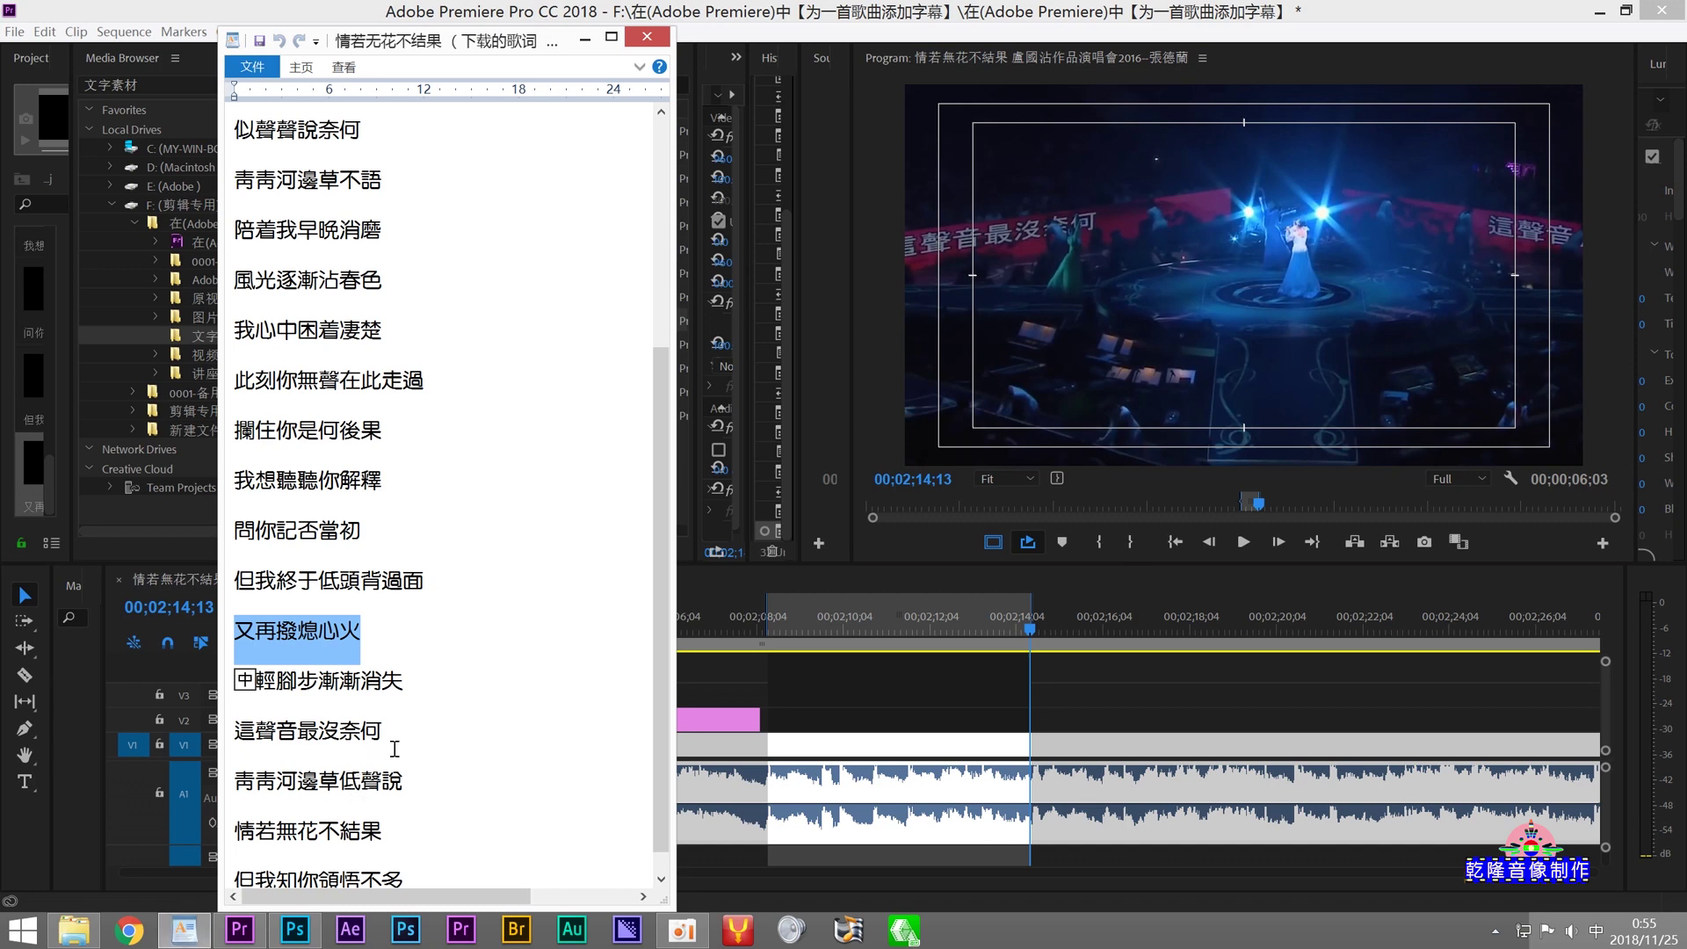
pyautogui.click(413, 687)
pyautogui.moveTo(402, 685); pyautogui.dragTo(234, 681)
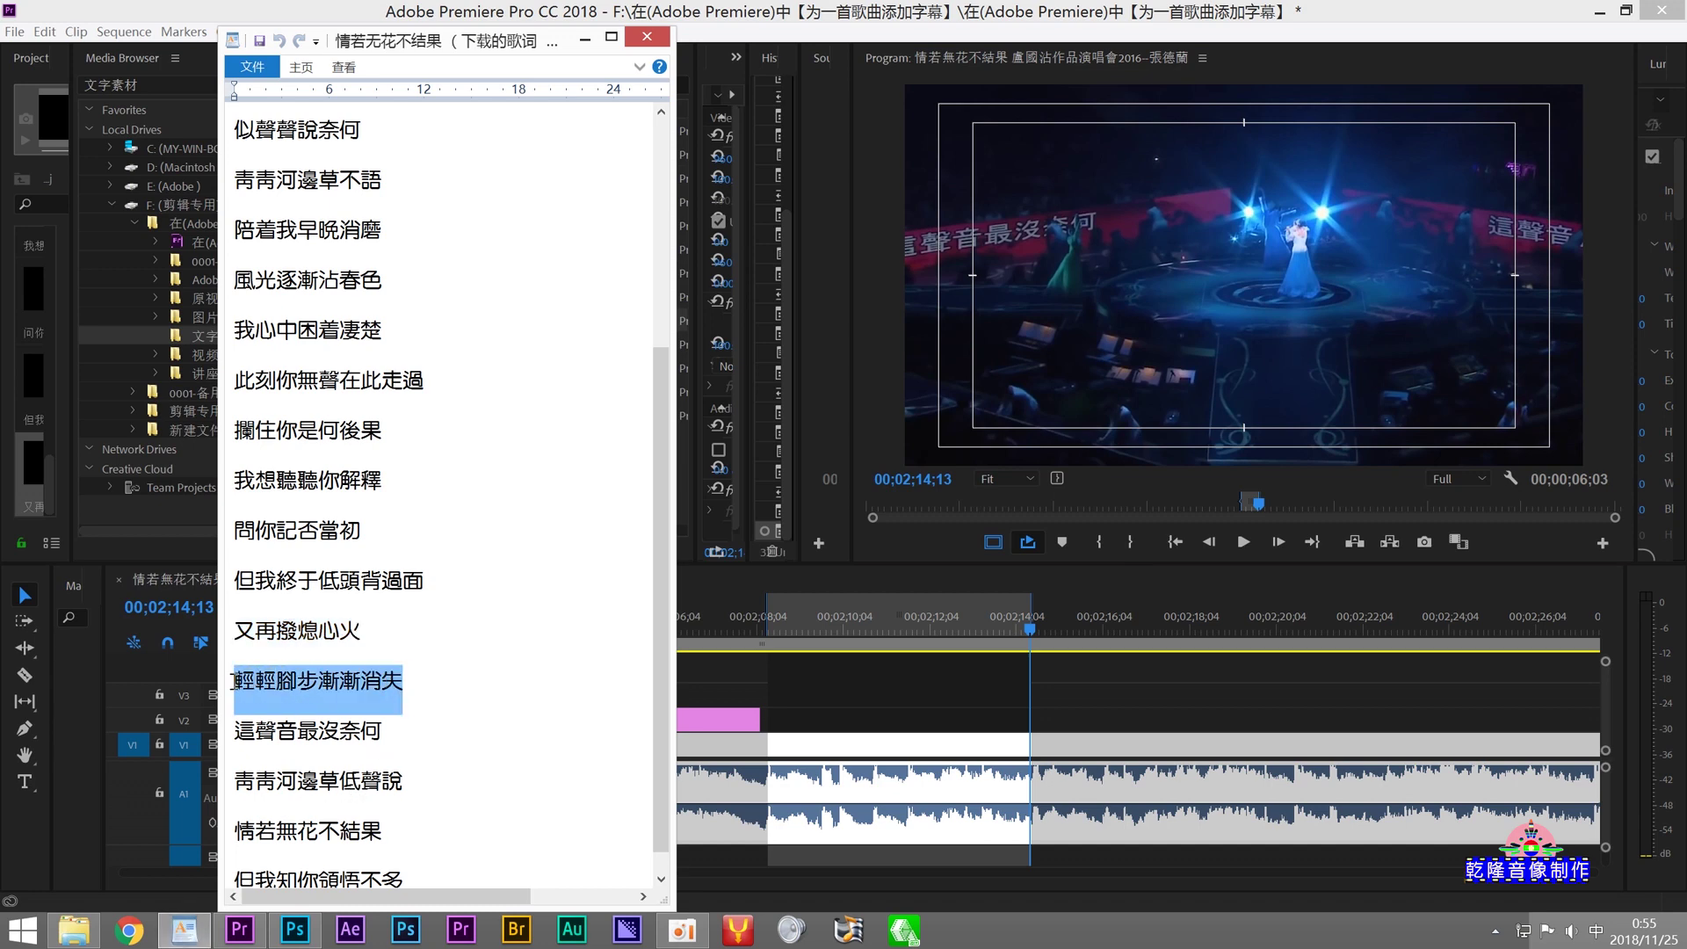
pyautogui.rightClick(313, 679)
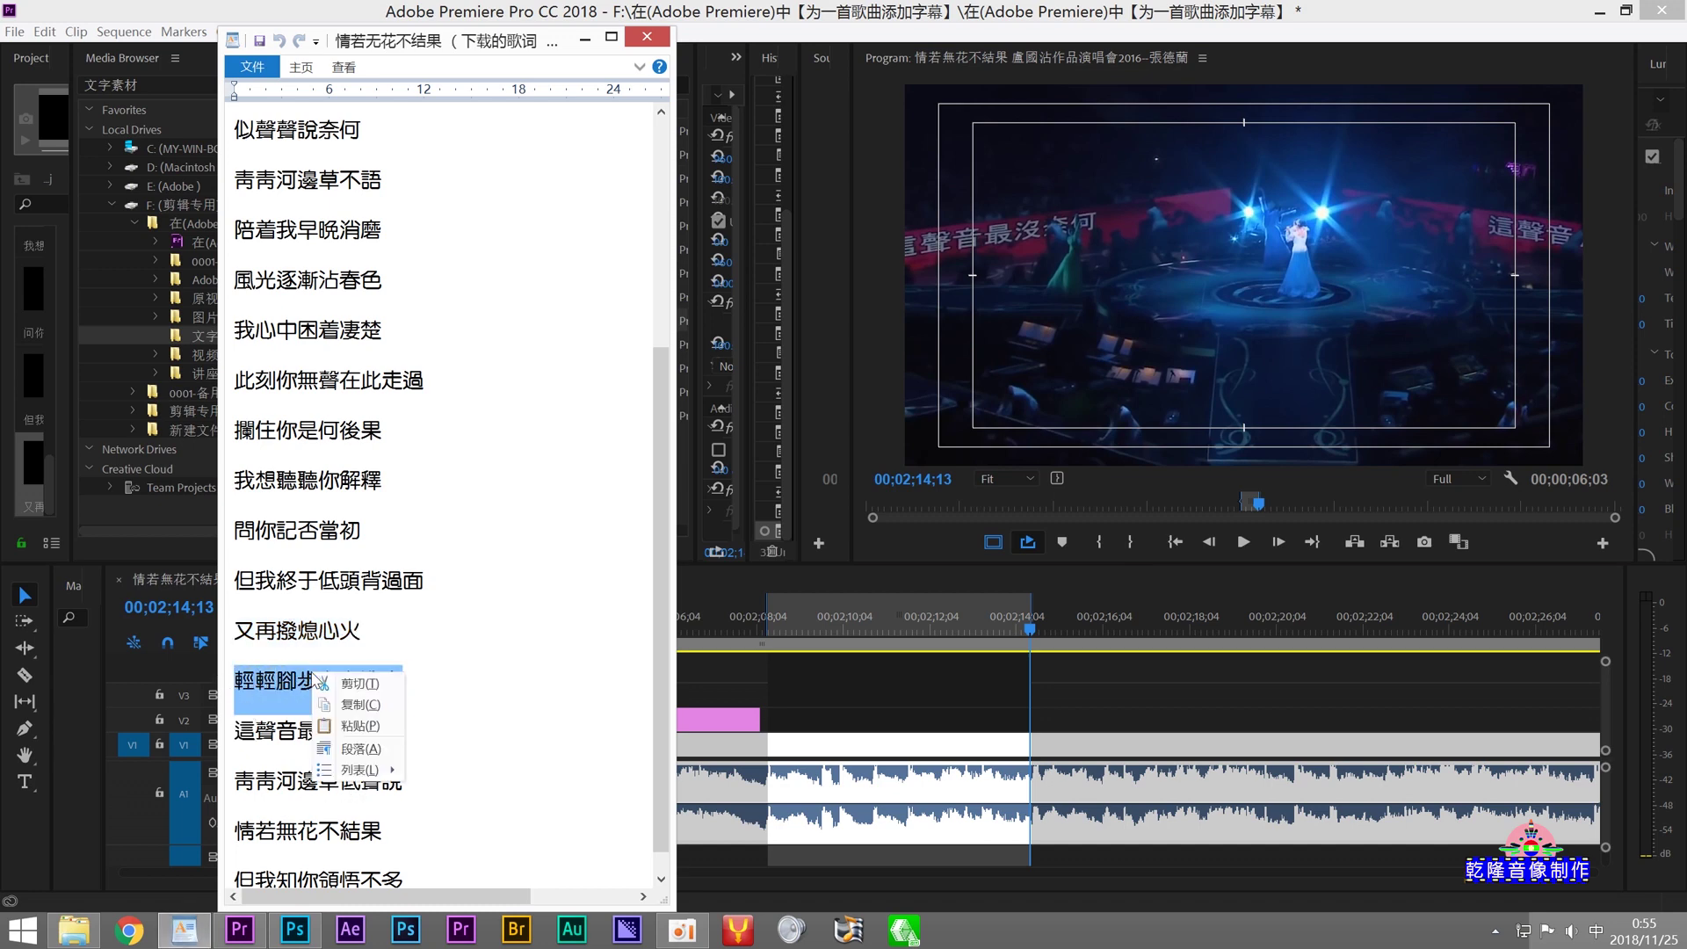
pyautogui.click(358, 715)
pyautogui.click(295, 931)
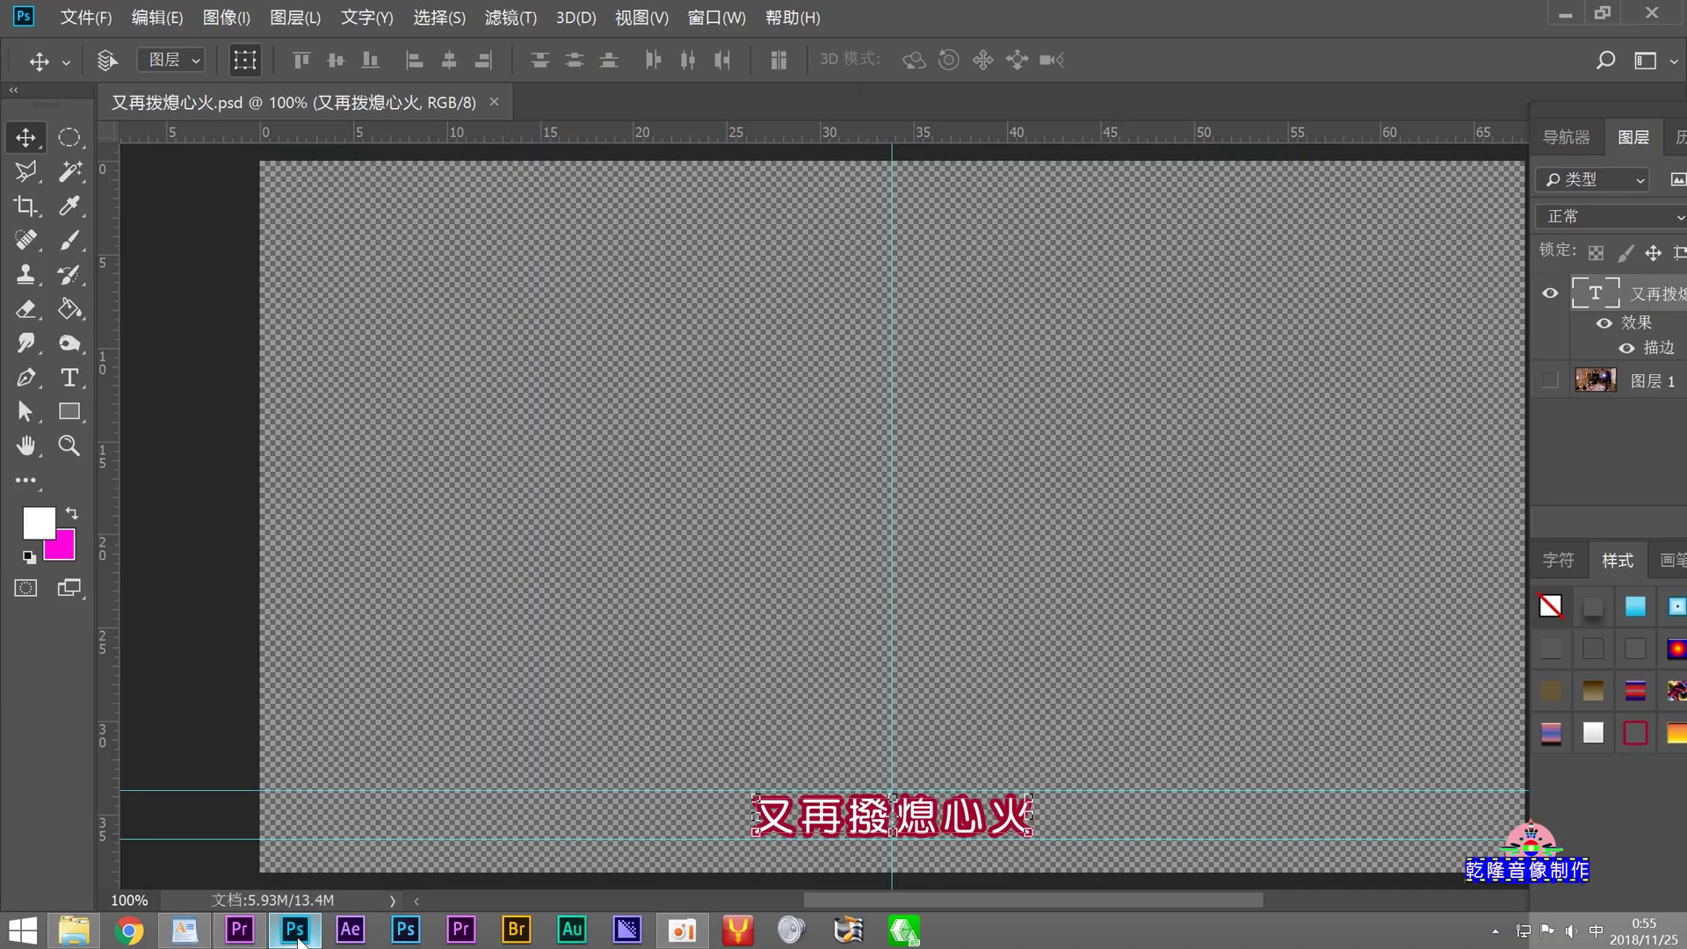
# Step: Replace the subtitle text with 輕輕腳步漸漸消失 and shift it left to re-centre it
pyautogui.click(68, 379)
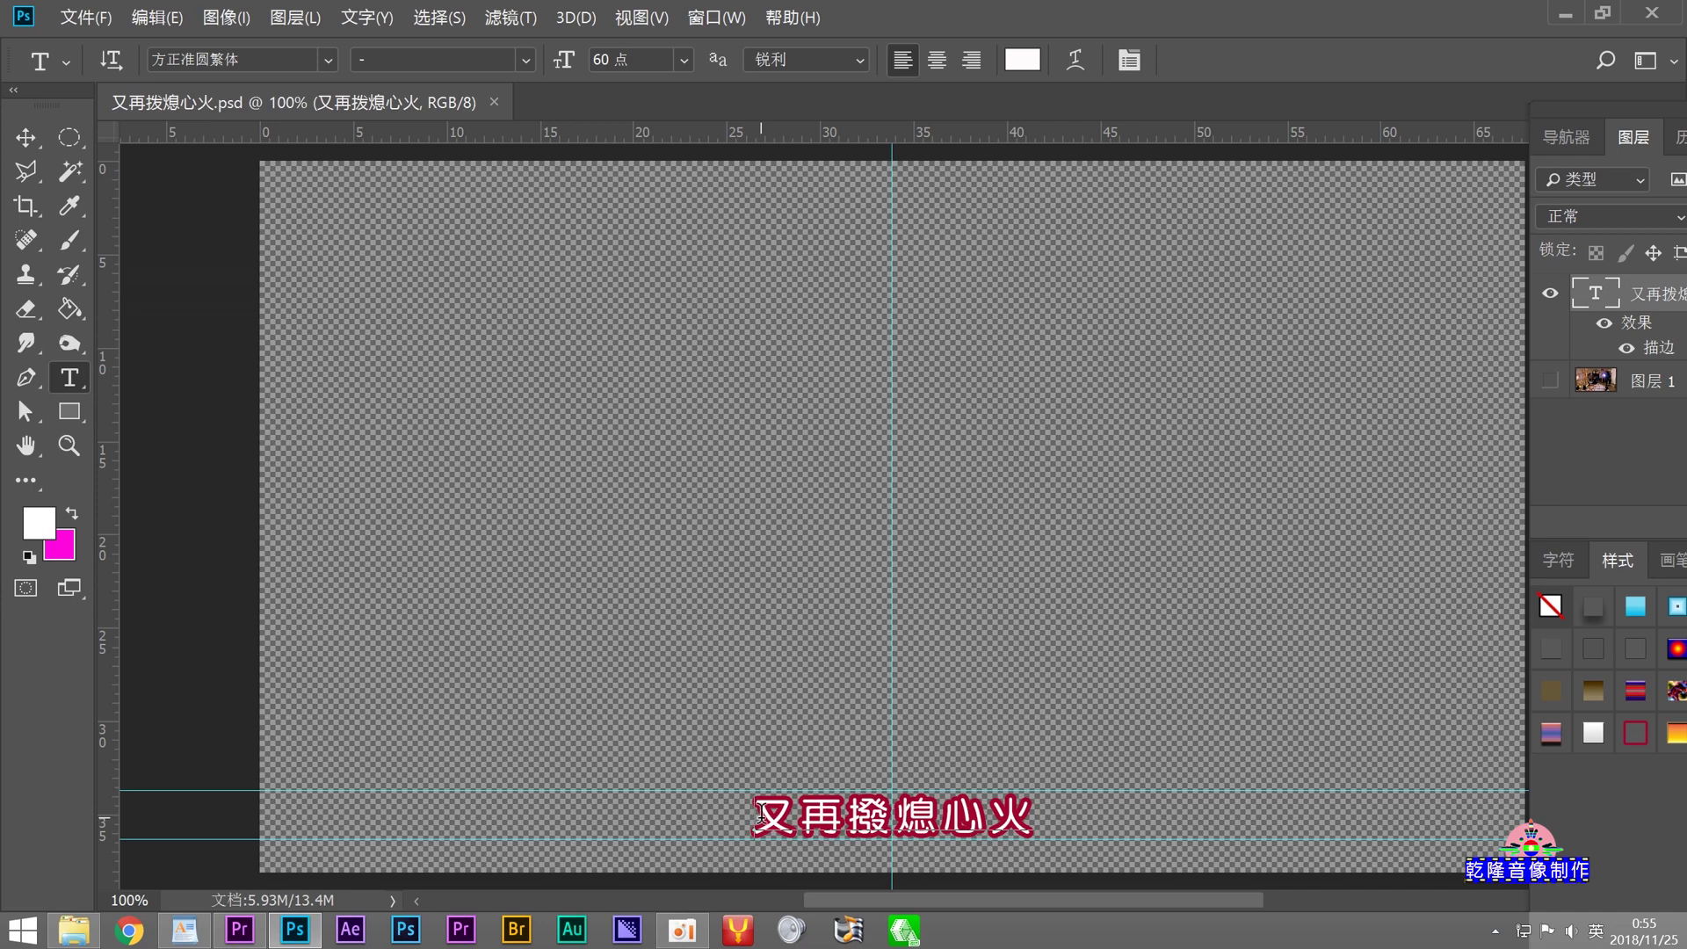
pyautogui.moveTo(760, 812); pyautogui.dragTo(1139, 813)
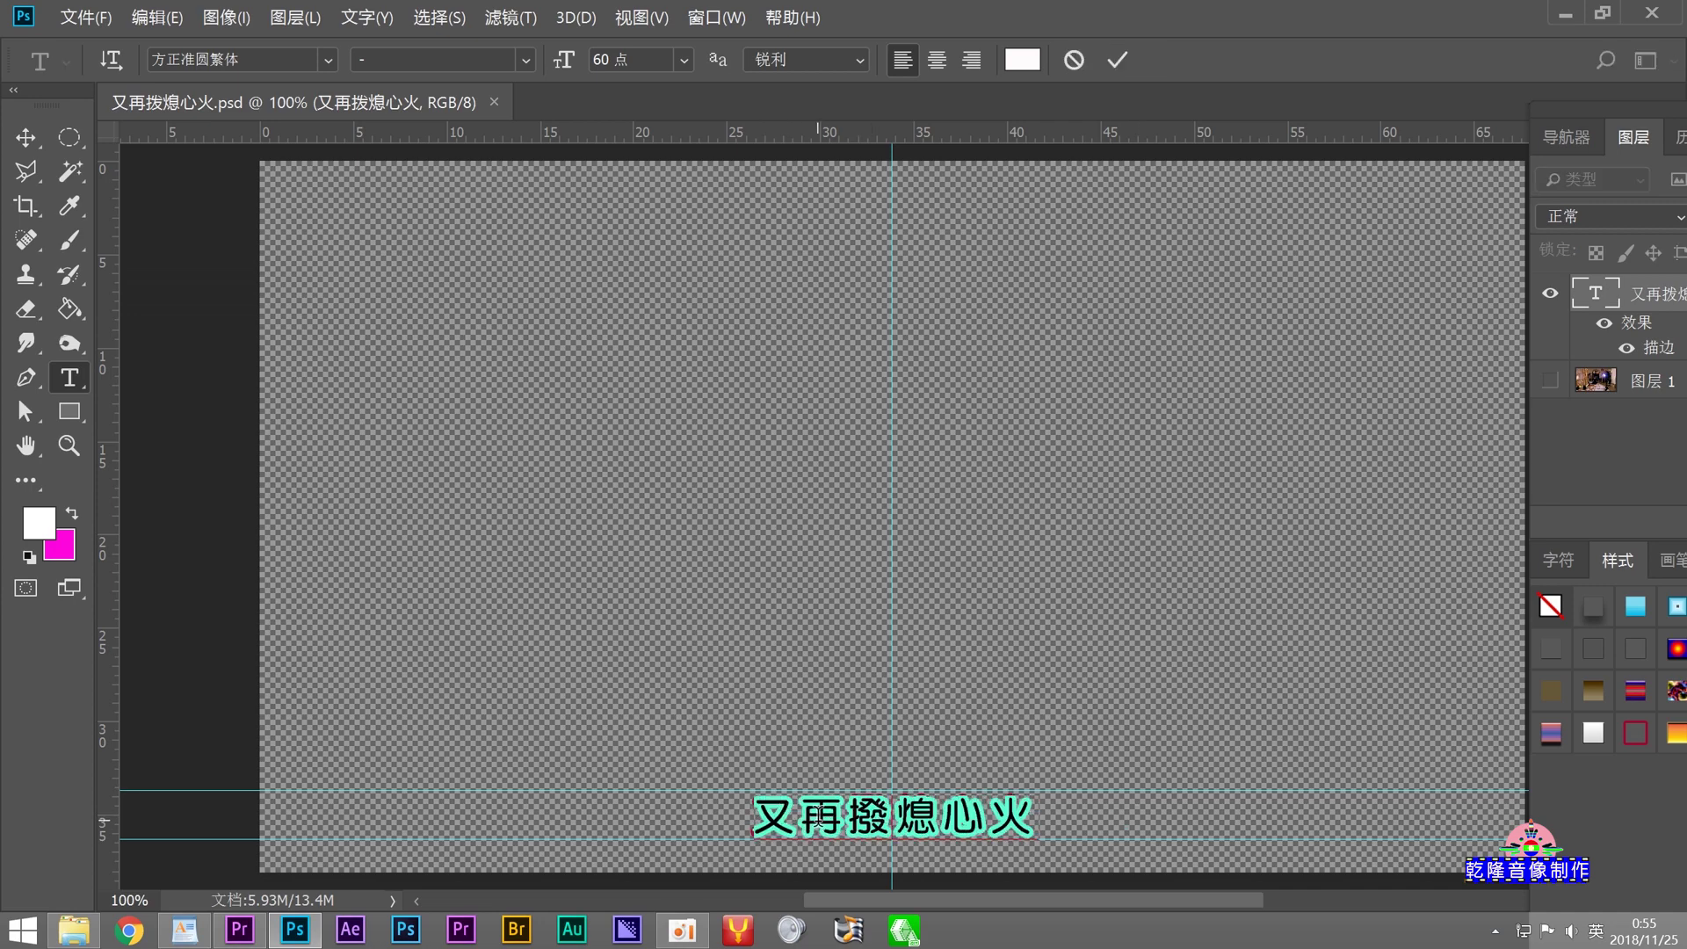
pyautogui.rightClick(819, 817)
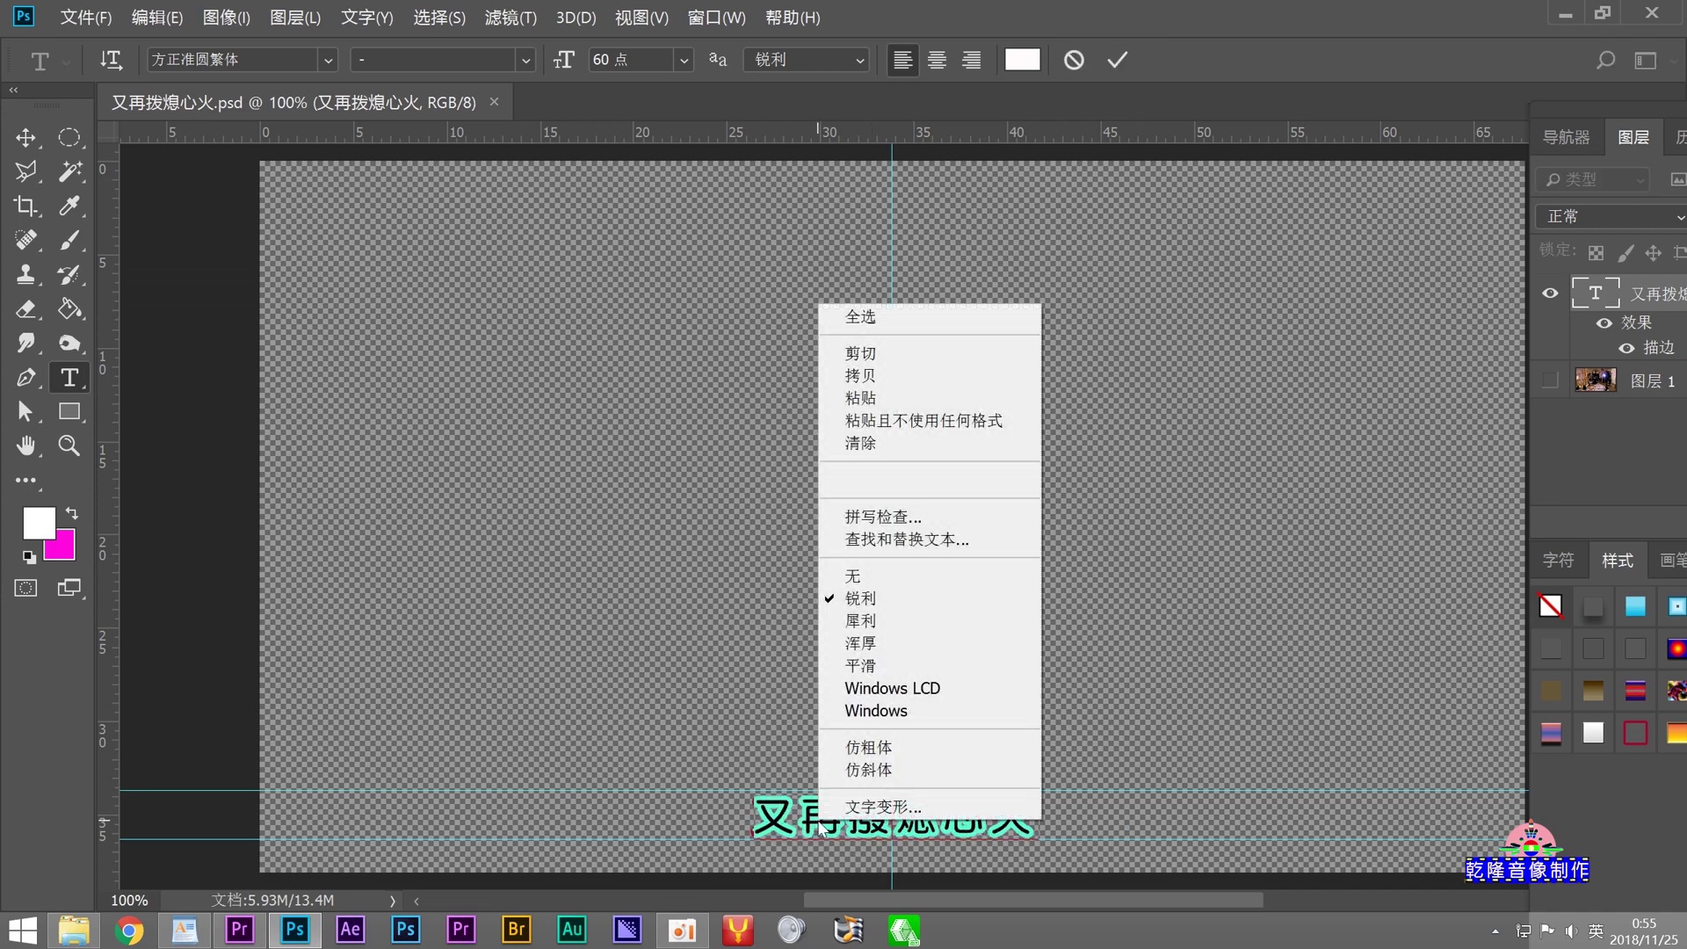
pyautogui.click(858, 399)
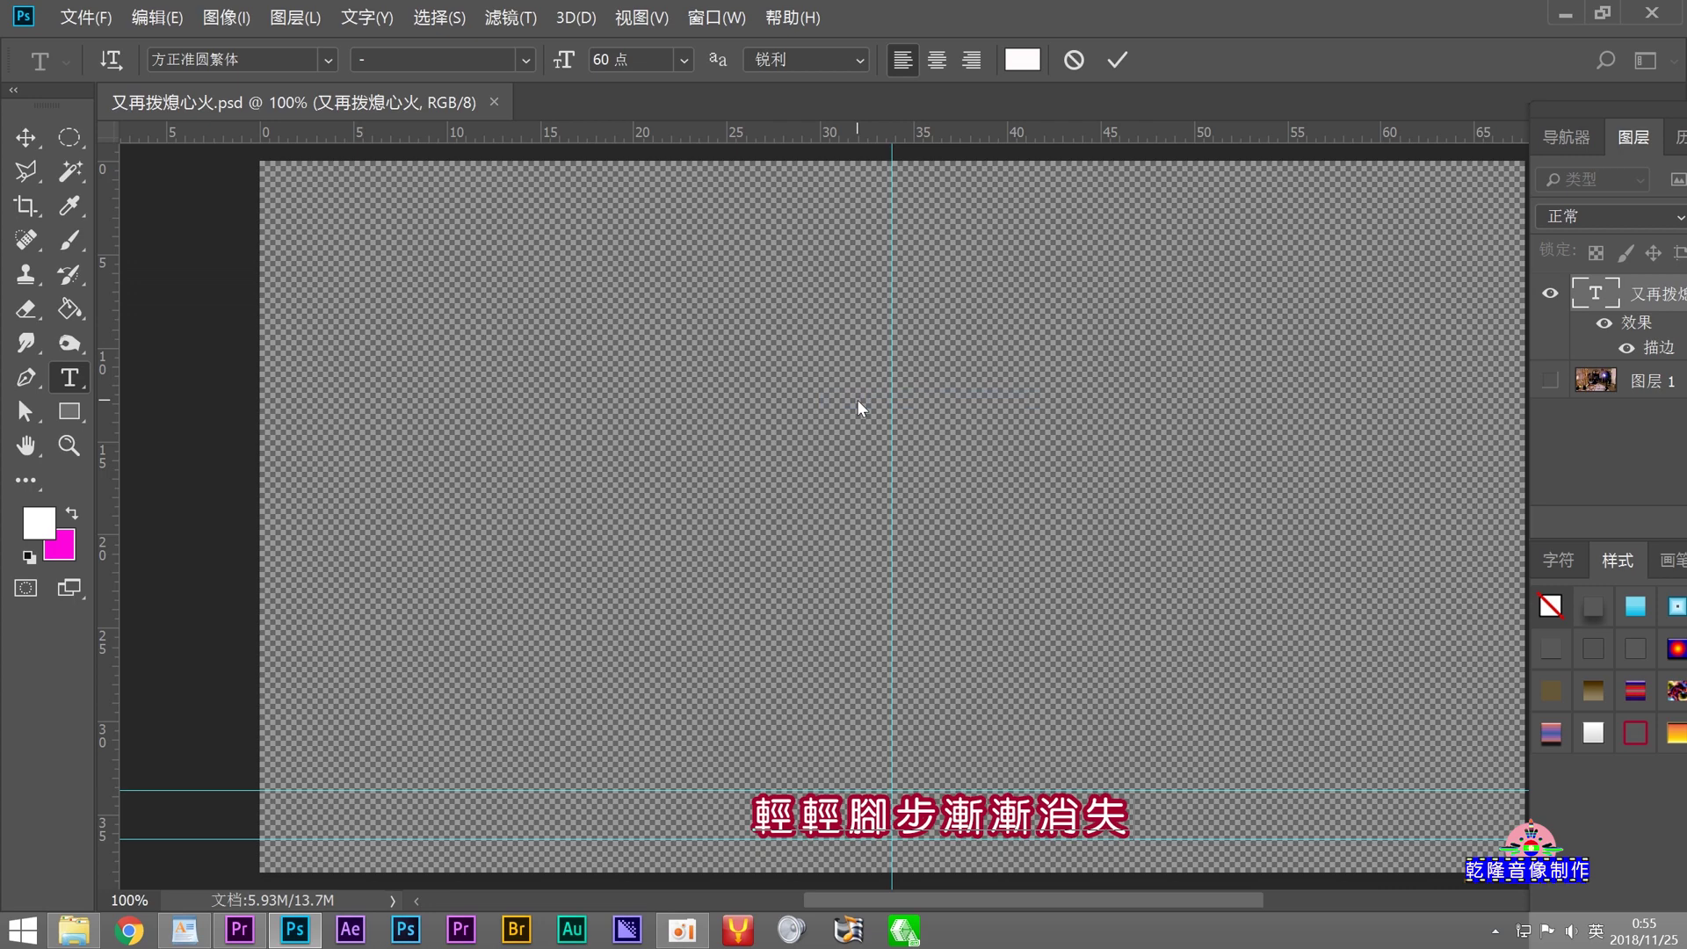
pyautogui.click(24, 137)
pyautogui.moveTo(812, 831); pyautogui.dragTo(776, 828)
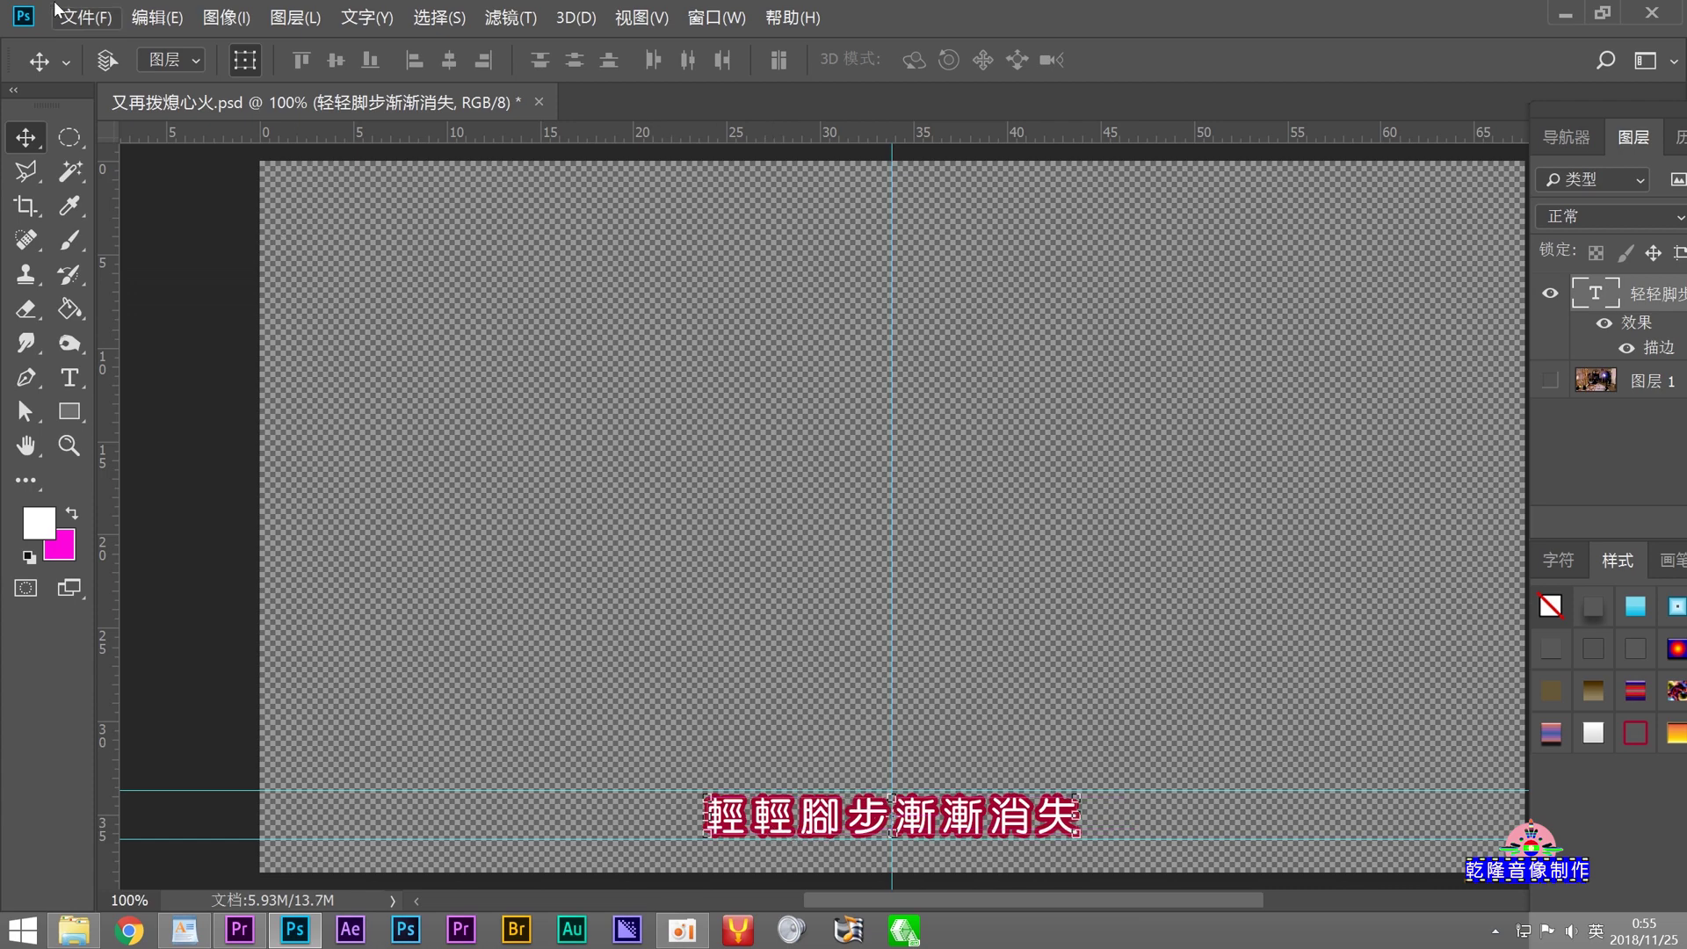
# Step: Save the subtitle as 轻轻脚步渐渐消失.psd with maximum compatibility
pyautogui.click(85, 18)
pyautogui.click(89, 315)
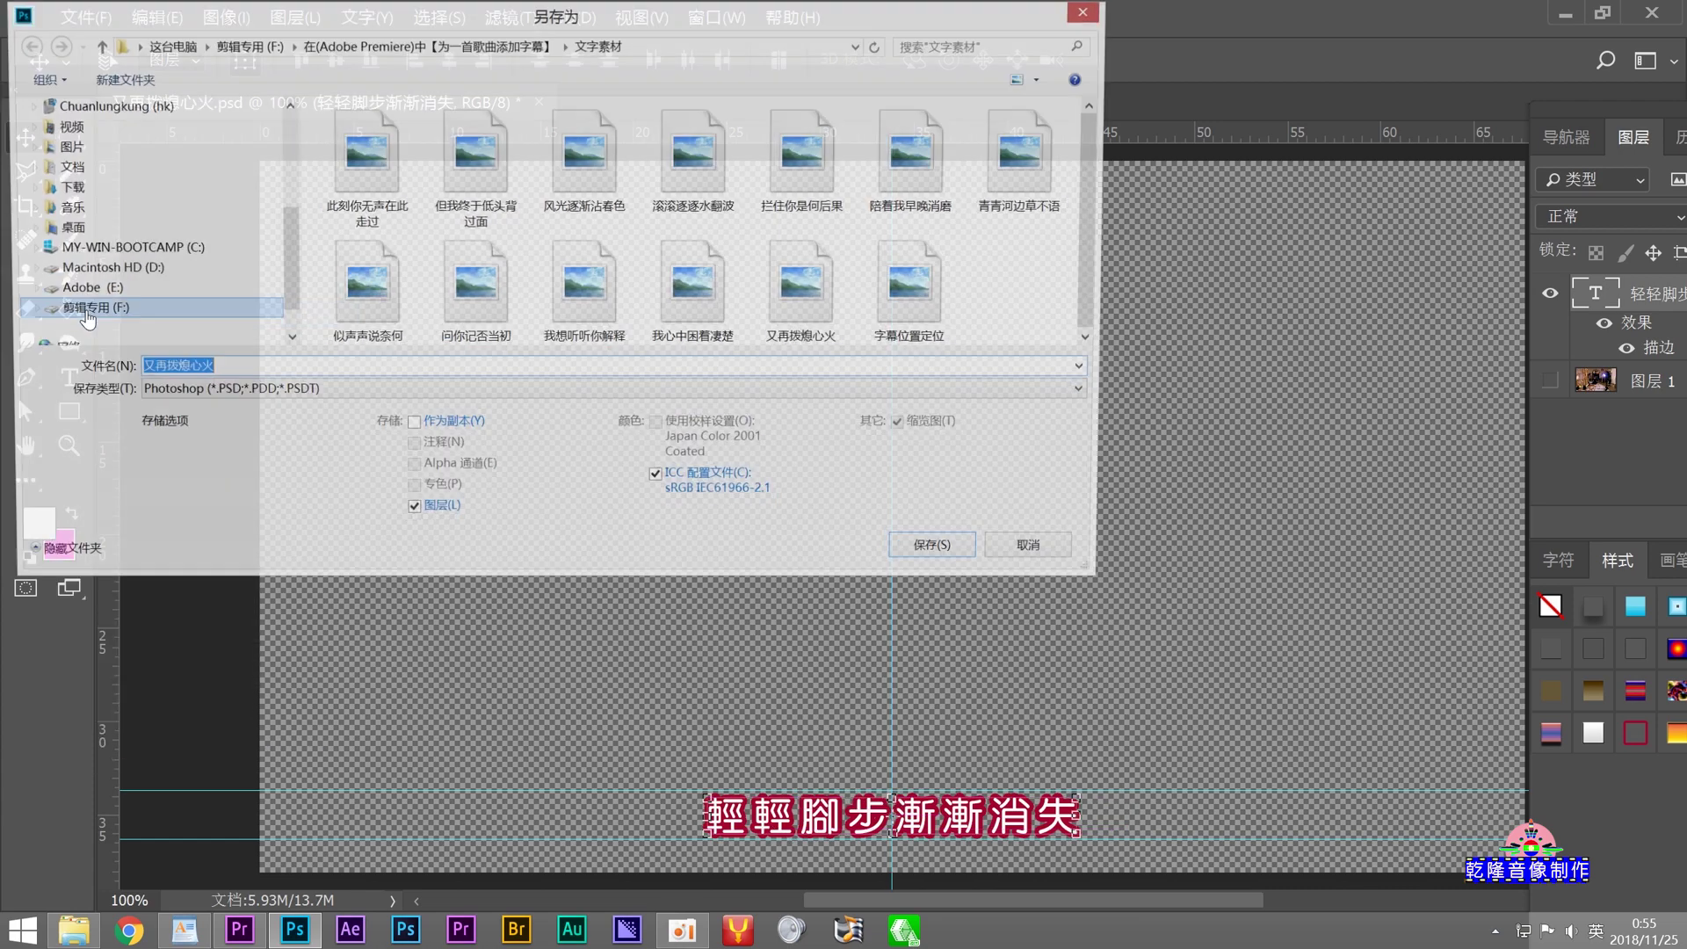
pyautogui.rightClick(160, 368)
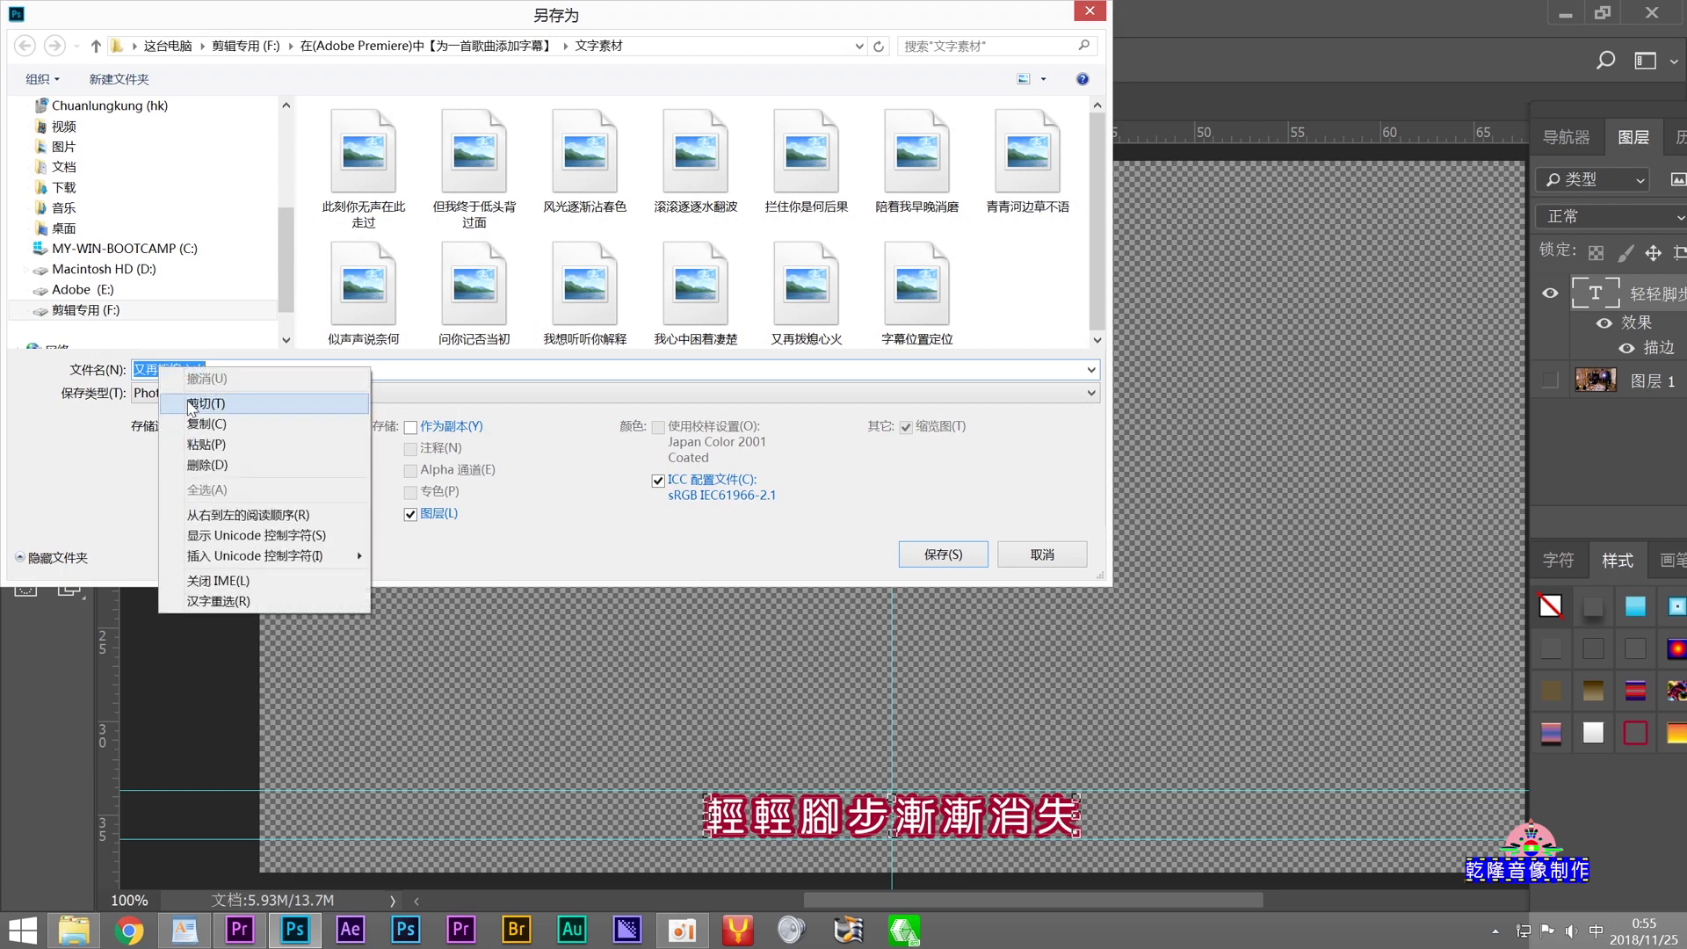
pyautogui.click(193, 441)
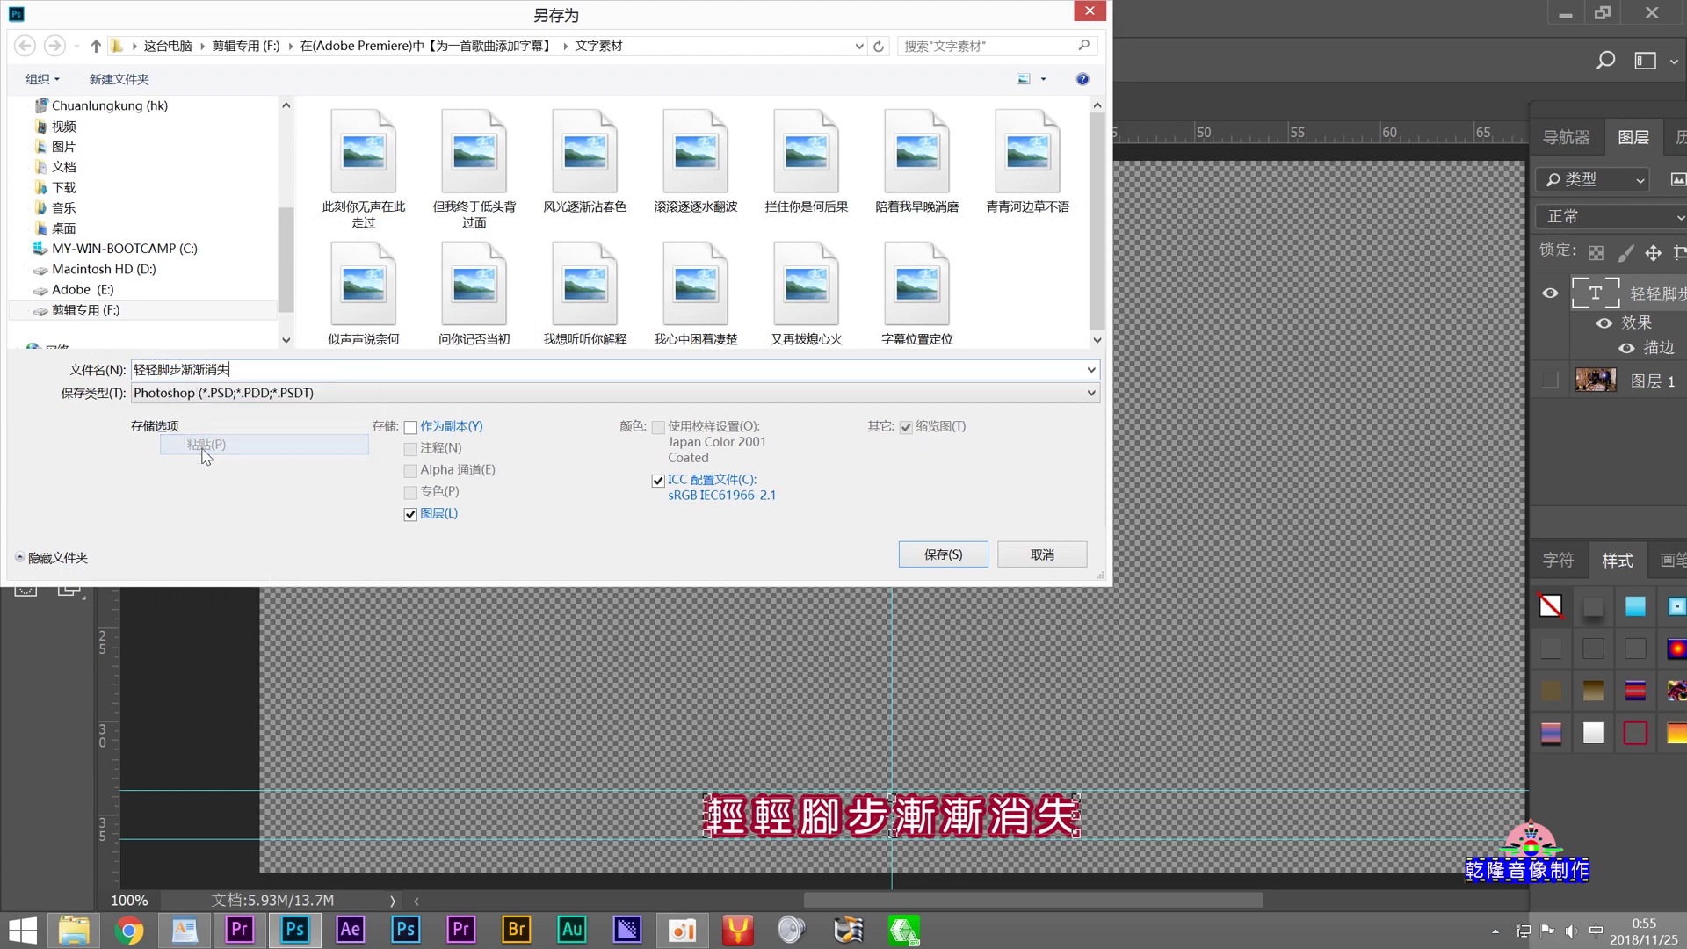
pyautogui.click(938, 558)
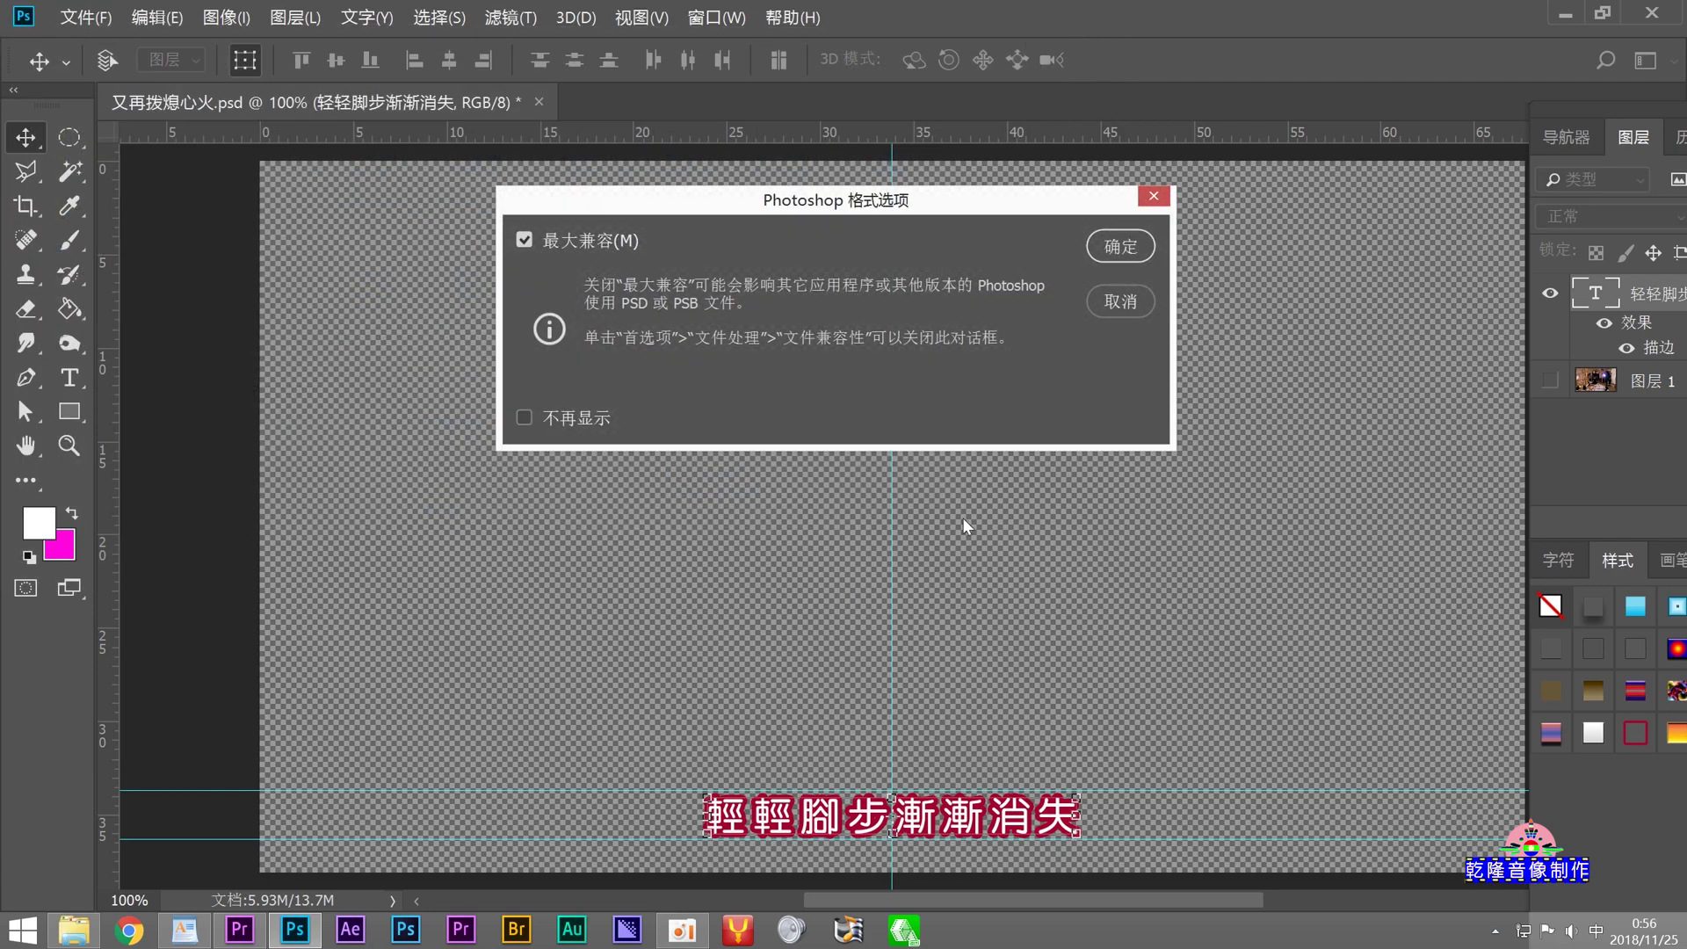
pyautogui.click(1125, 256)
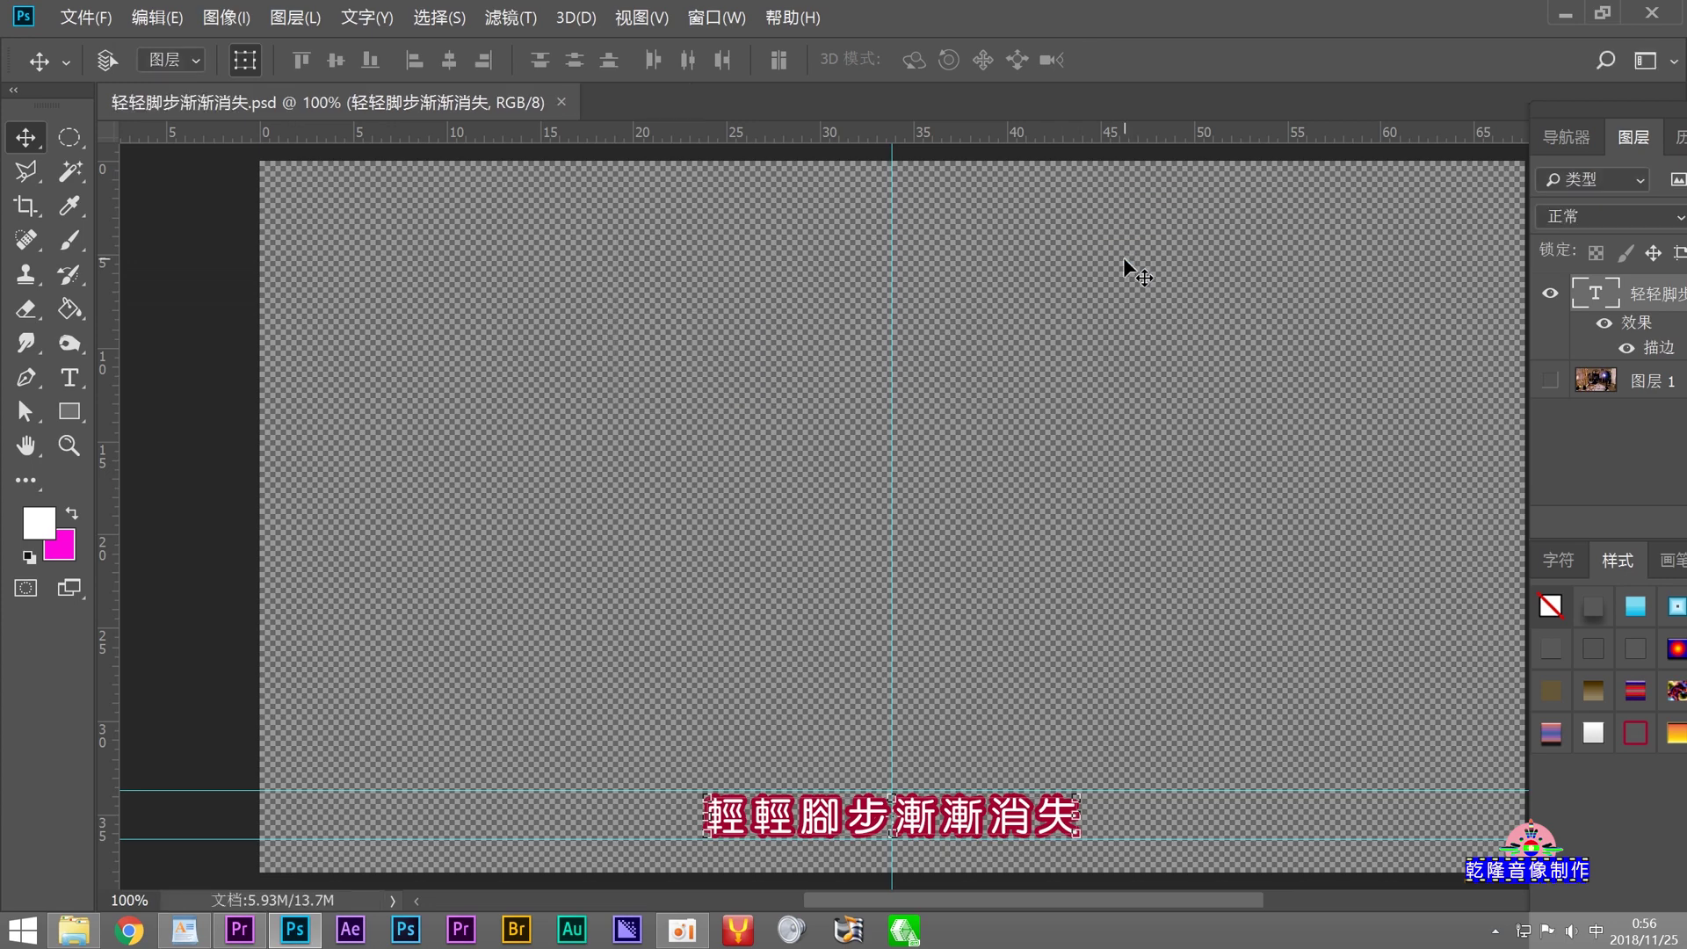
pyautogui.click(241, 933)
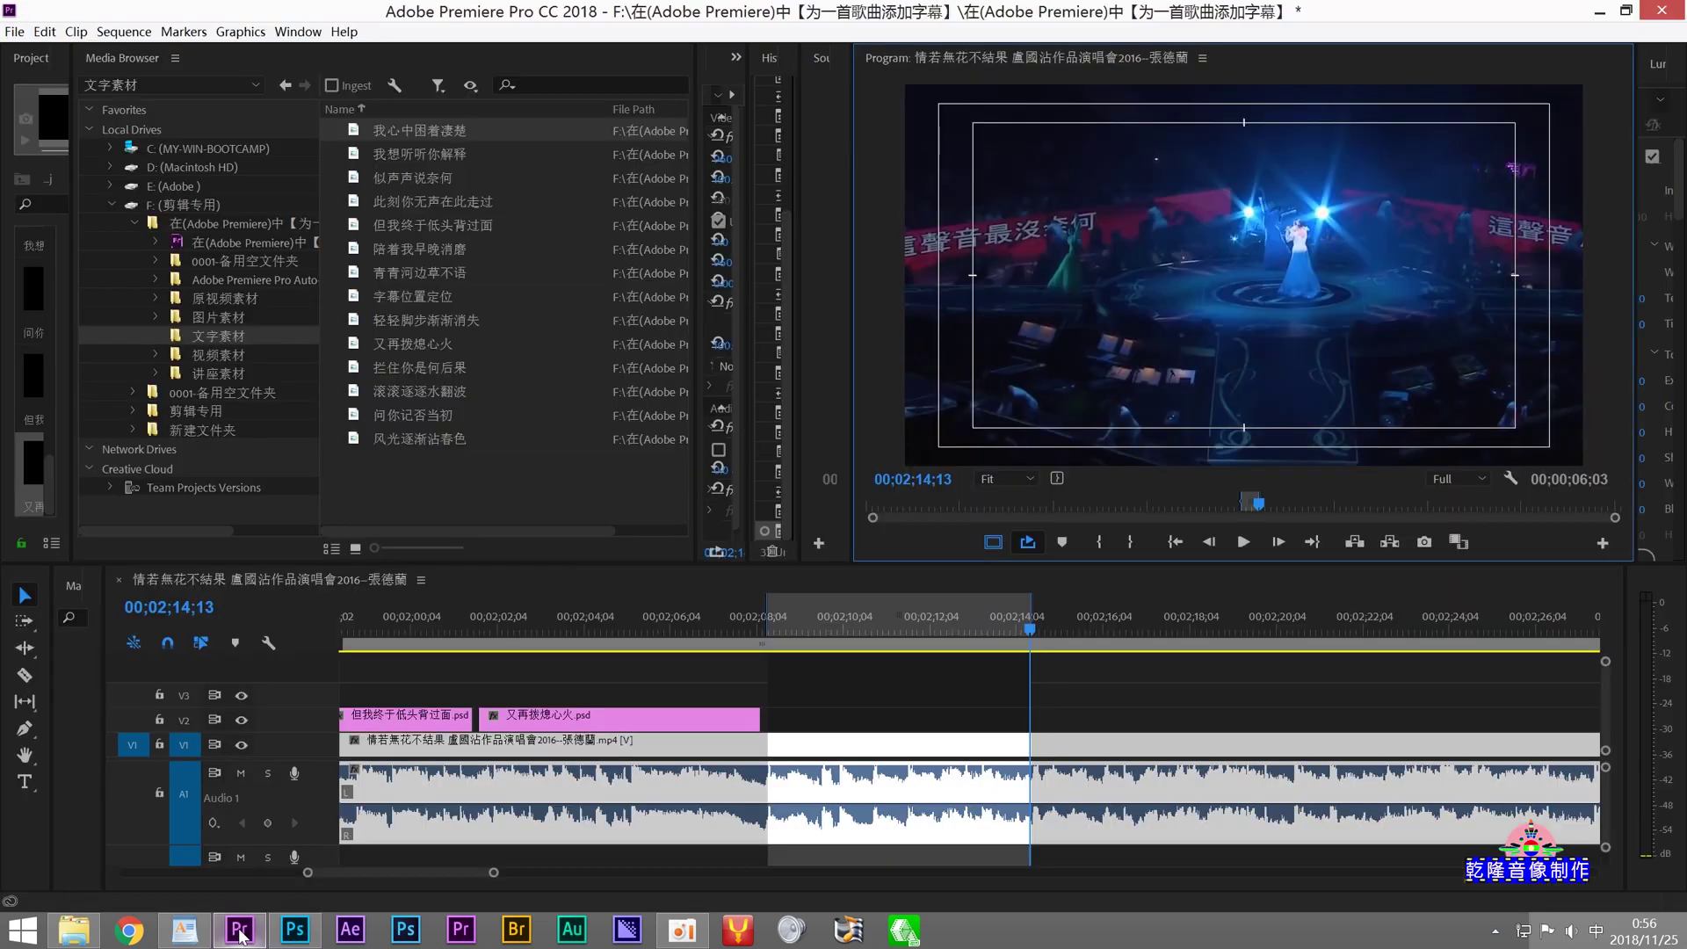
# Step: Place 轻轻脚步渐渐消失.psd on V2 after the previous subtitle, ending at 00;02;14;13
pyautogui.click(354, 325)
pyautogui.moveTo(648, 484); pyautogui.dragTo(777, 728)
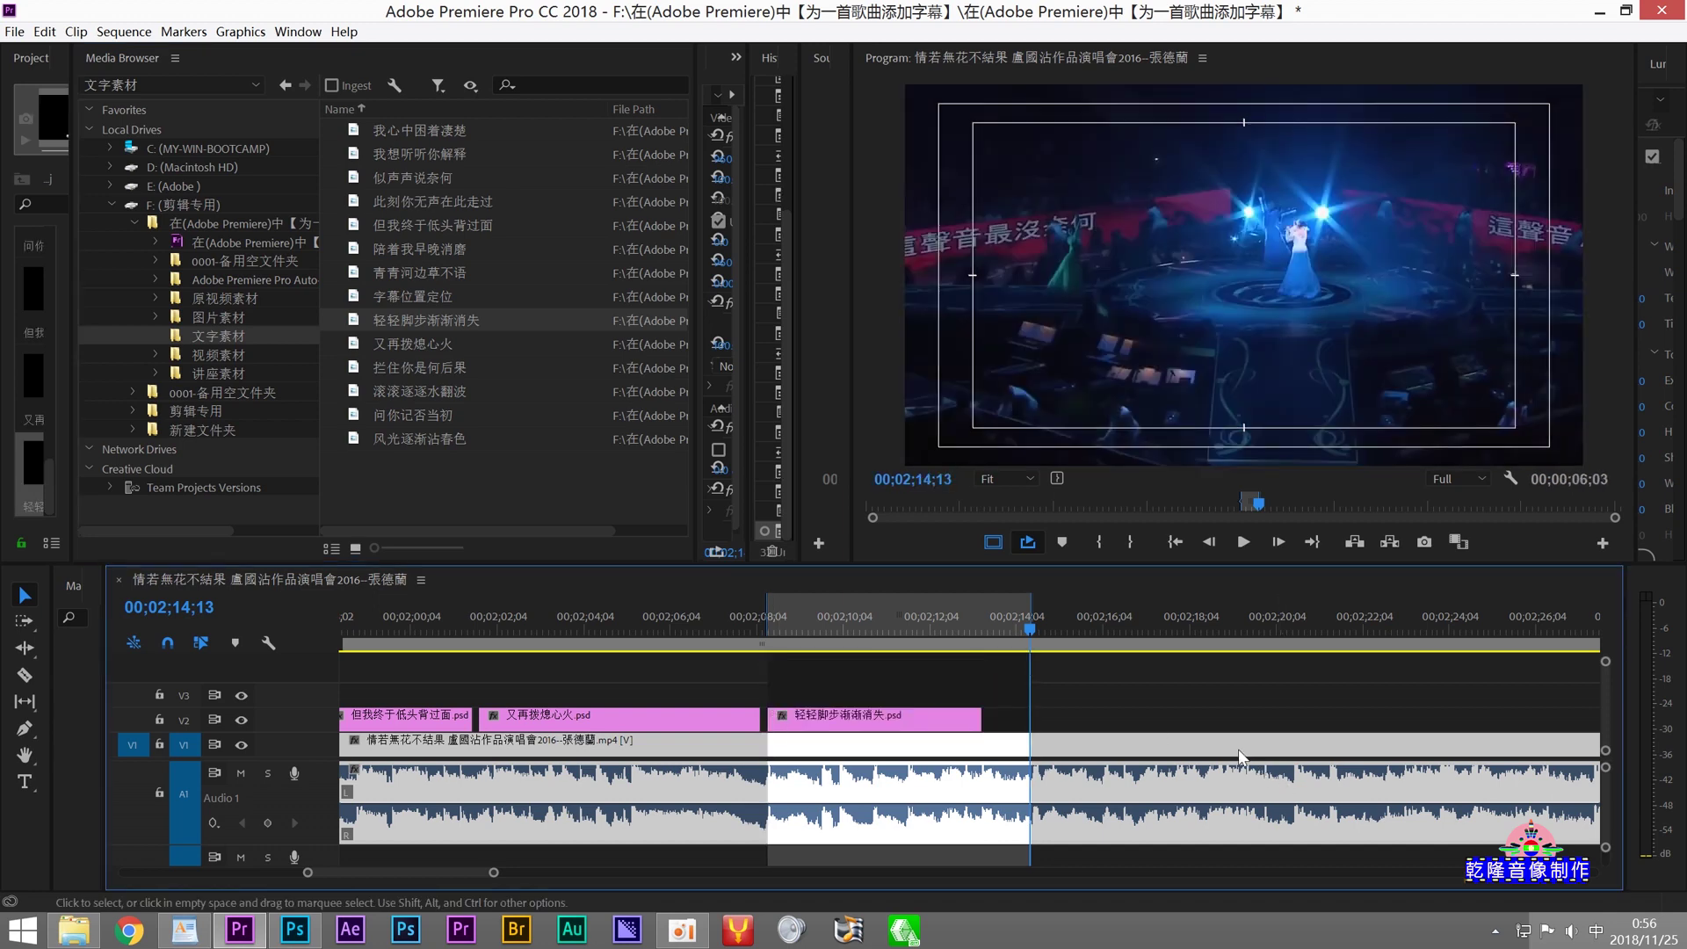
pyautogui.moveTo(977, 719); pyautogui.dragTo(1028, 719)
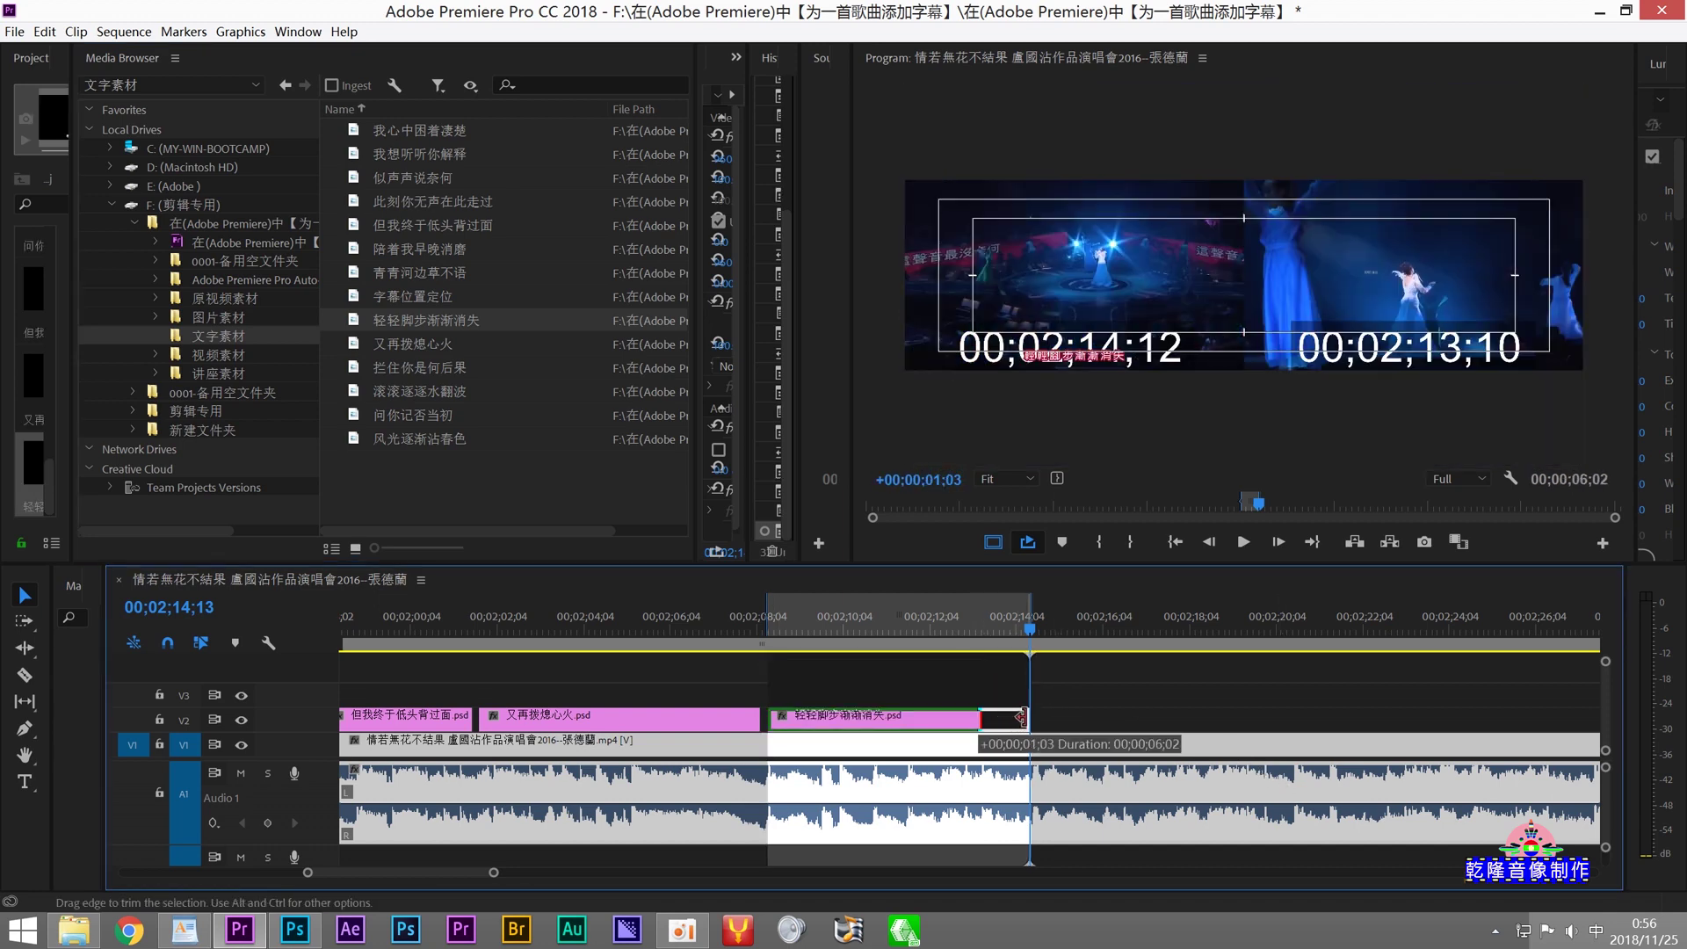
# Step: Mark an In point at 00;02;14;17, then play the sequence from the start
pyautogui.click(1283, 540)
pyautogui.click(1282, 540)
pyautogui.click(1283, 540)
pyautogui.click(1283, 540)
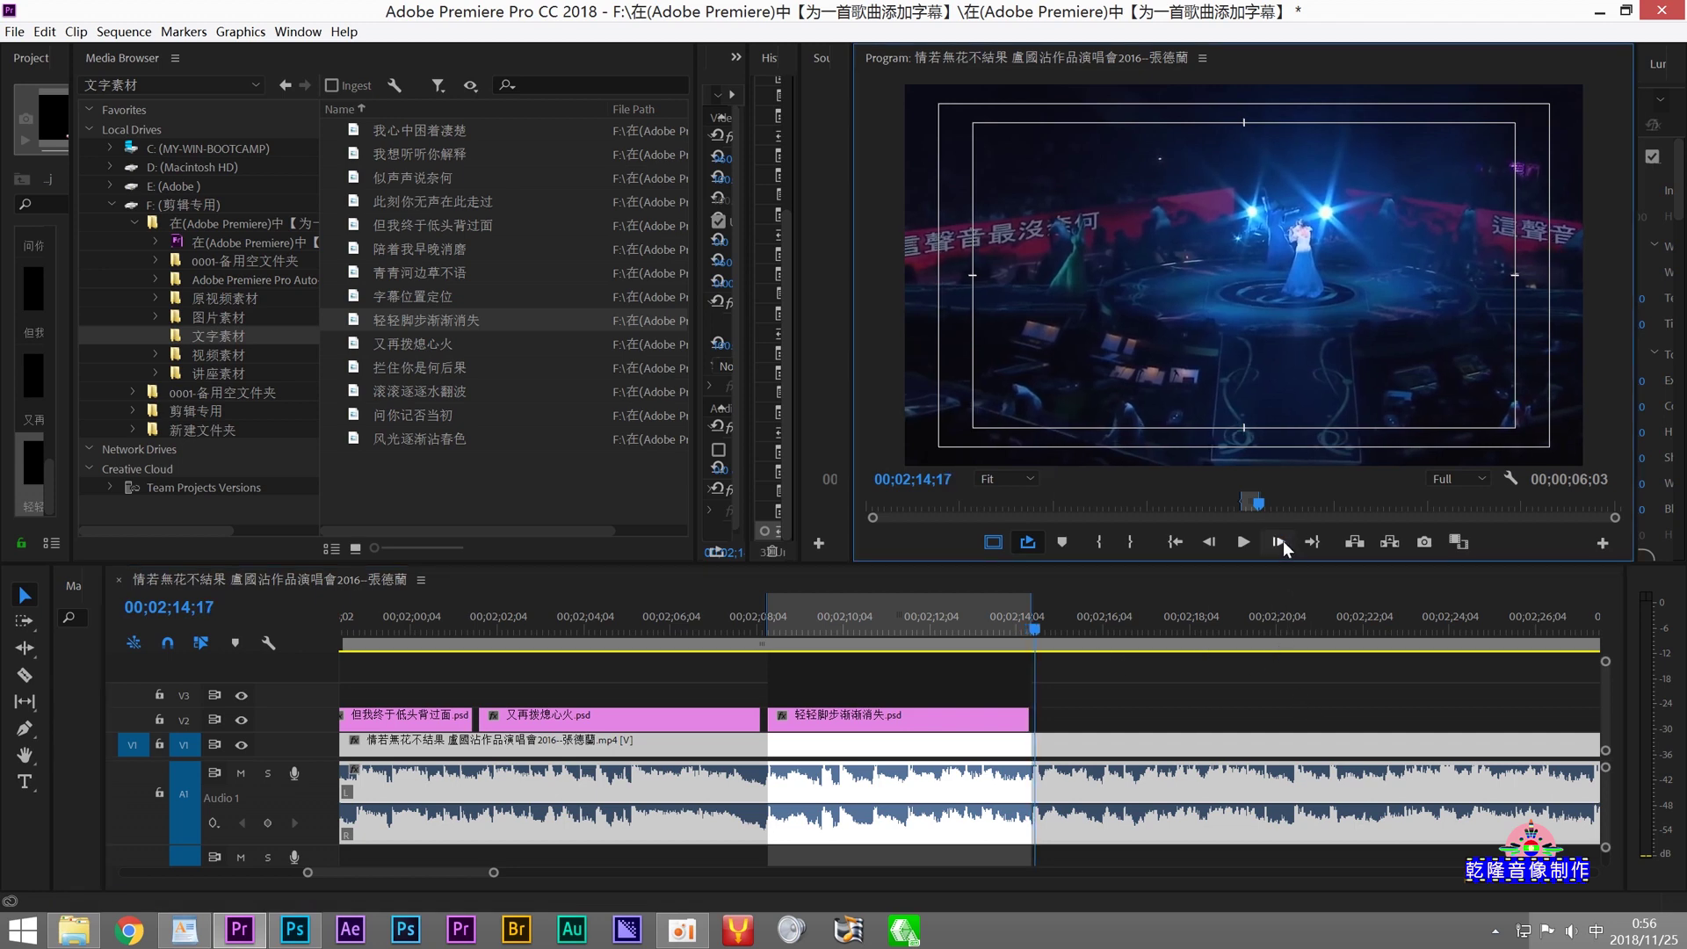
pyautogui.click(1099, 542)
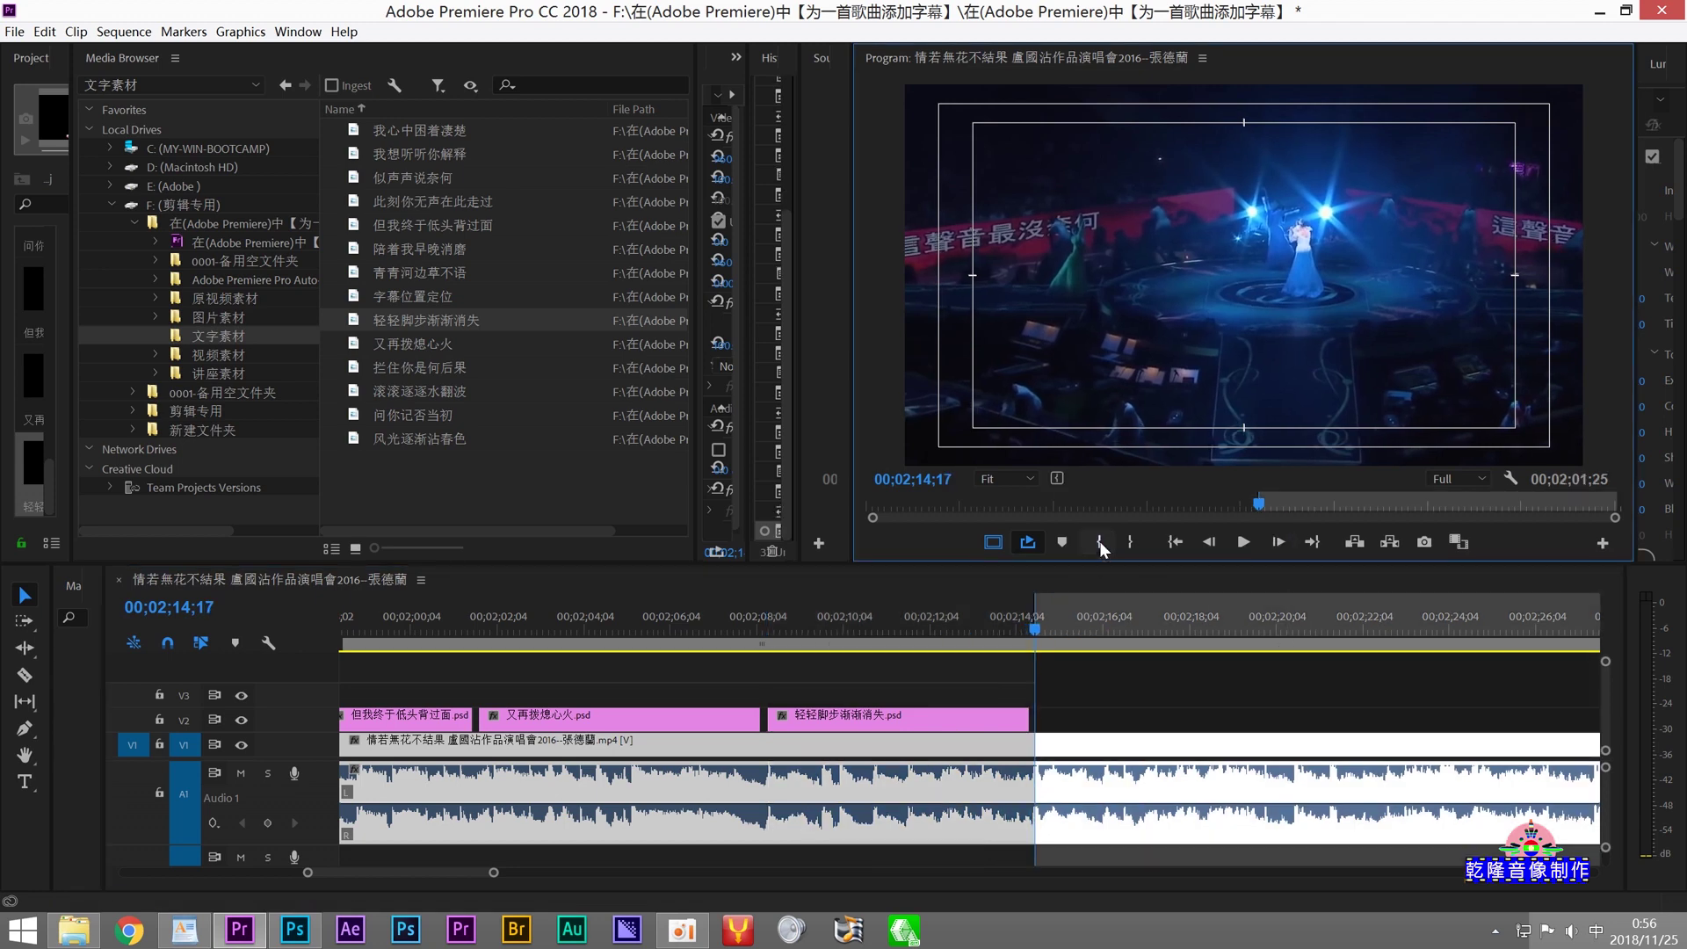
pyautogui.click(1035, 544)
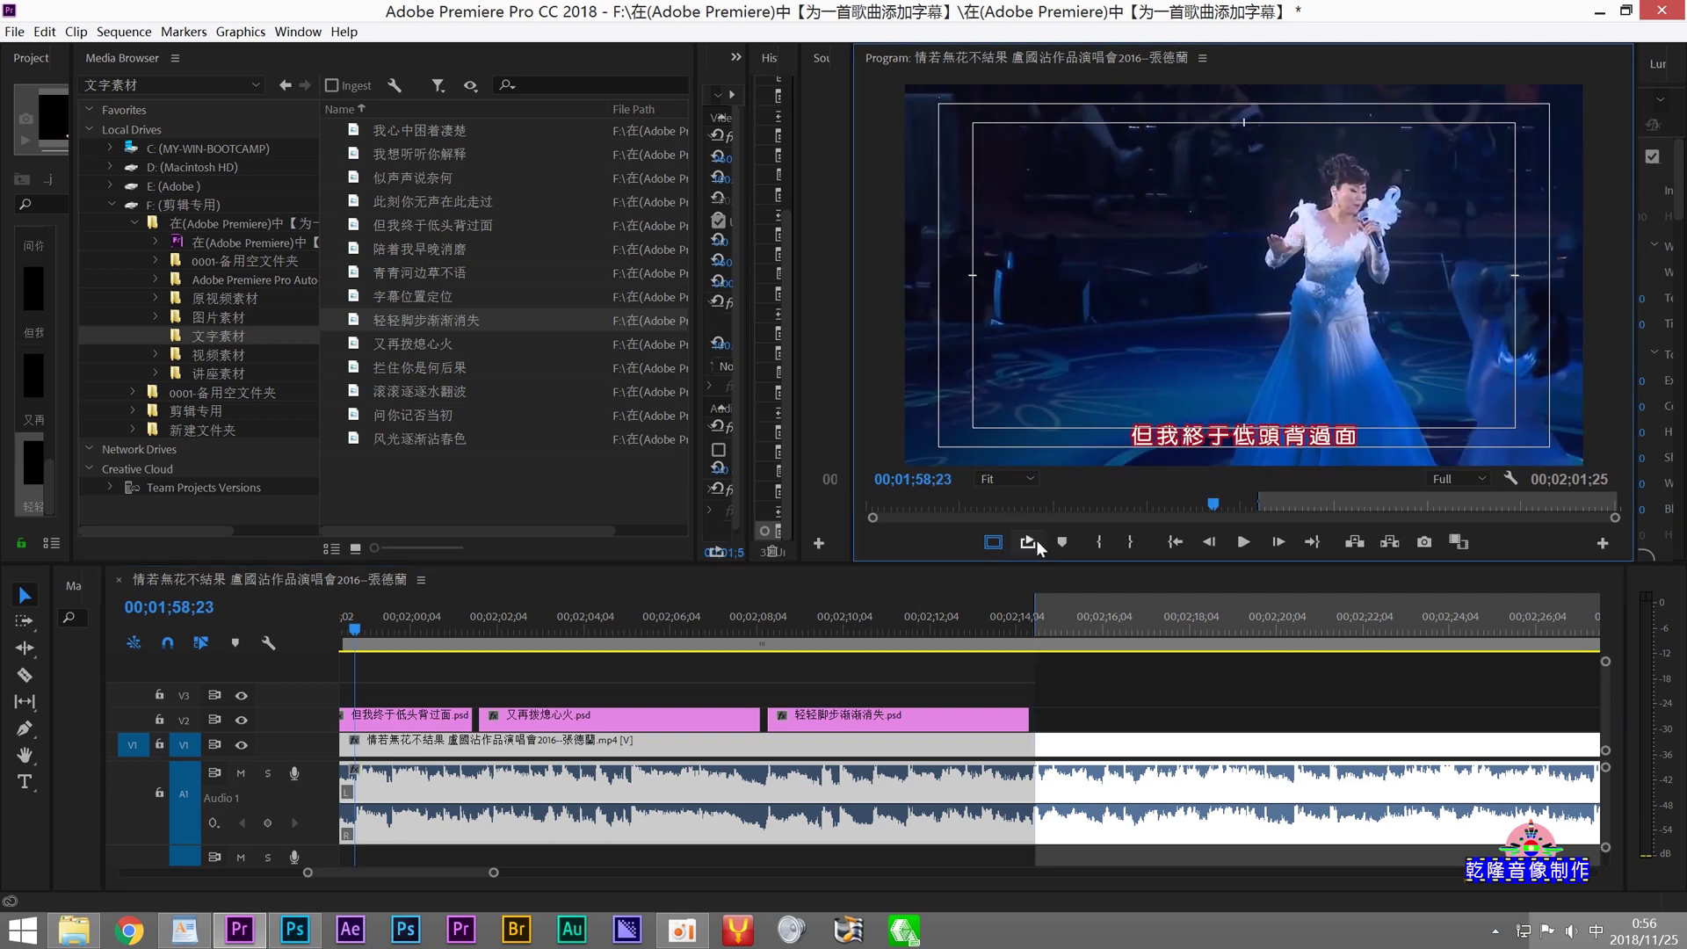
pyautogui.click(1239, 545)
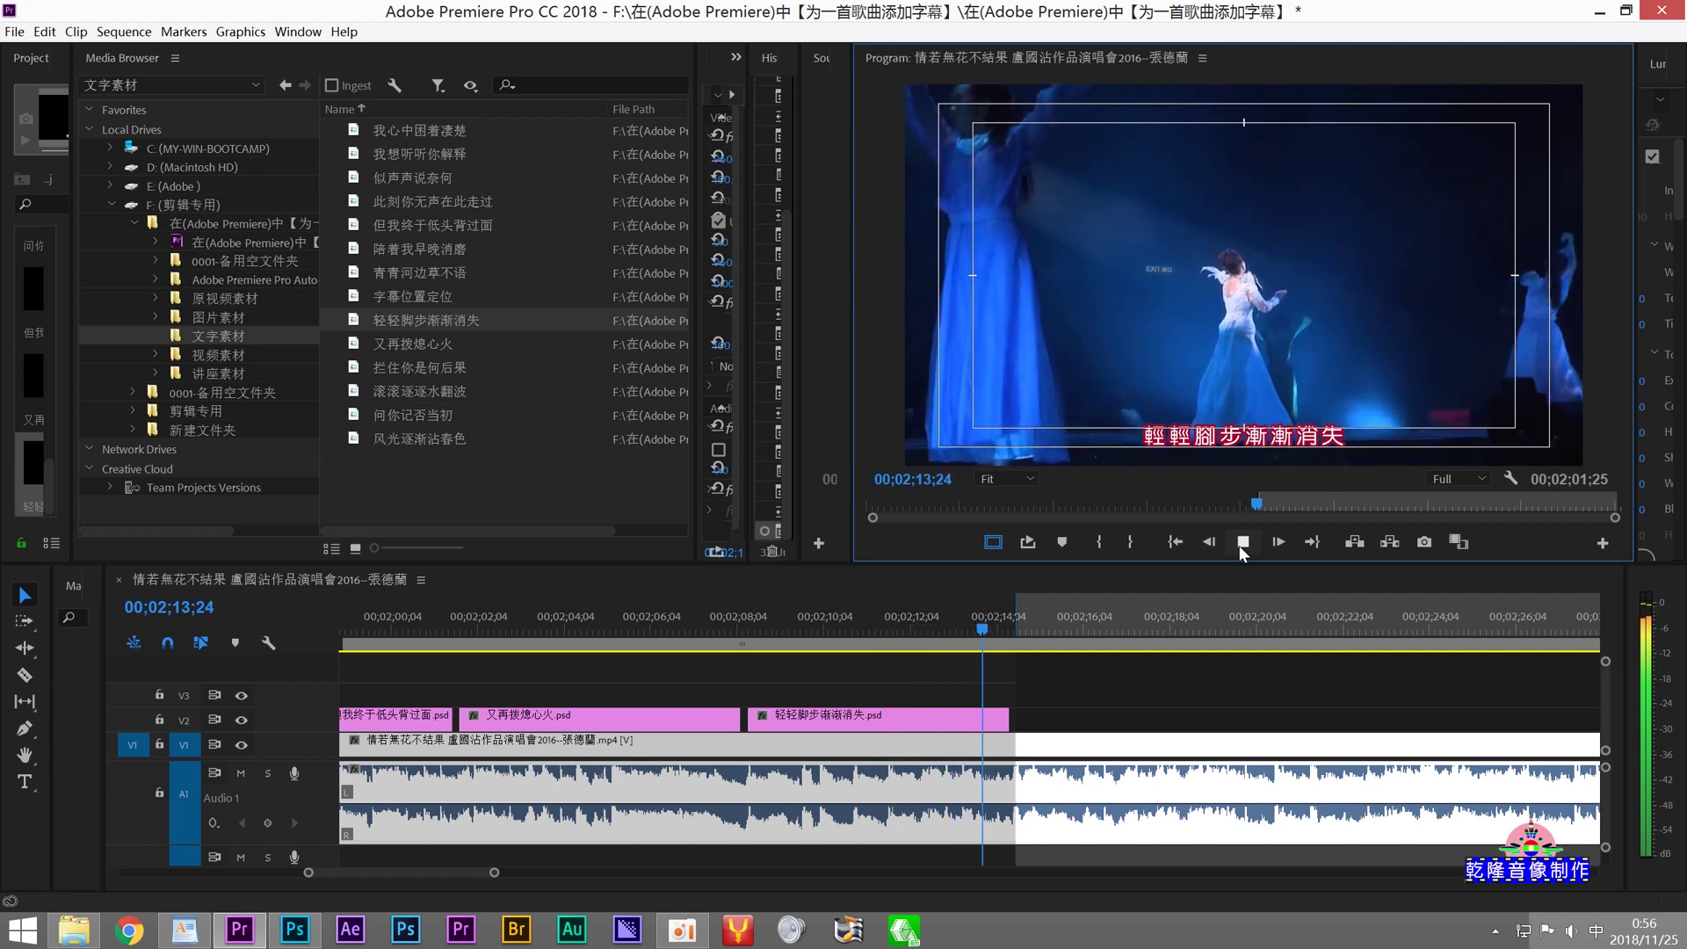
# Step: Find where the next line ends and mark an Out point at 00;02;20;13
pyautogui.click(1240, 545)
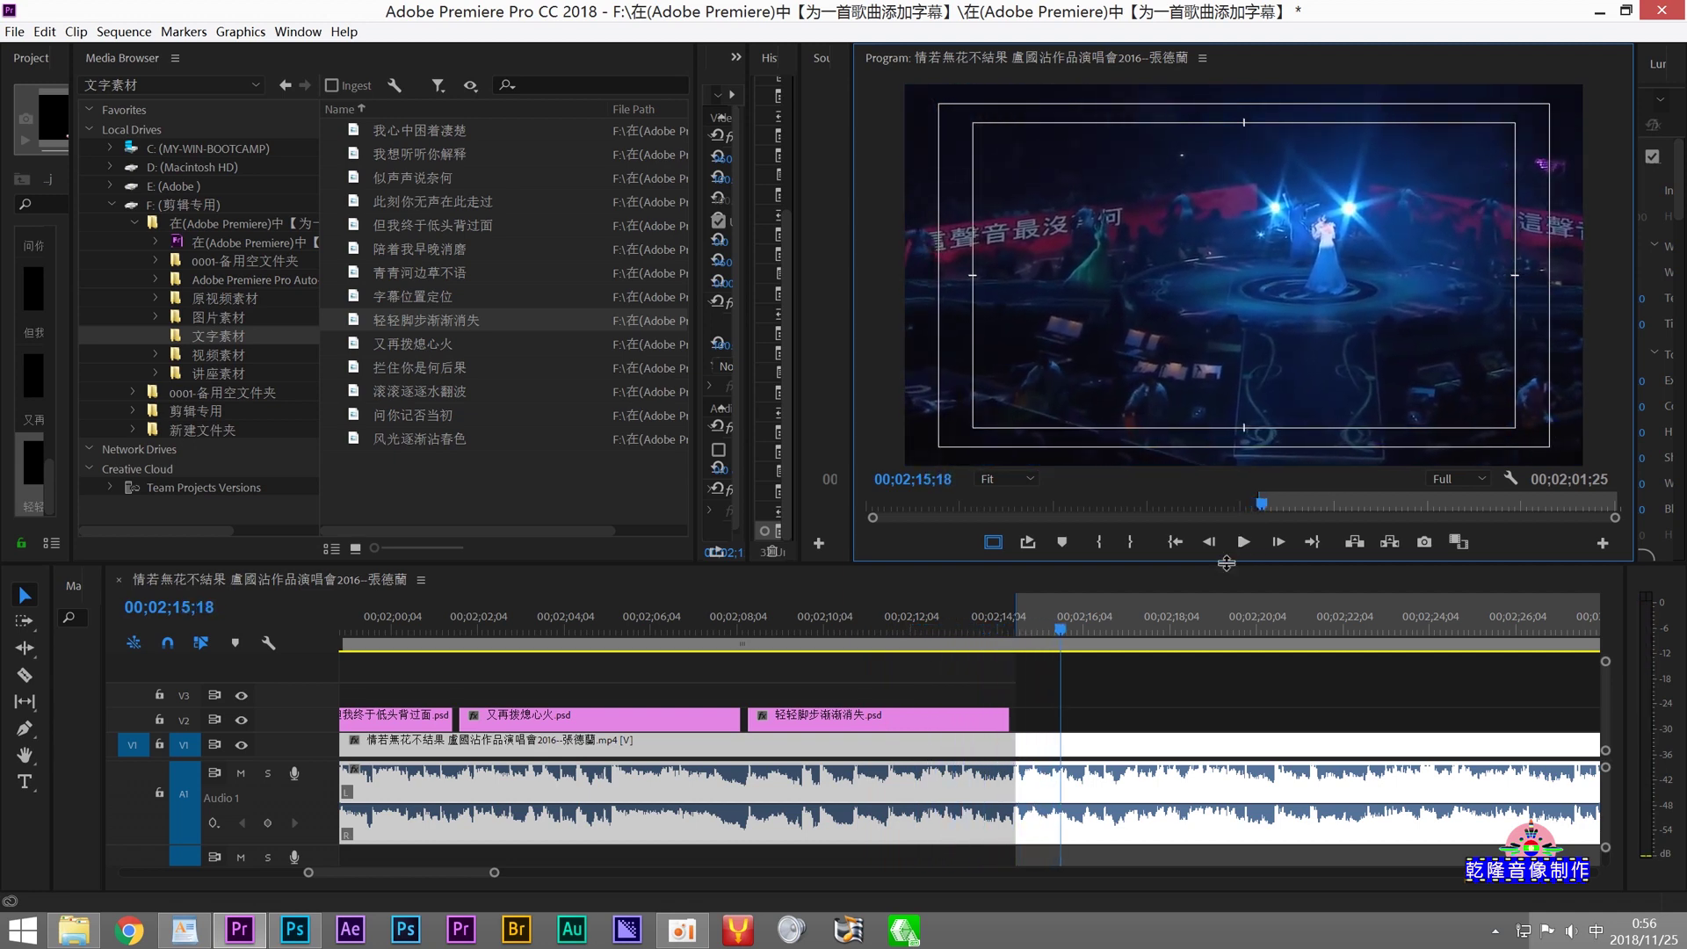
pyautogui.press('Up')
pyautogui.click(1207, 542)
pyautogui.click(1207, 542)
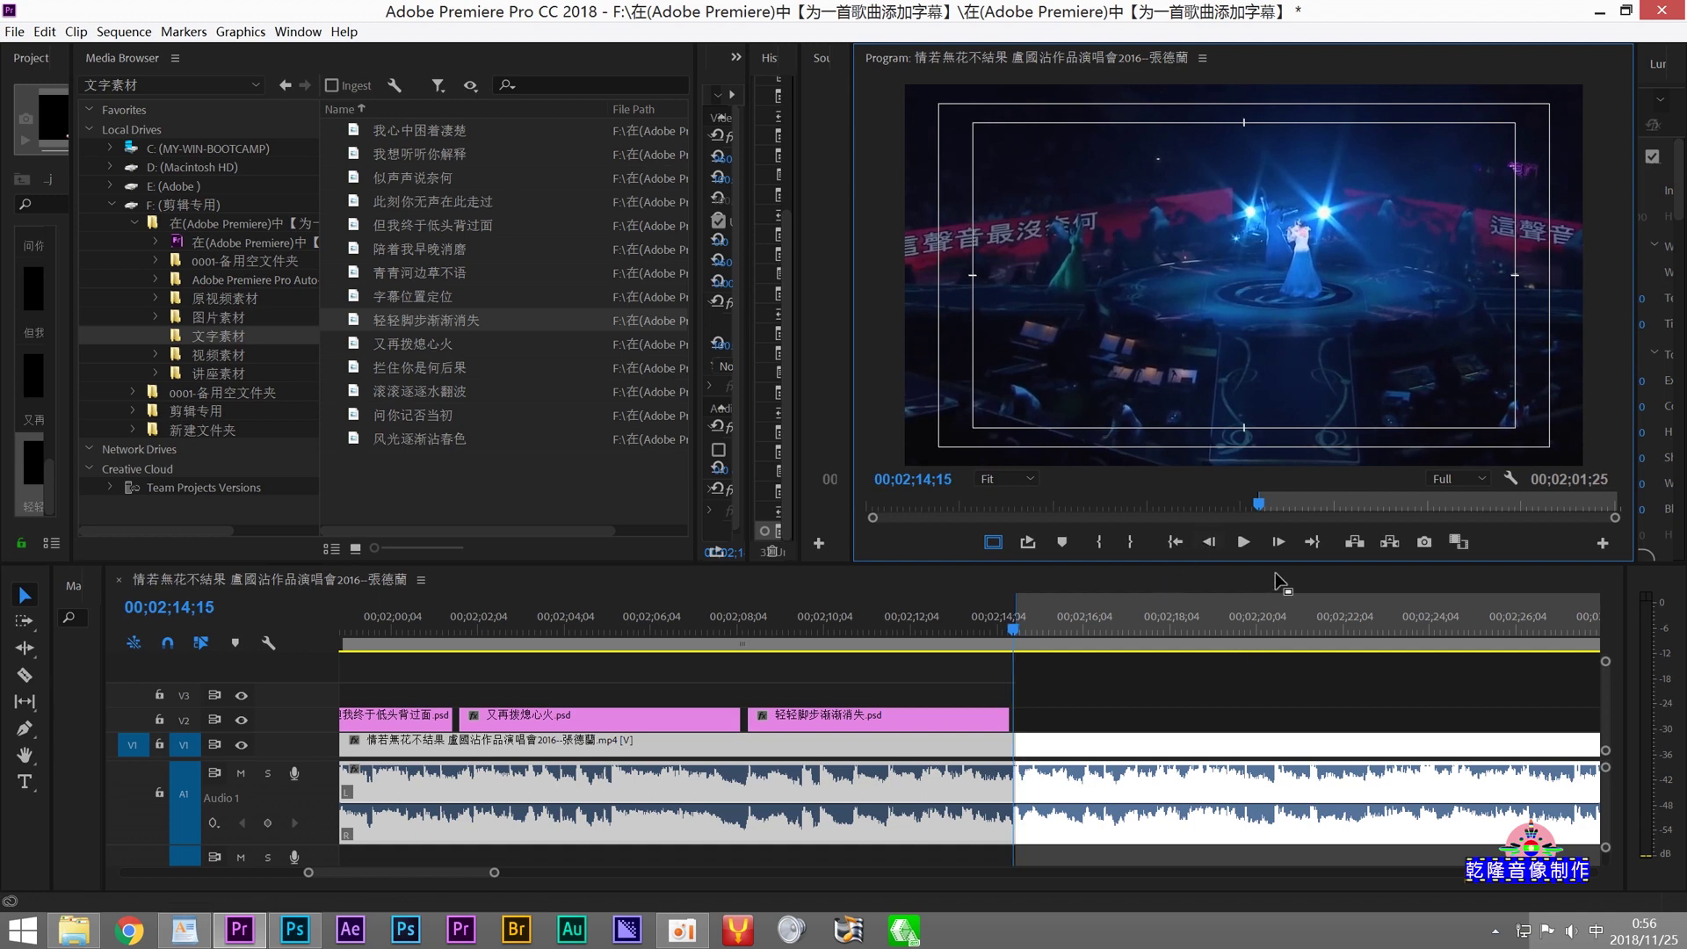
pyautogui.click(1244, 544)
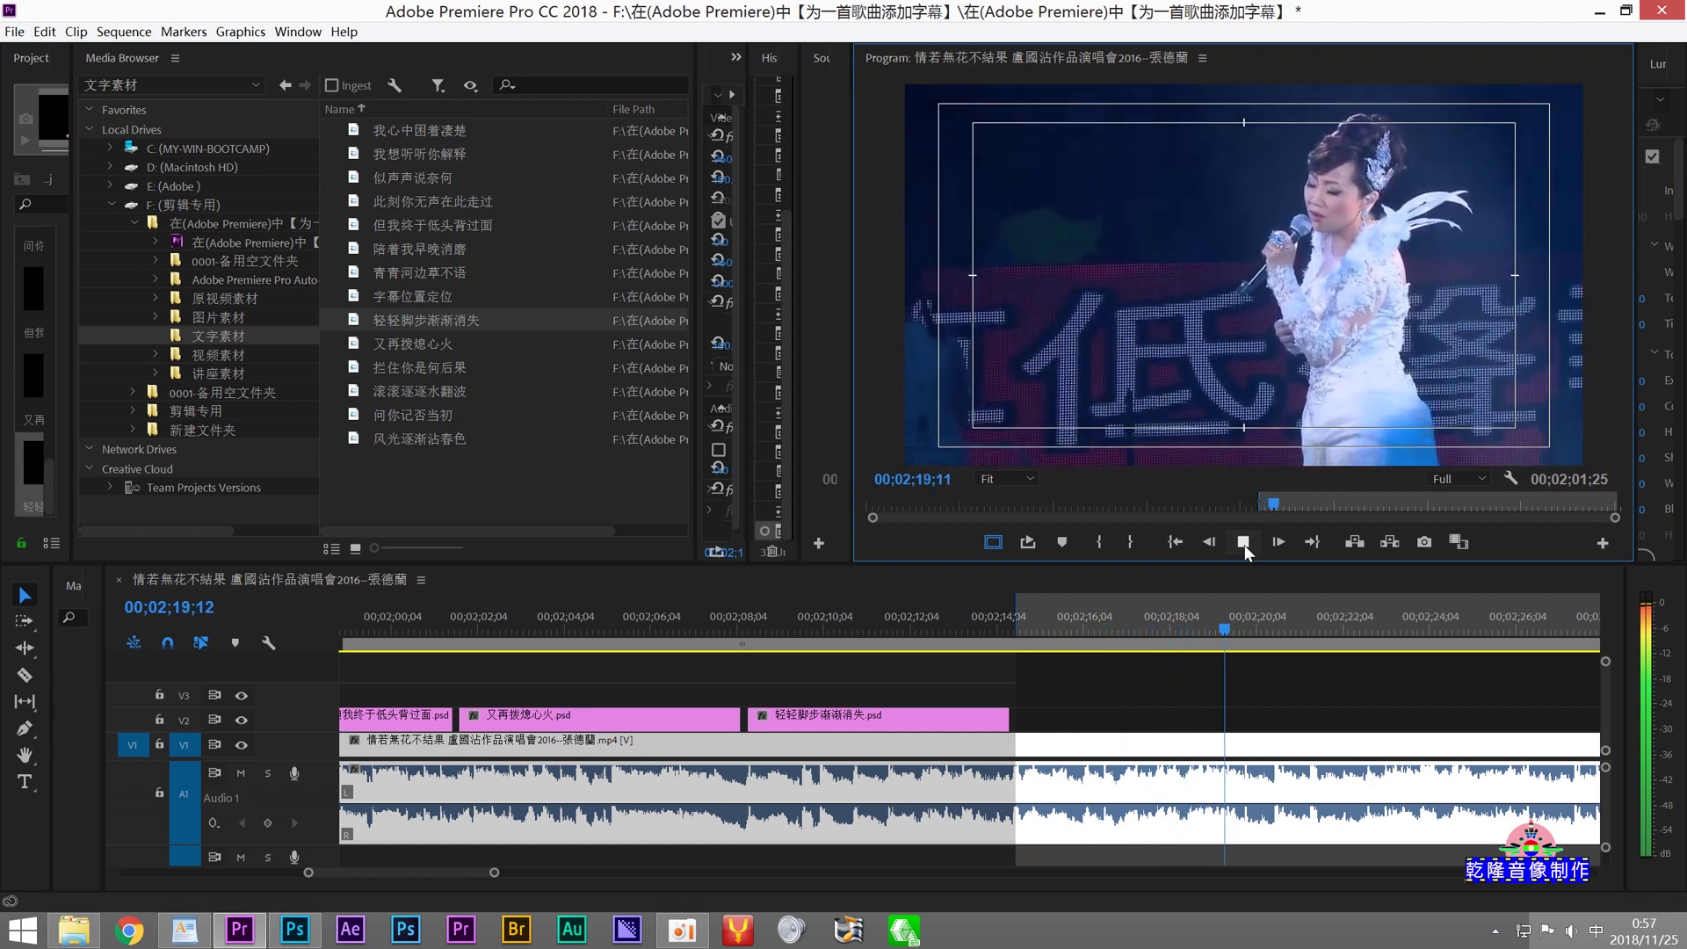
pyautogui.click(1244, 544)
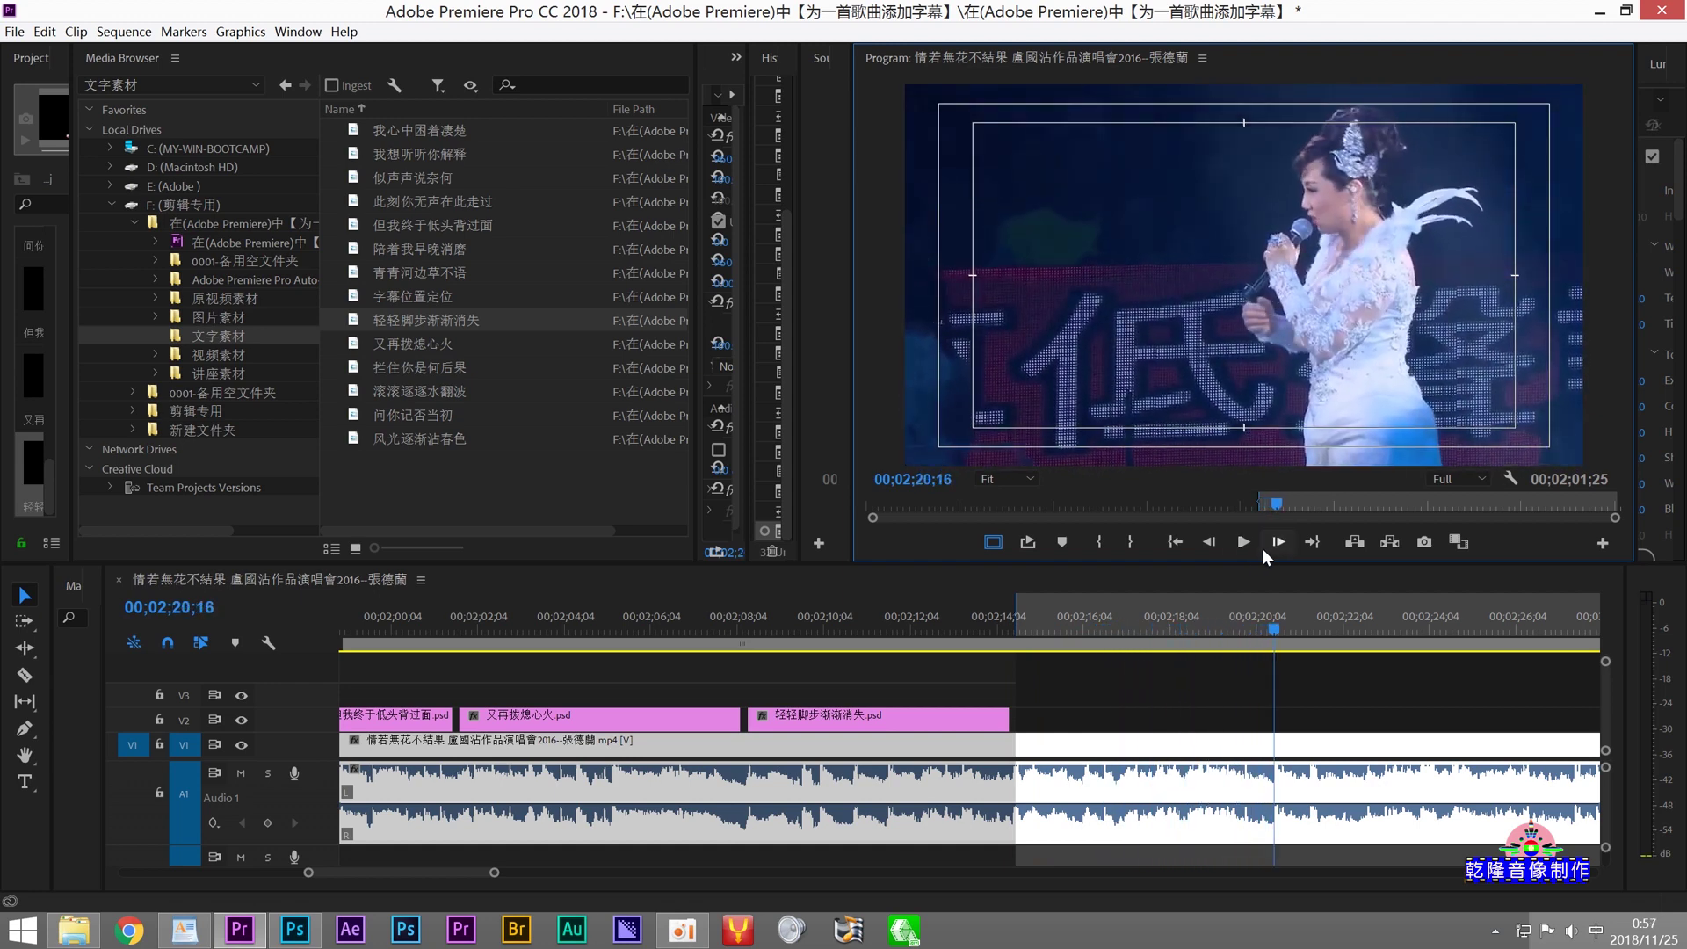
pyautogui.click(1212, 545)
pyautogui.click(1212, 544)
pyautogui.click(1213, 544)
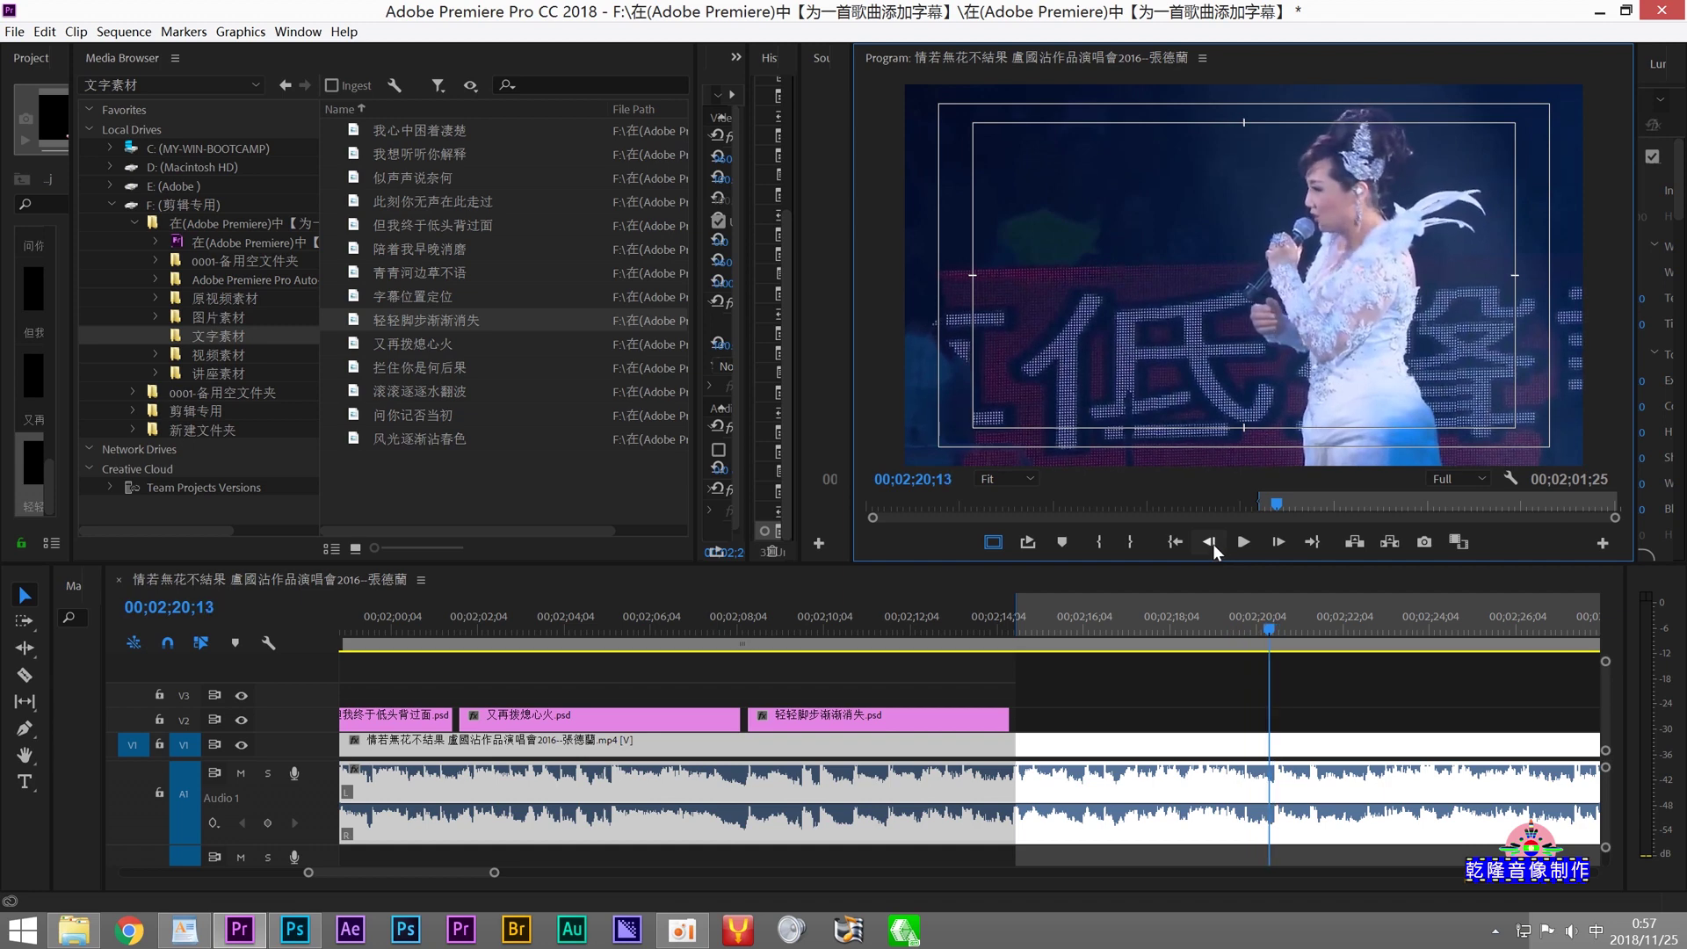
pyautogui.click(1128, 540)
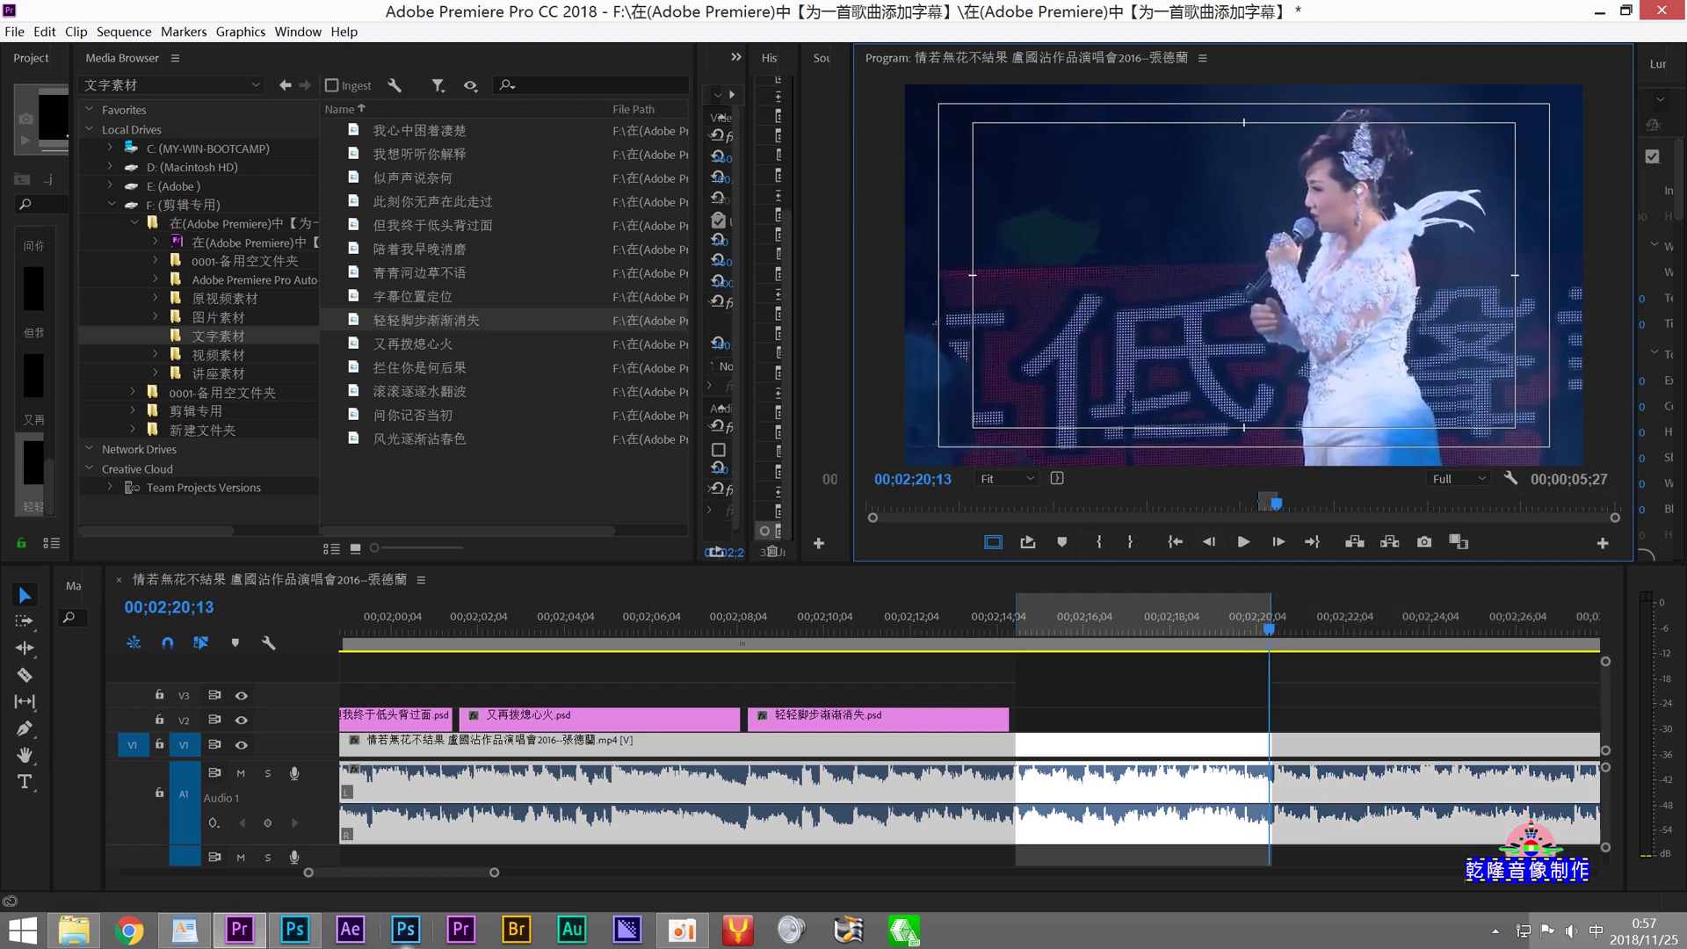
# Step: Select the line 這聲音最沒奈何 in the lyrics document
pyautogui.click(206, 937)
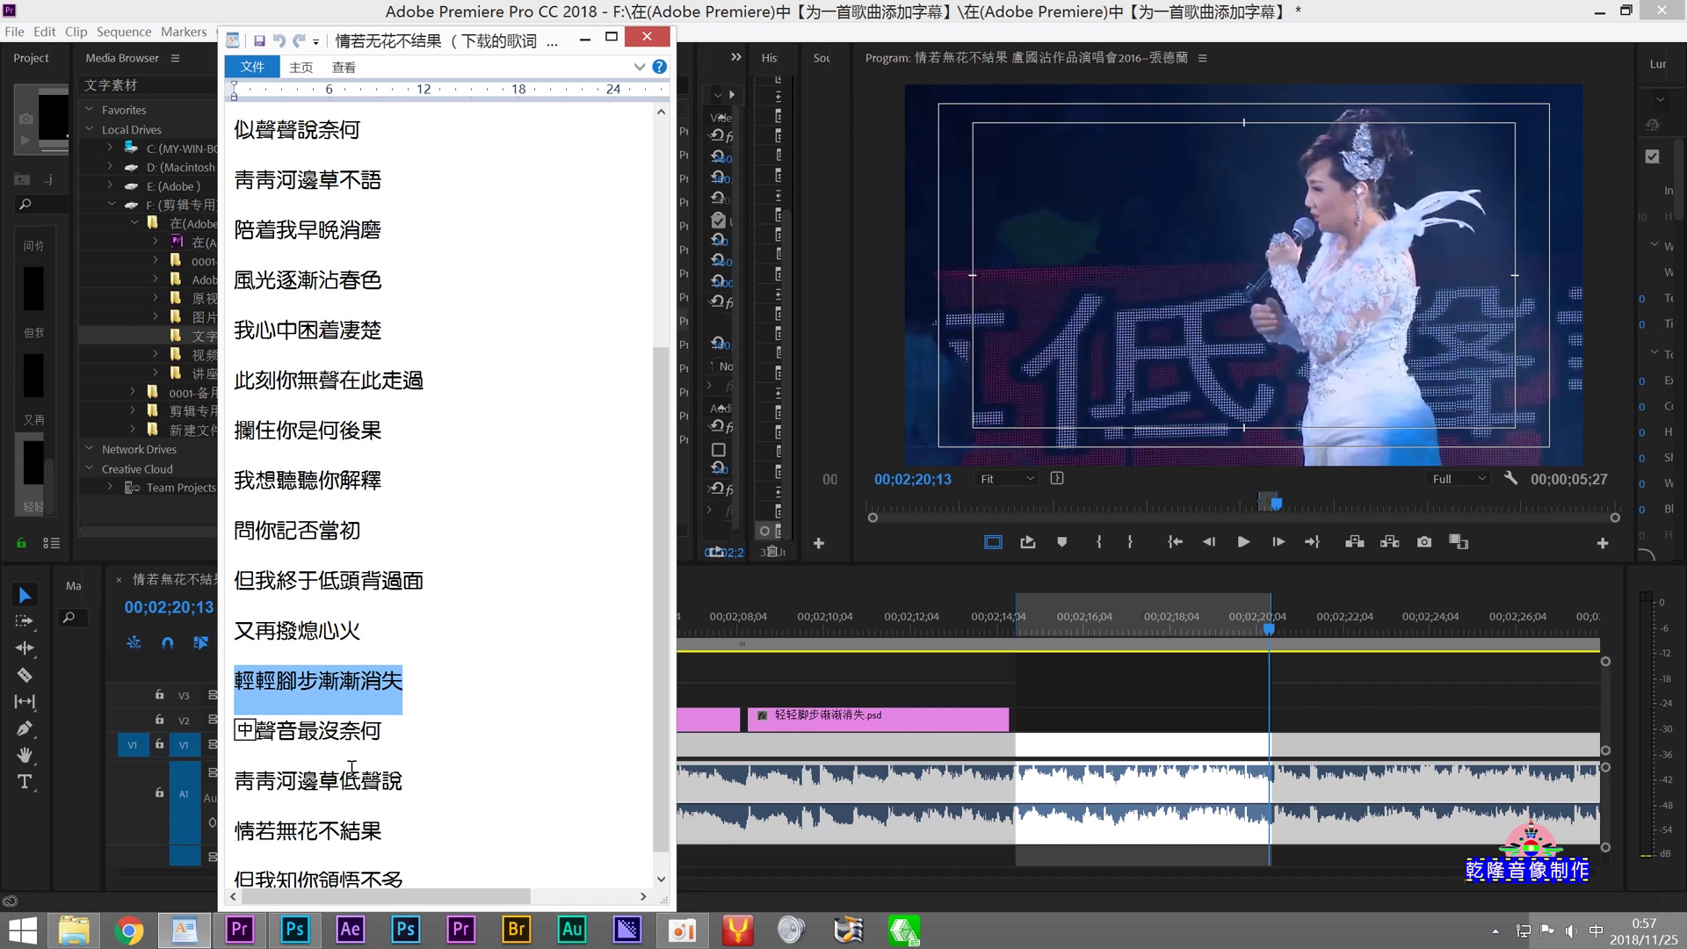
pyautogui.moveTo(393, 736); pyautogui.dragTo(236, 741)
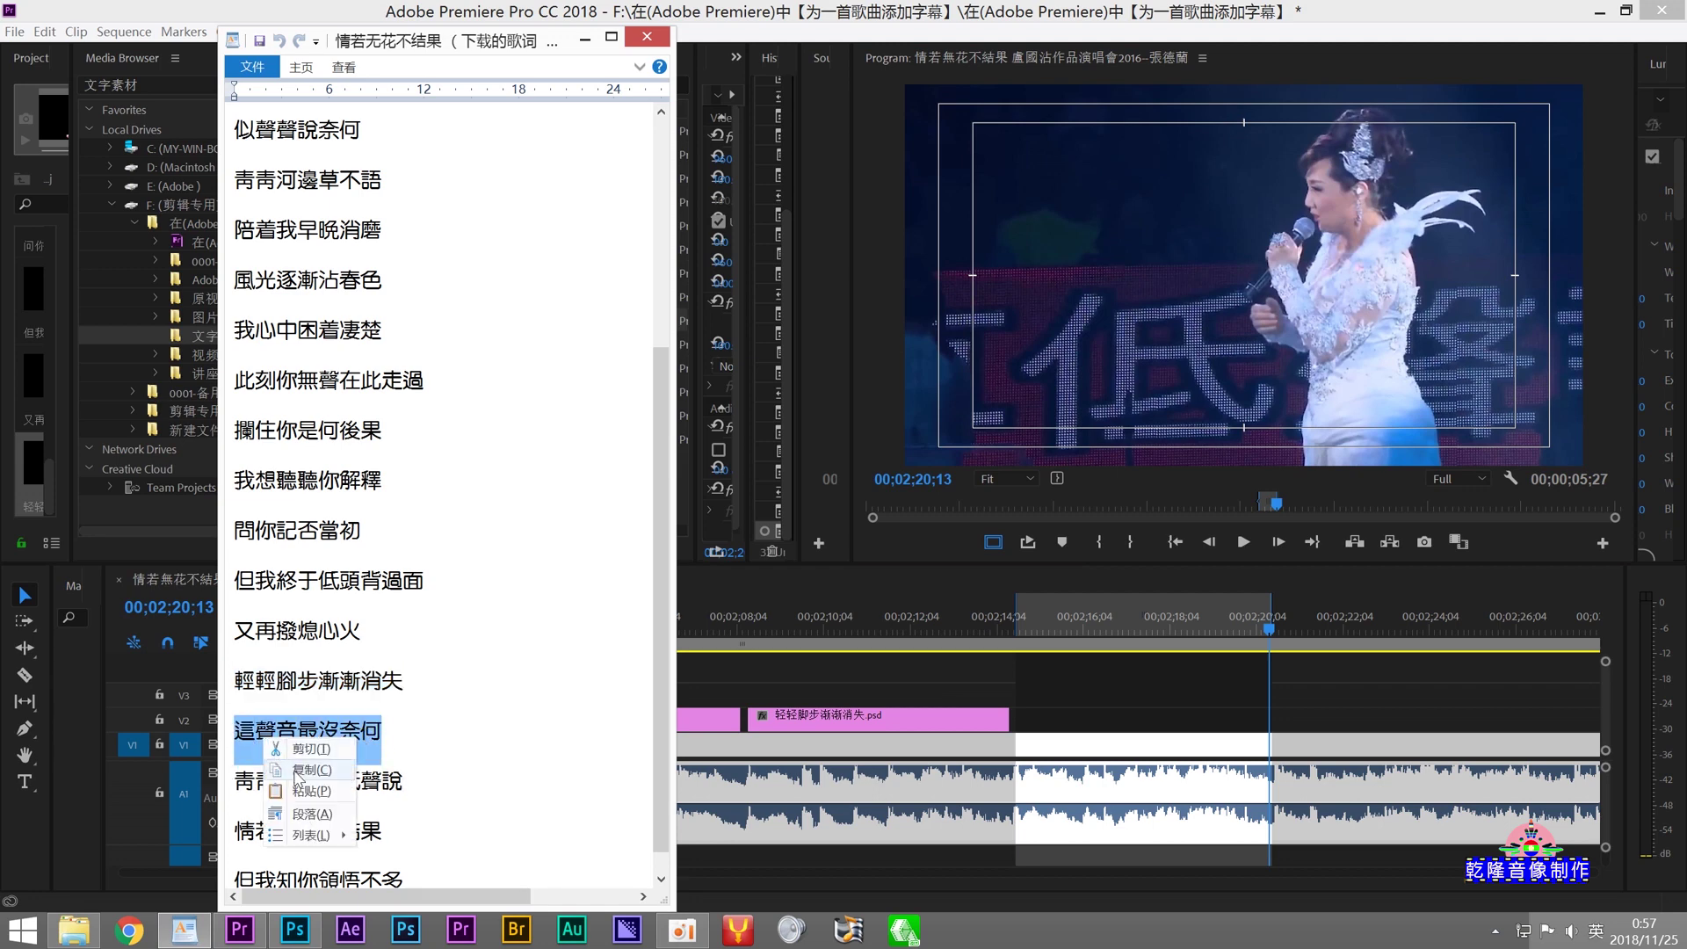
pyautogui.click(293, 936)
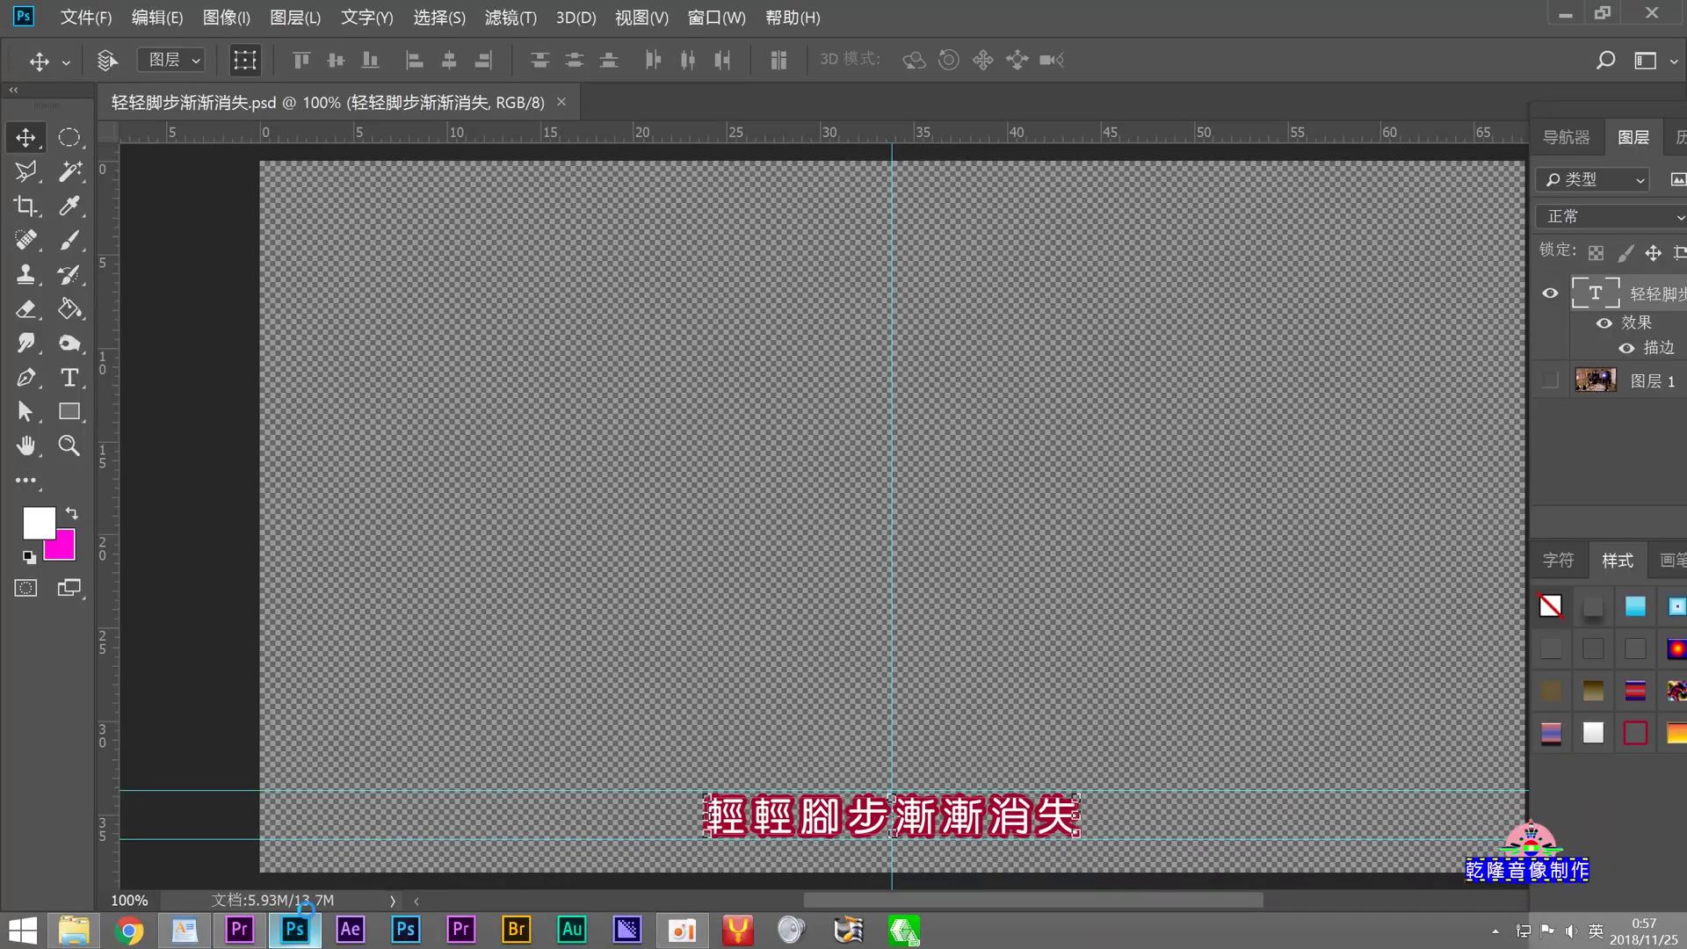
# Step: Replace the subtitle text with 這聲音最沒奈何 and nudge it slightly right
pyautogui.click(69, 377)
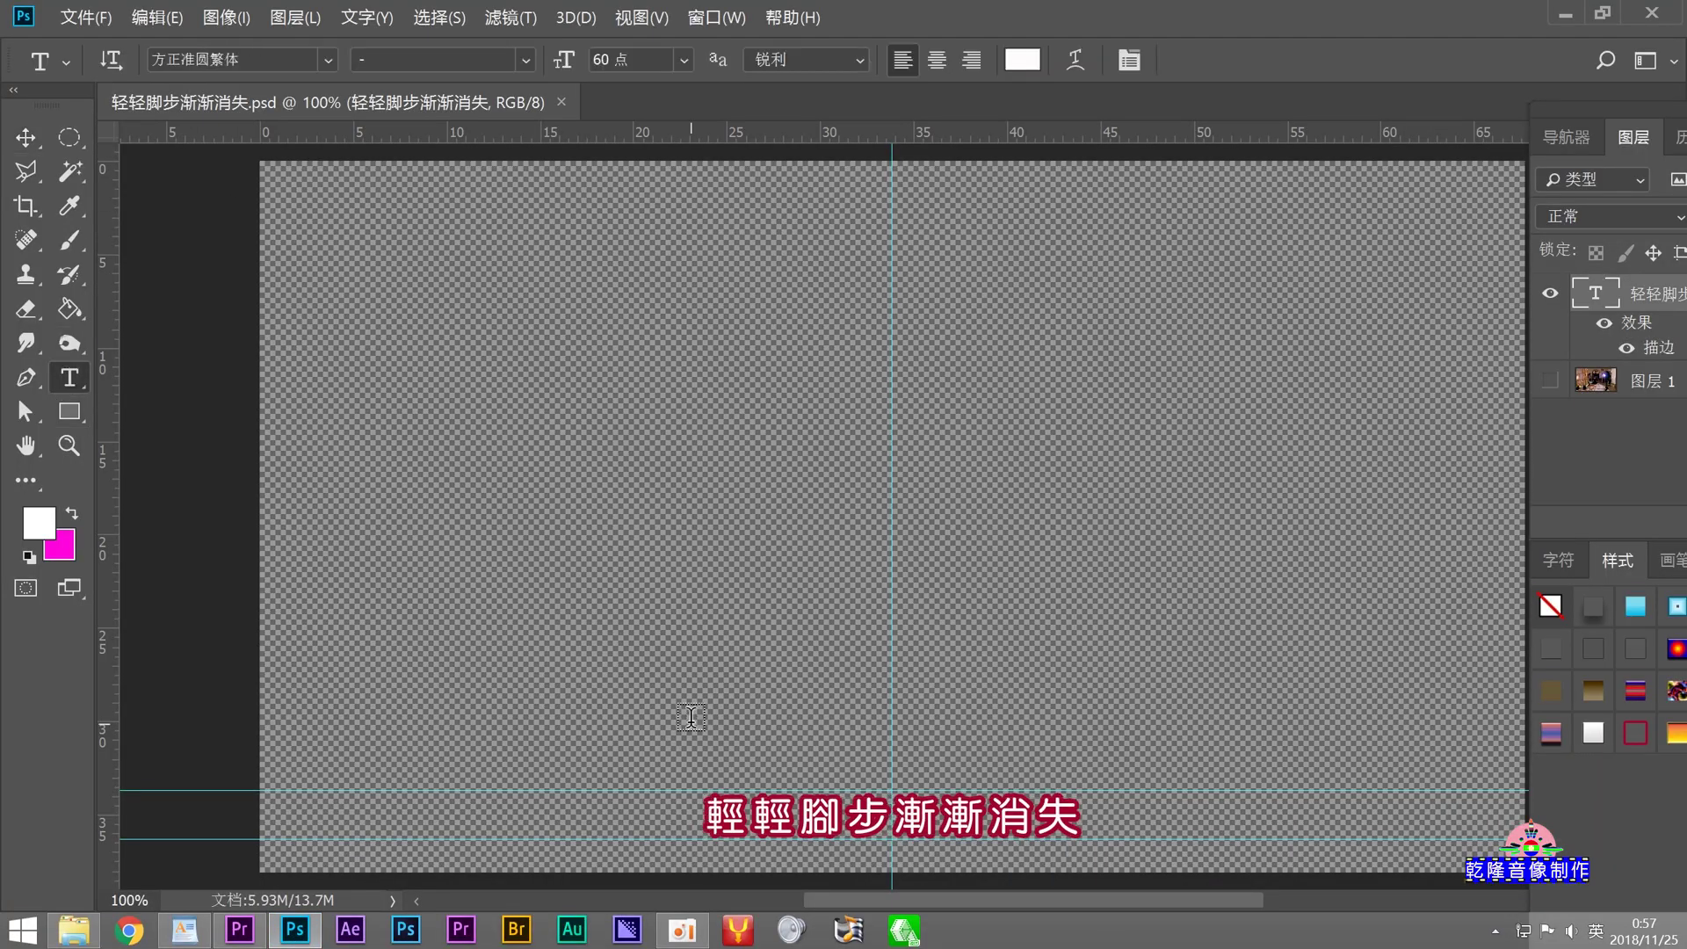
pyautogui.moveTo(713, 817); pyautogui.dragTo(1082, 817)
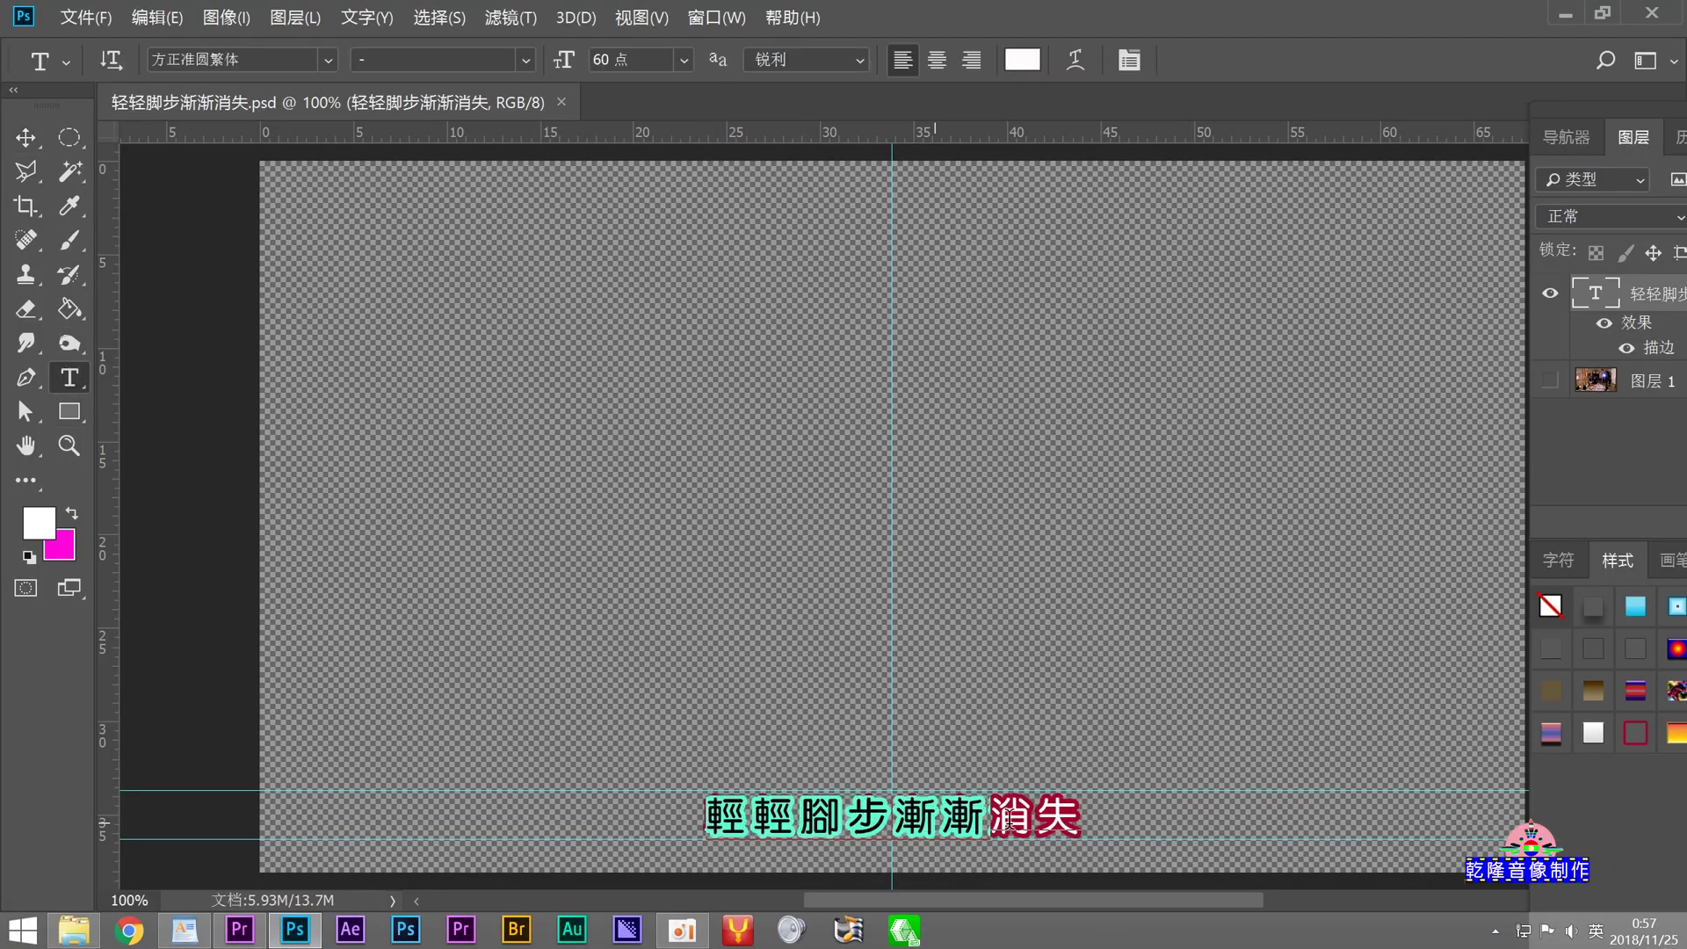
pyautogui.rightClick(830, 826)
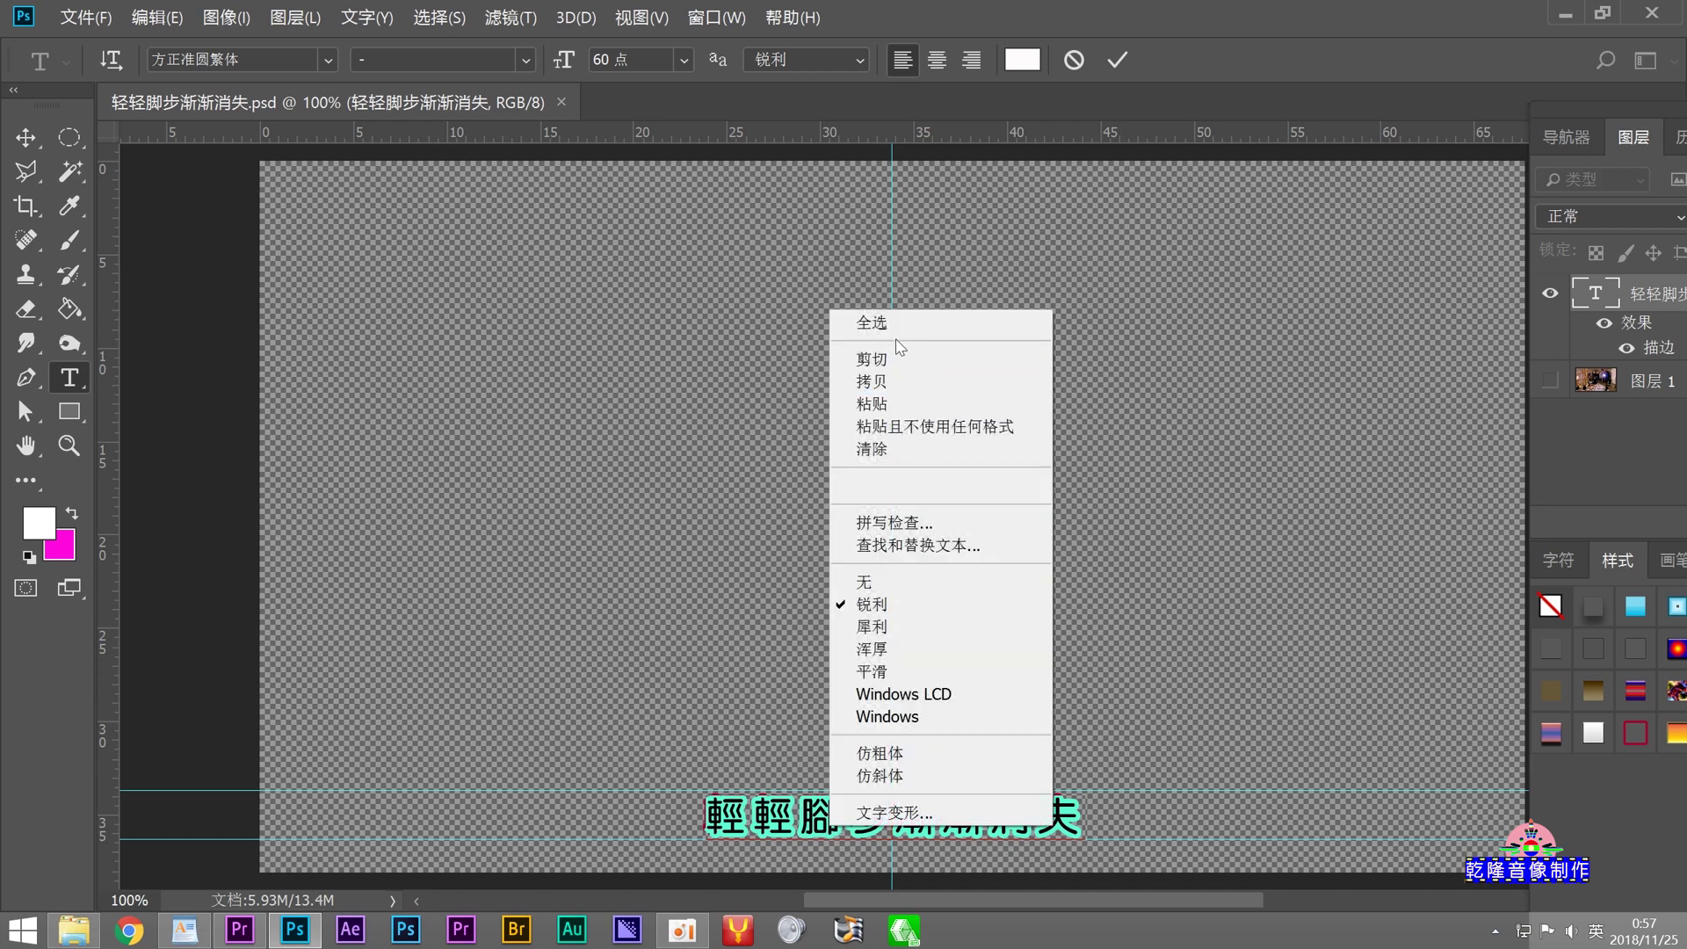
pyautogui.click(883, 402)
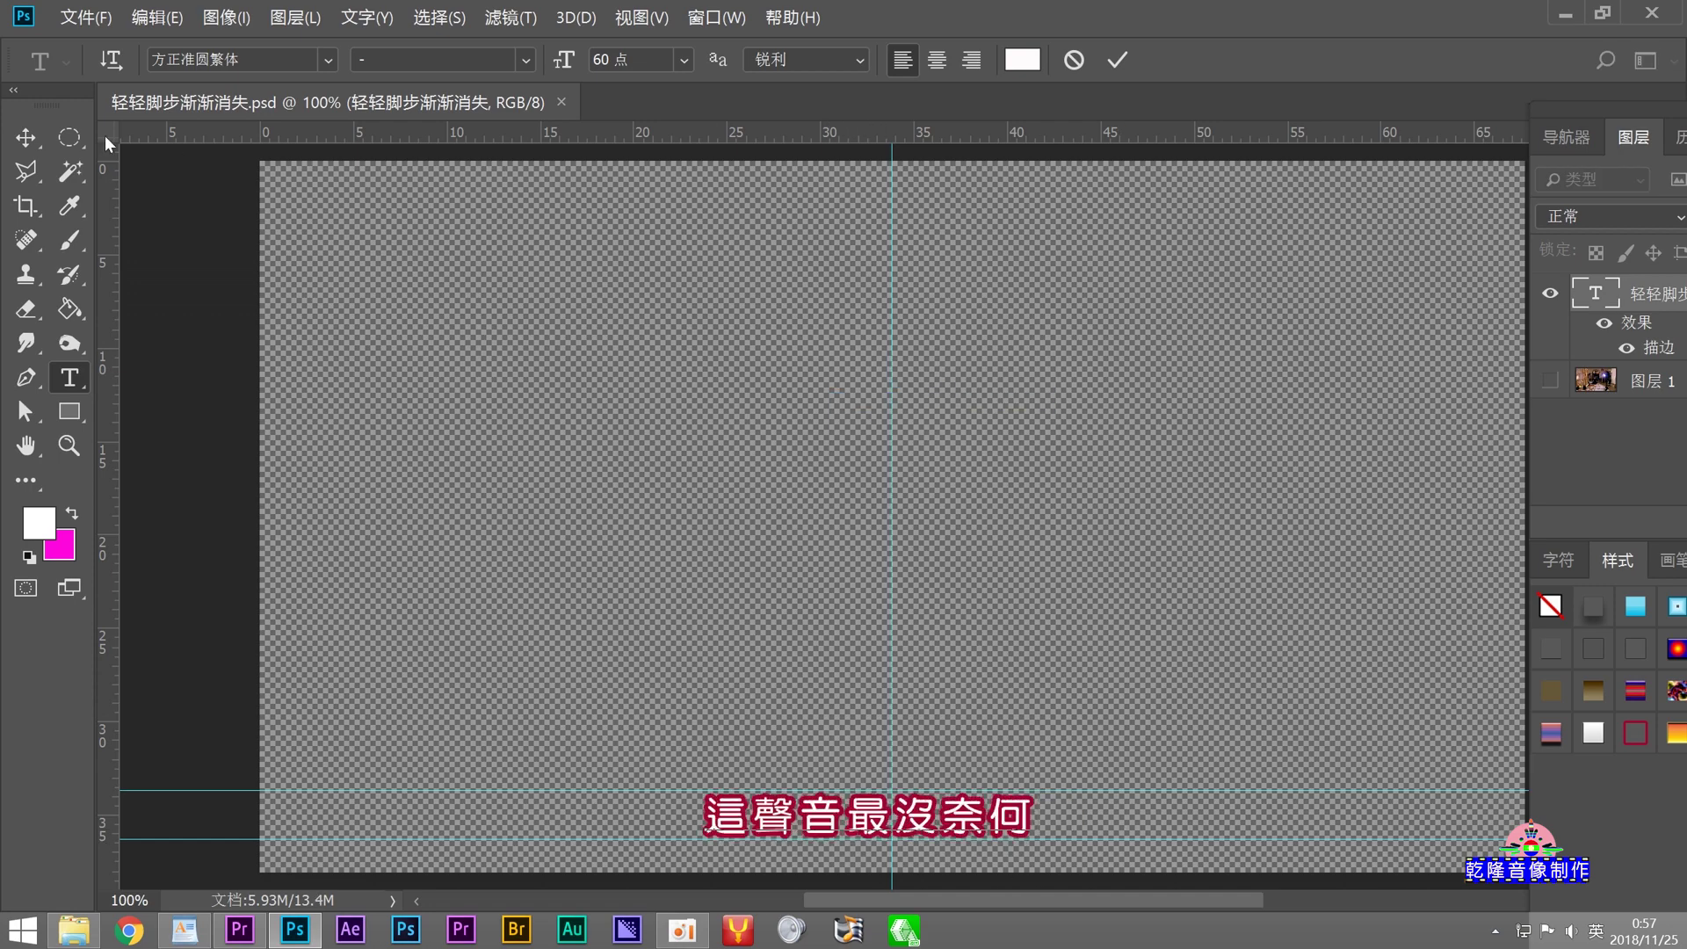
pyautogui.click(25, 137)
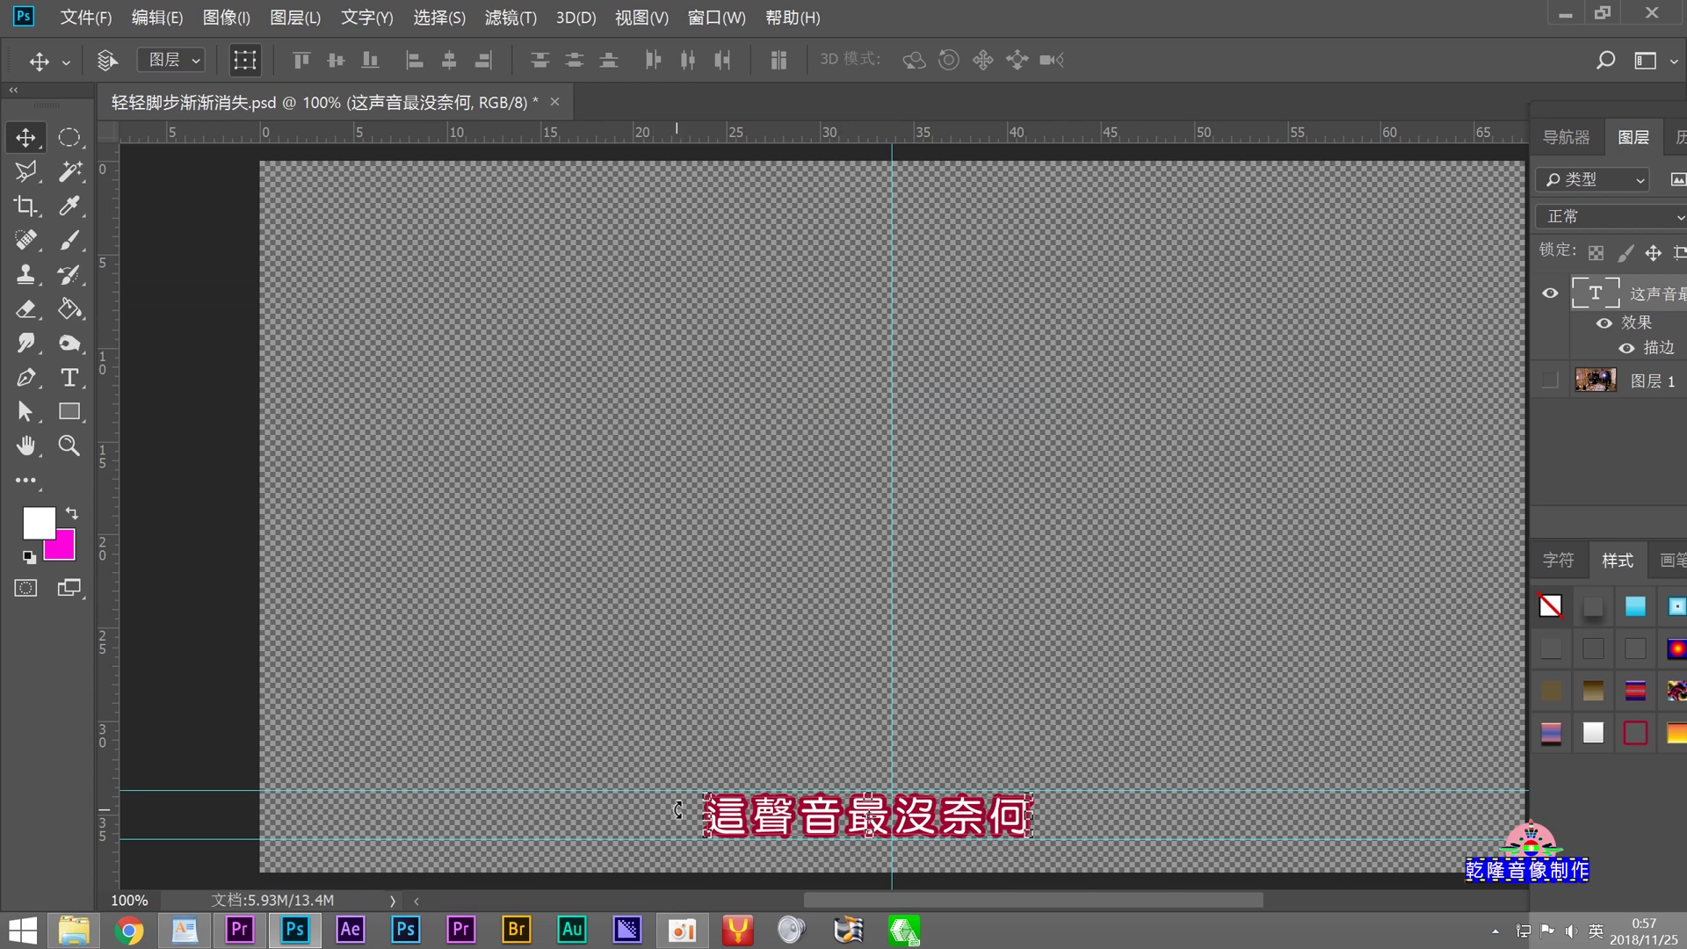
pyautogui.moveTo(785, 823); pyautogui.dragTo(789, 824)
pyautogui.moveTo(809, 819); pyautogui.dragTo(809, 817)
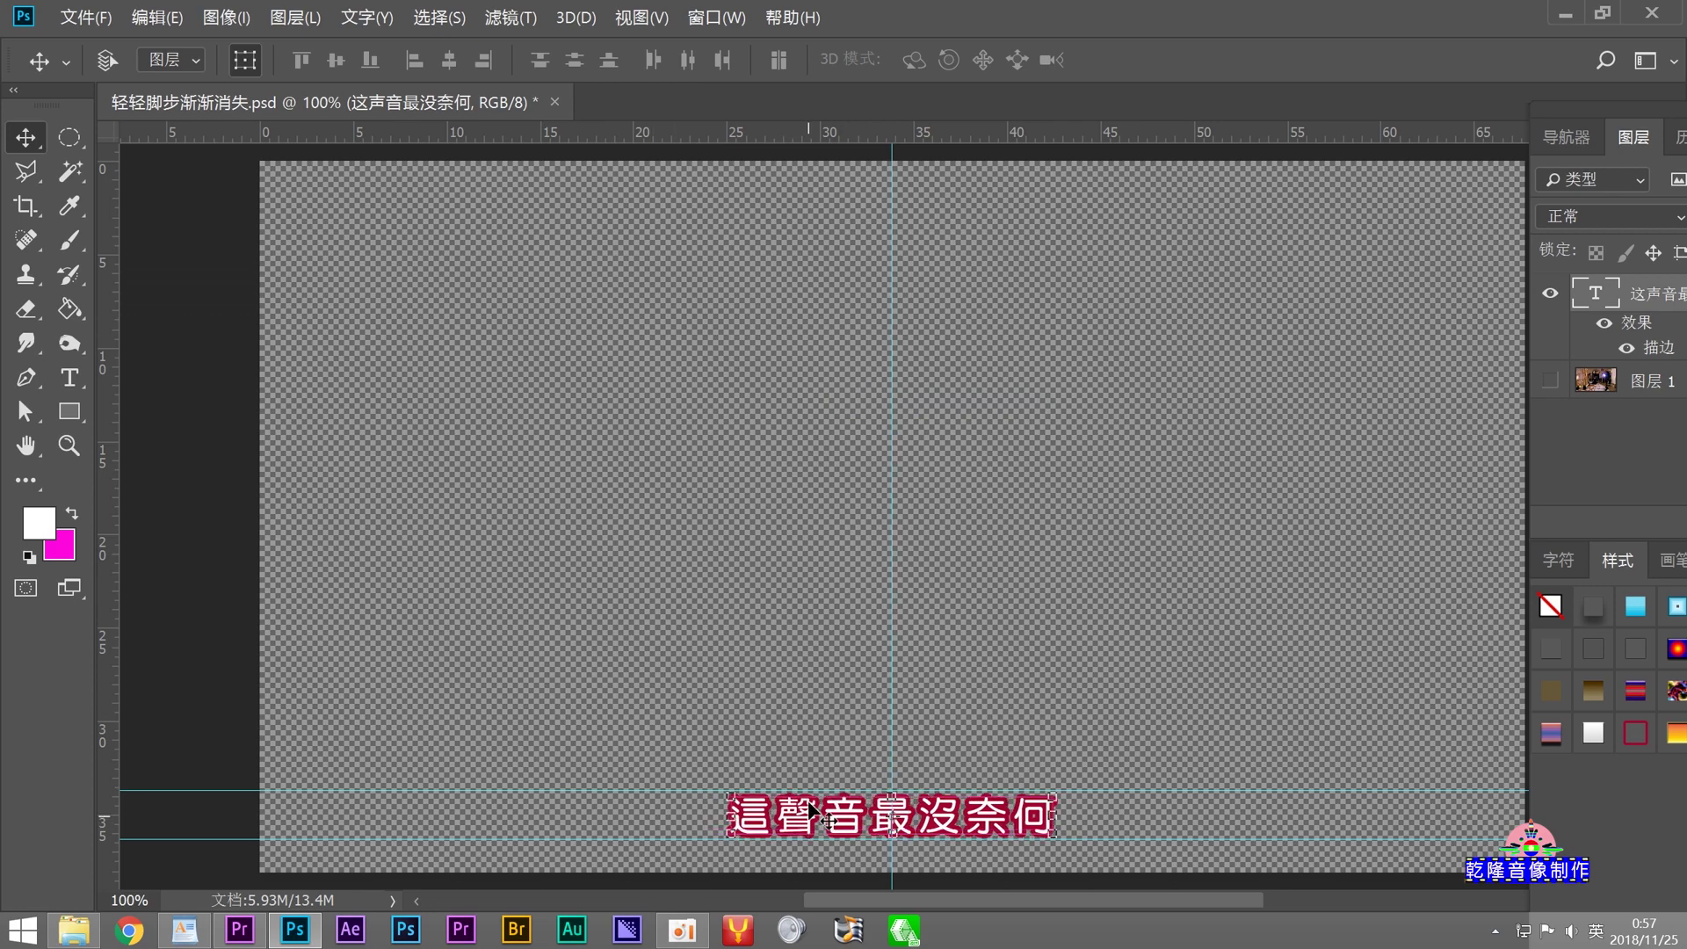
# Step: Save the subtitle as 这声音最没奈何.psd
pyautogui.click(91, 19)
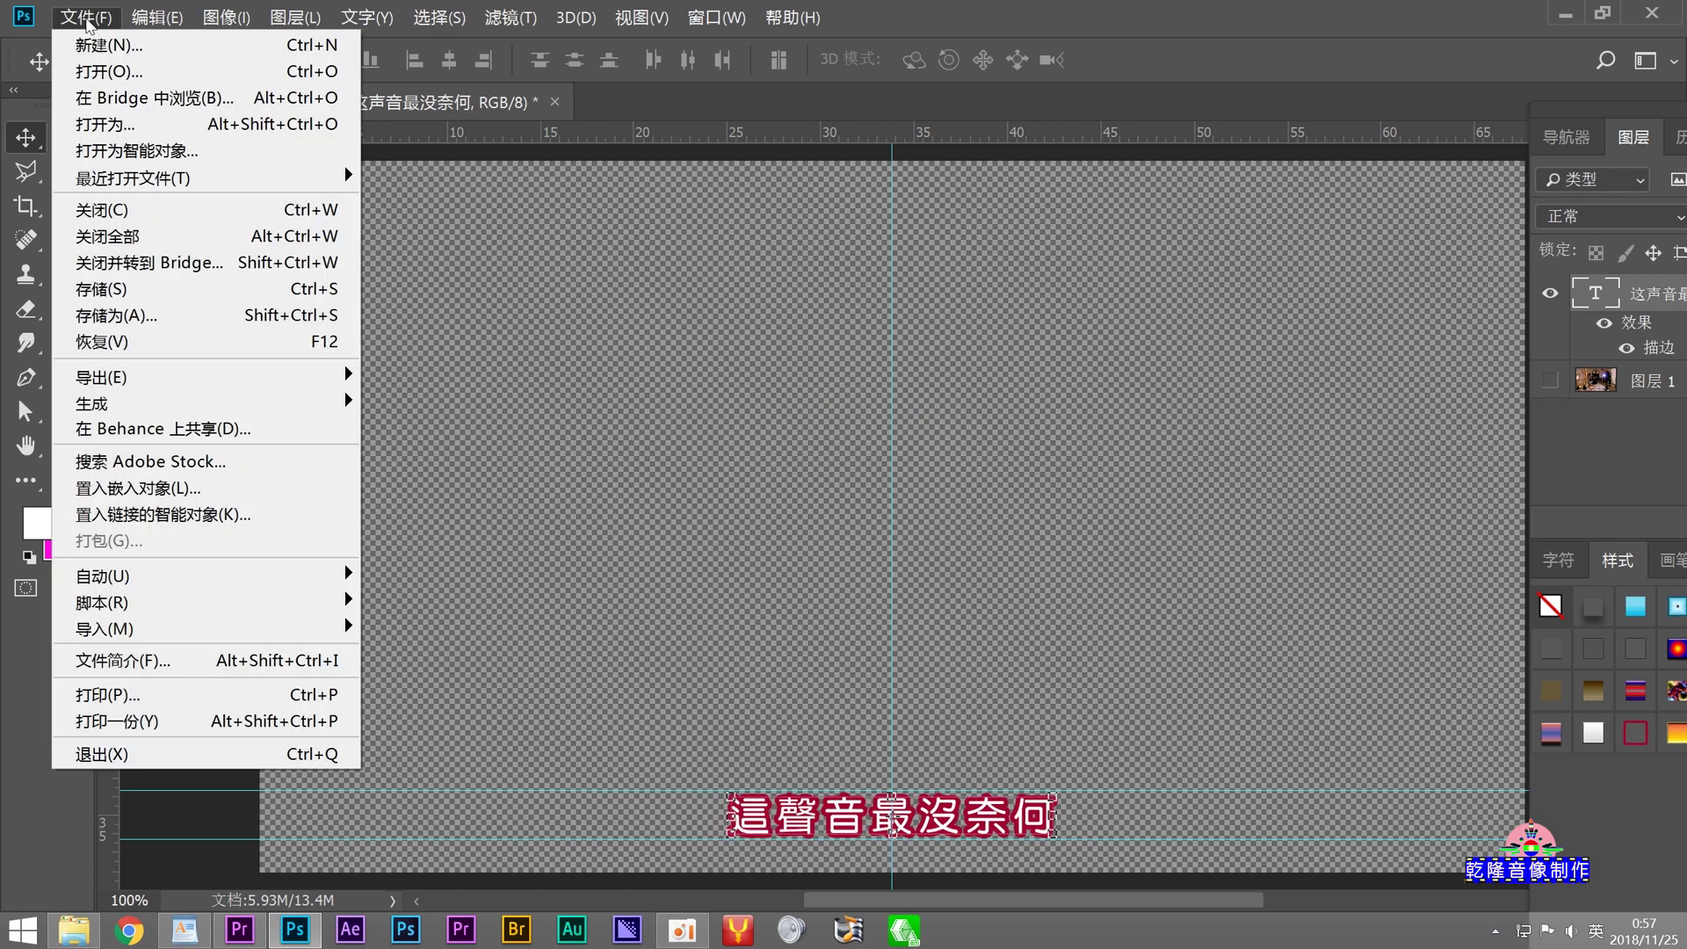
pyautogui.click(114, 322)
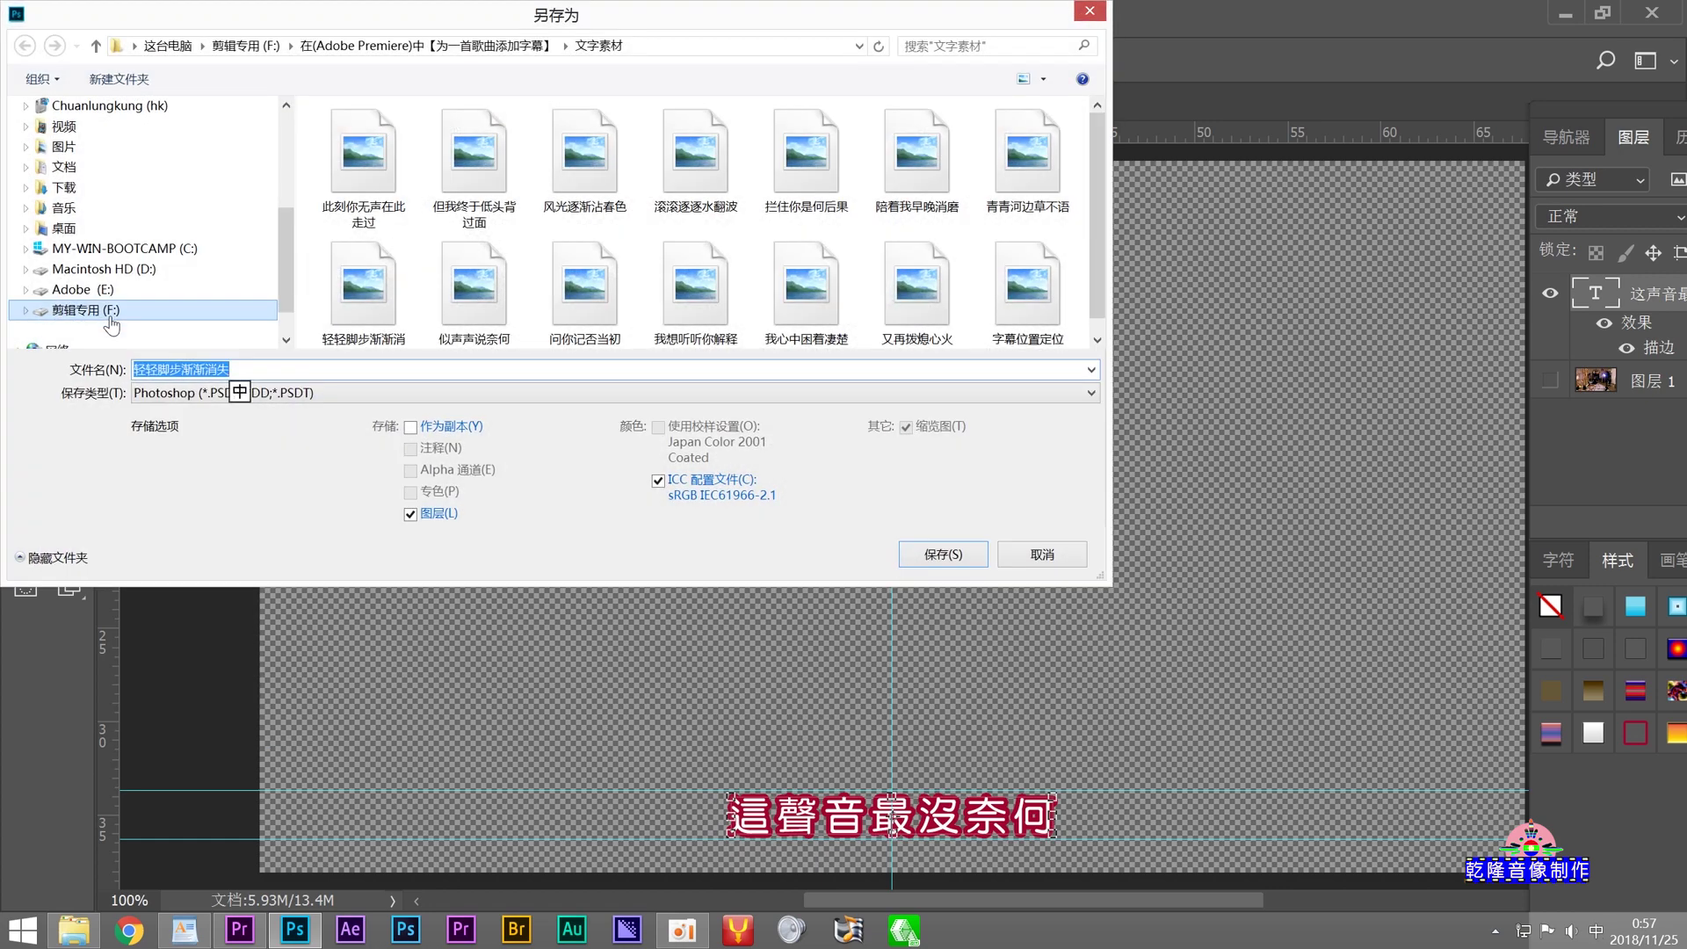
pyautogui.rightClick(204, 370)
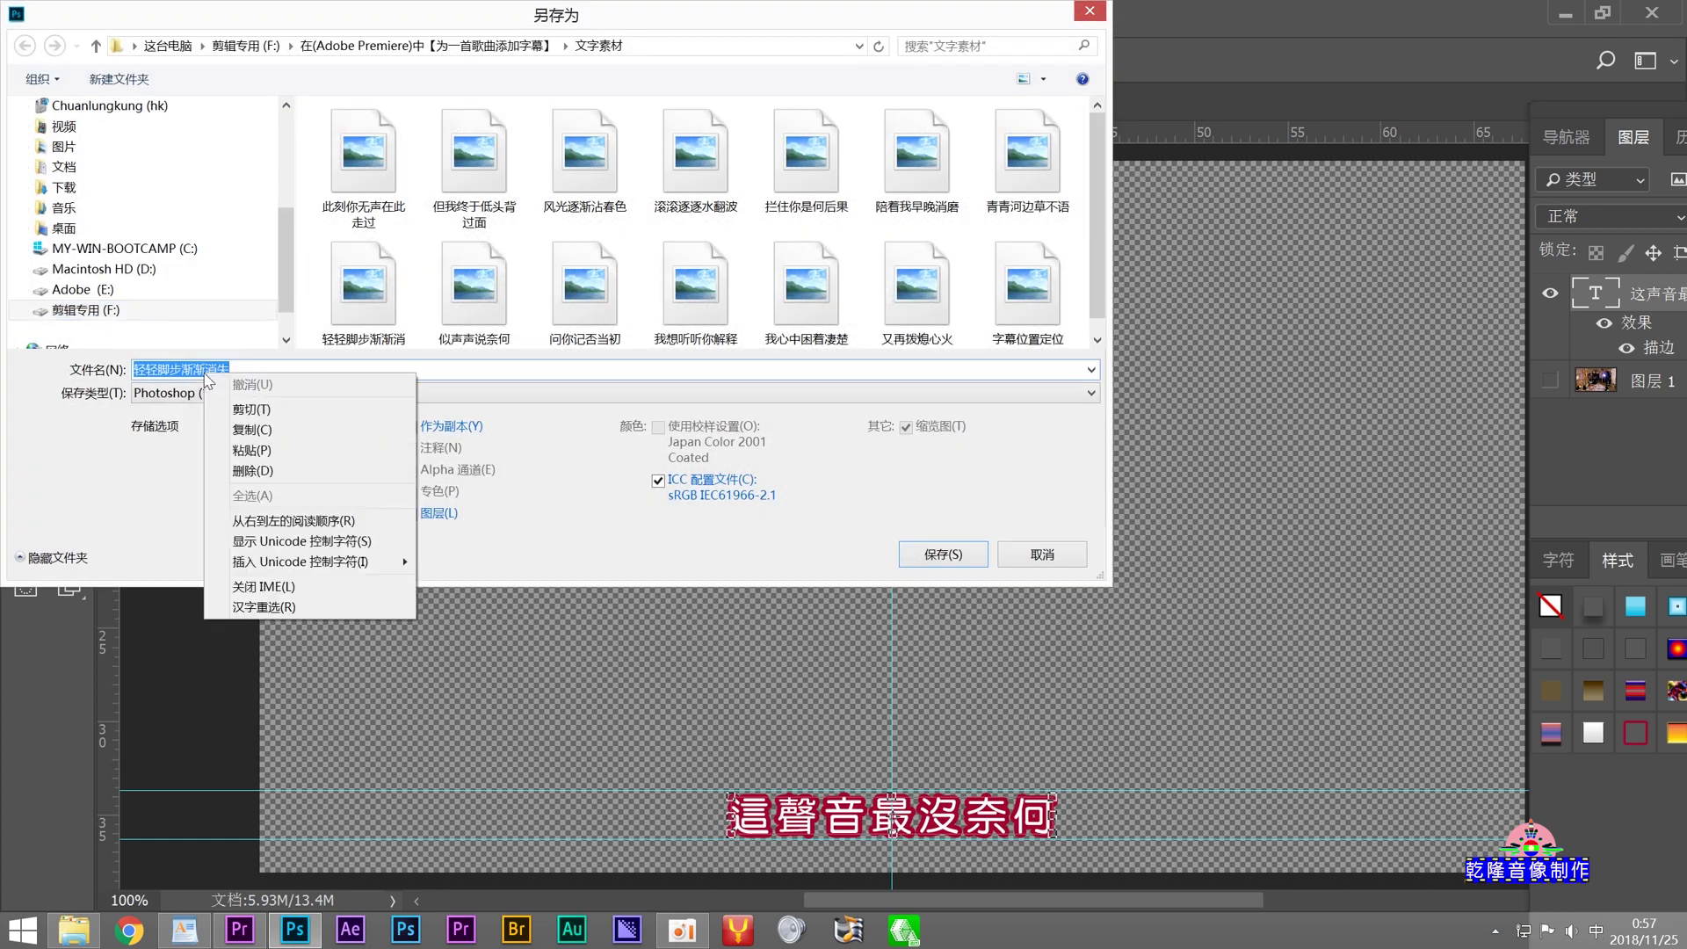
pyautogui.click(274, 450)
pyautogui.click(943, 562)
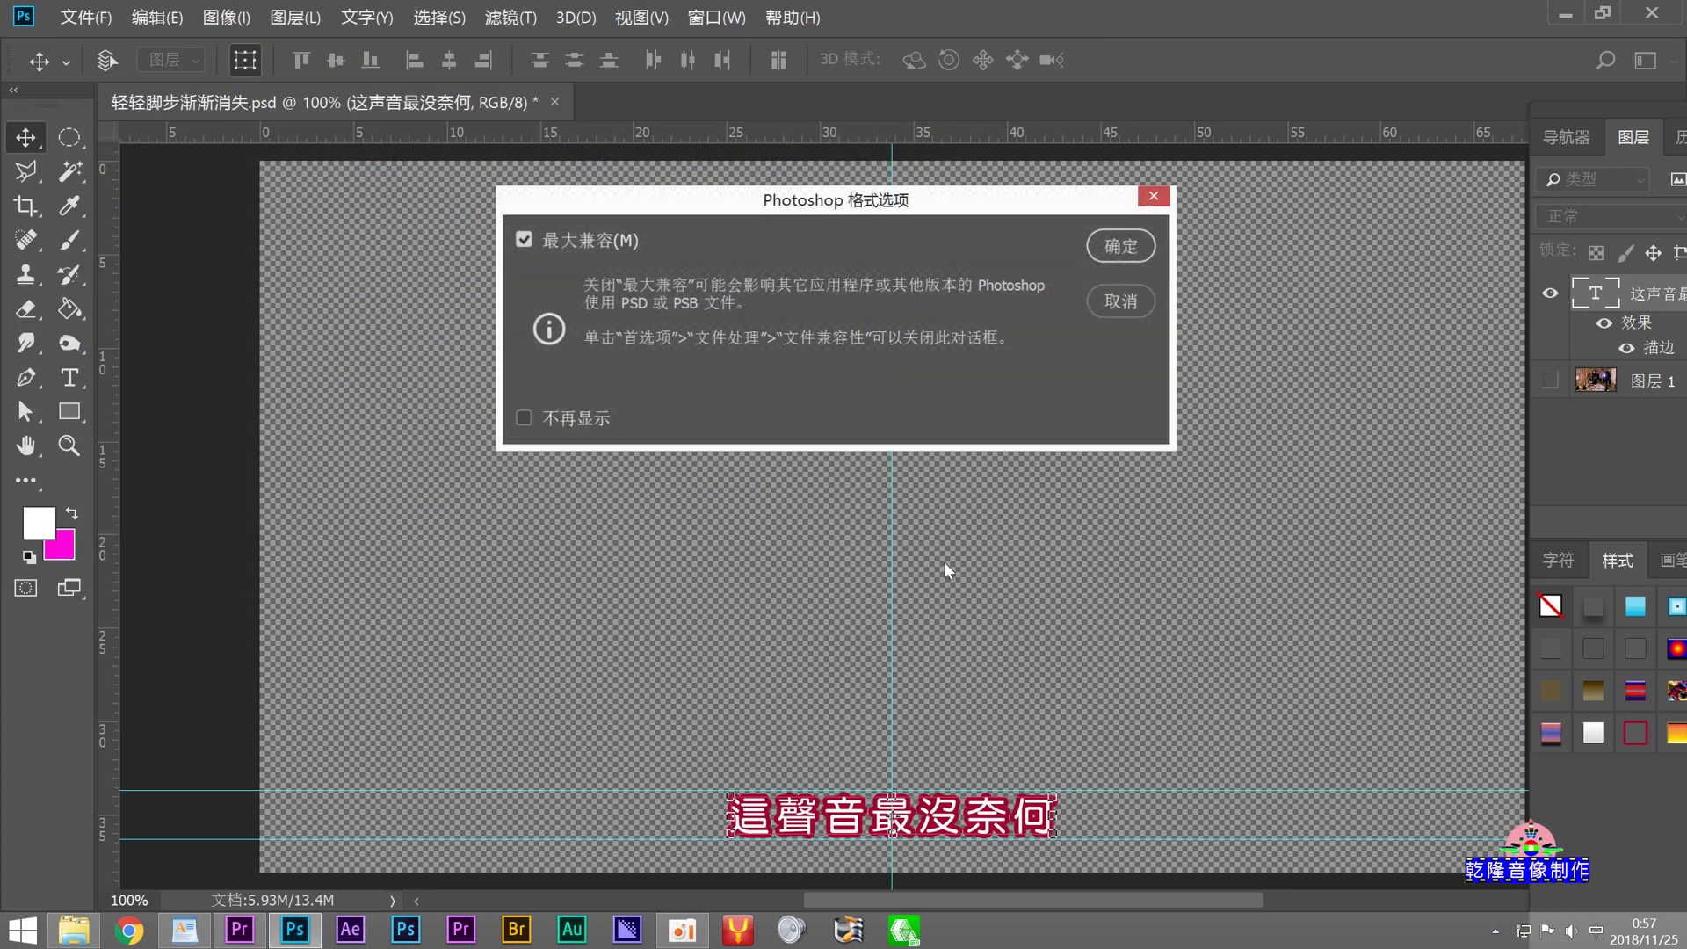
pyautogui.click(1119, 246)
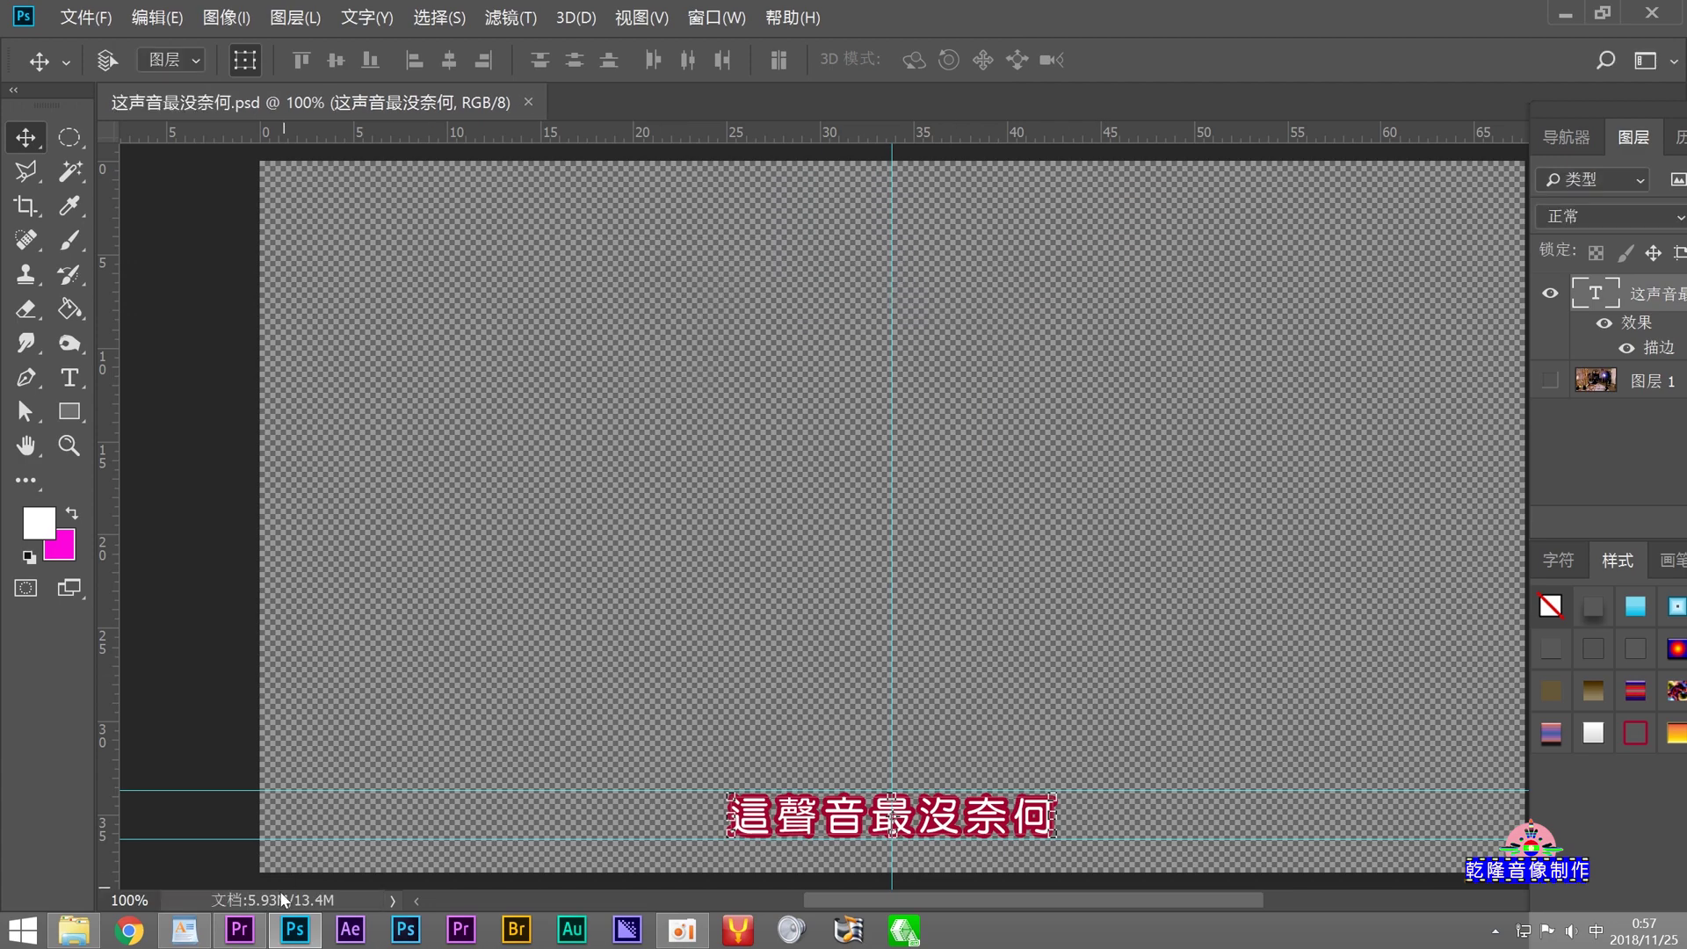
pyautogui.click(249, 928)
# Step: Place 这声音最没奈何.psd on V2 at the In point and extend it to the playhead
pyautogui.moveTo(354, 414); pyautogui.dragTo(403, 433)
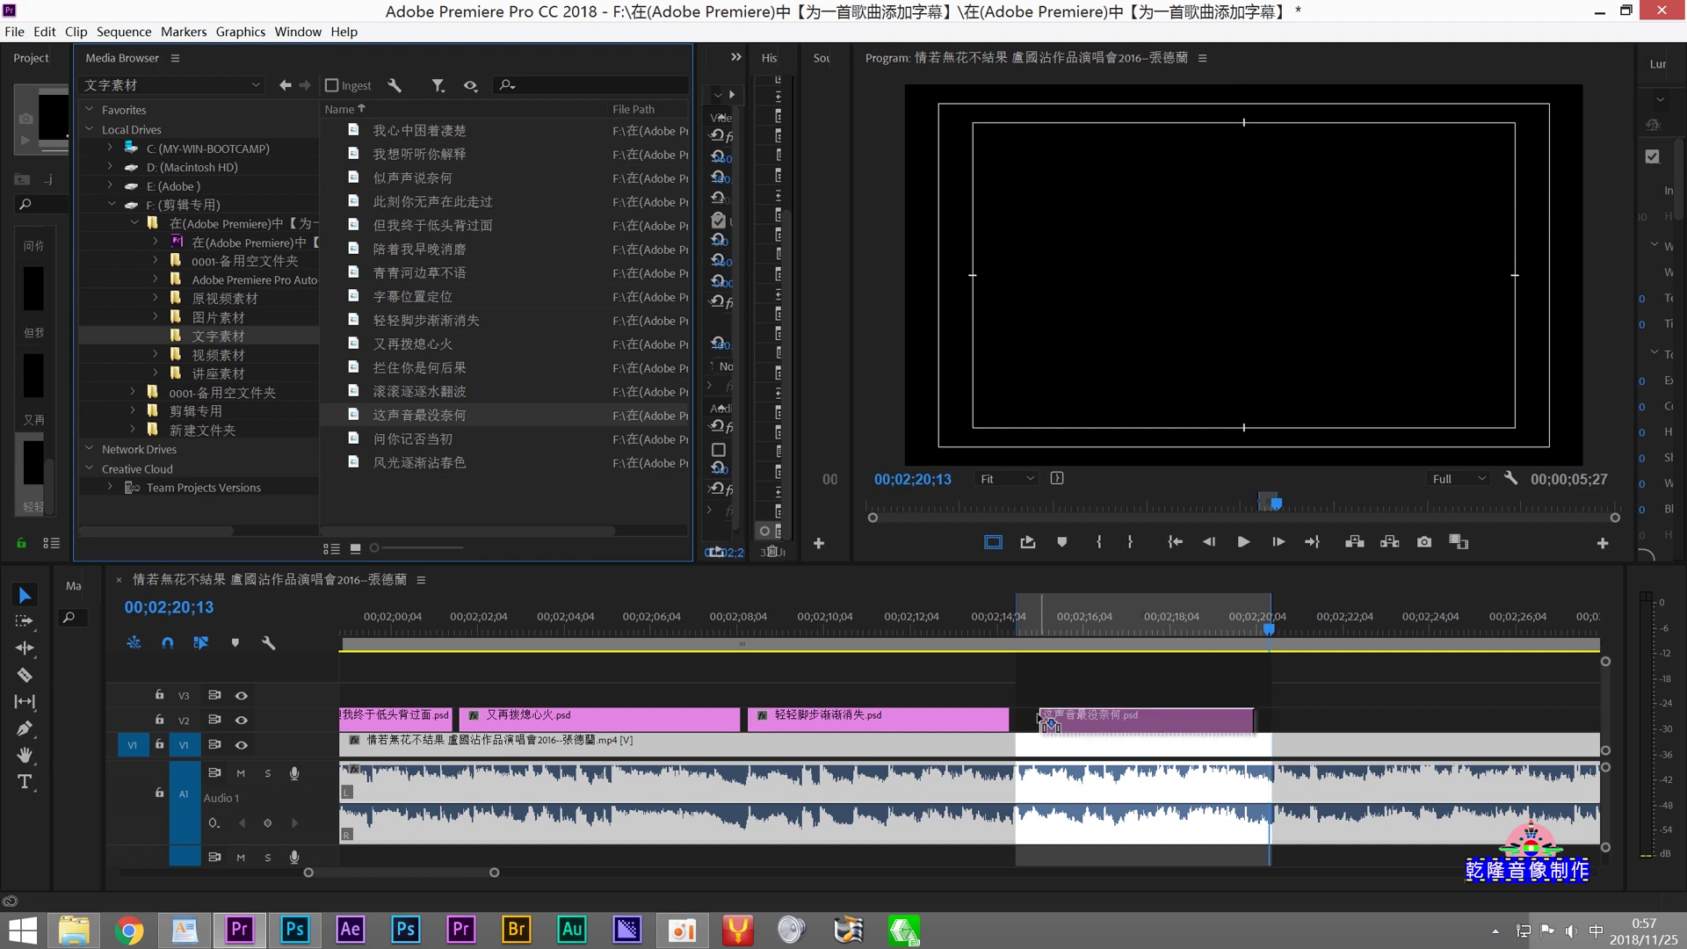
pyautogui.moveTo(995, 643); pyautogui.dragTo(1038, 718)
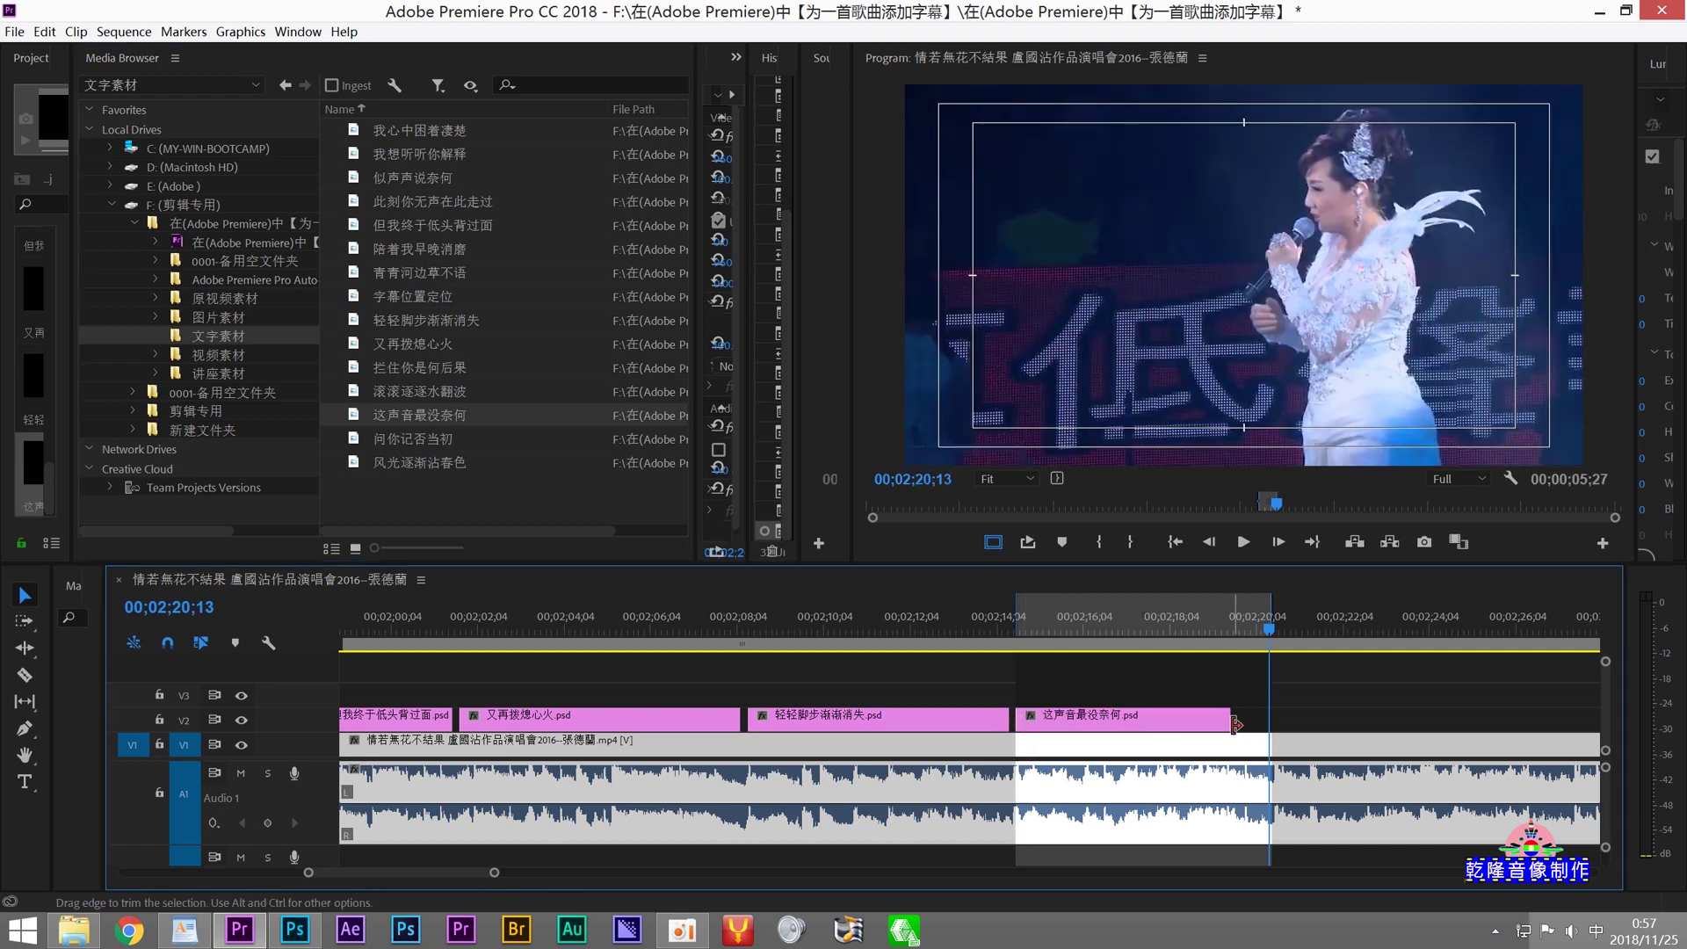
pyautogui.moveTo(1224, 723); pyautogui.dragTo(1269, 718)
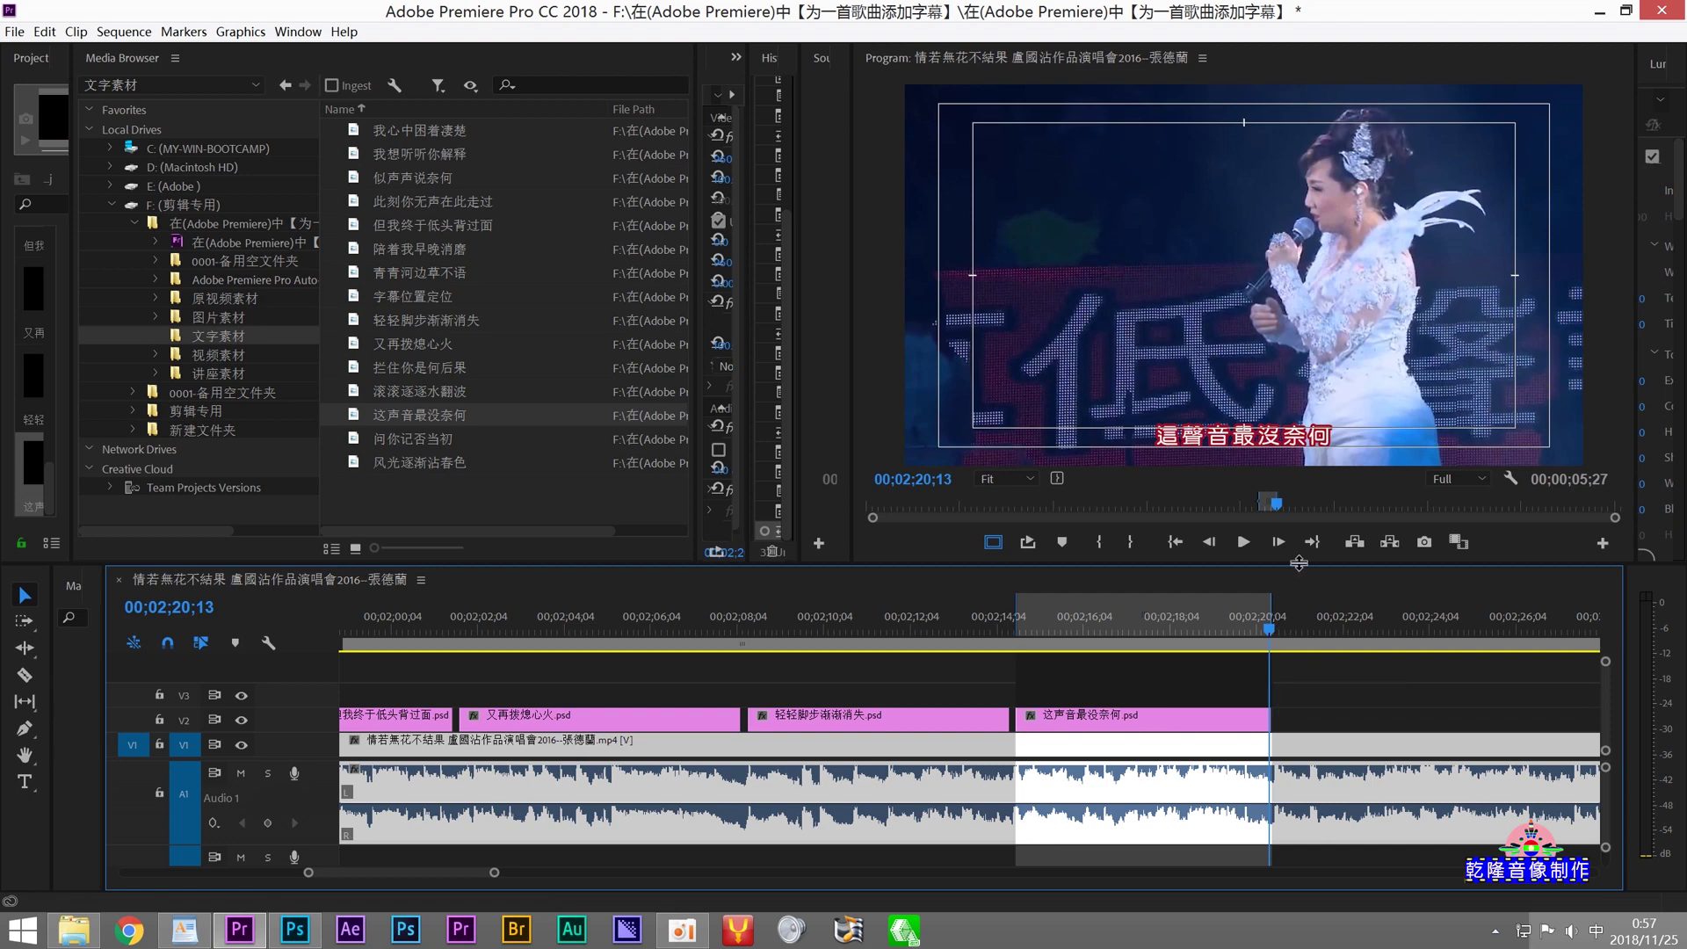
# Step: Mark the next line's span from 00;02;20;16 to 00;02;27;09
pyautogui.click(1284, 541)
pyautogui.click(1284, 541)
pyautogui.click(1284, 541)
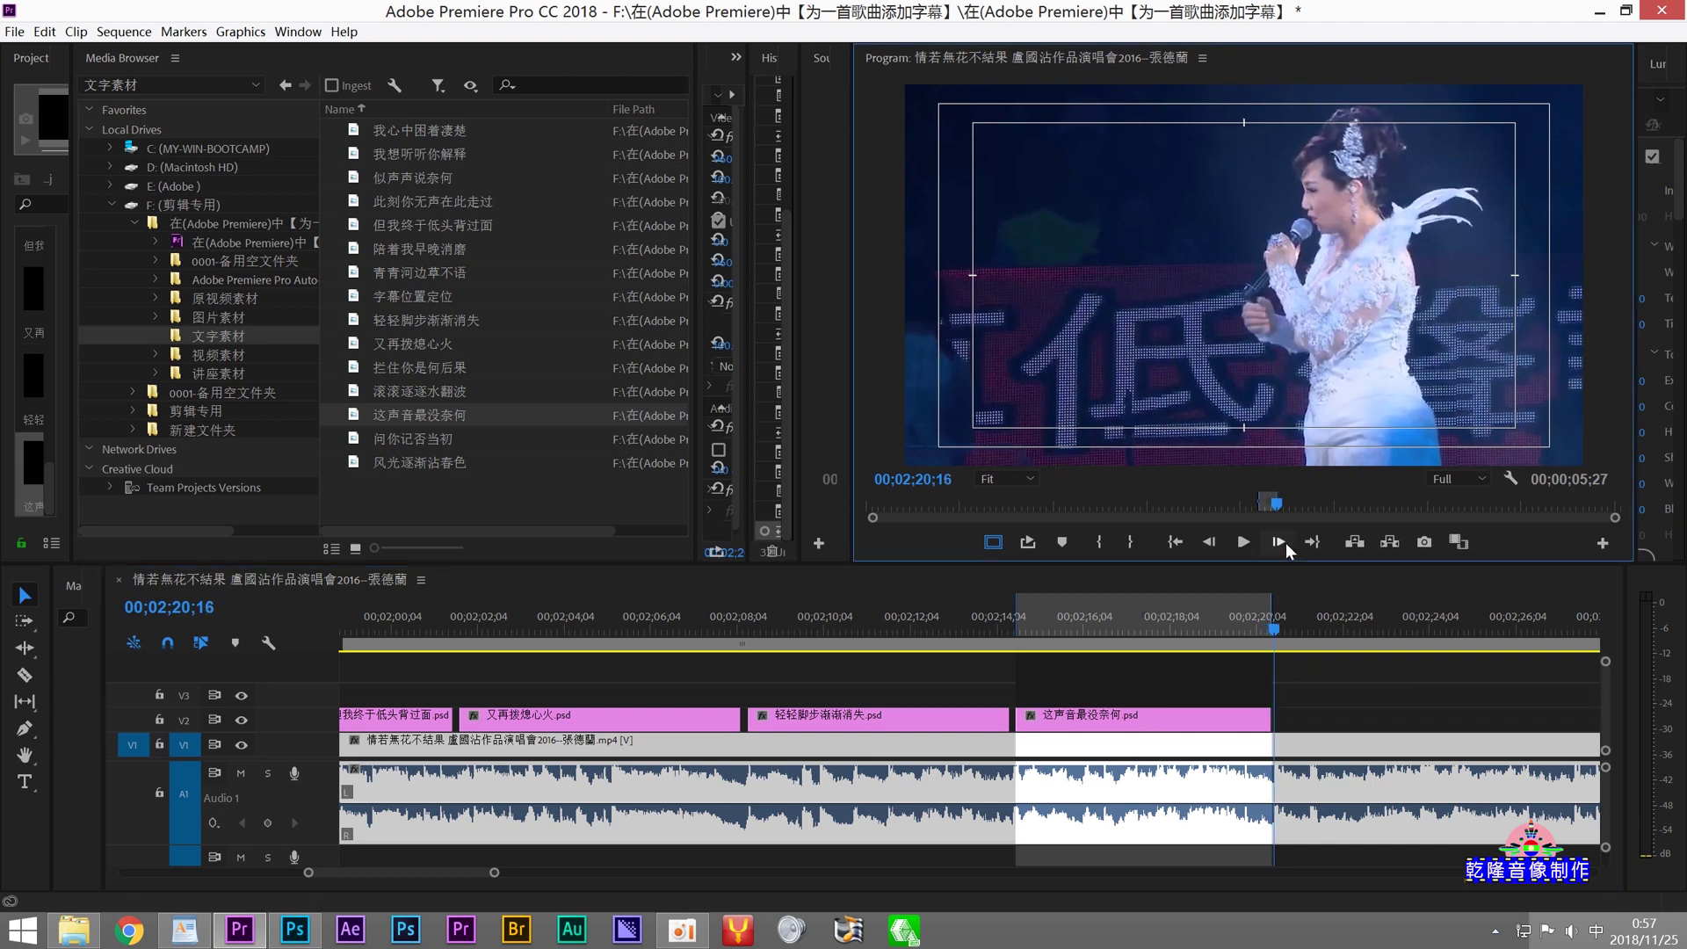
pyautogui.click(1099, 541)
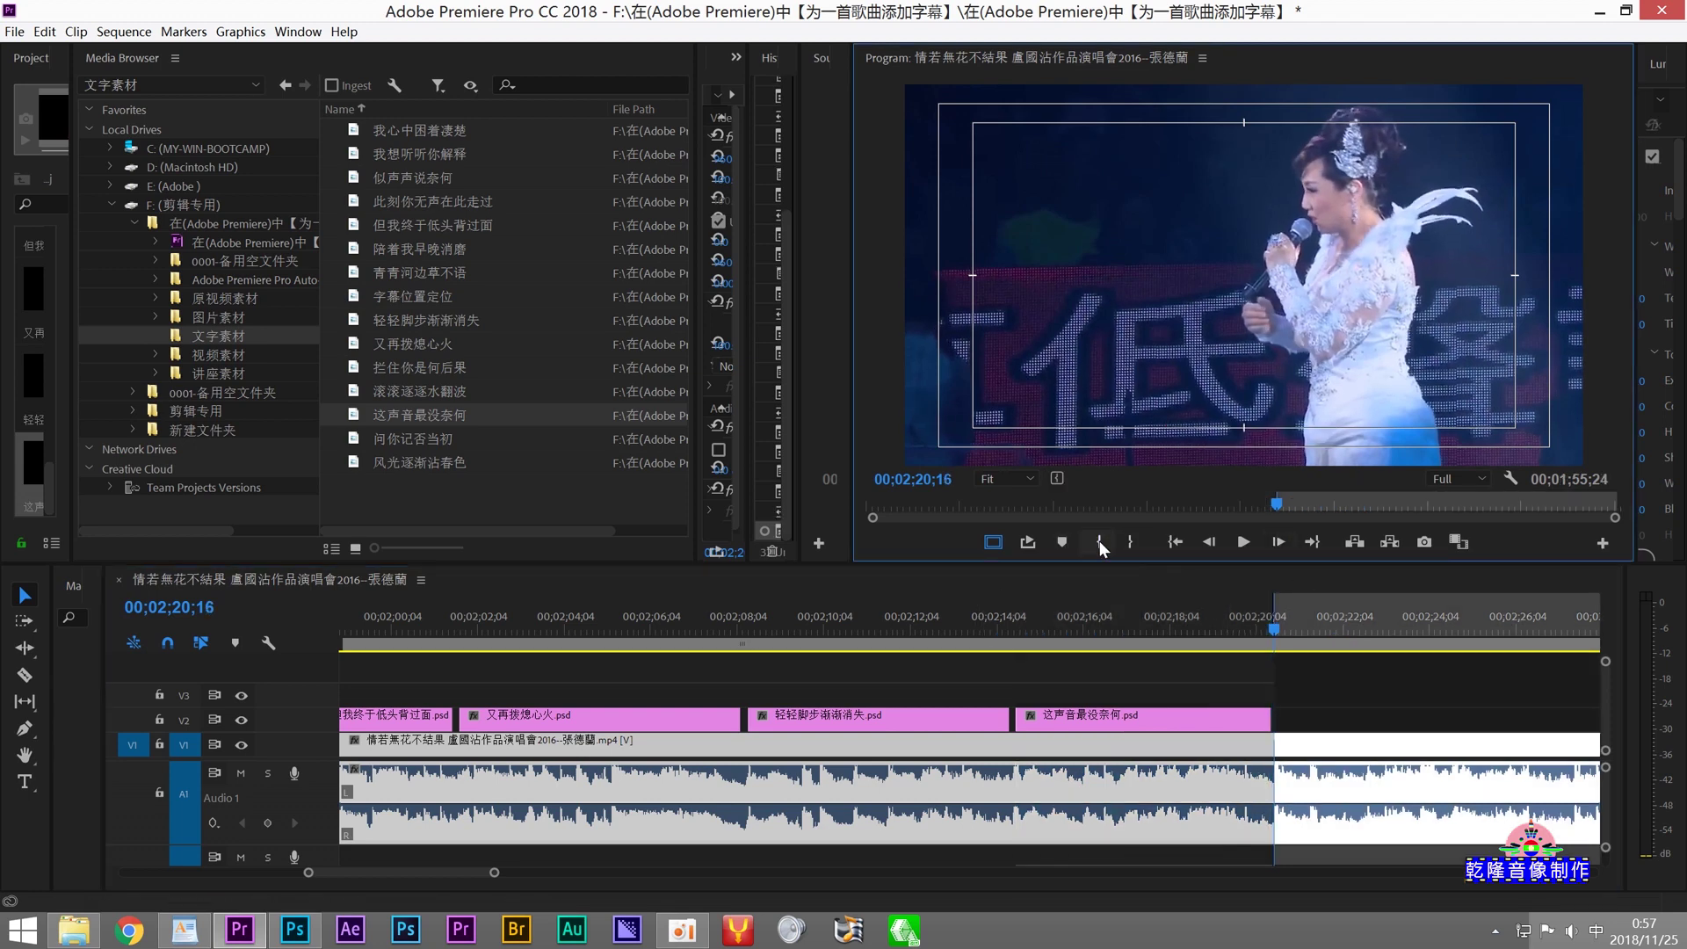
pyautogui.click(1238, 545)
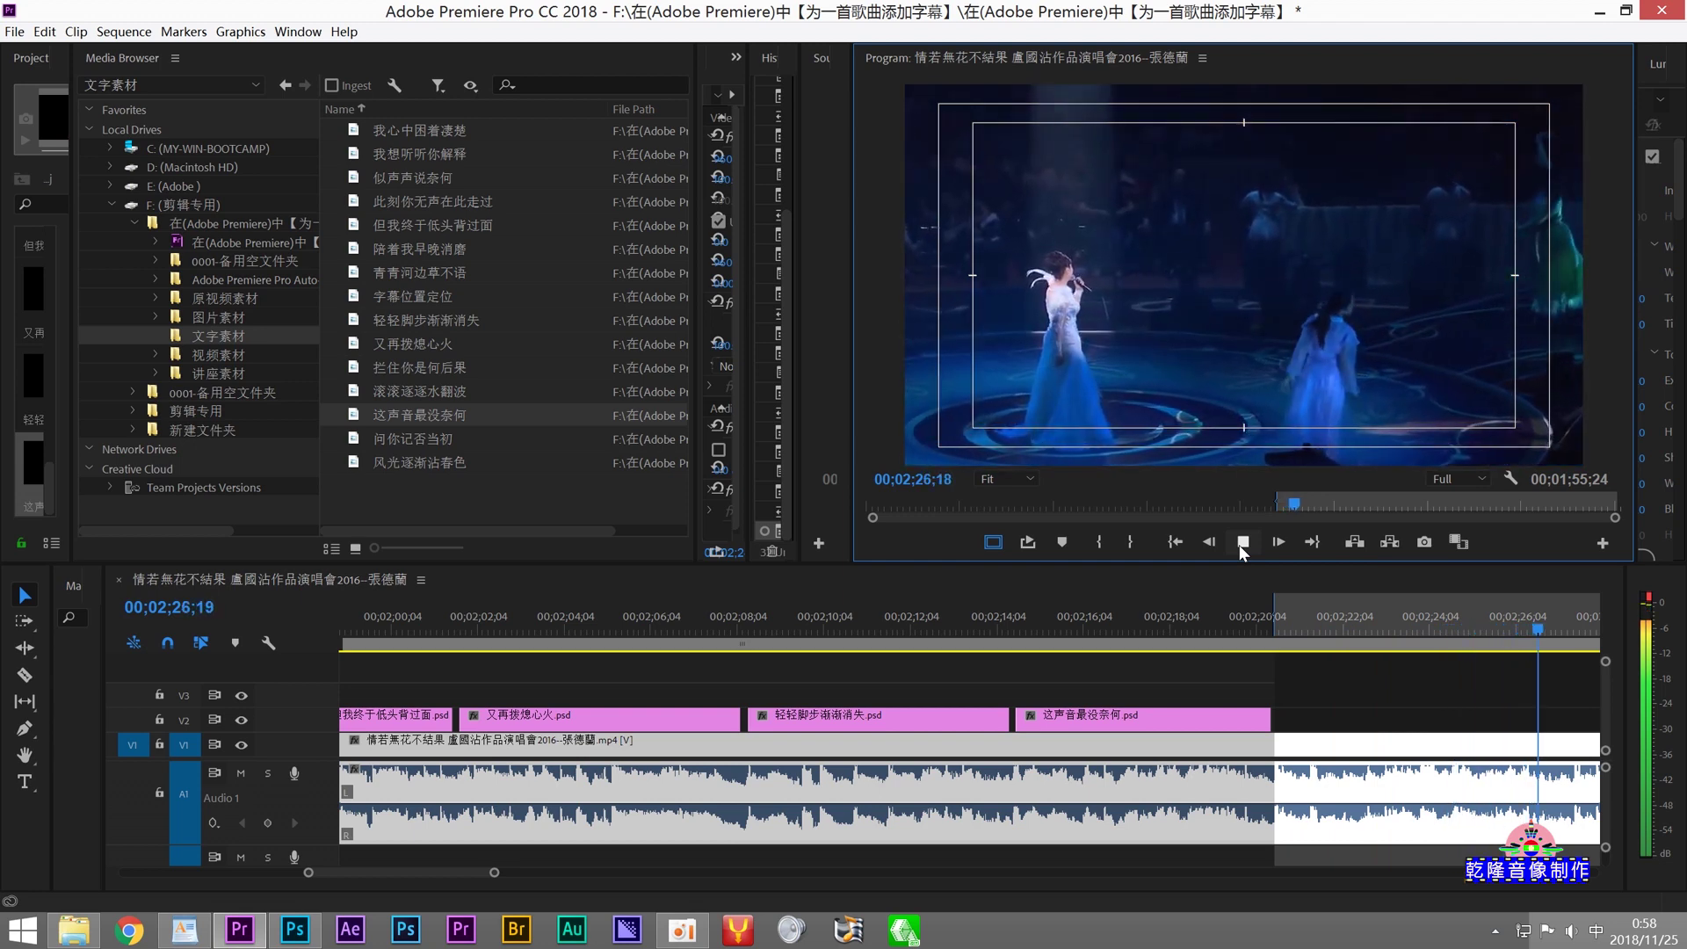
pyautogui.click(430, 638)
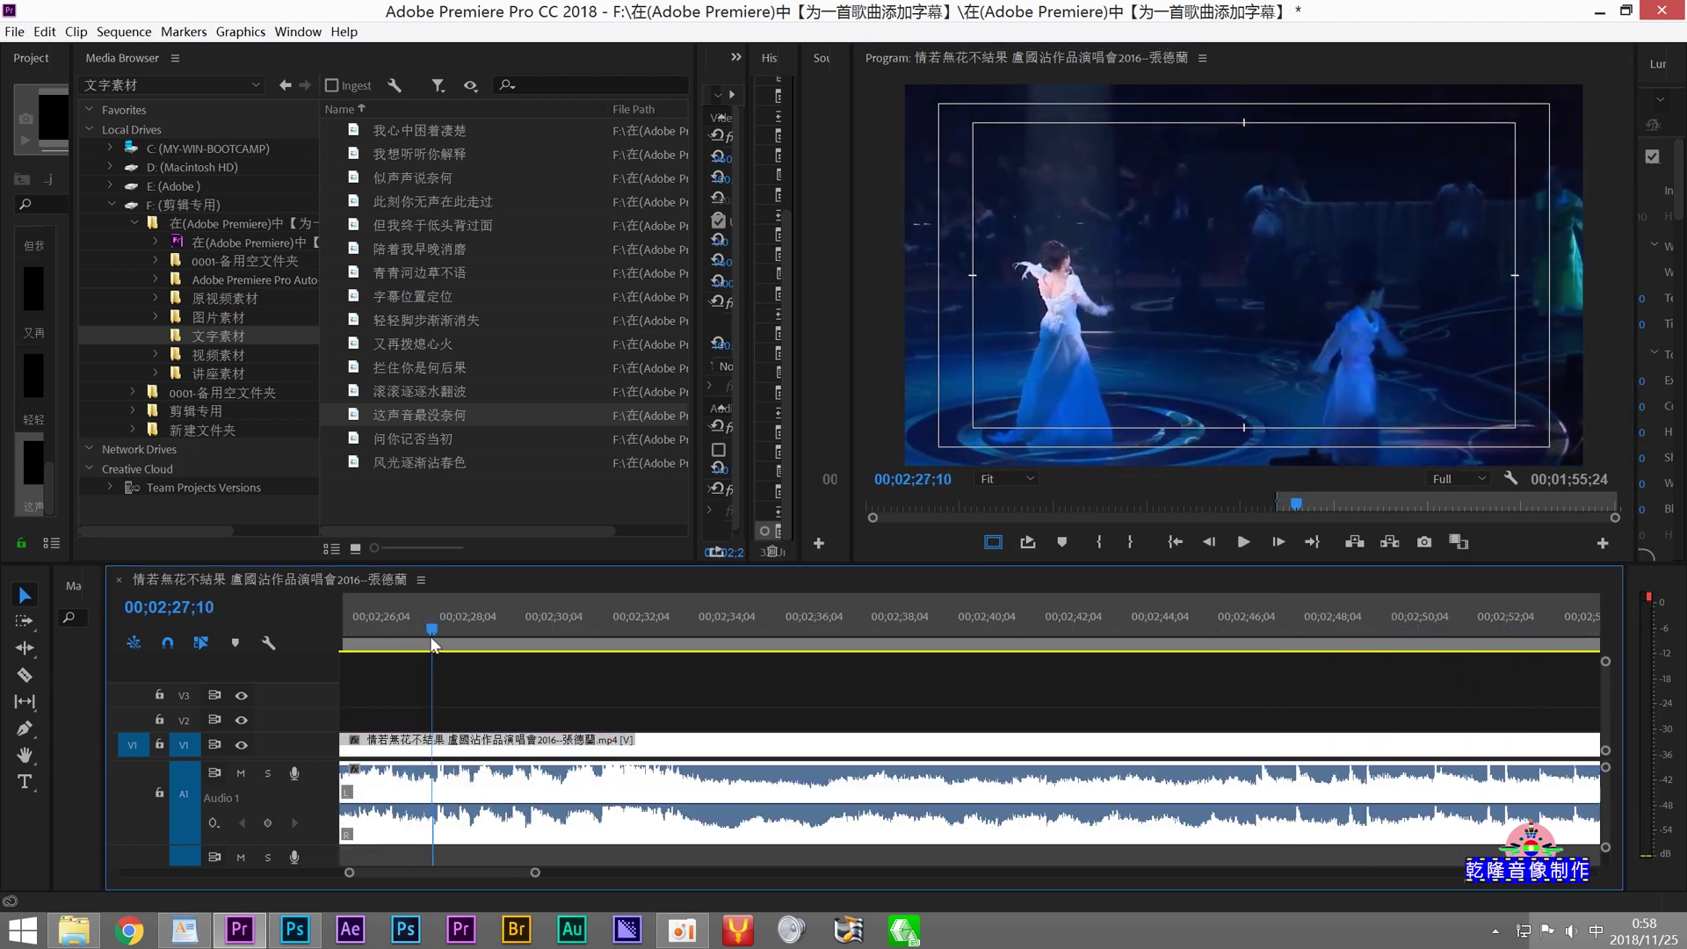
pyautogui.click(428, 636)
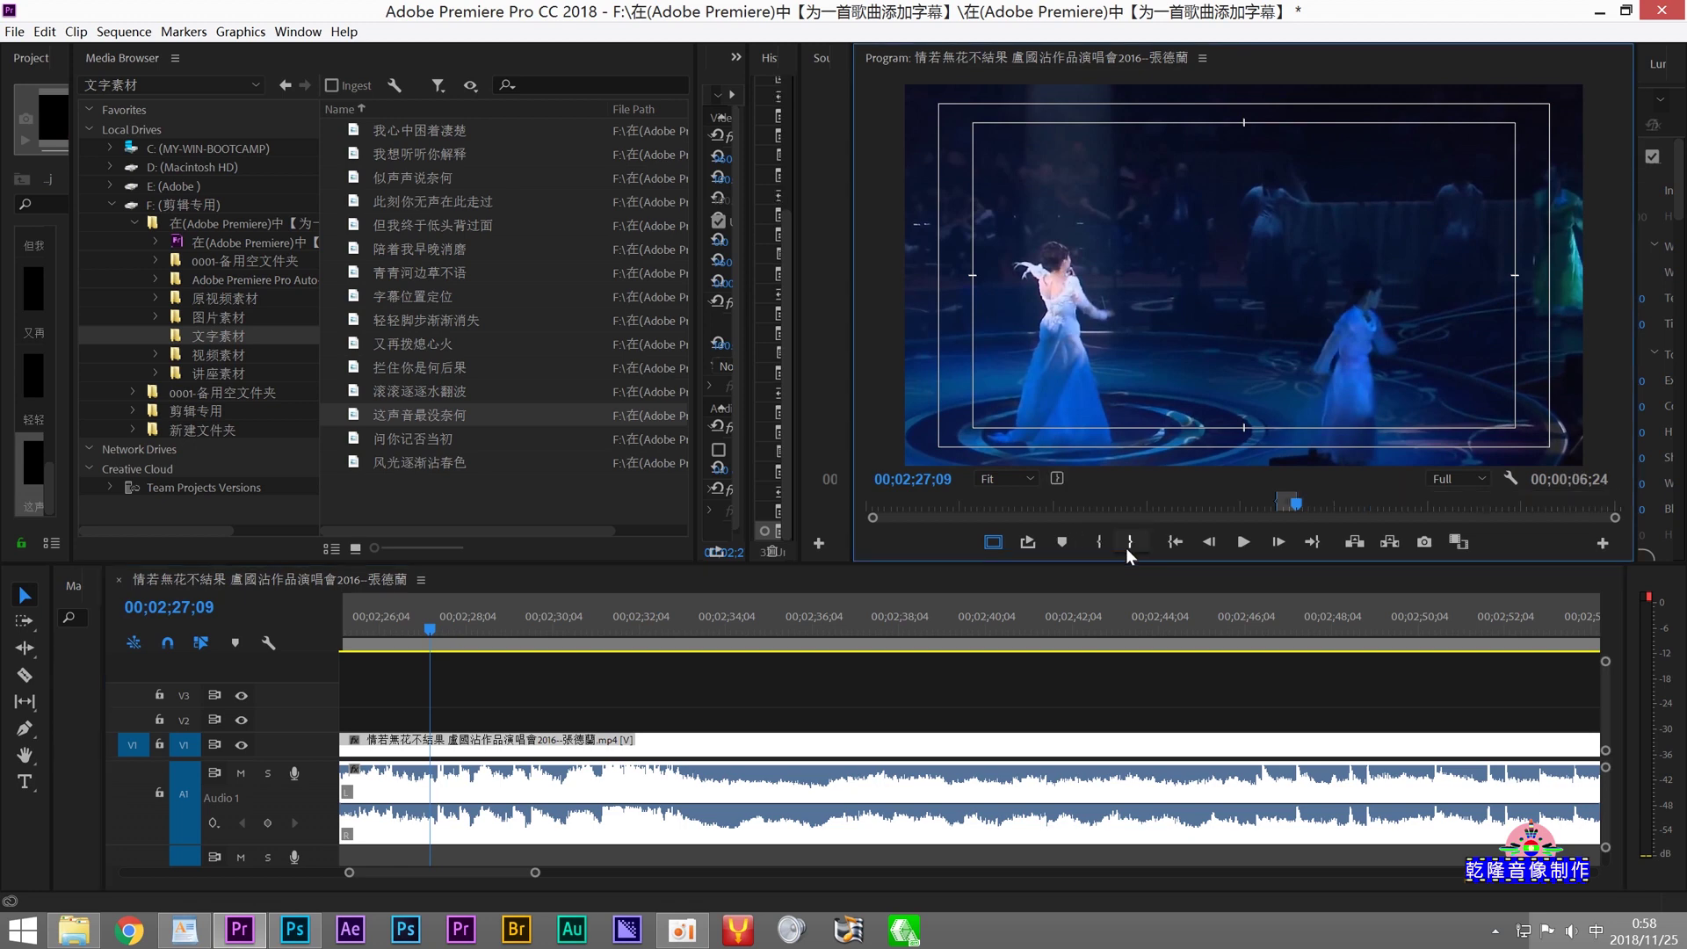
pyautogui.click(1128, 542)
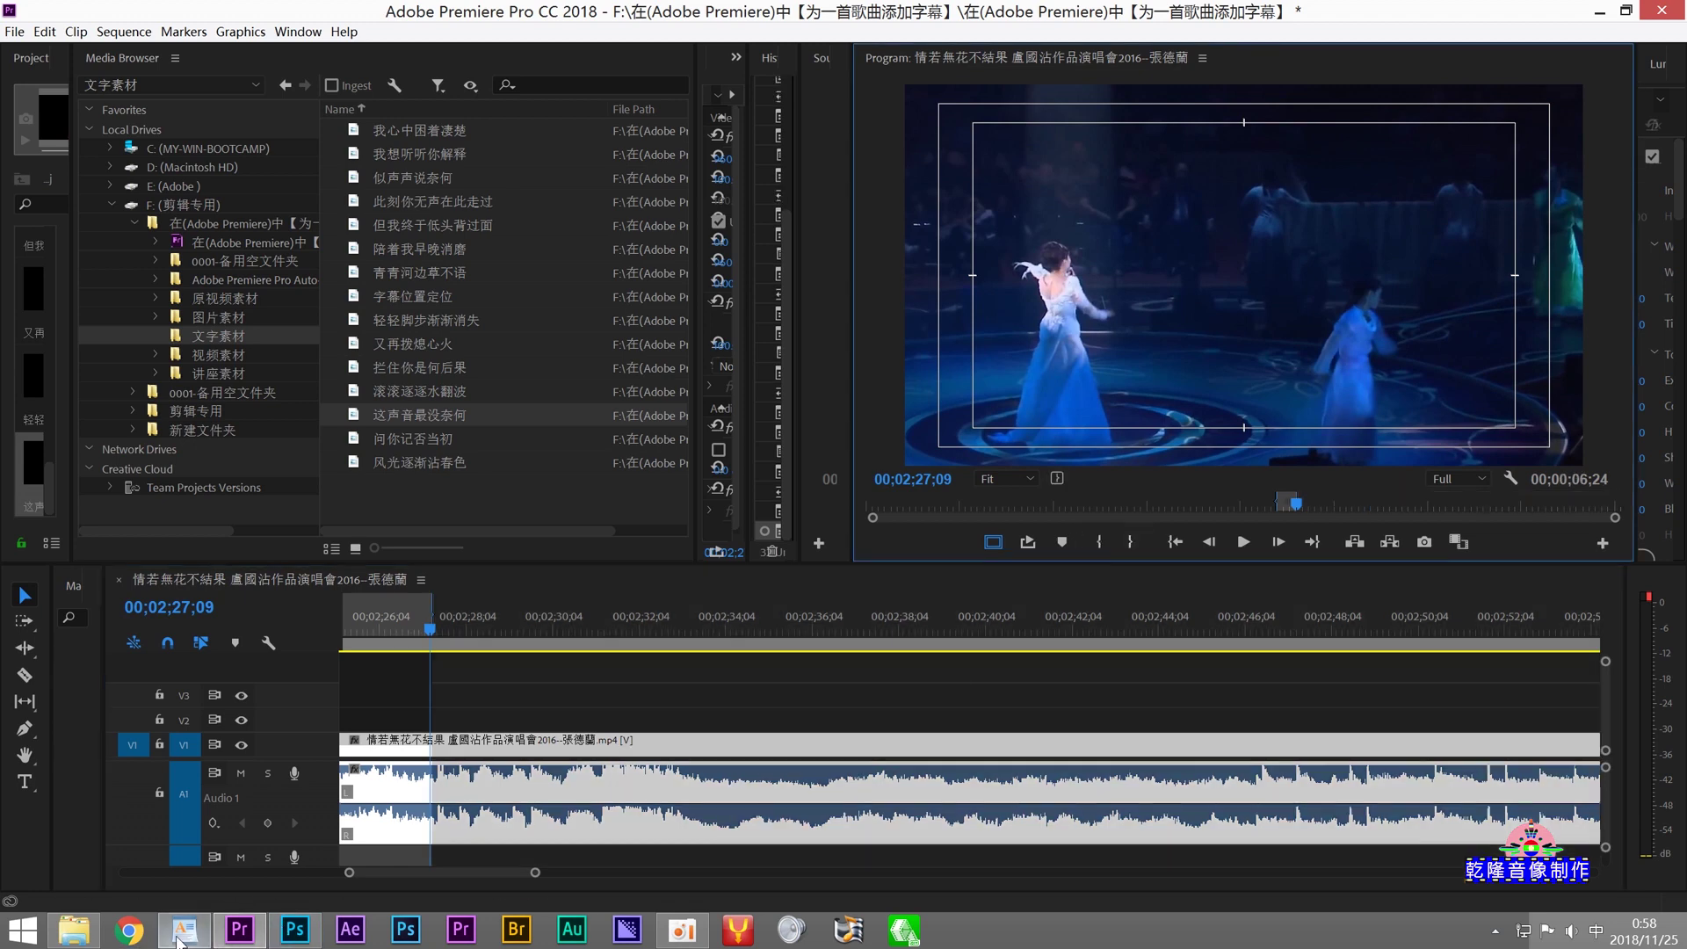
# Step: Select and copy 青青河邊草低聲說 in the WordPad lyrics, then go back to Photoshop
pyautogui.click(179, 940)
pyautogui.click(415, 780)
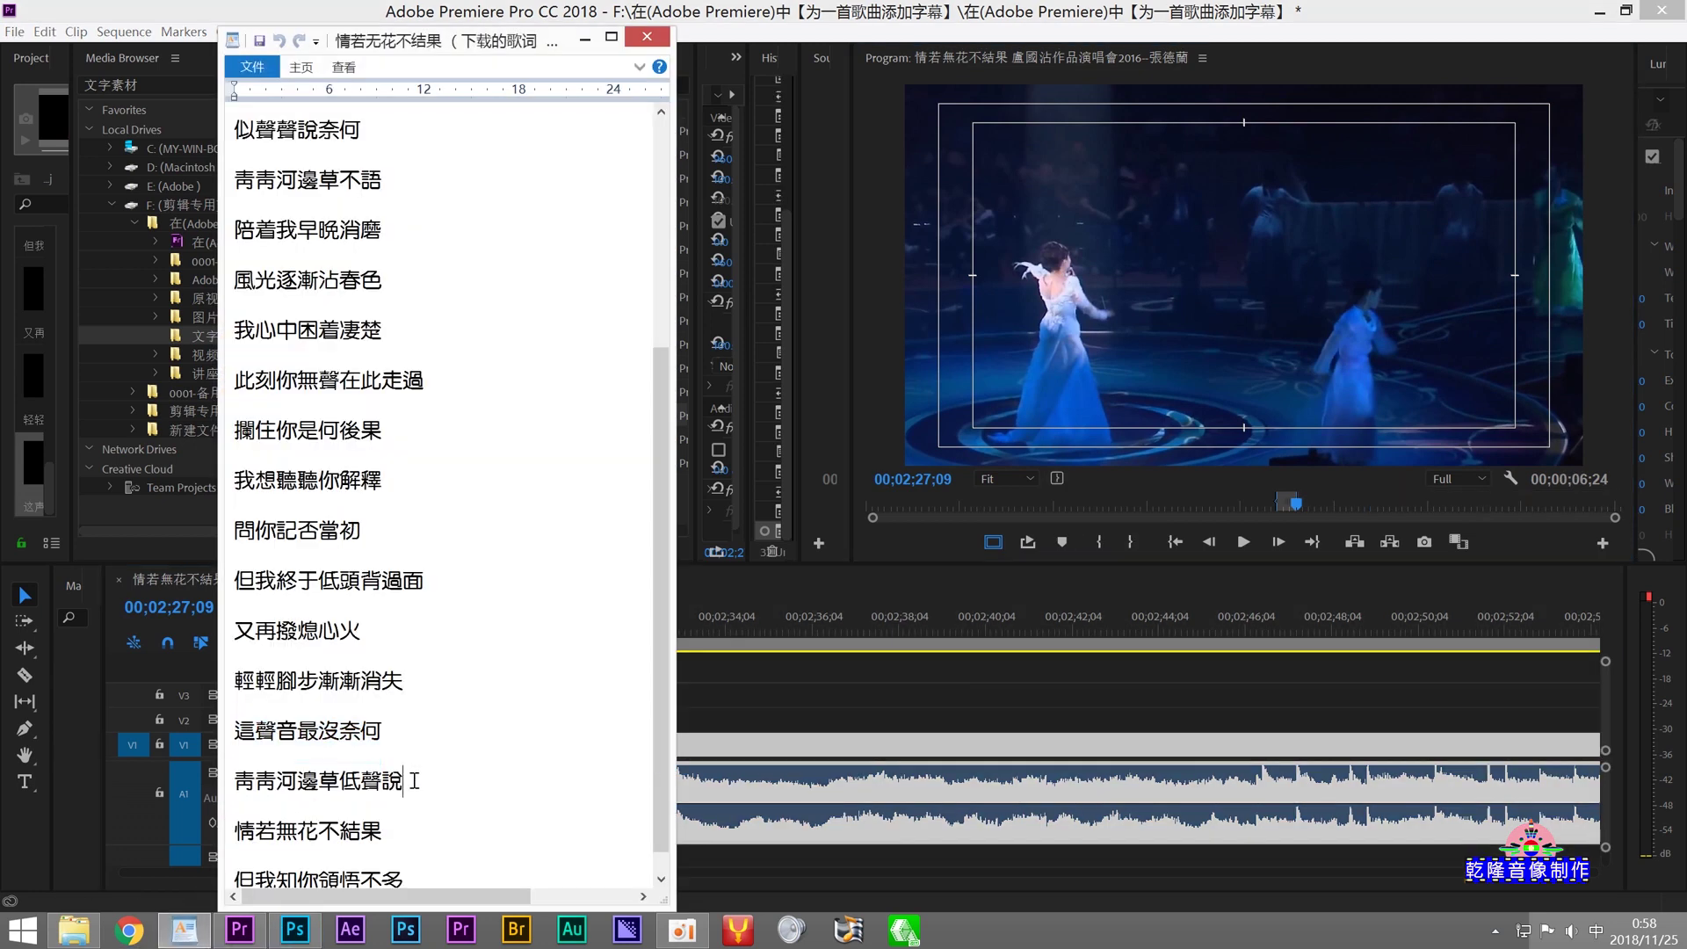
pyautogui.moveTo(404, 780); pyautogui.dragTo(276, 780)
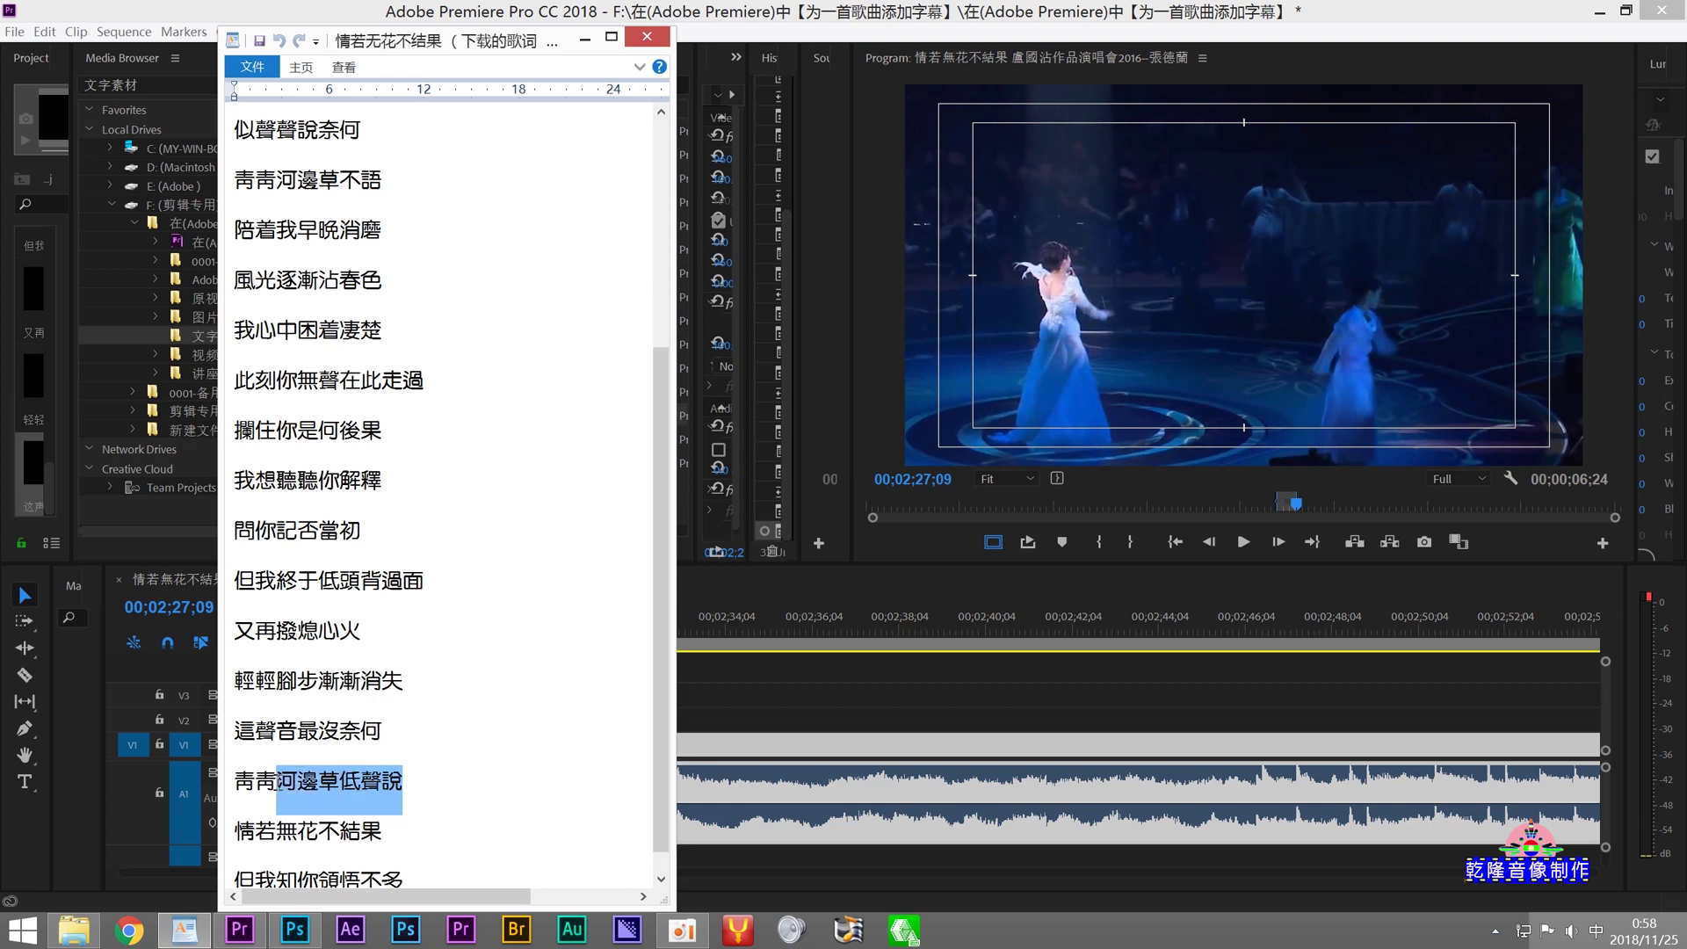
pyautogui.rightClick(276, 782)
pyautogui.click(337, 814)
pyautogui.click(295, 931)
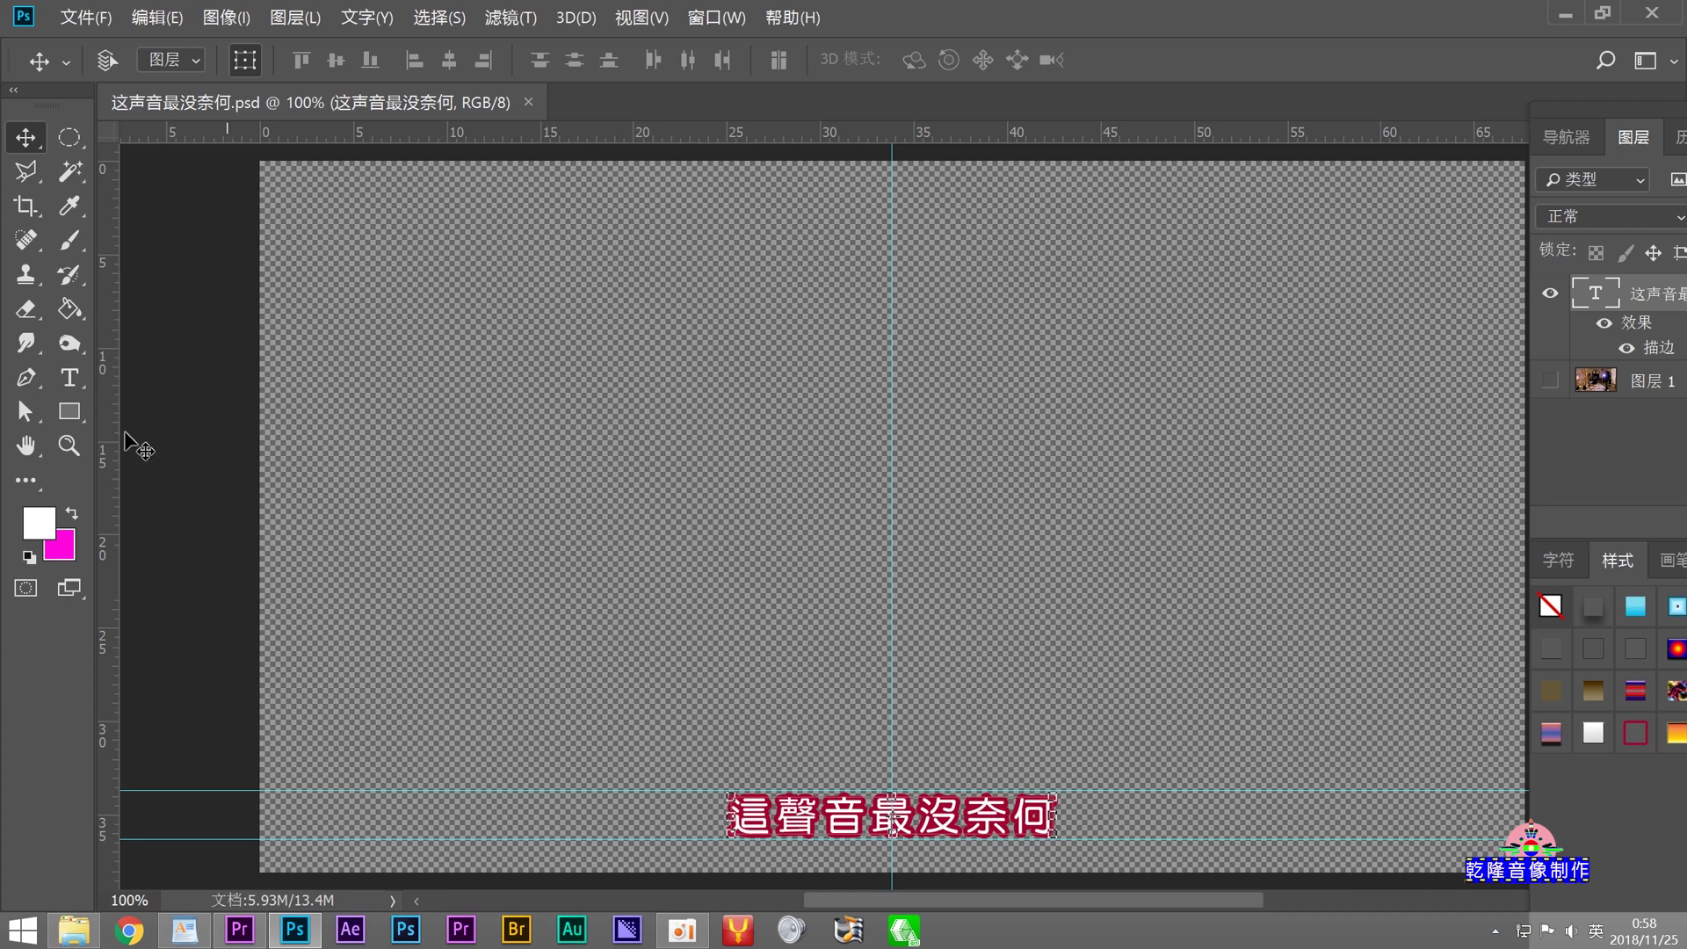
# Step: Replace the subtitle text with 青青河邊草低聲說 and recentre it horizontally
pyautogui.click(71, 383)
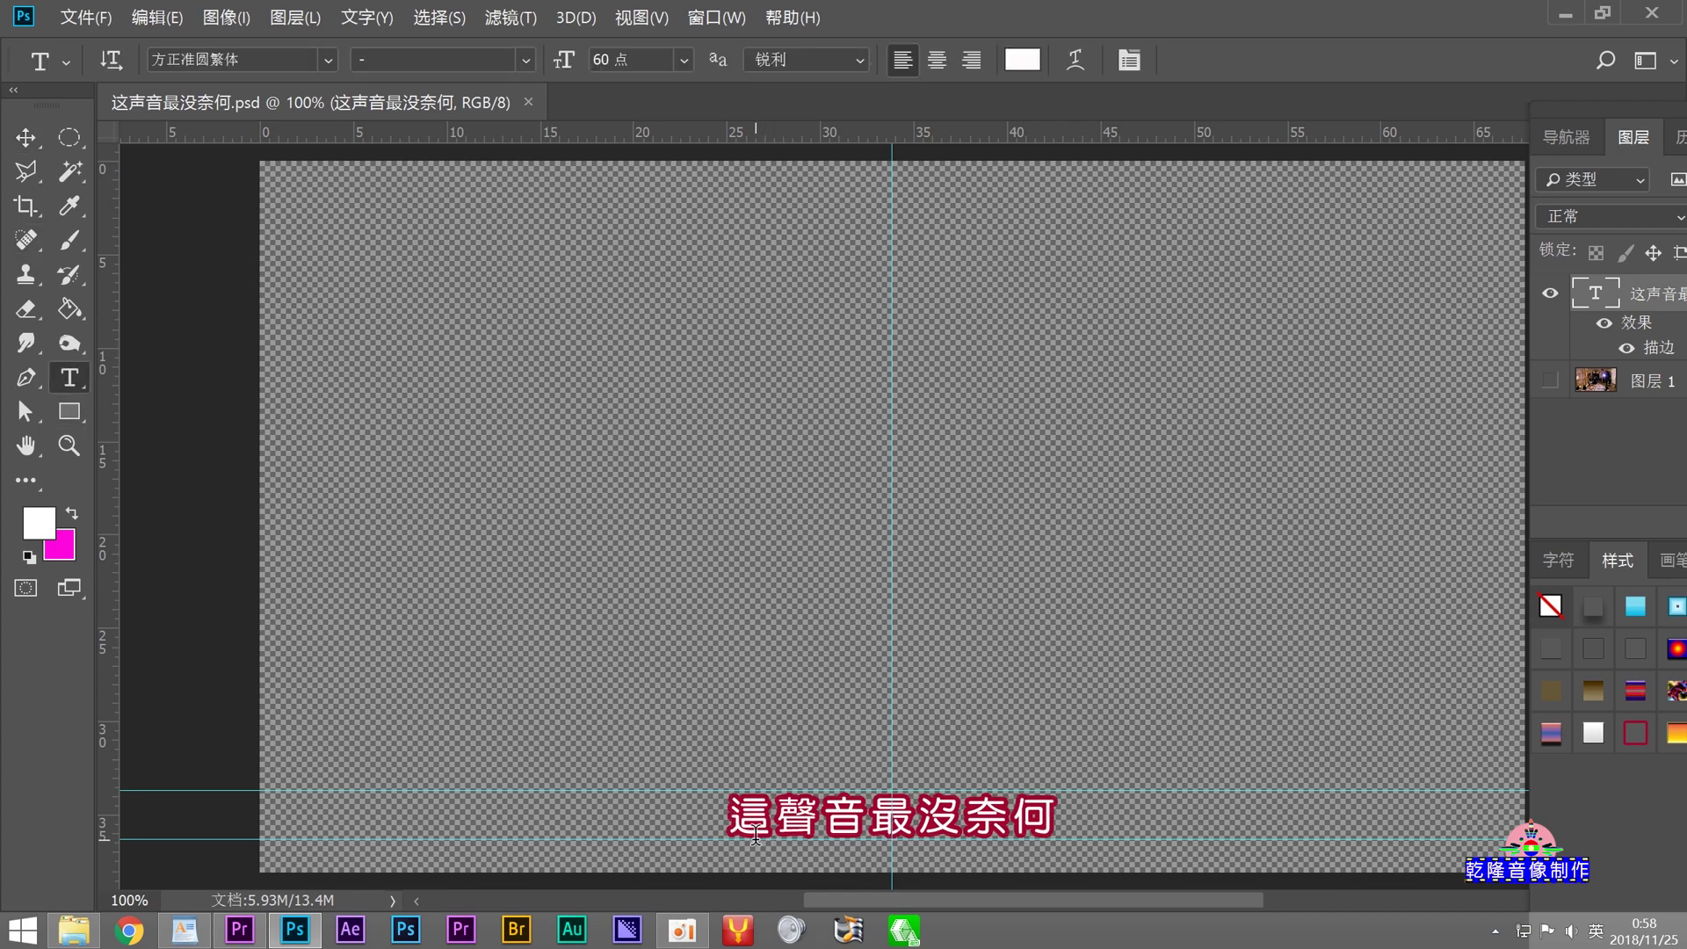
pyautogui.moveTo(845, 817); pyautogui.dragTo(1094, 817)
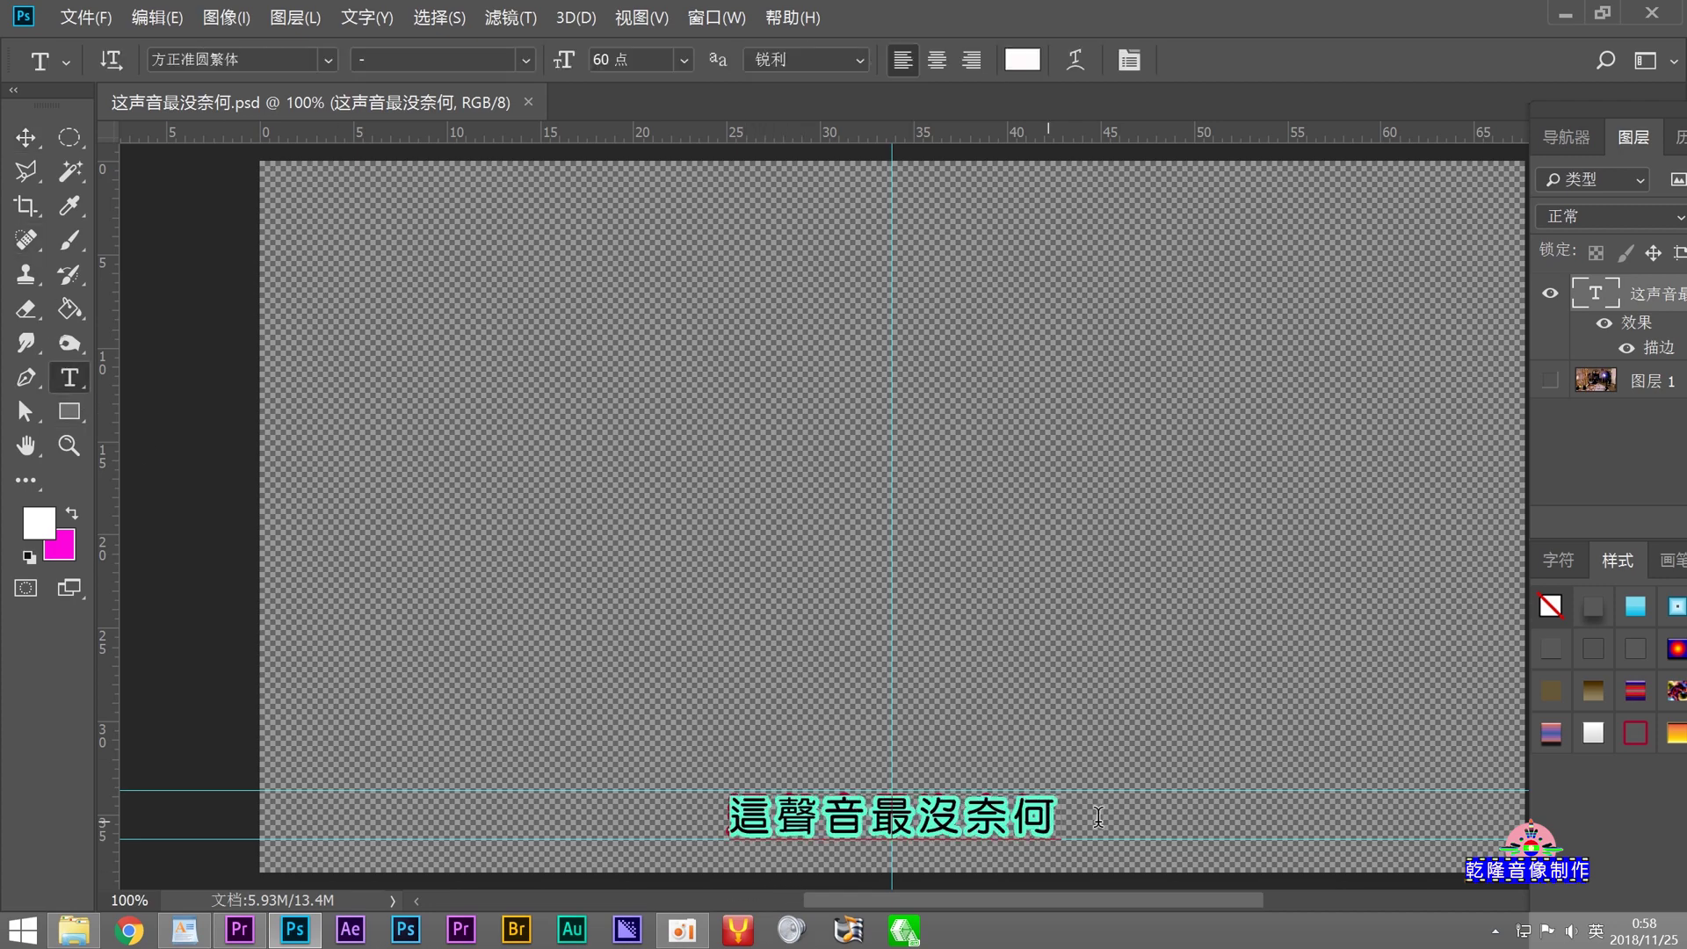
pyautogui.rightClick(776, 820)
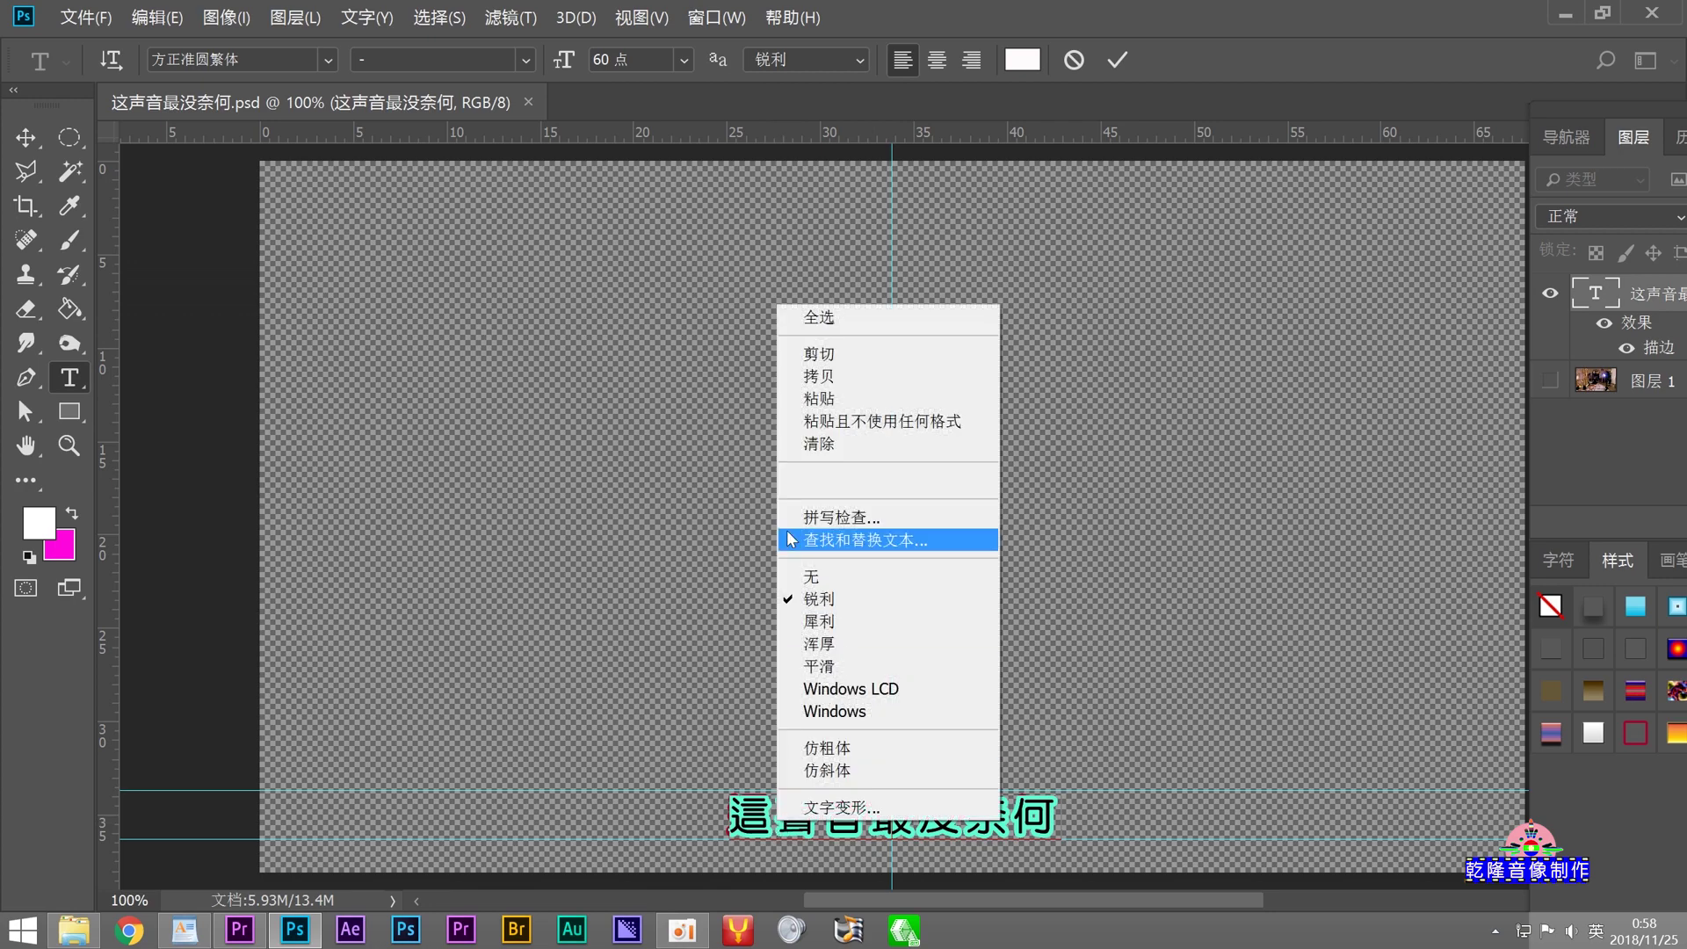
pyautogui.click(802, 399)
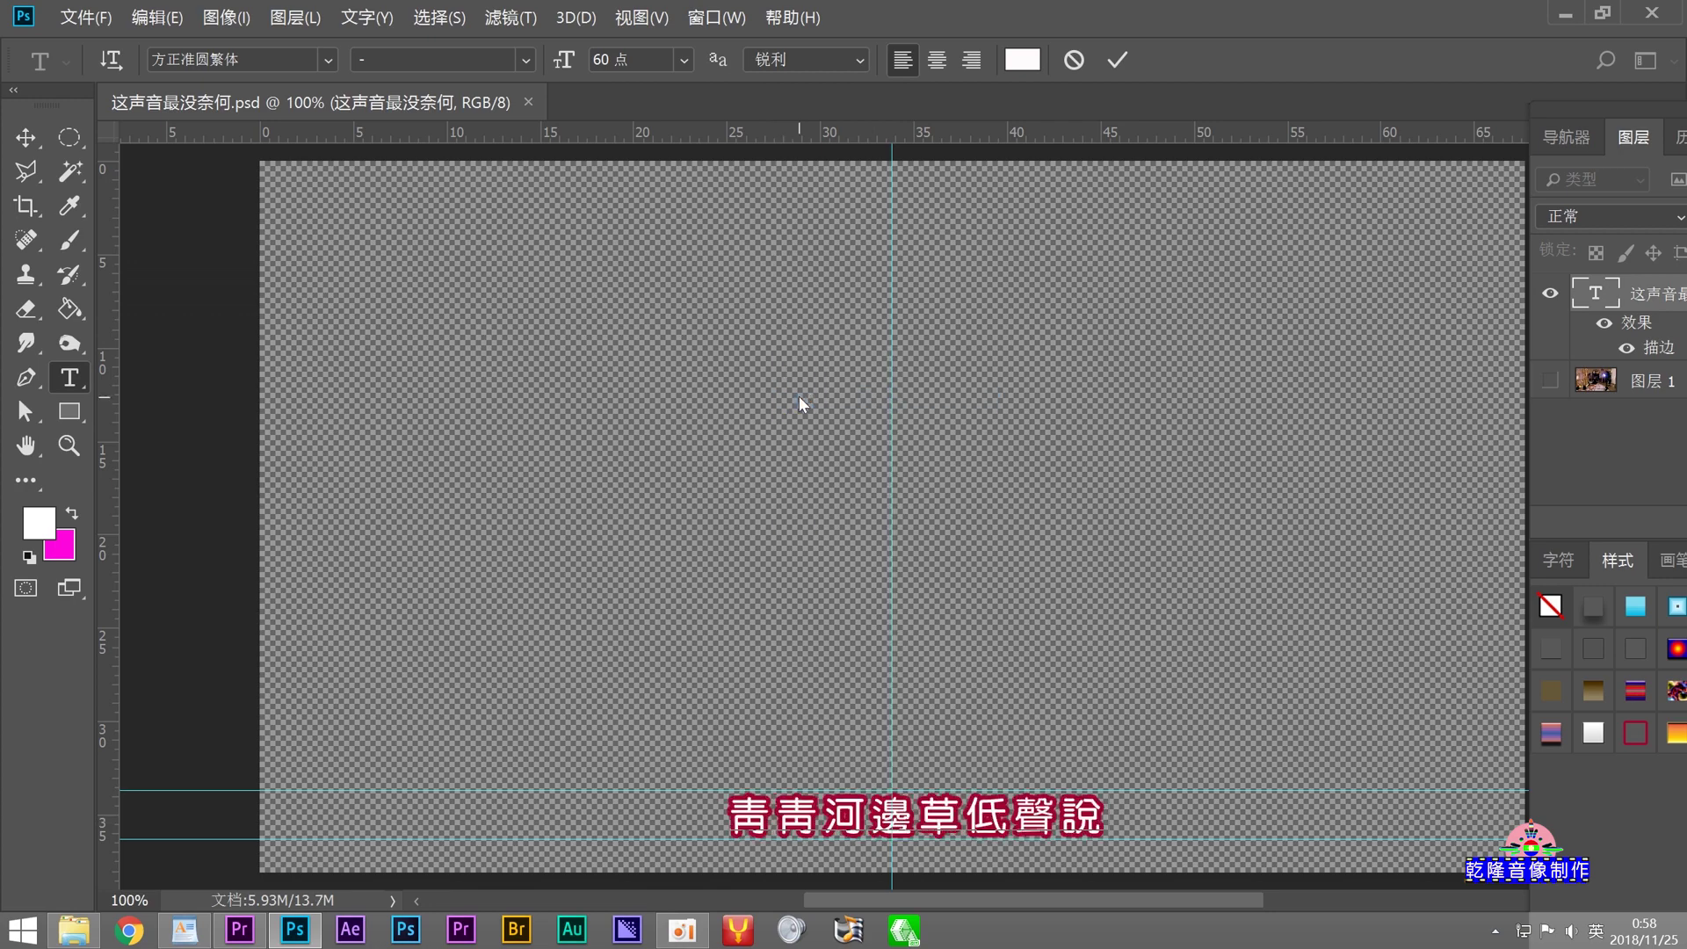
pyautogui.click(25, 138)
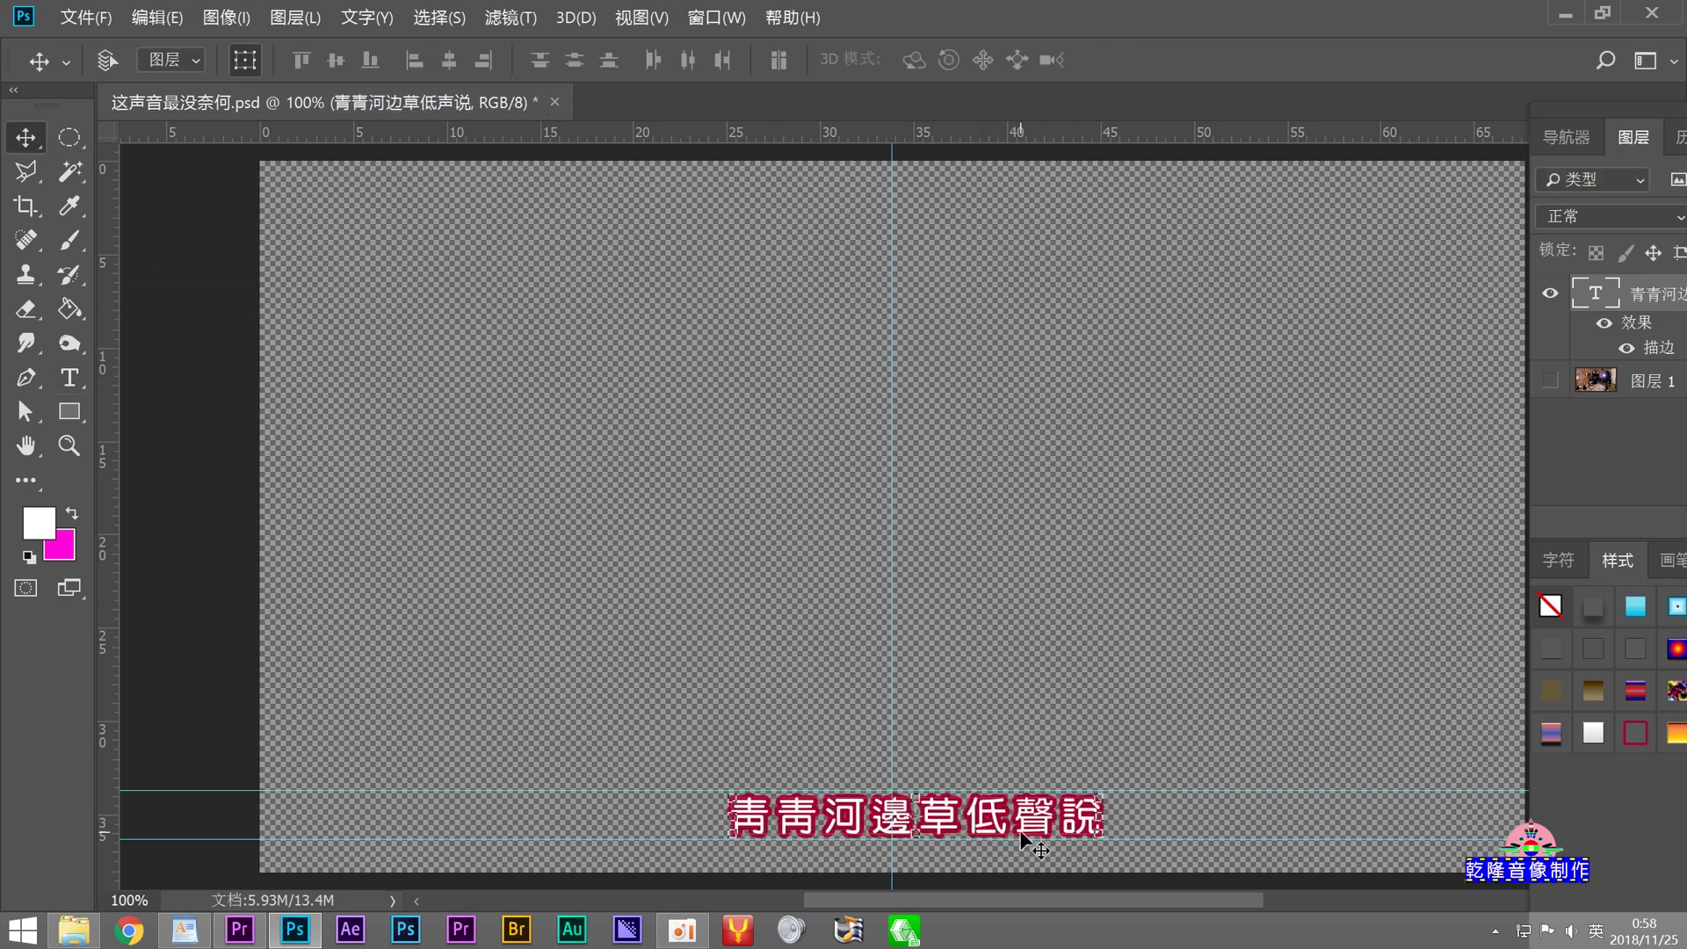
pyautogui.moveTo(1021, 818); pyautogui.dragTo(991, 820)
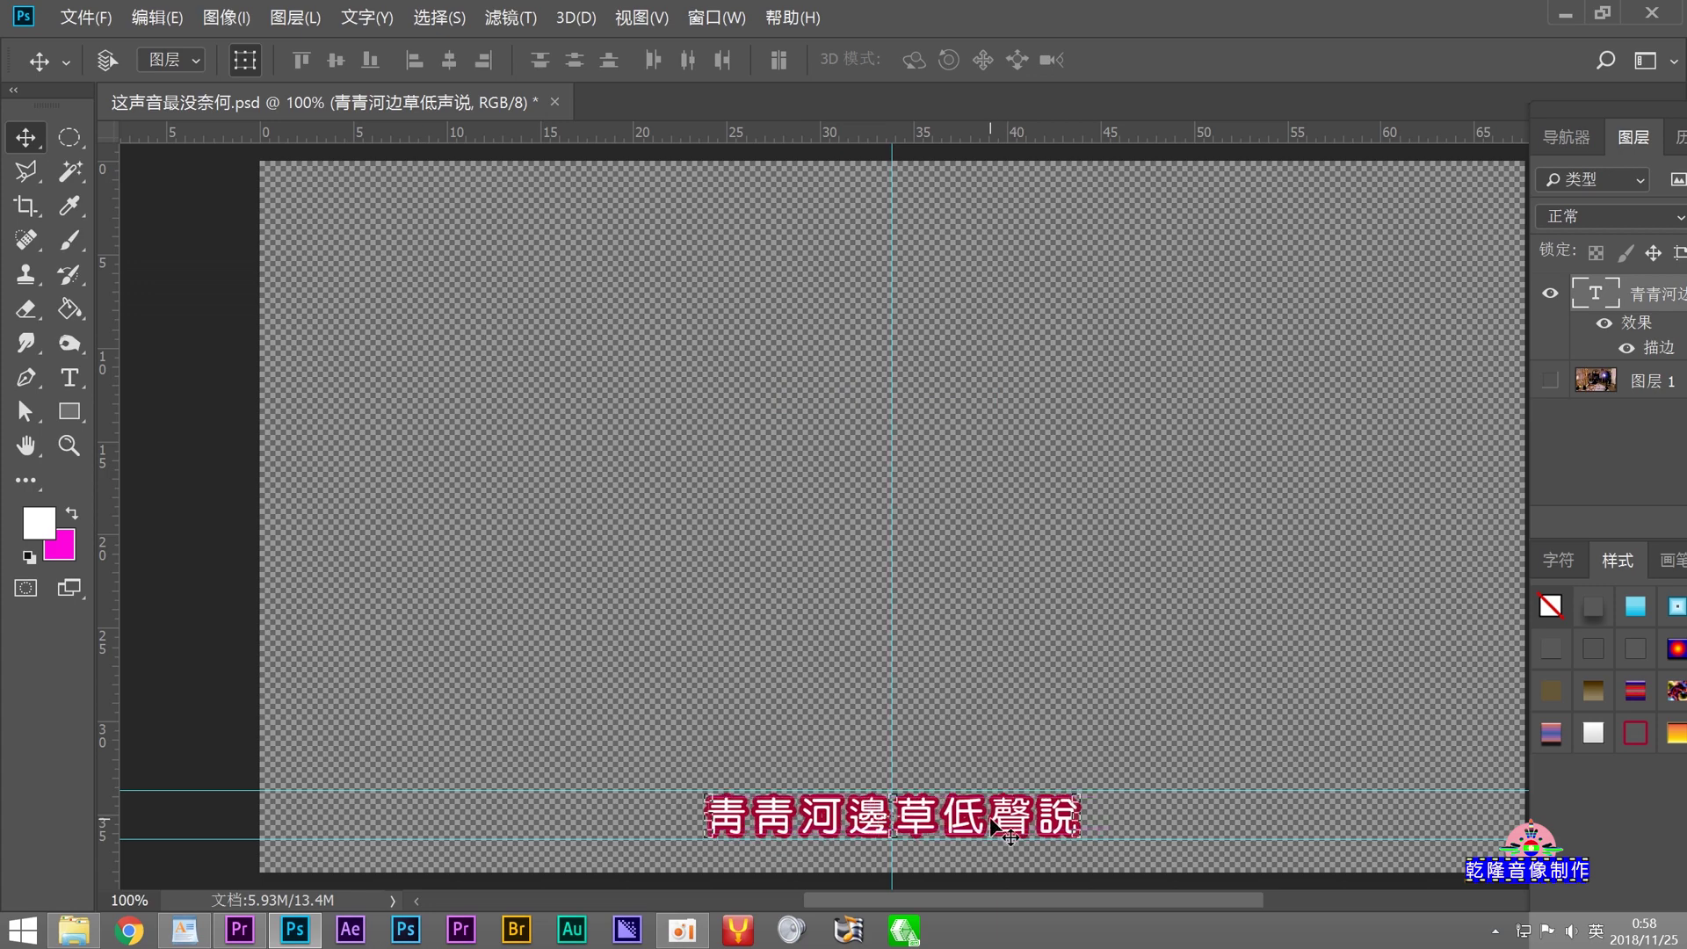
# Step: Save the subtitle as 青青河边草低声说.psd
pyautogui.click(85, 17)
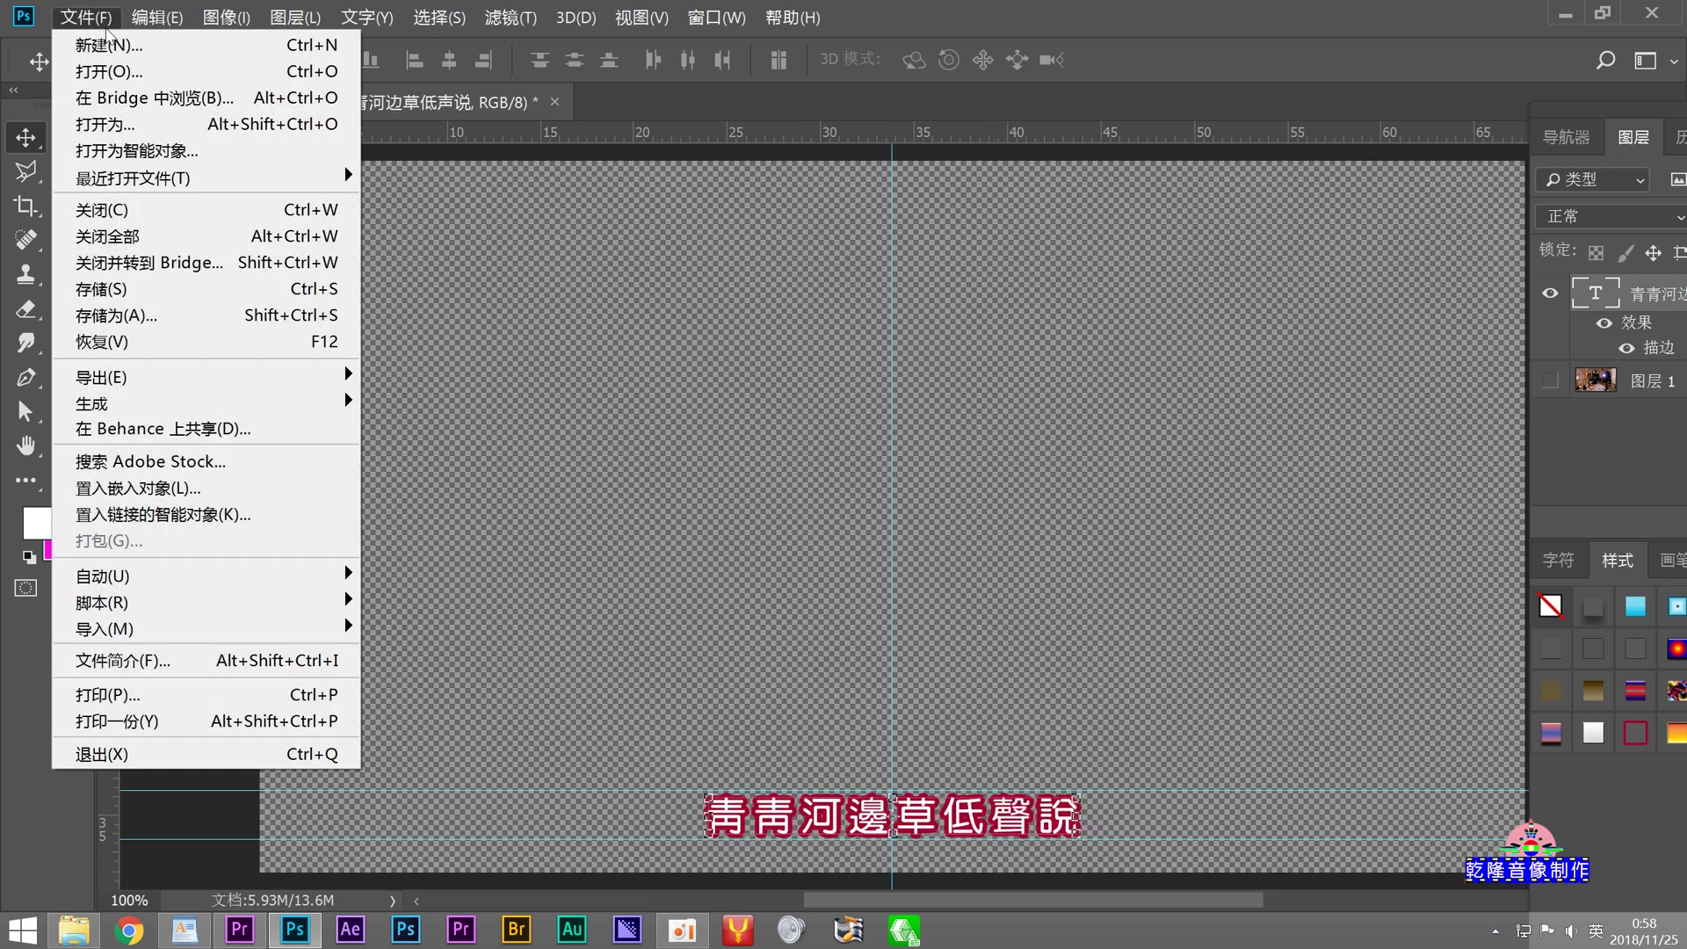
pyautogui.click(136, 318)
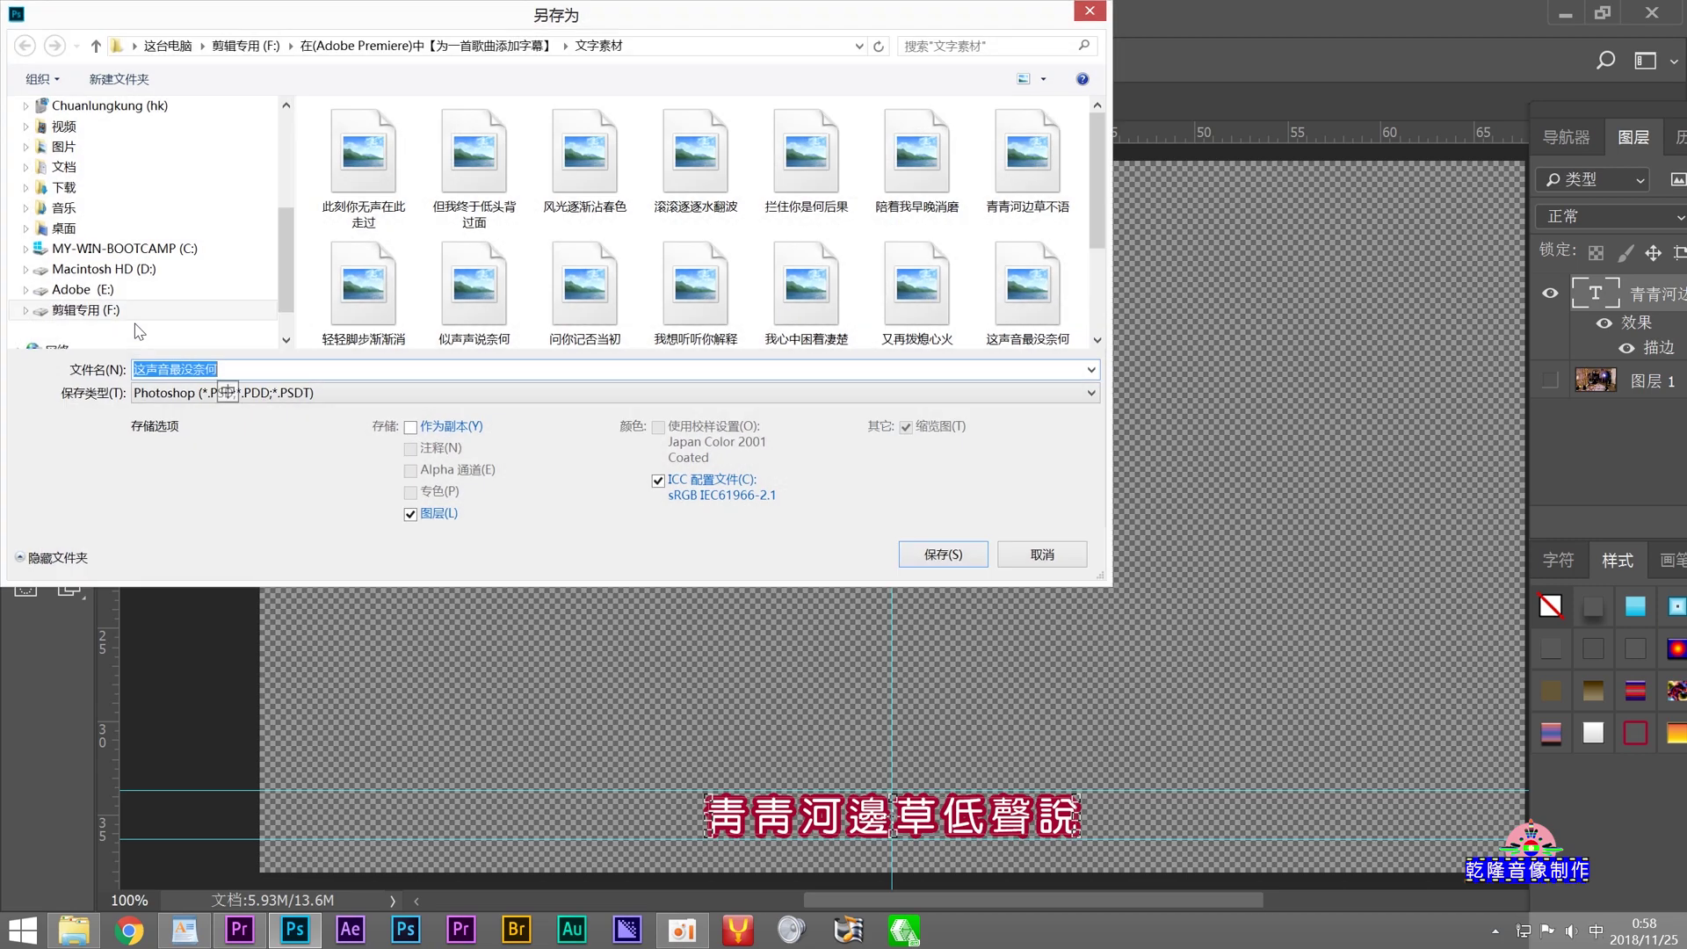
pyautogui.rightClick(164, 368)
pyautogui.click(210, 442)
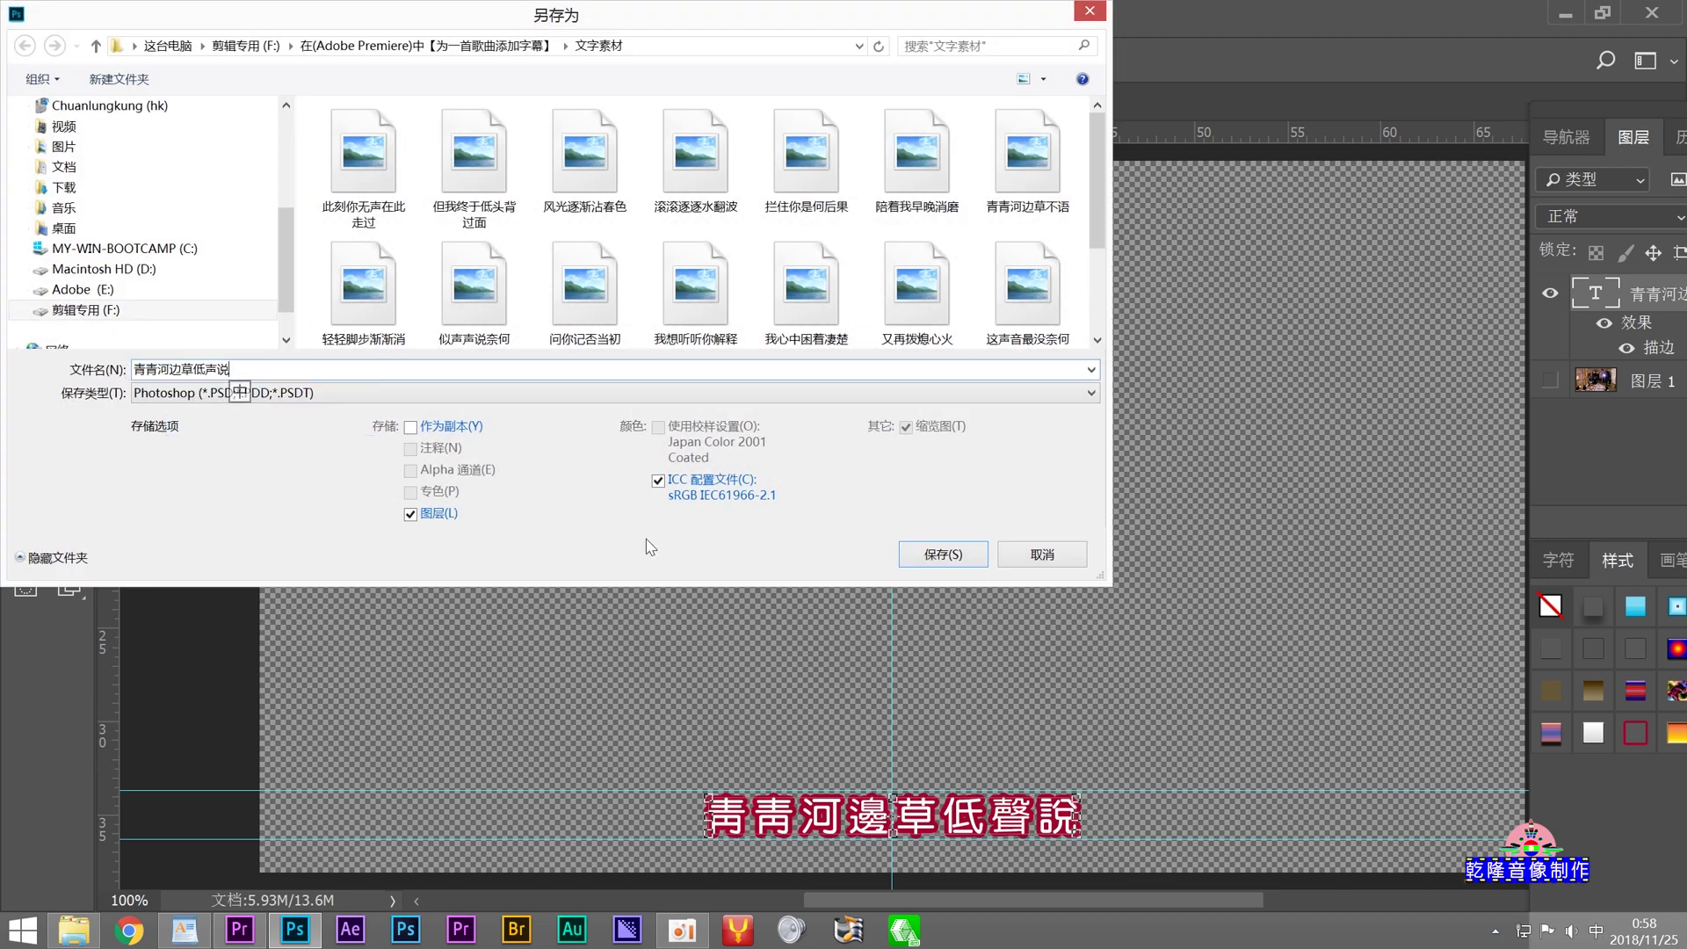
pyautogui.click(956, 562)
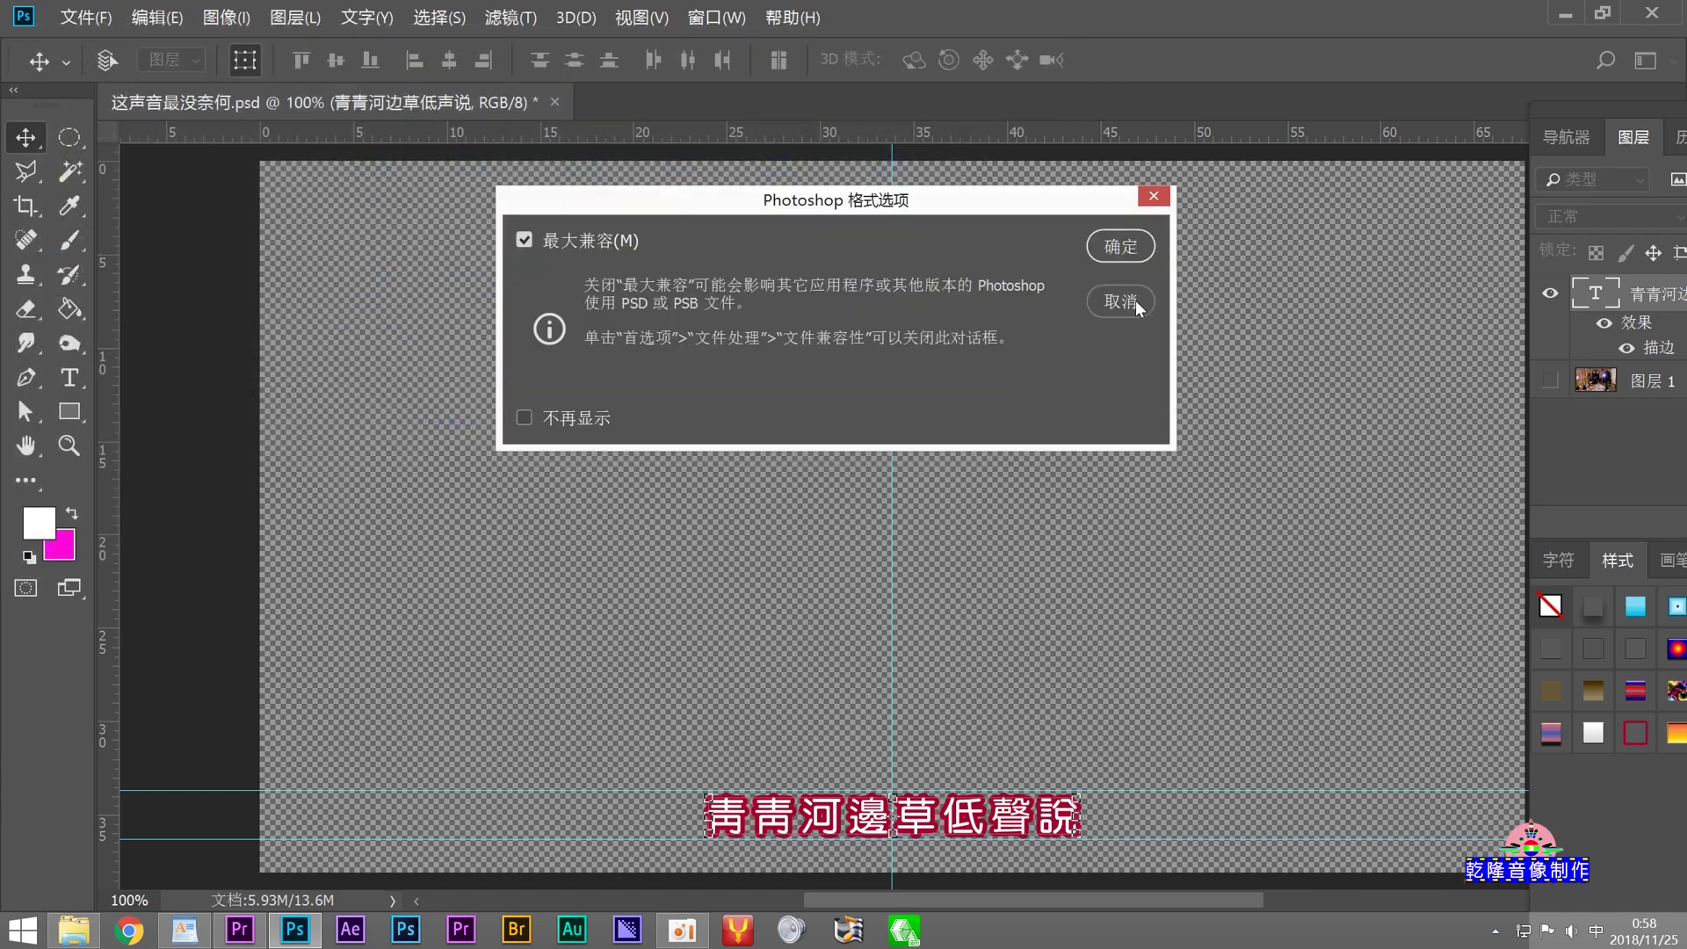
pyautogui.click(1120, 249)
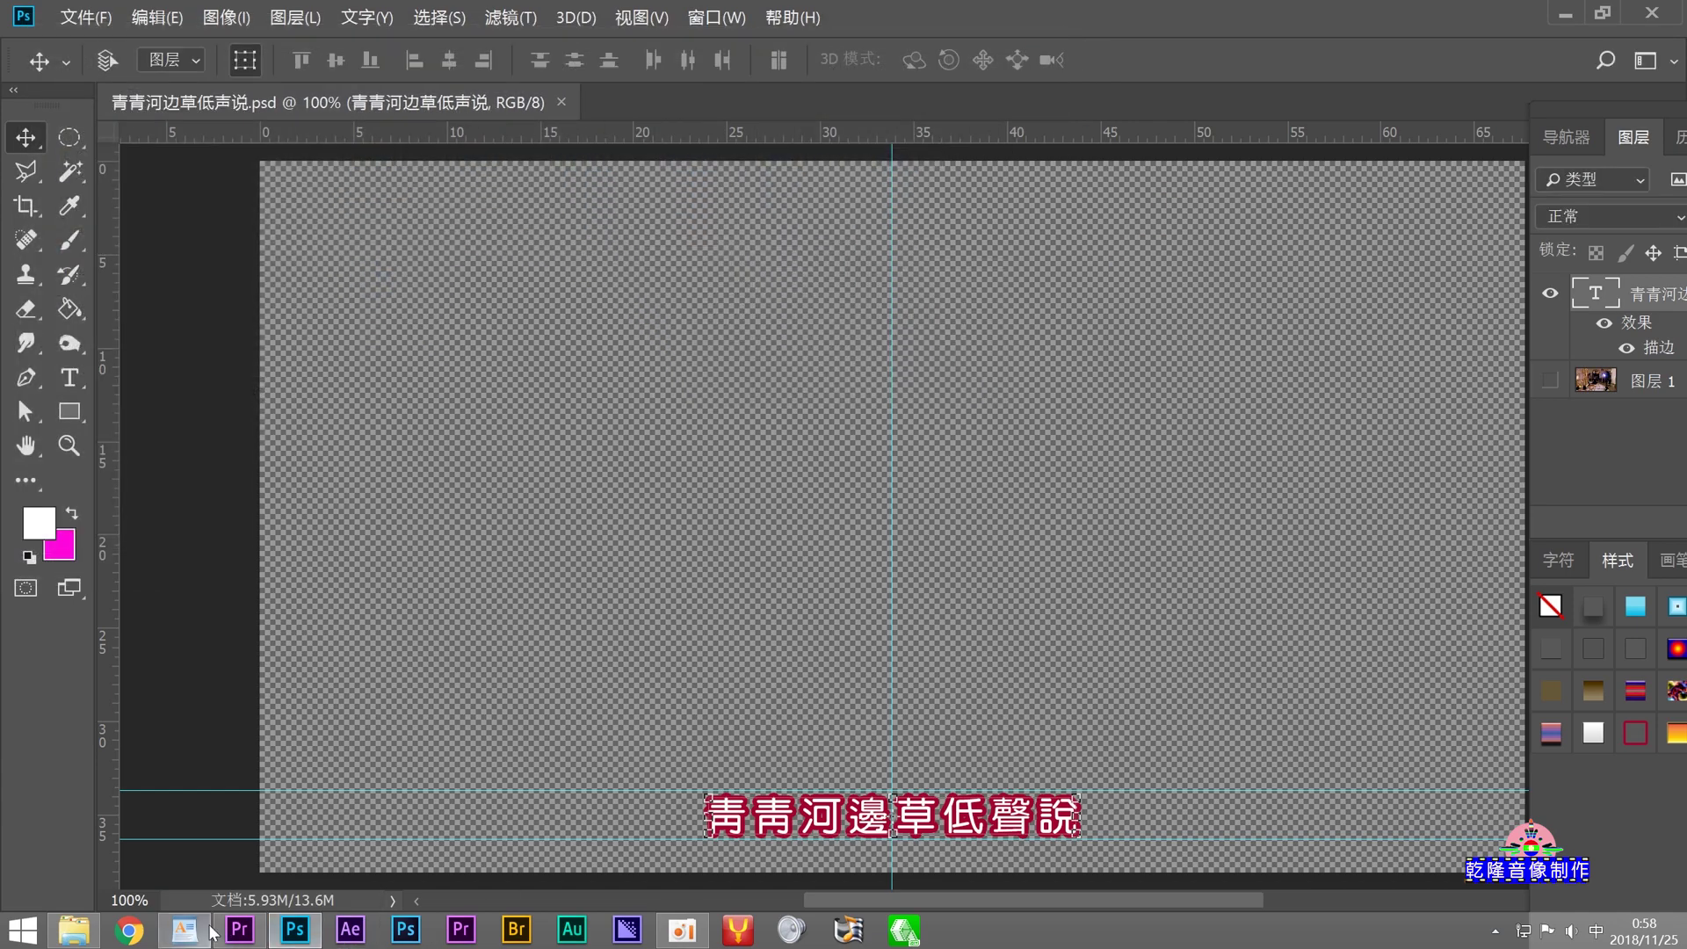
pyautogui.click(239, 930)
# Step: Place 青青河边草低声说.psd on V2 to the playhead, then mark 00;02;27;13–00;02;33;10
pyautogui.moveTo(437, 297); pyautogui.dragTo(463, 729)
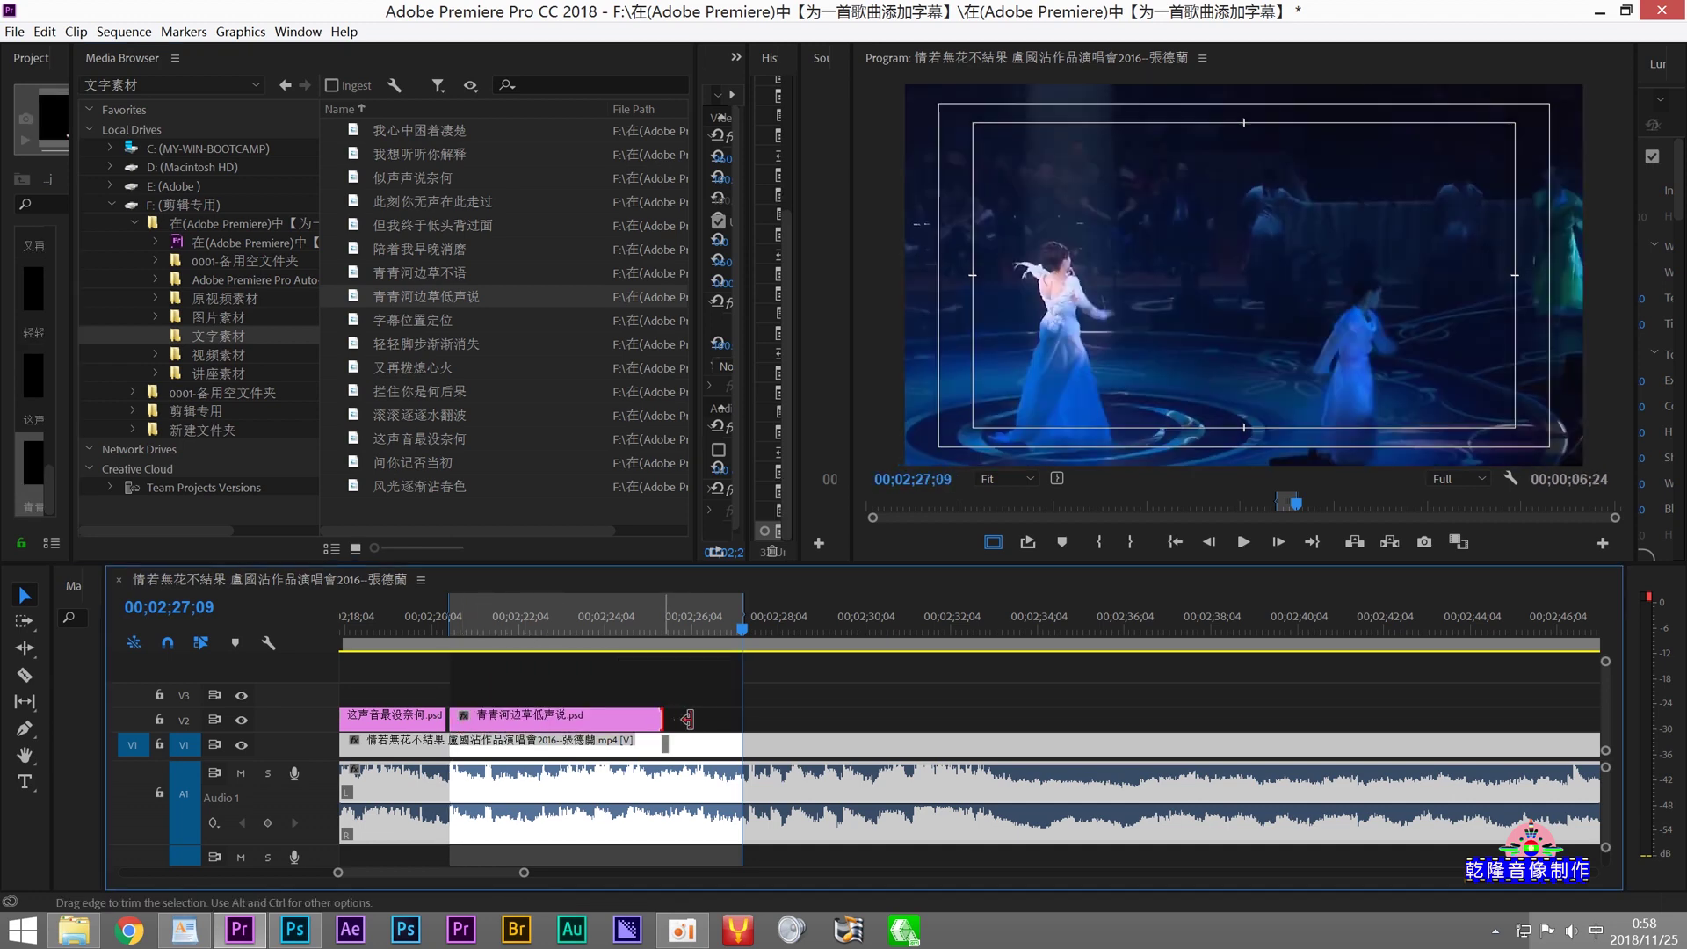
pyautogui.moveTo(681, 719); pyautogui.dragTo(742, 719)
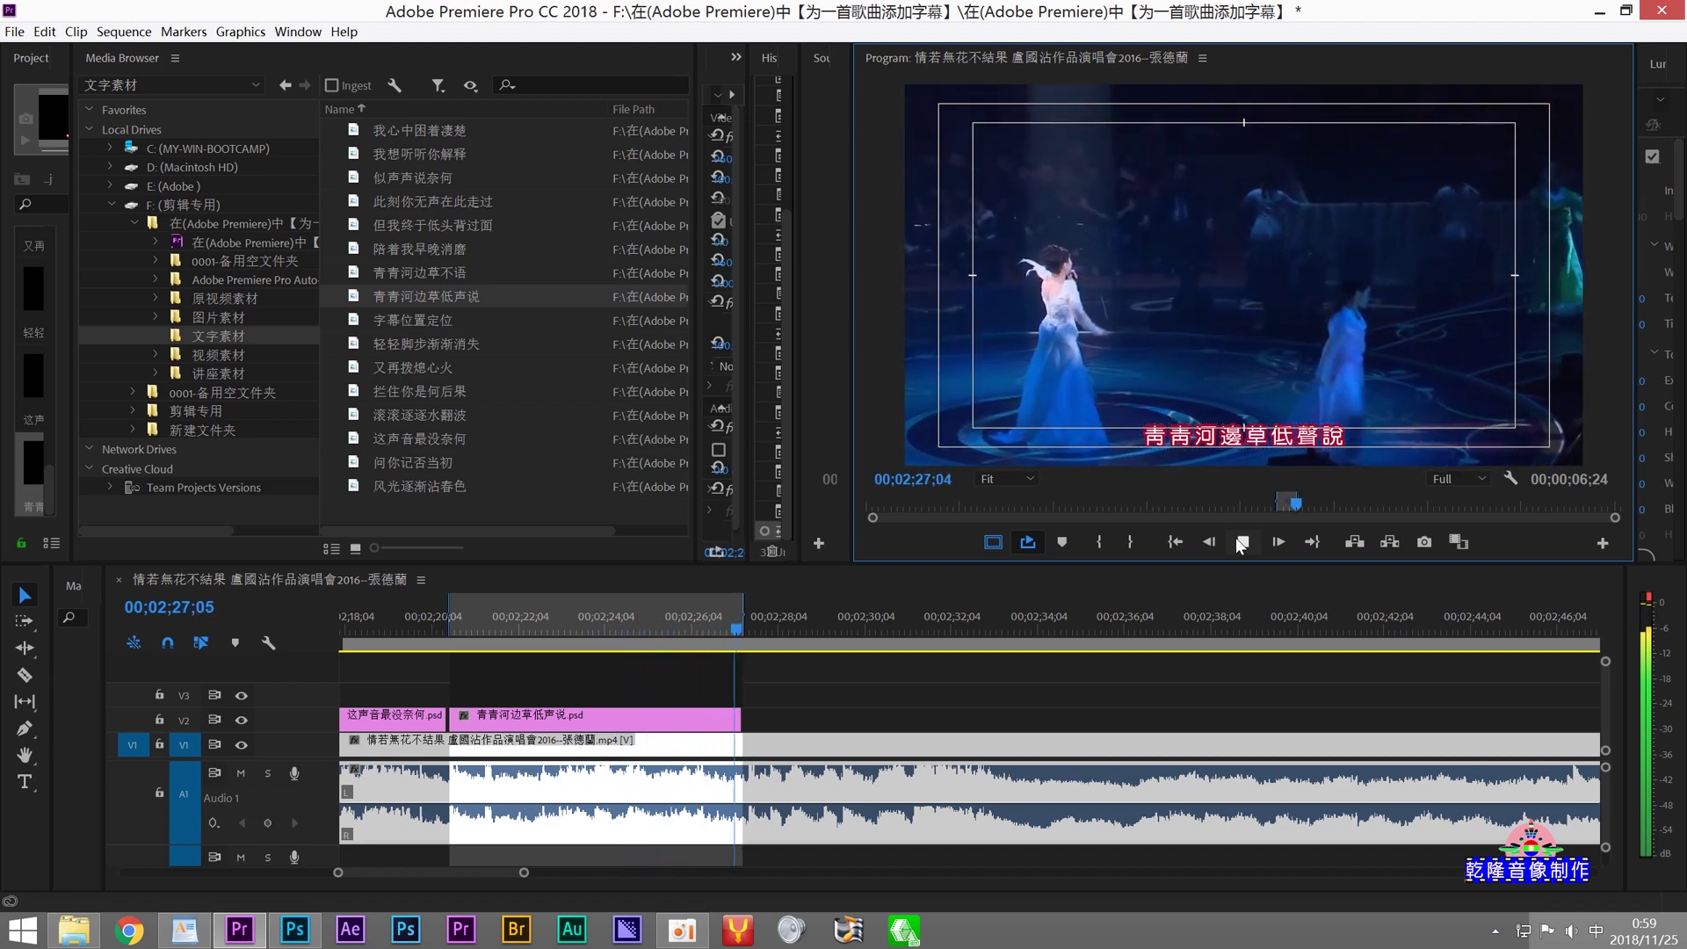
pyautogui.click(1235, 537)
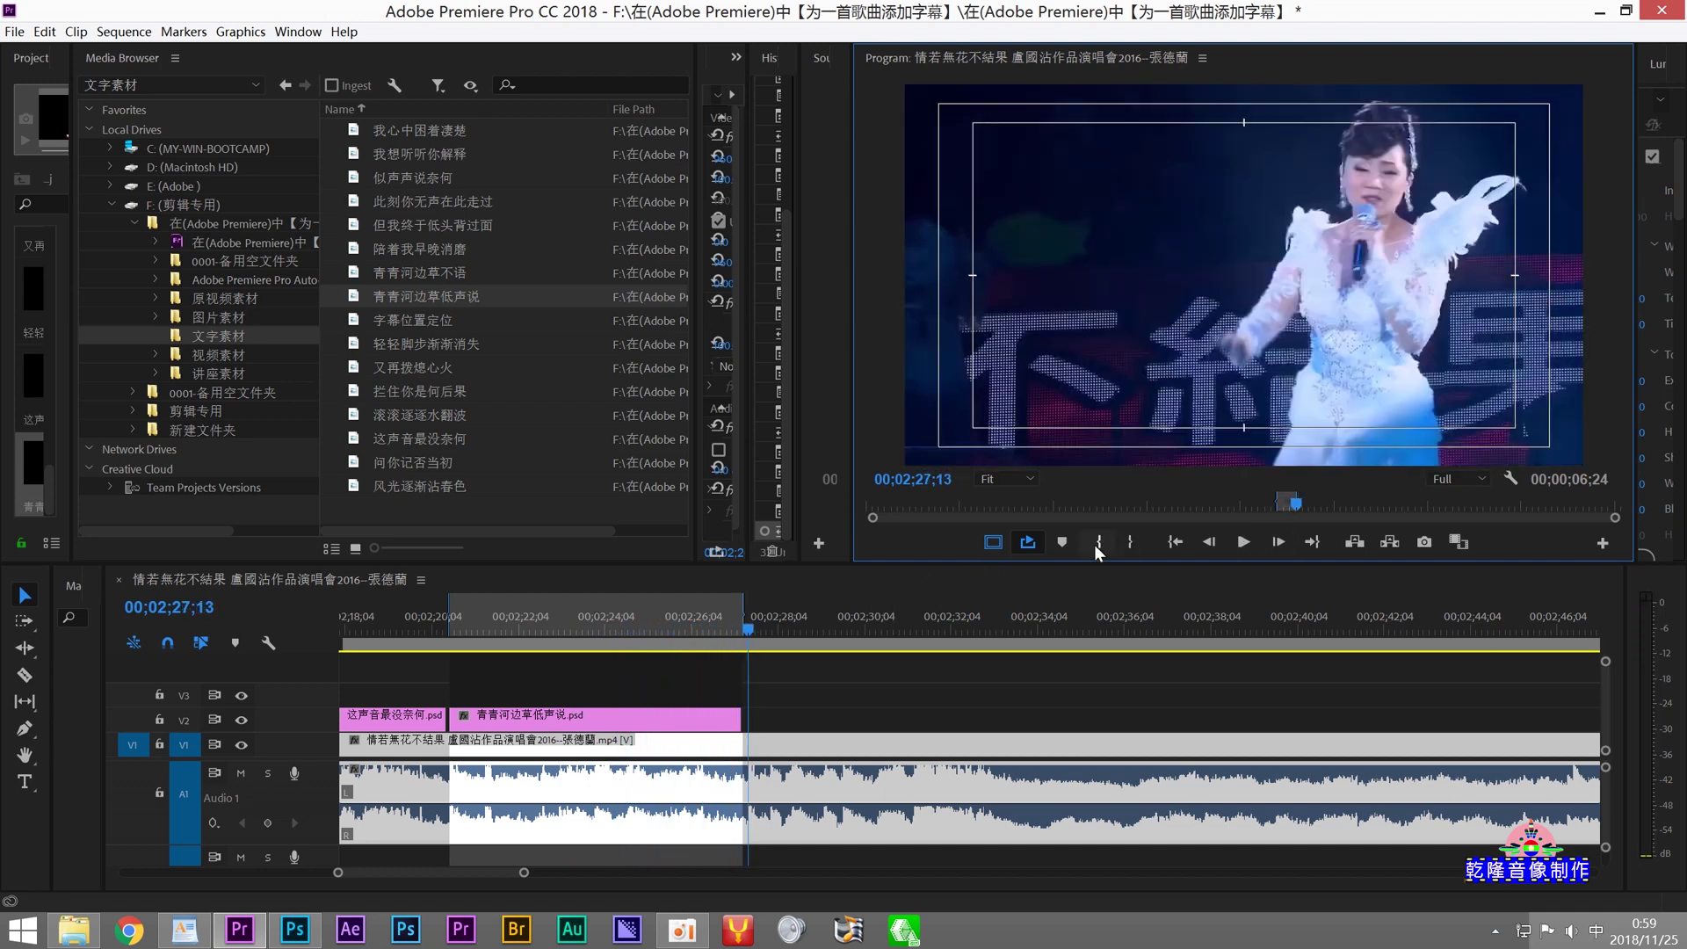
pyautogui.click(1096, 544)
pyautogui.click(1242, 542)
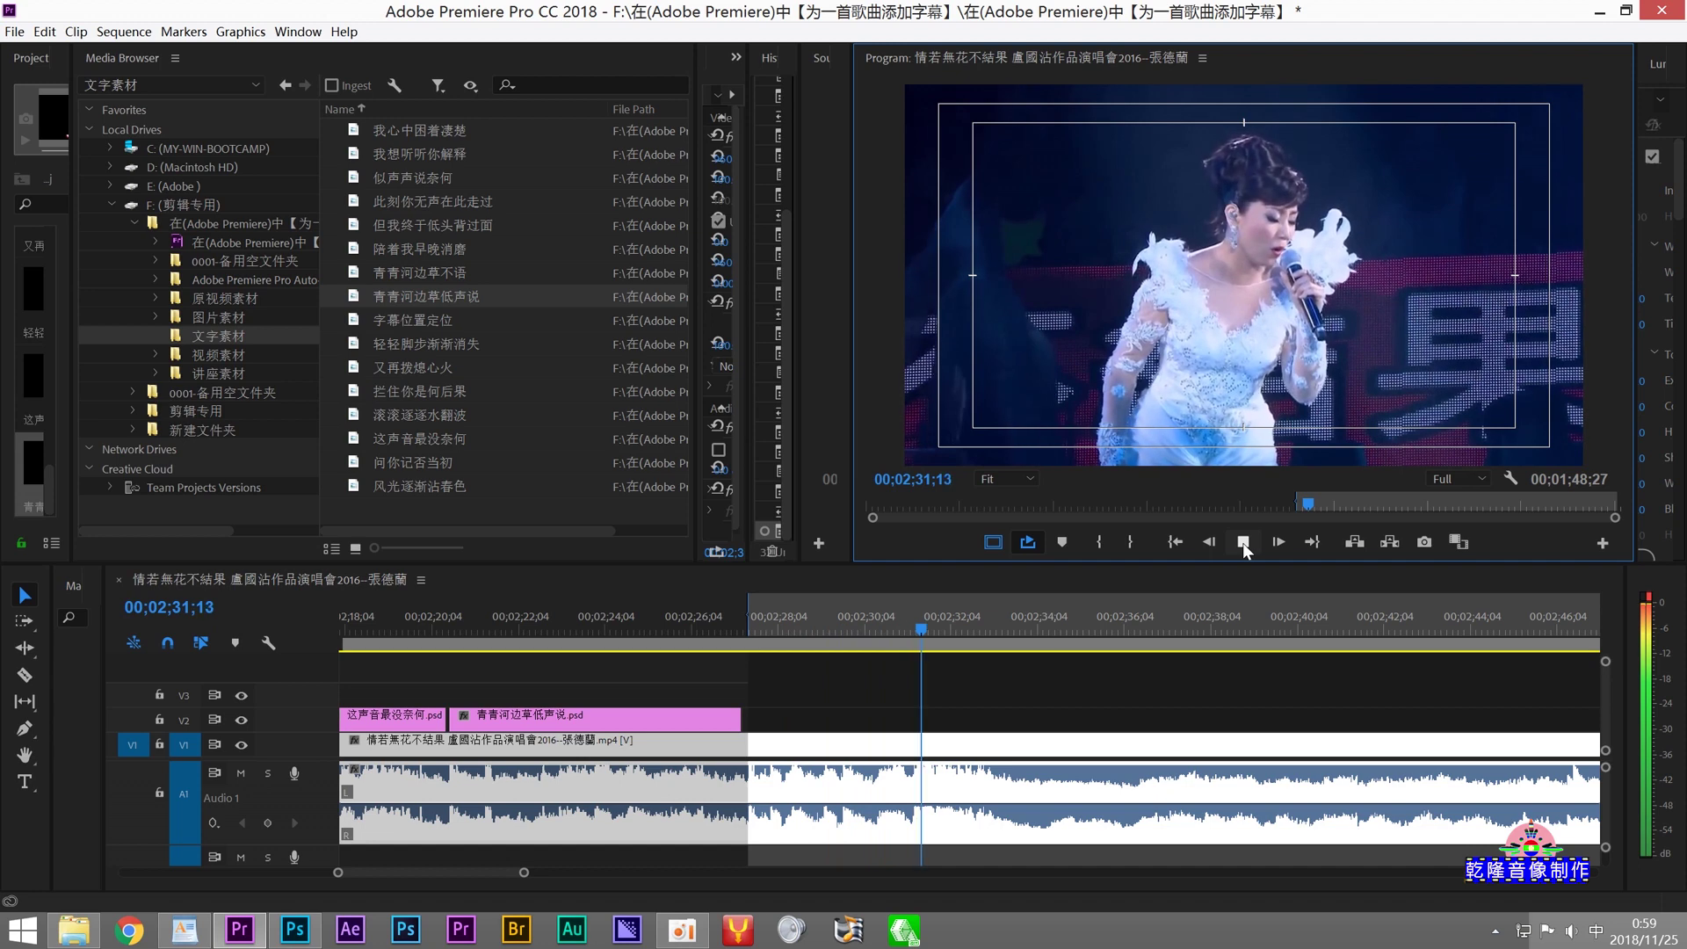
pyautogui.click(1242, 541)
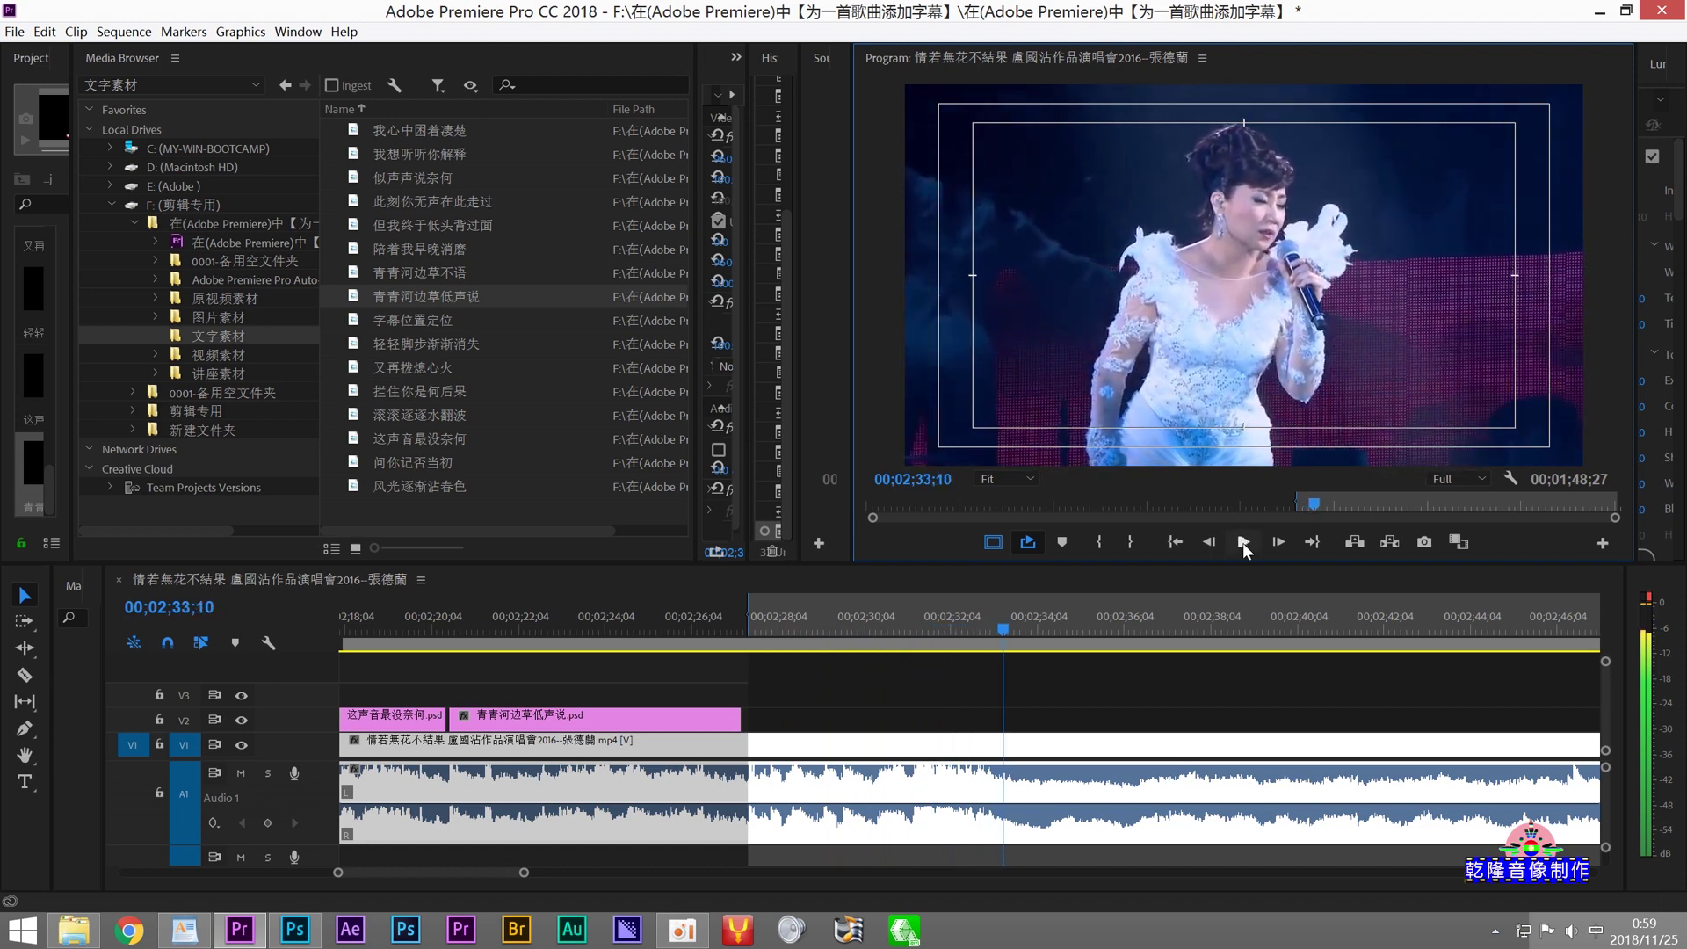
pyautogui.click(1133, 541)
# Step: Copy the lyric line 情若無花不結果 from WordPad
pyautogui.click(177, 934)
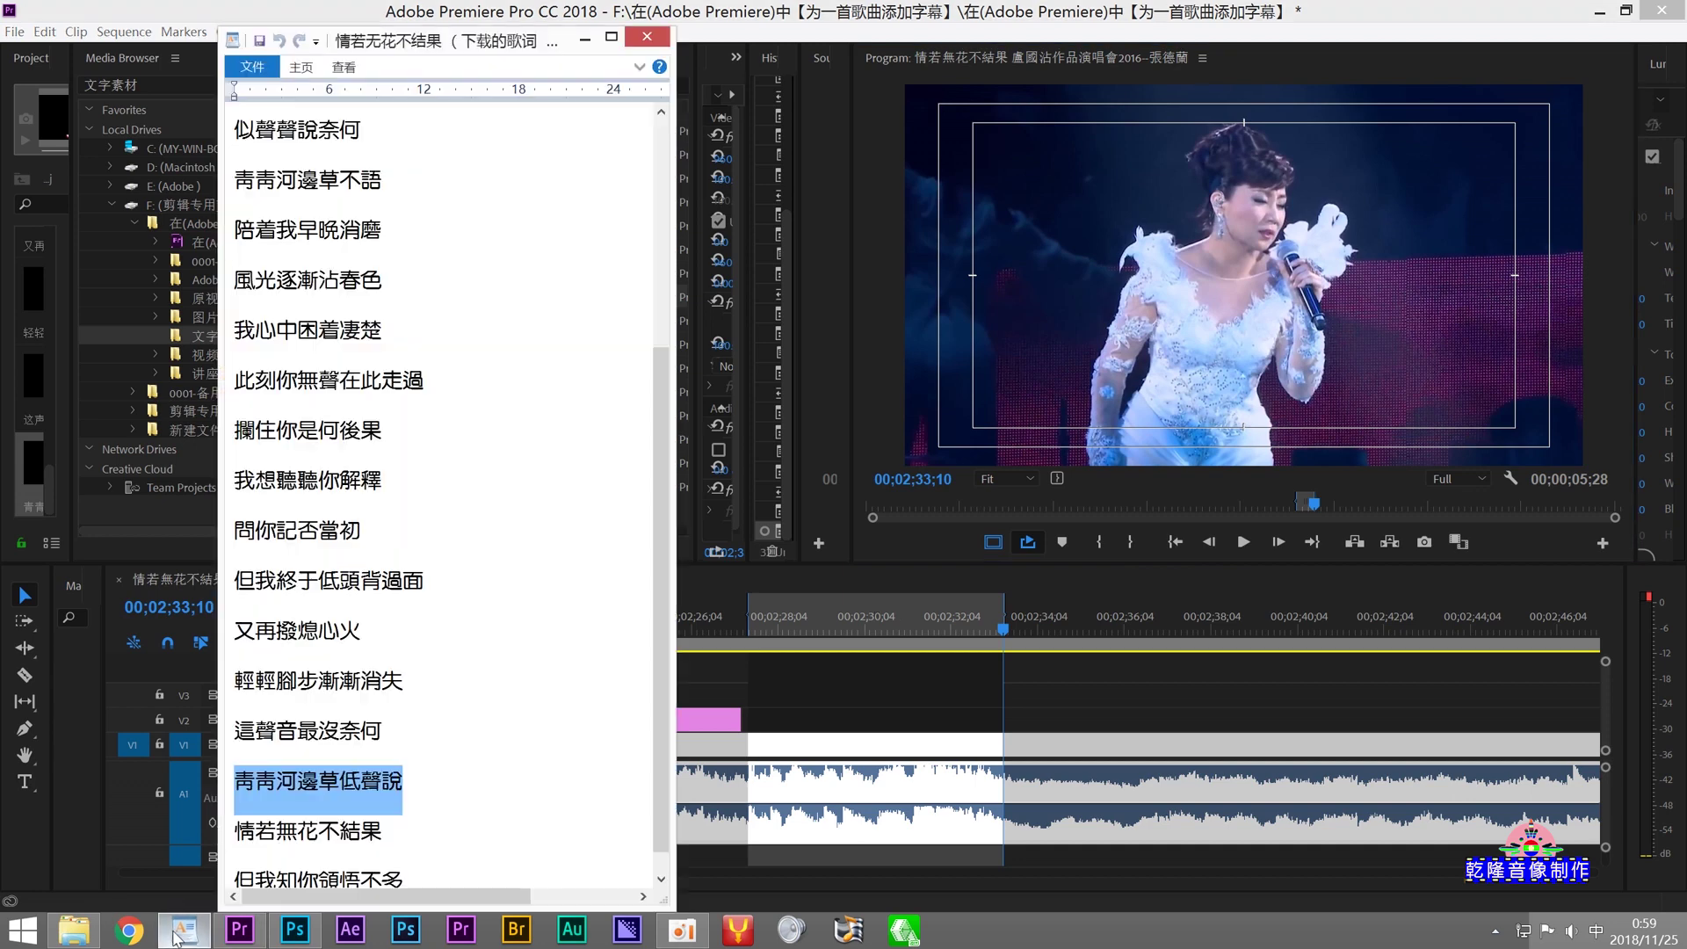
pyautogui.click(382, 831)
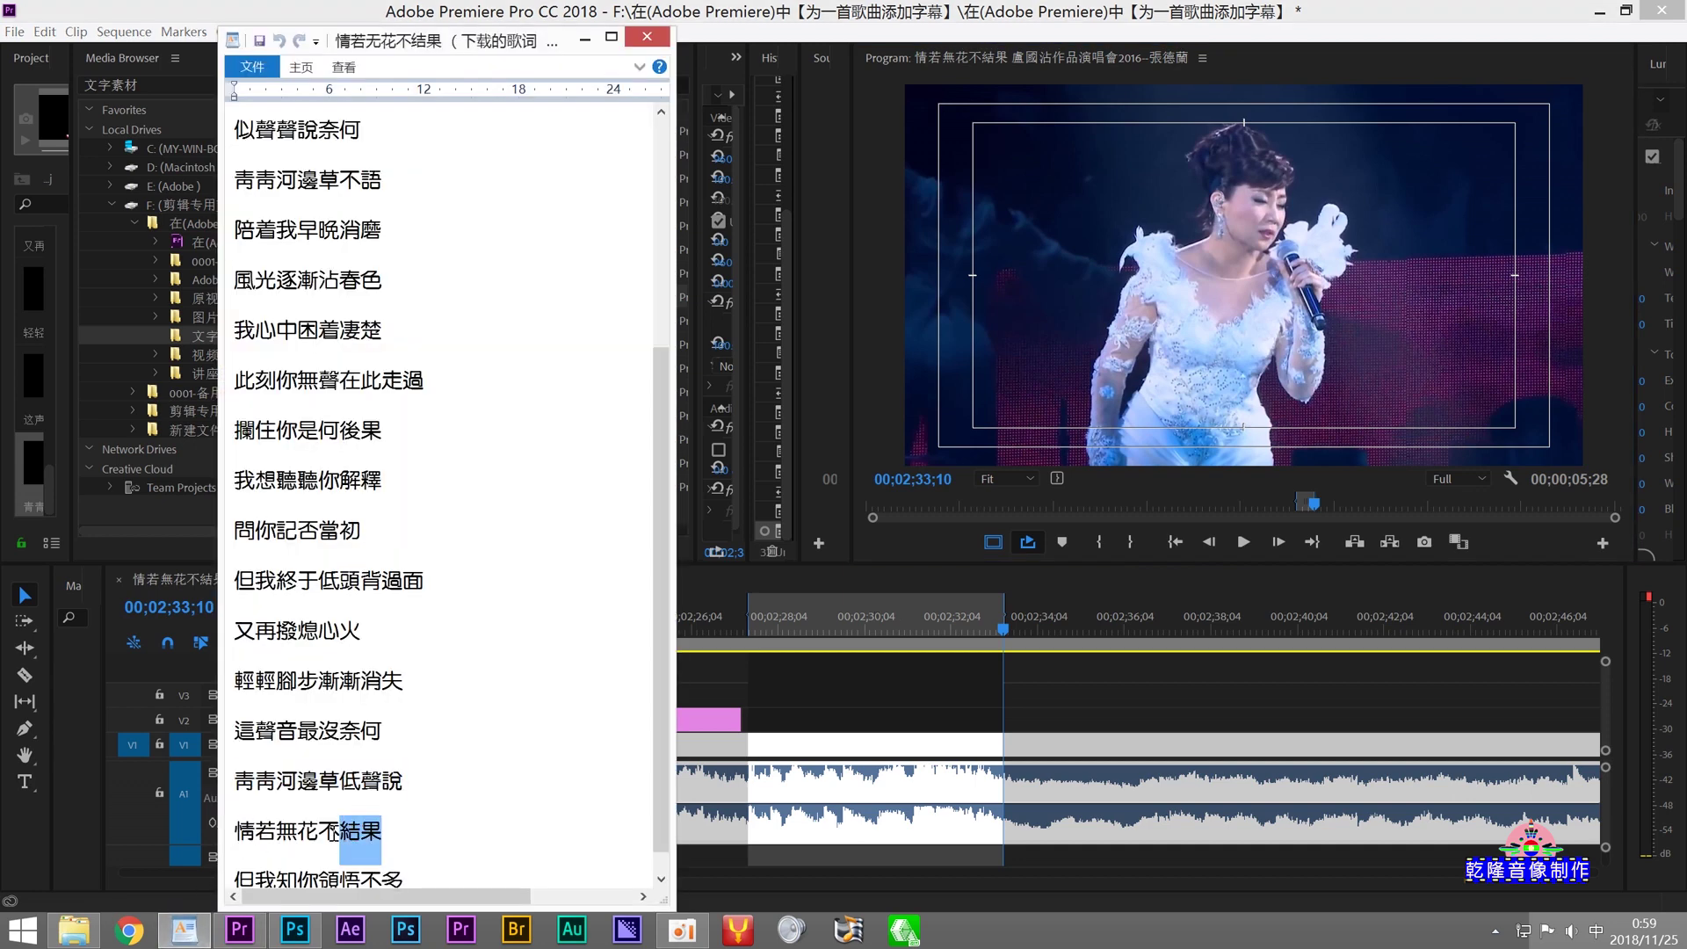
pyautogui.moveTo(341, 831); pyautogui.dragTo(235, 831)
pyautogui.rightClick(277, 843)
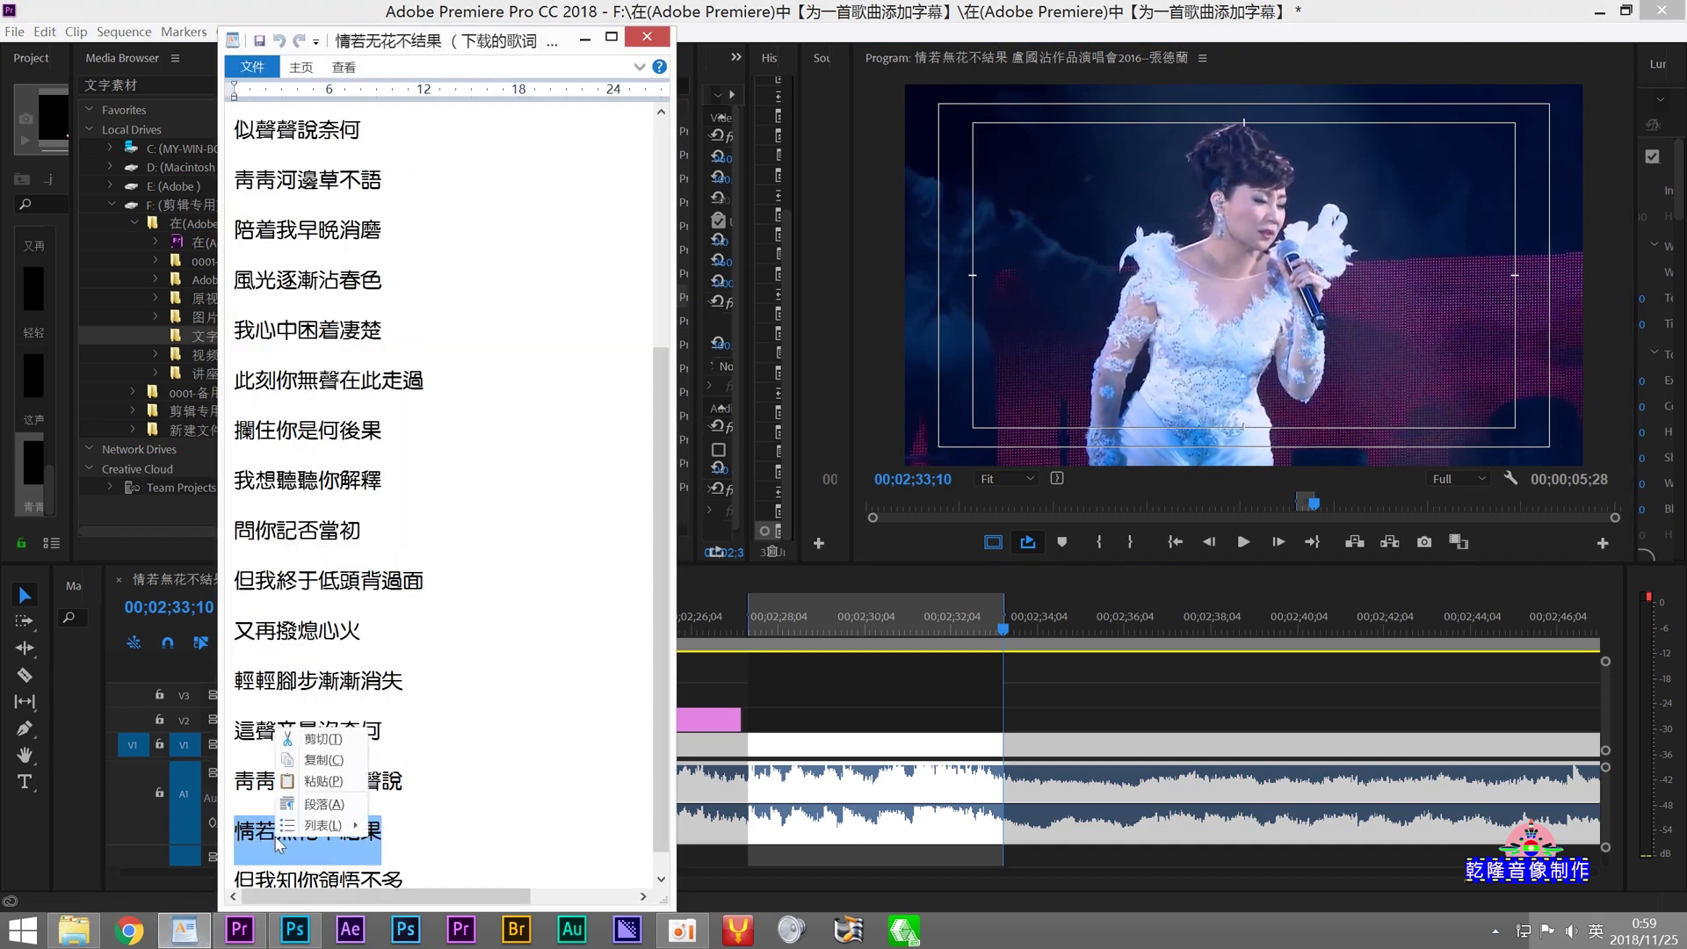
pyautogui.click(323, 759)
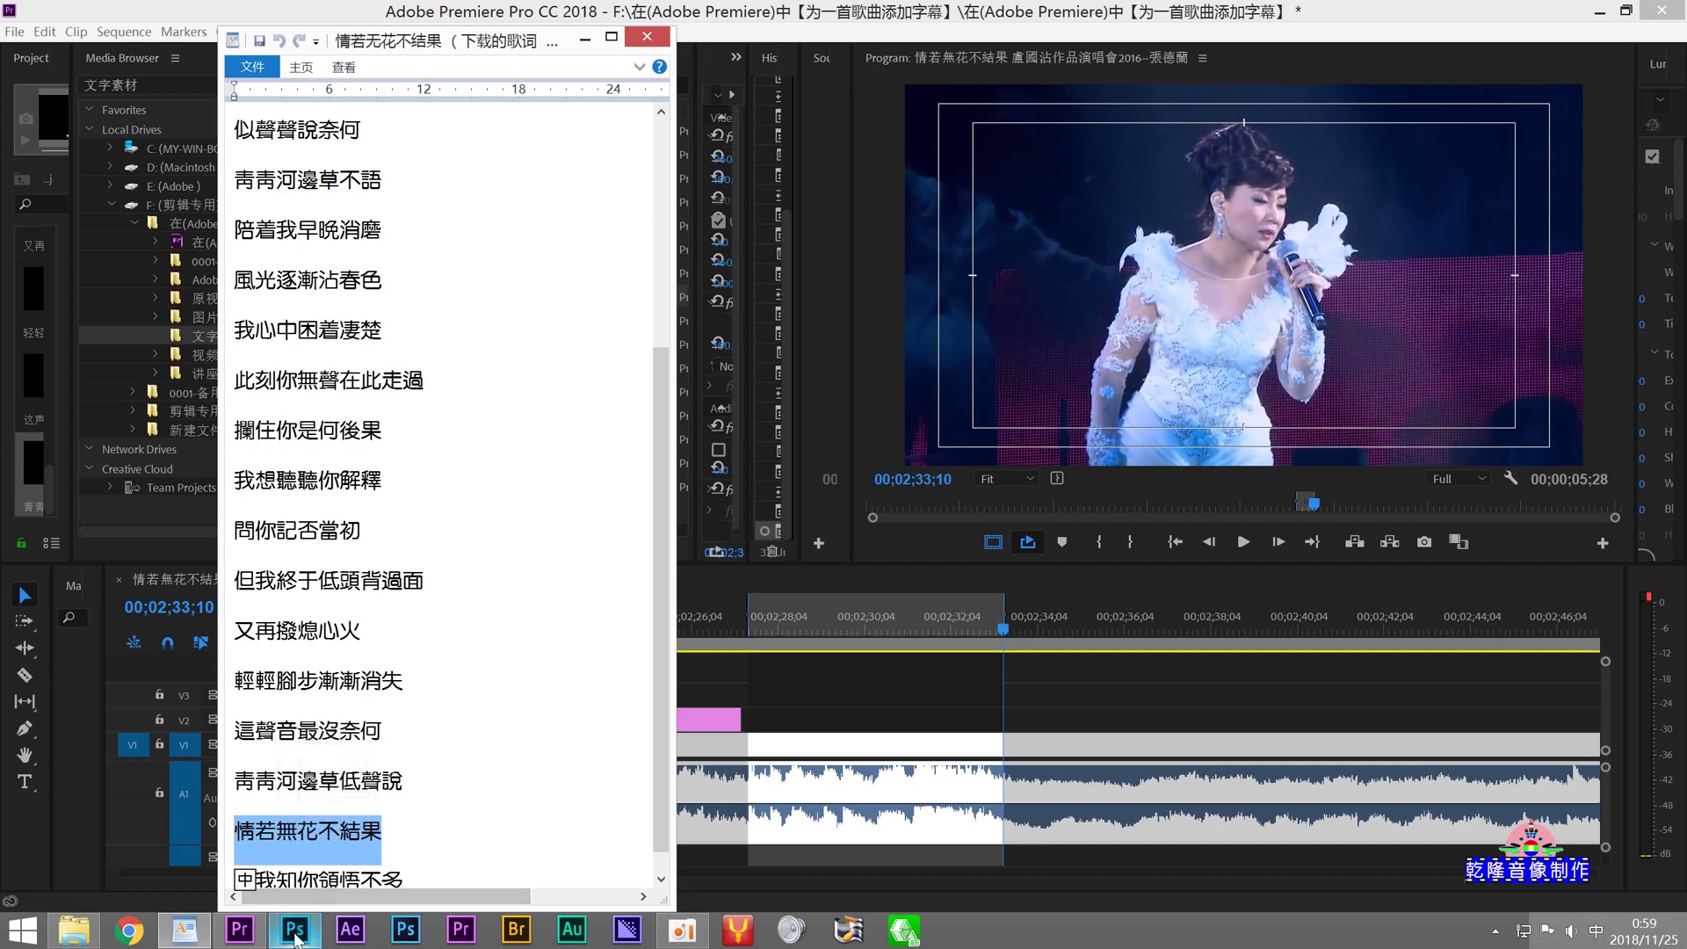
pyautogui.click(295, 931)
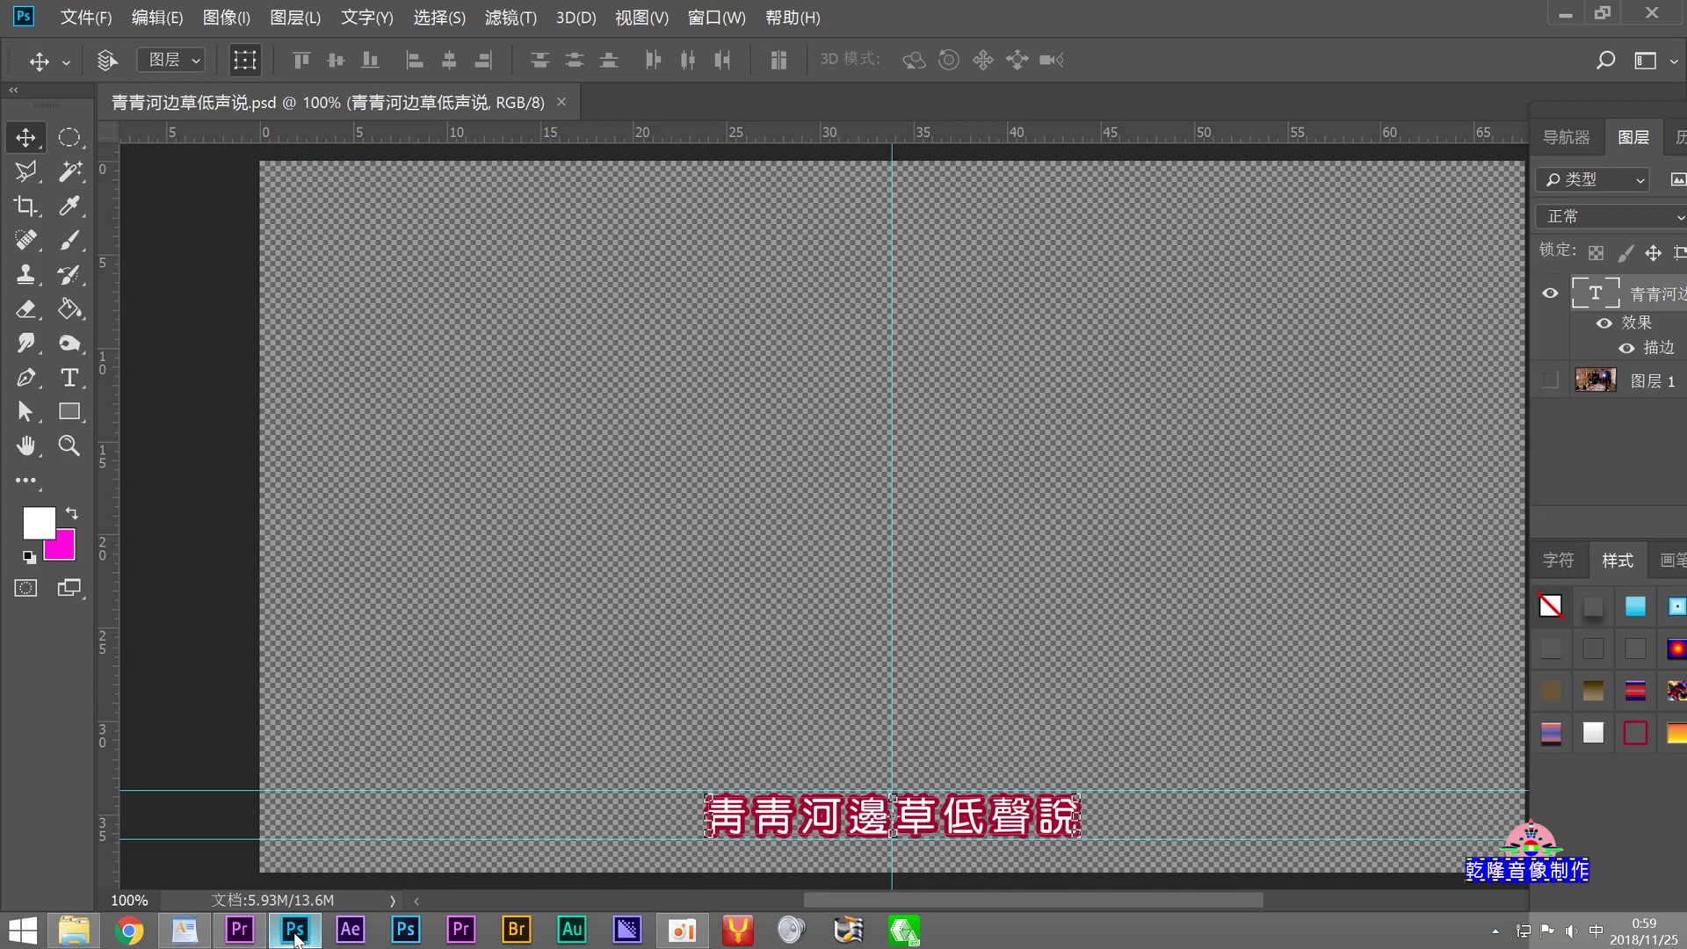
# Step: Replace the subtitle text with 情若無花不結果 and shift it slightly right
pyautogui.click(69, 378)
pyautogui.moveTo(722, 815); pyautogui.dragTo(1028, 810)
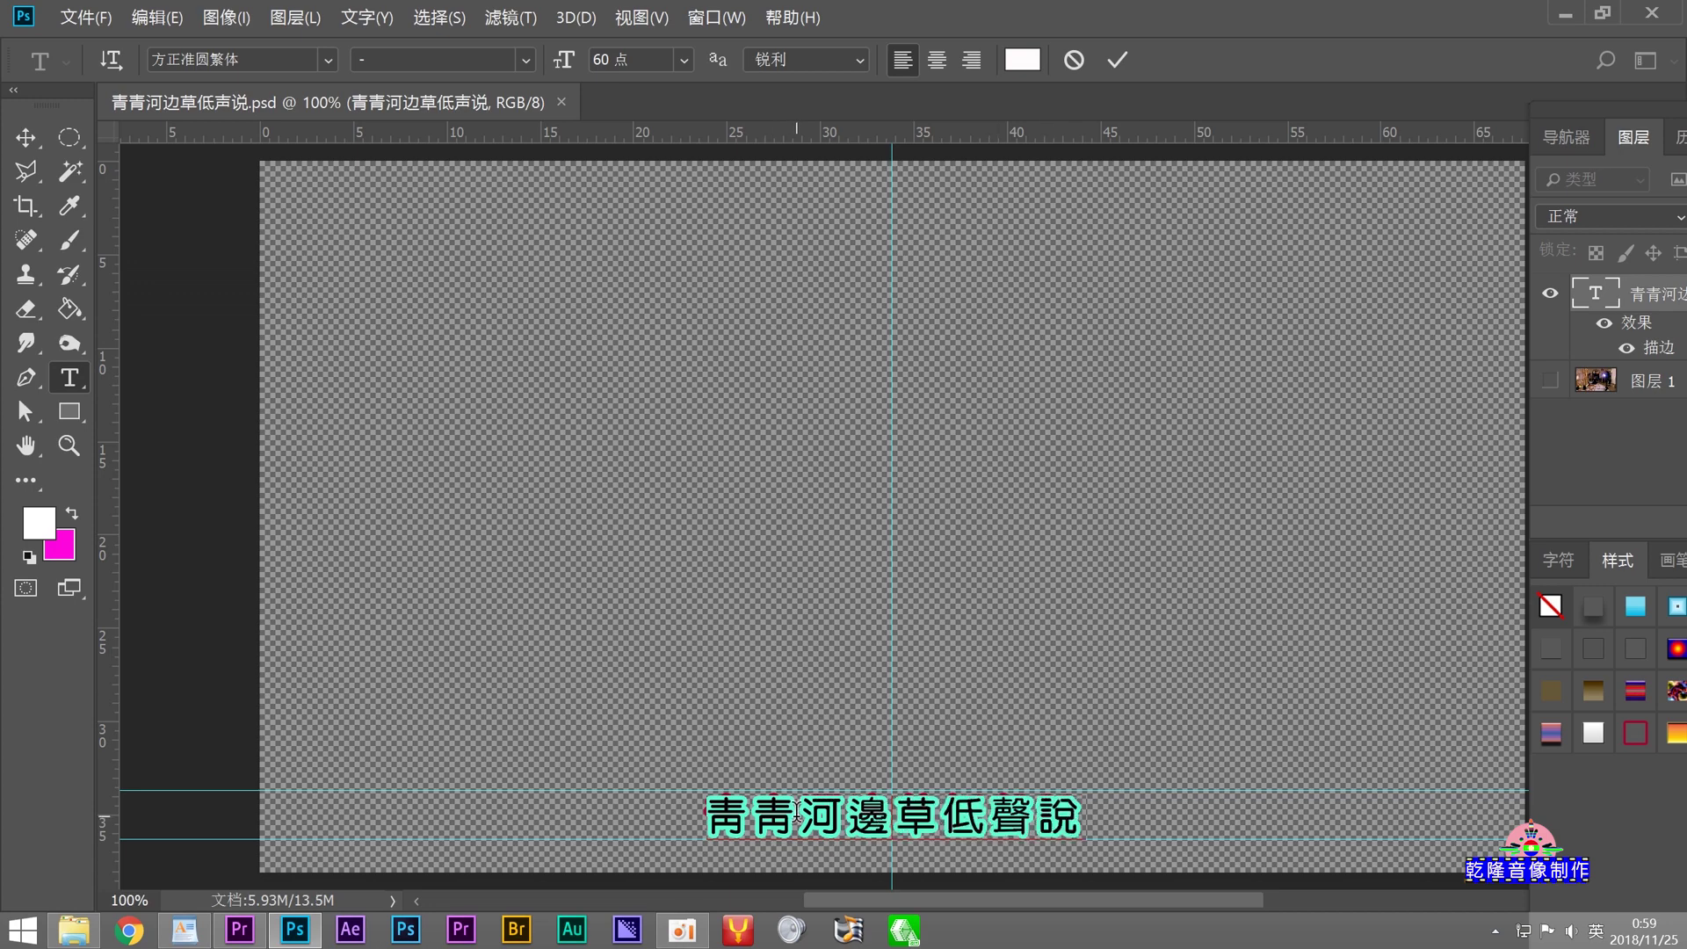
pyautogui.rightClick(796, 810)
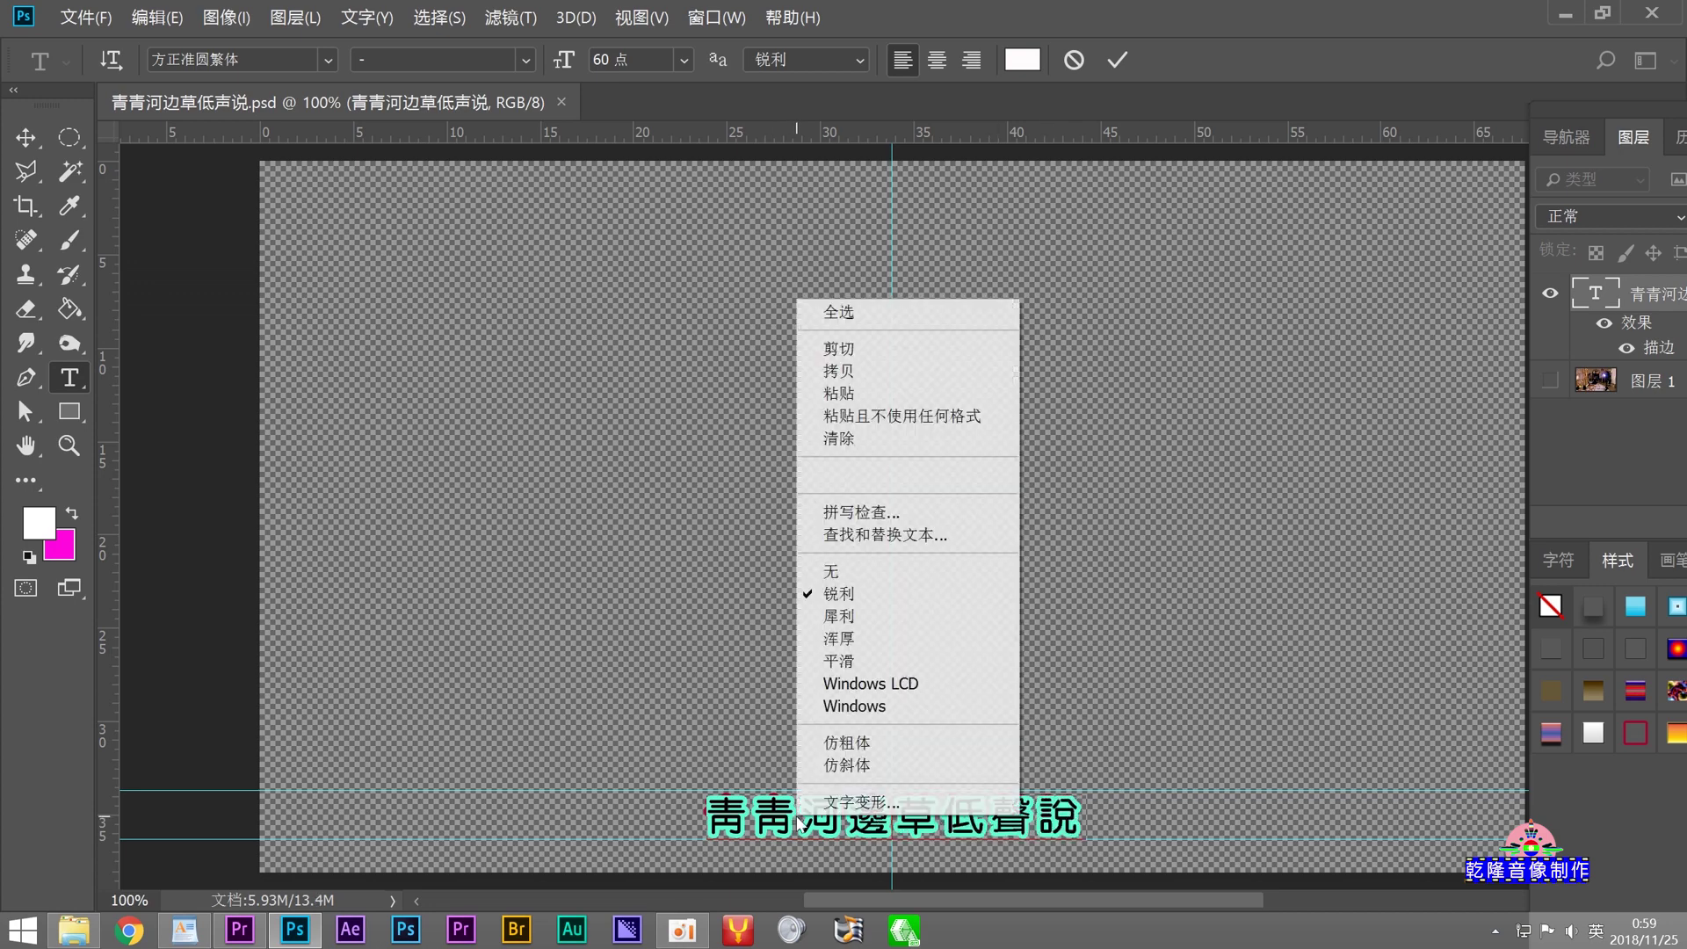
pyautogui.click(841, 395)
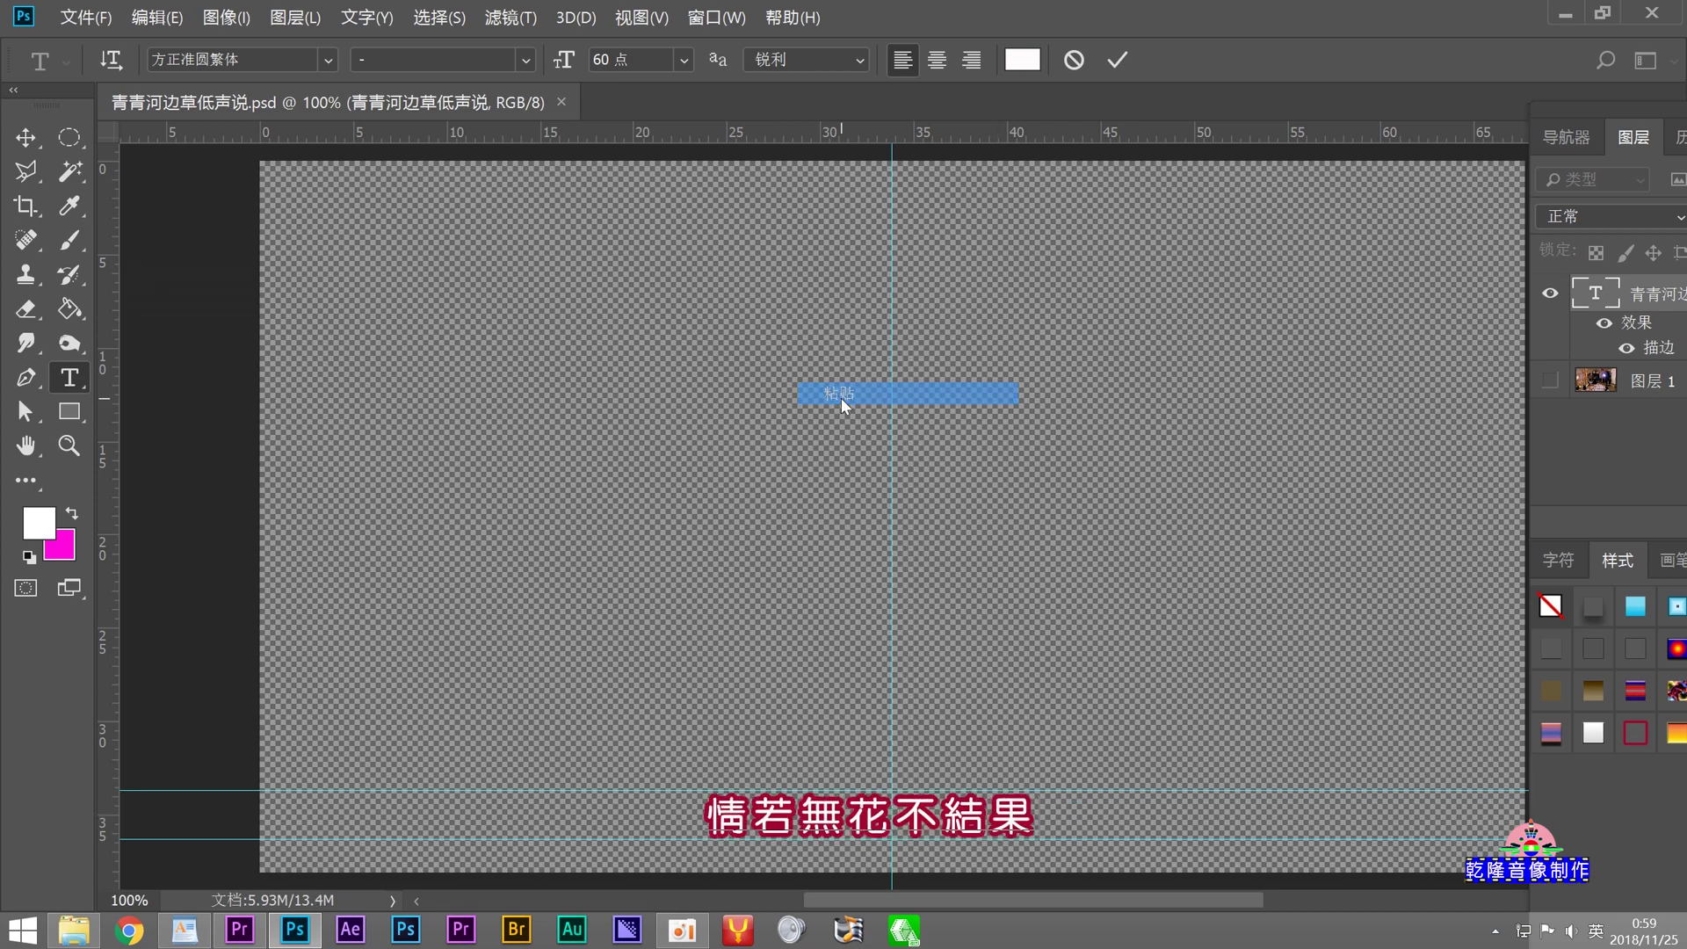
pyautogui.click(25, 137)
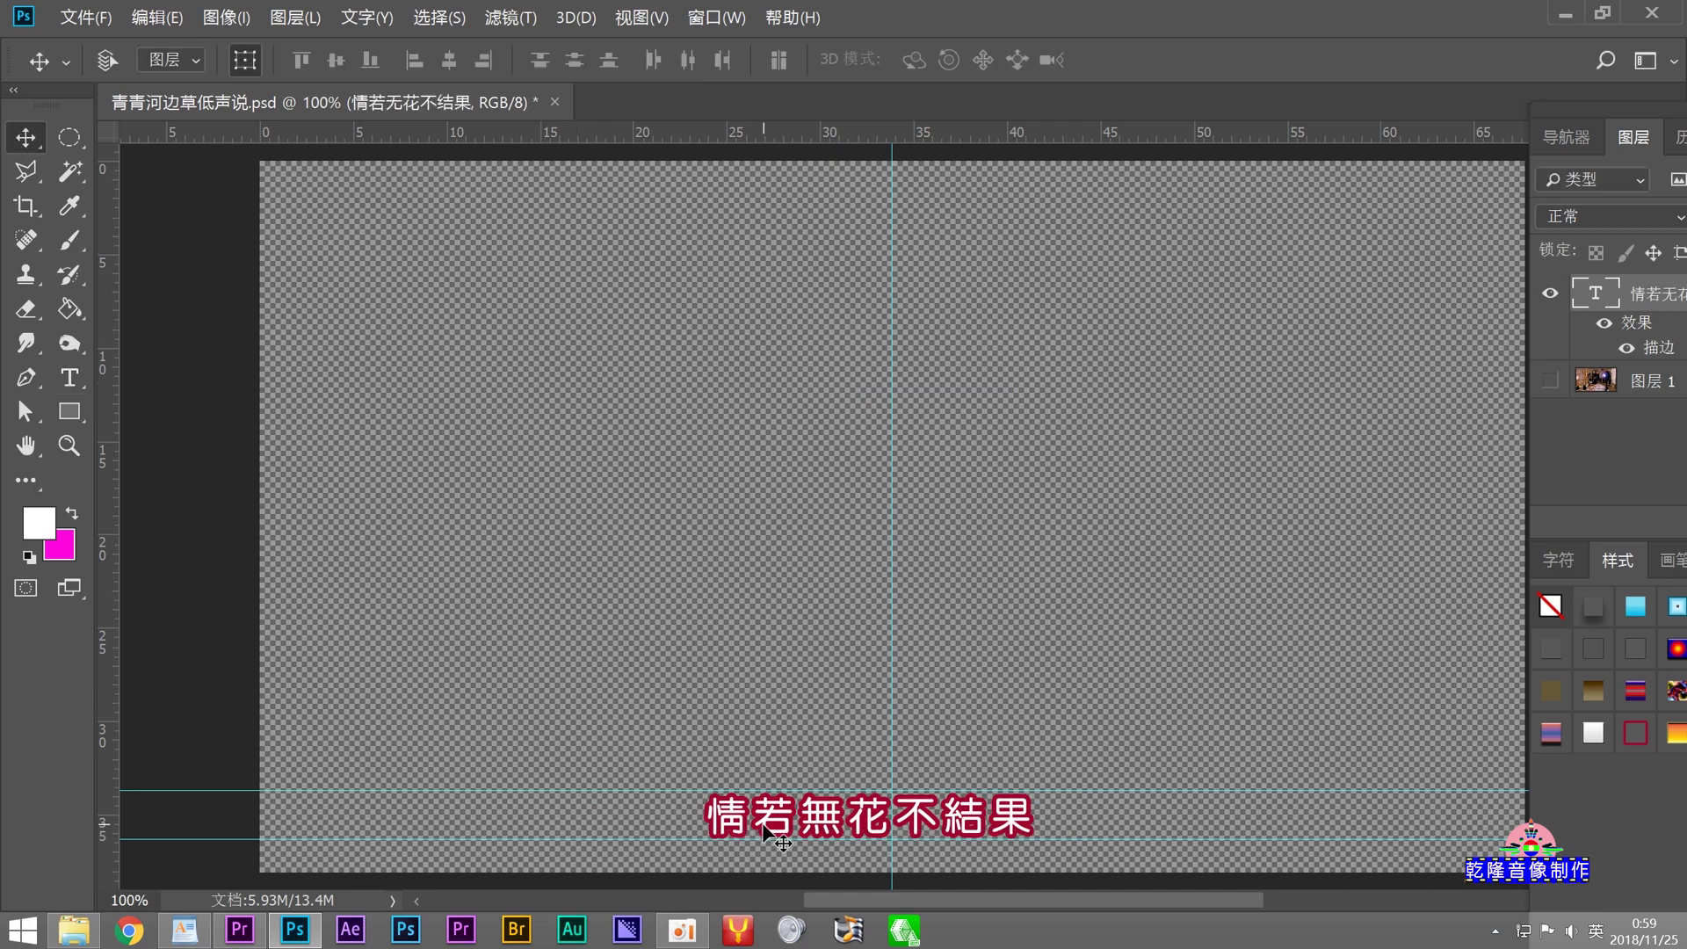
pyautogui.moveTo(764, 830); pyautogui.dragTo(794, 834)
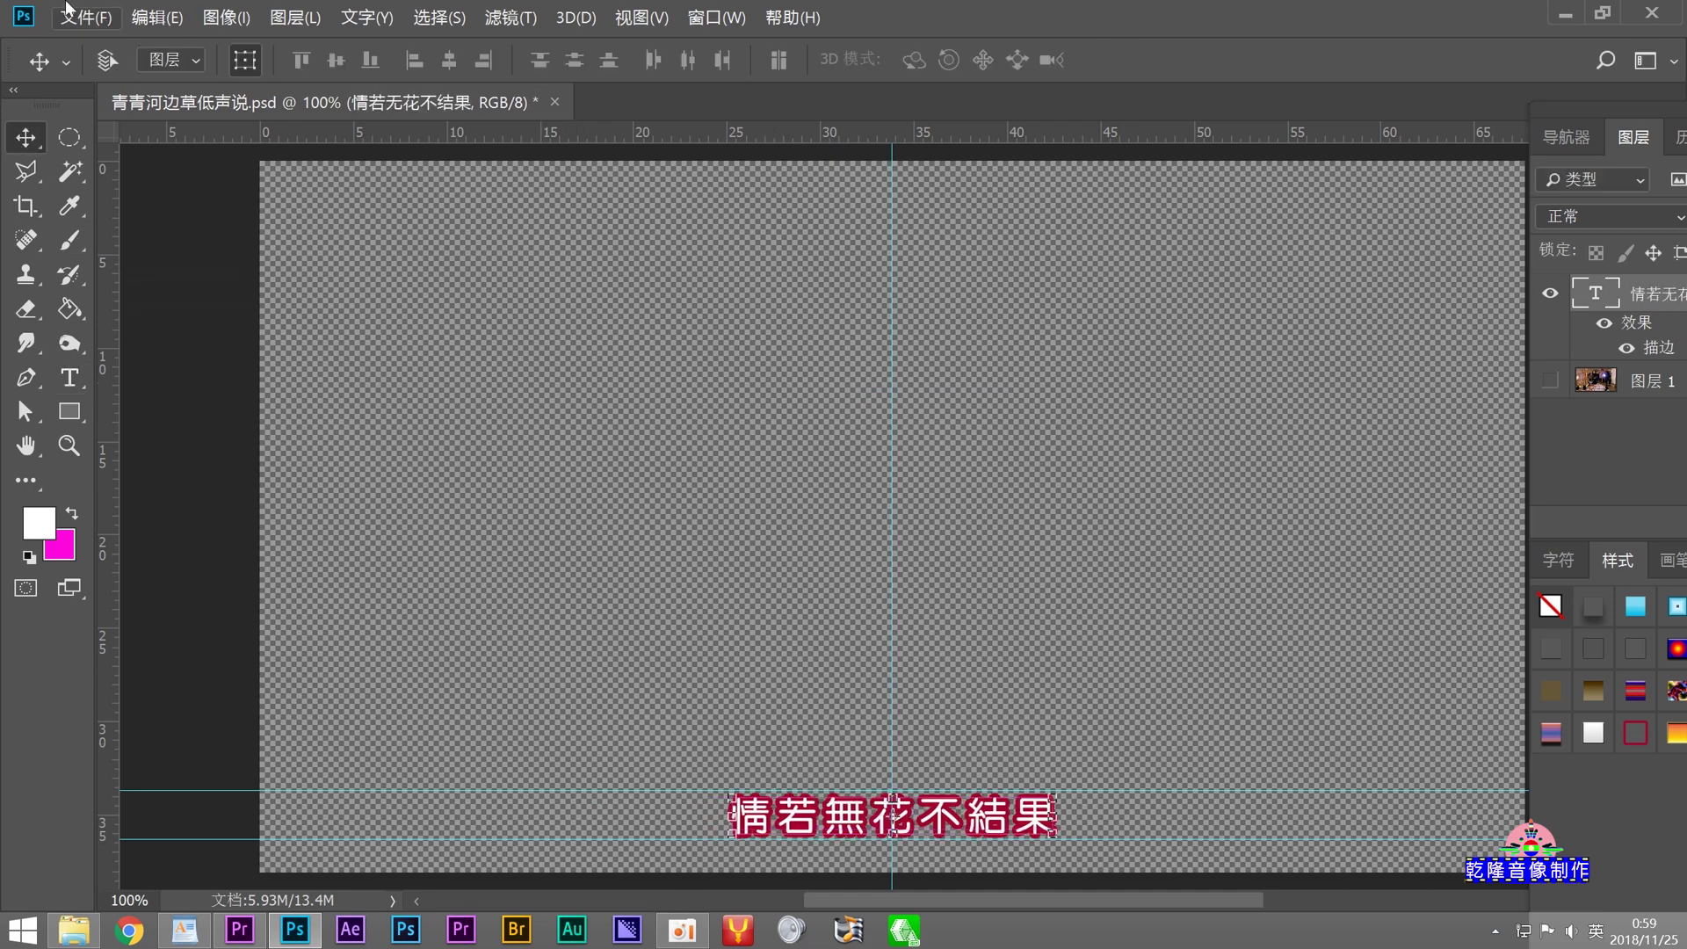
# Step: Save the subtitle as 情若无花不结果.psd
pyautogui.click(70, 12)
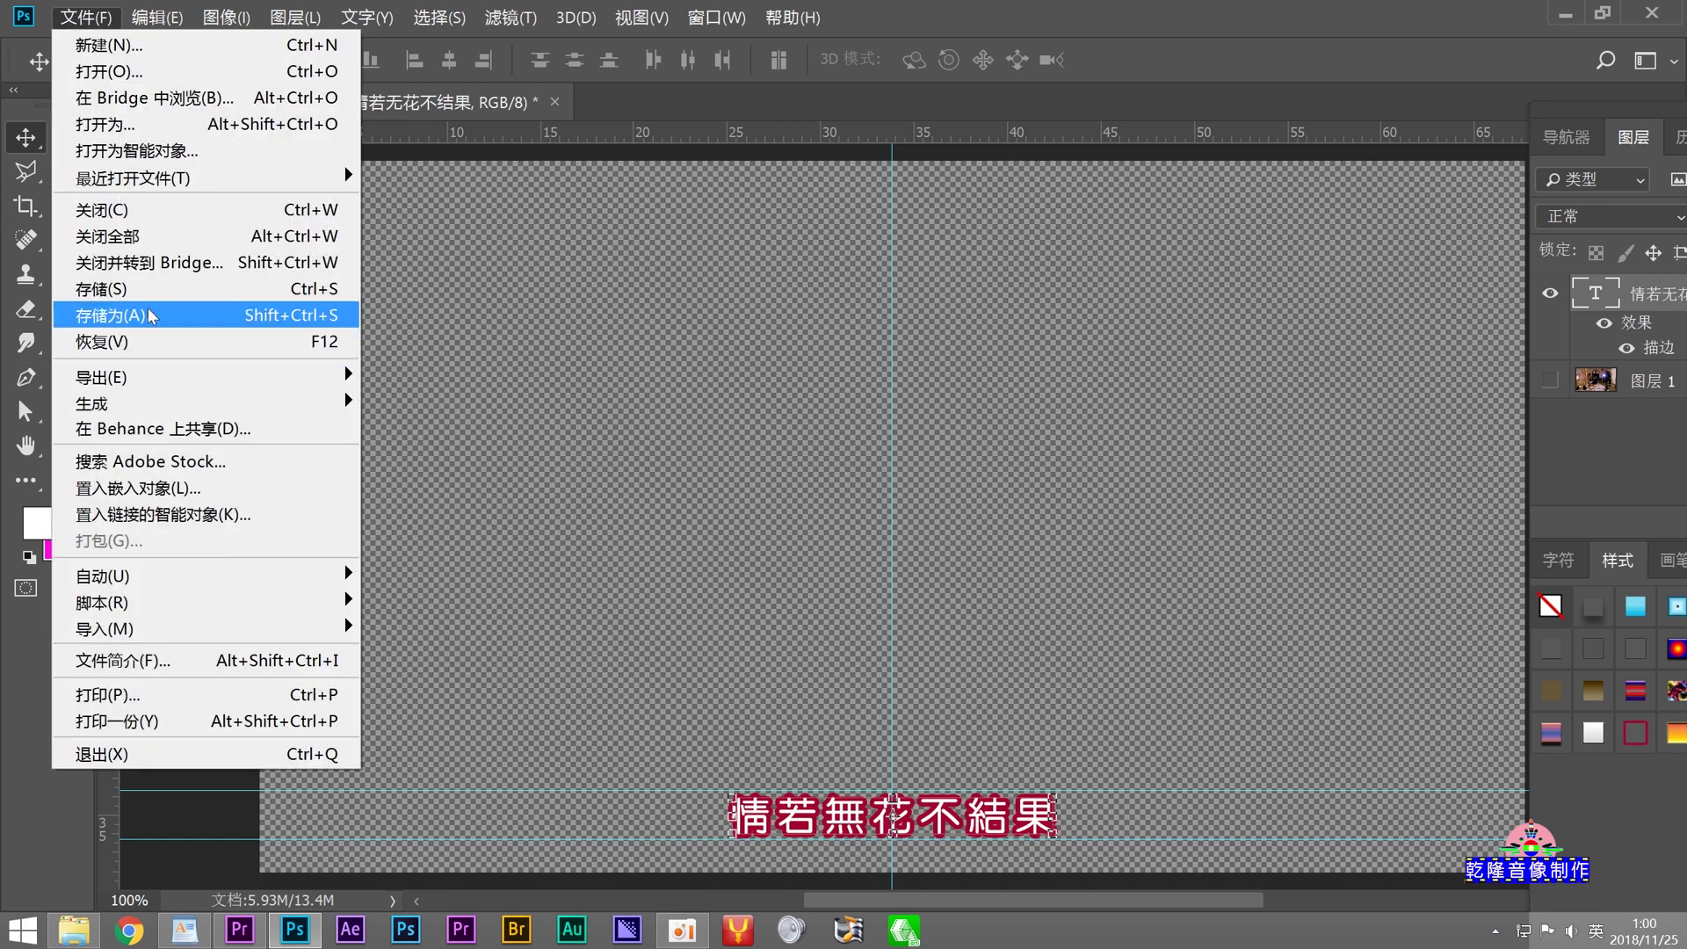
pyautogui.click(151, 317)
pyautogui.rightClick(209, 369)
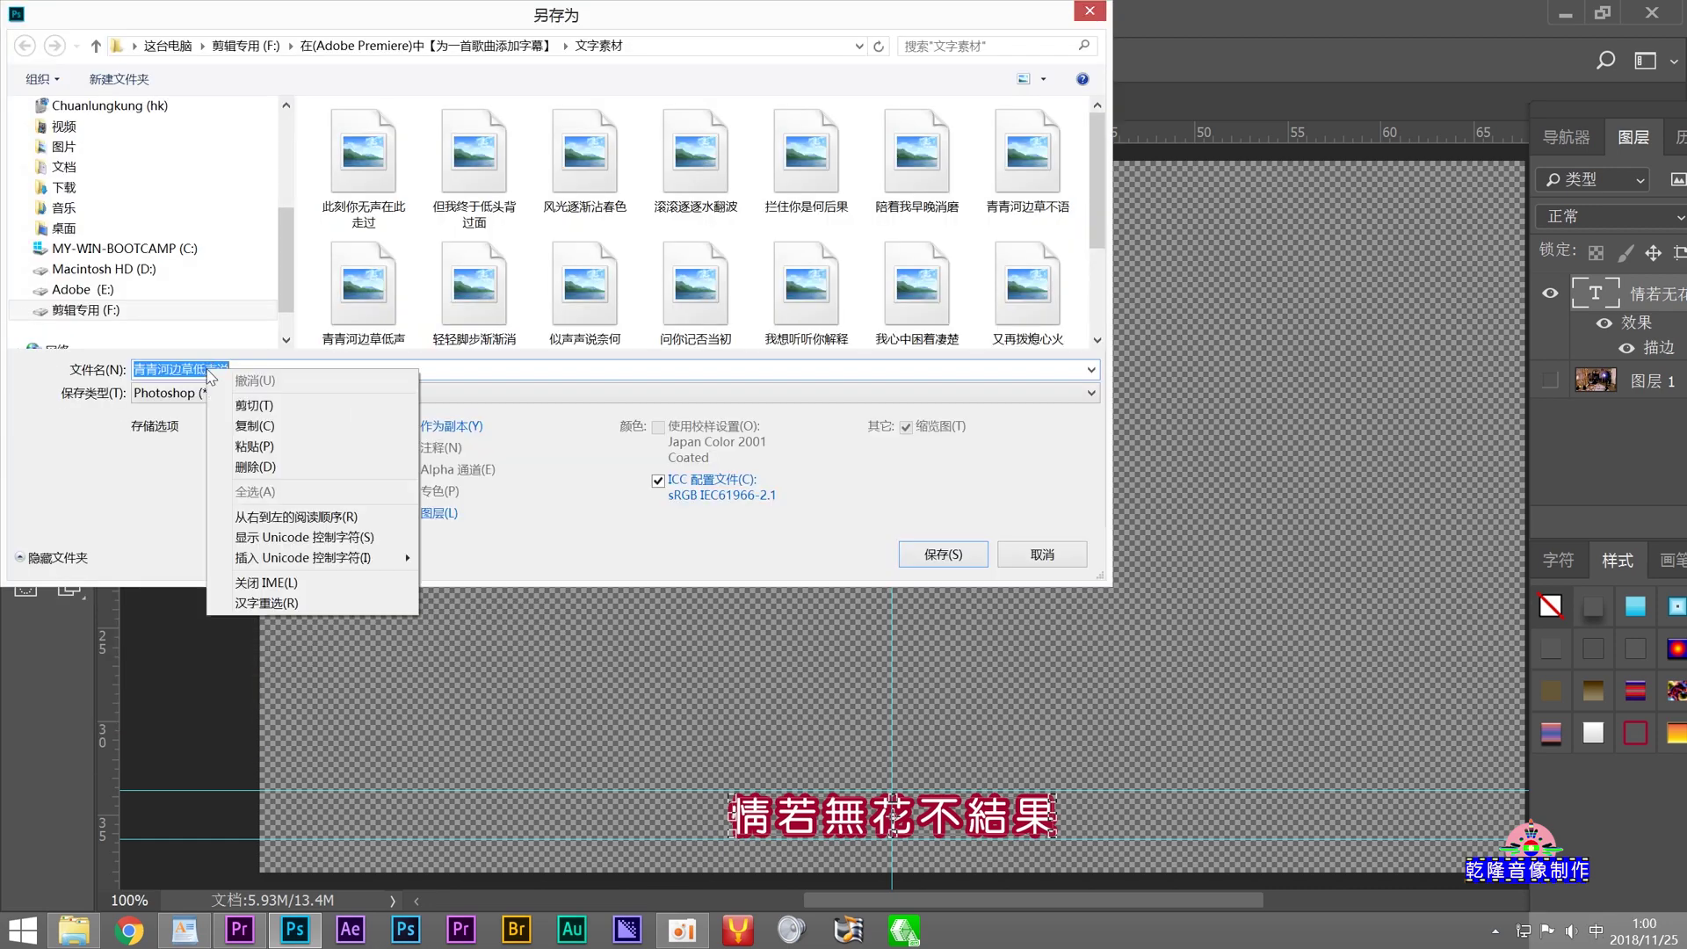
pyautogui.click(245, 448)
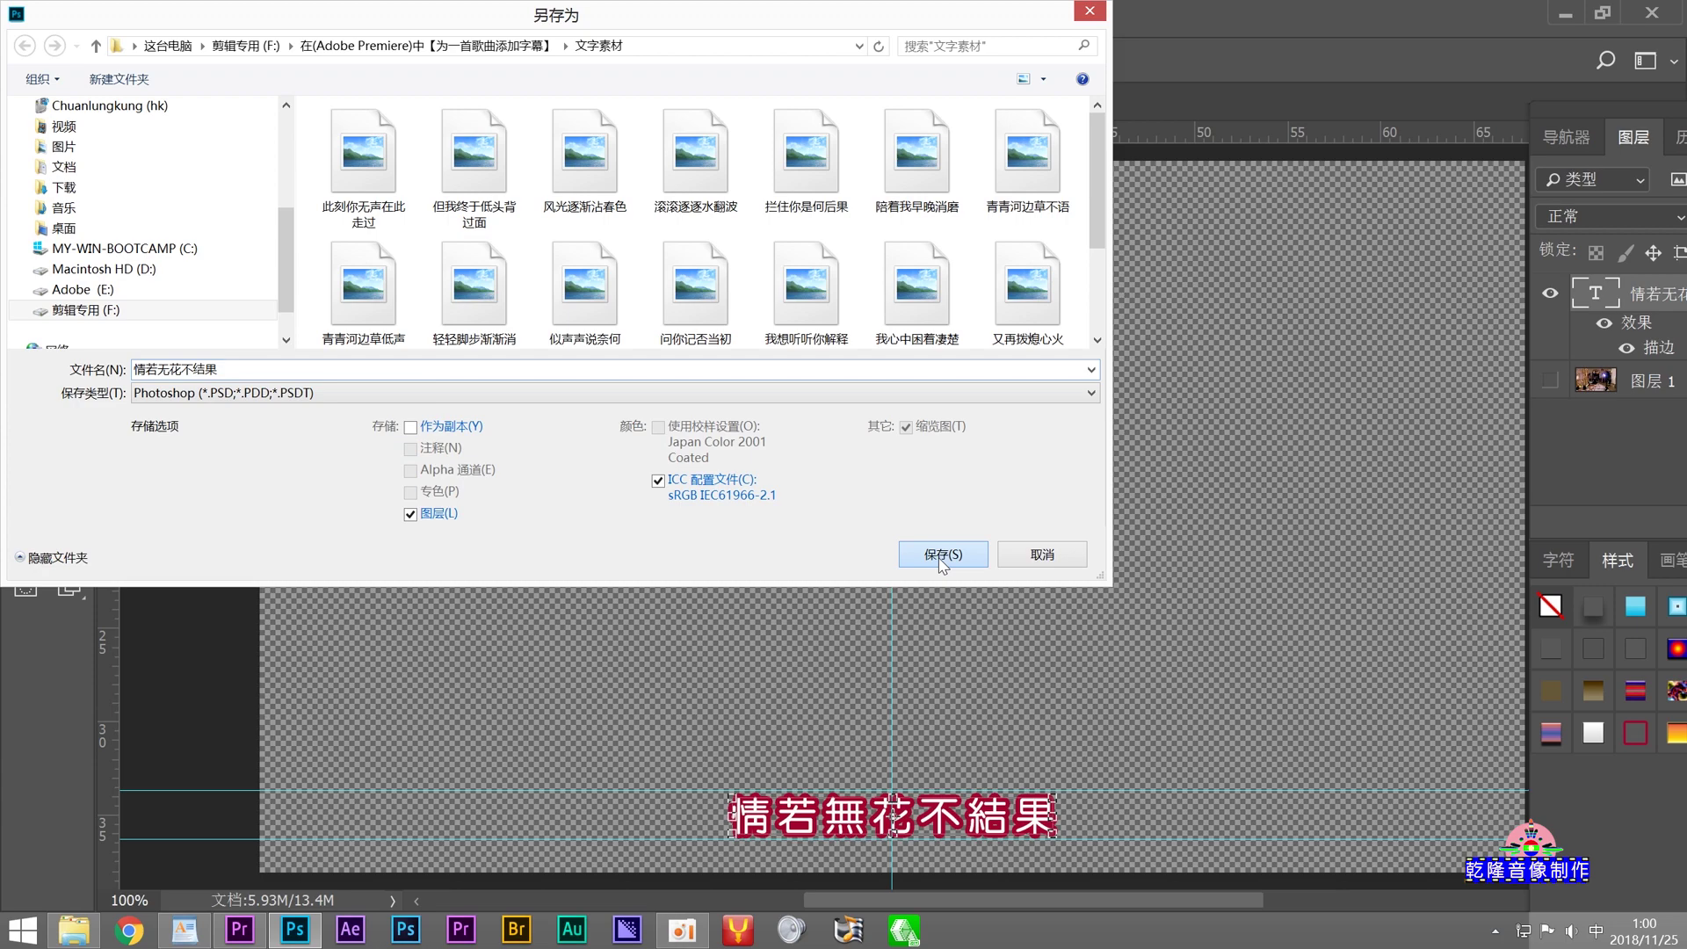
pyautogui.click(942, 555)
pyautogui.click(1125, 248)
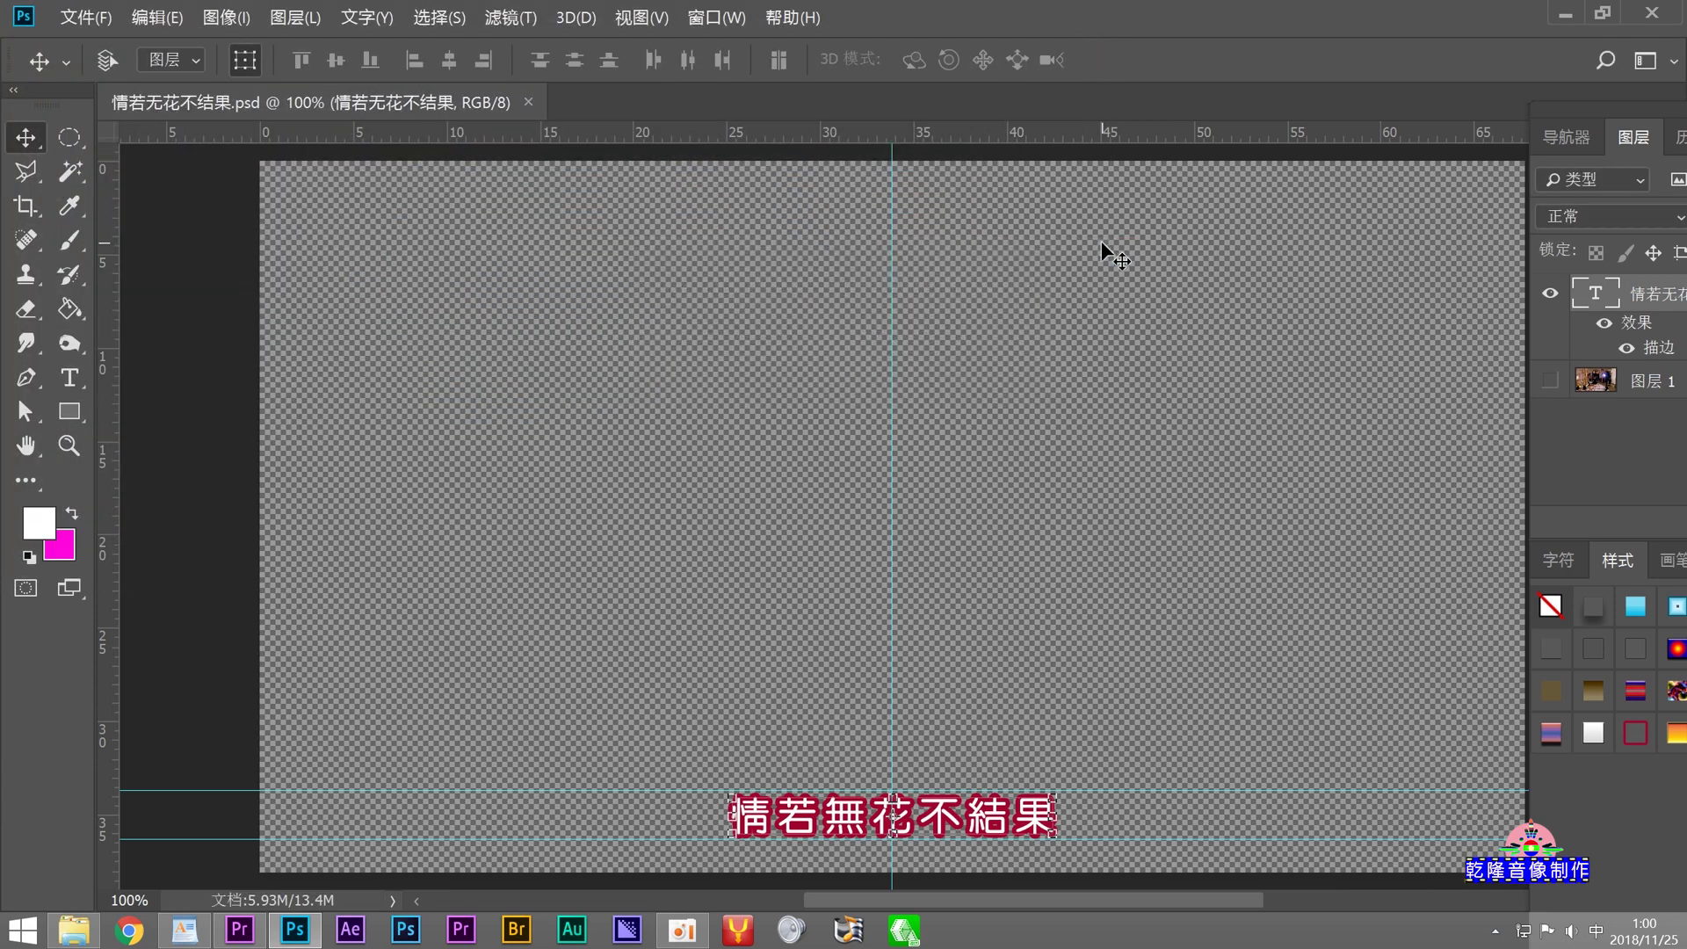
# Step: Put 情若无花不结果.psd on V2 ending at 00;02;33;10, preview it, then zoom out to 00;00;49;20
pyautogui.click(255, 927)
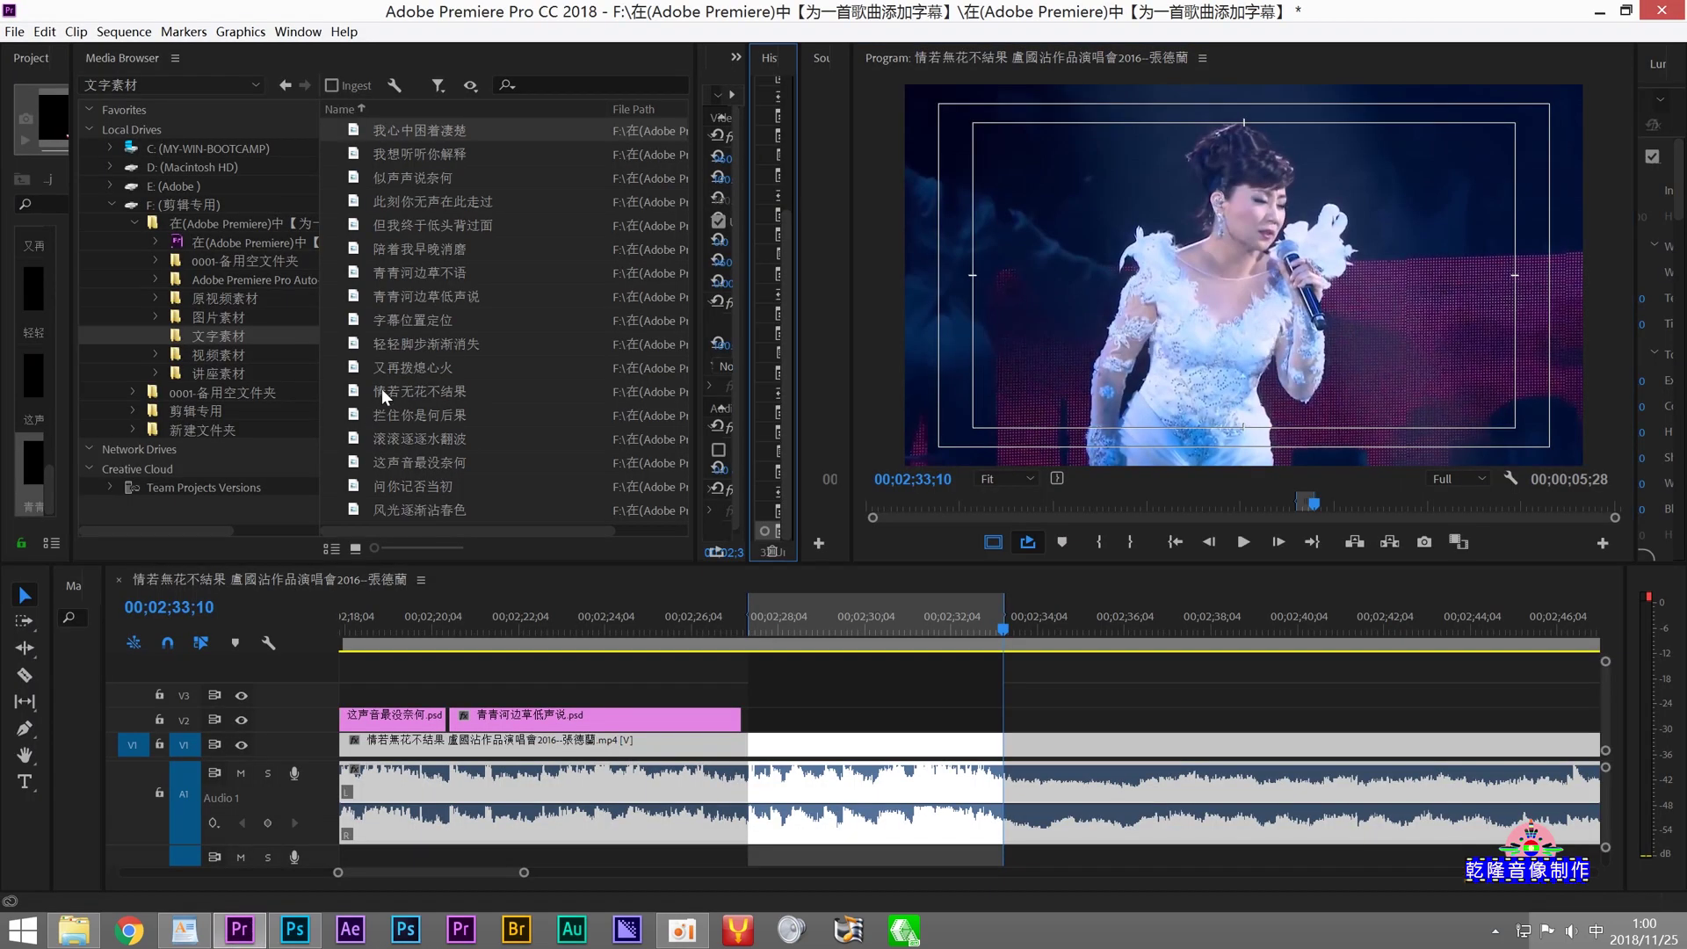
pyautogui.moveTo(357, 385); pyautogui.dragTo(757, 728)
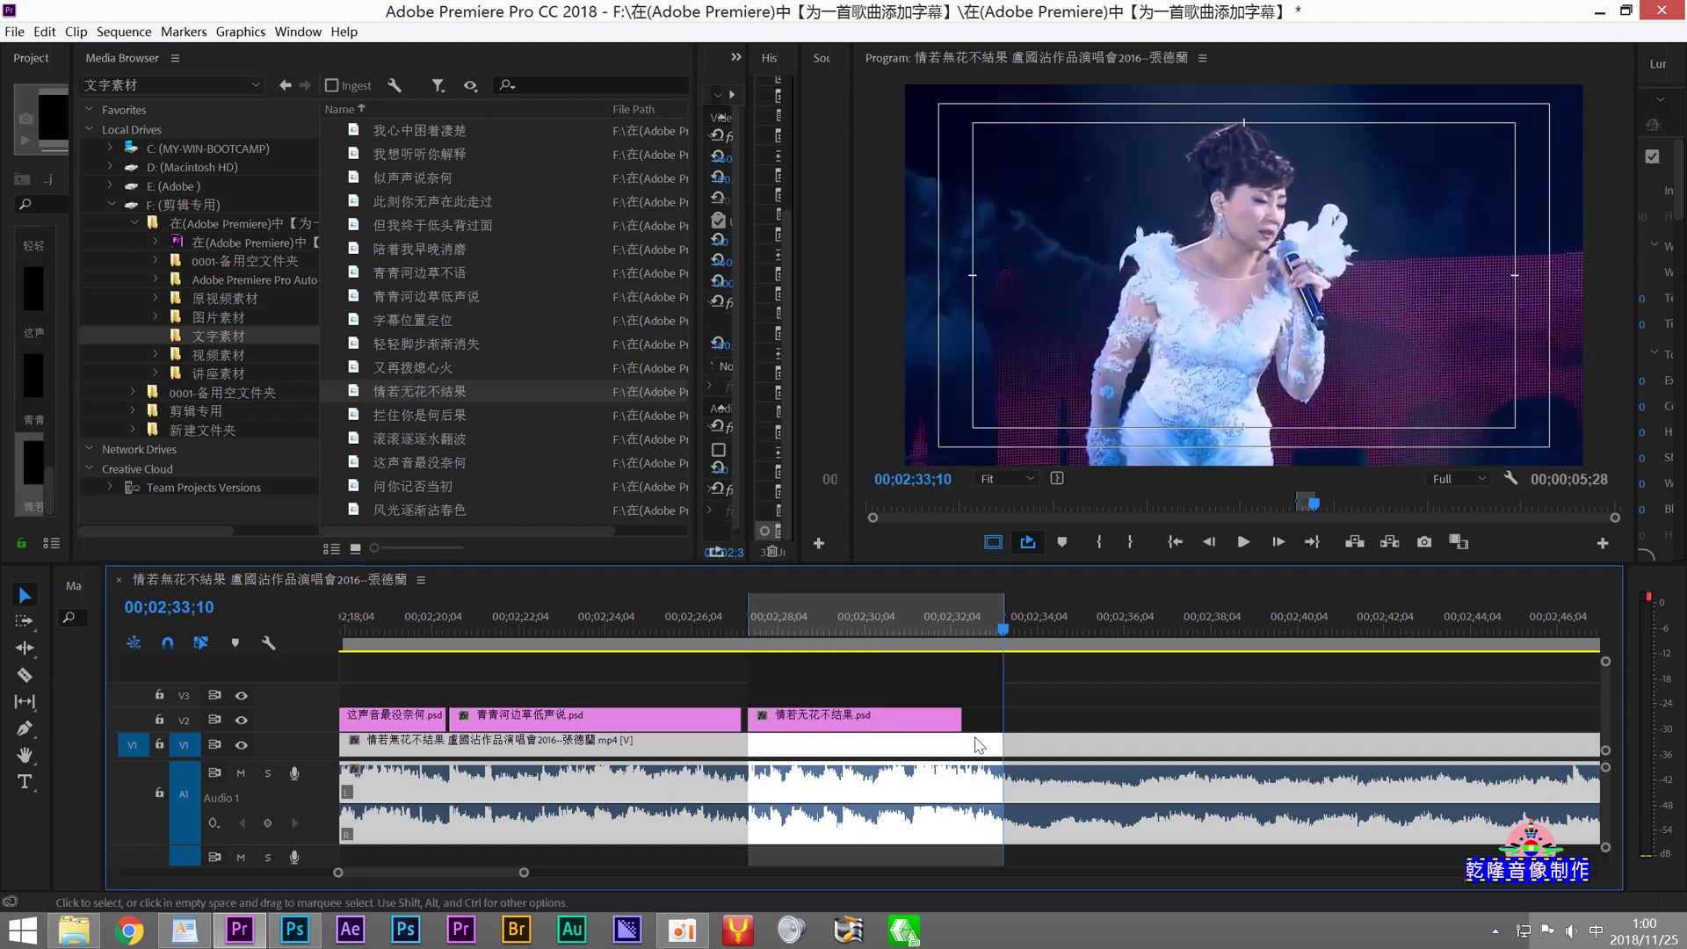
pyautogui.moveTo(959, 716); pyautogui.dragTo(996, 717)
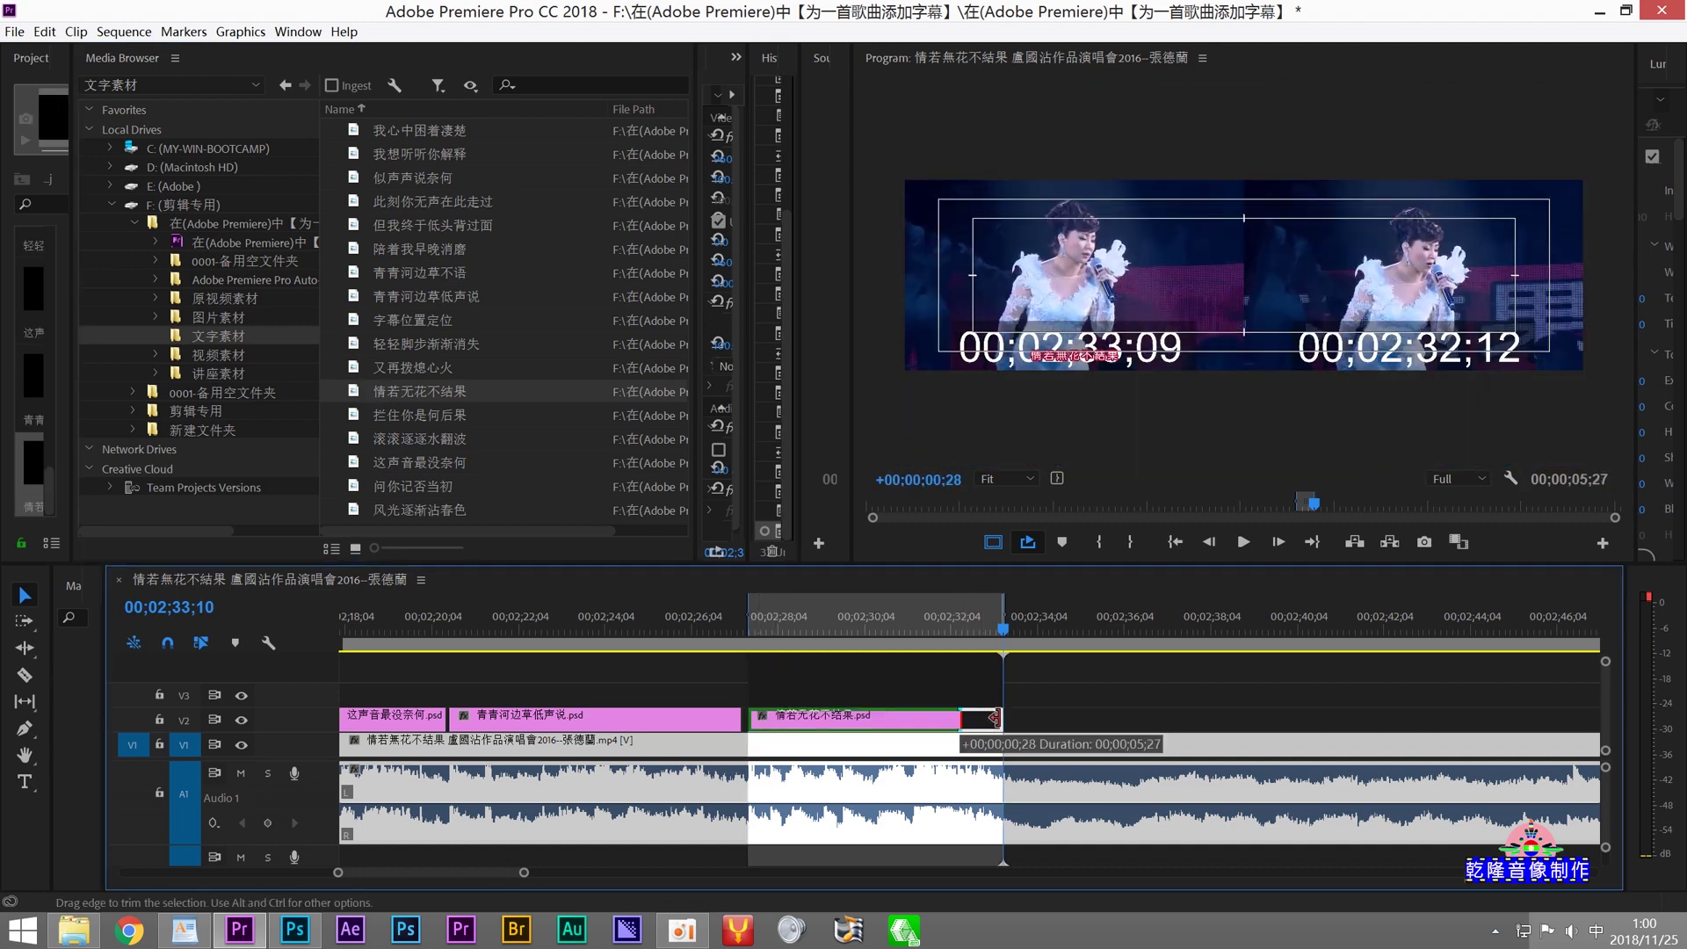
pyautogui.click(1233, 541)
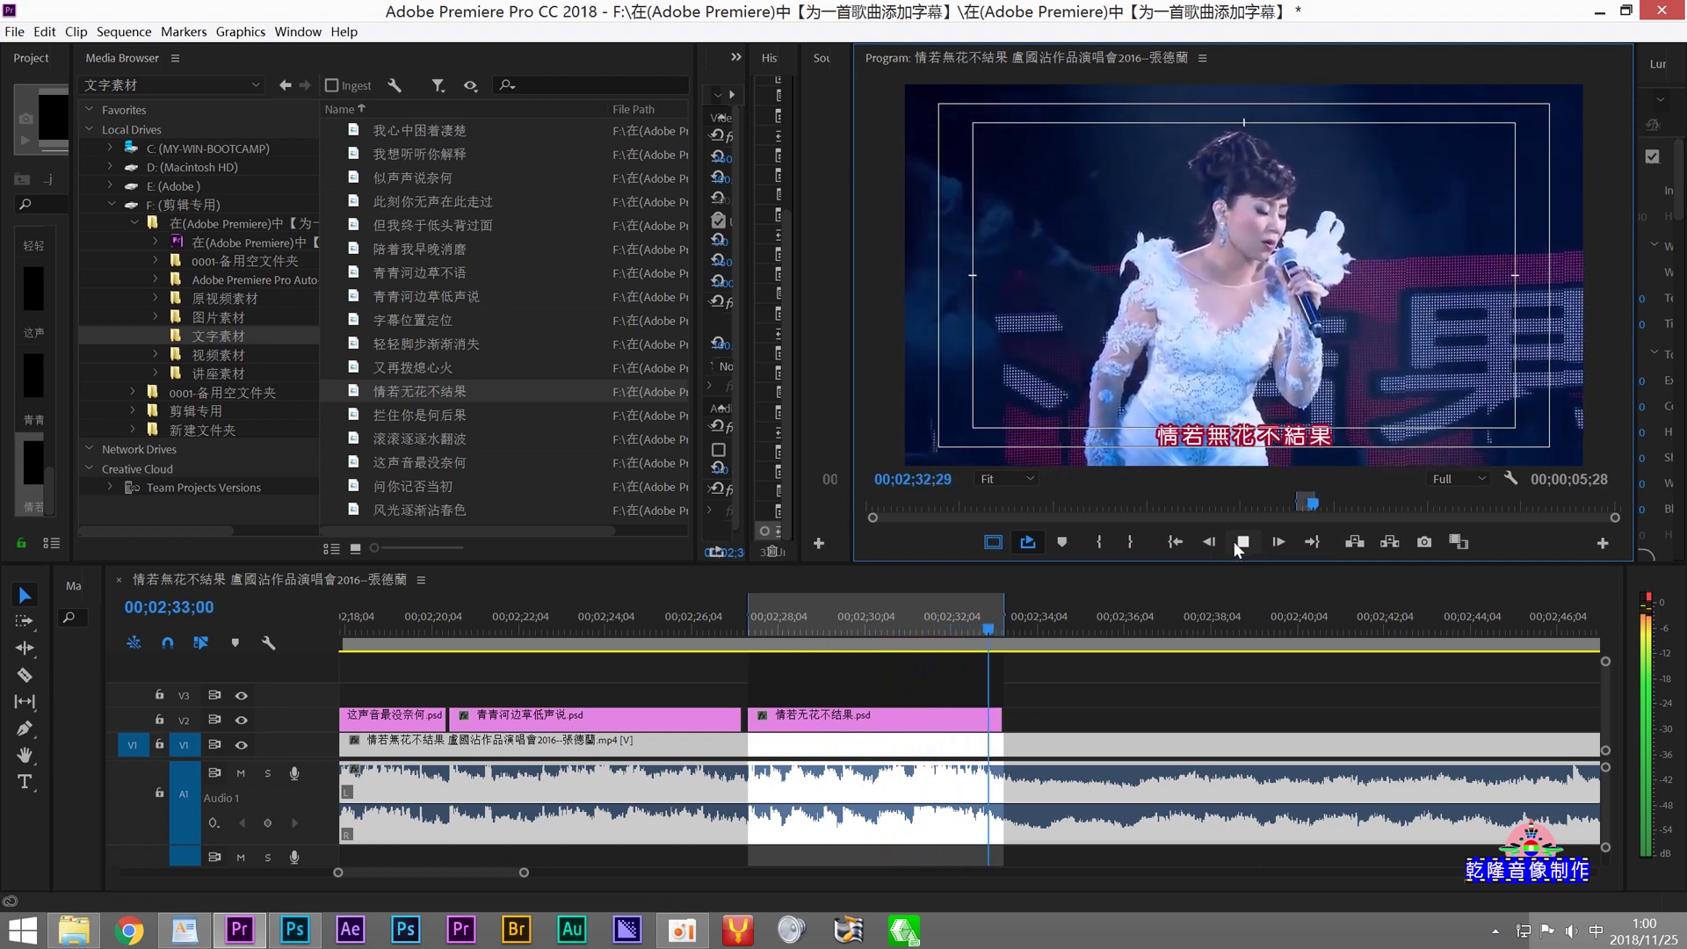
pyautogui.press('\\')
pyautogui.click(455, 632)
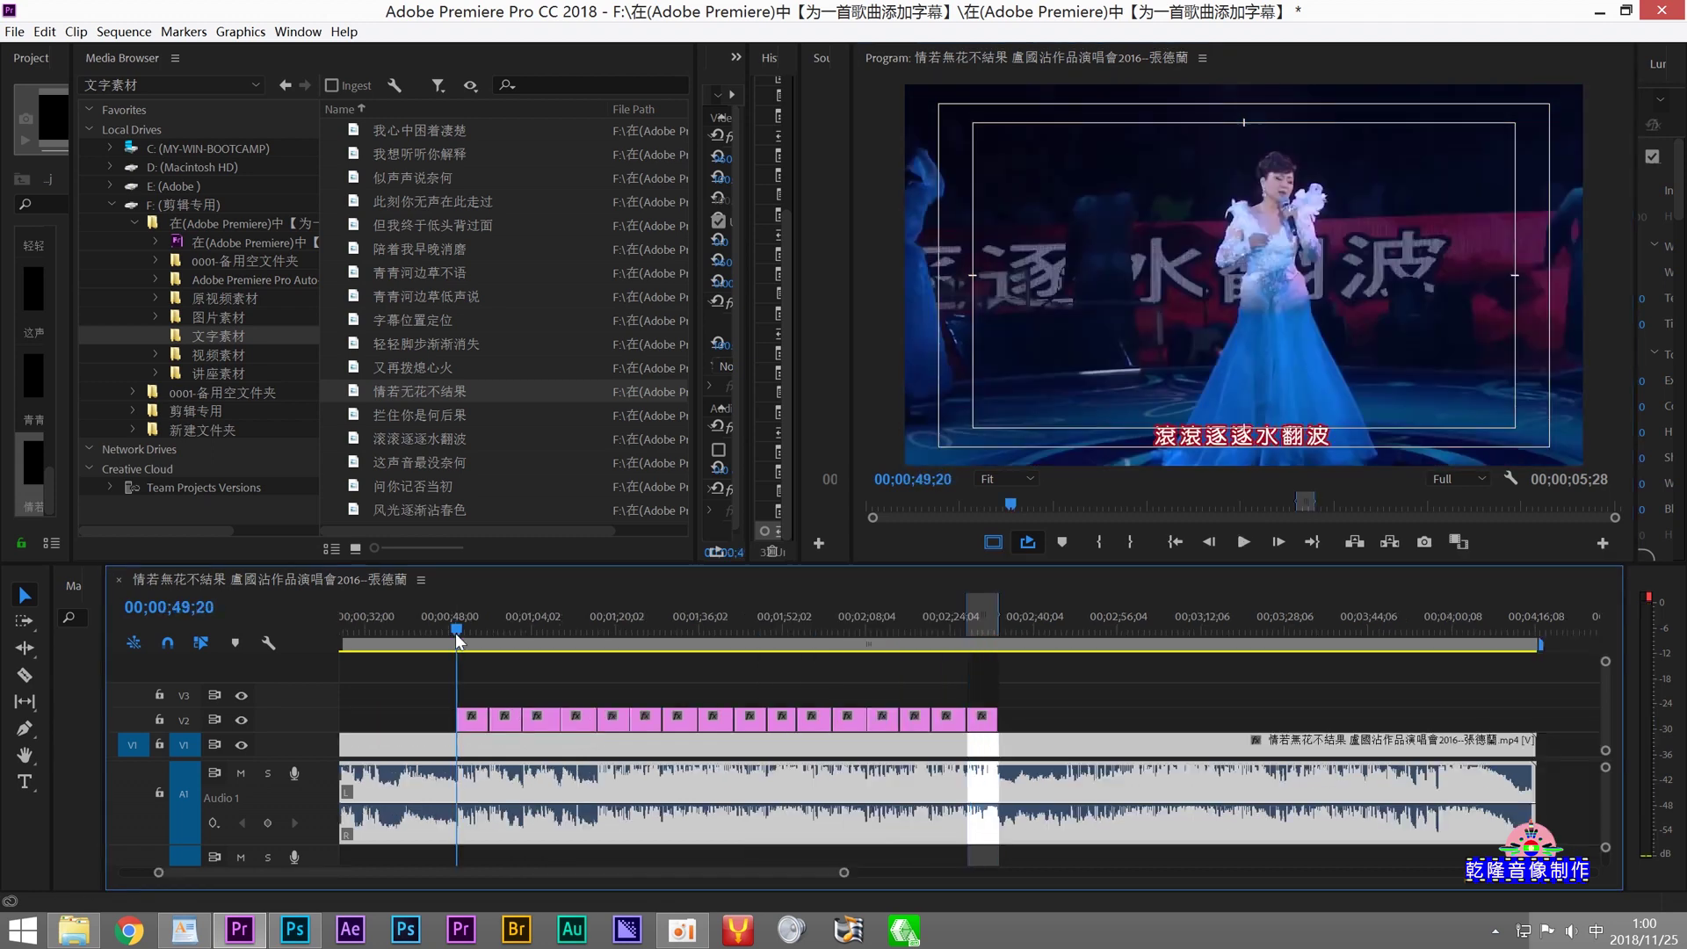
# Step: Mark an In point at 00;00;49;20 and play through every lyric caption, resuming near 00;02;20
pyautogui.click(1096, 540)
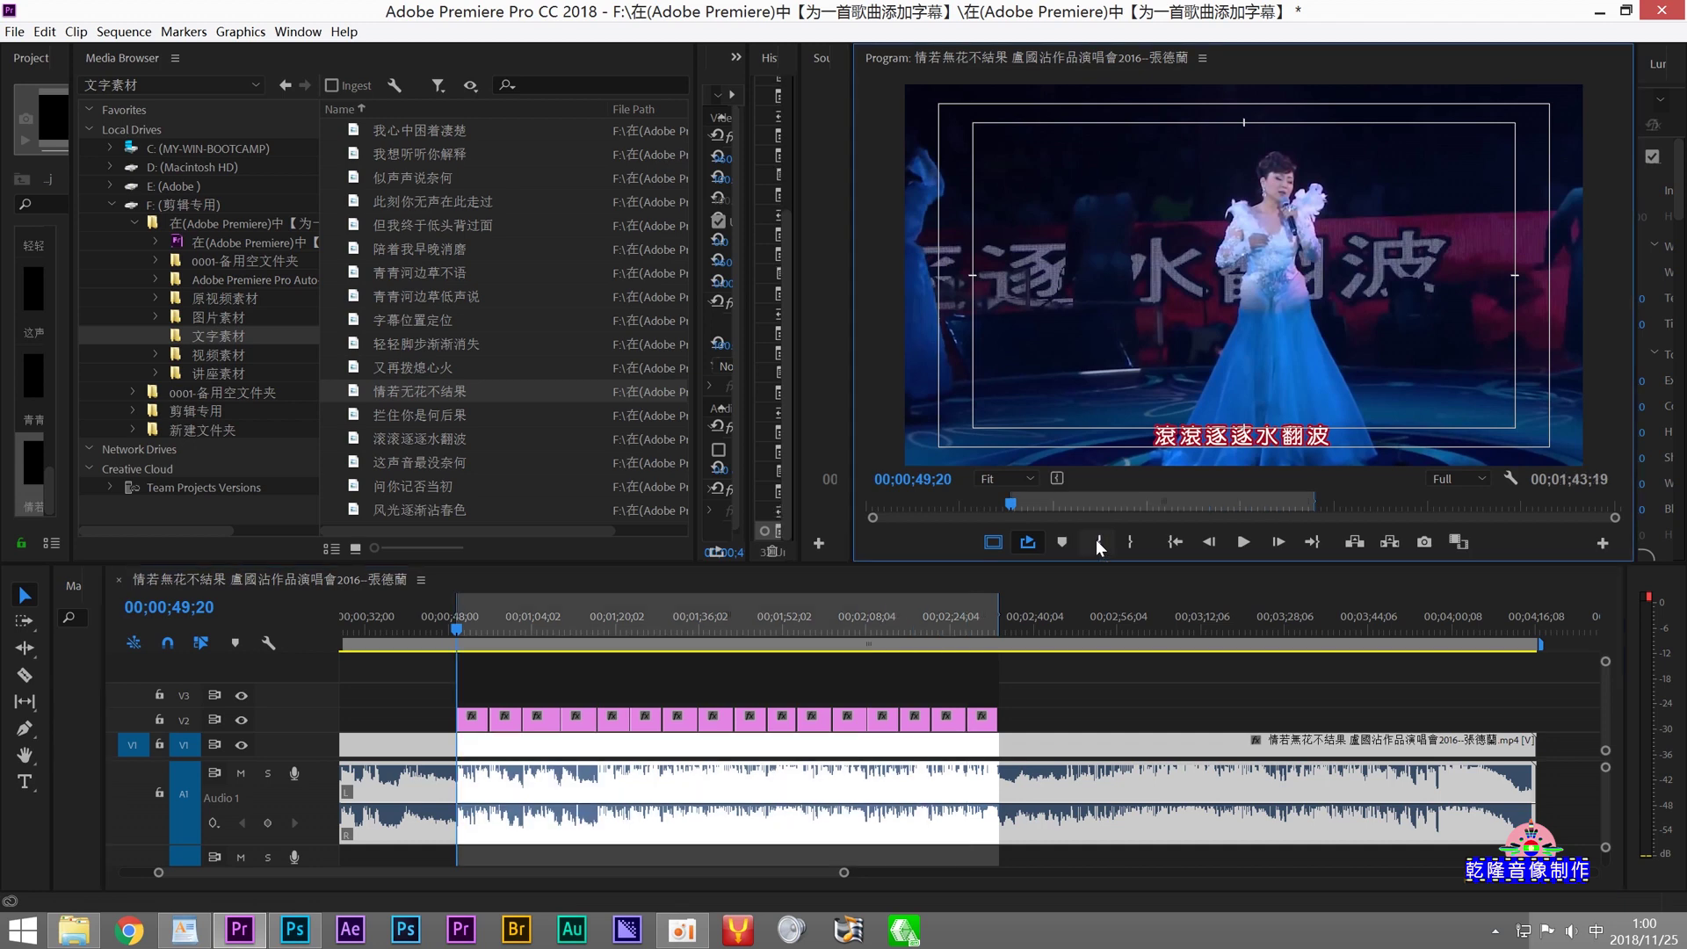
pyautogui.click(1246, 541)
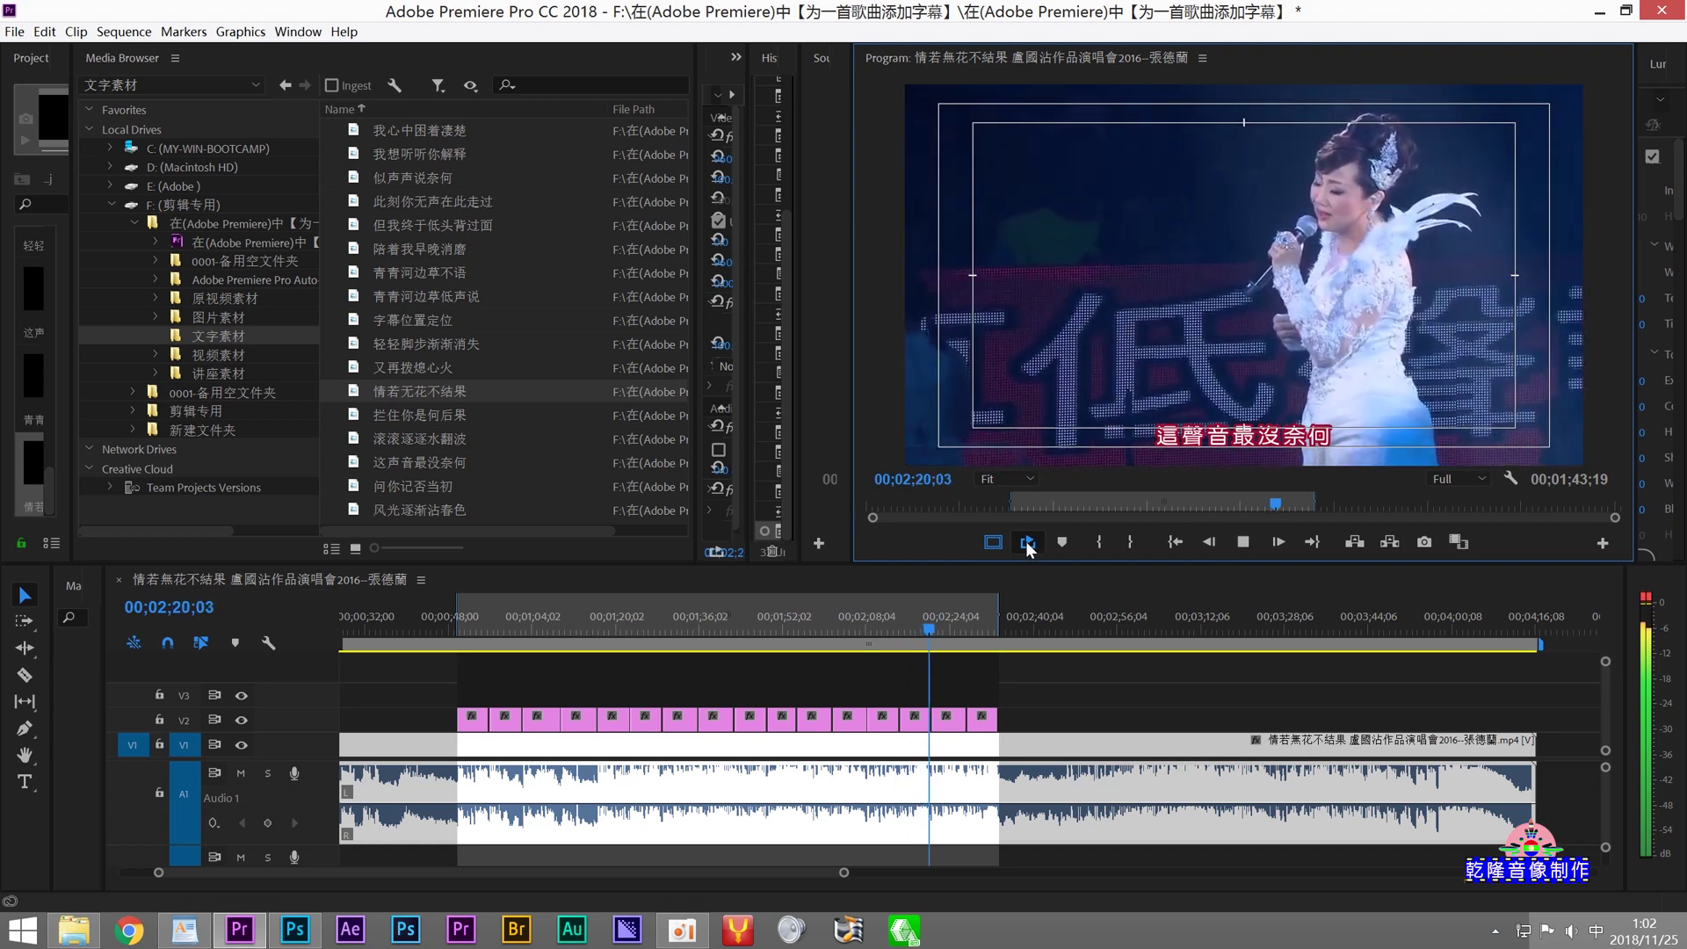
pyautogui.click(1241, 546)
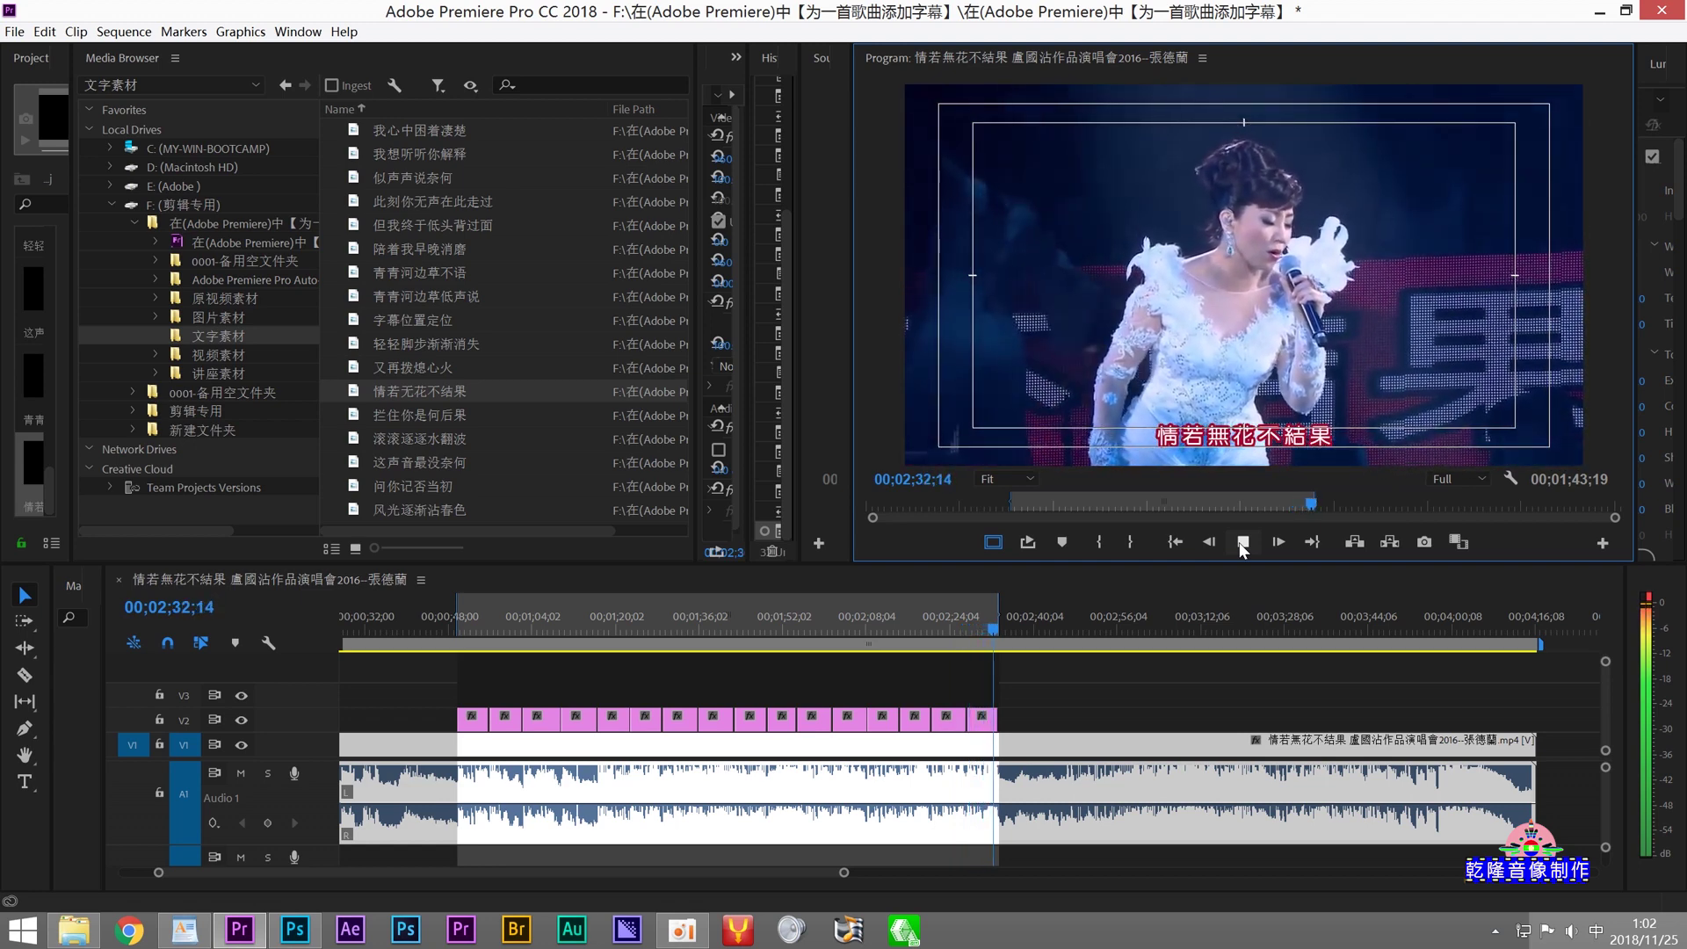
# Step: Zoom into the timeline, frame-step to 00;02;59;27 where lyrics must continue, and mark the In point
pyautogui.click(156, 875)
pyautogui.moveTo(156, 875); pyautogui.dragTo(343, 872)
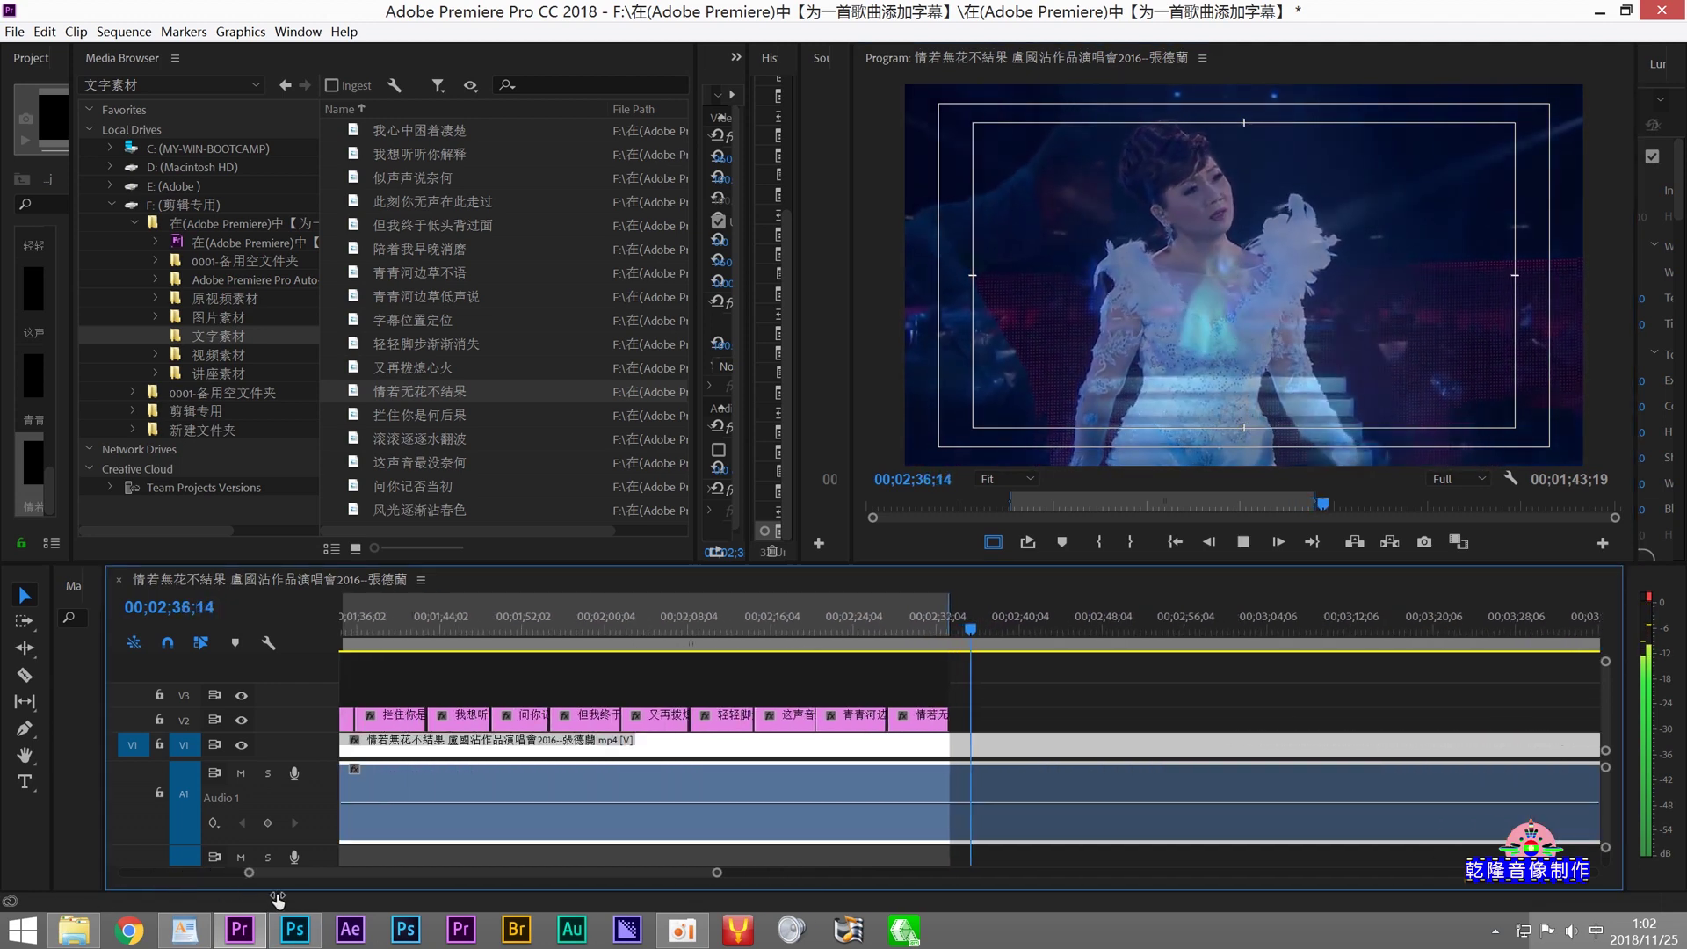
pyautogui.press('=')
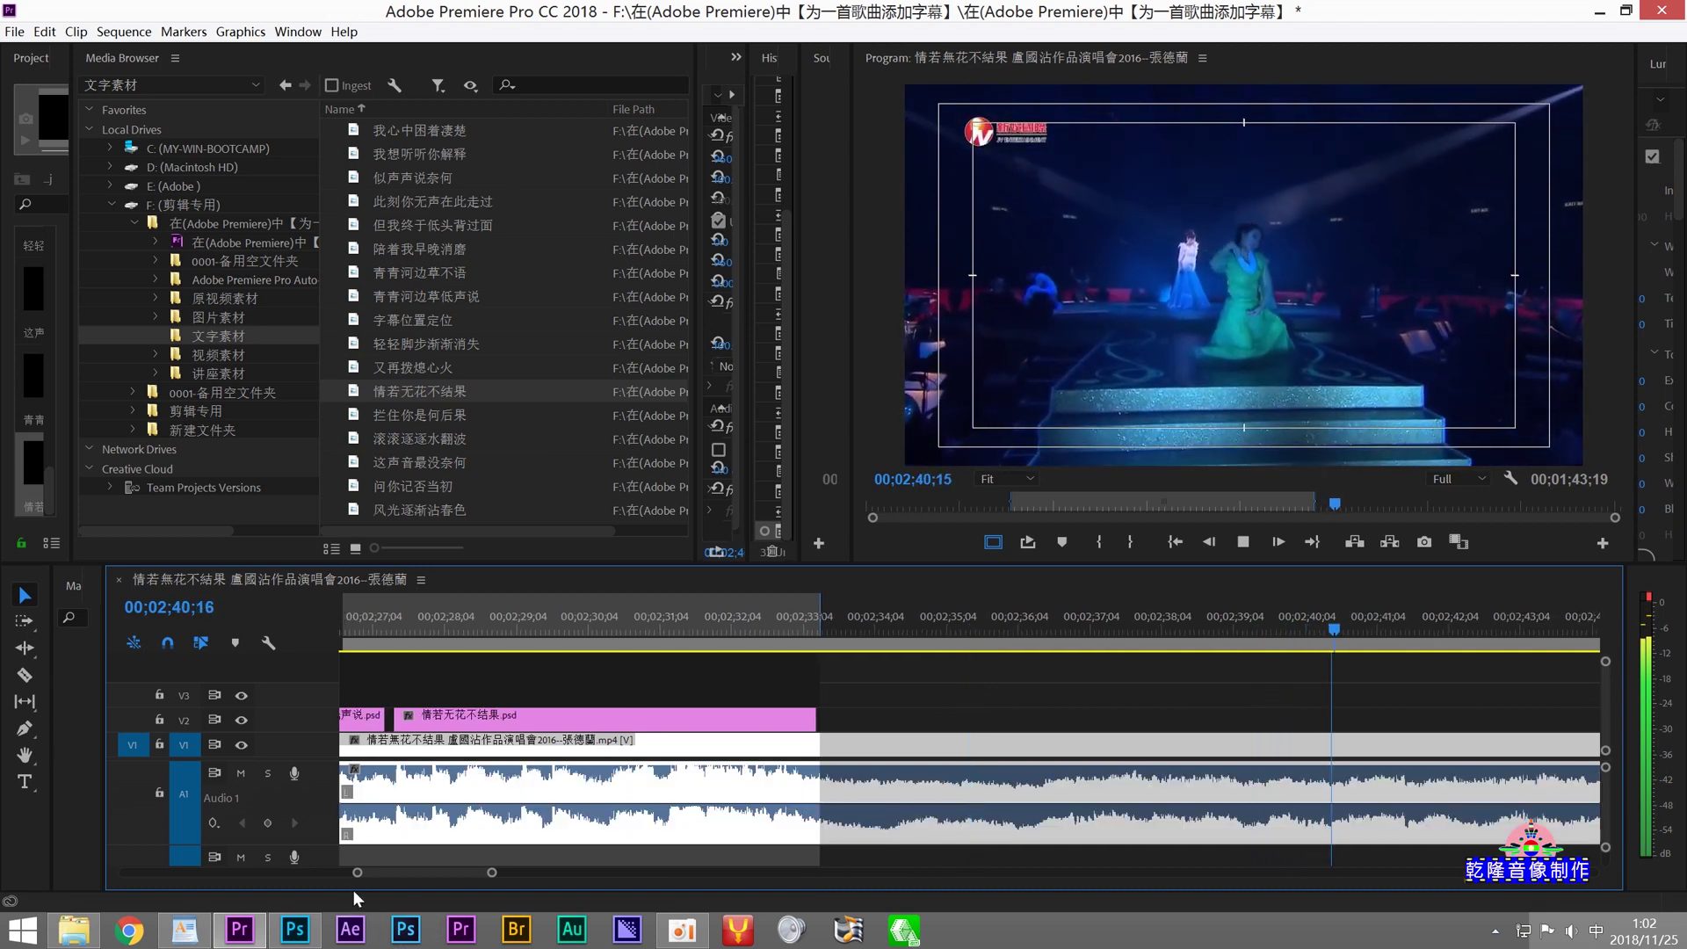
pyautogui.moveTo(356, 873); pyautogui.dragTo(370, 873)
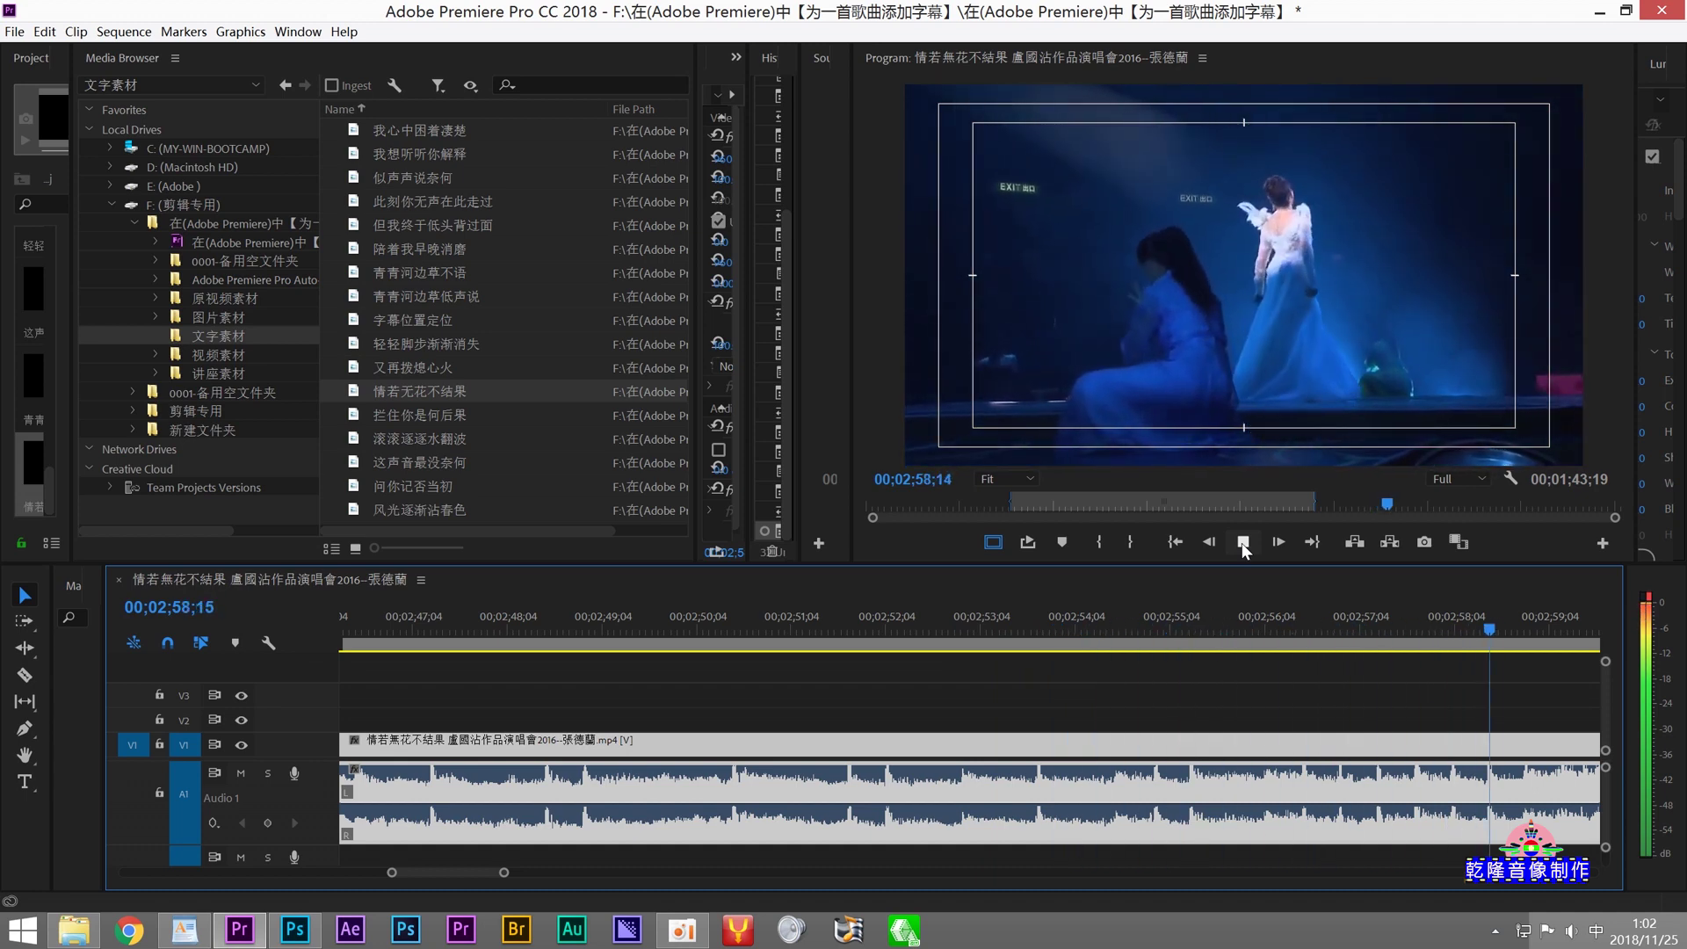
pyautogui.click(1243, 544)
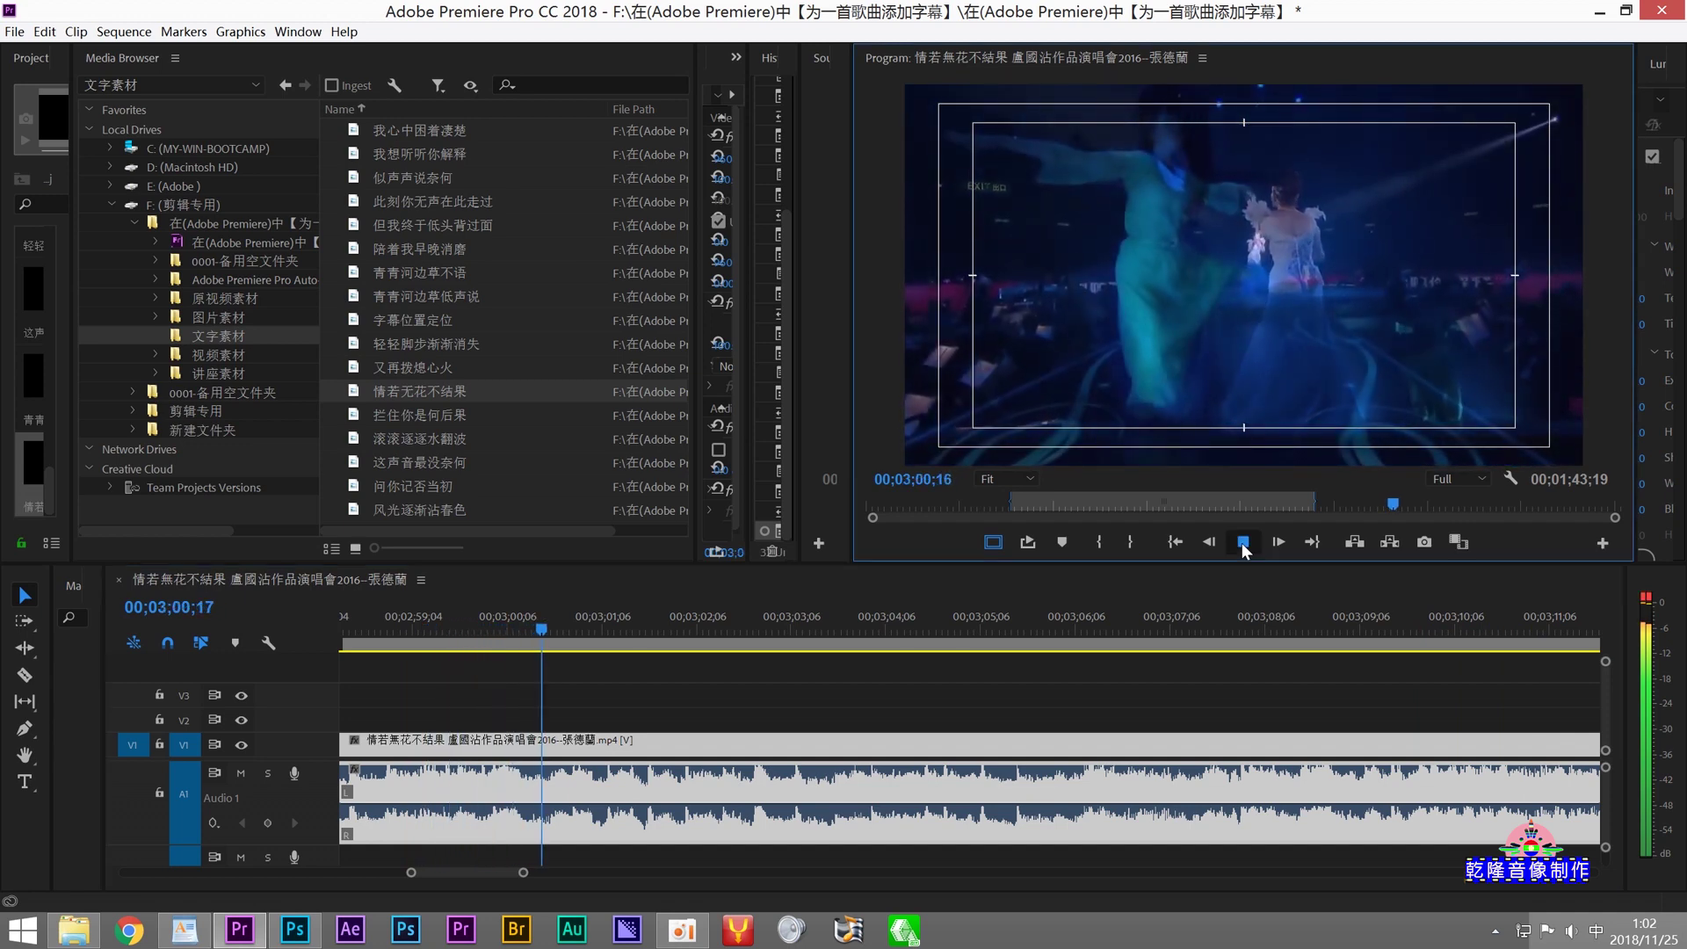
pyautogui.click(490, 642)
pyautogui.moveTo(491, 641); pyautogui.dragTo(485, 640)
pyautogui.click(1239, 542)
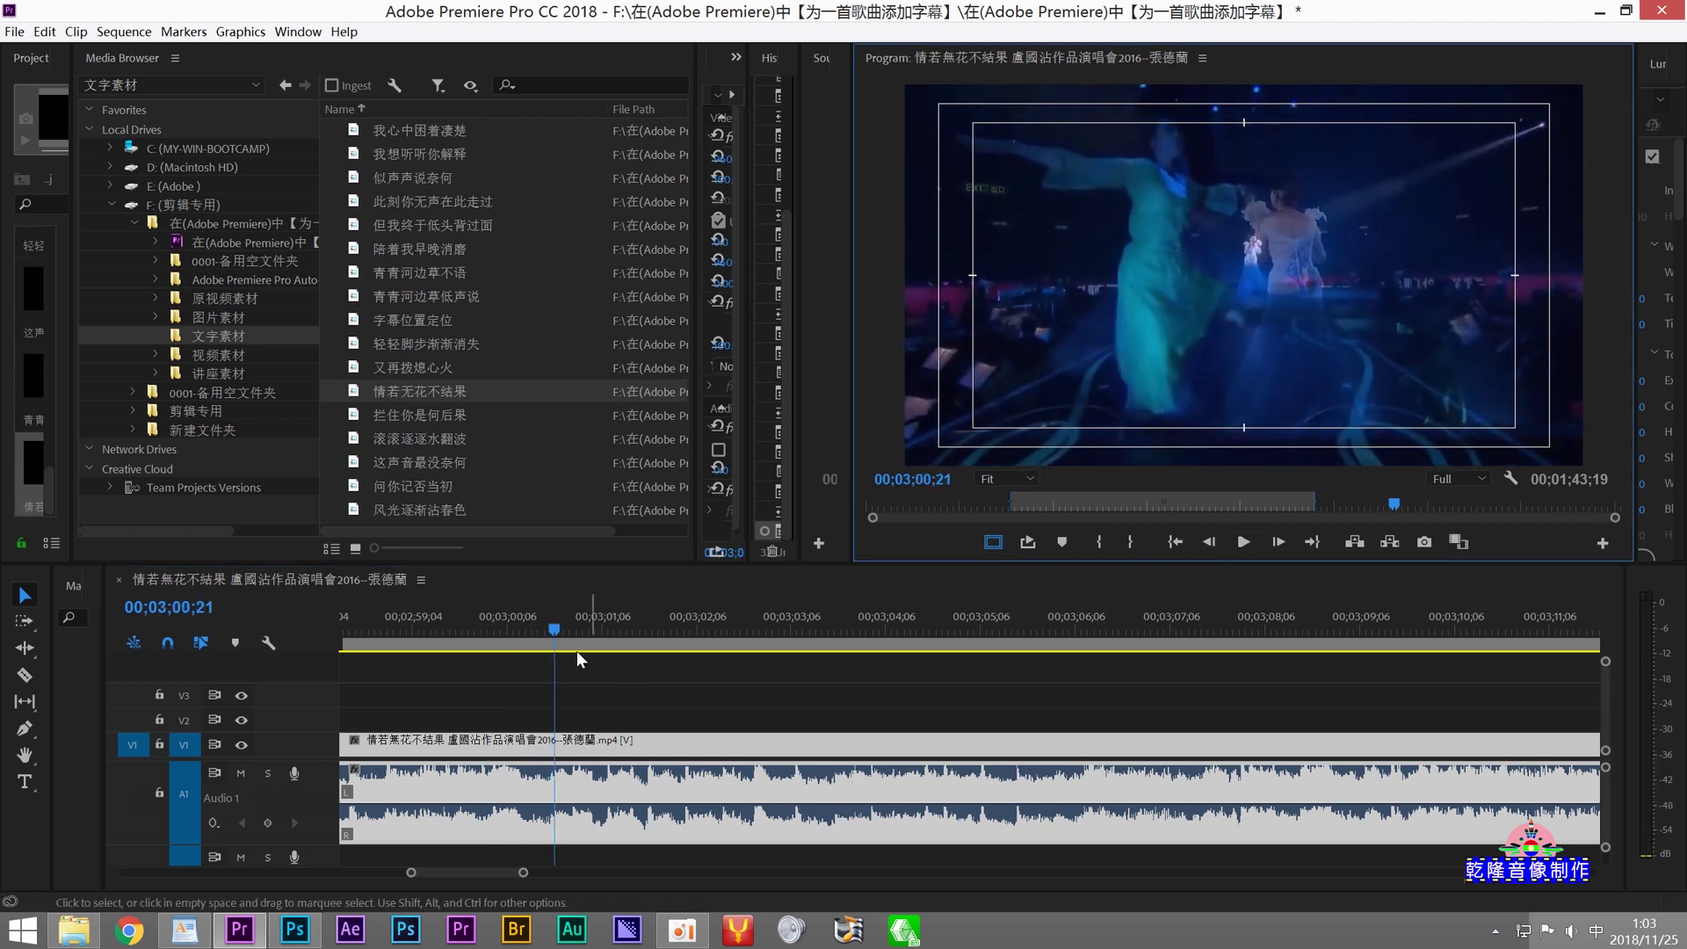
pyautogui.moveTo(552, 630); pyautogui.dragTo(491, 647)
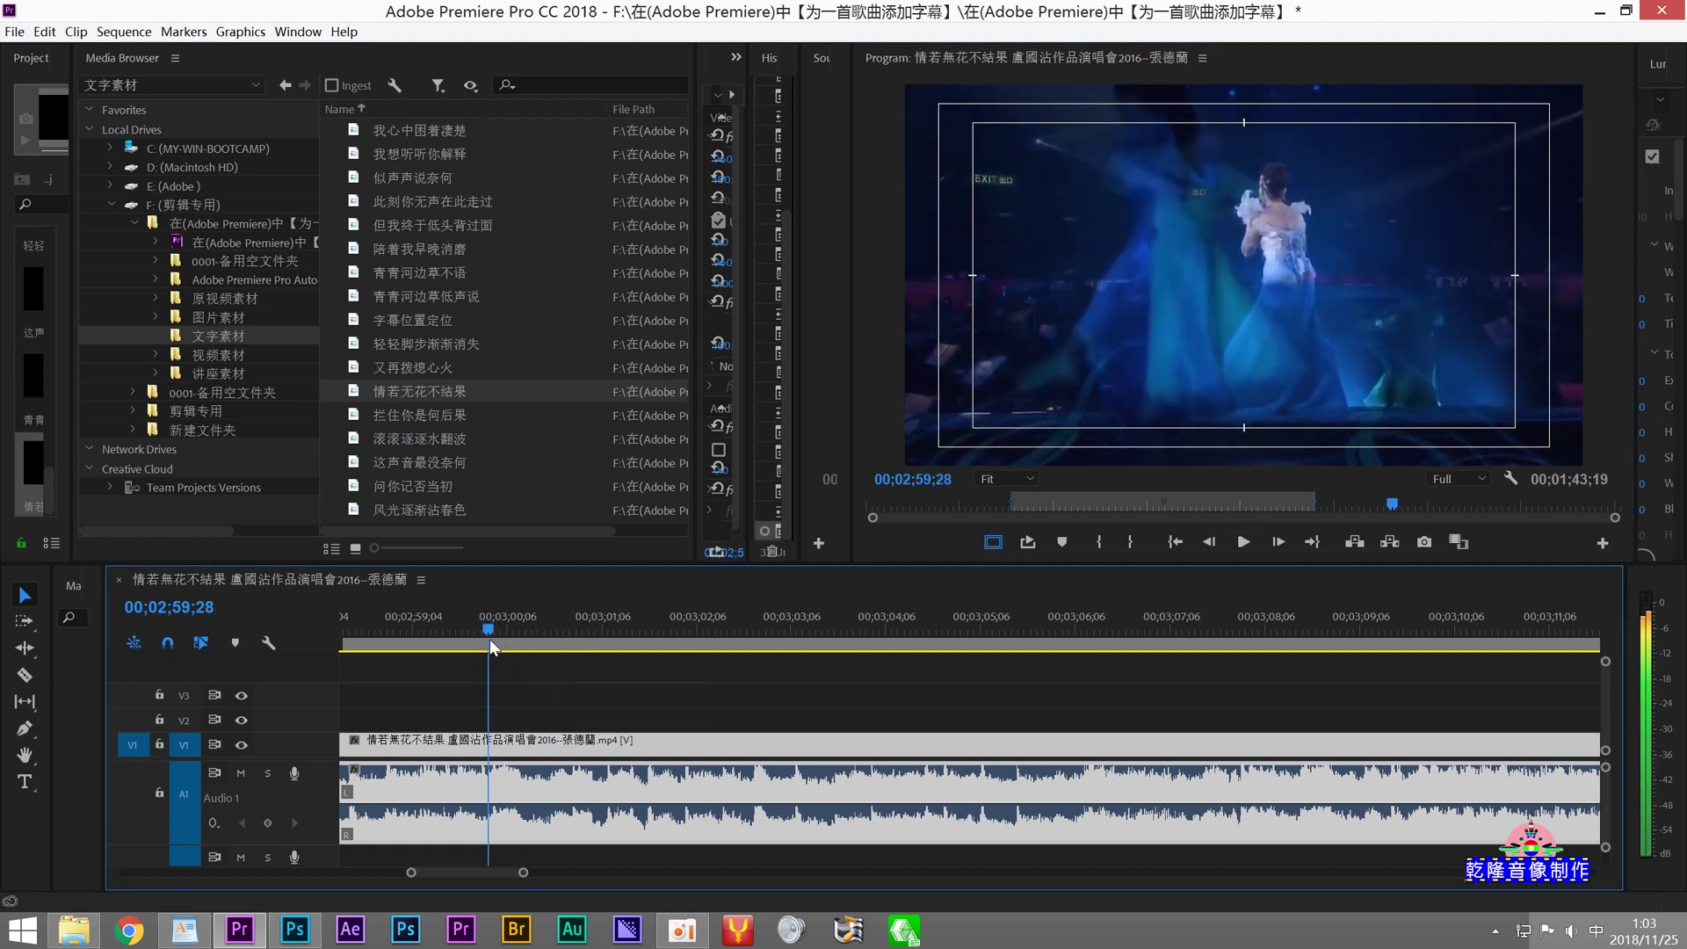
pyautogui.press('Left')
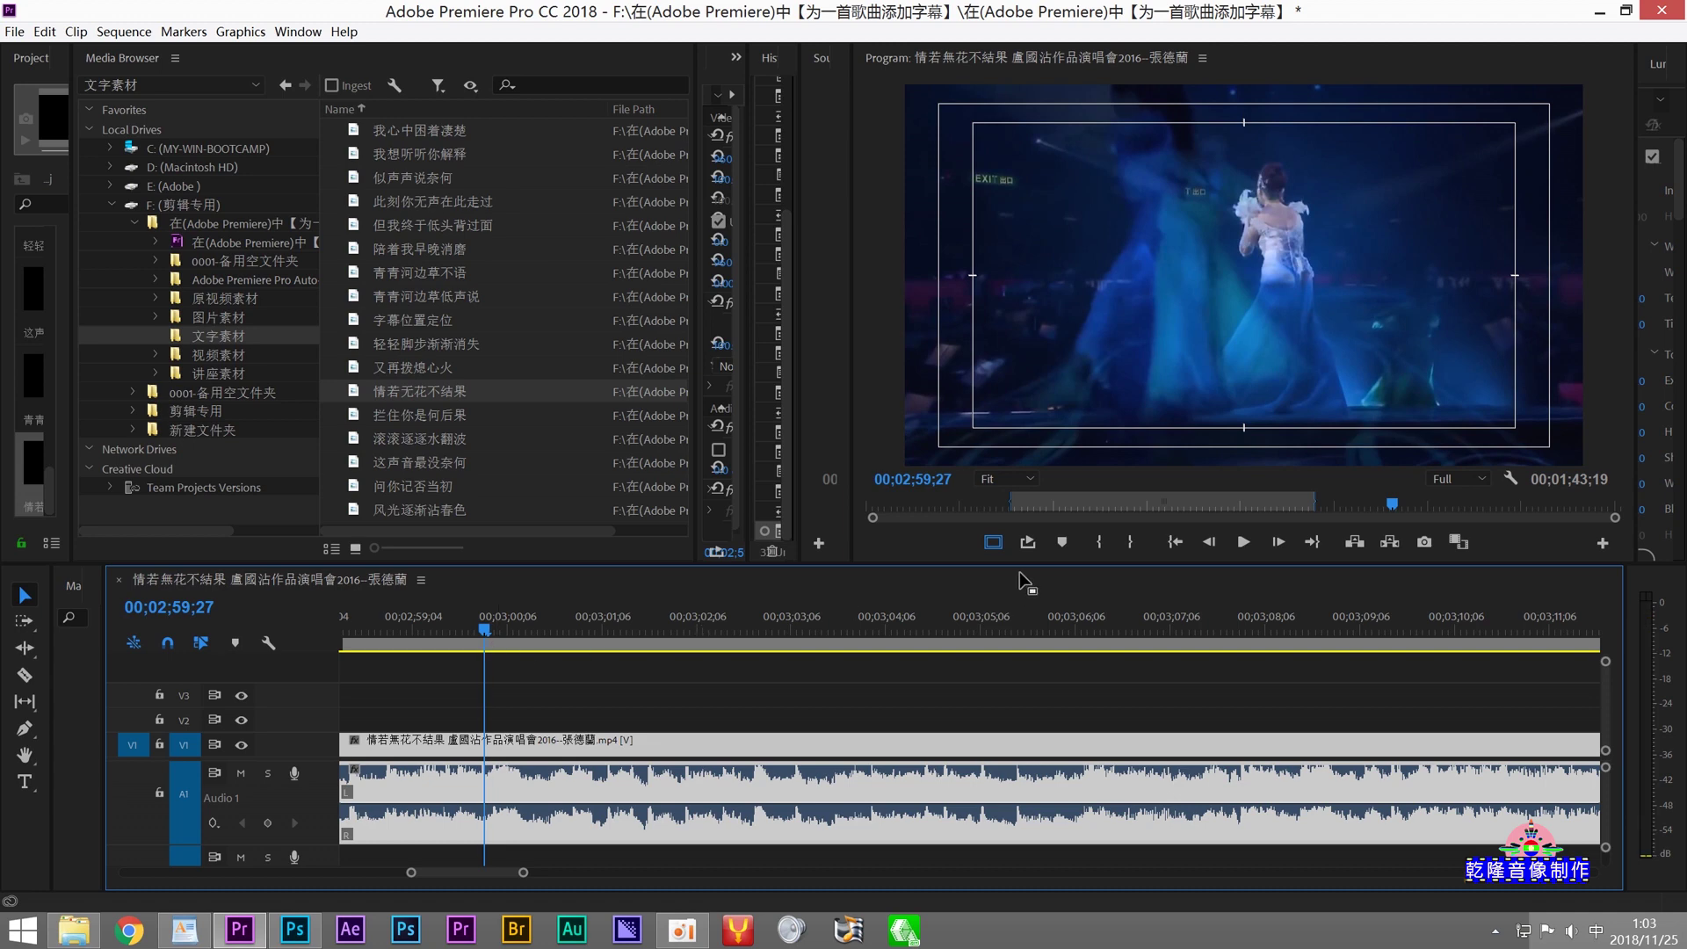
pyautogui.click(1096, 542)
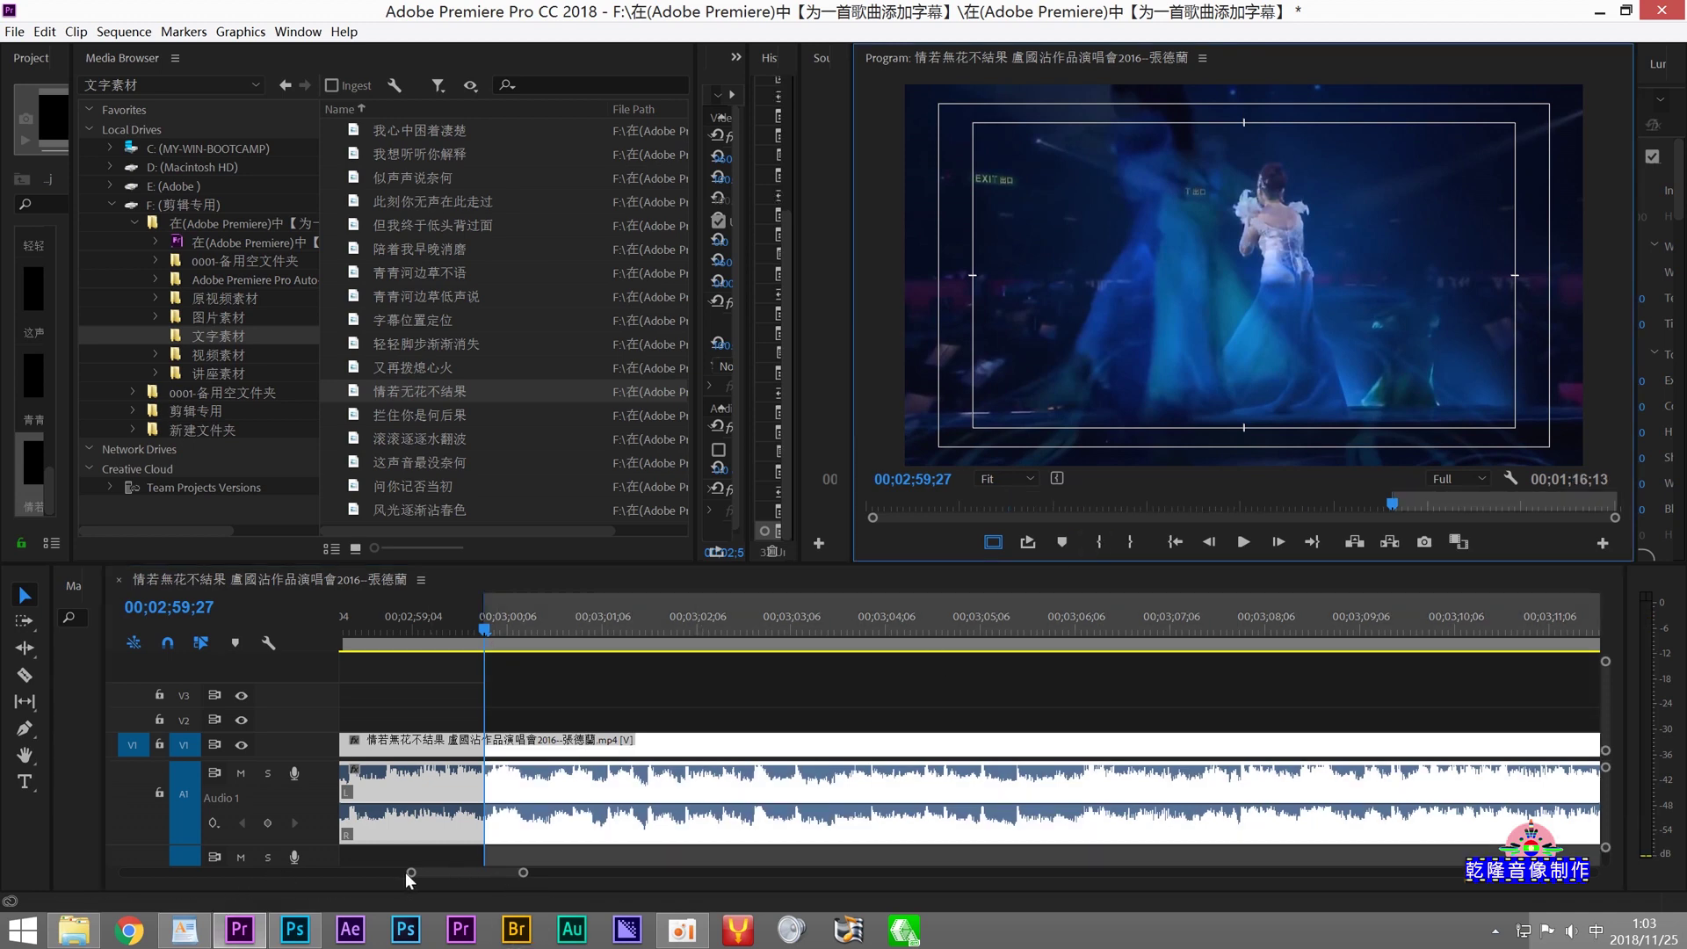
pyautogui.moveTo(404, 871); pyautogui.dragTo(329, 872)
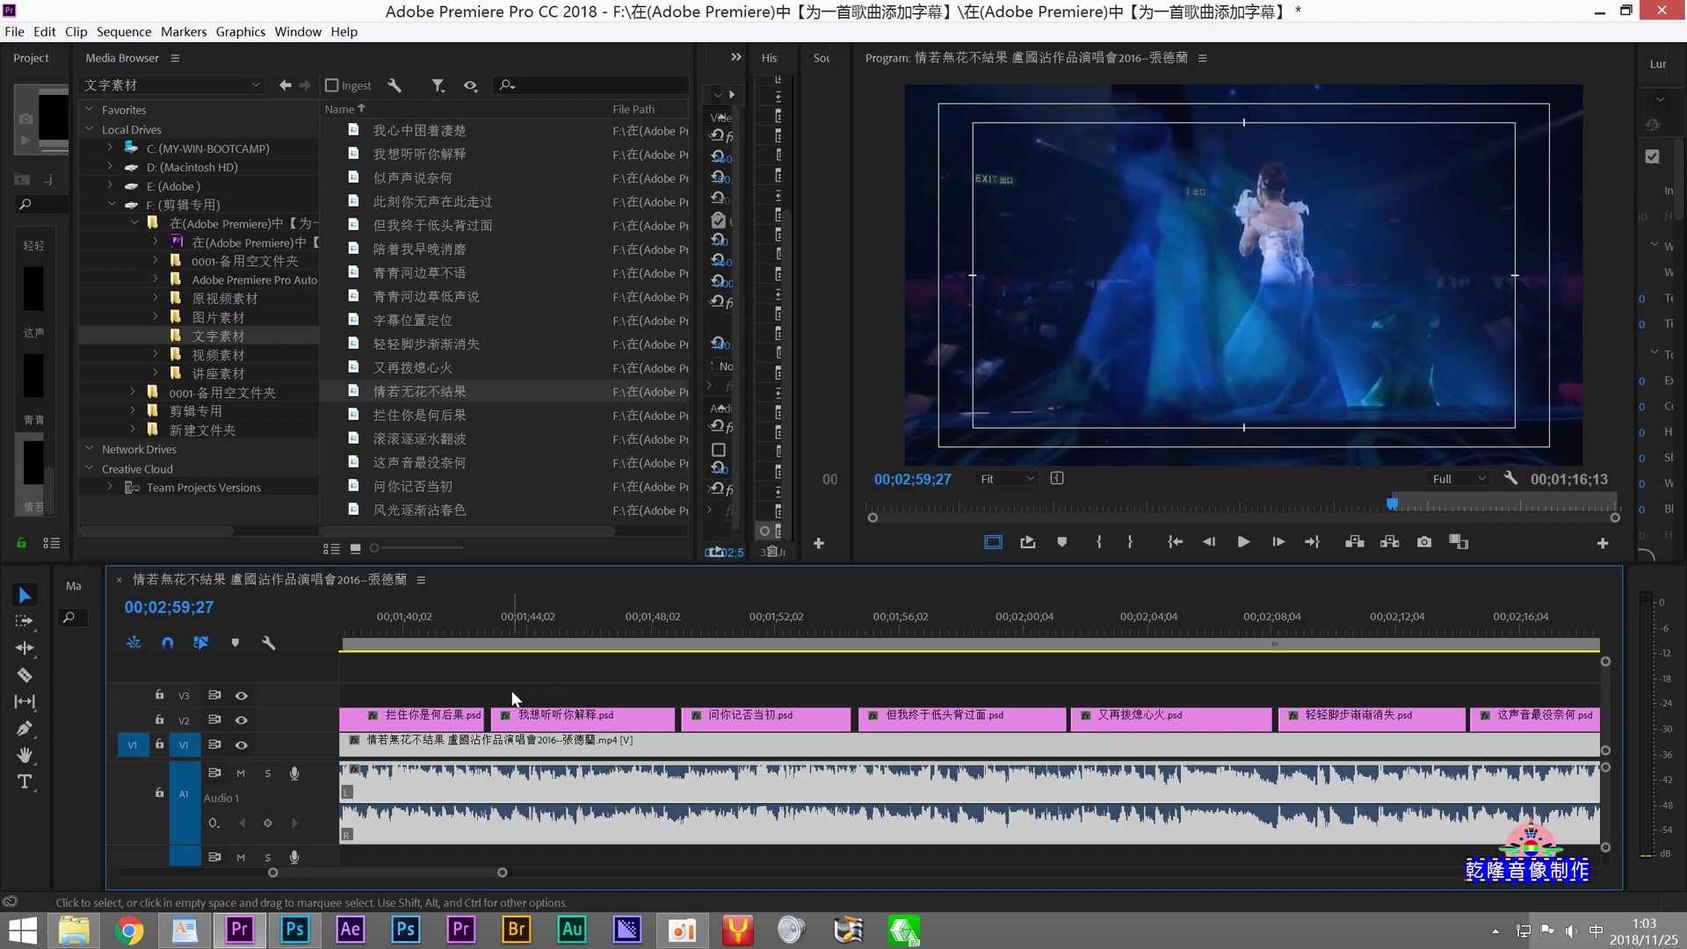
# Step: Copy all the lyric subtitle clips on V2, through the 情若无花不结果 clip
pyautogui.moveTo(502, 875)
pyautogui.mouseDown()
pyautogui.moveTo(542, 878)
pyautogui.moveTo(519, 871)
pyautogui.mouseUp()
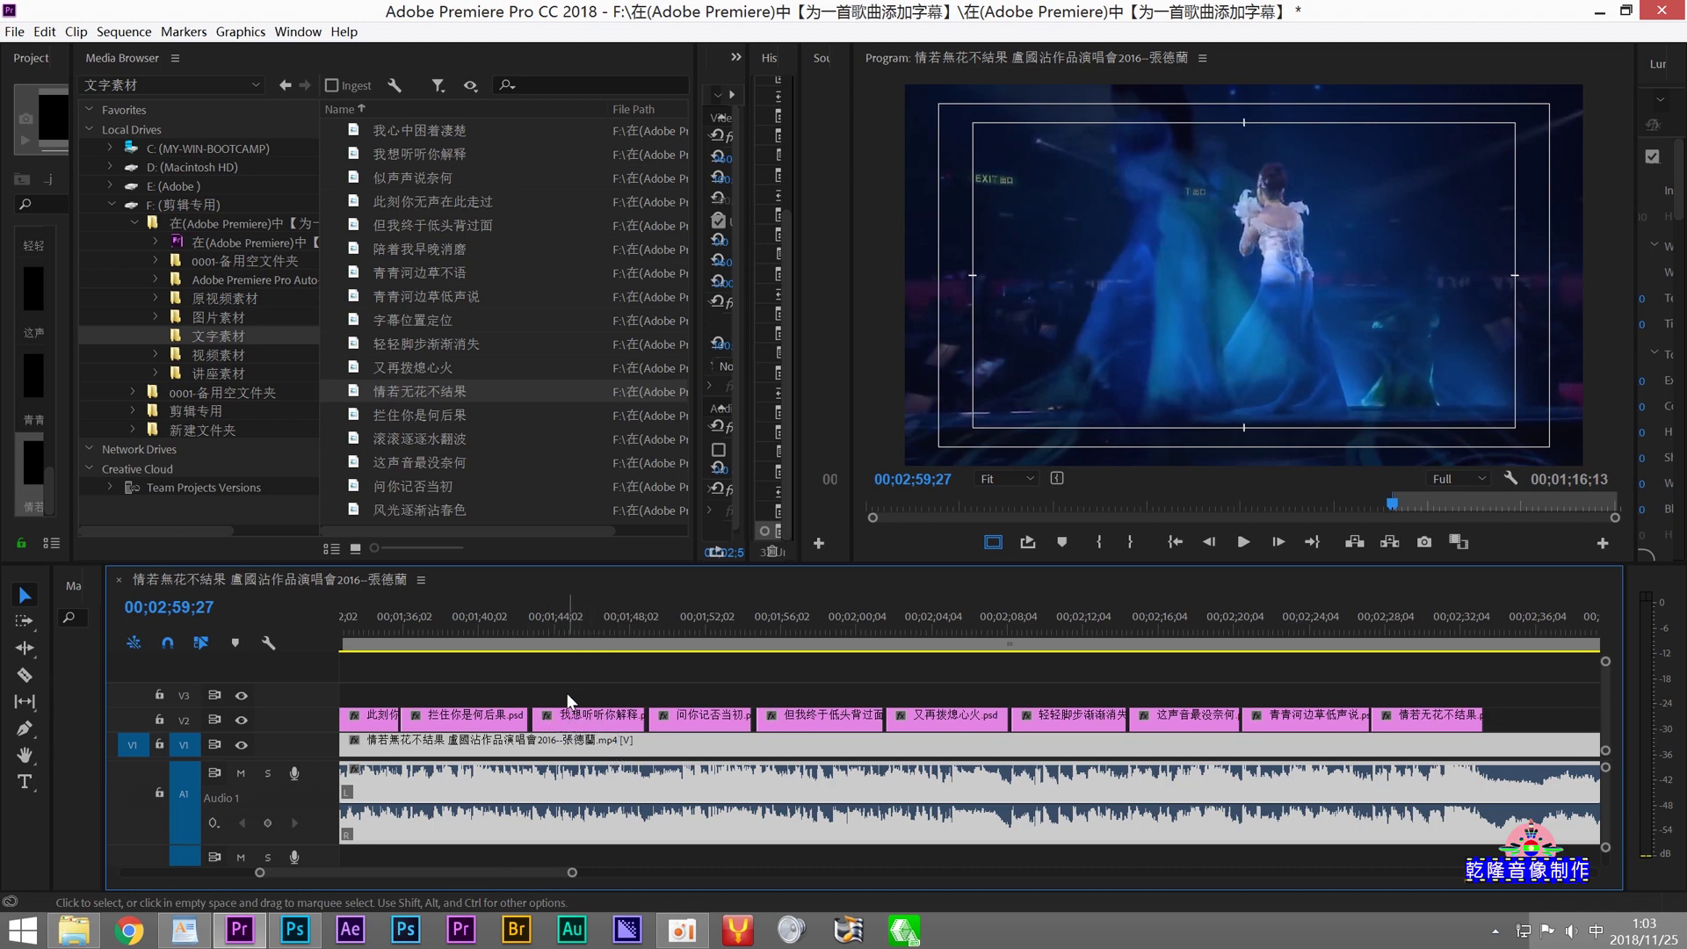
pyautogui.moveTo(568, 700); pyautogui.dragTo(1306, 727)
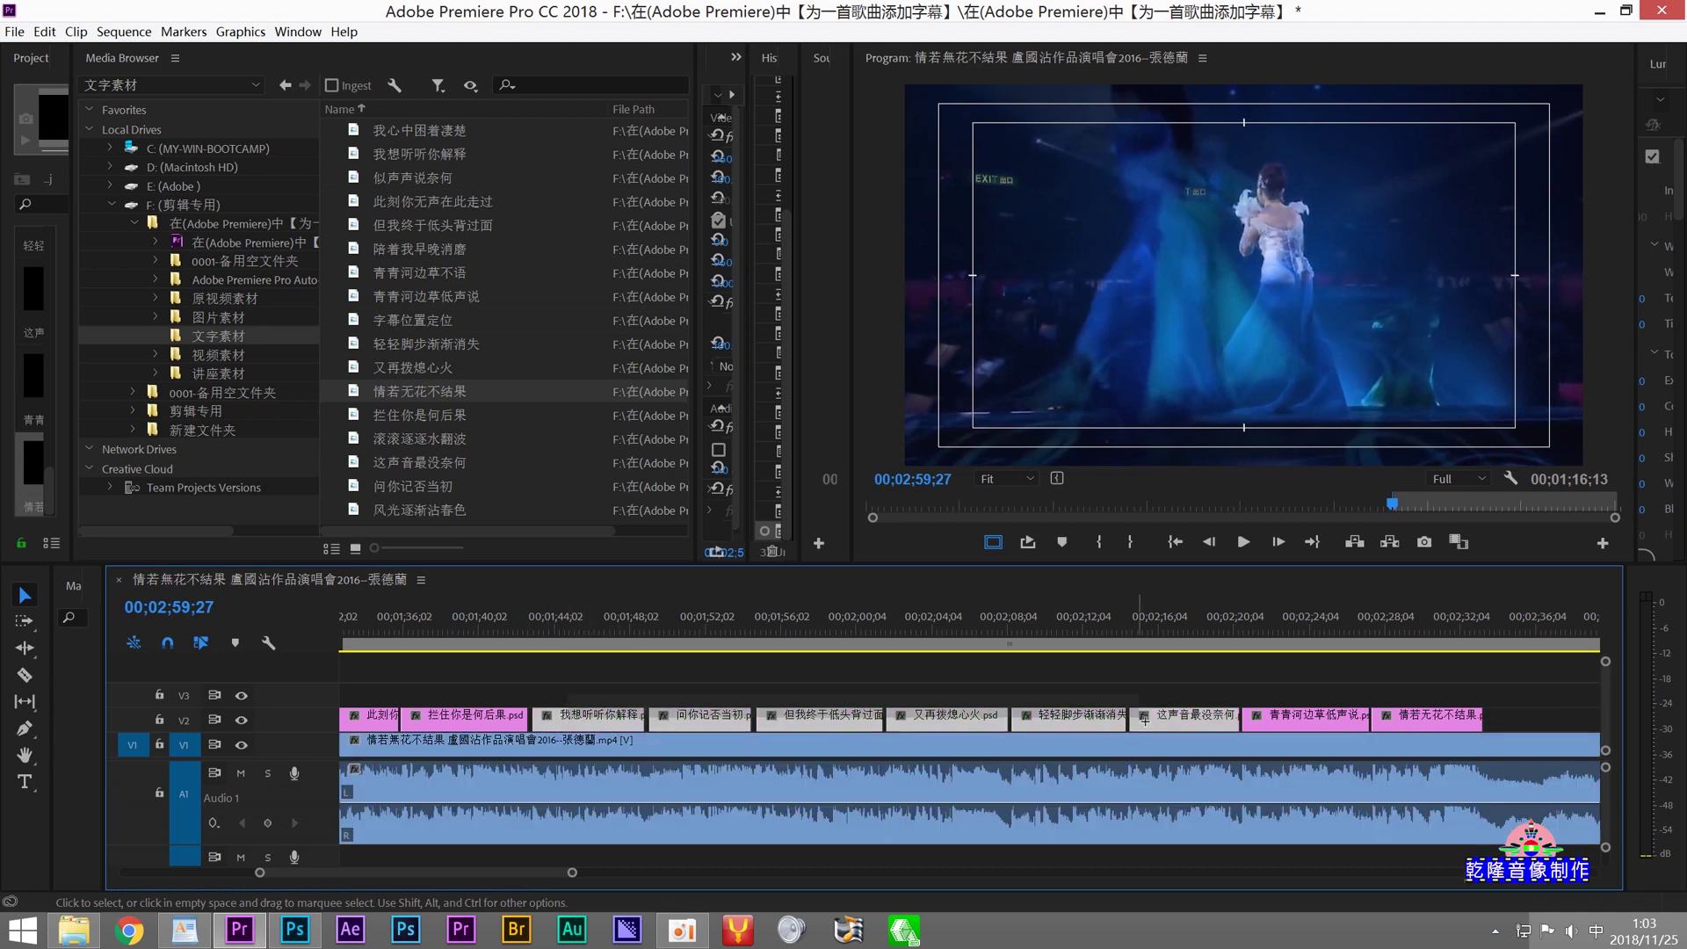
pyautogui.moveTo(1307, 728); pyautogui.dragTo(1418, 722)
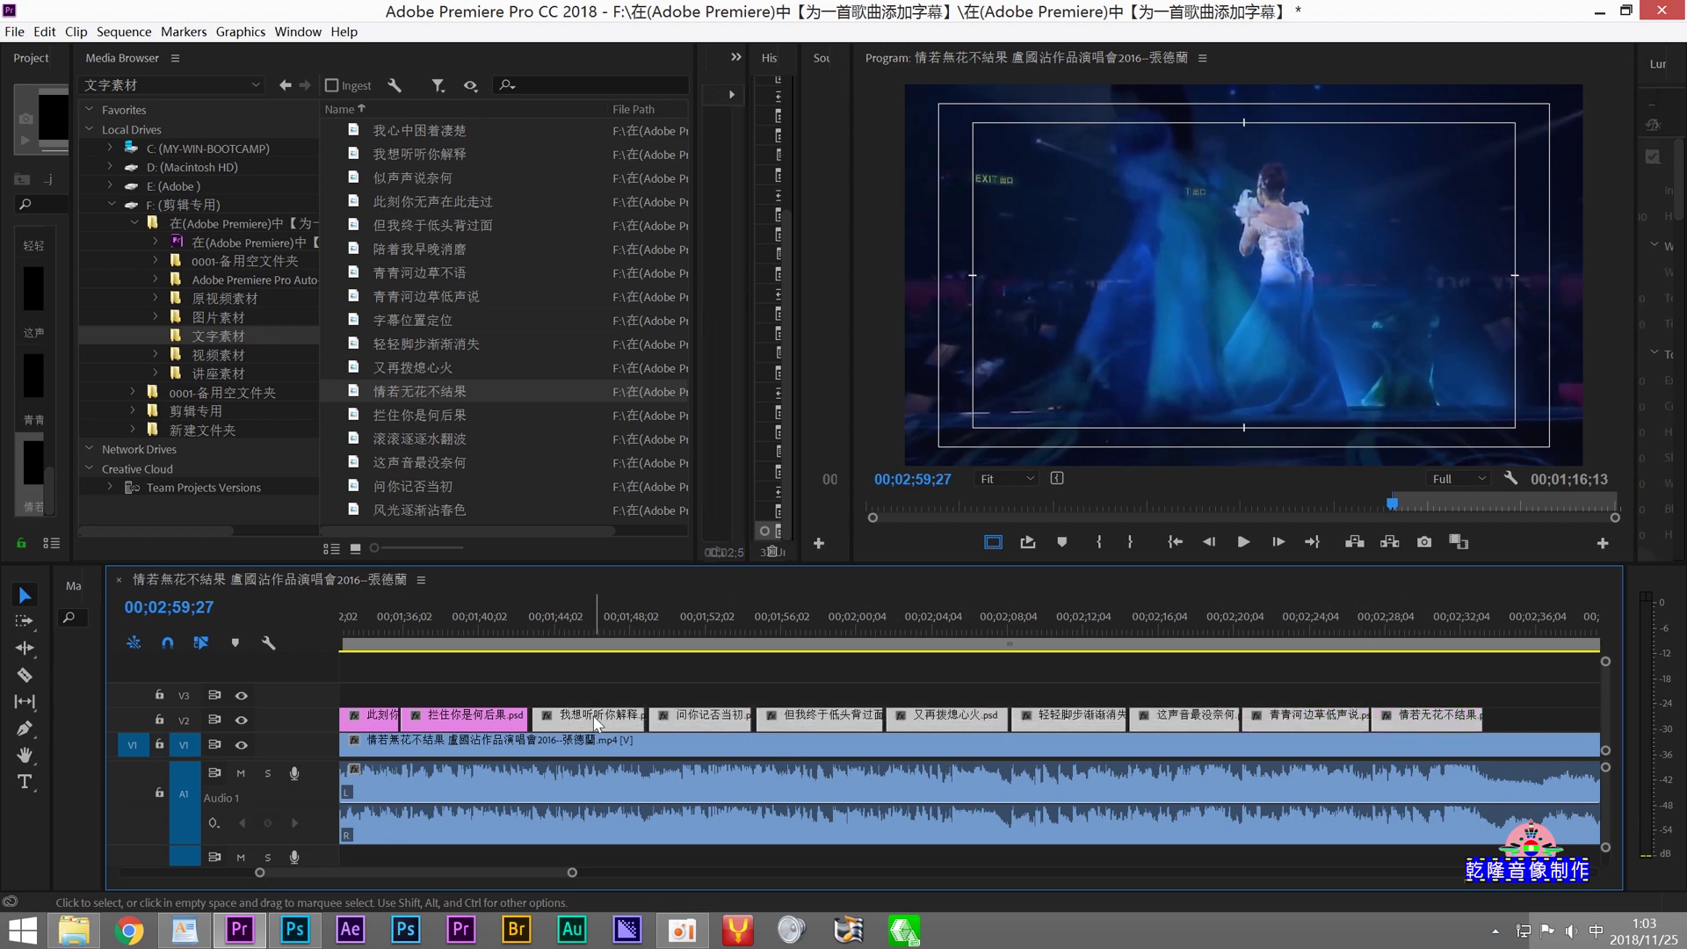
pyautogui.rightClick(596, 722)
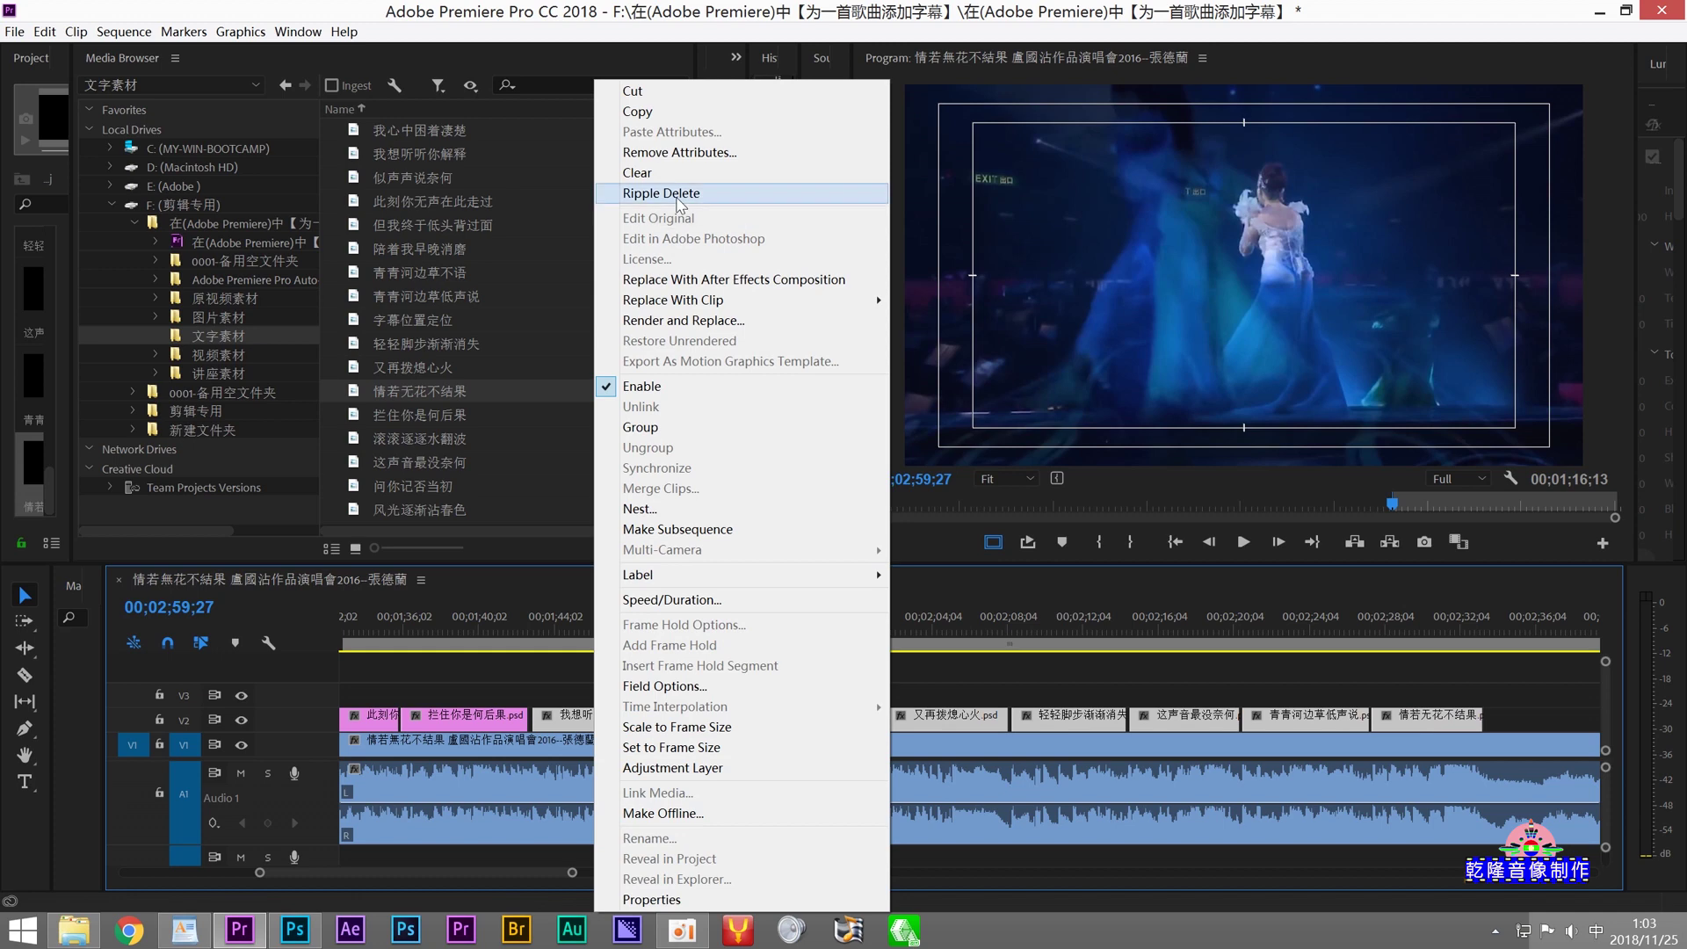
pyautogui.click(637, 115)
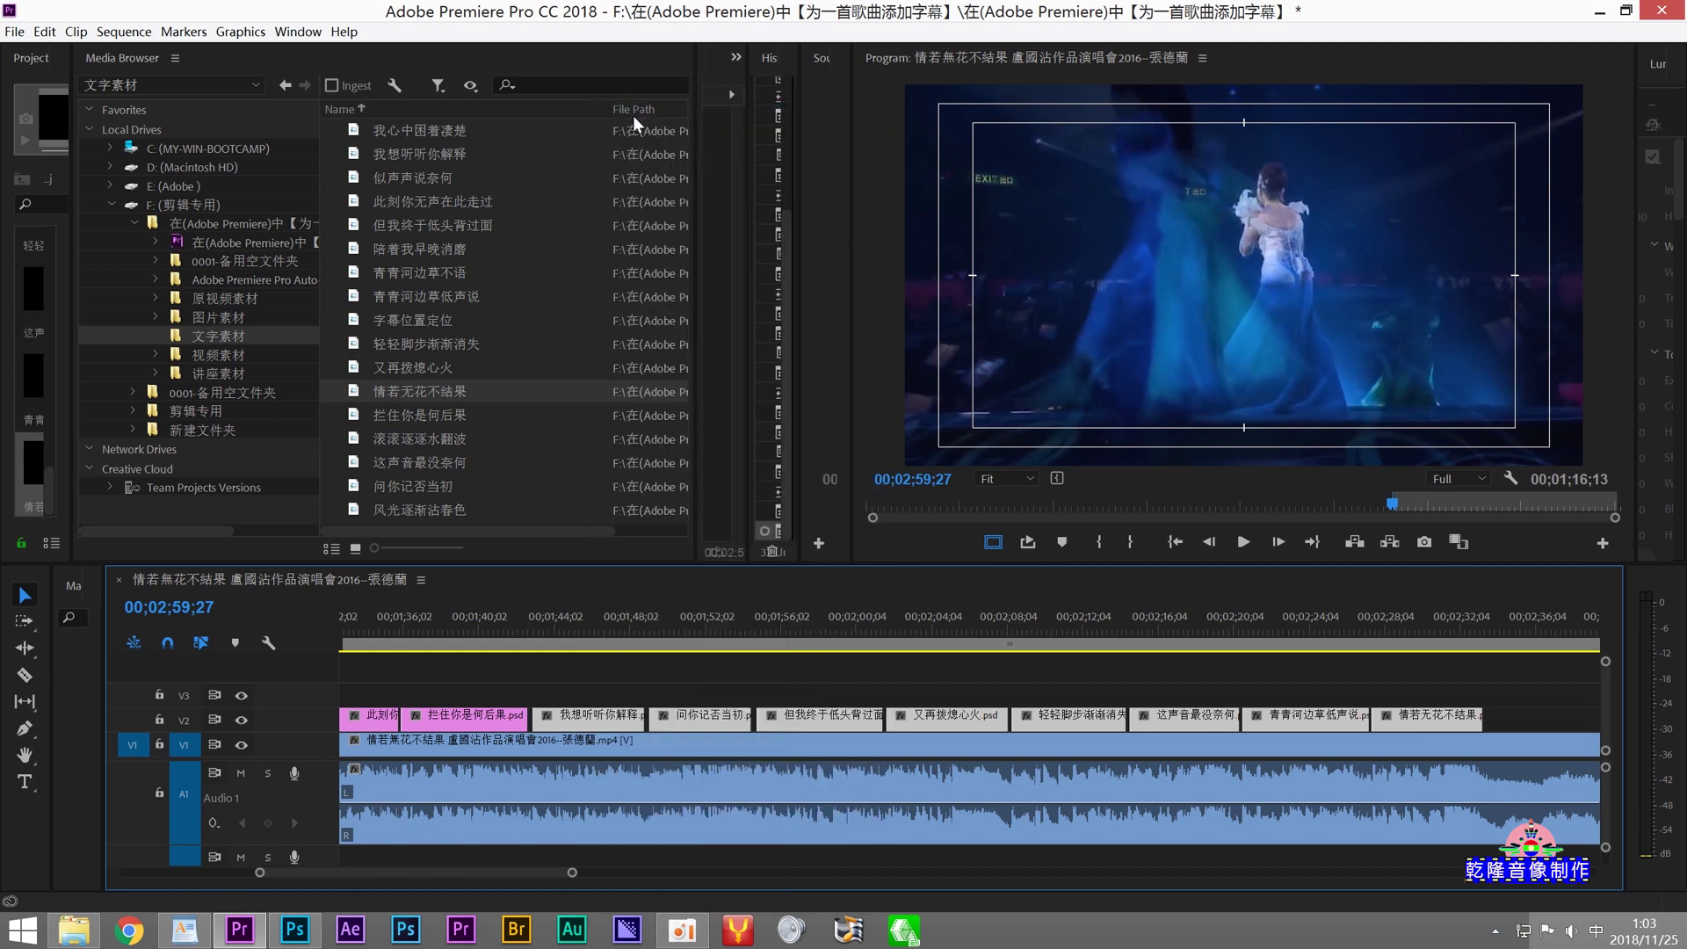
# Step: Untarget V1 so only V2 receives the pasted clips
pyautogui.click(182, 742)
pyautogui.moveTo(524, 871); pyautogui.dragTo(625, 872)
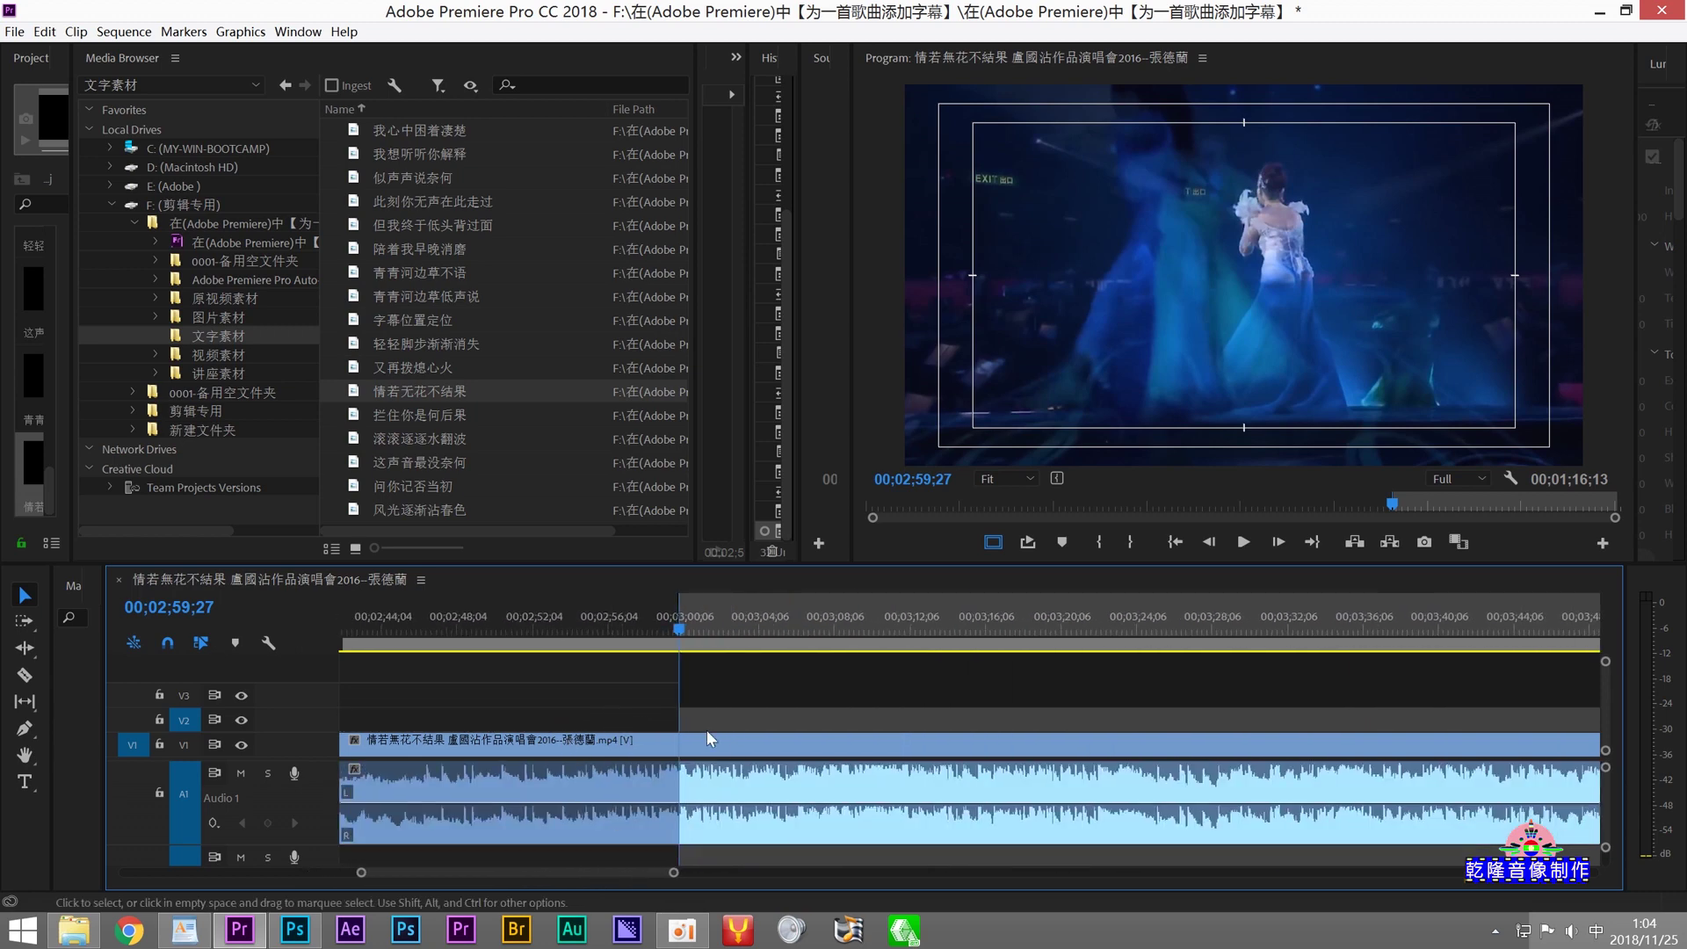
pyautogui.click(52, 37)
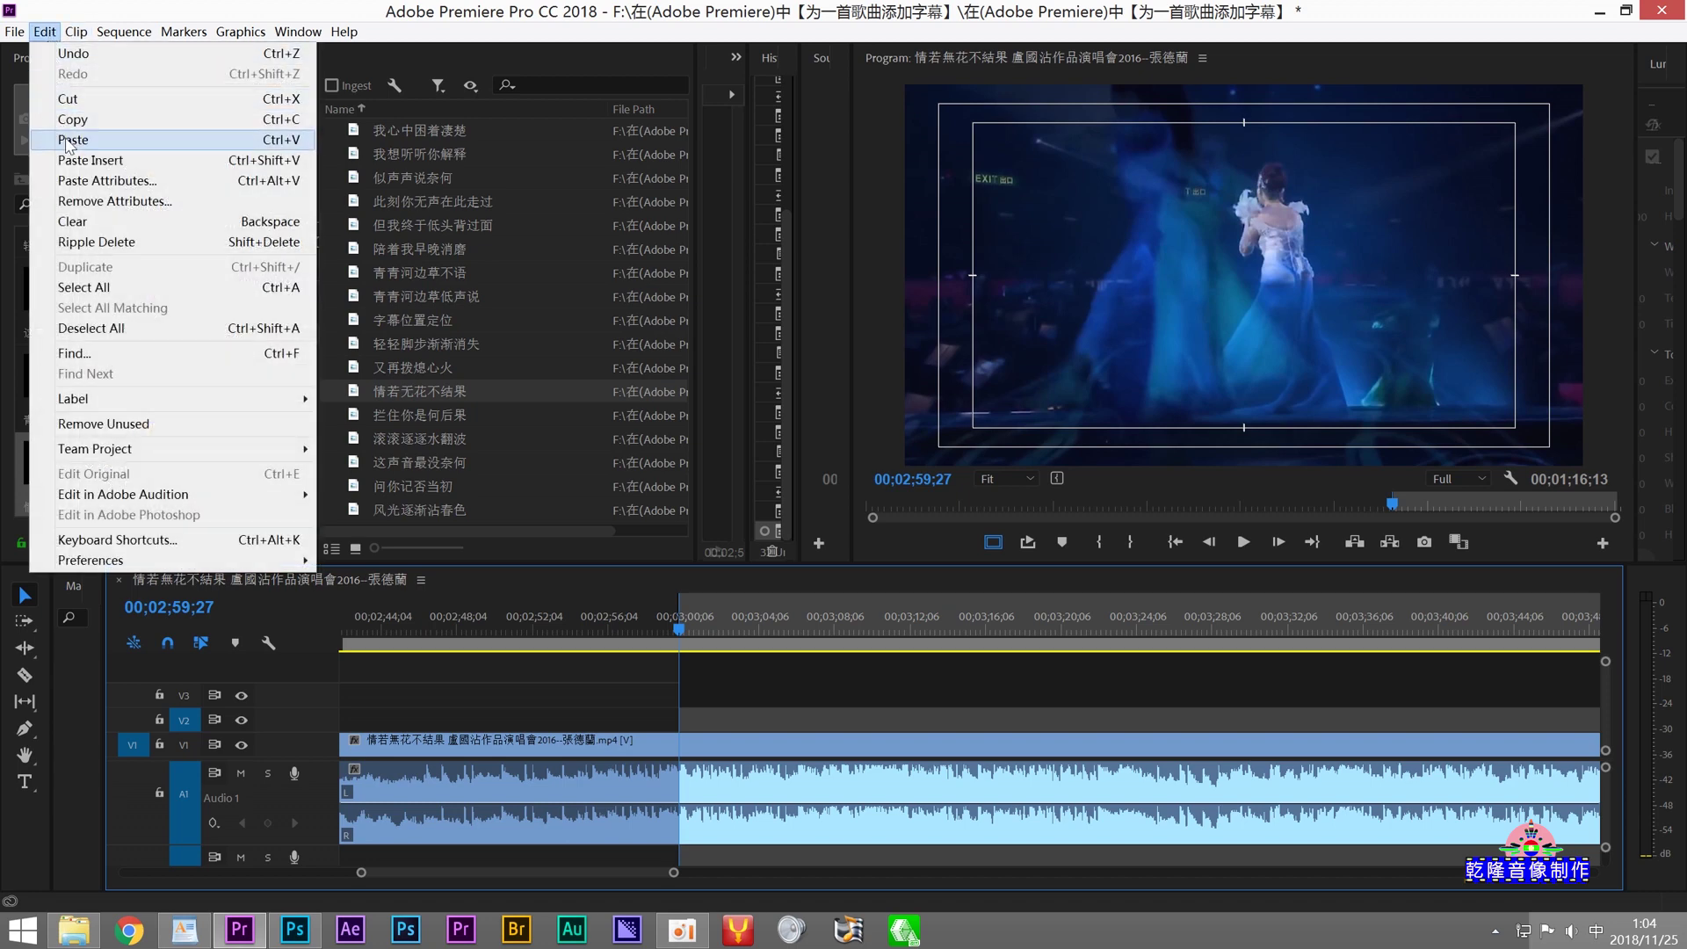
# Step: Paste the copied lyric clips onto V2 at 00;02;59;27 and play the pasted section back
pyautogui.click(68, 140)
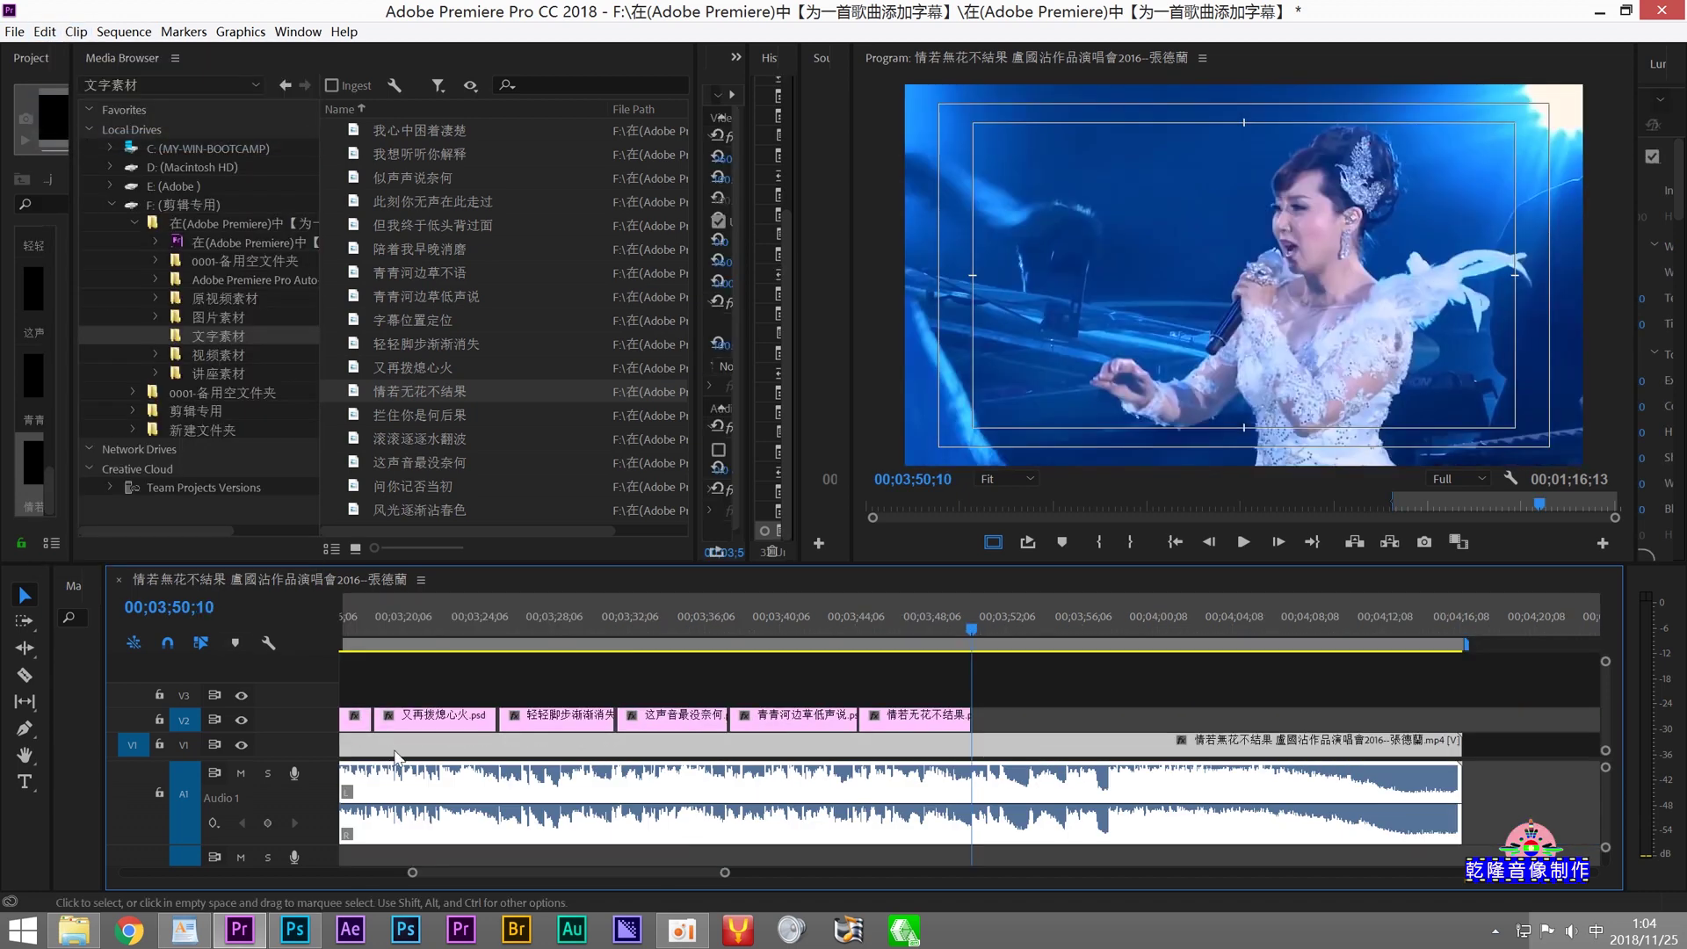
pyautogui.moveTo(534, 873); pyautogui.dragTo(488, 880)
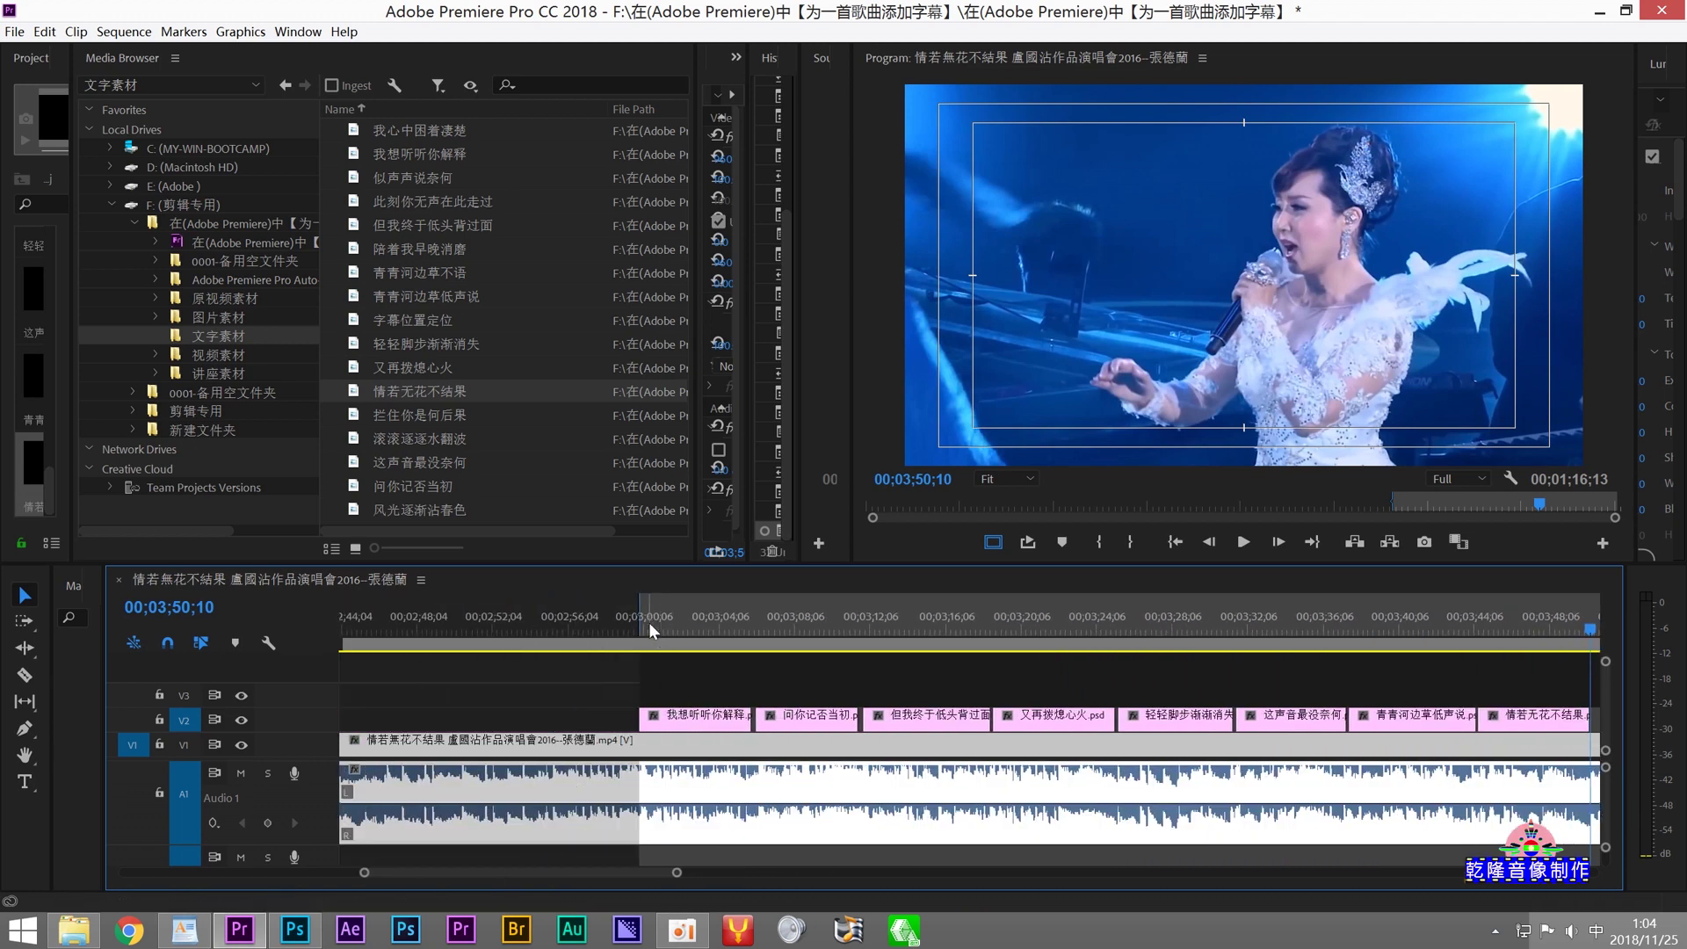
pyautogui.click(640, 624)
pyautogui.click(1240, 544)
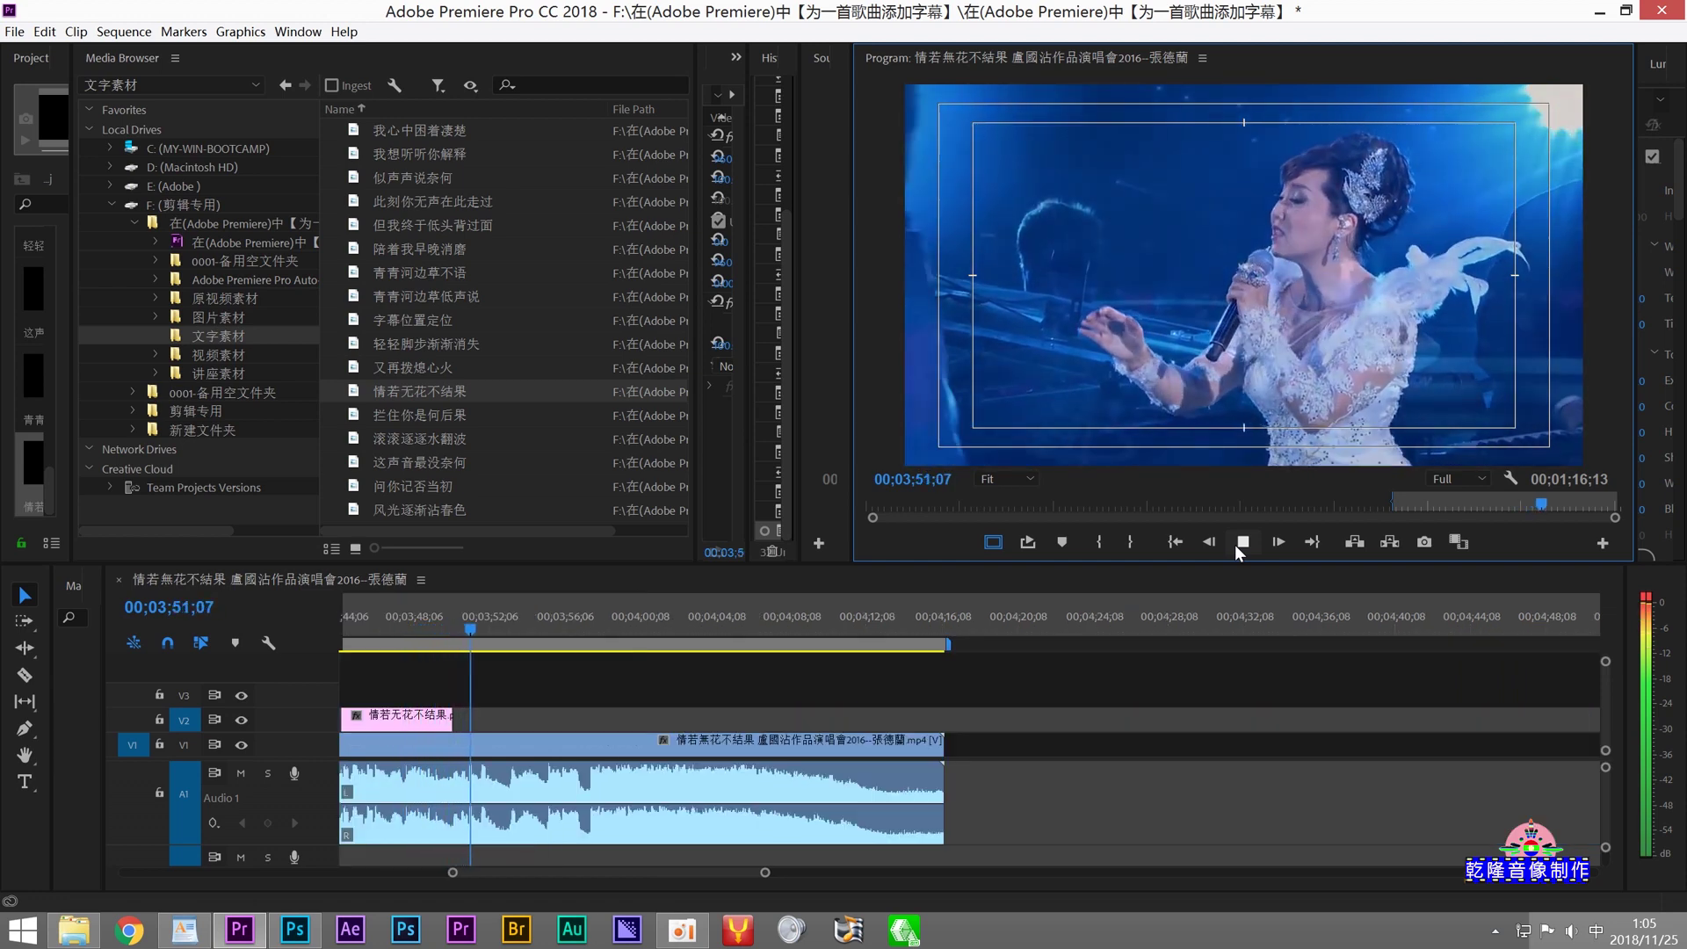
# Step: Stop playback, frame-step to 00;03;50;14, mark a new In point there, and play onward
pyautogui.click(1235, 545)
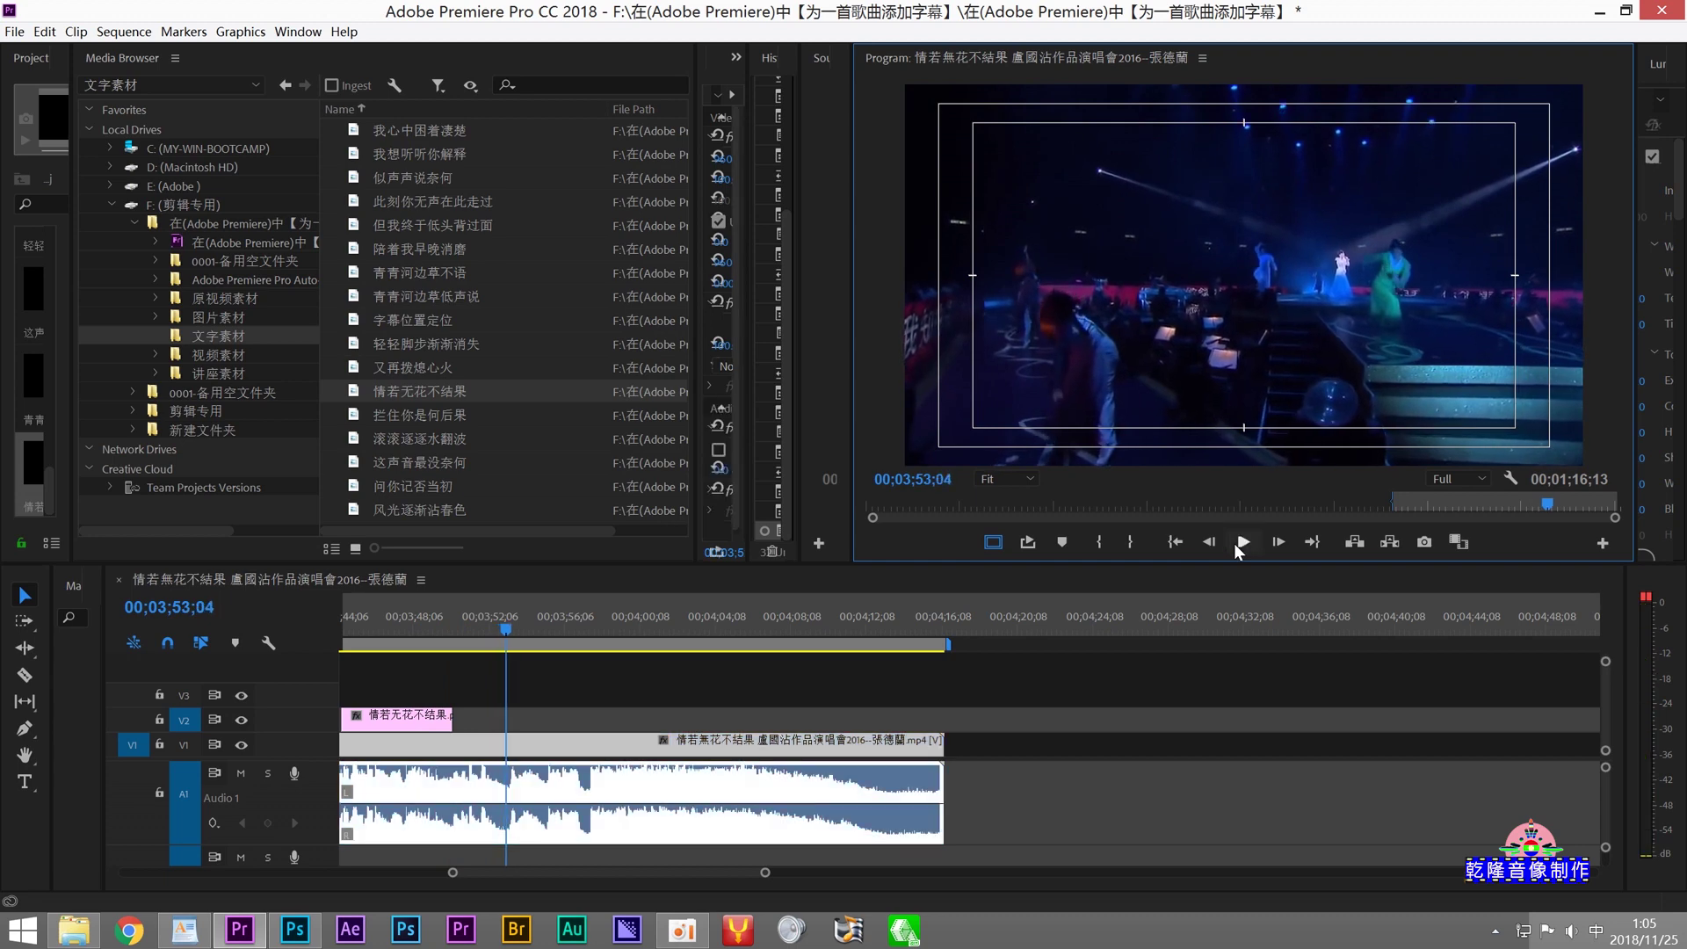
pyautogui.click(493, 627)
pyautogui.moveTo(492, 627); pyautogui.dragTo(453, 629)
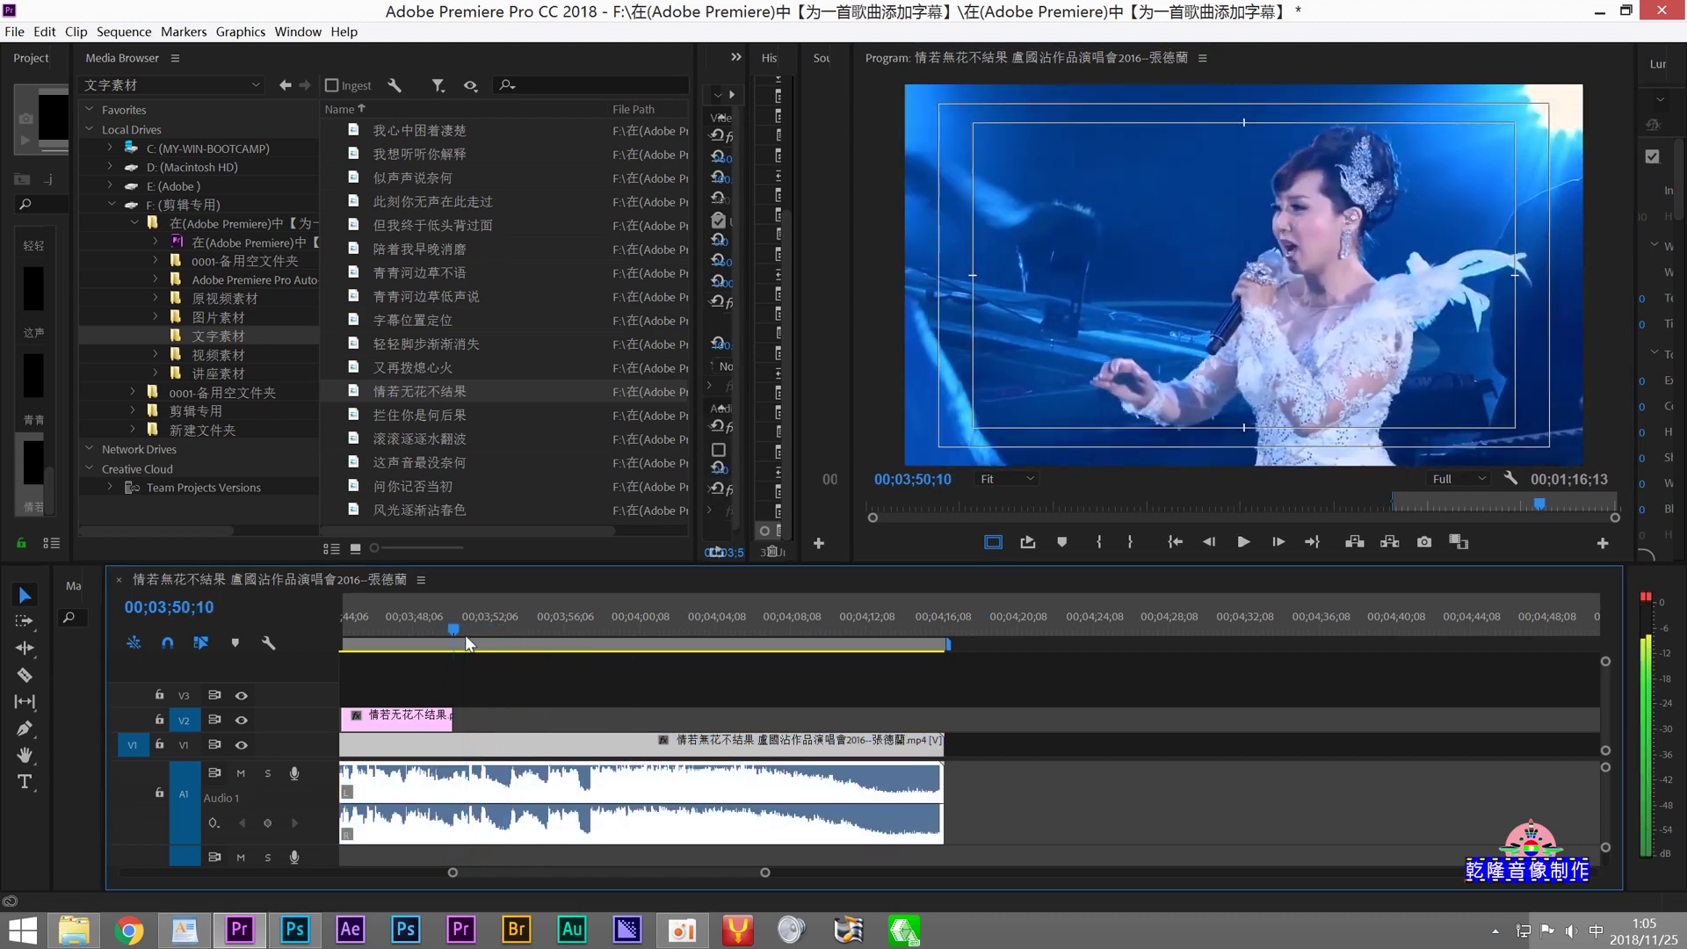
pyautogui.click(1277, 539)
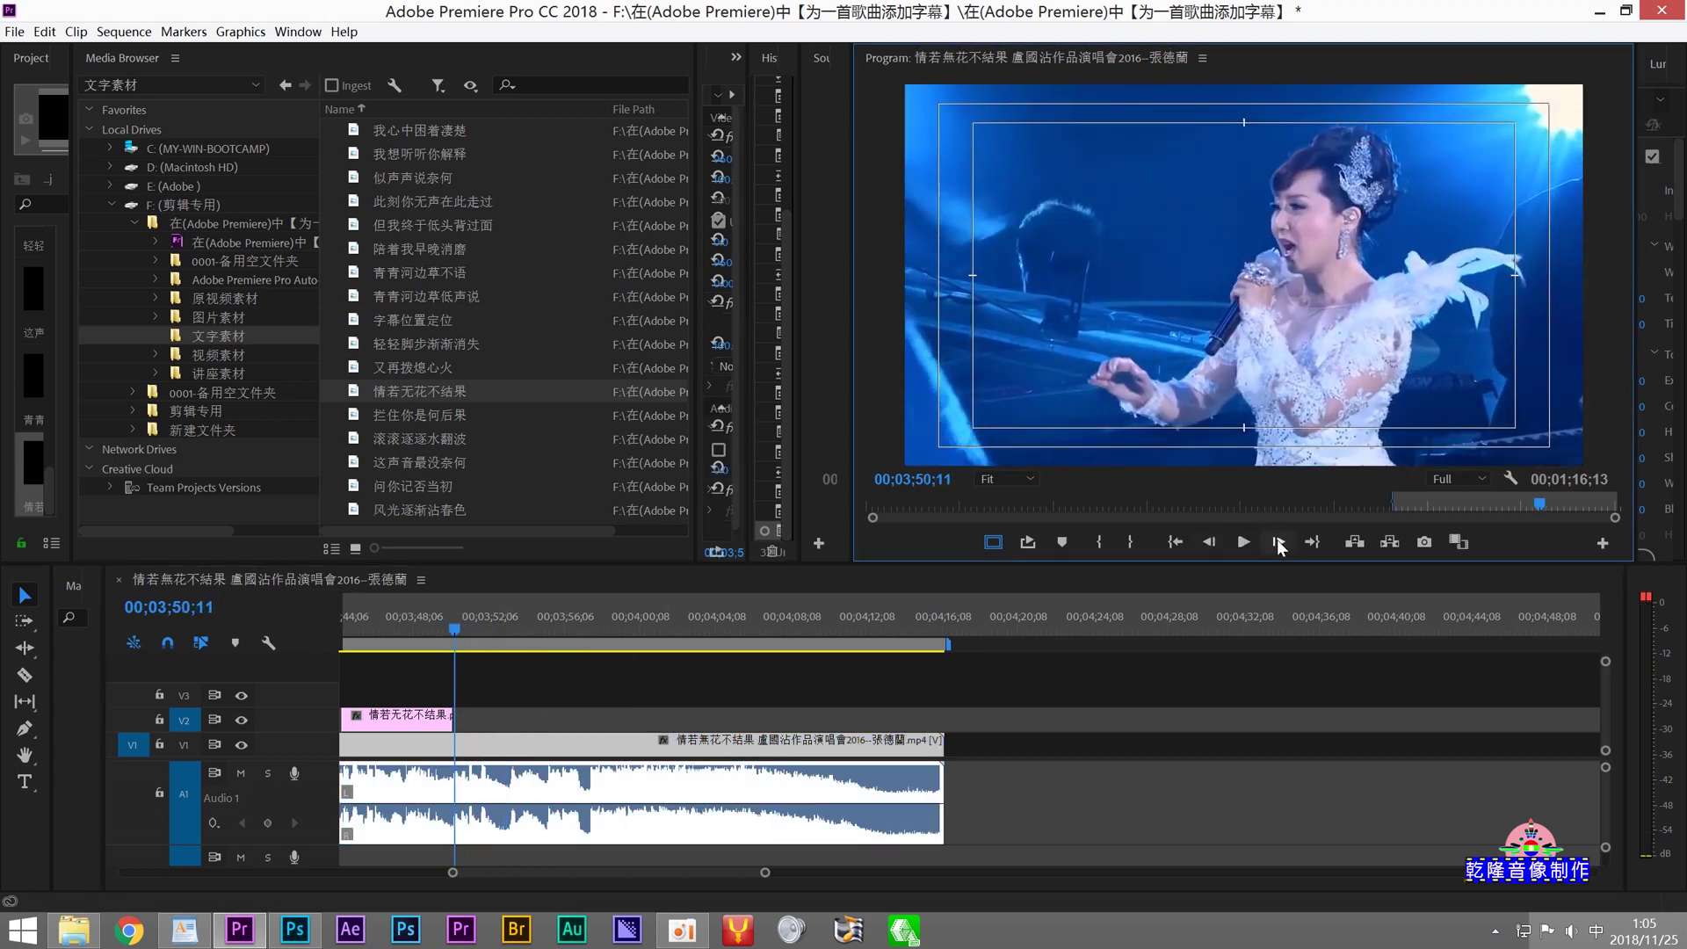
pyautogui.click(1277, 540)
pyautogui.click(1277, 539)
pyautogui.click(1277, 540)
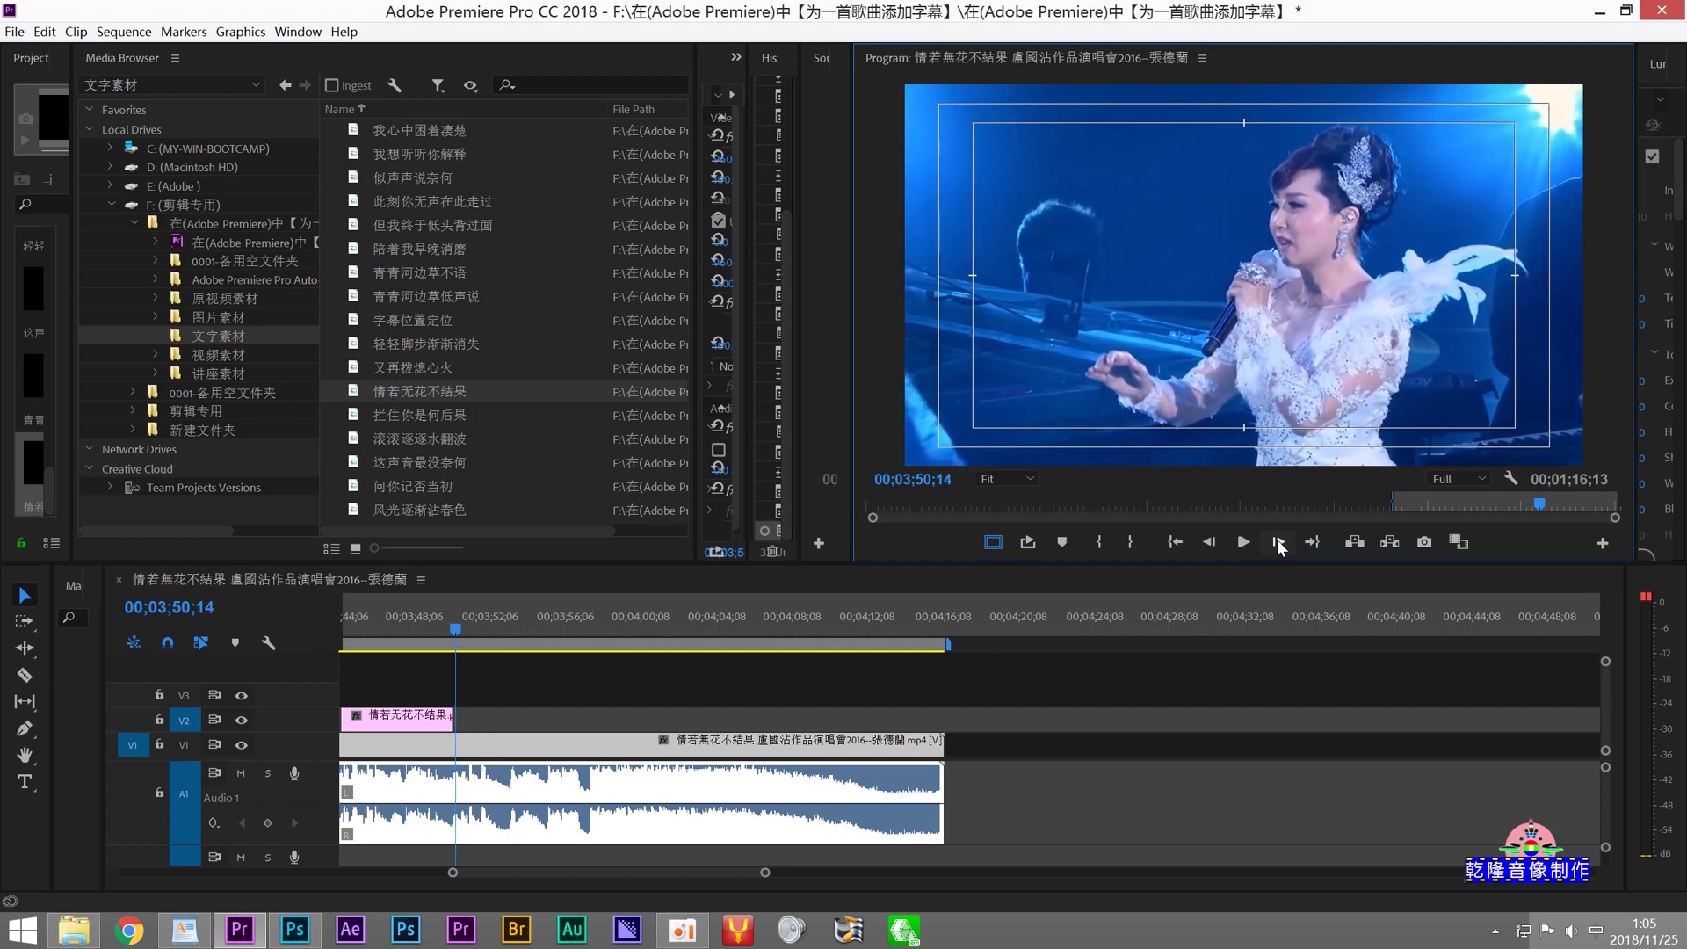
pyautogui.click(1098, 542)
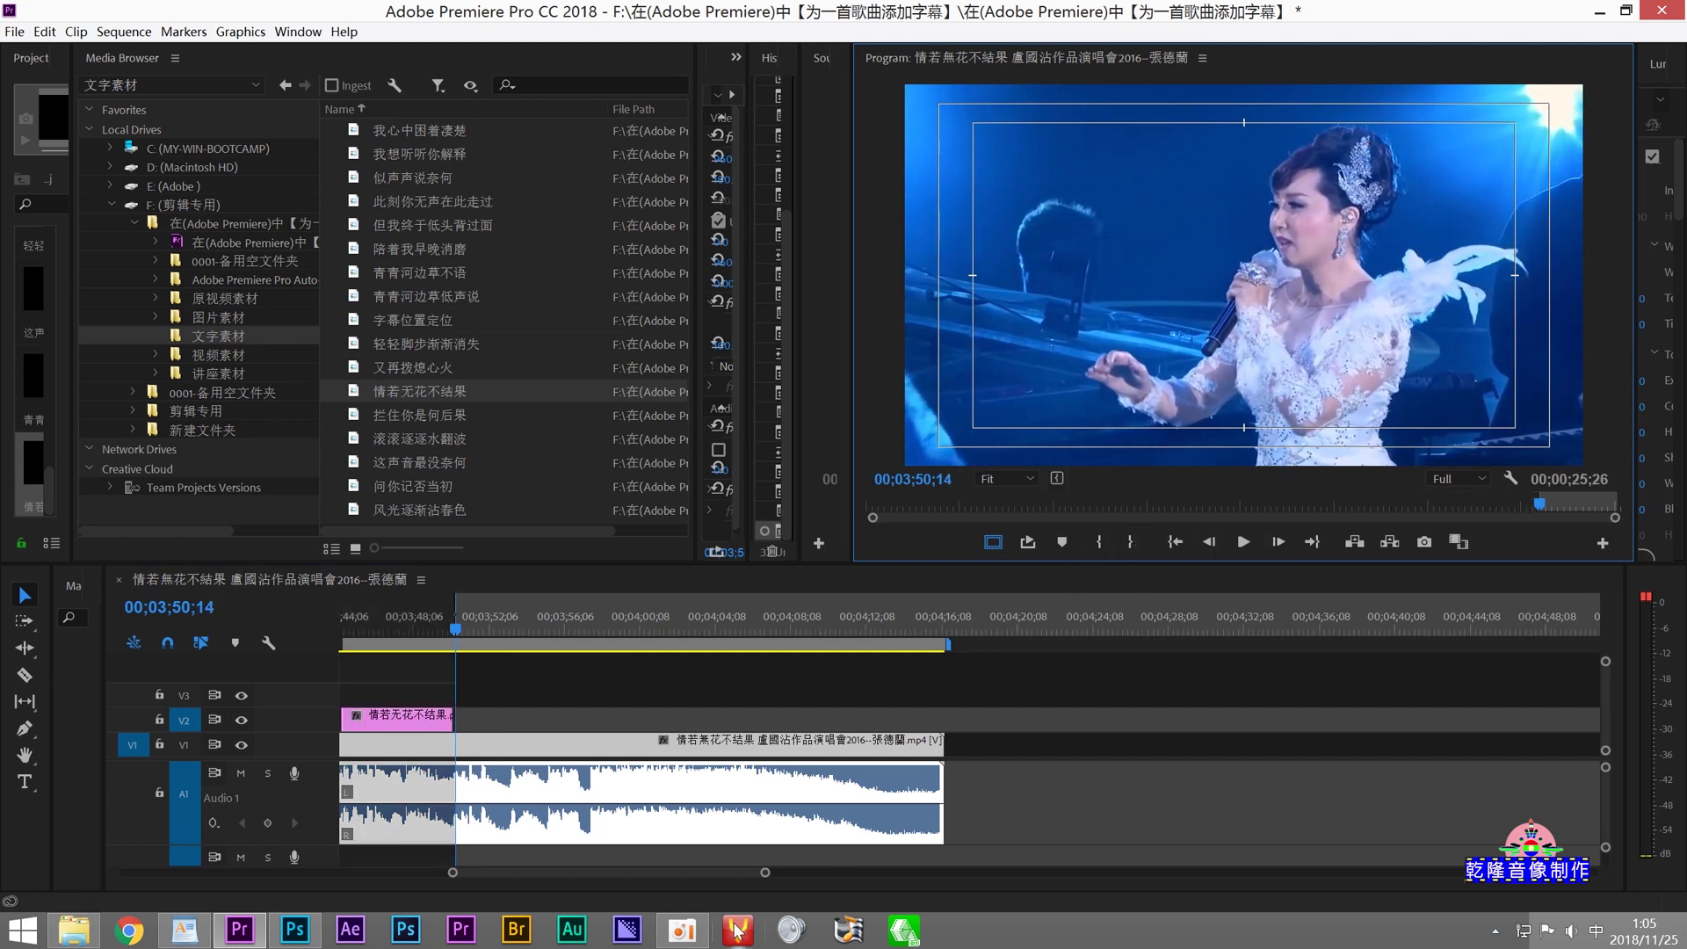
pyautogui.moveTo(765, 873); pyautogui.dragTo(658, 907)
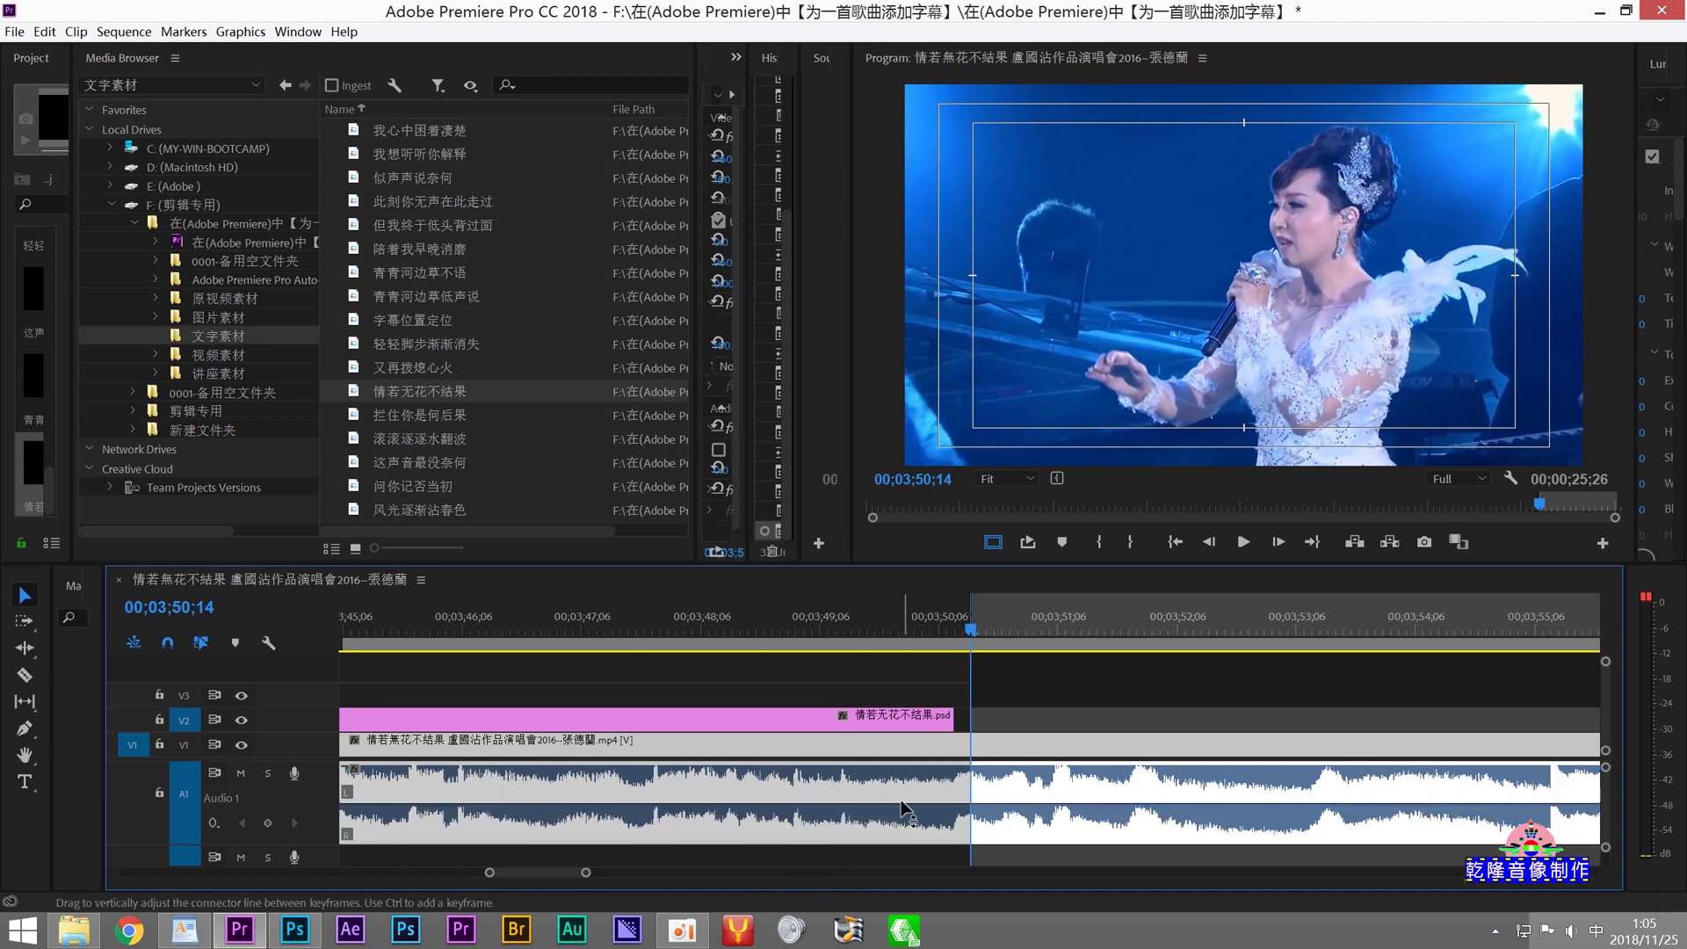
pyautogui.click(1256, 554)
pyautogui.press('Left')
pyautogui.press('Left')
pyautogui.press('Left')
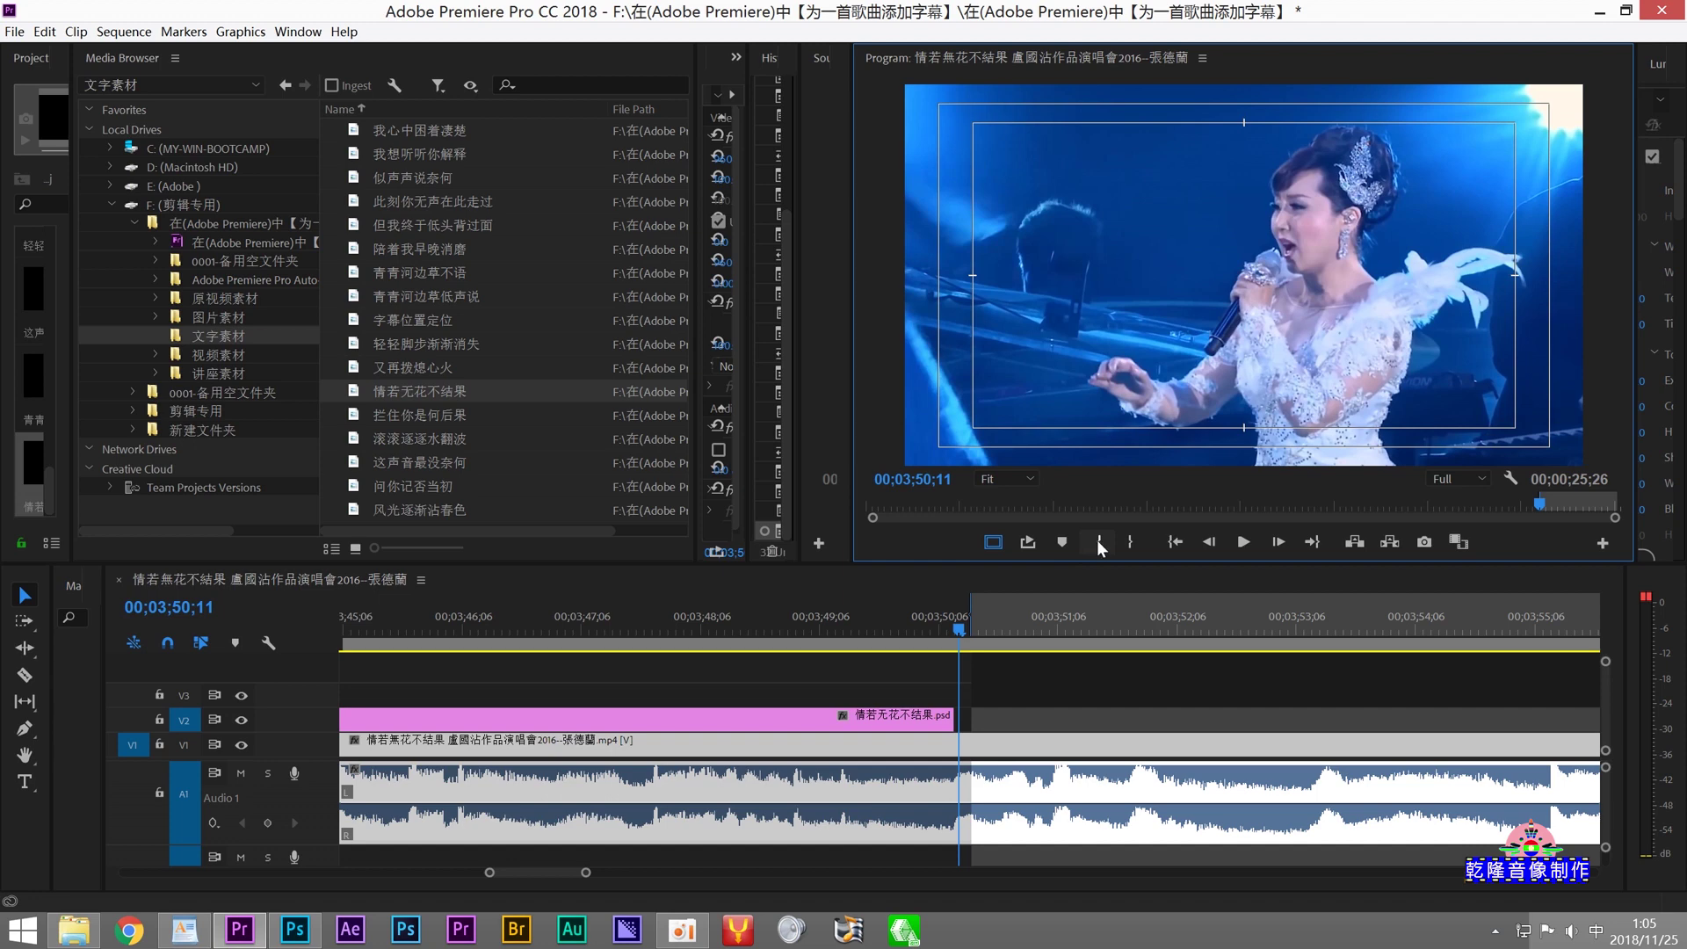
pyautogui.click(1241, 541)
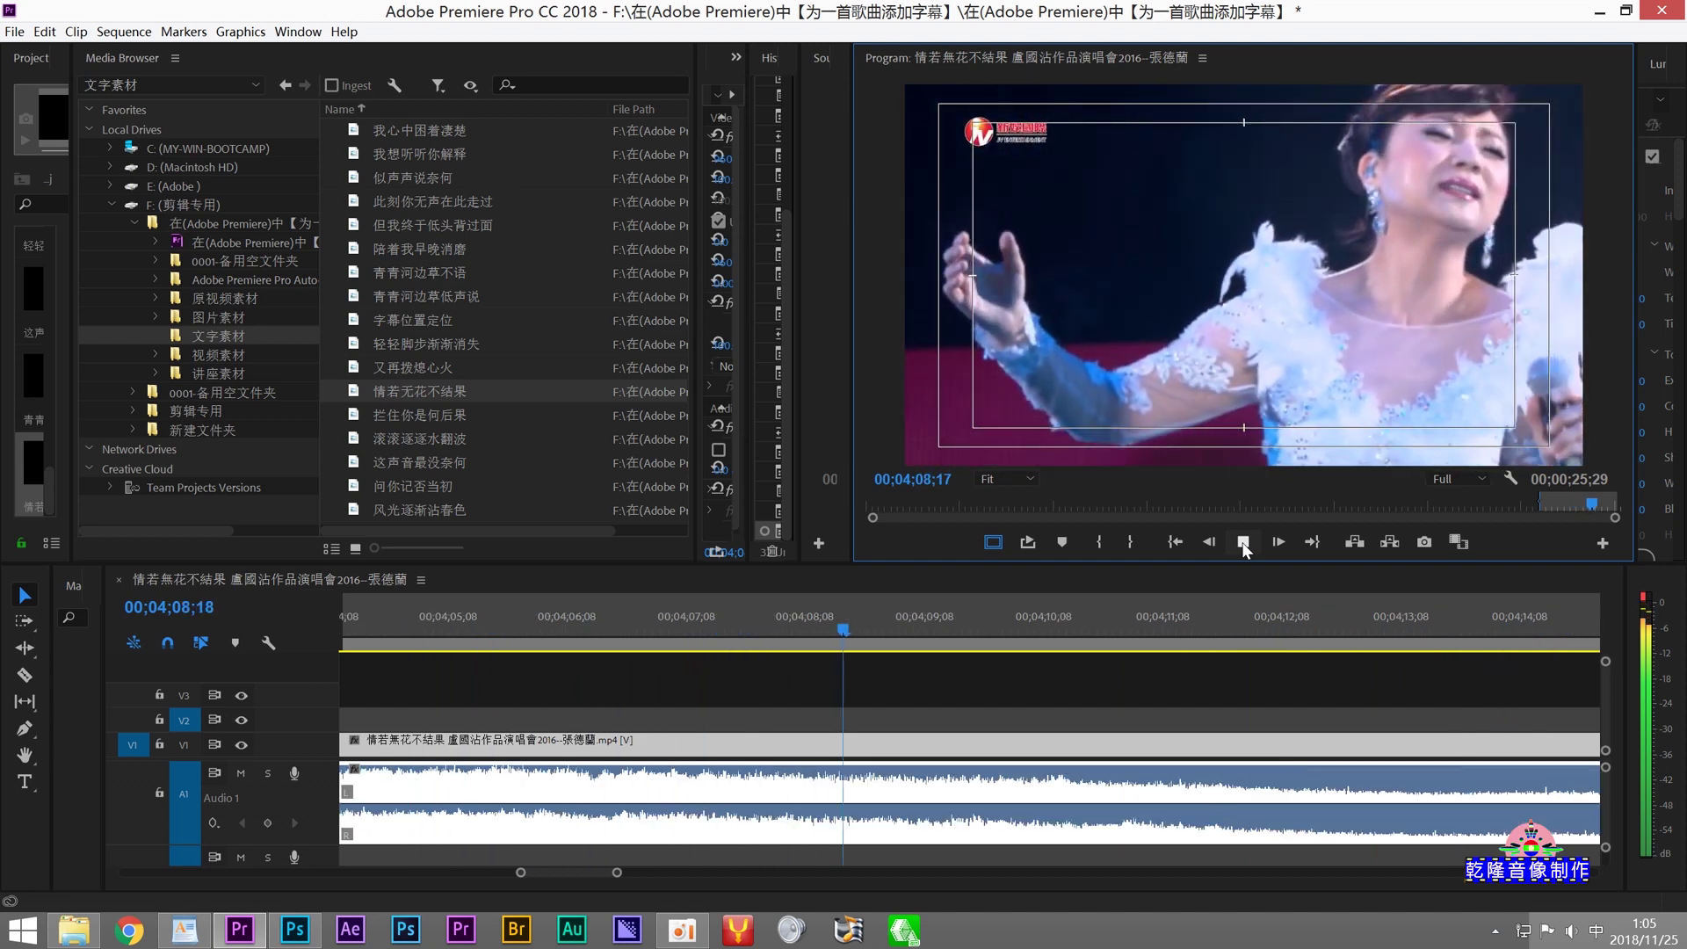
# Step: Mark the Out point at 00;04;10;04 for a 00;00;19;22 range, then bring up the WordPad lyrics
pyautogui.click(1243, 546)
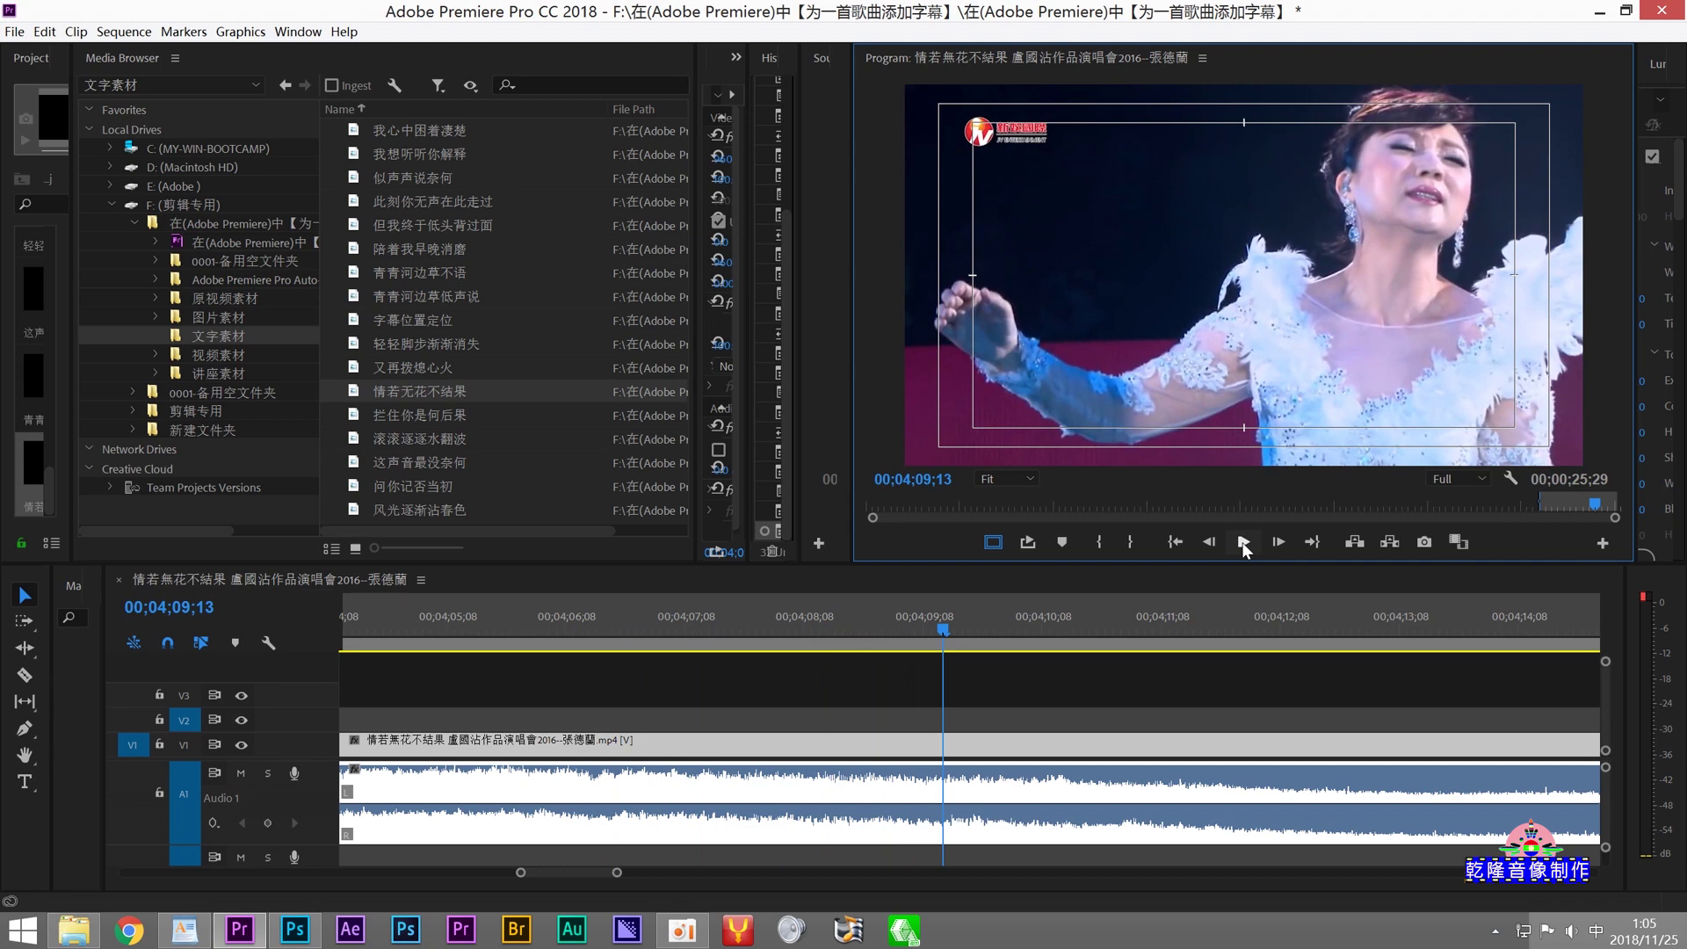
pyautogui.click(1242, 542)
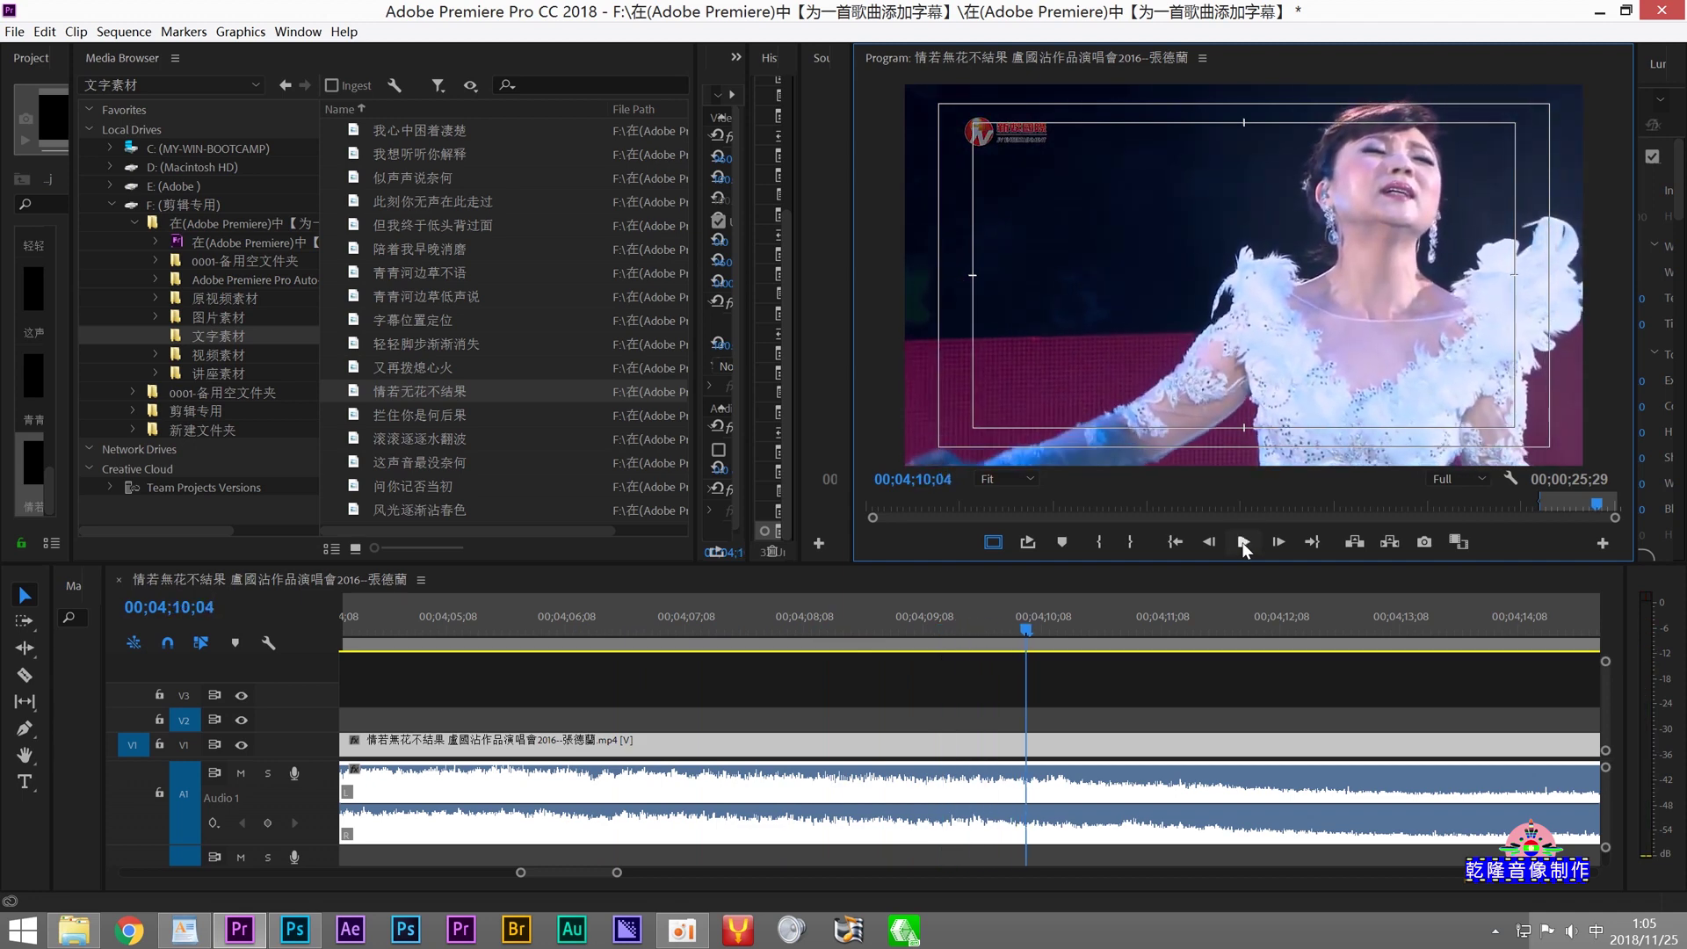
pyautogui.click(1128, 542)
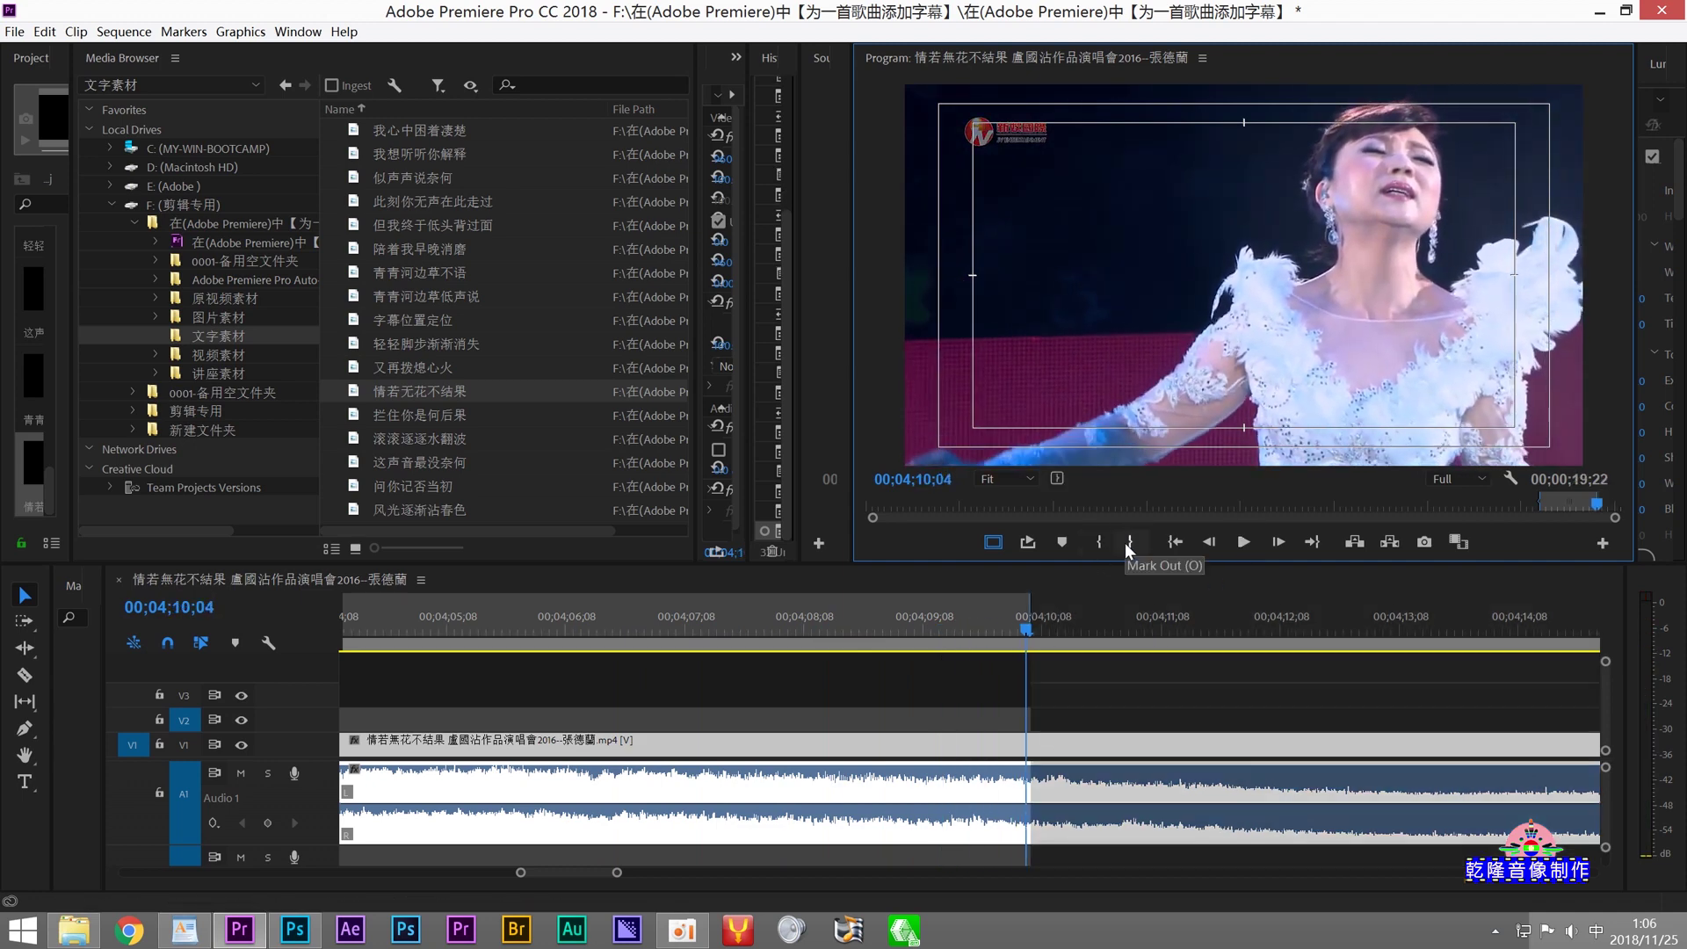
pyautogui.click(190, 938)
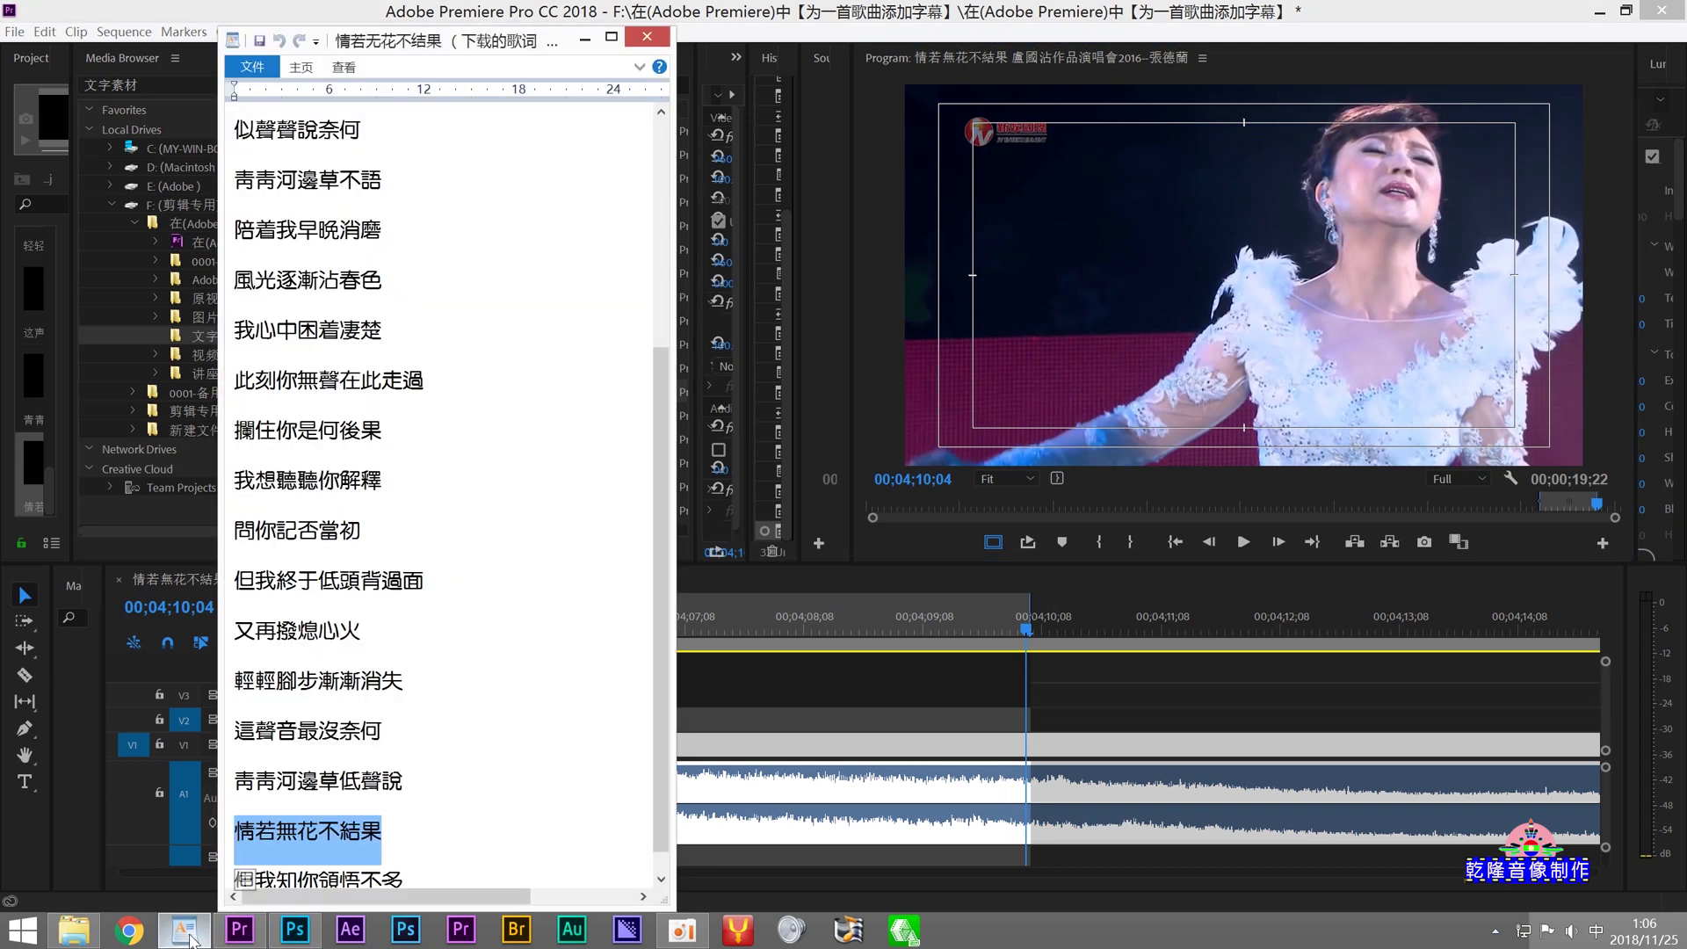
# Step: Copy the last lyric line 但我知你領悟不多 from WordPad and bring Photoshop forward
pyautogui.moveTo(661, 697); pyautogui.dragTo(661, 715)
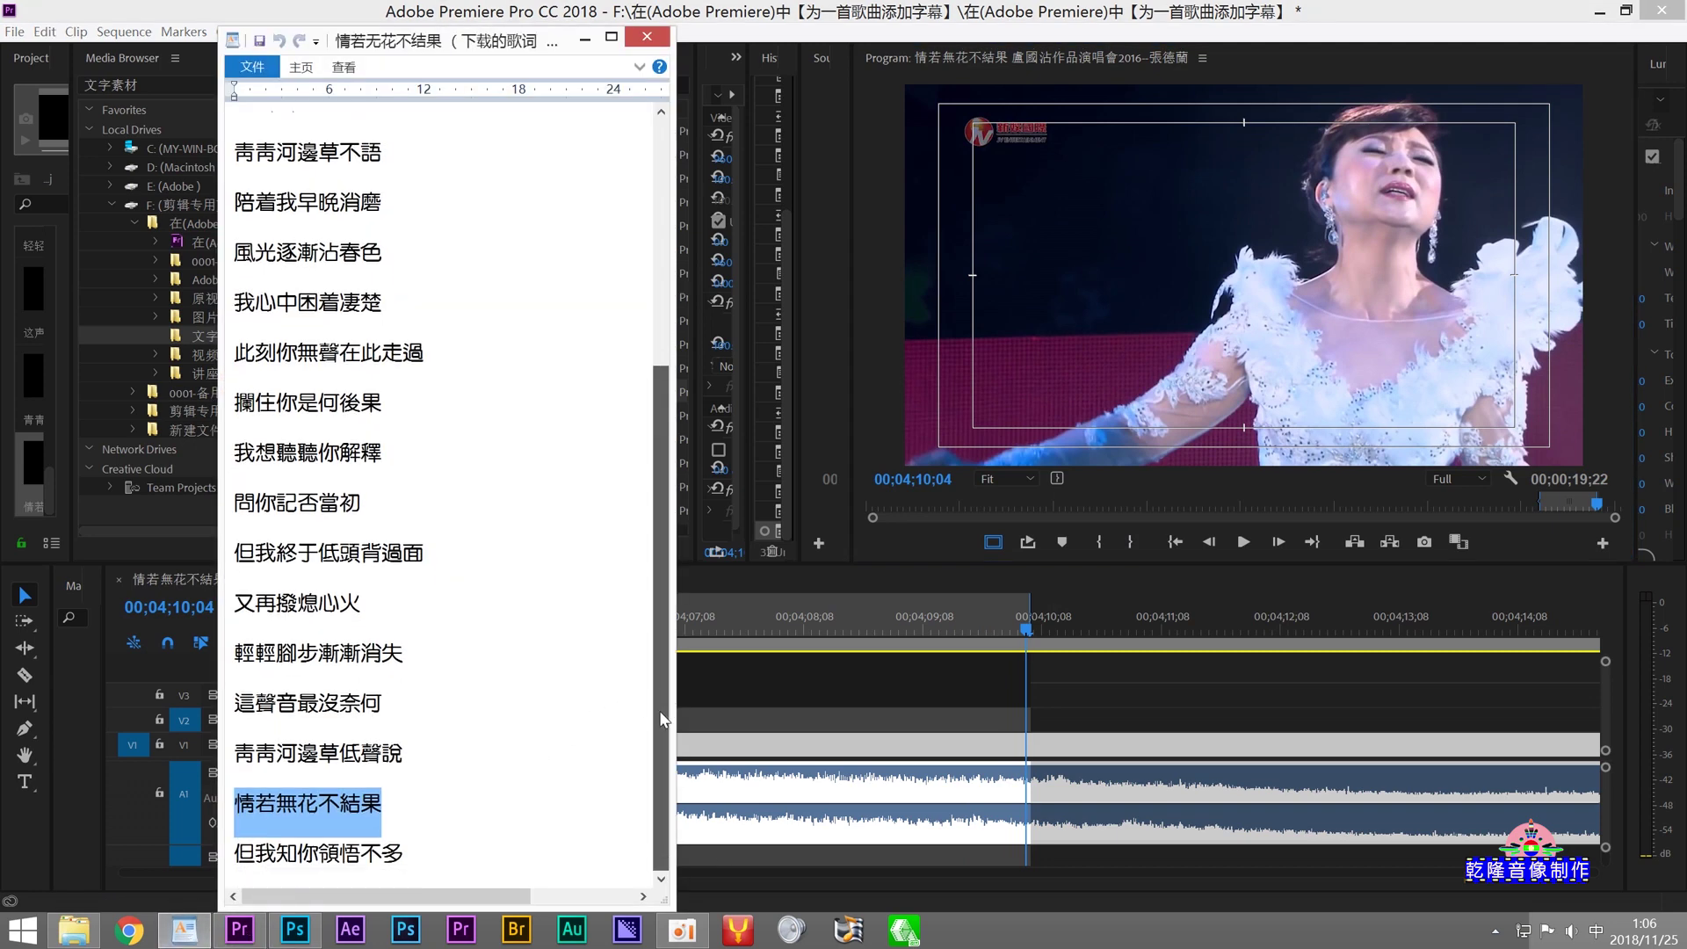
pyautogui.click(411, 852)
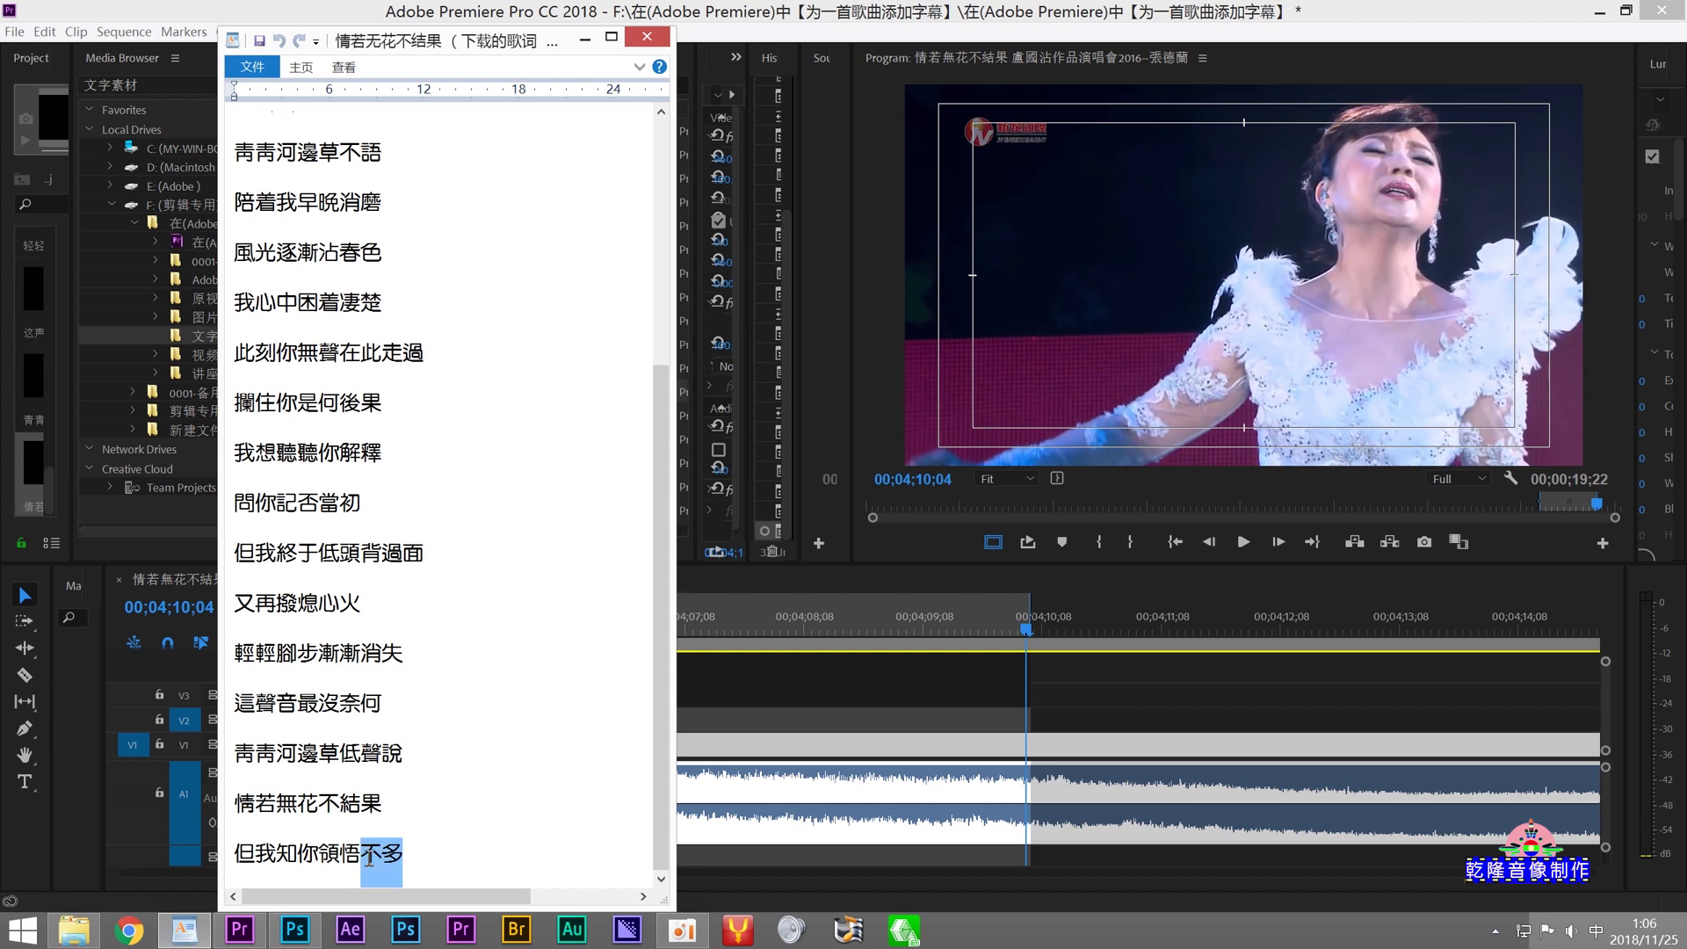
pyautogui.rightClick(263, 865)
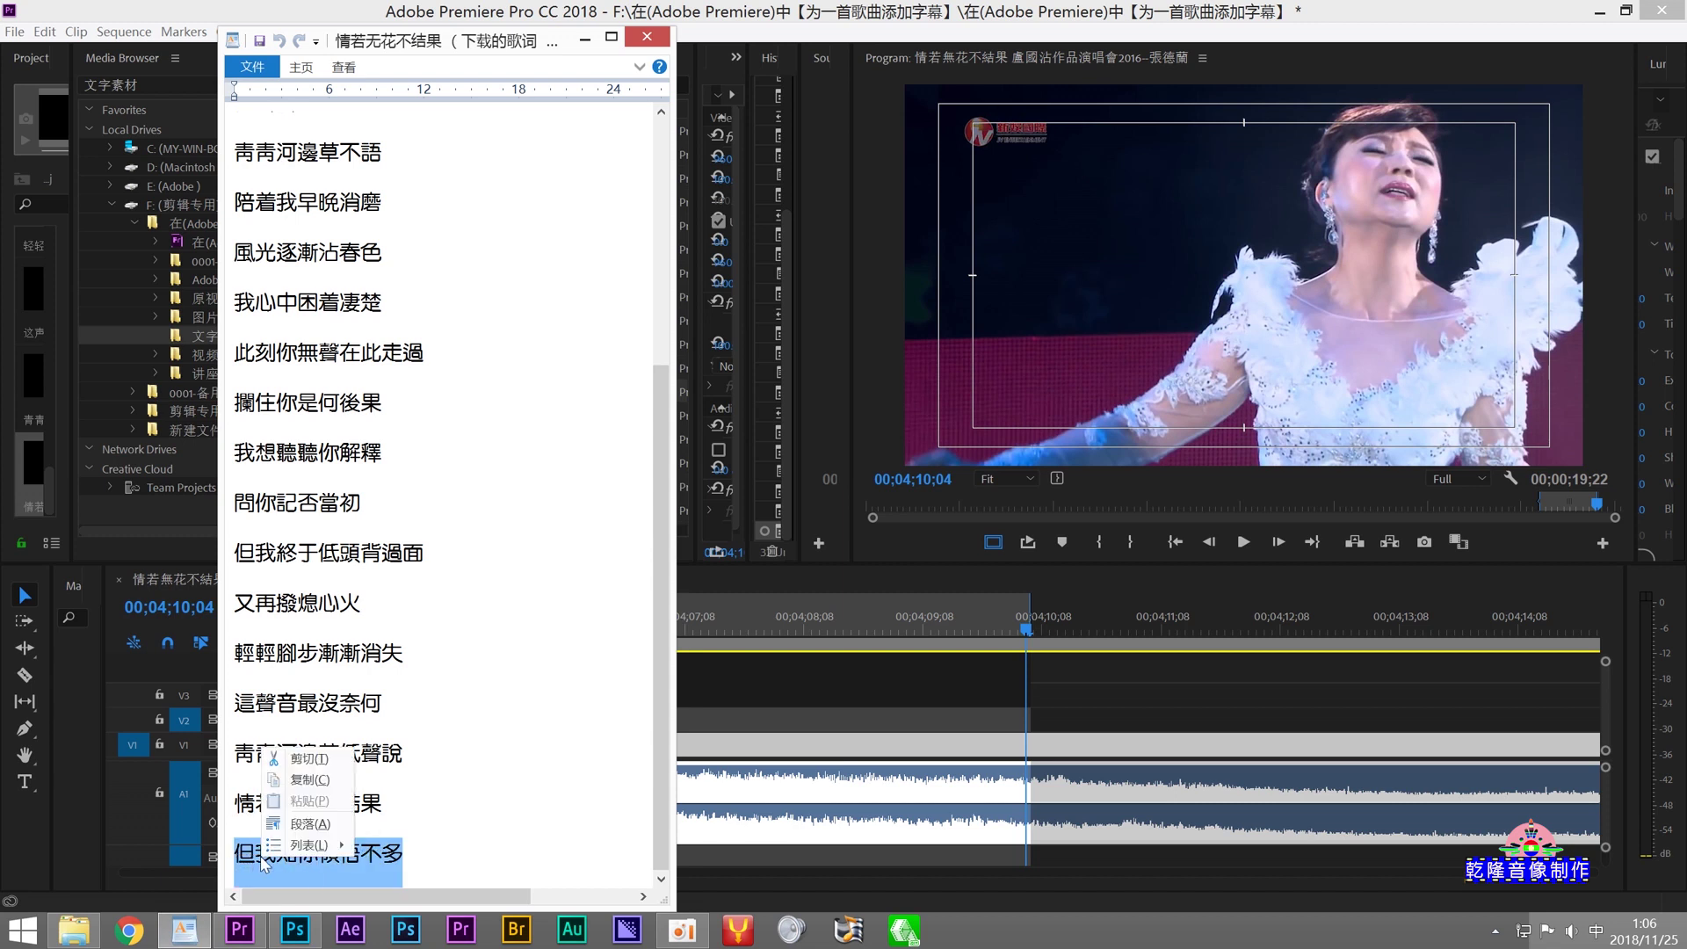
pyautogui.click(308, 779)
pyautogui.click(295, 932)
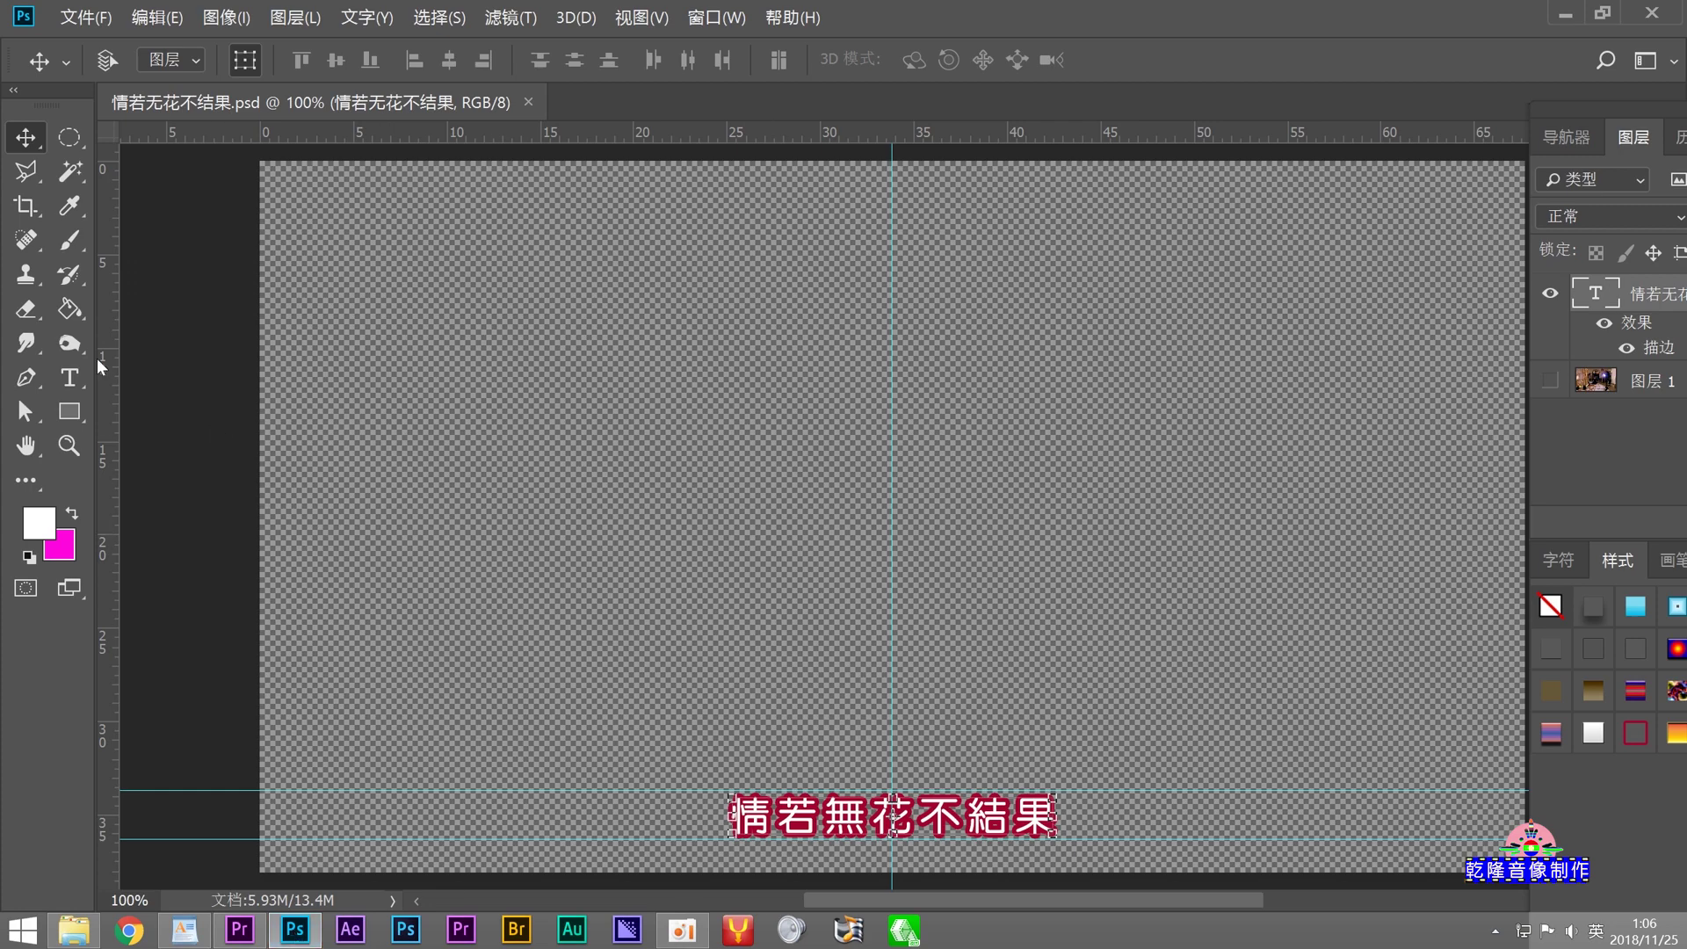
# Step: Replace the subtitle text with 但我知你領悟不多 and nudge it slightly left
pyautogui.click(63, 380)
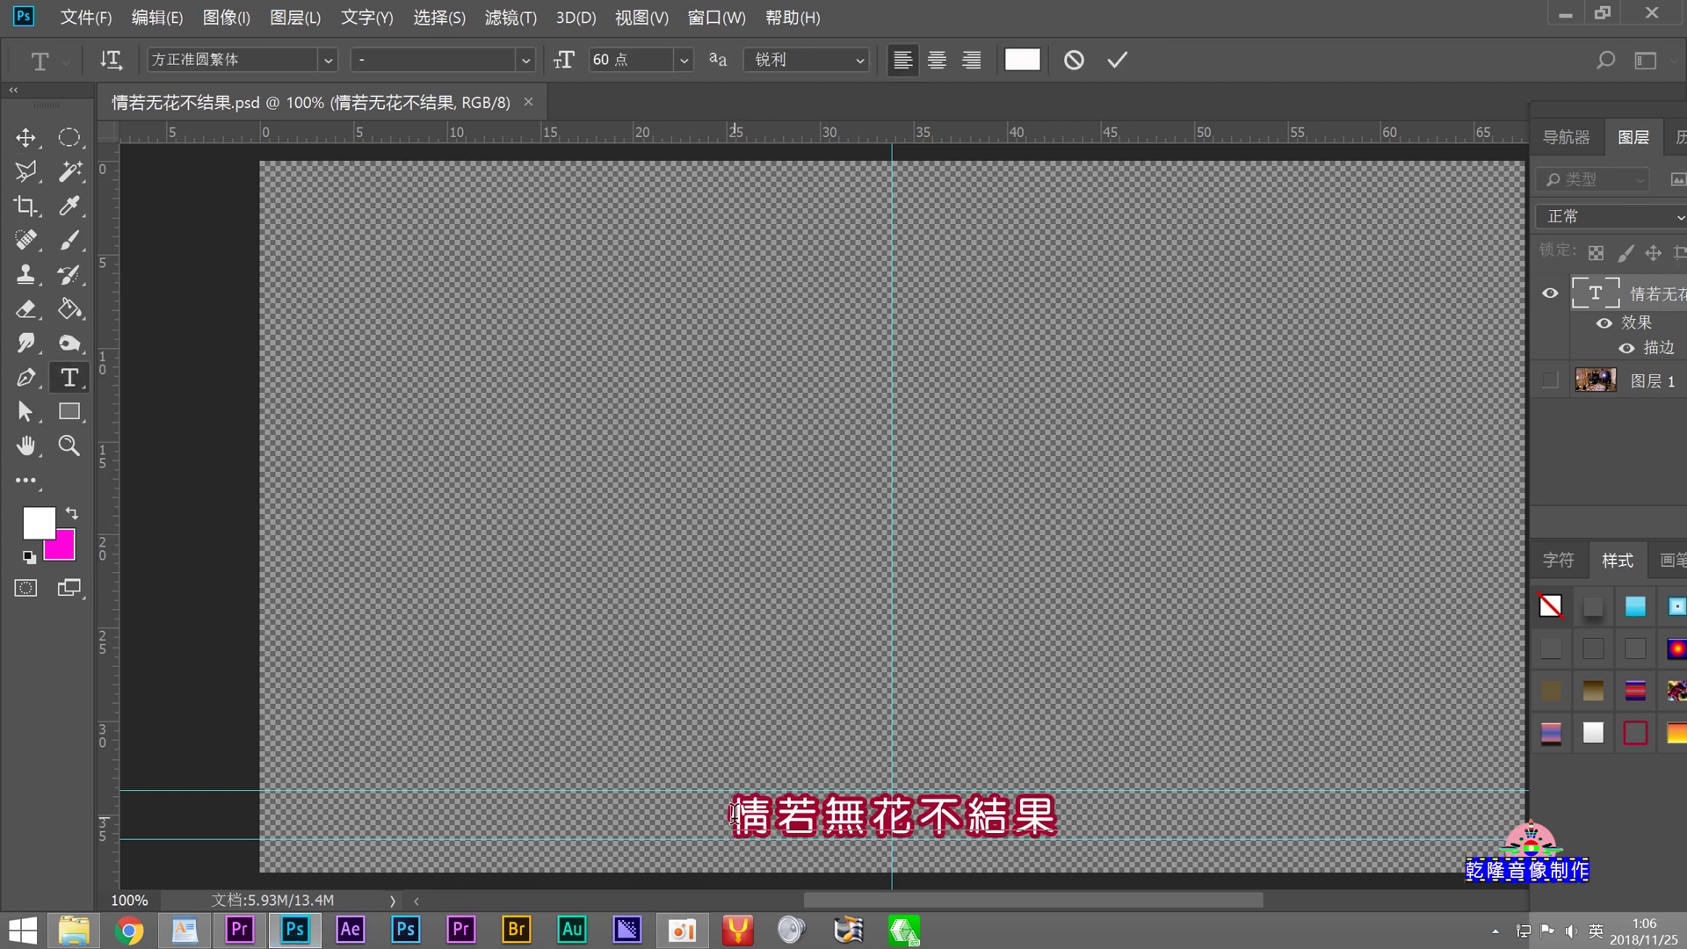
pyautogui.moveTo(871, 828); pyautogui.dragTo(1039, 837)
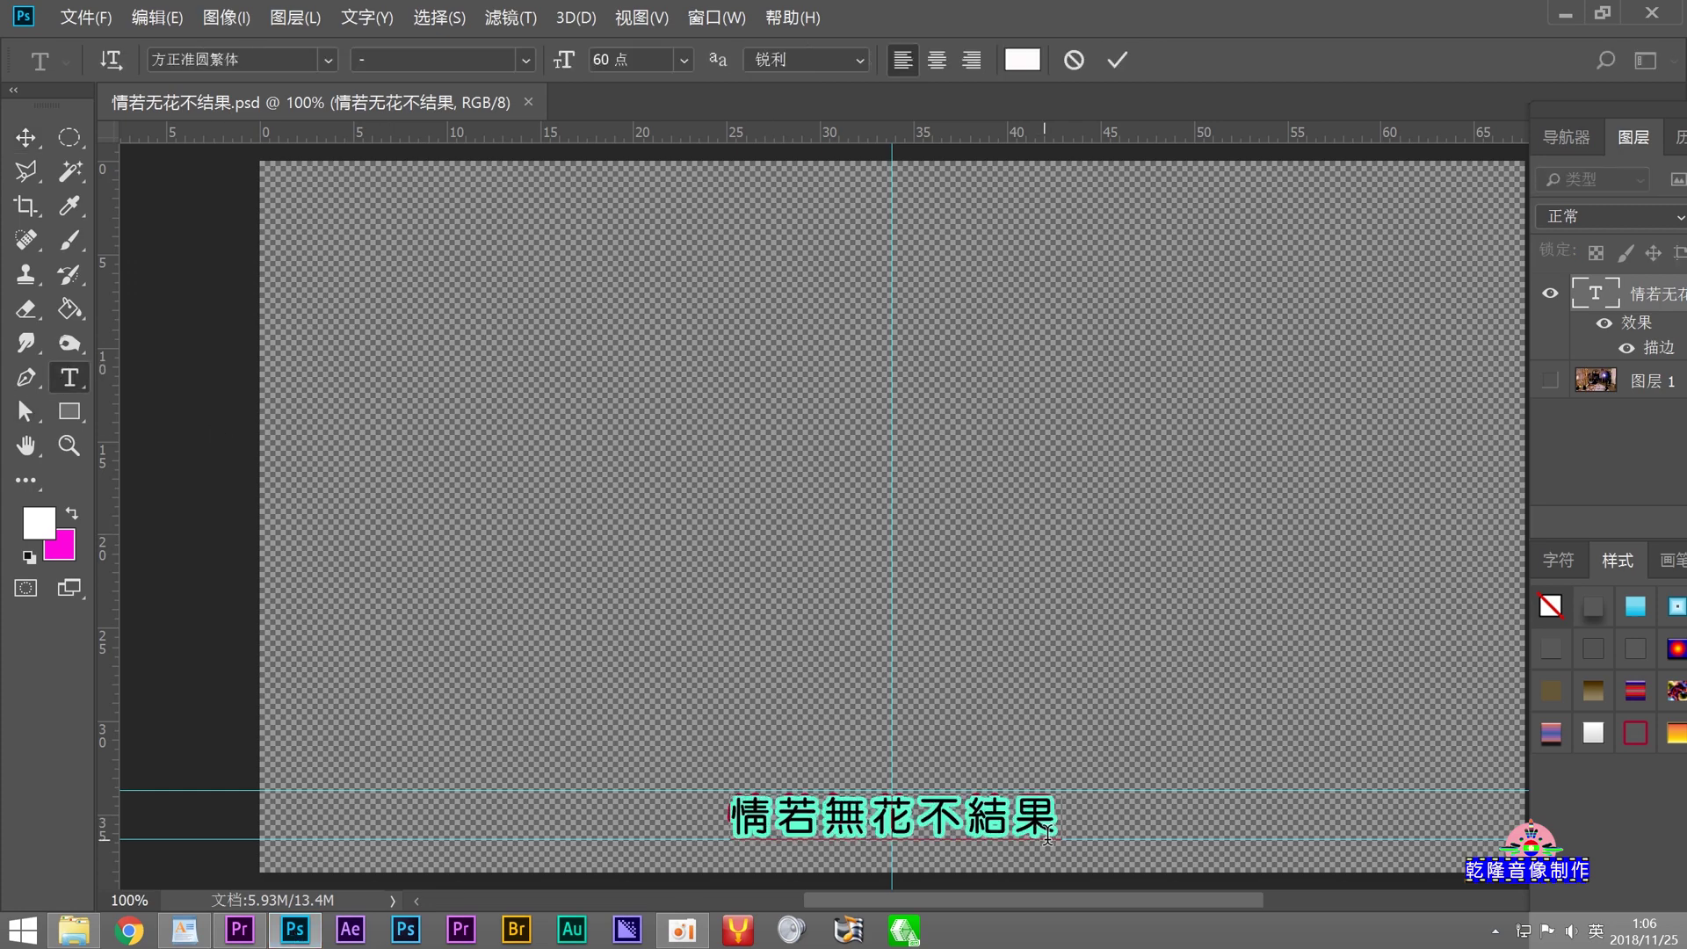
pyautogui.rightClick(805, 817)
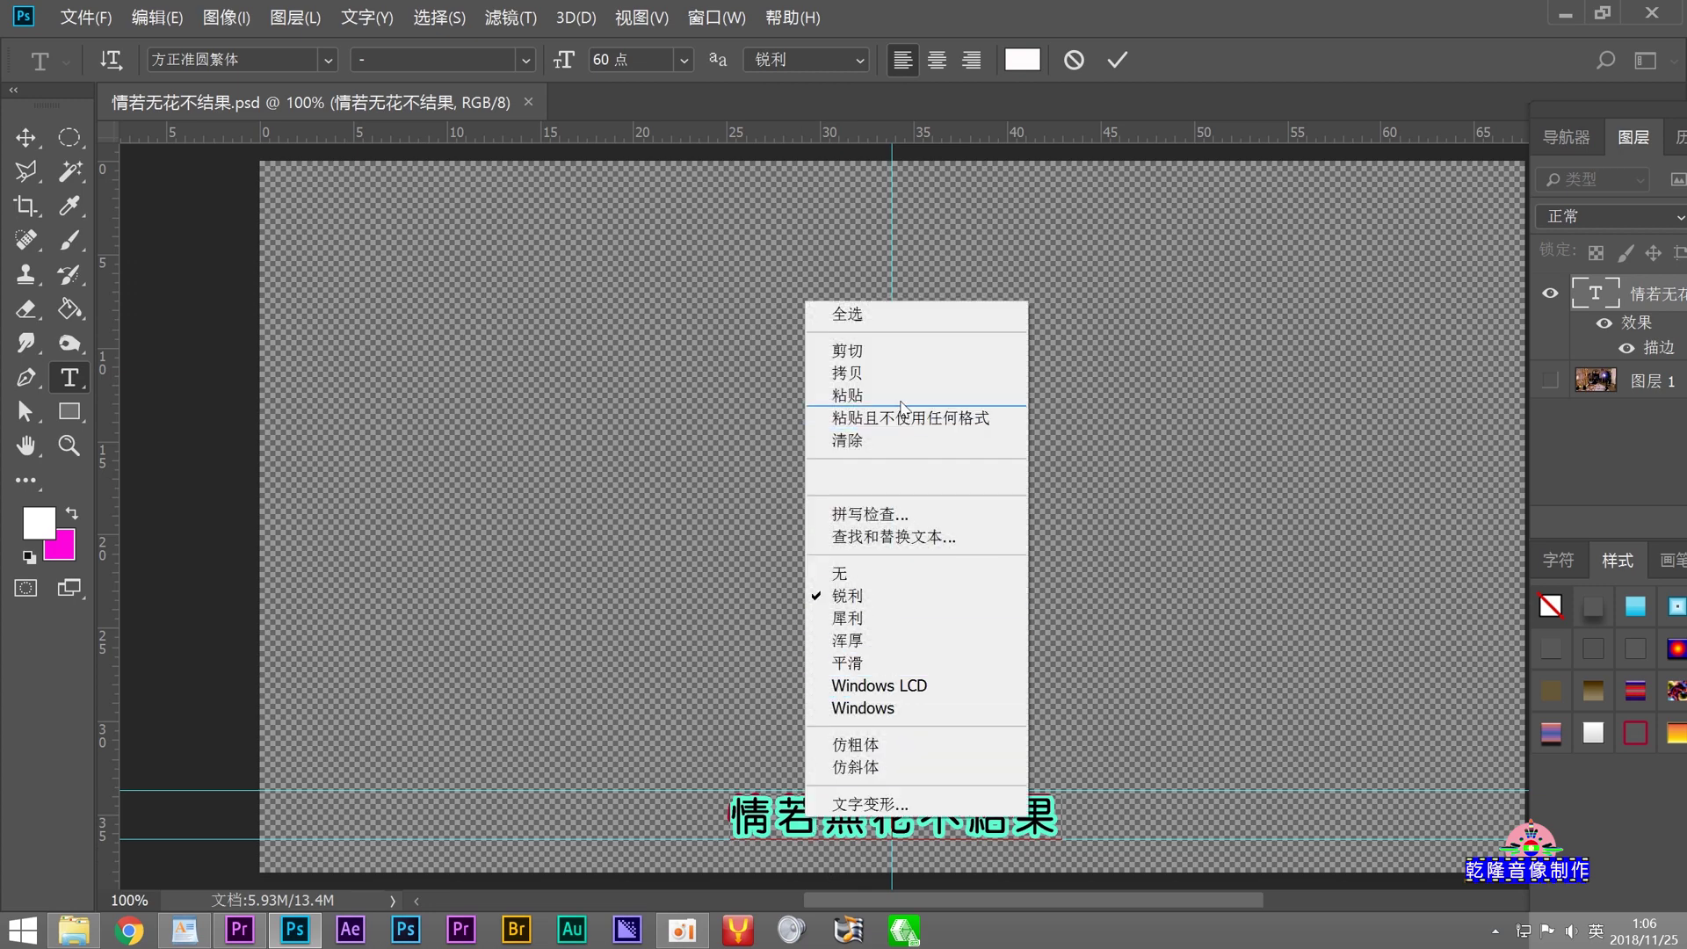
pyautogui.click(896, 397)
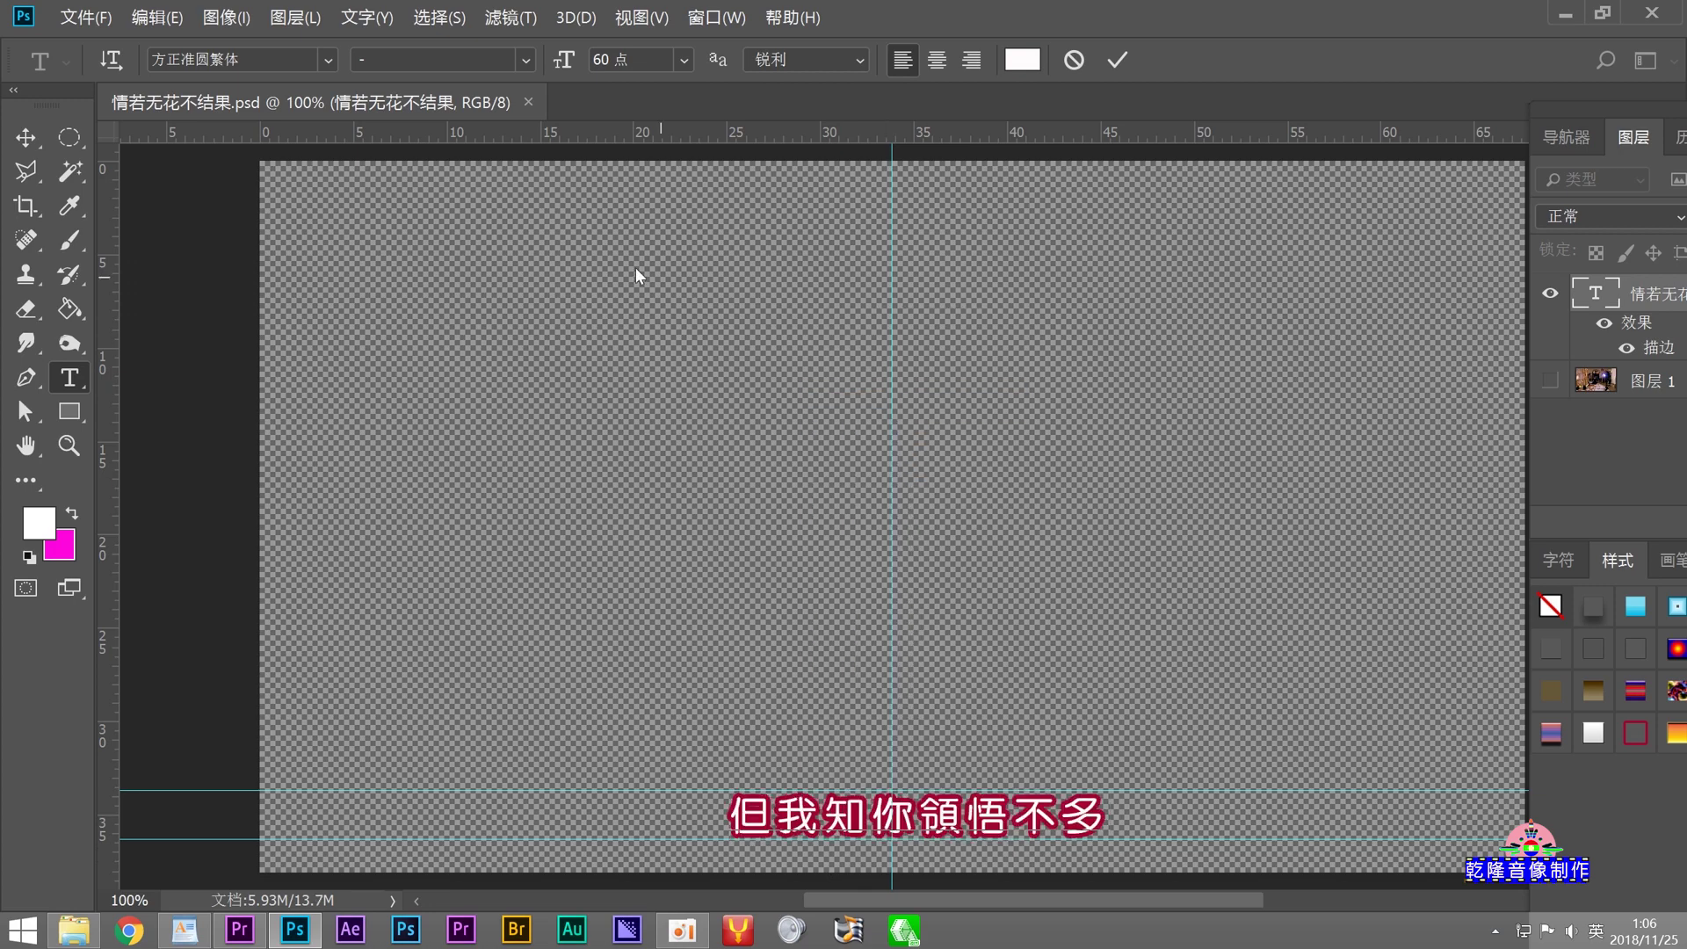
pyautogui.click(26, 138)
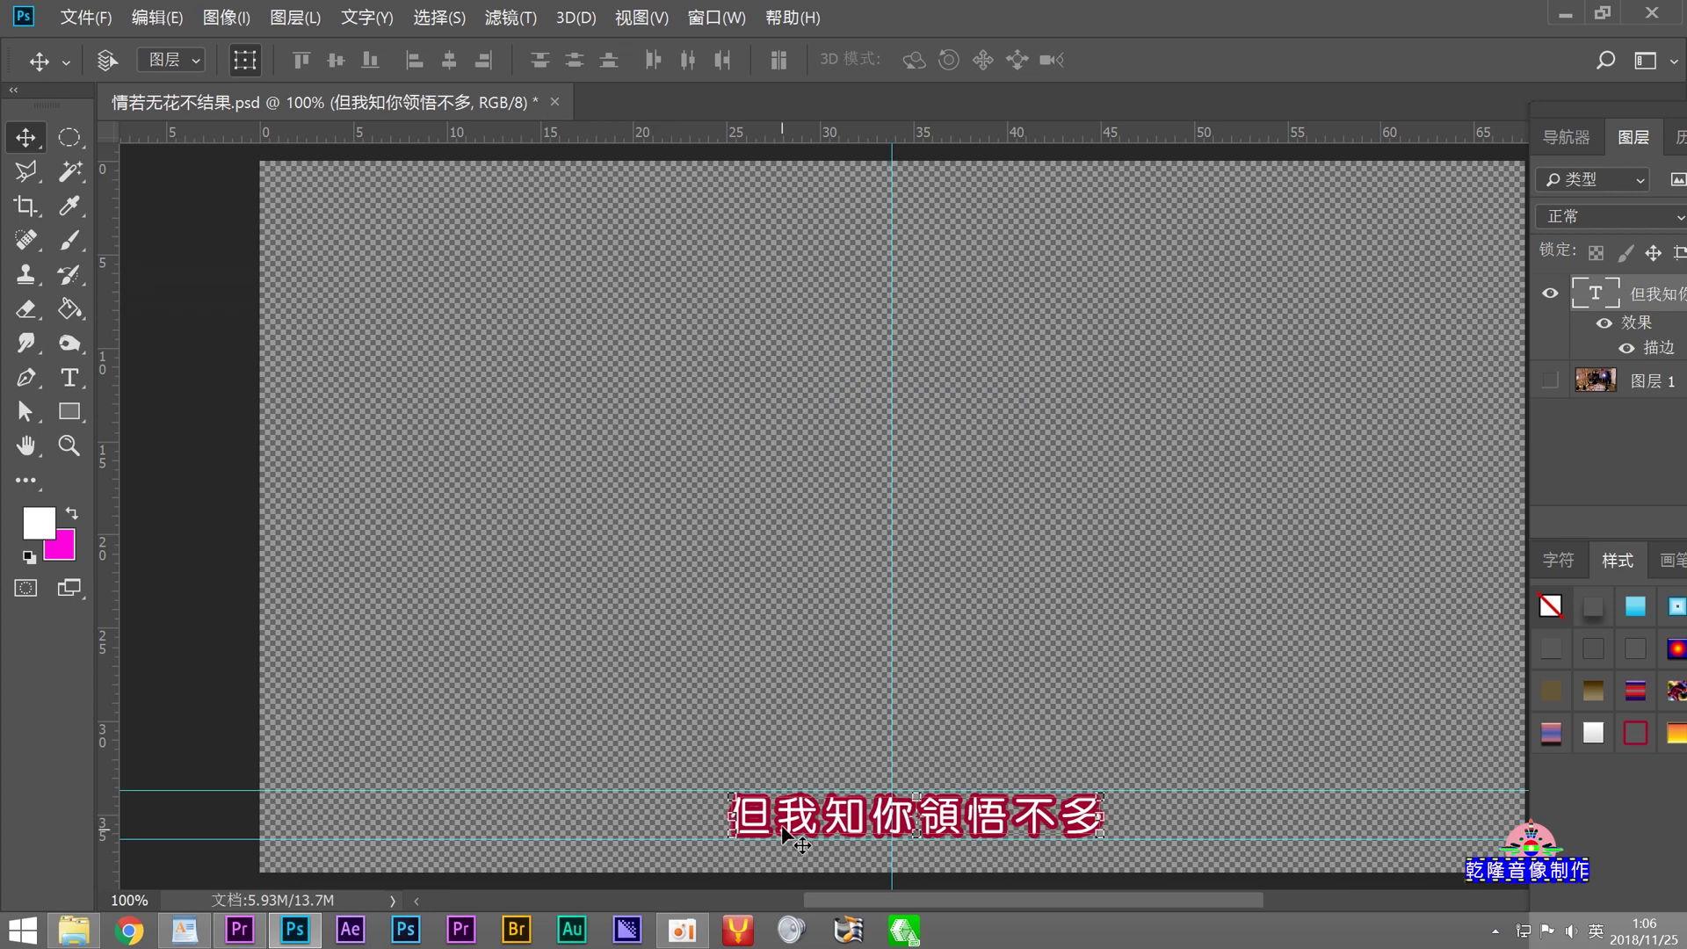
pyautogui.moveTo(826, 821); pyautogui.dragTo(808, 820)
# Step: Save the file as 但我知你领悟不多.psd, accepting the compatibility options
pyautogui.click(85, 18)
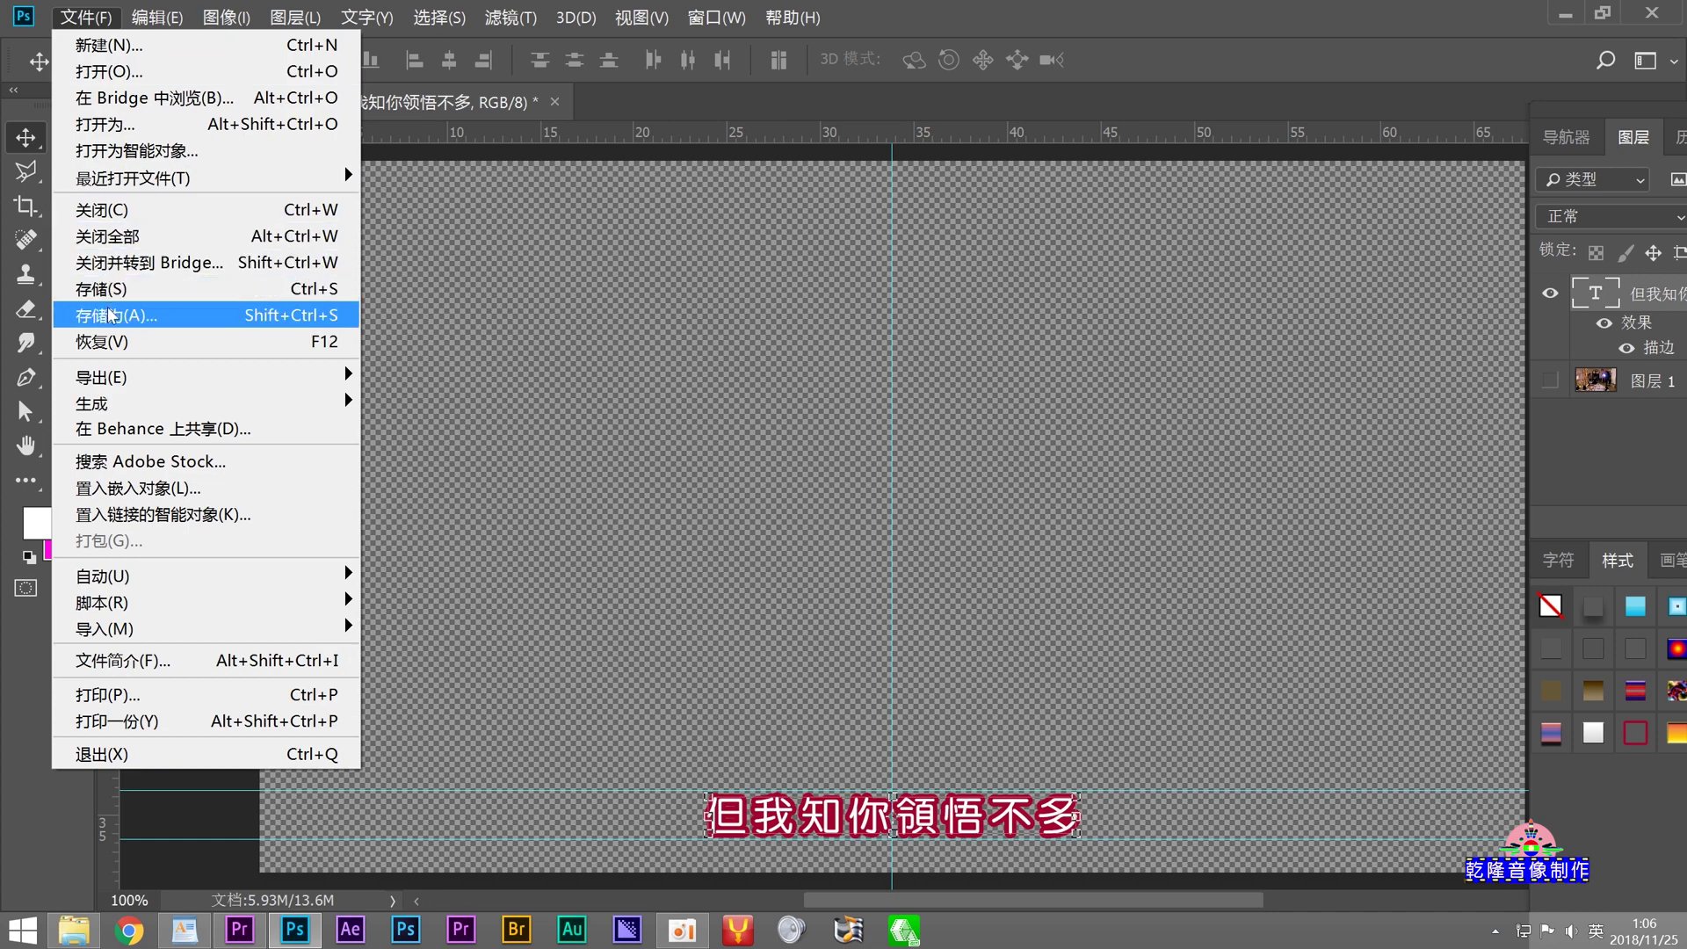
pyautogui.click(111, 314)
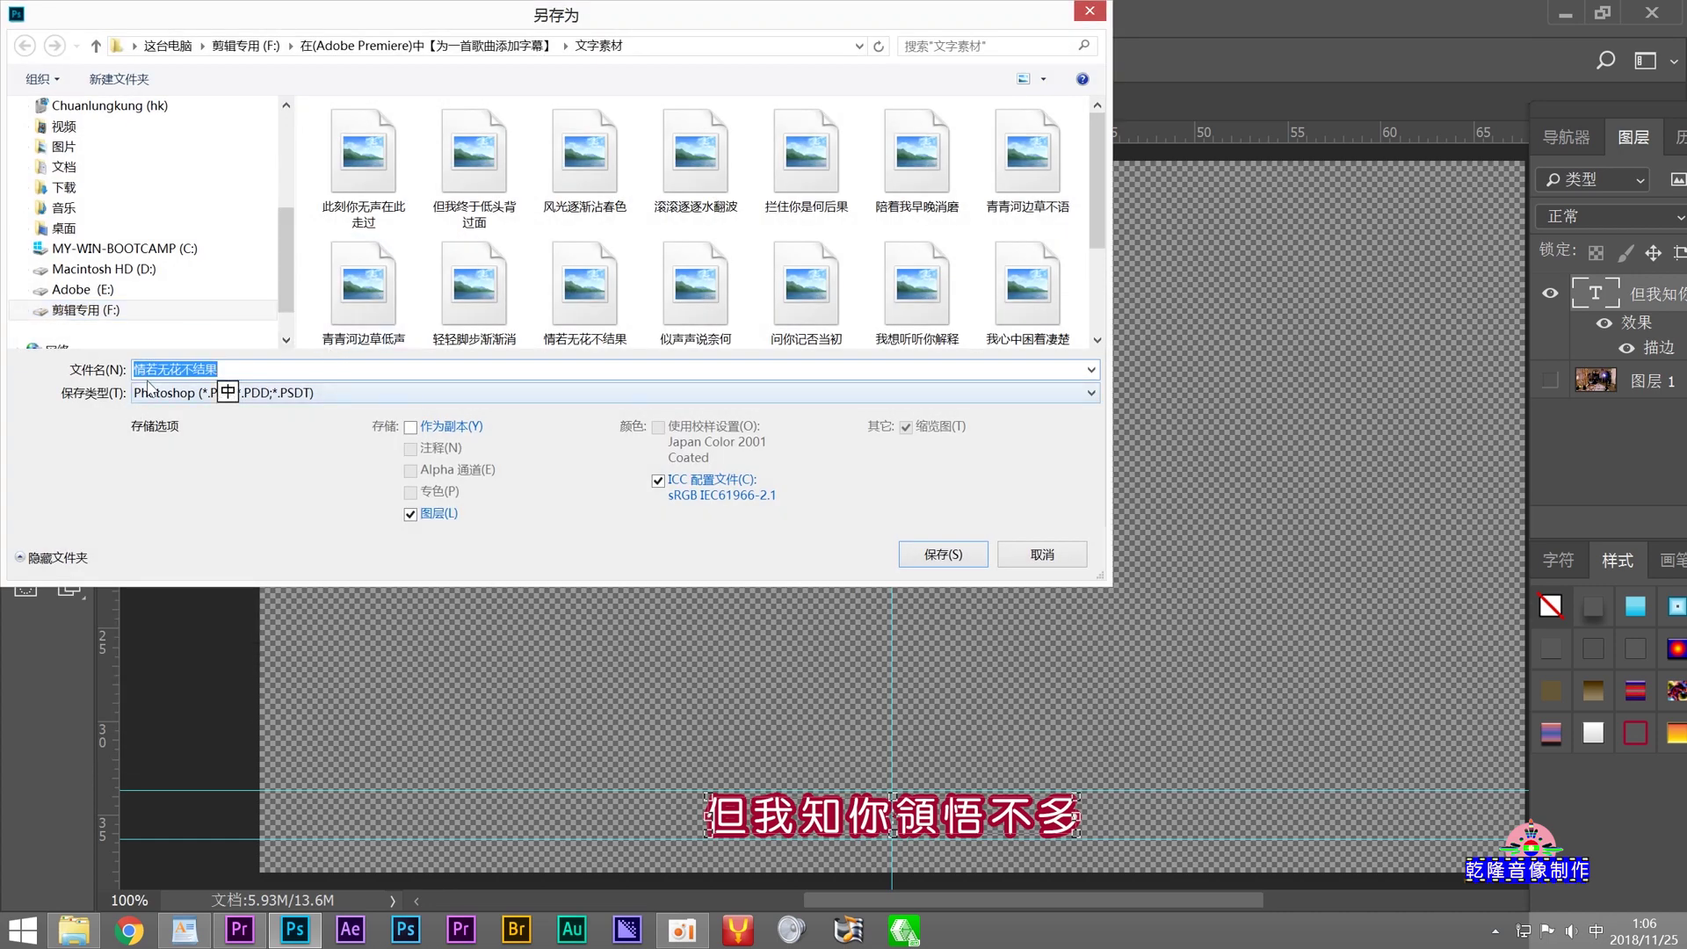
pyautogui.rightClick(161, 378)
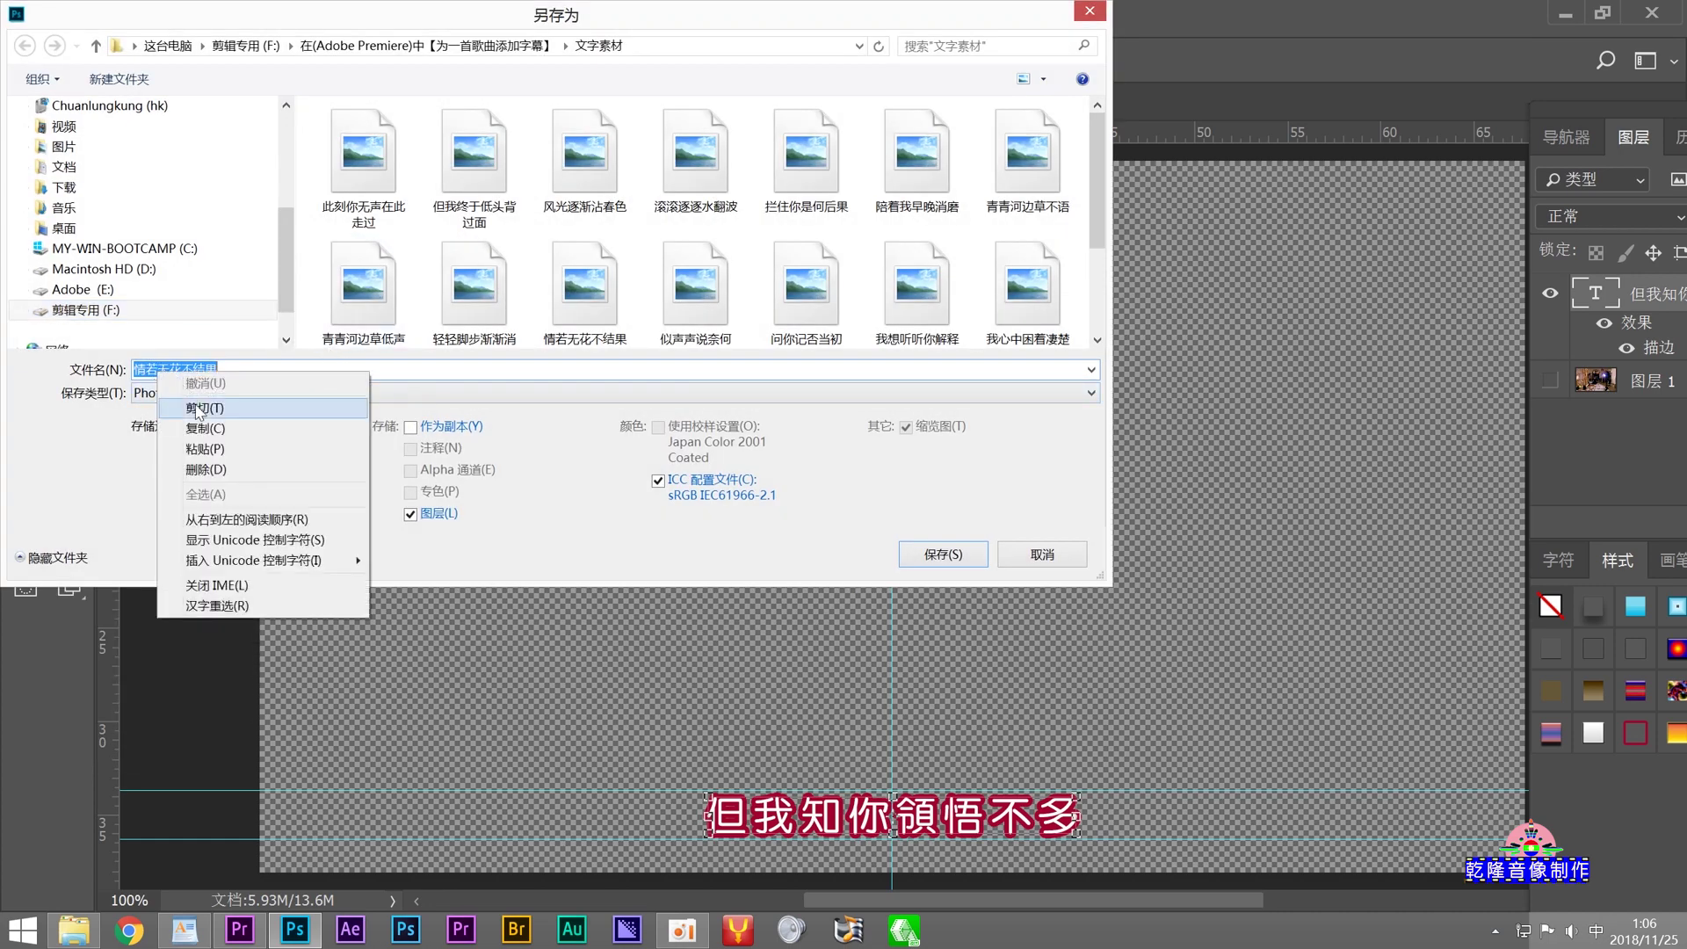
pyautogui.click(210, 449)
pyautogui.click(930, 558)
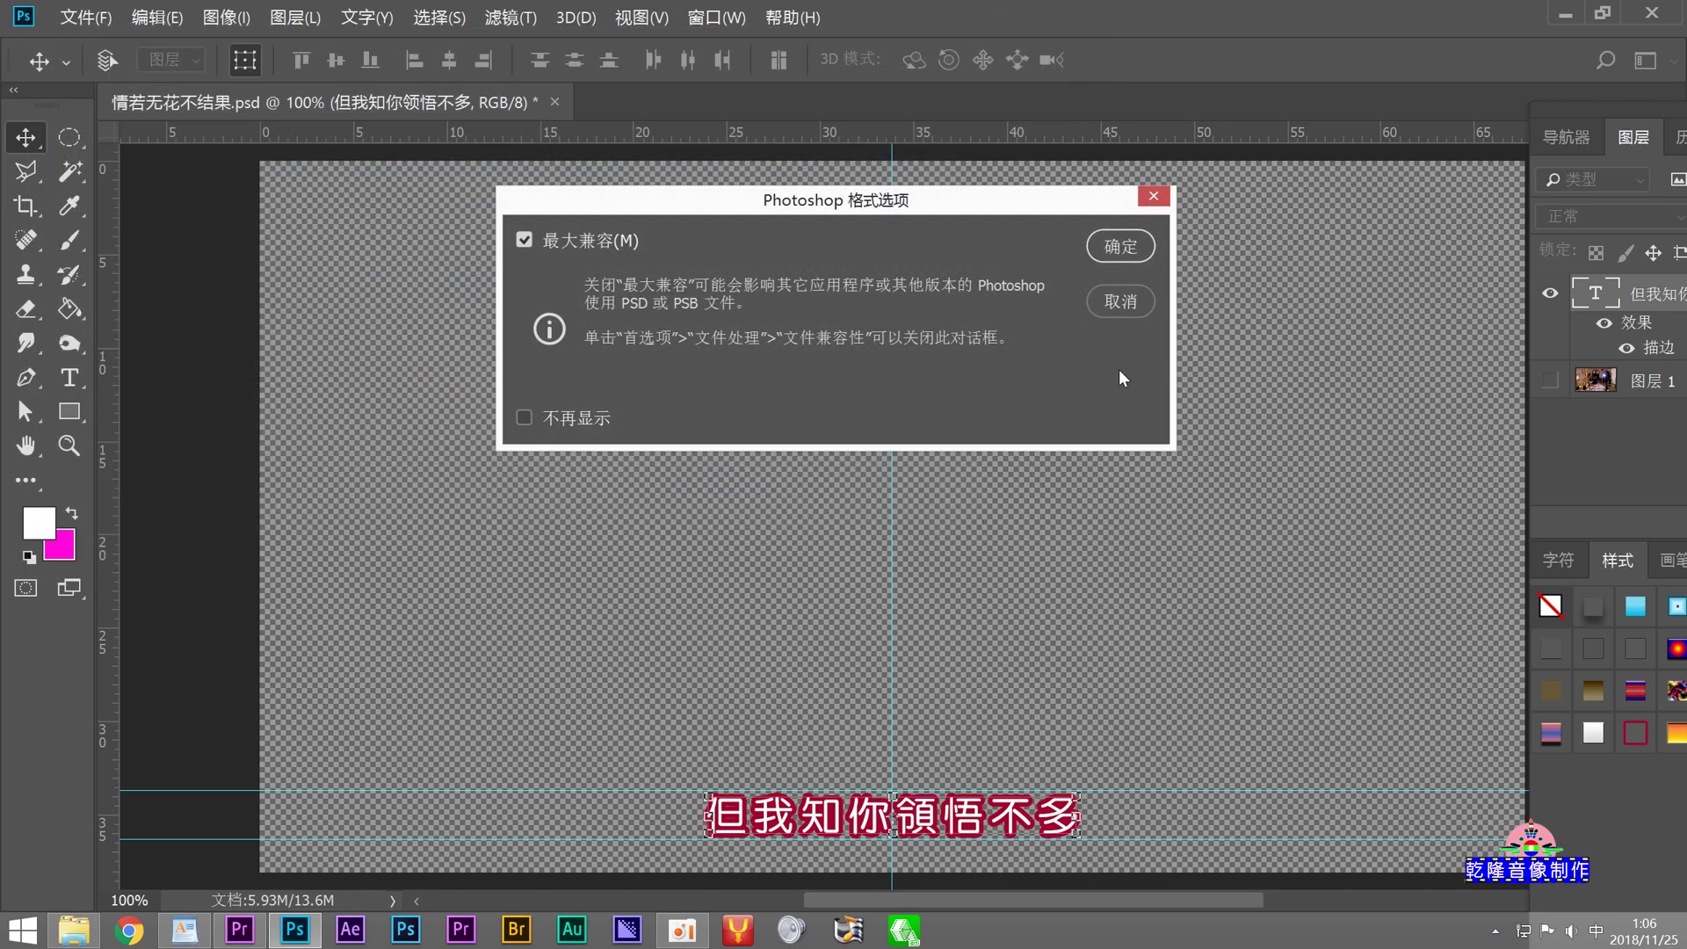
pyautogui.click(1125, 249)
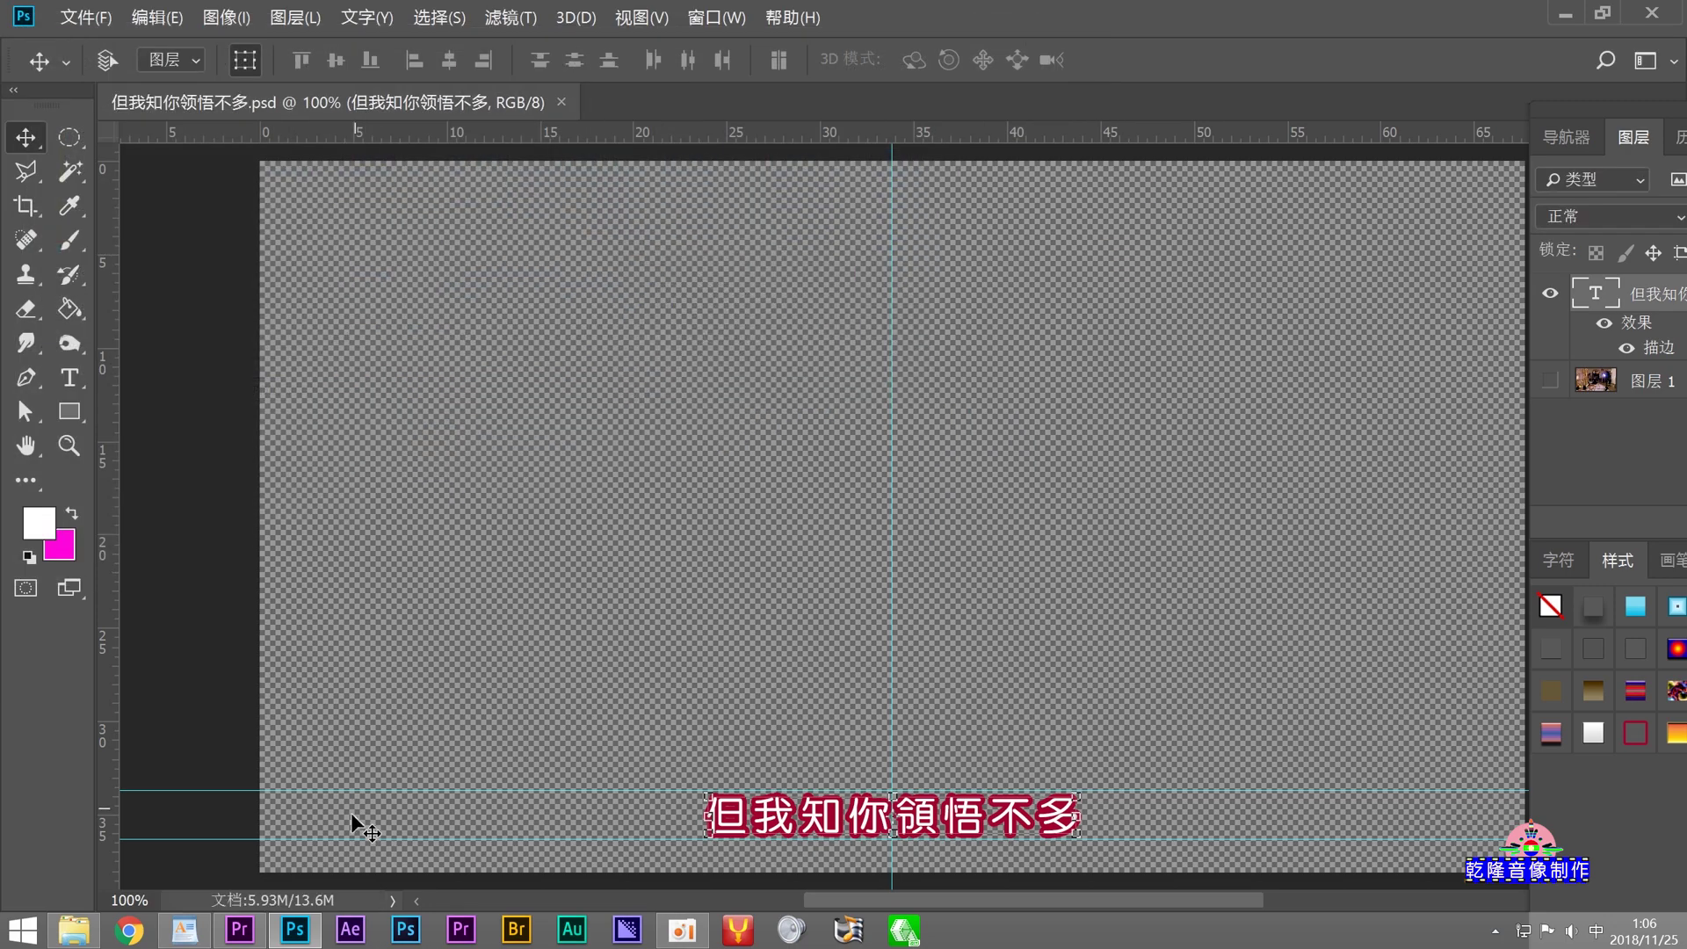
pyautogui.click(242, 939)
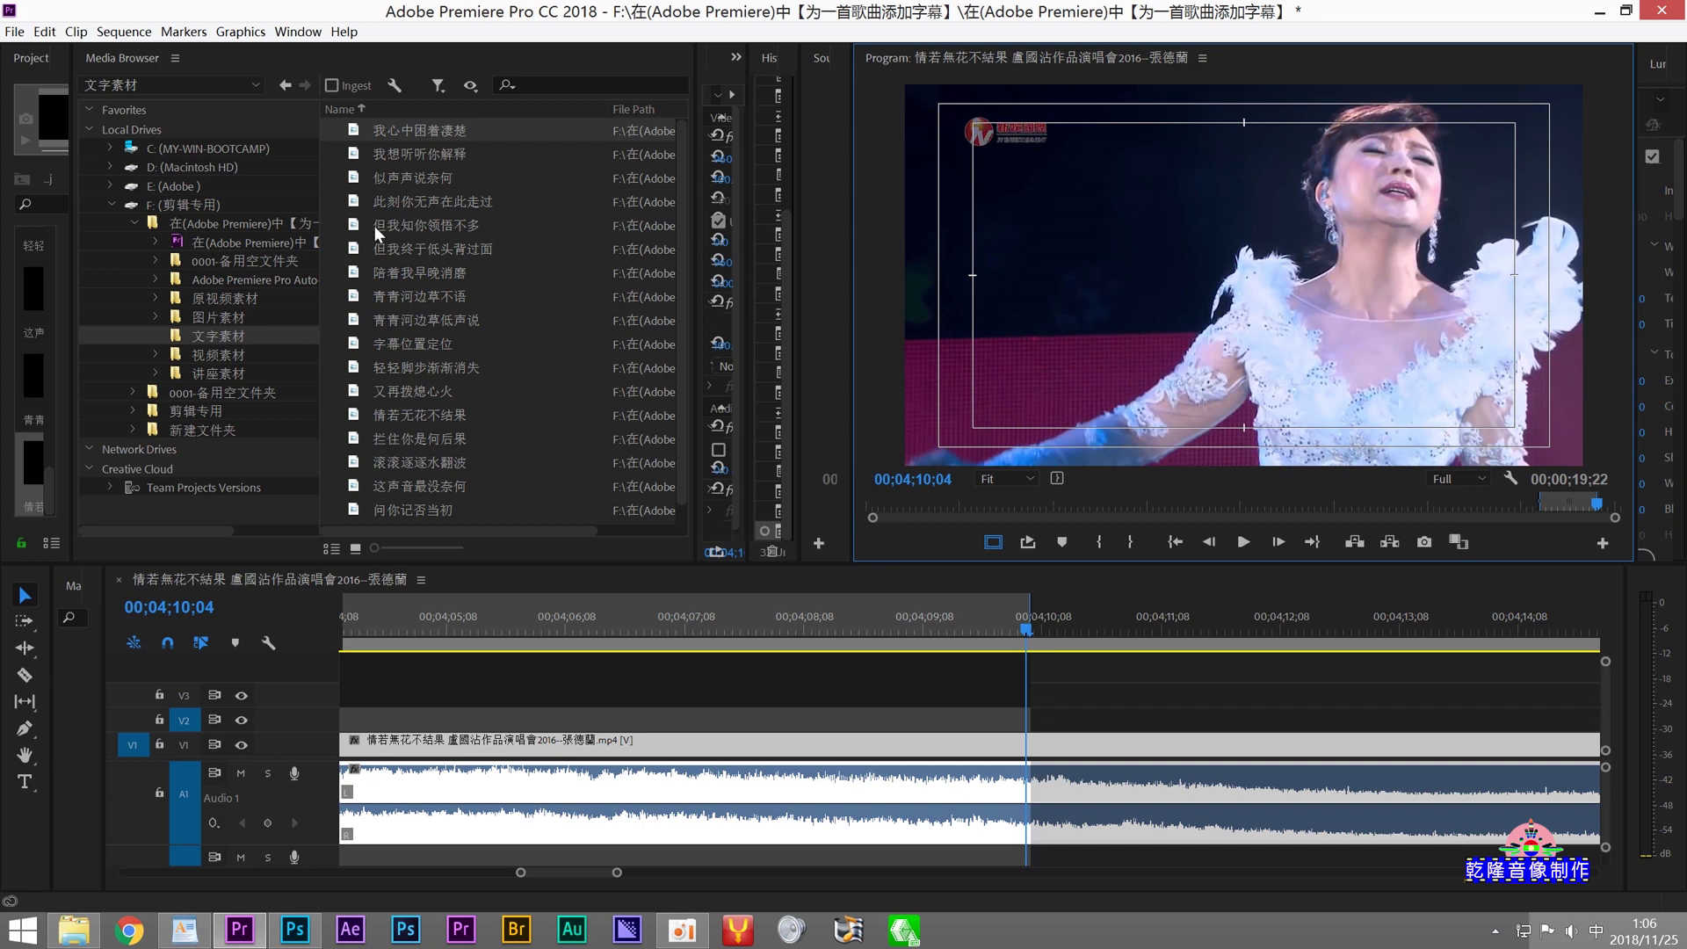
# Step: Drop 但我知你领悟不多.psd onto V2 and stretch its start back to meet 情若无花不结果
pyautogui.moveTo(374, 225); pyautogui.dragTo(388, 232)
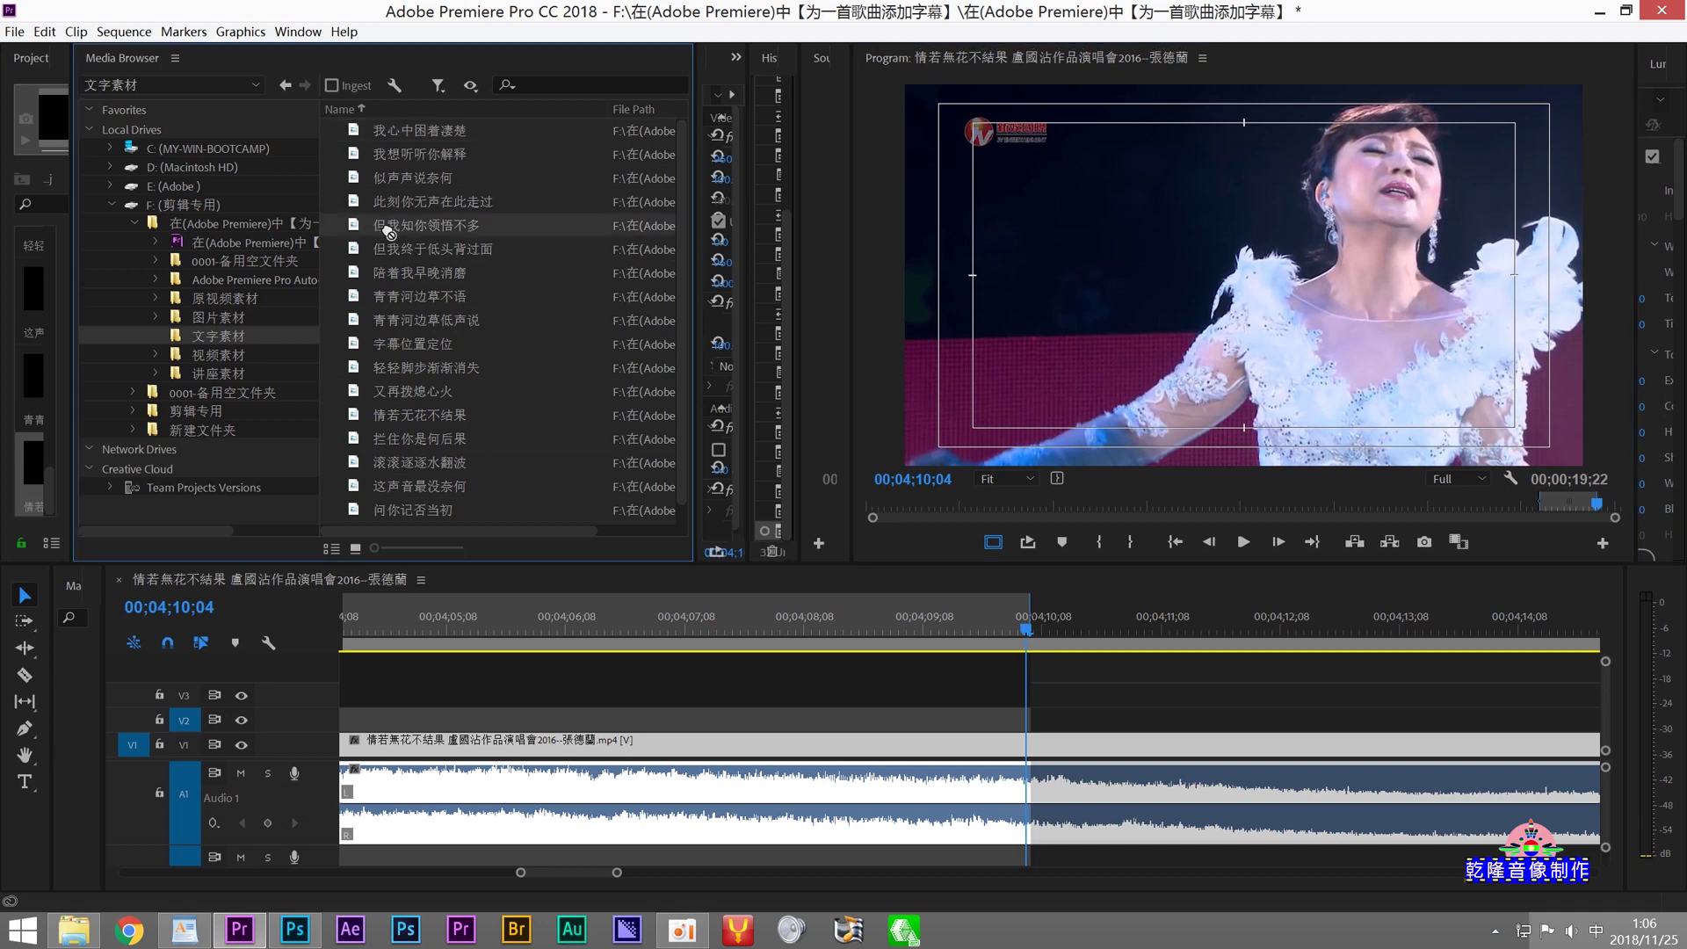
pyautogui.moveTo(481, 644)
pyautogui.mouseDown()
pyautogui.moveTo(463, 724)
pyautogui.moveTo(444, 726)
pyautogui.mouseUp()
pyautogui.scroll(-3, 594, 878)
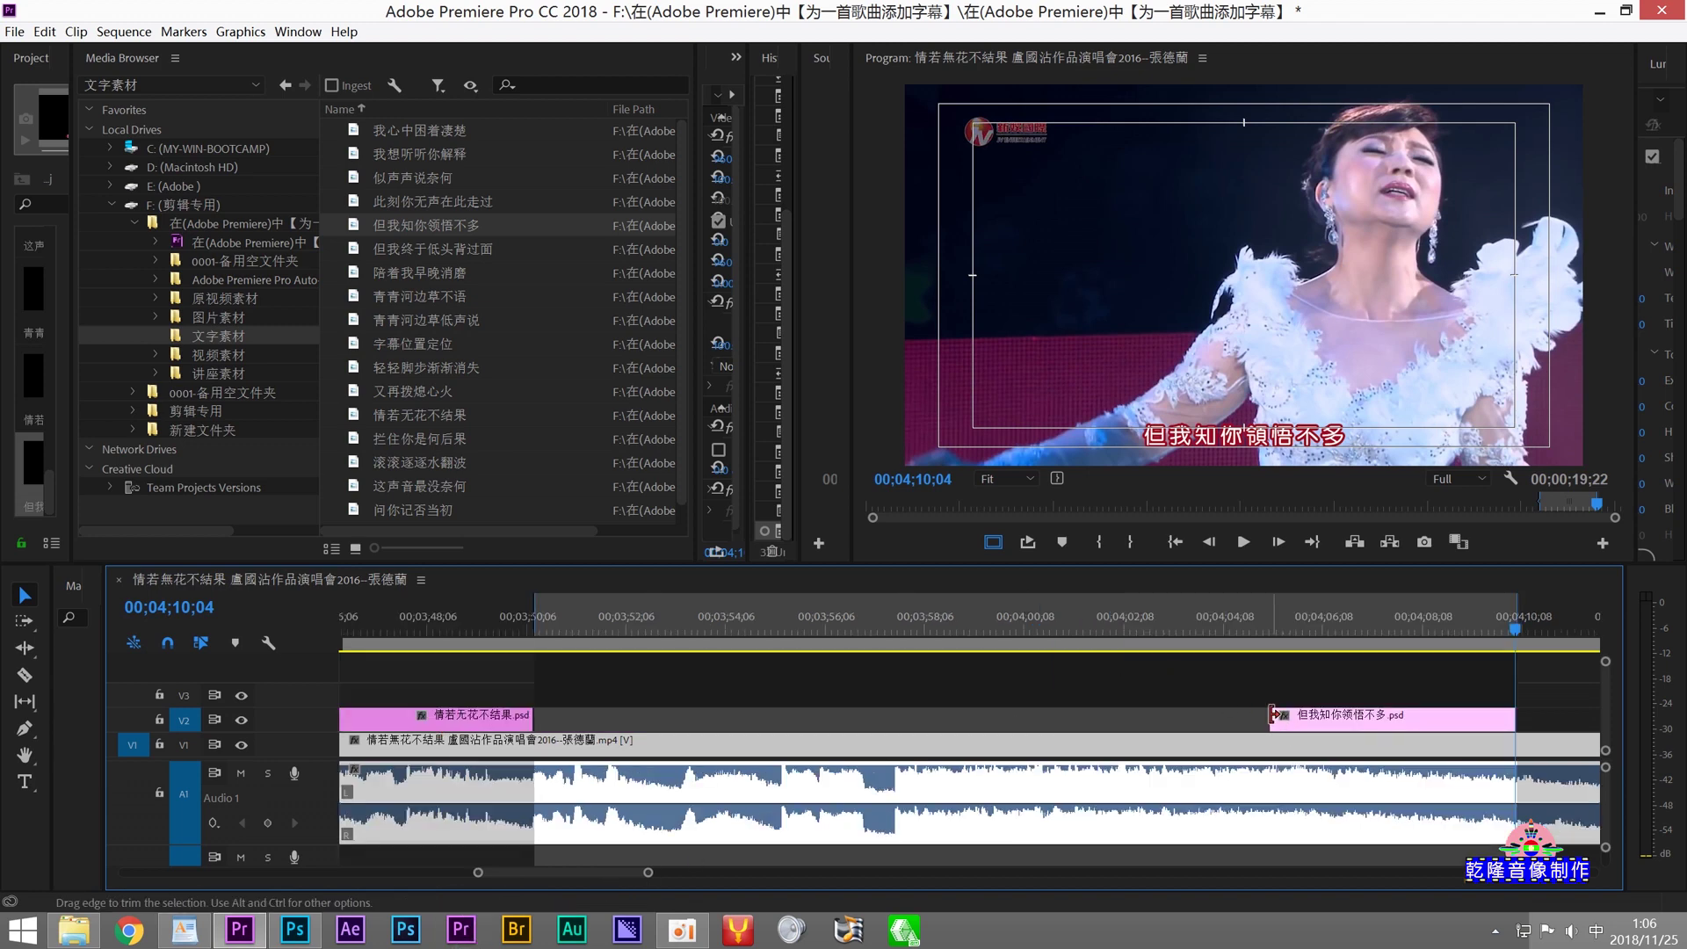
pyautogui.moveTo(1271, 716); pyautogui.dragTo(694, 720)
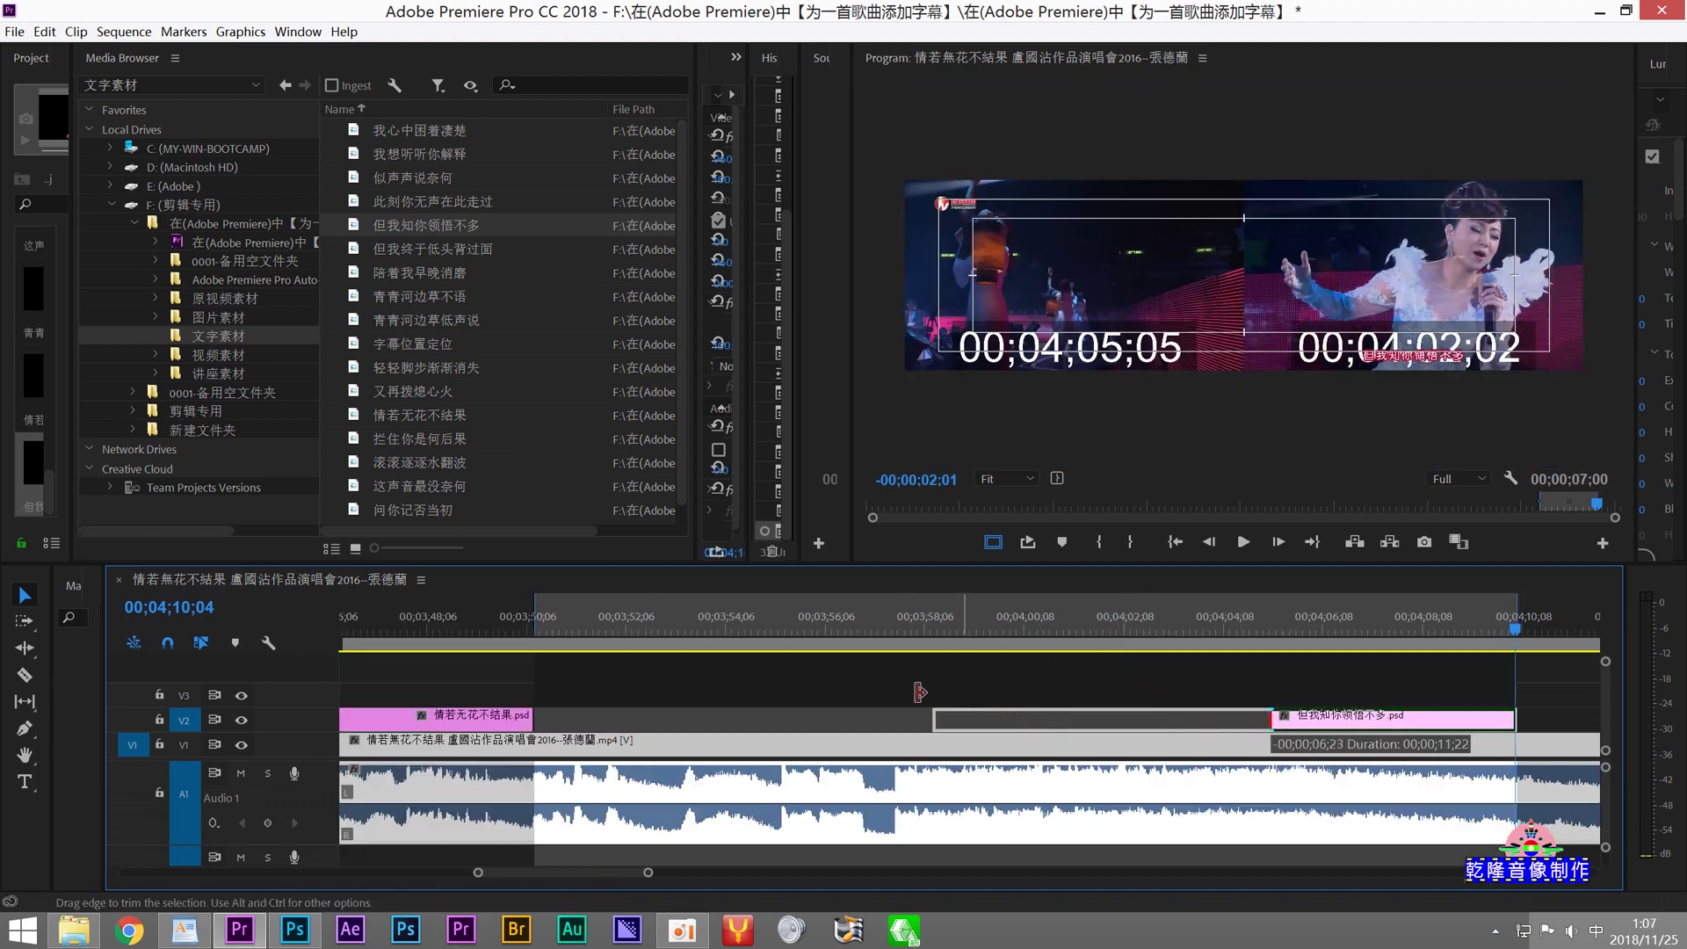
pyautogui.moveTo(695, 719); pyautogui.dragTo(556, 744)
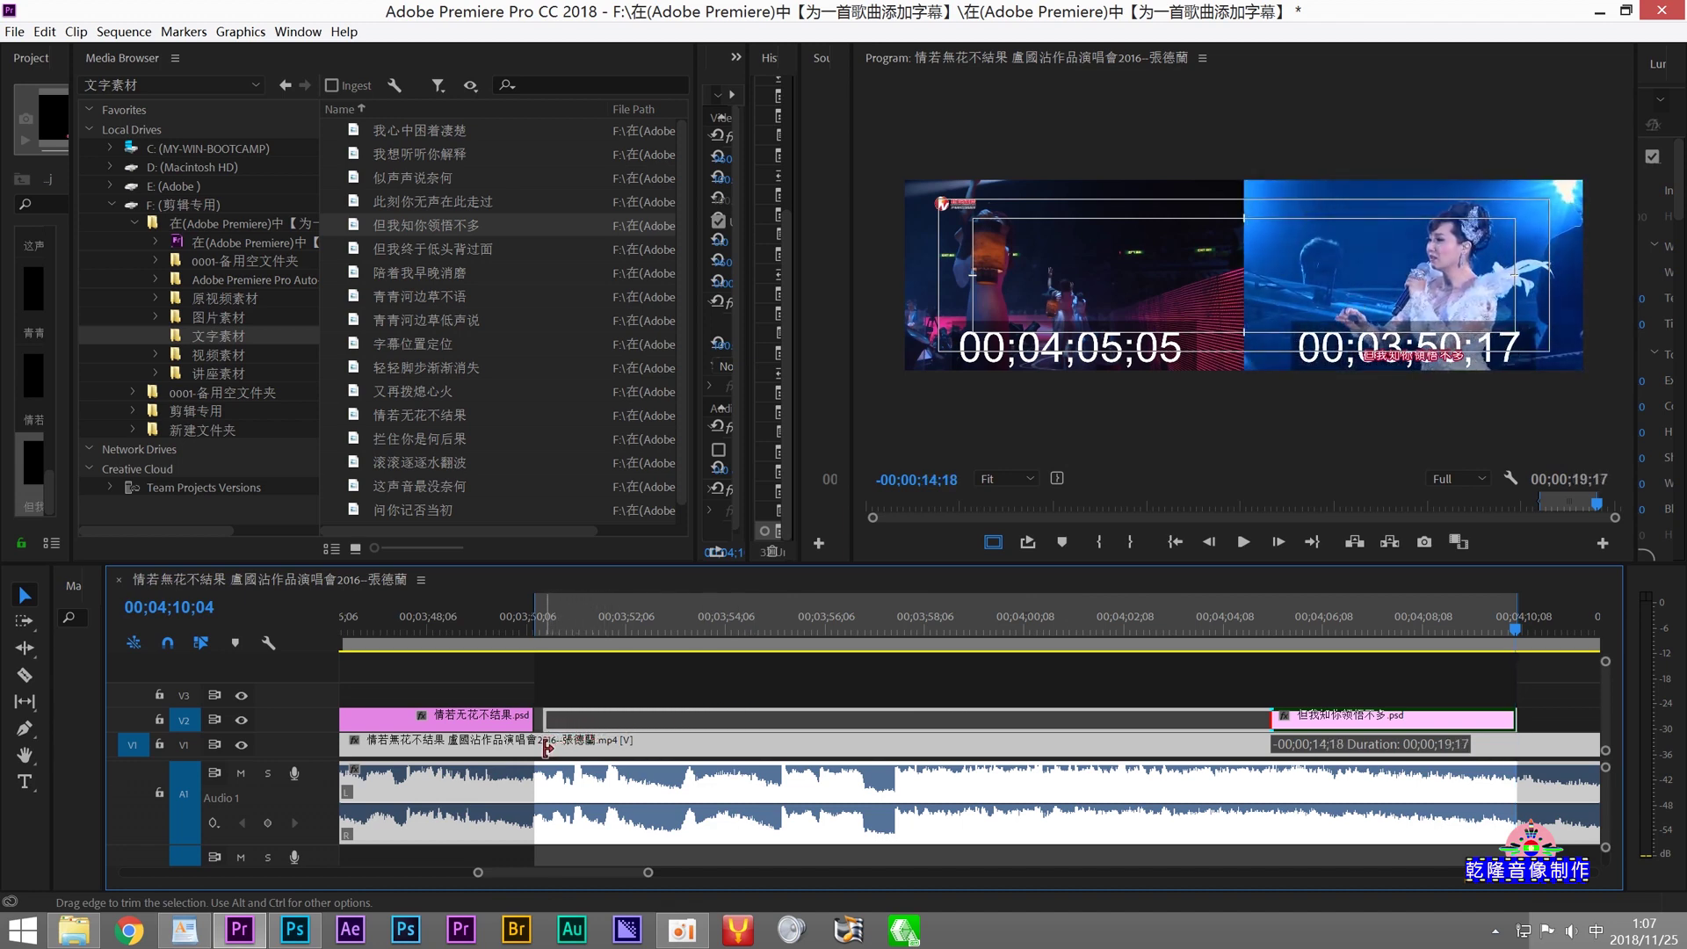
pyautogui.moveTo(547, 748); pyautogui.dragTo(541, 750)
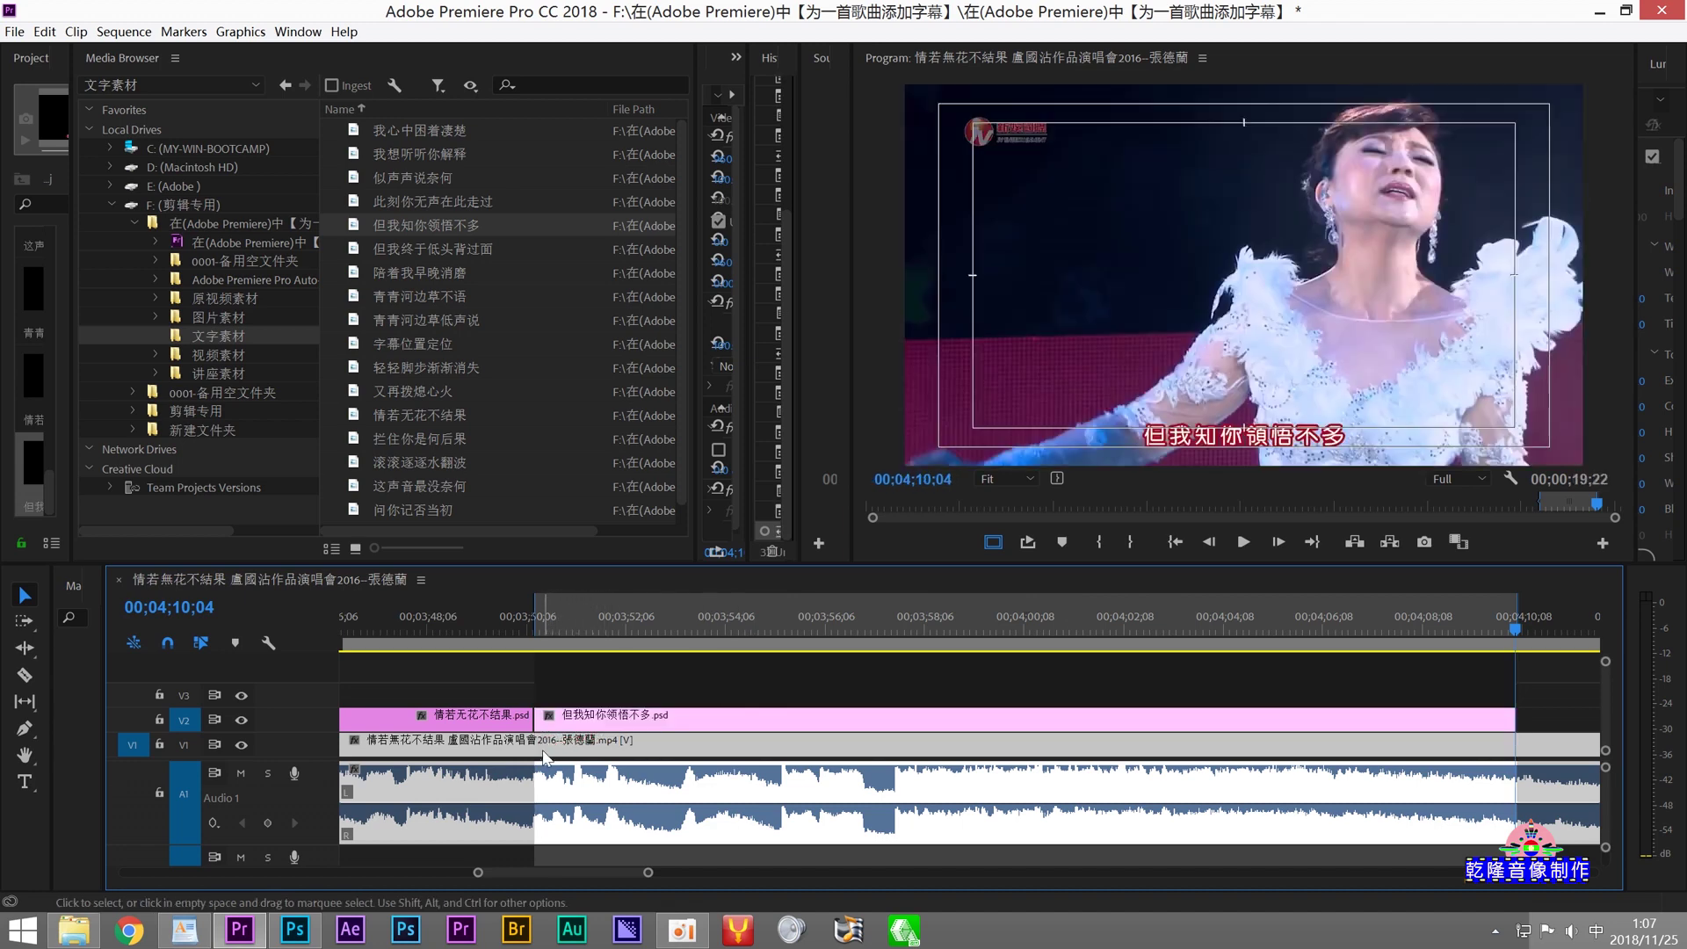
# Step: End the 情若无花不结果 subtitle clip at 00;03;50;08, zooming in on the lyric boundary
pyautogui.click(529, 641)
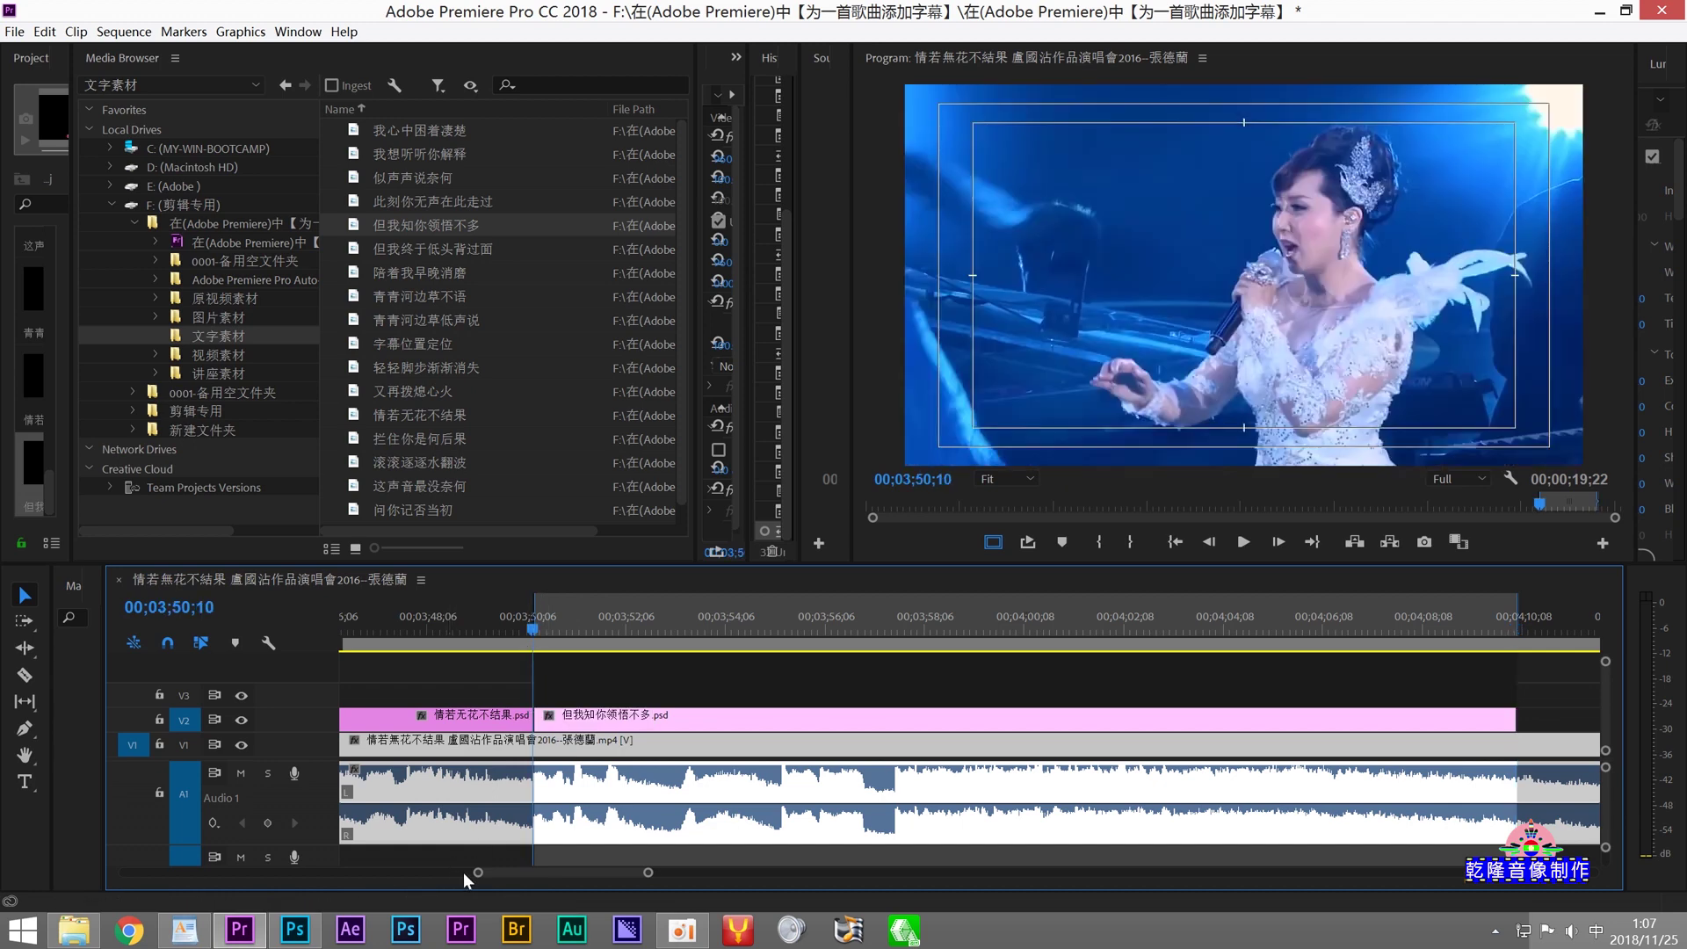
pyautogui.press('=')
pyautogui.press('=')
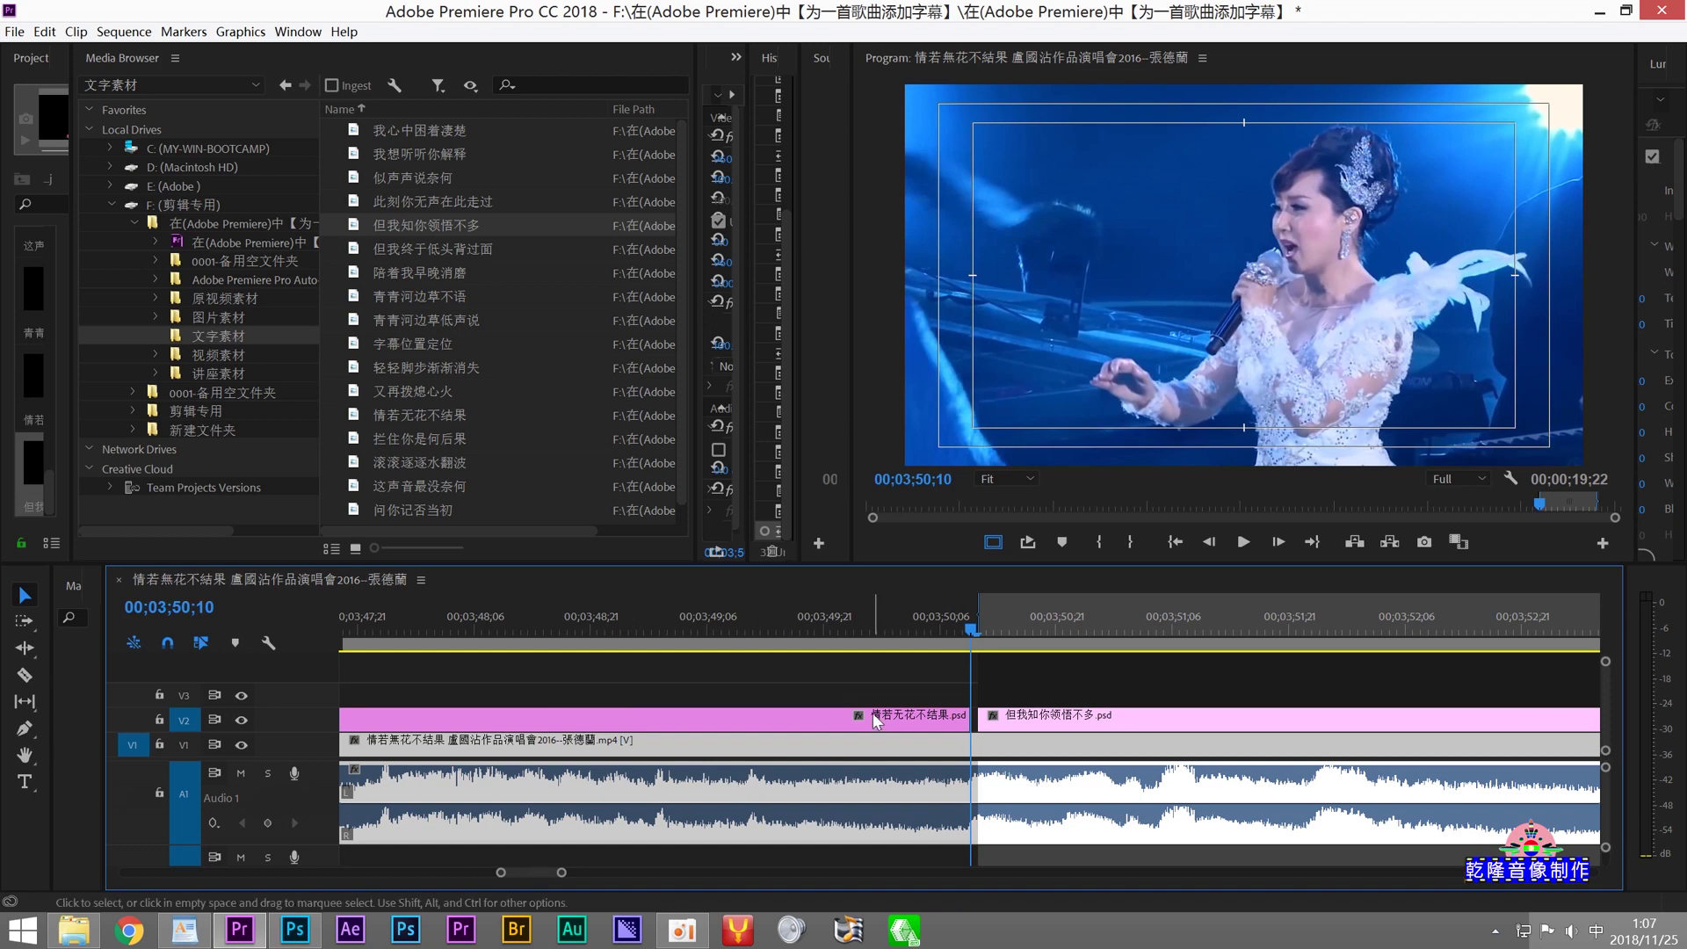
pyautogui.click(957, 632)
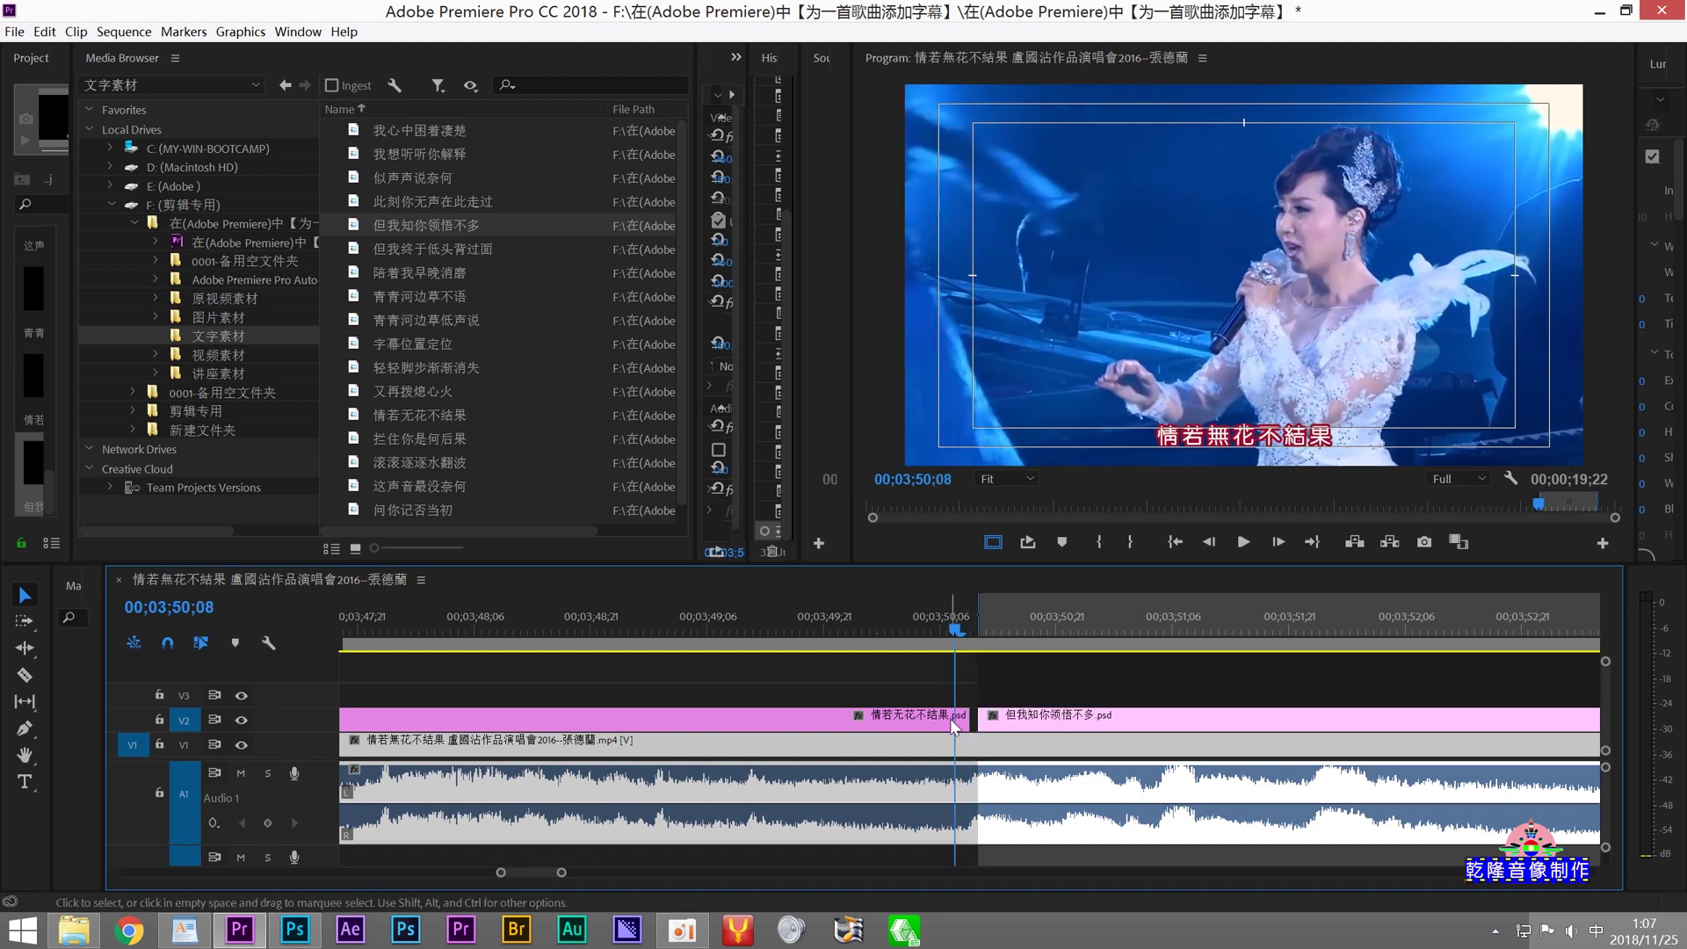
pyautogui.moveTo(964, 718); pyautogui.dragTo(955, 718)
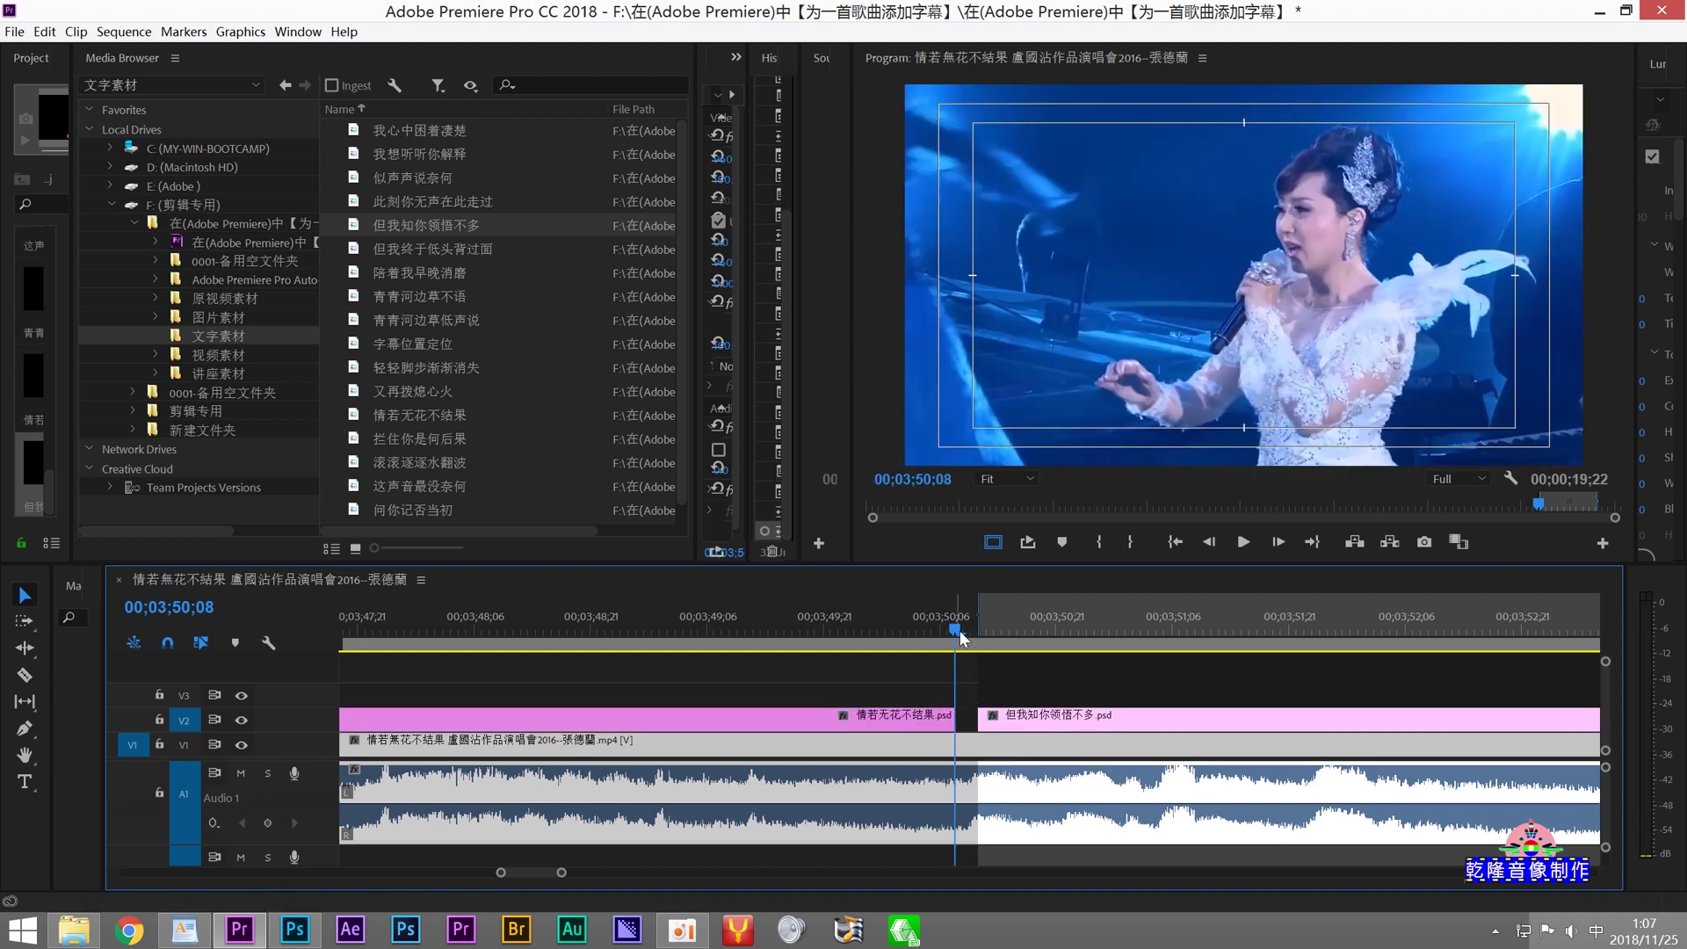
# Step: Start the 但我知你领悟不多 clip at 00;03;50;09 and play back to check the timing
pyautogui.click(1284, 545)
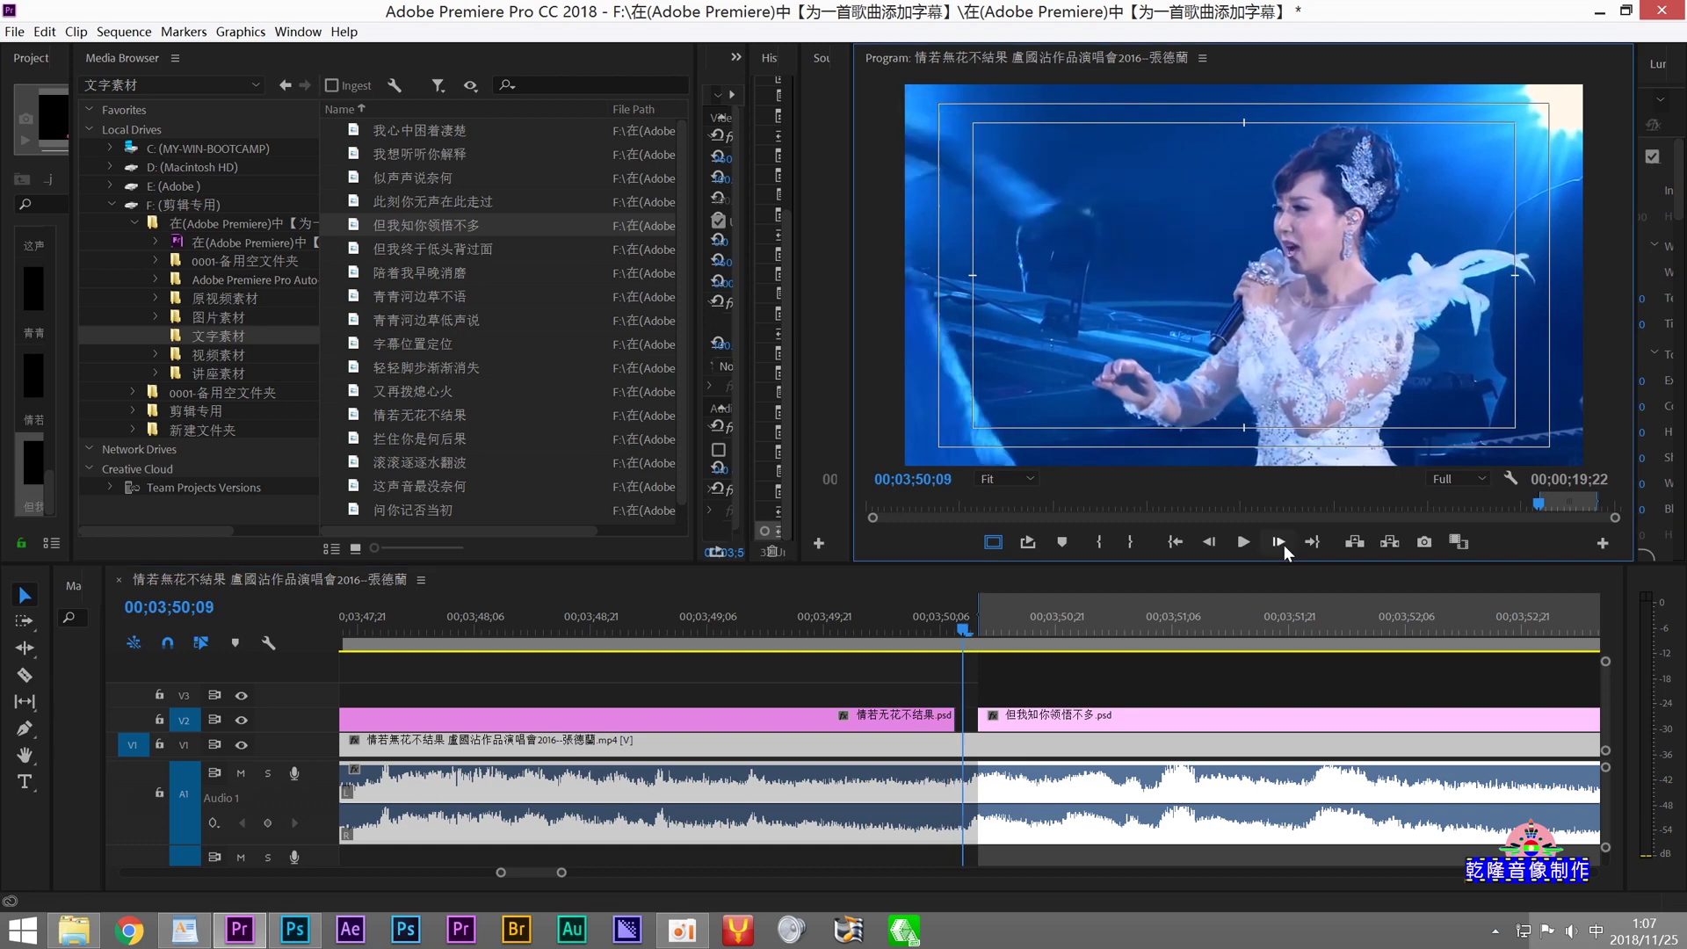
pyautogui.click(1283, 544)
pyautogui.click(1283, 545)
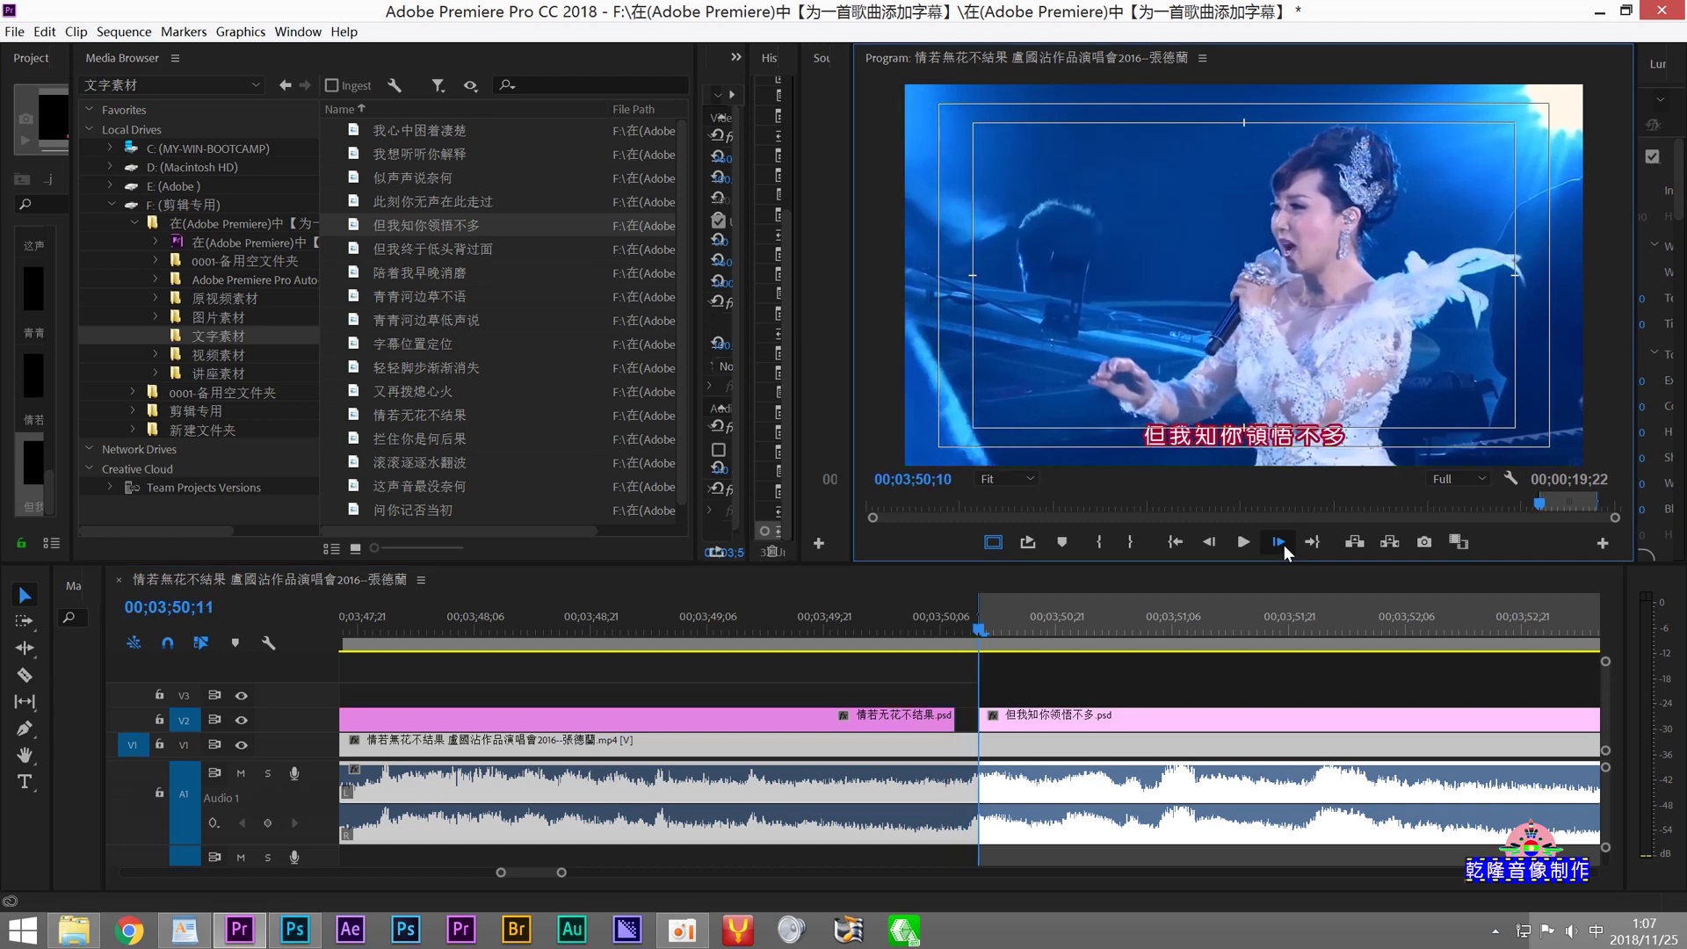
pyautogui.click(1209, 542)
pyautogui.click(1209, 542)
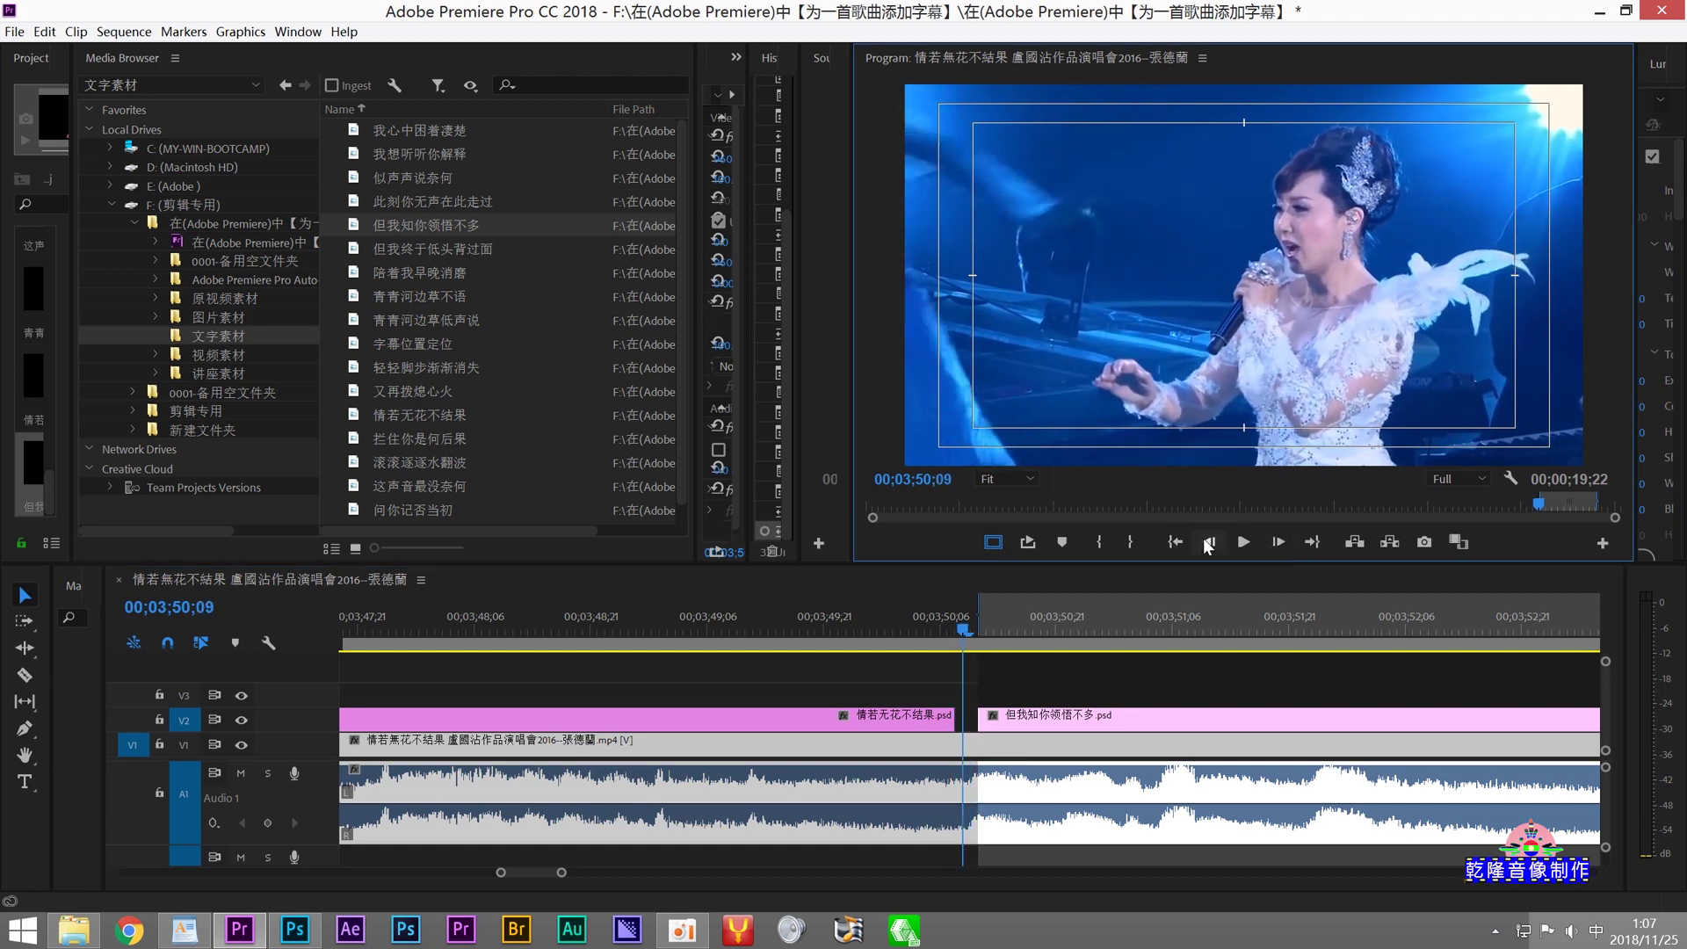
pyautogui.click(1096, 541)
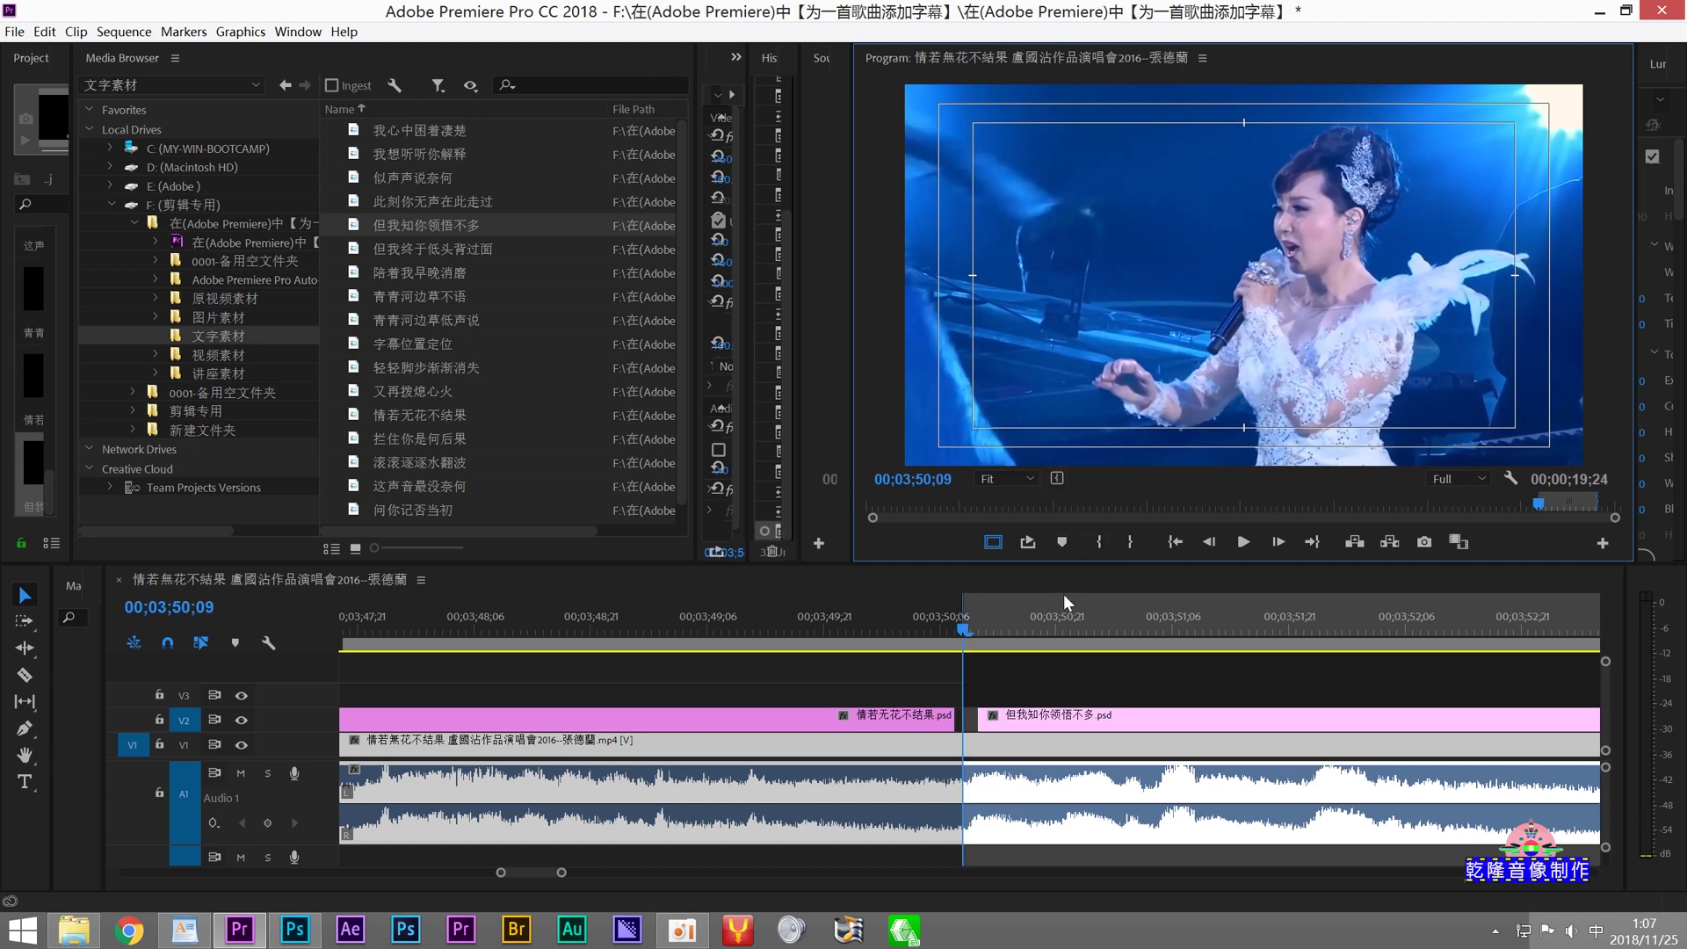
pyautogui.moveTo(989, 719); pyautogui.dragTo(975, 719)
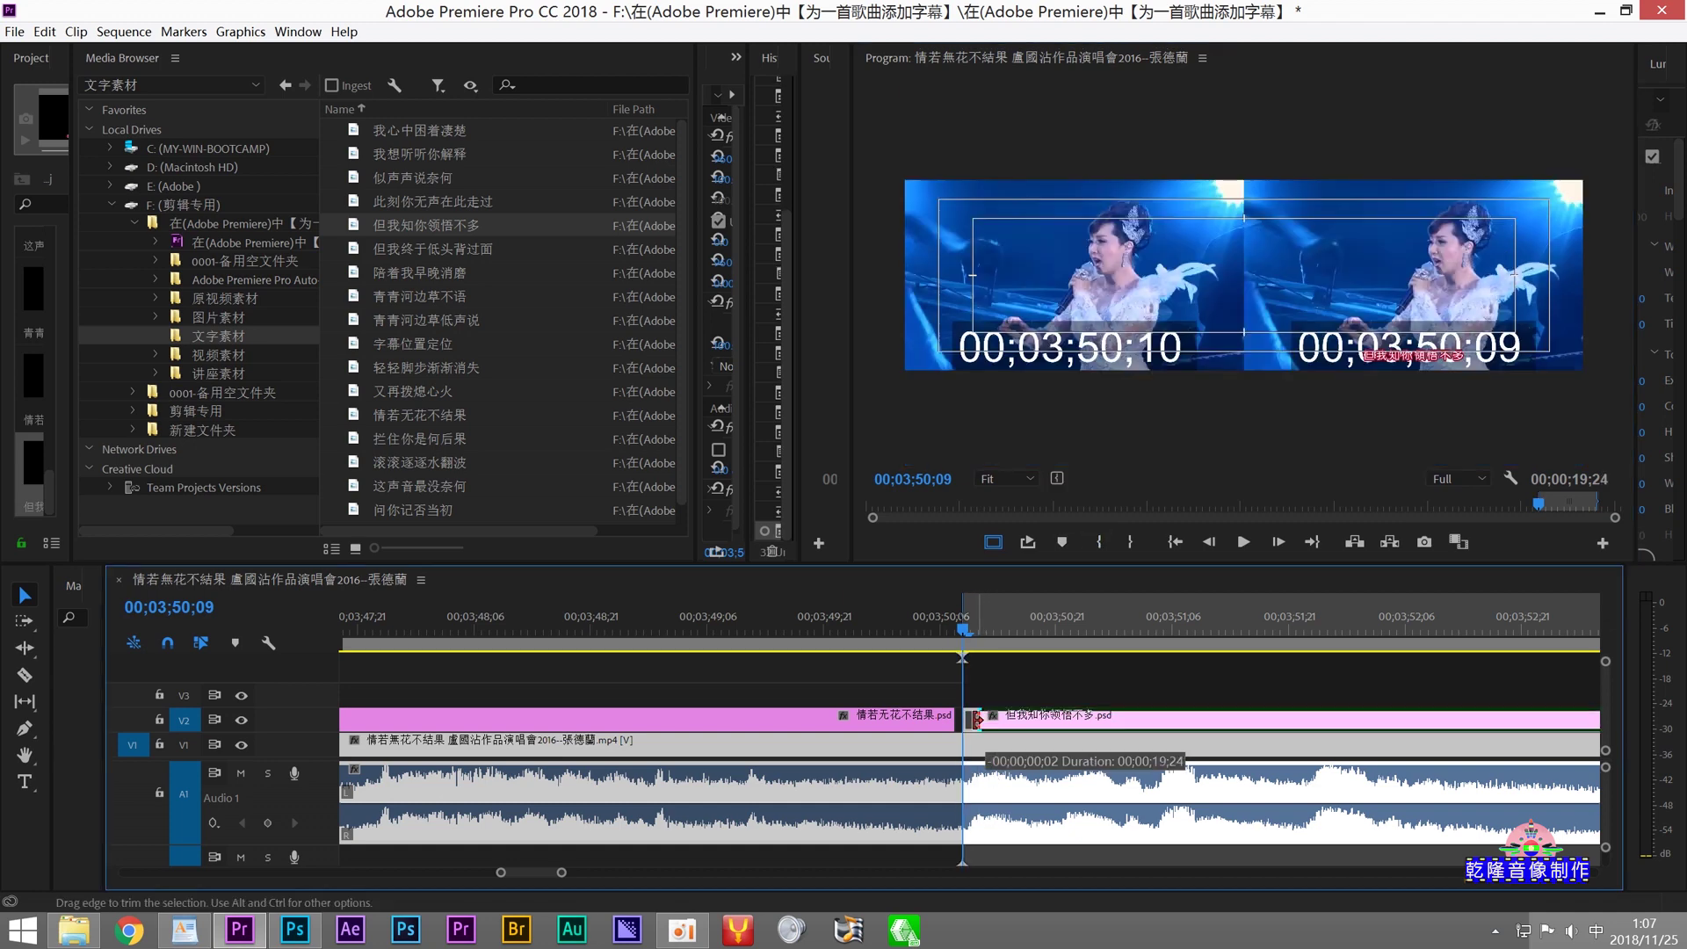
pyautogui.click(1239, 545)
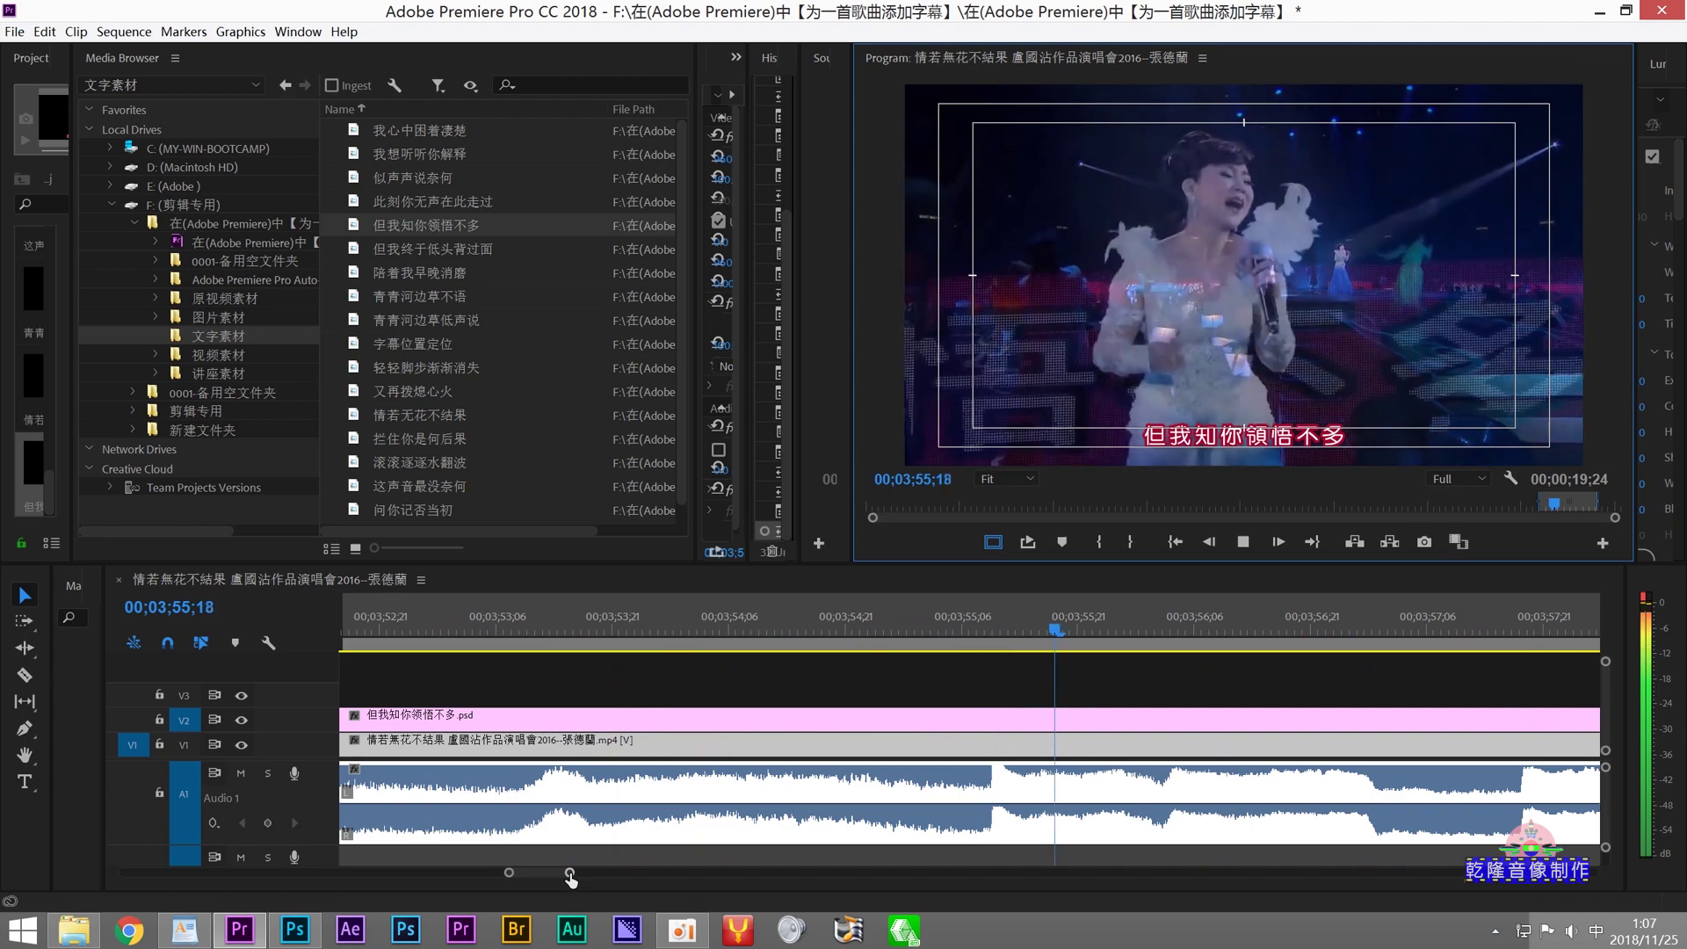
pyautogui.scroll(-5, 615, 887)
pyautogui.scroll(-2, 662, 885)
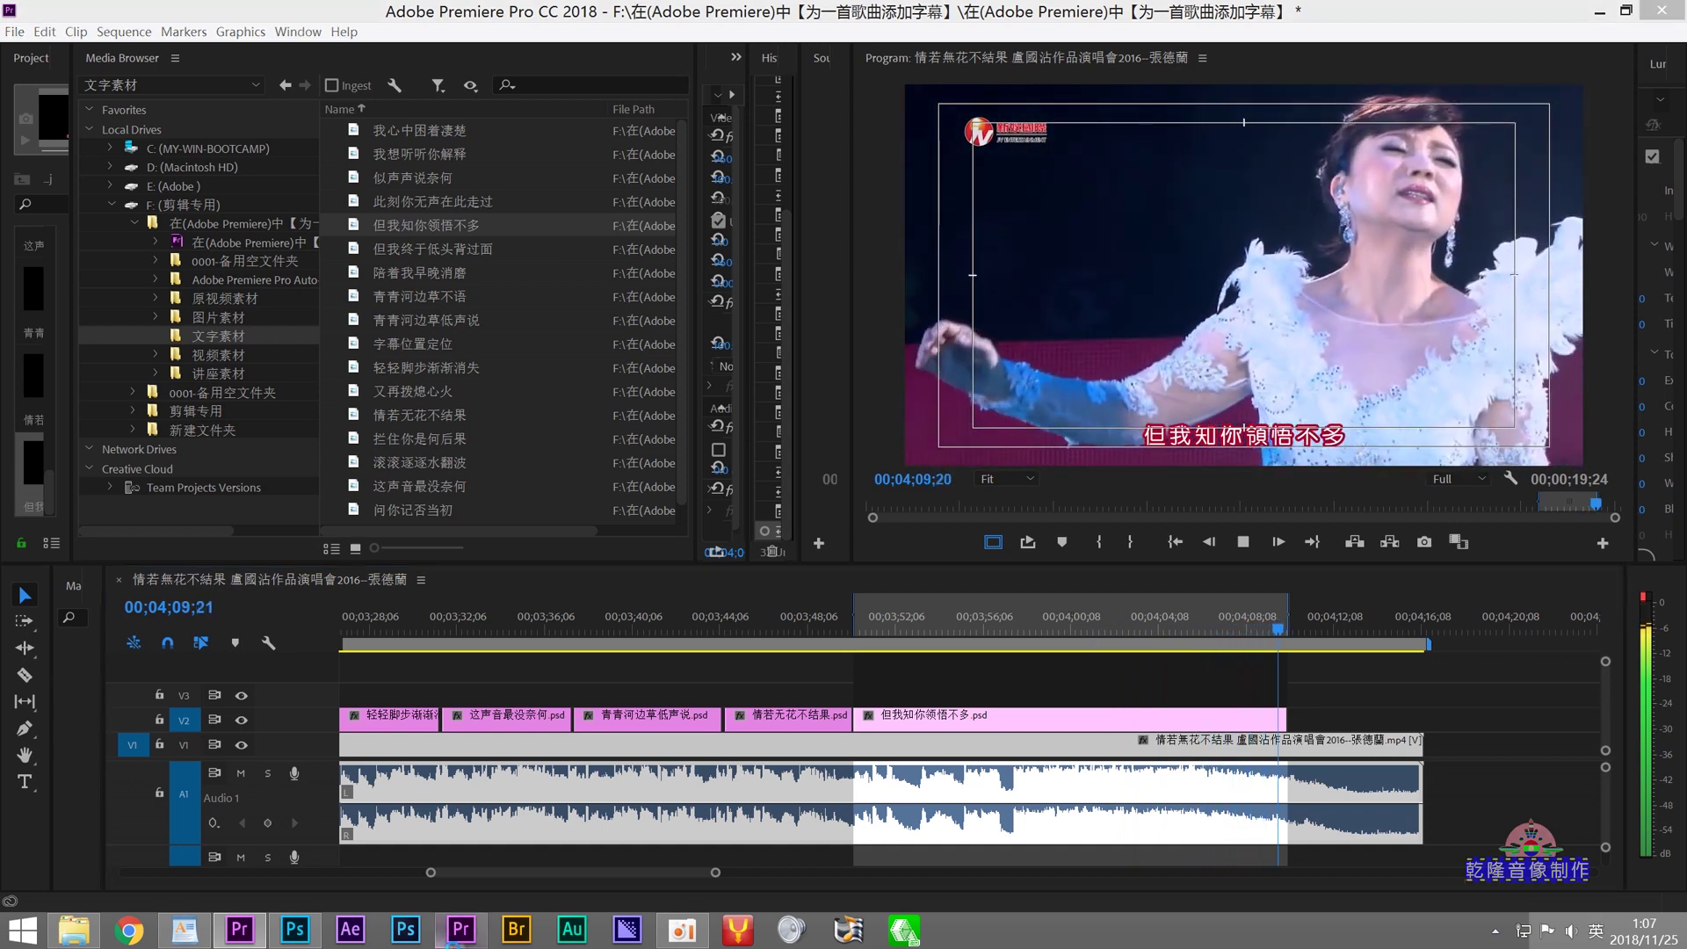
pyautogui.click(1244, 543)
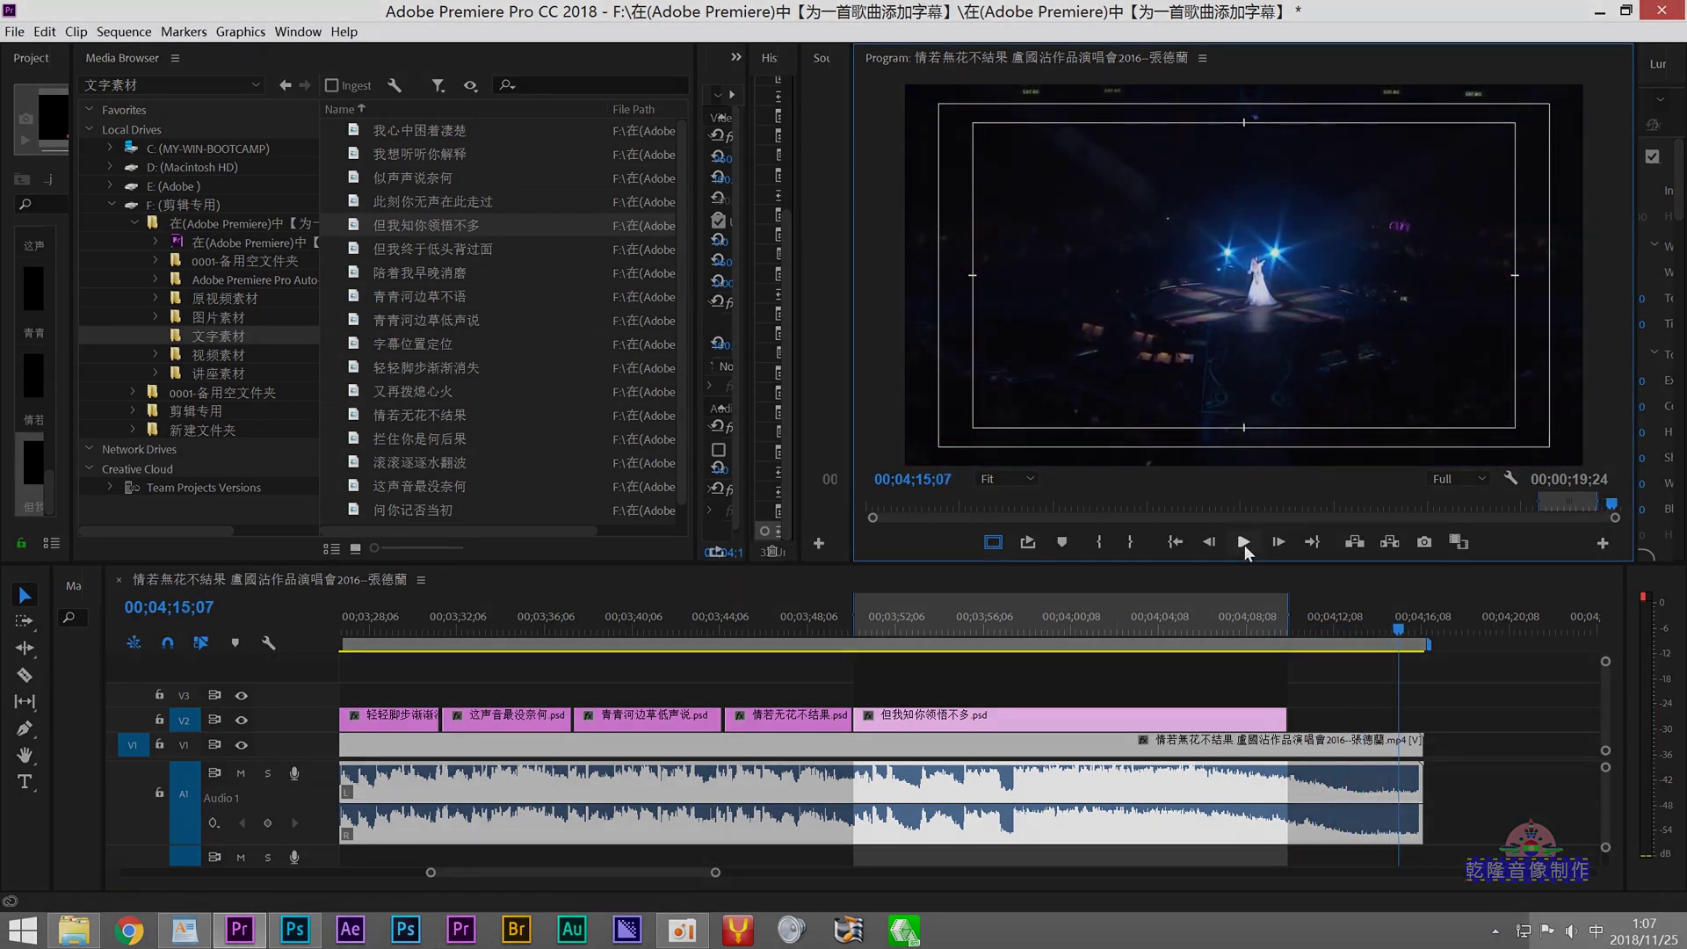
pyautogui.click(1354, 769)
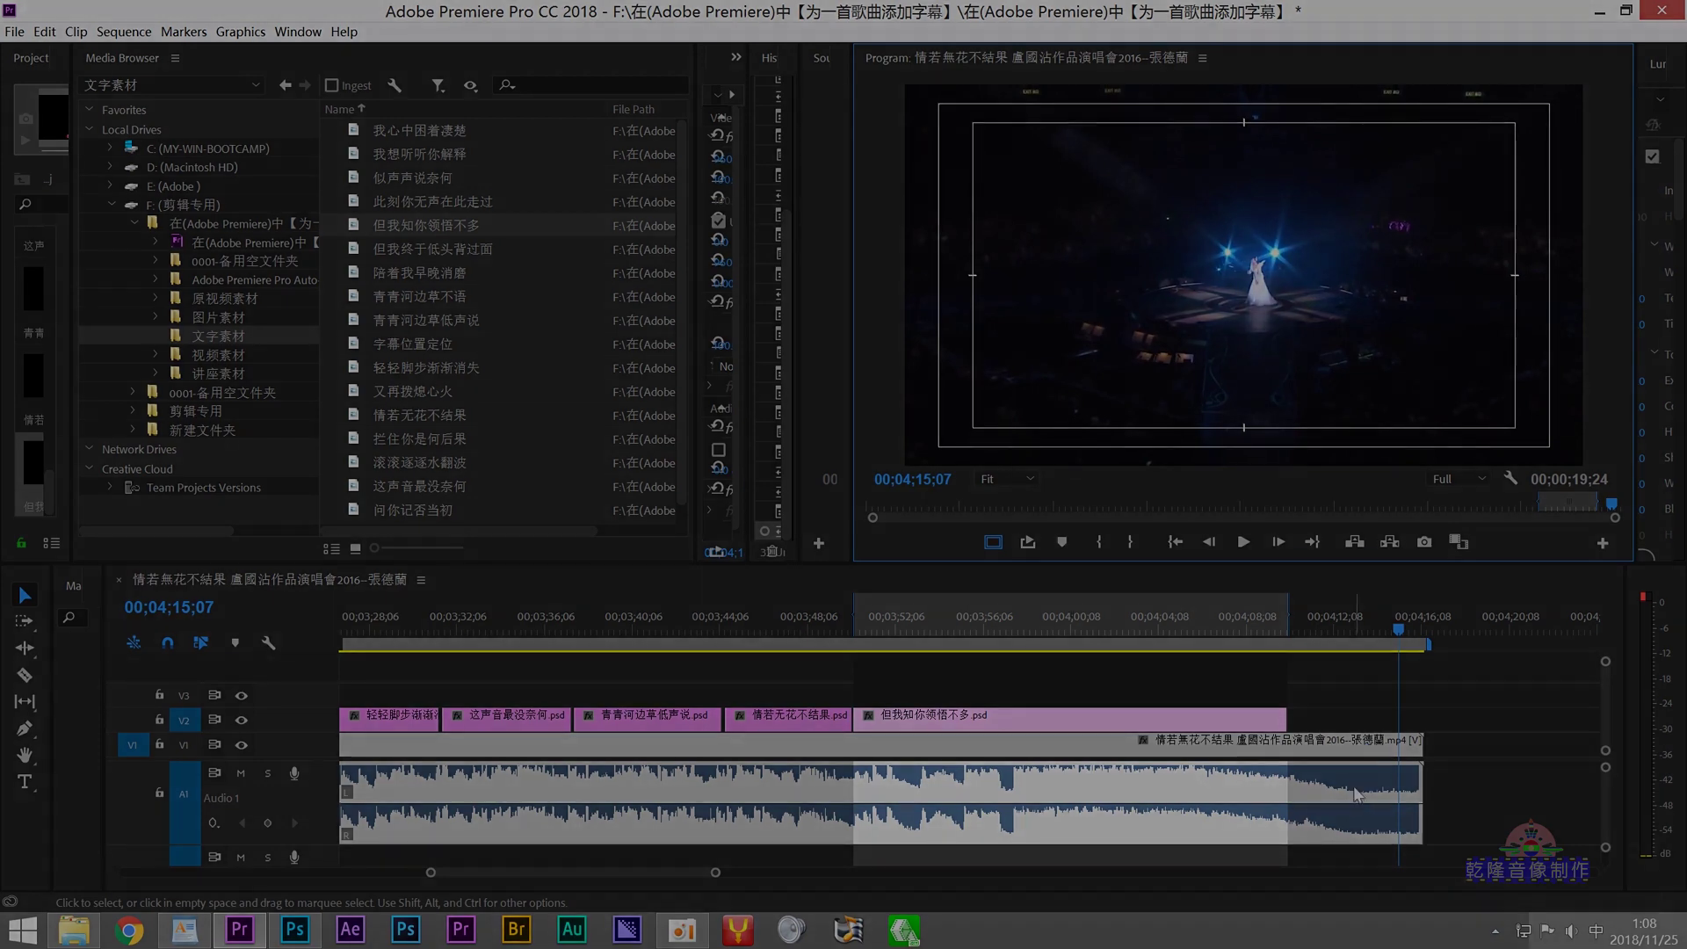